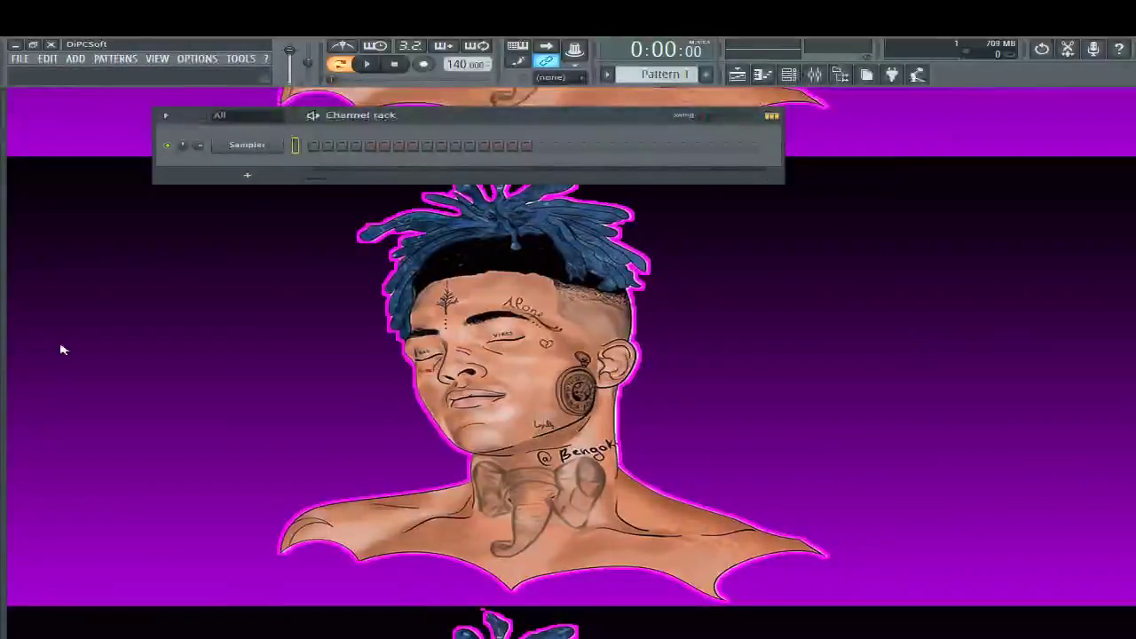
Show the mixer, open Edison from the Master track's effect slot, and move the Edison window slightly higher
{"action": "mouse_move", "coordinate": [5, 380]}
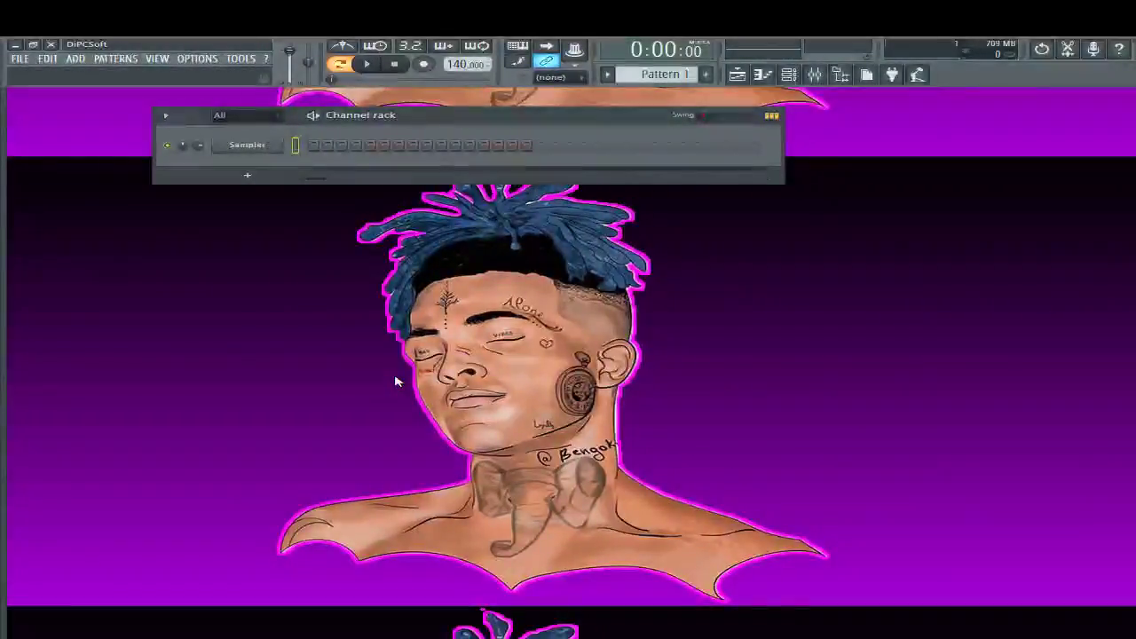
{"action": "key", "text": "F9"}
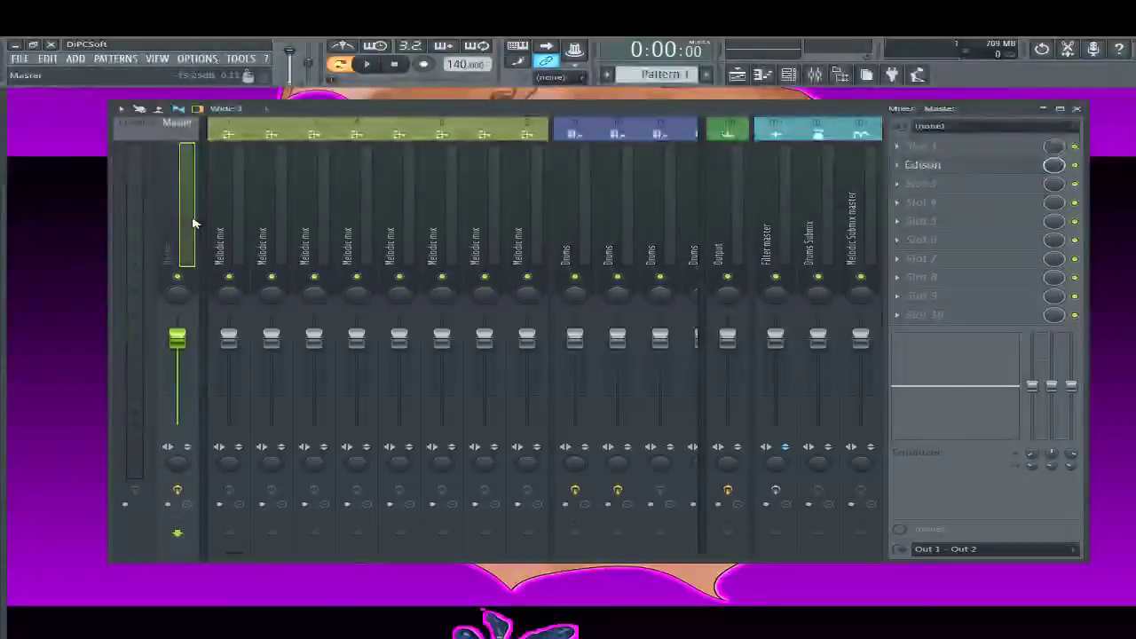
{"action": "left_click", "coordinate": [964, 165]}
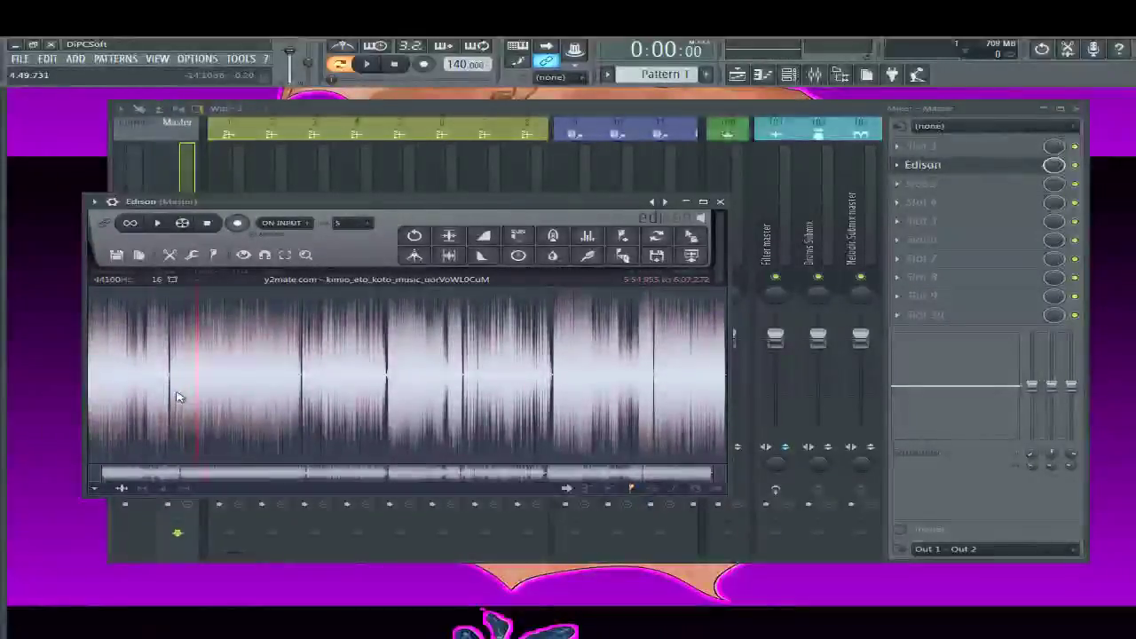
{"action": "left_click_drag", "start_coordinate": [287, 203], "coordinate": [286, 166]}
Try starting the waveform selection earlier, at about 5:50.2, and play the passage
{"action": "scroll", "coordinate": [186, 300], "scroll_direction": "up", "scroll_amount": 1}
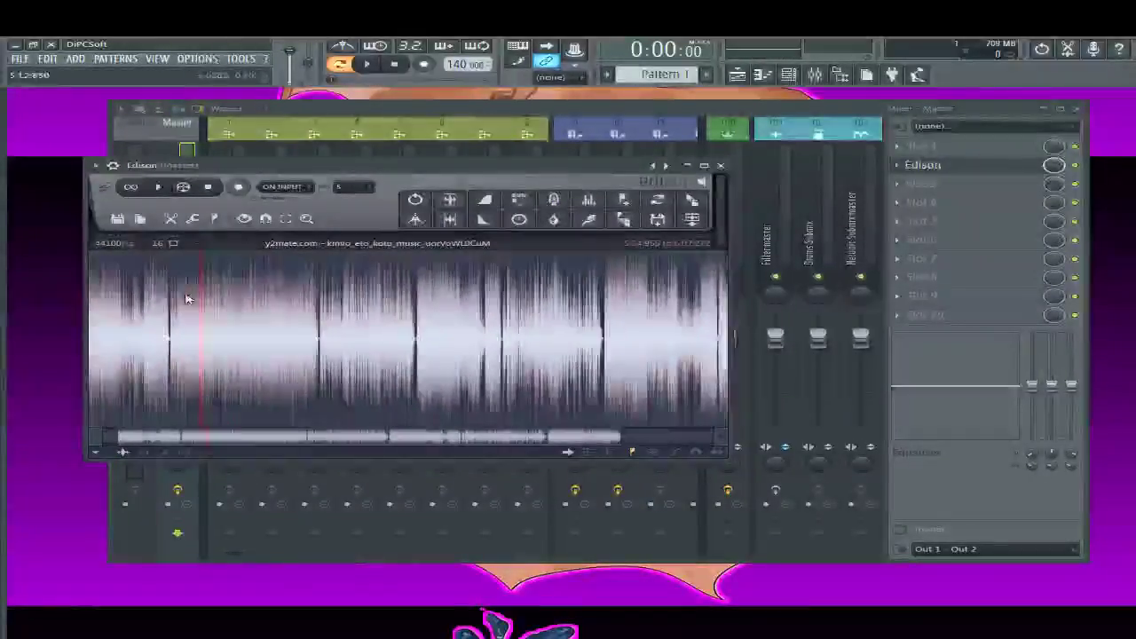
{"action": "scroll", "coordinate": [186, 299], "scroll_direction": "up", "scroll_amount": 5}
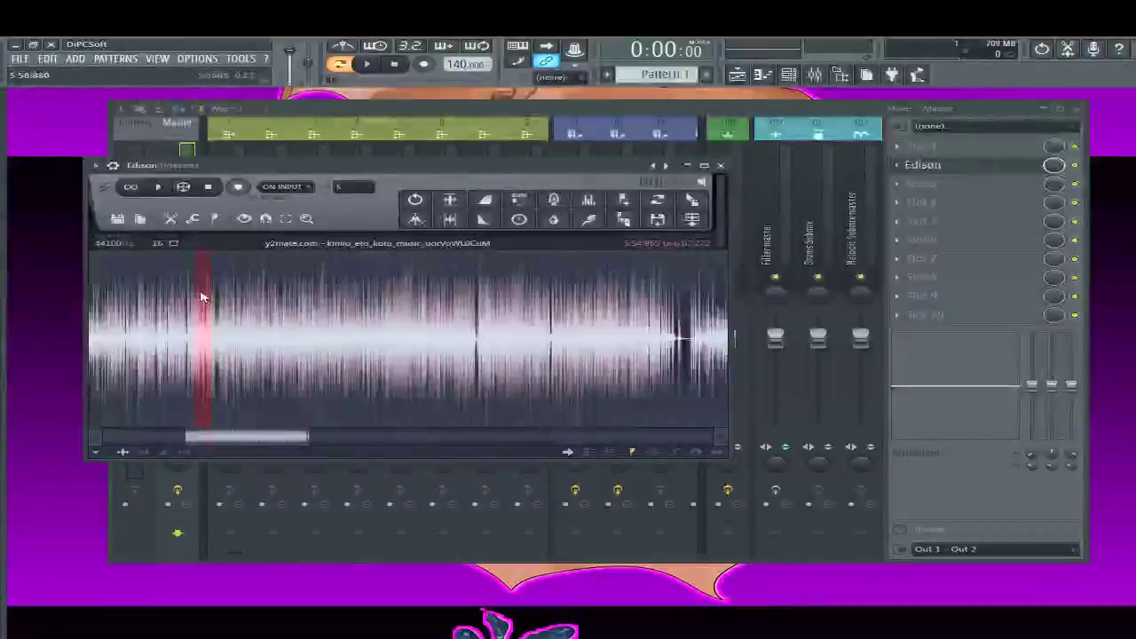
{"action": "scroll", "coordinate": [202, 298], "scroll_direction": "up", "scroll_amount": 5}
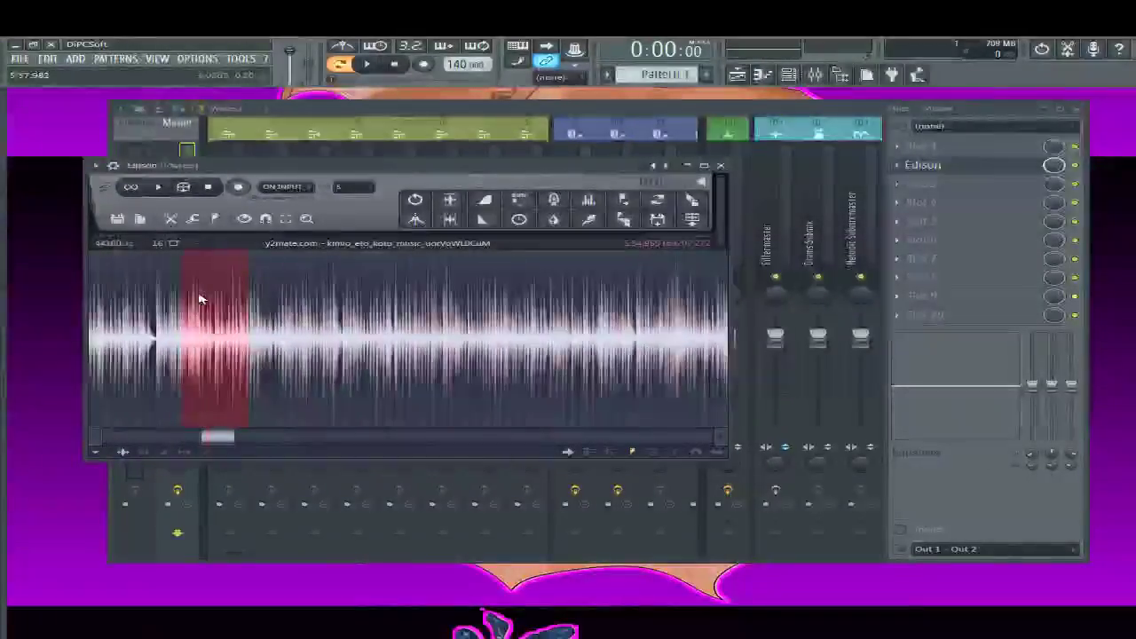
{"action": "scroll", "coordinate": [199, 300], "scroll_direction": "up", "scroll_amount": 4}
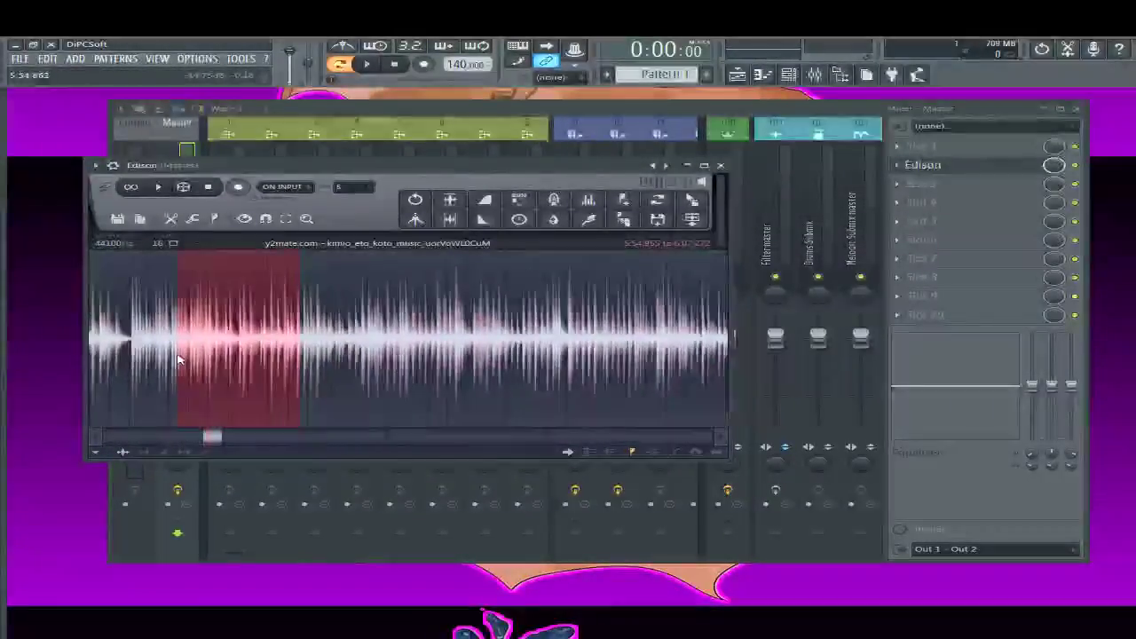
{"action": "scroll", "coordinate": [177, 360], "scroll_direction": "up", "scroll_amount": 5}
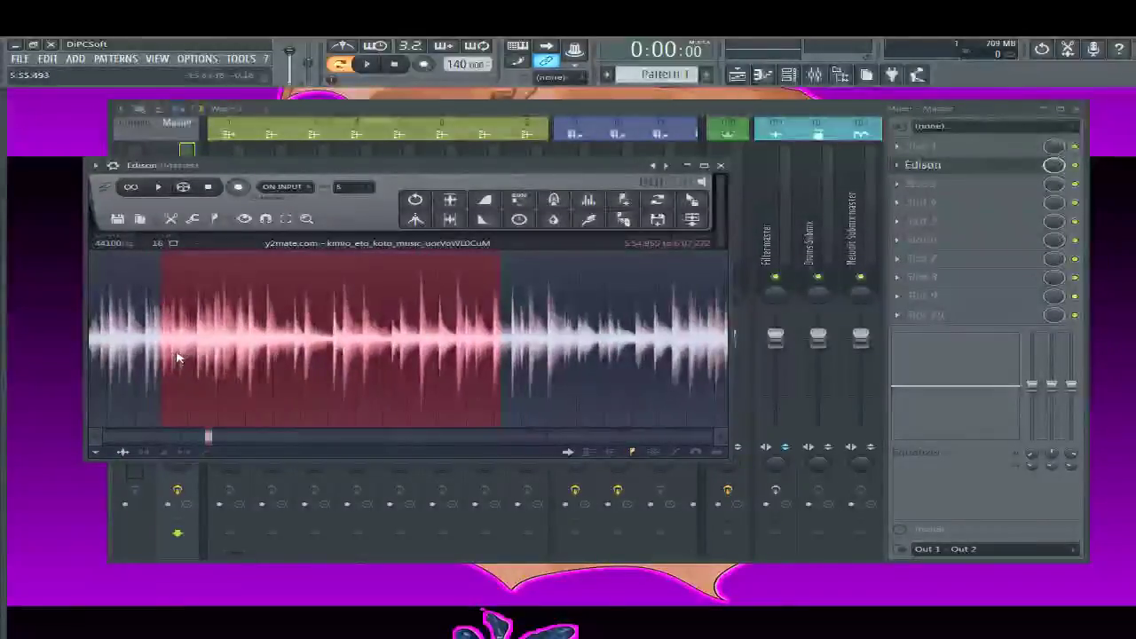
{"action": "scroll", "coordinate": [178, 354], "scroll_direction": "up", "scroll_amount": 2}
{"action": "scroll", "coordinate": [173, 346], "scroll_direction": "down", "scroll_amount": 2}
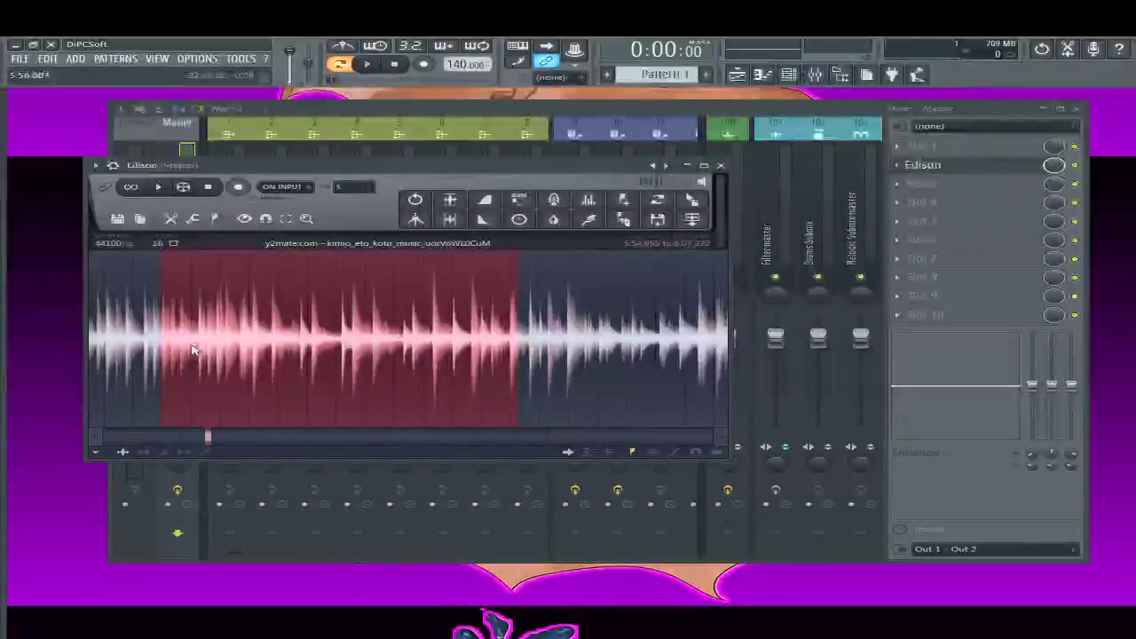
{"action": "left_click_drag", "start_coordinate": [194, 348], "coordinate": [250, 356]}
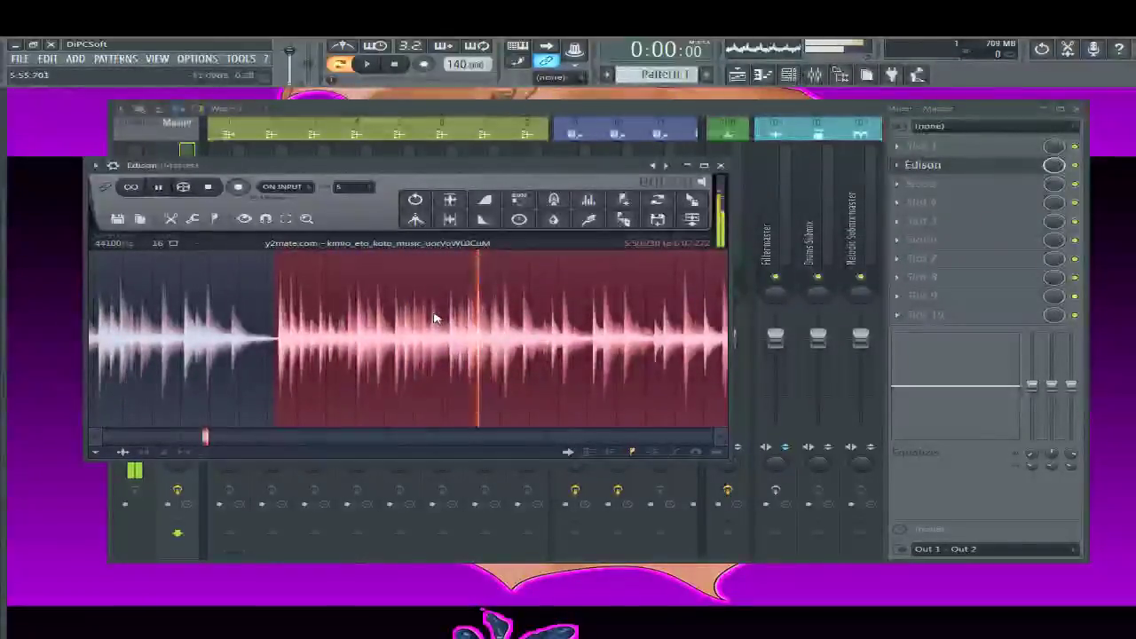
Extend the selection's start back to the phrase beginning at about 5:36.4, and audition it from there
{"action": "scroll", "coordinate": [474, 329], "scroll_direction": "down", "scroll_amount": 2}
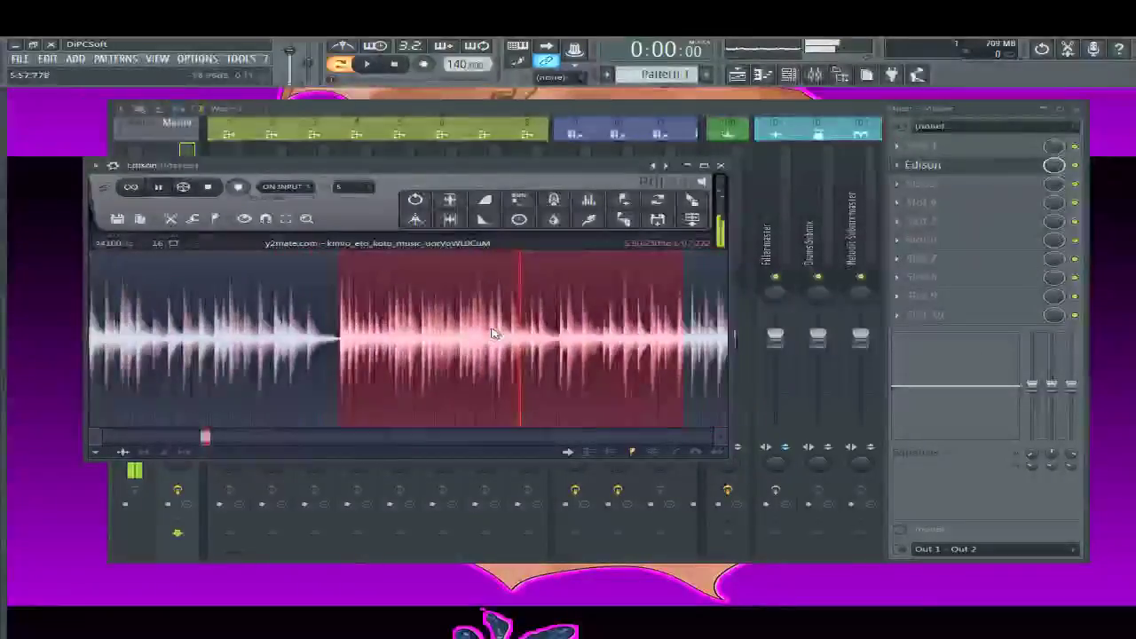
{"action": "scroll", "coordinate": [494, 333], "scroll_direction": "down", "scroll_amount": 5}
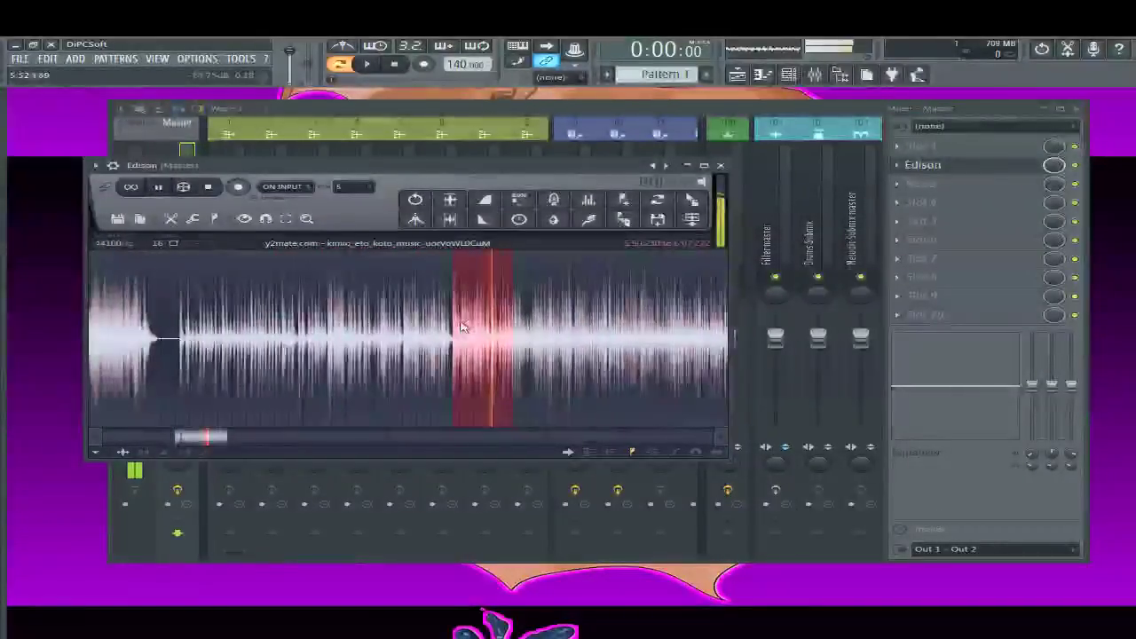
{"action": "scroll", "coordinate": [461, 327], "scroll_direction": "down", "scroll_amount": 4}
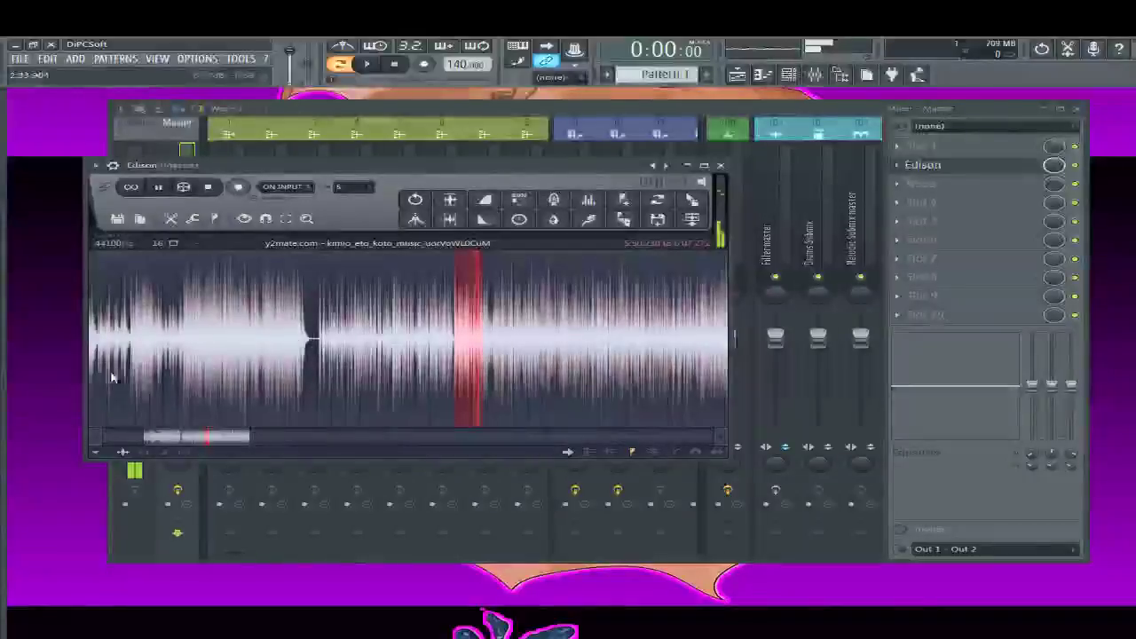
{"action": "scroll", "coordinate": [112, 378], "scroll_direction": "up", "scroll_amount": 2}
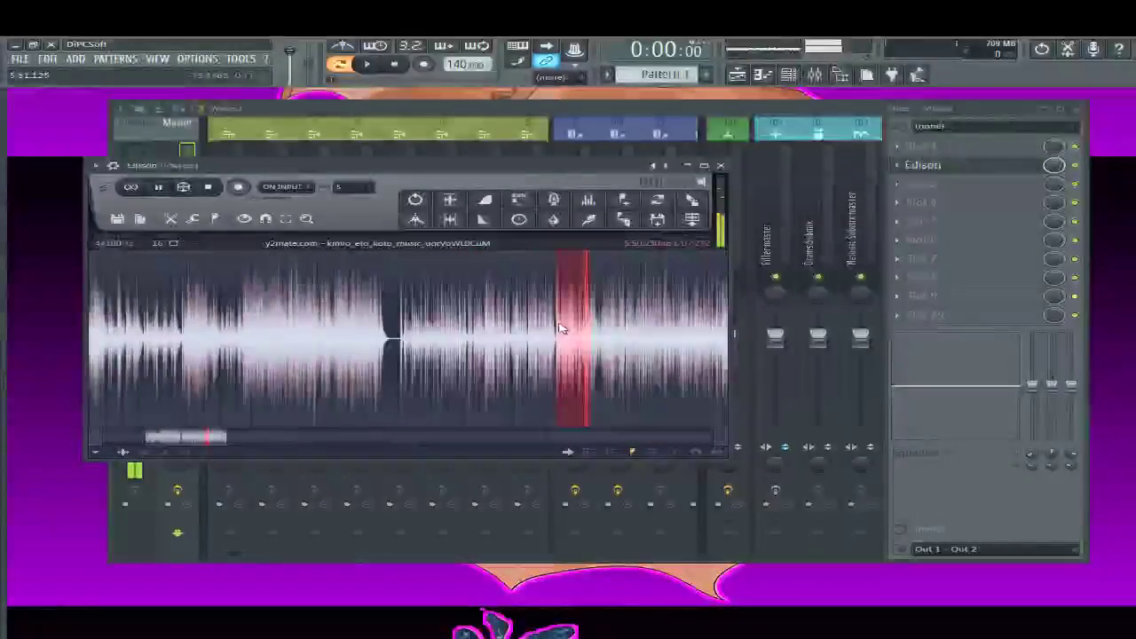
{"action": "scroll", "coordinate": [550, 326], "scroll_direction": "up", "scroll_amount": 5}
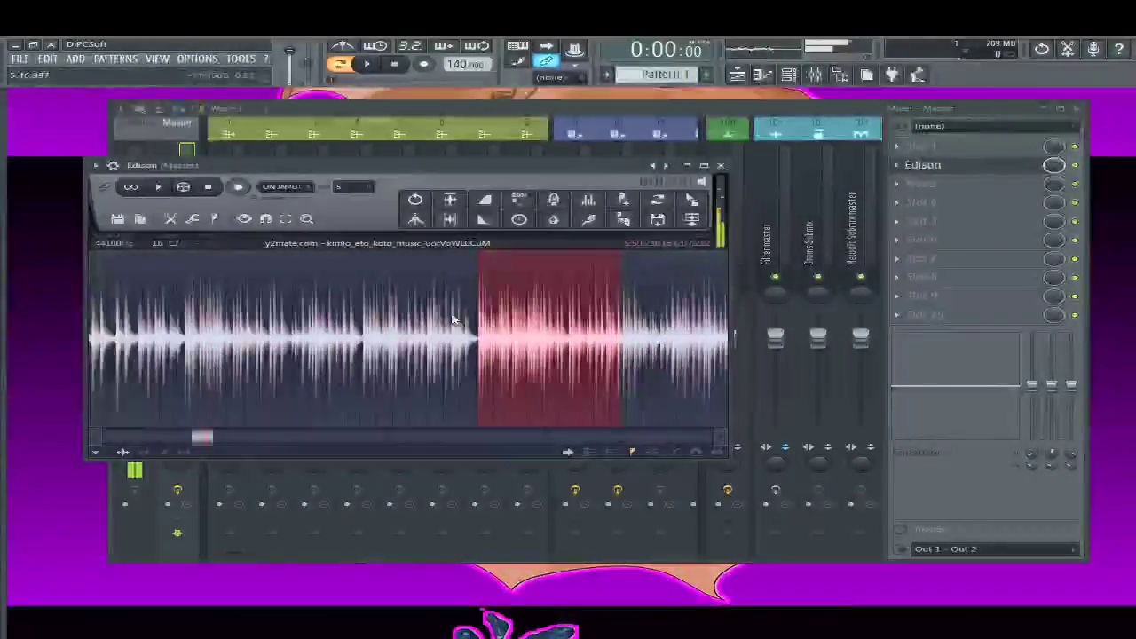
{"action": "scroll", "coordinate": [453, 319], "scroll_direction": "up", "scroll_amount": 2}
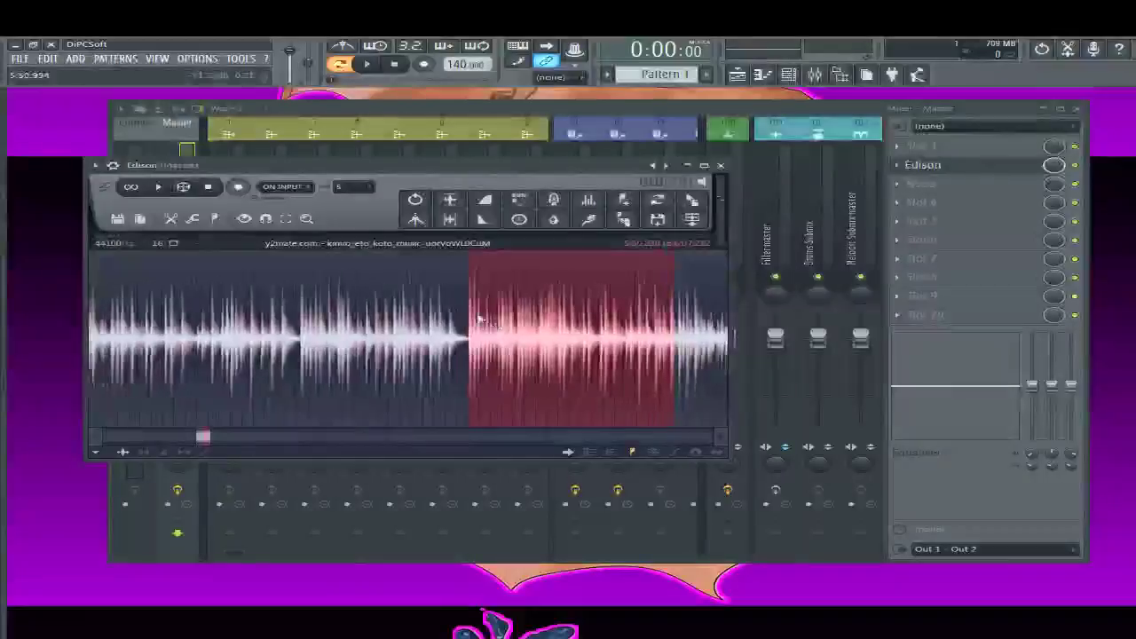
{"action": "left_click", "coordinate": [293, 341], "text": "shift"}
{"action": "key", "text": "space"}
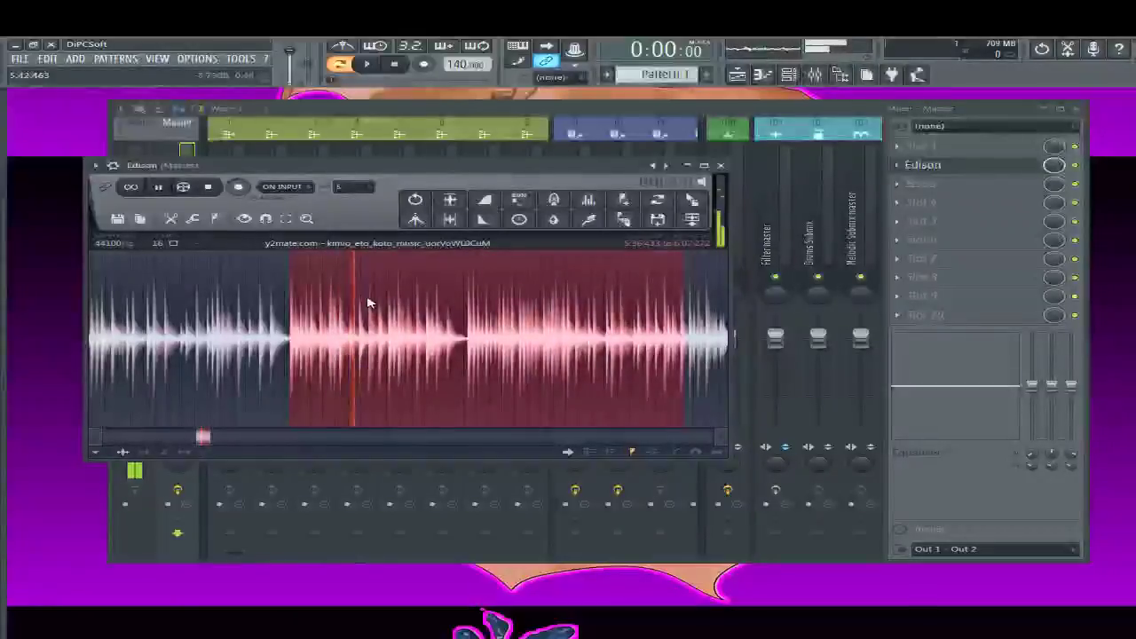
{"action": "key", "text": "space"}
Refine the selection's start to the first note's onset at 5:36.515, add a marker there, and play from it
{"action": "scroll", "coordinate": [287, 342], "scroll_direction": "up", "scroll_amount": 4}
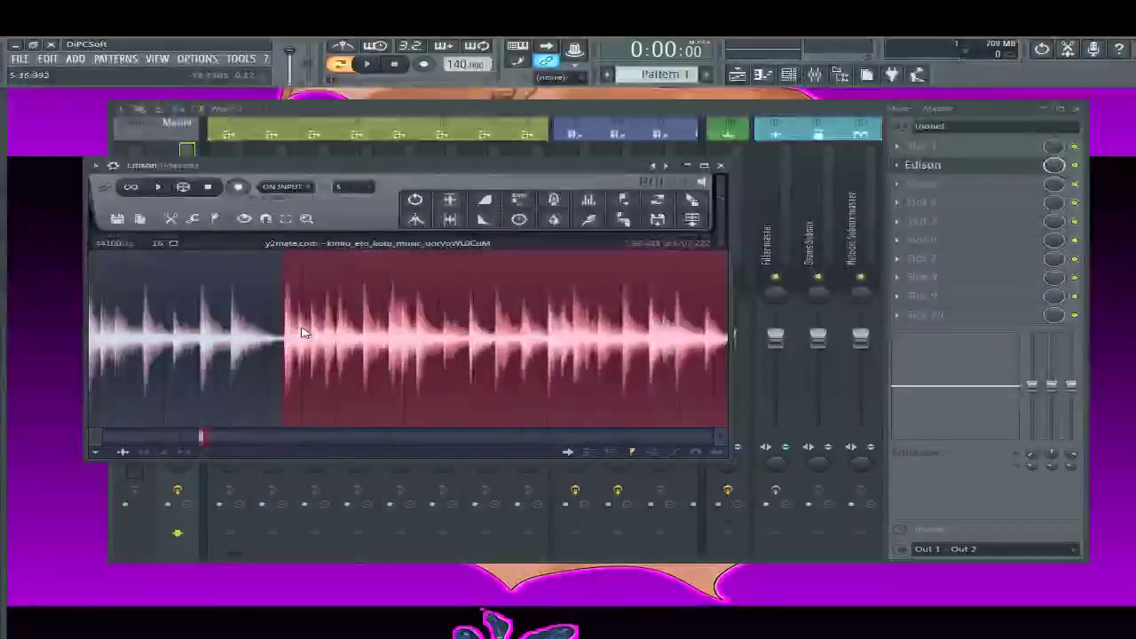
{"action": "scroll", "coordinate": [266, 319], "scroll_direction": "up", "scroll_amount": 3}
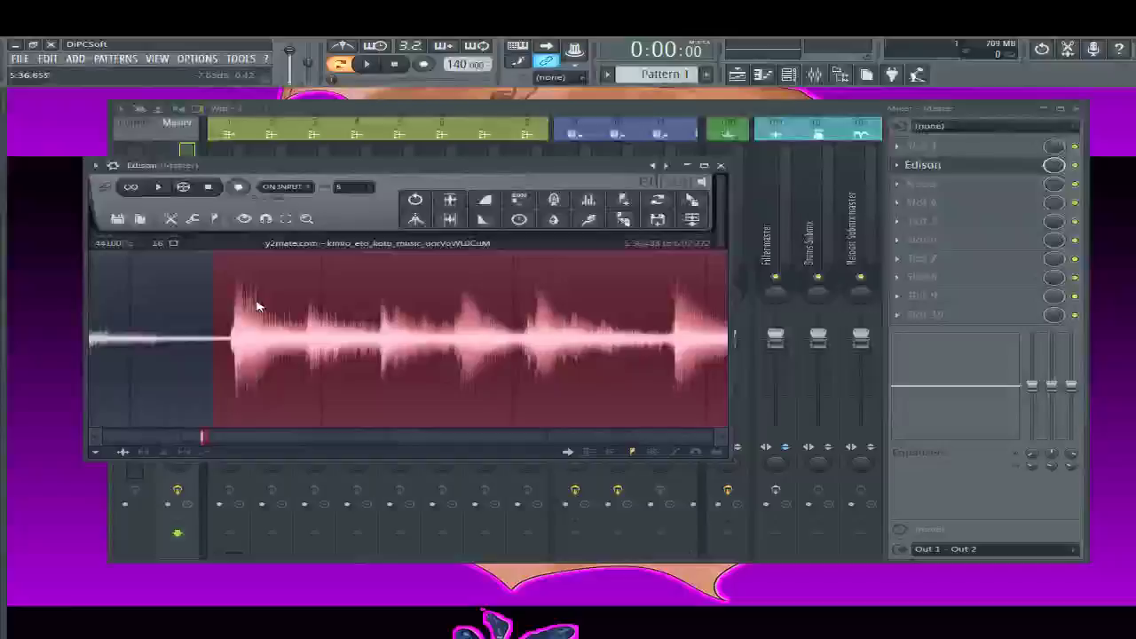
{"action": "left_click", "coordinate": [222, 342], "text": "shift"}
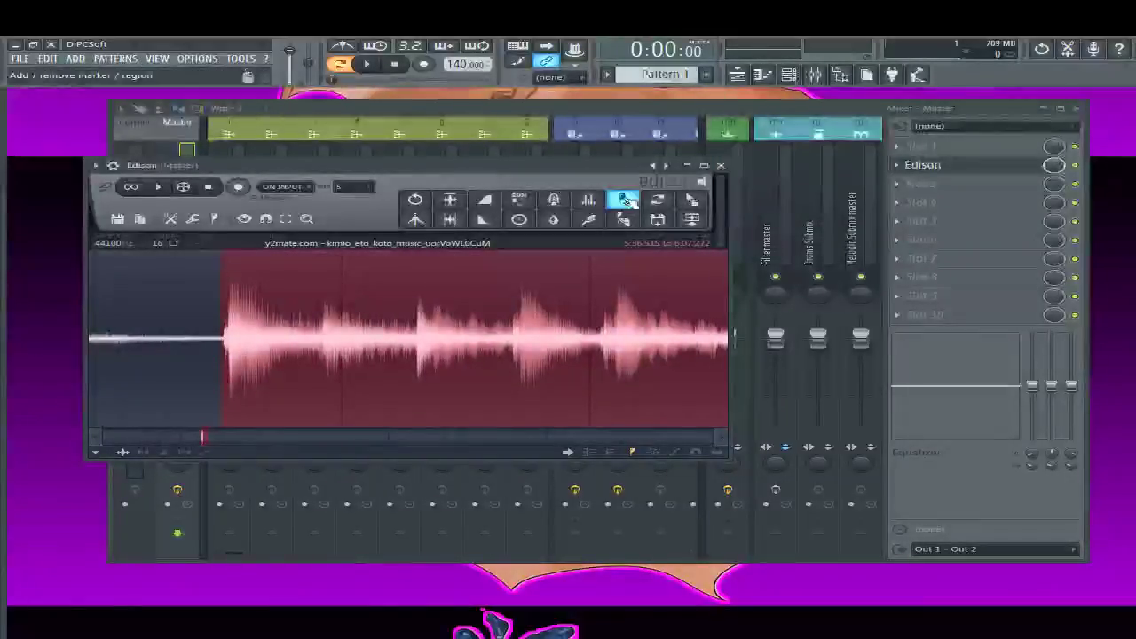
{"action": "key", "text": "space"}
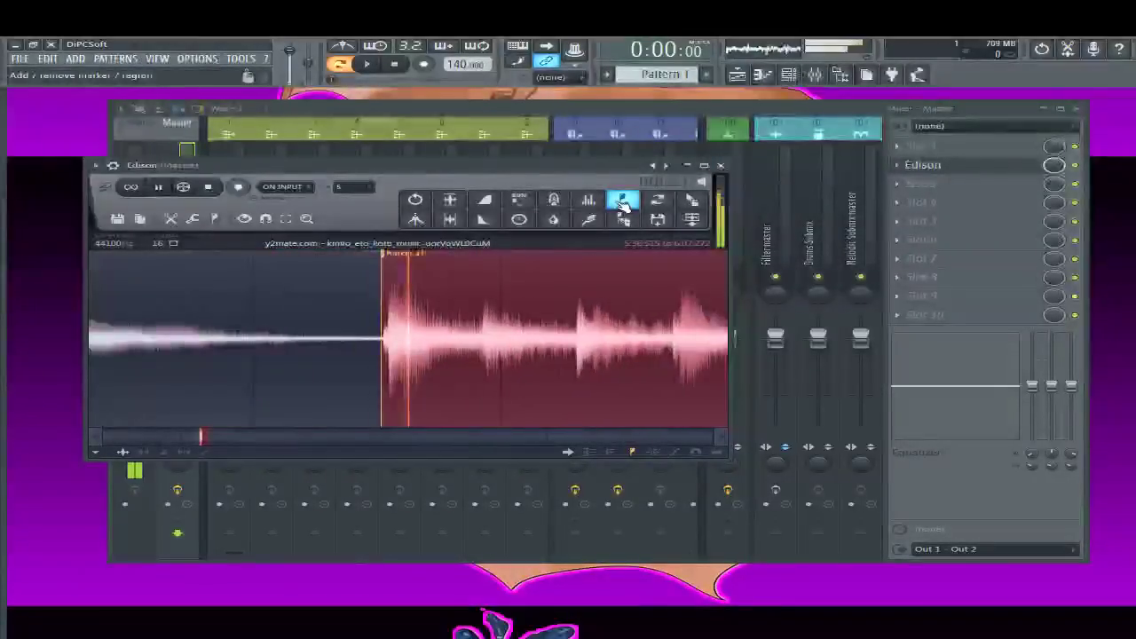
Start the selection at 5:38.044, add a second marker there, and audition the audio from that point
{"action": "left_click", "coordinate": [421, 341], "text": "shift"}
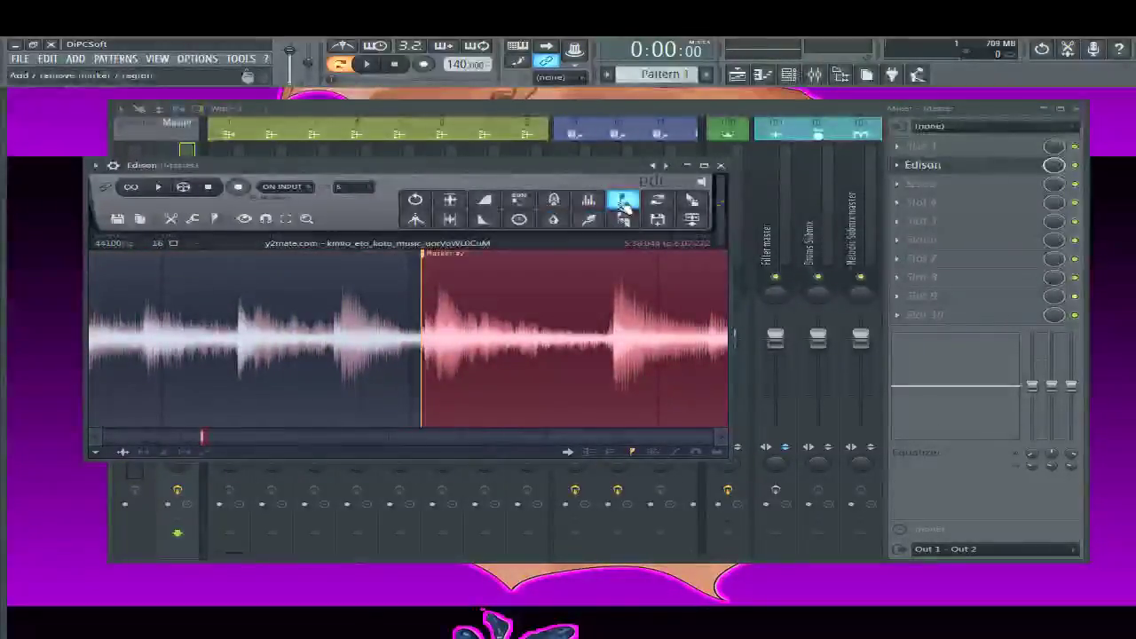
{"action": "key", "text": "space"}
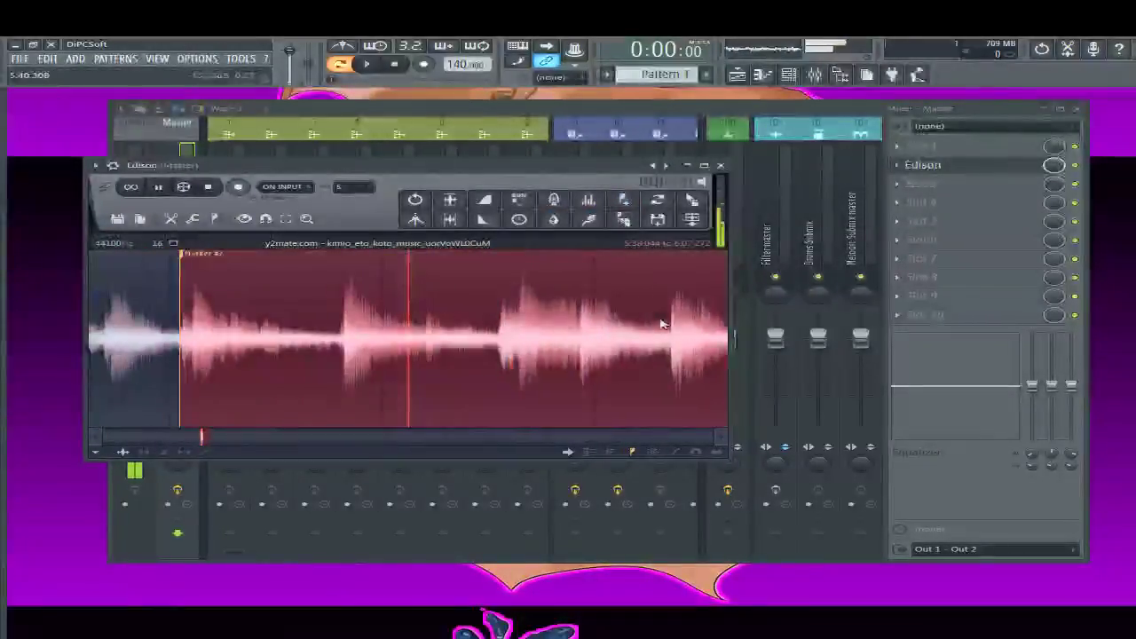
{"action": "key", "text": "space"}
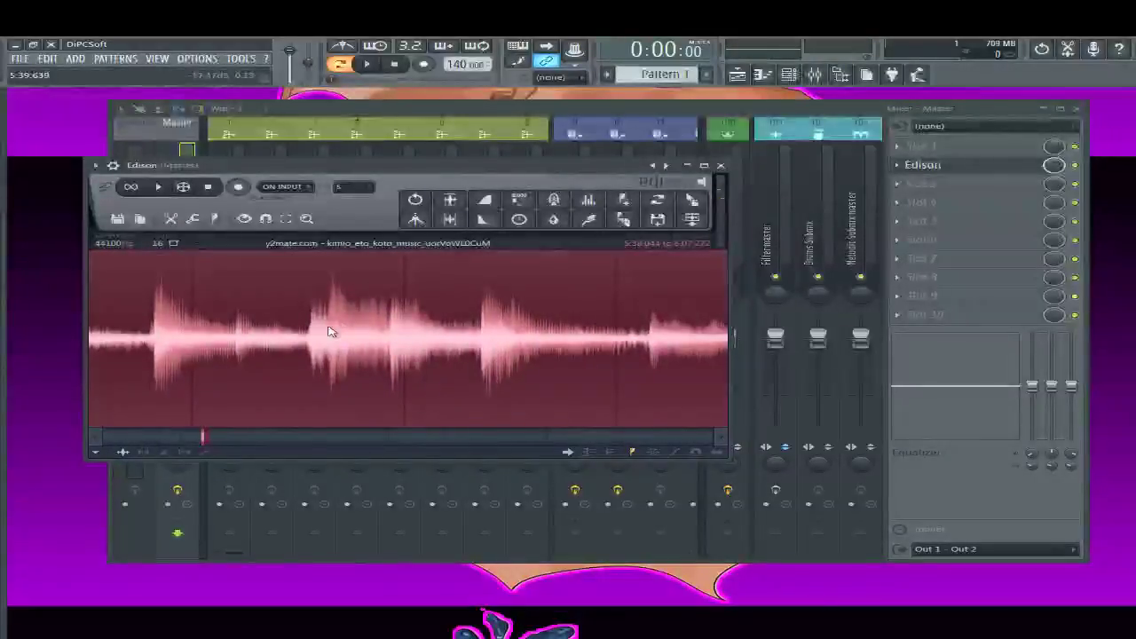
Start the selection at about 5:39.64, add a third marker there, and audition the audio from that point
{"action": "left_click", "coordinate": [330, 332]}
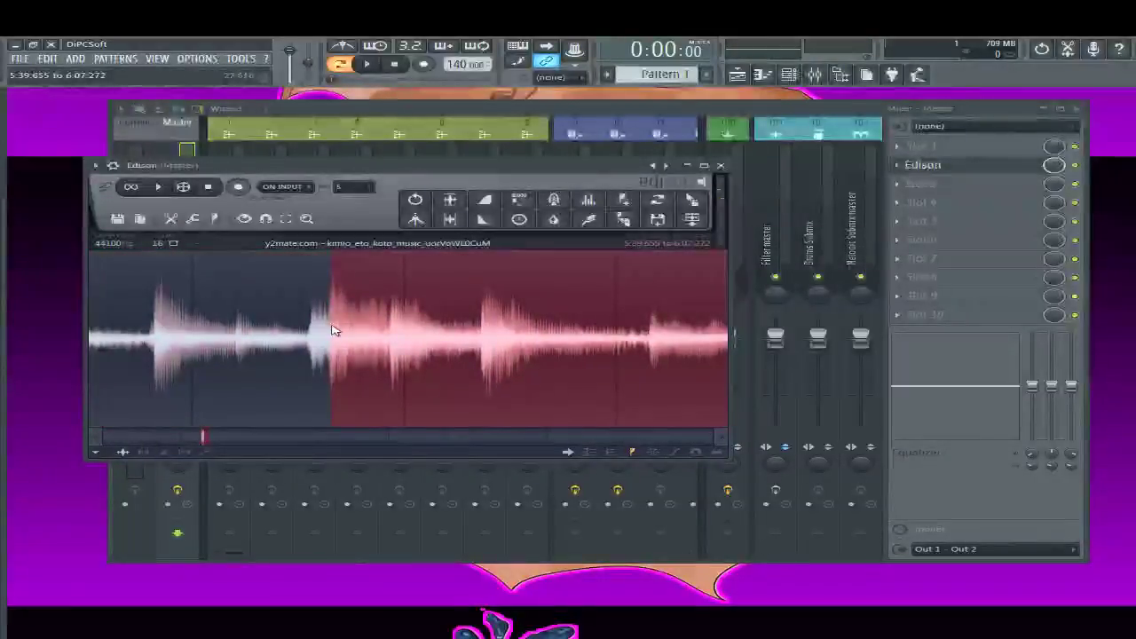
{"action": "left_click", "coordinate": [624, 199]}
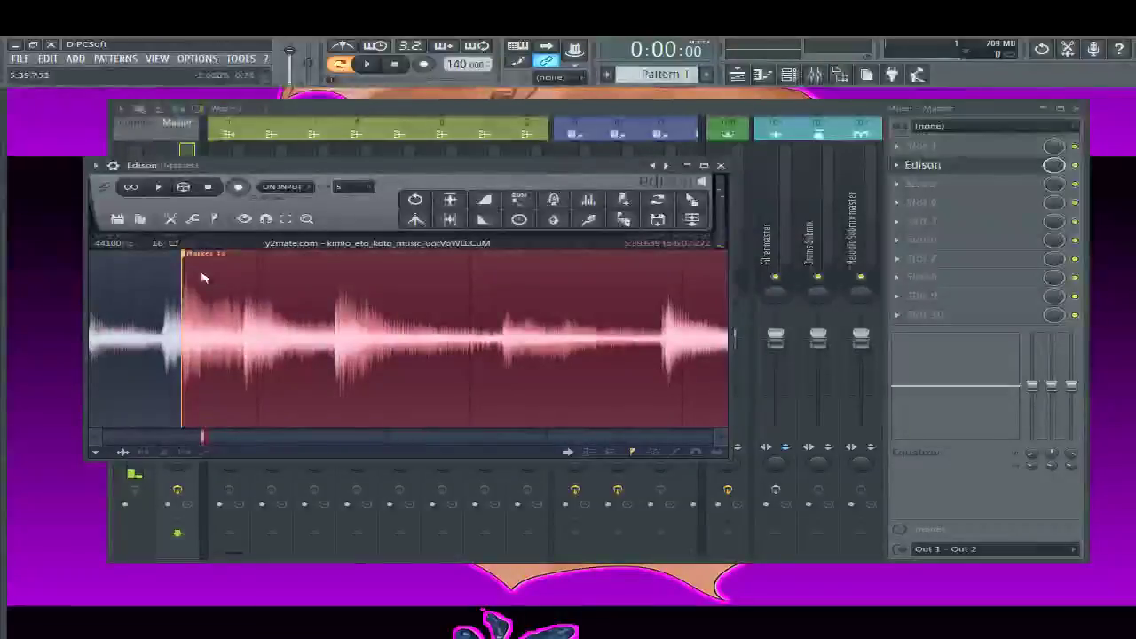
{"action": "key", "text": "space"}
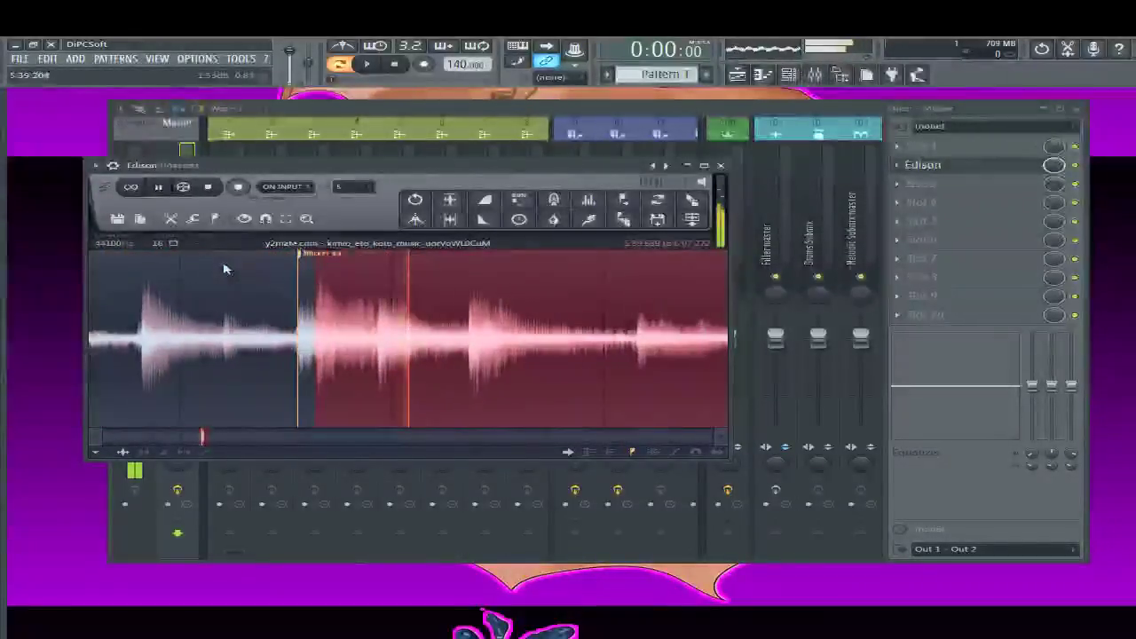
{"action": "key", "text": "space"}
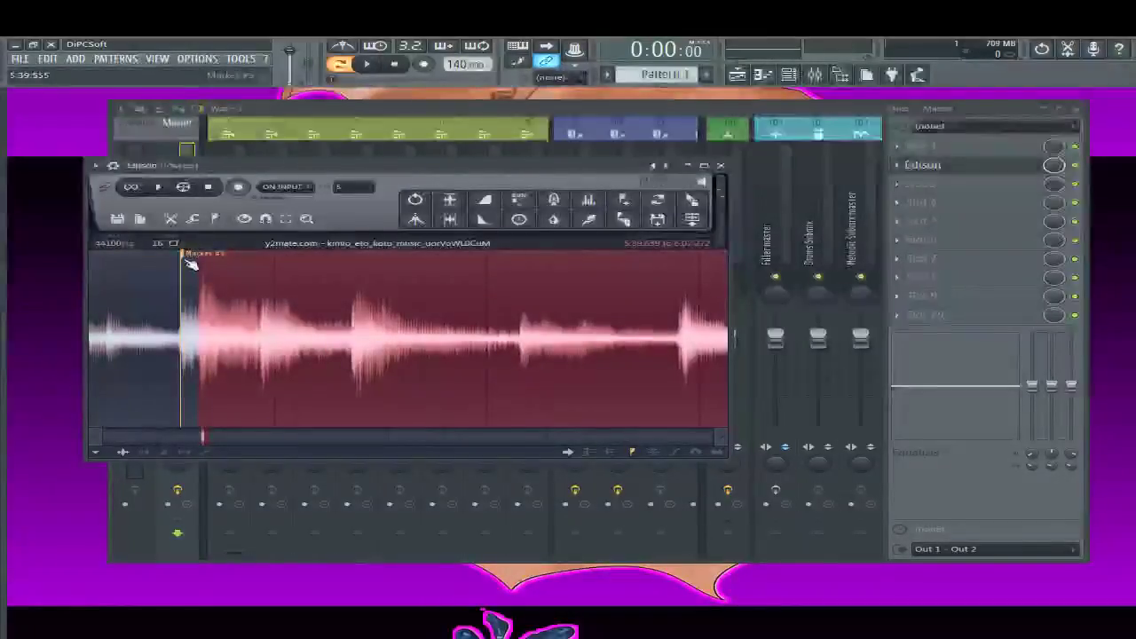
Position the third marker on the note onset just before the selection's start and replay the section to check the timing
{"action": "left_click", "coordinate": [319, 284]}
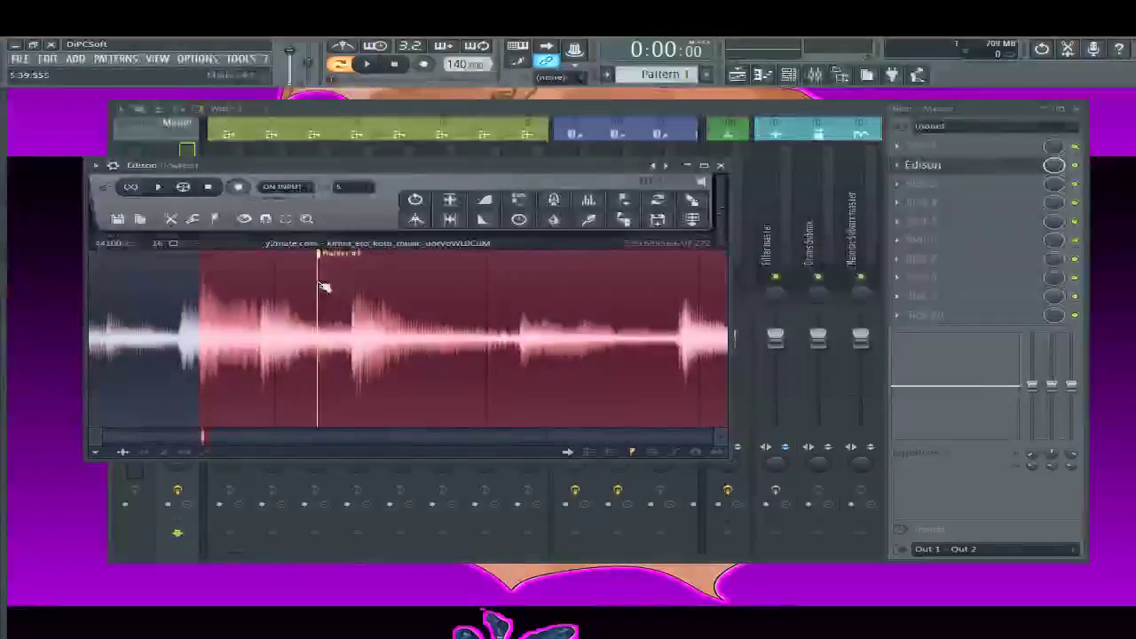
{"action": "mouse_move", "coordinate": [324, 286]}
{"action": "left_mouse_down"}
{"action": "mouse_move", "coordinate": [363, 310]}
{"action": "mouse_move", "coordinate": [183, 325]}
{"action": "left_mouse_up"}
{"action": "key", "text": "space"}
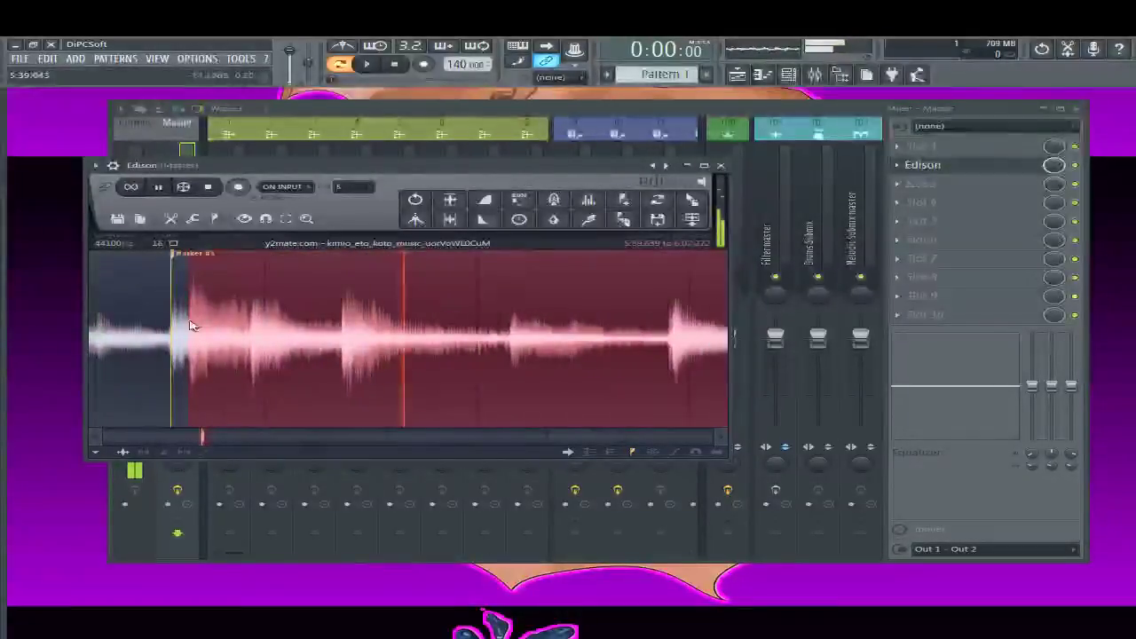
{"action": "left_click", "coordinate": [394, 319]}
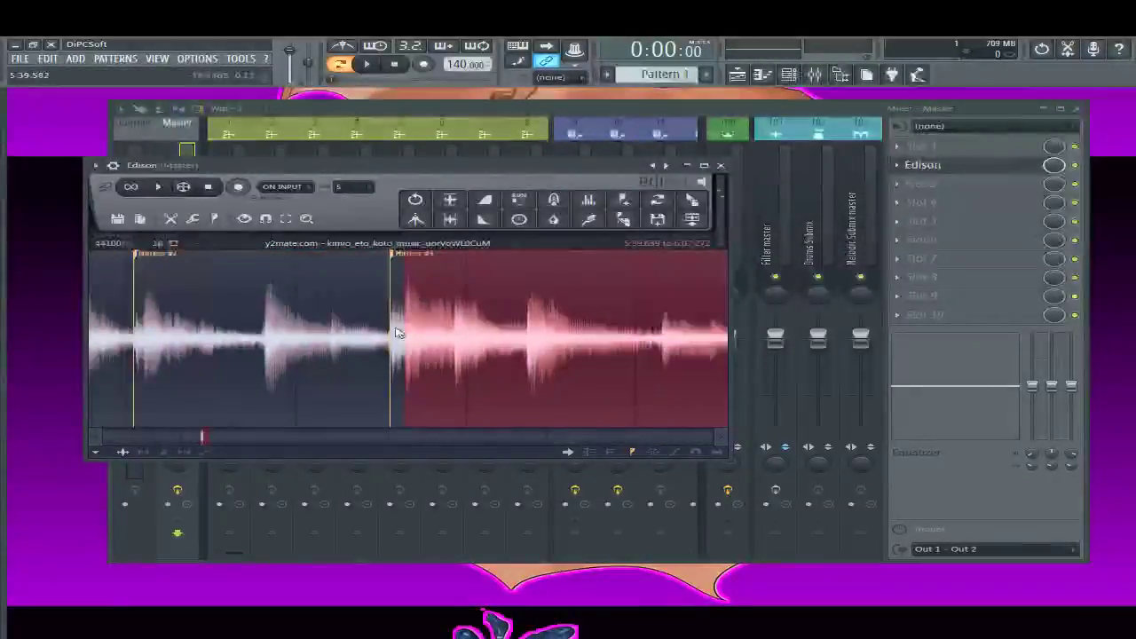
{"action": "key", "text": "space"}
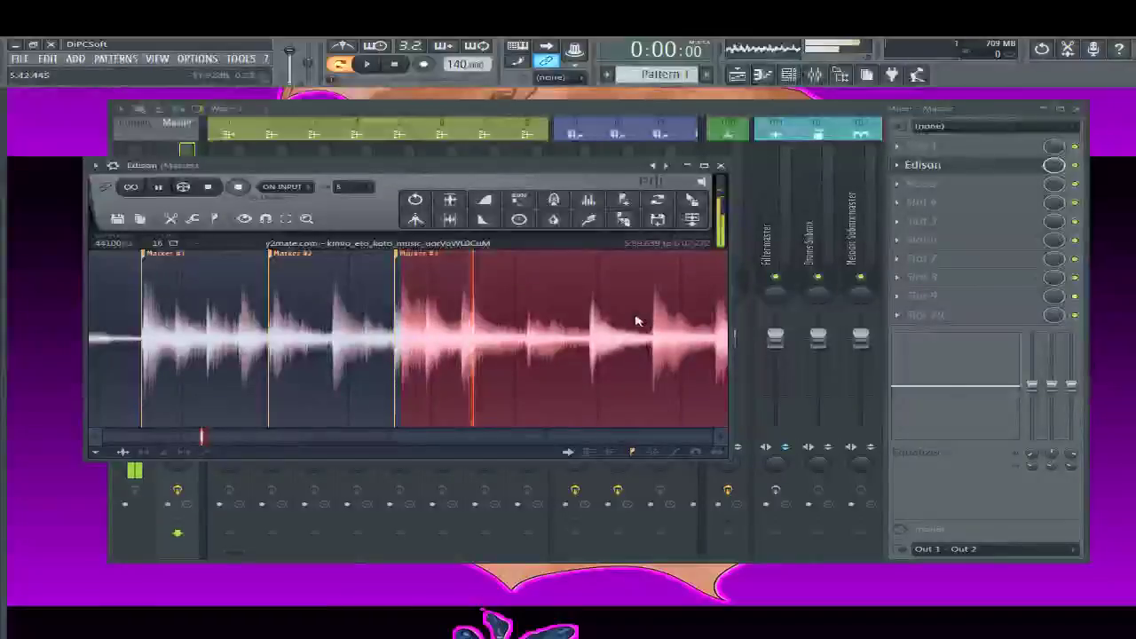
Start the selection at the next note onset, 5:41.165, add a fourth marker there, and play from it
{"action": "left_click", "coordinate": [527, 306]}
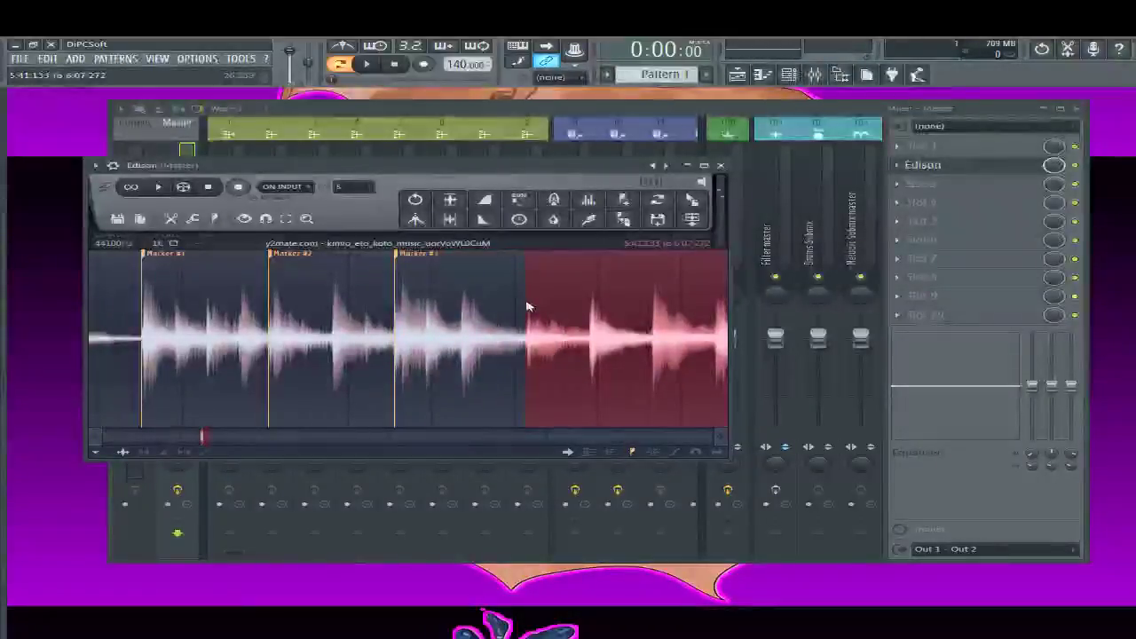
{"action": "scroll", "coordinate": [524, 330], "scroll_direction": "up", "scroll_amount": 3}
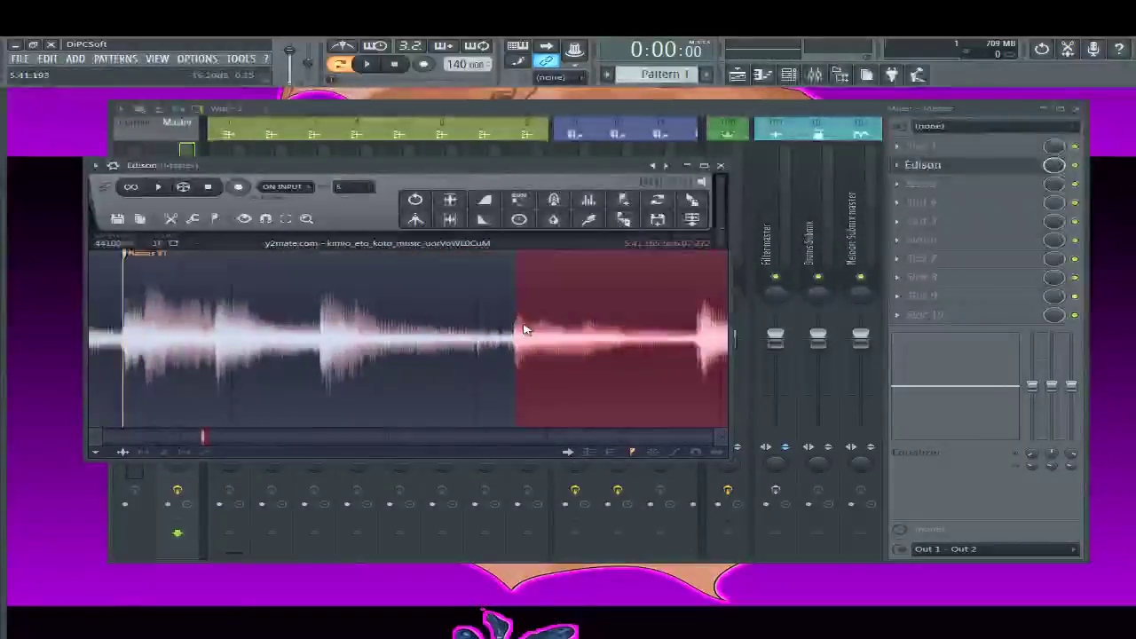
{"action": "left_click", "coordinate": [636, 211]}
{"action": "scroll", "coordinate": [527, 274], "scroll_direction": "down", "scroll_amount": 3}
{"action": "key", "text": "space"}
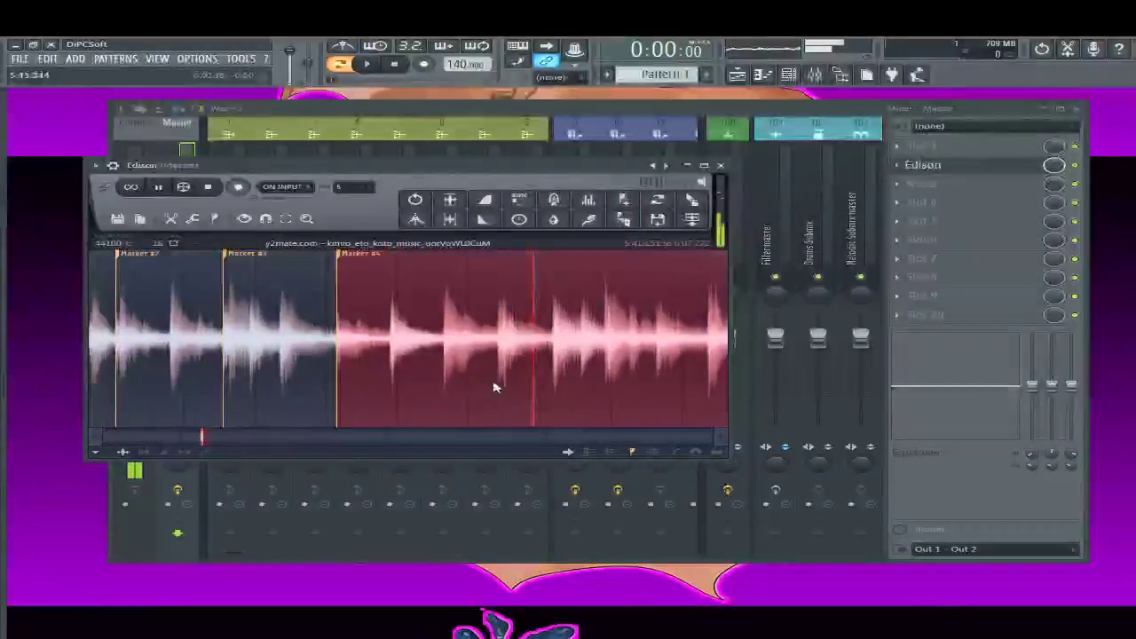
Replay from the fourth marker, start the selection at about 5:43.4, add a fifth marker there, and audition from it
{"action": "key", "text": "space"}
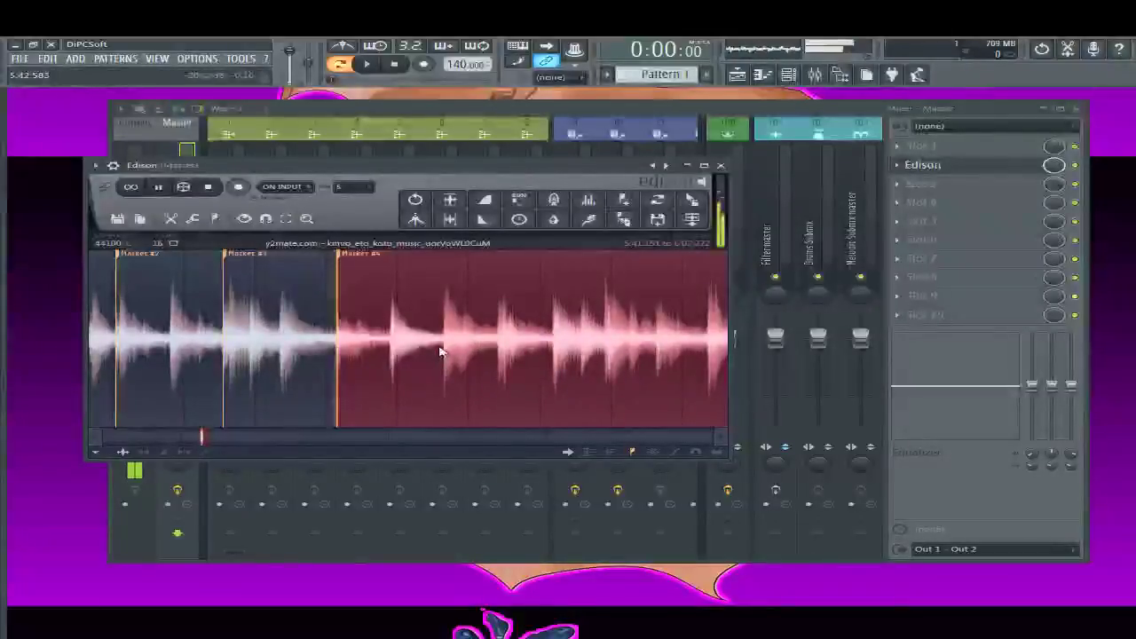
{"action": "key", "text": "space"}
{"action": "left_click", "coordinate": [499, 333]}
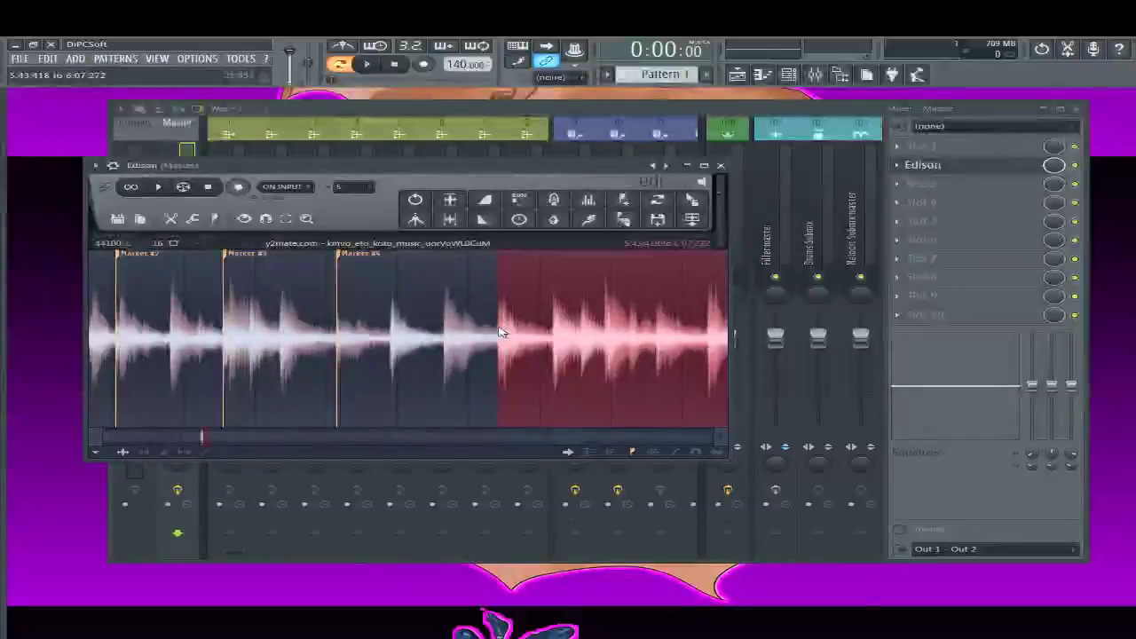
{"action": "key", "text": "alt+m"}
{"action": "key", "text": "space"}
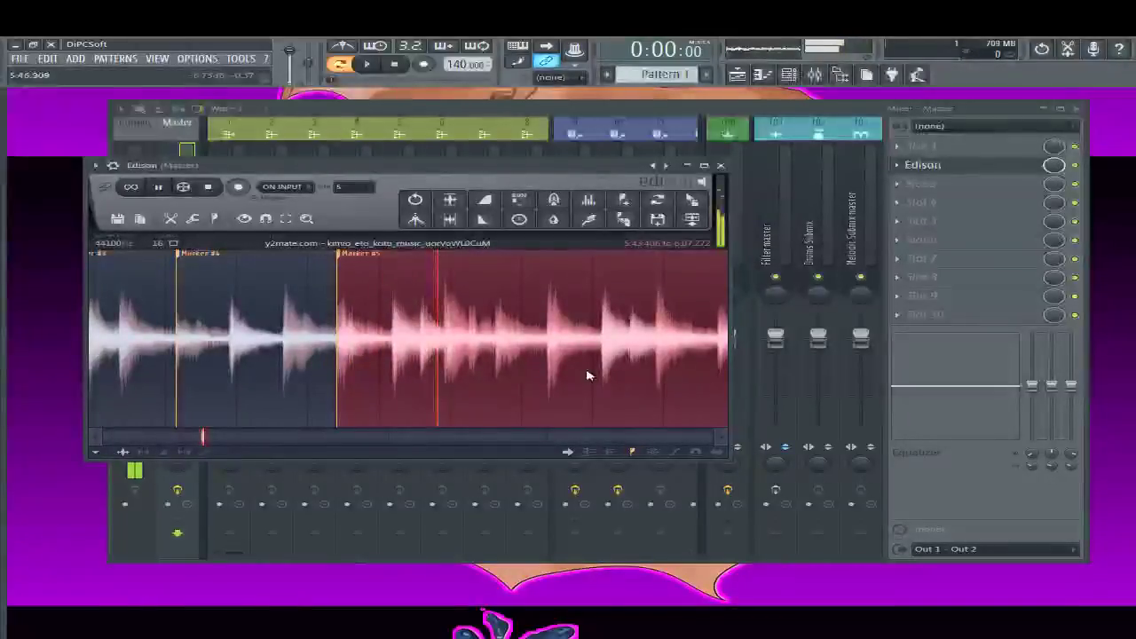
Start the selection on the note onset at about 5:45.6, add a sixth marker there, and audition the audio from it
{"action": "left_click", "coordinate": [497, 339]}
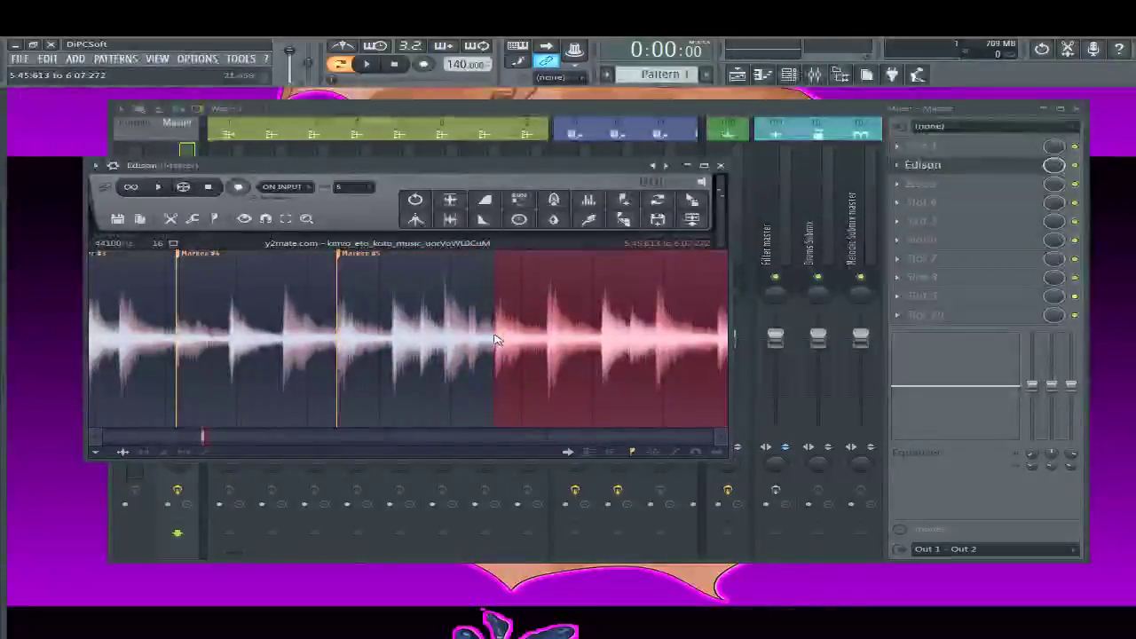
{"action": "scroll", "coordinate": [497, 339], "scroll_direction": "down", "scroll_amount": 5}
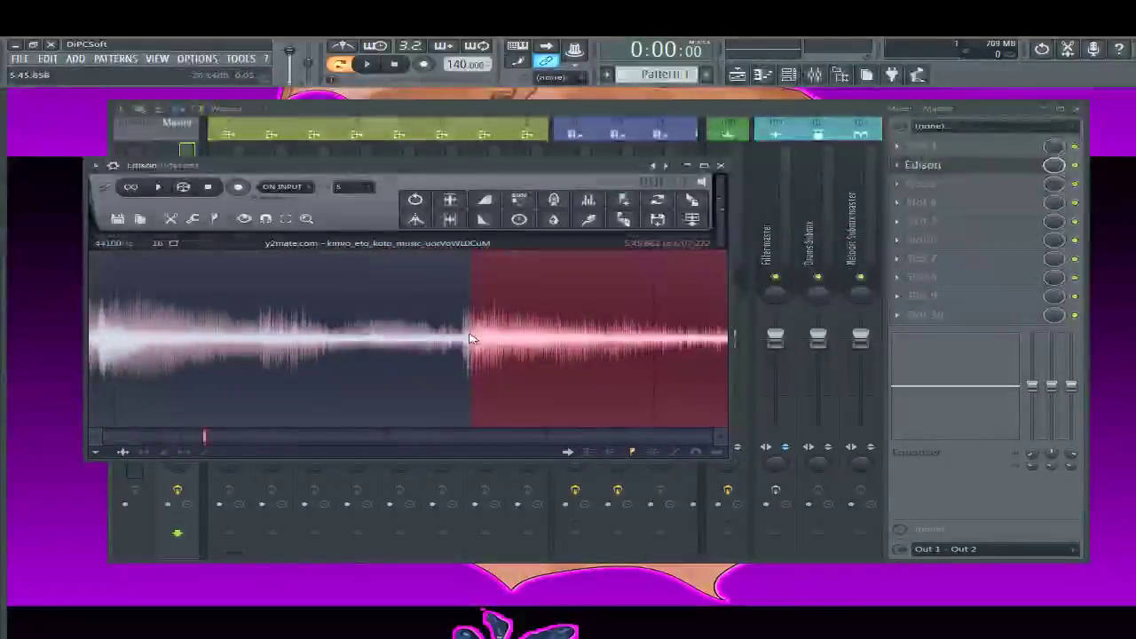
{"action": "key", "text": "space"}
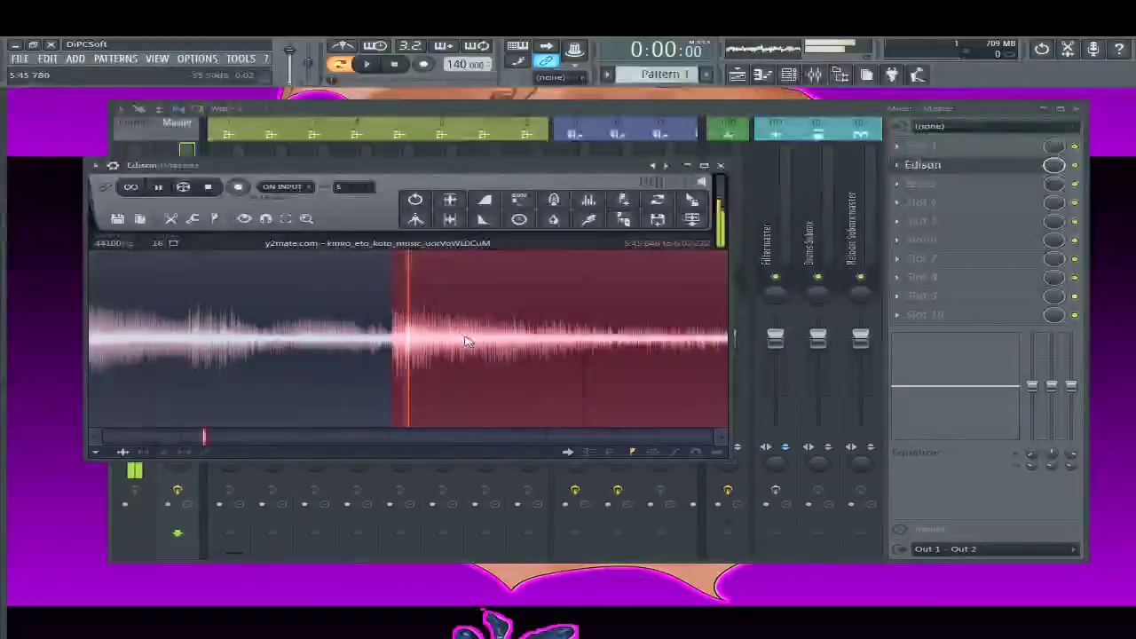
{"action": "key", "text": "space"}
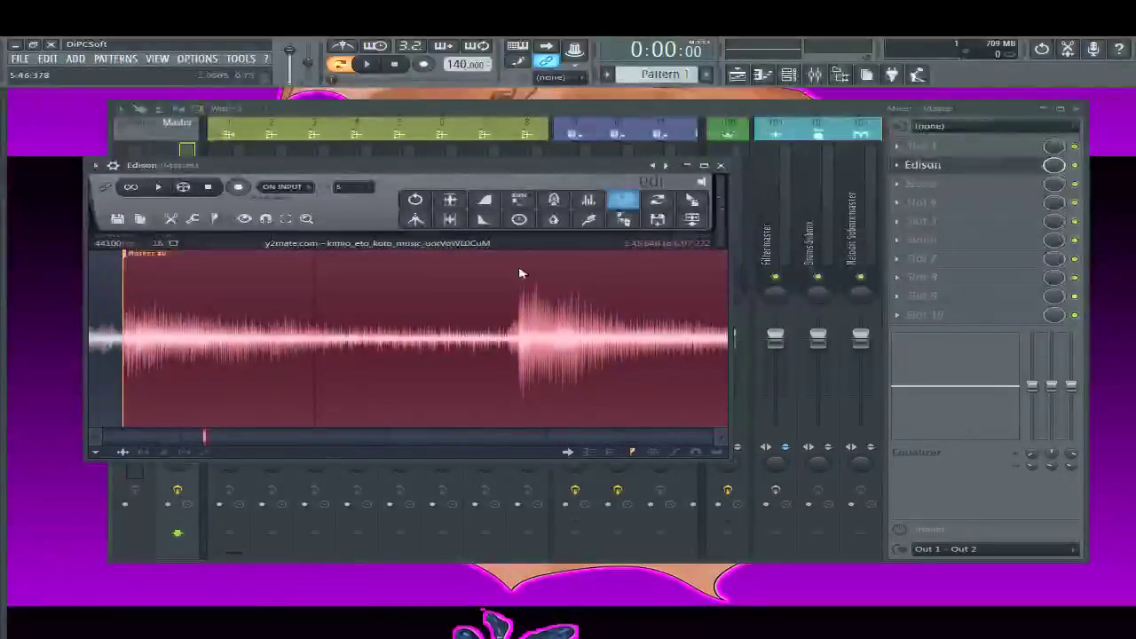
{"action": "scroll", "coordinate": [520, 277], "scroll_direction": "up", "scroll_amount": 5}
{"action": "key", "text": "space"}
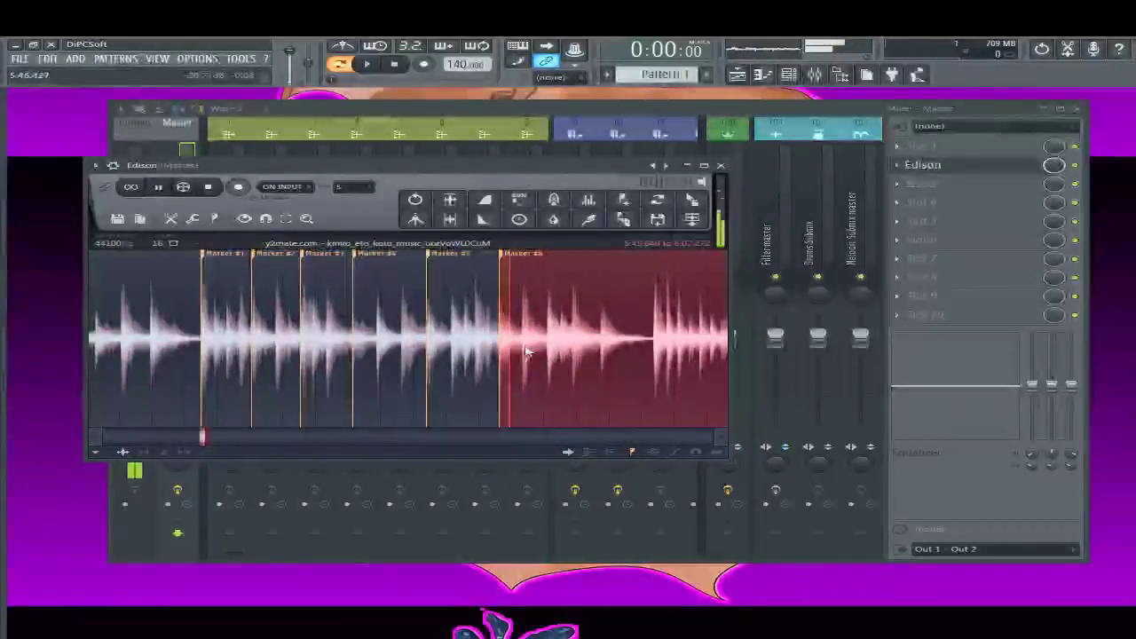
Align the selection start with the next note onset at about 5:46.365, add a seventh marker there, and play from it
{"action": "key", "text": "space"}
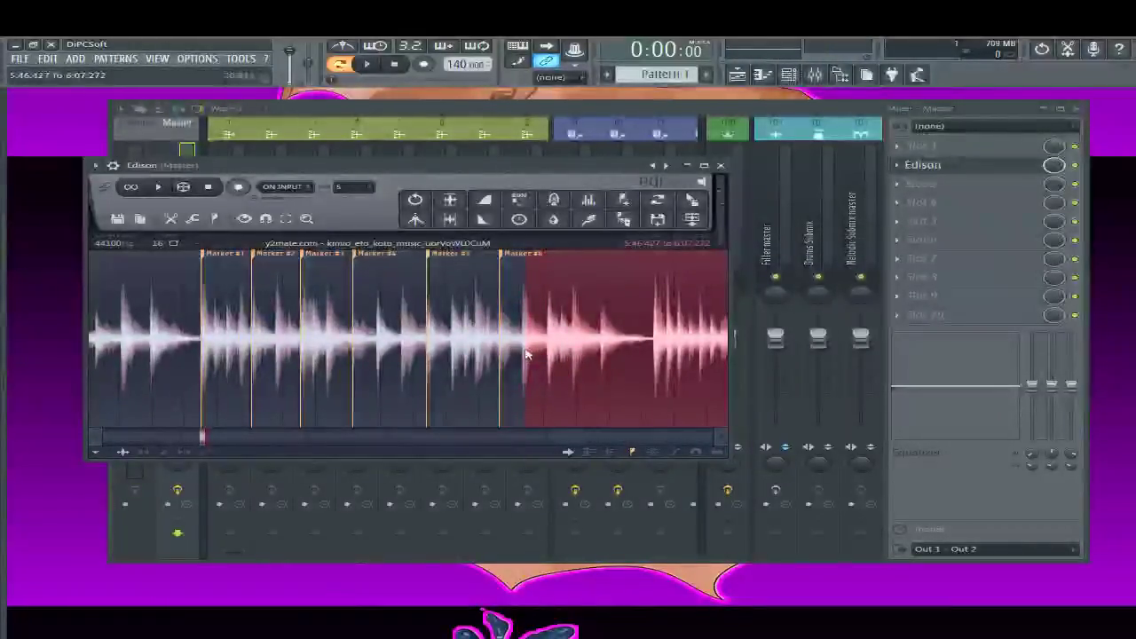
{"action": "scroll", "coordinate": [517, 355], "scroll_direction": "up", "scroll_amount": 2}
{"action": "scroll", "coordinate": [516, 362], "scroll_direction": "up", "scroll_amount": 2}
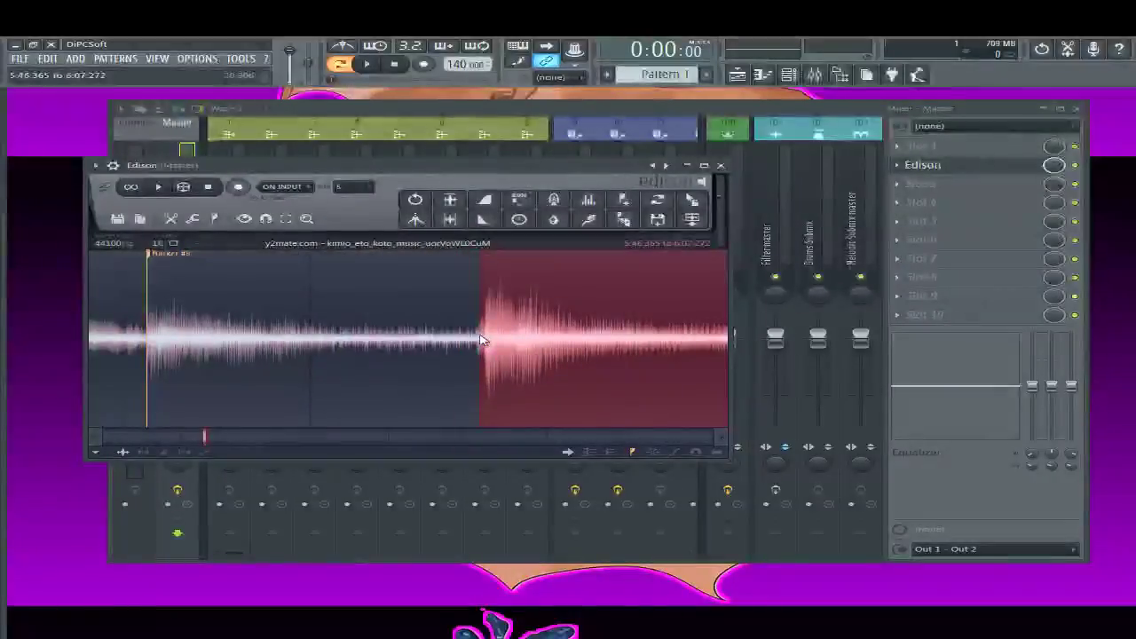
{"action": "key", "text": "space"}
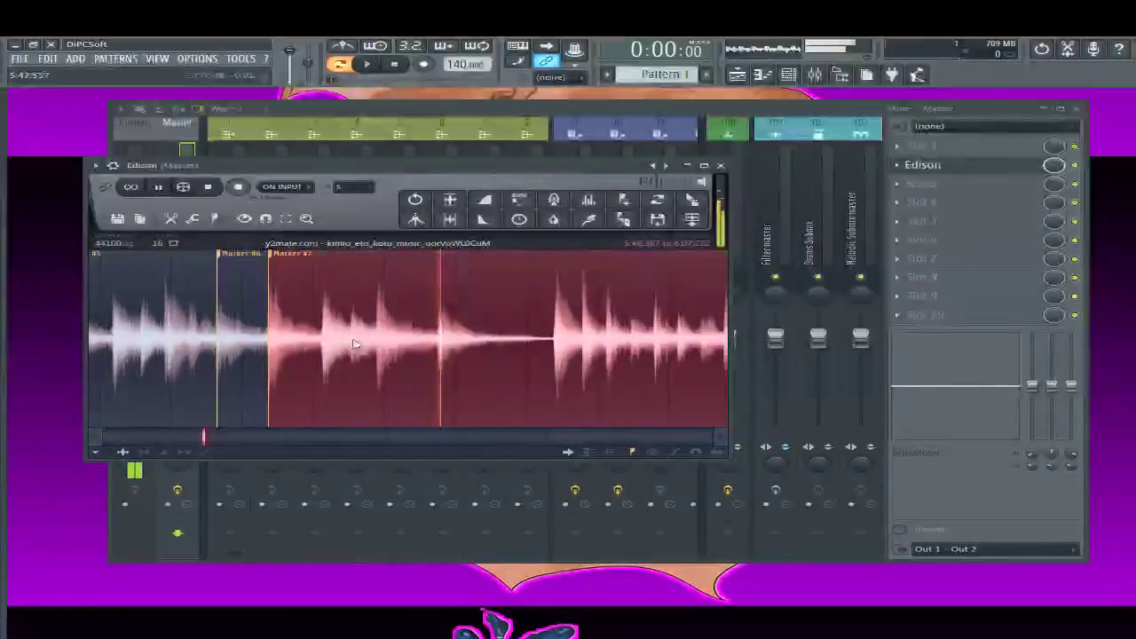
Add the eighth marker at about 5:47.13 and the ninth at about 5:48.75, auditioning the audio from each selection start
{"action": "key", "text": "space"}
{"action": "left_click_drag", "start_coordinate": [325, 353], "coordinate": [322, 354]}
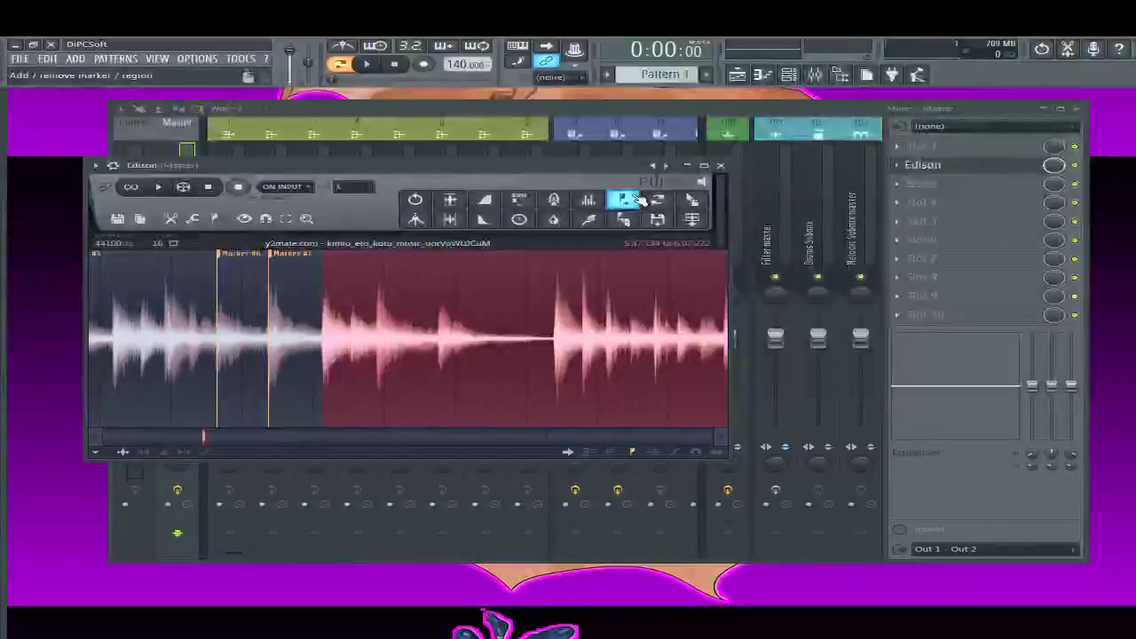
{"action": "key", "text": "space"}
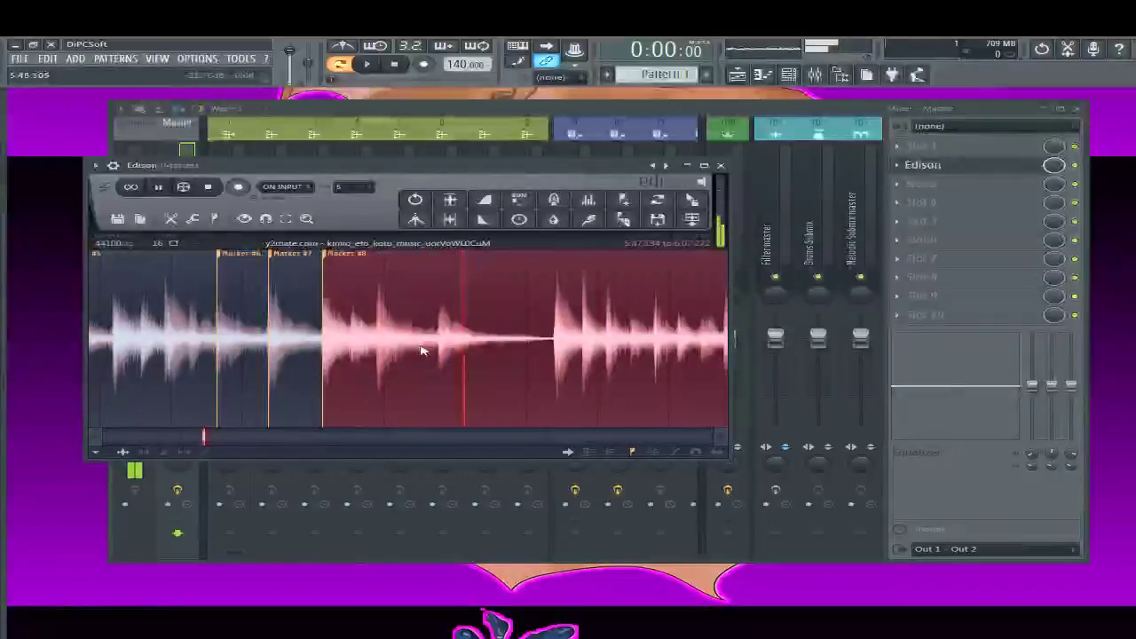
{"action": "left_click_drag", "start_coordinate": [443, 340], "coordinate": [439, 345]}
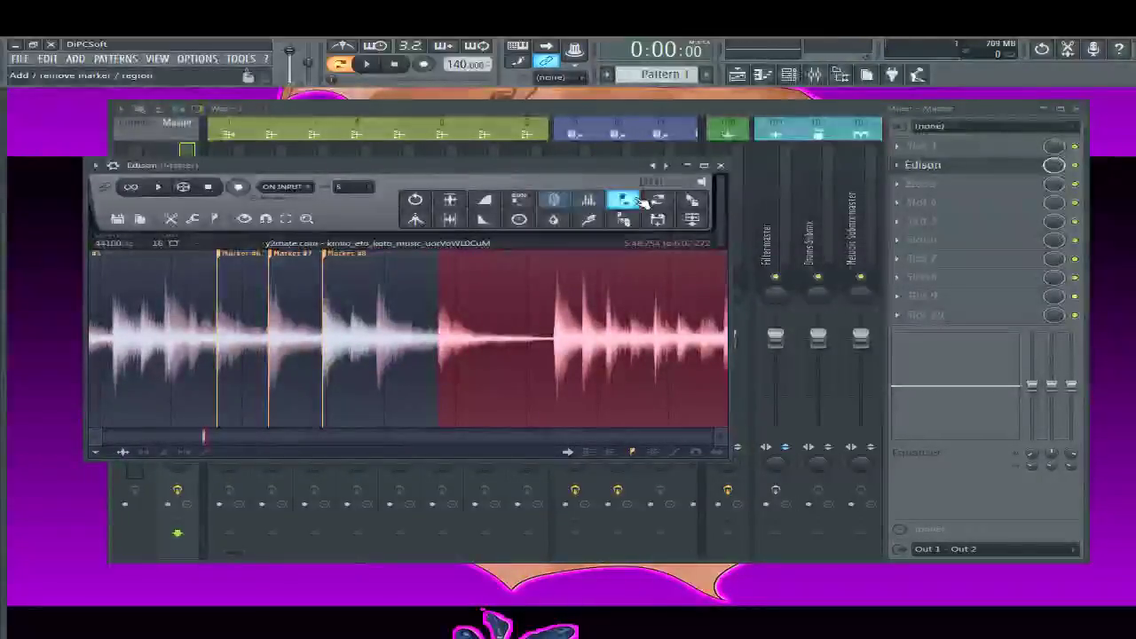
{"action": "key", "text": "space"}
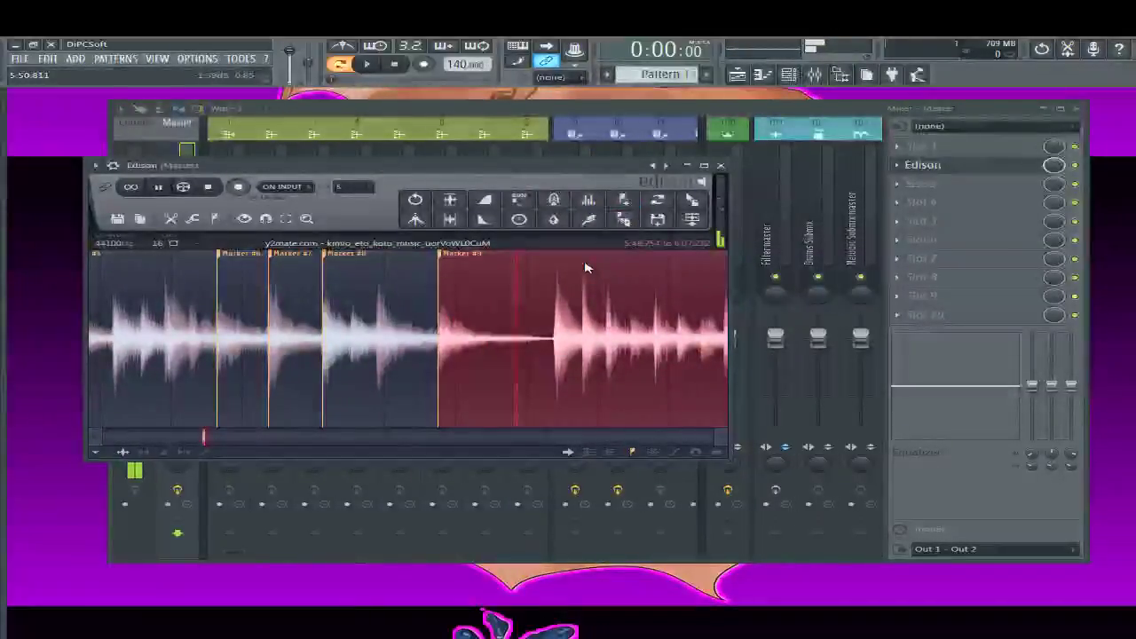
Start the selection at the note onset after the long decay, 5:50.387, add a tenth marker there, and play from it
{"action": "scroll", "coordinate": [536, 320], "scroll_direction": "right", "scroll_amount": 2}
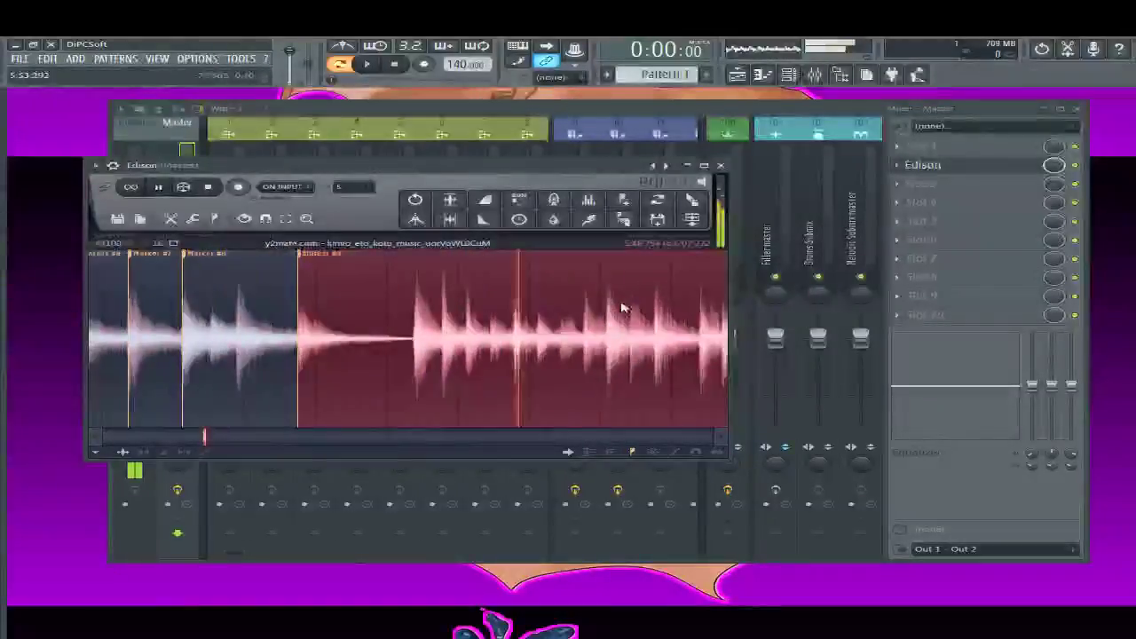
{"action": "left_click_drag", "start_coordinate": [388, 338], "coordinate": [388, 331]}
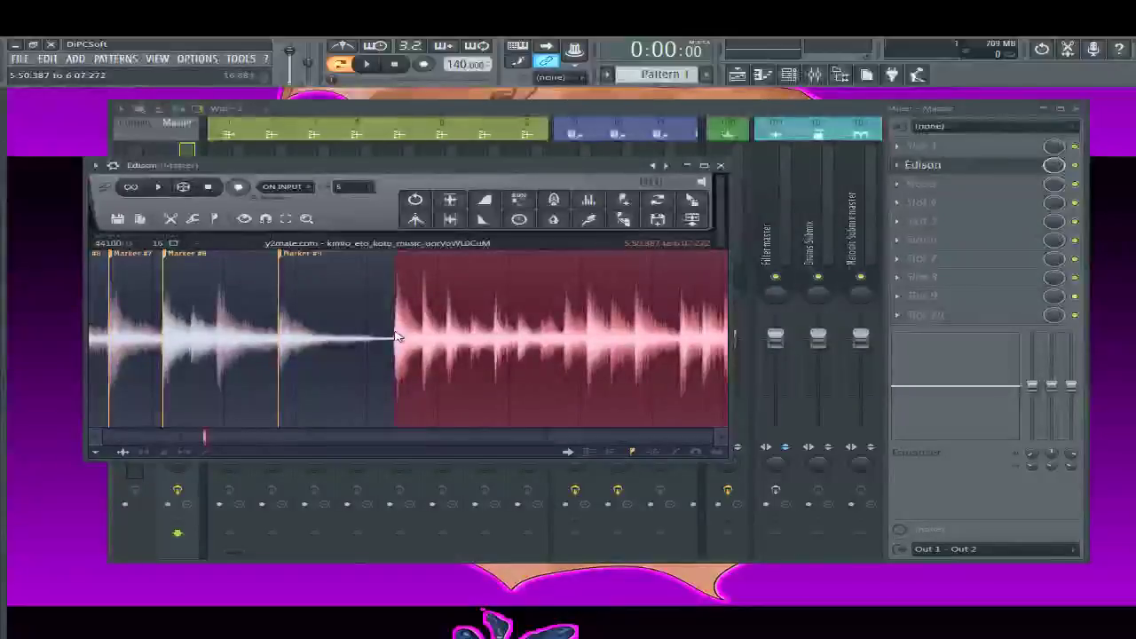
{"action": "scroll", "coordinate": [399, 337], "scroll_direction": "up", "scroll_amount": 3}
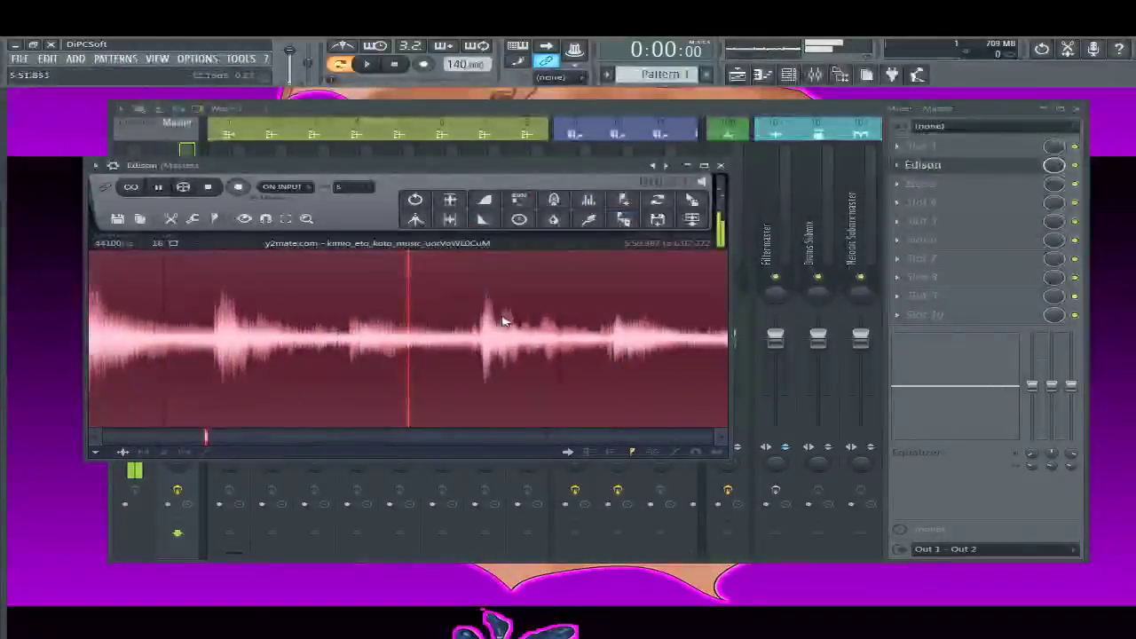
{"action": "scroll", "coordinate": [502, 322], "scroll_direction": "down", "scroll_amount": 3}
{"action": "scroll", "coordinate": [444, 355], "scroll_direction": "down", "scroll_amount": 2}
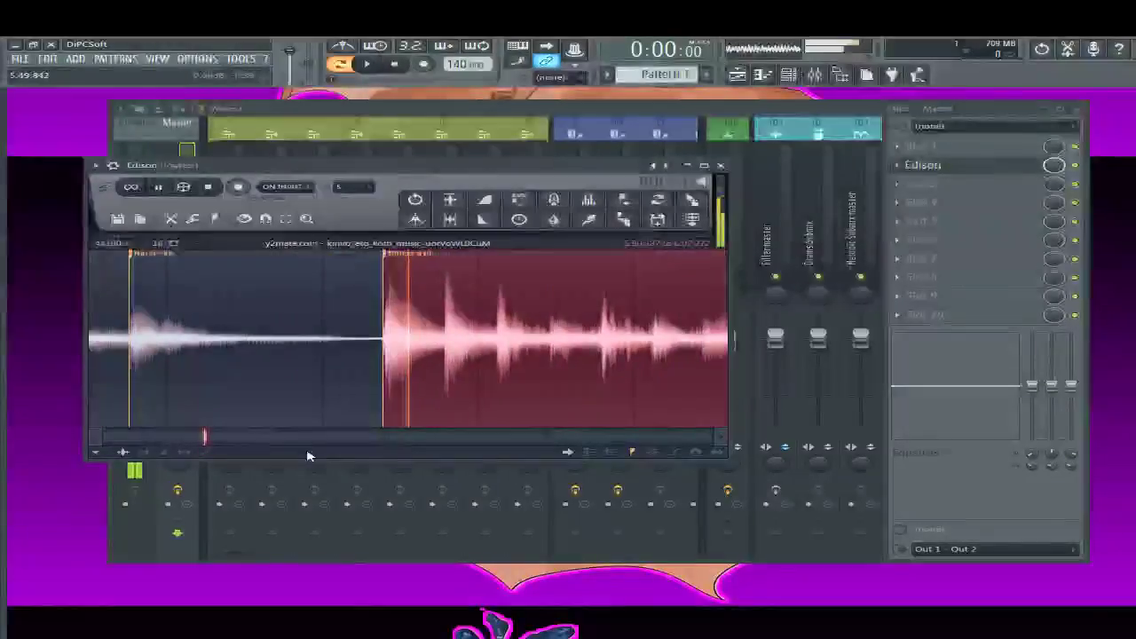
Audition the passage after the tenth marker, start the selection at about 5:53.0, add an eleventh marker at that note, and play from there
{"action": "scroll", "coordinate": [657, 315], "scroll_direction": "up", "scroll_amount": 5}
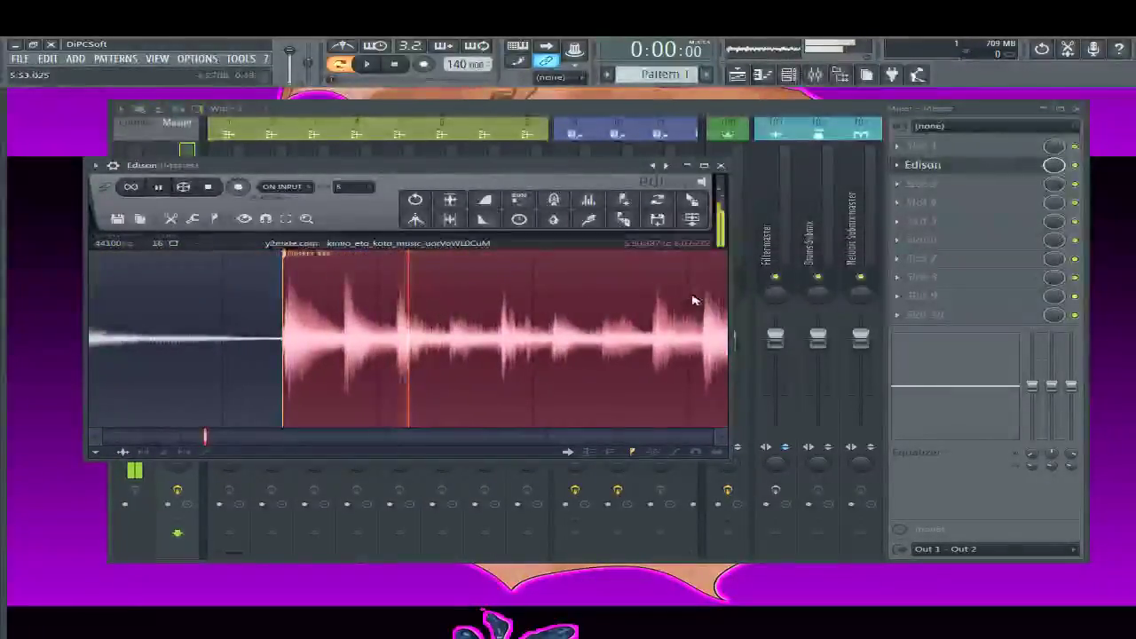
{"action": "scroll", "coordinate": [654, 299], "scroll_direction": "up", "scroll_amount": 4}
{"action": "scroll", "coordinate": [505, 352], "scroll_direction": "down", "scroll_amount": 3}
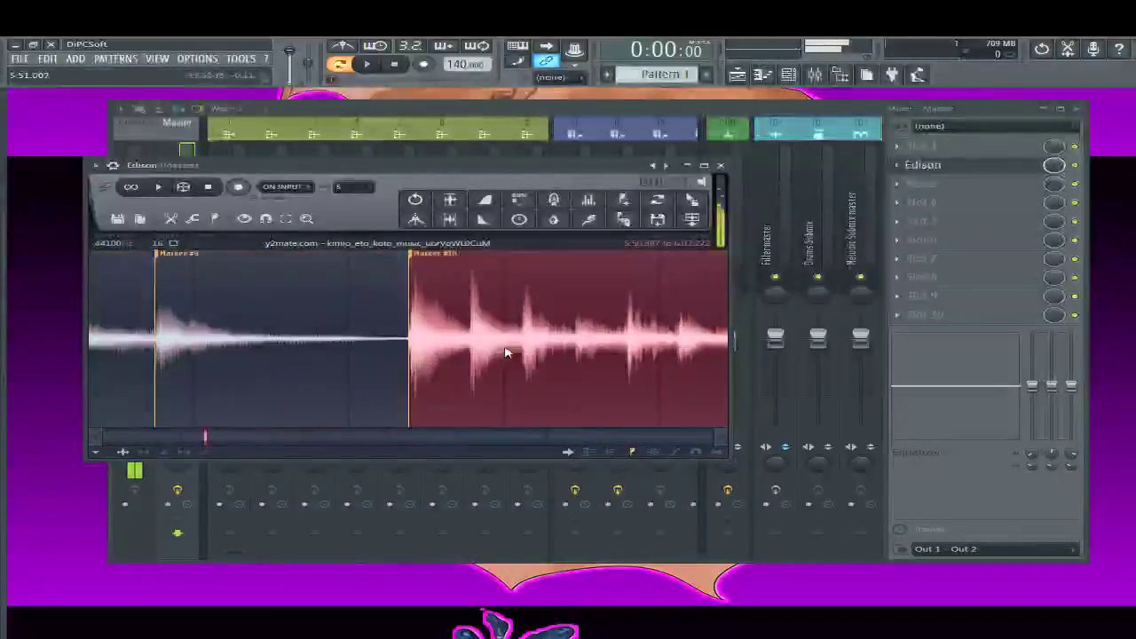
{"action": "scroll", "coordinate": [479, 335], "scroll_direction": "up", "scroll_amount": 3}
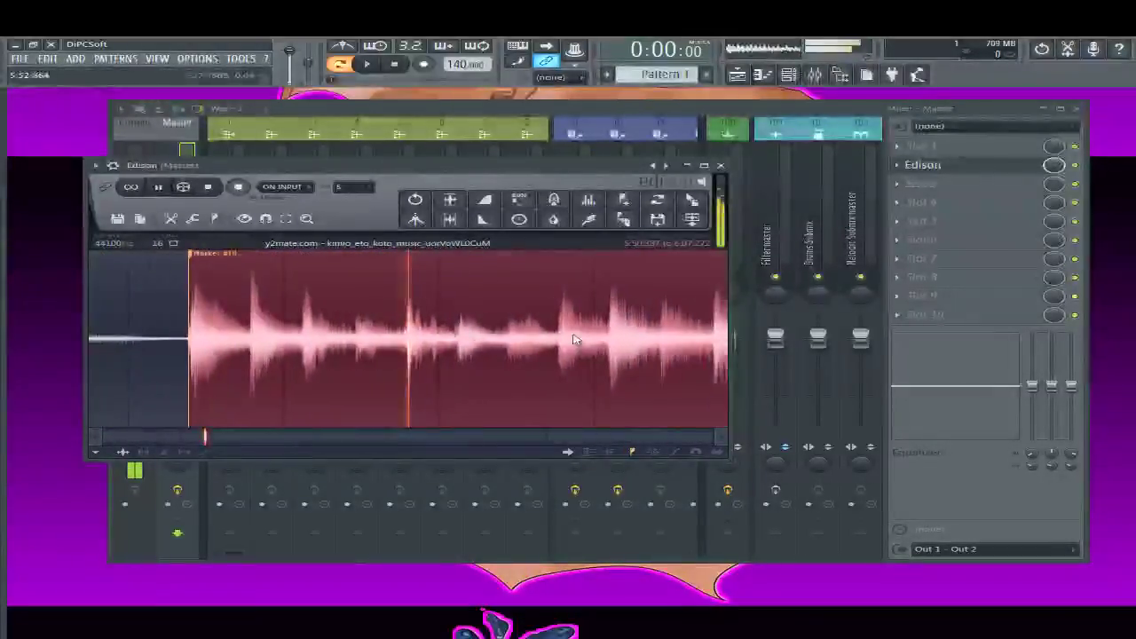
{"action": "left_click_drag", "start_coordinate": [338, 336], "coordinate": [346, 338]}
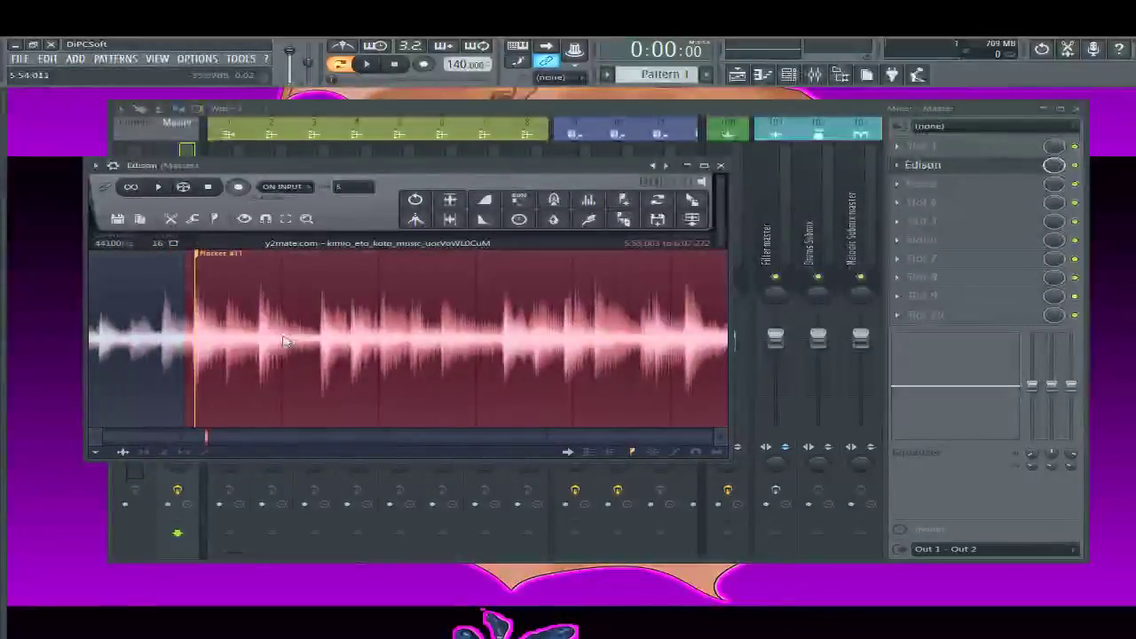
{"action": "key", "text": "space"}
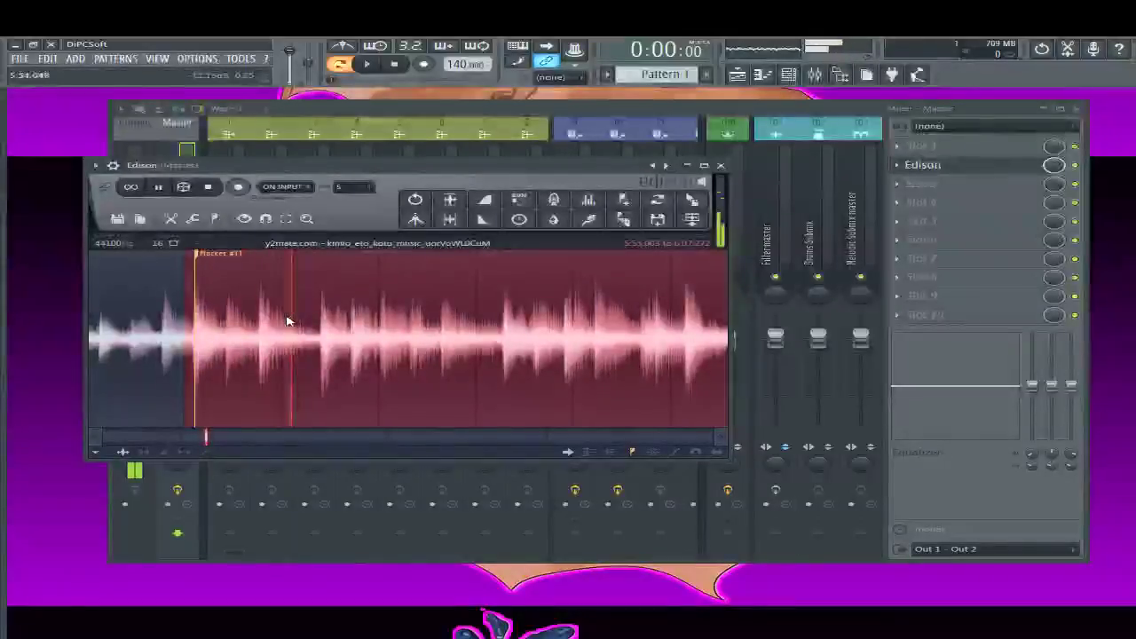
Start the selection at the note onset at about 5:54.4, add a twelfth marker there, and audition the audio from it
{"action": "left_click", "coordinate": [311, 331]}
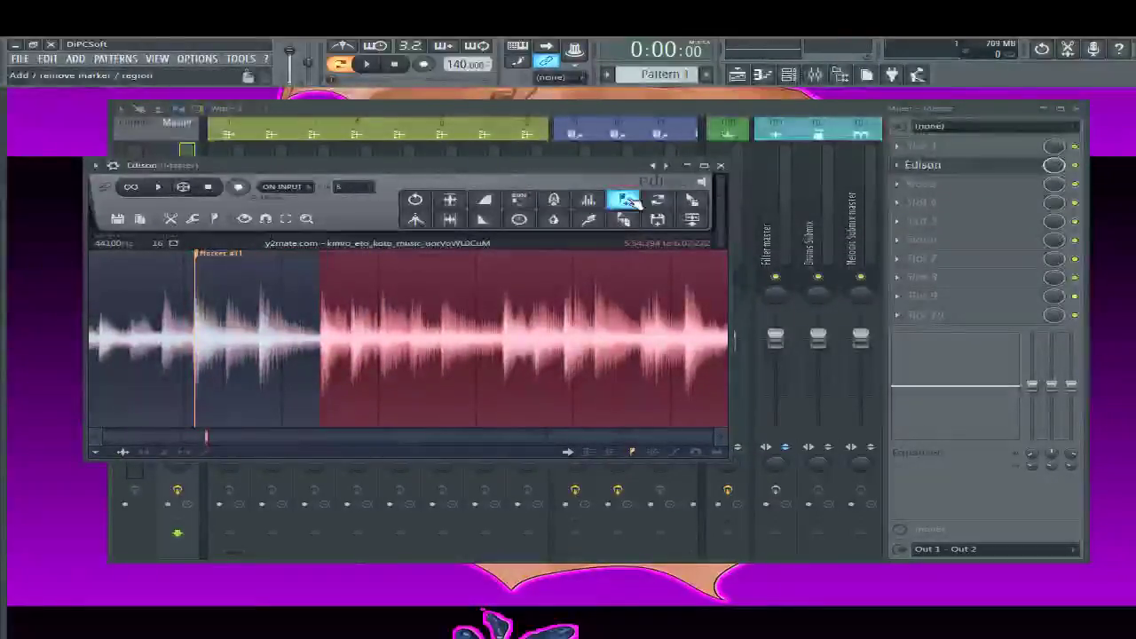
{"action": "scroll", "coordinate": [382, 302], "scroll_direction": "down", "scroll_amount": 3}
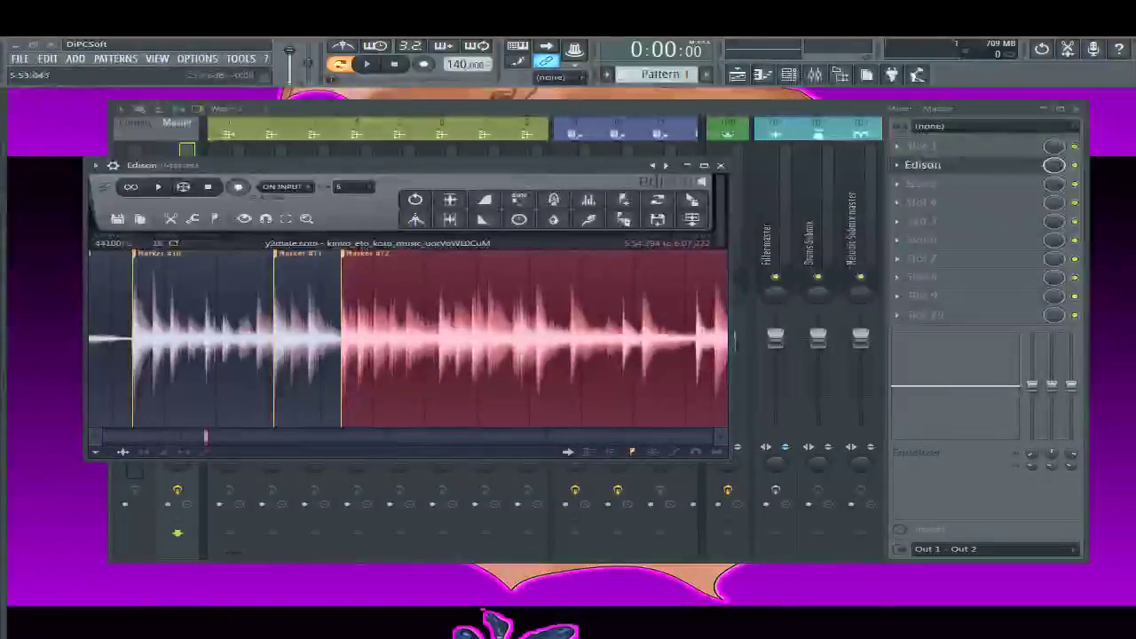
{"action": "key", "text": "space"}
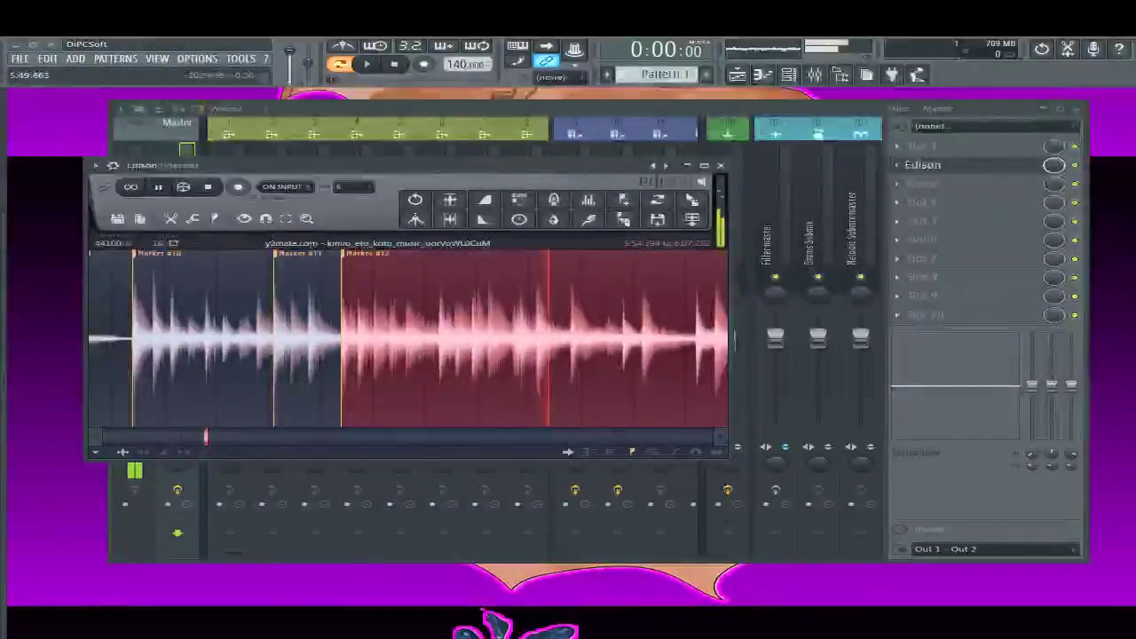
Start the selection just before the note onset at about 5:56.26, add a thirteenth marker there, and play from it
{"action": "scroll", "coordinate": [355, 282], "scroll_direction": "right", "scroll_amount": 3}
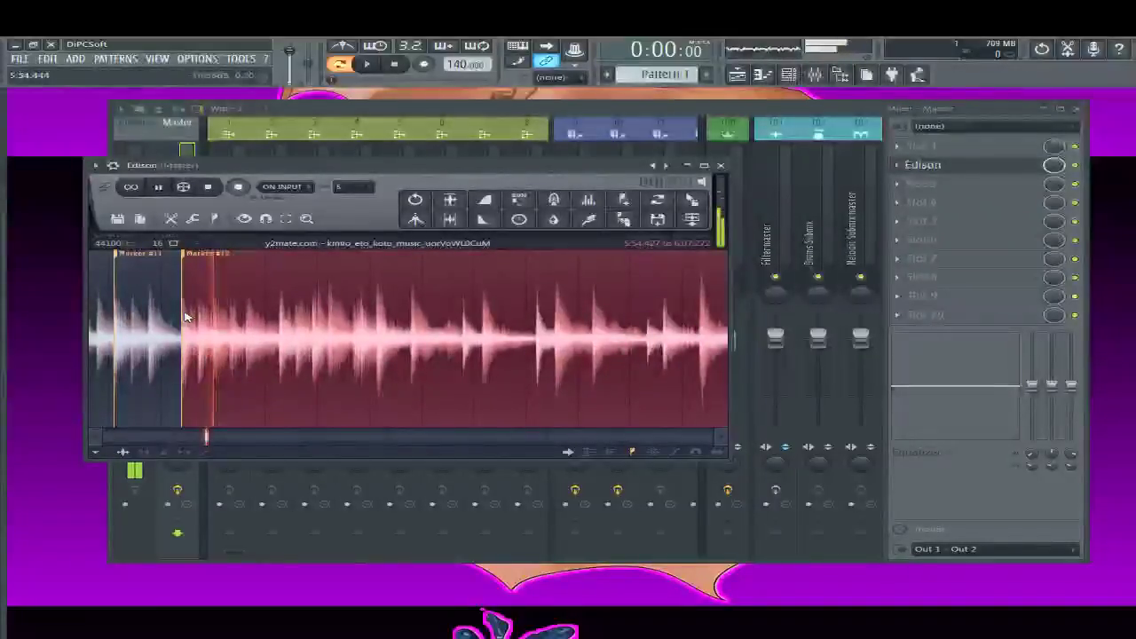
{"action": "left_click", "coordinate": [279, 340], "text": "shift"}
{"action": "scroll", "coordinate": [293, 360], "scroll_direction": "up", "scroll_amount": 3}
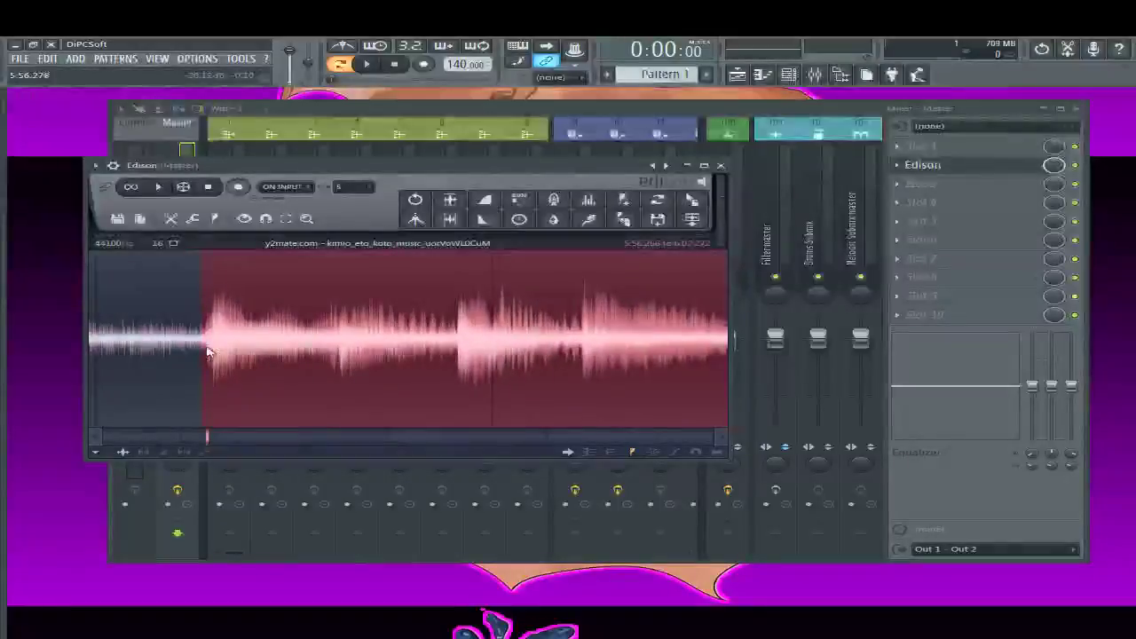
{"action": "scroll", "coordinate": [305, 335], "scroll_direction": "up", "scroll_amount": 2}
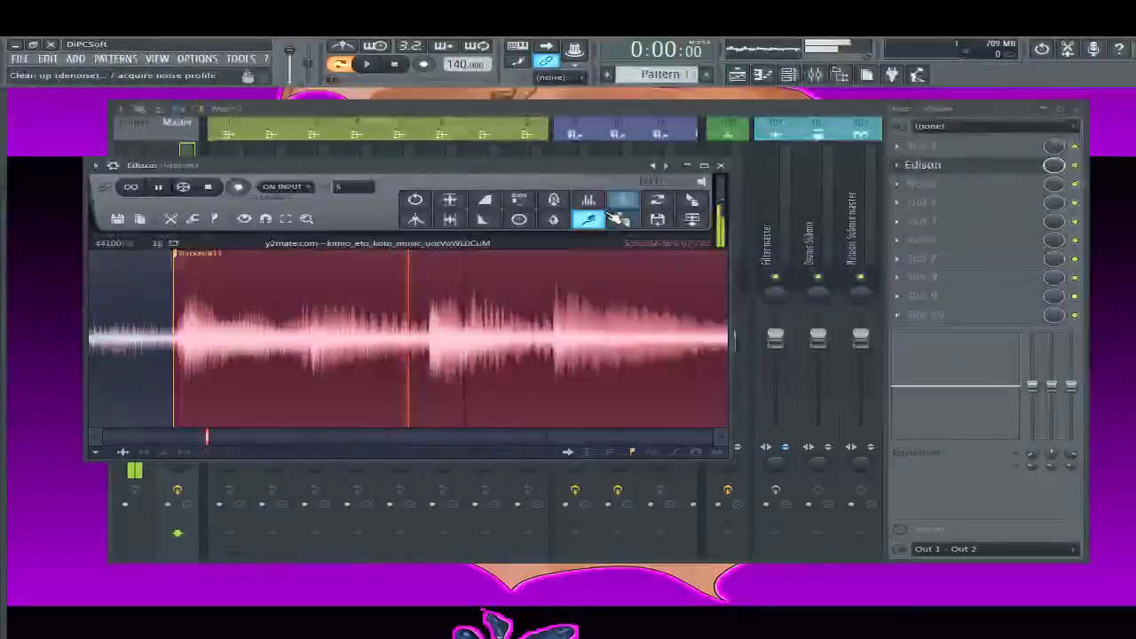
Add the fourteenth, fifteenth and sixteenth markers at 5:56.919, about 5:57.7 and 5:59.787, and audition the passage from them
{"action": "left_click", "coordinate": [305, 335], "text": "shift"}
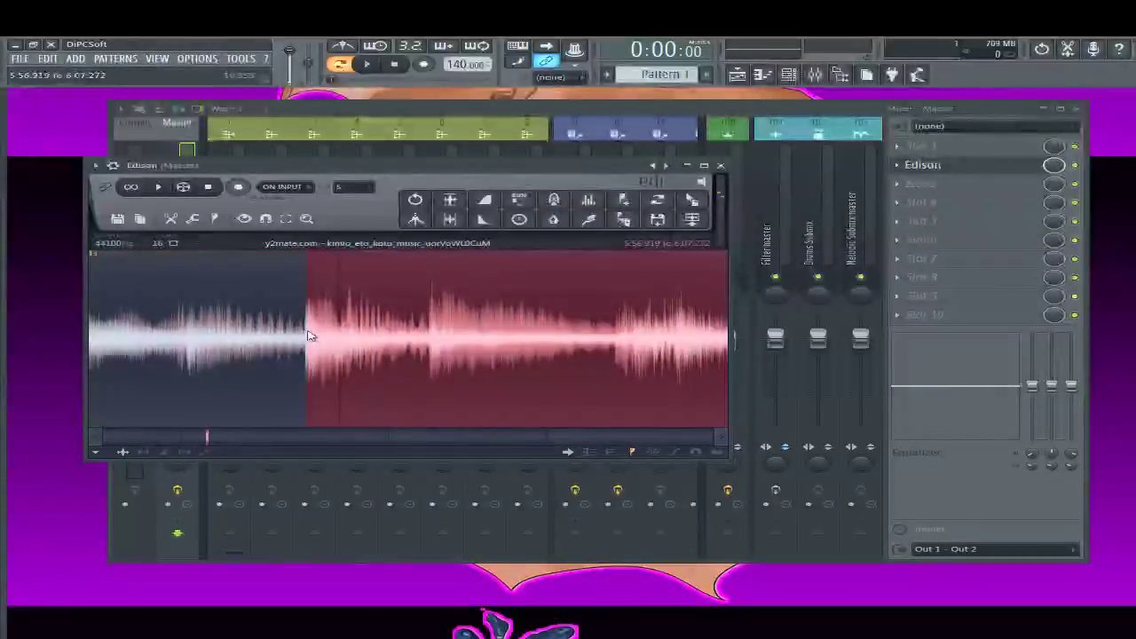
{"action": "key", "text": "space"}
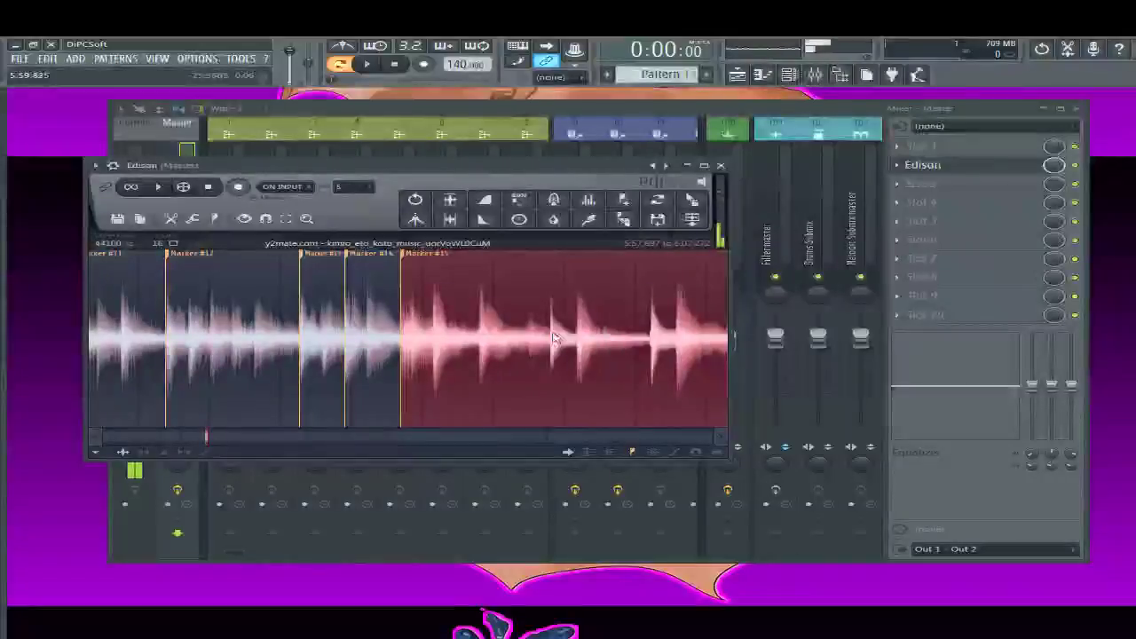
{"action": "key", "text": "alt+m"}
{"action": "key", "text": "space"}
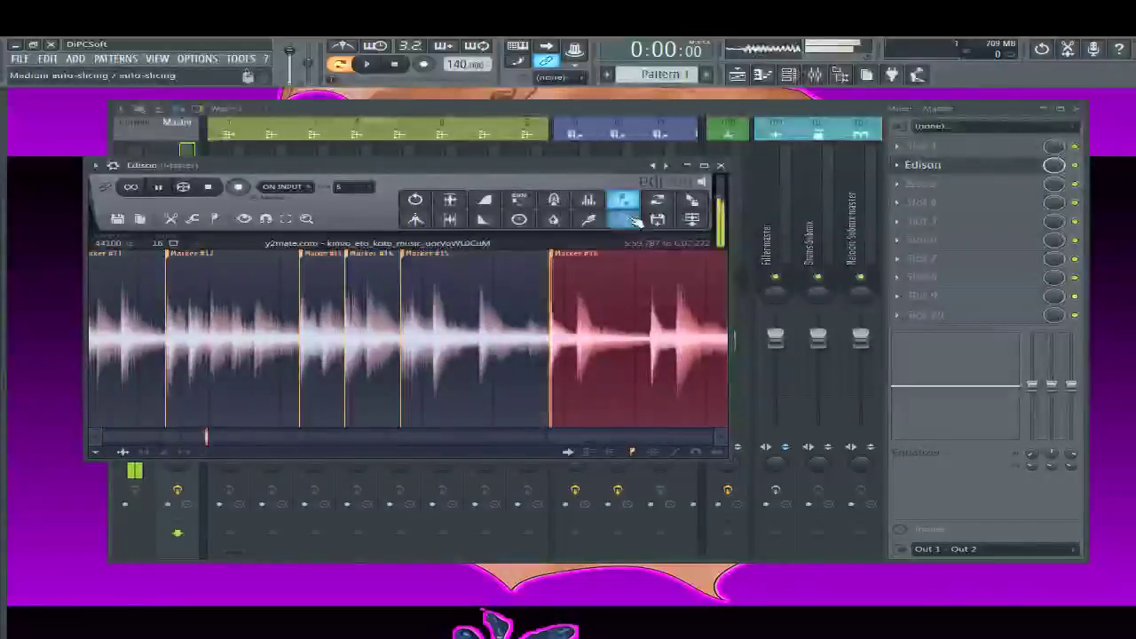
Start the selection at the note onset at about 6:01.196, add a seventeenth marker there, and play from it
{"action": "scroll", "coordinate": [621, 328], "scroll_direction": "right", "scroll_amount": 2}
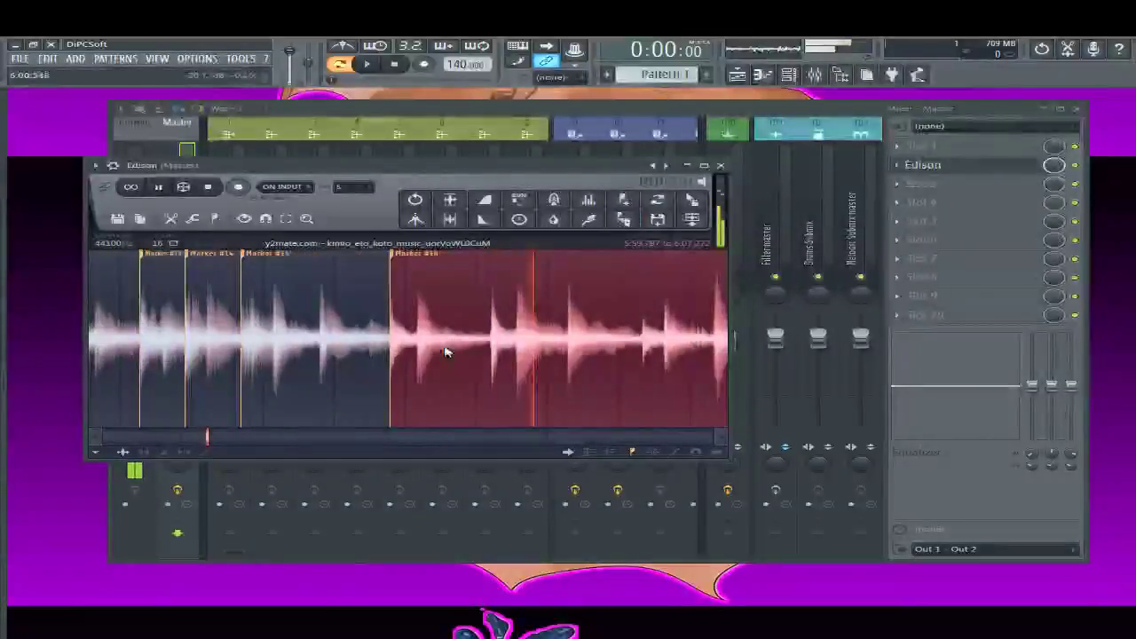
{"action": "left_click", "coordinate": [479, 331], "text": "shift"}
{"action": "left_click", "coordinate": [491, 331], "text": "shift"}
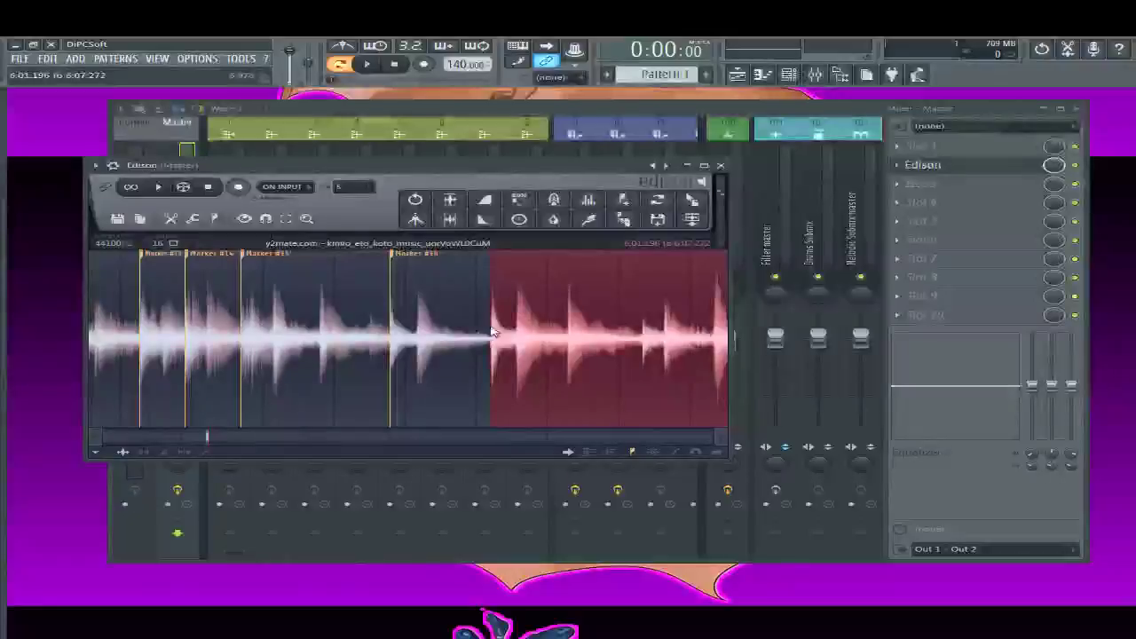
{"action": "left_click", "coordinate": [626, 198]}
{"action": "key", "text": "space"}
Start the selection at the quieter note onset at about 6:03.36 and add an eighteenth marker there
{"action": "scroll", "coordinate": [621, 328], "scroll_direction": "up", "scroll_amount": 3}
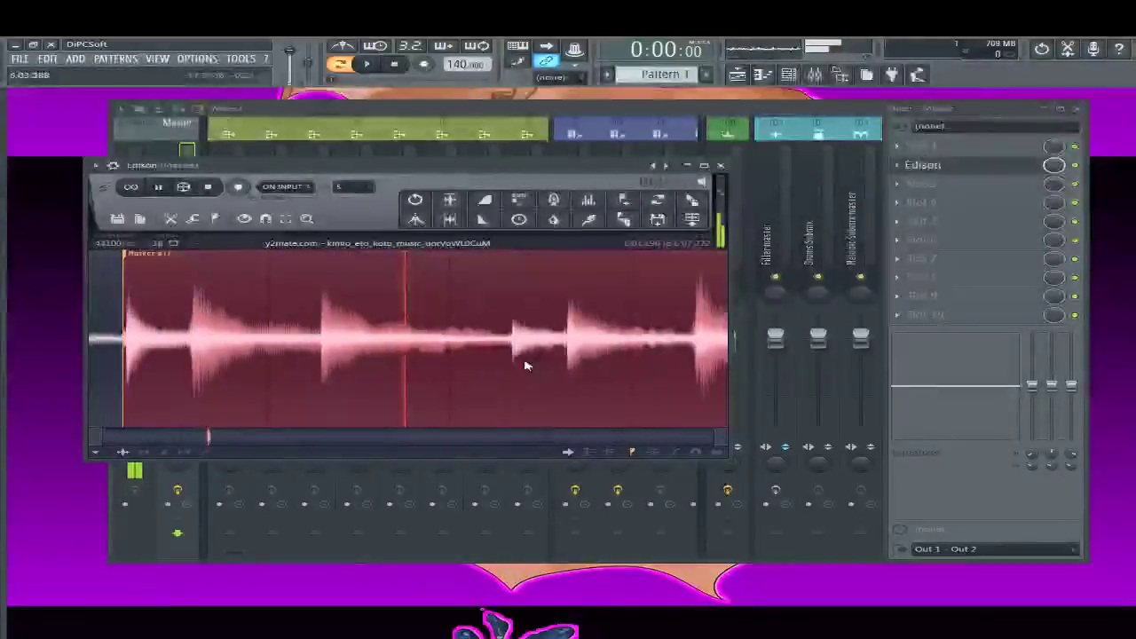
{"action": "left_click", "coordinate": [290, 348], "text": "shift"}
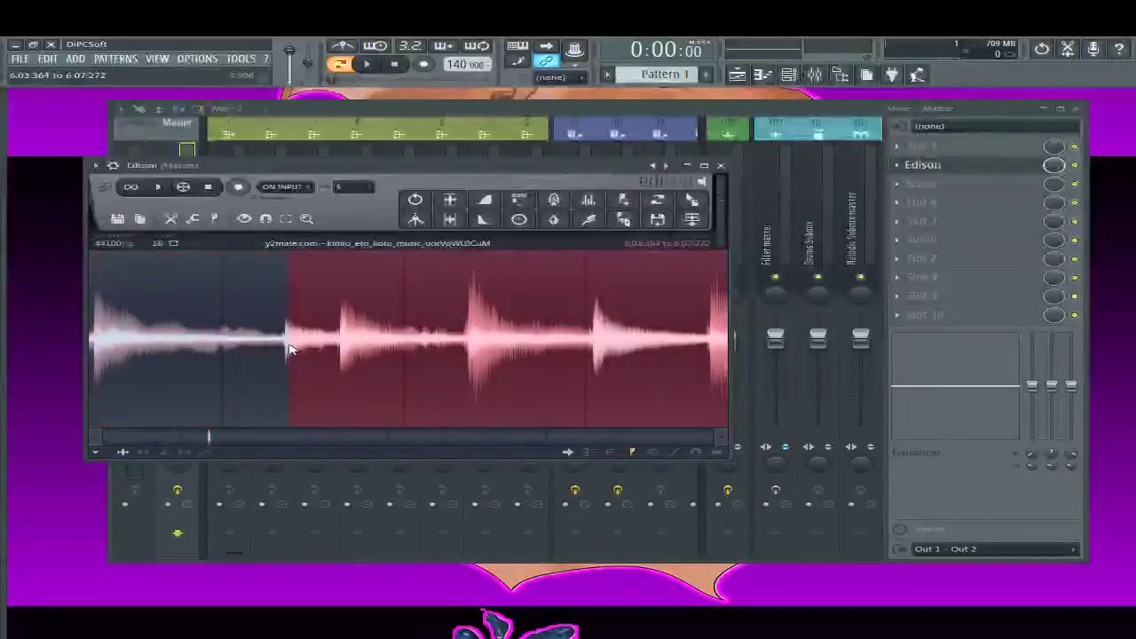
{"action": "left_click", "coordinate": [627, 199]}
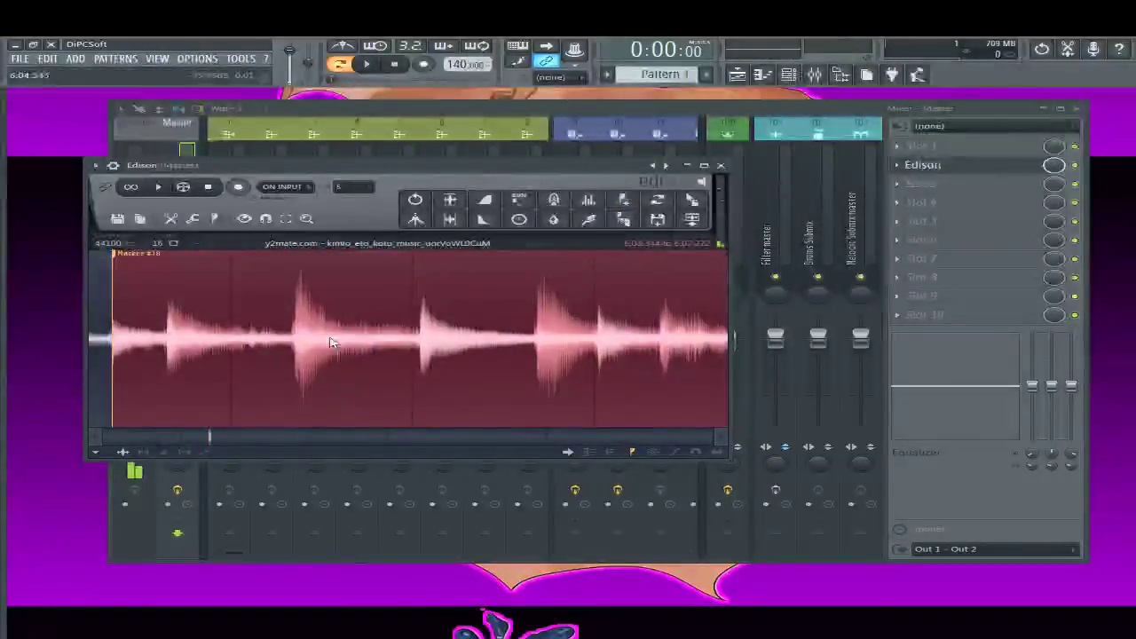
Start the selection at the loud note onset at about 6:04.357, add a nineteenth marker there, and audition the audio from it
{"action": "left_click", "coordinate": [302, 334], "text": "shift"}
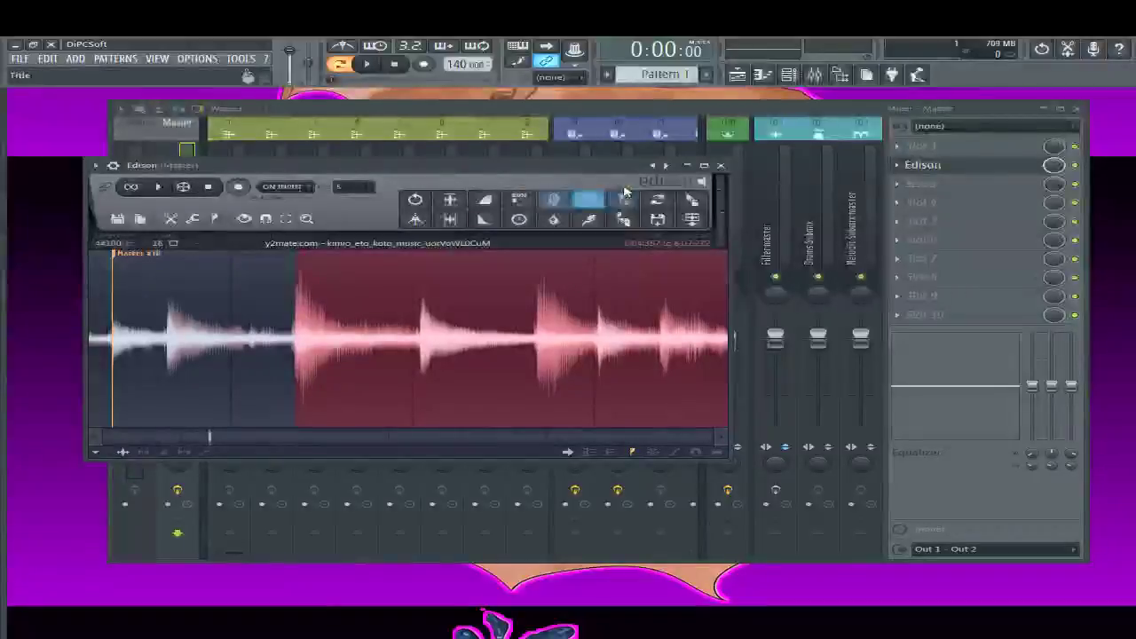
{"action": "key", "text": "space"}
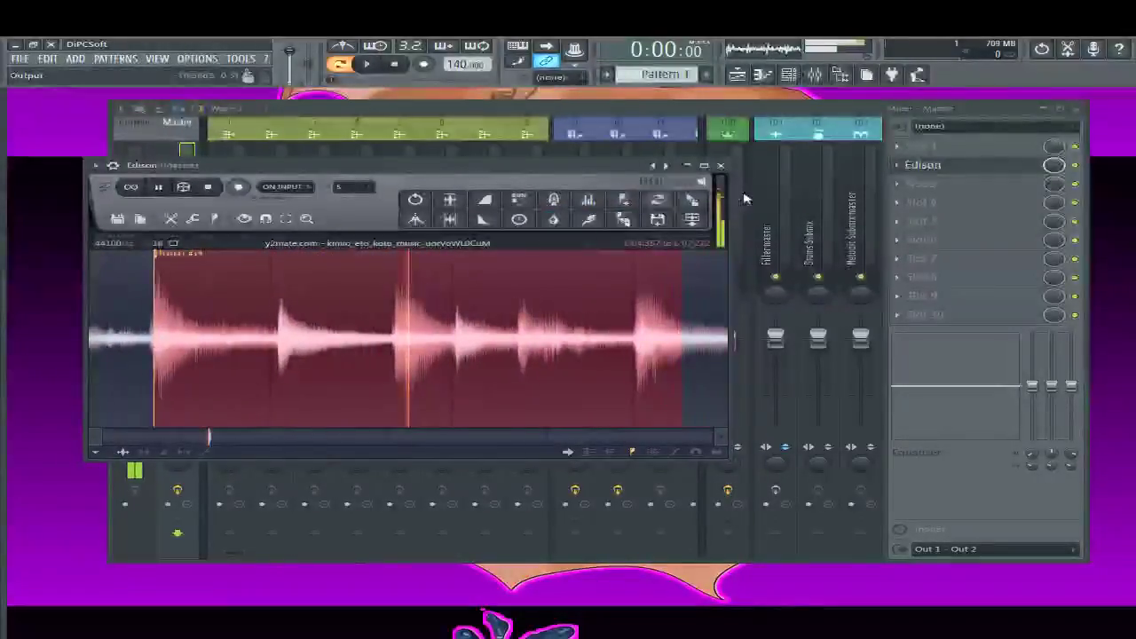
{"action": "key", "text": "space"}
{"action": "key", "text": "space"}
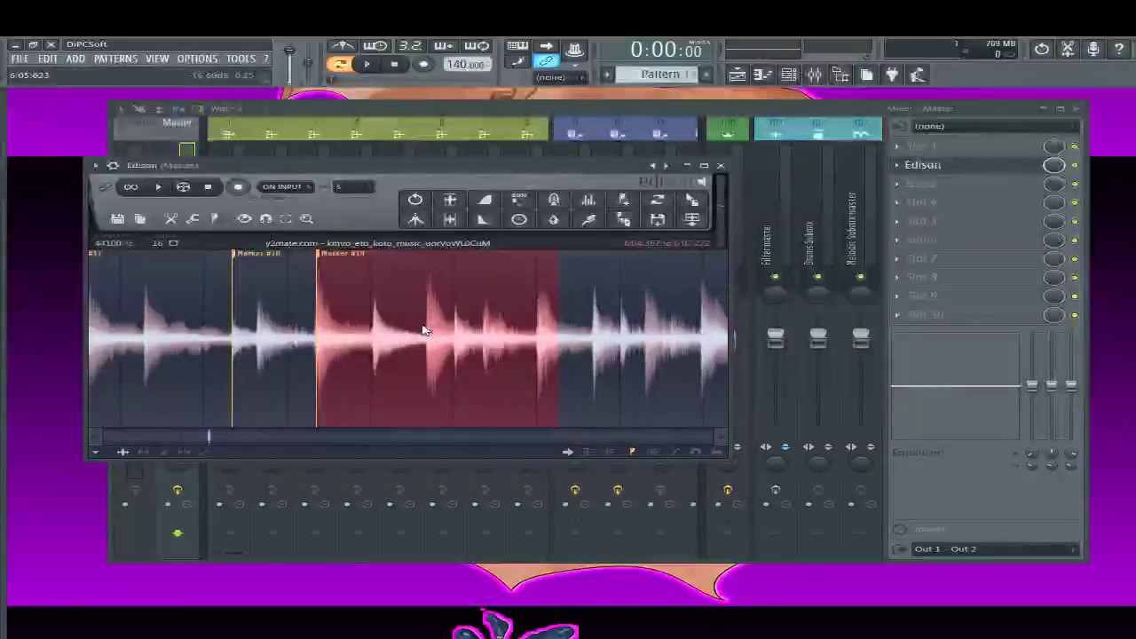
Audition the notes after the nineteenth marker, start the selection at about 6:06.03, and add a twentieth marker there
{"action": "key", "text": "space"}
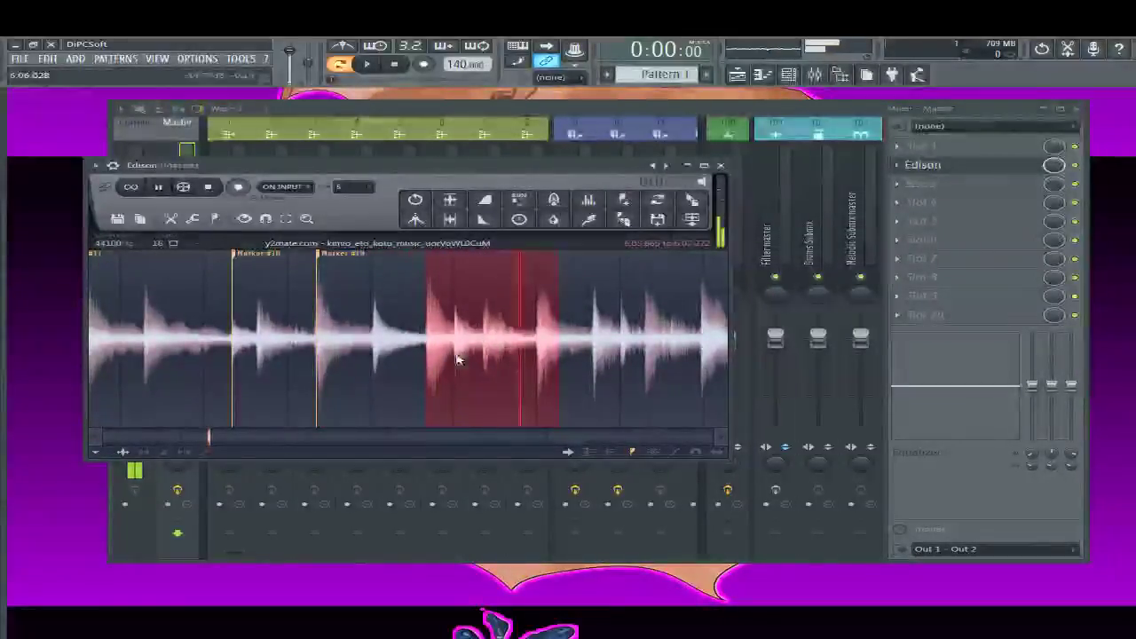
{"action": "scroll", "coordinate": [430, 355], "scroll_direction": "up", "scroll_amount": 4}
{"action": "scroll", "coordinate": [417, 355], "scroll_direction": "right", "scroll_amount": 3}
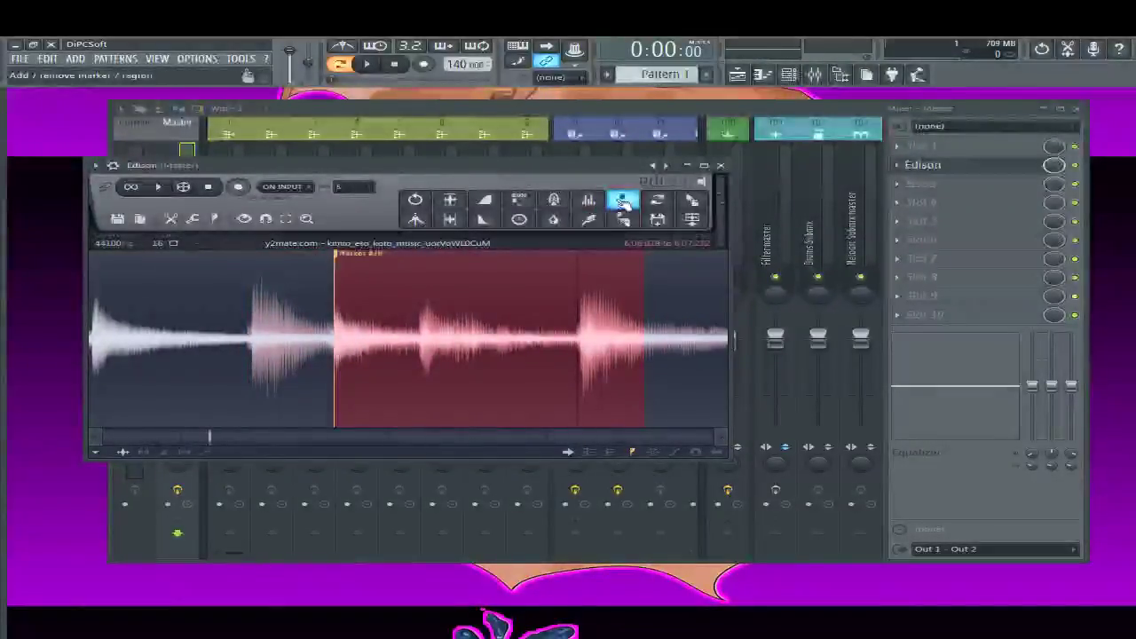
{"action": "scroll", "coordinate": [550, 284], "scroll_direction": "right", "scroll_amount": 3}
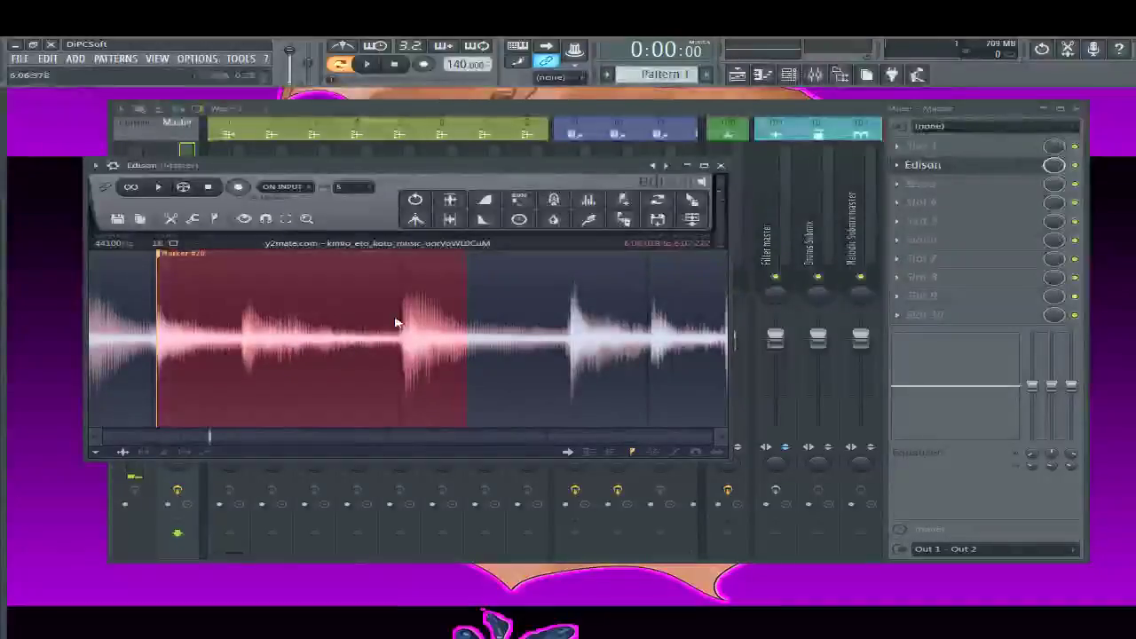
Place the cursor just before the note onset at about 6:07.0, add a twenty-first marker there, and play from it
{"action": "left_click", "coordinate": [402, 322], "text": "shift"}
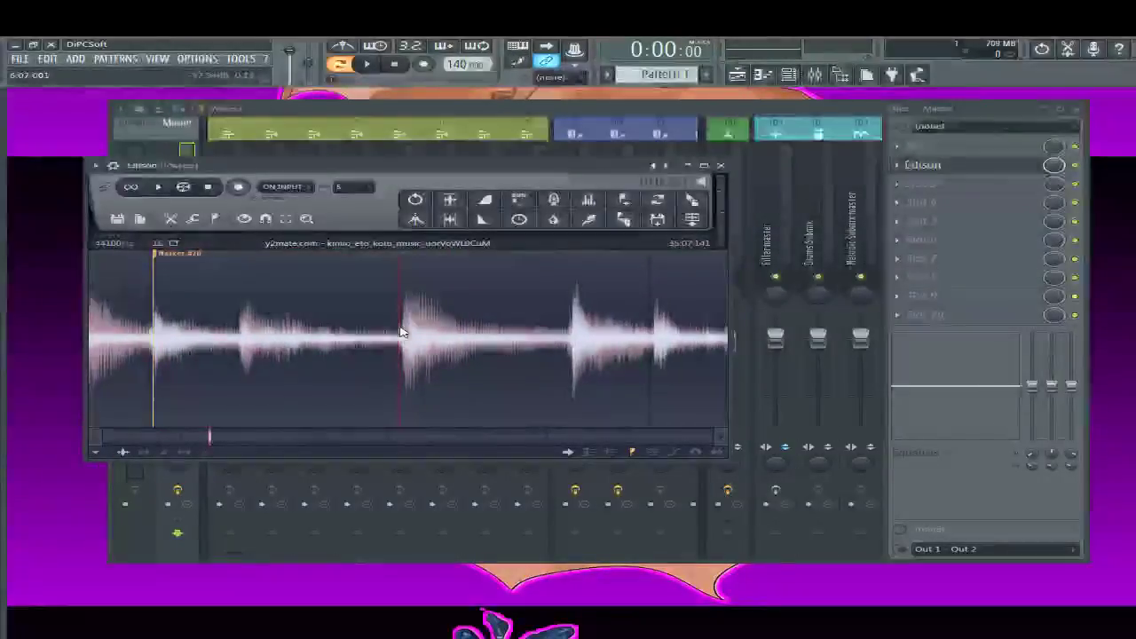
{"action": "left_click", "coordinate": [401, 325]}
{"action": "scroll", "coordinate": [401, 325], "scroll_direction": "up", "scroll_amount": 3}
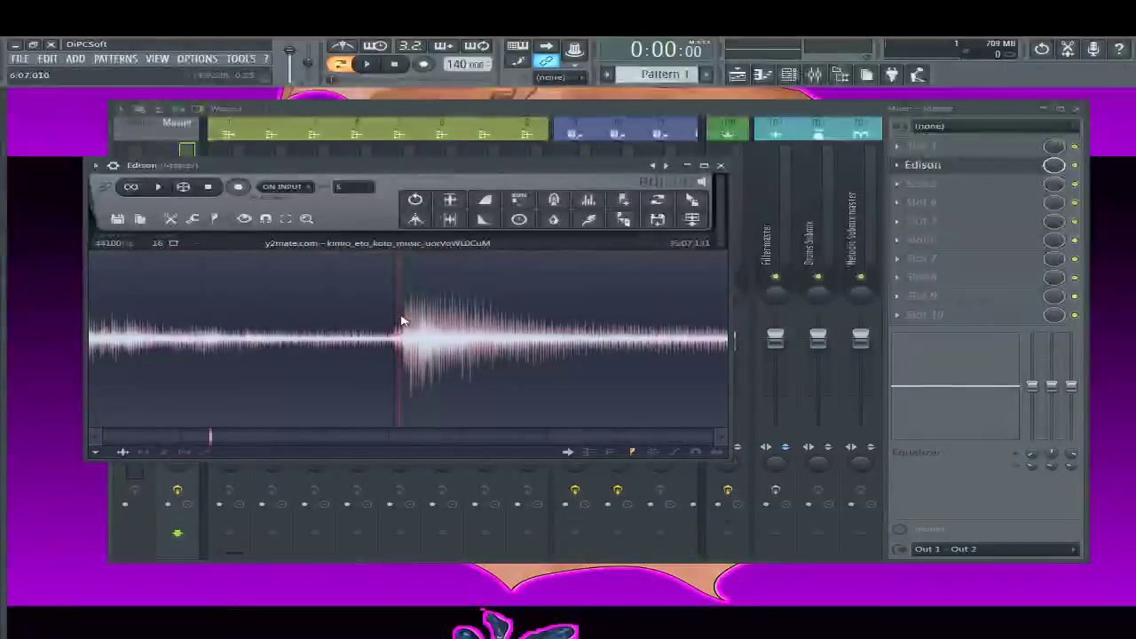
{"action": "left_click", "coordinate": [589, 219]}
{"action": "key", "text": "space"}
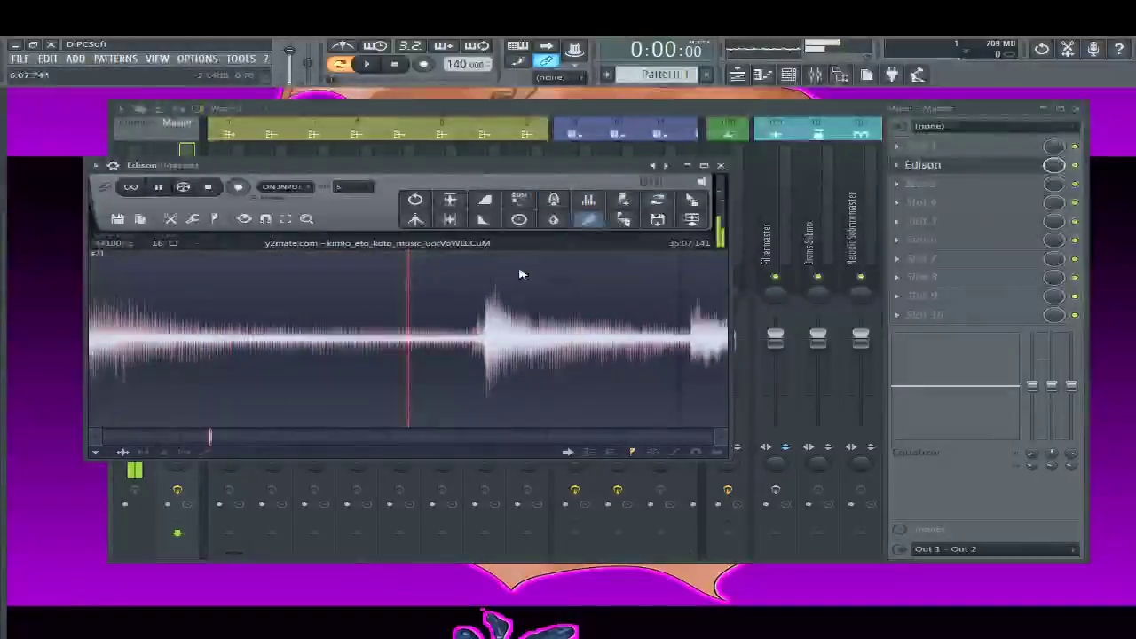
{"action": "key", "text": "space"}
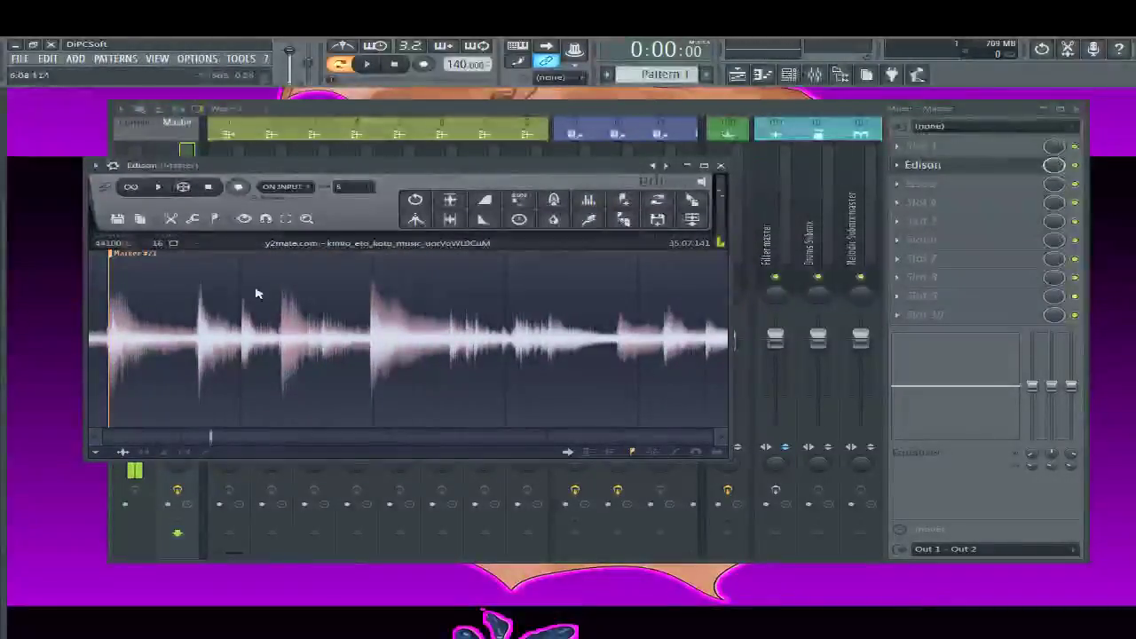
Place the cursor at the next note onset at about 6:07.687, add a twenty-second marker there, and audition it
{"action": "left_click", "coordinate": [198, 335]}
{"action": "scroll", "coordinate": [200, 334], "scroll_direction": "up", "scroll_amount": 3}
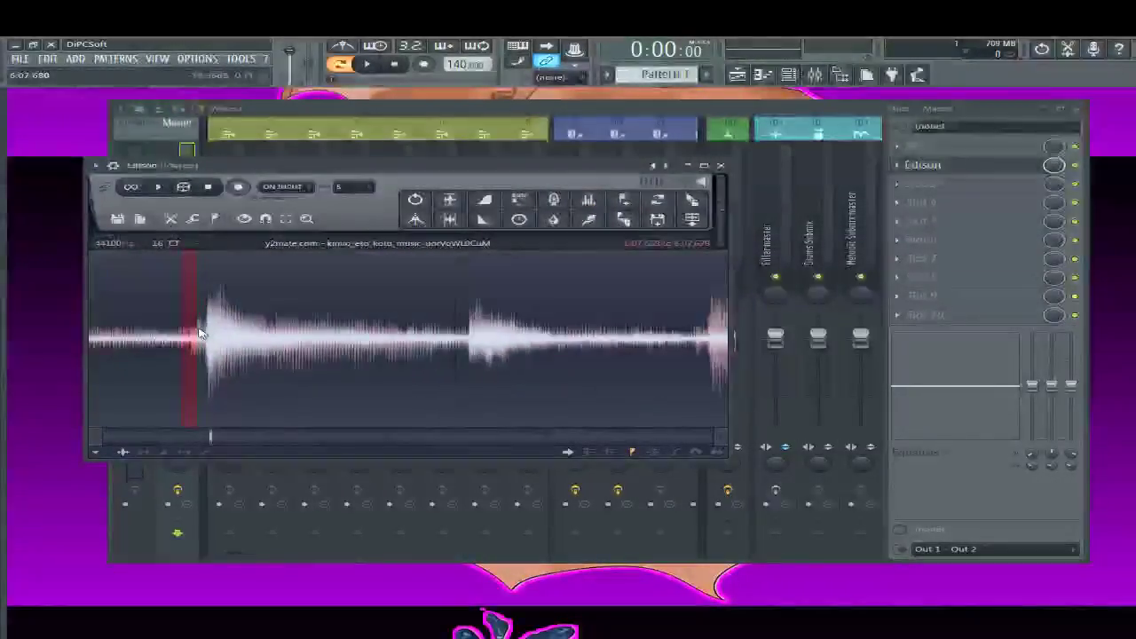
{"action": "scroll", "coordinate": [200, 333], "scroll_direction": "up", "scroll_amount": 1}
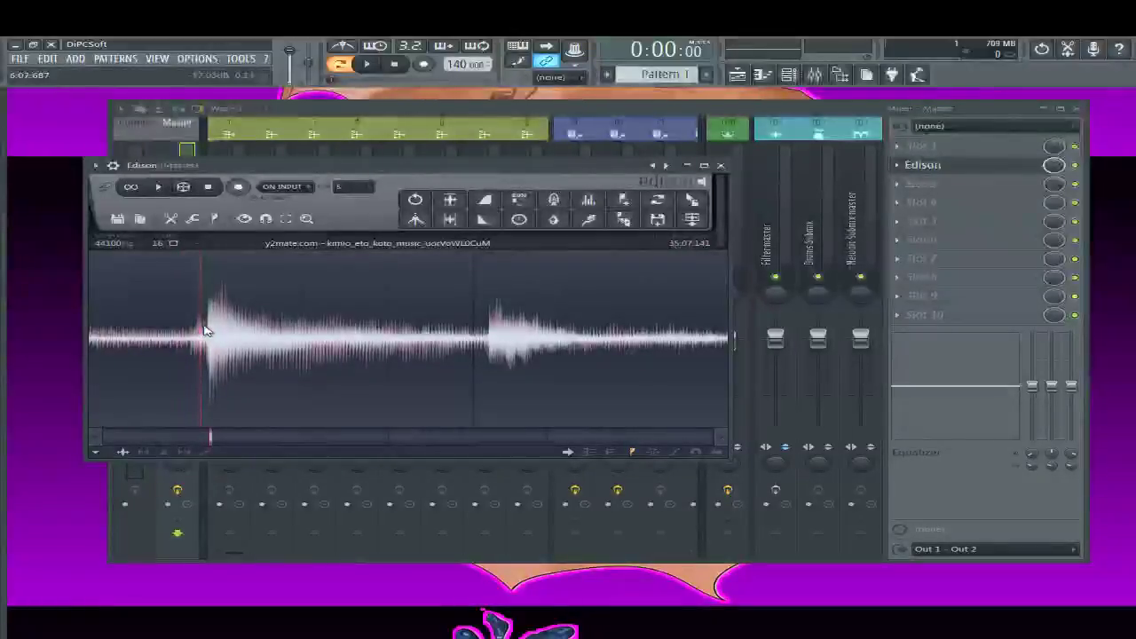
{"action": "key", "text": "space"}
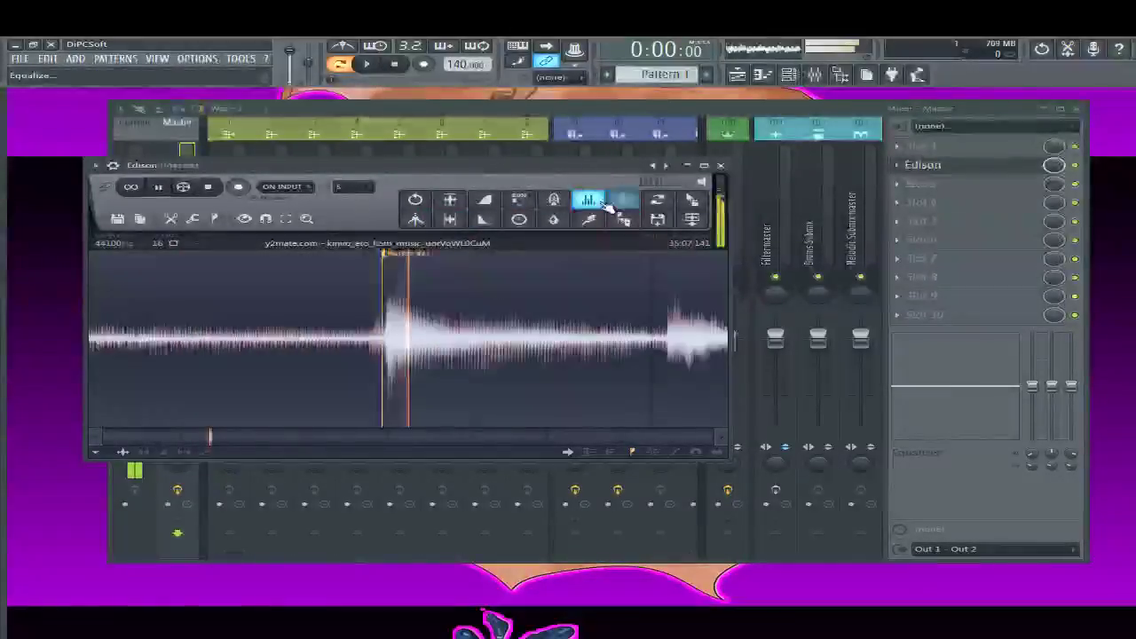
{"action": "key", "text": "space"}
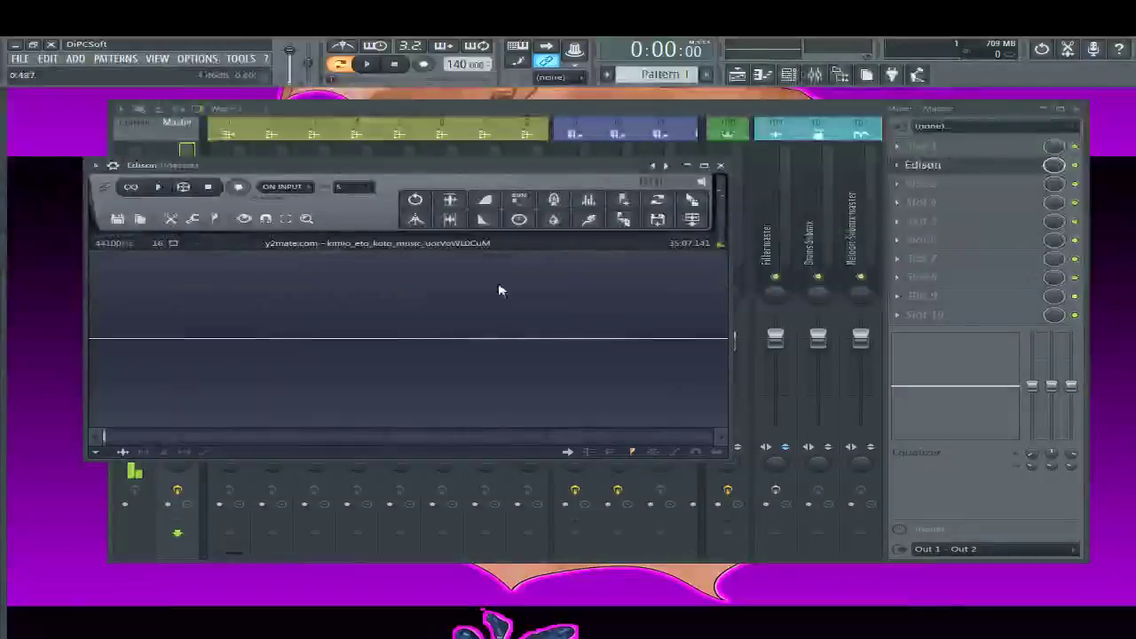
Find the marked passage again, turn off the envelope display, and audition the audio around the twenty-first and twenty-second markers
{"action": "scroll", "coordinate": [261, 337], "scroll_direction": "down", "scroll_amount": 3}
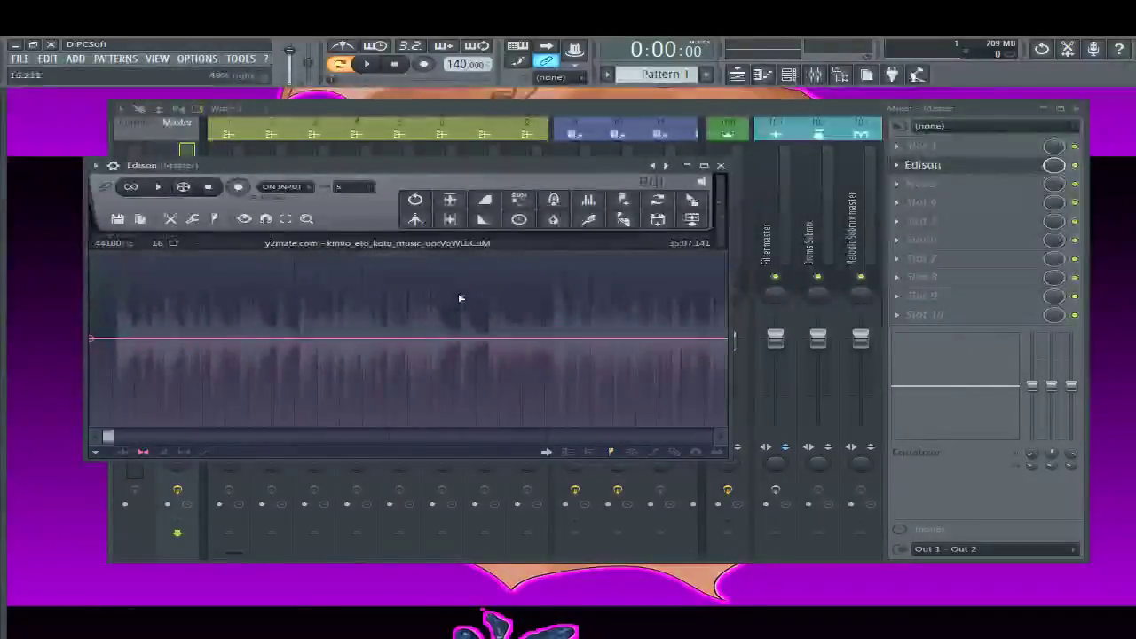
{"action": "scroll", "coordinate": [459, 297], "scroll_direction": "down", "scroll_amount": 4}
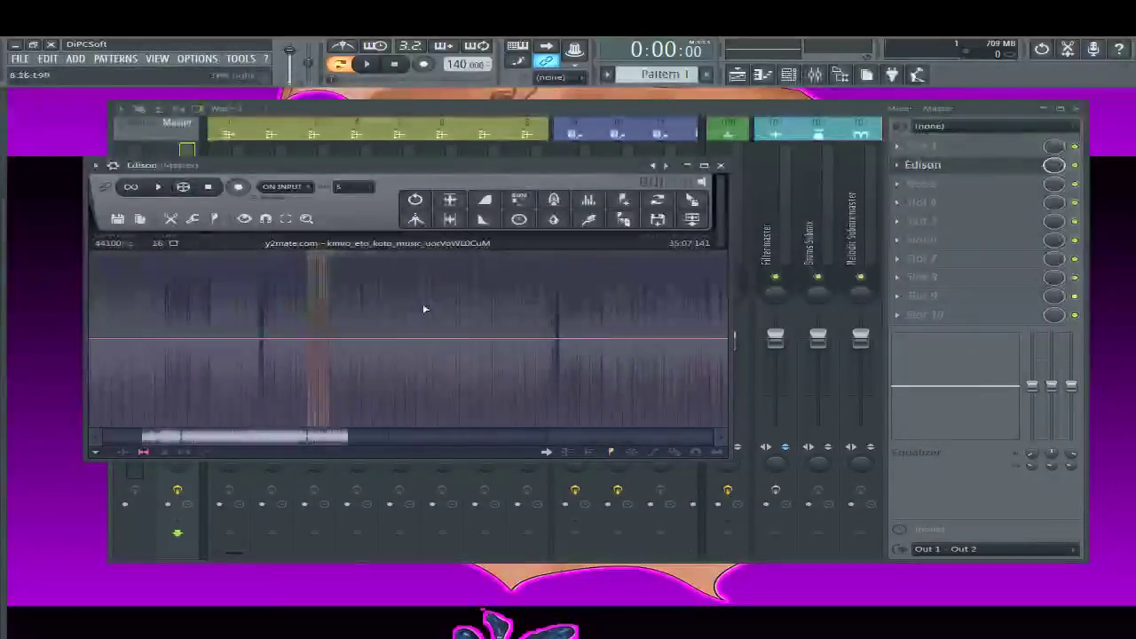
{"action": "scroll", "coordinate": [173, 340], "scroll_direction": "up", "scroll_amount": 4}
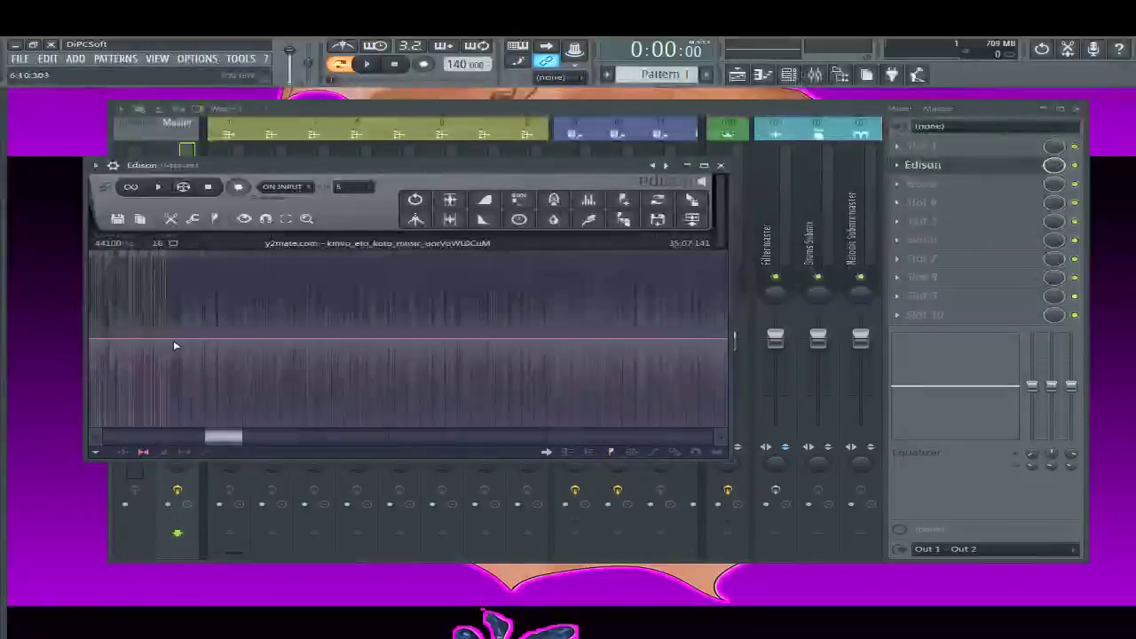
{"action": "left_click", "coordinate": [141, 455]}
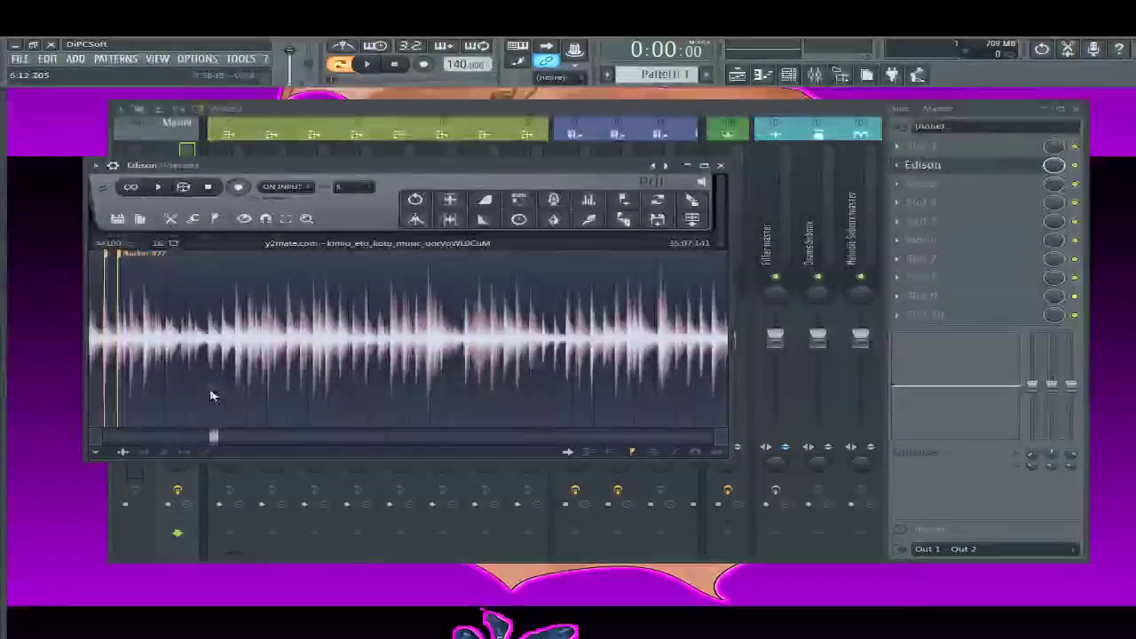
{"action": "scroll", "coordinate": [125, 380], "scroll_direction": "up", "scroll_amount": 3}
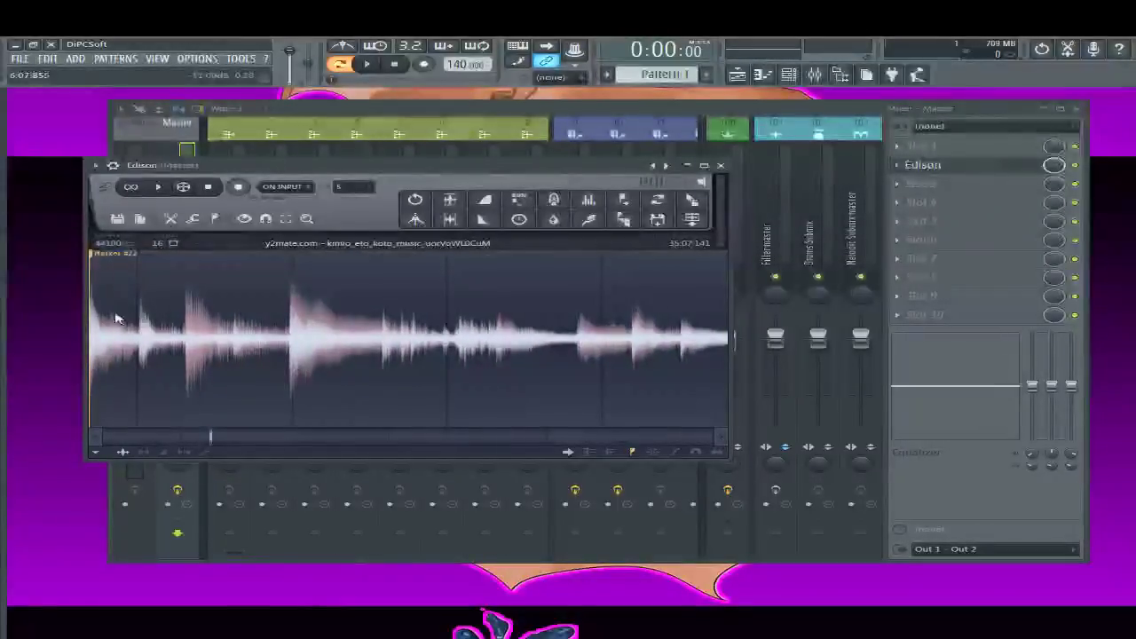
{"action": "key", "text": "space"}
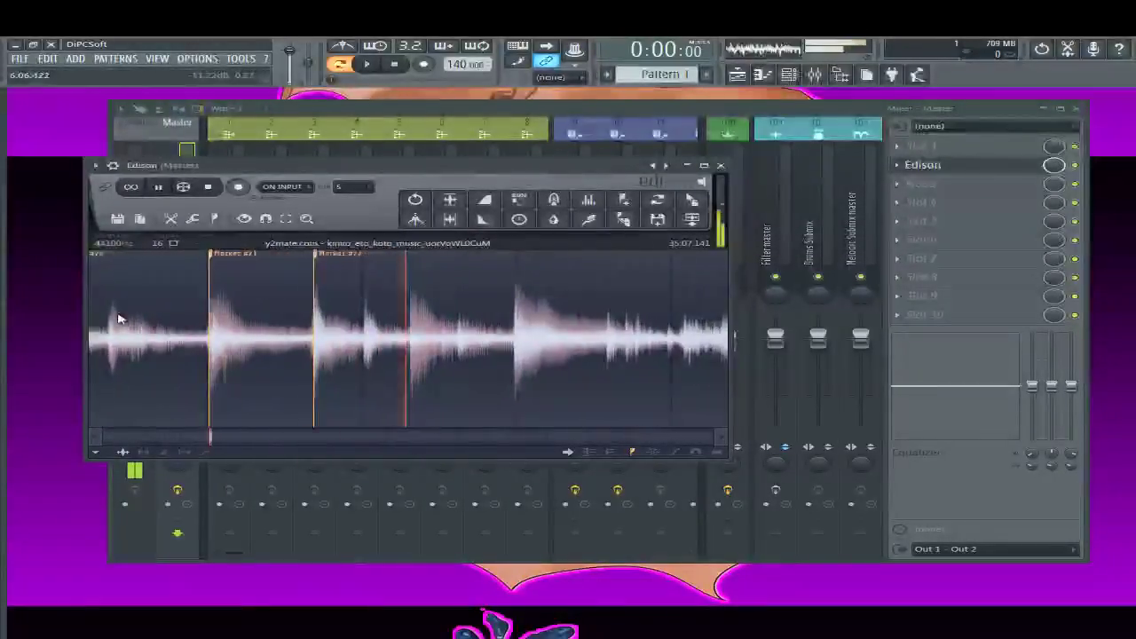
{"action": "key", "text": "space"}
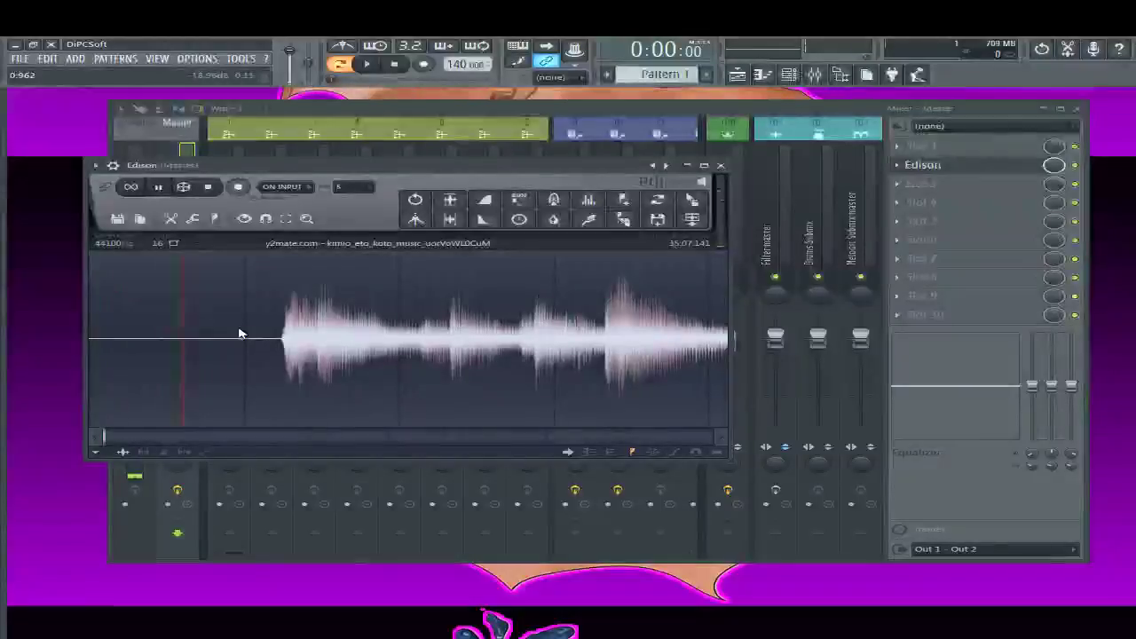
Locate the marked passage in the full waveform again and play across the last two markers
{"action": "scroll", "coordinate": [187, 375], "scroll_direction": "down", "scroll_amount": 4}
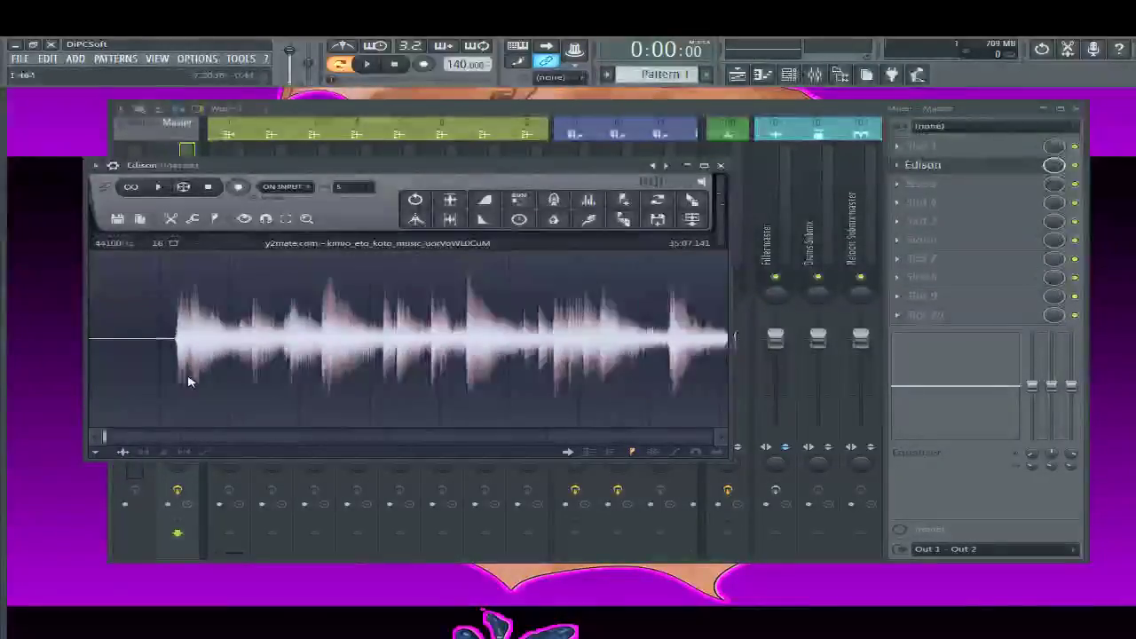
{"action": "scroll", "coordinate": [217, 360], "scroll_direction": "down", "scroll_amount": 5}
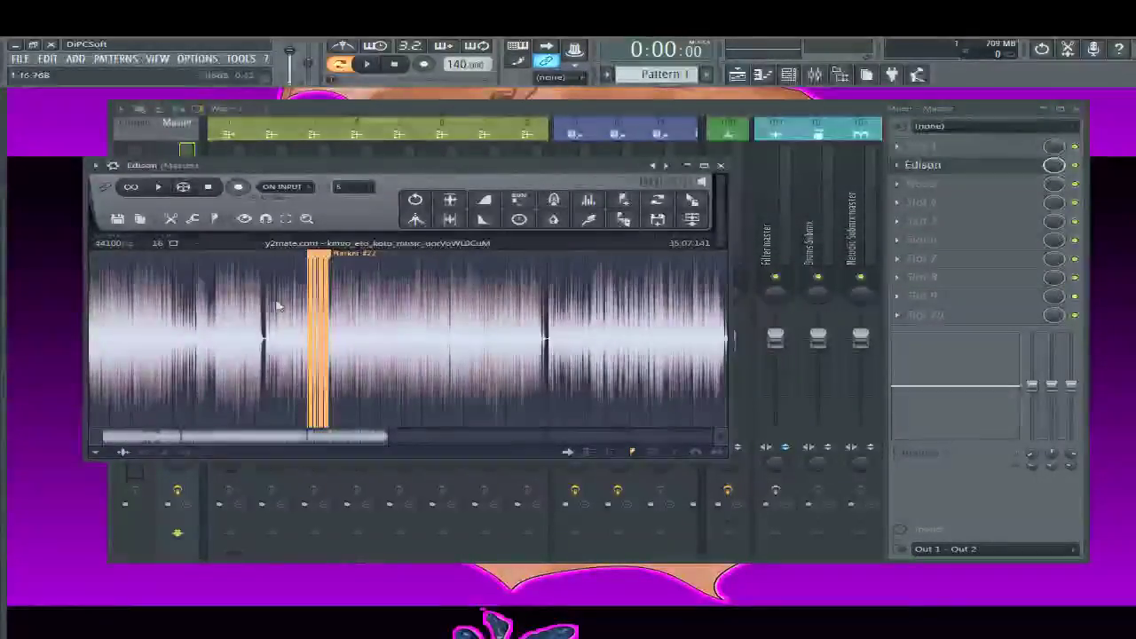
{"action": "scroll", "coordinate": [337, 307], "scroll_direction": "up", "scroll_amount": 6}
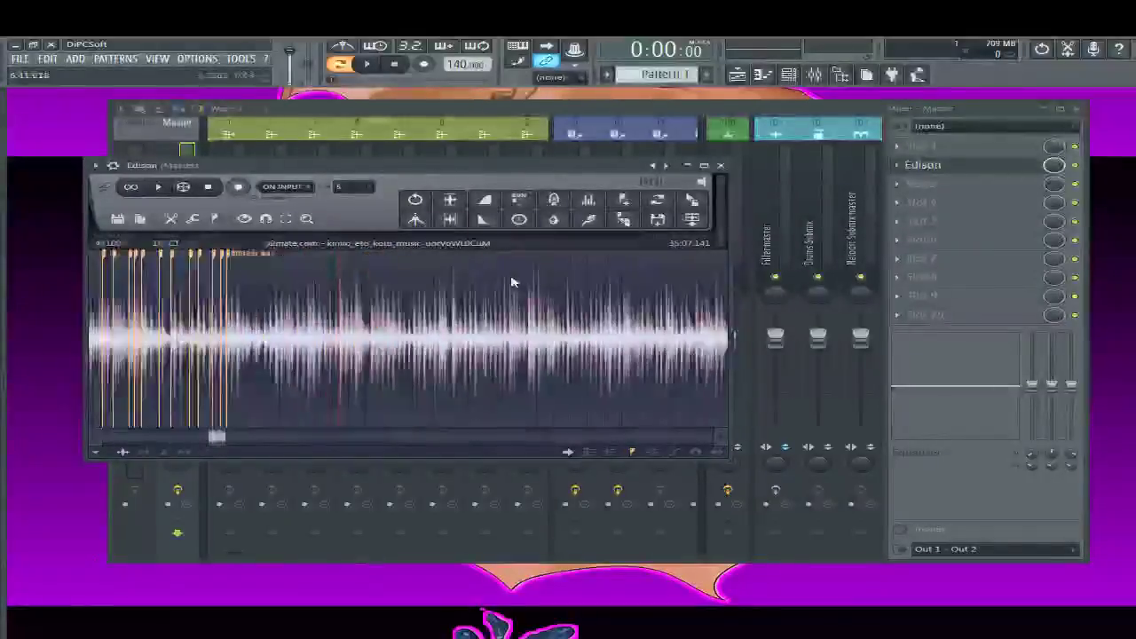
{"action": "scroll", "coordinate": [106, 359], "scroll_direction": "left", "scroll_amount": 3}
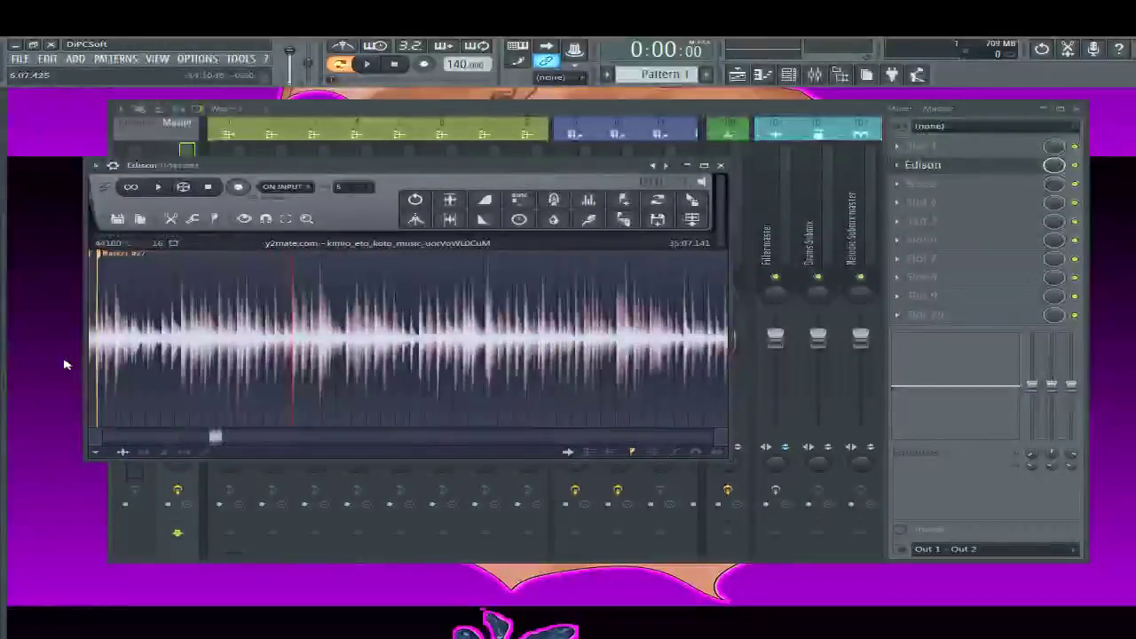
{"action": "scroll", "coordinate": [160, 359], "scroll_direction": "up", "scroll_amount": 5}
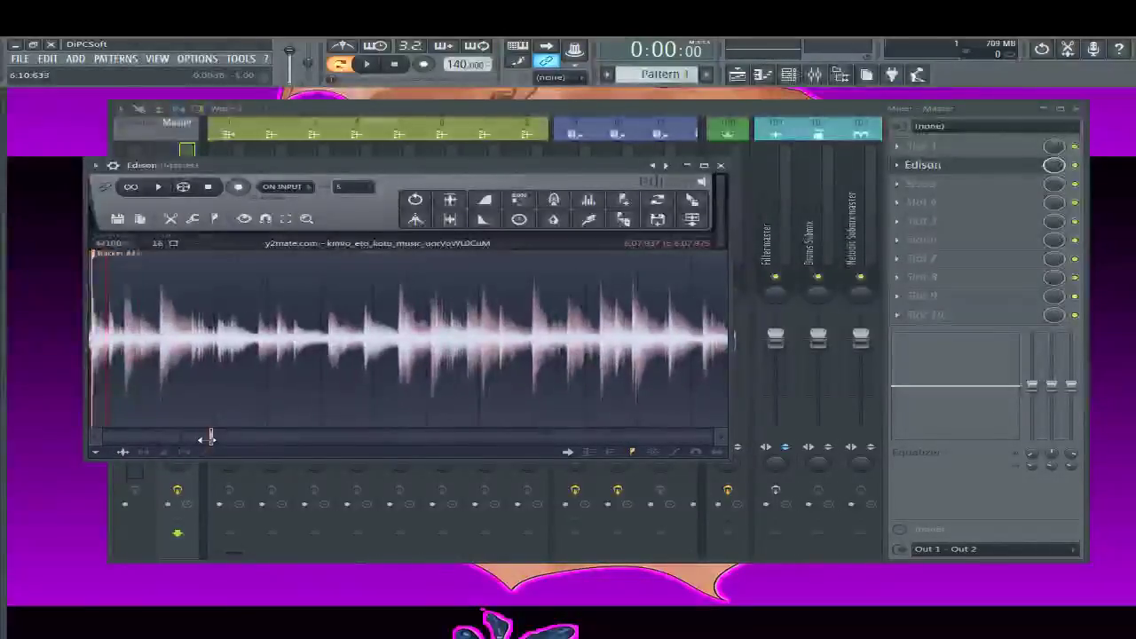
{"action": "scroll", "coordinate": [207, 436], "scroll_direction": "up", "scroll_amount": 5}
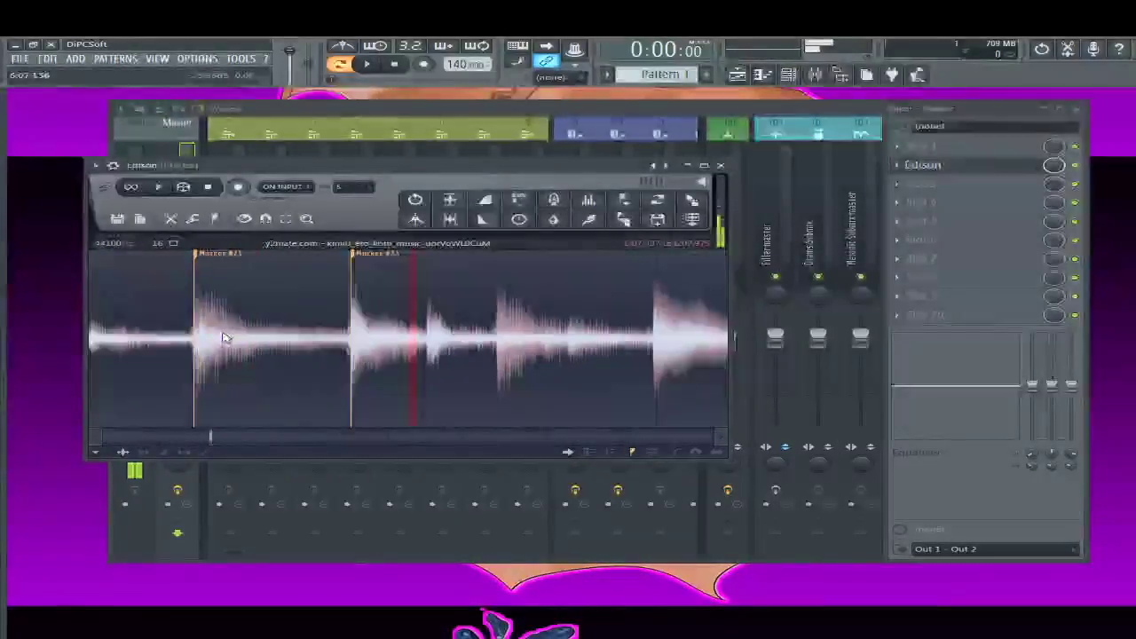
Select the audio from the twenty-second marker to the end of the recording and audition it
{"action": "key", "text": "space"}
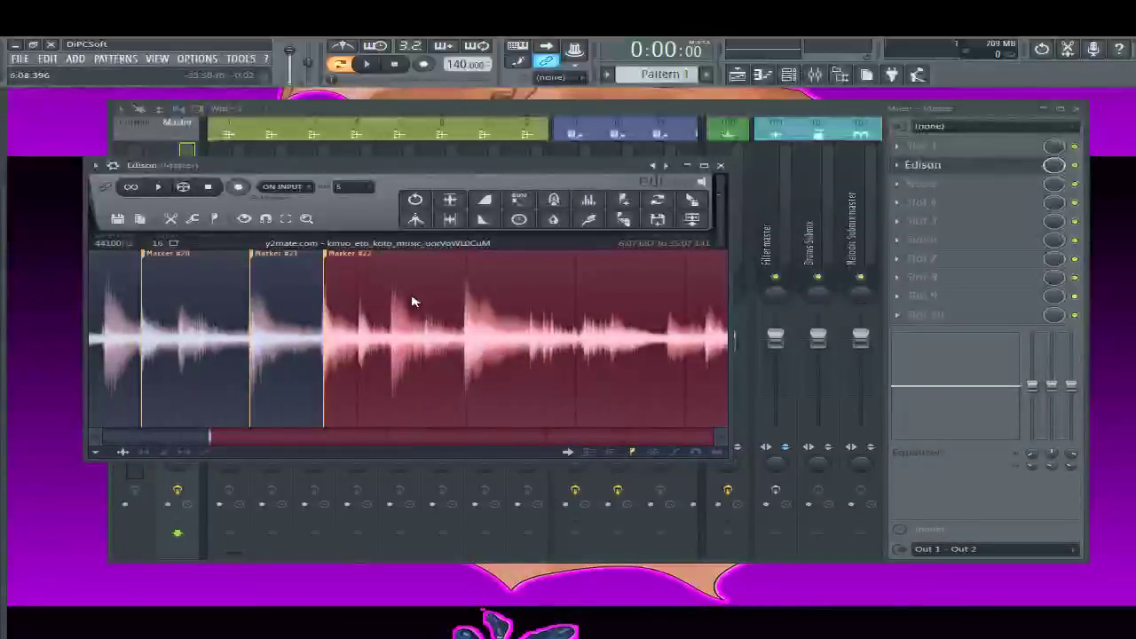
{"action": "key", "text": "space"}
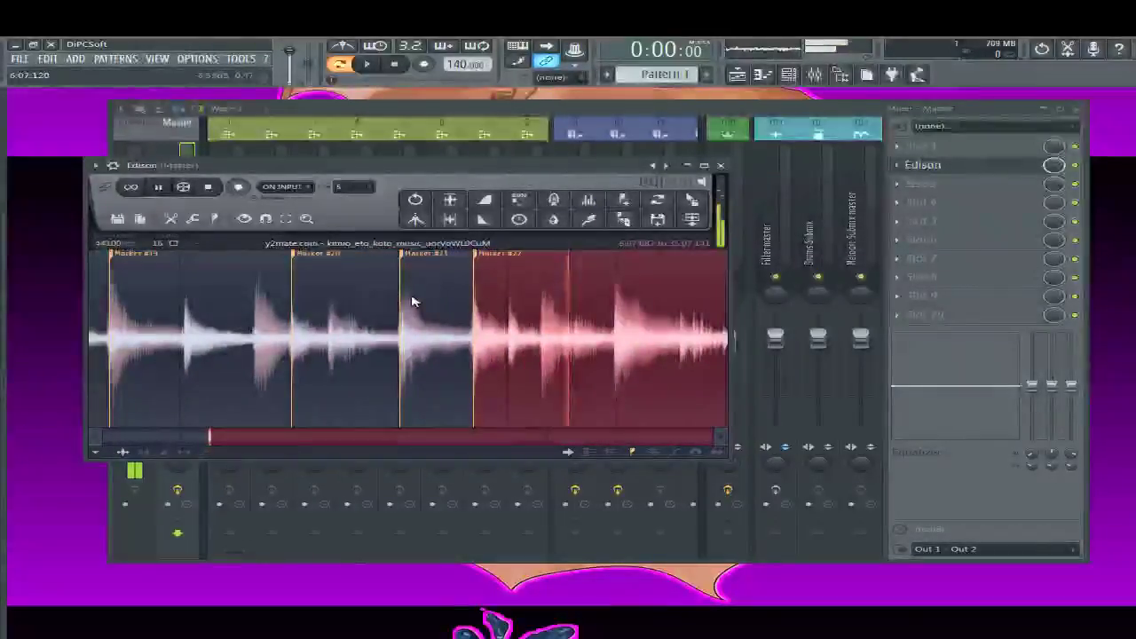
{"action": "key", "text": "space"}
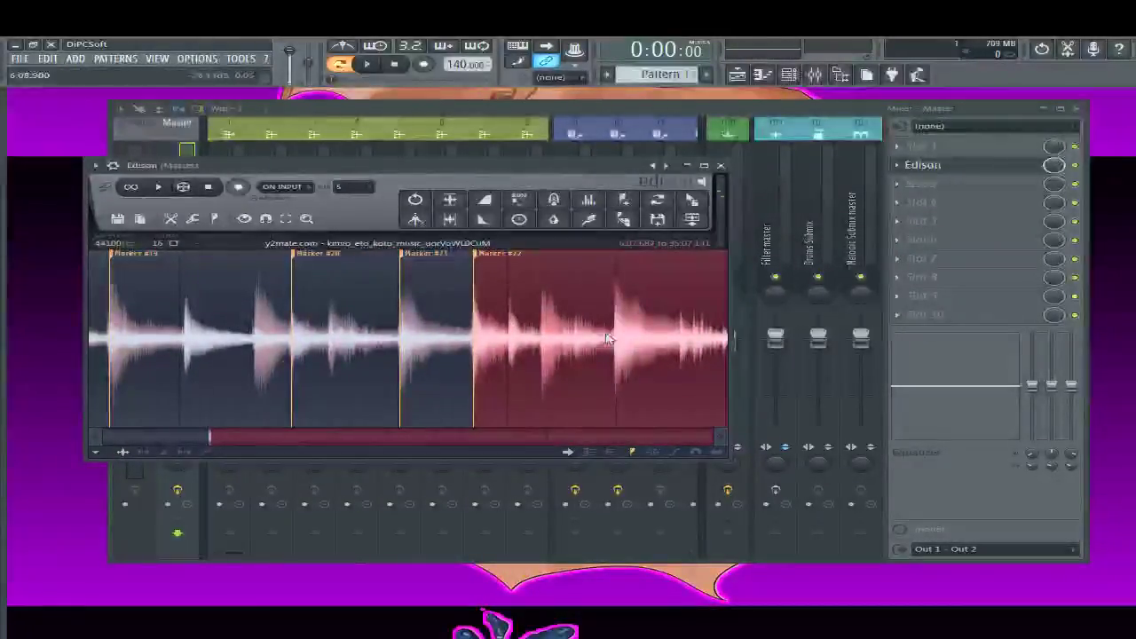
Add a twenty-third marker at the next note onset, about 6:08.306, and audition the audio from it
{"action": "left_click", "coordinate": [542, 324]}
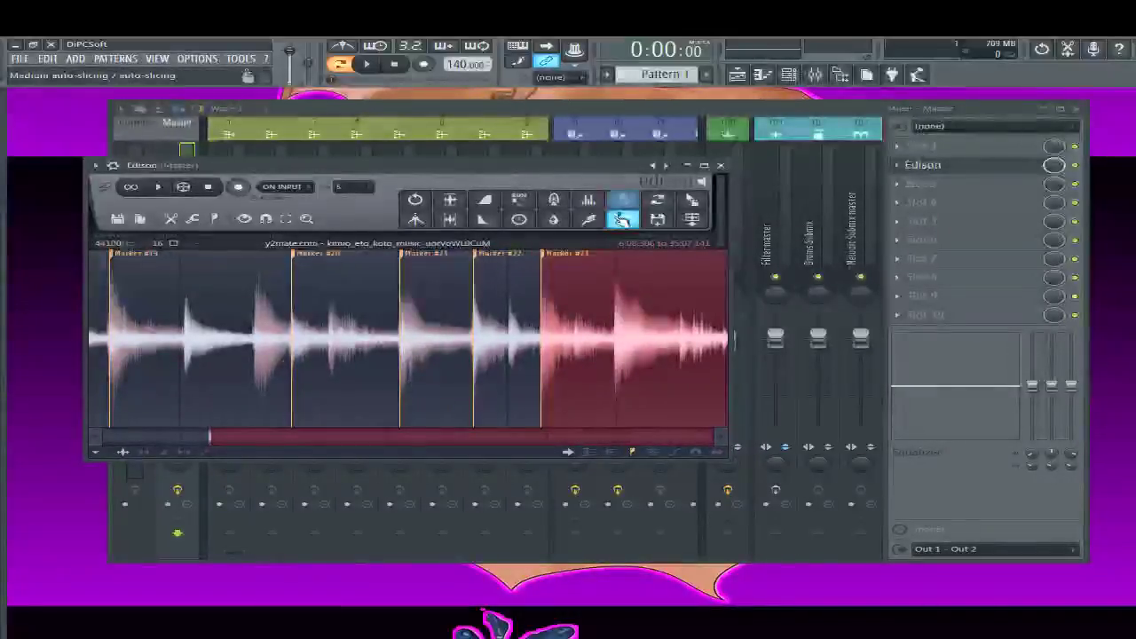
{"action": "scroll", "coordinate": [448, 310], "scroll_direction": "right", "scroll_amount": 3}
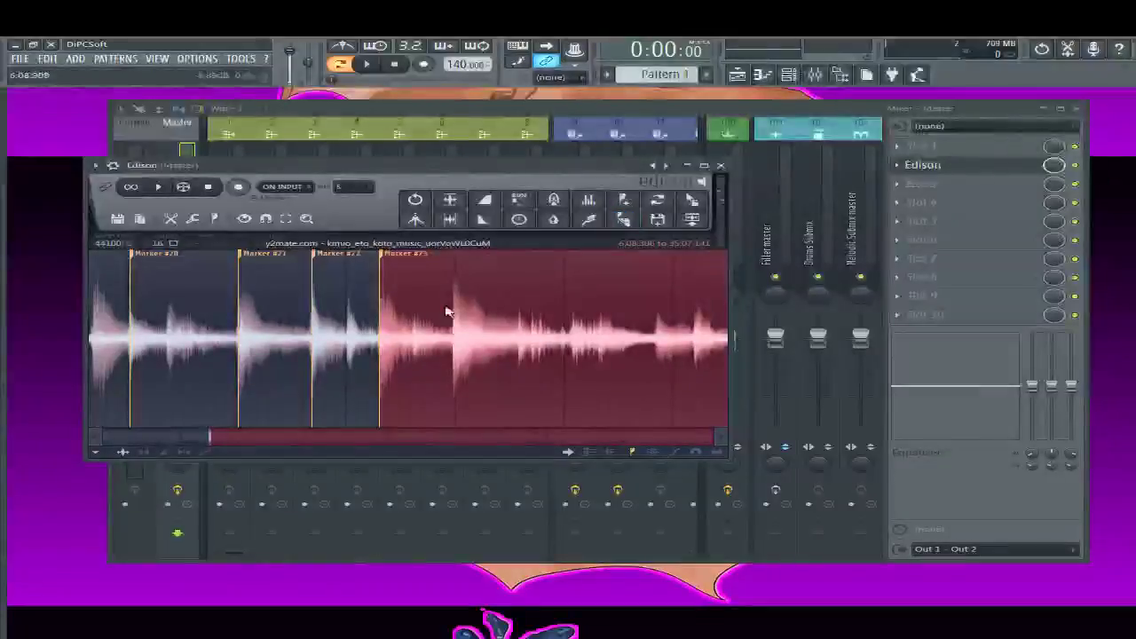
{"action": "key", "text": "space"}
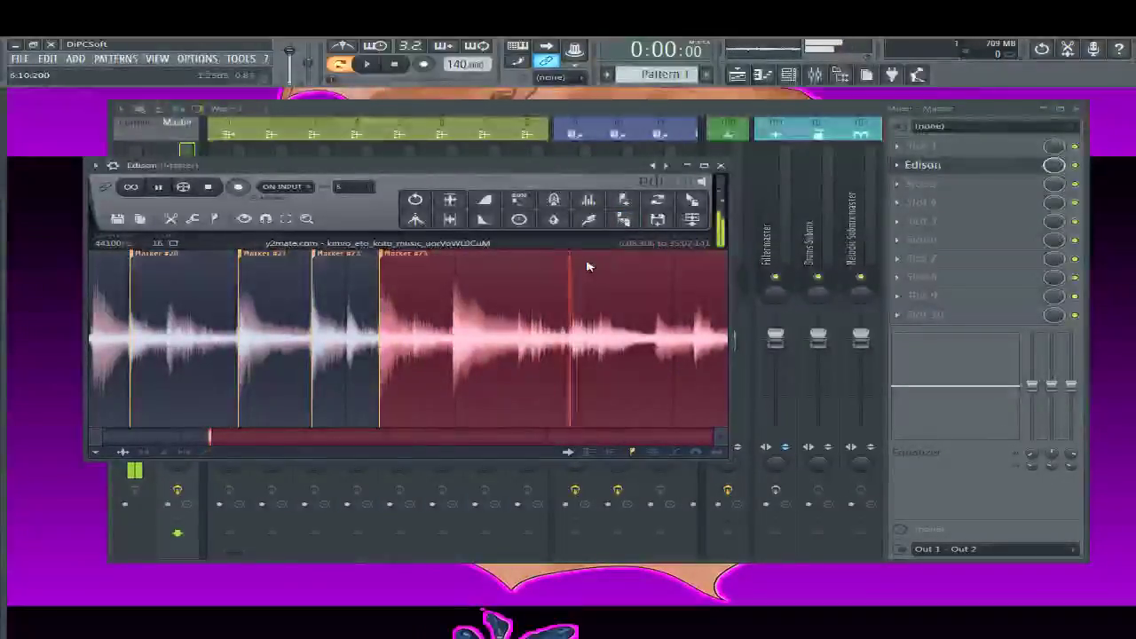
Position the selection start on the following note onset, about 6:08.9, add a twenty-fourth marker there, and audition it
{"action": "left_click", "coordinate": [449, 329]}
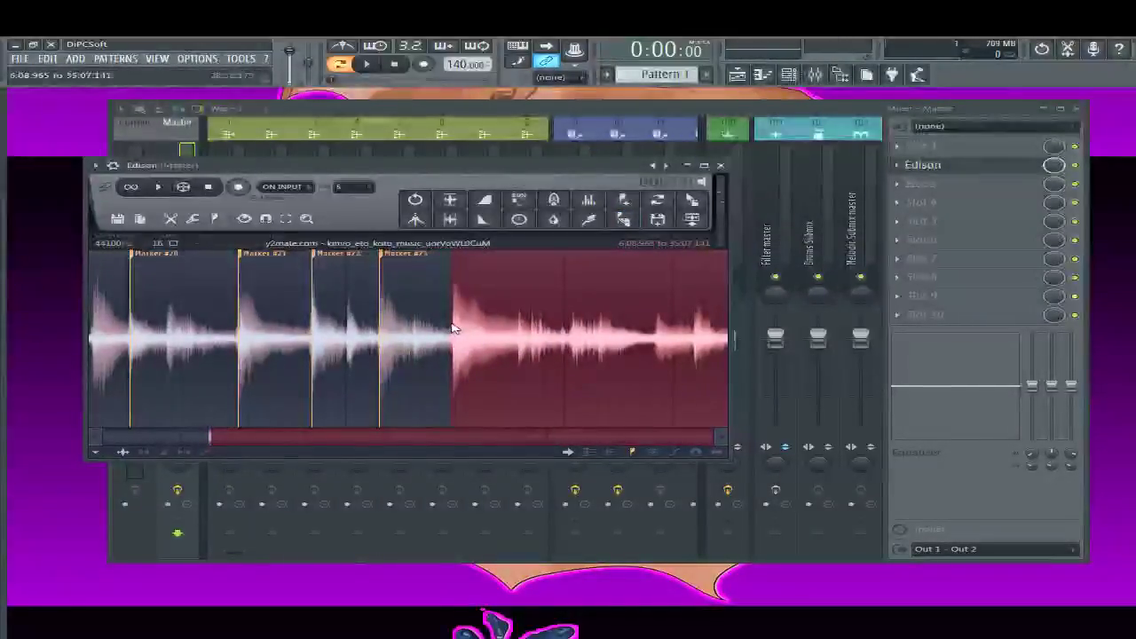
{"action": "left_click_drag", "start_coordinate": [452, 329], "coordinate": [454, 329]}
{"action": "key", "text": "space"}
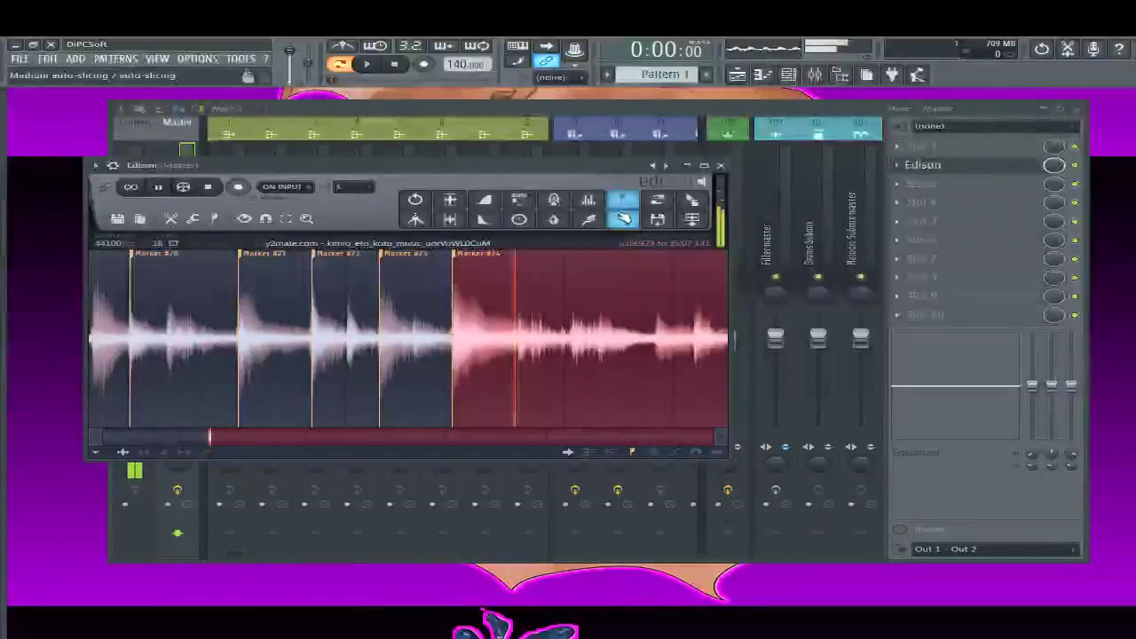
Add a twenty-fifth marker at the note onset at about 6:10.8 and audition the audio following it
{"action": "left_click", "coordinate": [477, 330]}
{"action": "scroll", "coordinate": [475, 332], "scroll_direction": "up", "scroll_amount": 3}
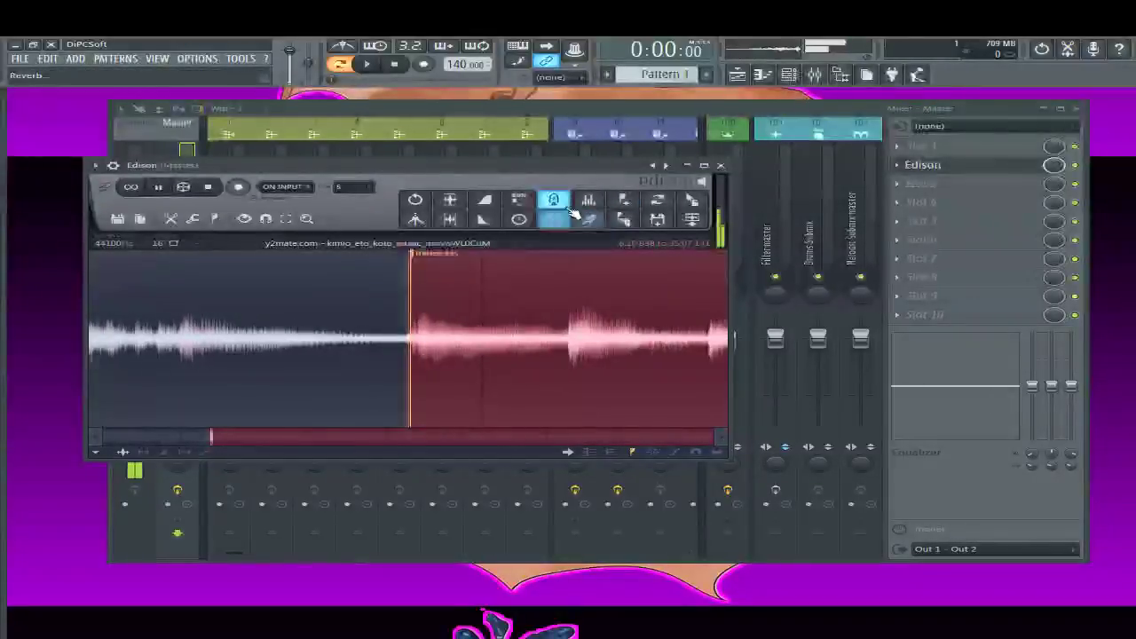
{"action": "key", "text": "space"}
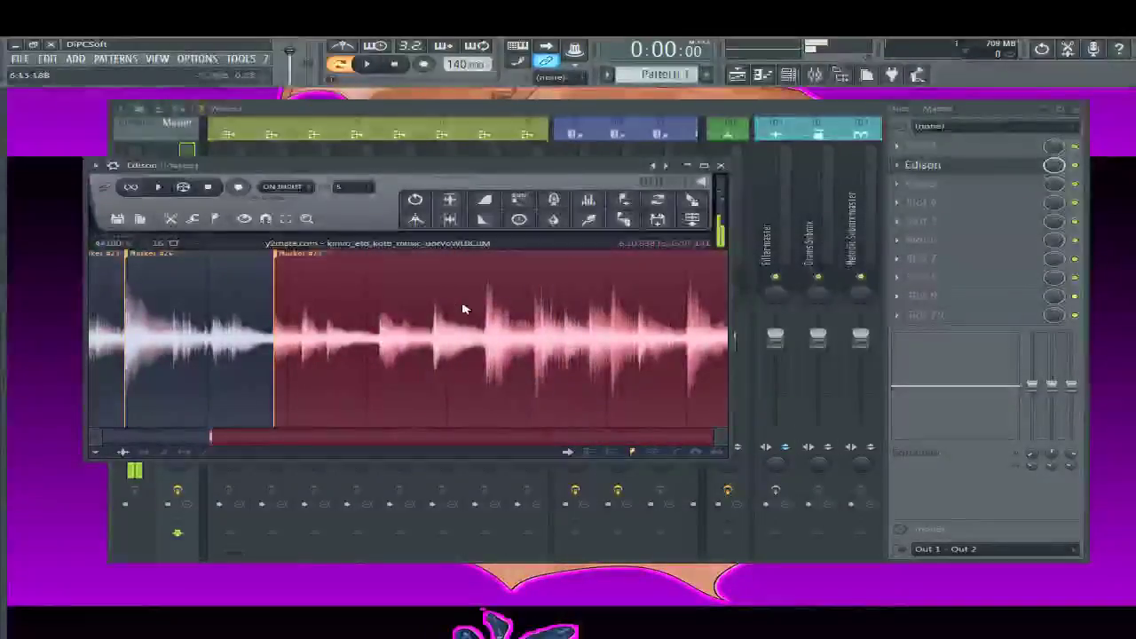
Fine-tune the selection start to the louder note onset at about 6:13.489, add a twenty-sixth marker there, and audition the passage
{"action": "left_click", "coordinate": [487, 305]}
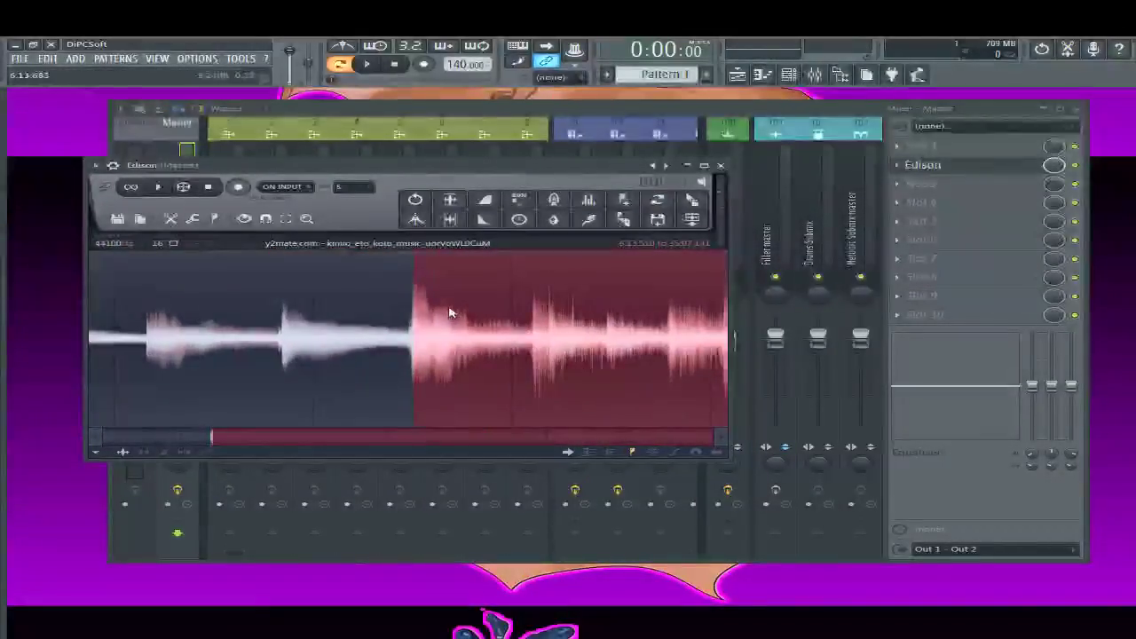
{"action": "left_click_drag", "start_coordinate": [412, 326], "coordinate": [409, 327]}
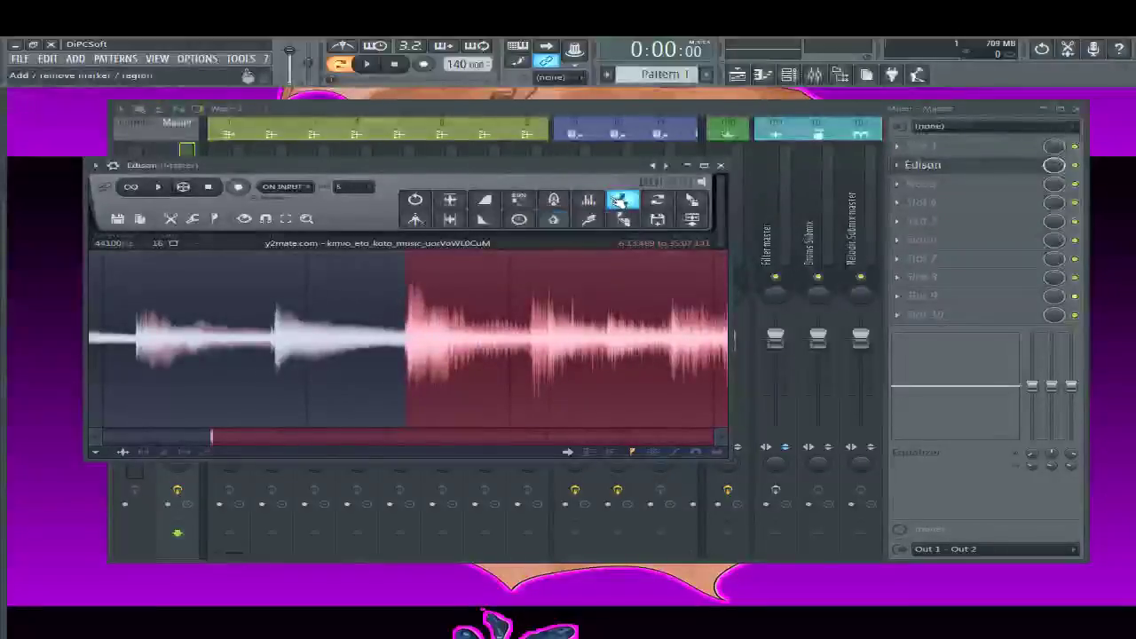
{"action": "scroll", "coordinate": [505, 292], "scroll_direction": "up", "scroll_amount": 4}
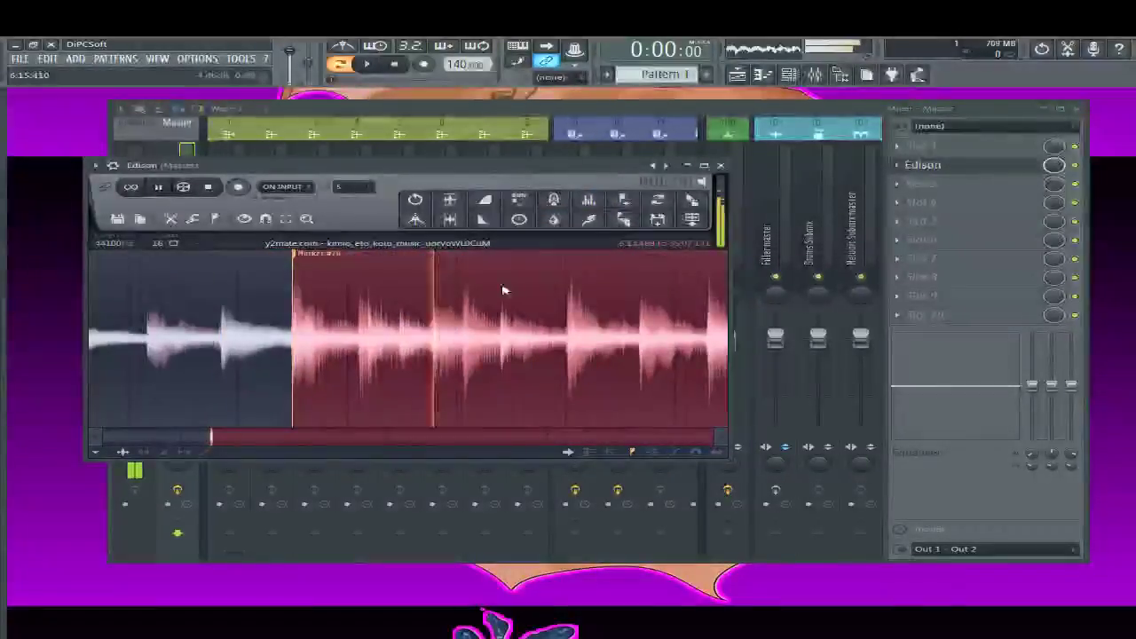
{"action": "scroll", "coordinate": [510, 295], "scroll_direction": "up", "scroll_amount": 5}
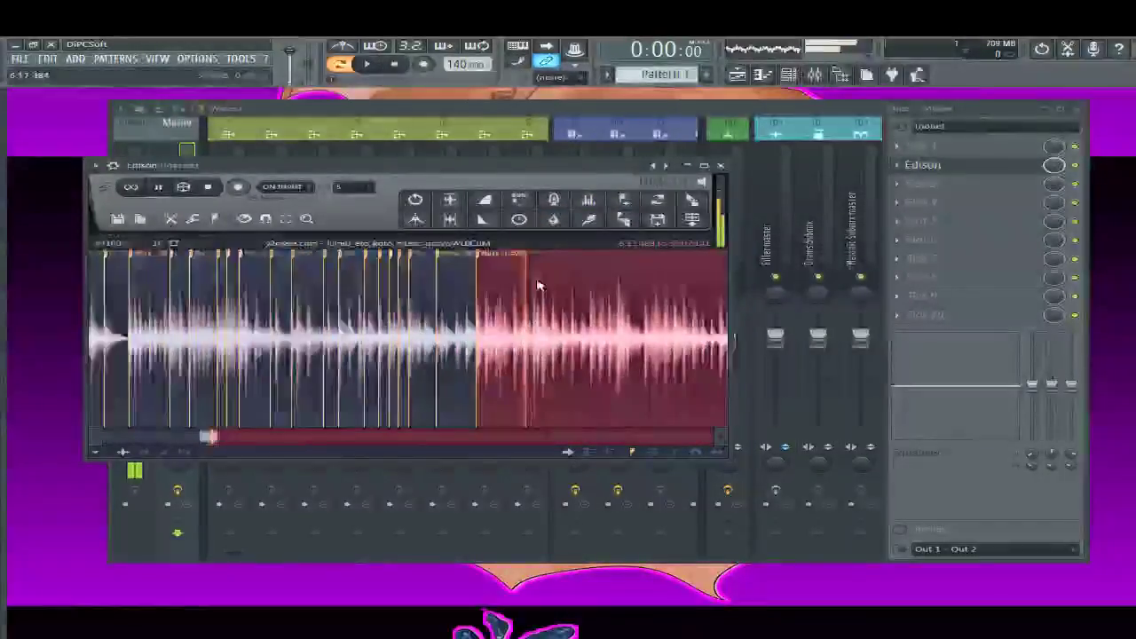
{"action": "scroll", "coordinate": [522, 299], "scroll_direction": "right", "scroll_amount": 2}
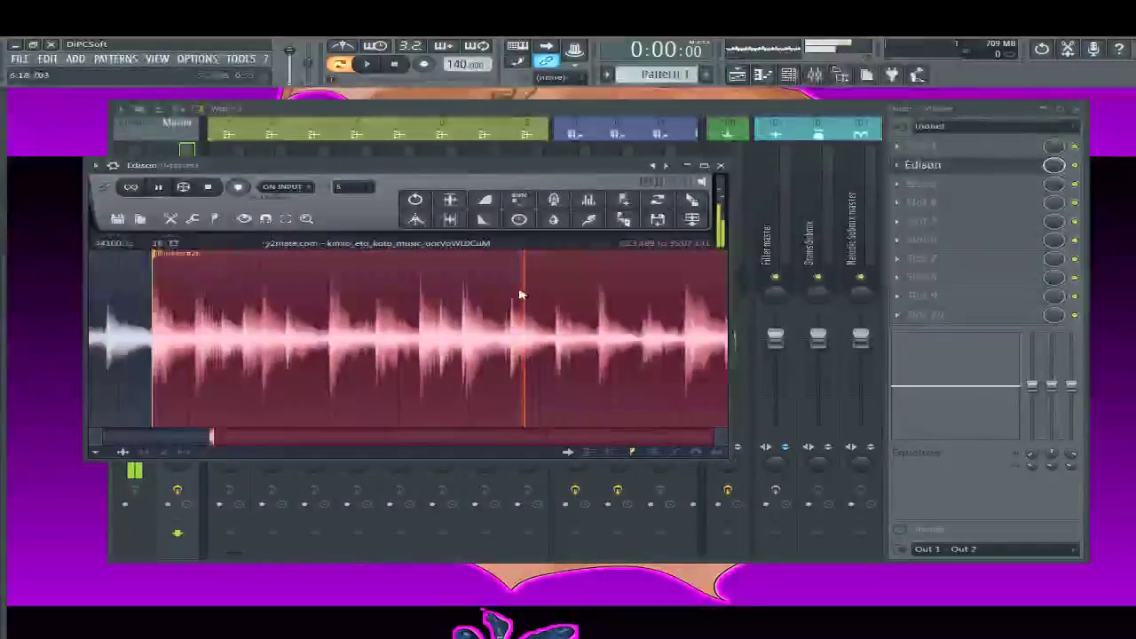
Stop playback and select the whole marked passage, from about 5:35.338 to 6:15.780
{"action": "scroll", "coordinate": [520, 299], "scroll_direction": "down", "scroll_amount": 5}
{"action": "scroll", "coordinate": [519, 296], "scroll_direction": "down", "scroll_amount": 3}
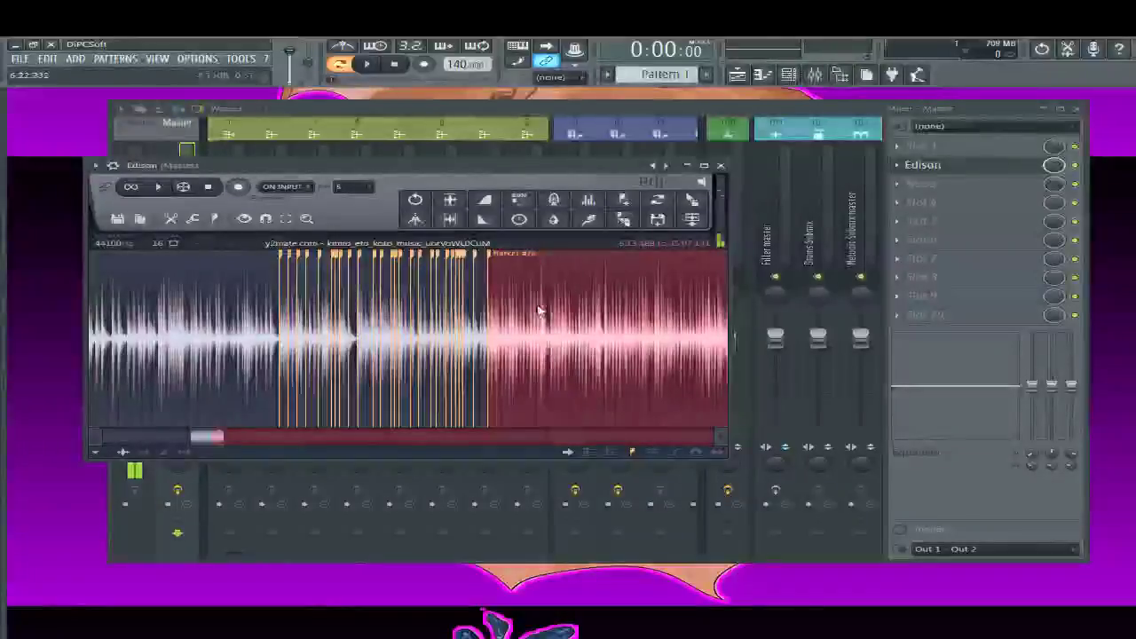
{"action": "key", "text": "space"}
{"action": "left_click_drag", "start_coordinate": [519, 307], "coordinate": [278, 311]}
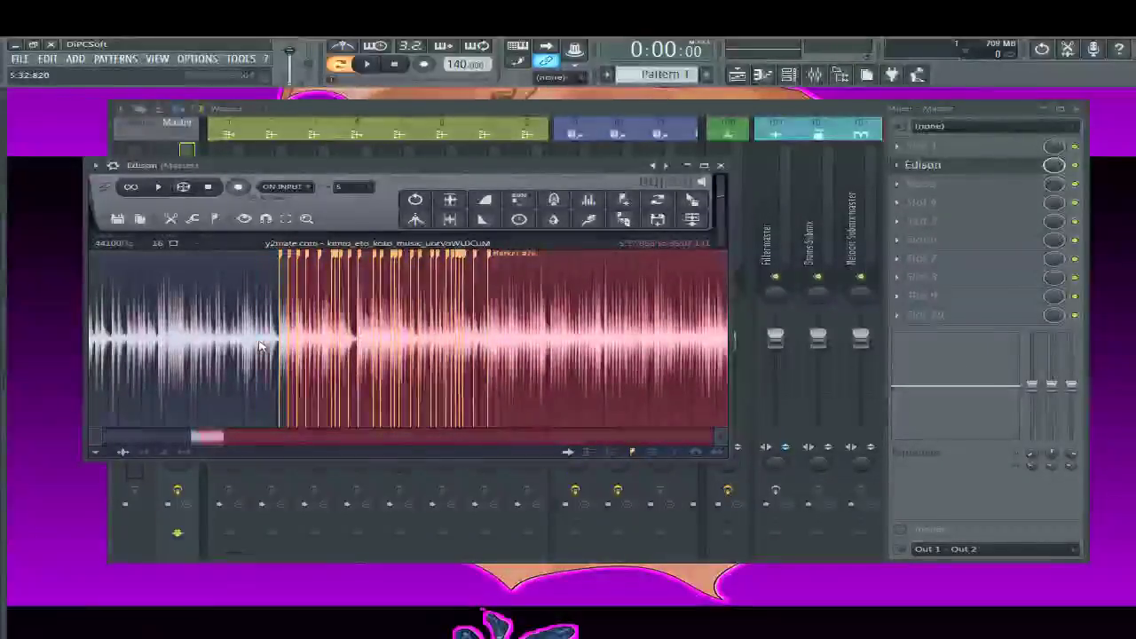
{"action": "left_click", "coordinate": [276, 344]}
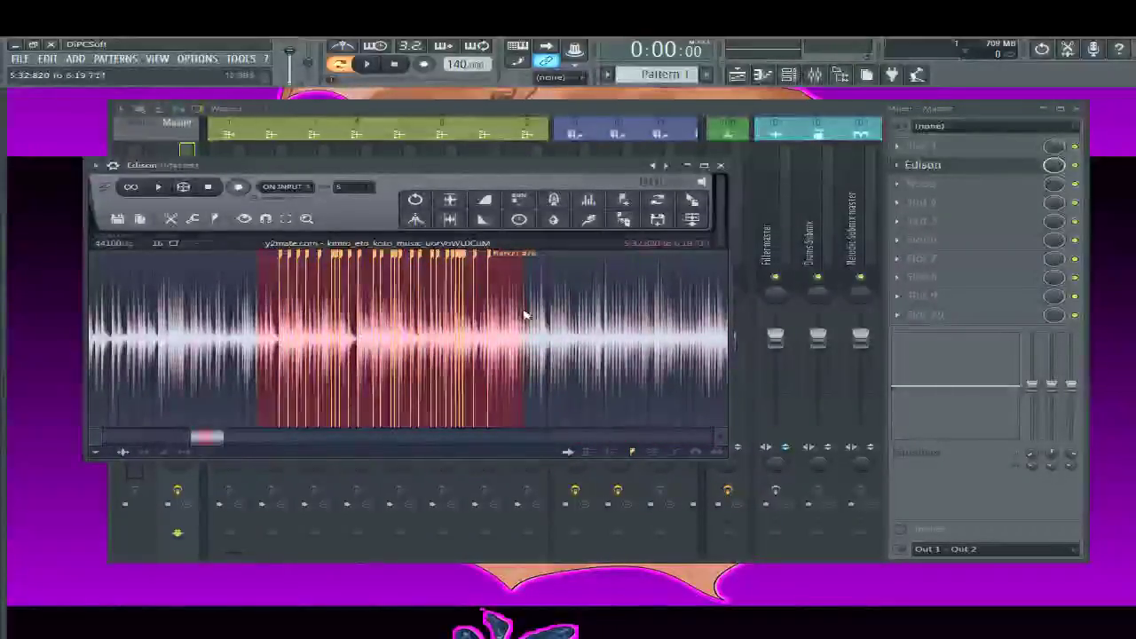
{"action": "left_click_drag", "start_coordinate": [495, 319], "coordinate": [499, 320]}
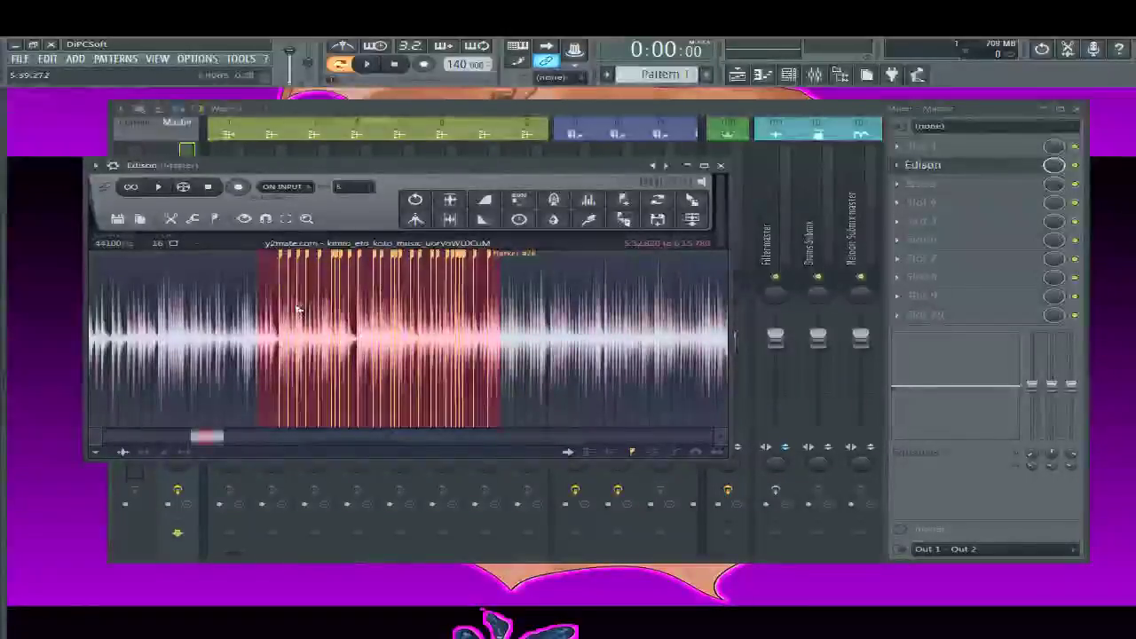
{"action": "left_click_drag", "start_coordinate": [260, 324], "coordinate": [274, 322]}
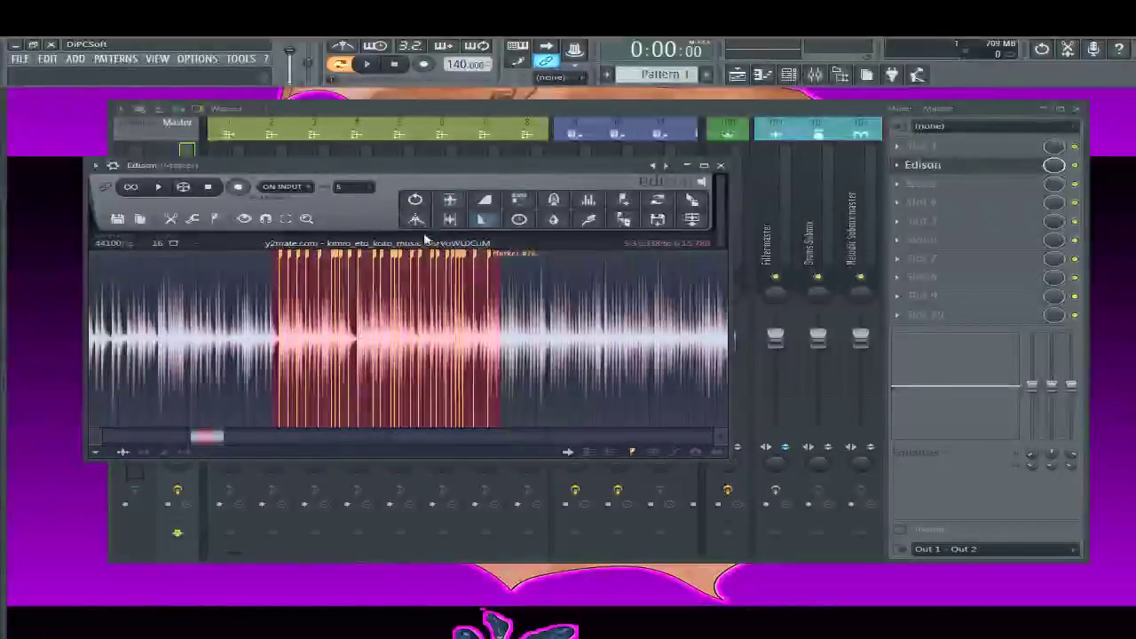
Move the Edison window down to uncover the mixer's upper section and show the whole recording's waveform
{"action": "left_click_drag", "start_coordinate": [493, 172], "coordinate": [705, 288]}
{"action": "scroll", "coordinate": [645, 407], "scroll_direction": "down", "scroll_amount": 5}
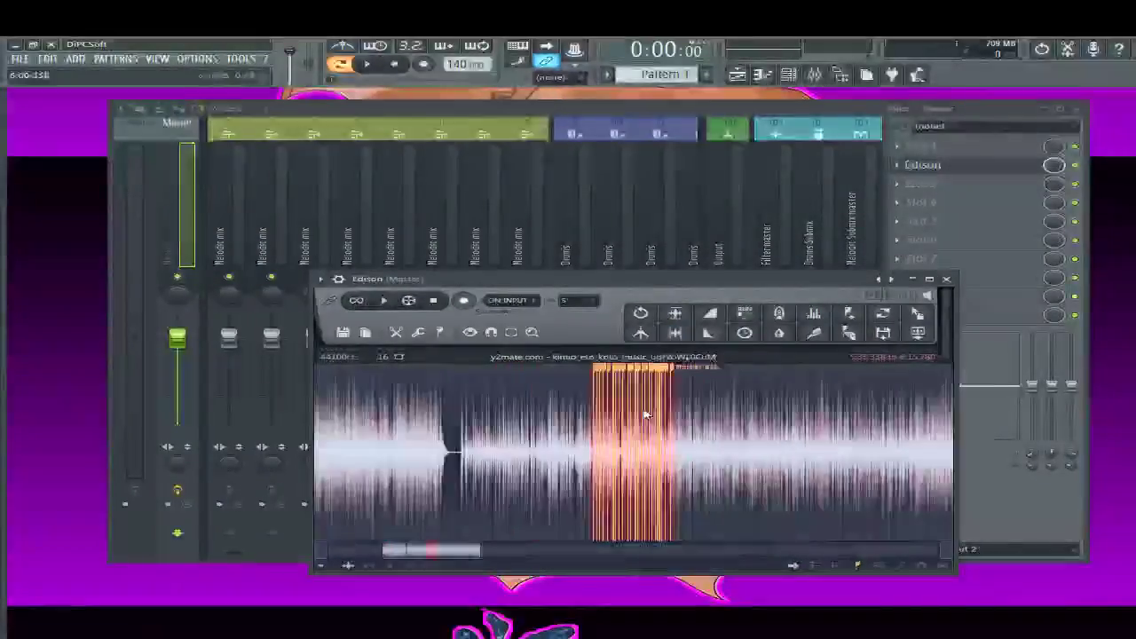
{"action": "scroll", "coordinate": [645, 407], "scroll_direction": "down", "scroll_amount": 3}
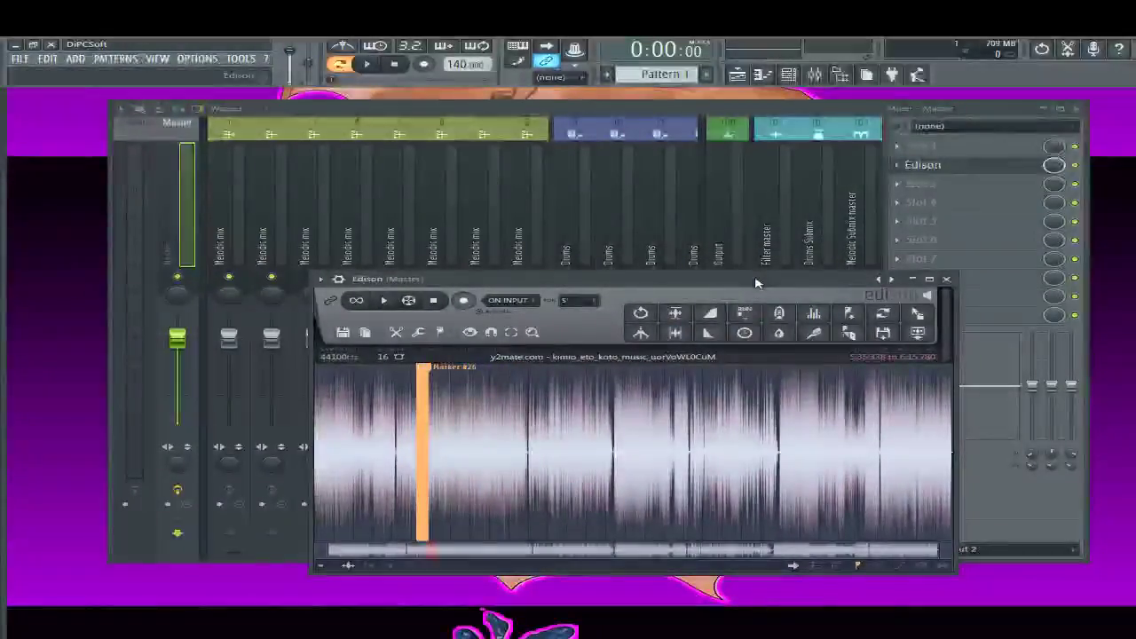
{"action": "left_click_drag", "start_coordinate": [756, 278], "coordinate": [728, 319]}
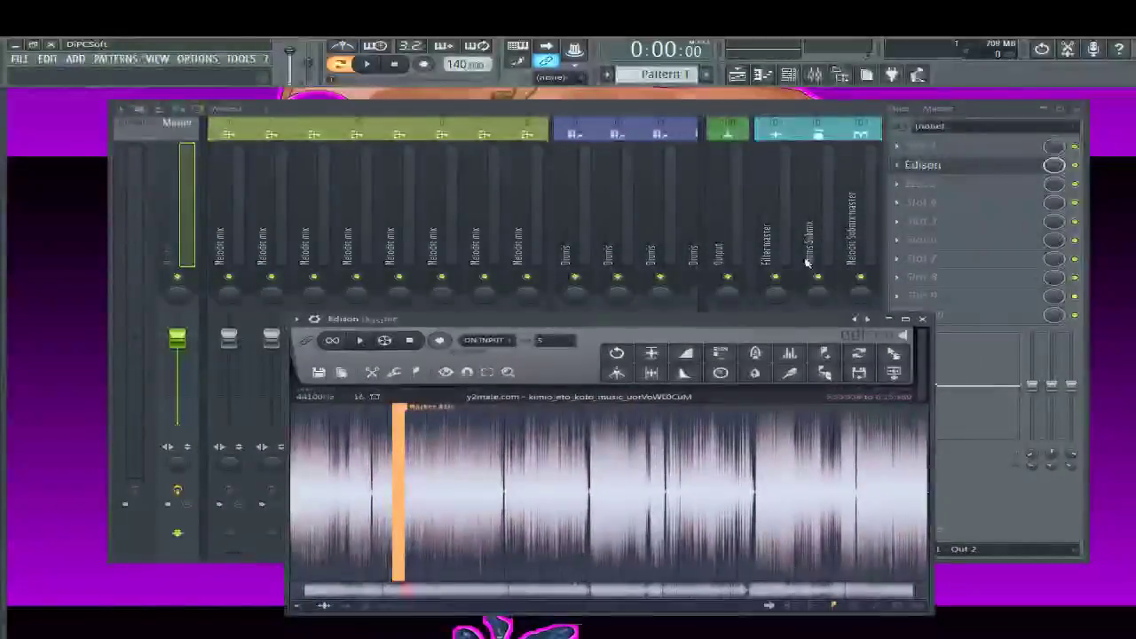
Hide the mixer, add a Slicex channel to the channel rack, and move the Slicex window up beside Edison
{"action": "left_click", "coordinate": [1054, 117]}
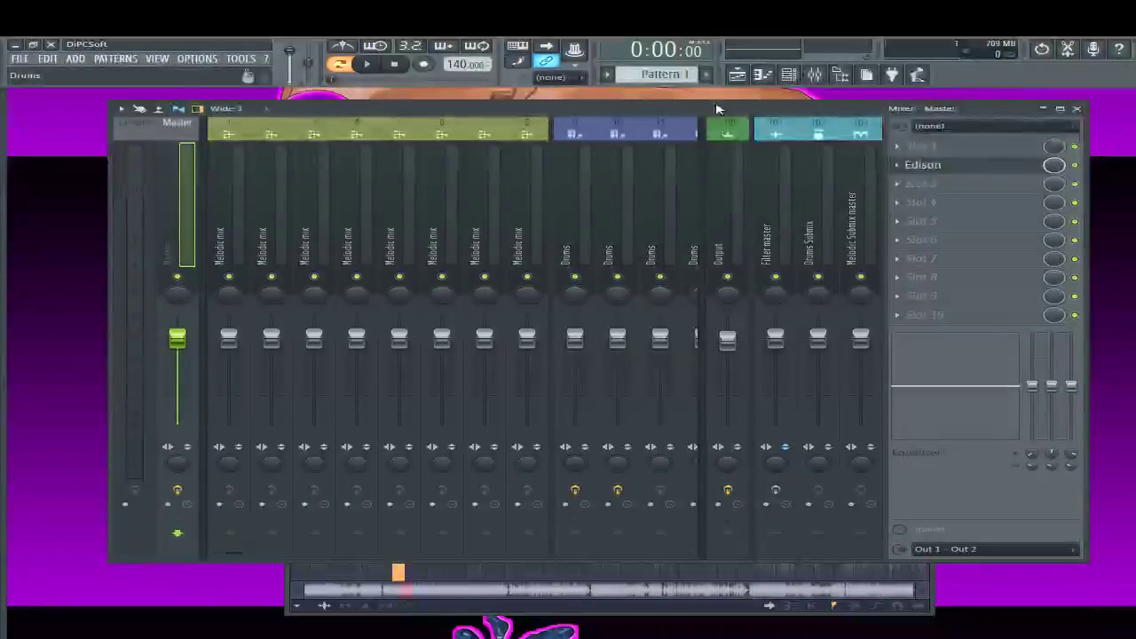
{"action": "left_click_drag", "start_coordinate": [715, 109], "coordinate": [719, 105]}
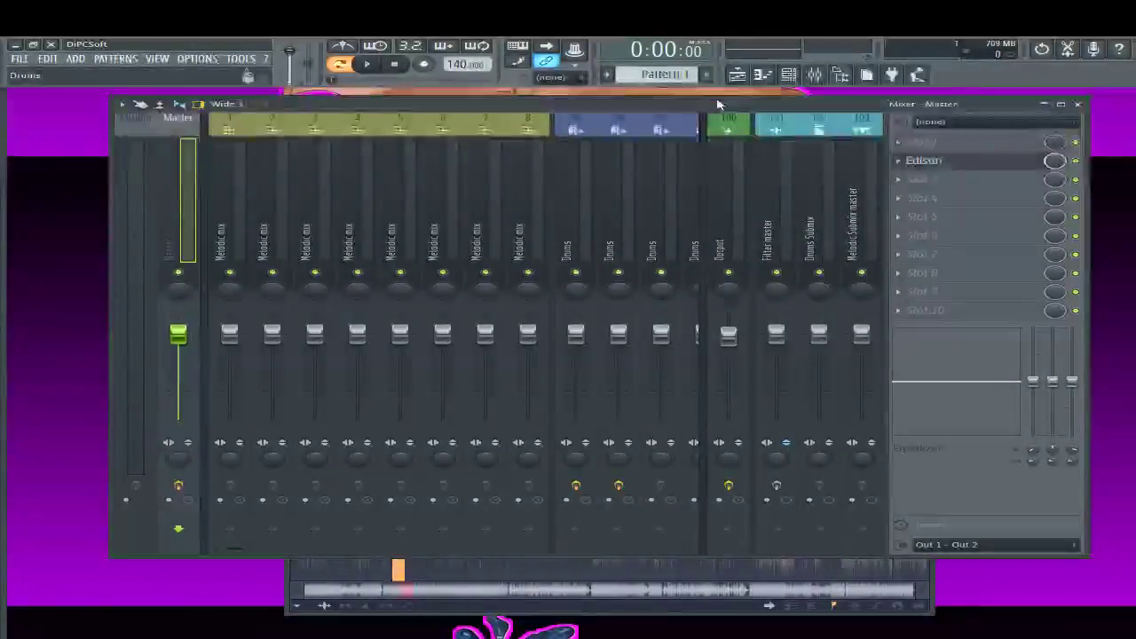
{"action": "key", "text": "F9"}
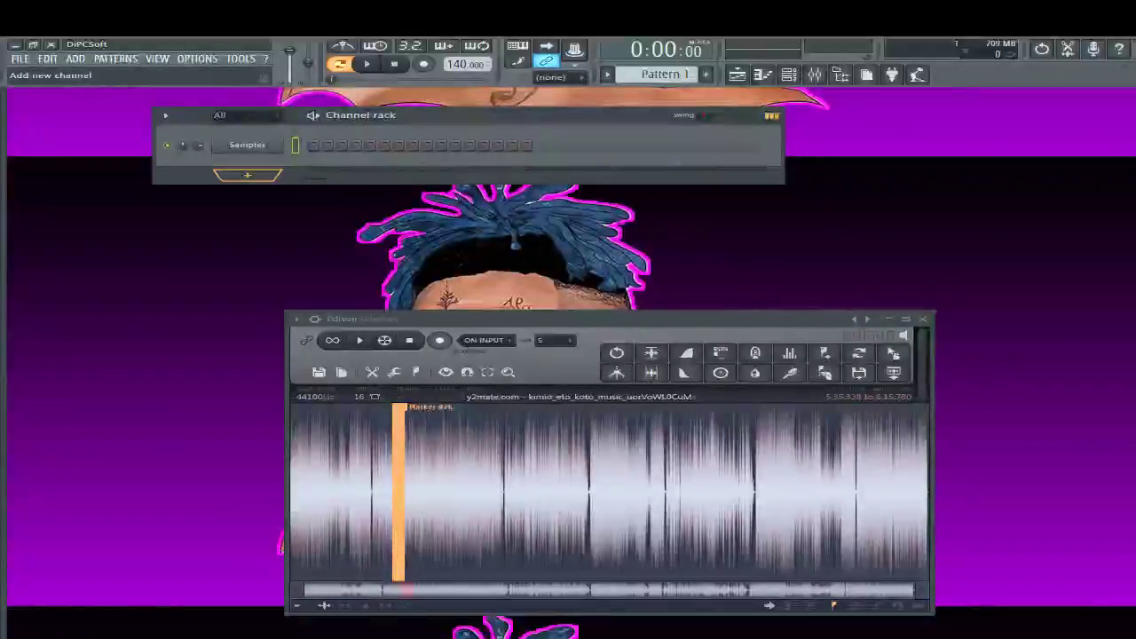
{"action": "left_click", "coordinate": [247, 174]}
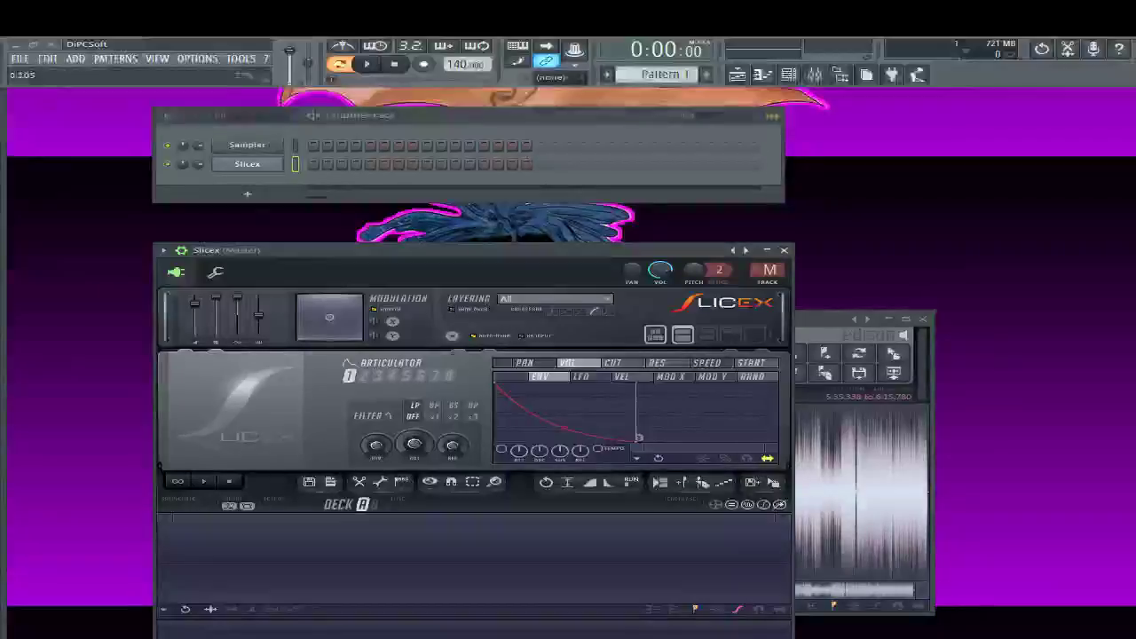
{"action": "left_click_drag", "start_coordinate": [266, 249], "coordinate": [222, 140]}
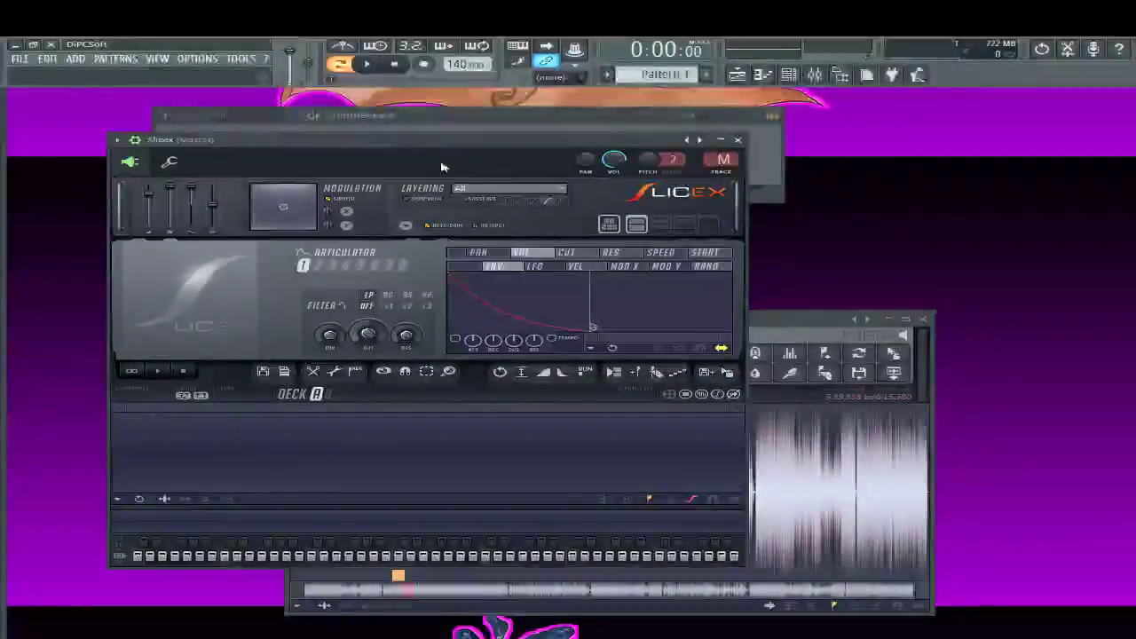
Bring Edison forward, find the selected marked passage, and transfer it with its markers into Slicex deck A
{"action": "left_click", "coordinate": [838, 335]}
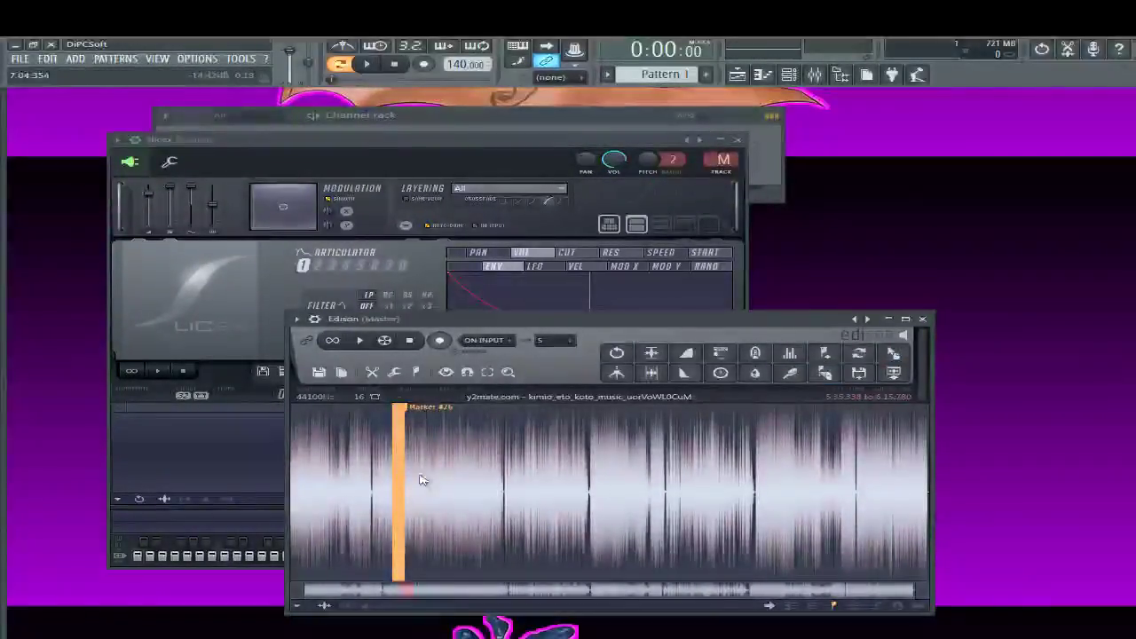
{"action": "scroll", "coordinate": [421, 480], "scroll_direction": "up", "scroll_amount": 5}
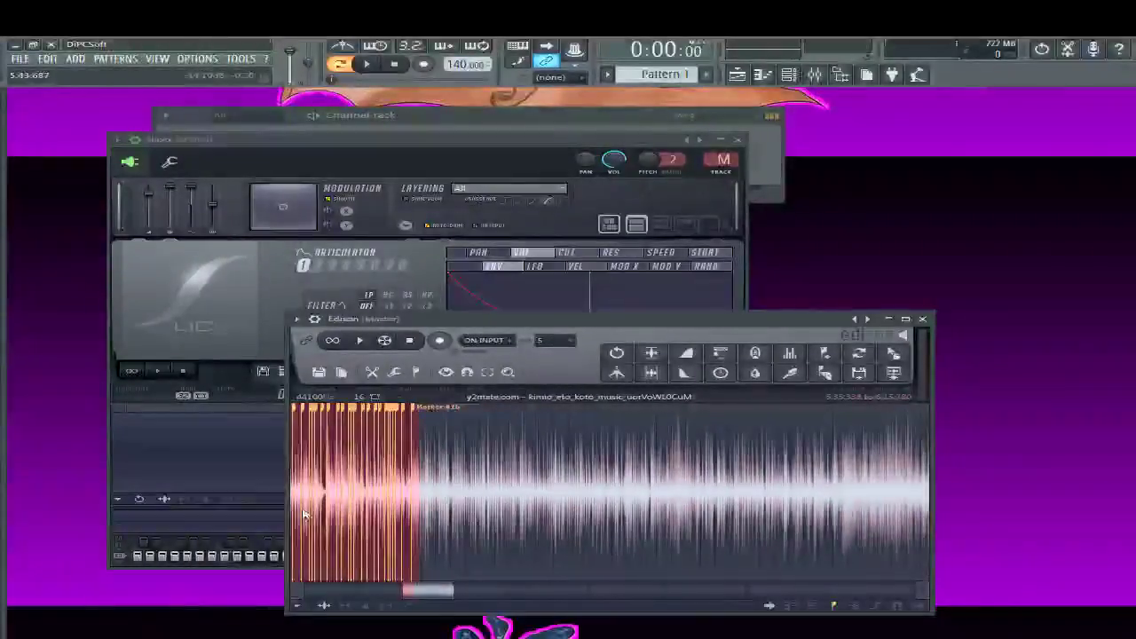
{"action": "left_click_drag", "start_coordinate": [893, 372], "coordinate": [752, 399]}
{"action": "left_click_drag", "start_coordinate": [331, 433], "coordinate": [324, 436]}
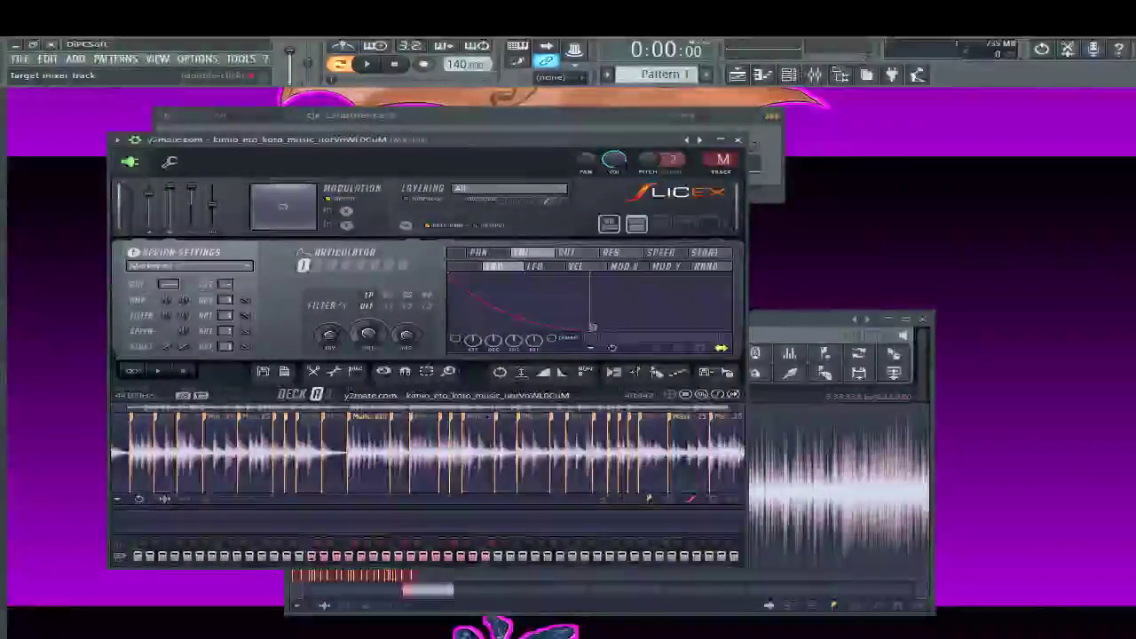
Route Slicex to mixer track 1, close Edison, and show the mixer
{"action": "left_click", "coordinate": [923, 318]}
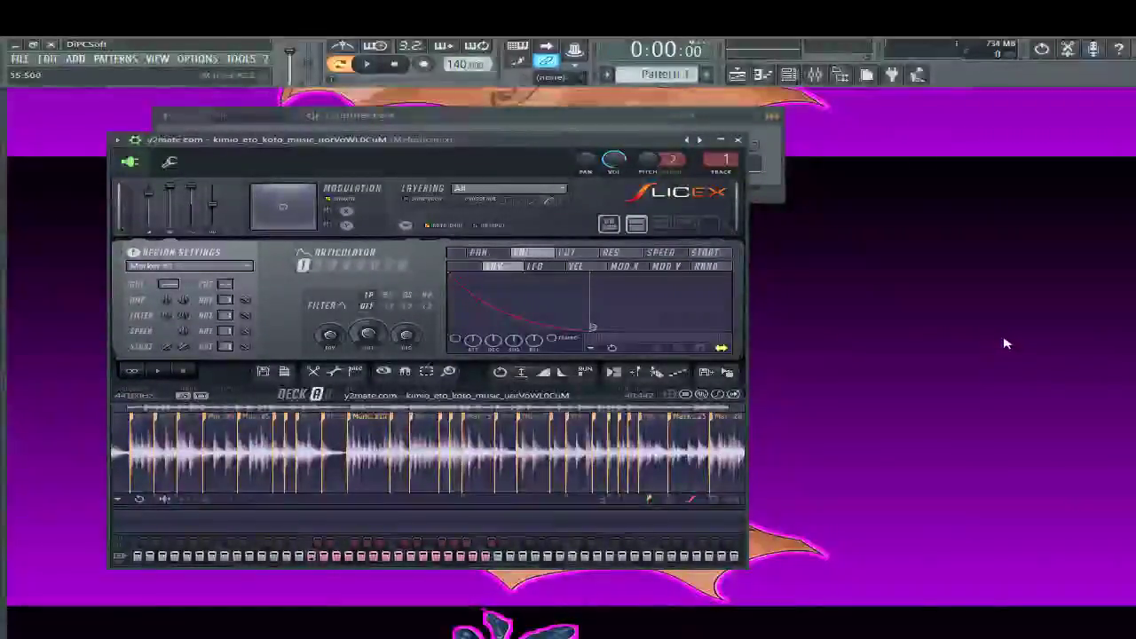
{"action": "key", "text": "F9"}
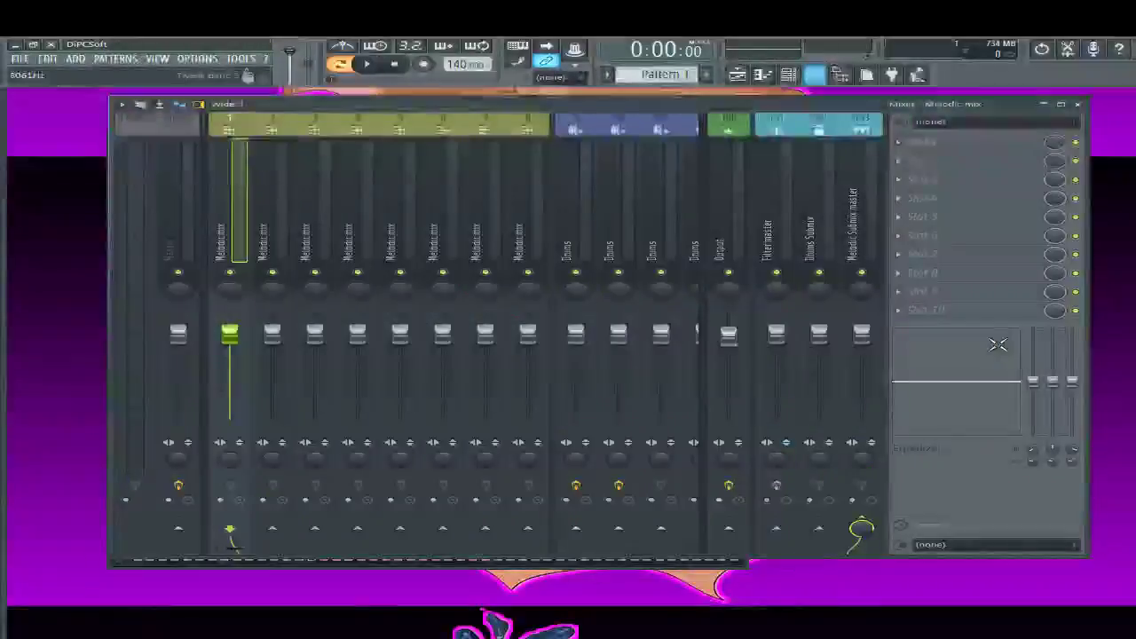
Bring up the channel rack without the browser and reopen the koto sample's Slicex channel
{"action": "key", "text": "alt+F8"}
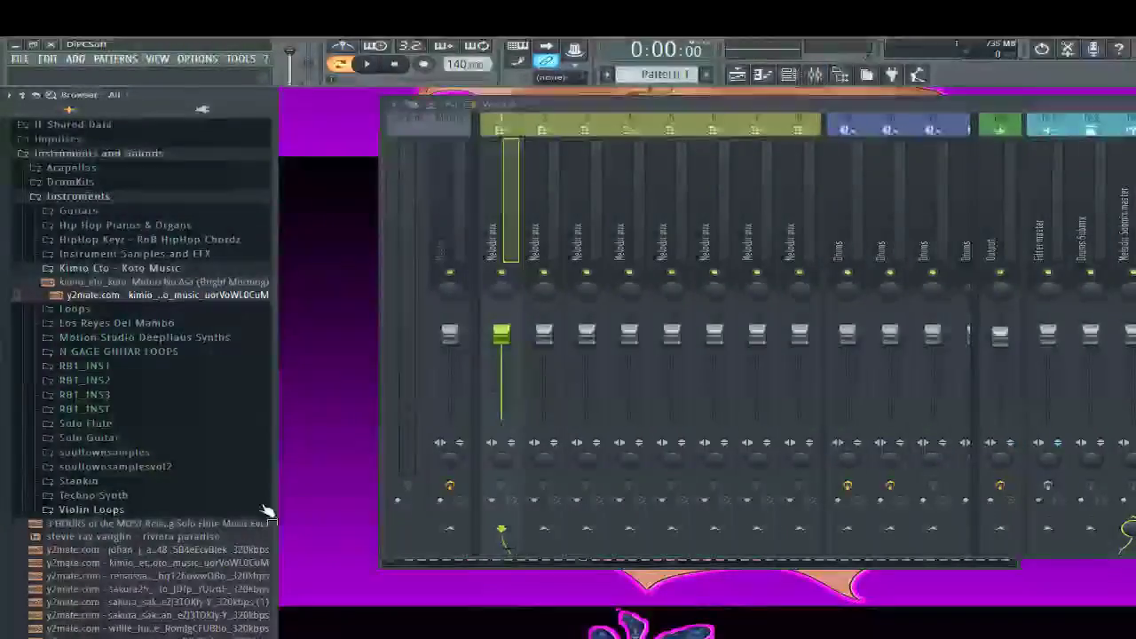
{"action": "key", "text": "F6"}
{"action": "key", "text": "alt+F8"}
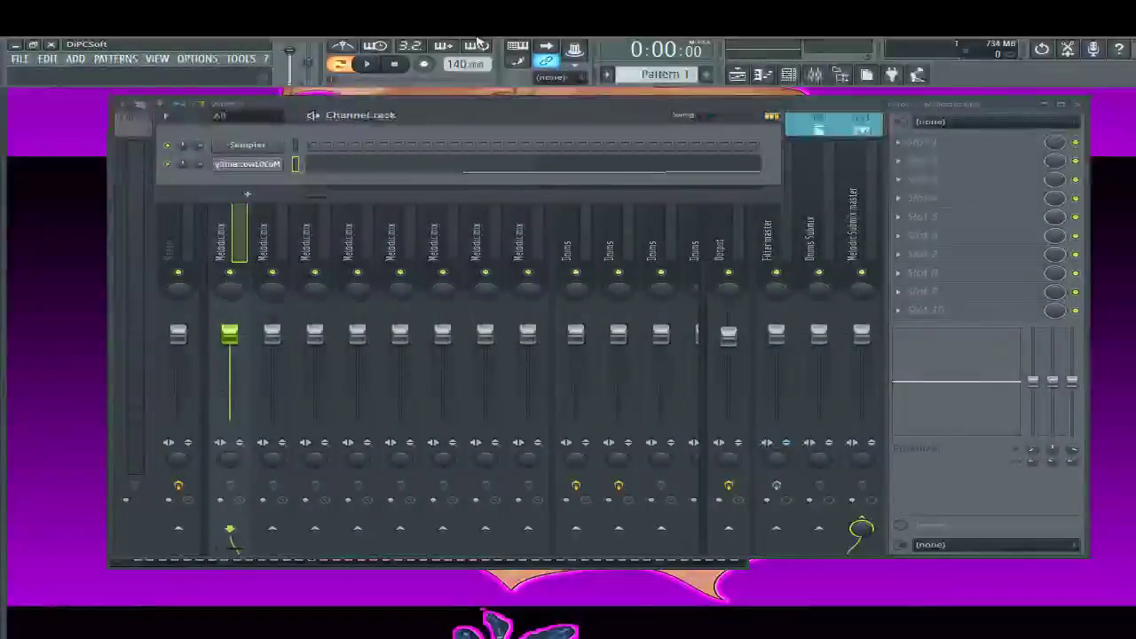
{"action": "left_click", "coordinate": [257, 164]}
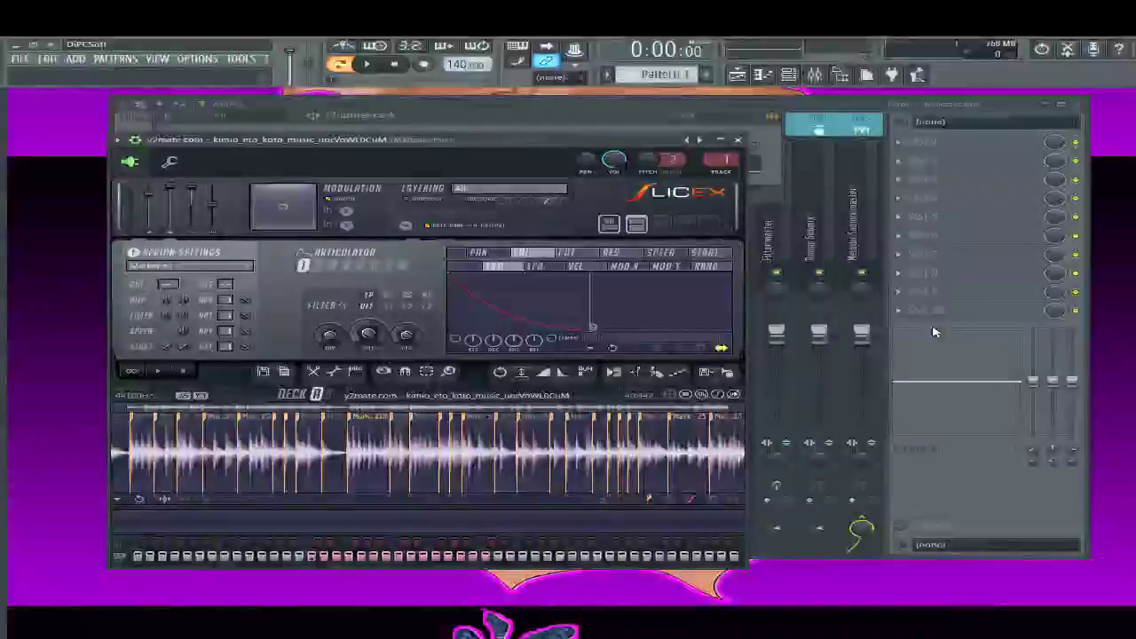
Move the mixer window slightly down, clear of the channel rack header, and hide it to leave Slicex in view
{"action": "left_click", "coordinate": [542, 109]}
{"action": "left_click_drag", "start_coordinate": [542, 109], "coordinate": [489, 140]}
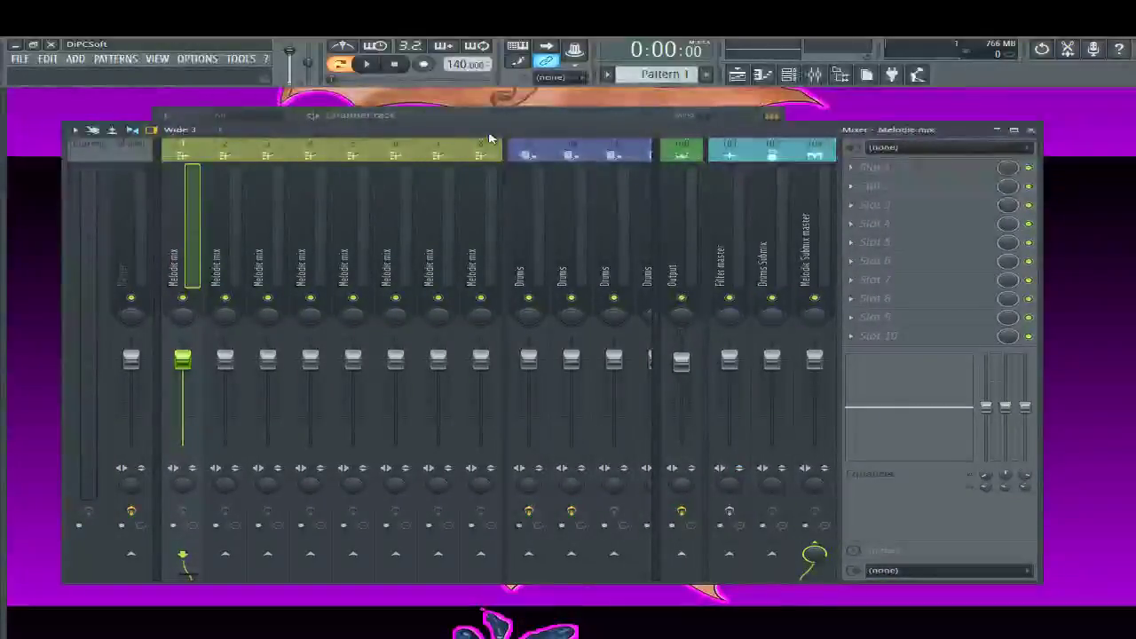
{"action": "key", "text": "F9"}
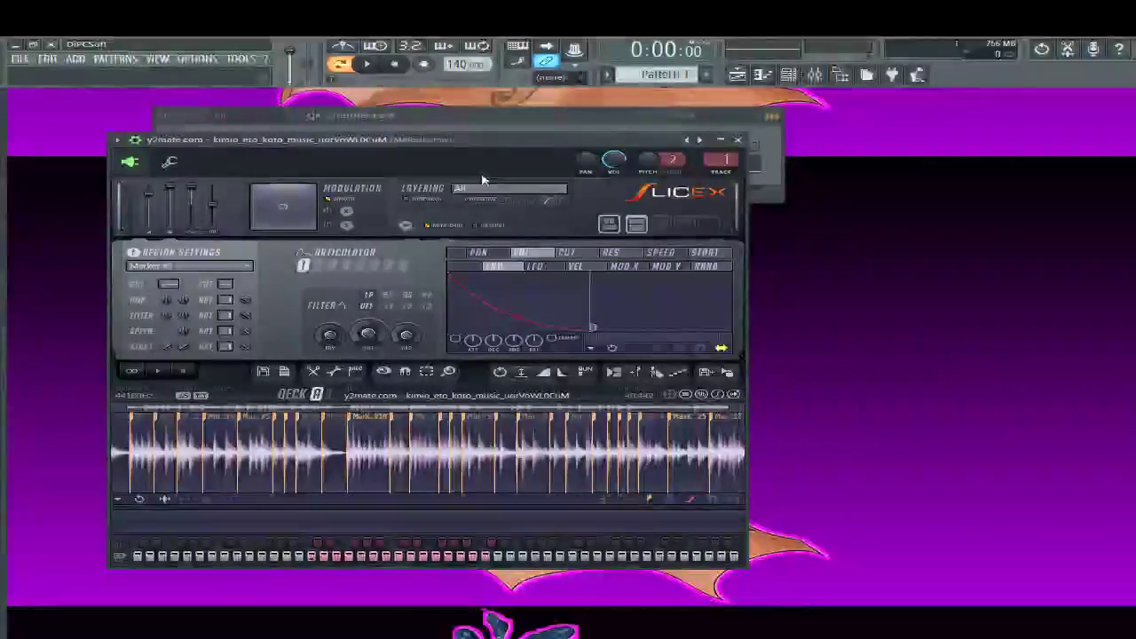
Show the mixer, select the Master track, try Effectrix in effect slot 2, and close the effect
{"action": "key", "text": "F9"}
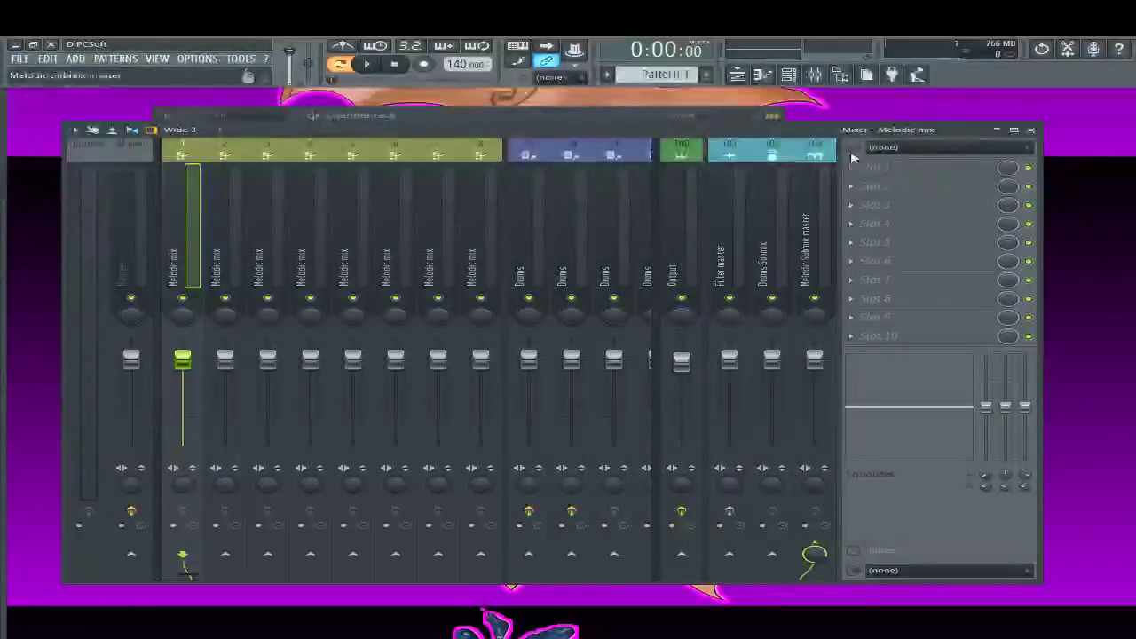
{"action": "left_click", "coordinate": [140, 255]}
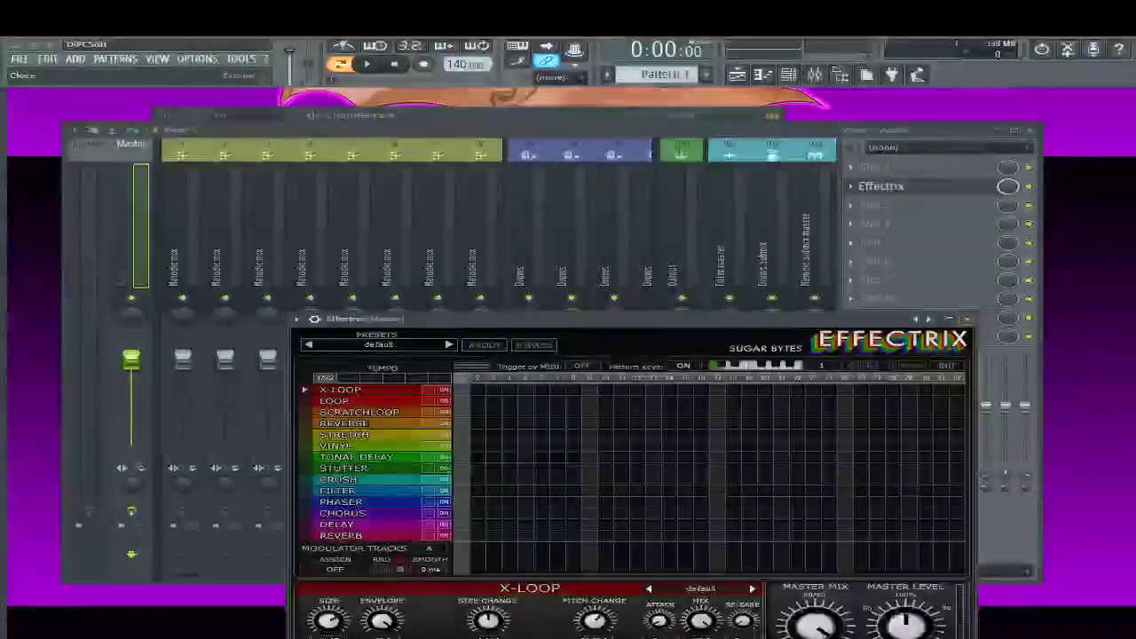
{"action": "left_click", "coordinate": [968, 319]}
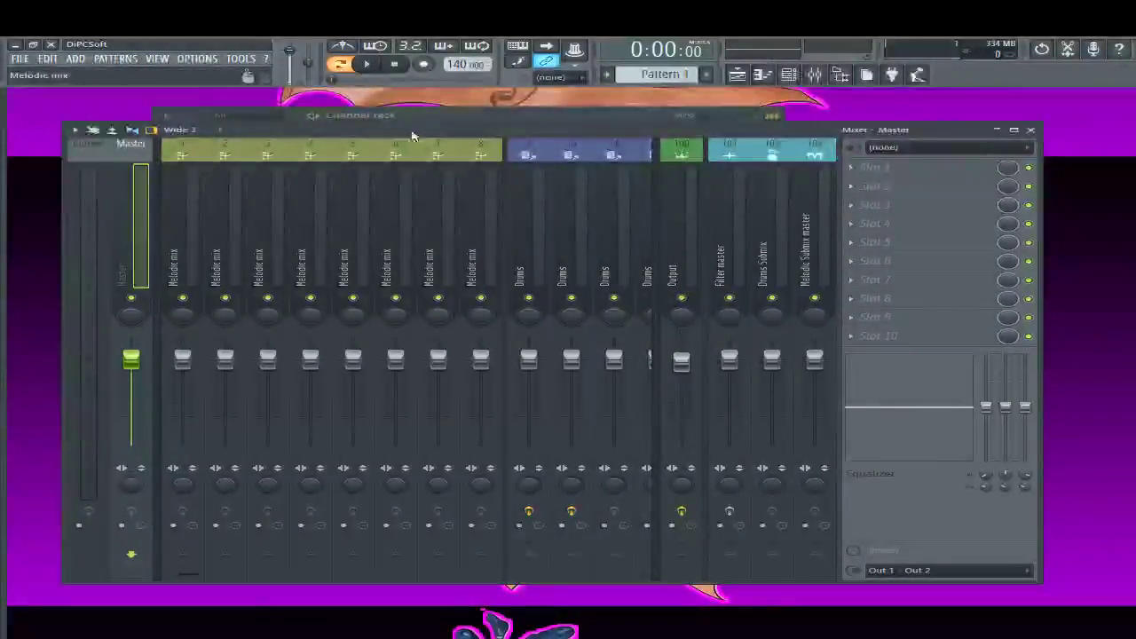
Bring the channel rack forward, open the koto channel's piano roll, and bring its Slicex window back to the front
{"action": "left_click", "coordinate": [448, 120]}
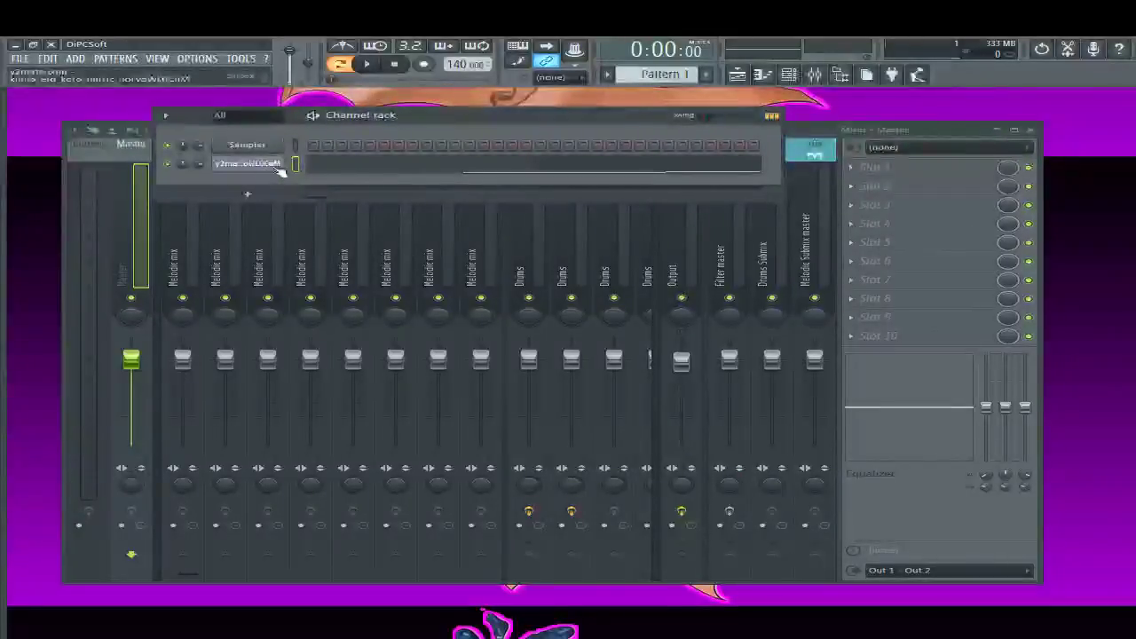
{"action": "left_click", "coordinate": [385, 168]}
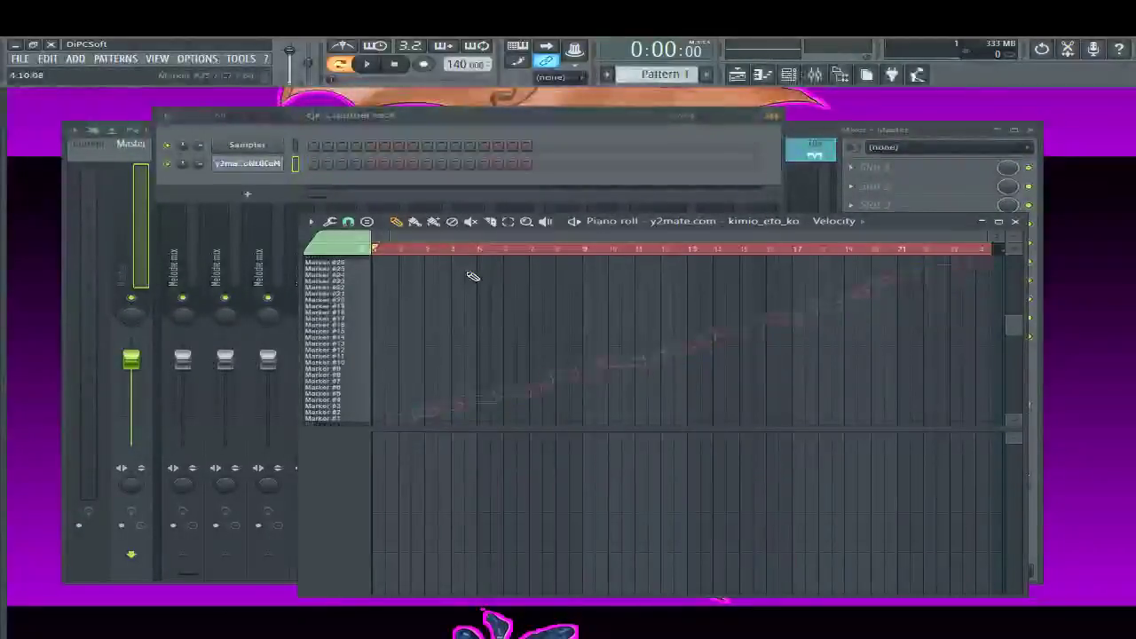
{"action": "left_click", "coordinate": [228, 165]}
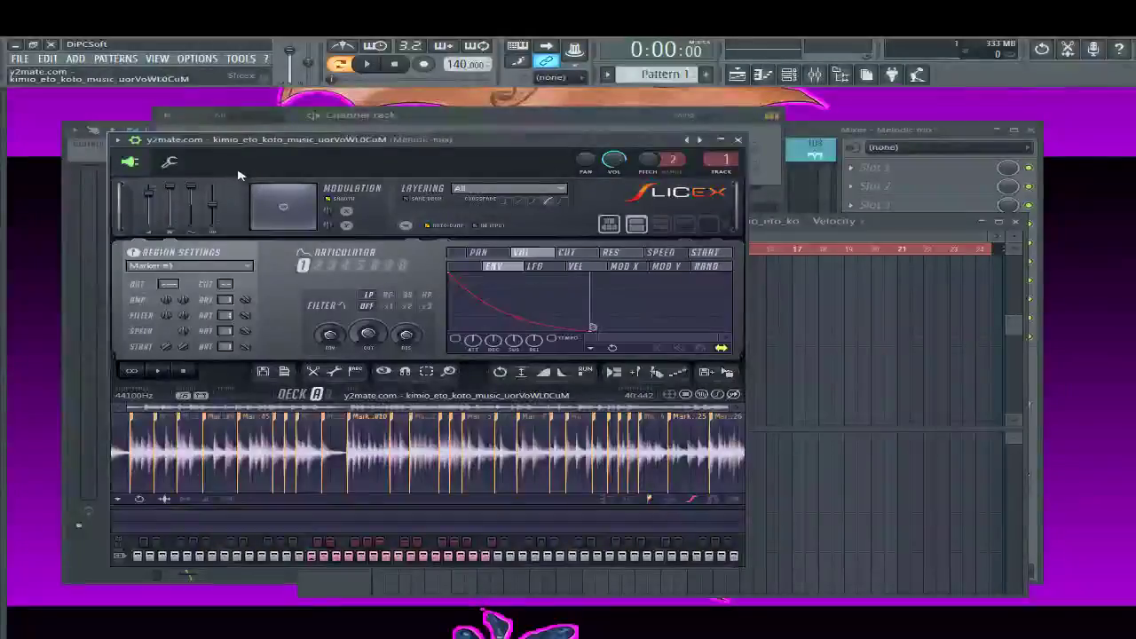
Audition the first ten or so koto slices in Slicex by playing them as notes from C5 upward
{"action": "left_click", "coordinate": [186, 568]}
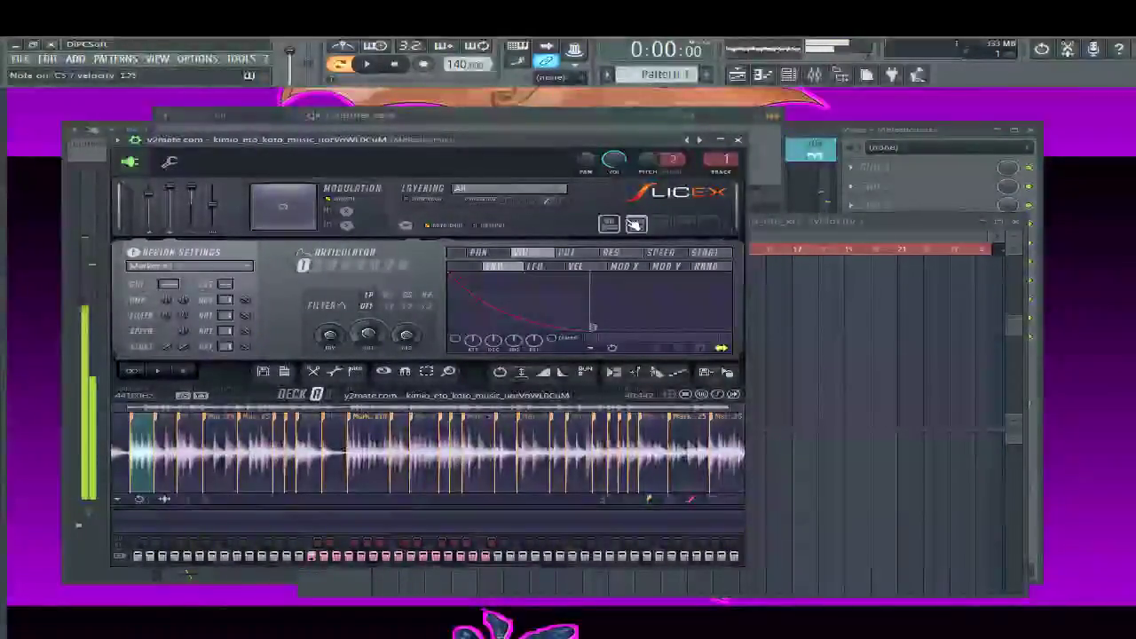
{"action": "key", "text": "x"}
{"action": "key", "text": "s"}
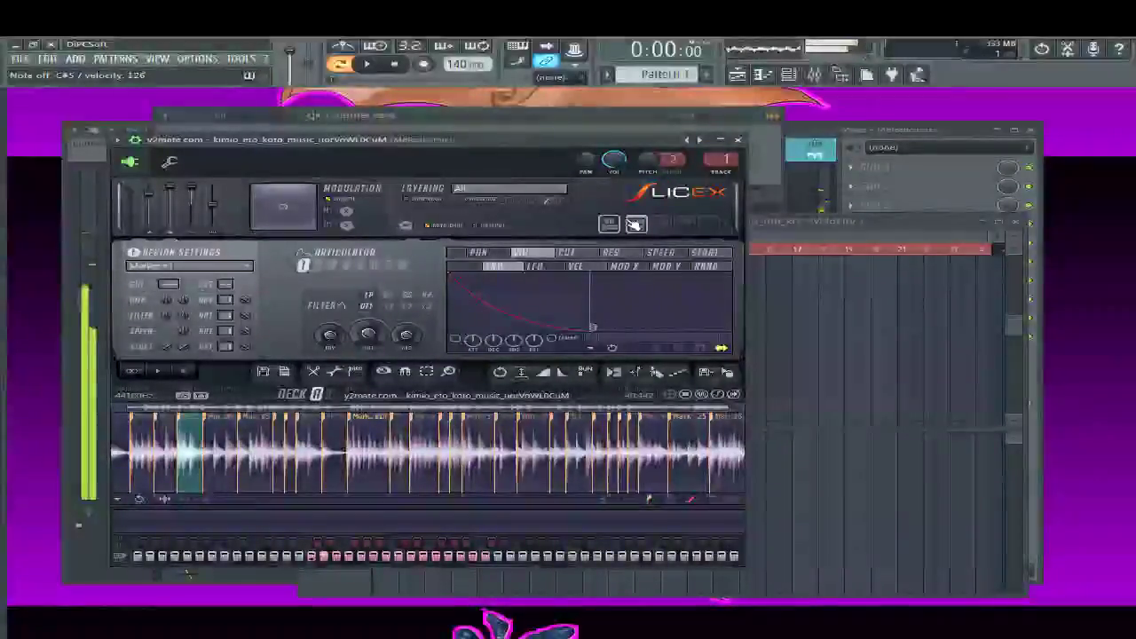
{"action": "key", "text": "c"}
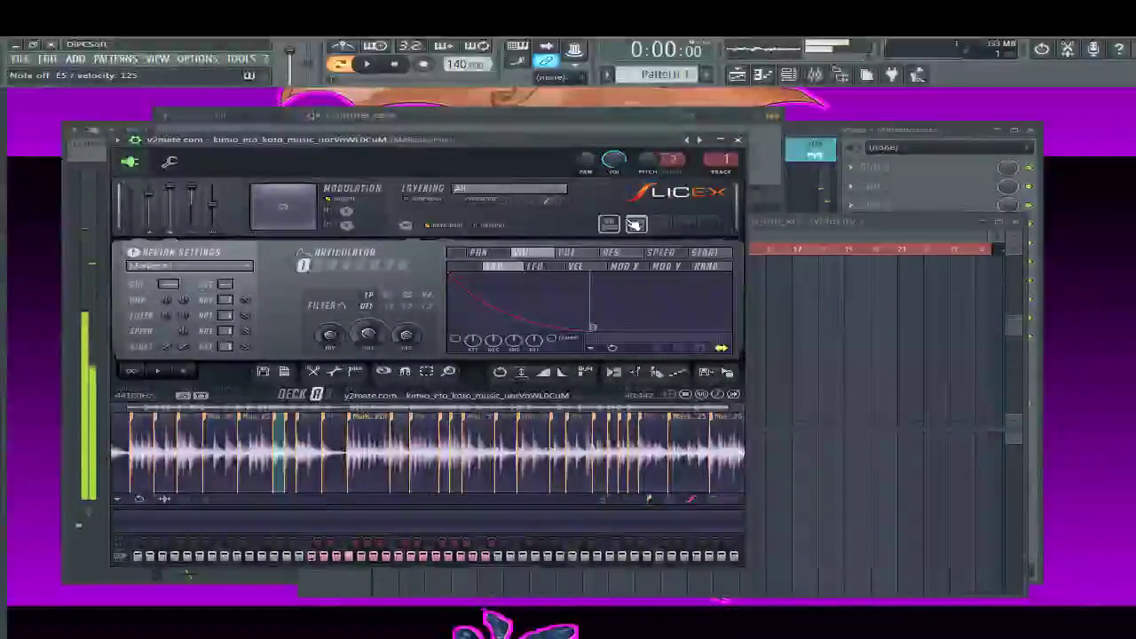
{"action": "key", "text": "g"}
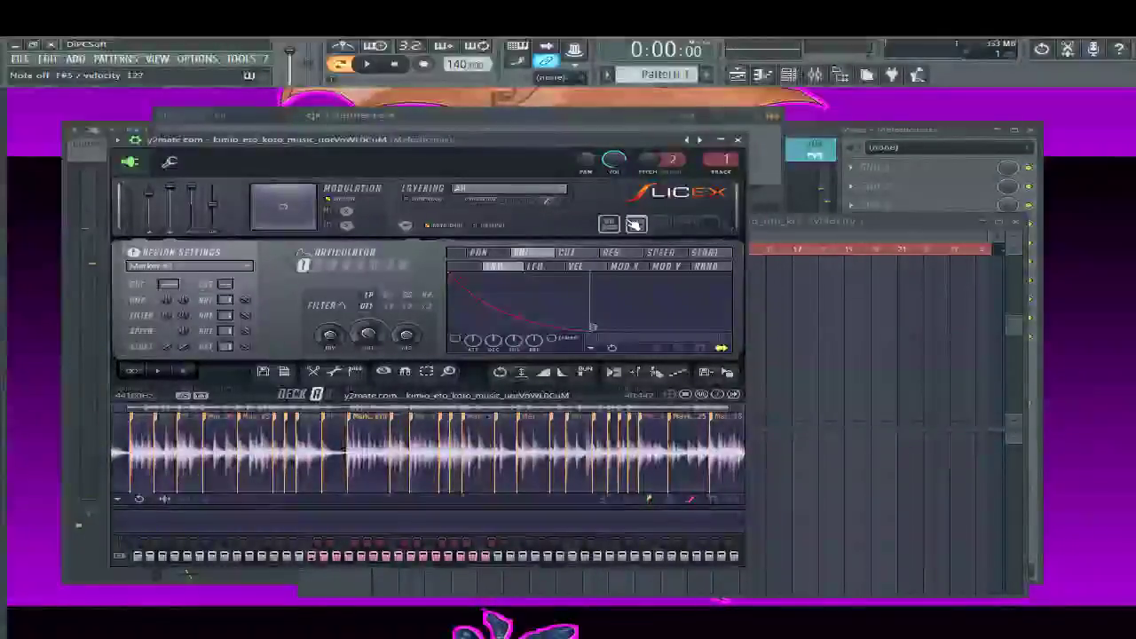
{"action": "key", "text": "z"}
{"action": "key", "text": "d"}
{"action": "key", "text": "c"}
{"action": "key", "text": "v"}
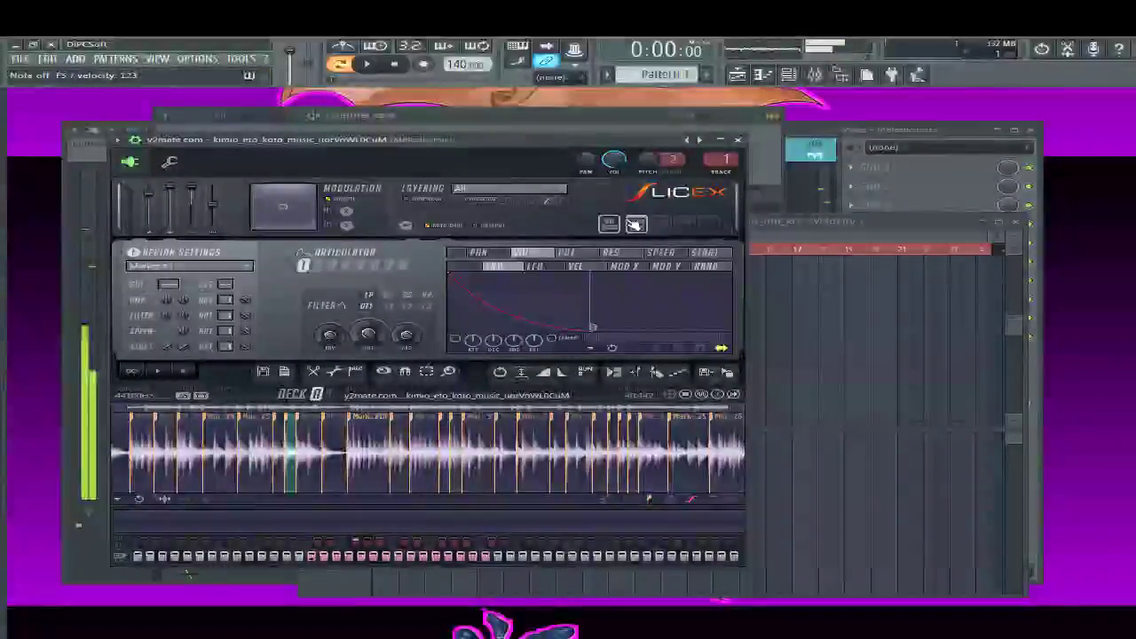
{"action": "key", "text": "z"}
{"action": "key", "text": "c"}
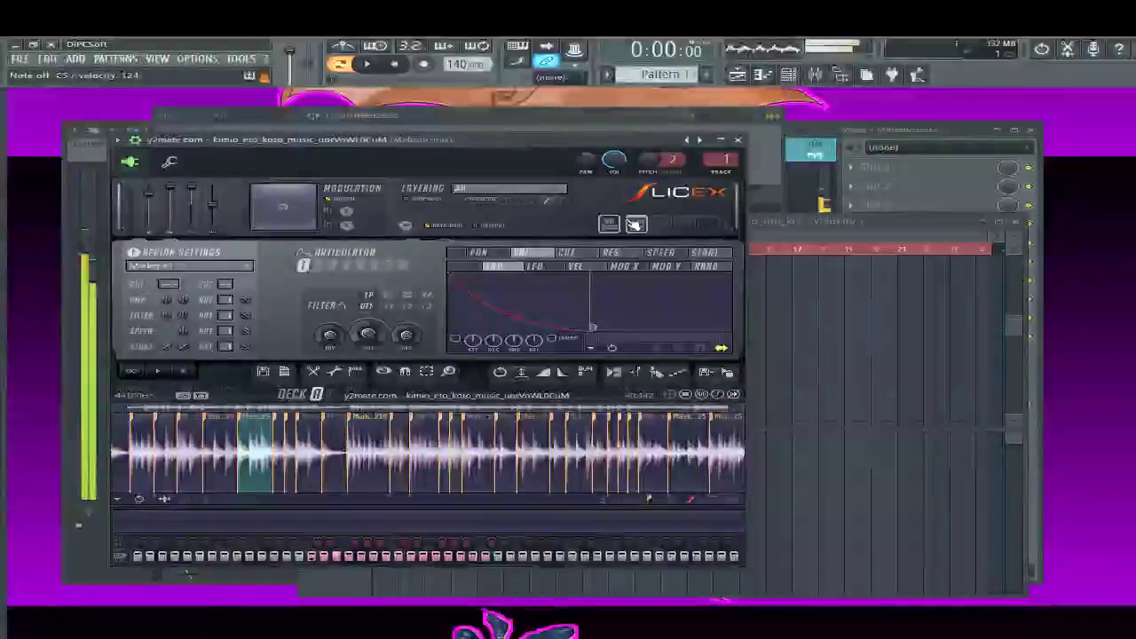
{"action": "key", "text": "c"}
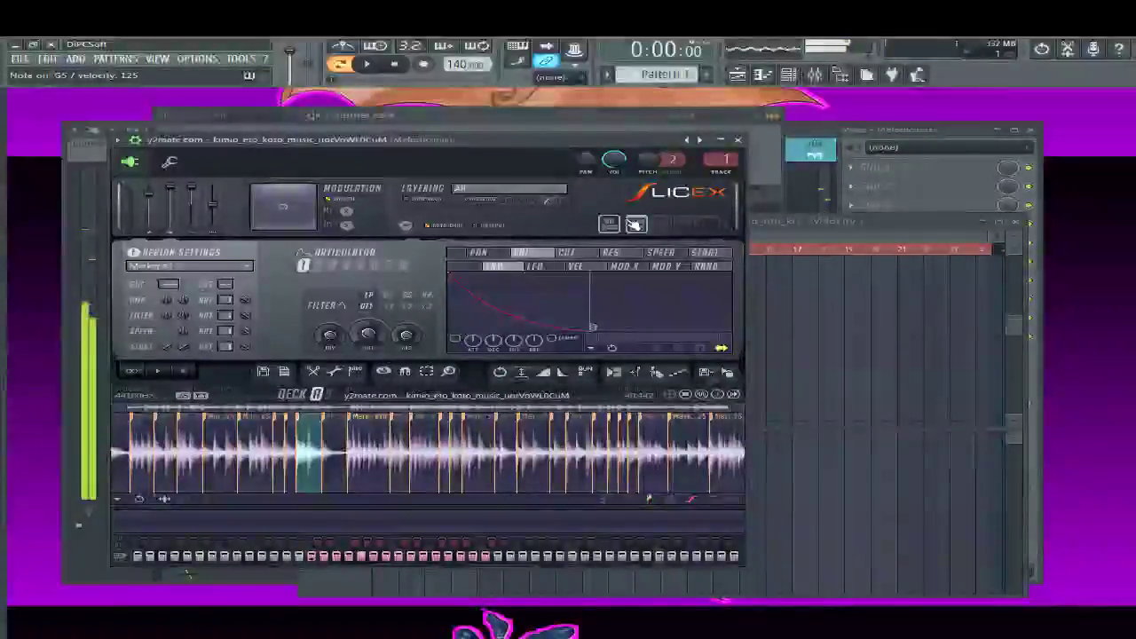
{"action": "key", "text": "h"}
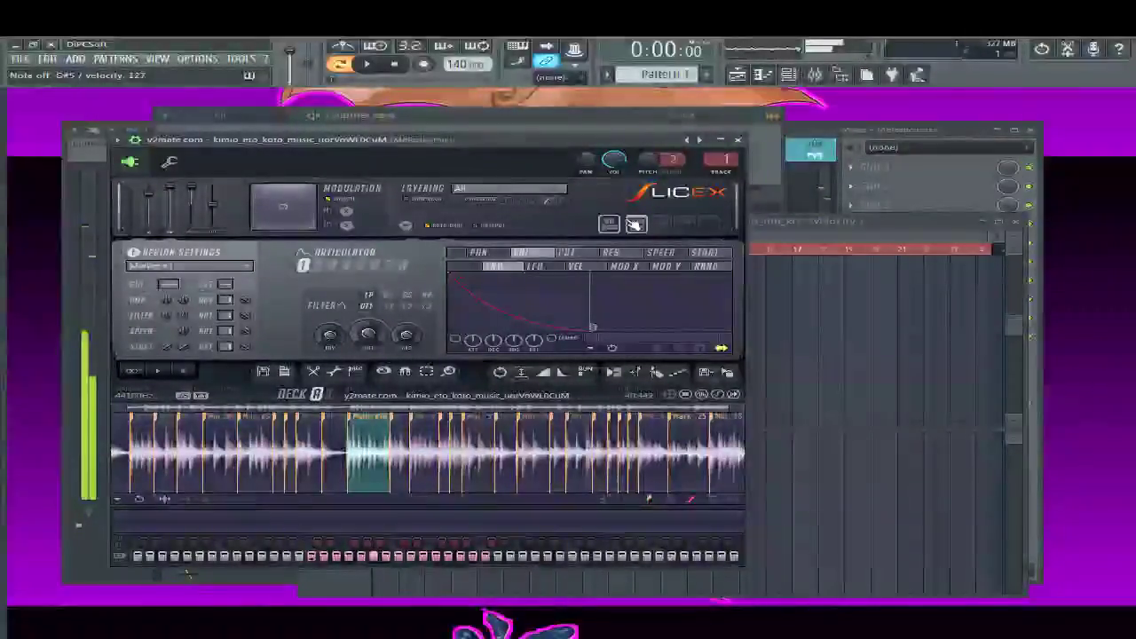
{"action": "key", "text": "n"}
{"action": "key", "text": "j"}
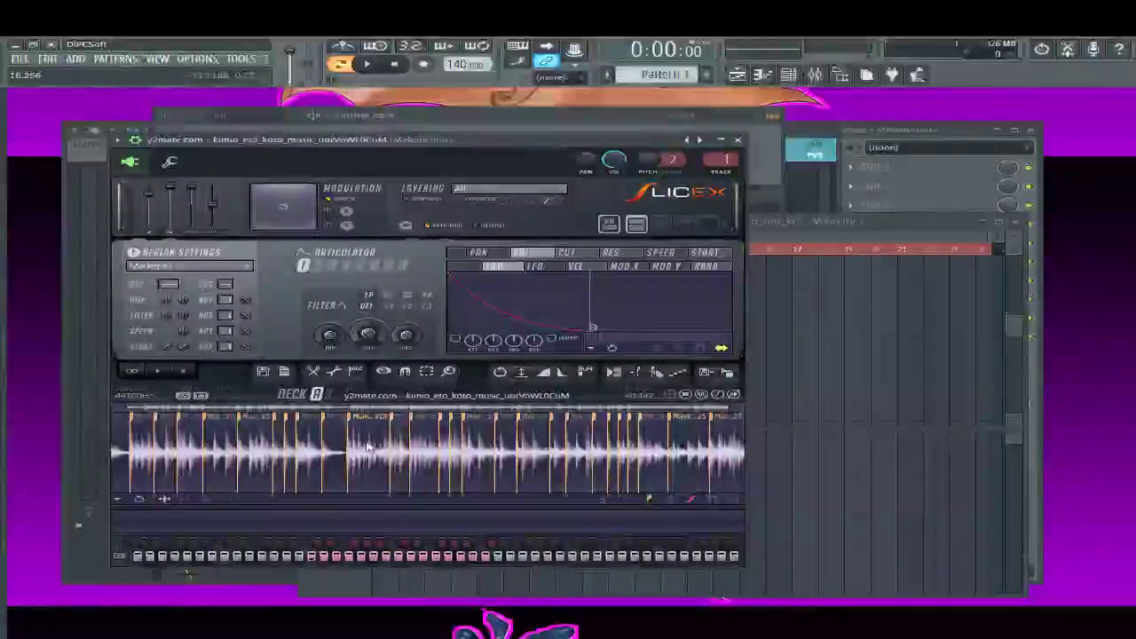
Add a marker at the second strong note onset within the Marker #10 slice, and play the new slice
{"action": "scroll", "coordinate": [371, 449], "scroll_direction": "up", "scroll_amount": 6}
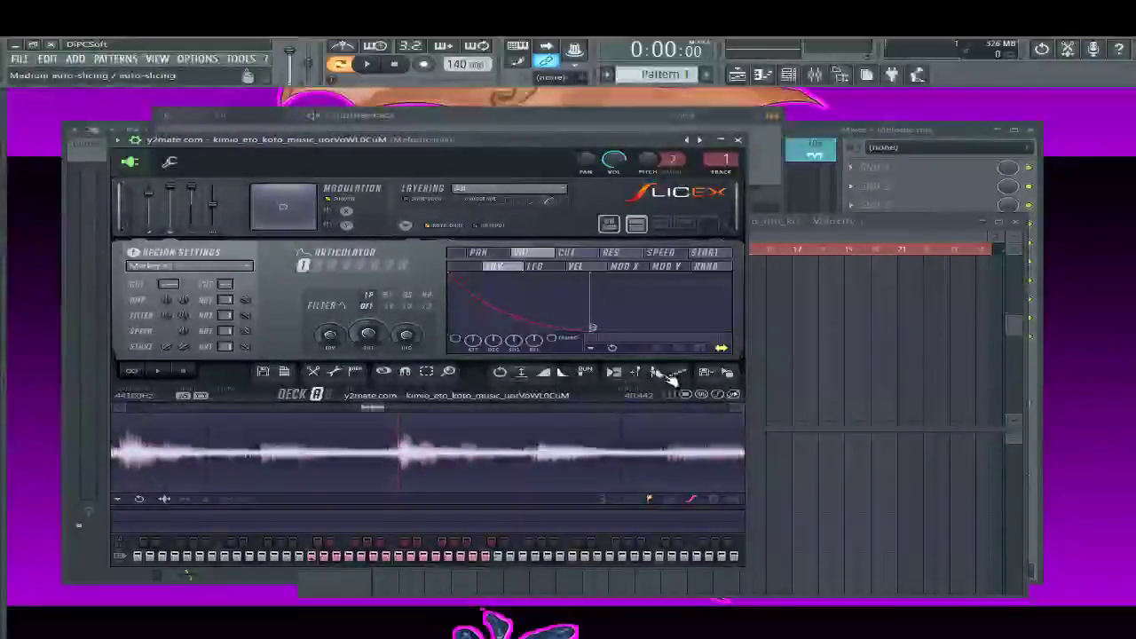
{"action": "left_click", "coordinate": [638, 373]}
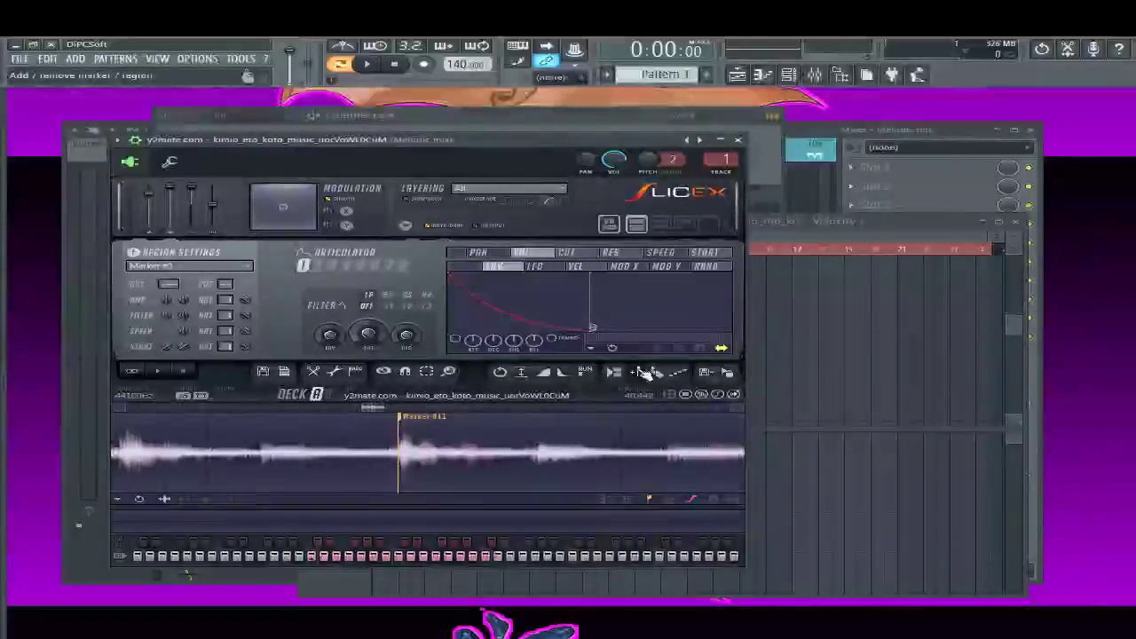
{"action": "key", "text": "y"}
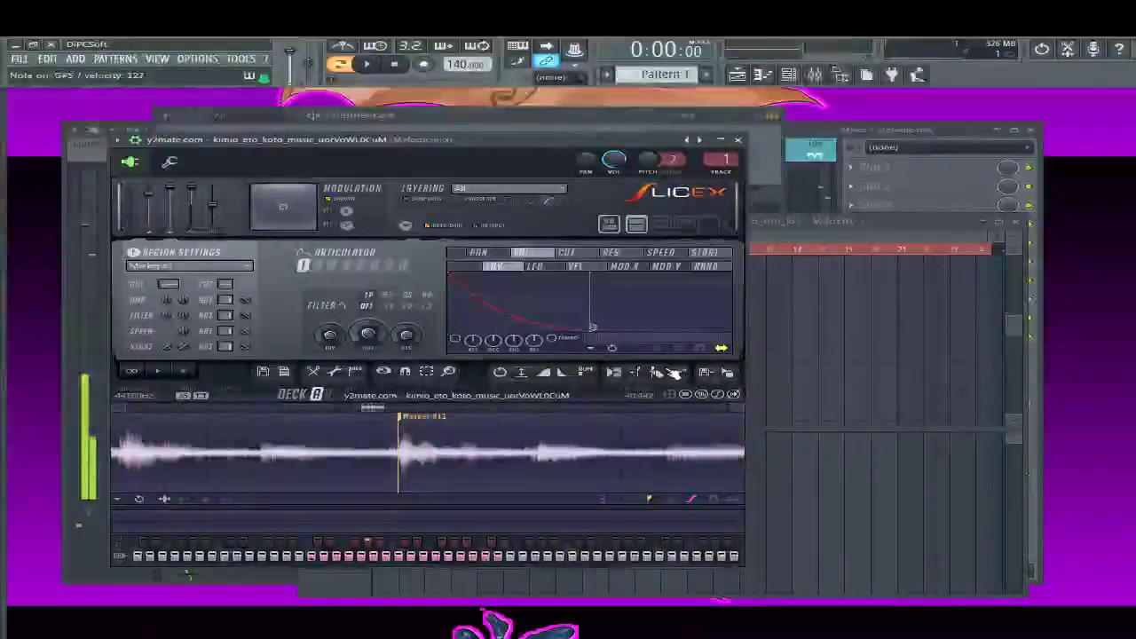
{"action": "key", "text": "y"}
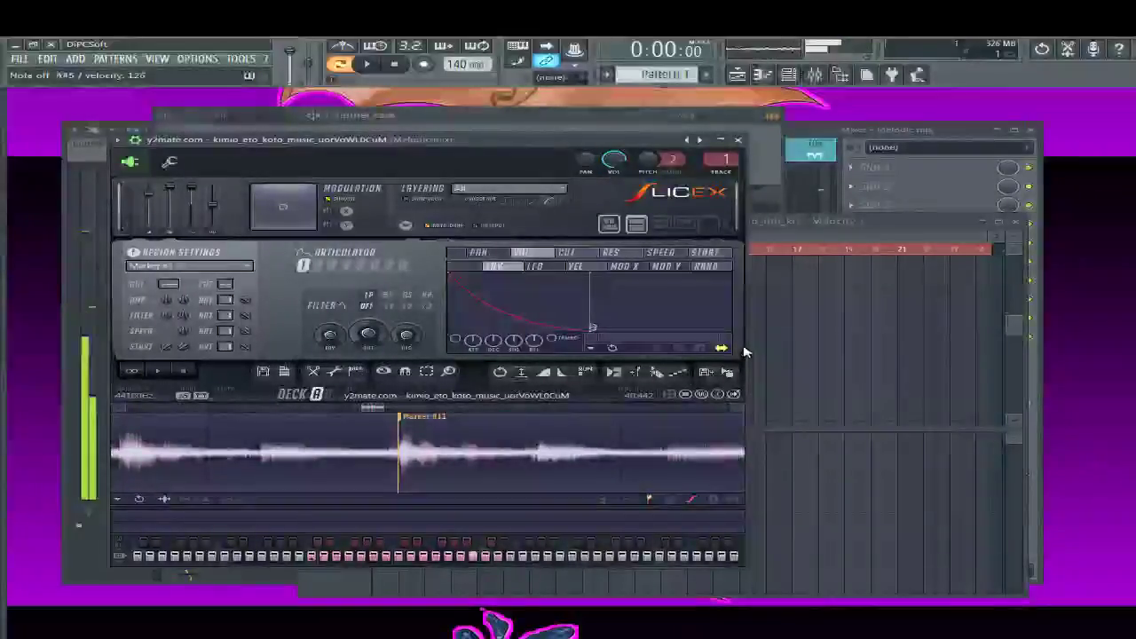
Audition higher koto slices together with those around Marker #10 to compare notes for a melody
{"action": "key", "text": "i"}
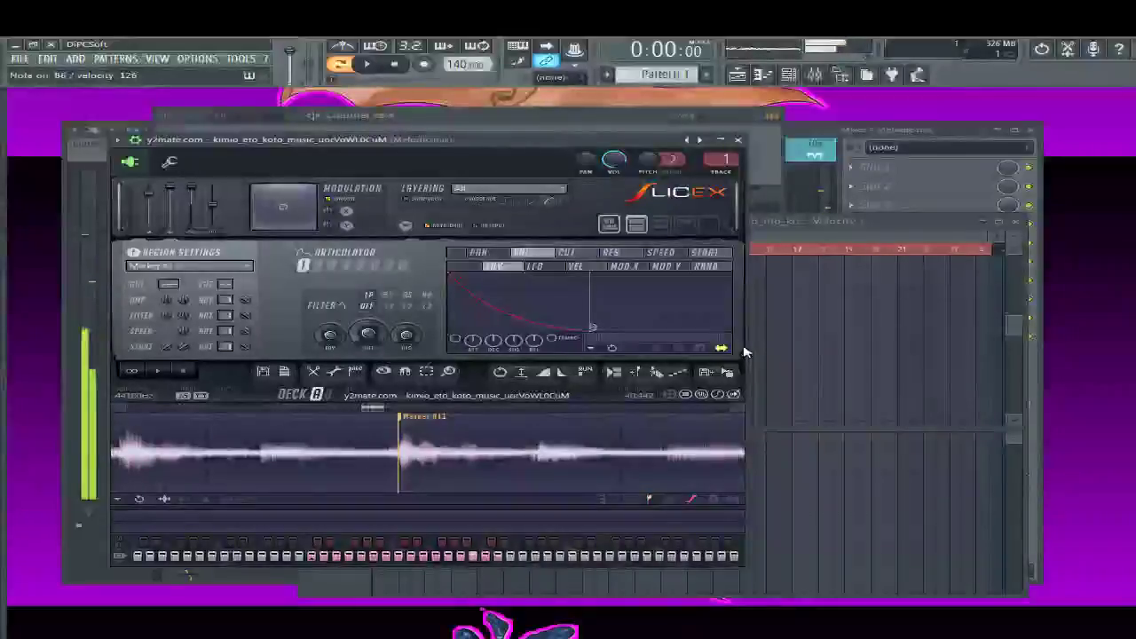
{"action": "key", "text": "i"}
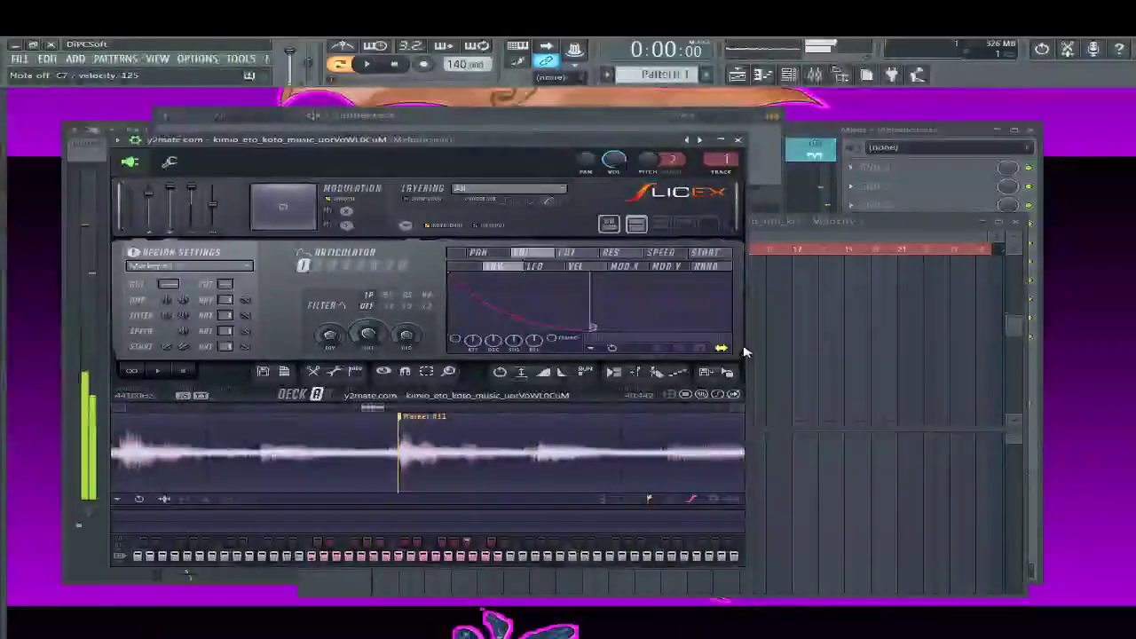
{"action": "key", "text": "7"}
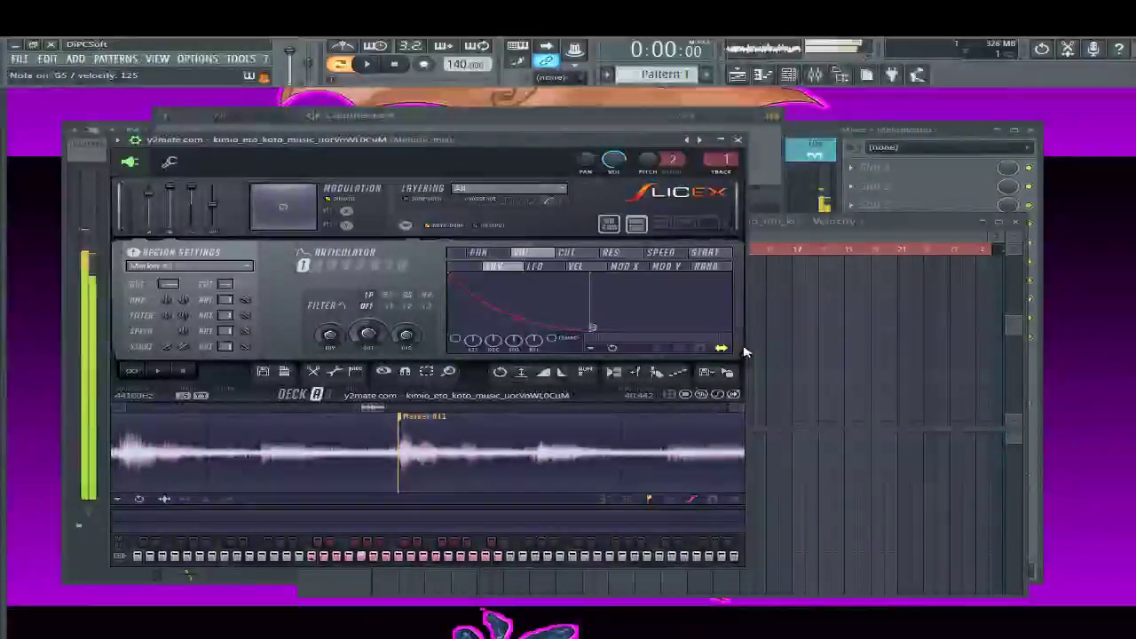
{"action": "key", "text": "n"}
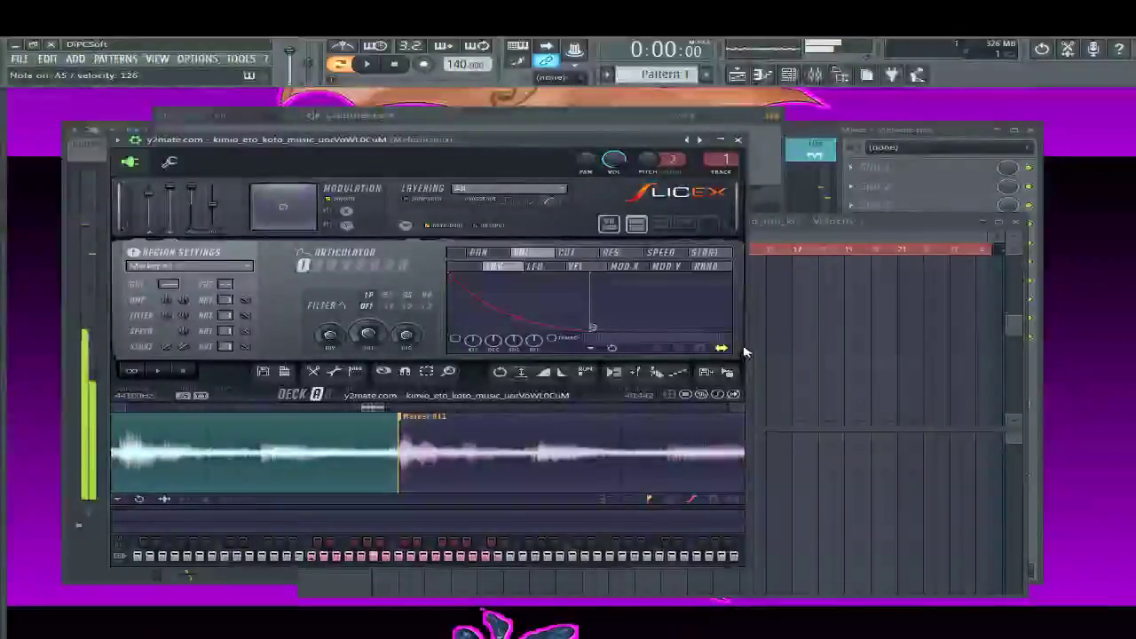
{"action": "key", "text": "i"}
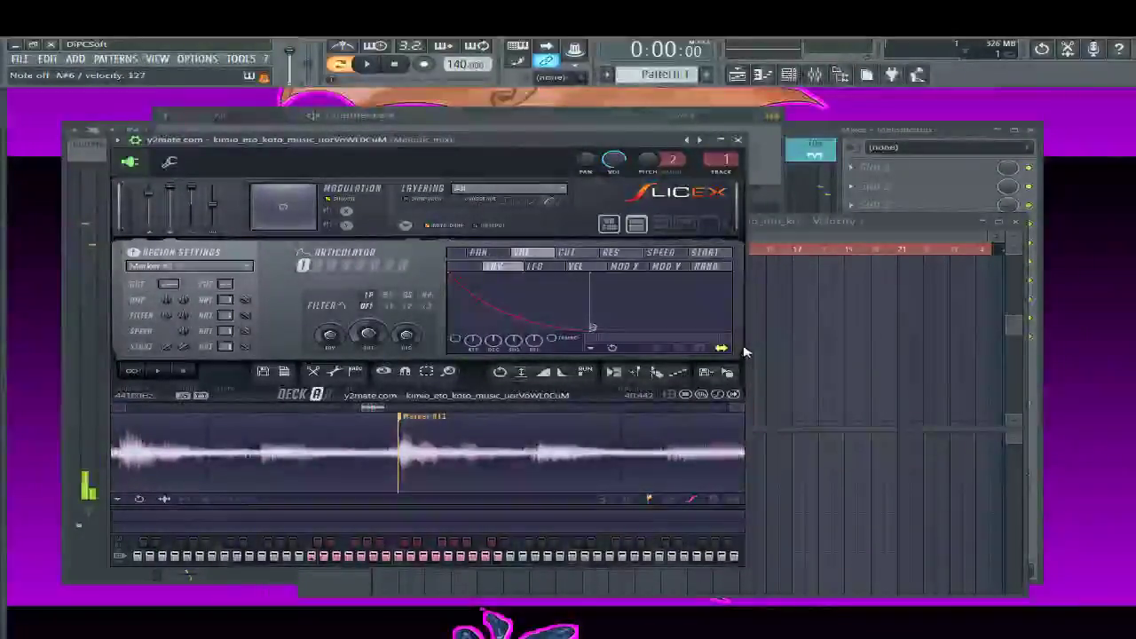
{"action": "key", "text": "7"}
{"action": "key", "text": "m"}
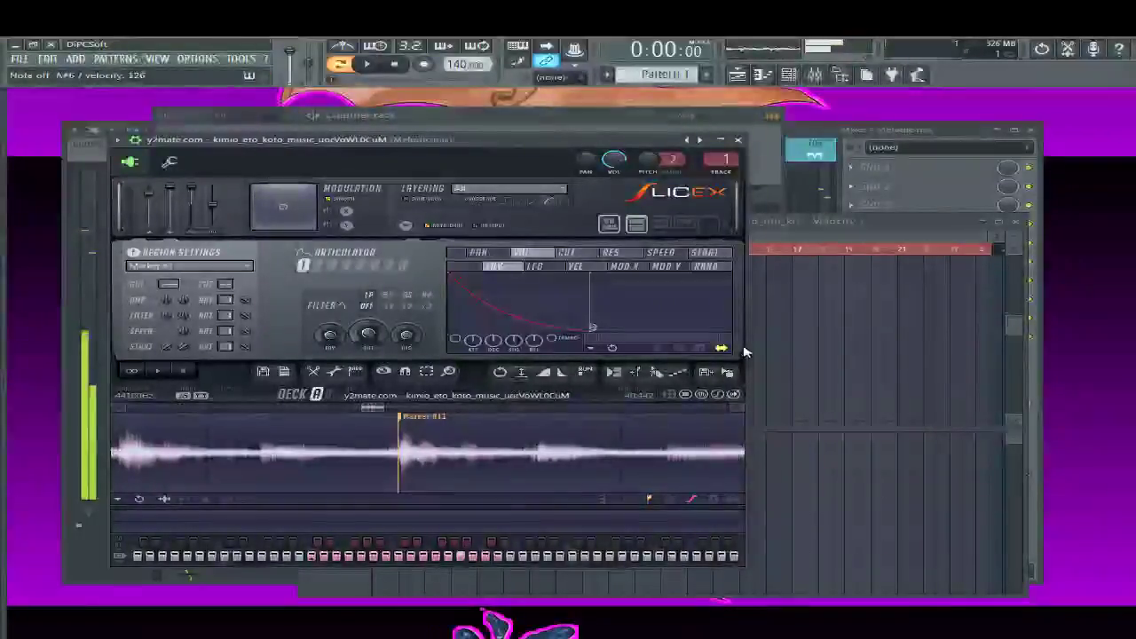
{"action": "key", "text": "r"}
{"action": "key", "text": "7"}
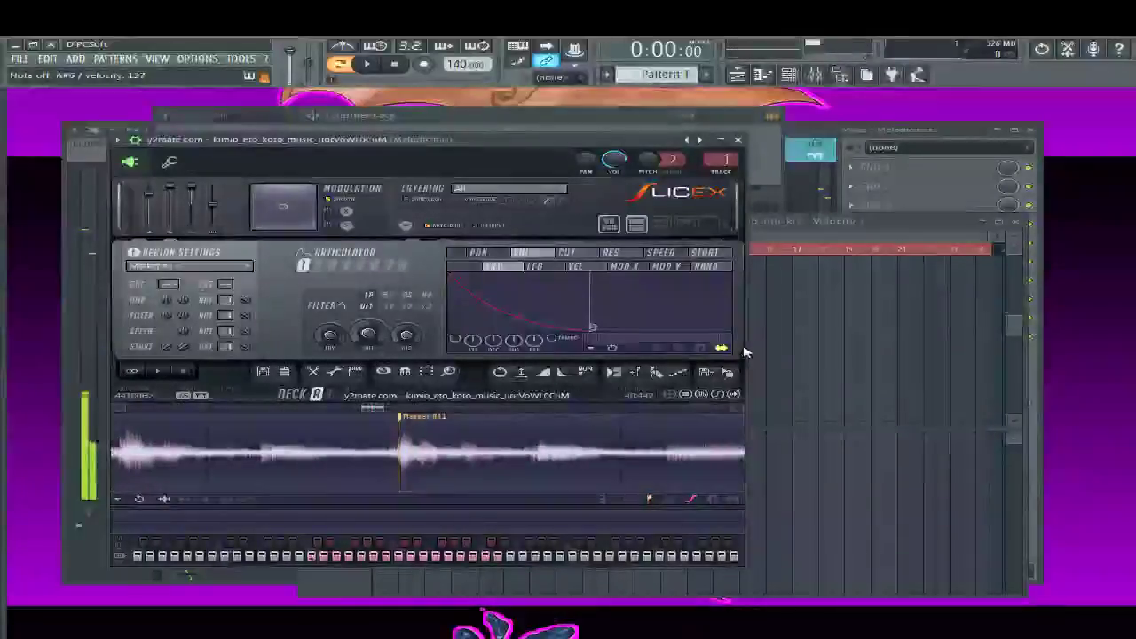
{"action": "key", "text": "7"}
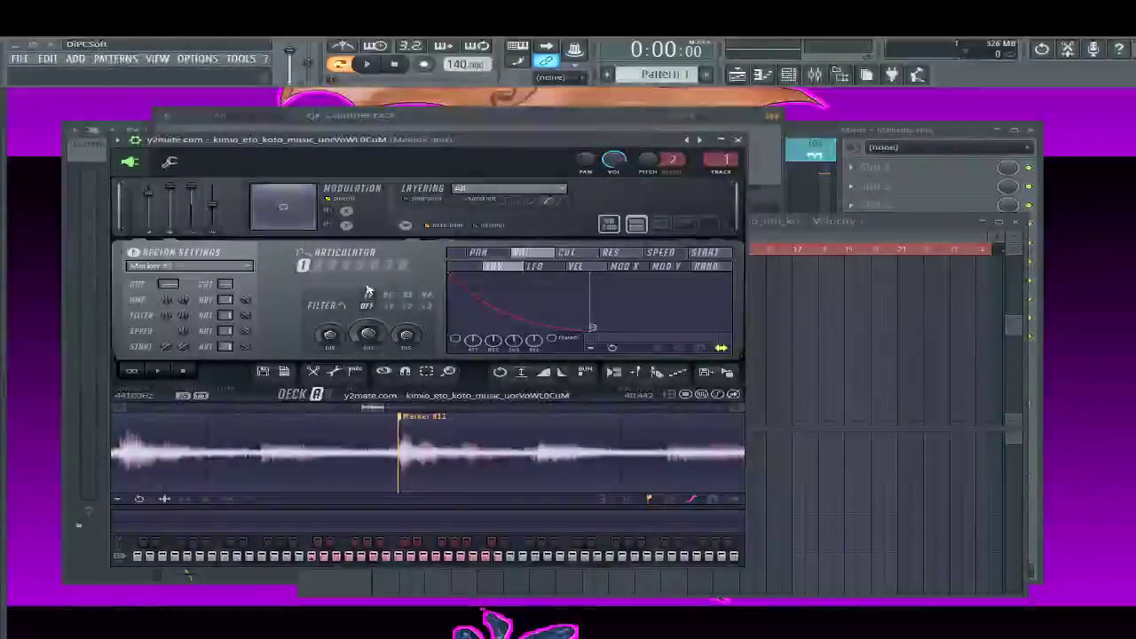
Set the project tempo to 91 BPM by tapping the beat, and turn on the metronome
{"action": "key", "text": "a"}
{"action": "key", "text": "a"}
{"action": "key", "text": "a"}
{"action": "key", "text": "a"}
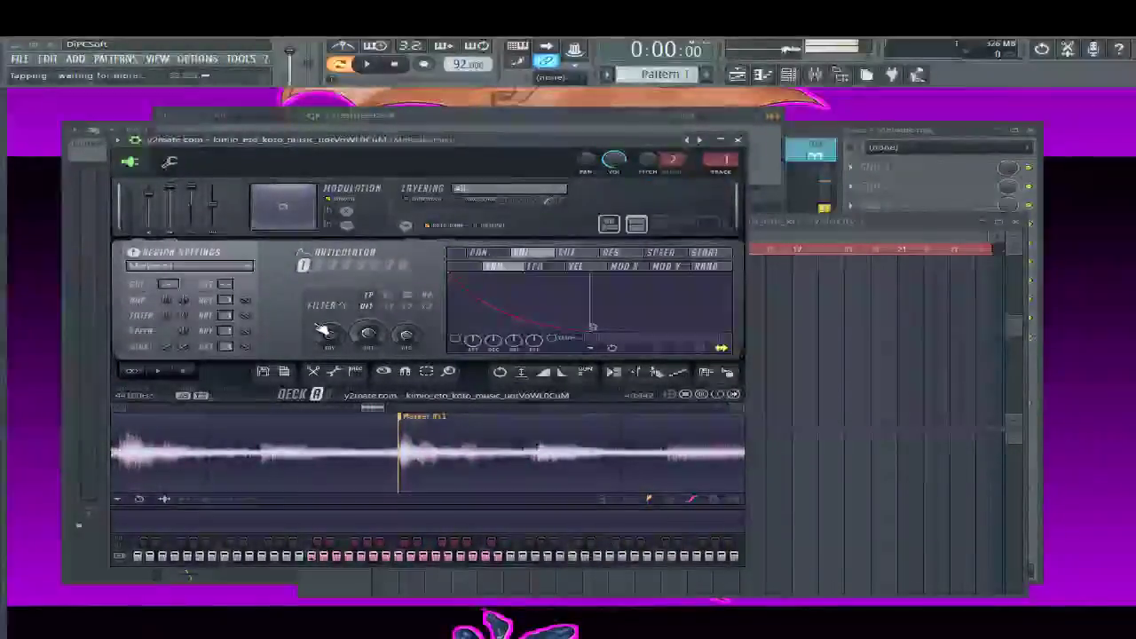
{"action": "key", "text": "a"}
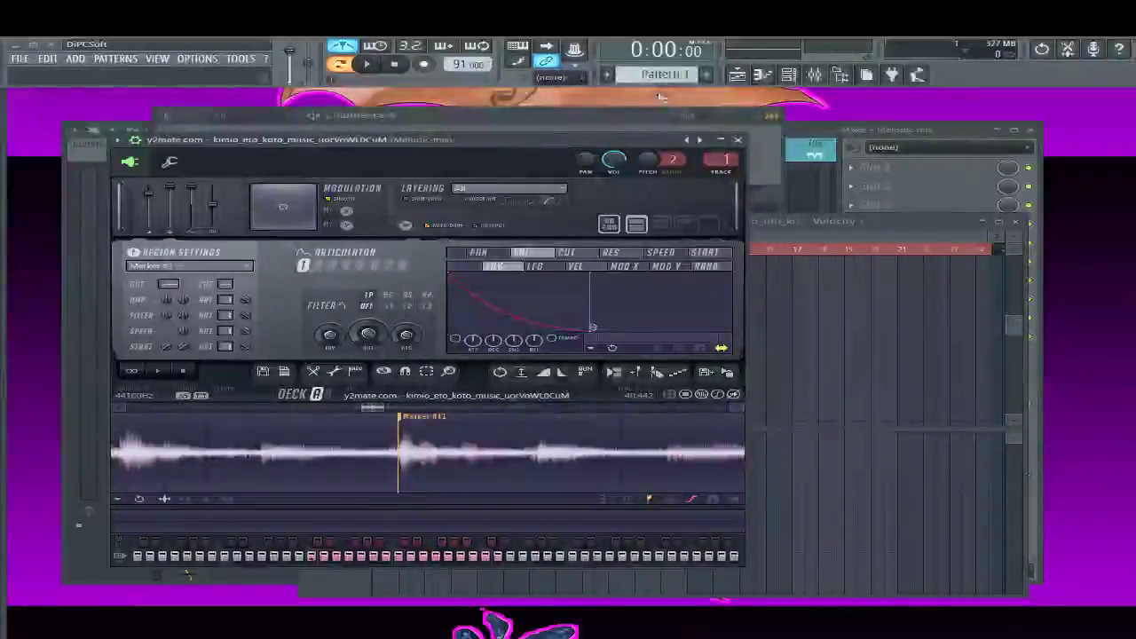
Bring the channel rack forward, reopen the koto channel's piano roll, and move that window up level with the mixer
{"action": "left_click", "coordinate": [608, 117]}
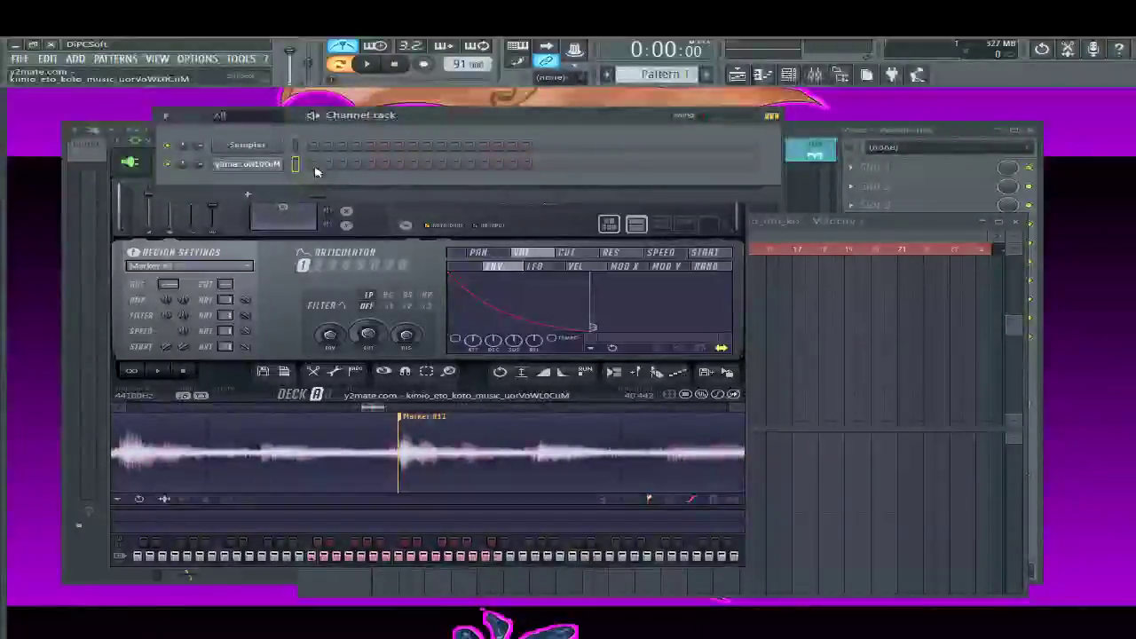
{"action": "key", "text": "F7"}
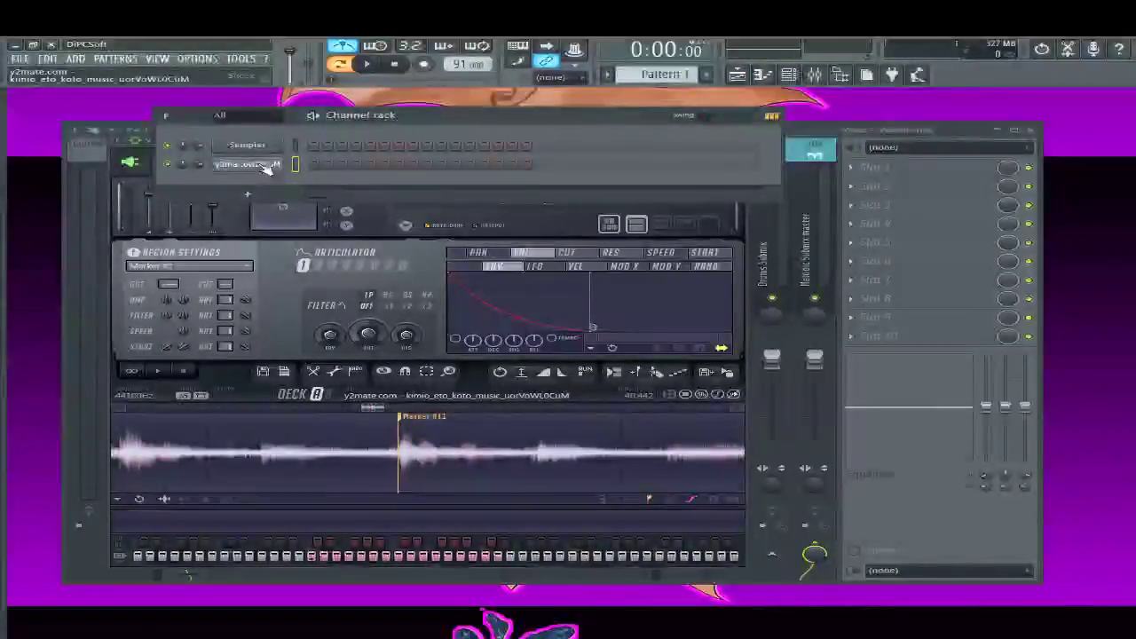
{"action": "key", "text": "F7"}
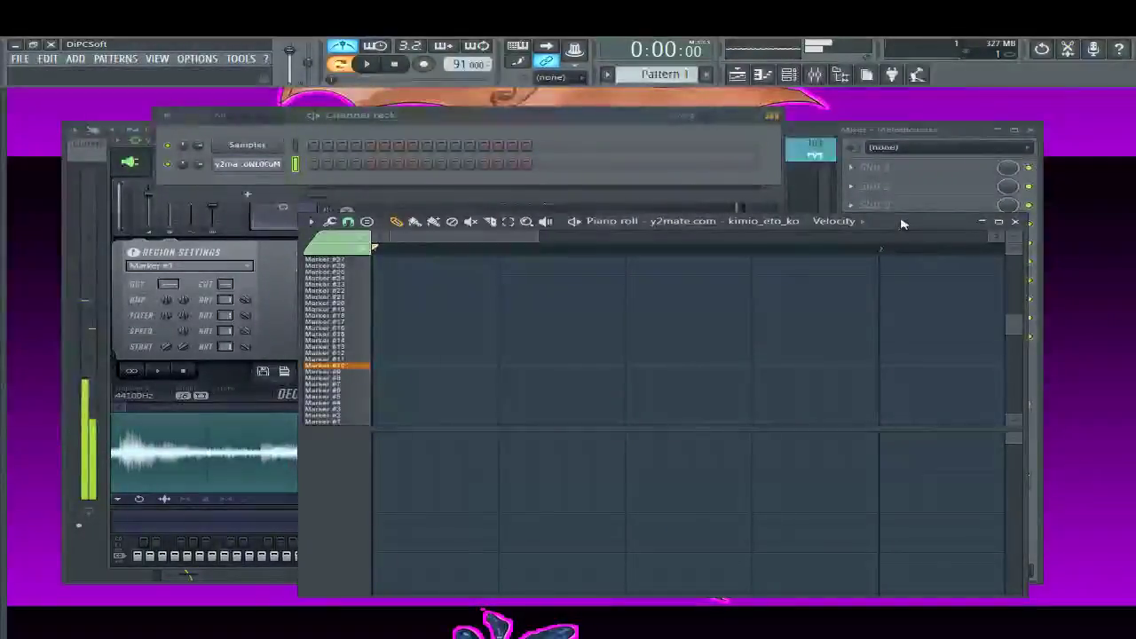
{"action": "left_click_drag", "start_coordinate": [901, 224], "coordinate": [901, 134]}
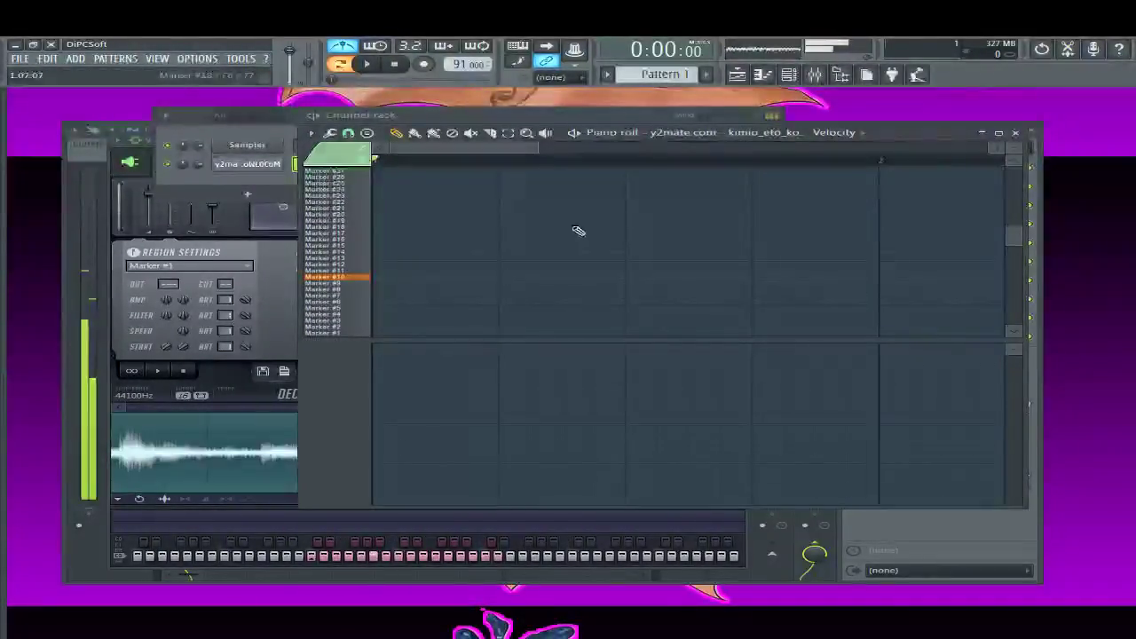
Place a note on the Marker #10 slice at the start of bar 1 and lengthen it to about 2.75 beats
{"action": "left_click", "coordinate": [384, 277]}
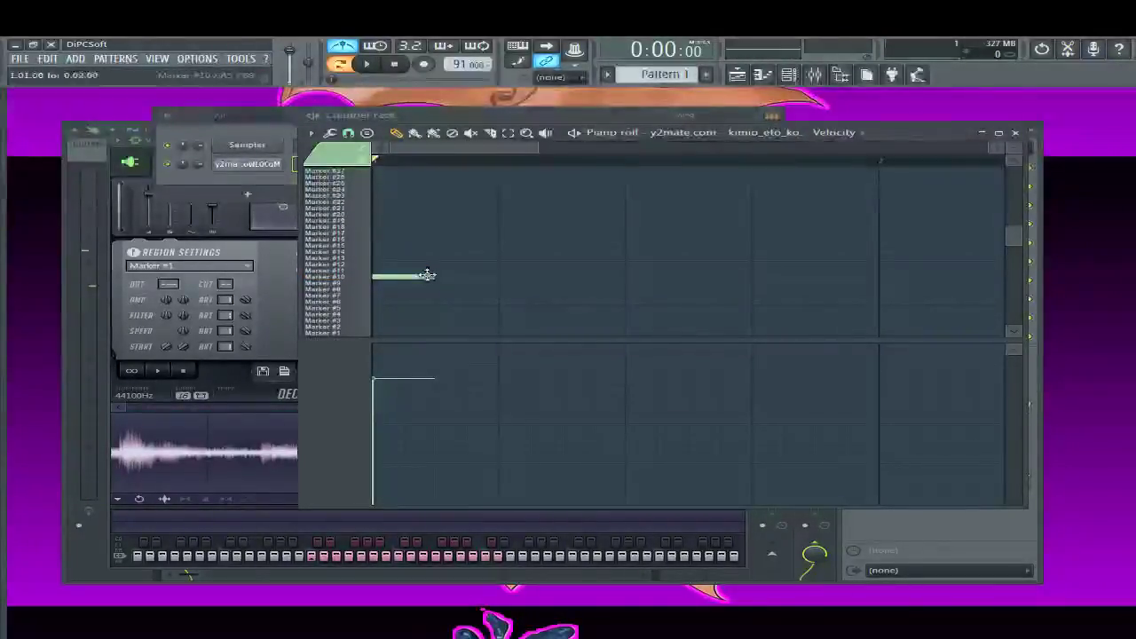
{"action": "left_click_drag", "start_coordinate": [435, 278], "coordinate": [712, 269]}
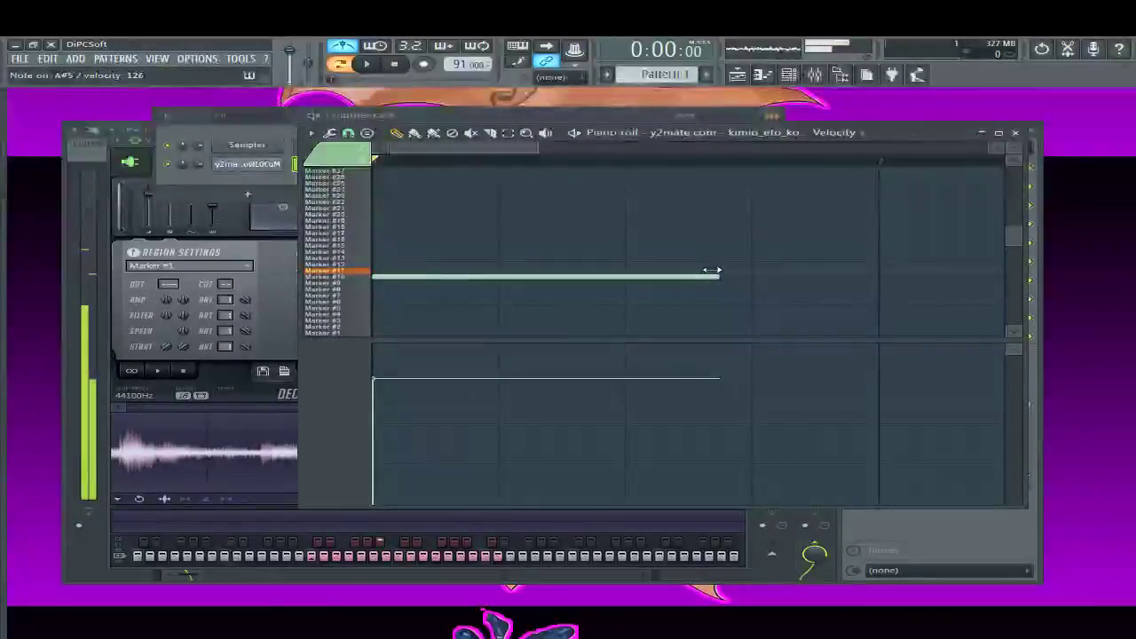
Shorten the Marker #10 note to two beats, then add two-beat notes on Marker #11 at beat 3 and Marker #25 at bar 2
{"action": "left_click_drag", "start_coordinate": [715, 272], "coordinate": [617, 279]}
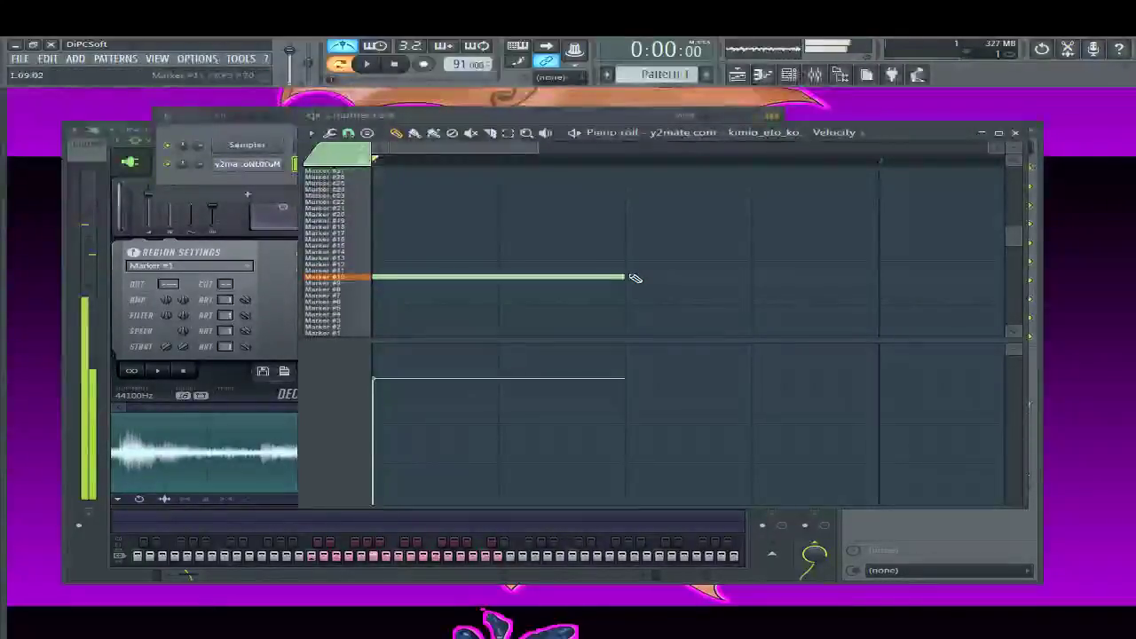
{"action": "left_click", "coordinate": [629, 270]}
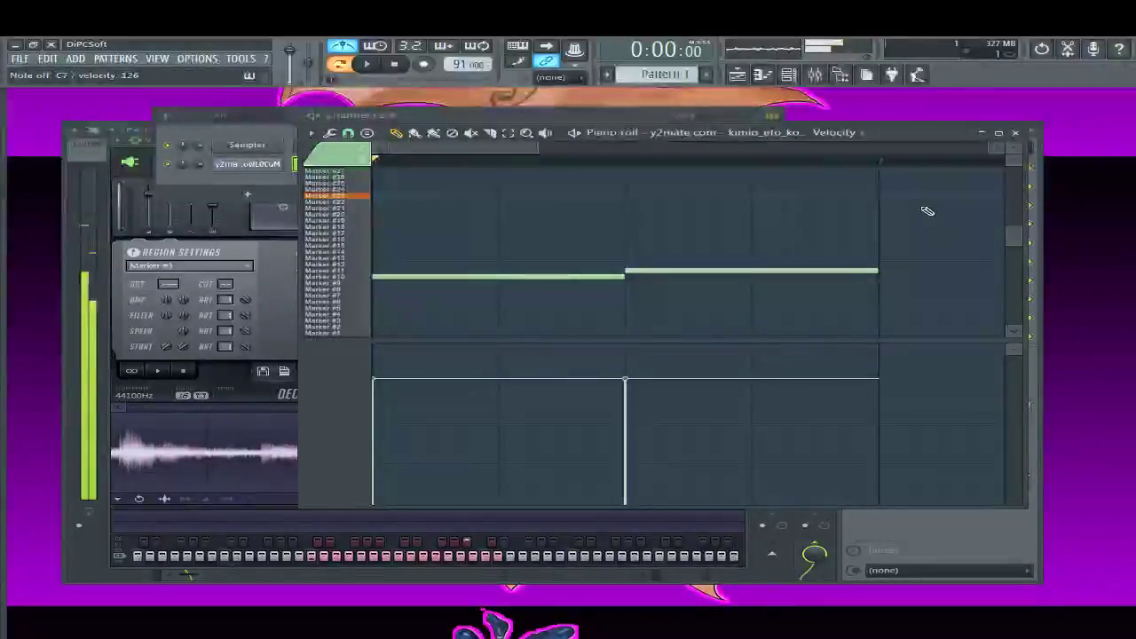
{"action": "left_click", "coordinate": [875, 186]}
Place two consecutive one-beat notes on Marker #23 to fill the second half of bar 2
{"action": "mouse_move", "coordinate": [490, 142]}
{"action": "left_mouse_down"}
{"action": "mouse_move", "coordinate": [635, 160]}
{"action": "mouse_move", "coordinate": [545, 168]}
{"action": "left_mouse_up"}
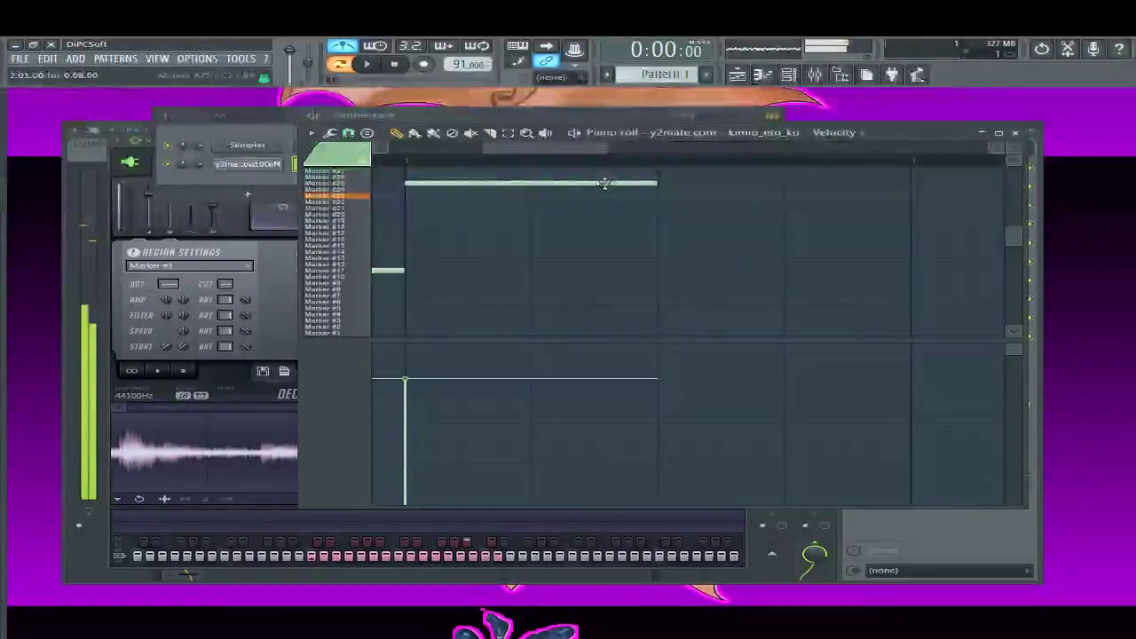
{"action": "left_click", "coordinate": [659, 195]}
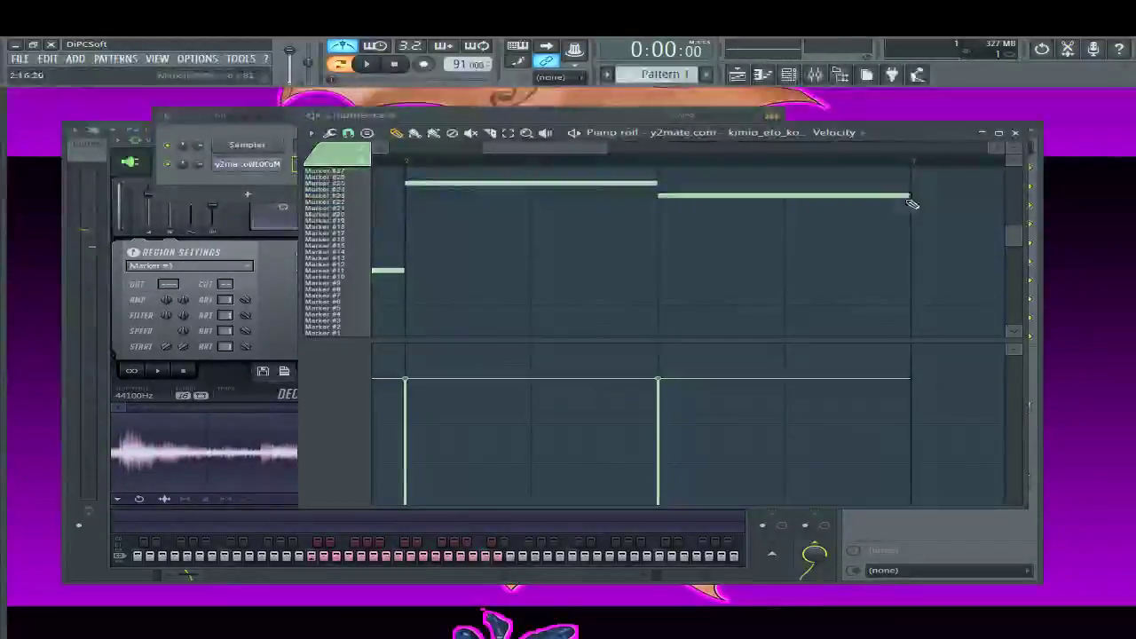
{"action": "left_click_drag", "start_coordinate": [908, 194], "coordinate": [793, 193]}
{"action": "left_click", "coordinate": [789, 195]}
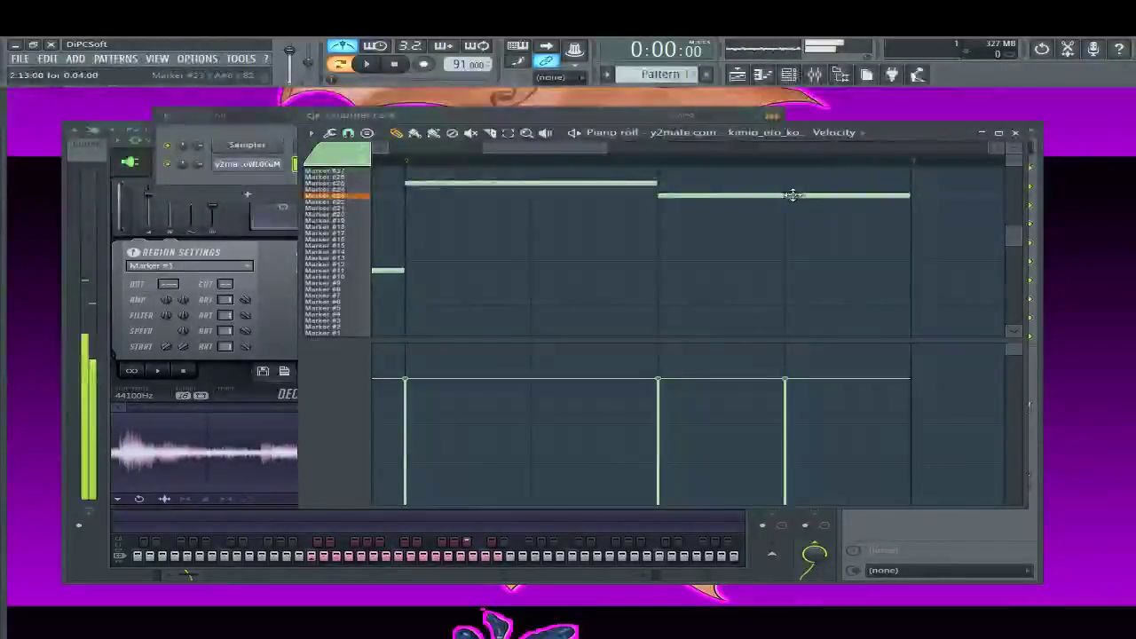
Play the koto pattern and lower the project tempo to 89 BPM while listening
{"action": "key", "text": "space"}
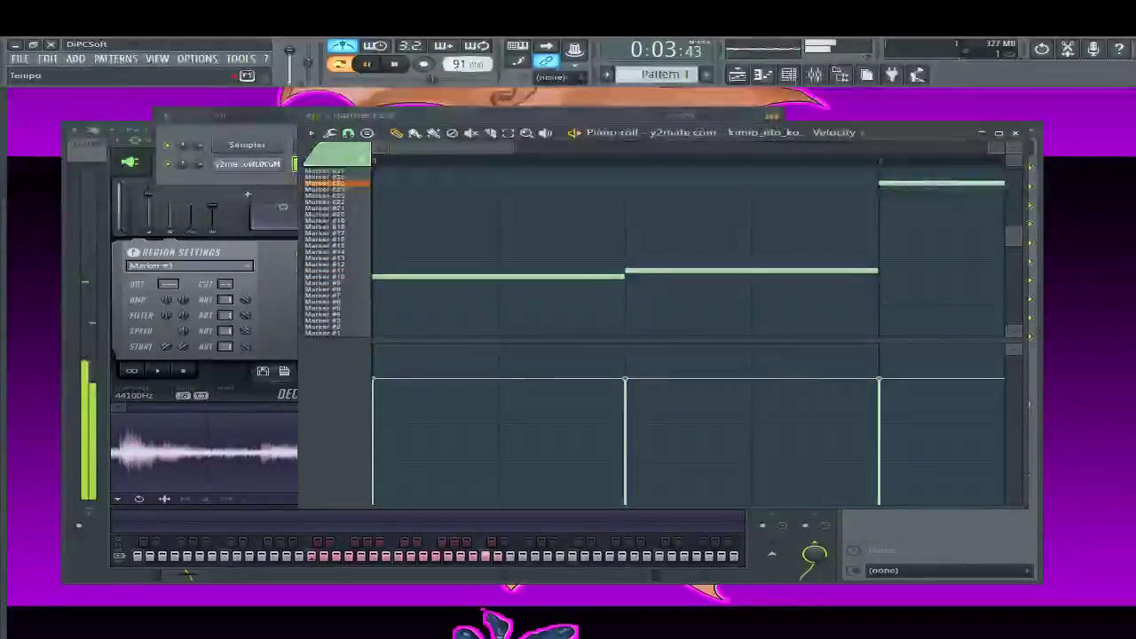
{"action": "left_click_drag", "start_coordinate": [468, 64], "coordinate": [468, 67]}
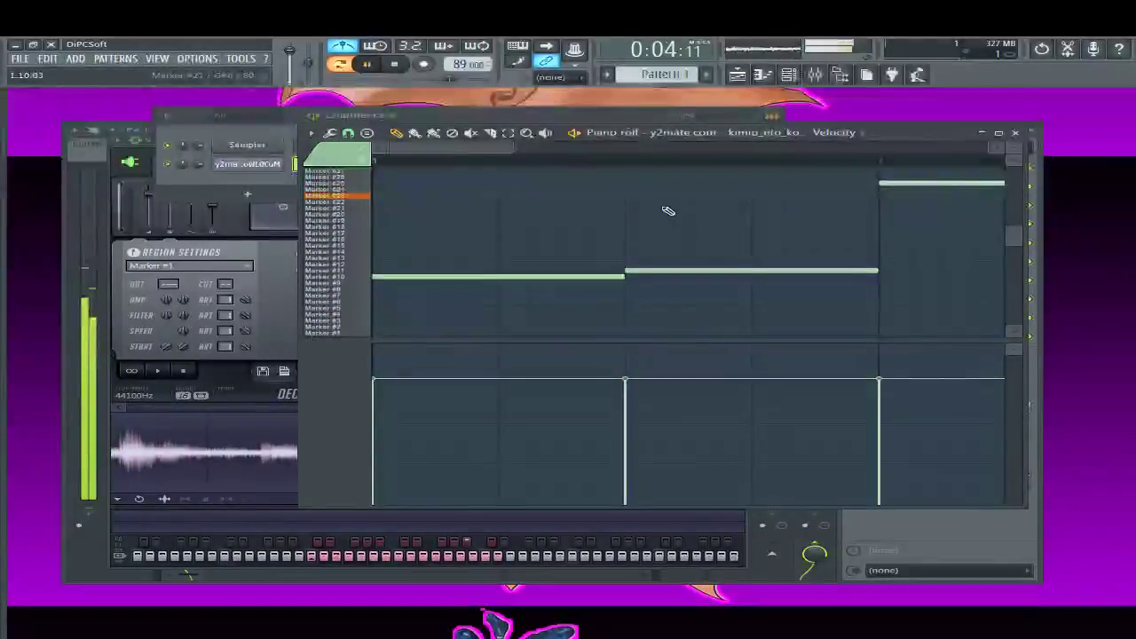
{"action": "key", "text": "space"}
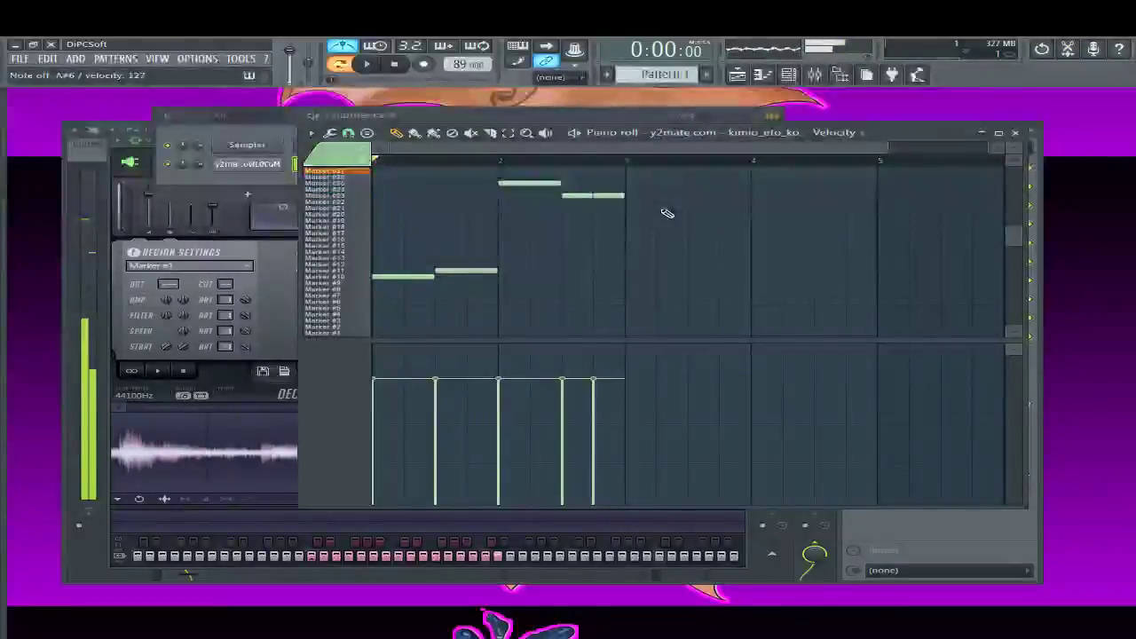
Move the last one-beat note of bar 2 up to Marker #27 and play back the melody
{"action": "scroll", "coordinate": [666, 211], "scroll_direction": "up", "scroll_amount": 2}
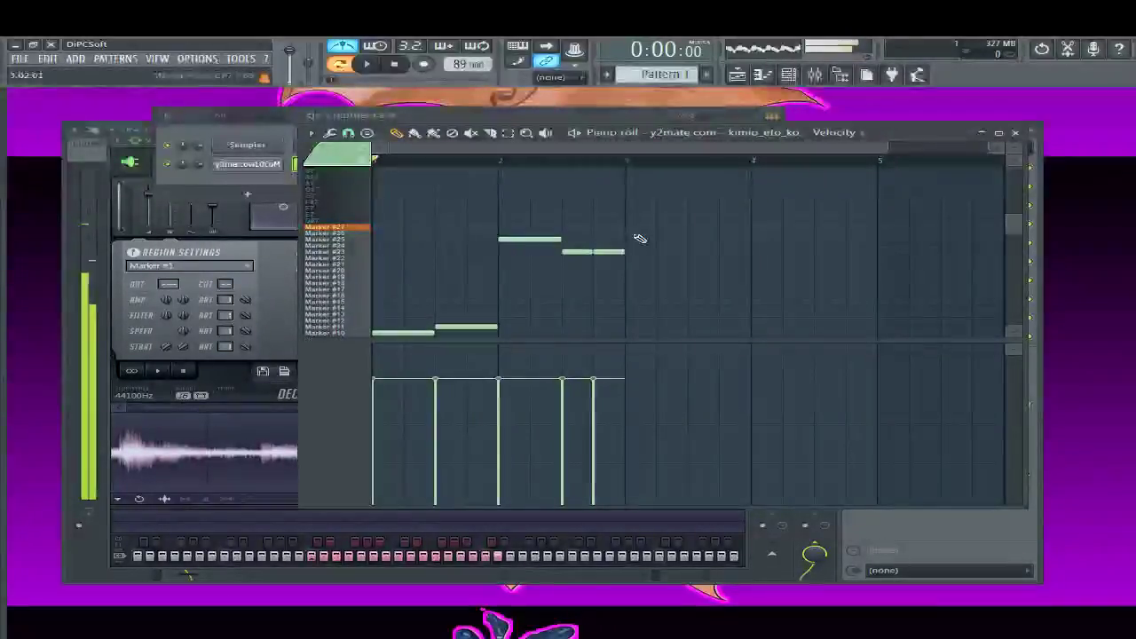
{"action": "left_click_drag", "start_coordinate": [617, 250], "coordinate": [626, 226]}
{"action": "key", "text": "space"}
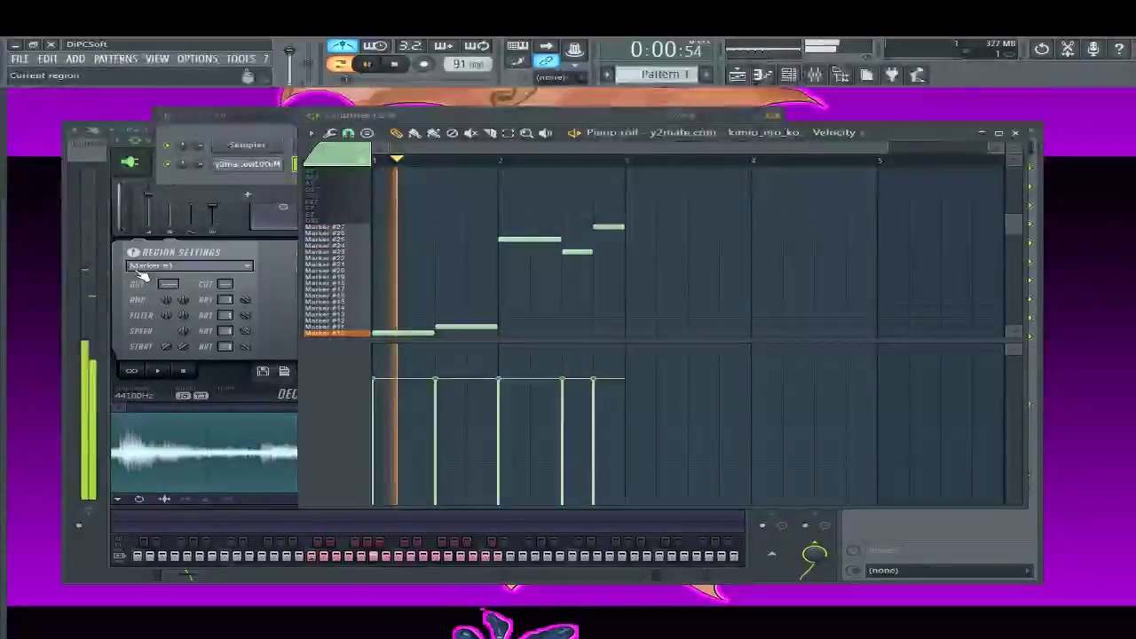
Set the koto Slicex channel's pitch range to 3 semitones and adjust its channel pitch with playback stopped
{"action": "left_click", "coordinate": [284, 297]}
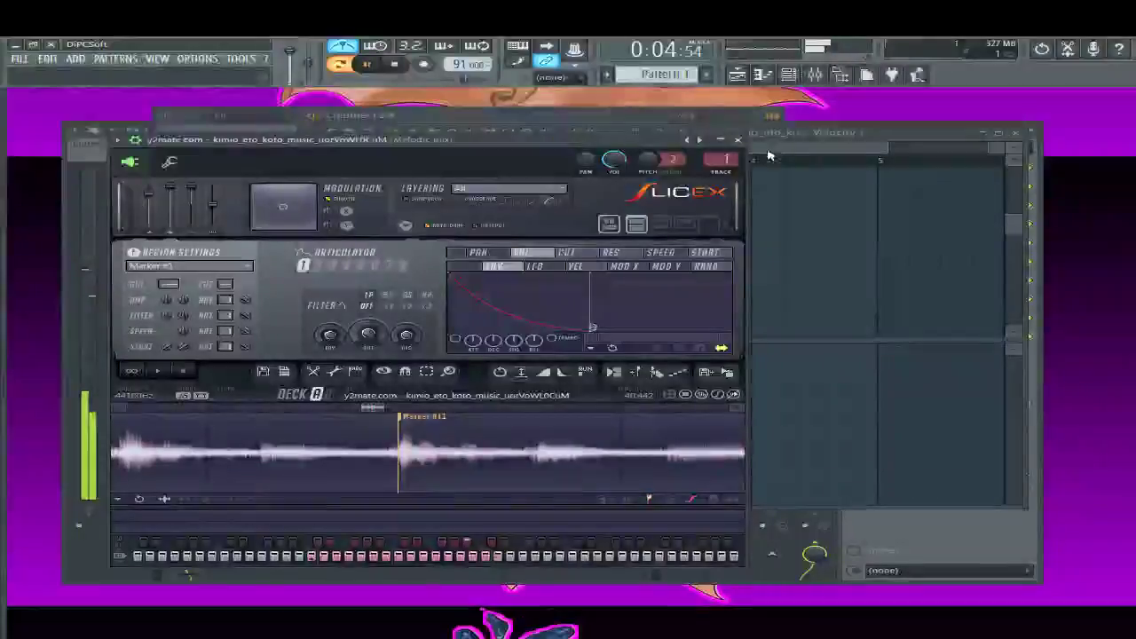
{"action": "key", "text": "space"}
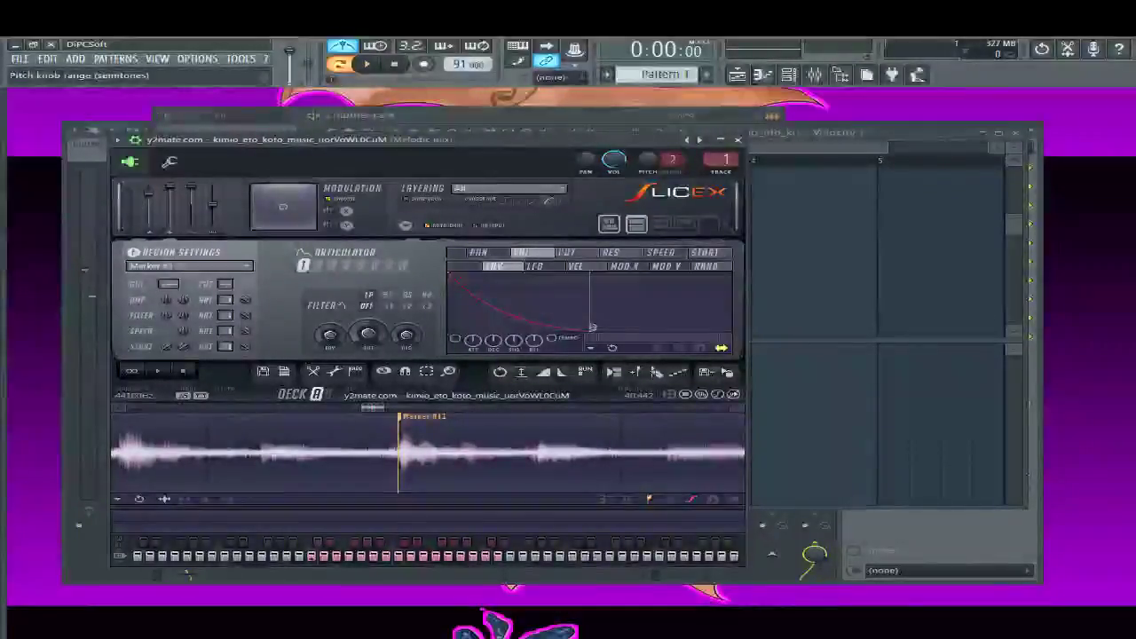
{"action": "left_click_drag", "start_coordinate": [685, 164], "coordinate": [685, 151]}
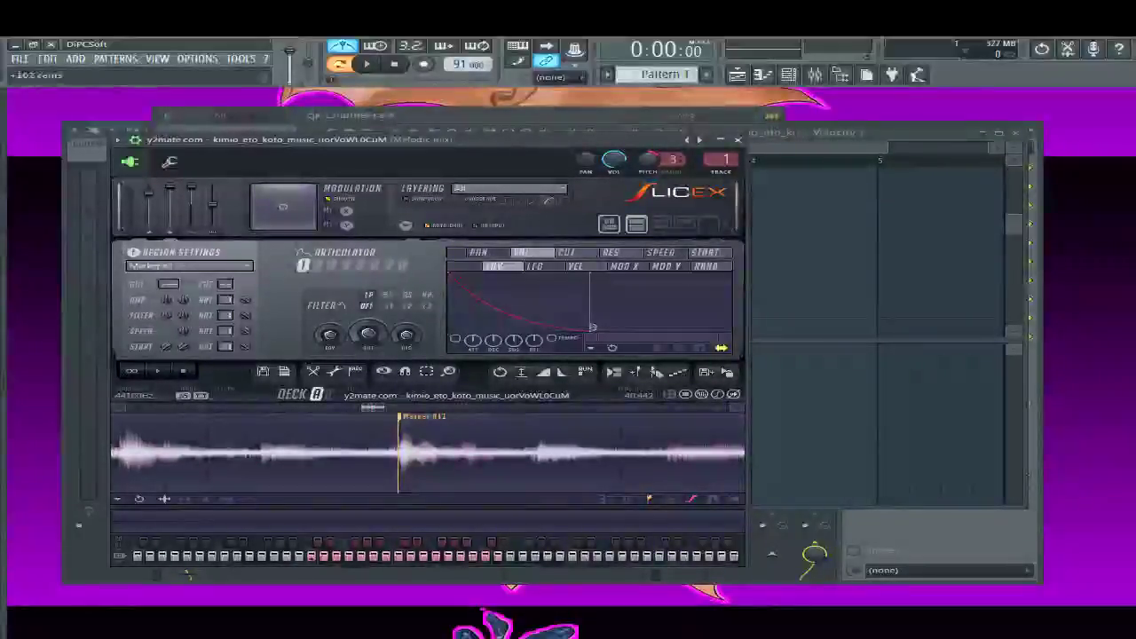
{"action": "left_click_drag", "start_coordinate": [649, 159], "coordinate": [593, 127]}
Play the repitched koto pattern and raise the project tempo in stages to 96 BPM
{"action": "key", "text": "space"}
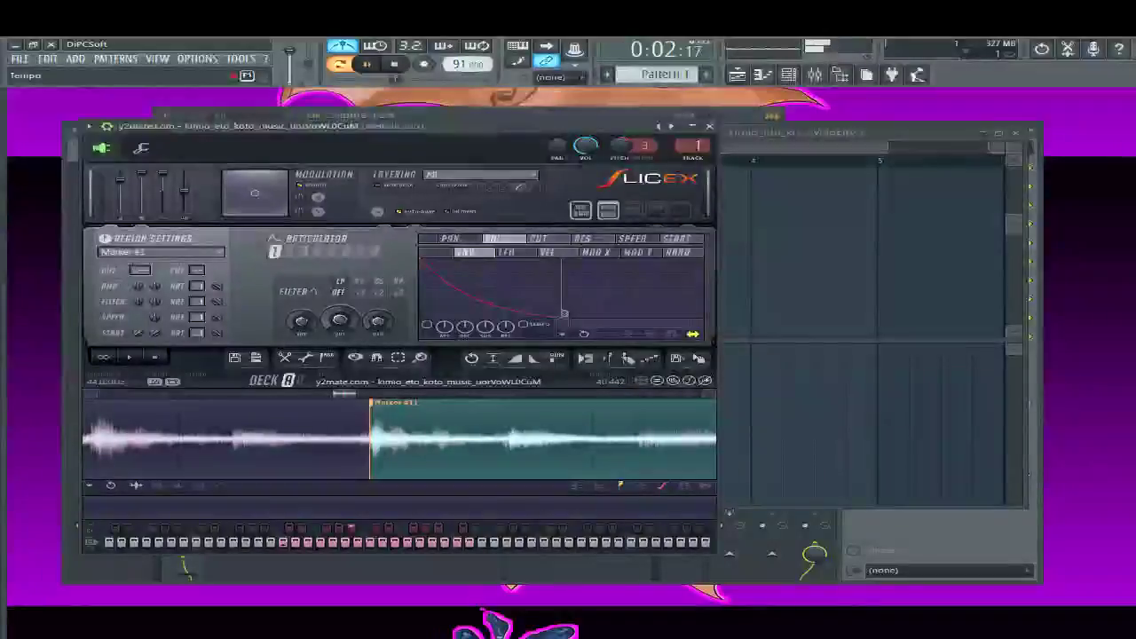
{"action": "left_click_drag", "start_coordinate": [467, 64], "coordinate": [468, 59]}
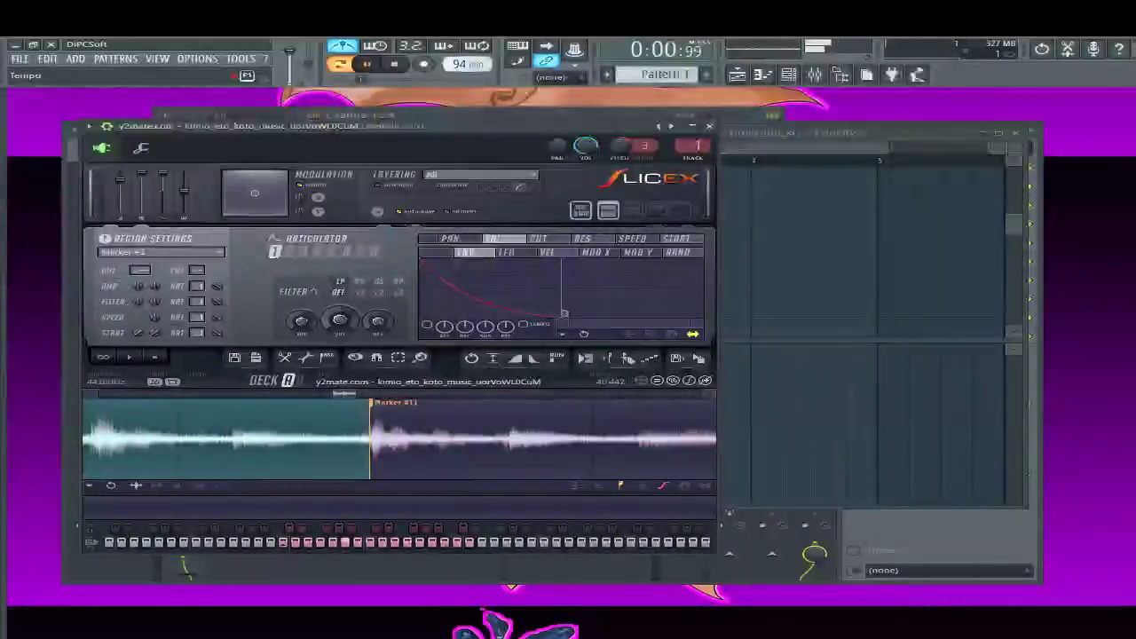
{"action": "left_click_drag", "start_coordinate": [467, 64], "coordinate": [467, 62]}
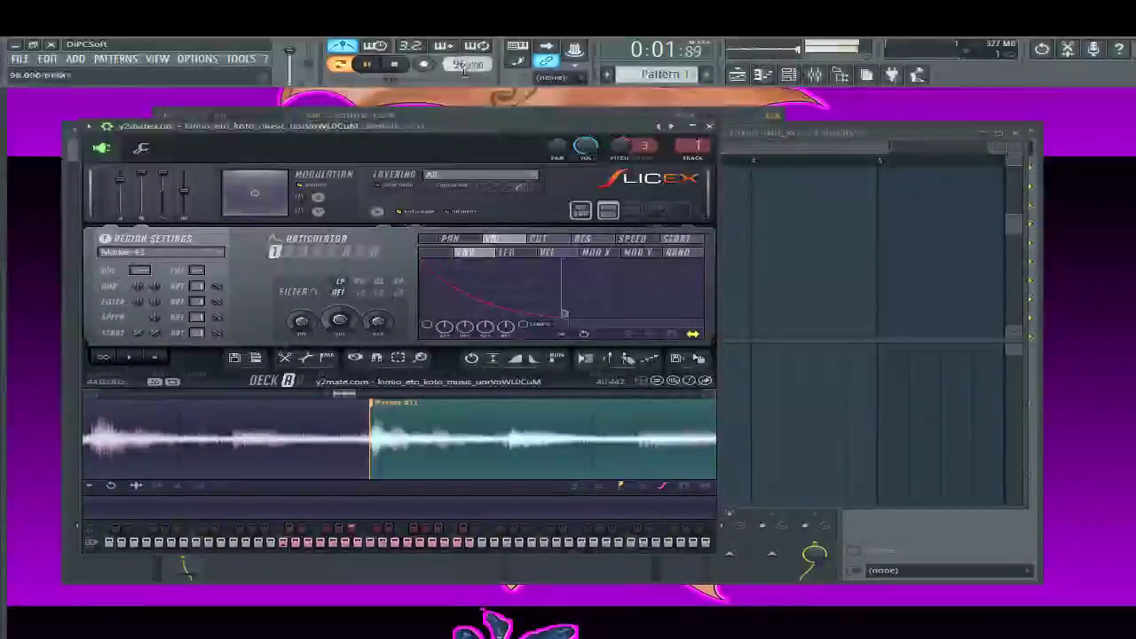
Check the playing slices in the Slicex waveform, then close the Slicex and piano roll windows and show the mixer
{"action": "left_click", "coordinate": [390, 427]}
{"action": "scroll", "coordinate": [394, 427], "scroll_direction": "down", "scroll_amount": 3}
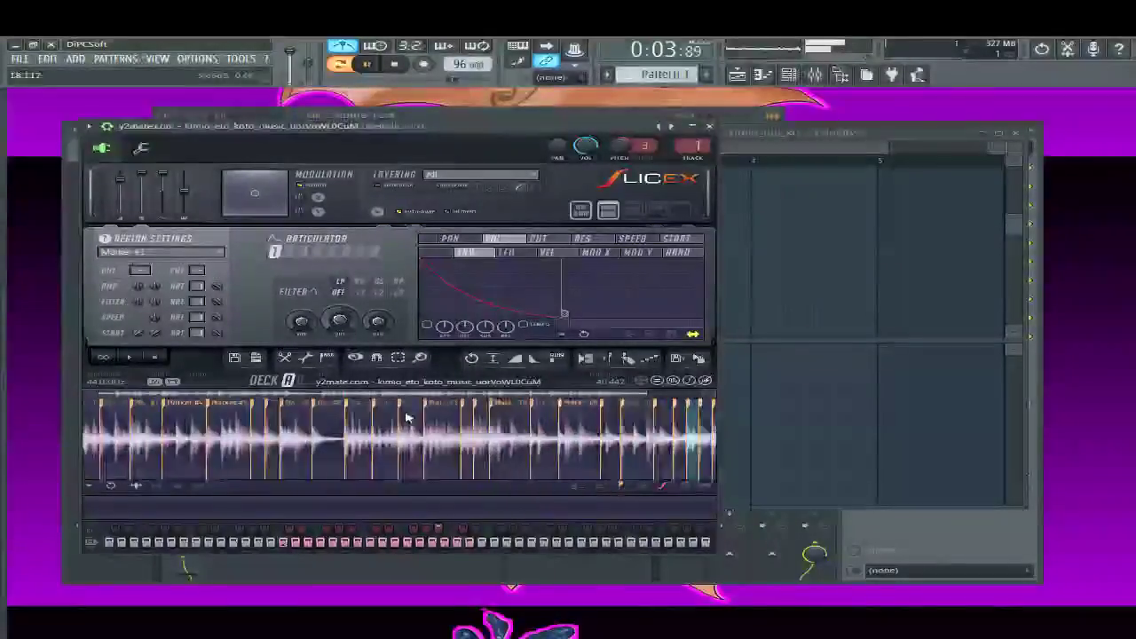
{"action": "scroll", "coordinate": [395, 435], "scroll_direction": "up", "scroll_amount": 3}
{"action": "key", "text": "space"}
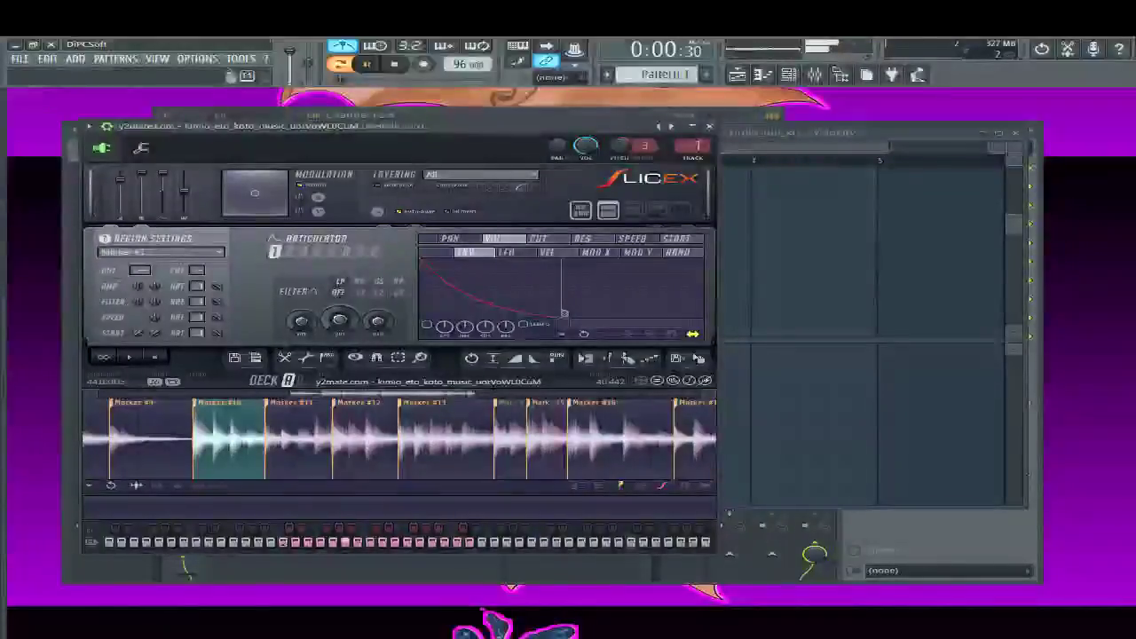
{"action": "key", "text": "Escape"}
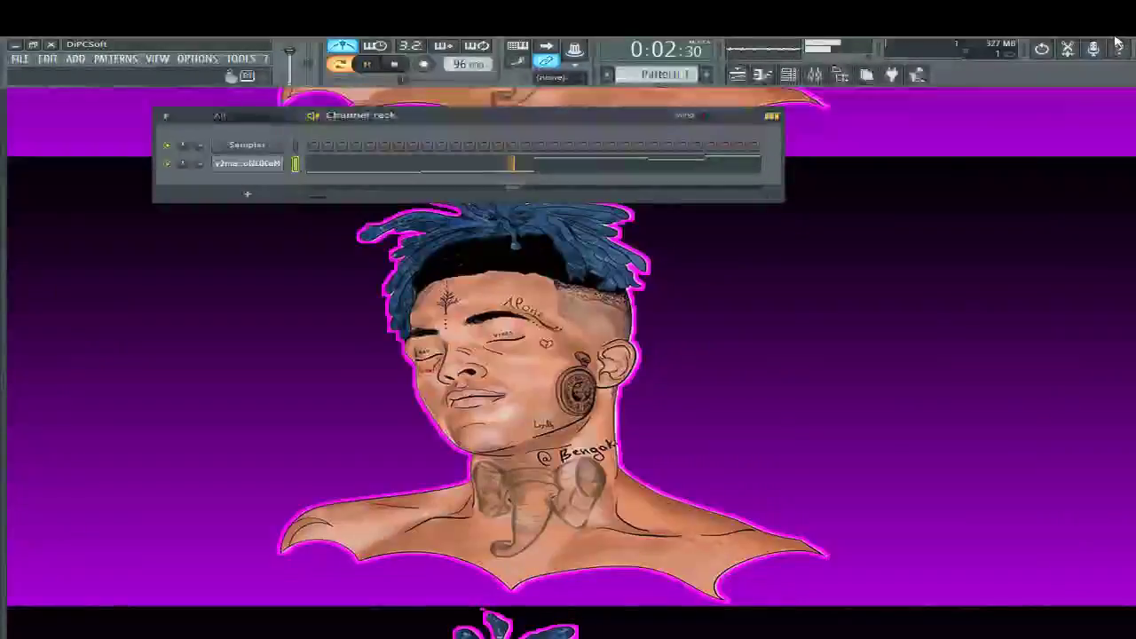
{"action": "key", "text": "F9"}
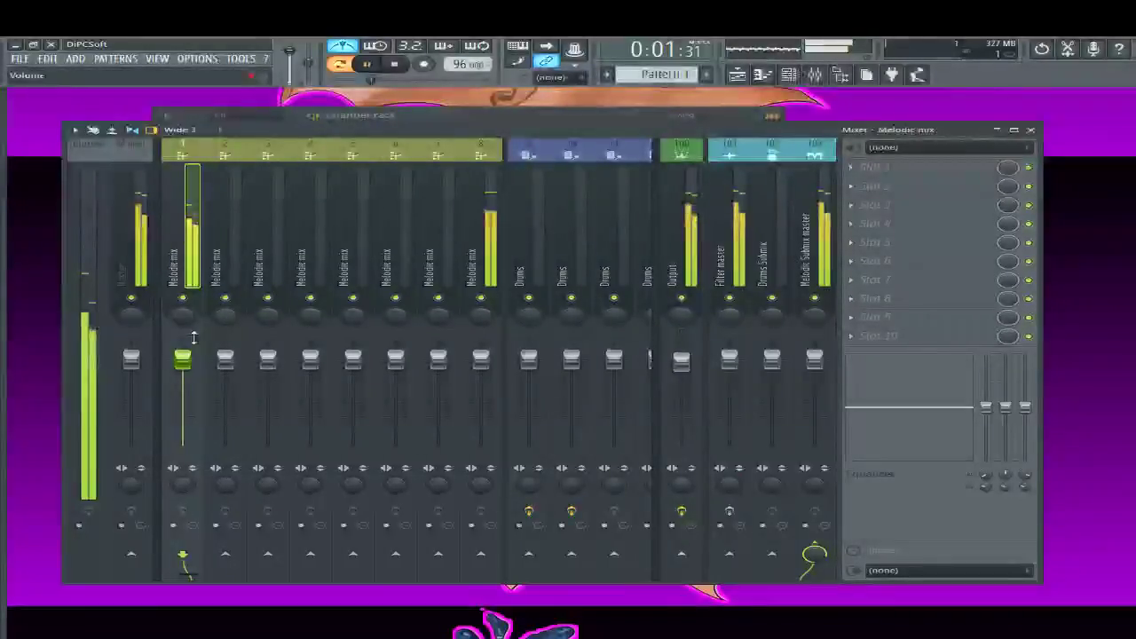
Add Fruity parametric EQ 2 to the first Melodic mix track and roll off the low frequencies, keeping the highest band flat
{"action": "scroll", "coordinate": [182, 312], "scroll_direction": "up", "scroll_amount": 5}
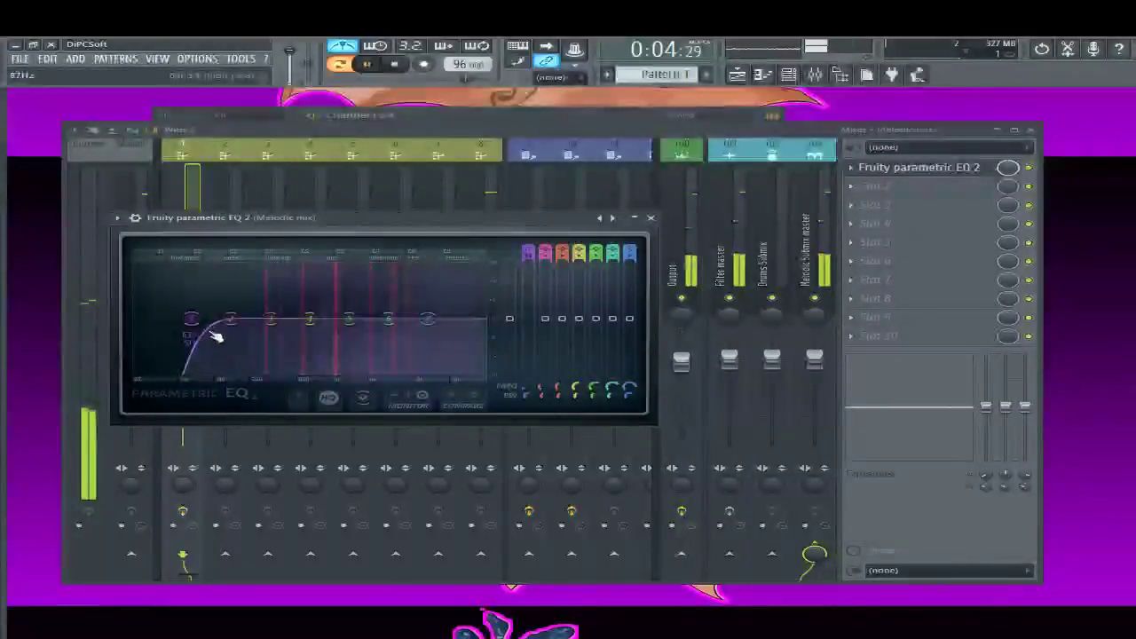
{"action": "left_click_drag", "start_coordinate": [233, 318], "coordinate": [236, 318]}
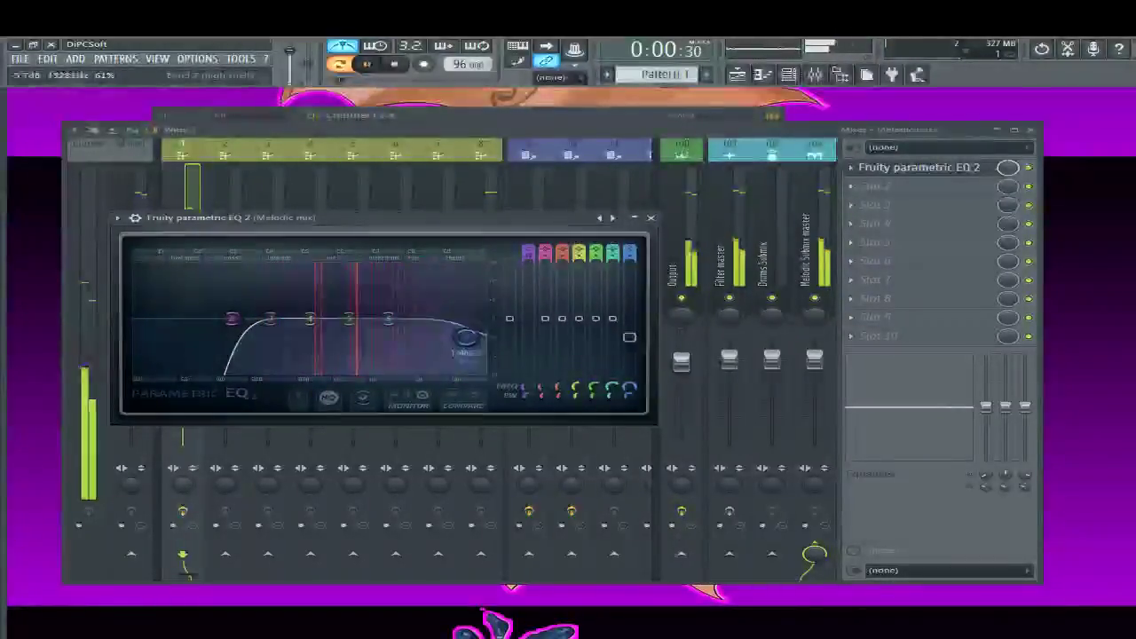
{"action": "left_click_drag", "start_coordinate": [470, 333], "coordinate": [459, 321]}
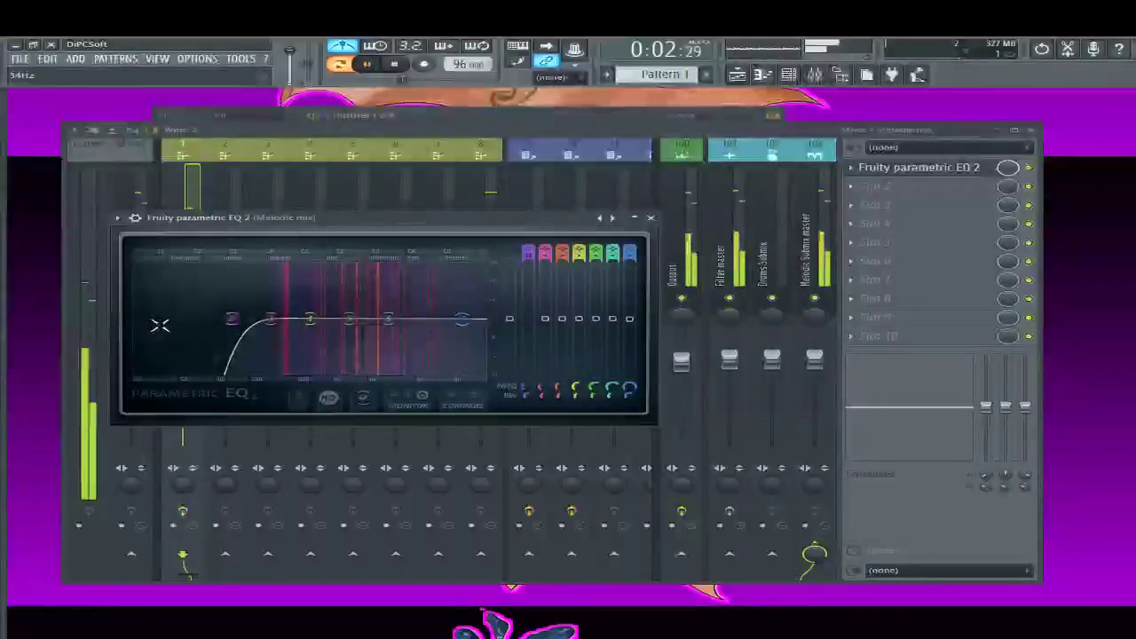
{"action": "mouse_move", "coordinate": [236, 317]}
{"action": "left_mouse_down"}
{"action": "mouse_move", "coordinate": [224, 317]}
{"action": "mouse_move", "coordinate": [245, 319]}
{"action": "mouse_move", "coordinate": [234, 318]}
{"action": "left_mouse_up"}
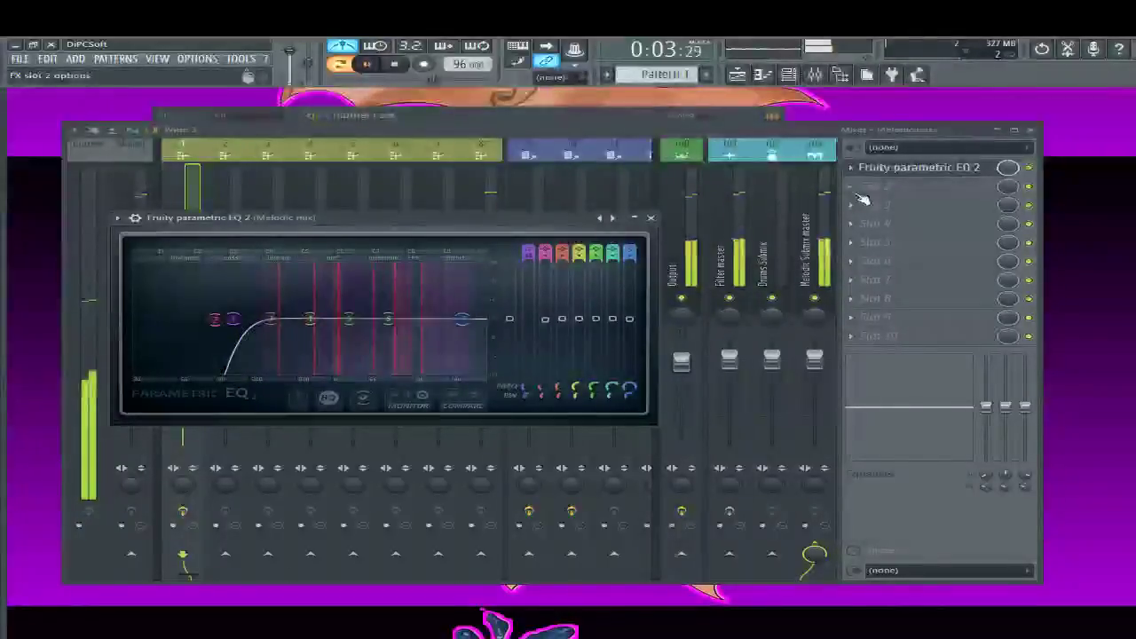
{"action": "key", "text": "Escape"}
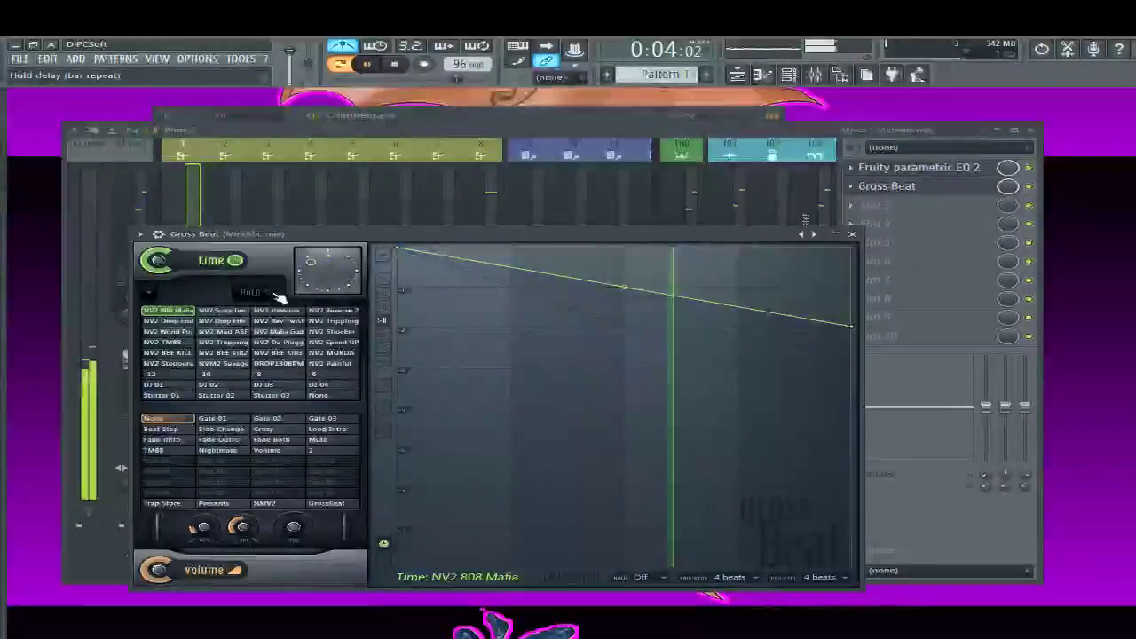
Add Gross Beat with the NV2 Reverse 2 time preset, reduce its mix level, and move it to slot 5
{"action": "left_click", "coordinate": [351, 310]}
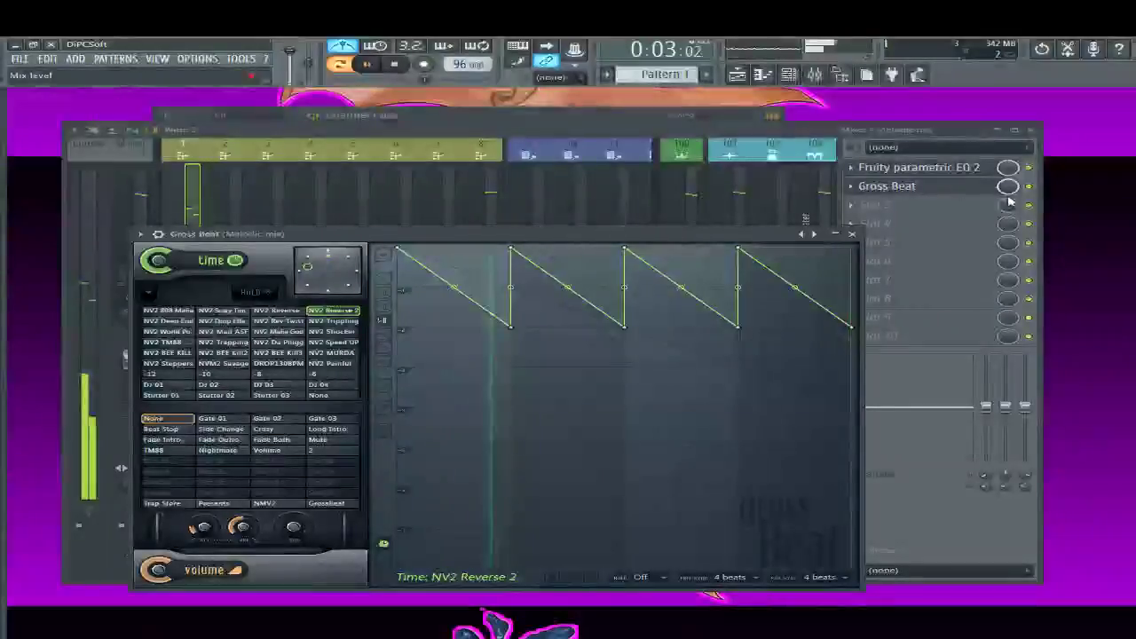
{"action": "left_click_drag", "start_coordinate": [1014, 188], "coordinate": [1014, 226]}
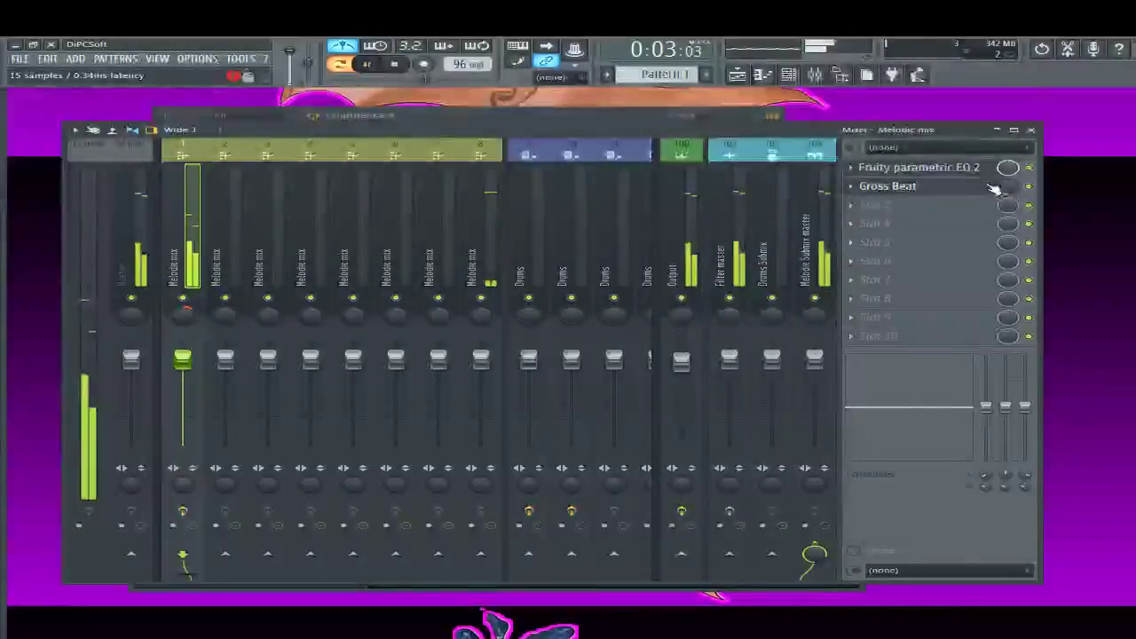
{"action": "left_click_drag", "start_coordinate": [994, 189], "coordinate": [969, 250]}
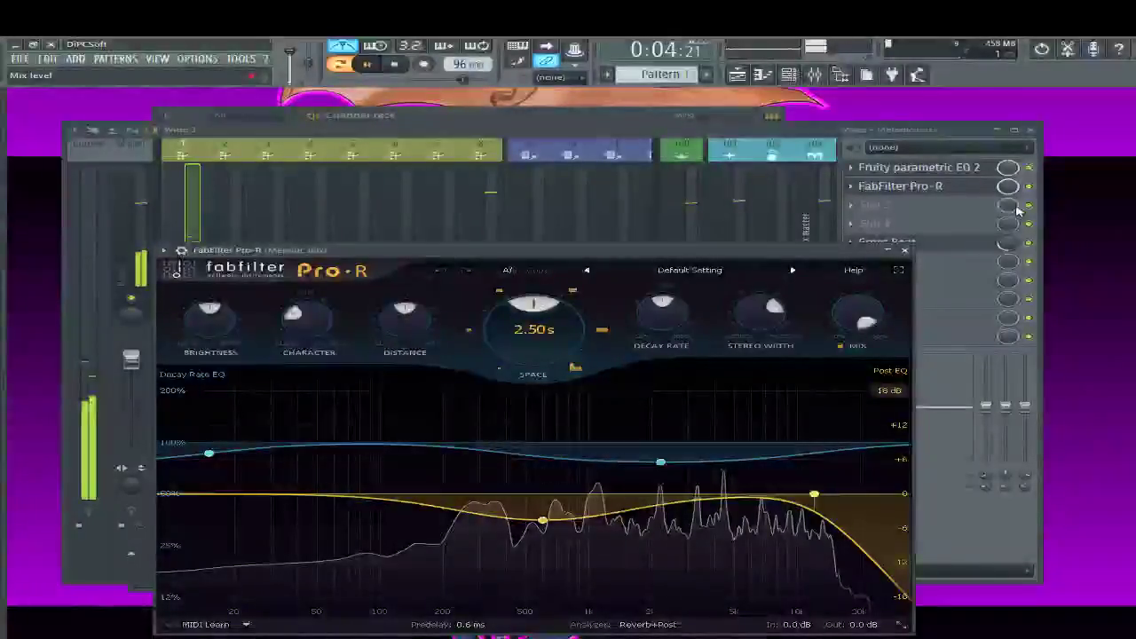
Add FabFilter Pro-R at about 21% mix, move it to slot 4, and insert FabFilter Pro-Q 2 in slot 2
{"action": "left_click", "coordinate": [943, 187]}
{"action": "left_click_drag", "start_coordinate": [1005, 186], "coordinate": [1005, 222]}
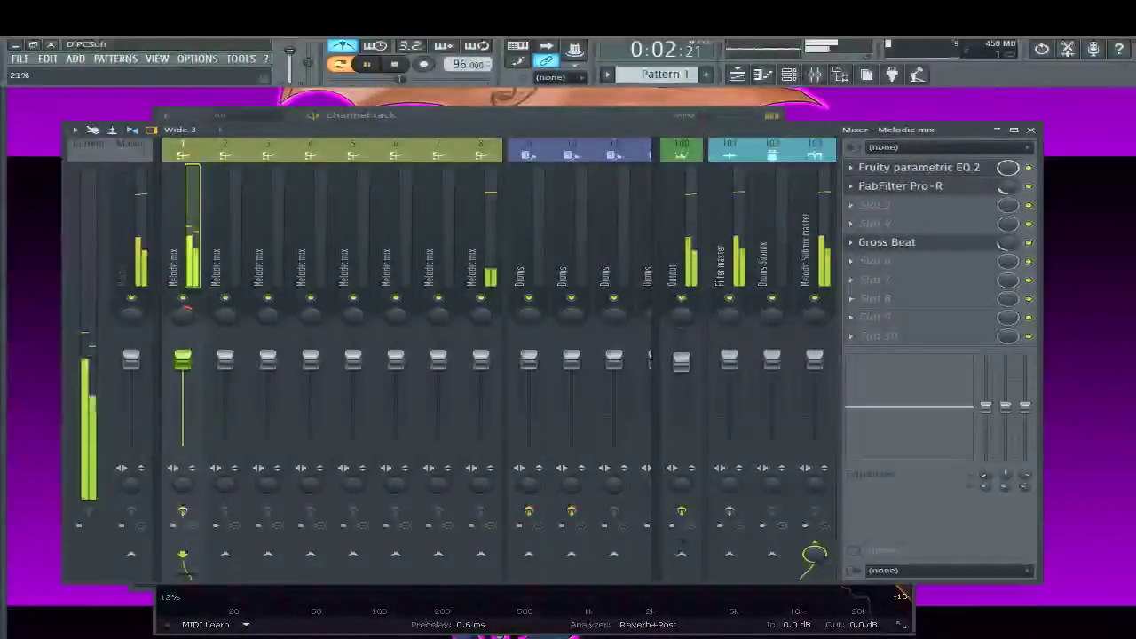
{"action": "left_click_drag", "start_coordinate": [971, 188], "coordinate": [968, 173]}
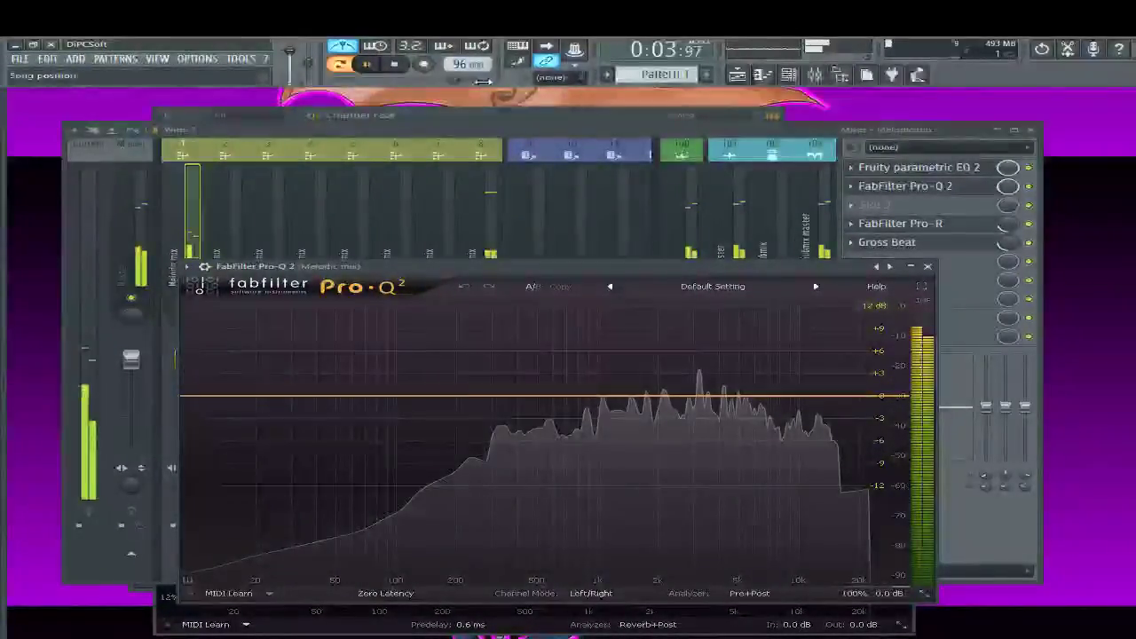
Set the project tempo to 94 BPM, turn off the metronome, and bring the channel rack forward
{"action": "scroll", "coordinate": [467, 64], "scroll_direction": "up", "scroll_amount": 1}
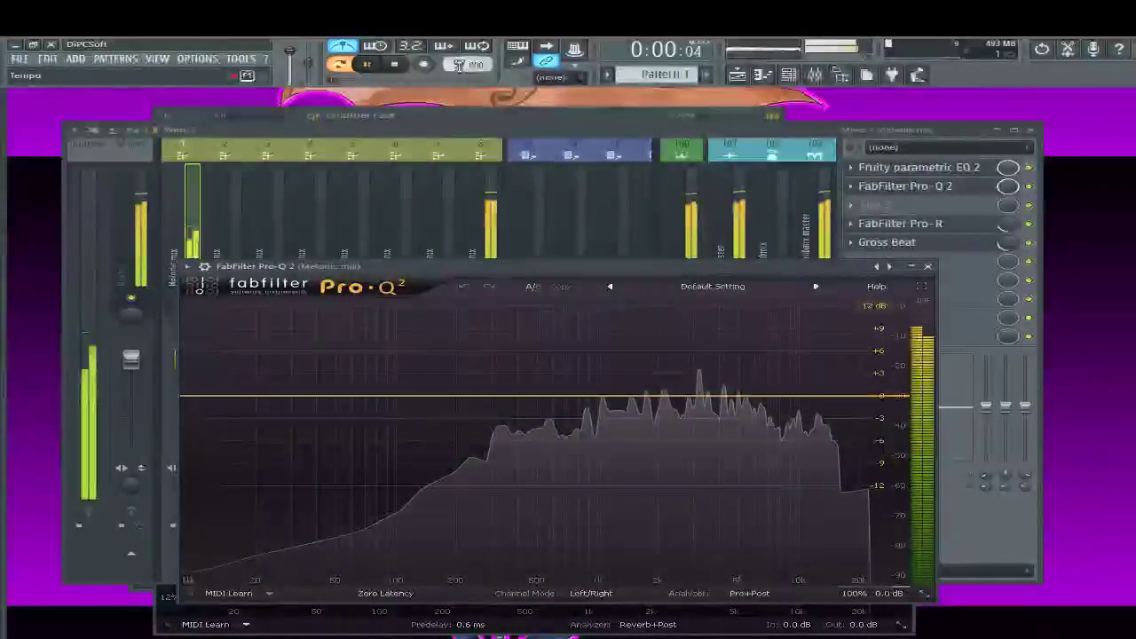
{"action": "scroll", "coordinate": [467, 64], "scroll_direction": "down", "scroll_amount": 3}
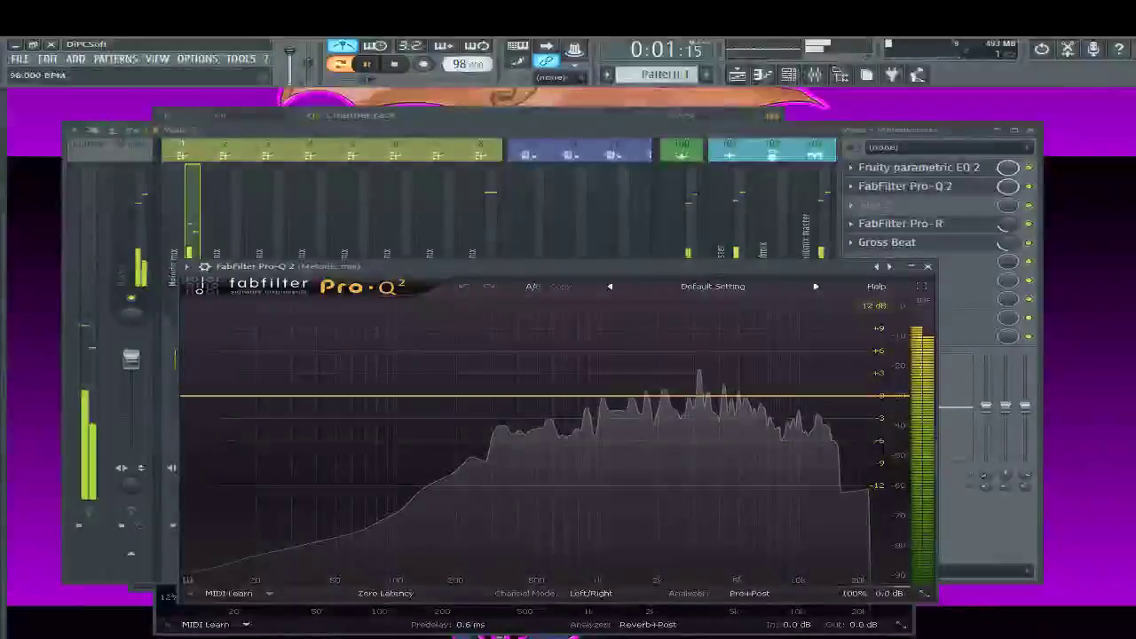
{"action": "scroll", "coordinate": [467, 64], "scroll_direction": "down", "scroll_amount": 2}
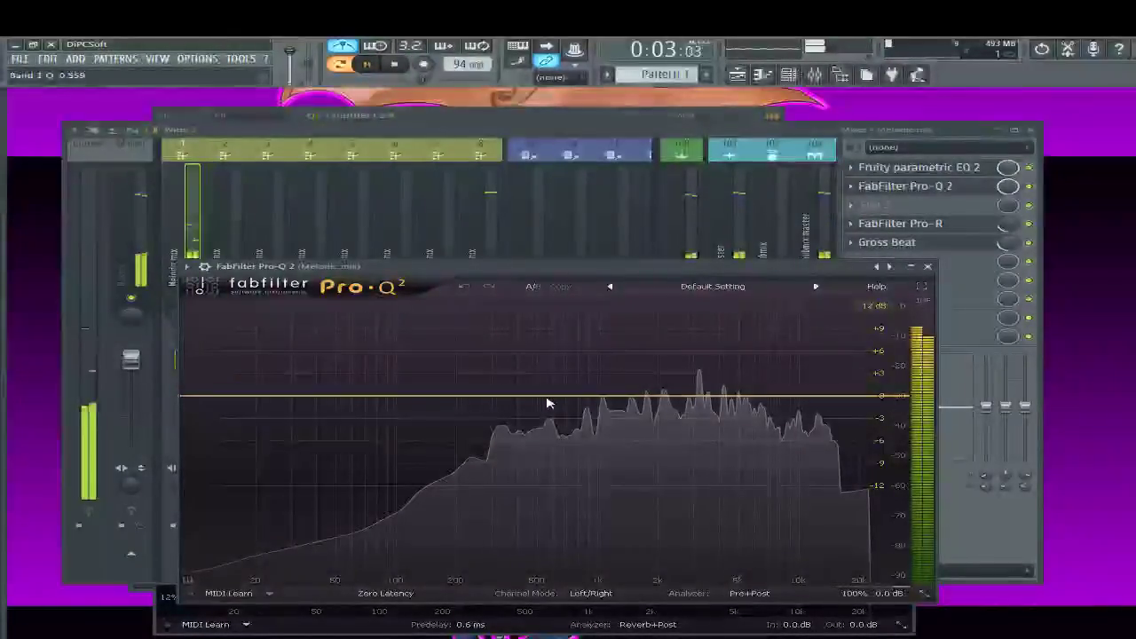
{"action": "scroll", "coordinate": [550, 405], "scroll_direction": "down", "scroll_amount": 4}
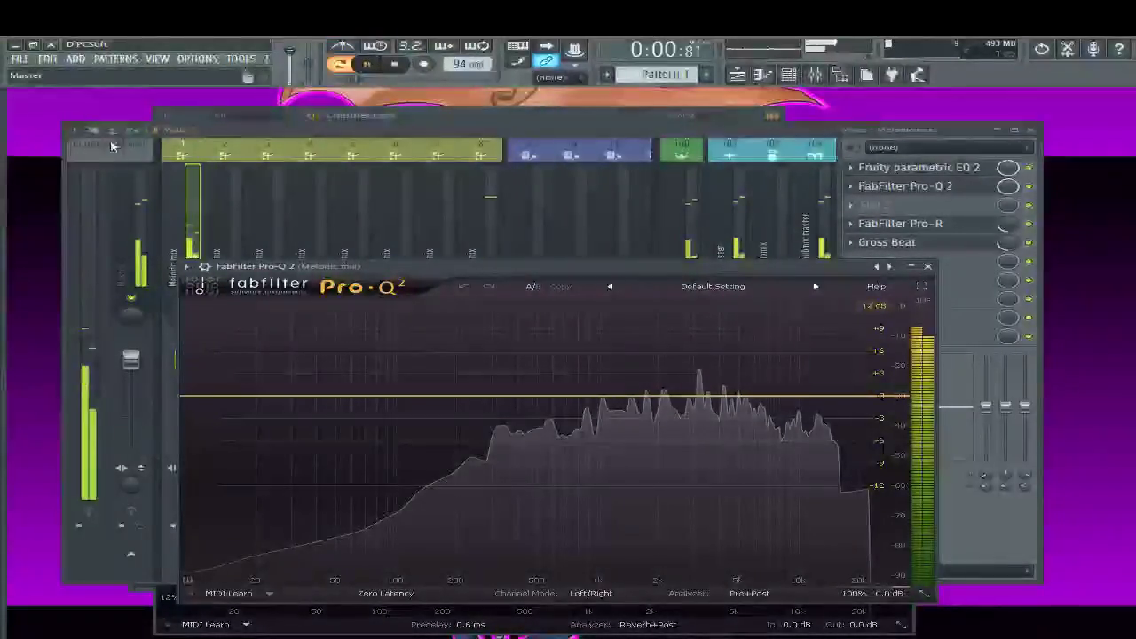
{"action": "left_click", "coordinate": [530, 119]}
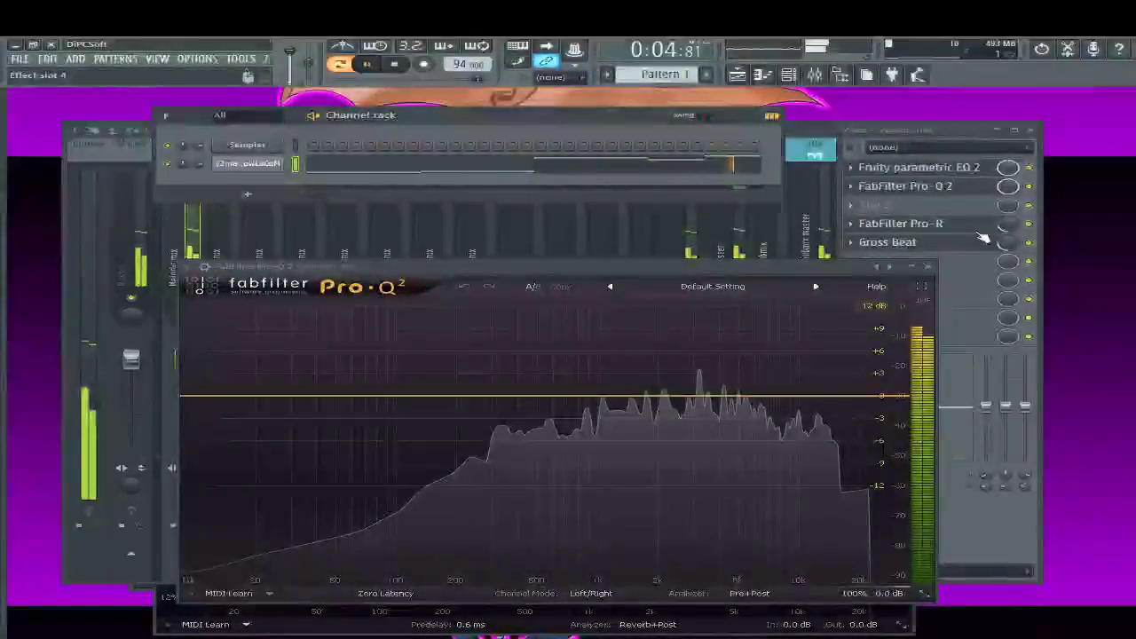
Close the mixer and its effect windows and open the playlist beside the channel rack
{"action": "key", "text": "alt+F8"}
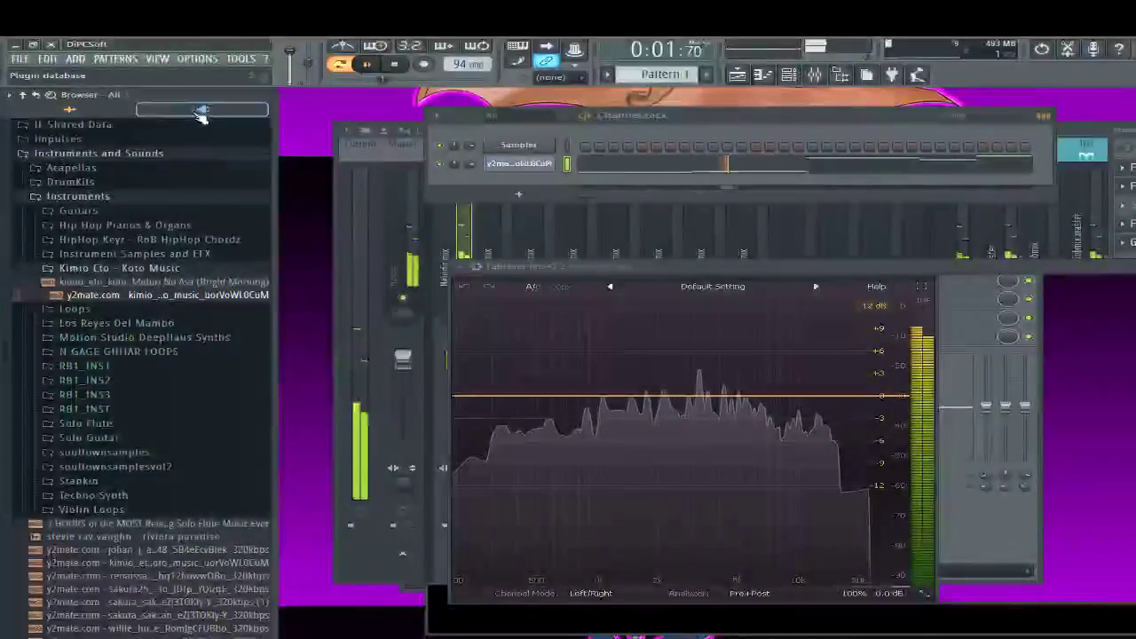
{"action": "key", "text": "alt+F8"}
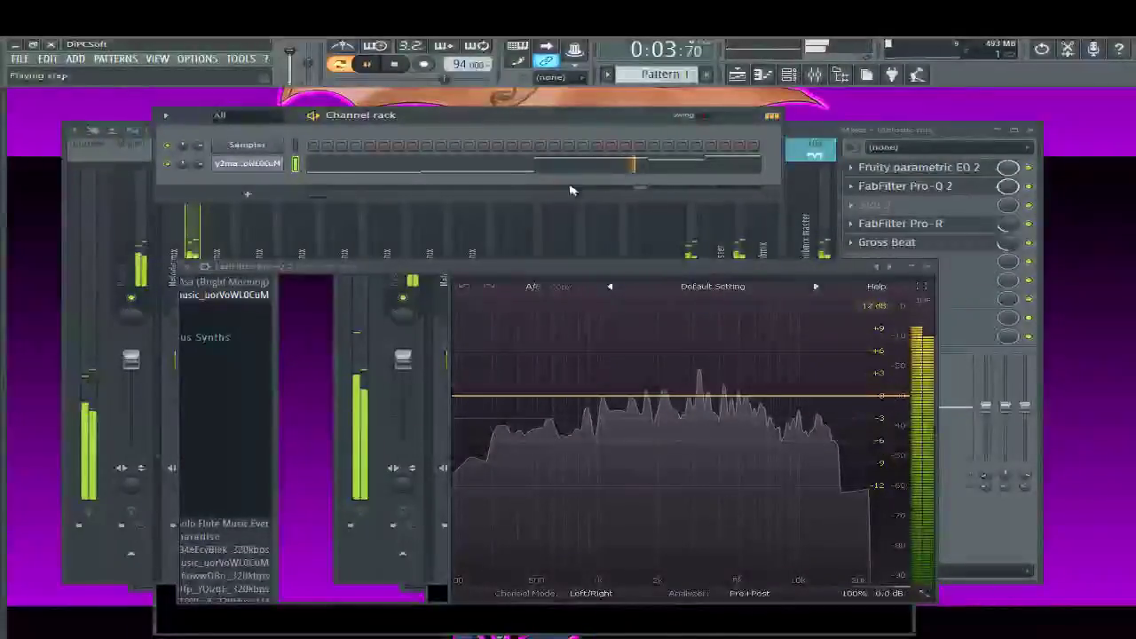
{"action": "key", "text": "F9"}
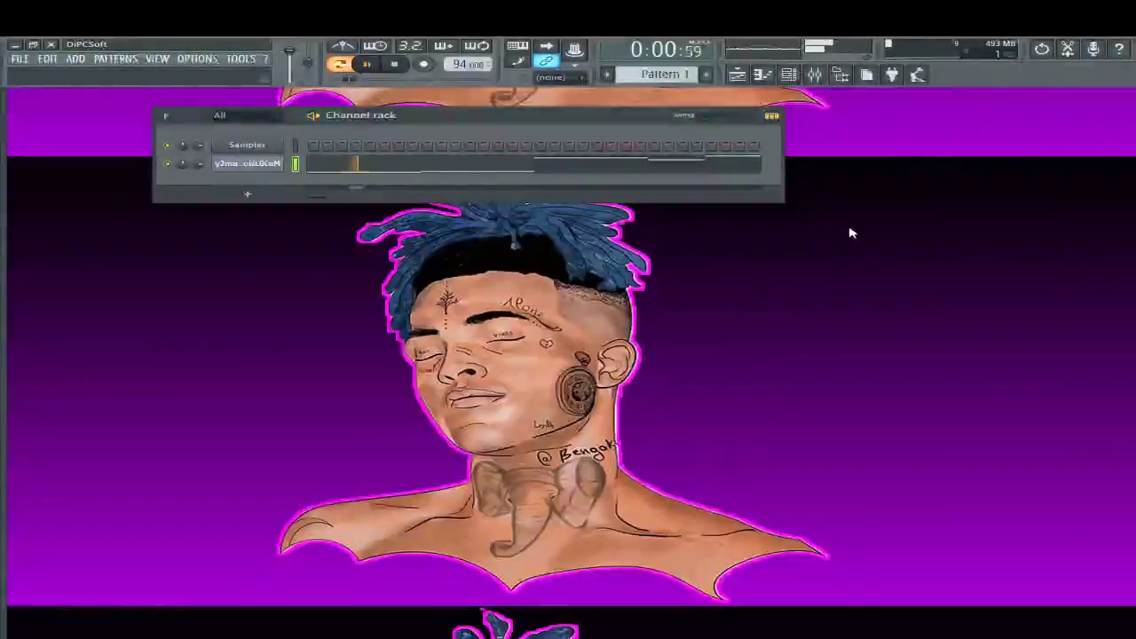
{"action": "key", "text": "F5"}
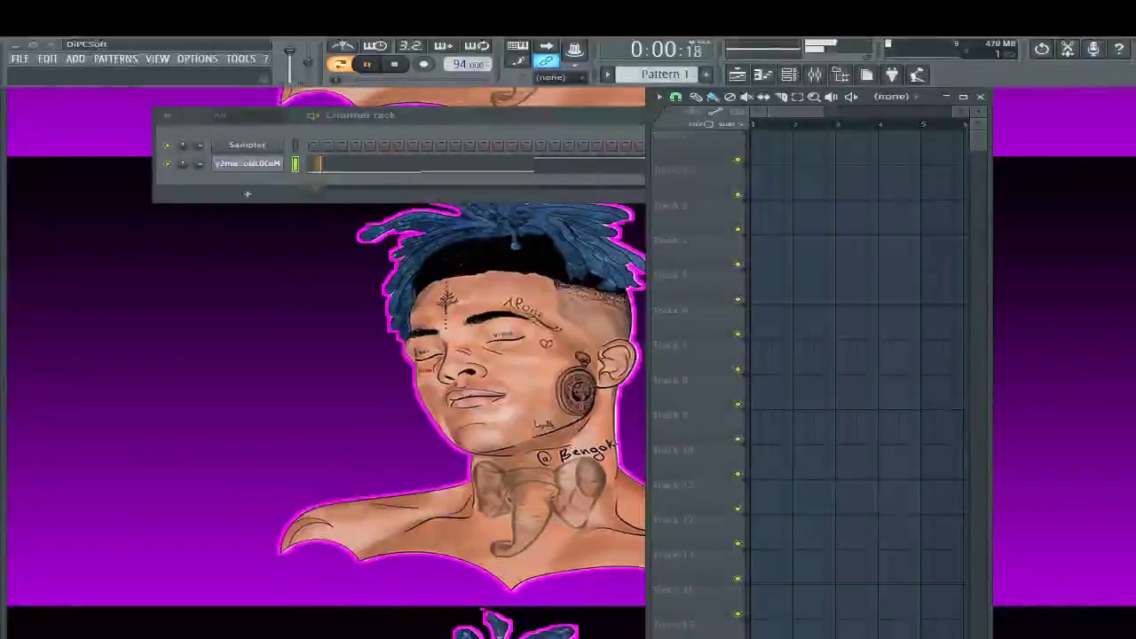
Browse the Modern drum kits and expand the TZTINTMNYDRMKITWM kit
{"action": "key", "text": "alt+F8"}
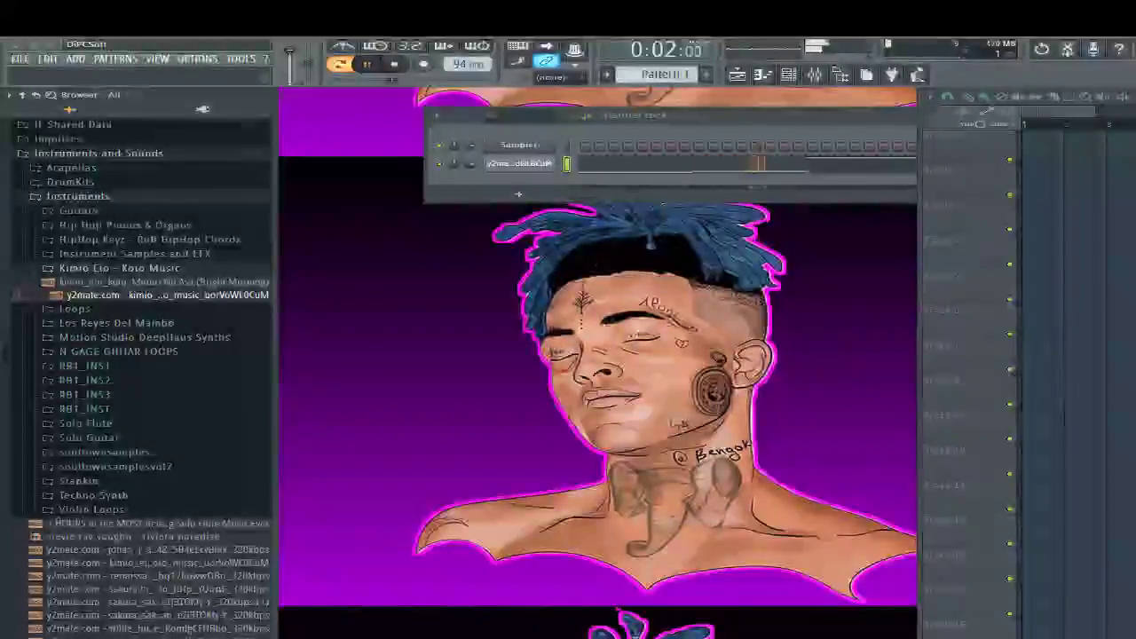
{"action": "left_click", "coordinate": [80, 199]}
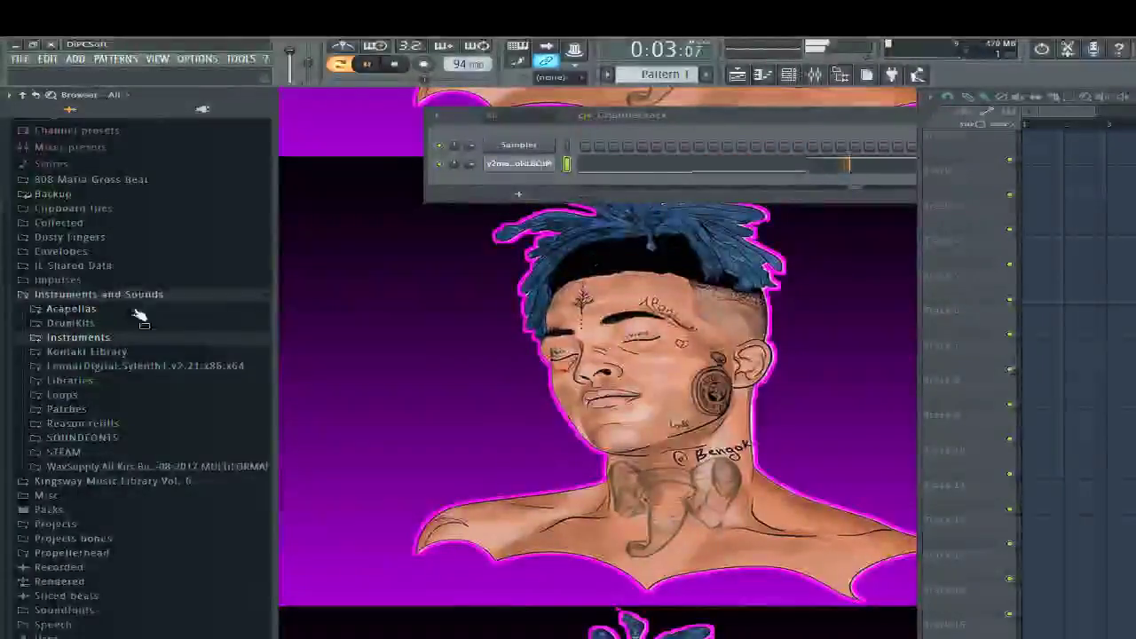
{"action": "left_click", "coordinate": [75, 322]}
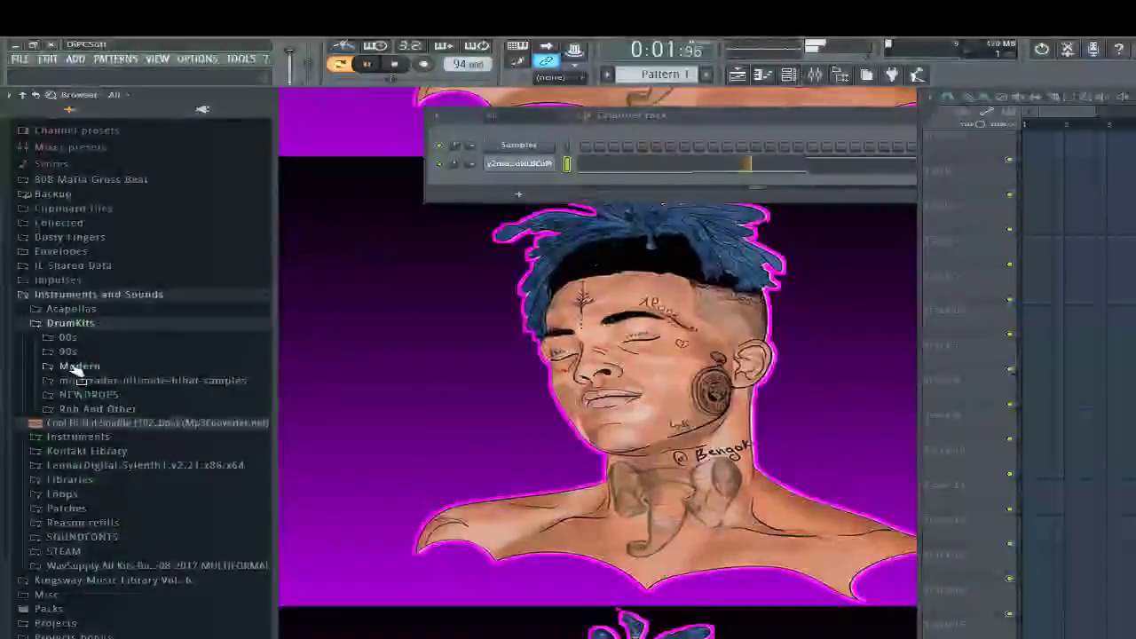
{"action": "left_click", "coordinate": [76, 364]}
{"action": "scroll", "coordinate": [83, 372], "scroll_direction": "down", "scroll_amount": 15}
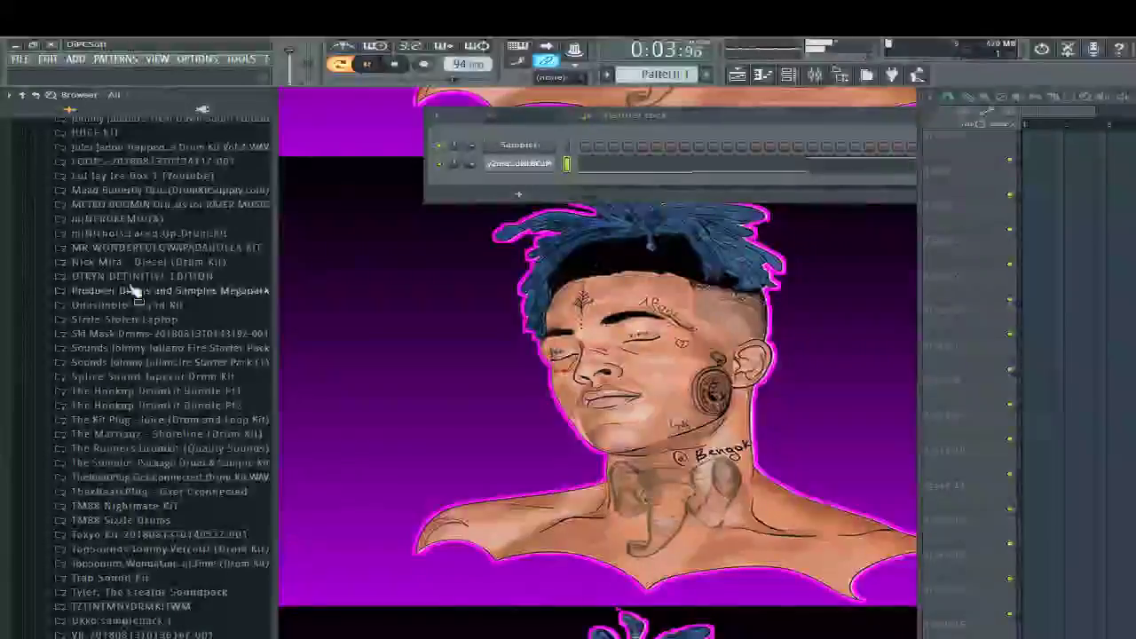
{"action": "left_click", "coordinate": [89, 606]}
{"action": "scroll", "coordinate": [93, 571], "scroll_direction": "down", "scroll_amount": 7}
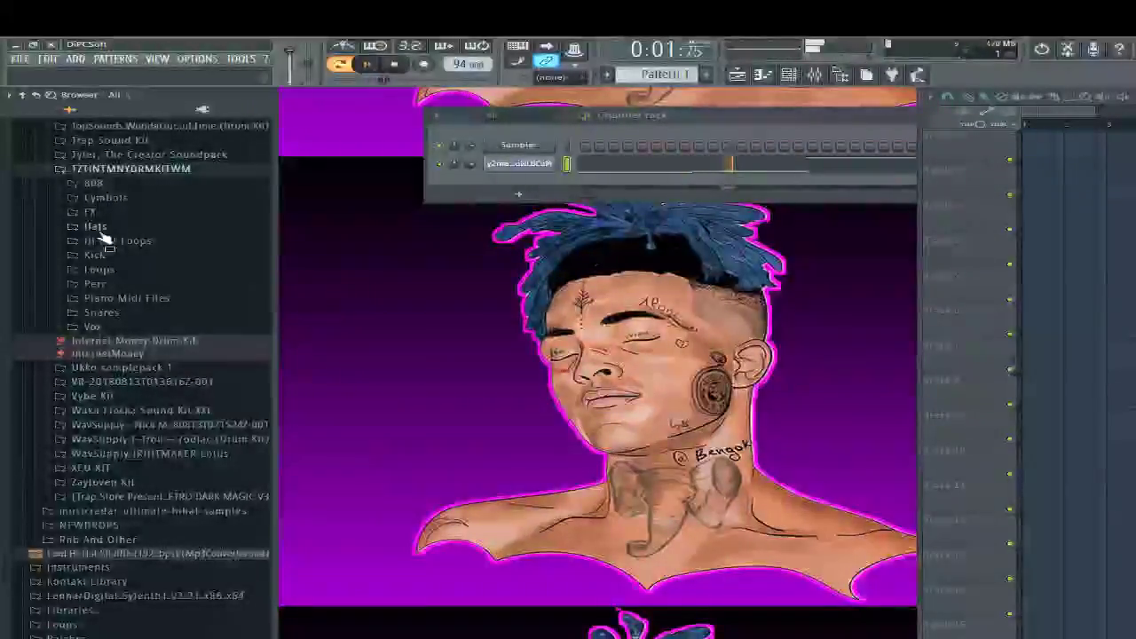
Load Single Time Hat from the kit's Hats folder into the Sampler channel and fill every 2 steps
{"action": "left_click", "coordinate": [95, 226]}
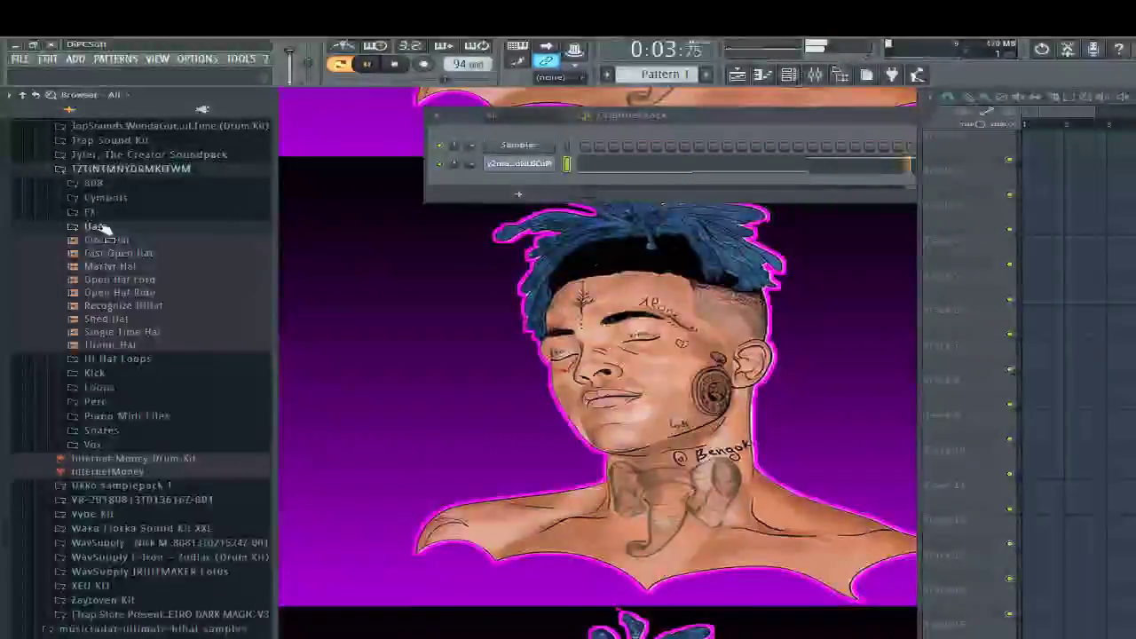
{"action": "left_click", "coordinate": [105, 306]}
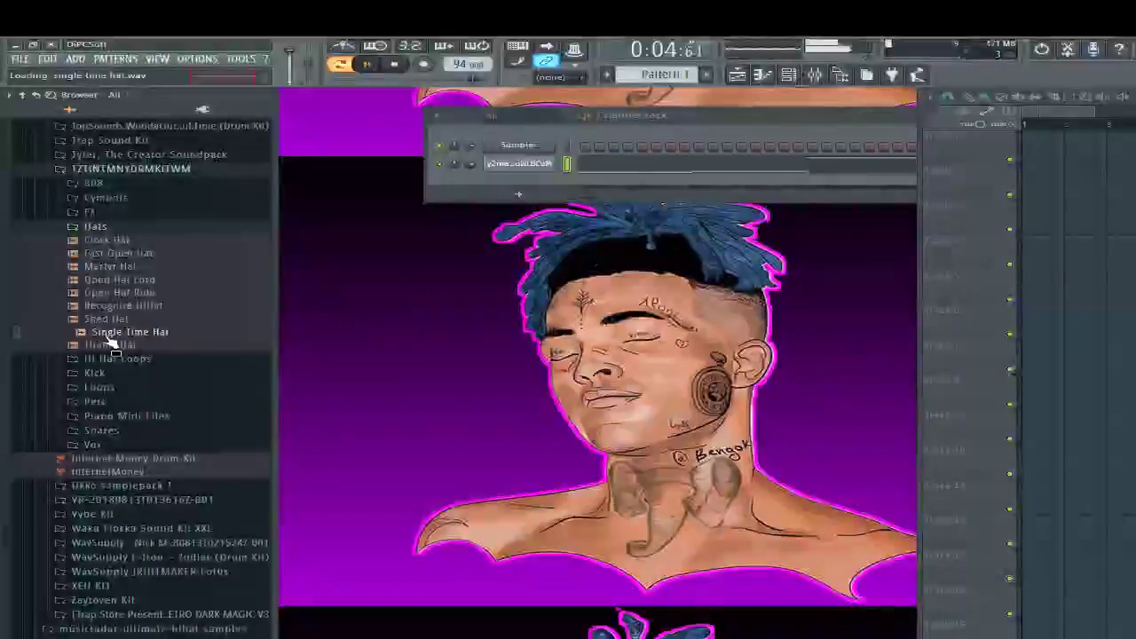
{"action": "left_click_drag", "start_coordinate": [109, 338], "coordinate": [255, 153]}
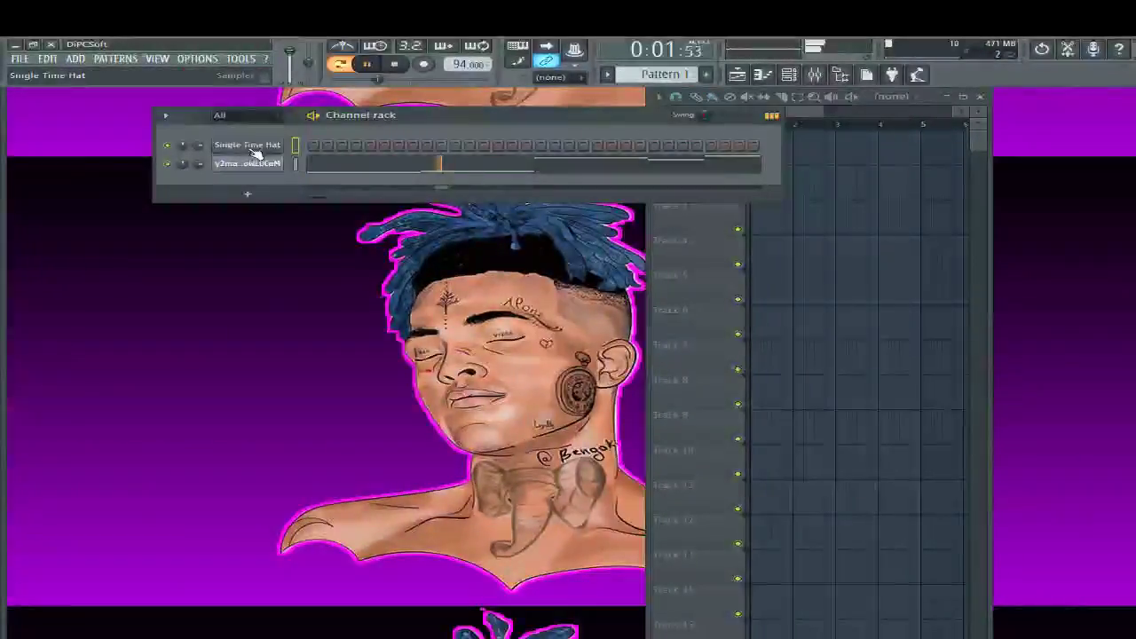
{"action": "right_click", "coordinate": [253, 146]}
{"action": "left_click", "coordinate": [434, 202]}
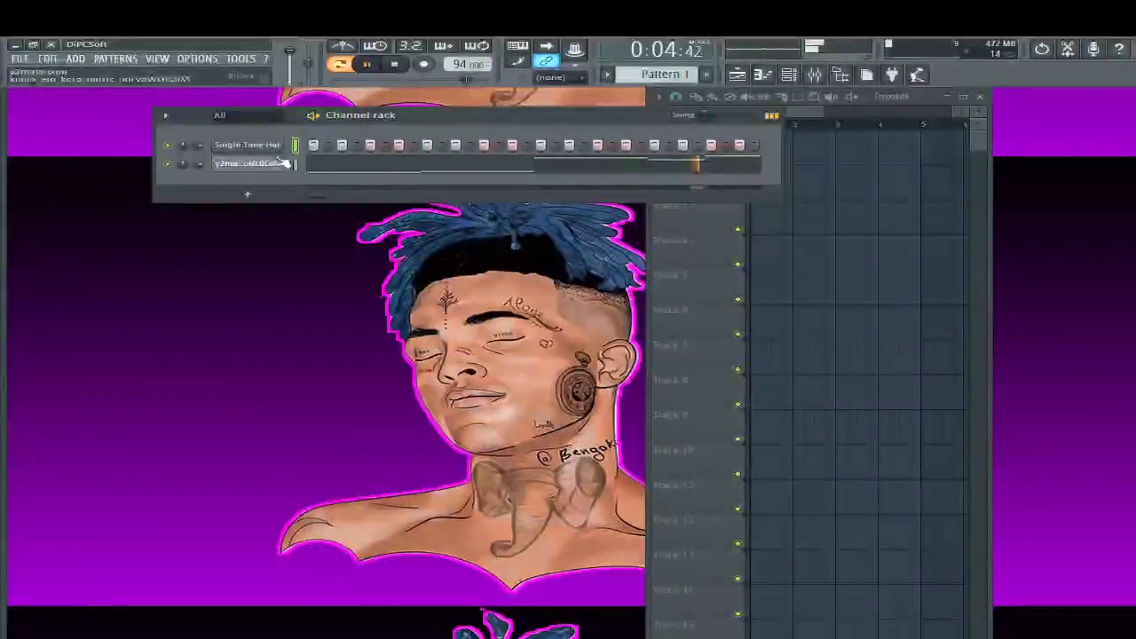
Route the Single Time Hat channel to mixer track 13
{"action": "left_click", "coordinate": [263, 156]}
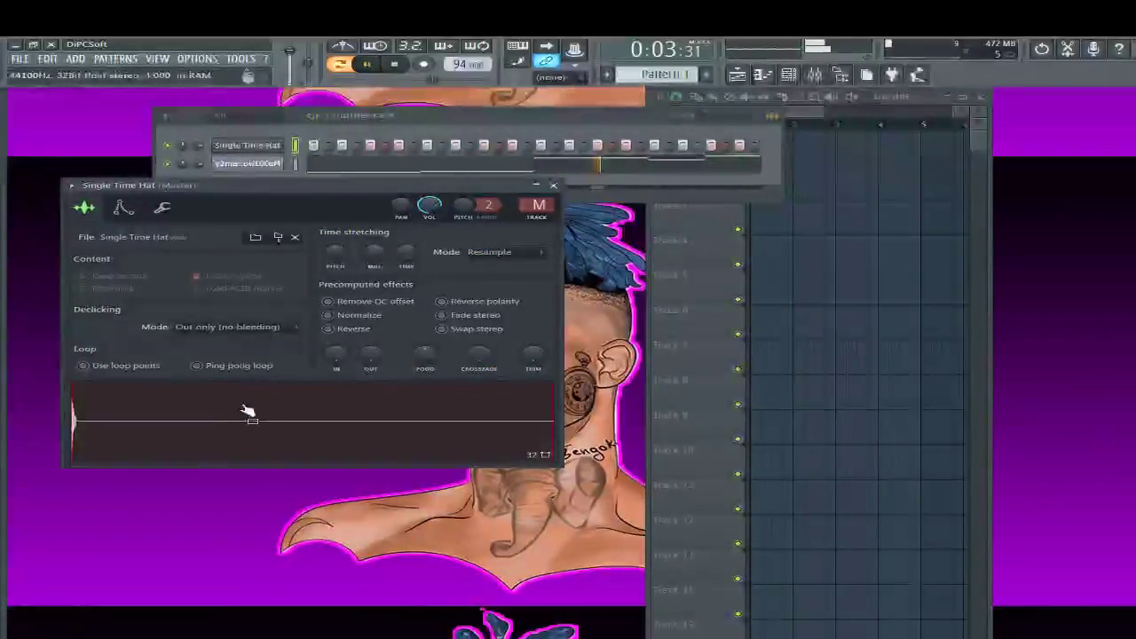
{"action": "scroll", "coordinate": [537, 206], "scroll_direction": "up", "scroll_amount": 8}
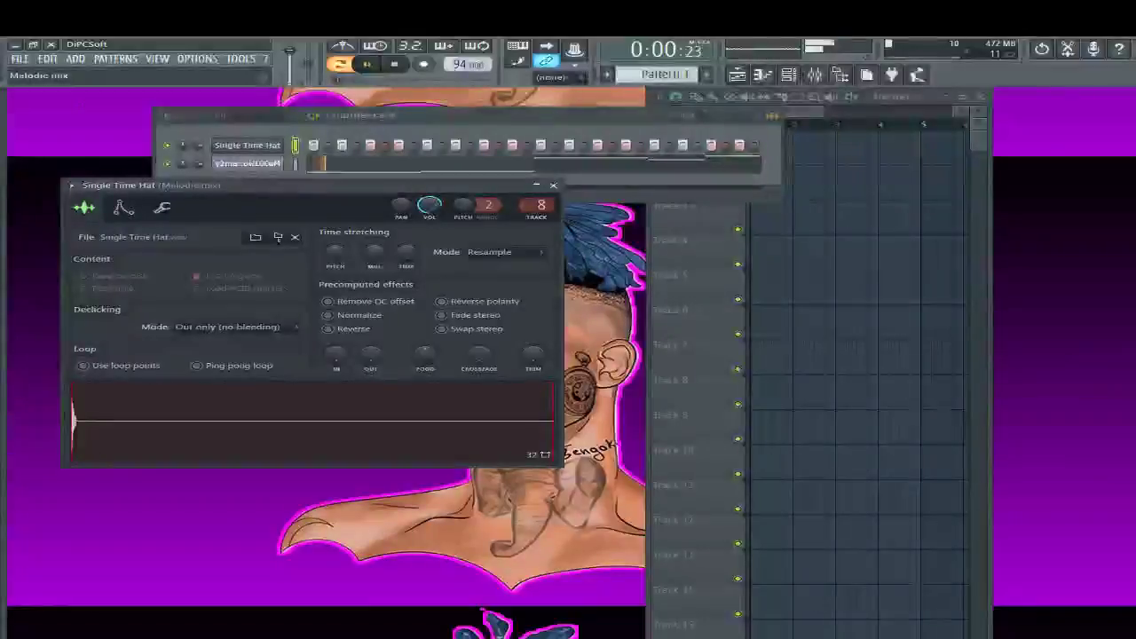
{"action": "scroll", "coordinate": [538, 206], "scroll_direction": "up", "scroll_amount": 1}
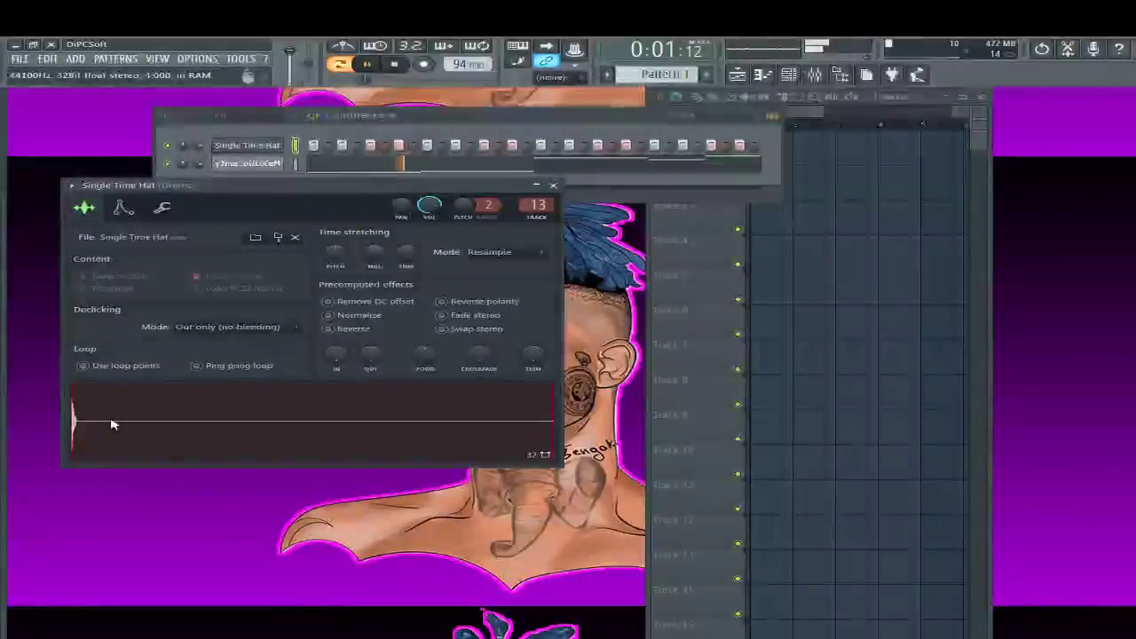
Trim the Single Time Hat to its first 0.055 s in Edison and load the shortened sample back into its channel
{"action": "double_click", "coordinate": [193, 454]}
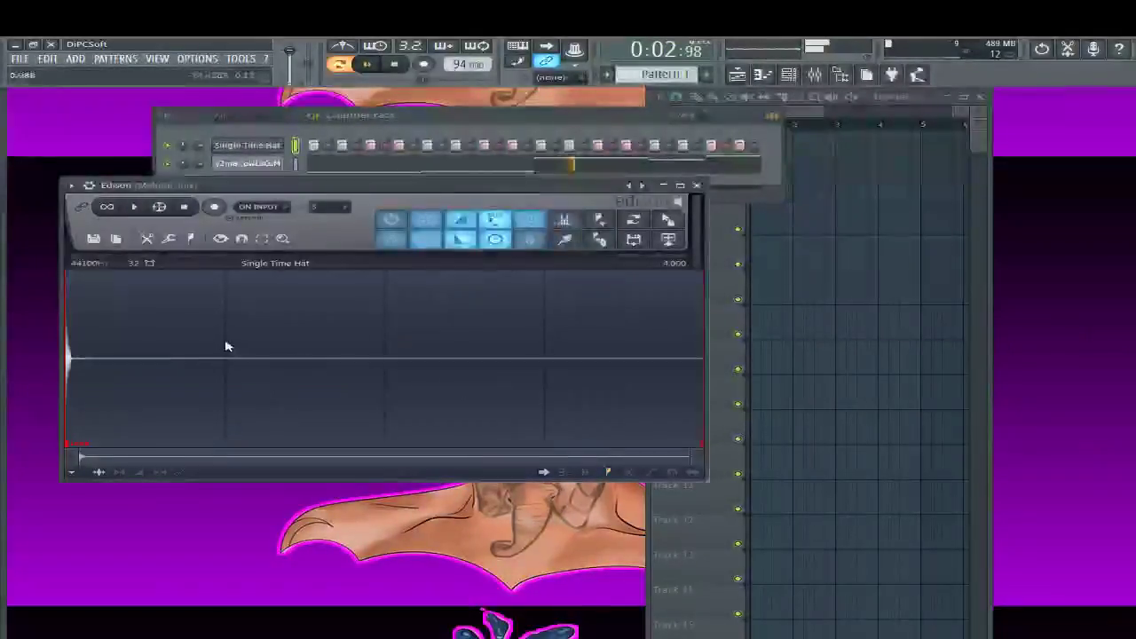
{"action": "left_click_drag", "start_coordinate": [76, 365], "coordinate": [1077, 322]}
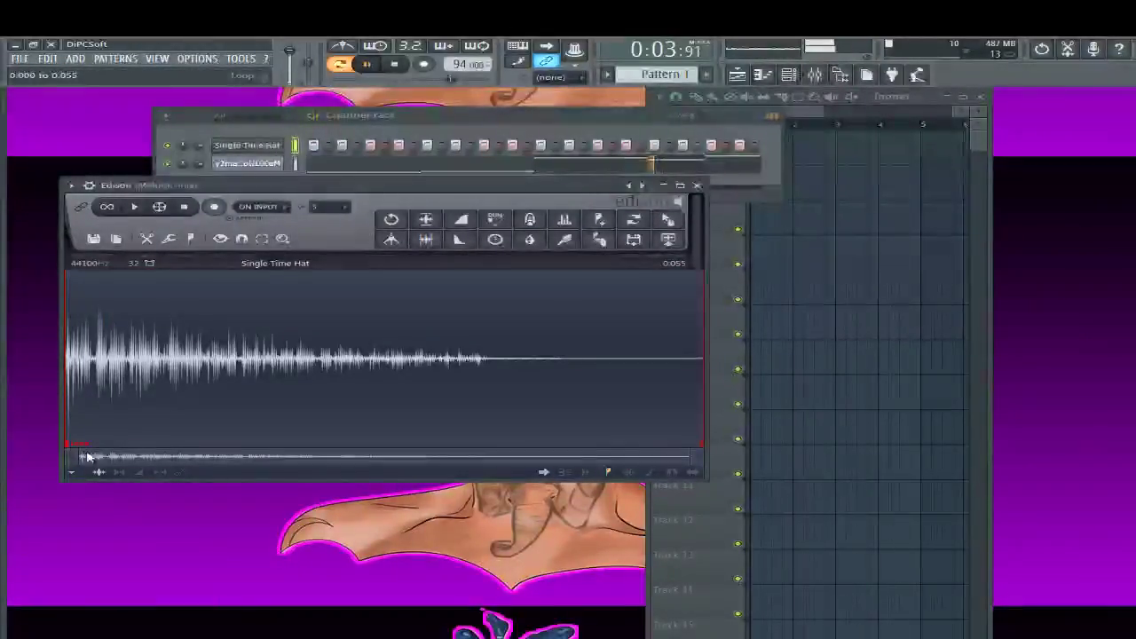
{"action": "left_click_drag", "start_coordinate": [477, 190], "coordinate": [840, 209]}
{"action": "left_click_drag", "start_coordinate": [1029, 240], "coordinate": [292, 436]}
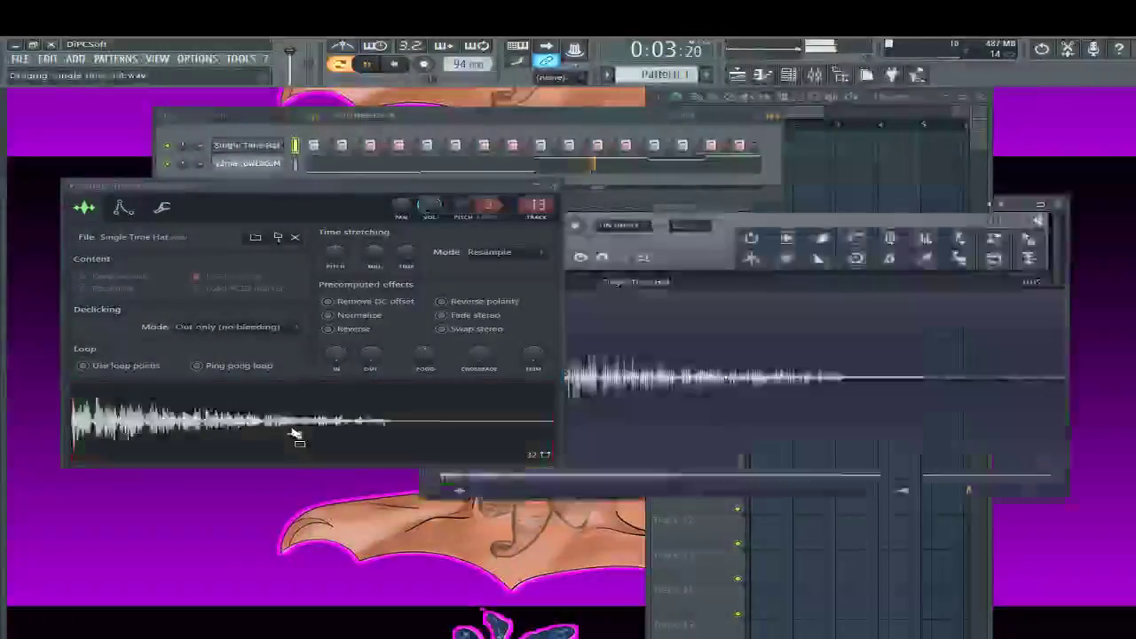
{"action": "left_click", "coordinate": [553, 186]}
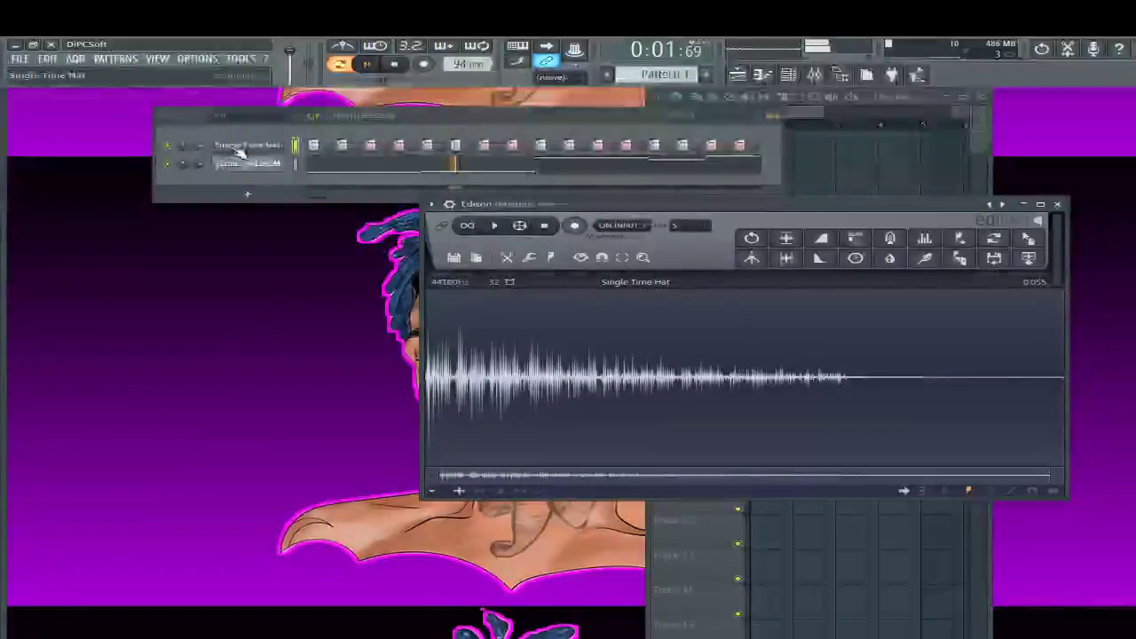
{"action": "left_click", "coordinate": [235, 151]}
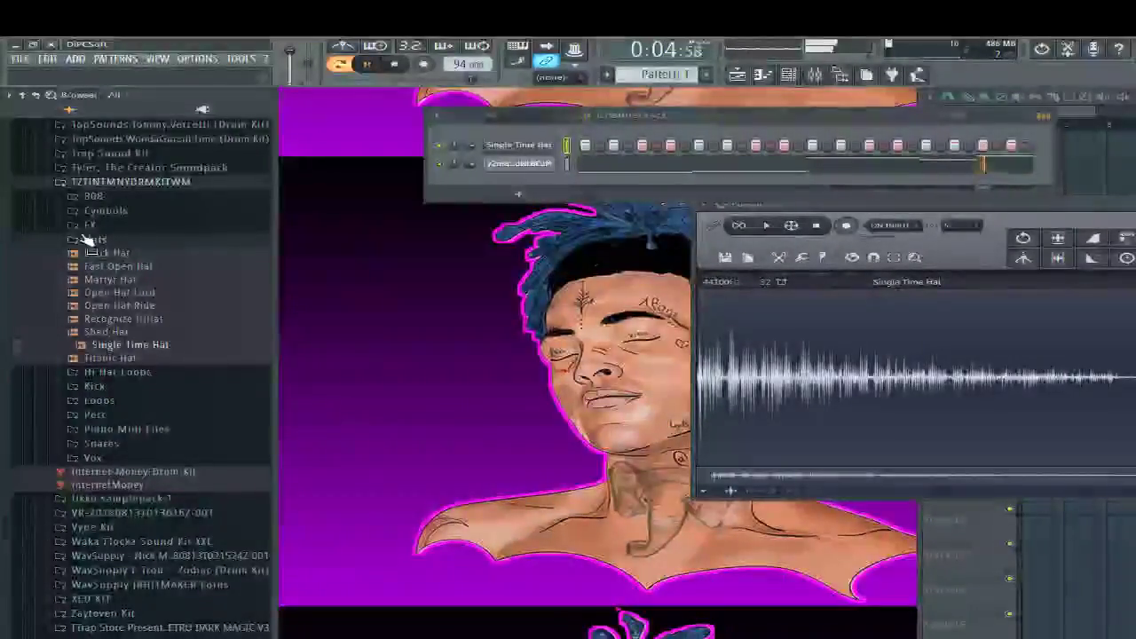
Audition samples in the kit's Kick folder and add Trap Lord Kick as a new channel above the hat
{"action": "left_click", "coordinate": [89, 240]}
{"action": "left_click", "coordinate": [89, 268]}
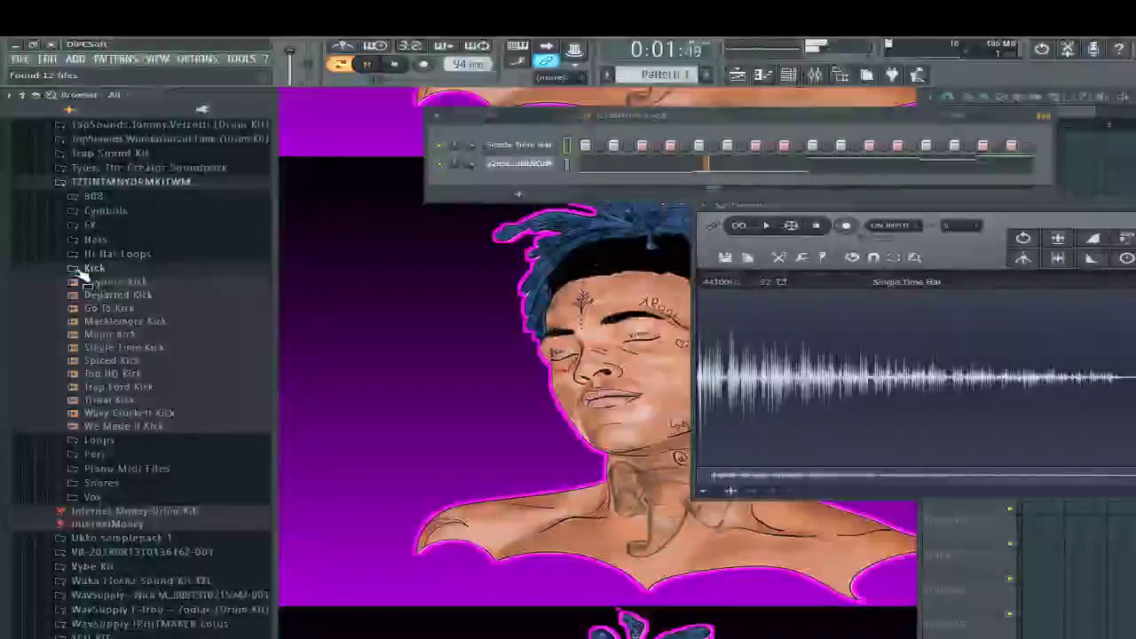
{"action": "left_click", "coordinate": [89, 281]}
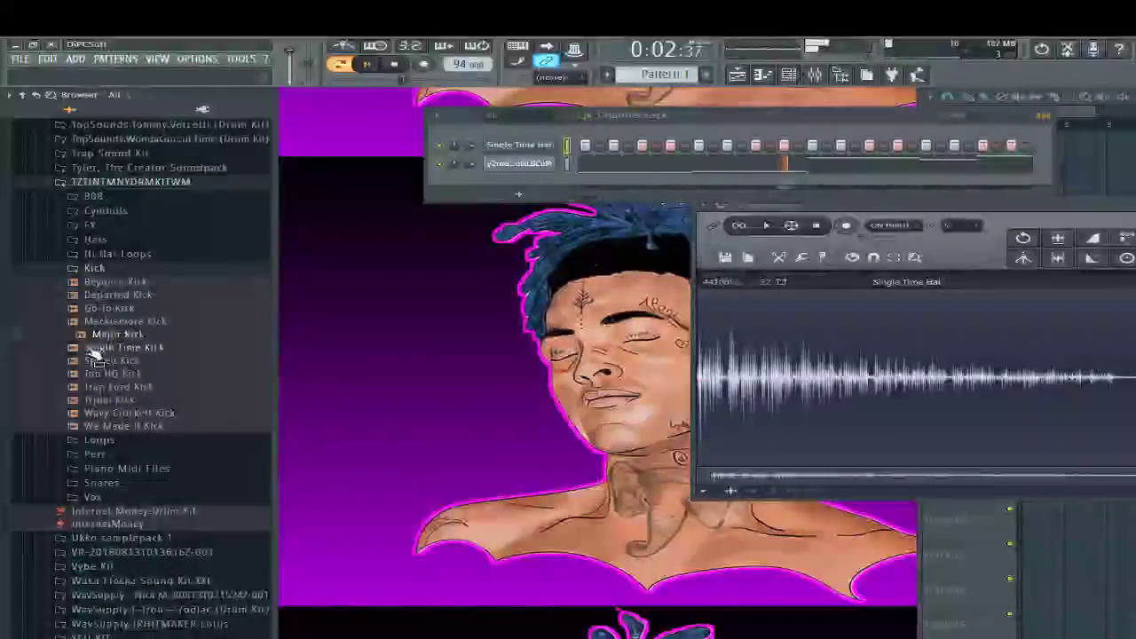
{"action": "left_click", "coordinate": [105, 426]}
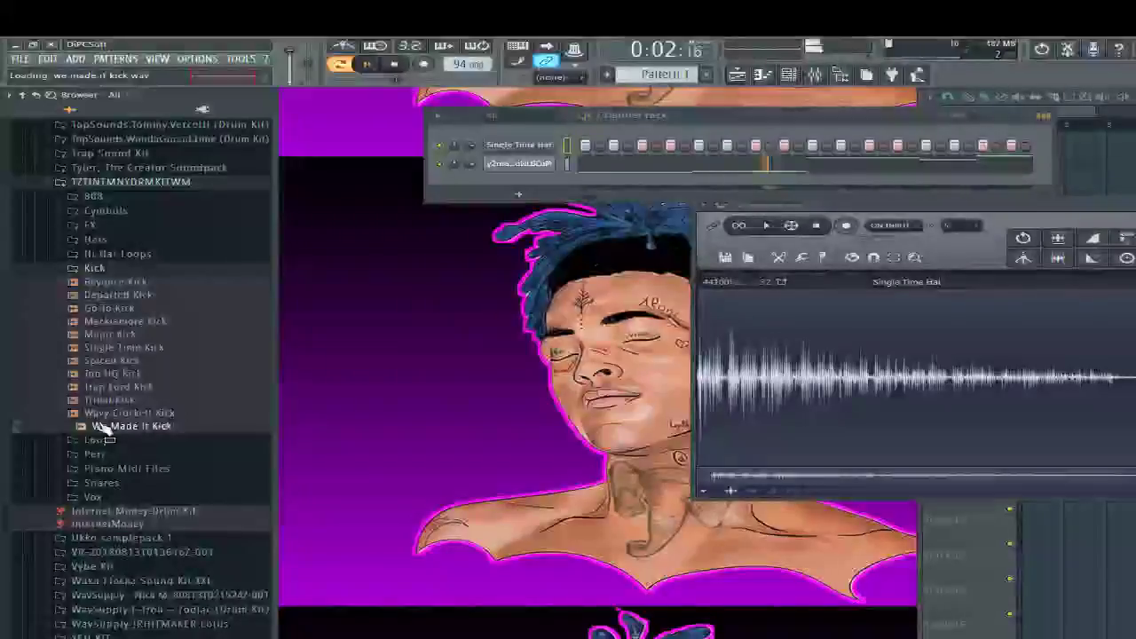
{"action": "left_click", "coordinate": [105, 388]}
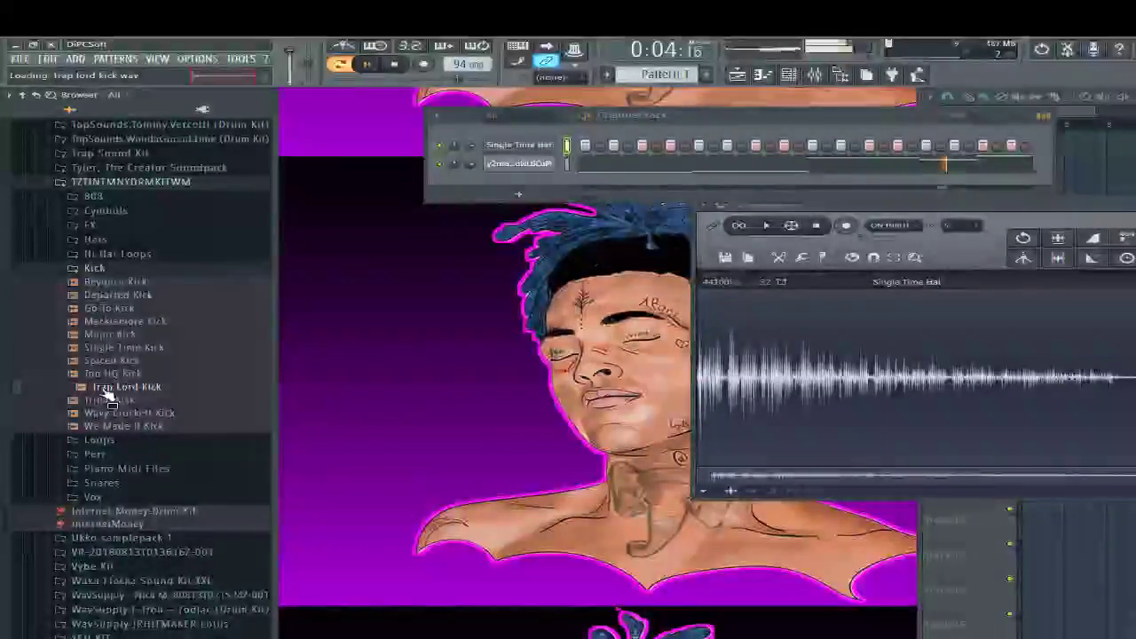
{"action": "left_click_drag", "start_coordinate": [106, 394], "coordinate": [247, 145]}
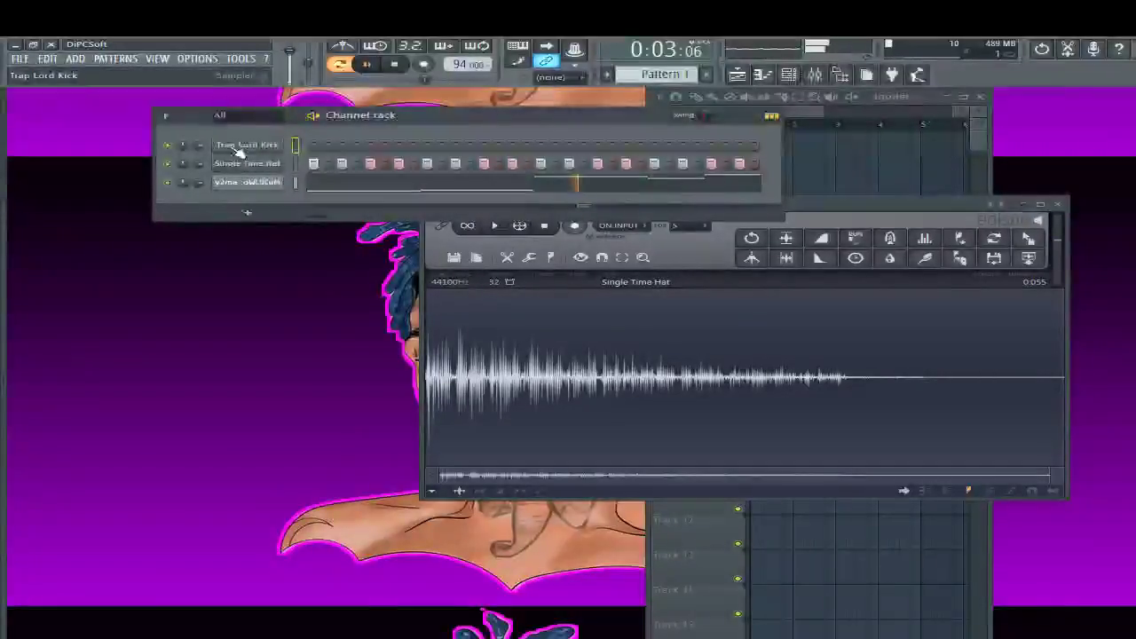
Arm recording with the countdown enabled, and route the Trap Lord Kick channel to mixer track 10
{"action": "left_click_drag", "start_coordinate": [438, 126], "coordinate": [330, 122]}
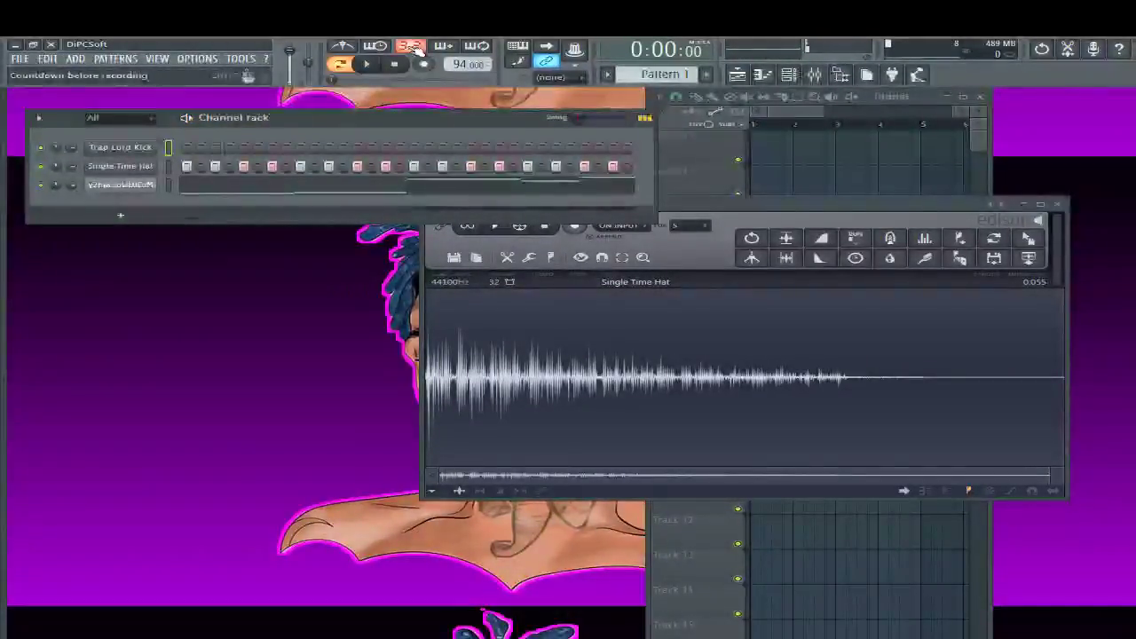
{"action": "left_click", "coordinate": [423, 64]}
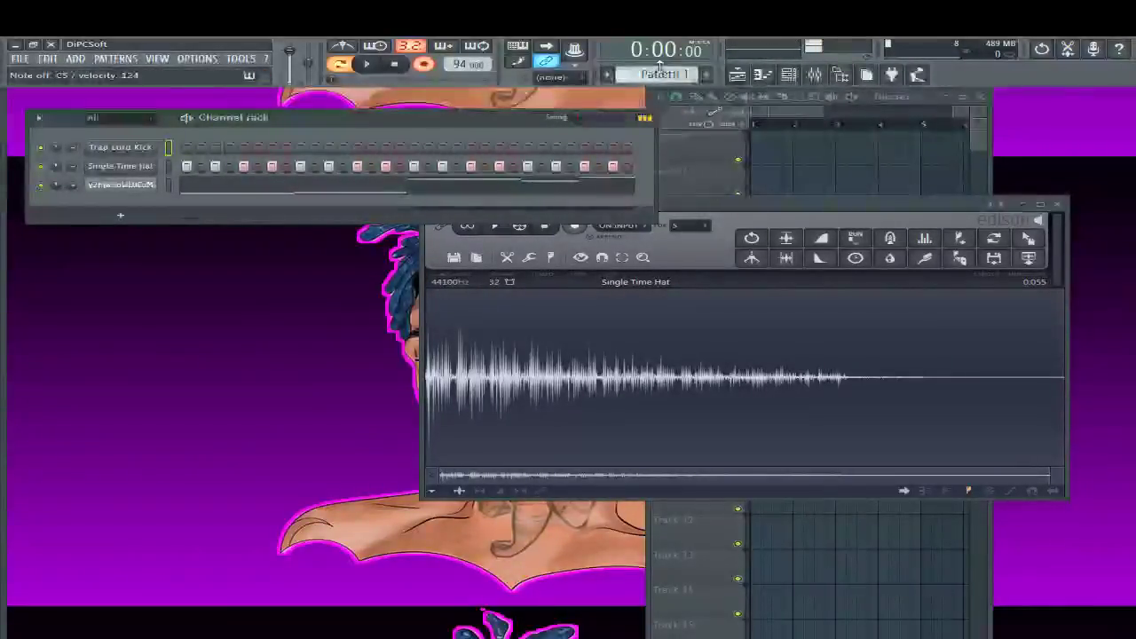
{"action": "left_click", "coordinate": [120, 147]}
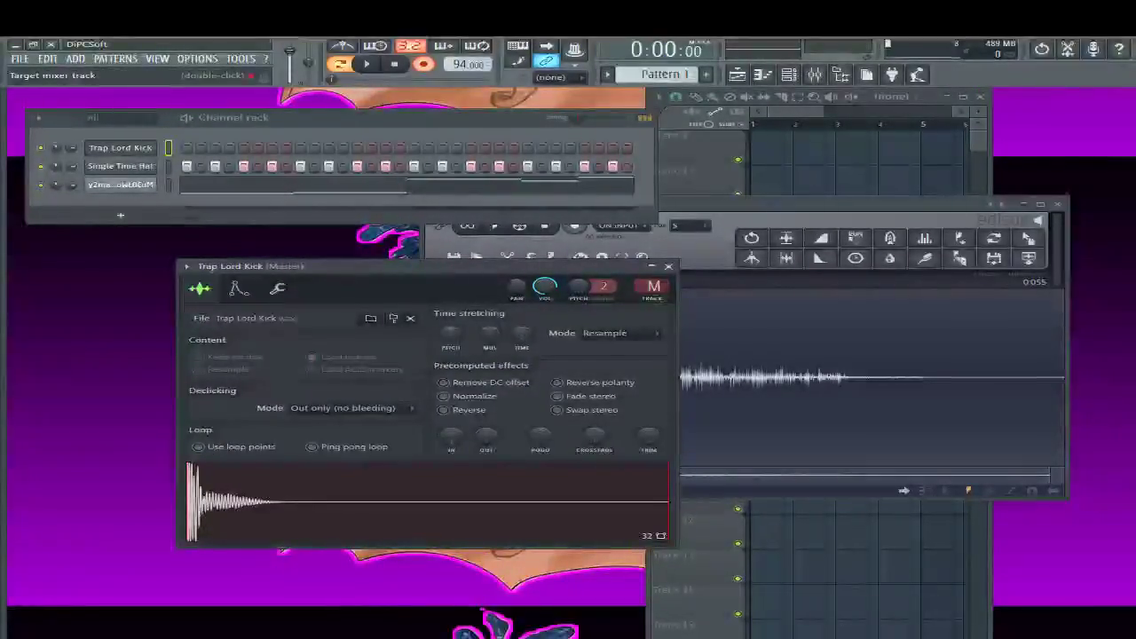
{"action": "key", "text": "ctrl+l"}
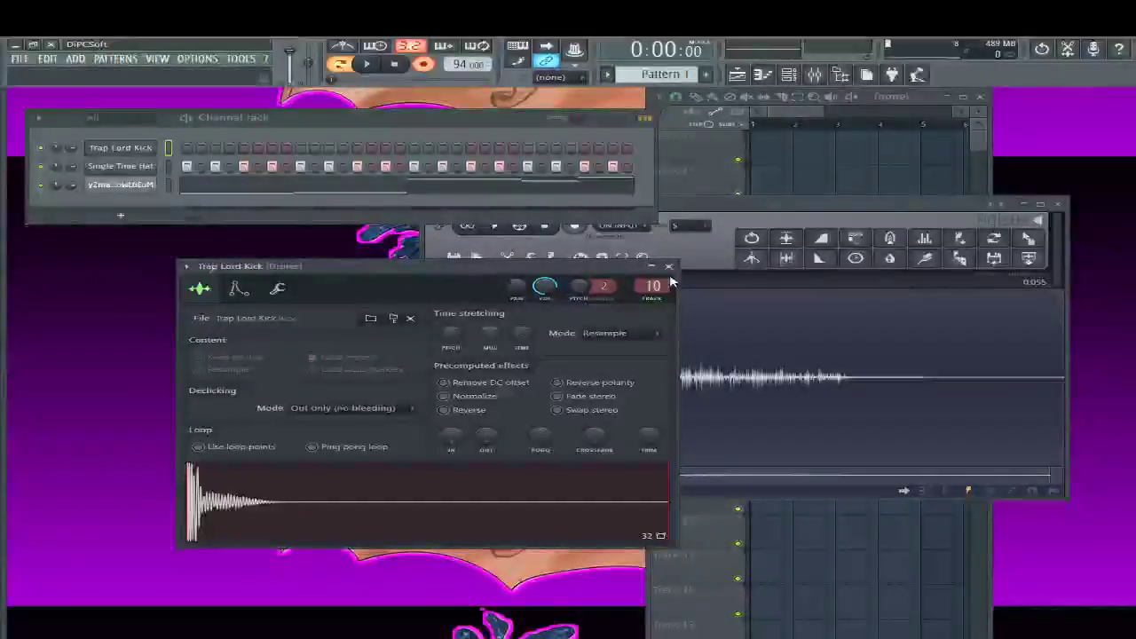
Enable the Trap Lord Kick's volume envelope with zero attack and audition the kick at C5
{"action": "left_click", "coordinate": [124, 149]}
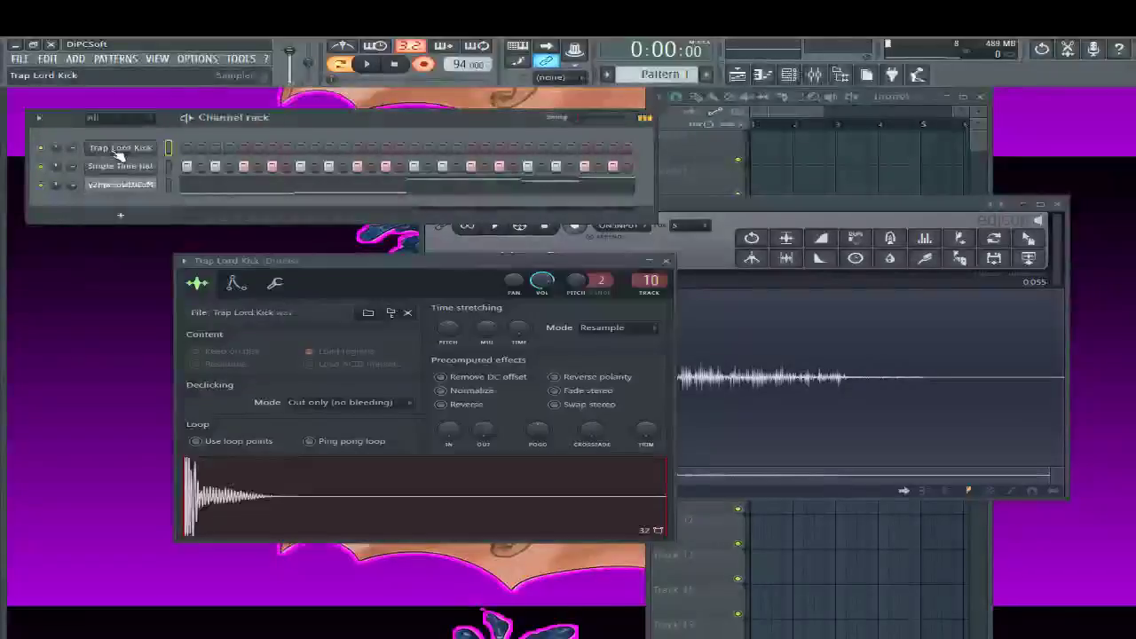
{"action": "left_click", "coordinate": [276, 285]}
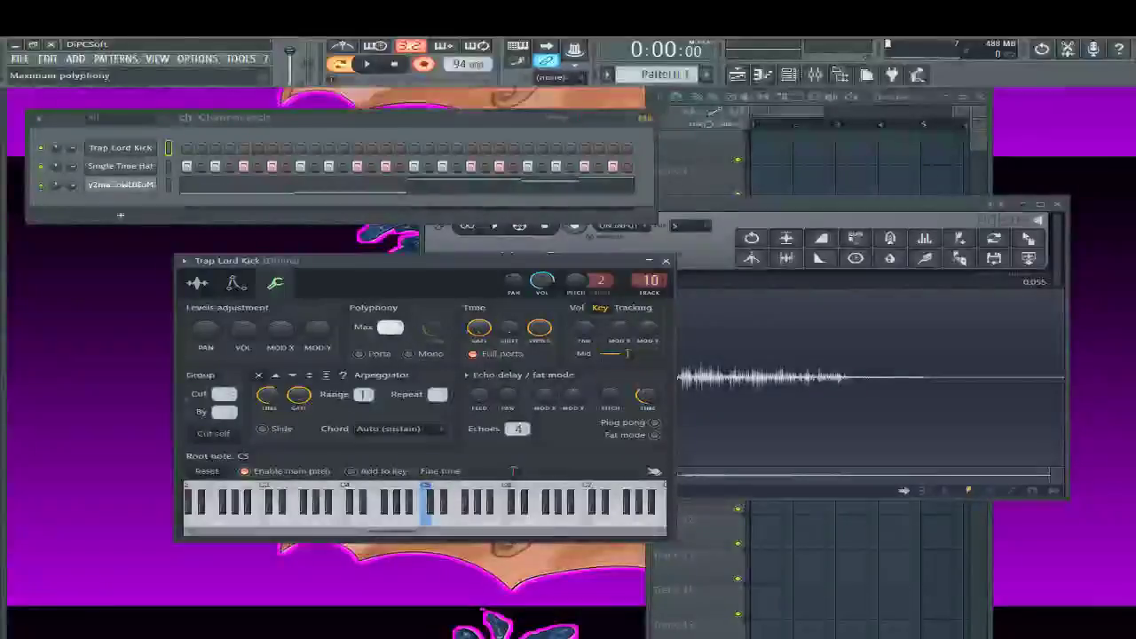
{"action": "left_click", "coordinate": [235, 284]}
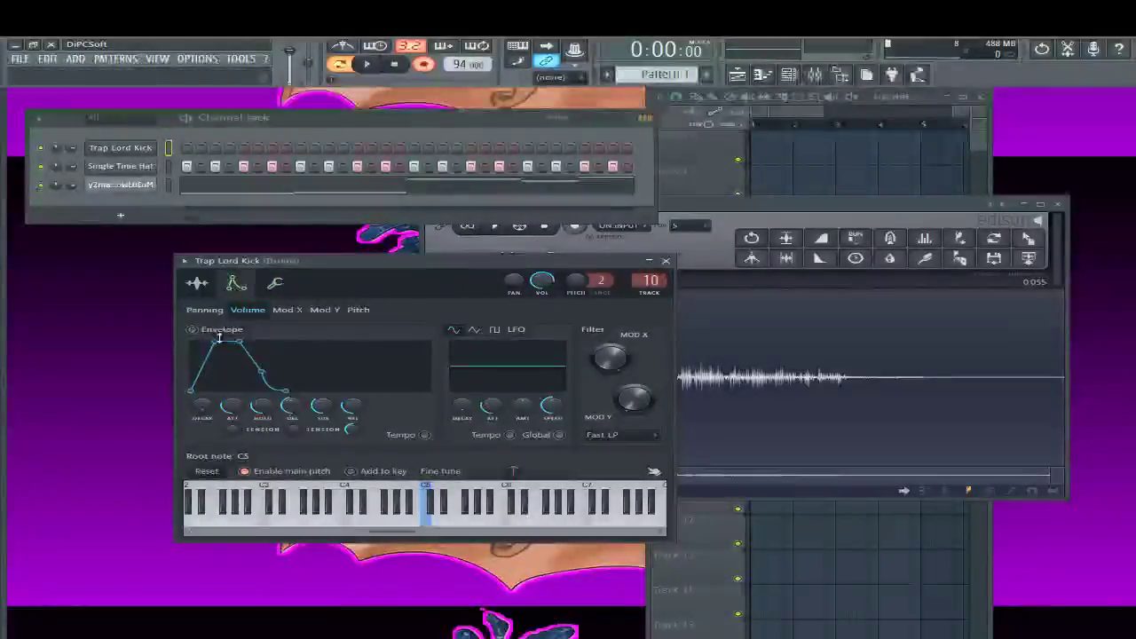
{"action": "left_click", "coordinate": [192, 329]}
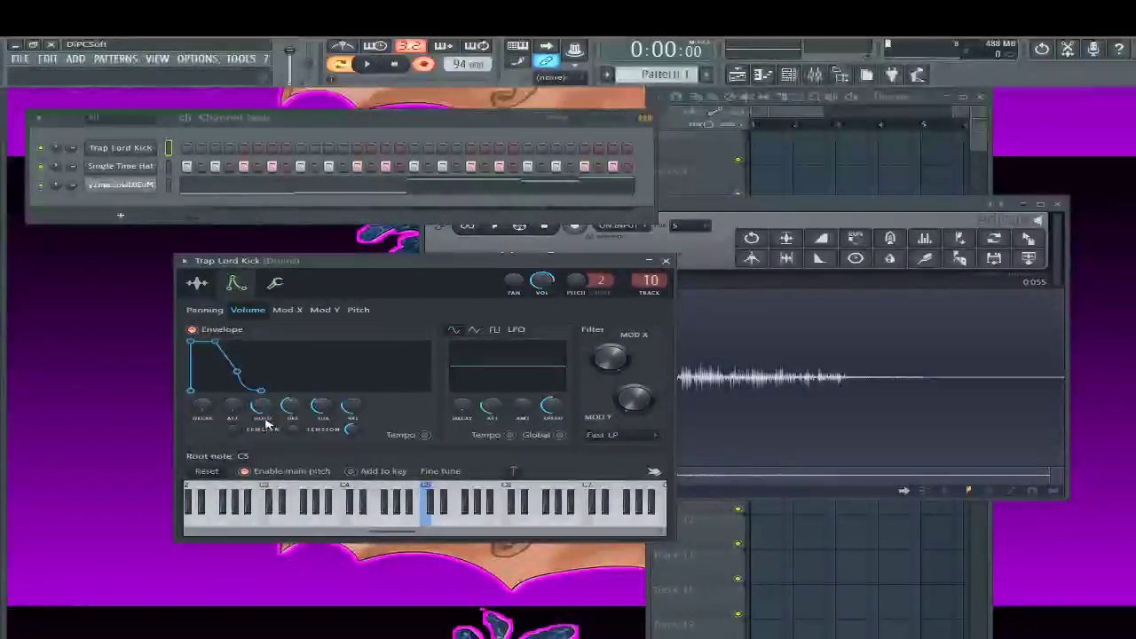
{"action": "key", "text": "z"}
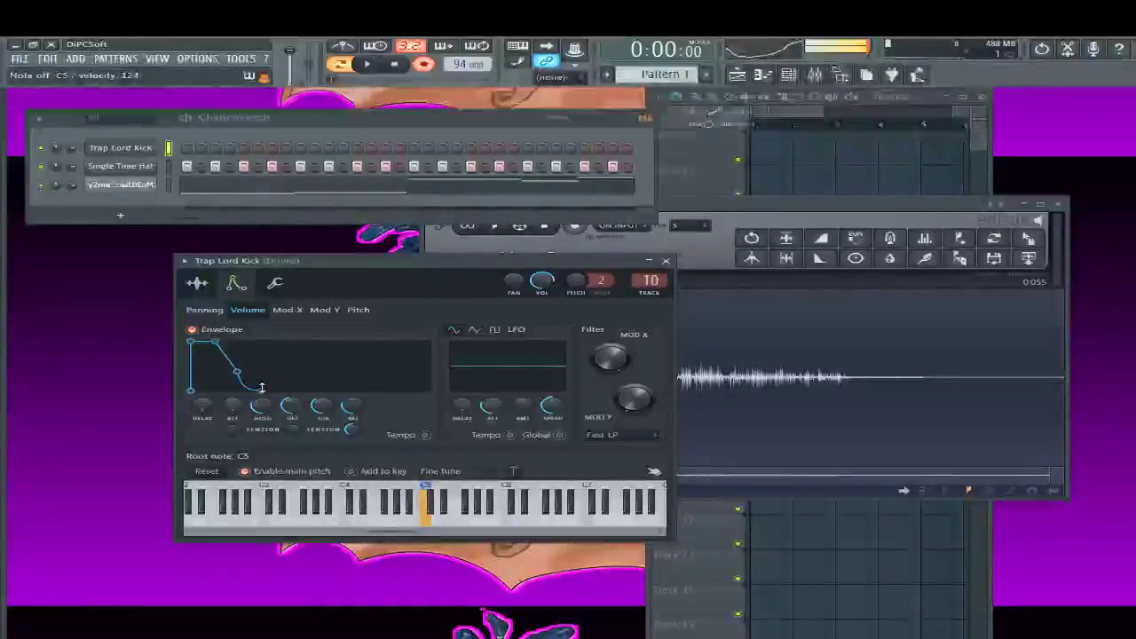
{"action": "left_click", "coordinate": [127, 149]}
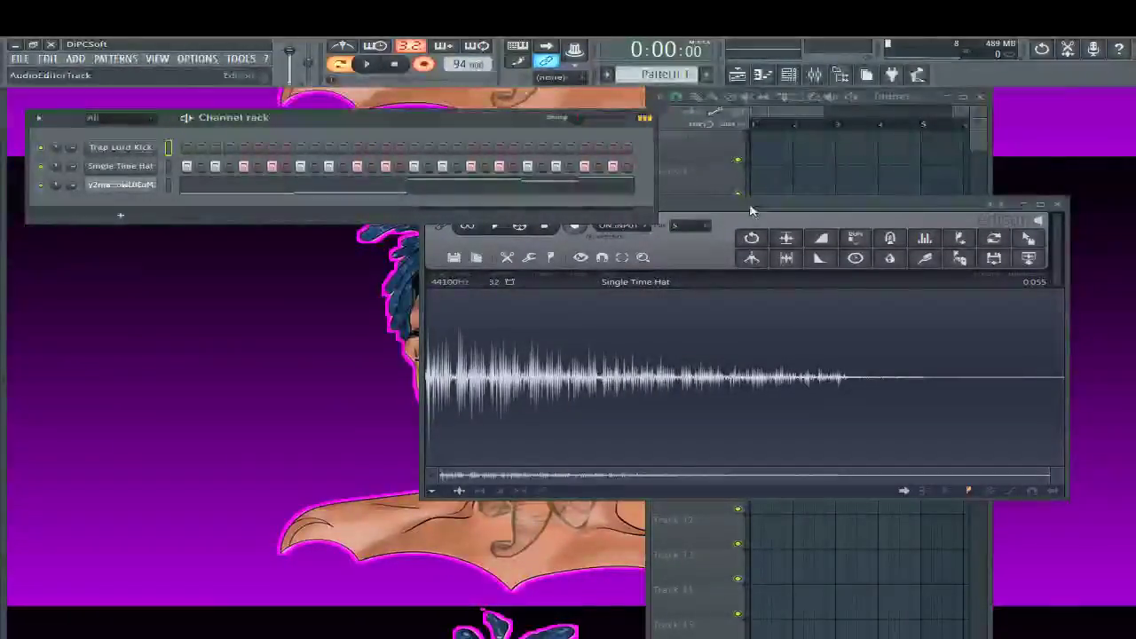
{"action": "key", "text": "F12"}
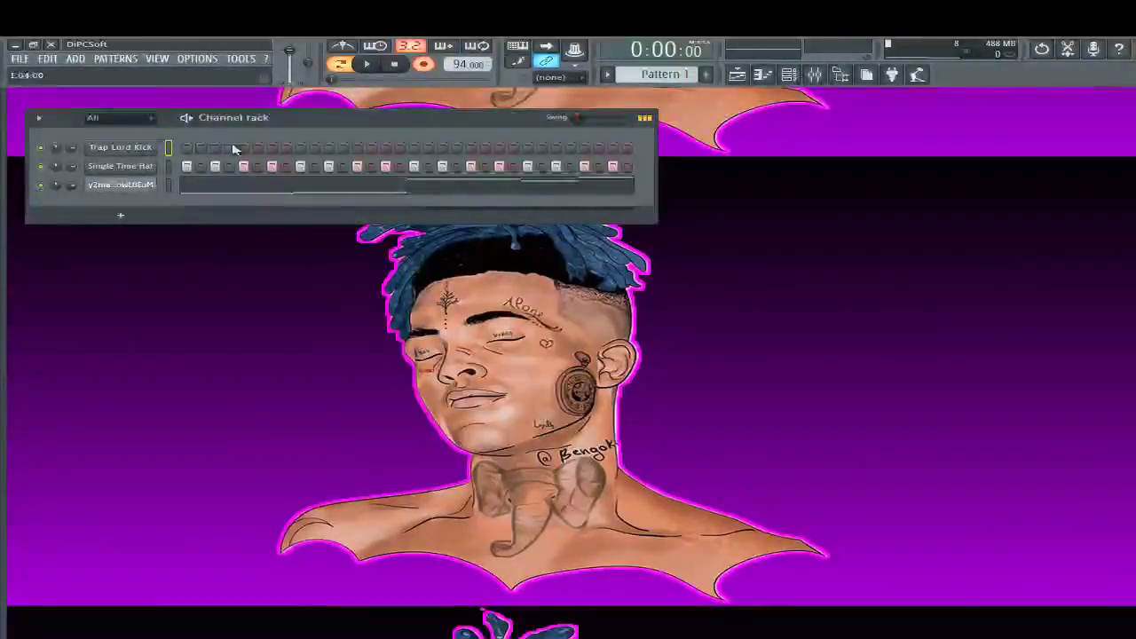
{"action": "left_click", "coordinate": [120, 147]}
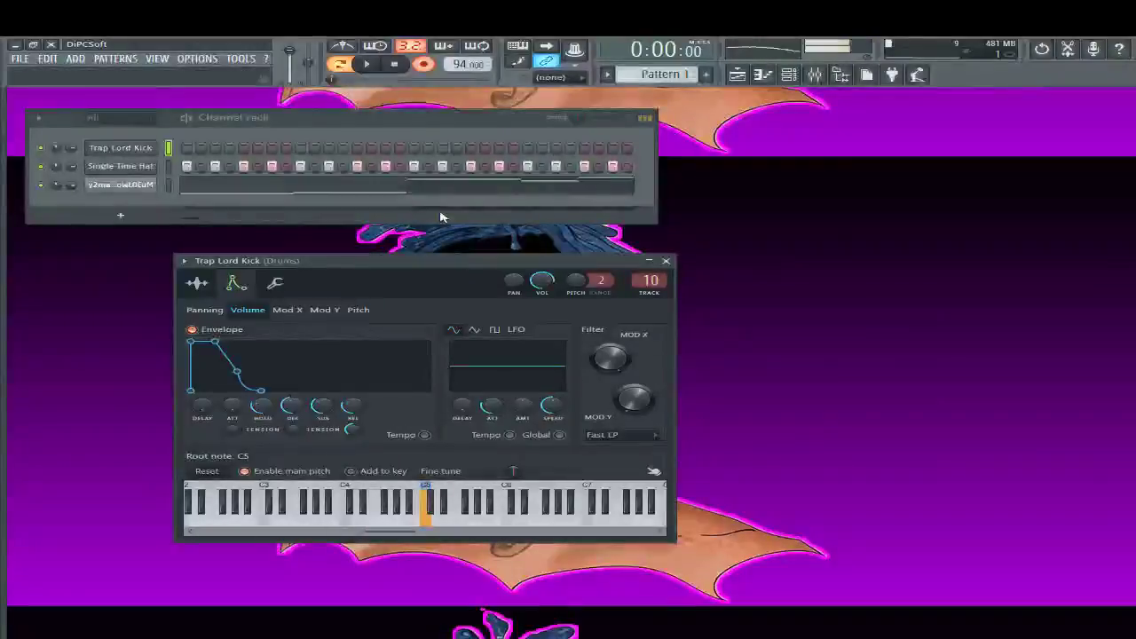
{"action": "key", "text": "z"}
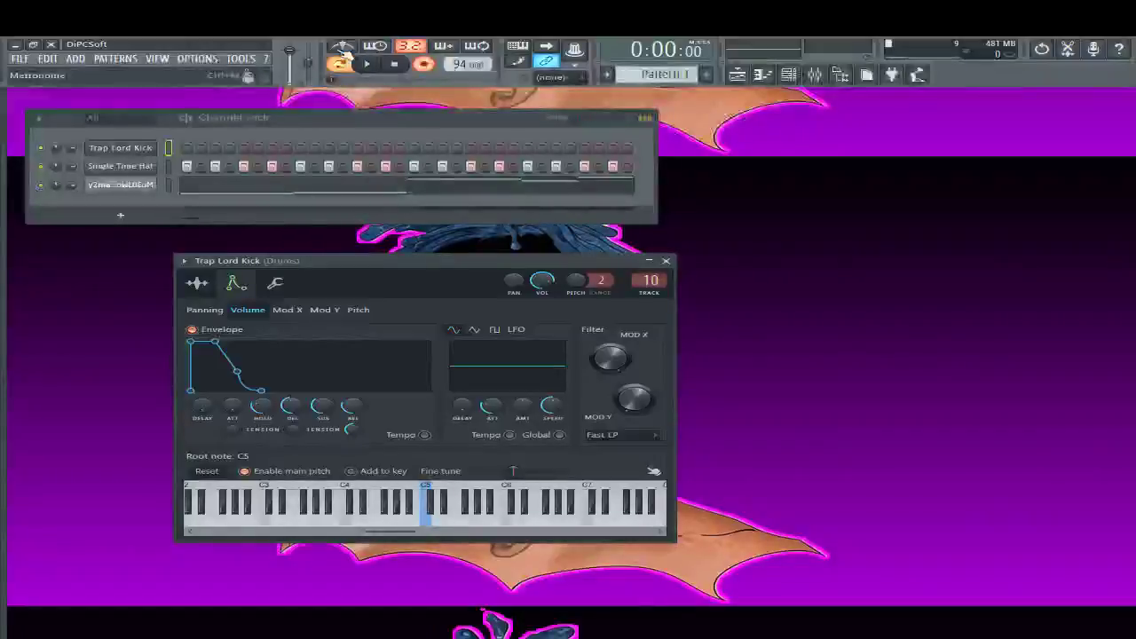
{"action": "left_click_drag", "start_coordinate": [376, 124], "coordinate": [571, 110]}
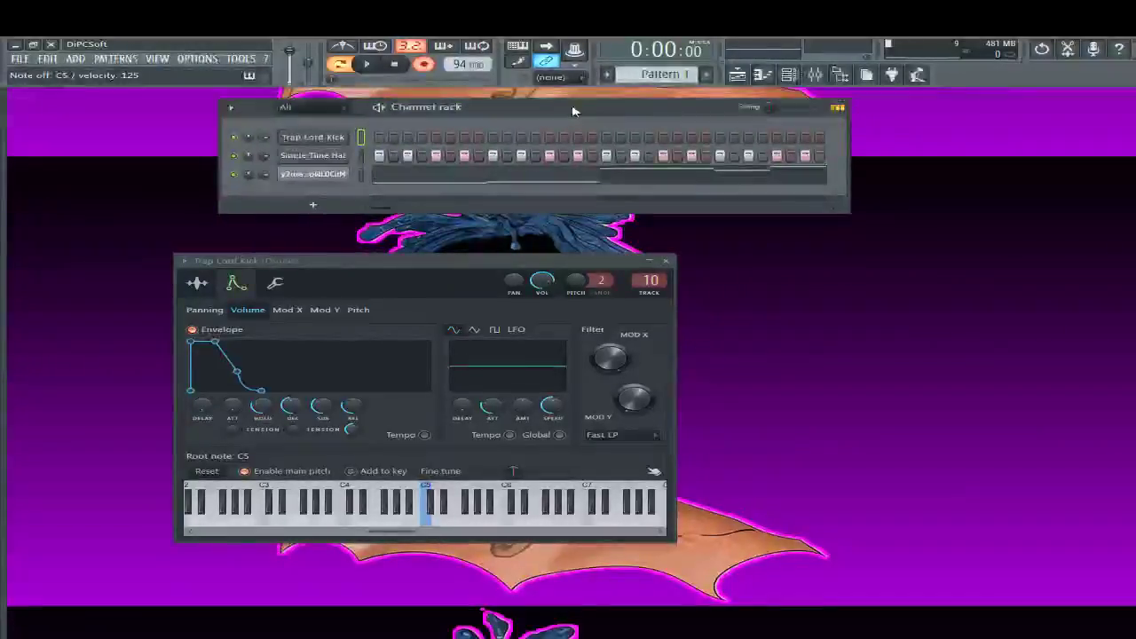
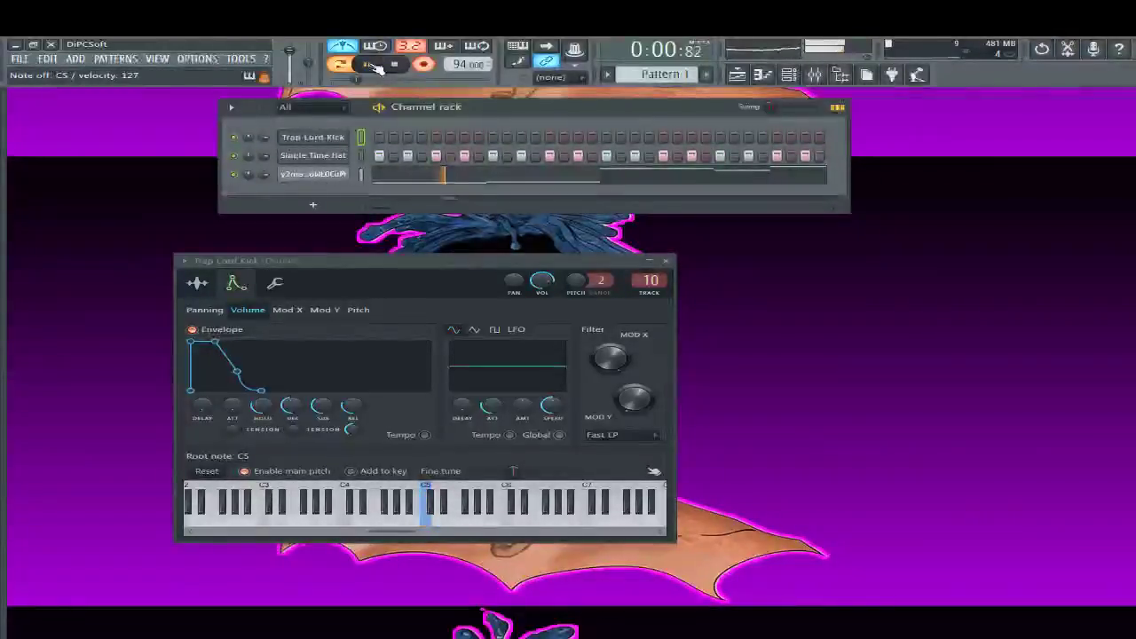
Record a live four-bar C5 pattern on the Trap Lord Kick with the metronome on, and open it in the piano roll
{"action": "key", "text": "z"}
{"action": "key", "text": "z"}
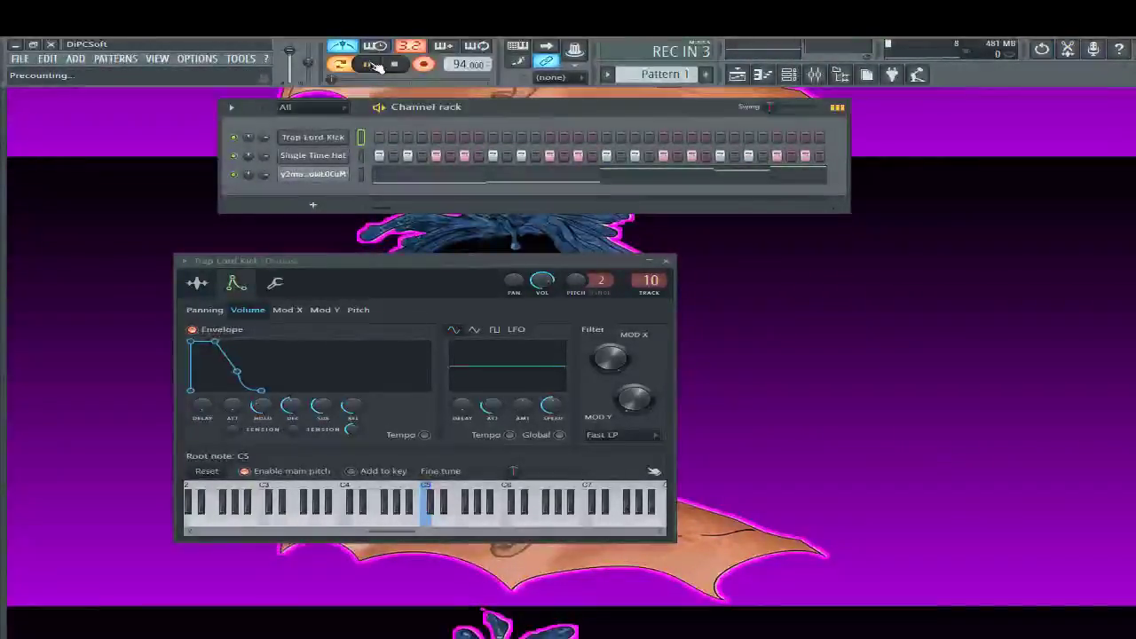
{"action": "key", "text": "z"}
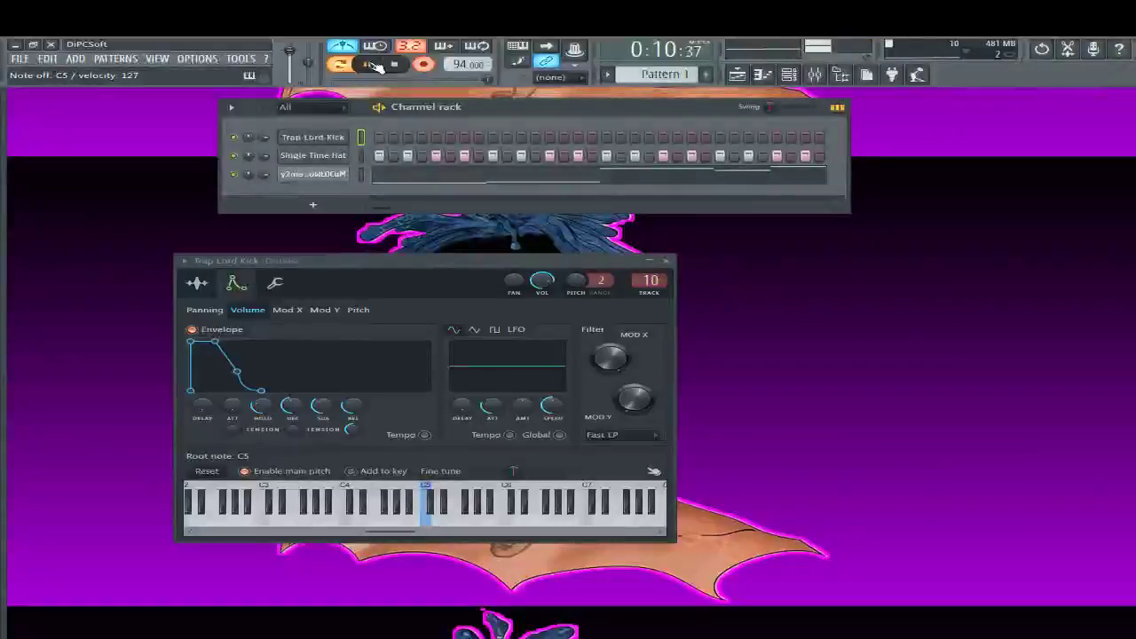
{"action": "key", "text": "space"}
{"action": "left_click", "coordinate": [713, 135]}
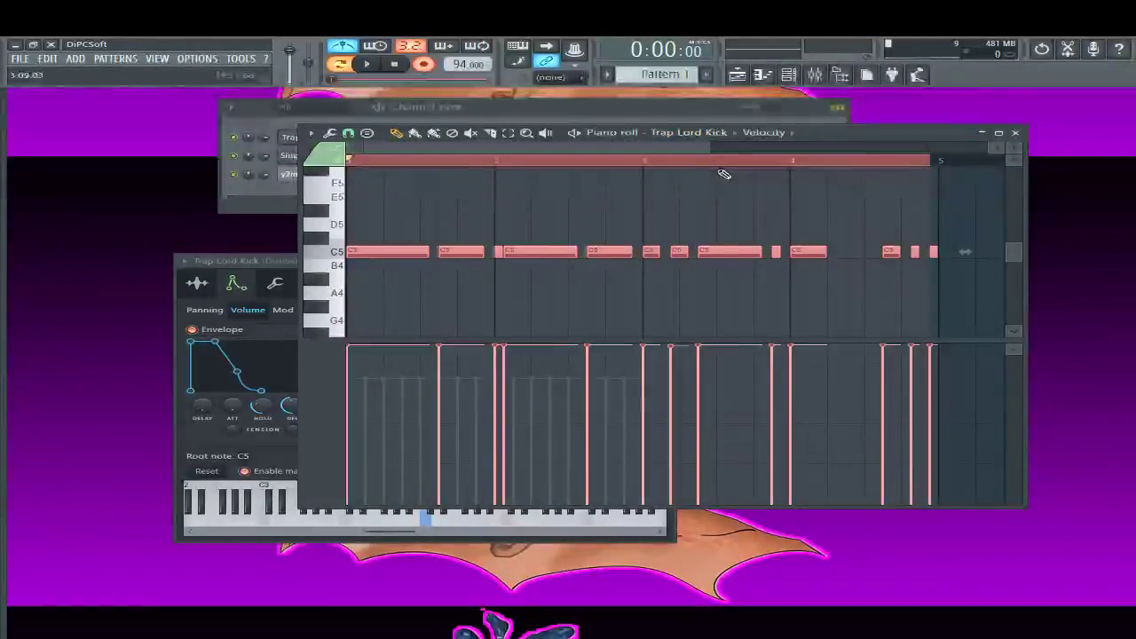
Duplicate the koto melody's slice notes from bars 1 and 2 into bars 3 and 4
{"action": "left_click", "coordinate": [255, 181]}
{"action": "left_click", "coordinate": [289, 173]}
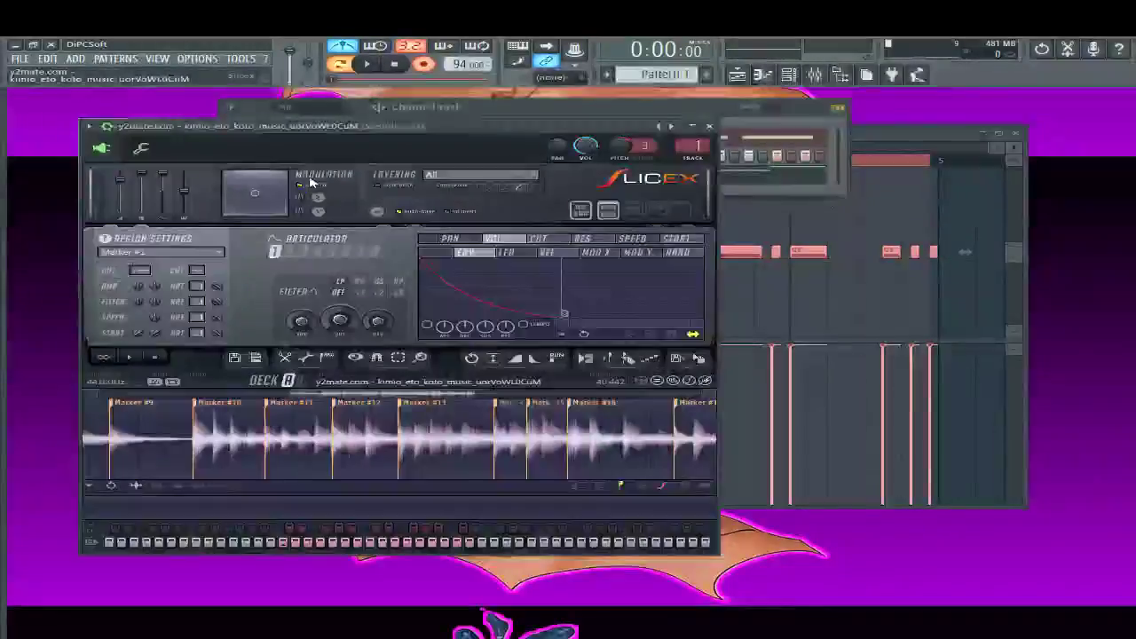
{"action": "left_click", "coordinate": [708, 125]}
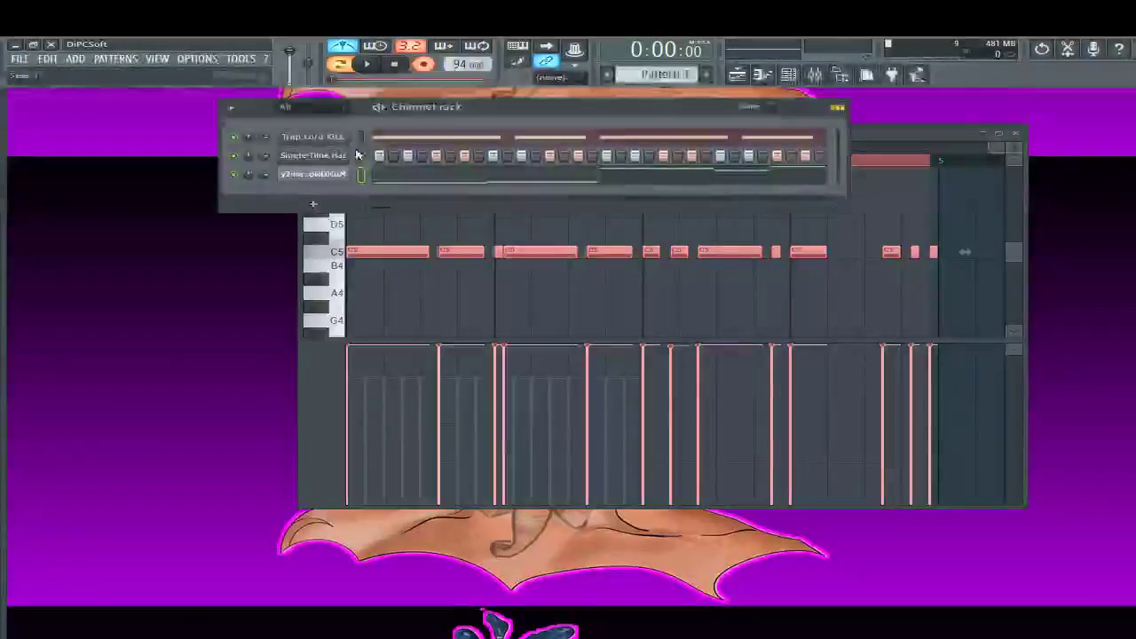
{"action": "left_click", "coordinate": [413, 172]}
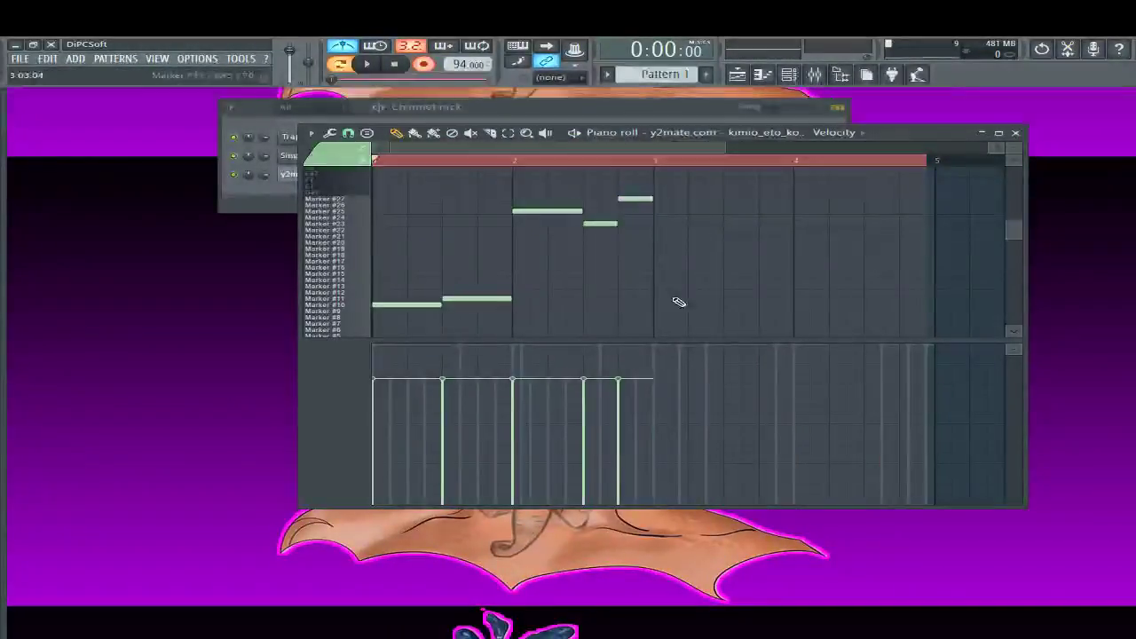
{"action": "key", "text": "ctrl+a"}
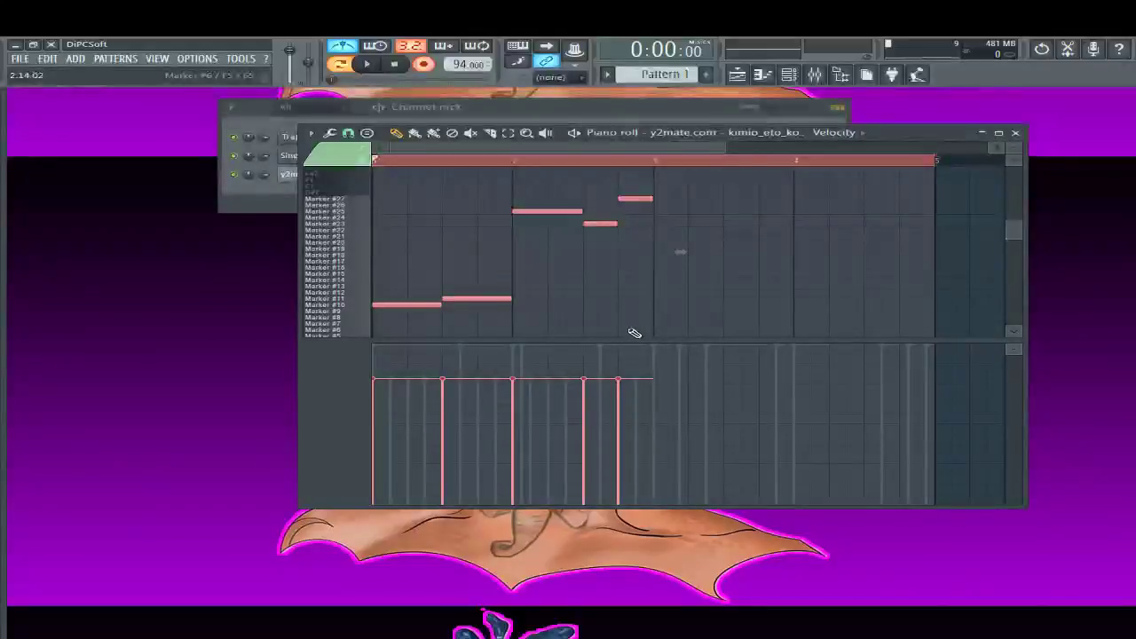
{"action": "left_click_drag", "start_coordinate": [456, 298], "coordinate": [685, 299]}
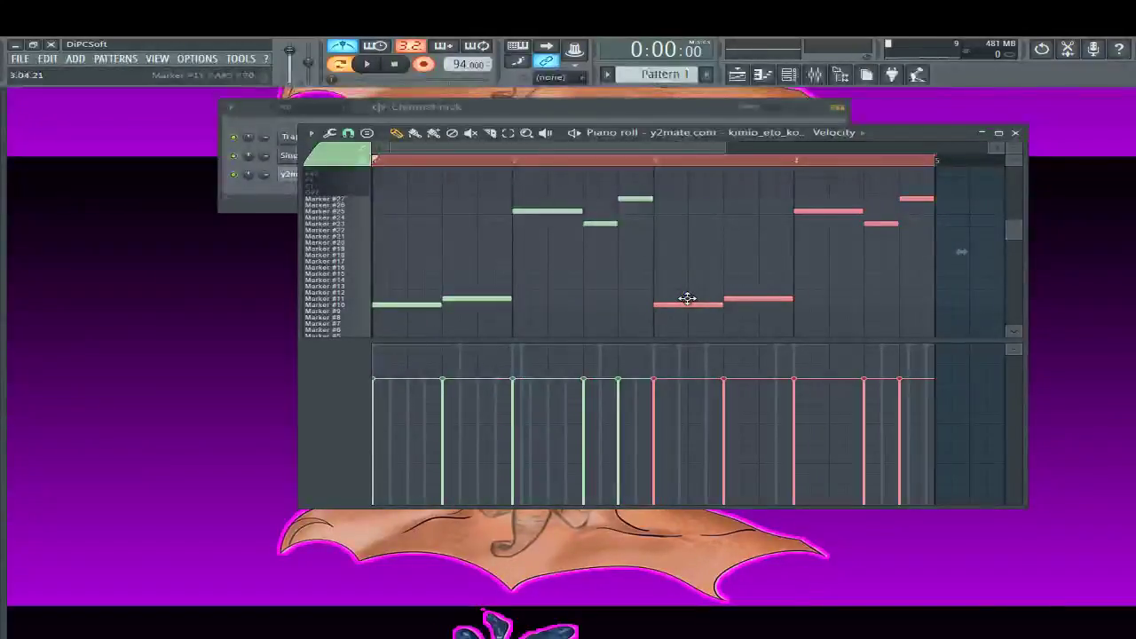
{"action": "left_click", "coordinate": [1017, 132]}
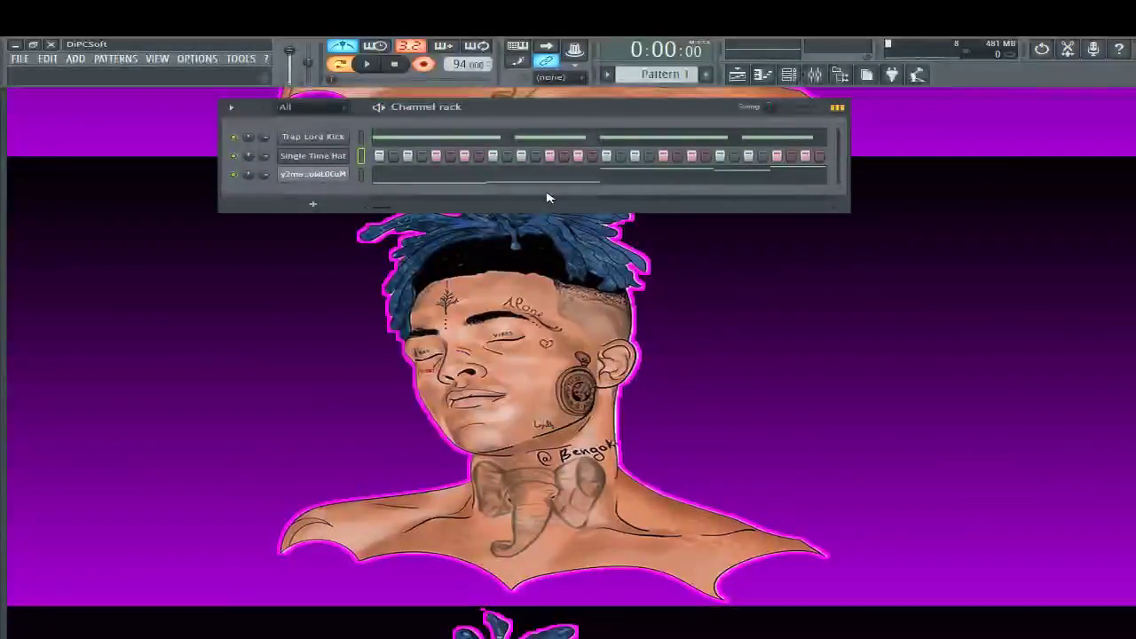
Switch off recording, the countdown and the metronome, and play the pattern with the Trap Lord Kick's piano roll open
{"action": "key", "text": "space"}
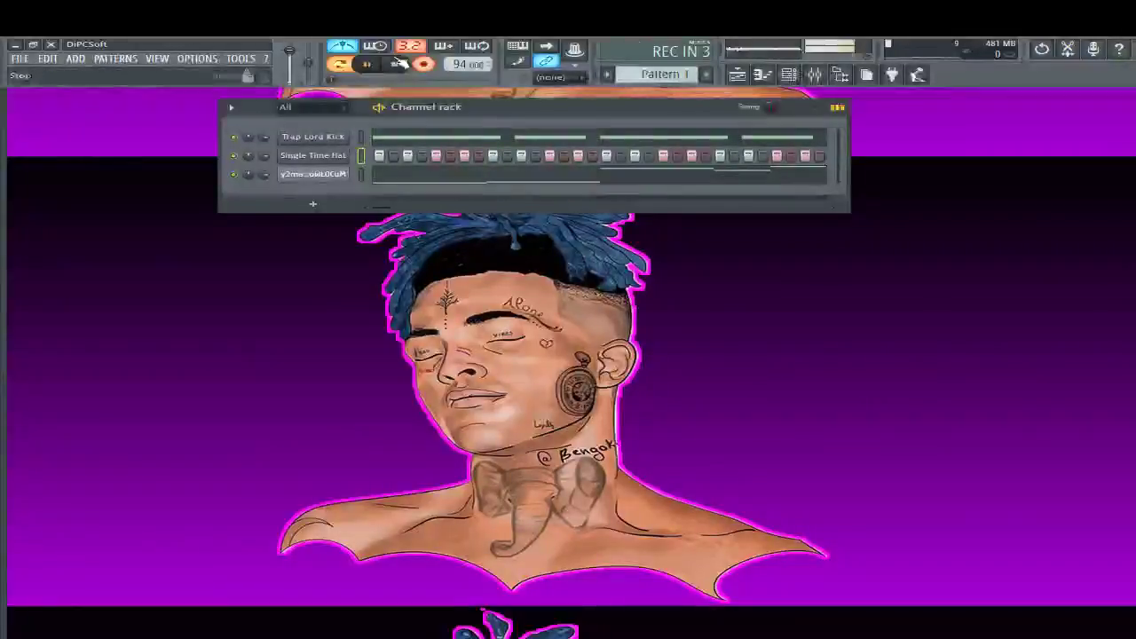
{"action": "key", "text": "F7"}
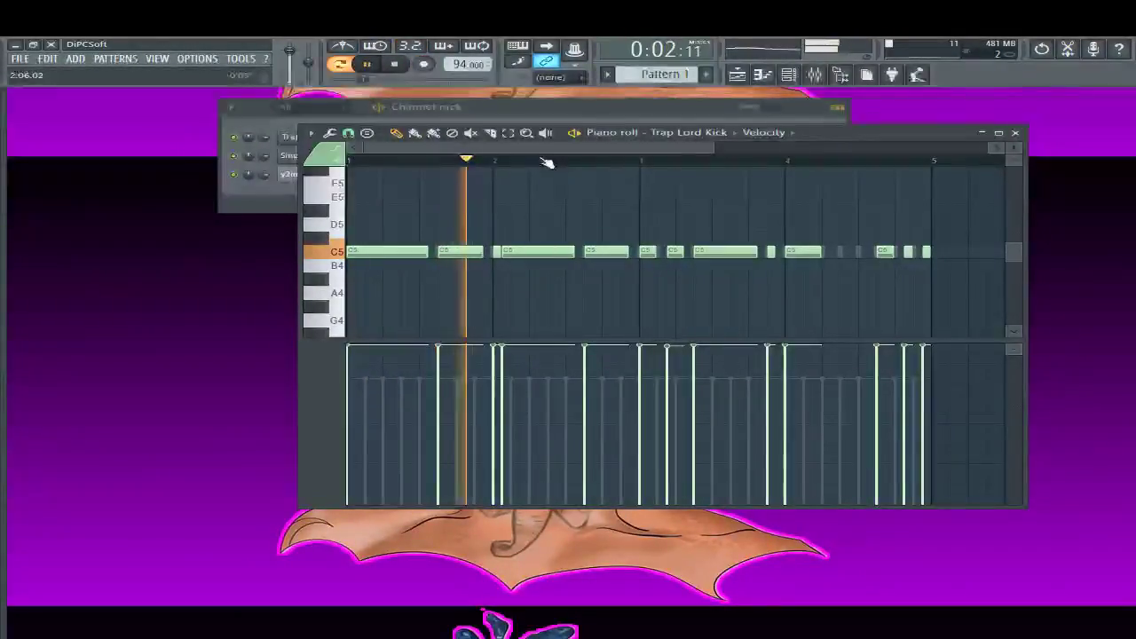
{"action": "key", "text": "space"}
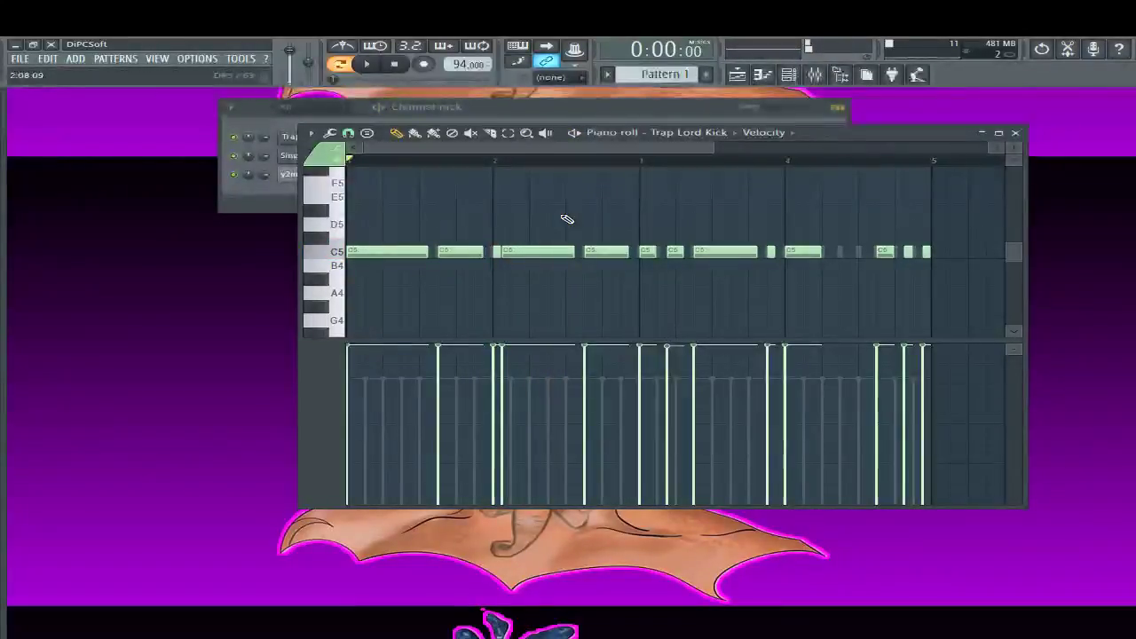
{"action": "key", "text": "space"}
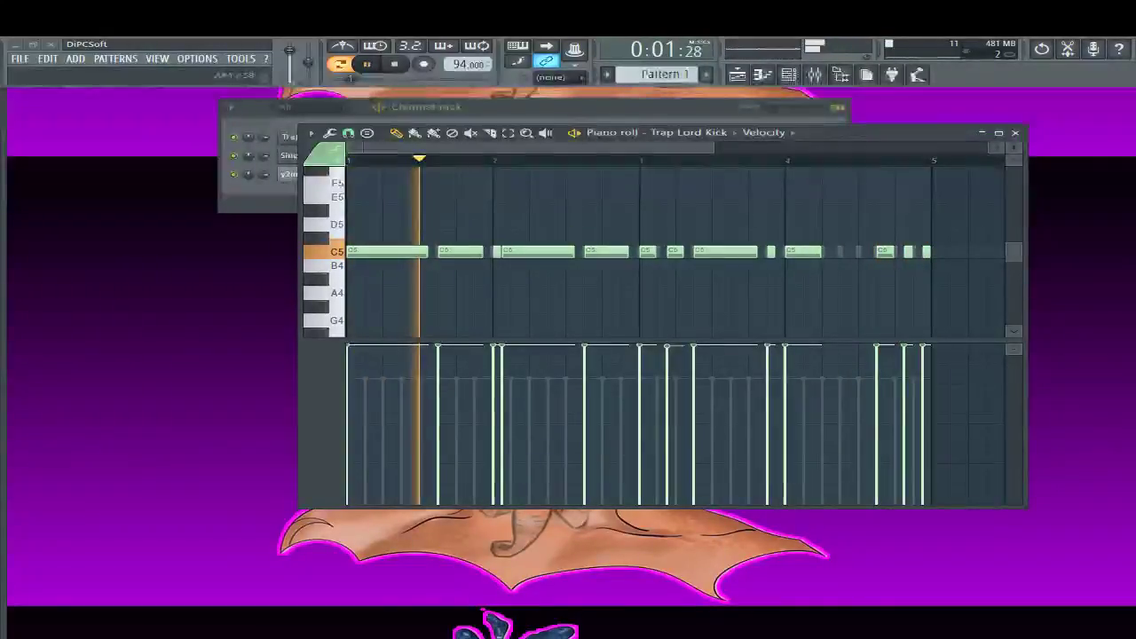
{"action": "key", "text": "alt+F8"}
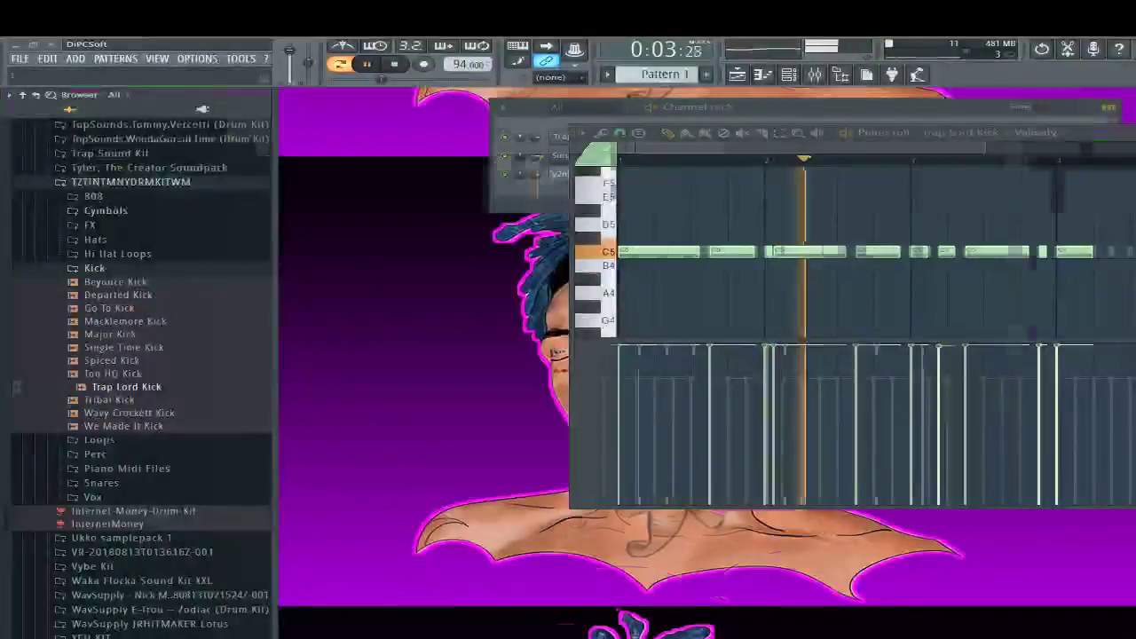
{"action": "key", "text": "alt+F8"}
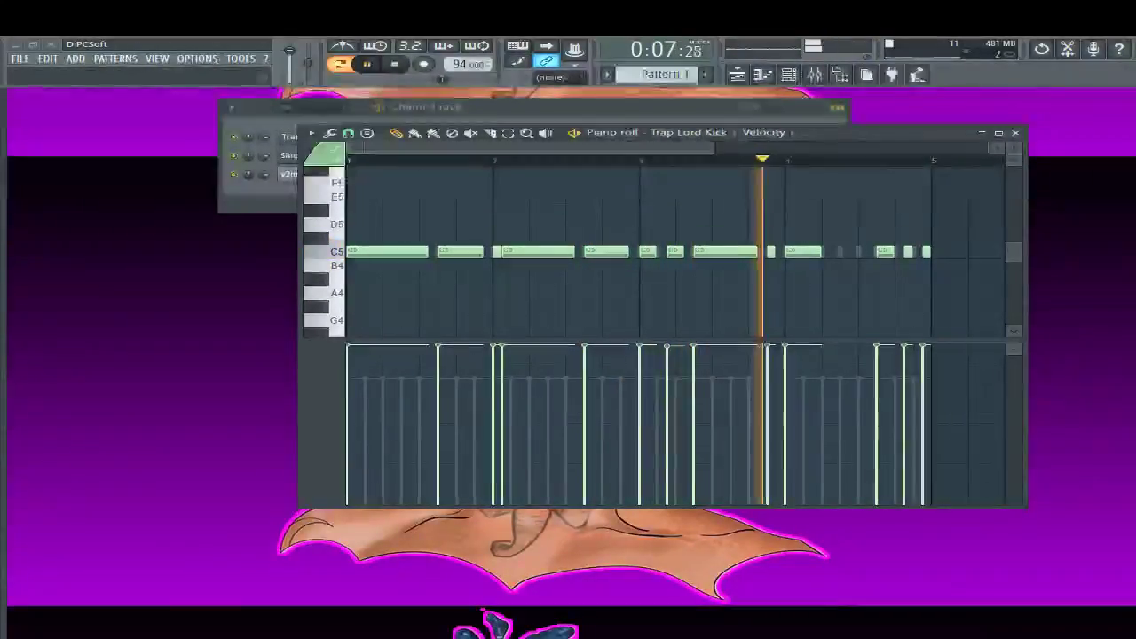
{"action": "left_click", "coordinate": [627, 111]}
{"action": "key", "text": "alt+F8"}
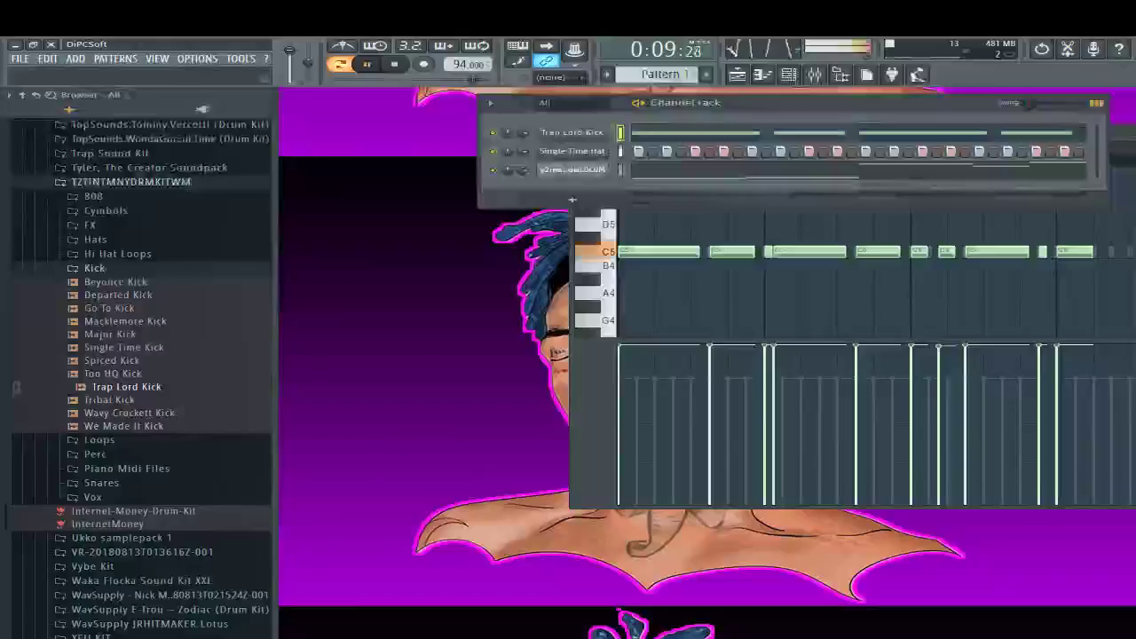
{"action": "key", "text": "alt+F8"}
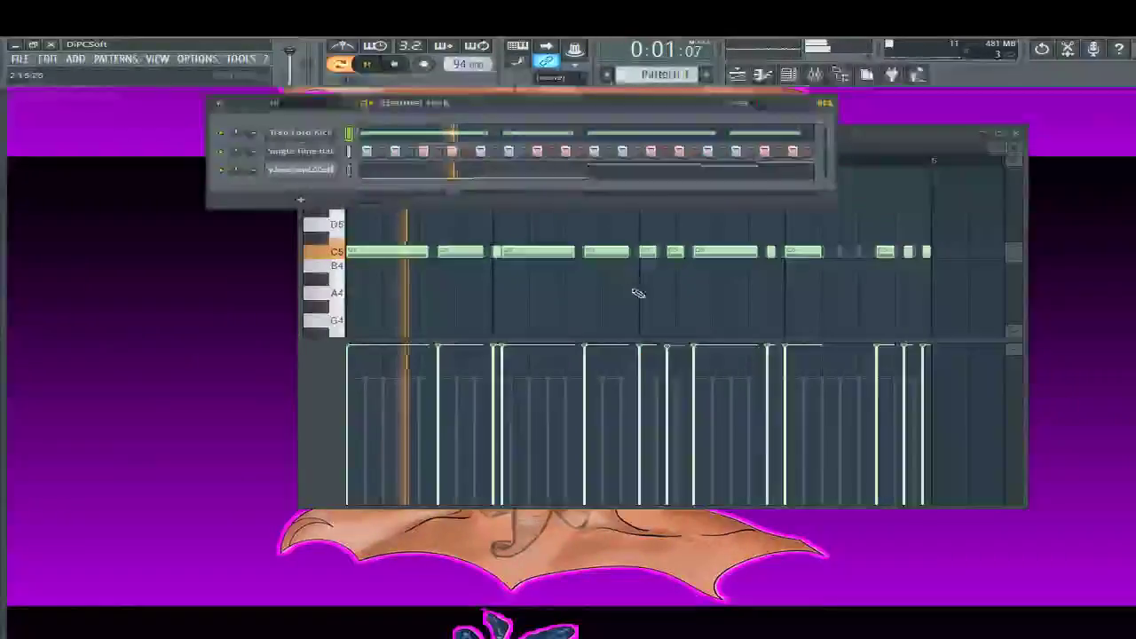
Bring the Single Time Hat steps into the piano roll, extend all notes with legato, and chop each note in two
{"action": "left_click", "coordinate": [372, 160]}
{"action": "key", "text": "ctrl+a"}
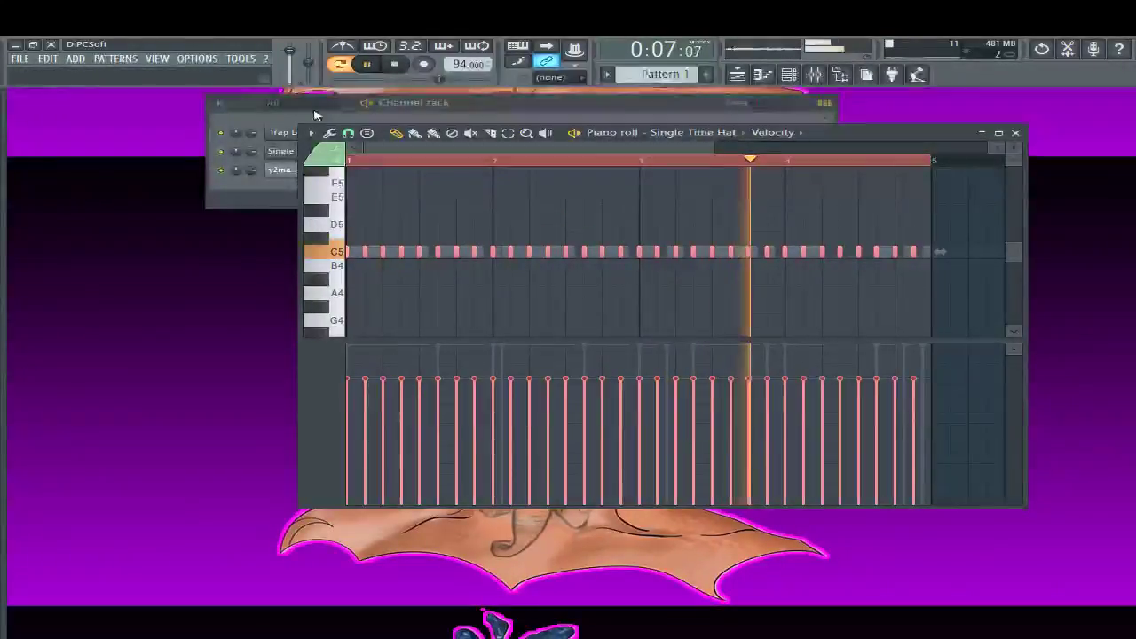
{"action": "key", "text": "ctrl+l"}
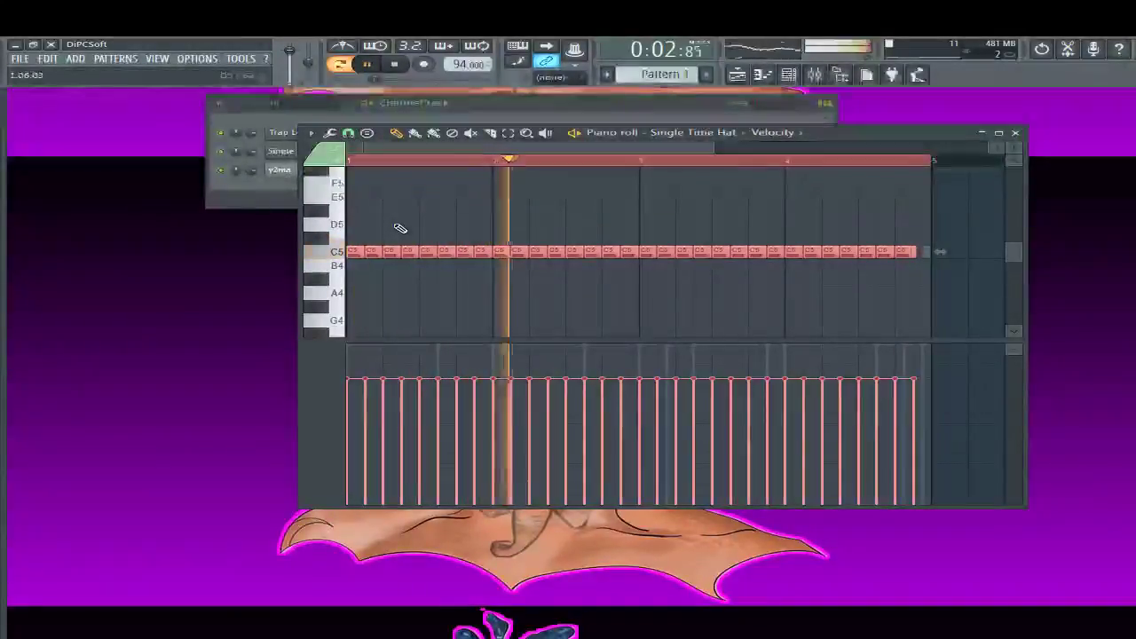
{"action": "key", "text": "ctrl+u"}
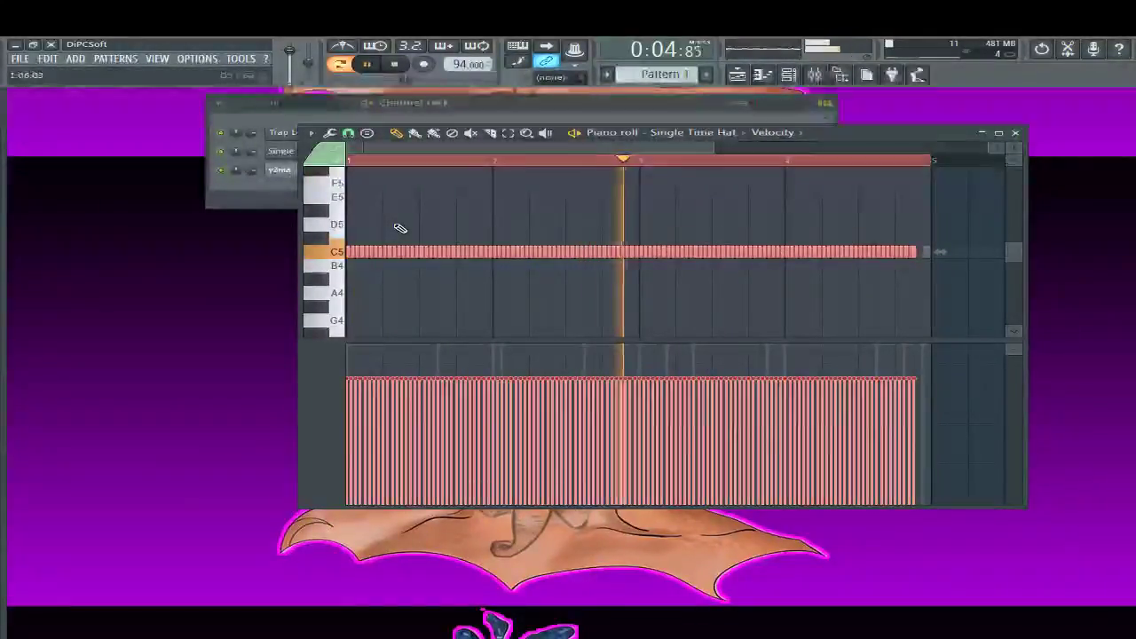
{"action": "key", "text": "ctrl+z"}
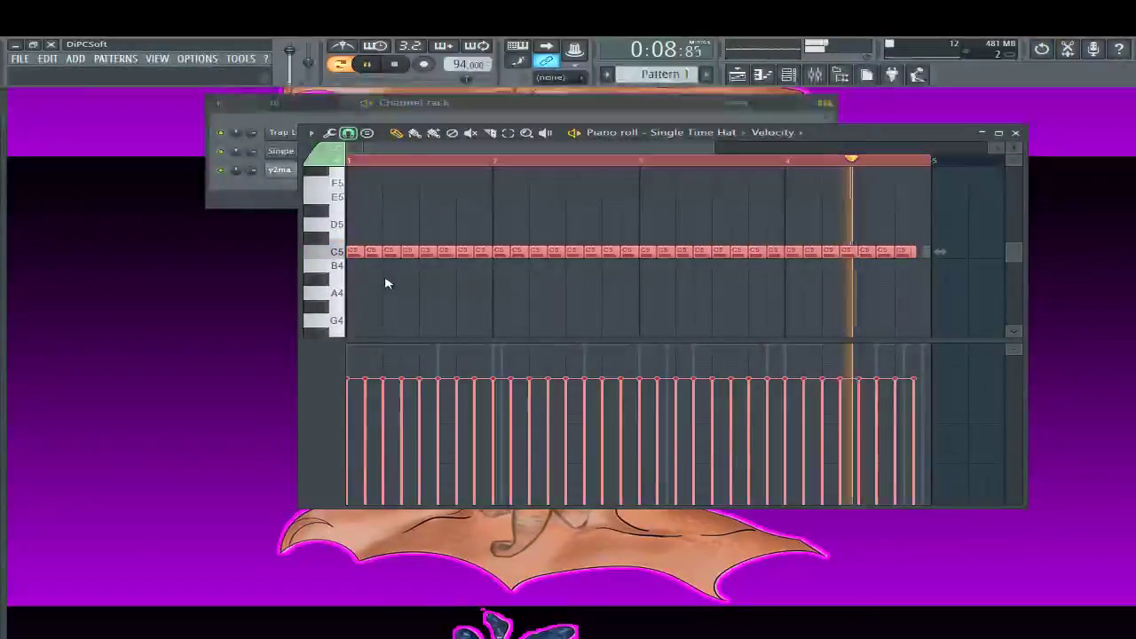
{"action": "key", "text": "ctrl+u"}
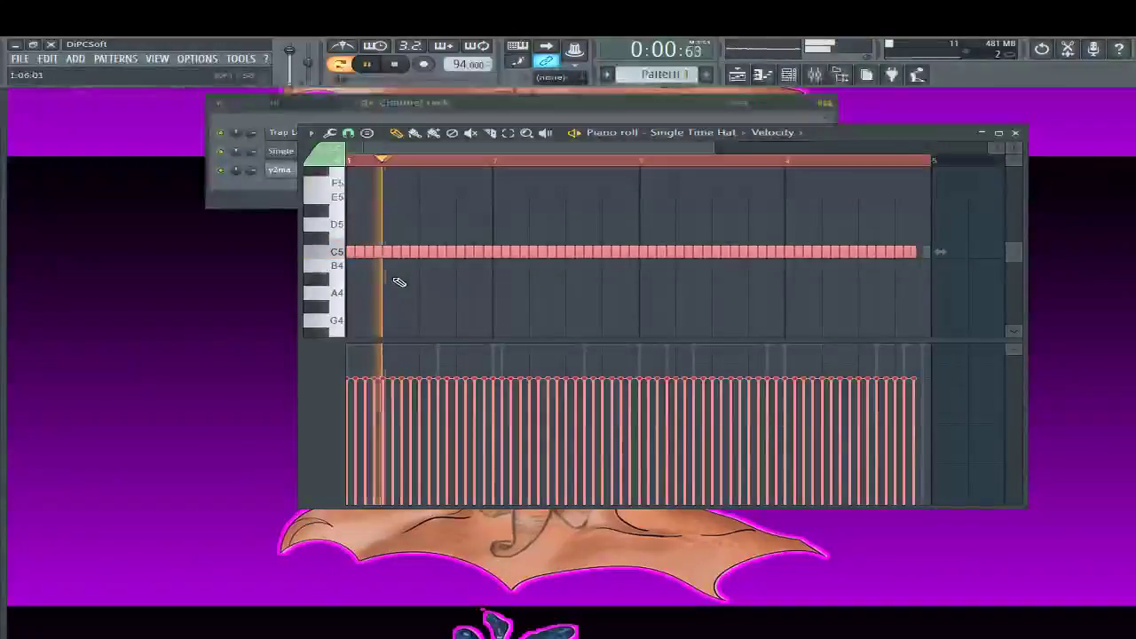
Add a final sixteenth-long C5 hat note at the end of bar 4
{"action": "scroll", "coordinate": [844, 252], "scroll_direction": "up", "scroll_amount": 5}
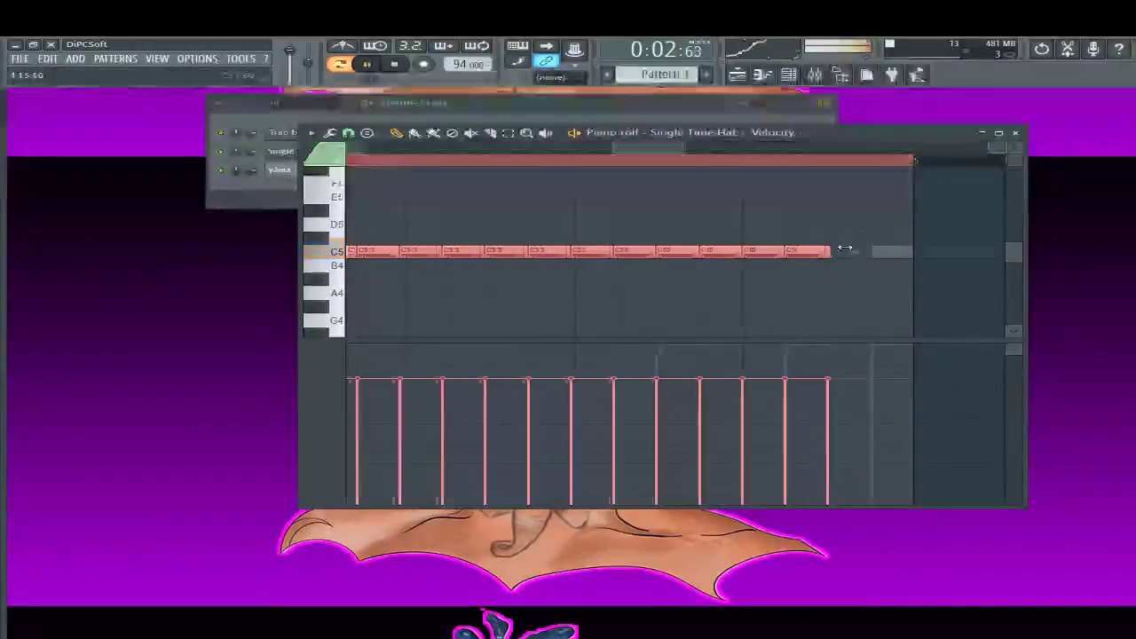
{"action": "left_click", "coordinate": [869, 251]}
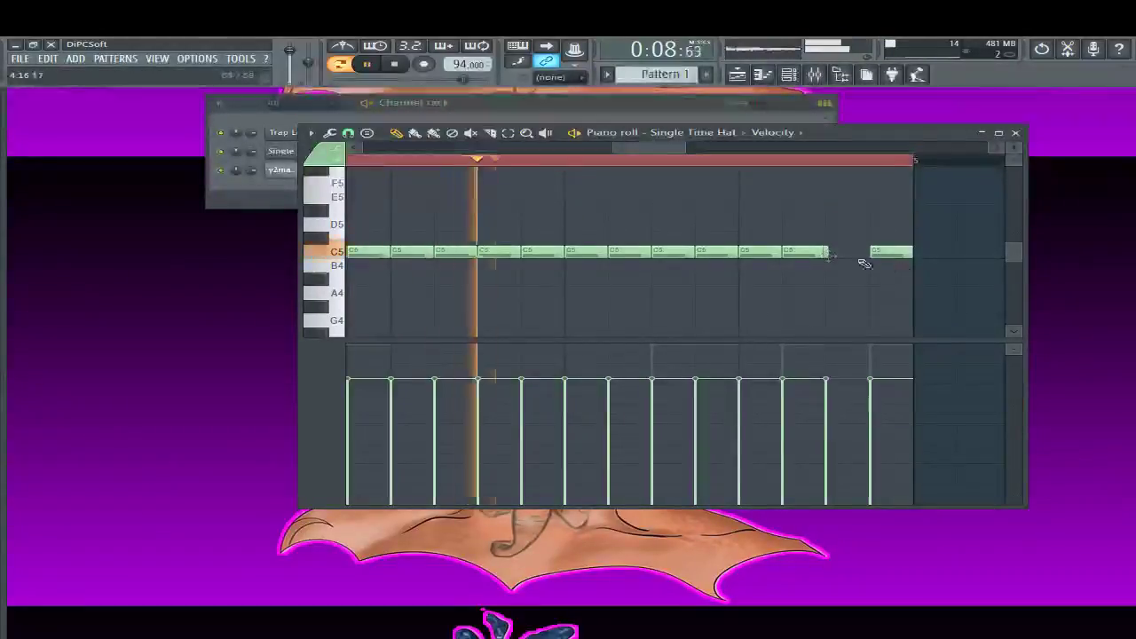
{"action": "key", "text": "ctrl+u"}
{"action": "scroll", "coordinate": [745, 284], "scroll_direction": "down", "scroll_amount": 4}
Show the sample browser and open the drum kit's Snares folder
{"action": "left_click", "coordinate": [308, 98]}
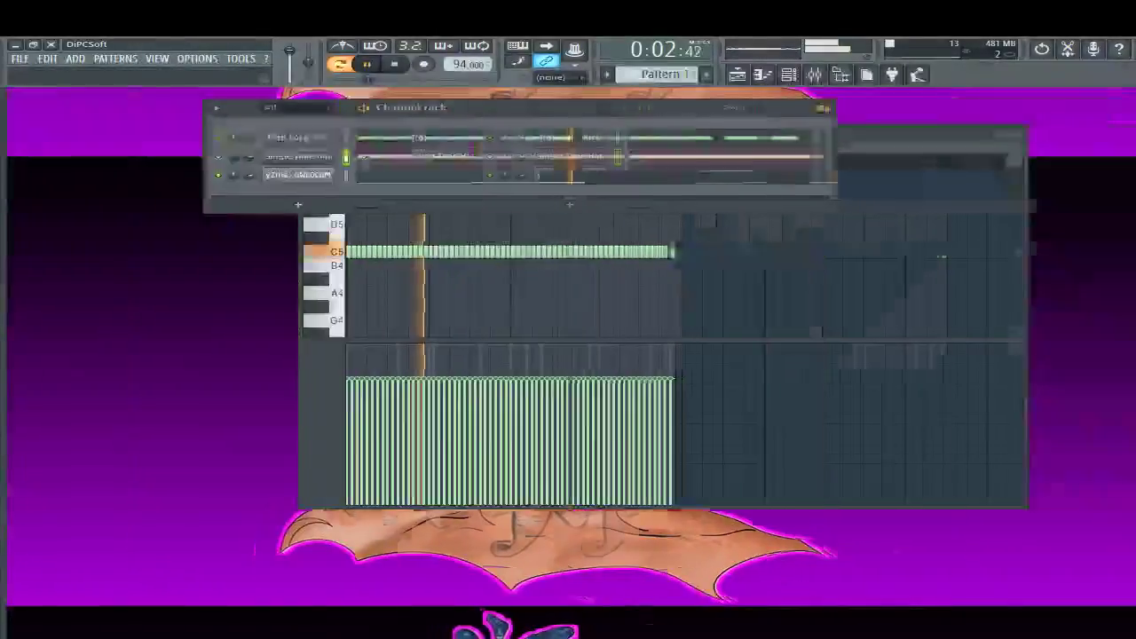
{"action": "key", "text": "alt+F8"}
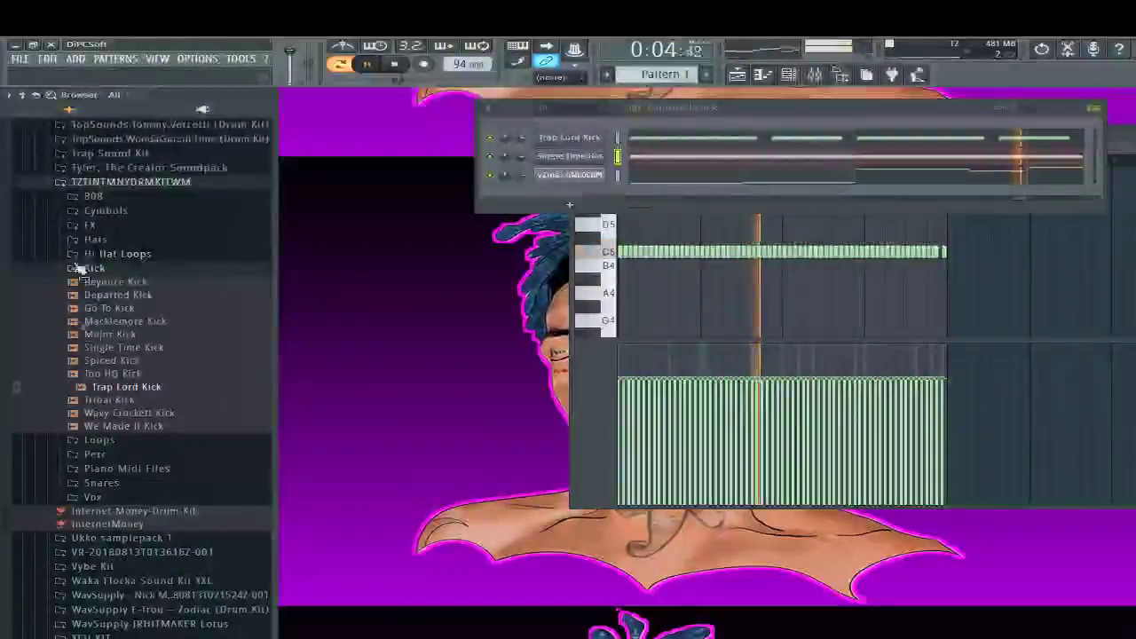
{"action": "left_click", "coordinate": [84, 469]}
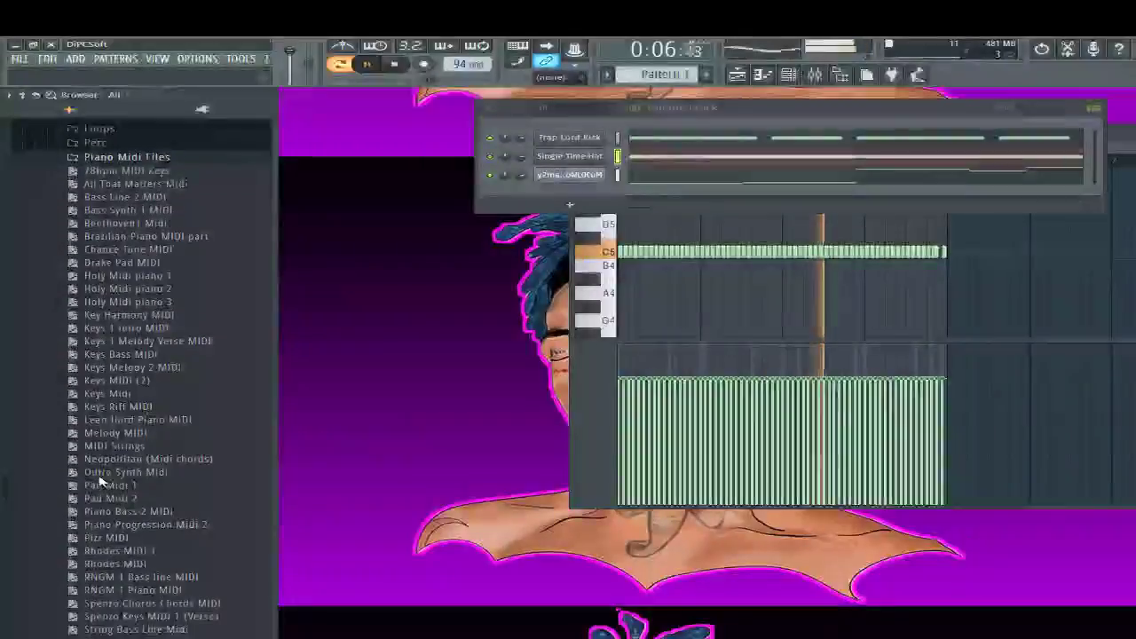
{"action": "scroll", "coordinate": [124, 237], "scroll_direction": "up", "scroll_amount": 6}
{"action": "left_click", "coordinate": [92, 393]}
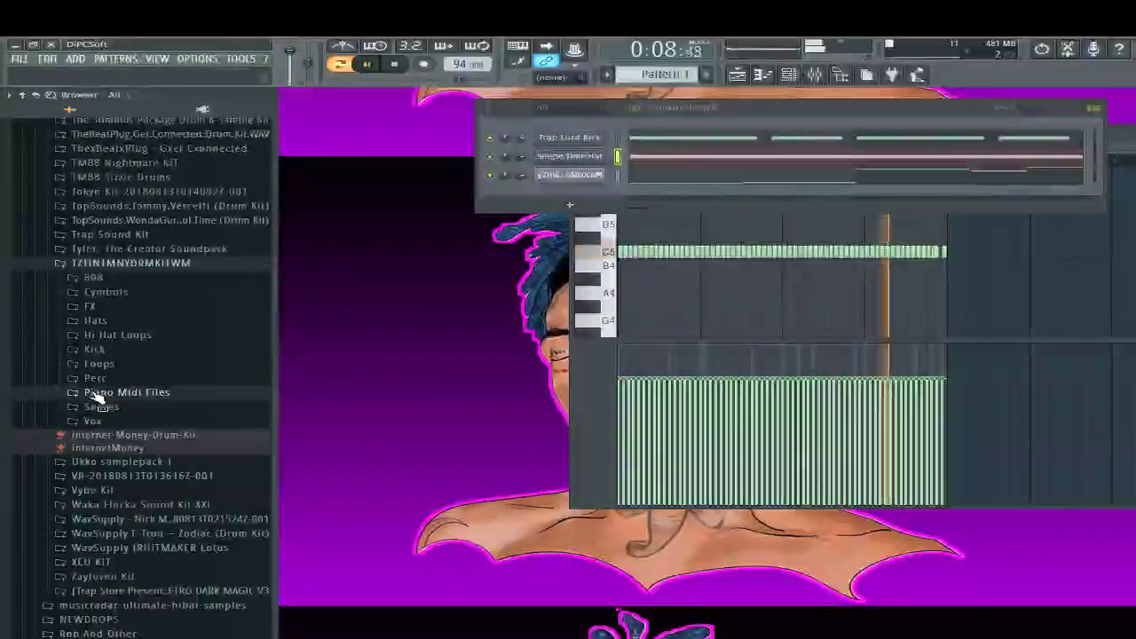
{"action": "left_click", "coordinate": [95, 407]}
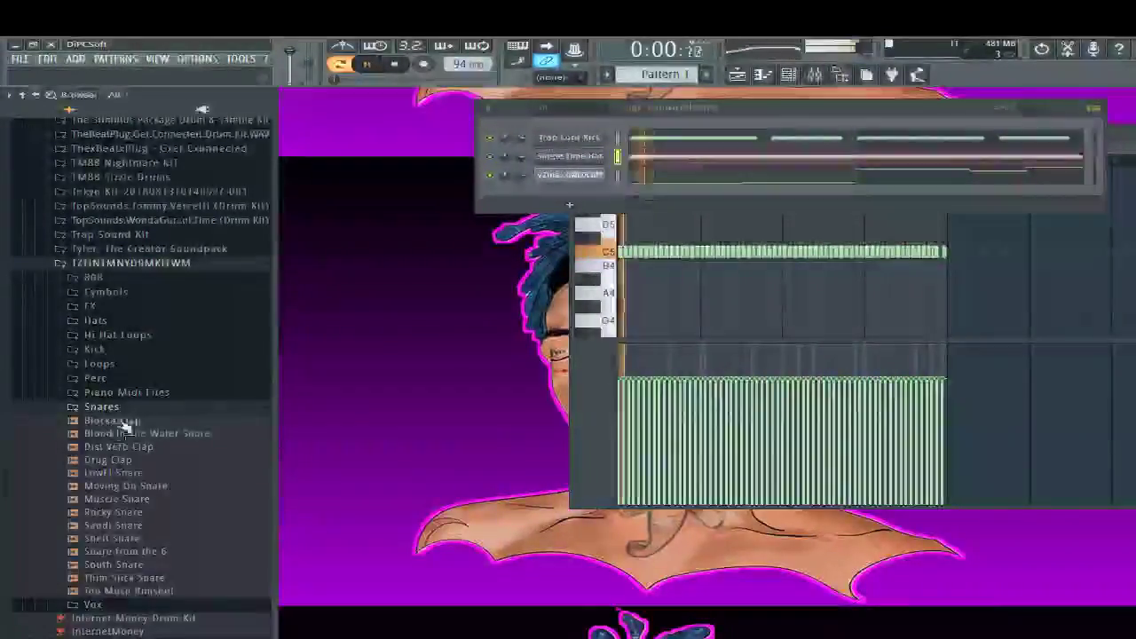
Audition claps and snares from the drum kit's Snares folder and add Saudi Snare to the channel rack as a new channel
{"action": "left_click", "coordinate": [94, 461]}
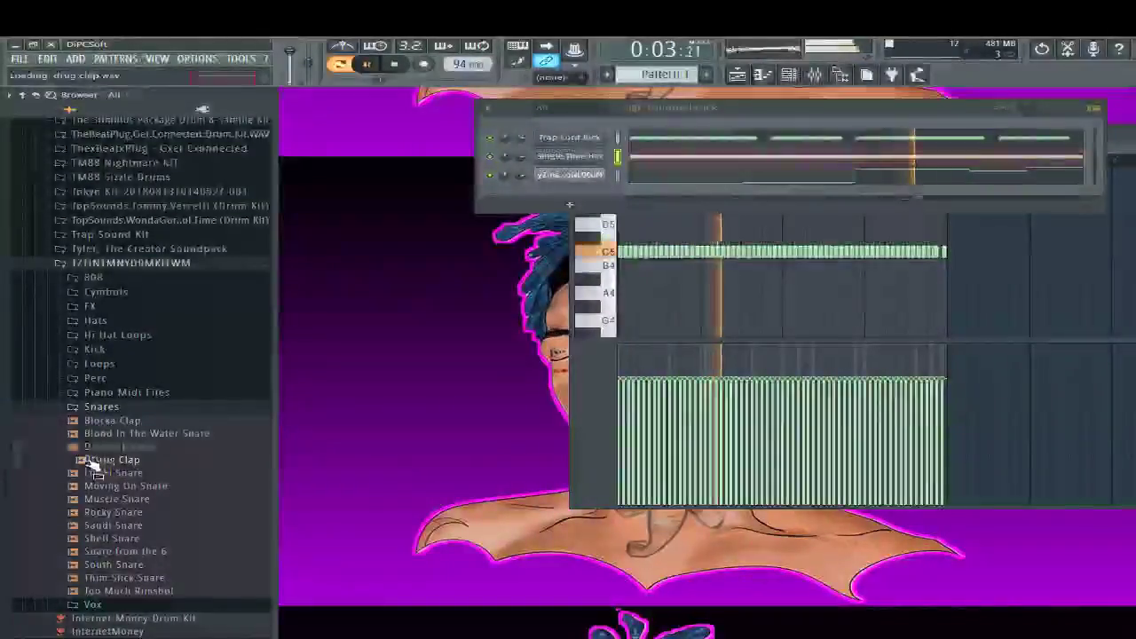
{"action": "left_click", "coordinate": [94, 524]}
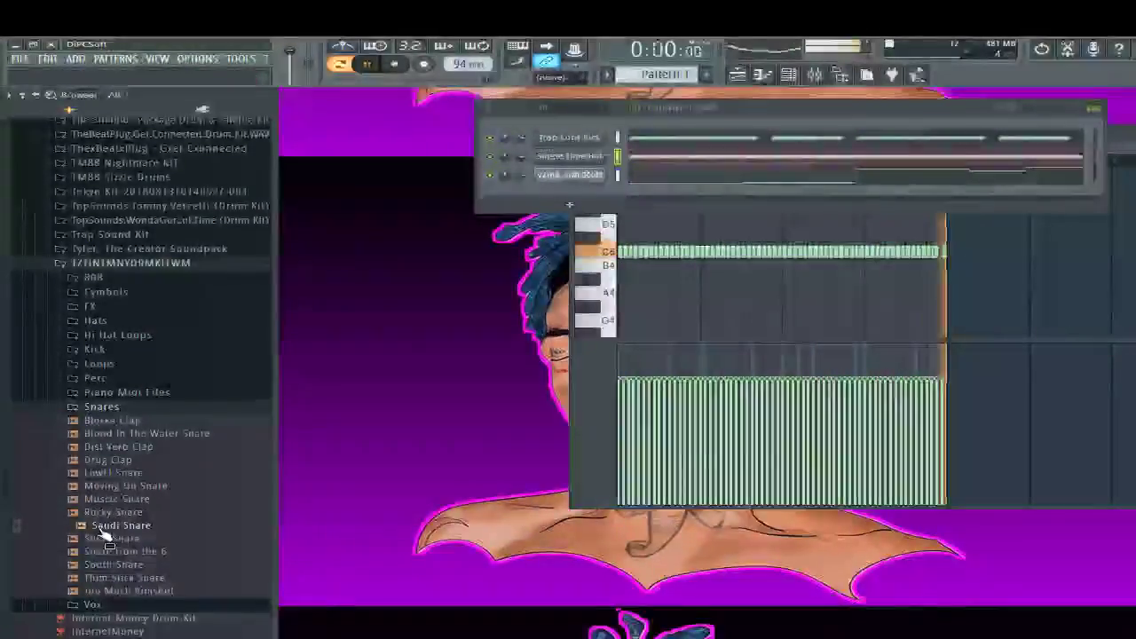
{"action": "left_click", "coordinate": [102, 563]}
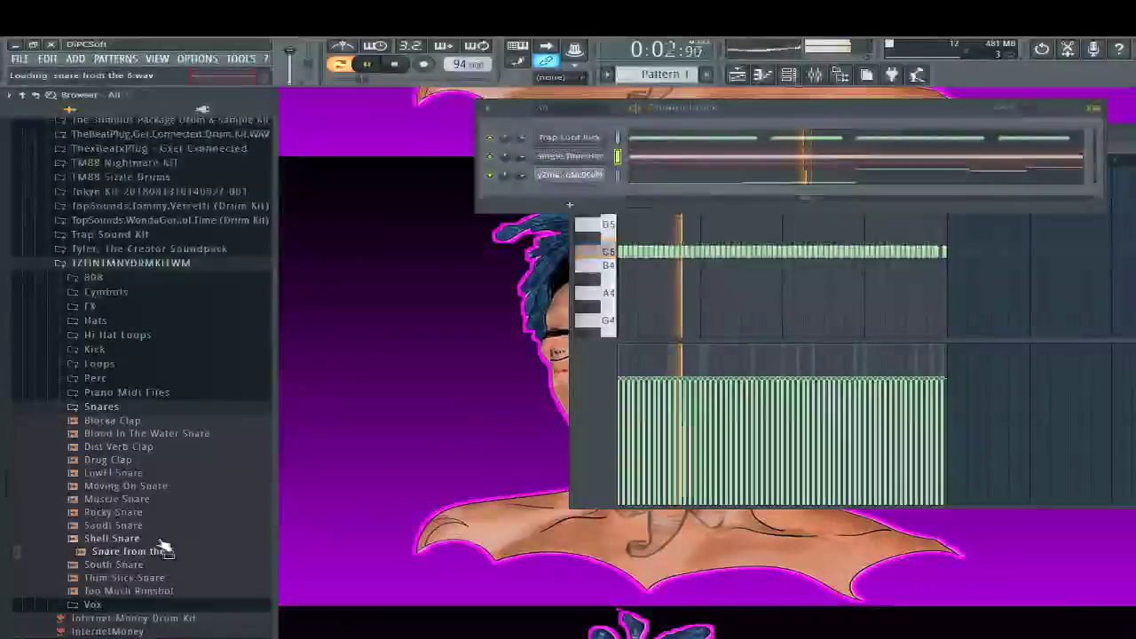
{"action": "left_click", "coordinate": [89, 518]}
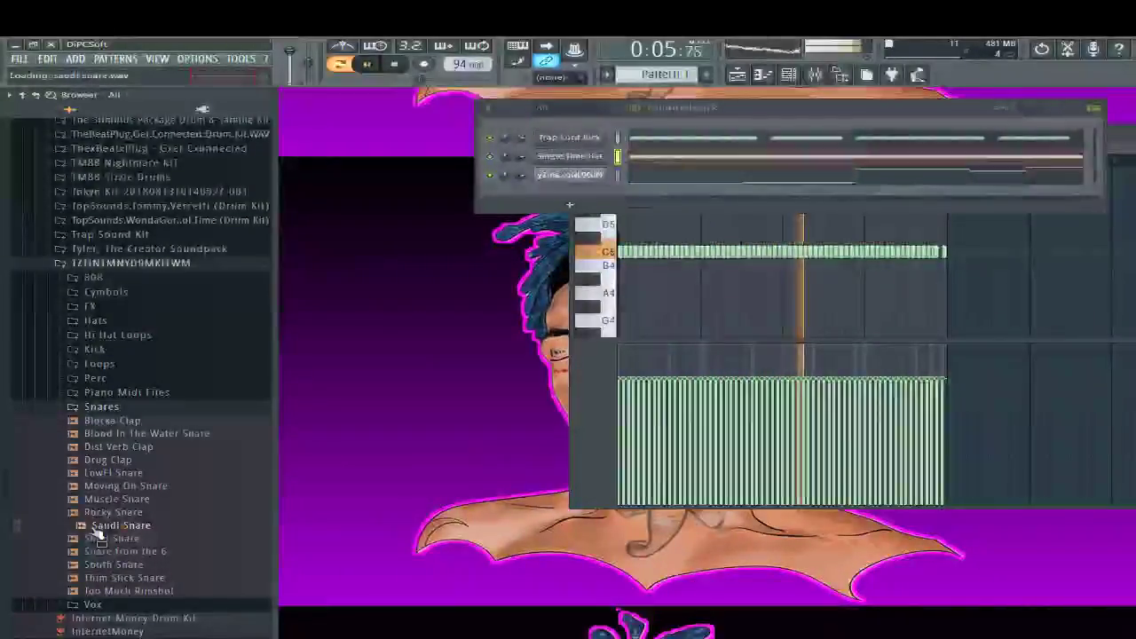
{"action": "left_click_drag", "start_coordinate": [96, 531], "coordinate": [306, 137]}
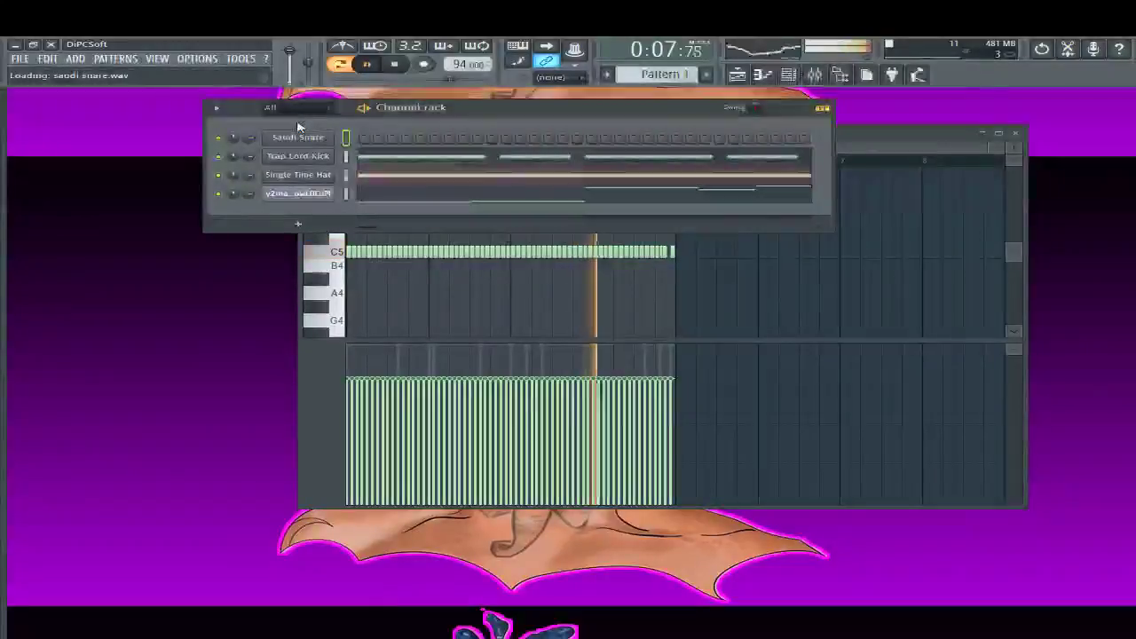
Stop playback, turn off loop points for the Saudi Snare channel and route it to mixer track 11
{"action": "key", "text": "space"}
{"action": "left_click", "coordinate": [321, 139]}
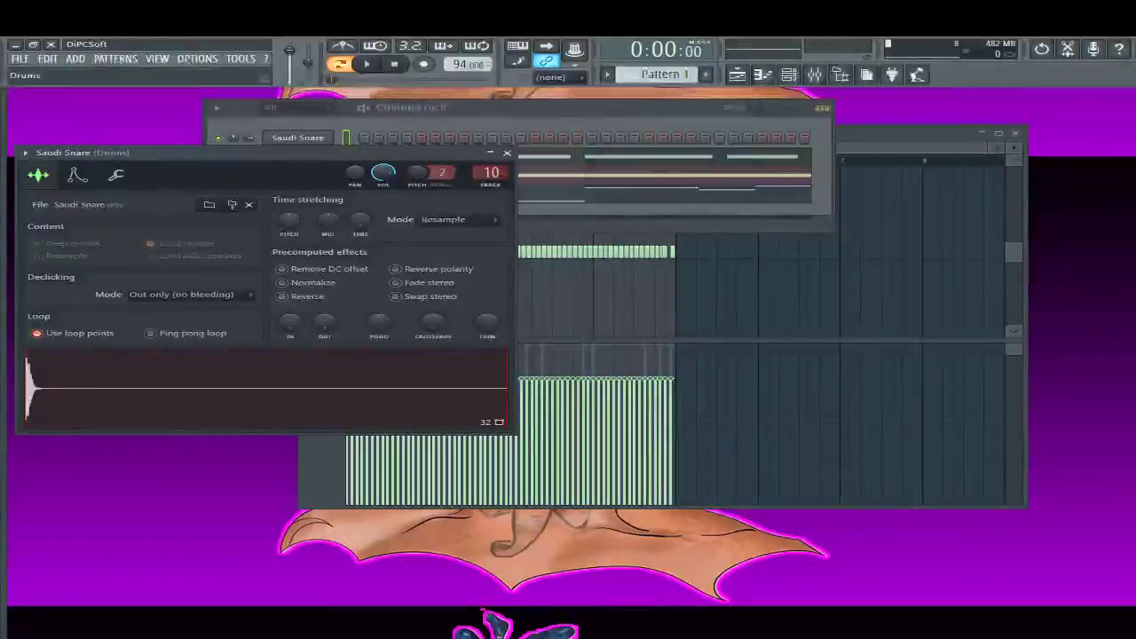
{"action": "left_click", "coordinate": [55, 338]}
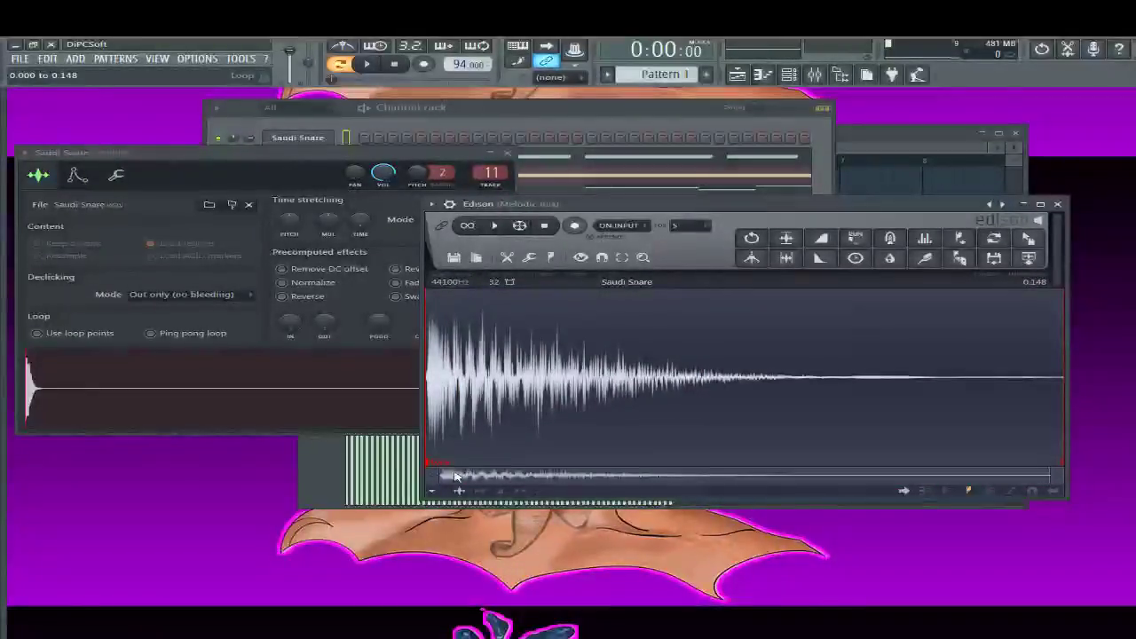
Remove the loop region from the snare sample in Edison and load the whole waveform back into the Saudi Snare channel
{"action": "left_click_drag", "start_coordinate": [960, 257], "coordinate": [183, 405]}
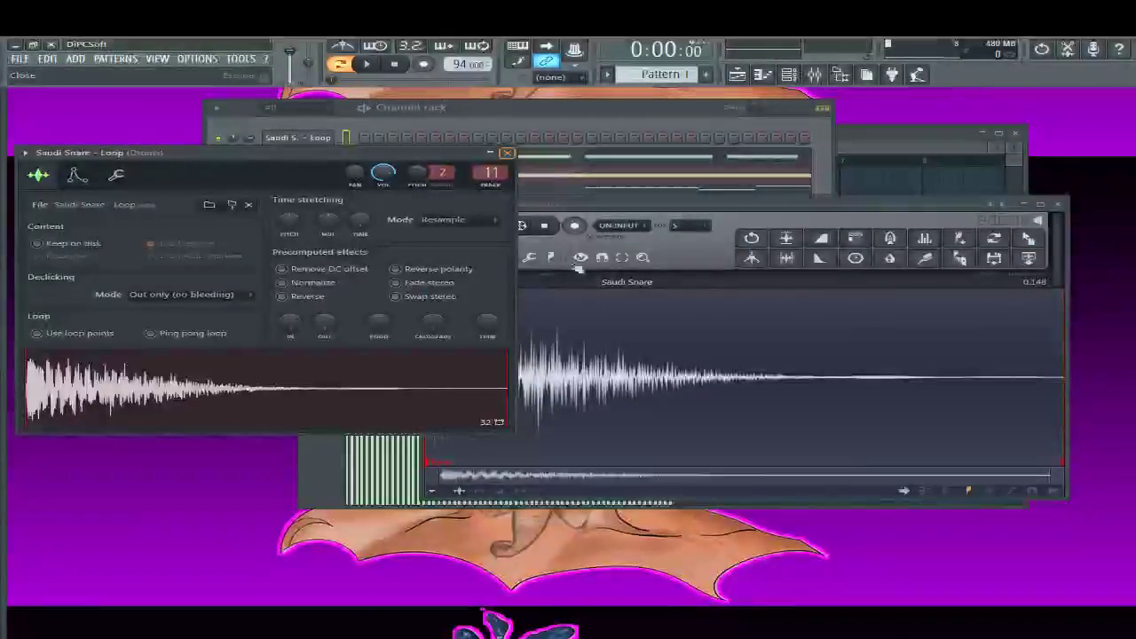
{"action": "left_click", "coordinate": [700, 432]}
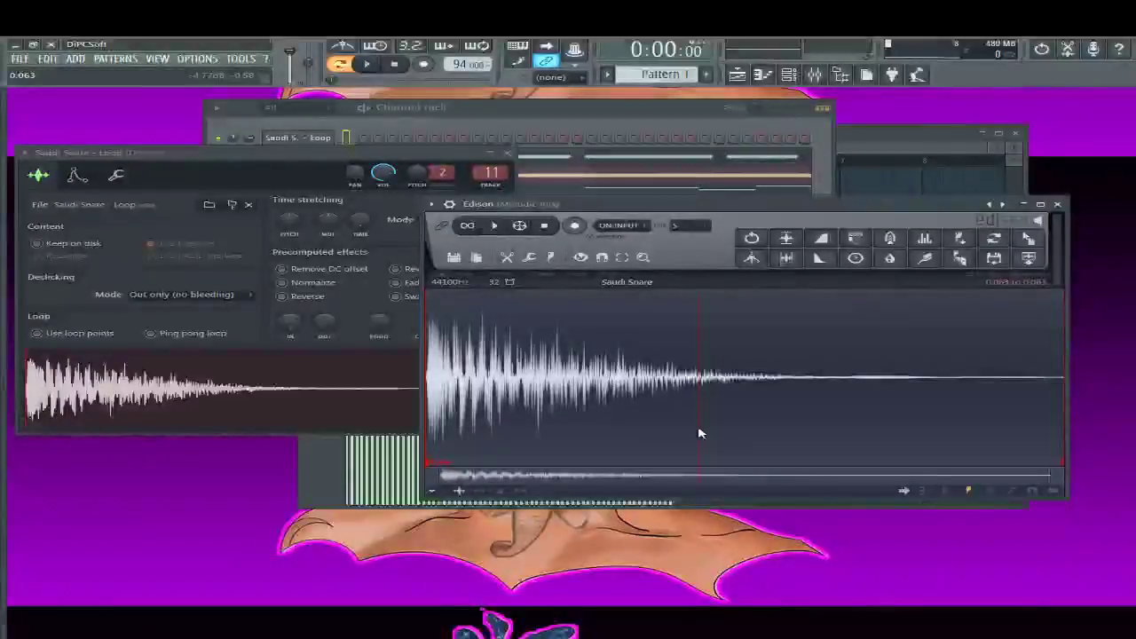
{"action": "key", "text": "ctrl+a"}
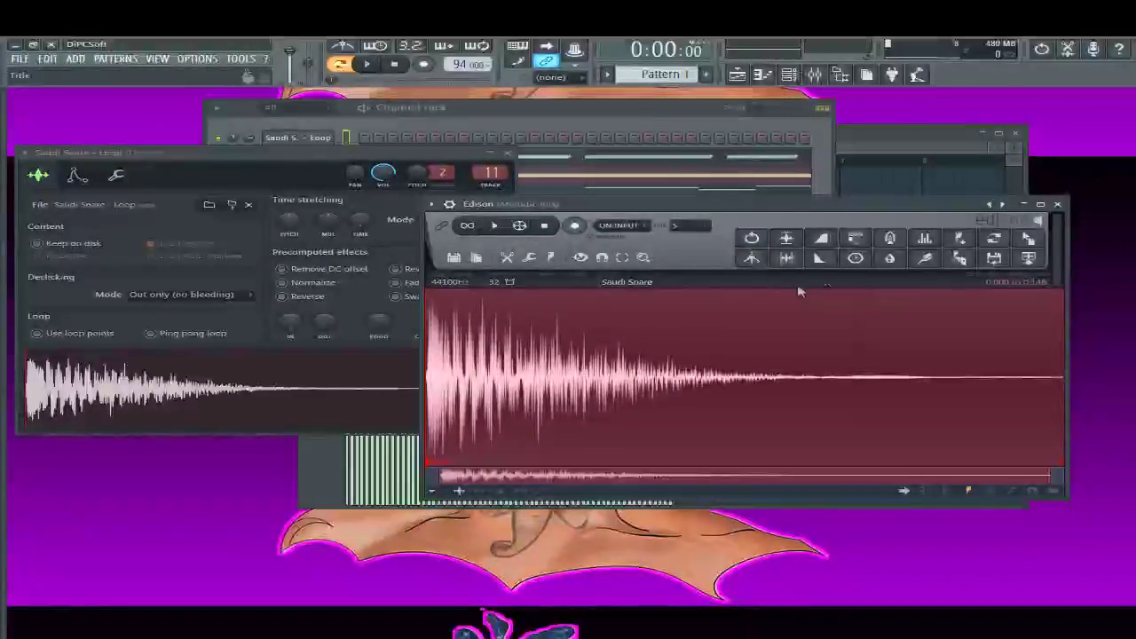
{"action": "left_click_drag", "start_coordinate": [799, 291], "coordinate": [491, 329]}
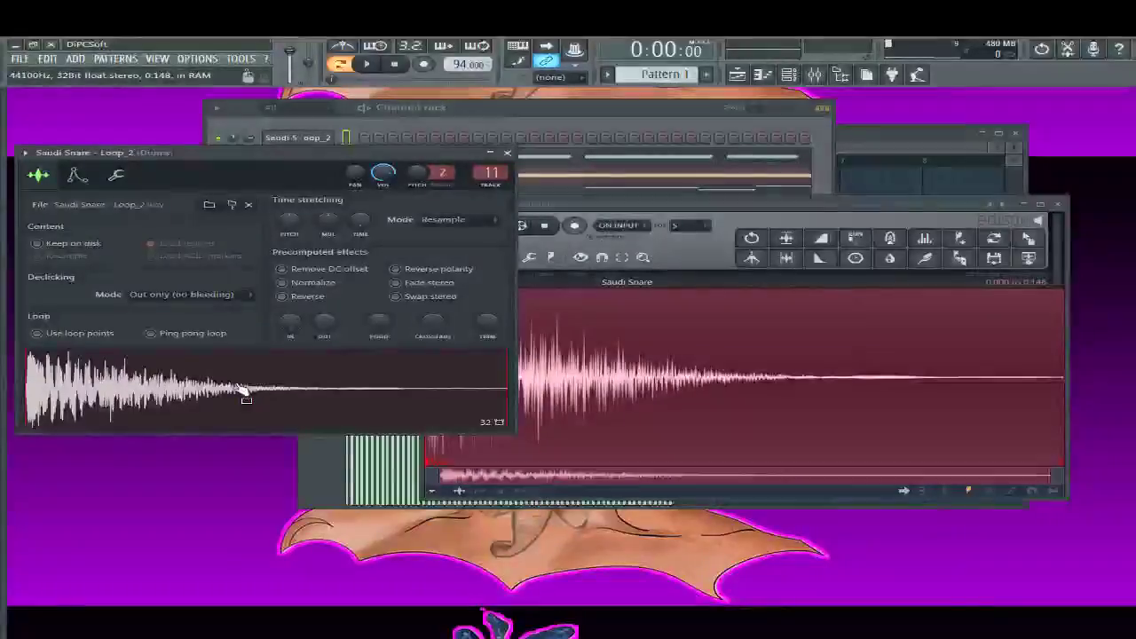
{"action": "left_click", "coordinate": [437, 465]}
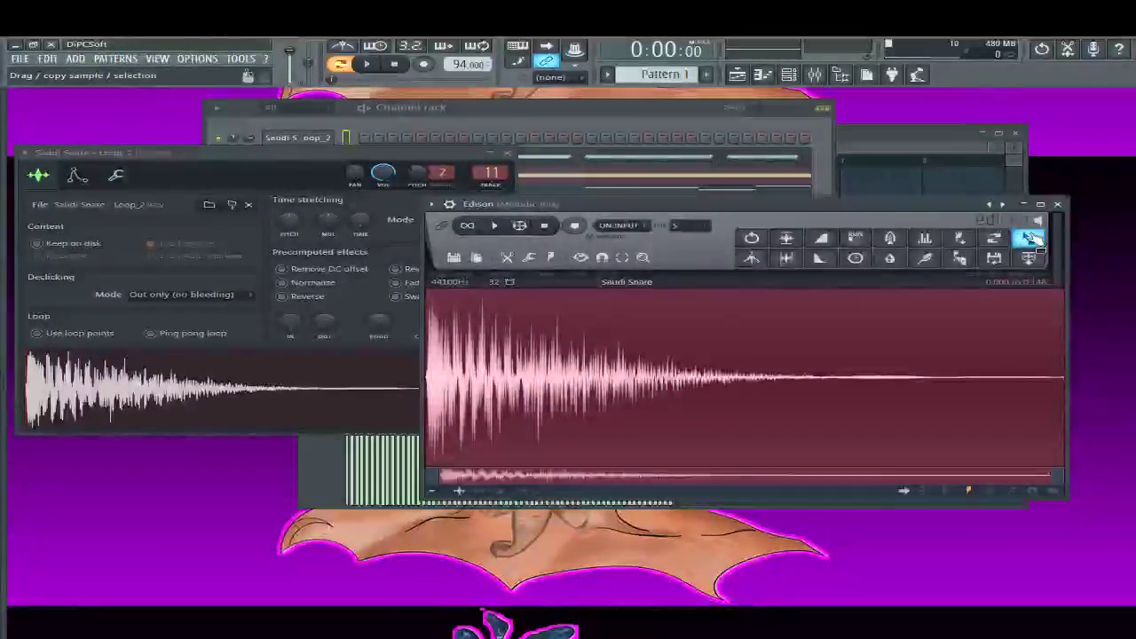
{"action": "left_click_drag", "start_coordinate": [1031, 240], "coordinate": [189, 390]}
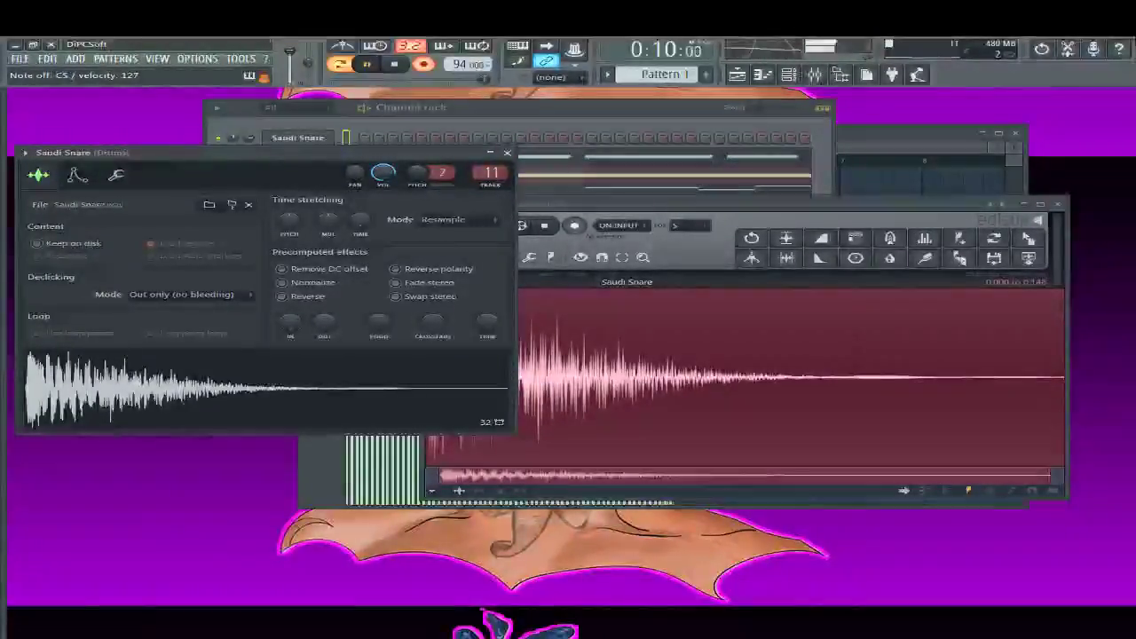
Finish recording the Saudi Snare hits and play the pattern with the snare's piano roll open
{"action": "key", "text": "space"}
{"action": "key", "text": "F7"}
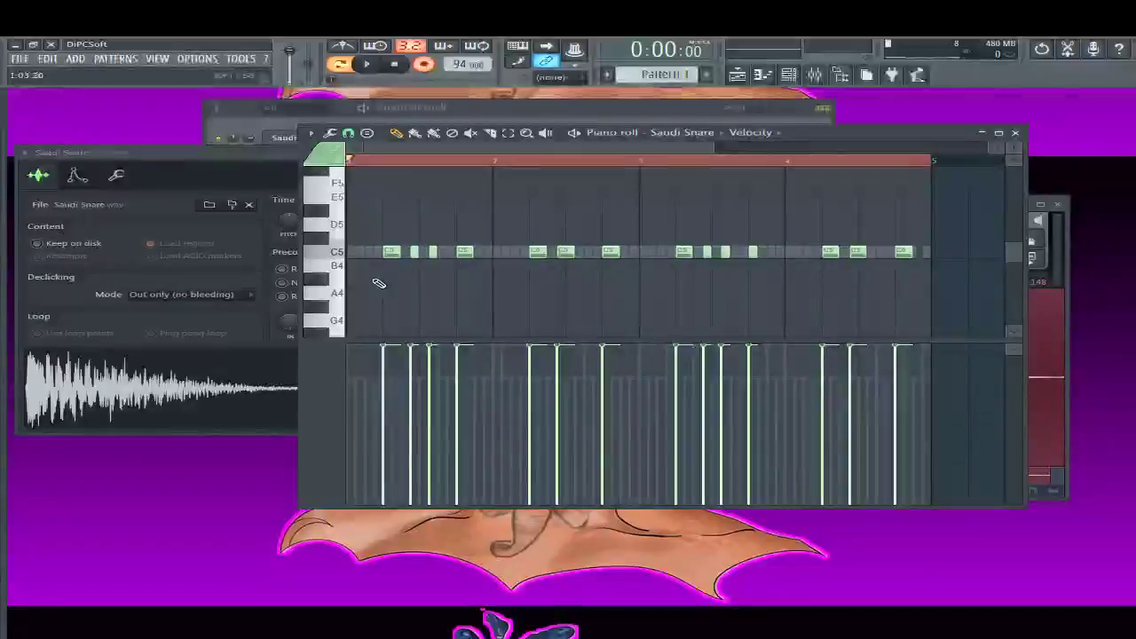
{"action": "key", "text": "space"}
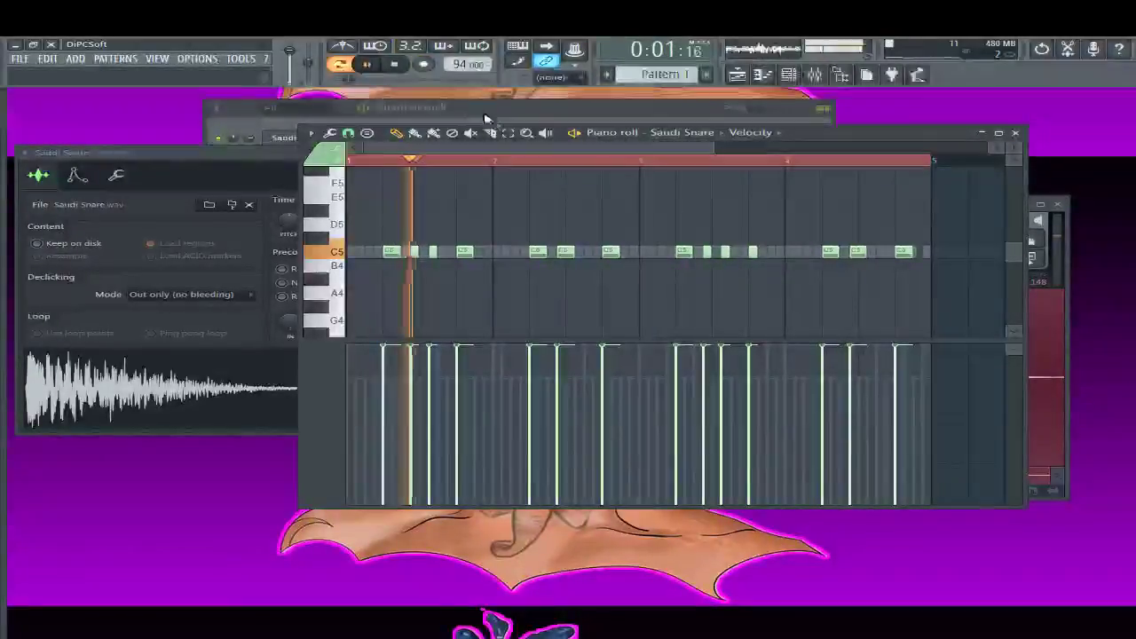
{"action": "left_click", "coordinate": [123, 231]}
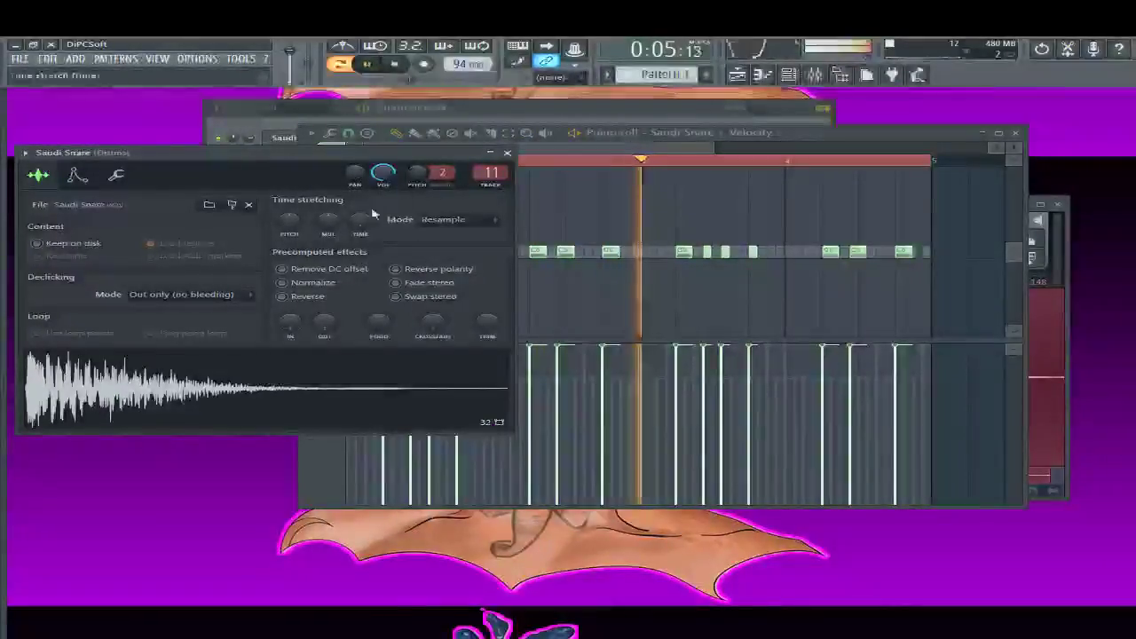
{"action": "key", "text": "ctrl+Tab"}
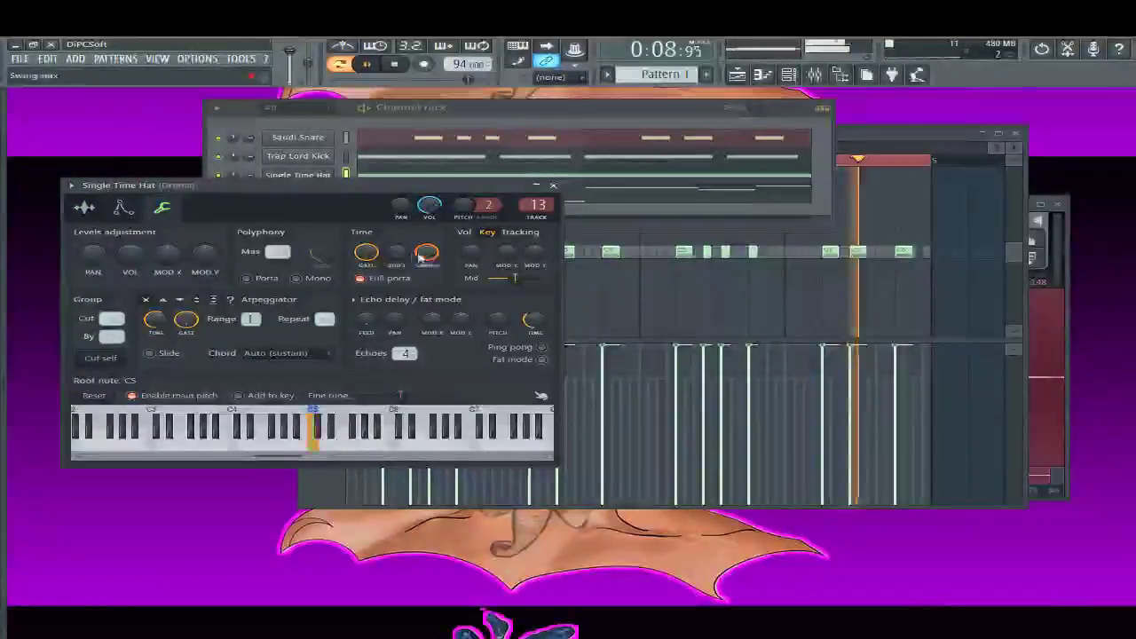
{"action": "left_click_drag", "start_coordinate": [396, 253], "coordinate": [396, 249]}
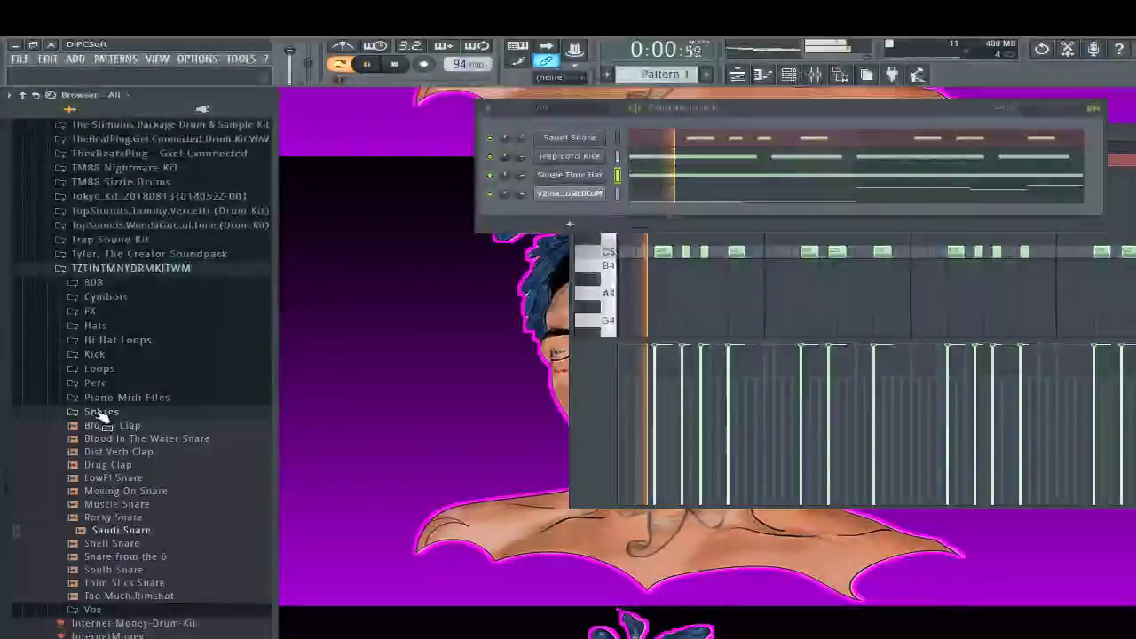
Browse the drum kit's Snares, Kick, Loops, Hi Hat Loops and FX folders for additional sounds
{"action": "left_click", "coordinate": [95, 414]}
{"action": "left_click", "coordinate": [96, 413]}
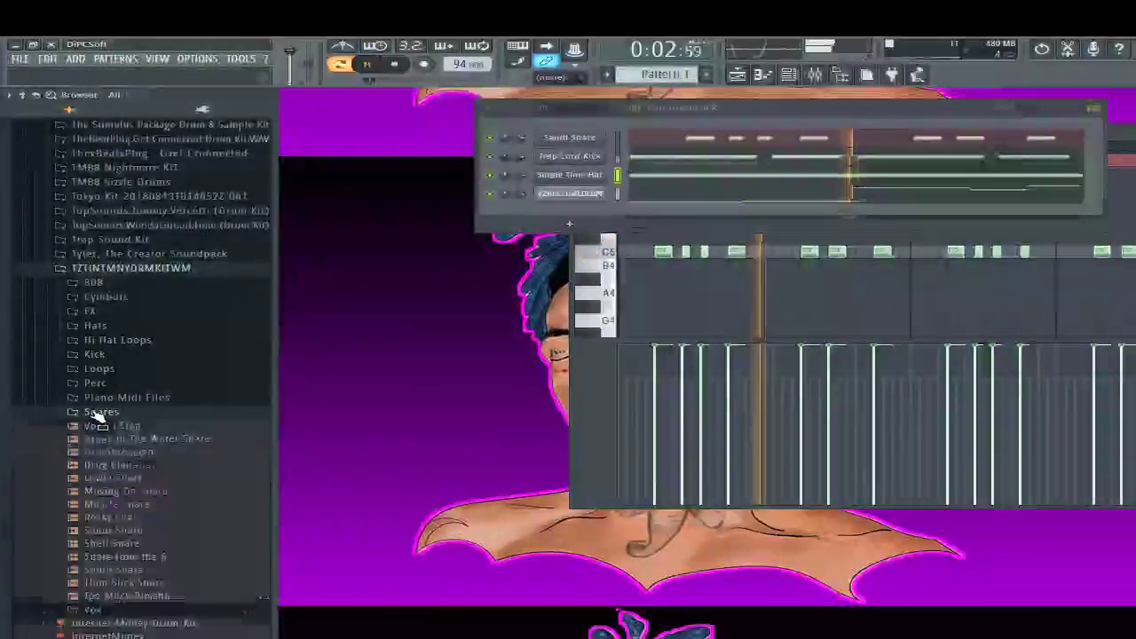
{"action": "left_click", "coordinate": [94, 414]}
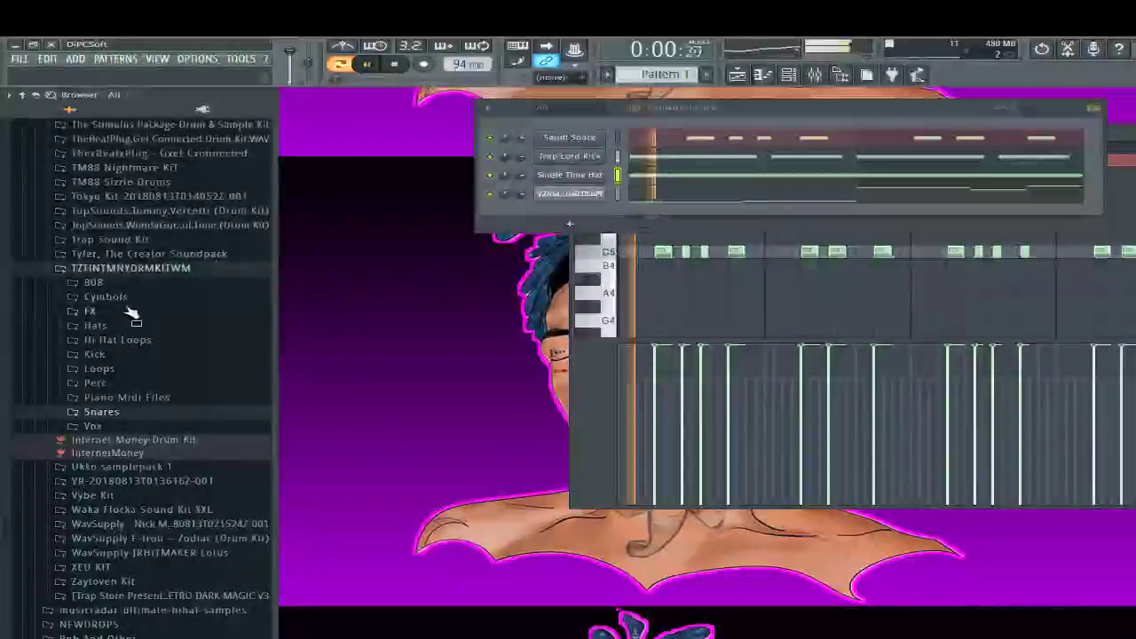
{"action": "left_click", "coordinate": [98, 355]}
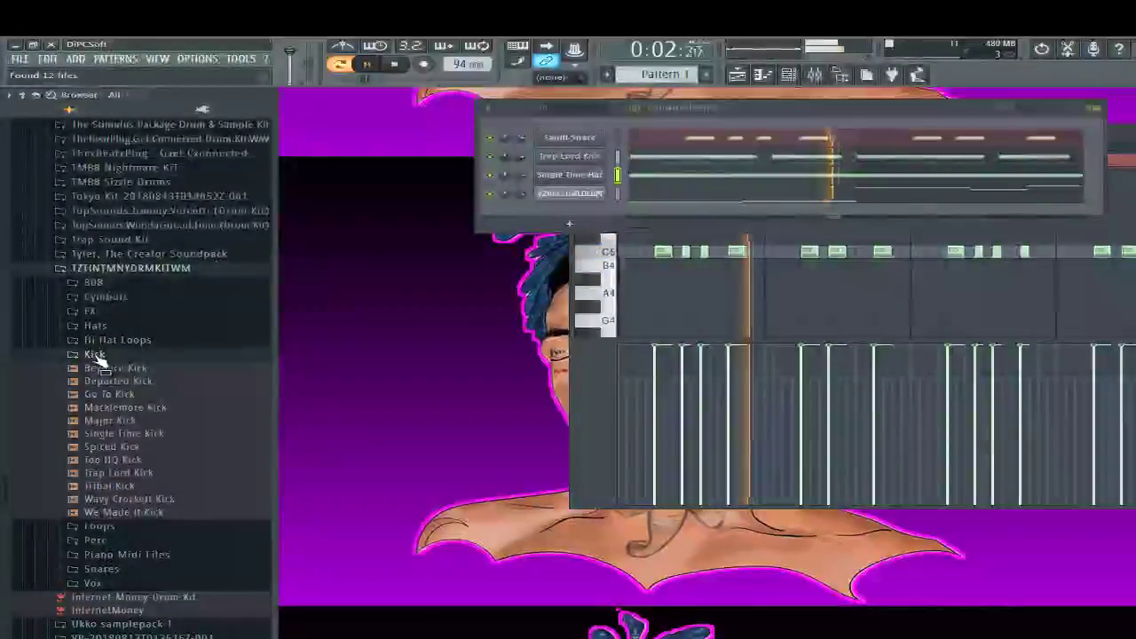
{"action": "left_click", "coordinate": [96, 356]}
{"action": "left_click", "coordinate": [102, 369]}
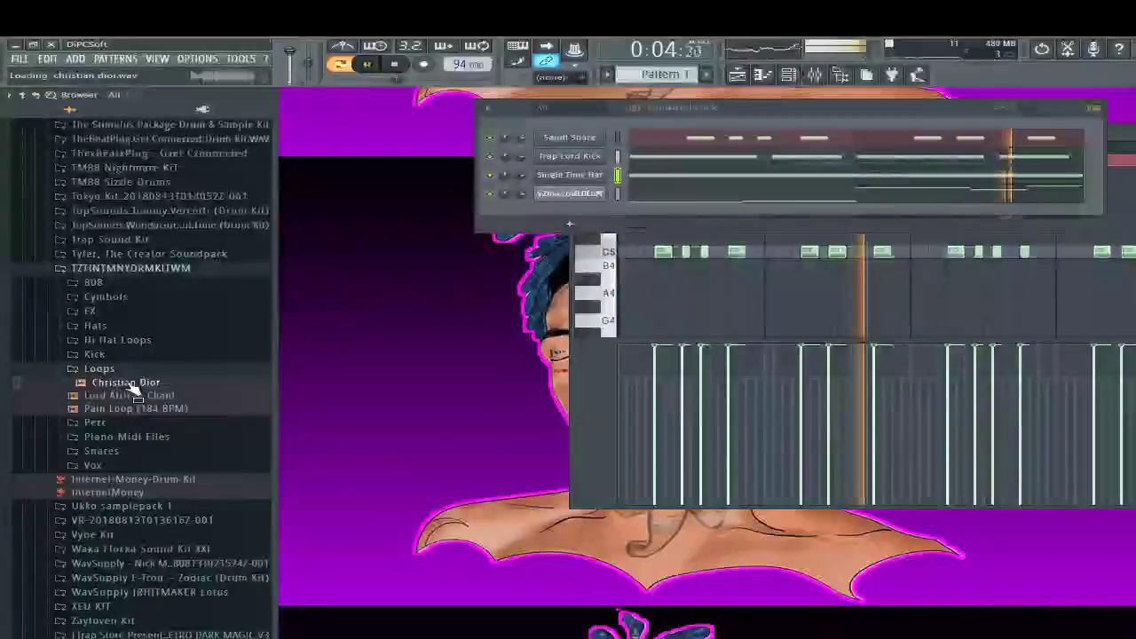
{"action": "left_click", "coordinate": [103, 346]}
{"action": "left_click", "coordinate": [100, 348]}
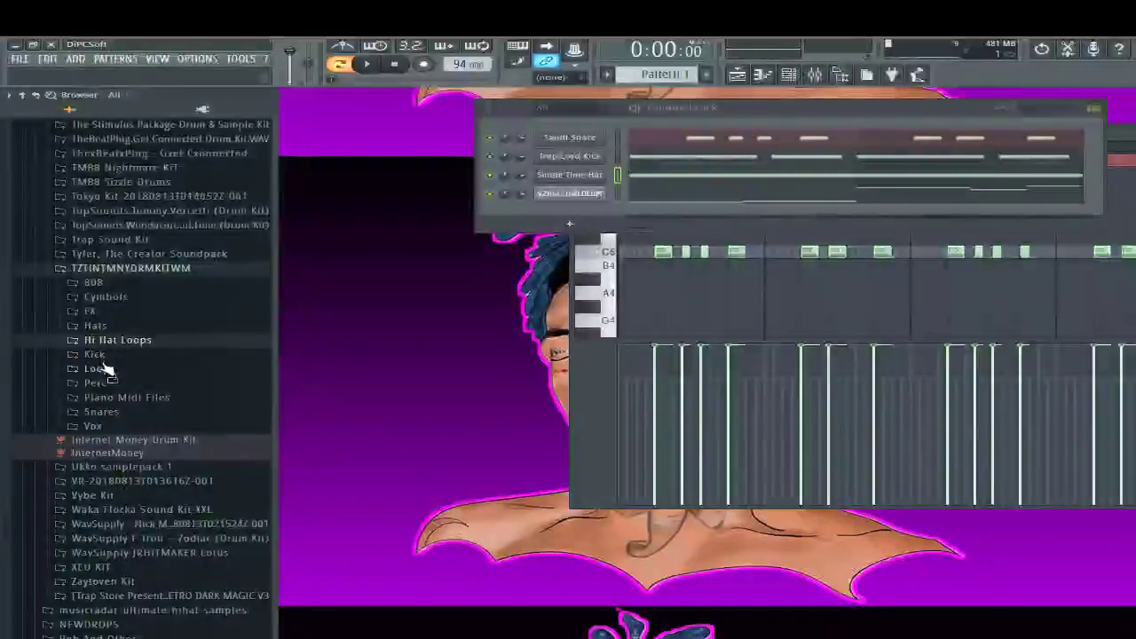
{"action": "left_click", "coordinate": [98, 349]}
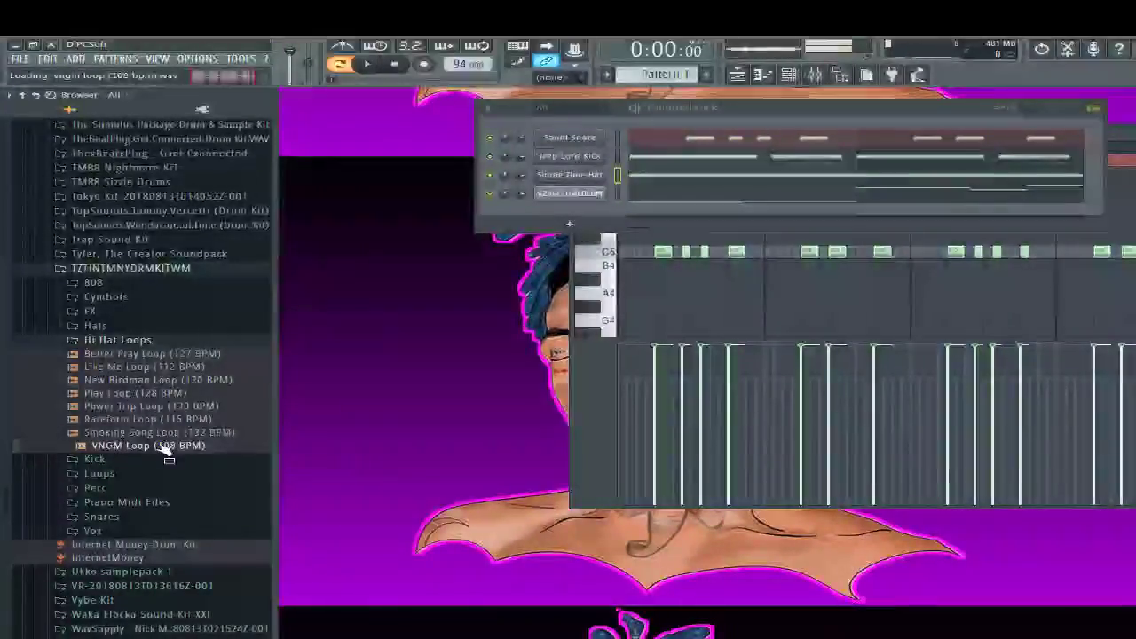
{"action": "left_click", "coordinate": [91, 312]}
{"action": "left_click", "coordinate": [109, 325]}
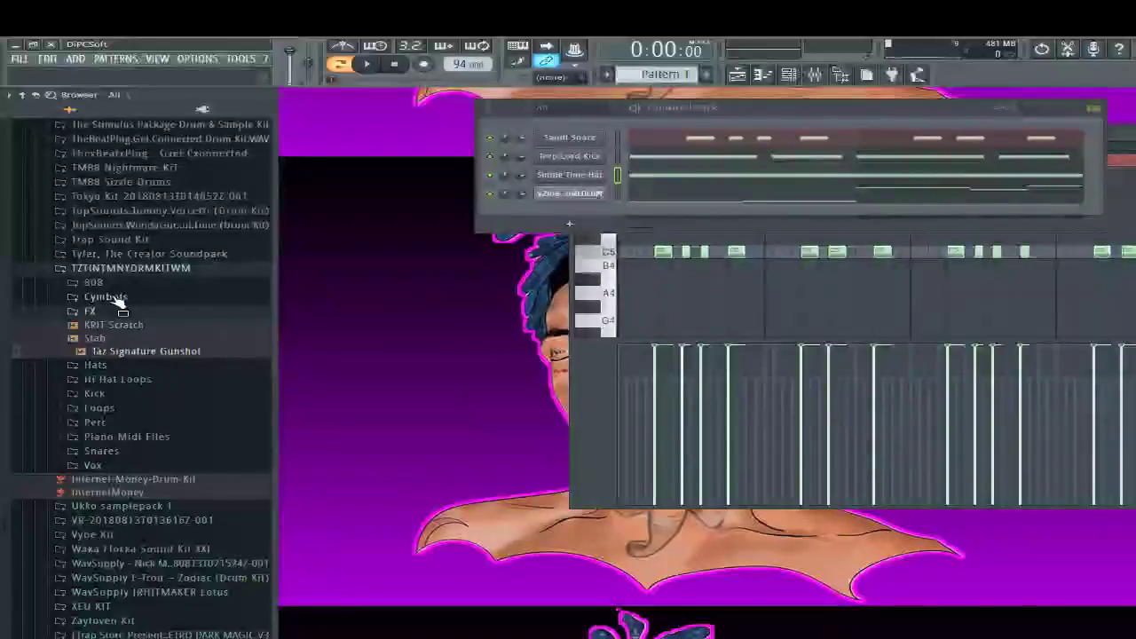
Audition samples in the drum kit's 808 folder and add Unhealthy 808 to the channel rack as a new channel
{"action": "left_click", "coordinate": [93, 282]}
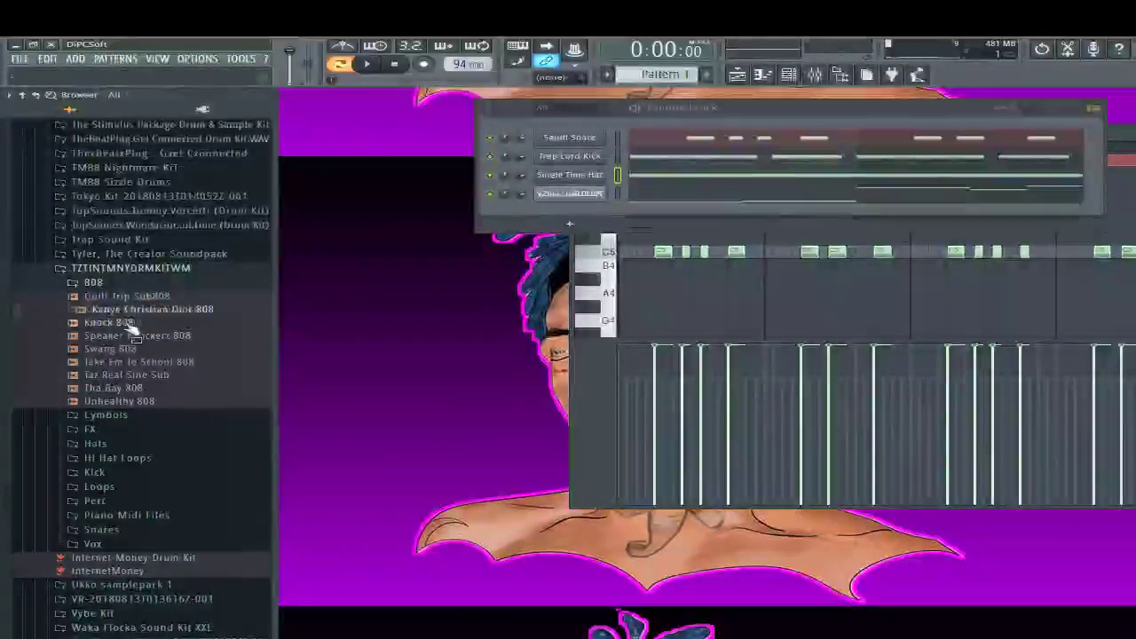
{"action": "left_click", "coordinate": [126, 336]}
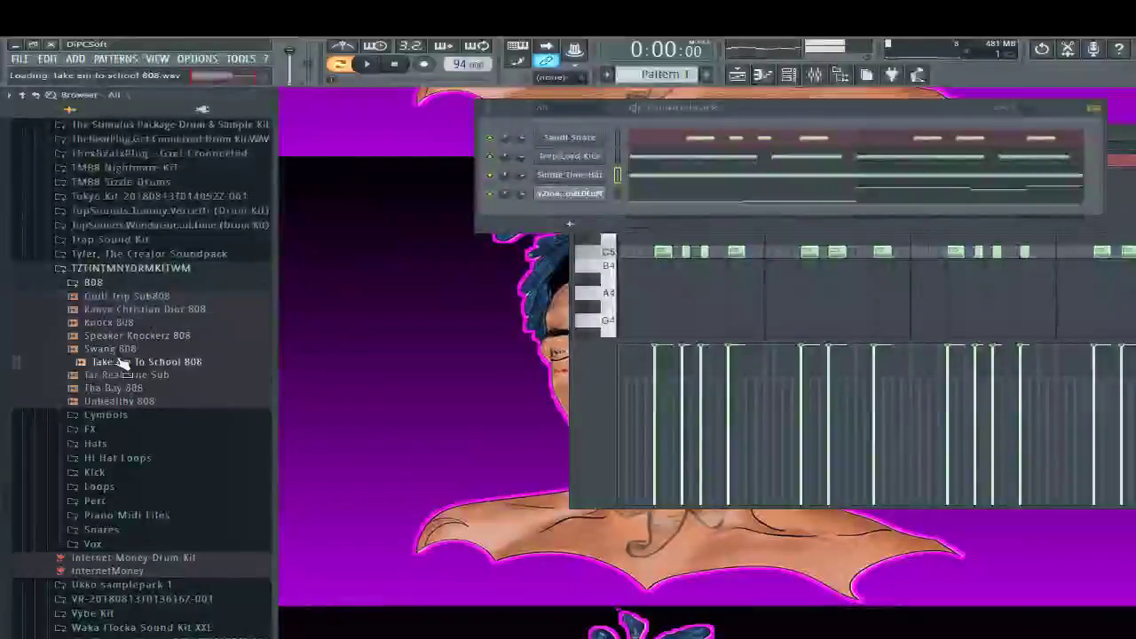
{"action": "left_click", "coordinate": [102, 388]}
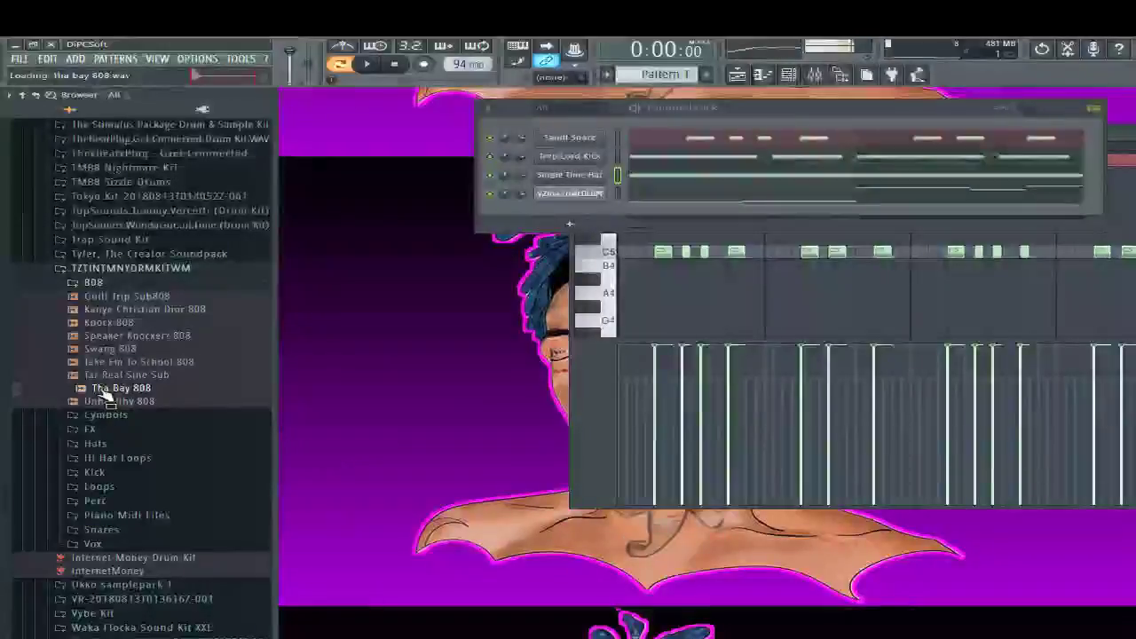
{"action": "left_click", "coordinate": [113, 401]}
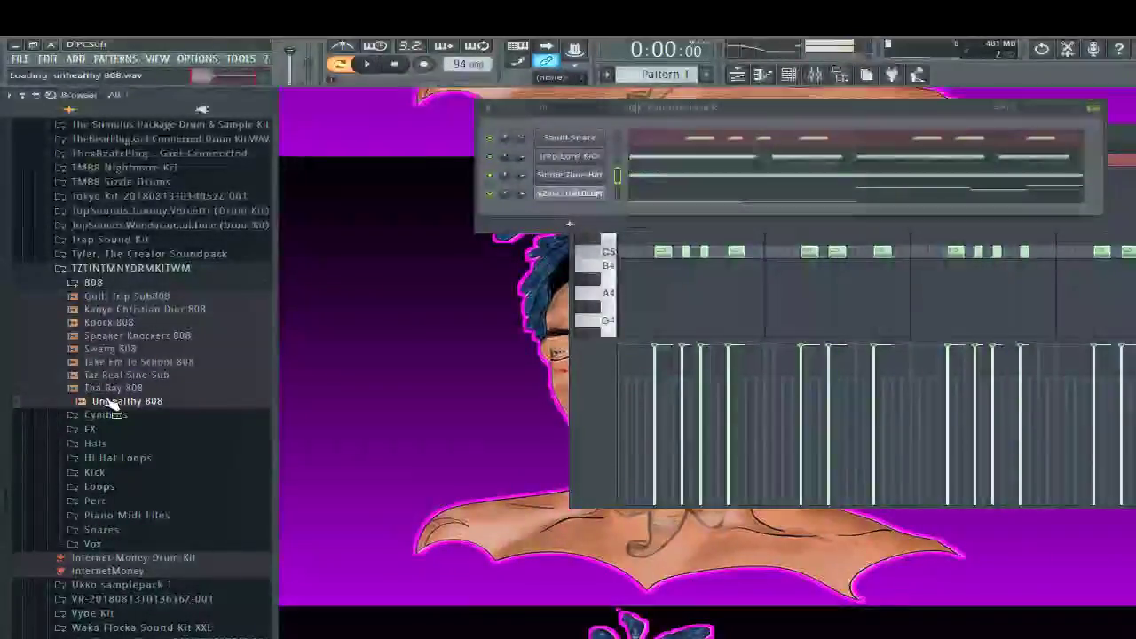
{"action": "left_click_drag", "start_coordinate": [112, 402], "coordinate": [292, 140]}
Turn off loop points for the Unhealthy 808 channel and route it to mixer track 9
{"action": "left_click", "coordinate": [291, 142]}
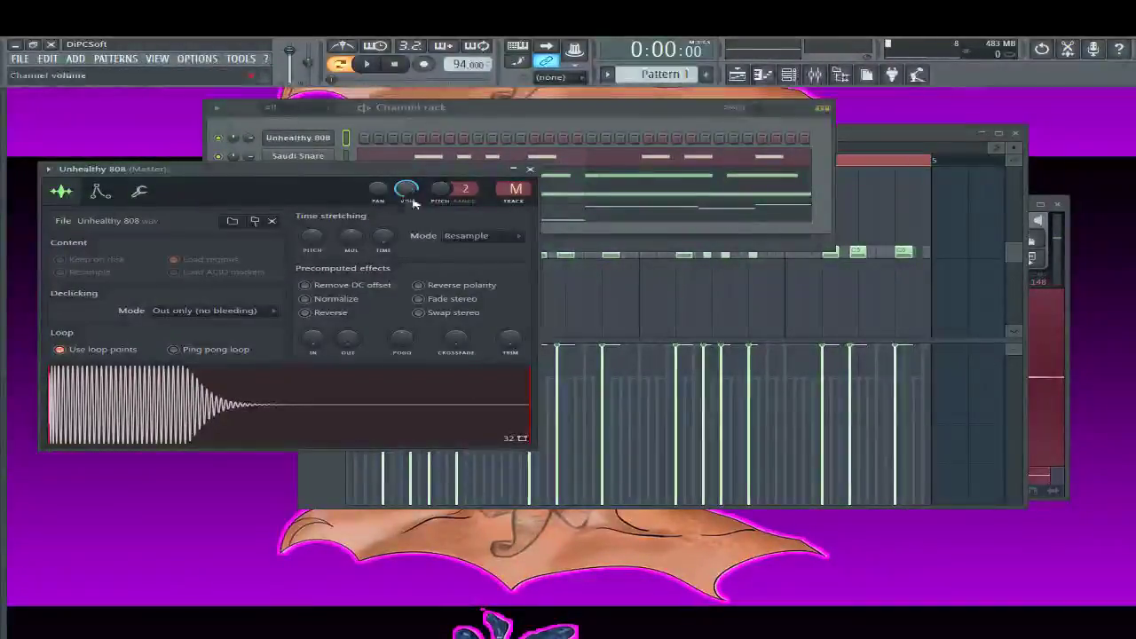
{"action": "left_click", "coordinate": [74, 352]}
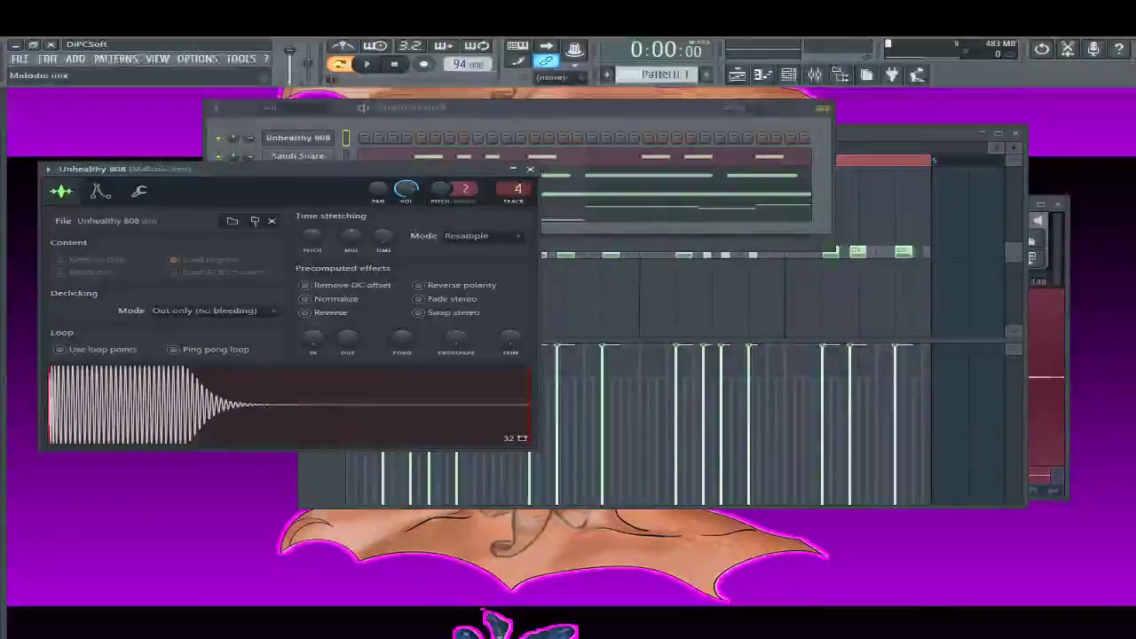
{"action": "scroll", "coordinate": [518, 188], "scroll_direction": "up", "scroll_amount": 5}
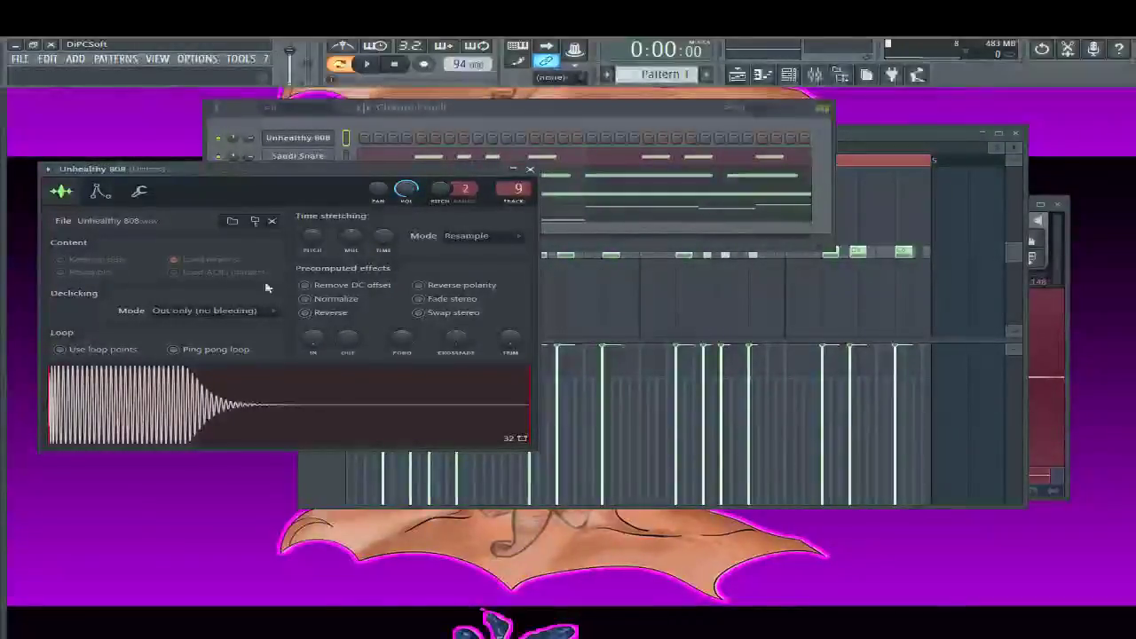
Check the Unhealthy 808 sample in Edison, and set the channel's maximum polyphony to 1 and its root note to A4
{"action": "double_click", "coordinate": [245, 433]}
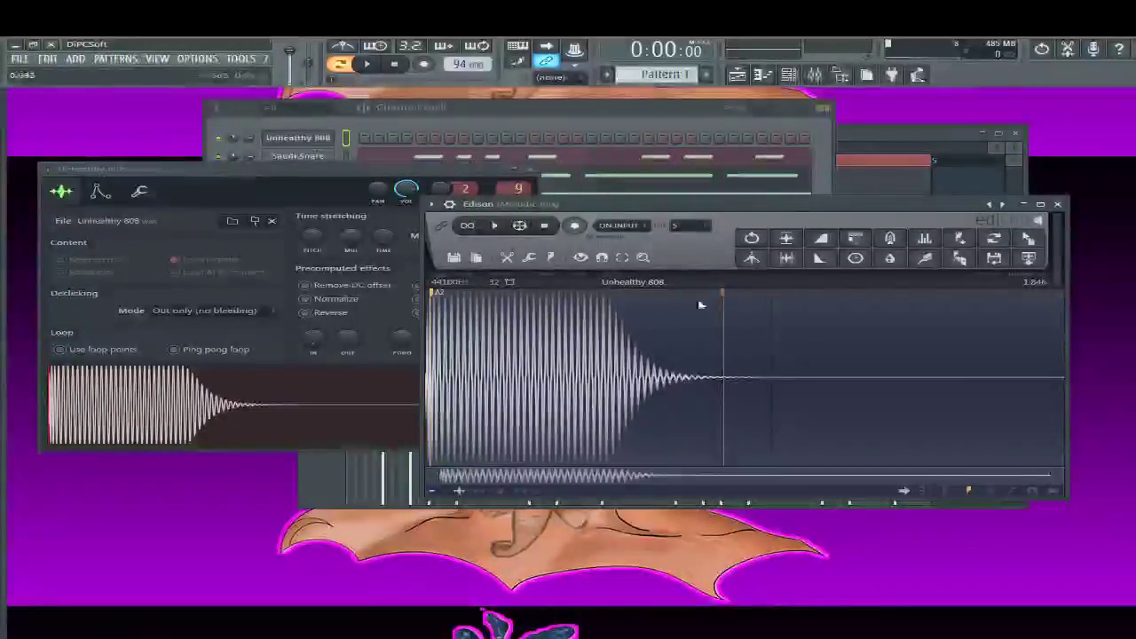
{"action": "left_click", "coordinate": [1020, 240]}
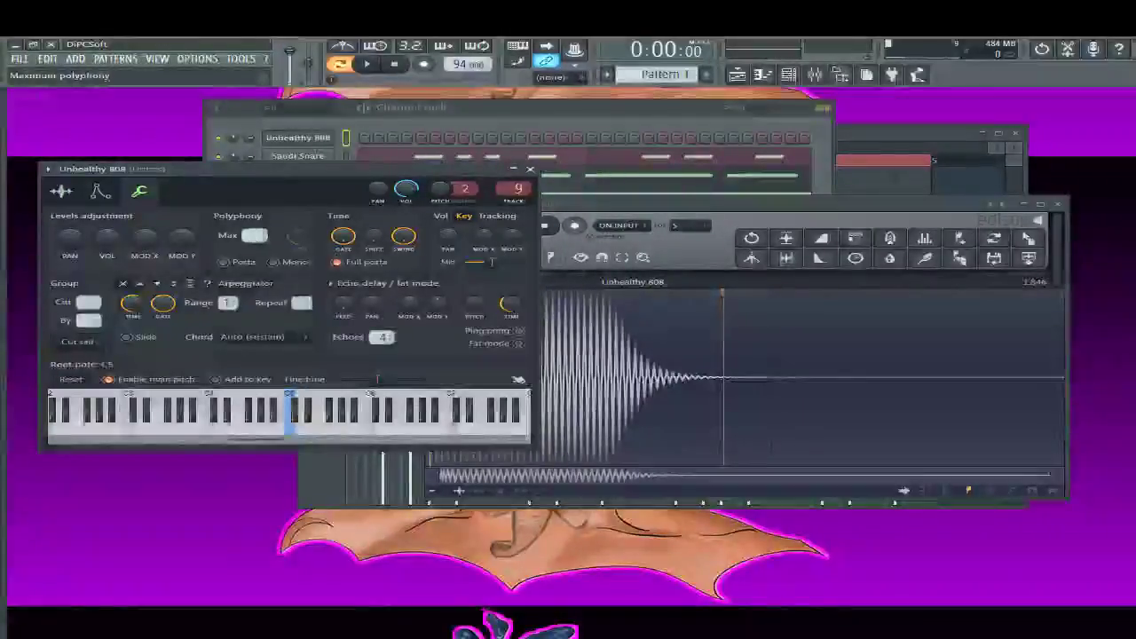
{"action": "left_click_drag", "start_coordinate": [255, 235], "coordinate": [255, 244]}
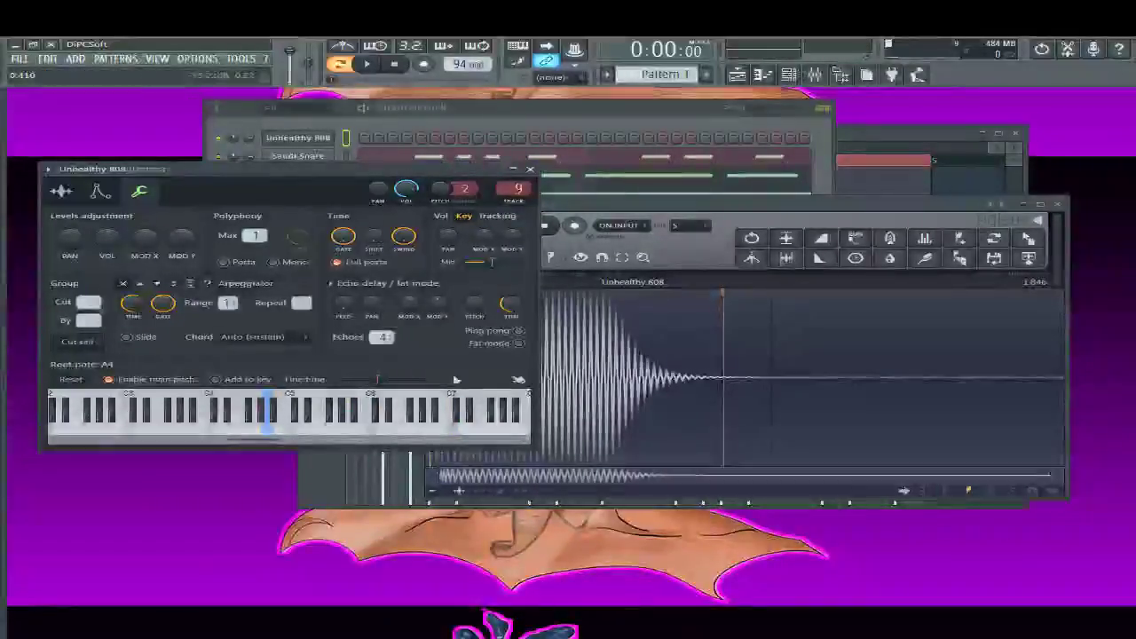
Open the koto melody's Slicex window in place of the Unhealthy 808 settings and move it clear of the channel rack
{"action": "left_click", "coordinate": [531, 170]}
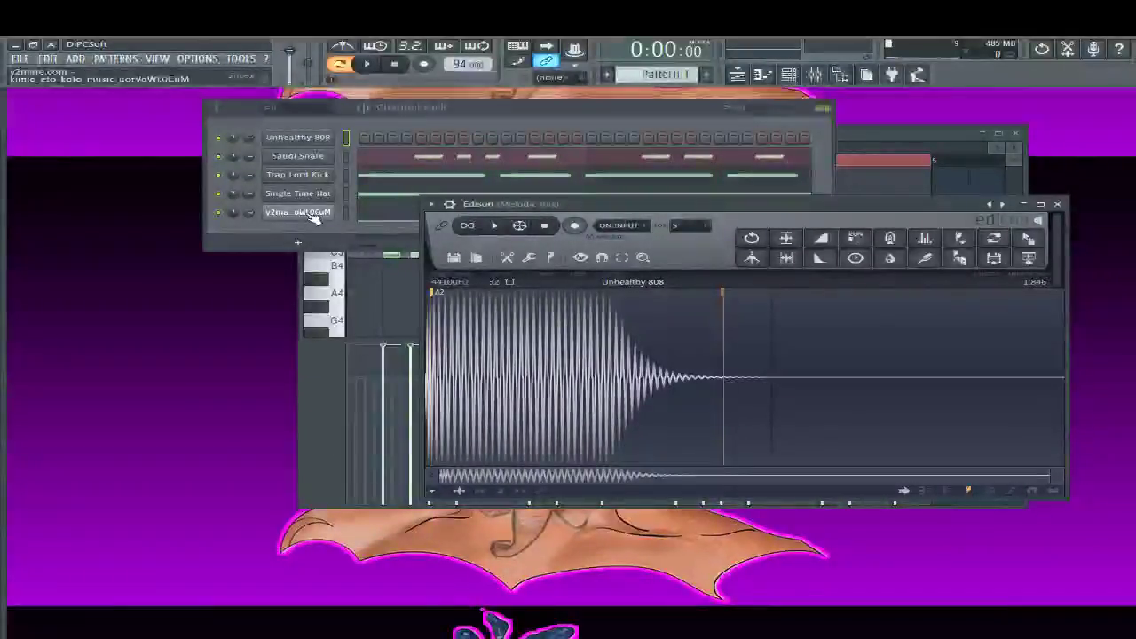
{"action": "left_click", "coordinate": [299, 217]}
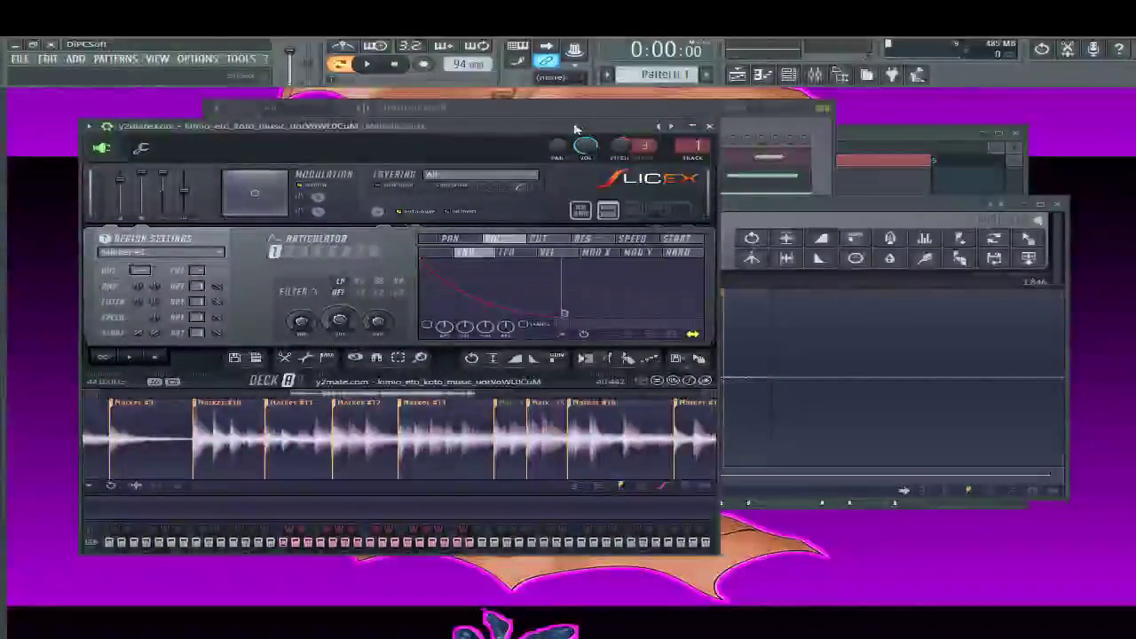
{"action": "left_click_drag", "start_coordinate": [573, 132], "coordinate": [671, 285]}
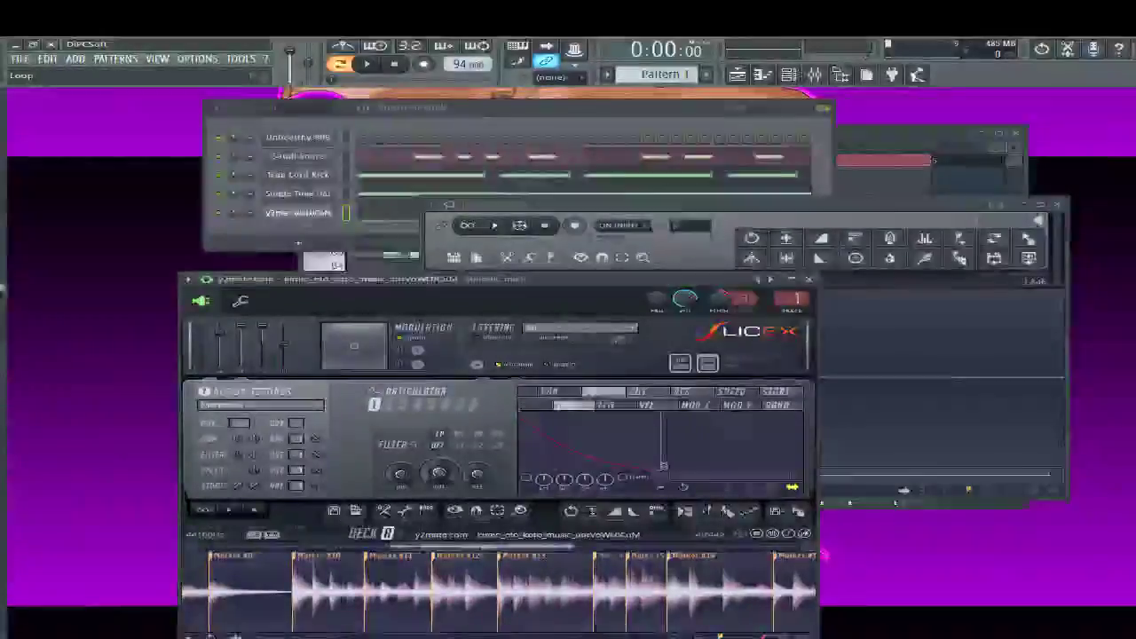
Add the Fruity generator 3x Osc from the installed plugins to the channel rack as a new channel
{"action": "key", "text": "alt+F8"}
{"action": "left_click", "coordinate": [189, 111]}
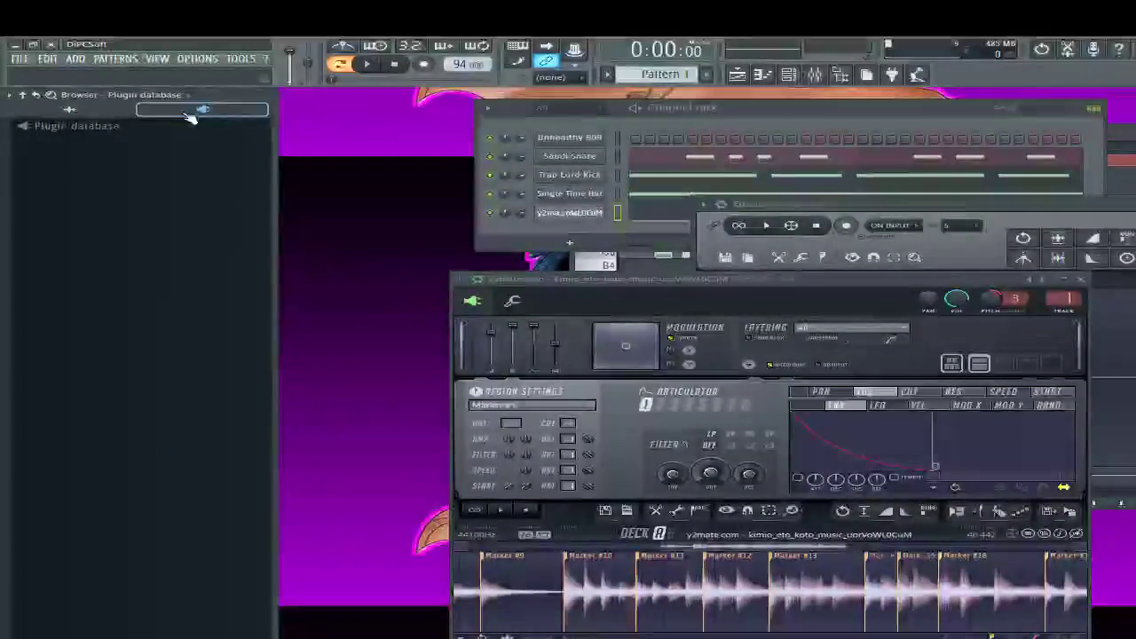
{"action": "left_click", "coordinate": [68, 170]}
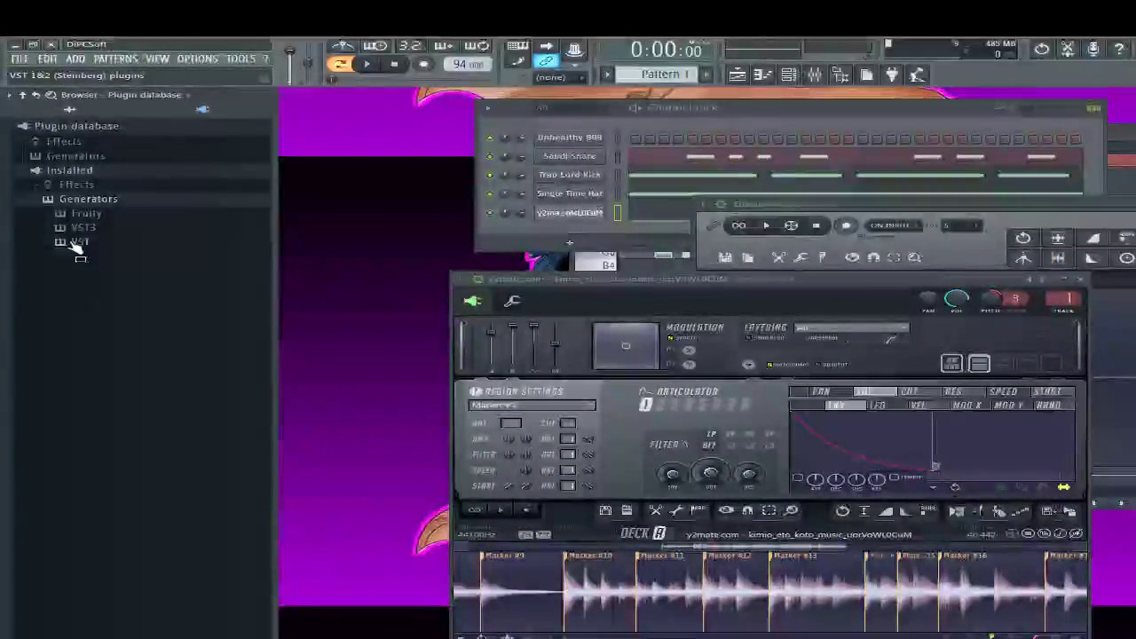
{"action": "left_click", "coordinate": [93, 214]}
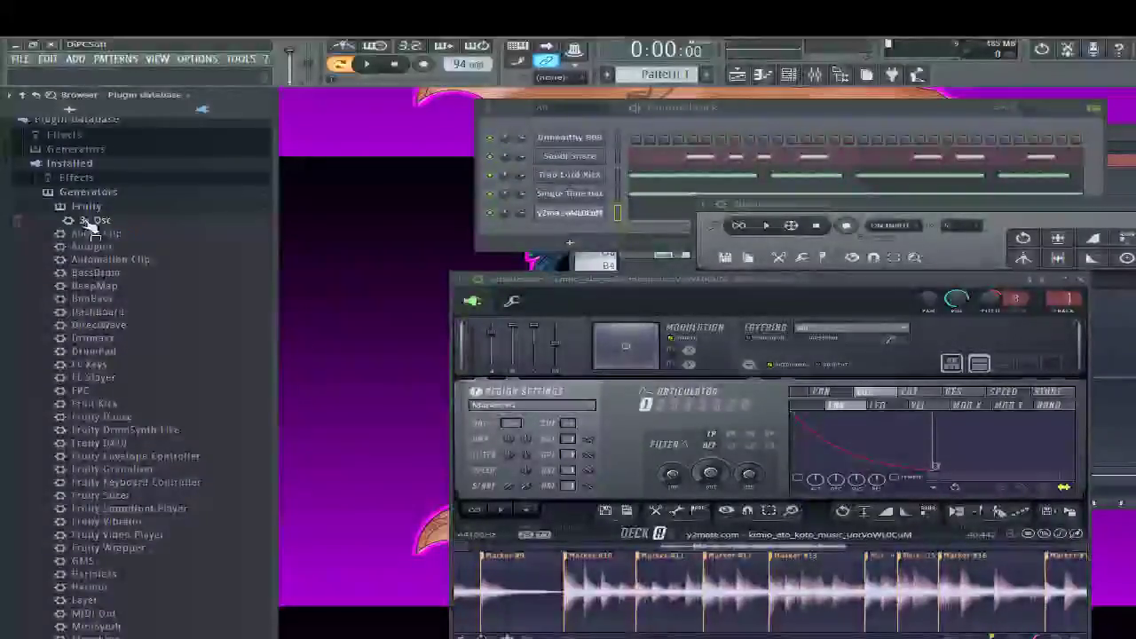
{"action": "left_click_drag", "start_coordinate": [93, 220], "coordinate": [317, 250]}
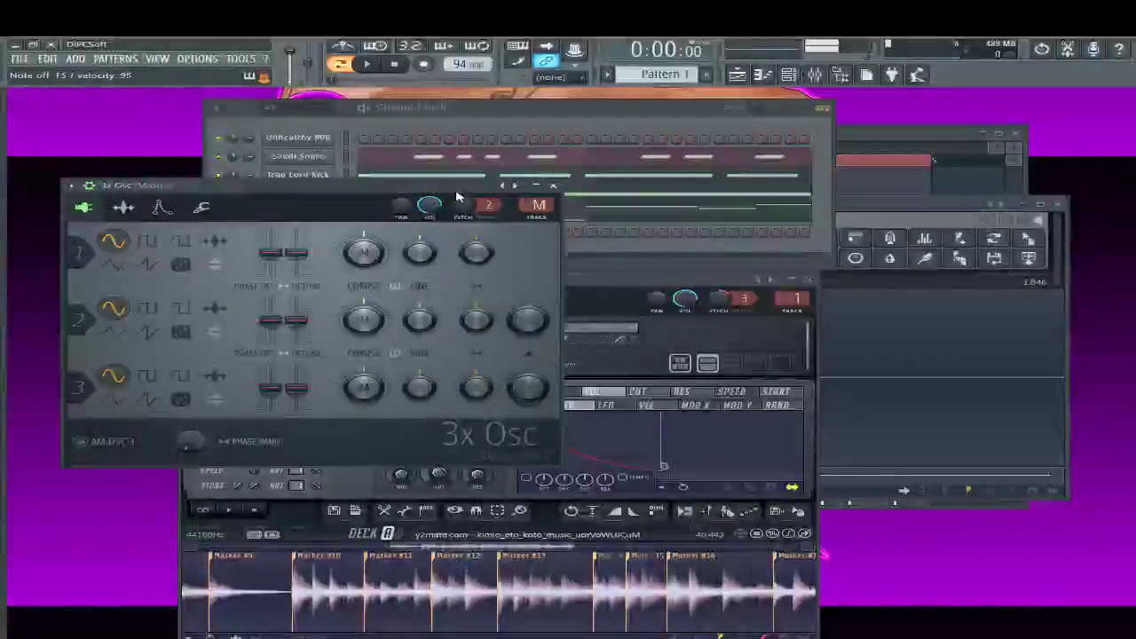
Play back Pattern 1 and try out notes on the 3x Osc to find ones that match the koto melody
{"action": "key", "text": "space"}
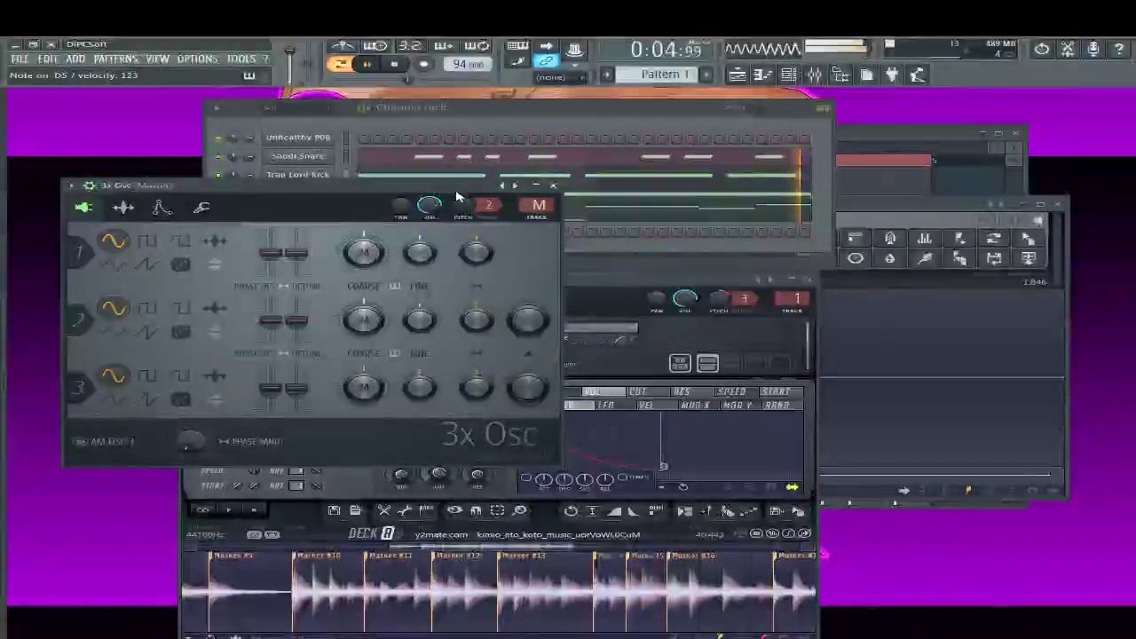
{"action": "key", "text": "space"}
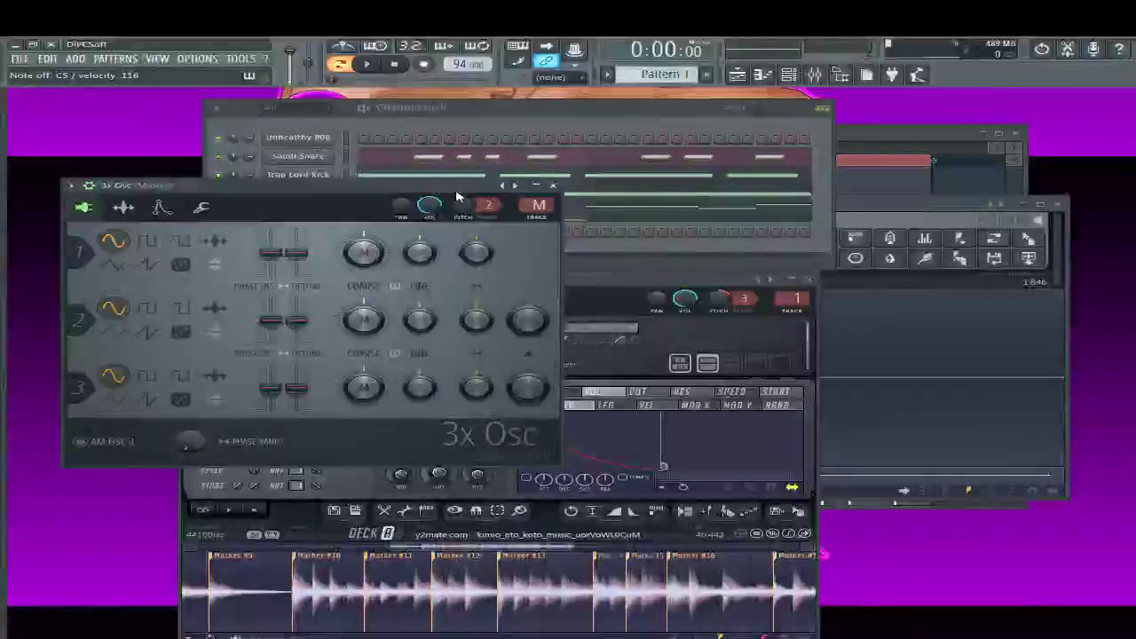
{"action": "key", "text": "r"}
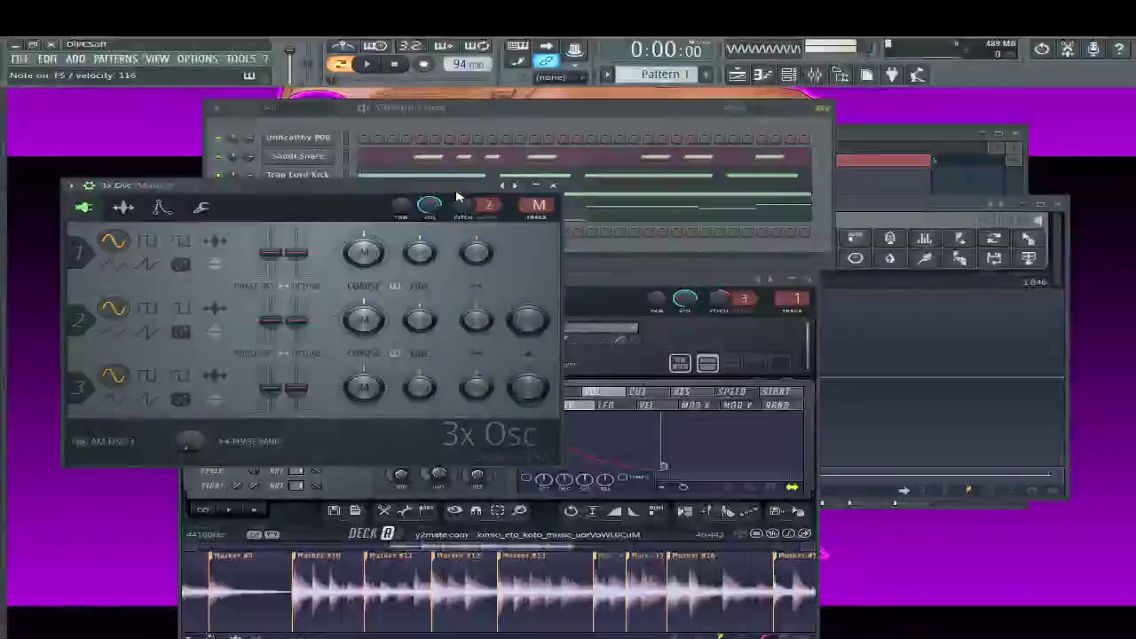
{"action": "key", "text": "i"}
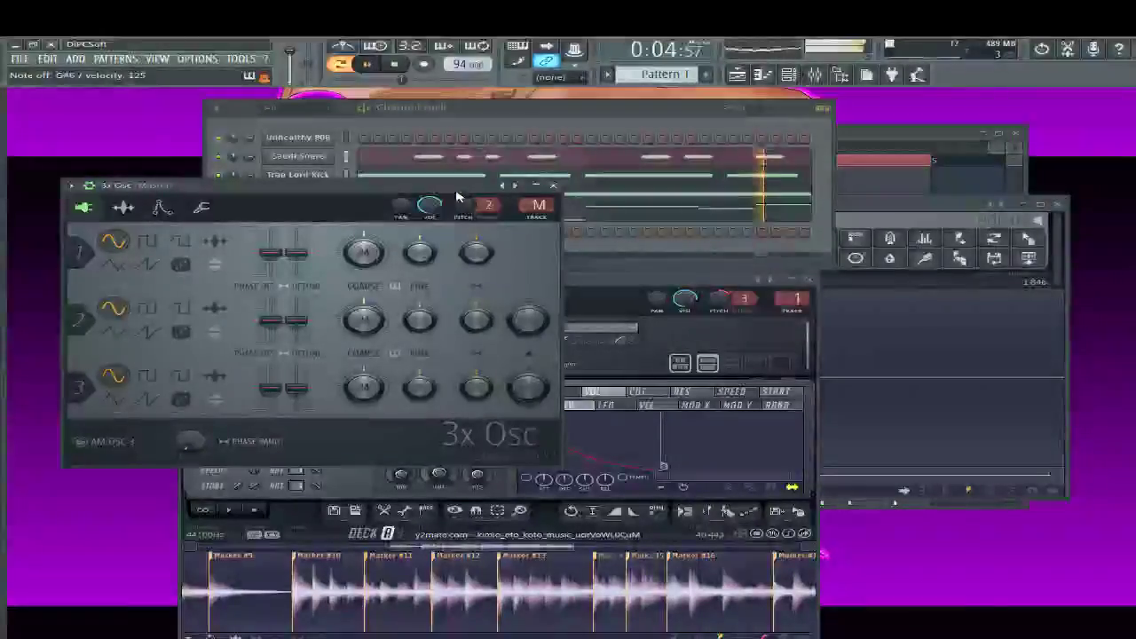
{"action": "key", "text": "space"}
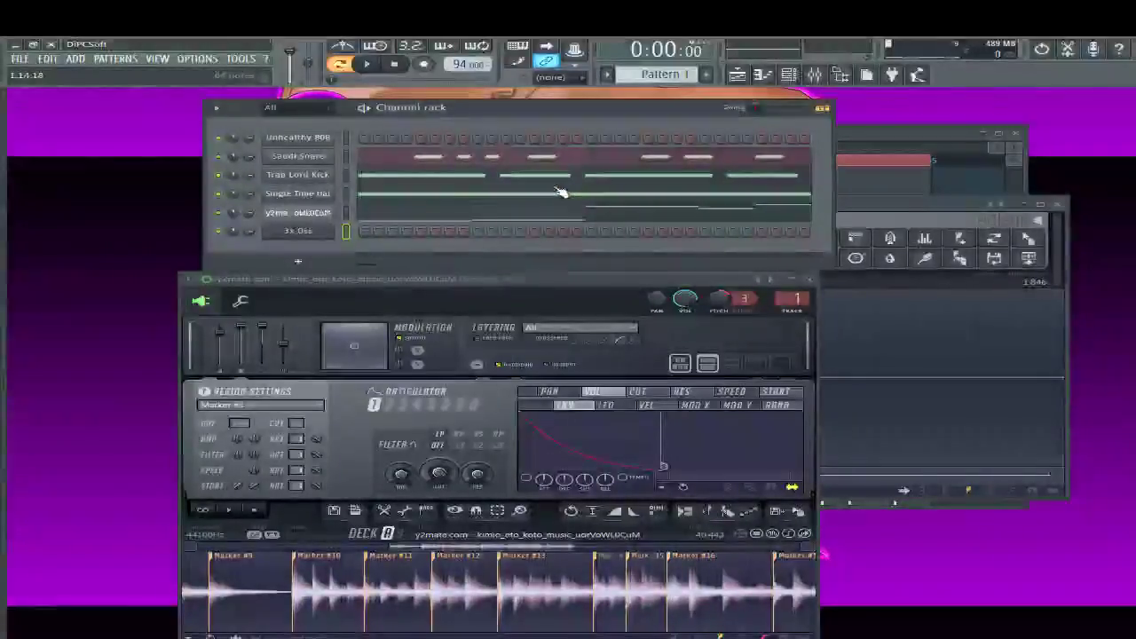
Collapse the installed Generators folder in the plugin database and reopen the Unhealthy 808 channel settings
{"action": "key", "text": "alt+F8"}
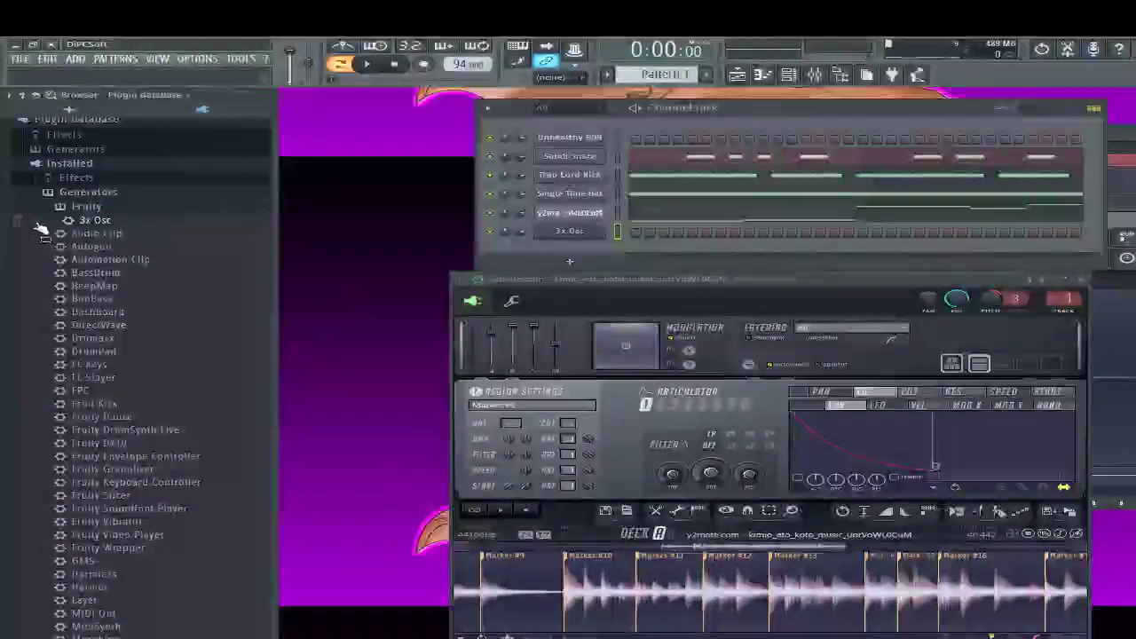
{"action": "left_click", "coordinate": [71, 192]}
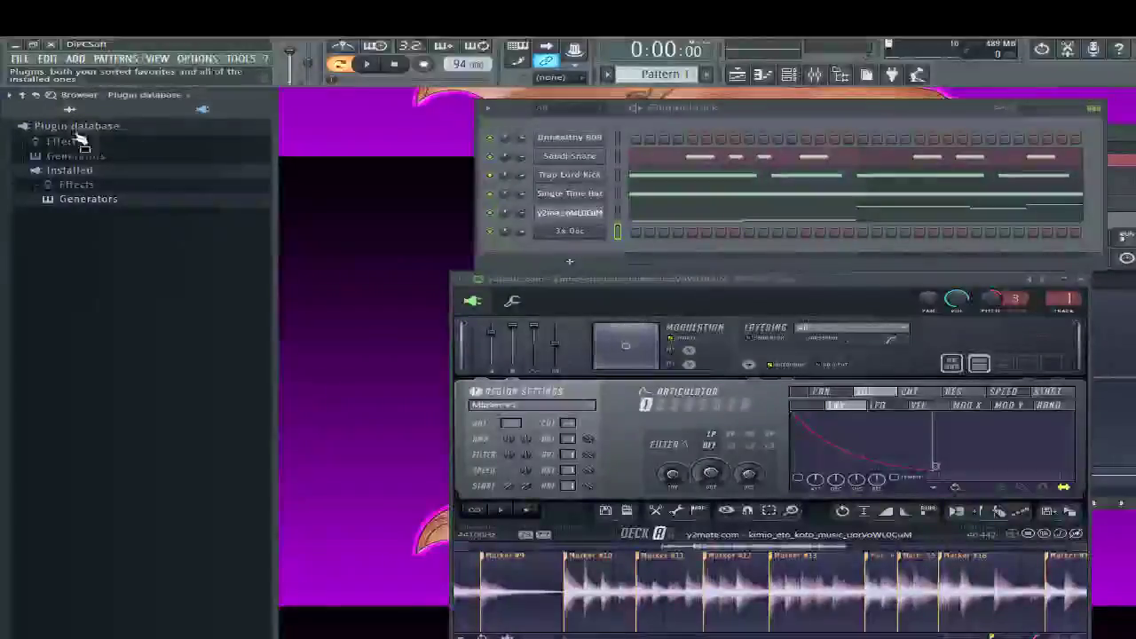
{"action": "key", "text": "alt+F8"}
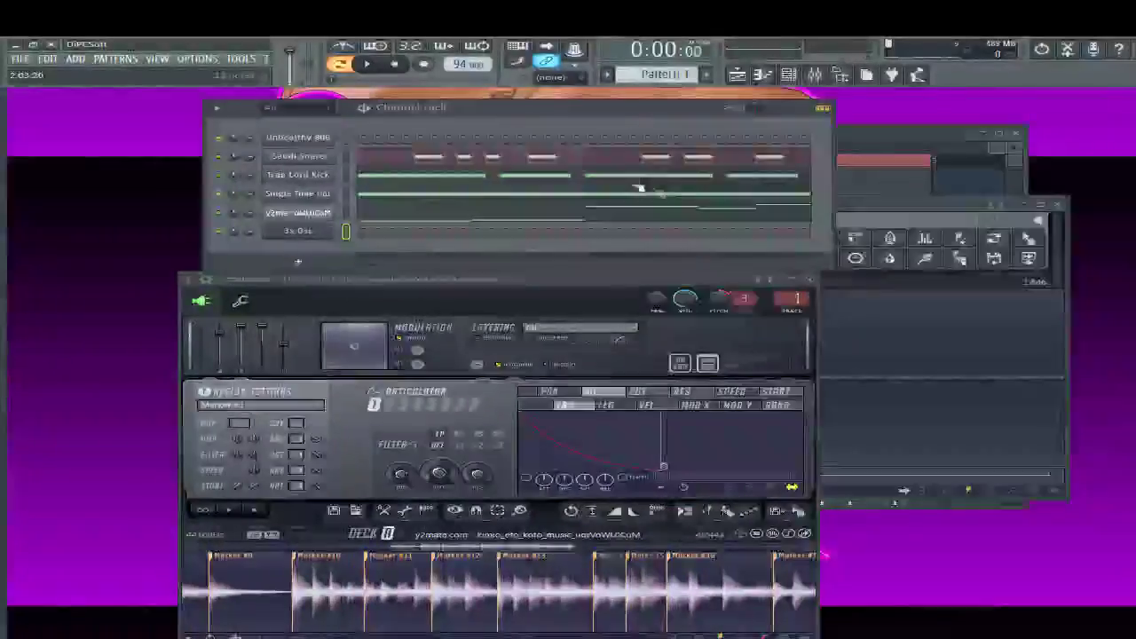
{"action": "left_click", "coordinate": [300, 137]}
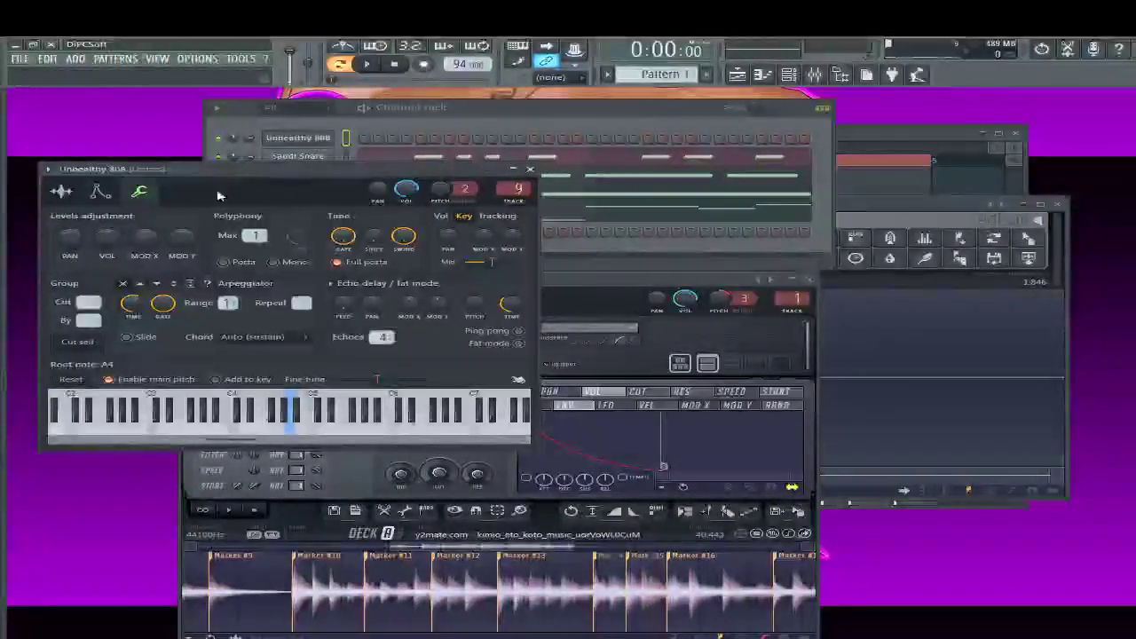
Open the Unhealthy 808 channel's sample settings and audition the sound
{"action": "left_click", "coordinate": [61, 191]}
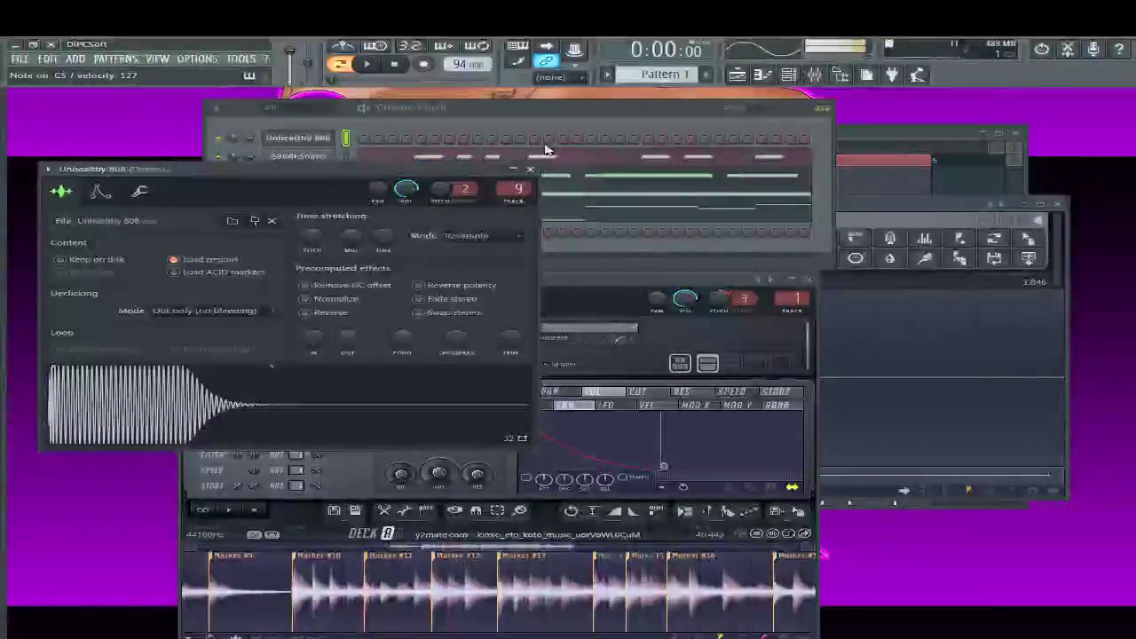
{"action": "key", "text": "space"}
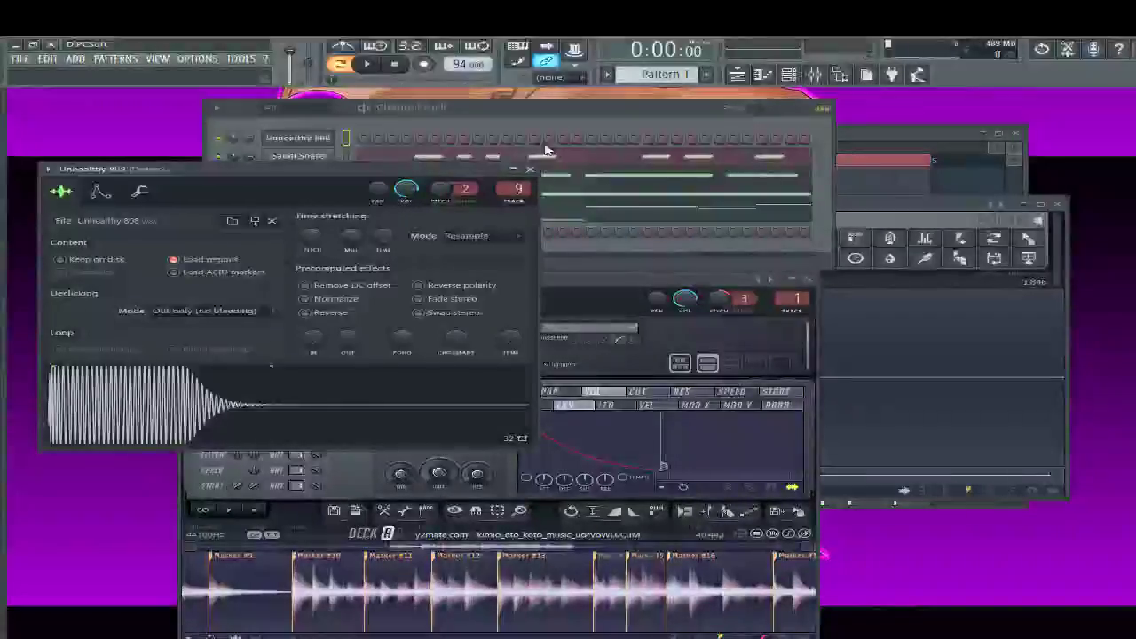
{"action": "key", "text": "space"}
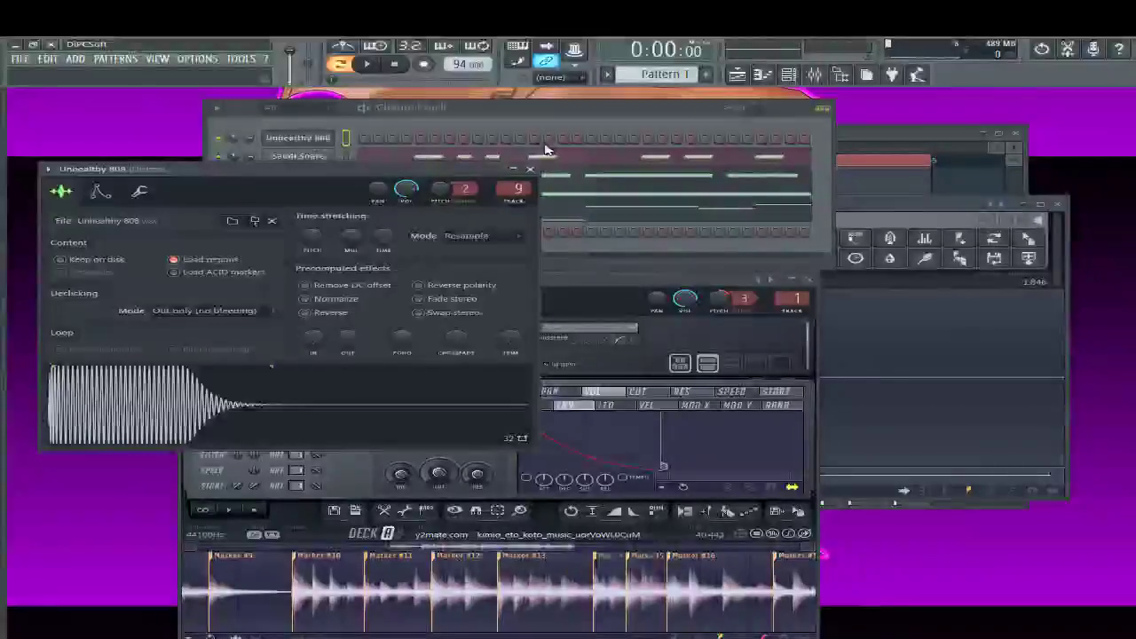
{"action": "left_click", "coordinate": [312, 154]}
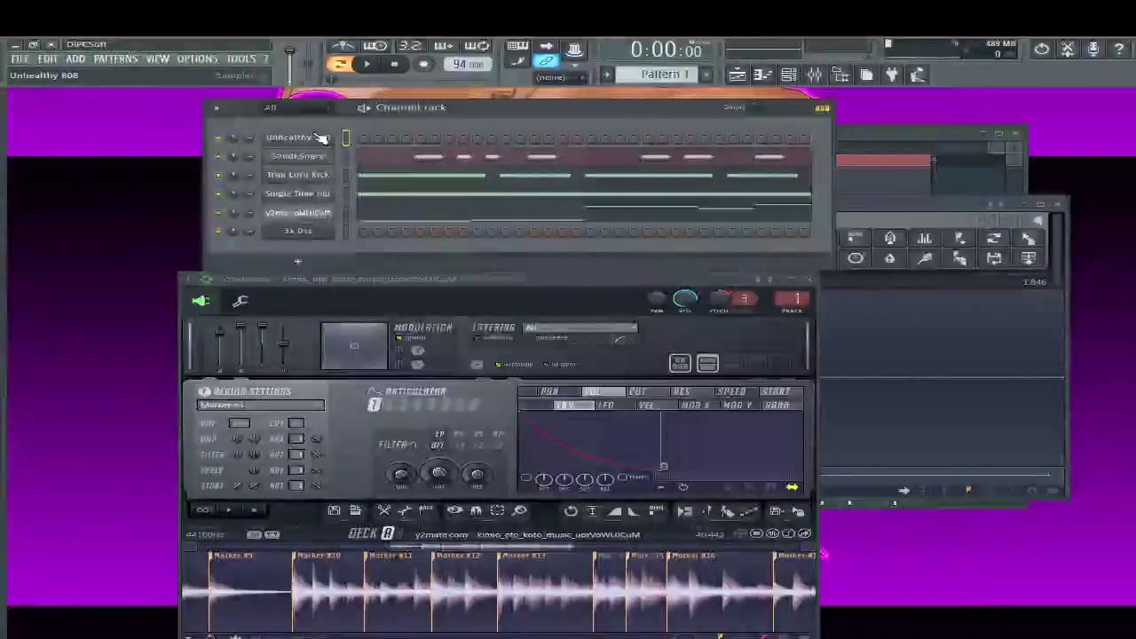
{"action": "left_click", "coordinate": [312, 154]}
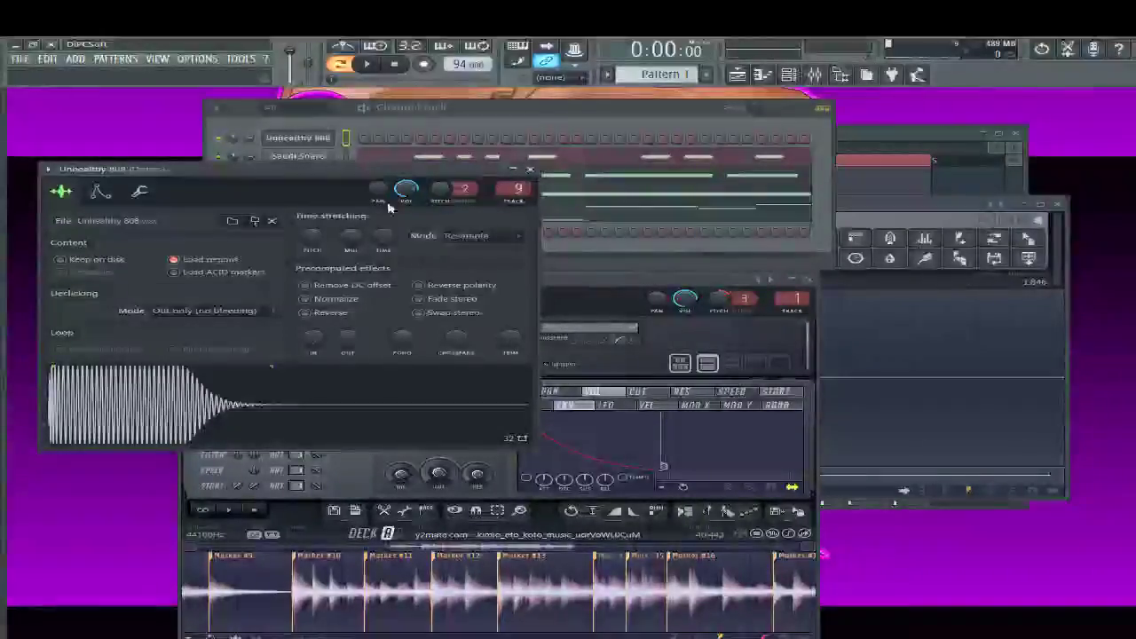
Turn off Load regions for the Unhealthy 808 sample and preview the sample from its waveform
{"action": "left_click", "coordinate": [178, 260]}
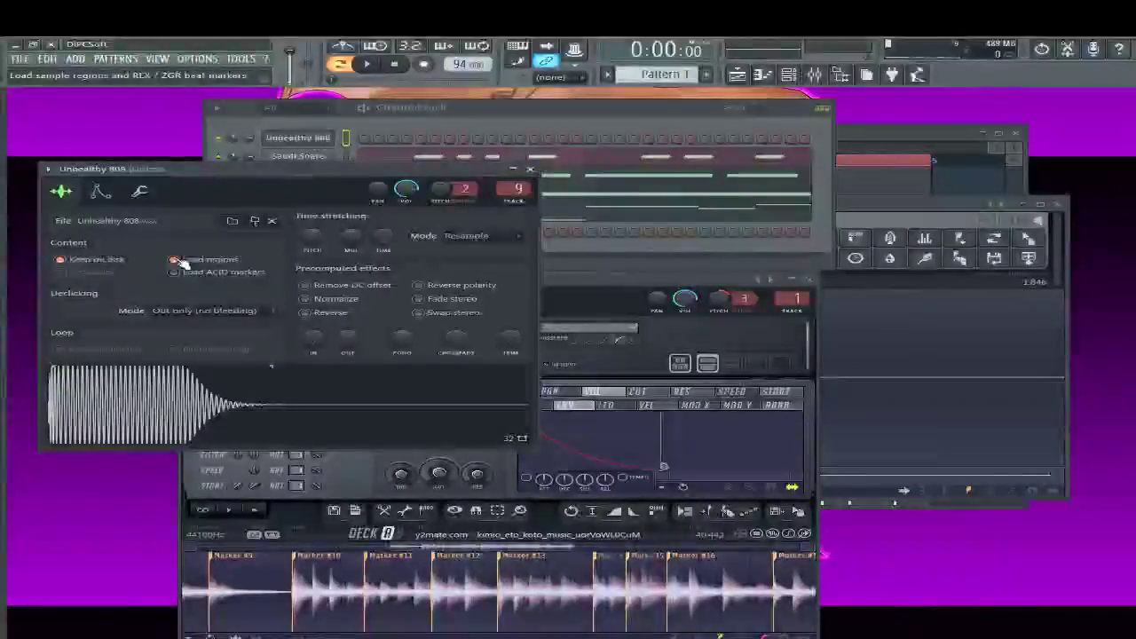
{"action": "left_click", "coordinate": [71, 259]}
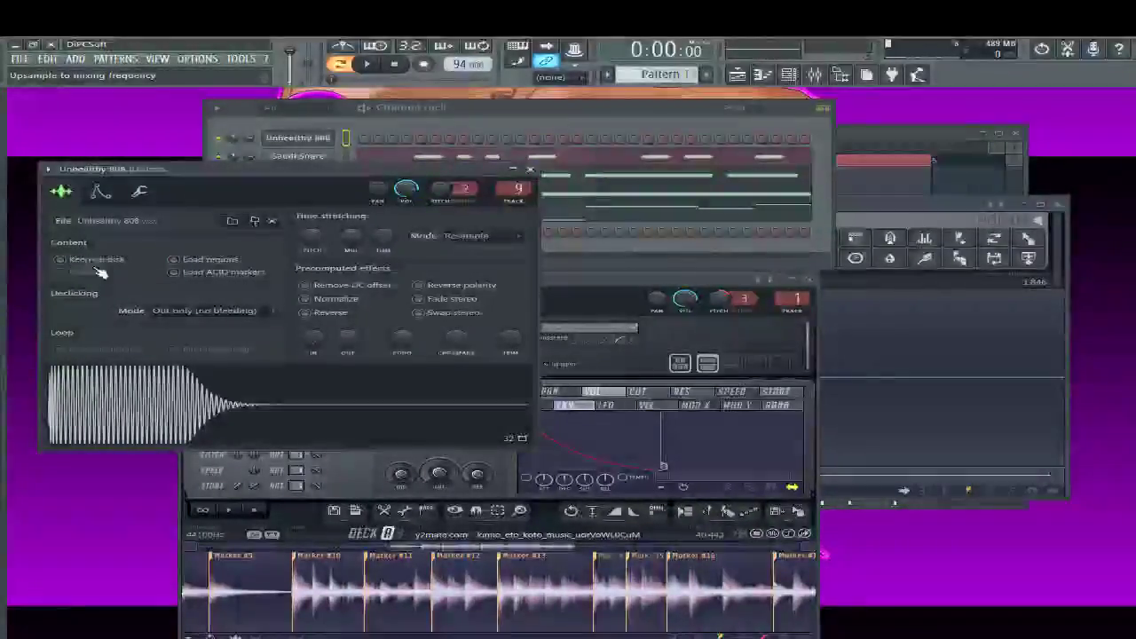
{"action": "left_click", "coordinate": [127, 388]}
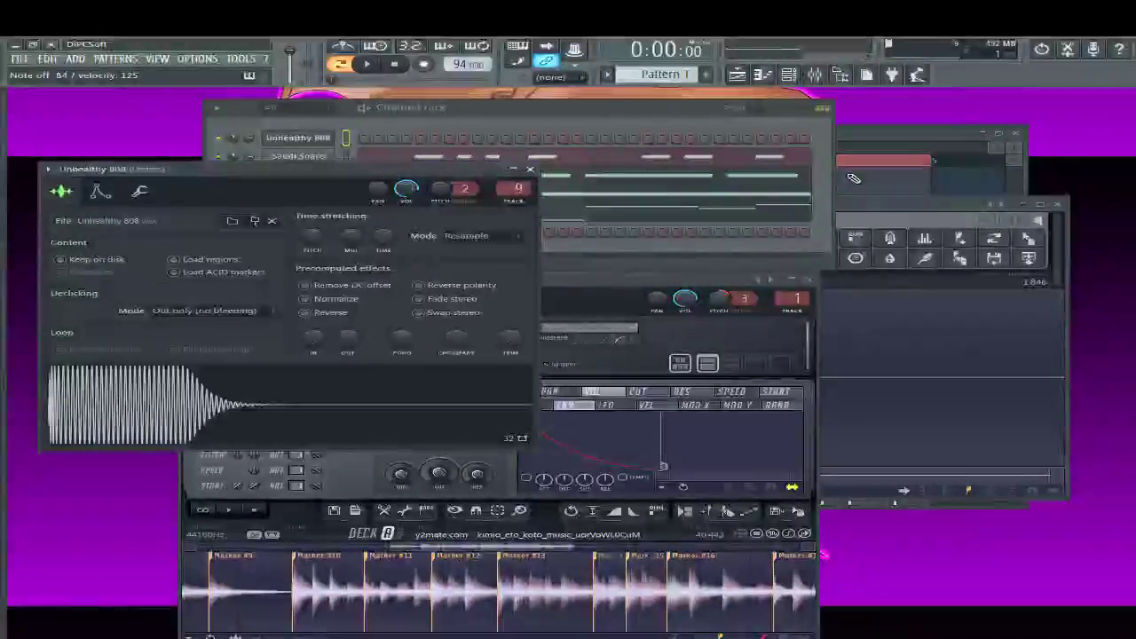
{"action": "key", "text": "space"}
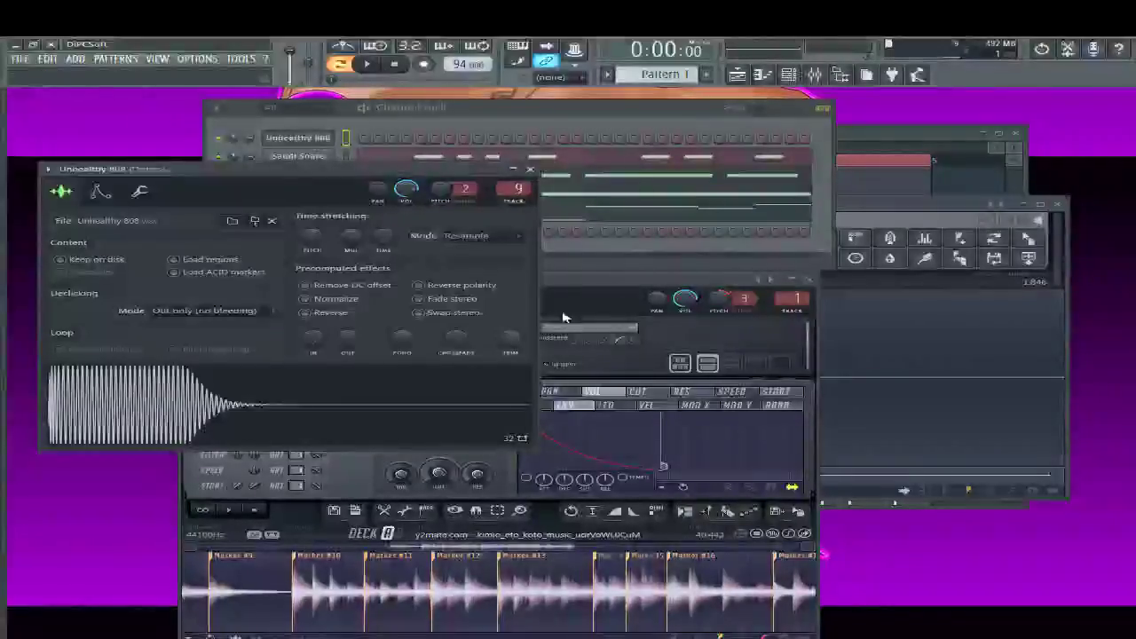
Record a live Unhealthy 808 bass line into Pattern 1 with the recording countdown, redoing the first take, and play it back
{"action": "left_click_drag", "start_coordinate": [501, 110], "coordinate": [426, 110]}
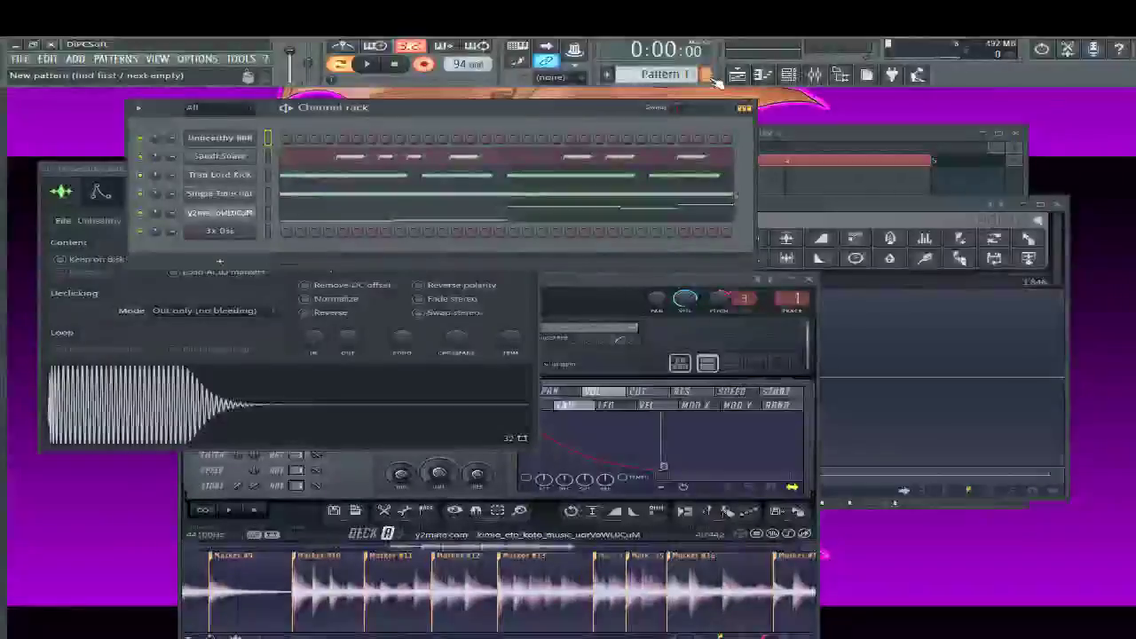
{"action": "key", "text": "space"}
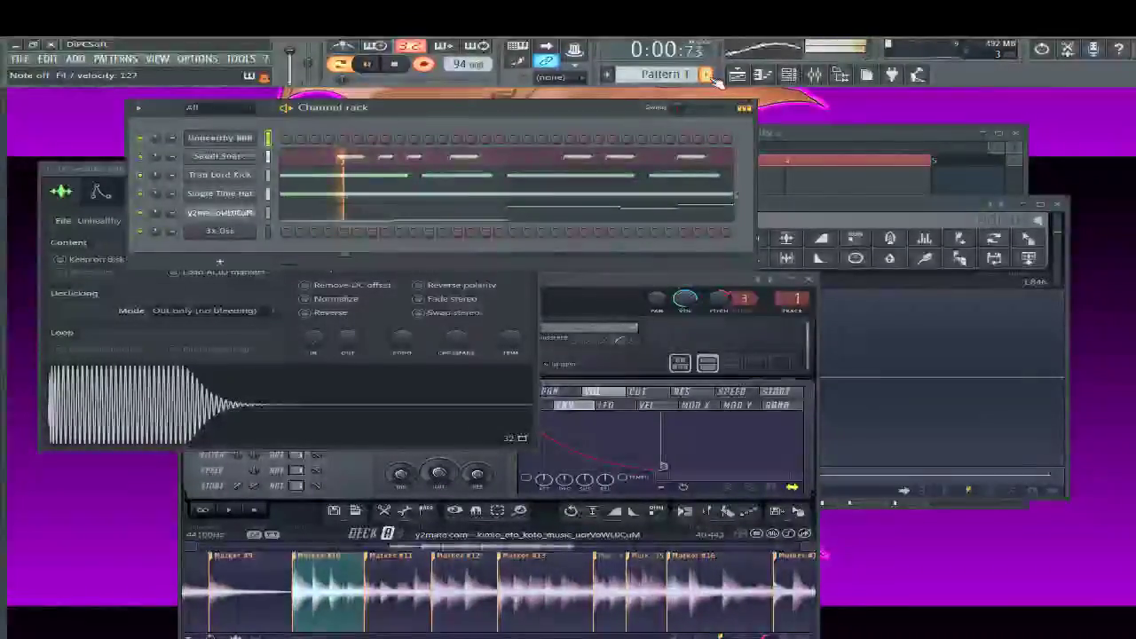
{"action": "key", "text": "space"}
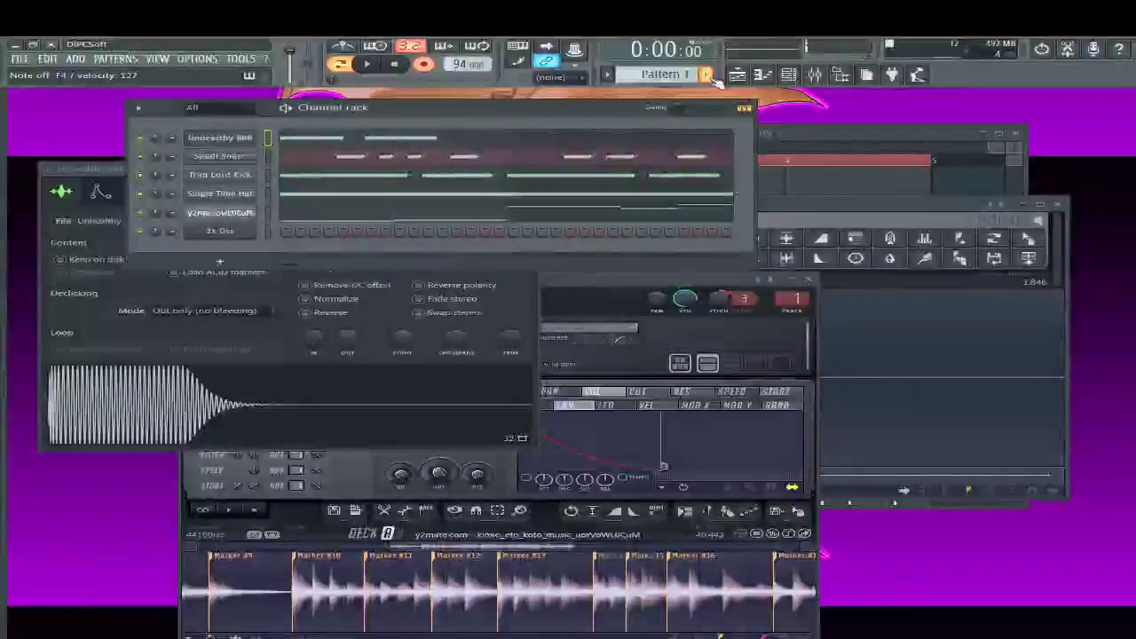
{"action": "key", "text": "space"}
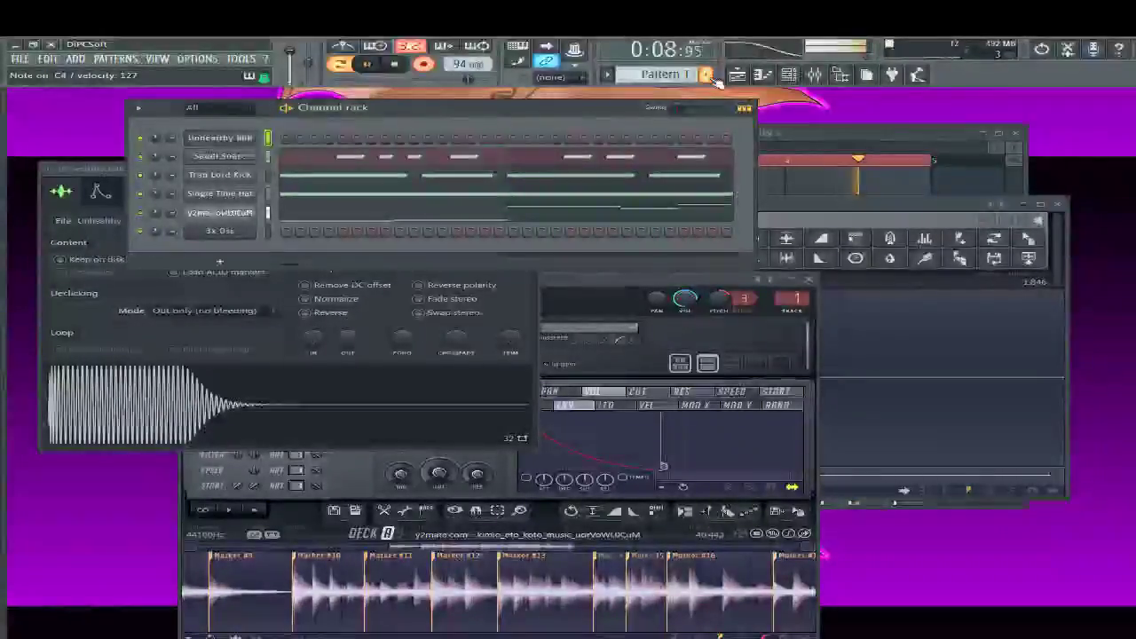
{"action": "key", "text": "space"}
{"action": "key", "text": "space"}
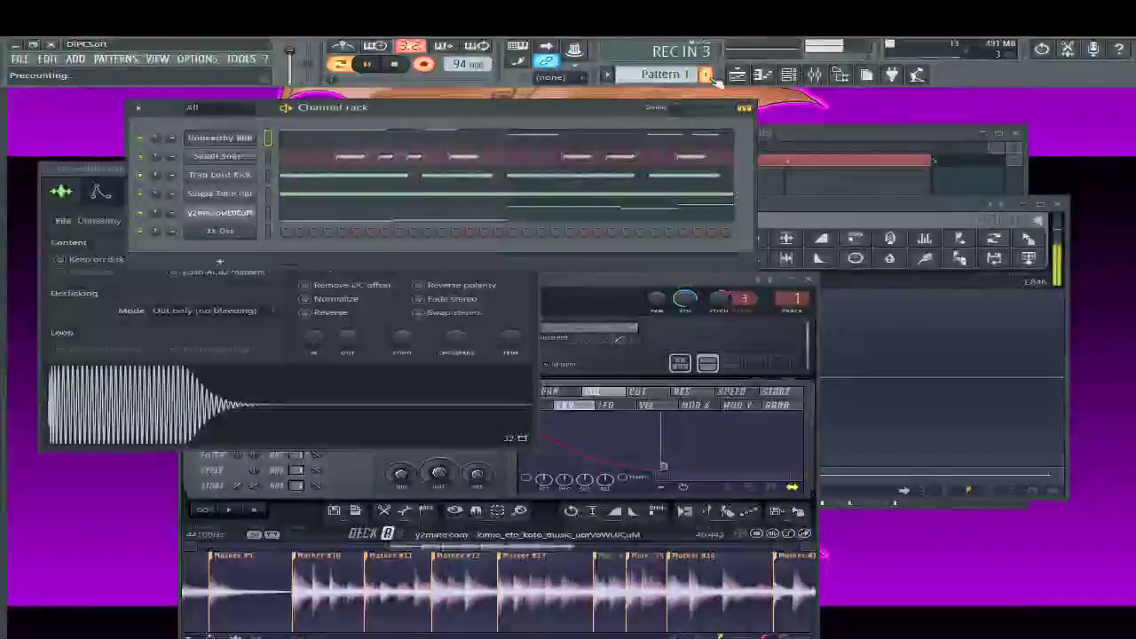
{"action": "key", "text": "space"}
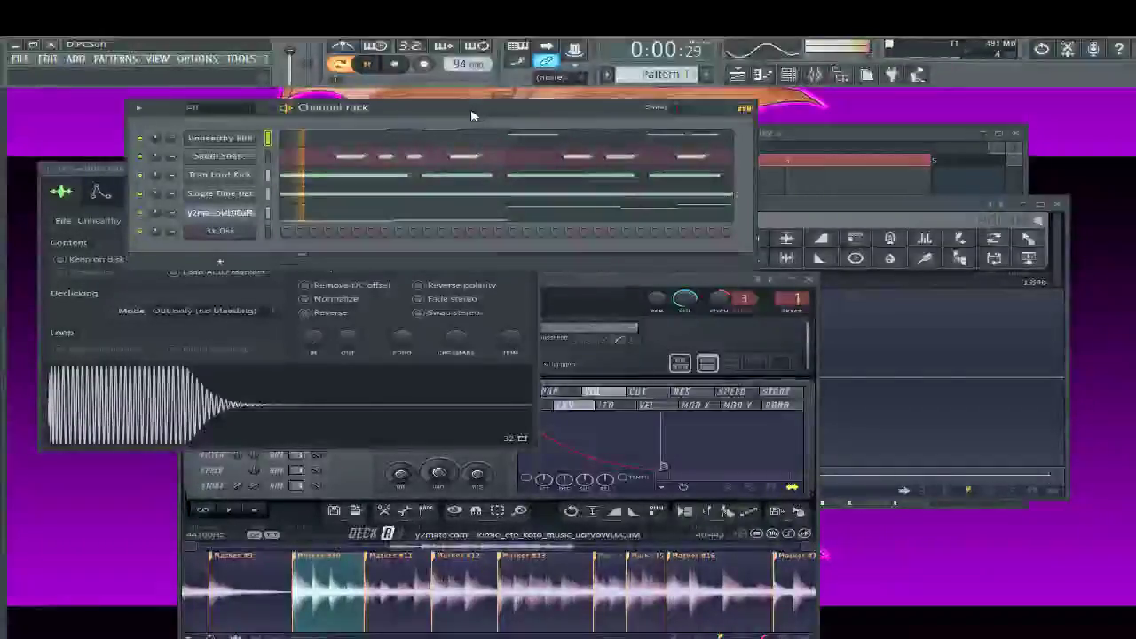
In the Trap Lord Kick's piano roll, add a short C5 note in the gap in bar 4 and audition the pattern
{"action": "left_click", "coordinate": [351, 178]}
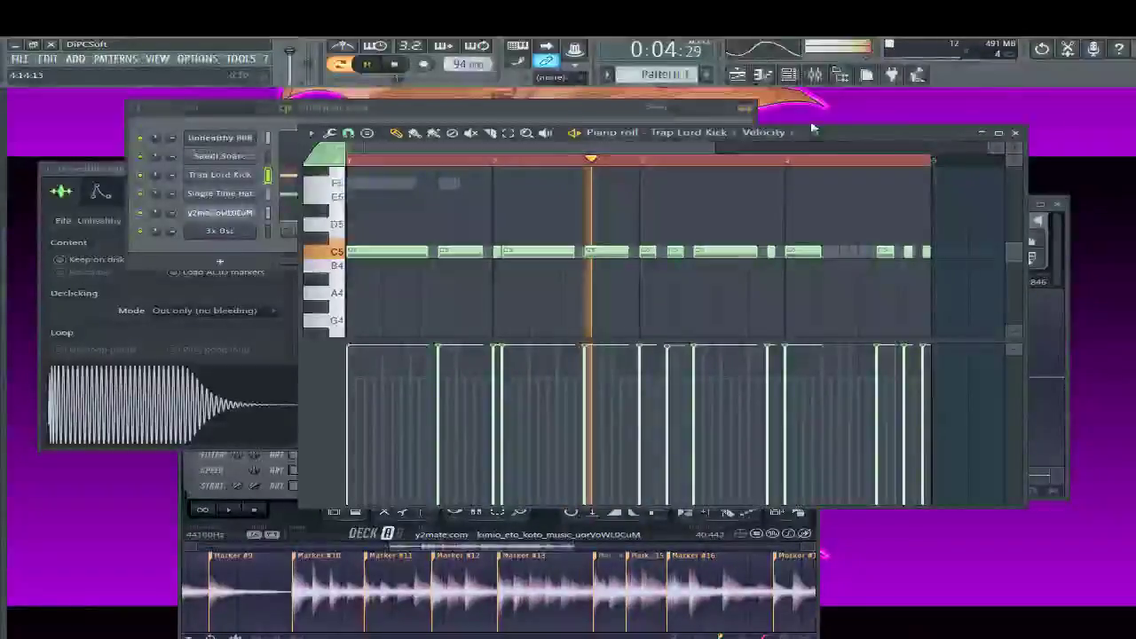
{"action": "left_click_drag", "start_coordinate": [854, 139], "coordinate": [646, 127]}
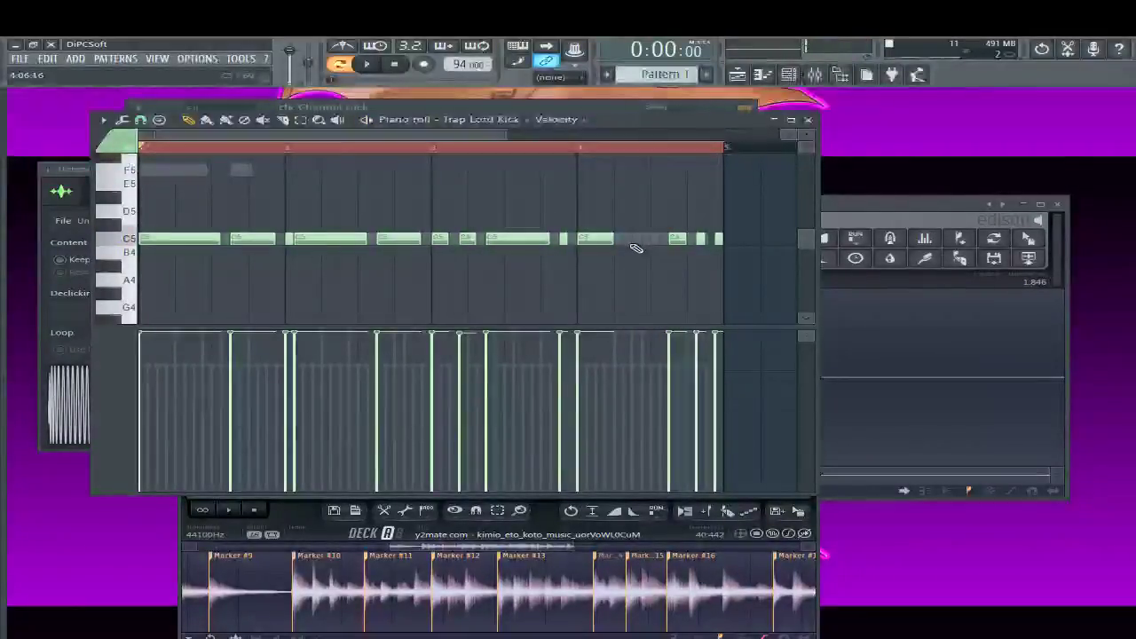
{"action": "scroll", "coordinate": [652, 288], "scroll_direction": "down", "scroll_amount": 3}
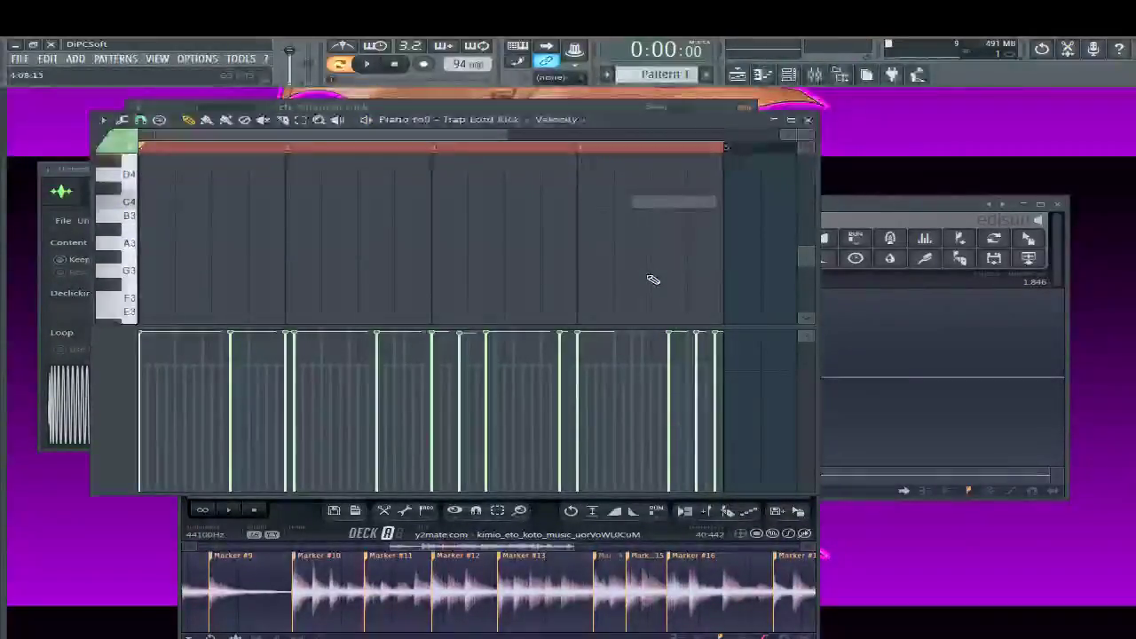
{"action": "scroll", "coordinate": [652, 271], "scroll_direction": "up", "scroll_amount": 3}
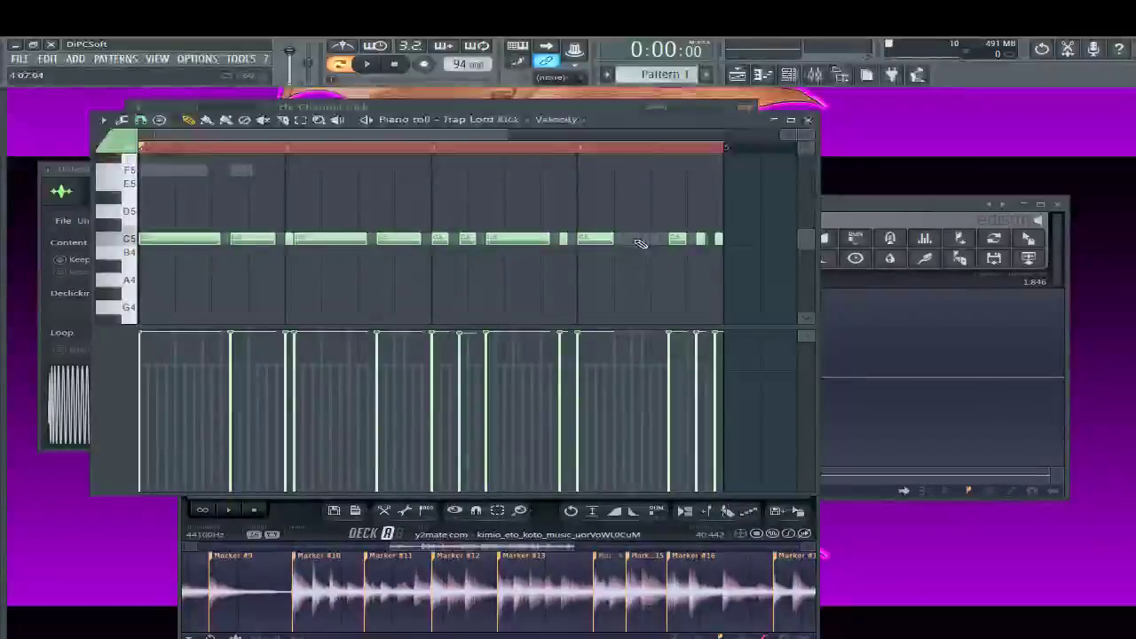
{"action": "key", "text": "space"}
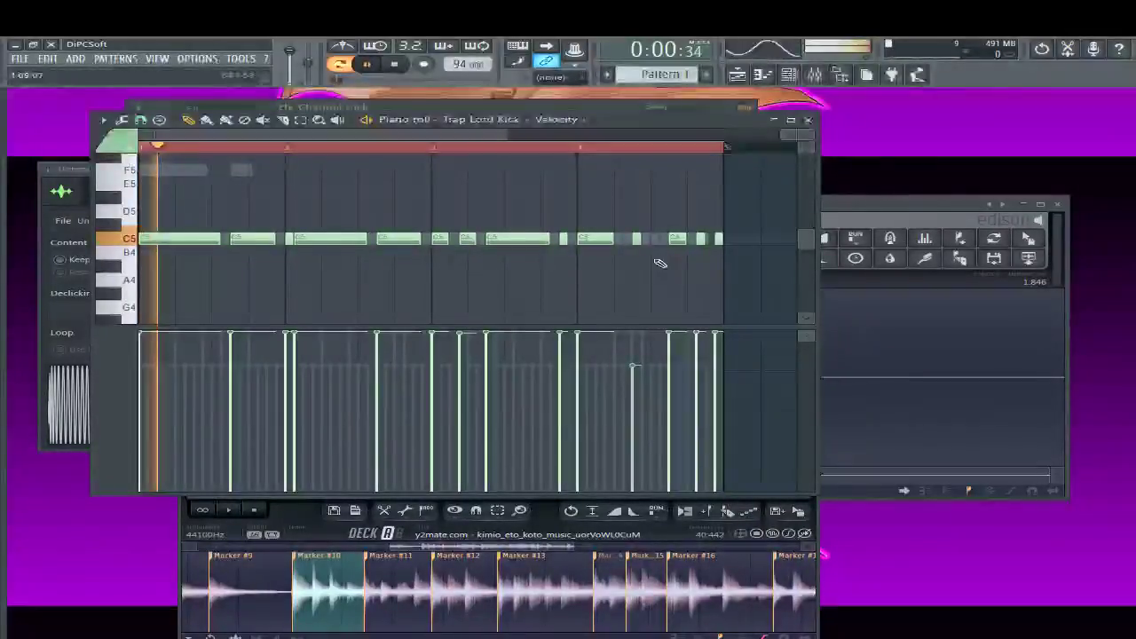
{"action": "scroll", "coordinate": [556, 251], "scroll_direction": "down", "scroll_amount": 2}
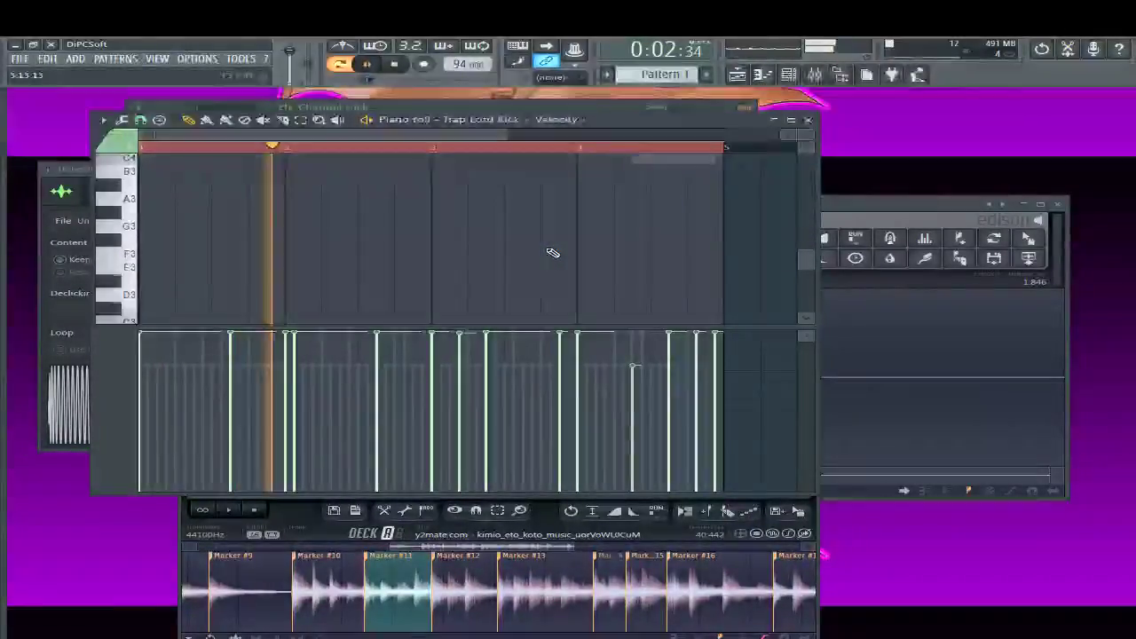
{"action": "scroll", "coordinate": [550, 254], "scroll_direction": "up", "scroll_amount": 2}
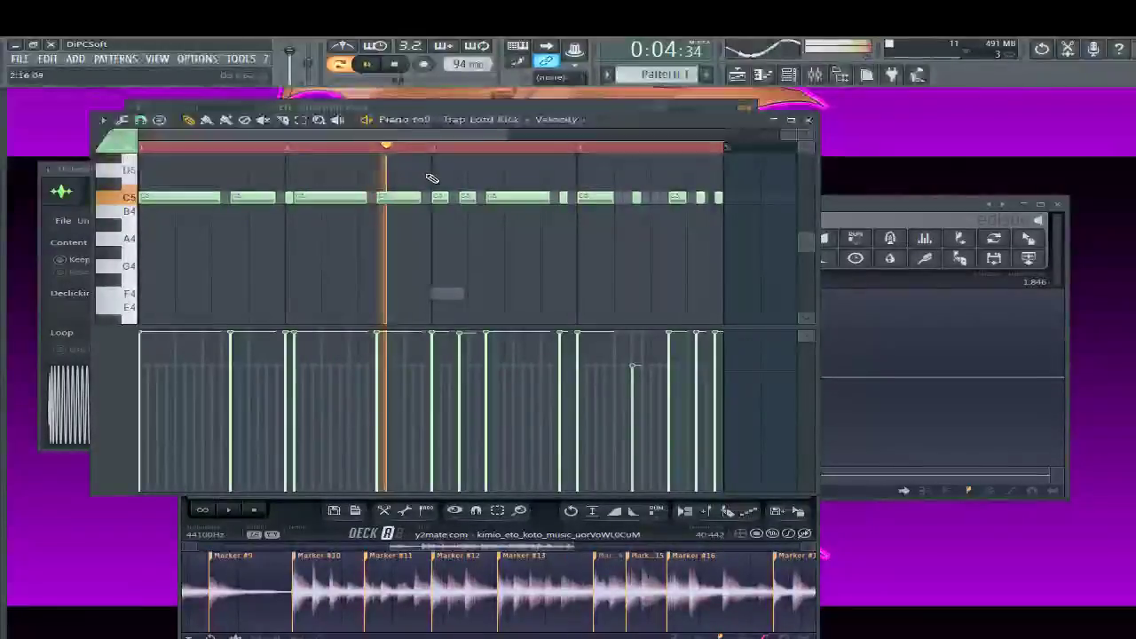
{"action": "key", "text": "space"}
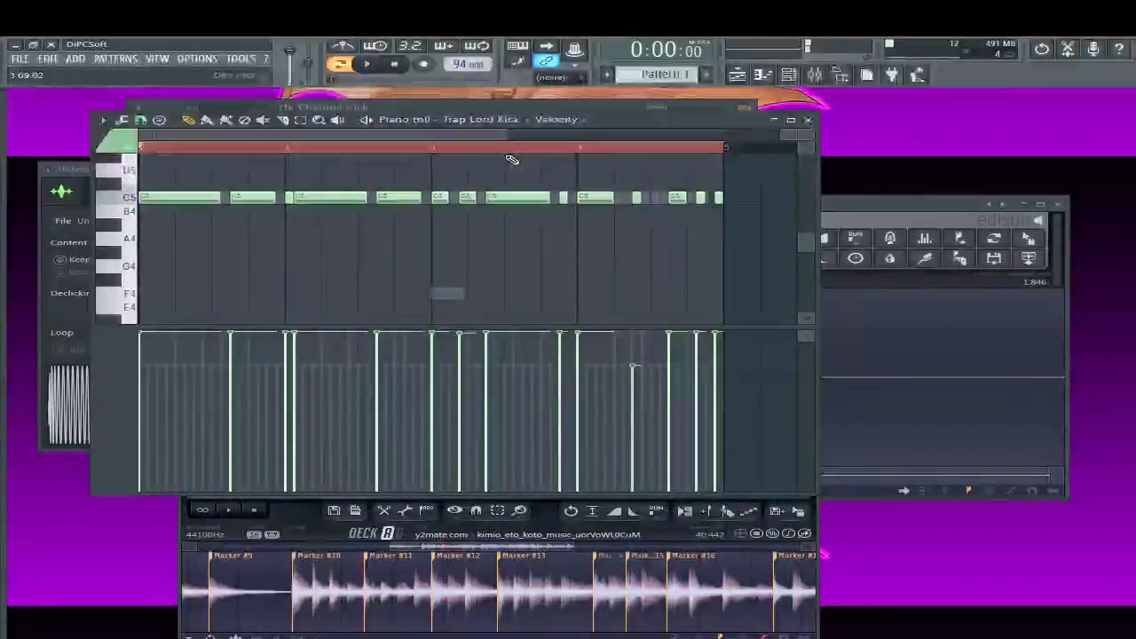
Shorten the Trap Lord Kick's last C5 note in bar 2 and add two short C5 notes after it
{"action": "key", "text": "space"}
{"action": "scroll", "coordinate": [381, 213], "scroll_direction": "up", "scroll_amount": 1}
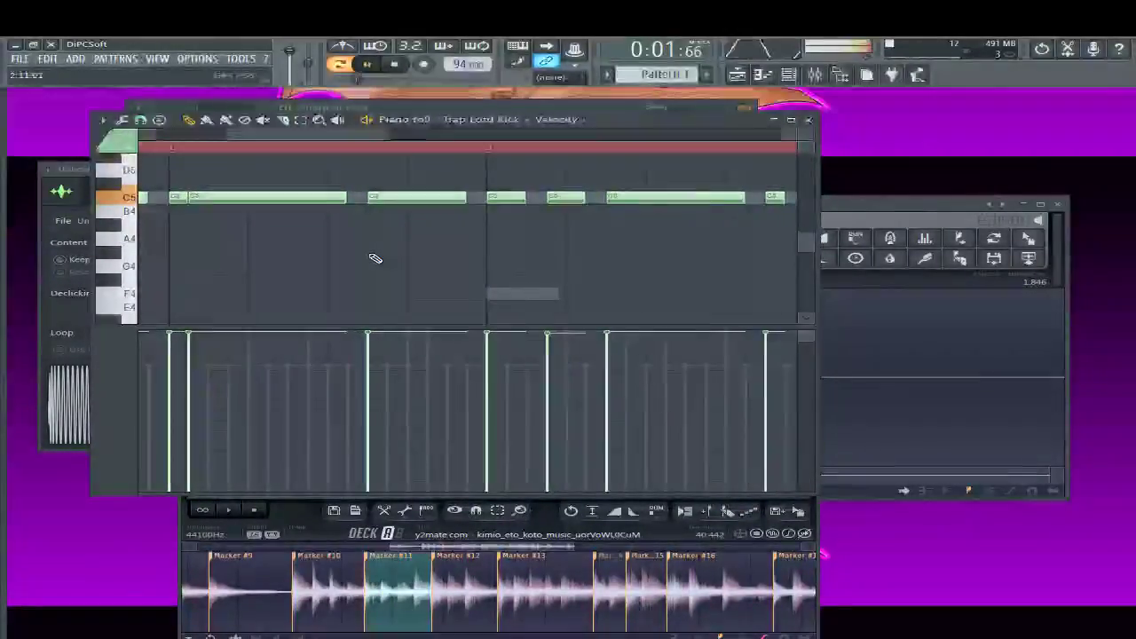
{"action": "scroll", "coordinate": [376, 257], "scroll_direction": "down", "scroll_amount": 2}
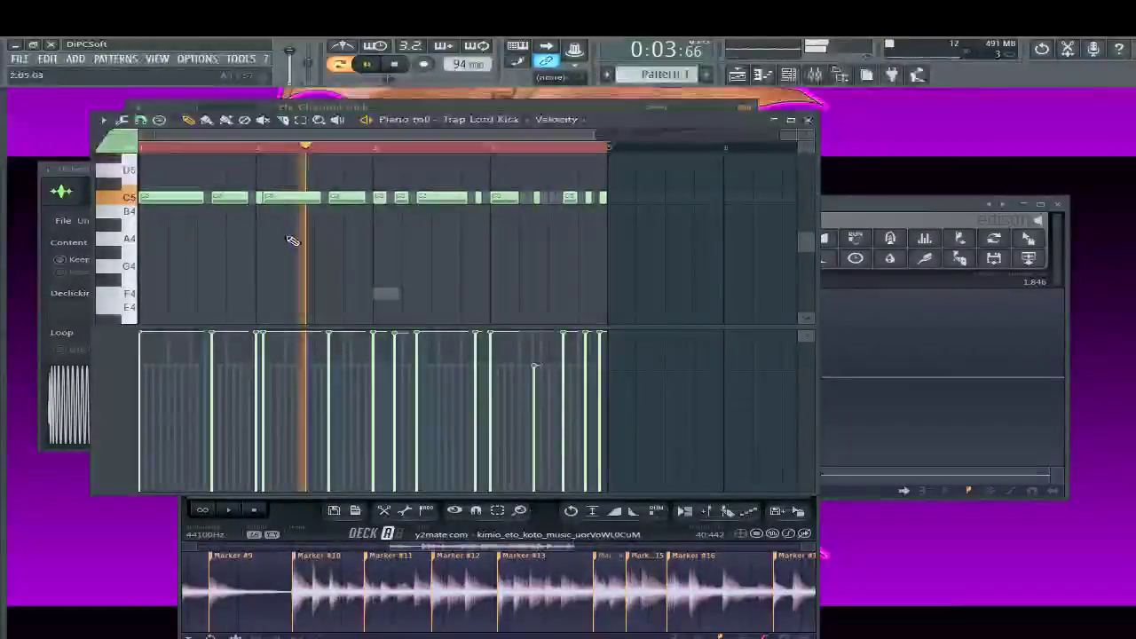
{"action": "key", "text": "space"}
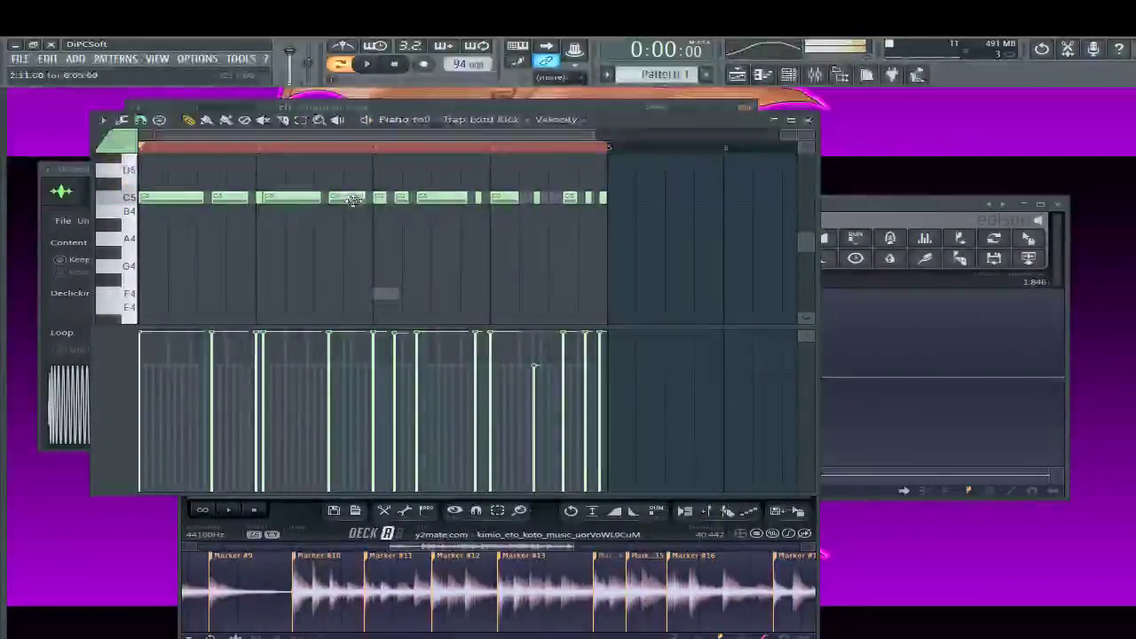
{"action": "key", "text": "space"}
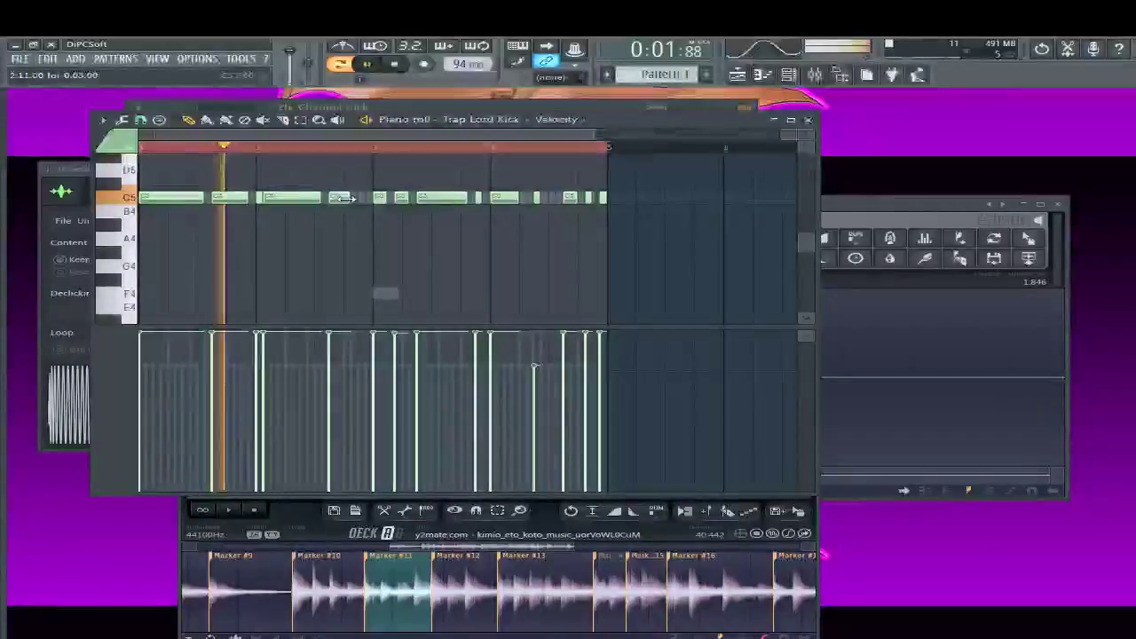
{"action": "left_click", "coordinate": [344, 197]}
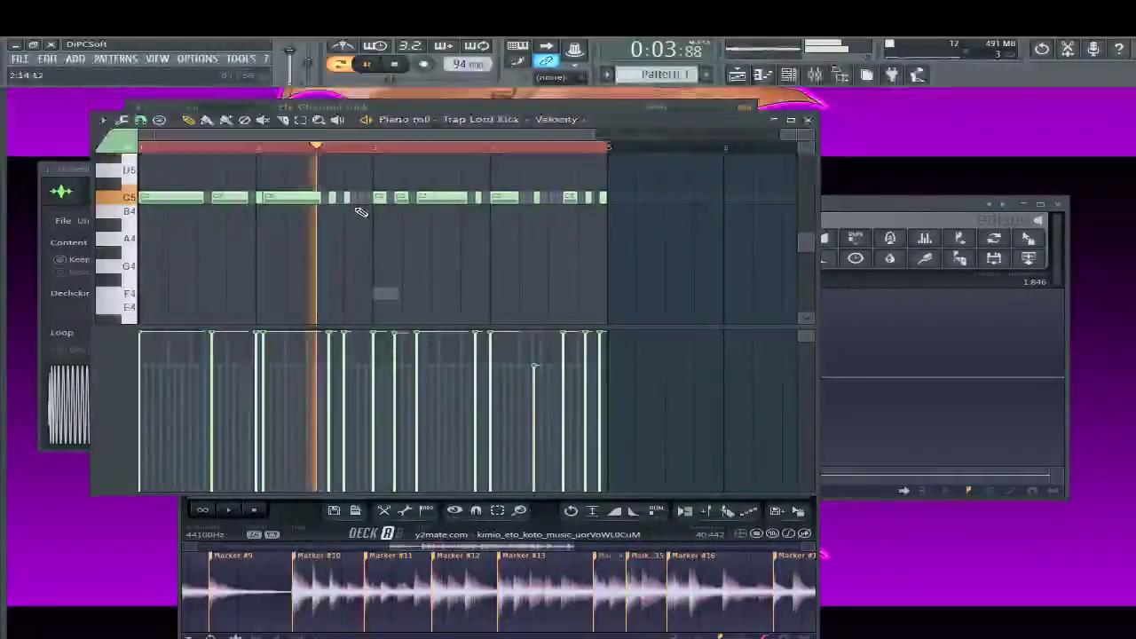
{"action": "key", "text": "space"}
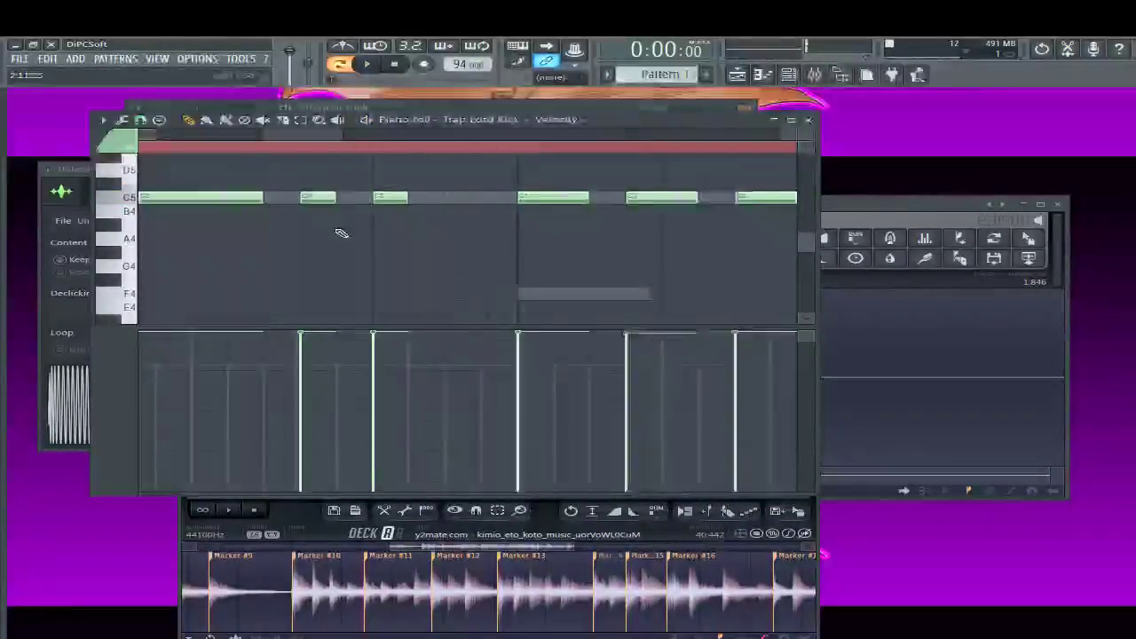
{"action": "key", "text": "space"}
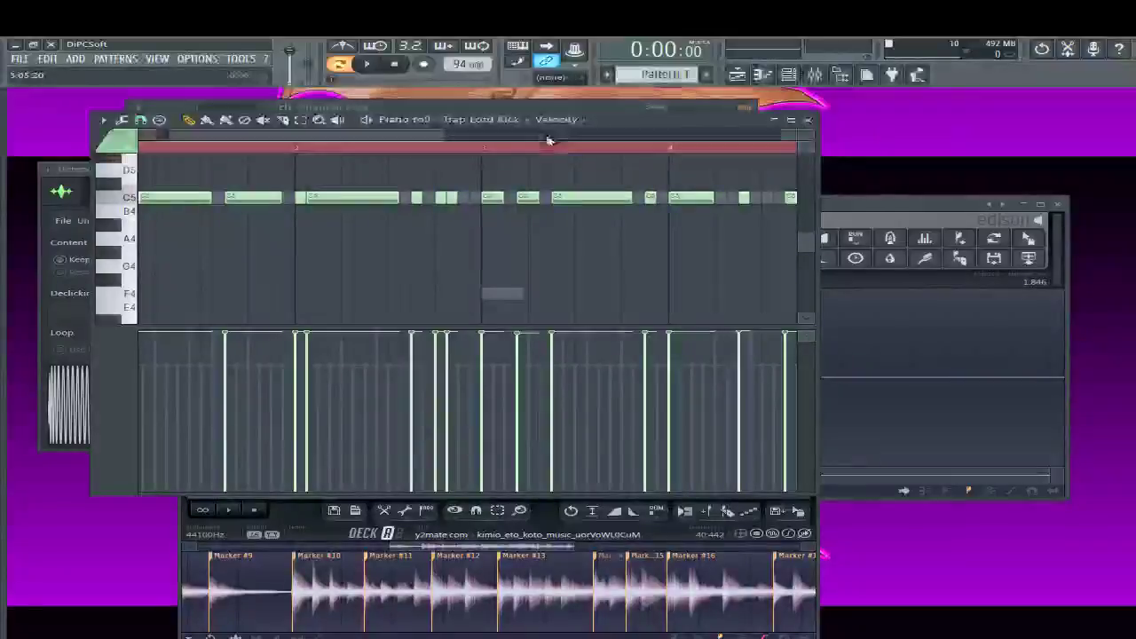
Switch the piano roll to the Unhealthy 808 channel and play its notes against the pattern
{"action": "scroll", "coordinate": [568, 264], "scroll_direction": "down", "scroll_amount": 3}
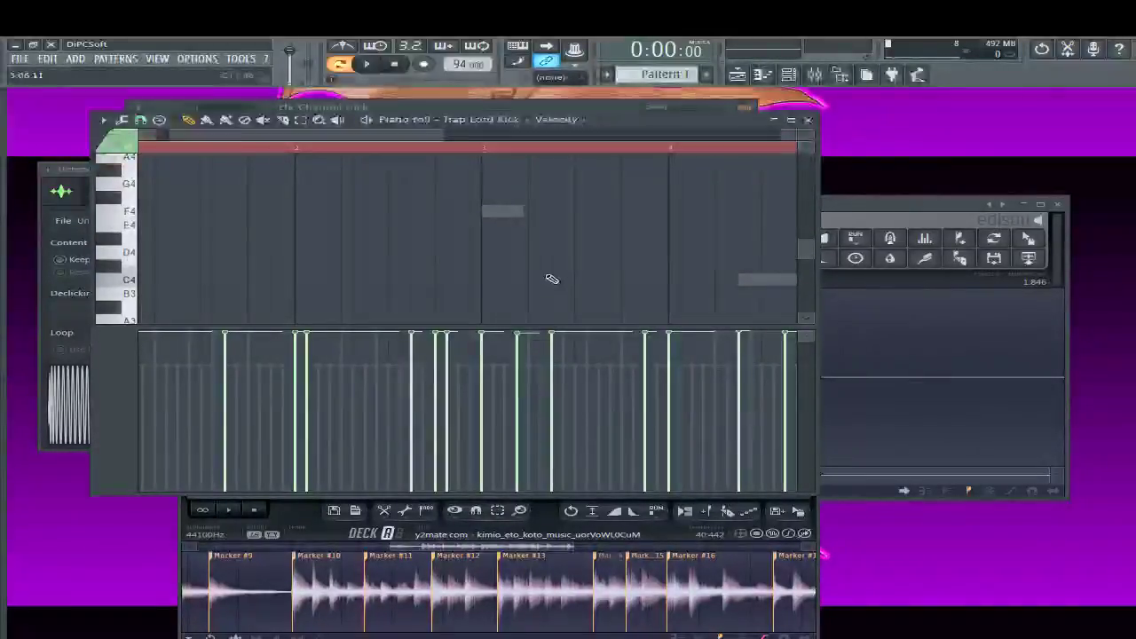
{"action": "scroll", "coordinate": [568, 261], "scroll_direction": "up", "scroll_amount": 3}
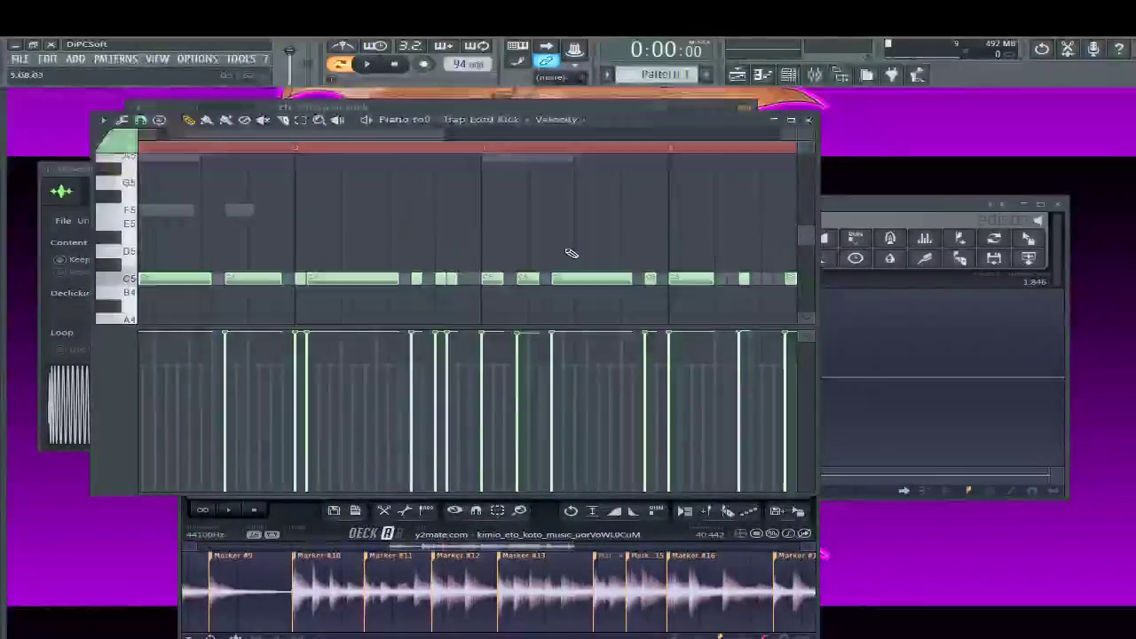
{"action": "scroll", "coordinate": [573, 266], "scroll_direction": "down", "scroll_amount": 2}
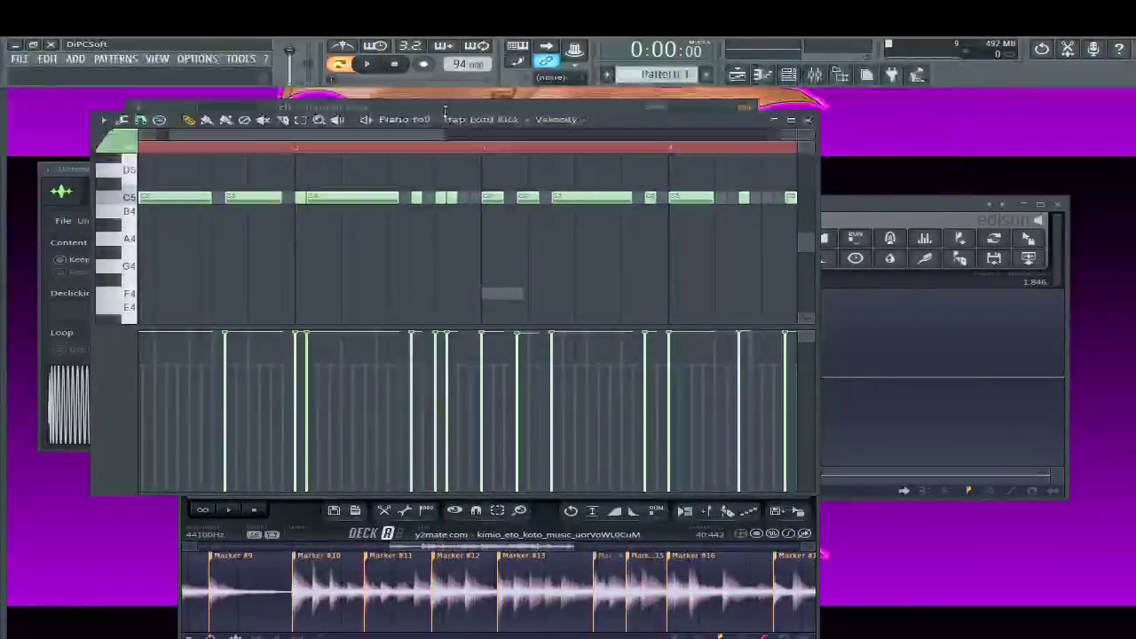
{"action": "key", "text": "Down"}
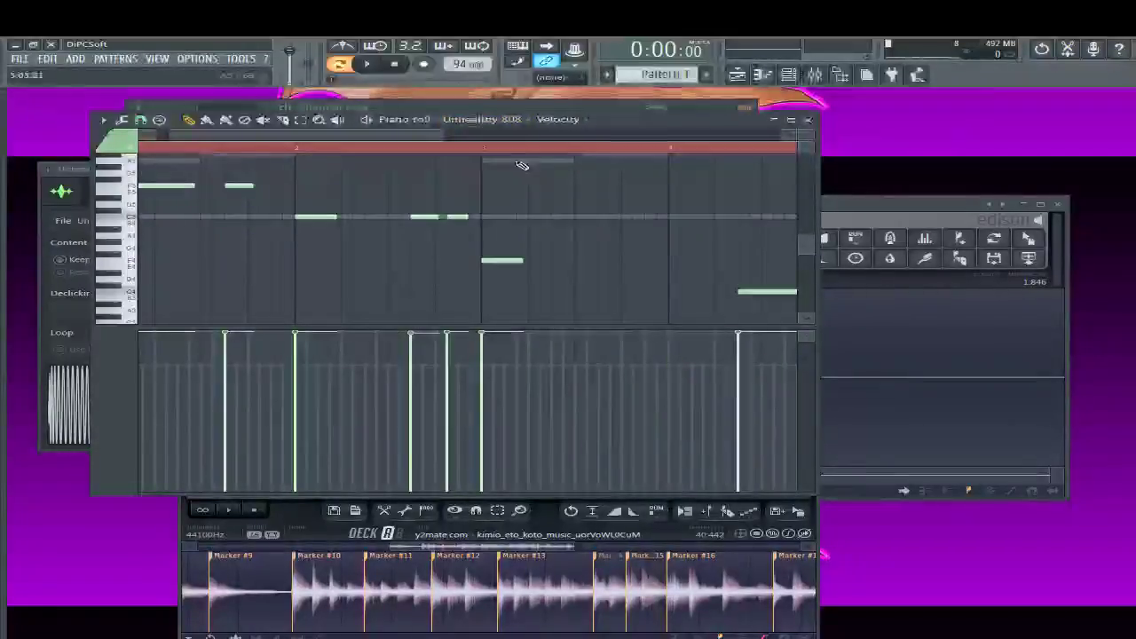
{"action": "key", "text": "space"}
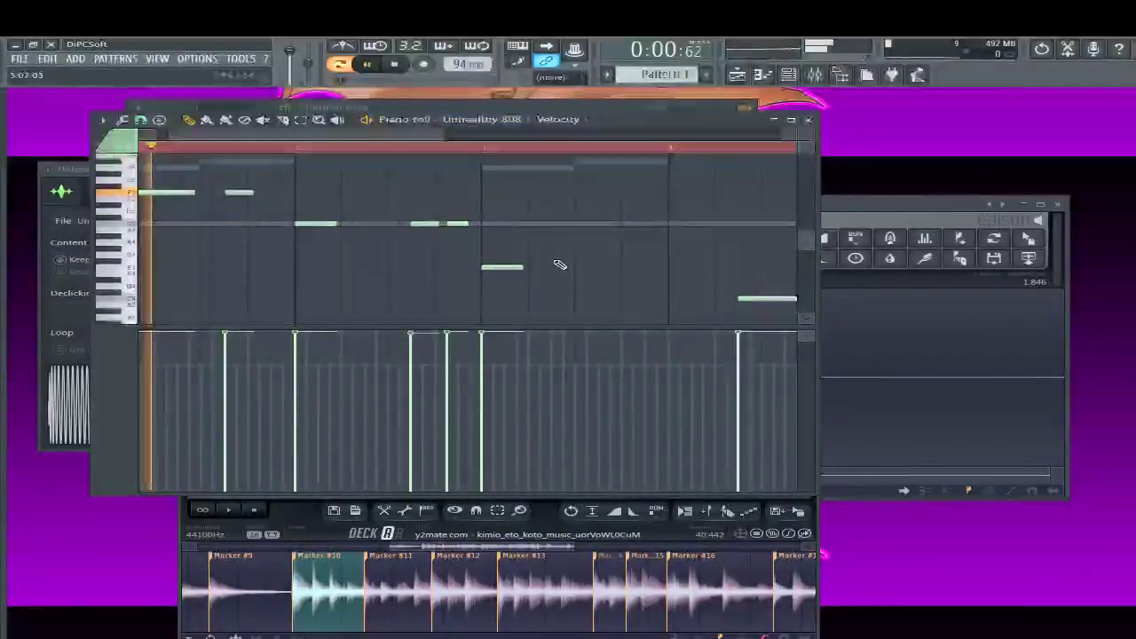
Play the pattern and place a short Unhealthy 808 F4 note after the existing F4 note in bar 3
{"action": "scroll", "coordinate": [566, 263], "scroll_direction": "up", "scroll_amount": 3}
{"action": "scroll", "coordinate": [565, 262], "scroll_direction": "down", "scroll_amount": 5}
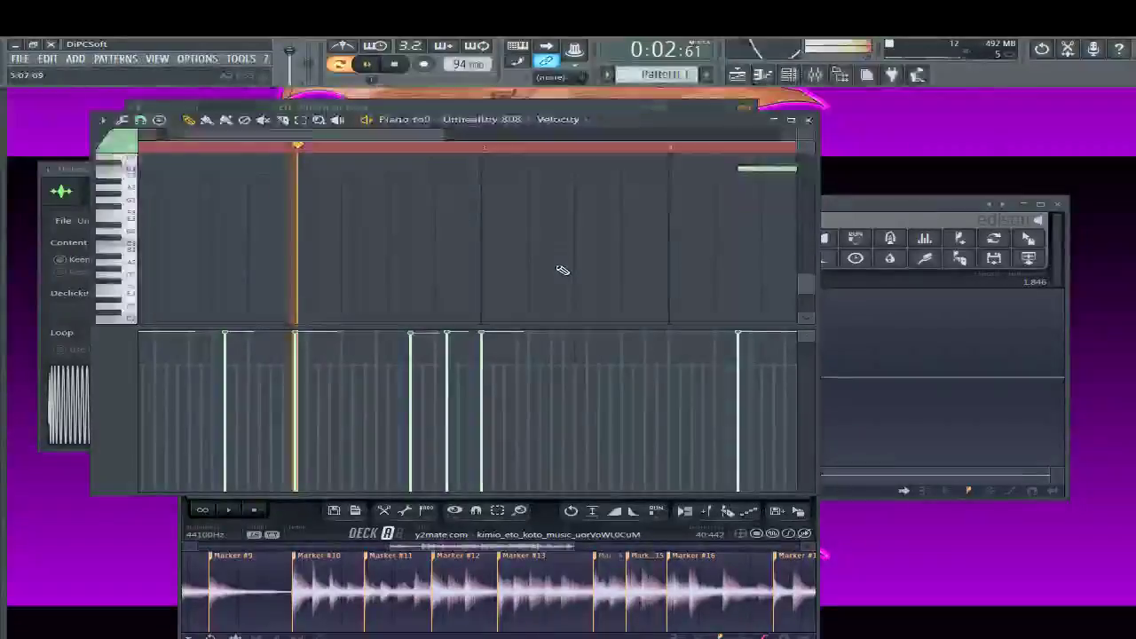
{"action": "scroll", "coordinate": [564, 263], "scroll_direction": "up", "scroll_amount": 4}
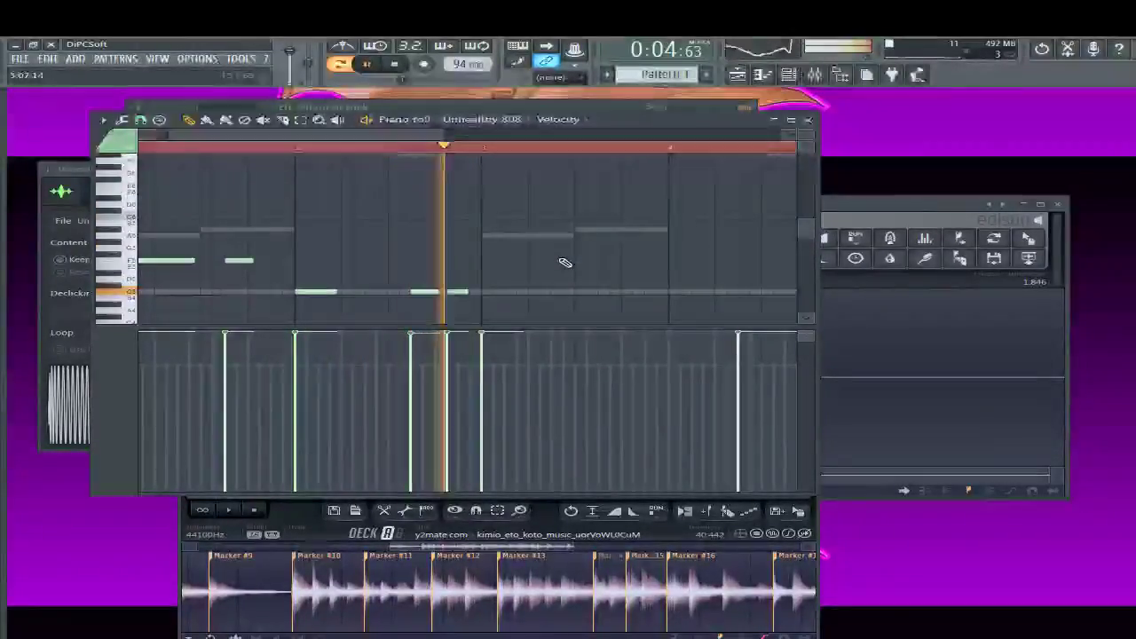
{"action": "scroll", "coordinate": [566, 262], "scroll_direction": "down", "scroll_amount": 4}
{"action": "key", "text": "space"}
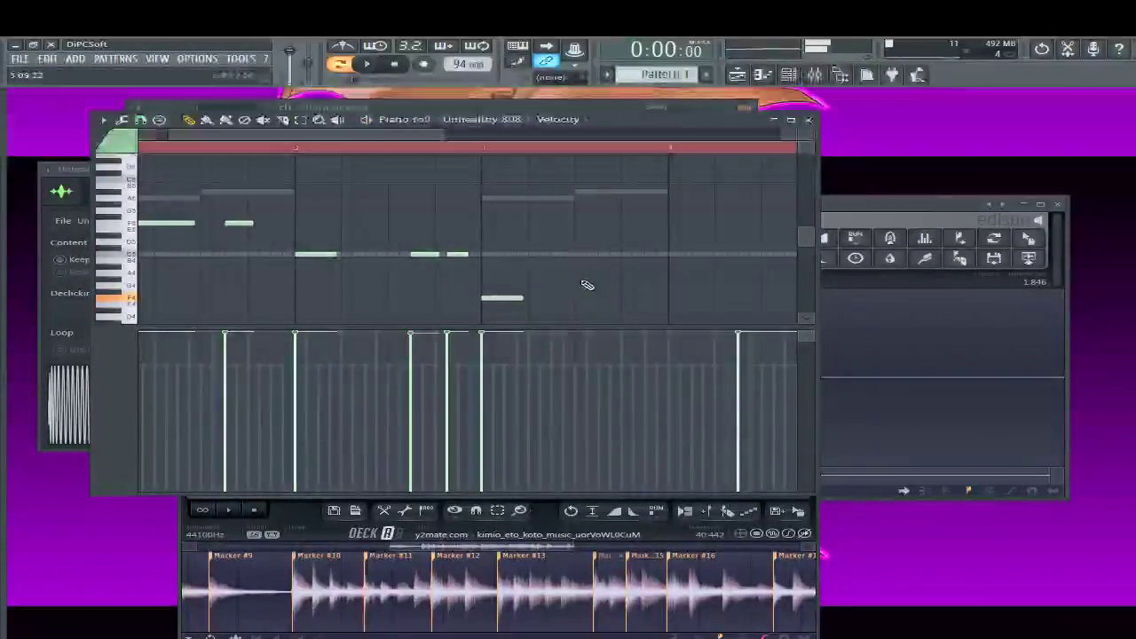
{"action": "key", "text": "space"}
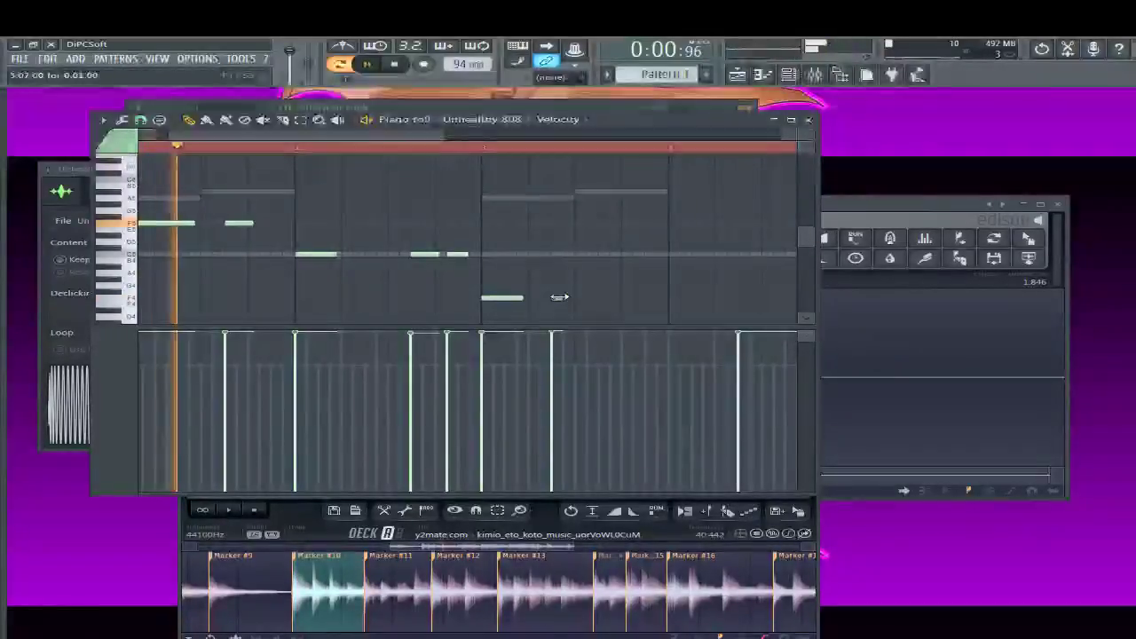
{"action": "key", "text": "space"}
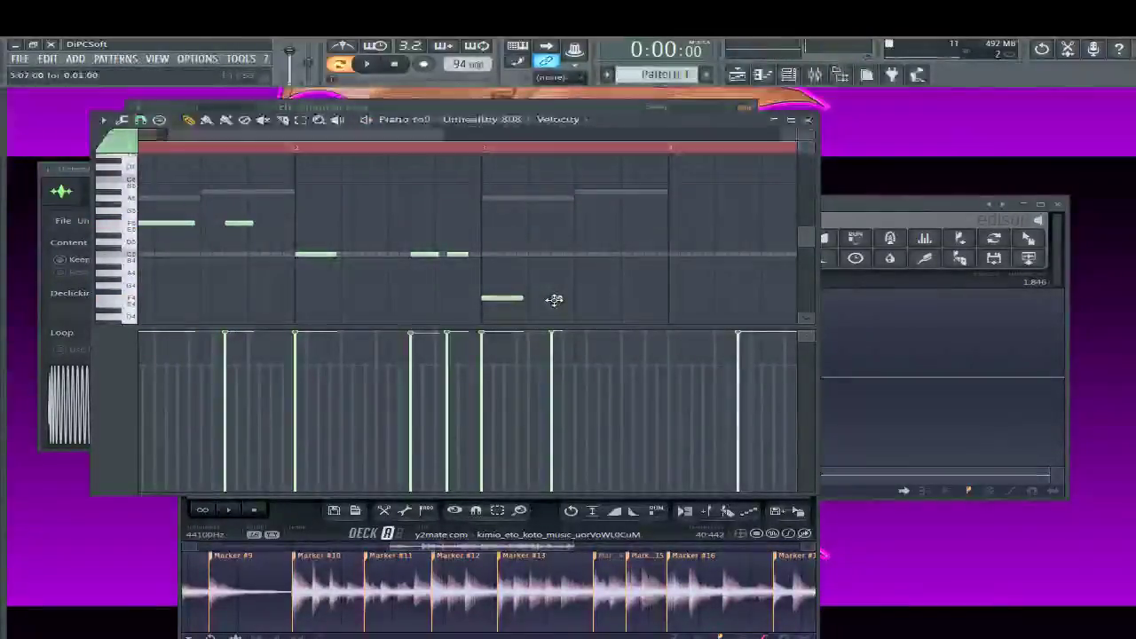
Move the short 808 note in bar 3 up to F5 and lengthen it to four steps
{"action": "left_click_drag", "start_coordinate": [550, 279], "coordinate": [547, 197]}
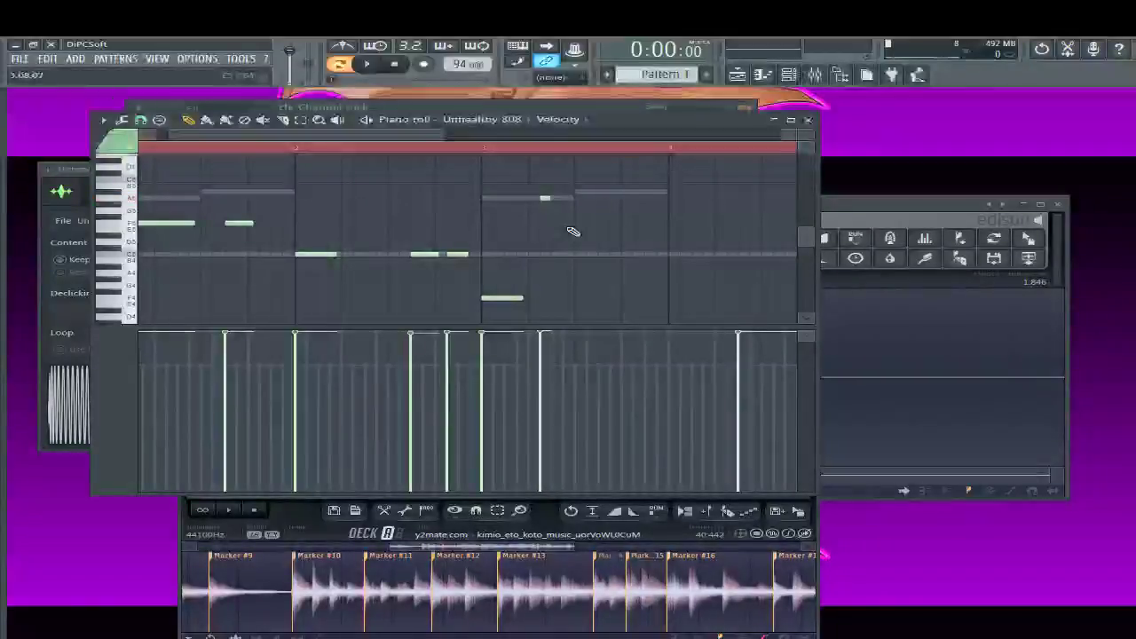
{"action": "scroll", "coordinate": [619, 237], "scroll_direction": "up", "scroll_amount": 3}
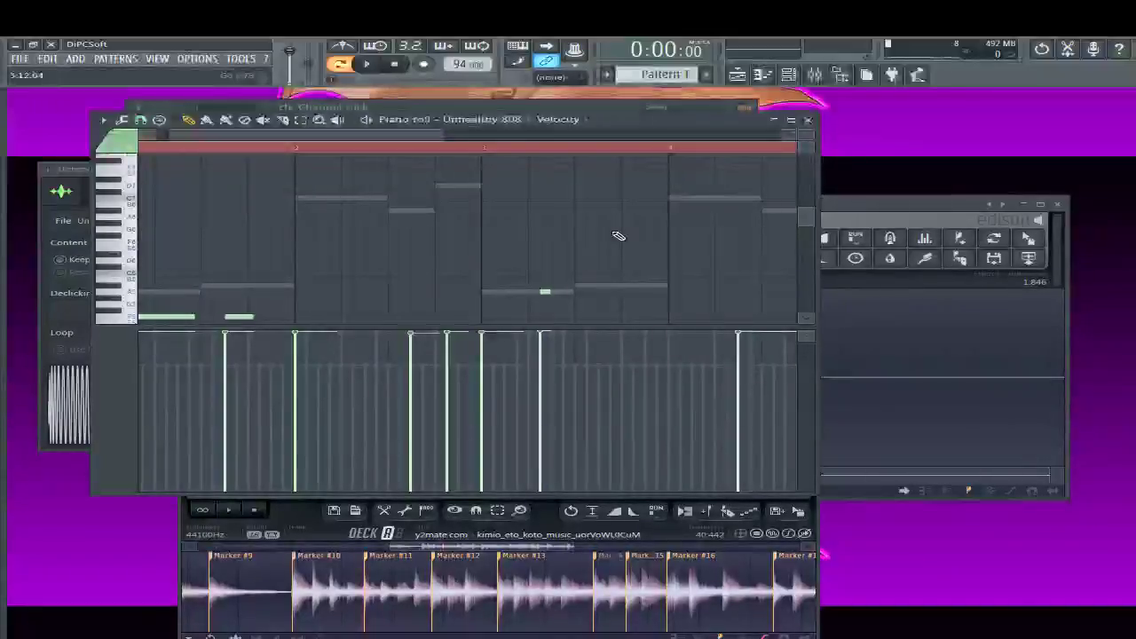
{"action": "scroll", "coordinate": [618, 236], "scroll_direction": "down", "scroll_amount": 4}
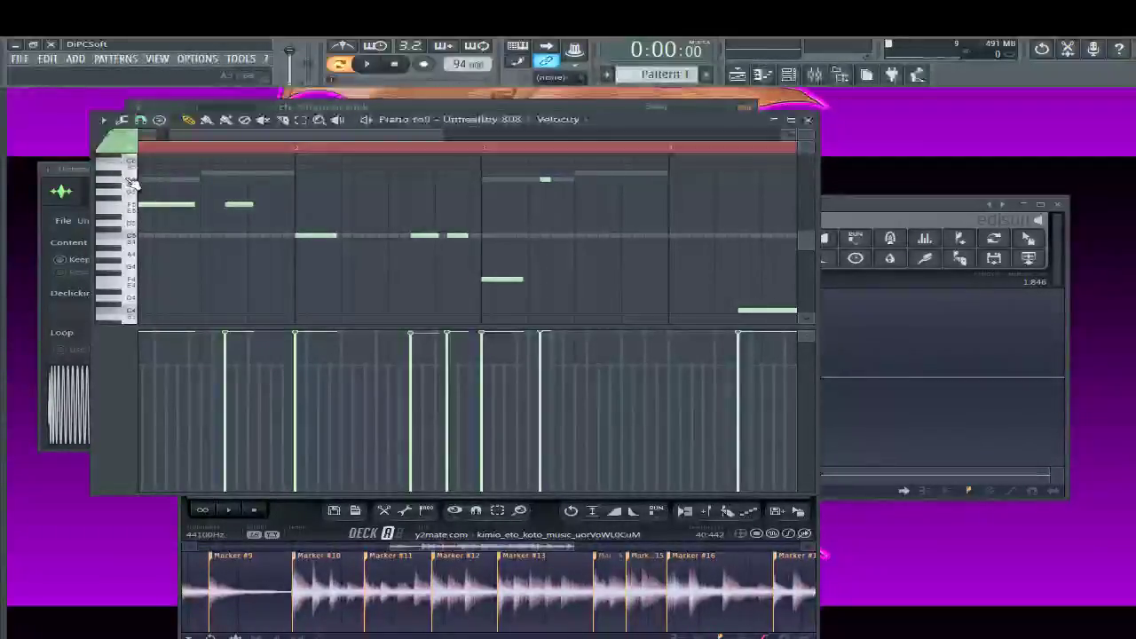
{"action": "left_click_drag", "start_coordinate": [543, 180], "coordinate": [541, 186]}
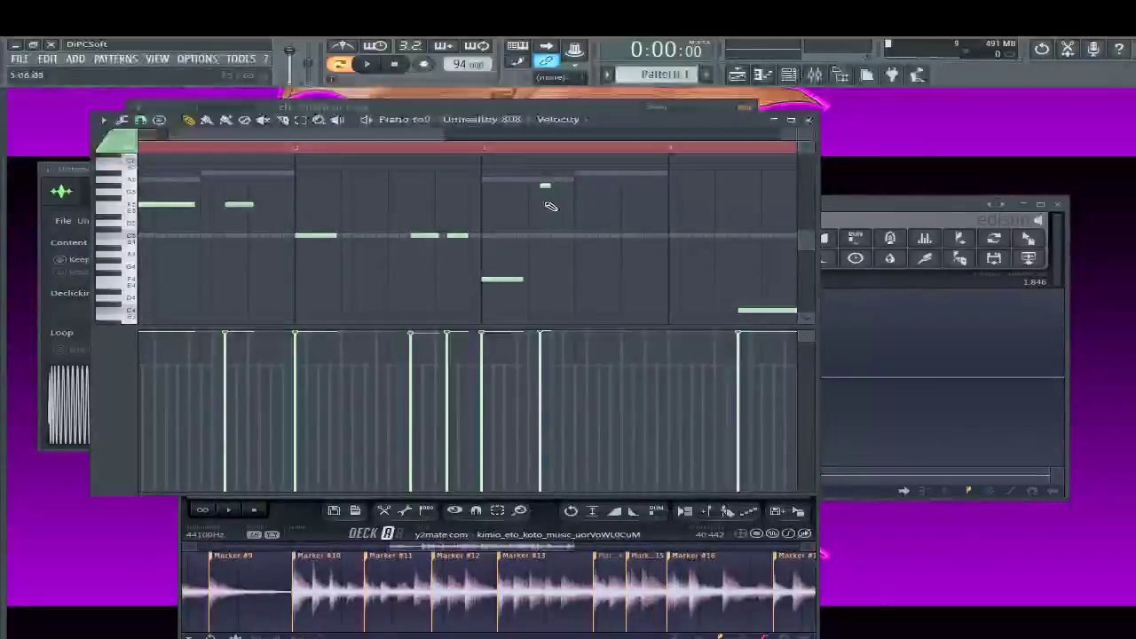
{"action": "left_click_drag", "start_coordinate": [542, 186], "coordinate": [592, 214]}
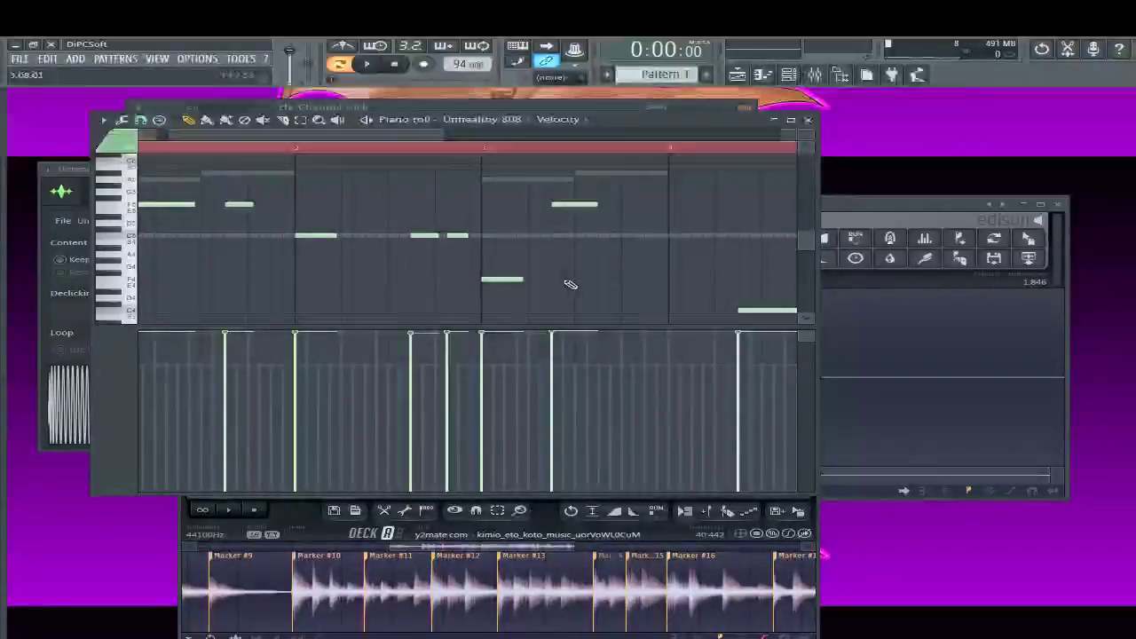
Add a four-step F4 808 note starting one step after bar 3's F5 note and audition the pattern
{"action": "scroll", "coordinate": [568, 284], "scroll_direction": "up", "scroll_amount": 5}
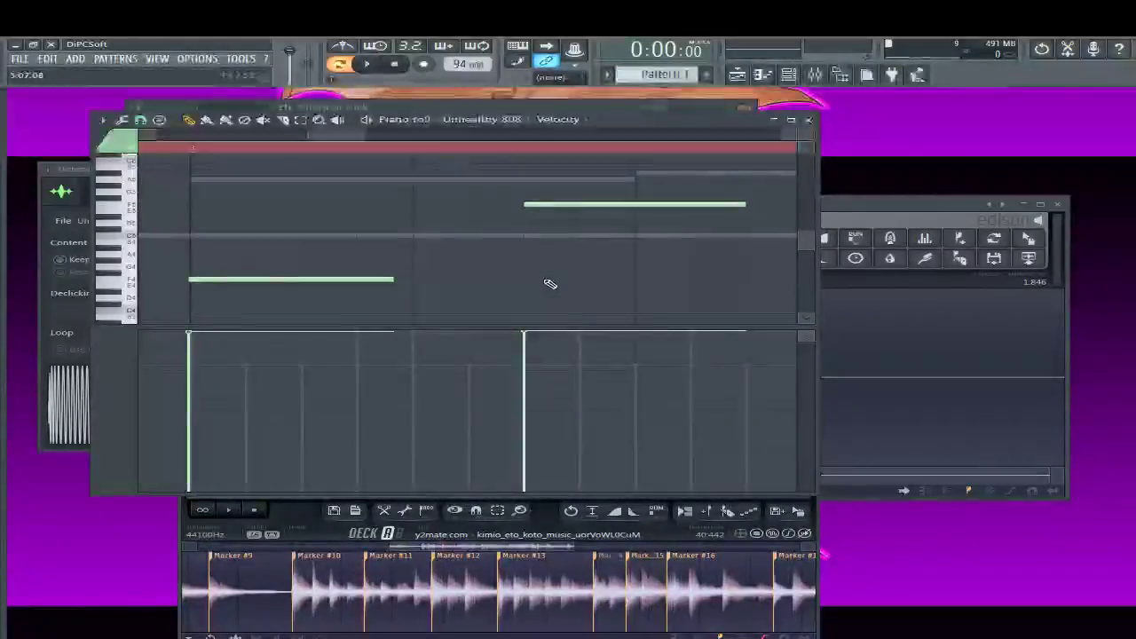
{"action": "left_click", "coordinate": [581, 280]}
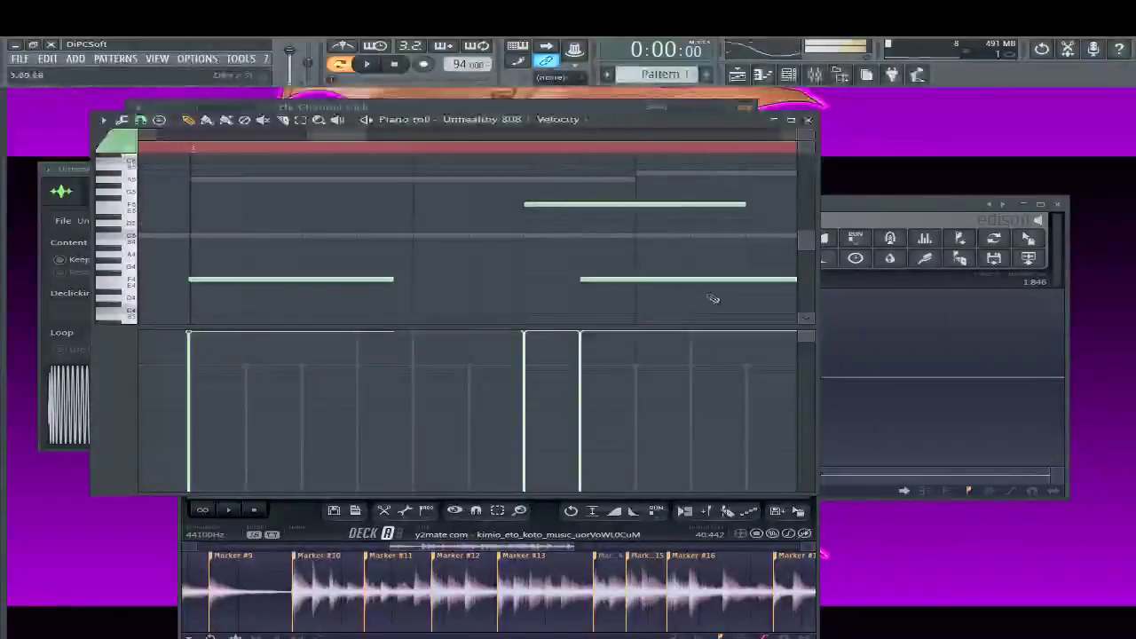
{"action": "left_click", "coordinate": [639, 279]}
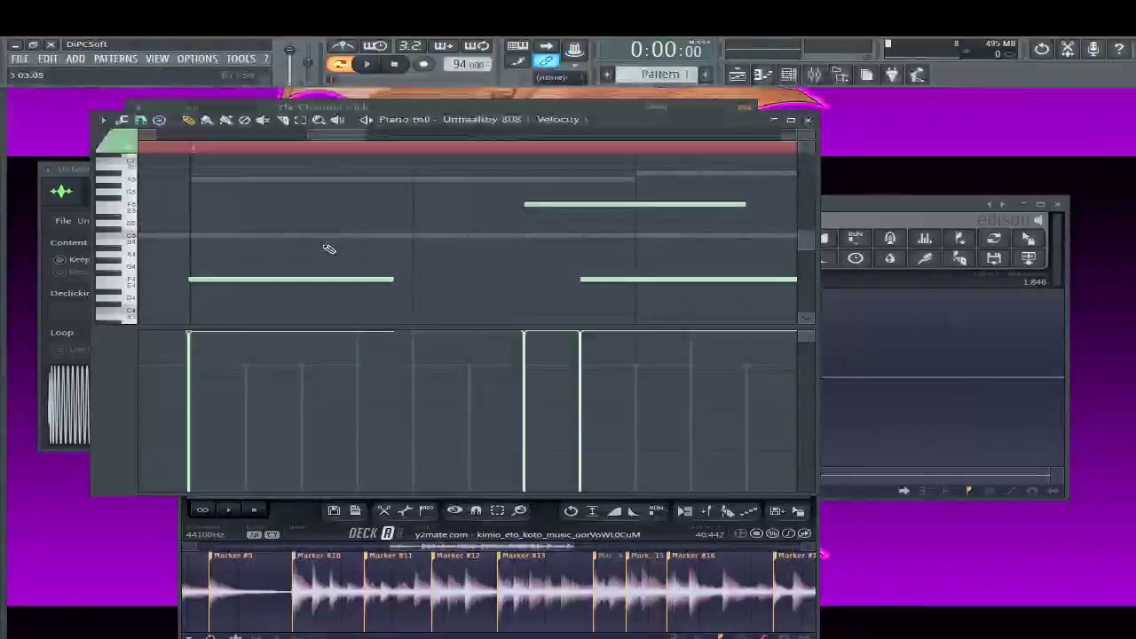
{"action": "key", "text": "space"}
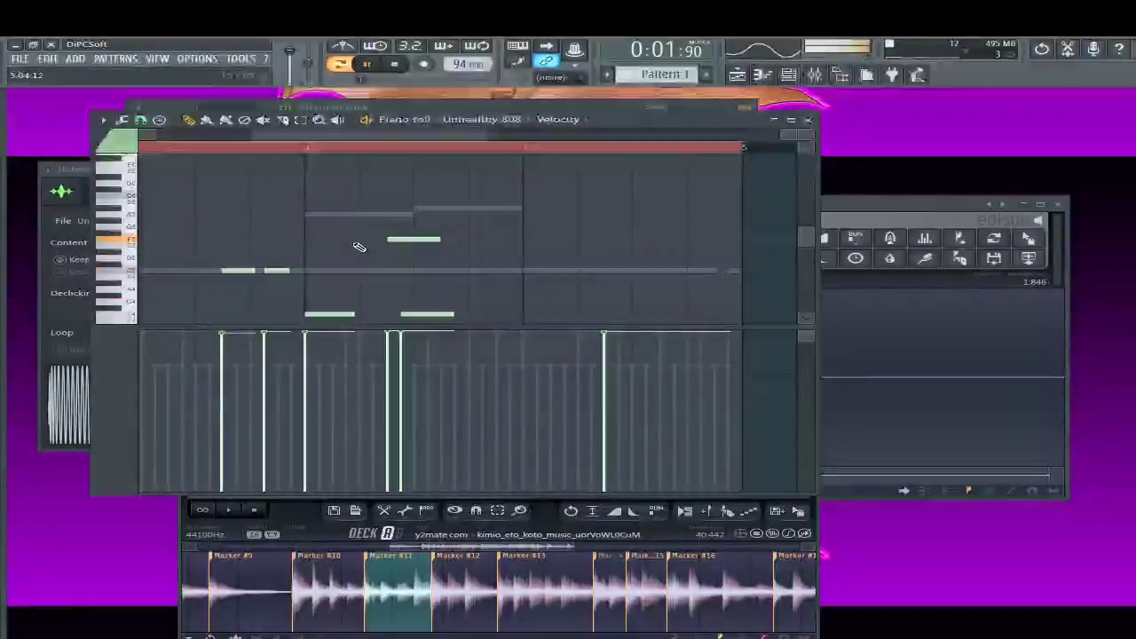
{"action": "scroll", "coordinate": [353, 244], "scroll_direction": "down", "scroll_amount": 2}
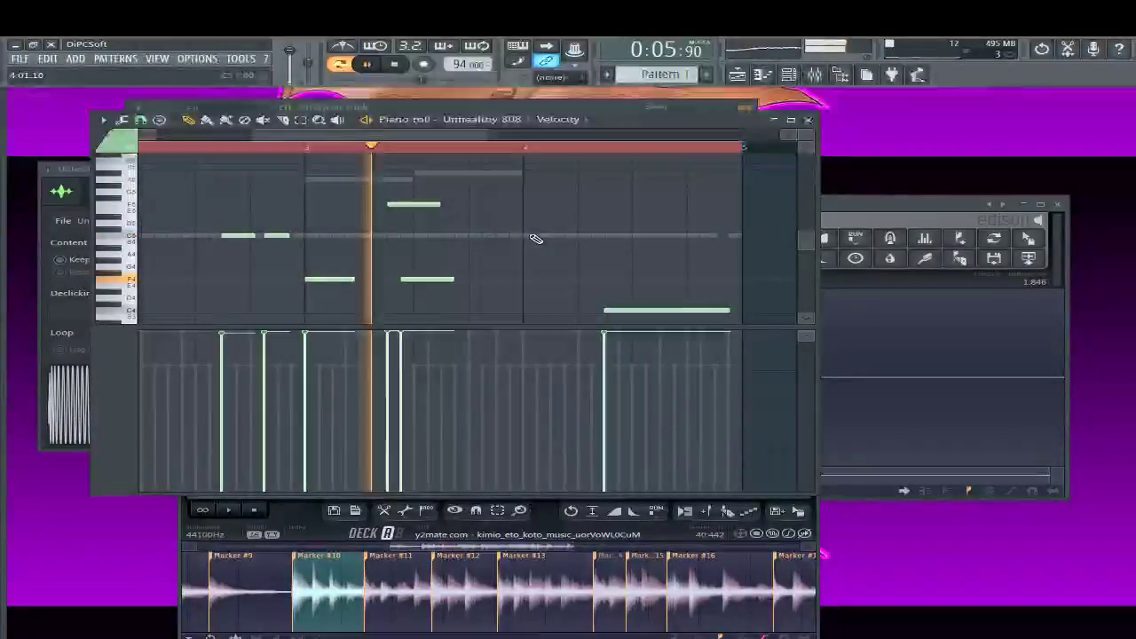
{"action": "key", "text": "space"}
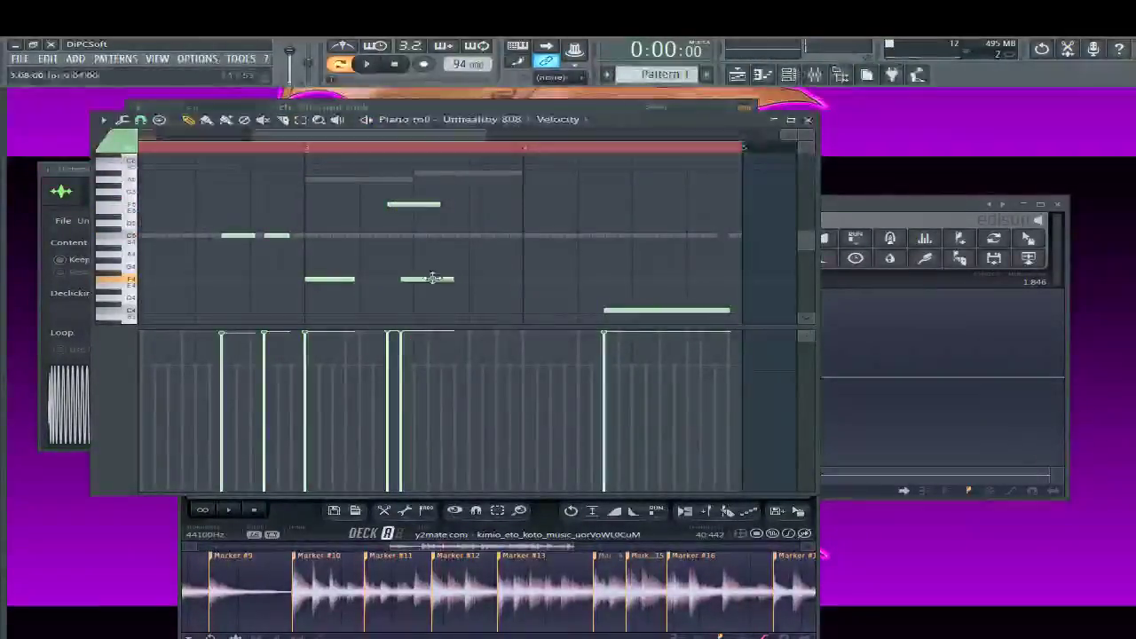
Audition the overlapping F5 and F4 notes in bar 3, replaying from just before them and from the bar's start
{"action": "left_click", "coordinate": [381, 149]}
{"action": "key", "text": "space"}
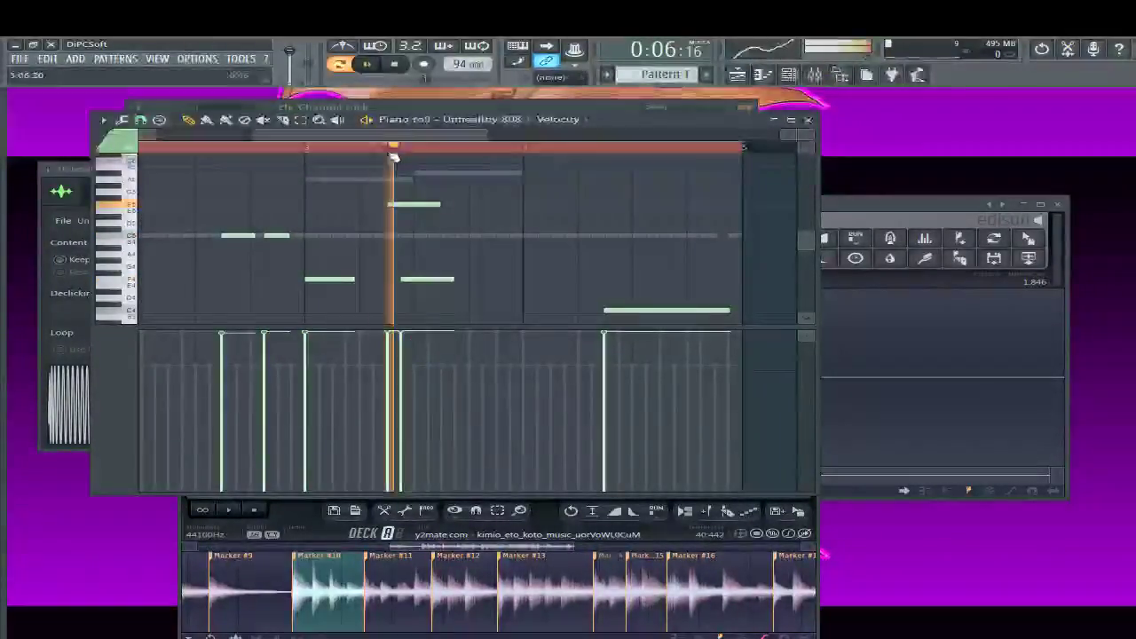
{"action": "key", "text": "space"}
{"action": "key", "text": "space"}
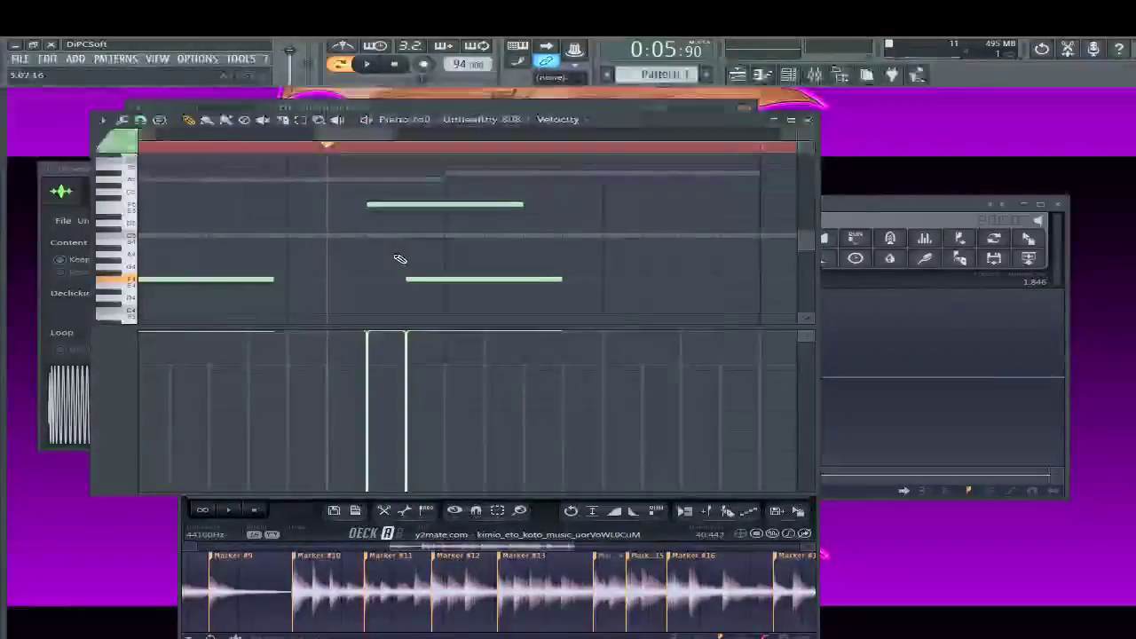
{"action": "key", "text": "space"}
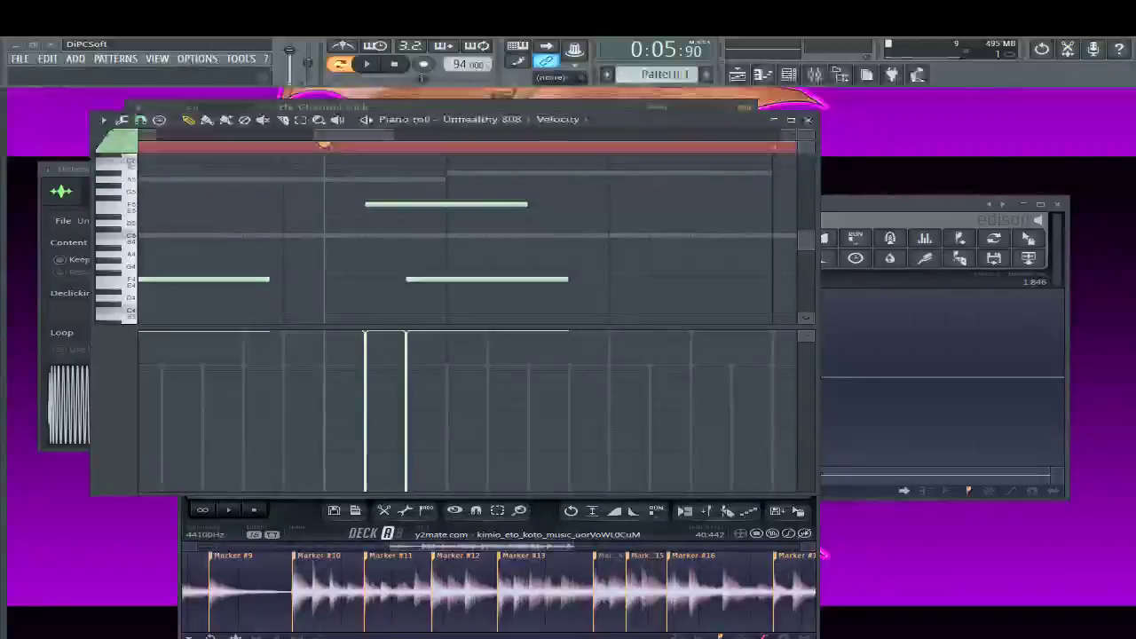
{"action": "key", "text": "space"}
{"action": "key", "text": "space"}
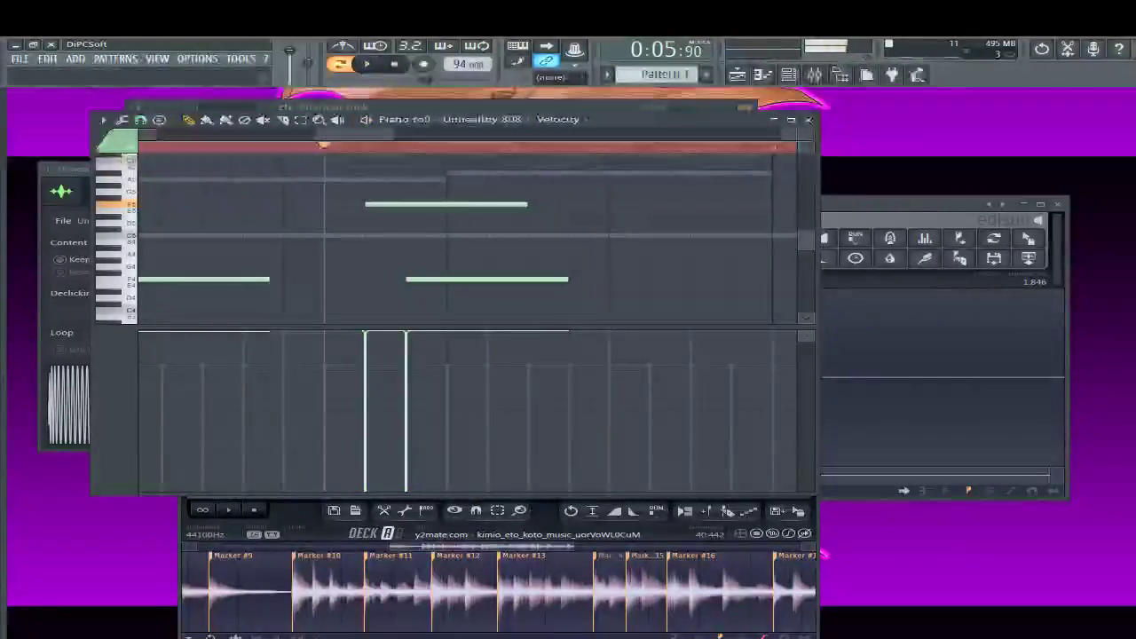
{"action": "key", "text": "space"}
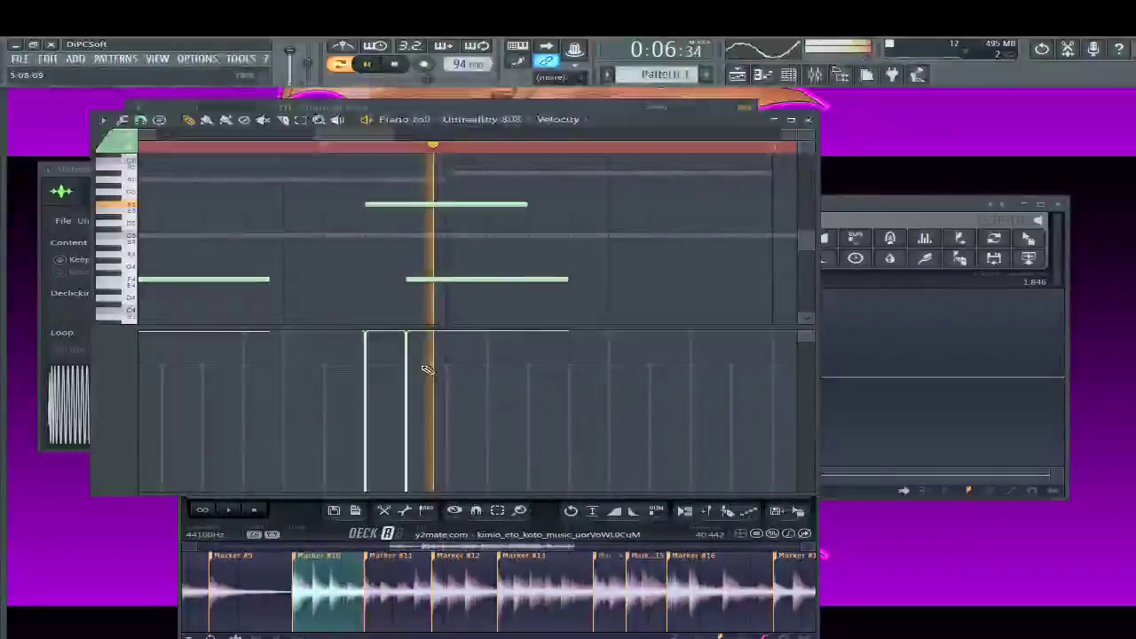
{"action": "key", "text": "space"}
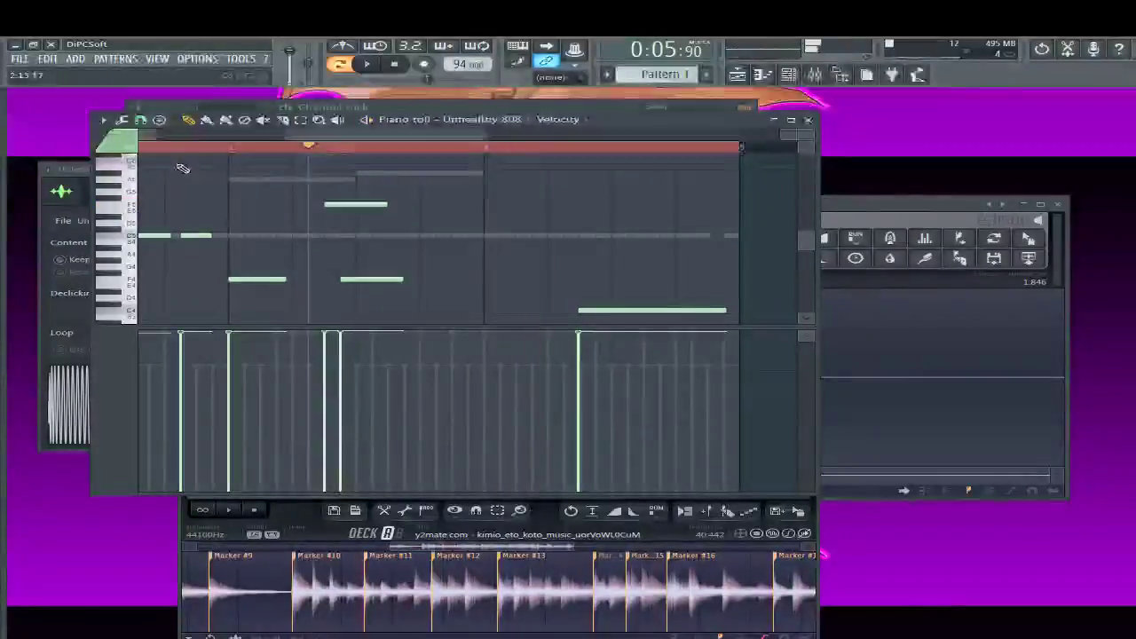
{"action": "key", "text": "space"}
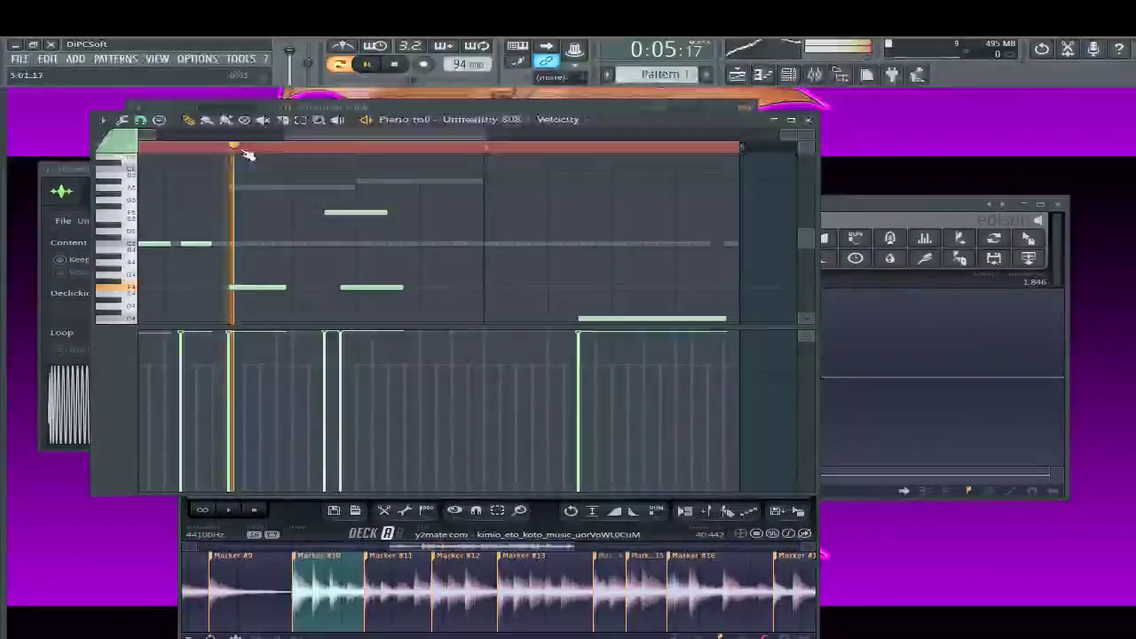
{"action": "key", "text": "space"}
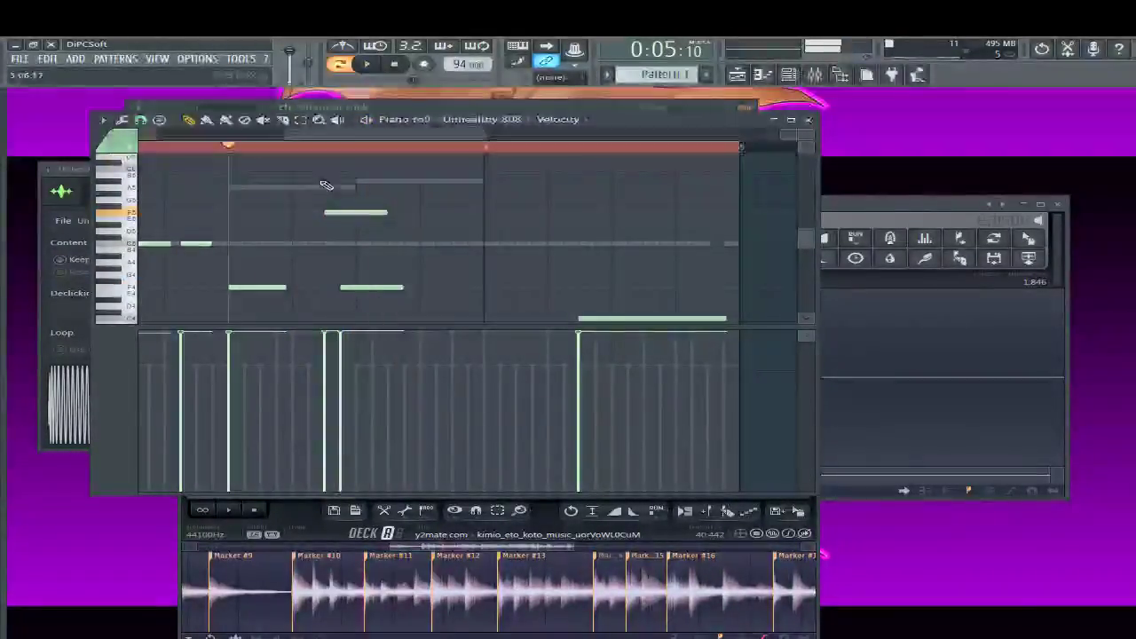
Shorten the second F4 note in bar 3 to three steps, add another F4 directly after it, and audition the result
{"action": "left_click_drag", "start_coordinate": [403, 288], "coordinate": [387, 288]}
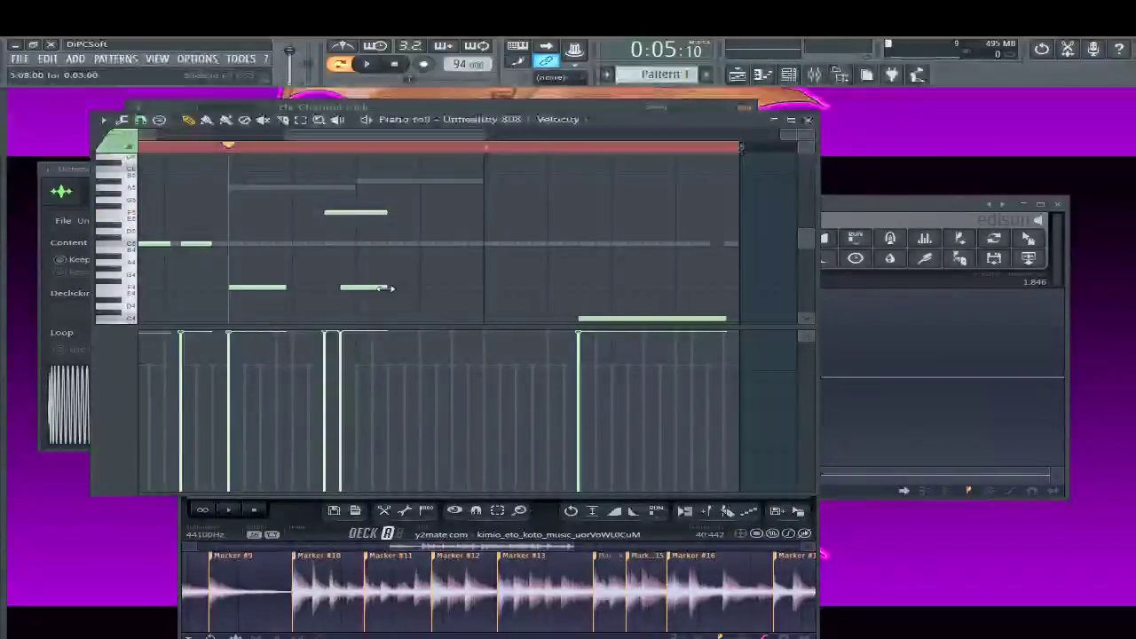
{"action": "left_click", "coordinate": [397, 288]}
{"action": "key", "text": "space"}
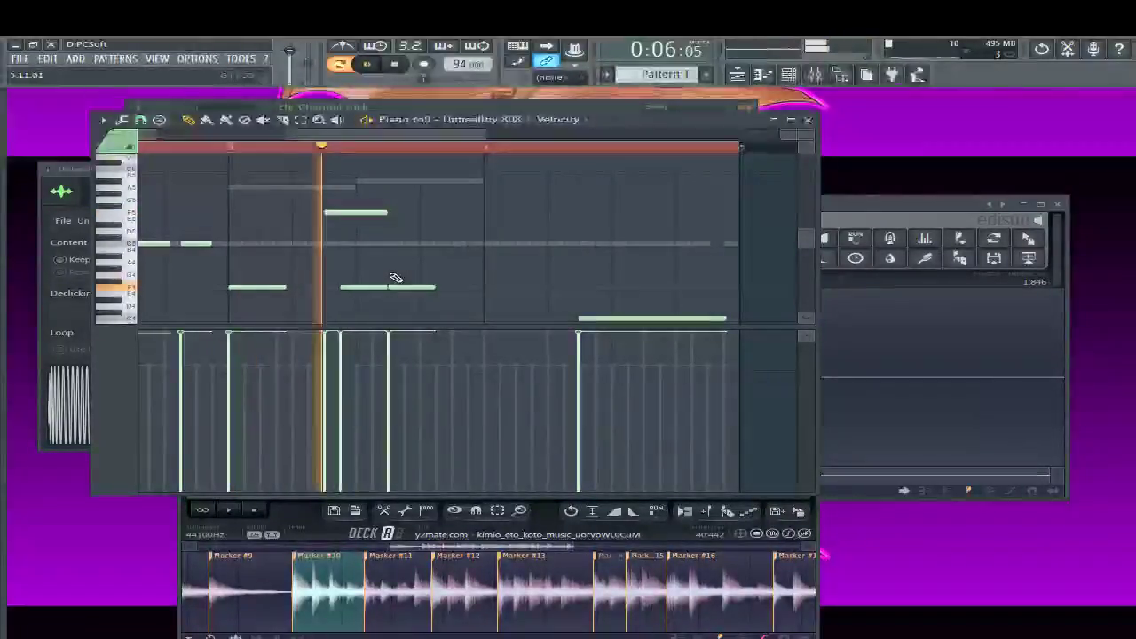
{"action": "key", "text": "space"}
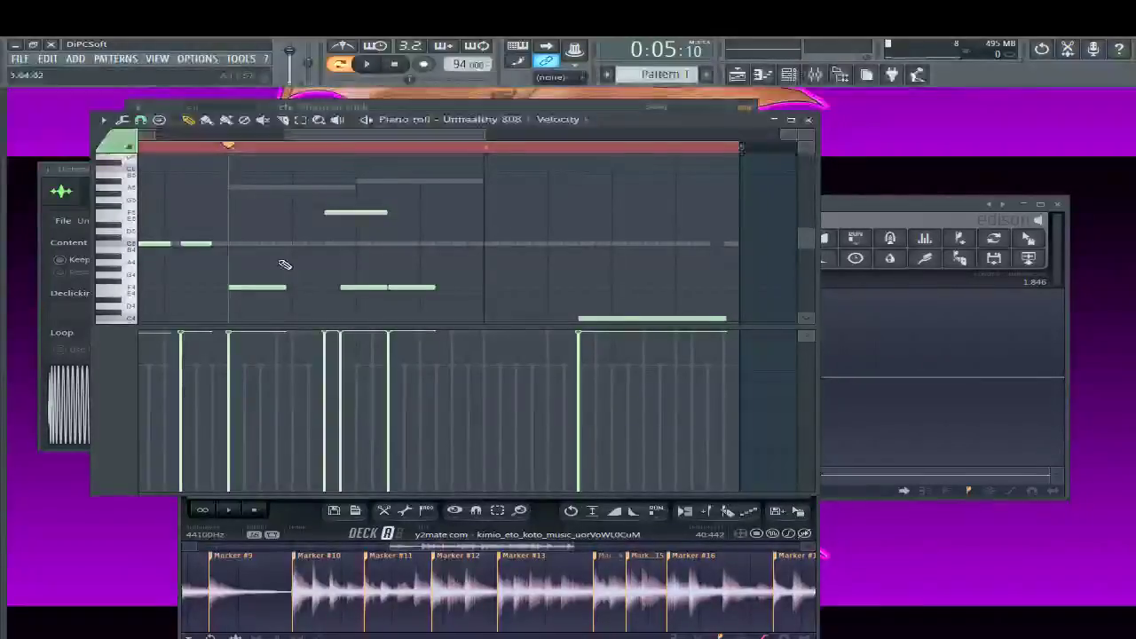
{"action": "key", "text": "space"}
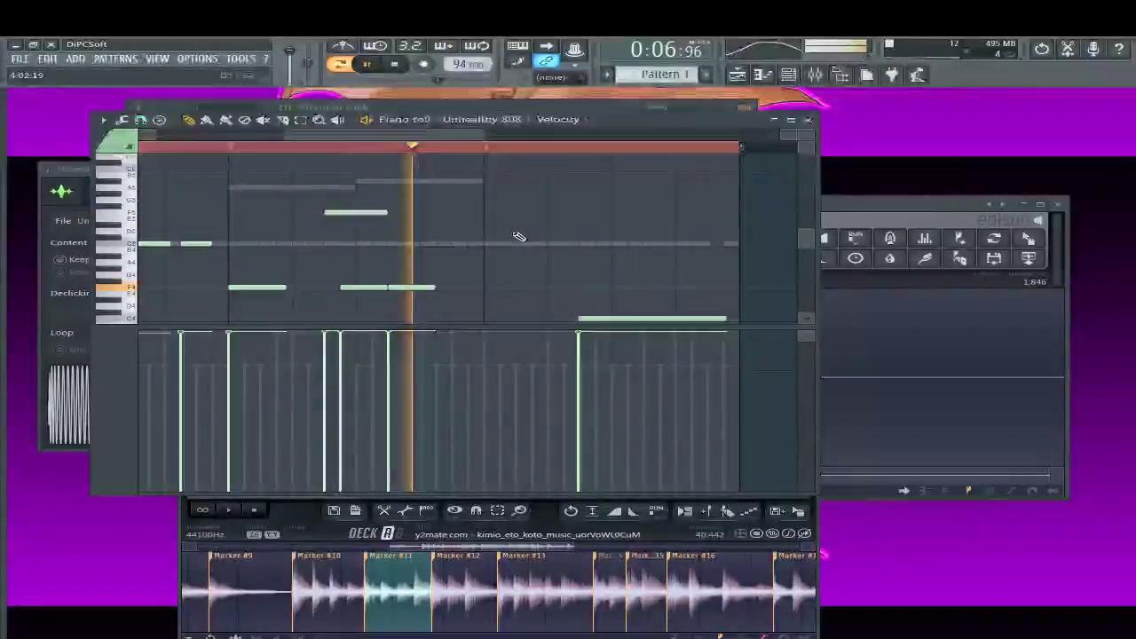
{"action": "key", "text": "space"}
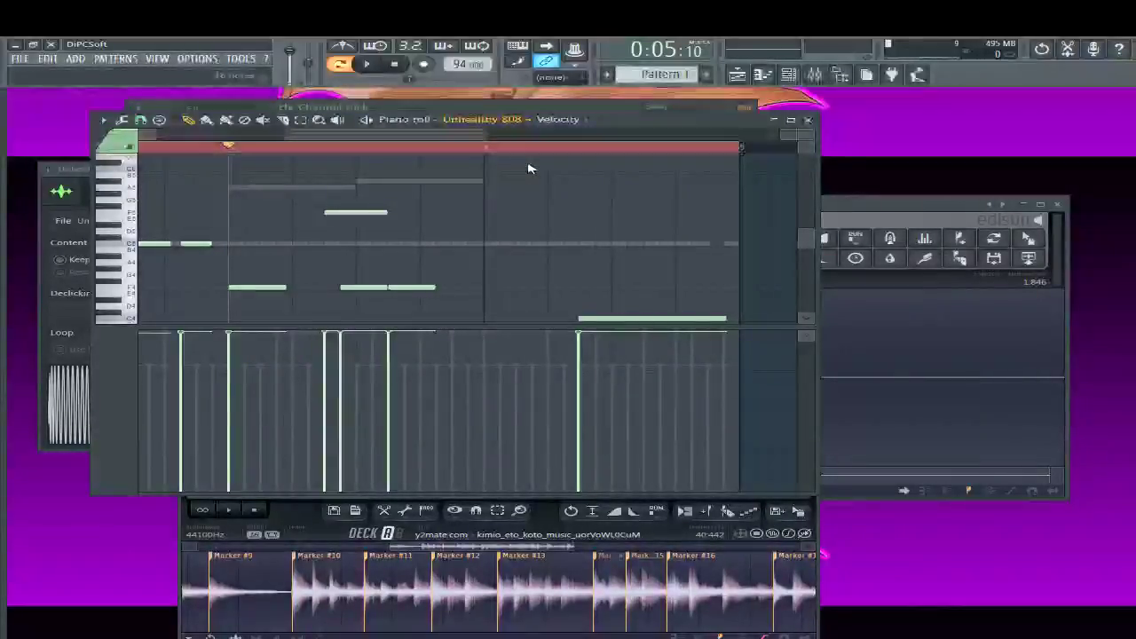
In the Trap Lord Kick's piano roll, shorten bar 3's long C5 note to four steps and add another C5 directly after it
{"action": "key", "text": "Up"}
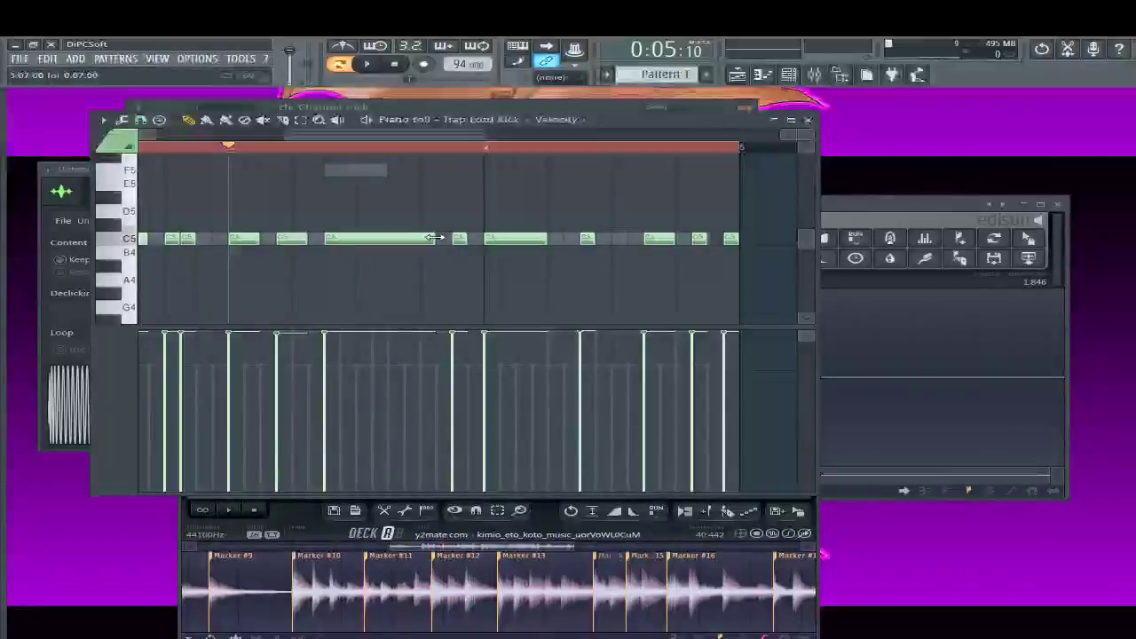
{"action": "left_click_drag", "start_coordinate": [419, 237], "coordinate": [391, 241]}
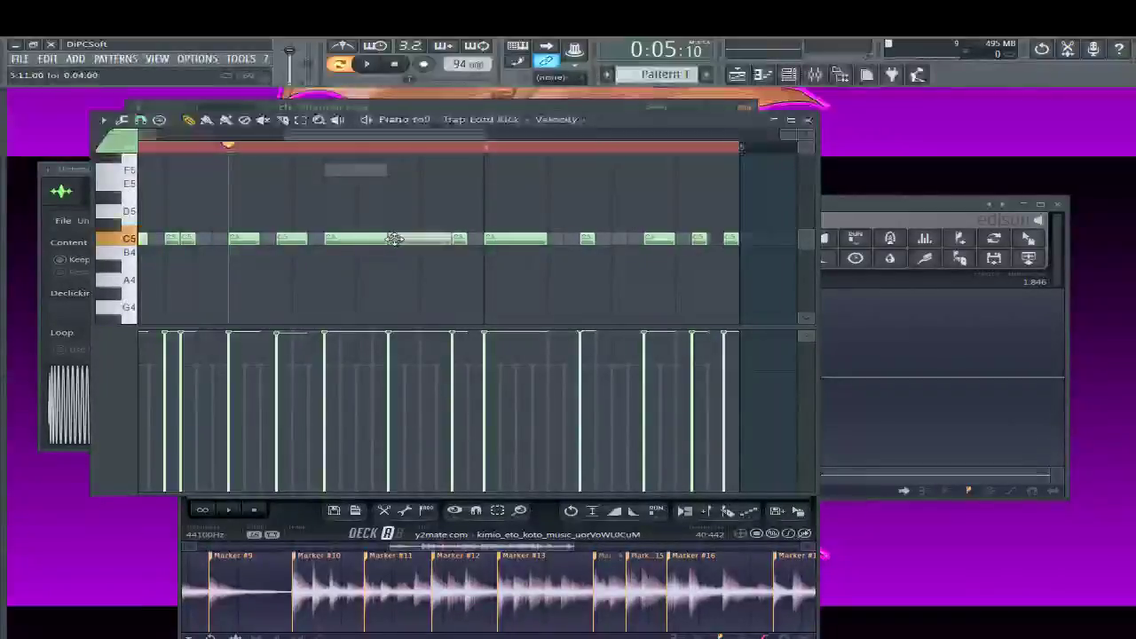
{"action": "key", "text": "space"}
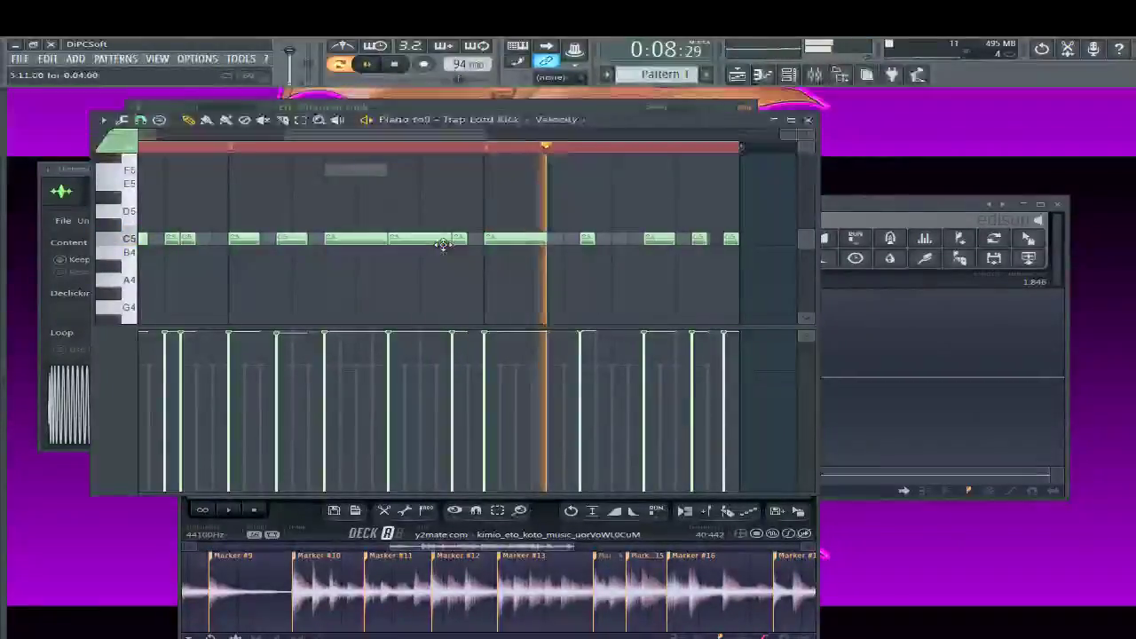
{"action": "key", "text": "space"}
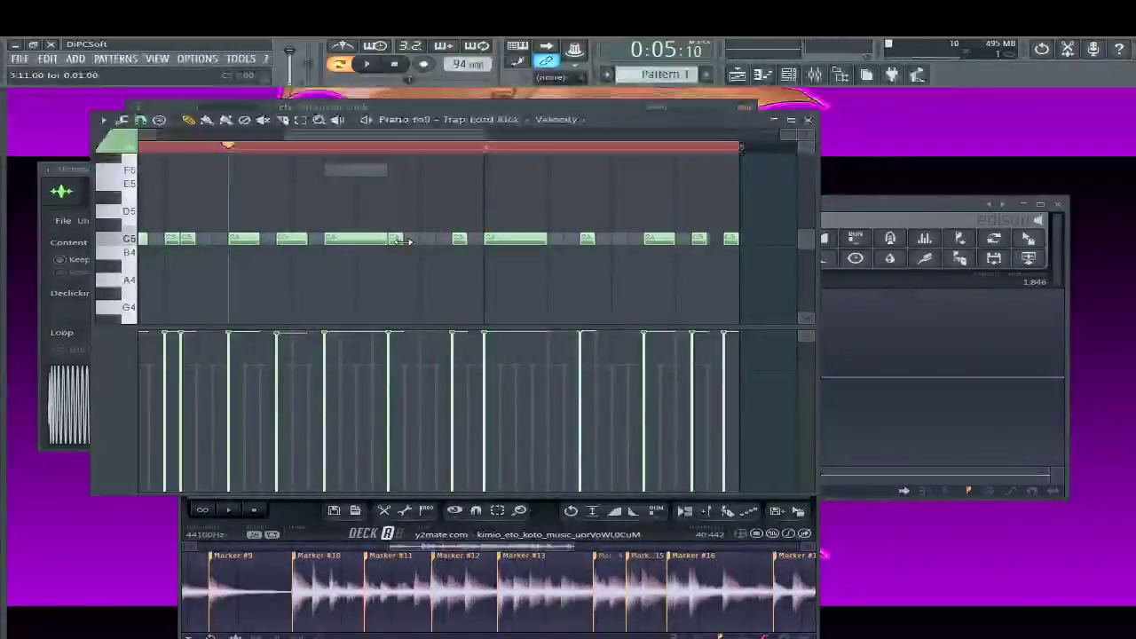
Add two more short C5 kick notes in the remaining gap near the end of bar 3
{"action": "left_click", "coordinate": [420, 241]}
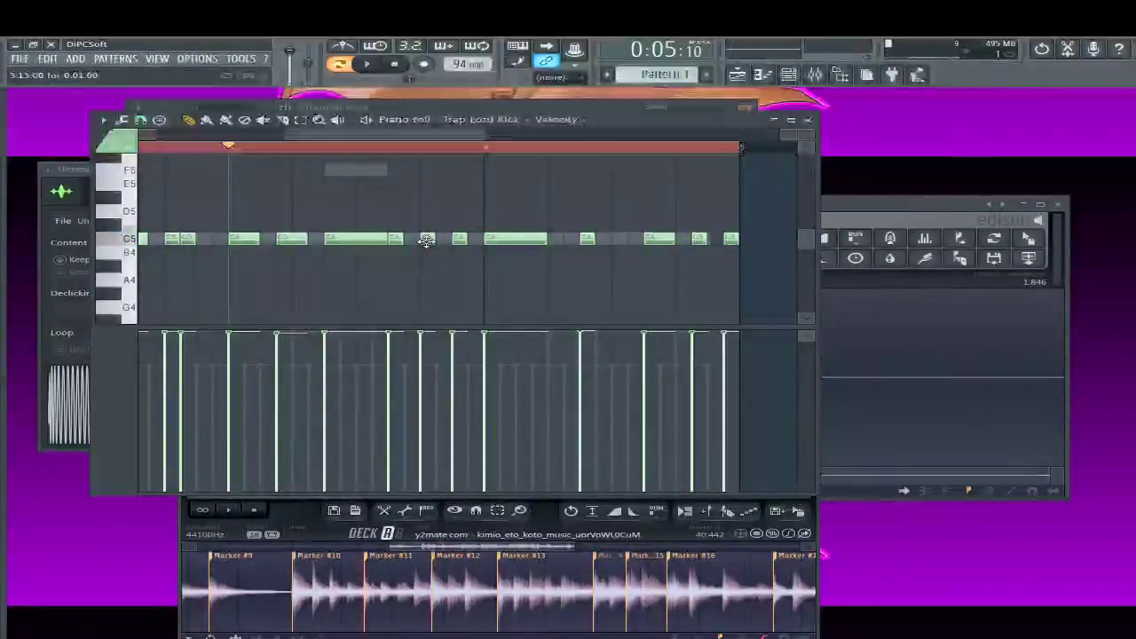
{"action": "left_click_drag", "start_coordinate": [426, 241], "coordinate": [415, 241]}
{"action": "left_click", "coordinate": [426, 240]}
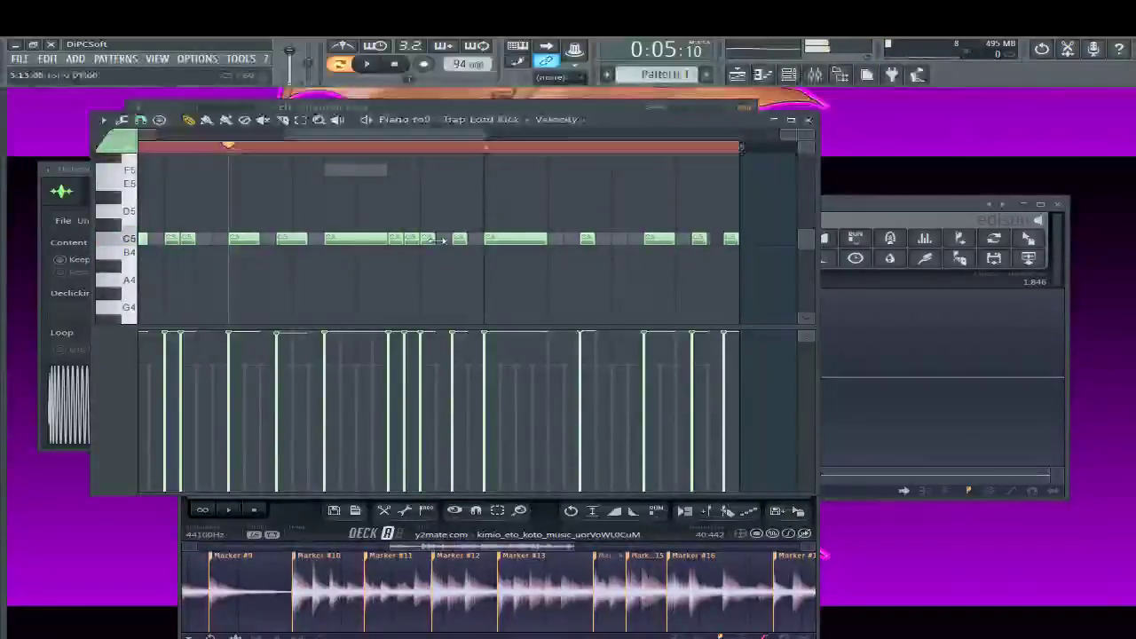
Lower the velocities of the two newest short kick notes near the end of bar 3 in descending steps, and audition the pattern
{"action": "key", "text": "space"}
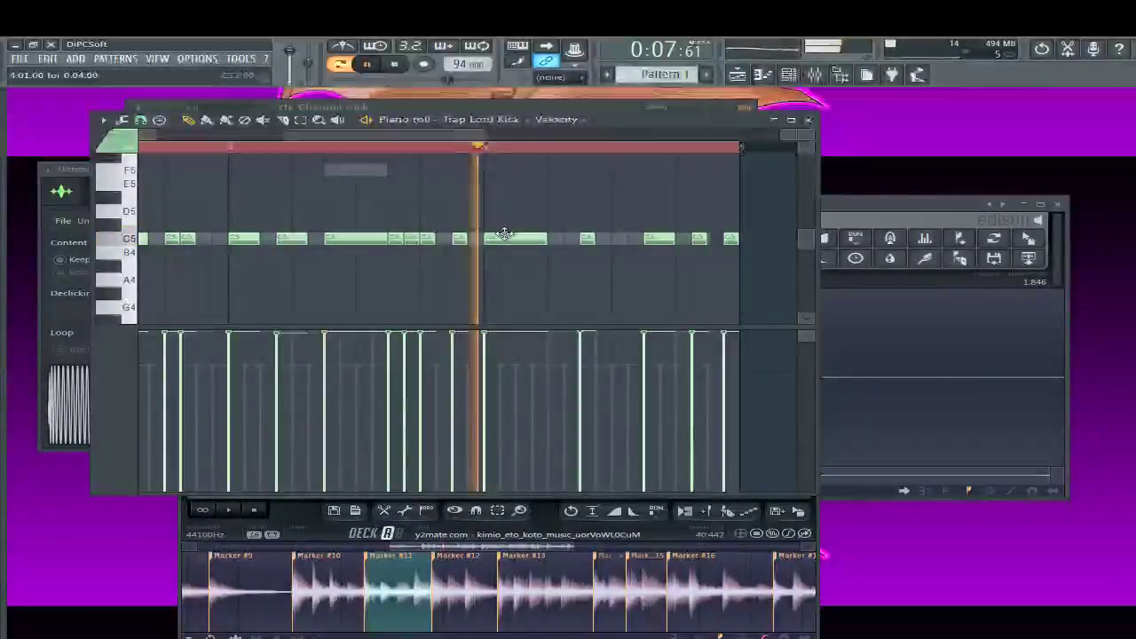
{"action": "key", "text": "space"}
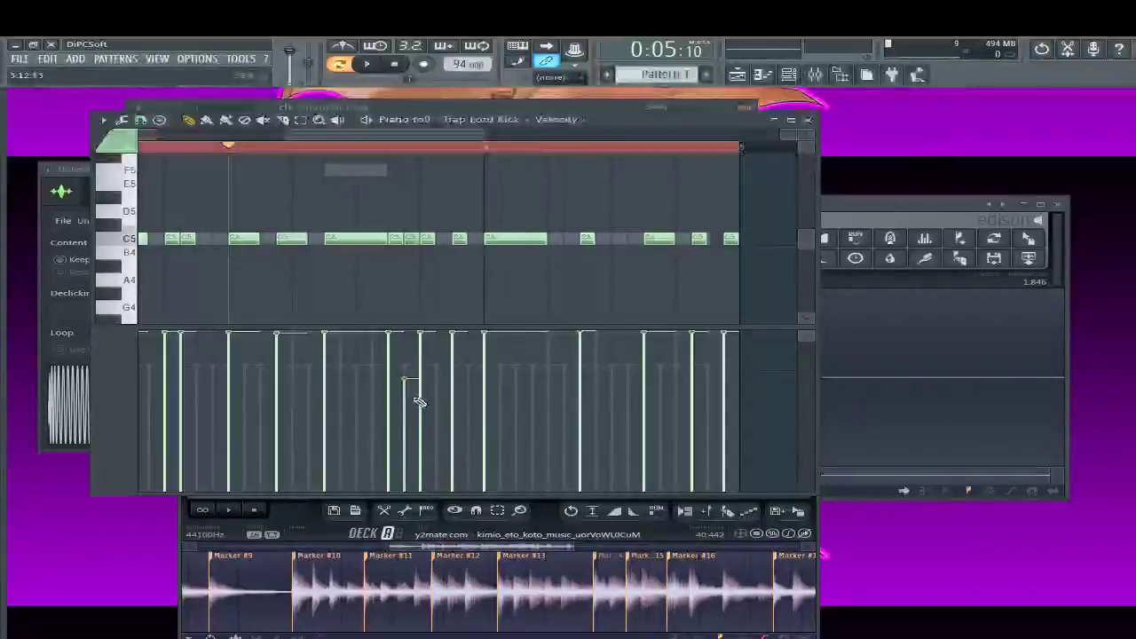
{"action": "key", "text": "space"}
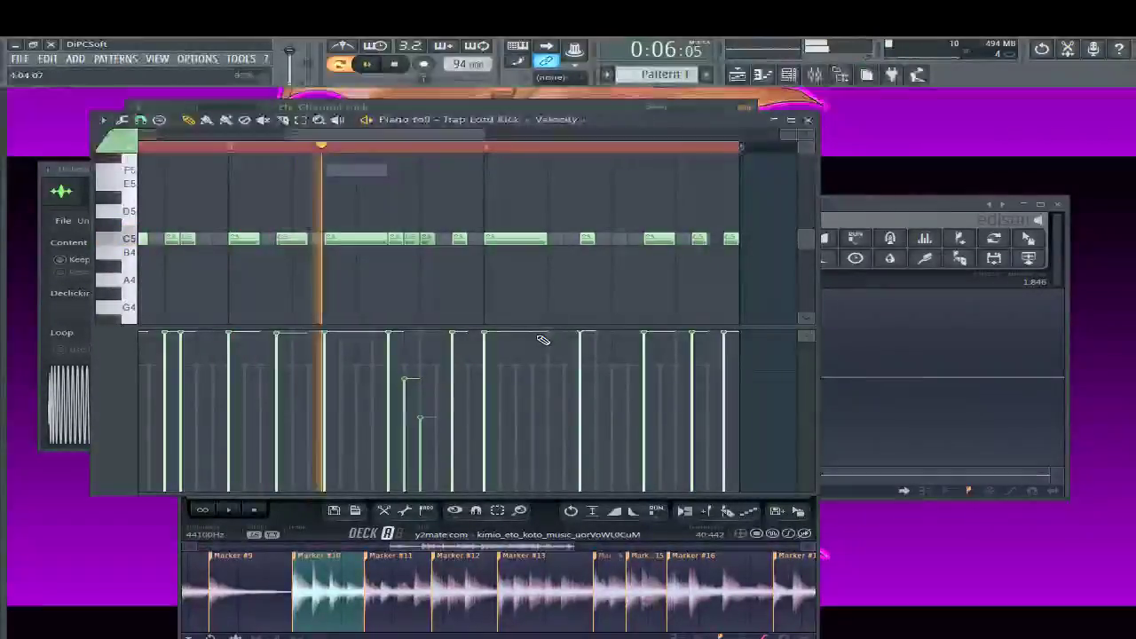
{"action": "key", "text": "space"}
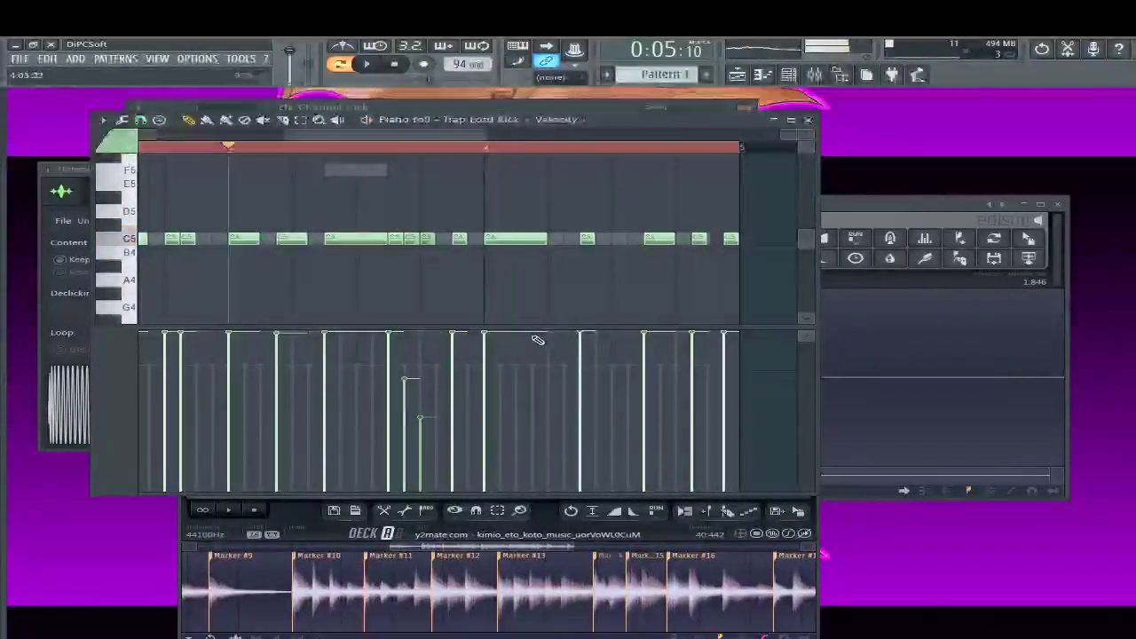
{"action": "key", "text": "space"}
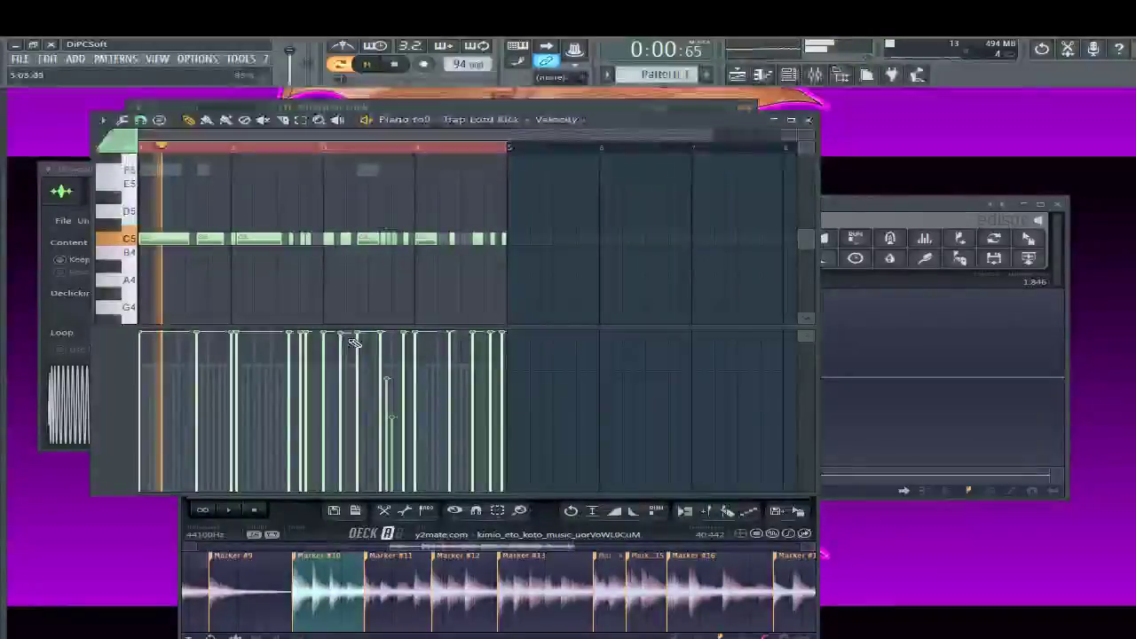
Reopen the Trap Lord Kick's piano roll, raise those two bar 3 notes to moderately reduced, descending velocities, and audition the pattern
{"action": "left_click", "coordinate": [809, 120]}
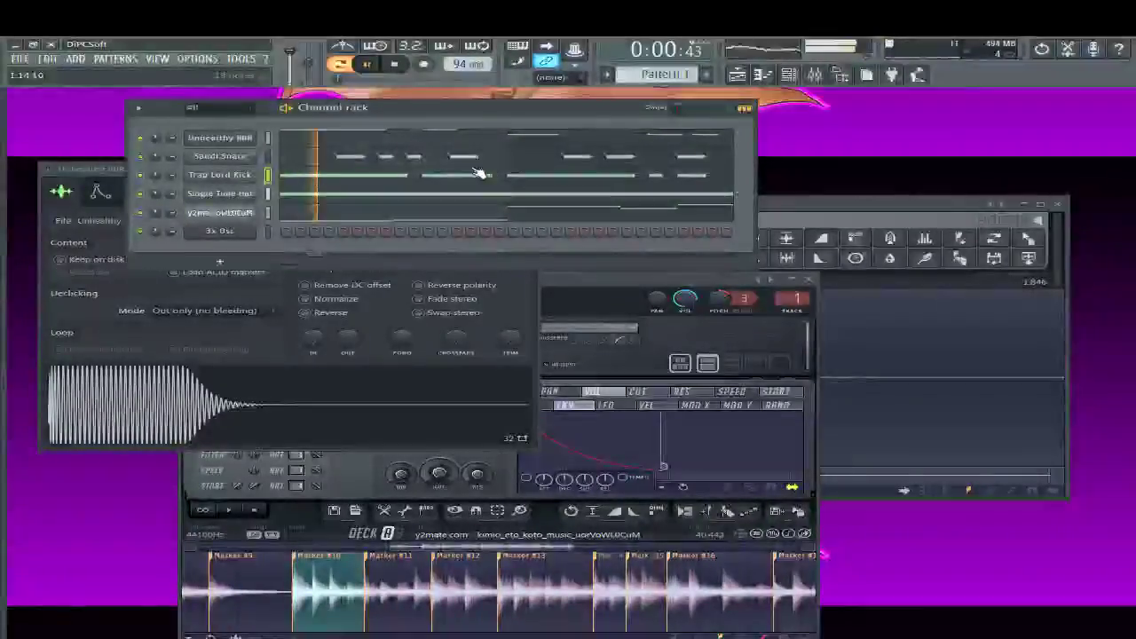
{"action": "left_click", "coordinate": [575, 182]}
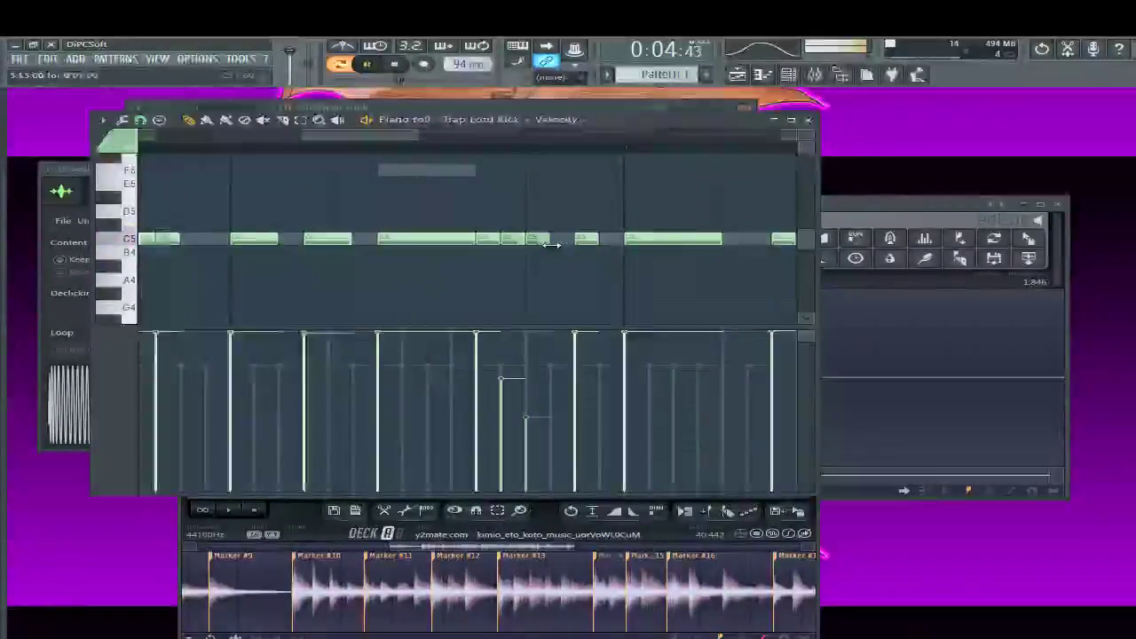
{"action": "scroll", "coordinate": [546, 249], "scroll_direction": "up", "scroll_amount": 3}
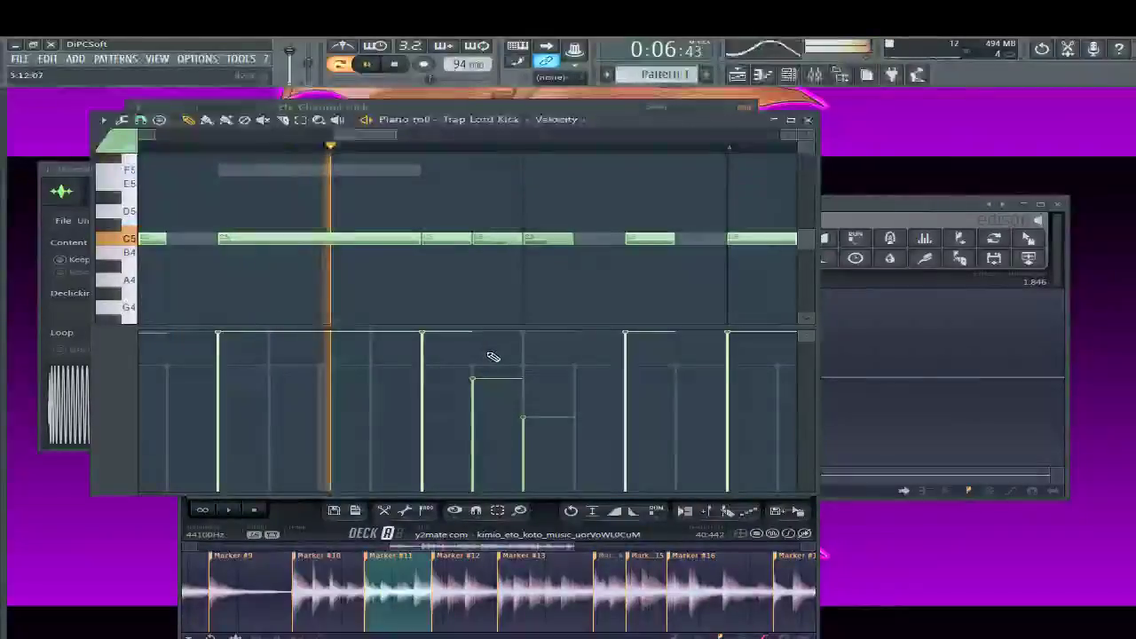
{"action": "key", "text": "space"}
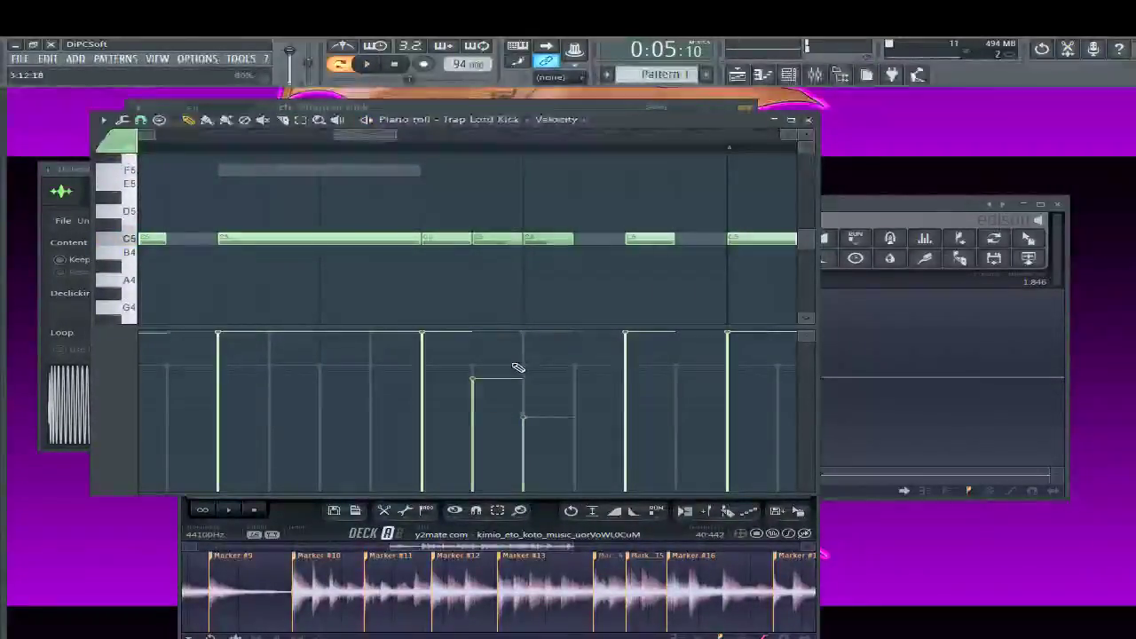
{"action": "left_click_drag", "start_coordinate": [519, 367], "coordinate": [524, 371]}
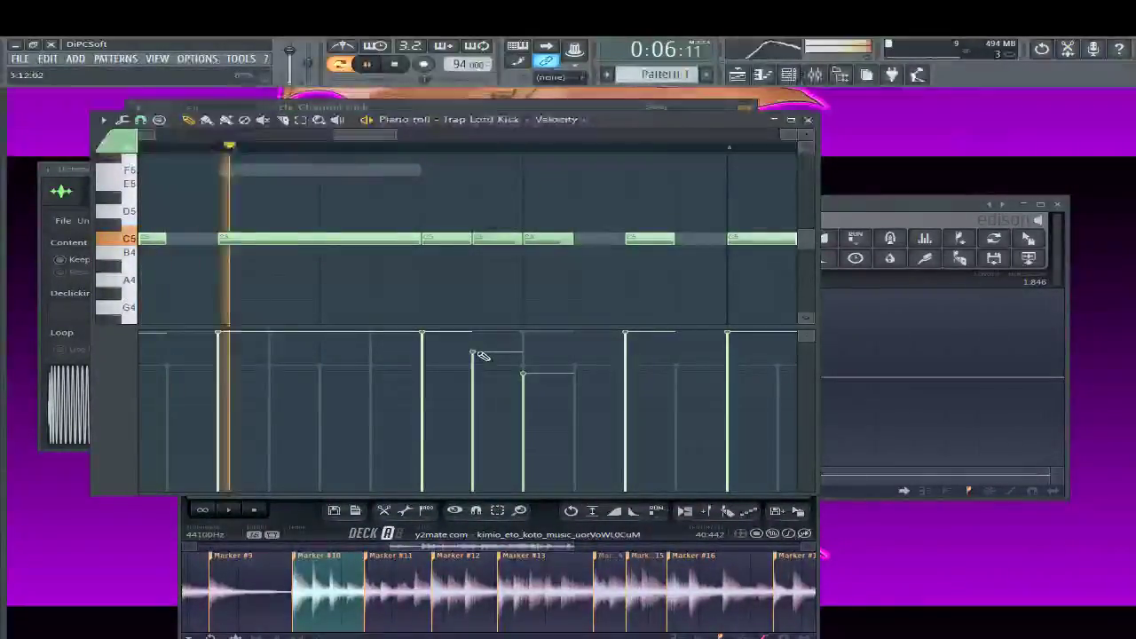
{"action": "left_click_drag", "start_coordinate": [477, 350], "coordinate": [486, 370]}
{"action": "key", "text": "space"}
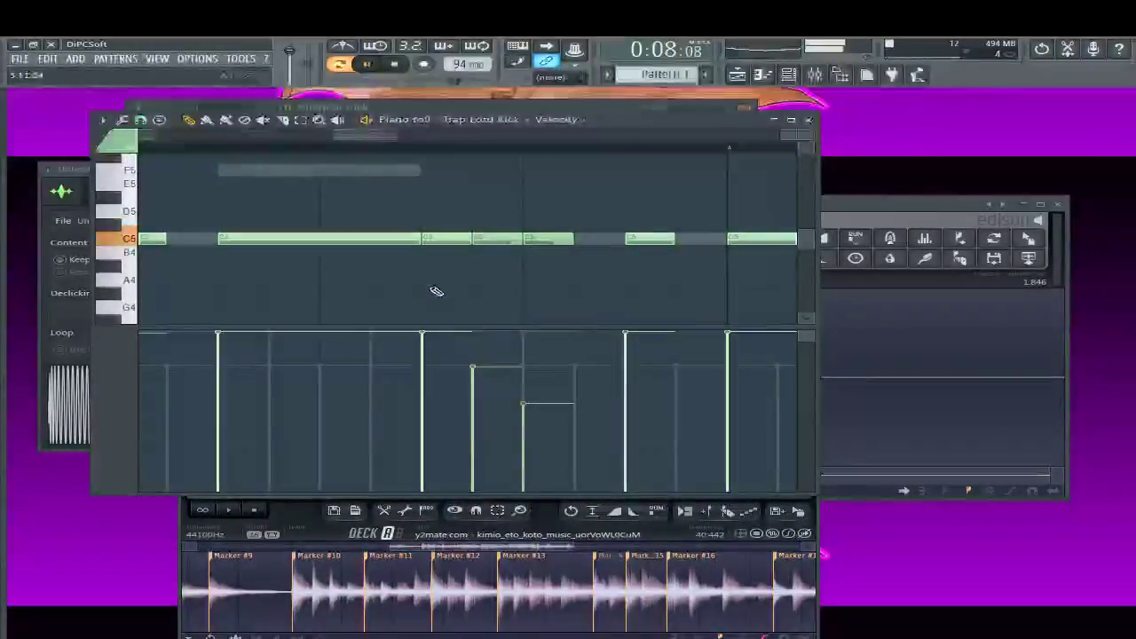
{"action": "key", "text": "space"}
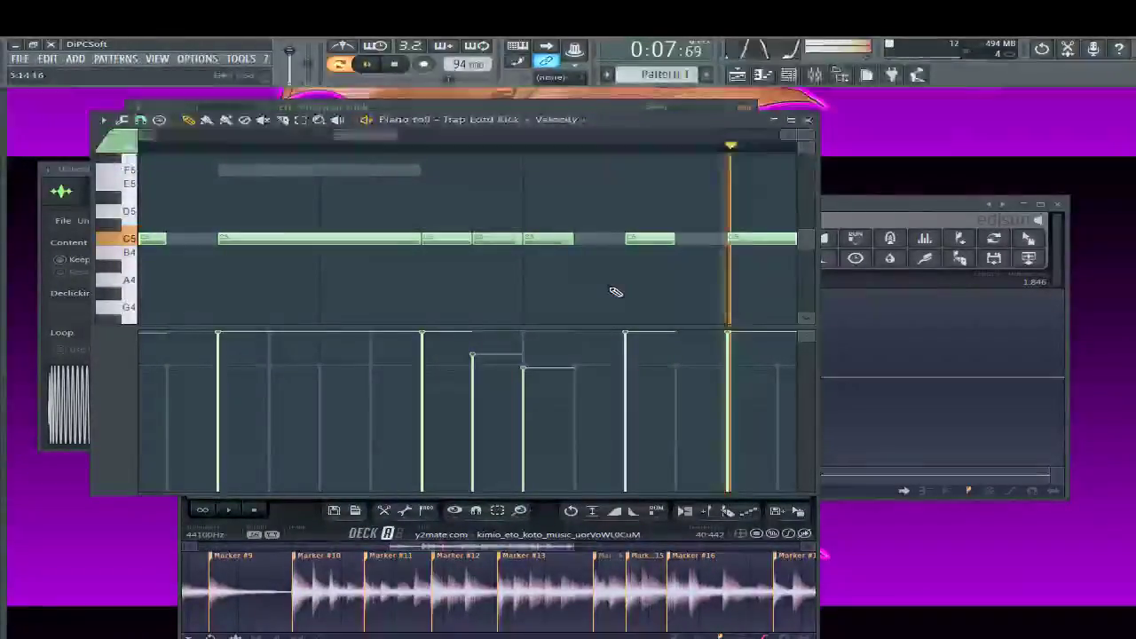
{"action": "scroll", "coordinate": [375, 281], "scroll_direction": "down", "scroll_amount": 3}
{"action": "scroll", "coordinate": [352, 278], "scroll_direction": "down", "scroll_amount": 2}
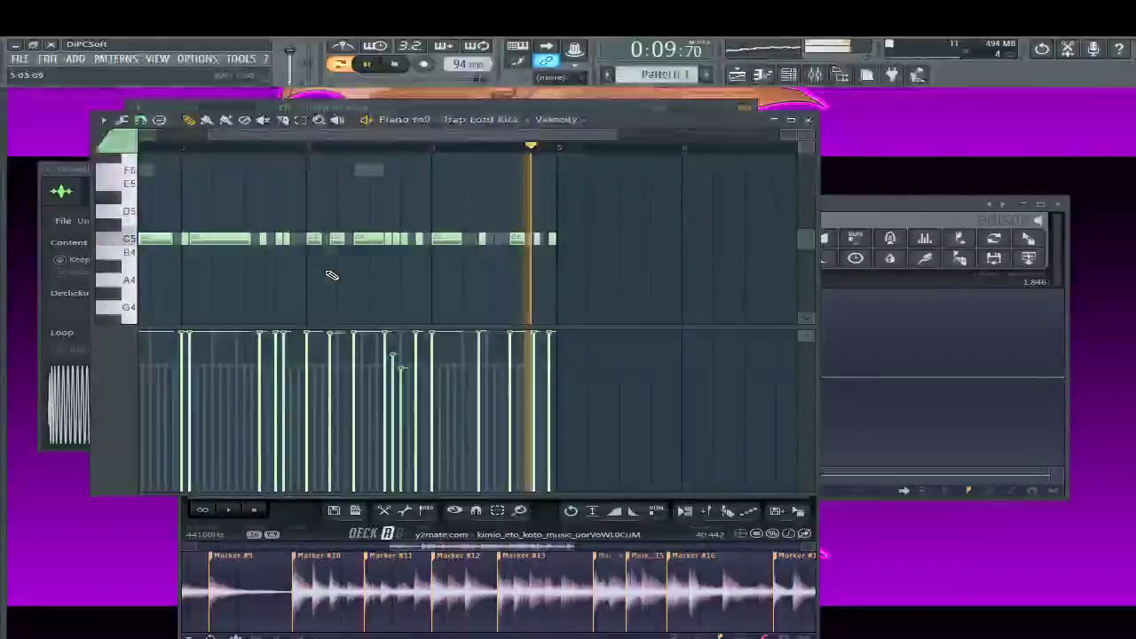
{"action": "key", "text": "space"}
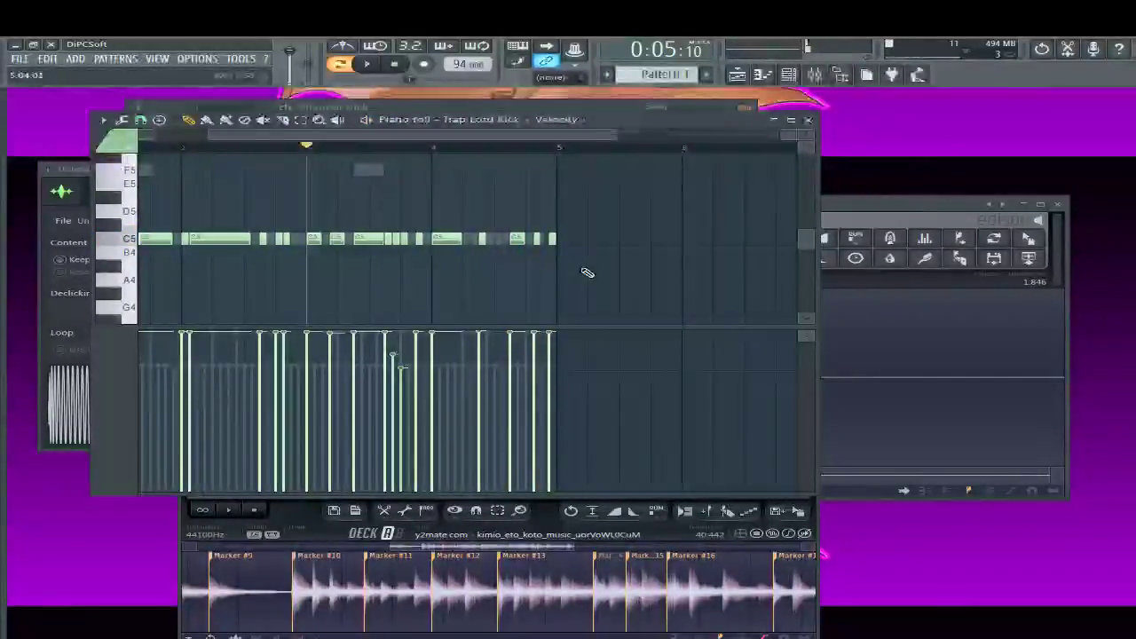
In the Unhealthy 808's piano roll, add an F5 note from step 11 to the end of bar 4, shortening the C4 note before it
{"action": "scroll", "coordinate": [559, 228], "scroll_direction": "up", "scroll_amount": 3}
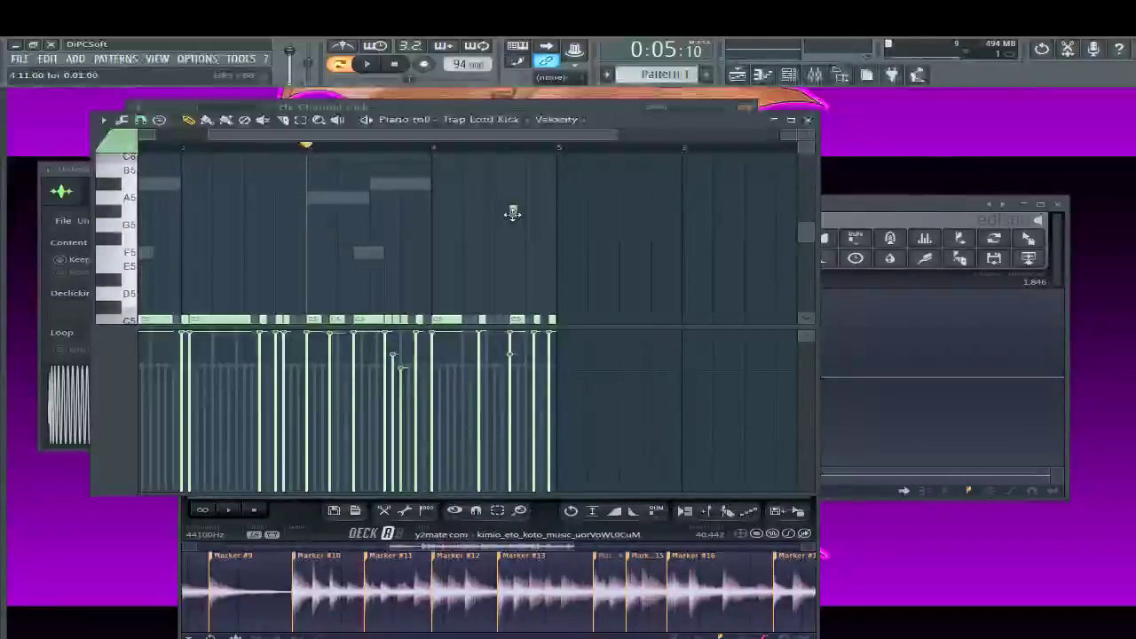
{"action": "left_click", "coordinate": [513, 148]}
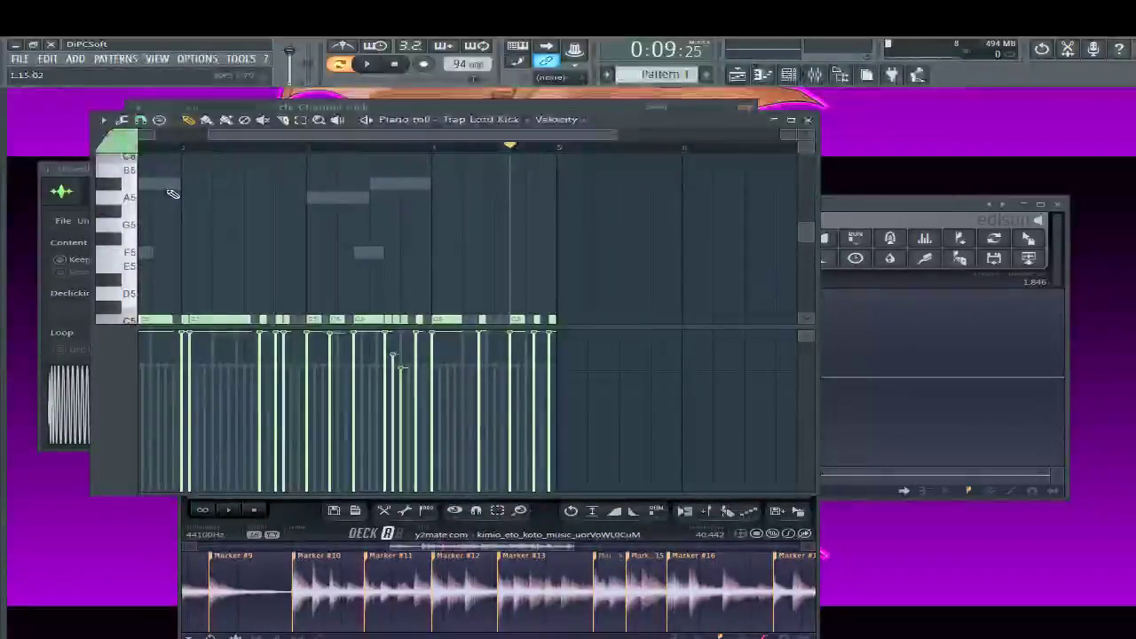
{"action": "scroll", "coordinate": [353, 230], "scroll_direction": "up", "scroll_amount": 3}
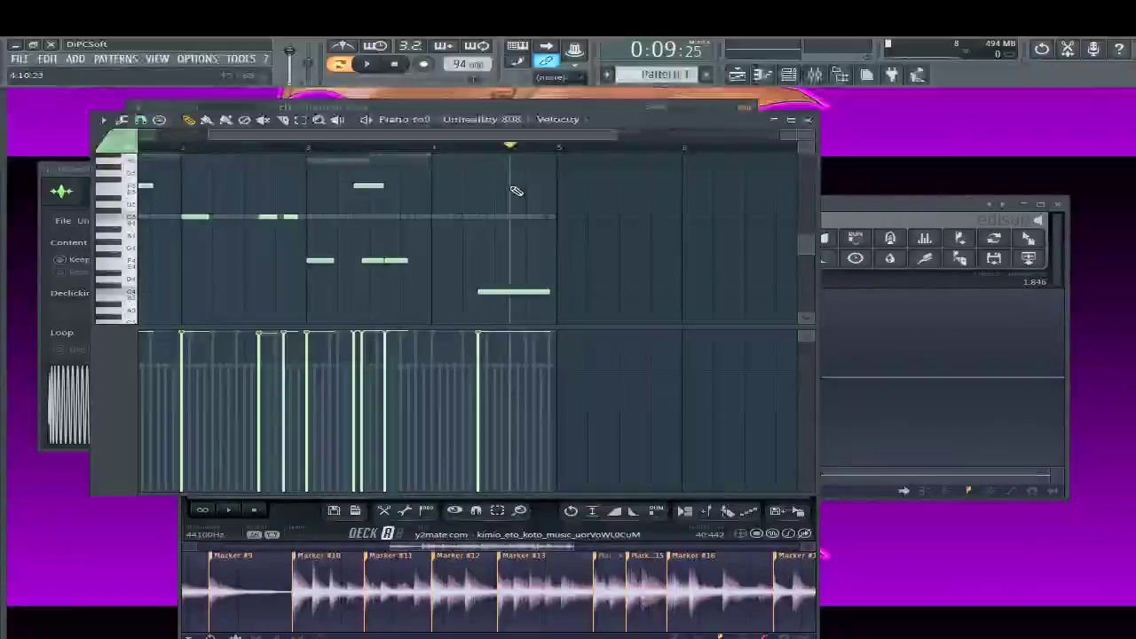
{"action": "left_click", "coordinate": [512, 186]}
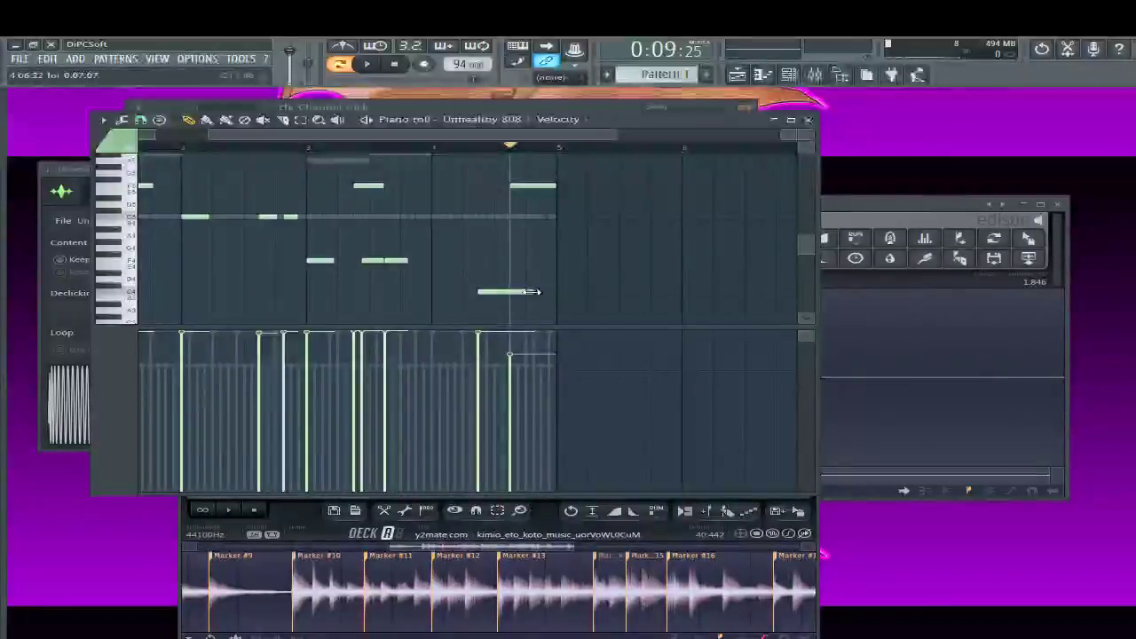
Audition the new F5 bass note, replaying from earlier in bar 4
{"action": "key", "text": "space"}
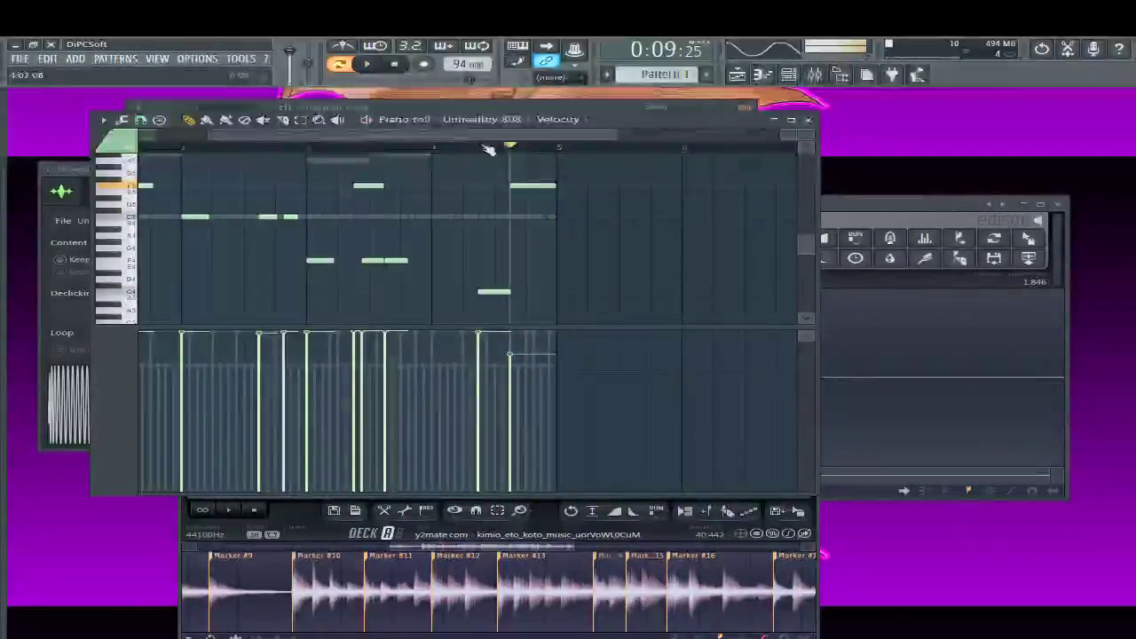
{"action": "key", "text": "space"}
{"action": "left_click", "coordinate": [461, 153]}
{"action": "key", "text": "space"}
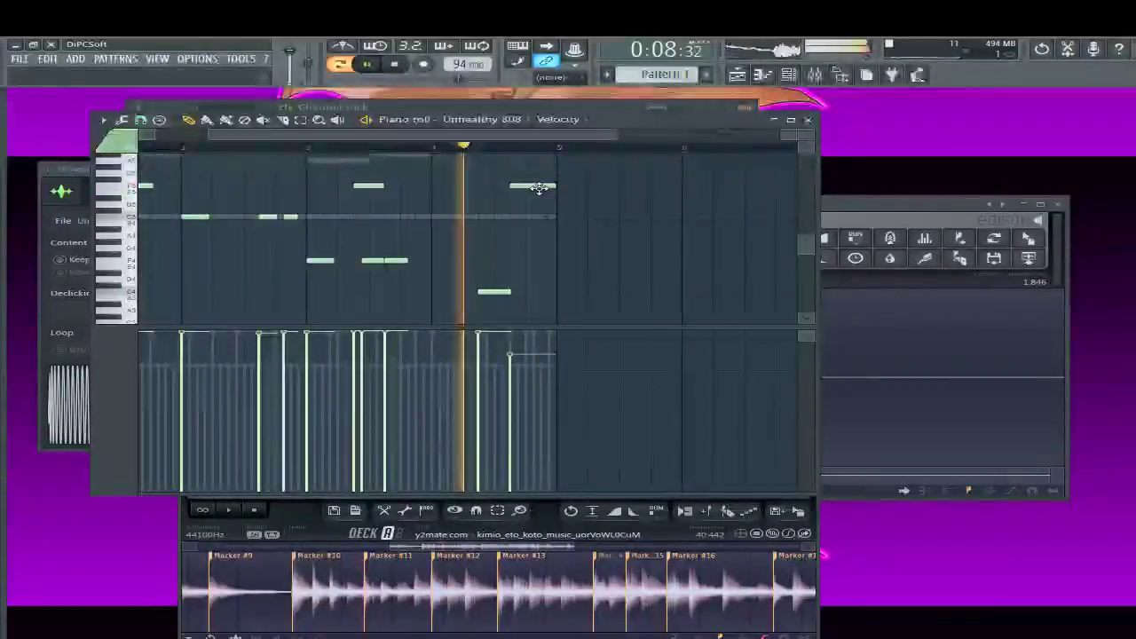
{"action": "key", "text": "space"}
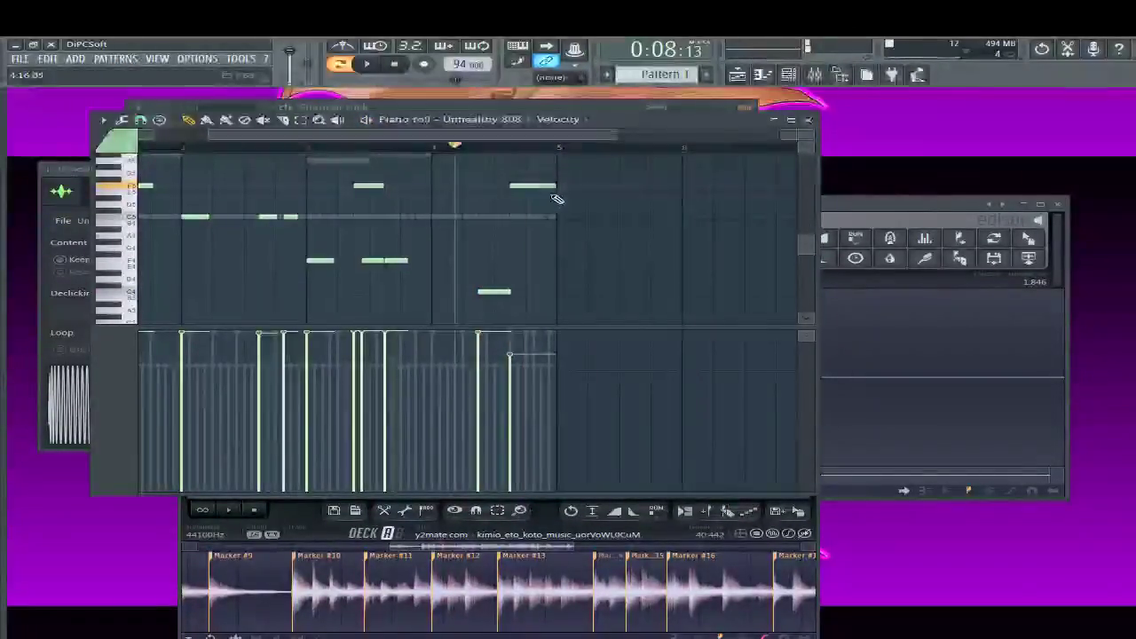
Raise the bar 4 F5 note's velocity to match the preceding C4 note and audition it
{"action": "scroll", "coordinate": [565, 248], "scroll_direction": "up", "scroll_amount": 4}
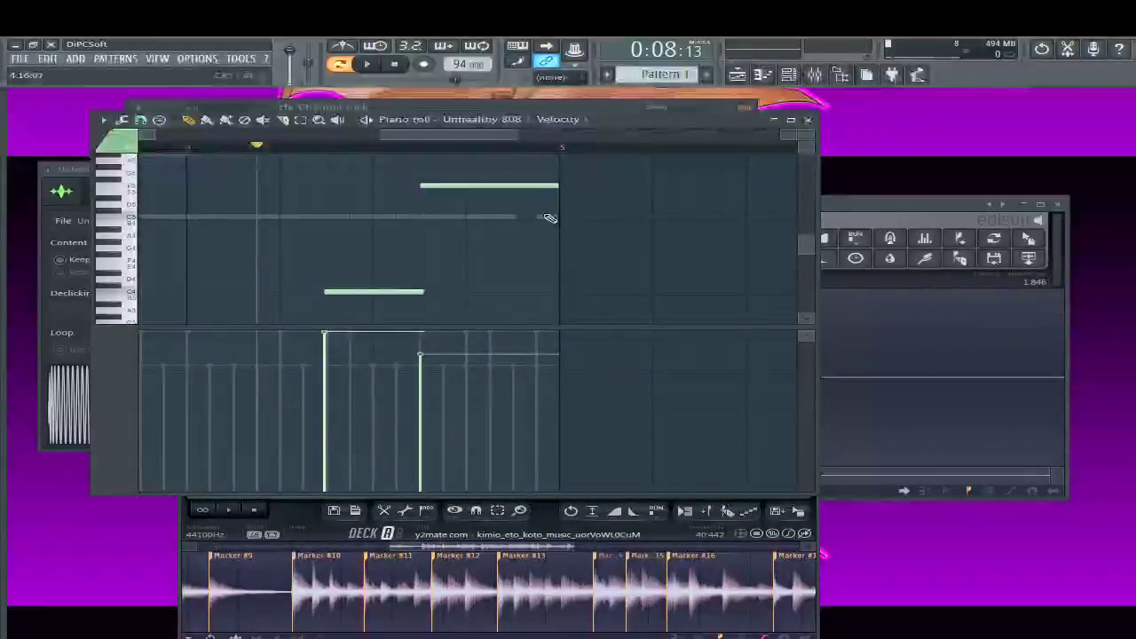
{"action": "scroll", "coordinate": [506, 215], "scroll_direction": "down", "scroll_amount": 1}
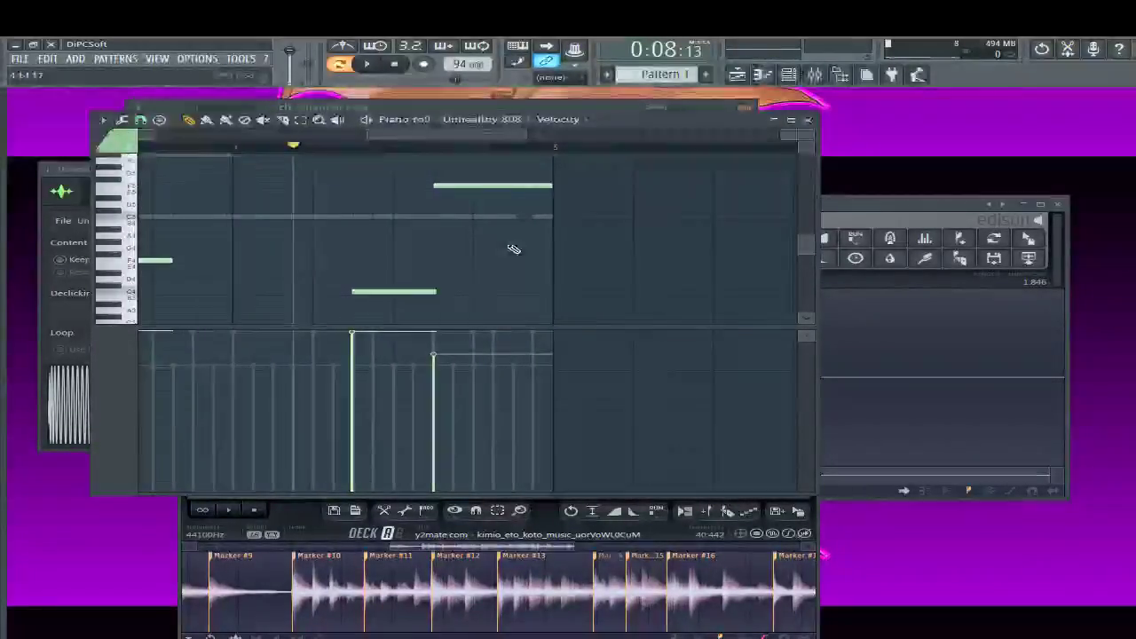
{"action": "key", "text": "space"}
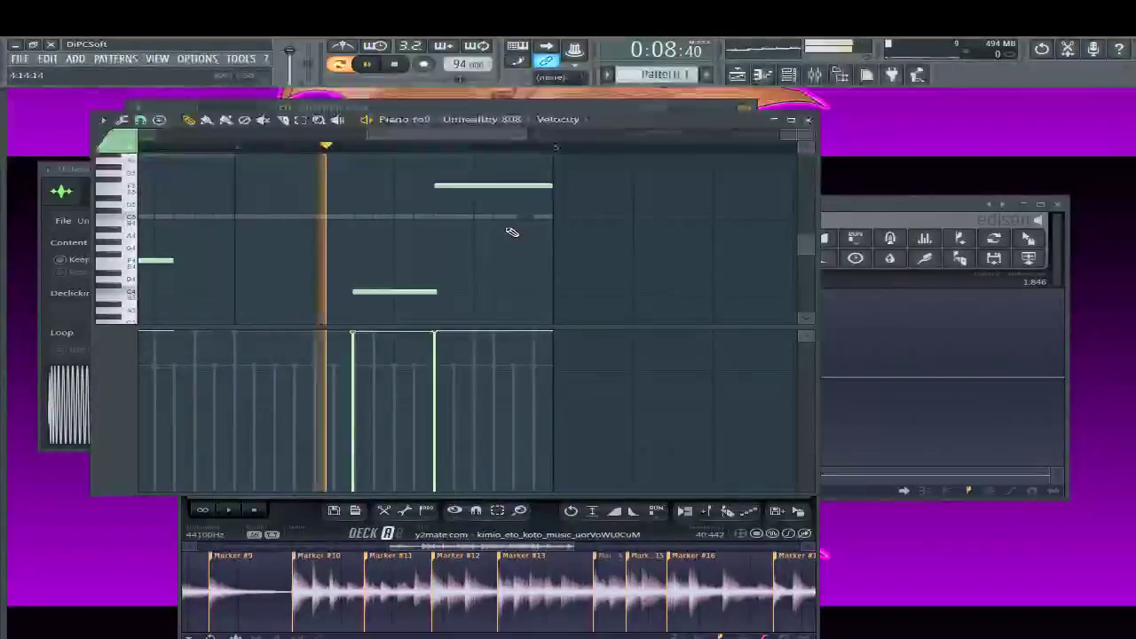
{"action": "key", "text": "space"}
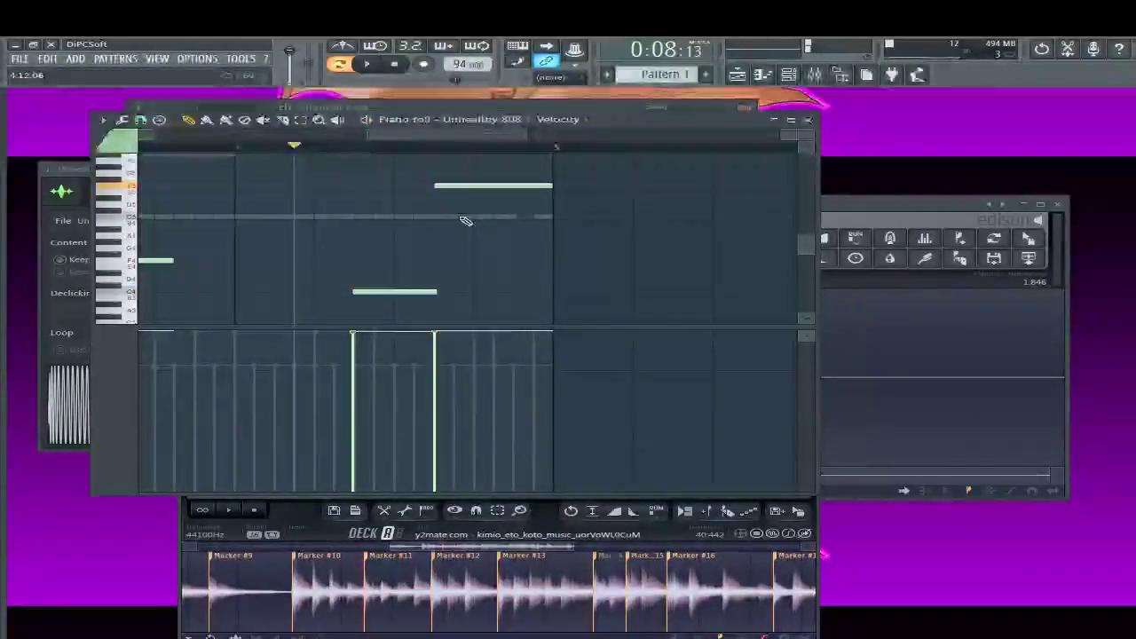
Move the F5 note in bar 4 down to C4 and audition the bass line
{"action": "left_click_drag", "start_coordinate": [462, 200], "coordinate": [453, 272]}
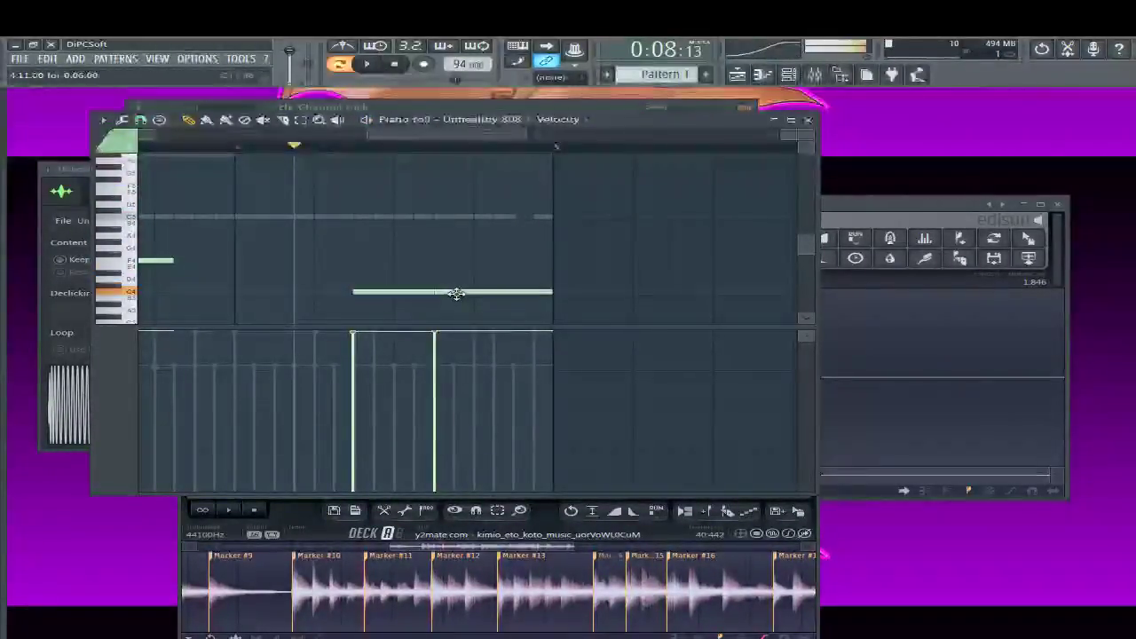
{"action": "key", "text": "space"}
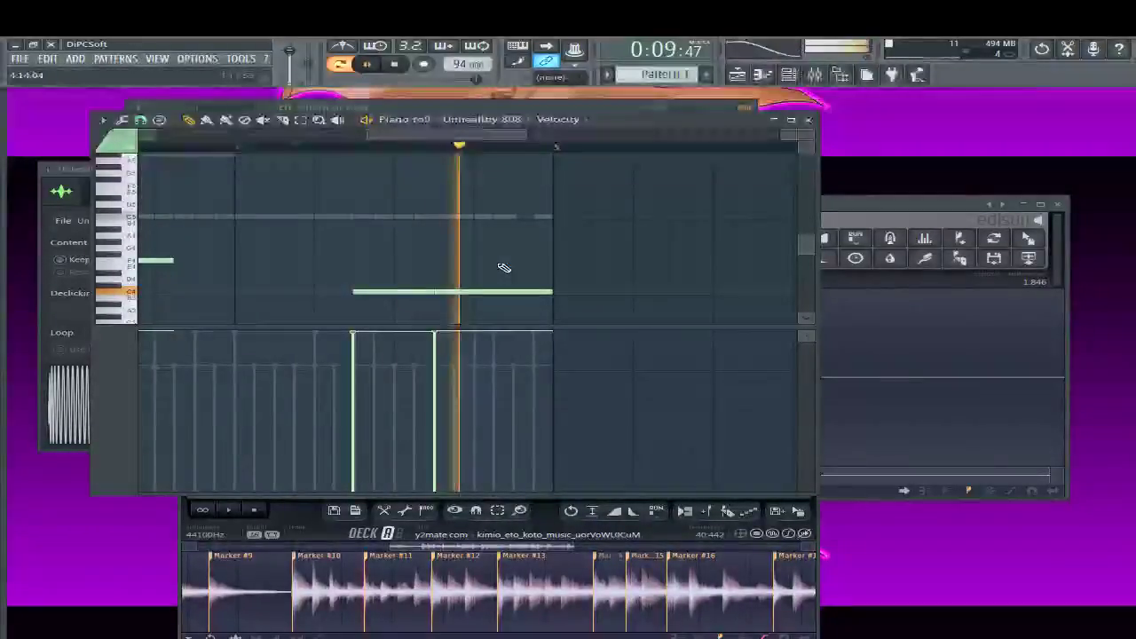
{"action": "scroll", "coordinate": [505, 266], "scroll_direction": "down", "scroll_amount": 8}
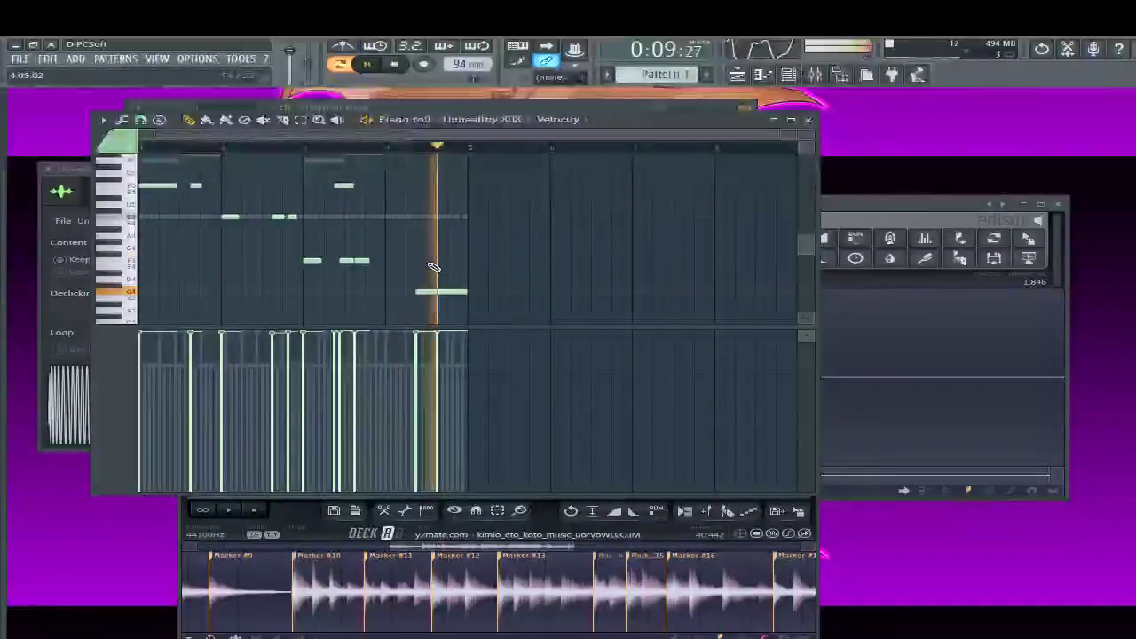
Stop playback, close the bass piano roll and open the Single Time Hat's piano roll
{"action": "left_click", "coordinate": [808, 120]}
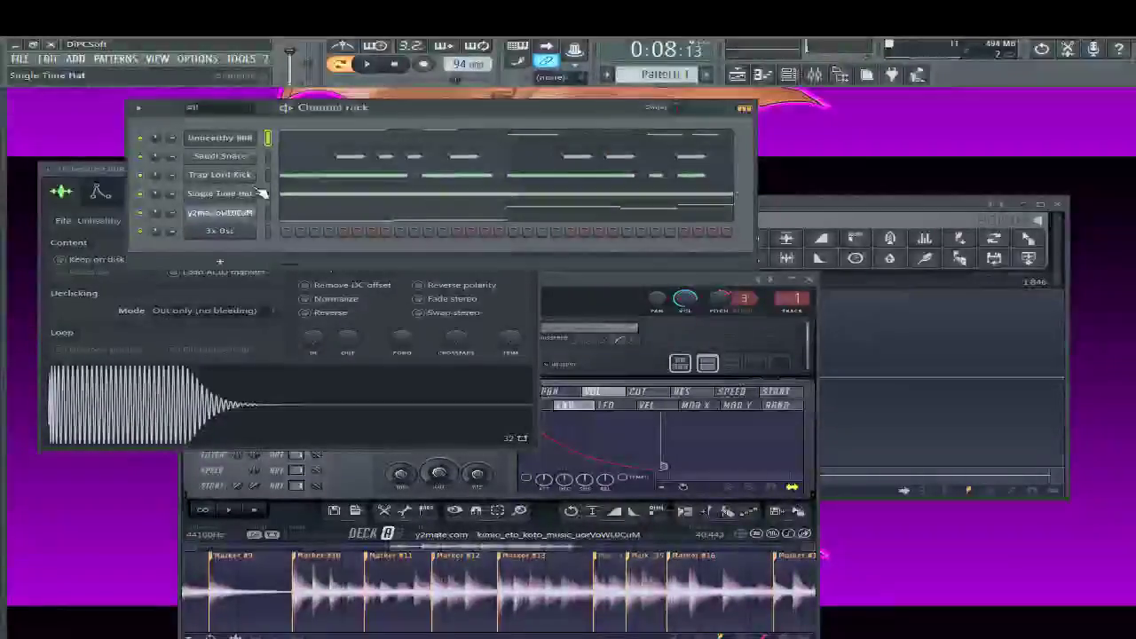
{"action": "left_click", "coordinate": [257, 193]}
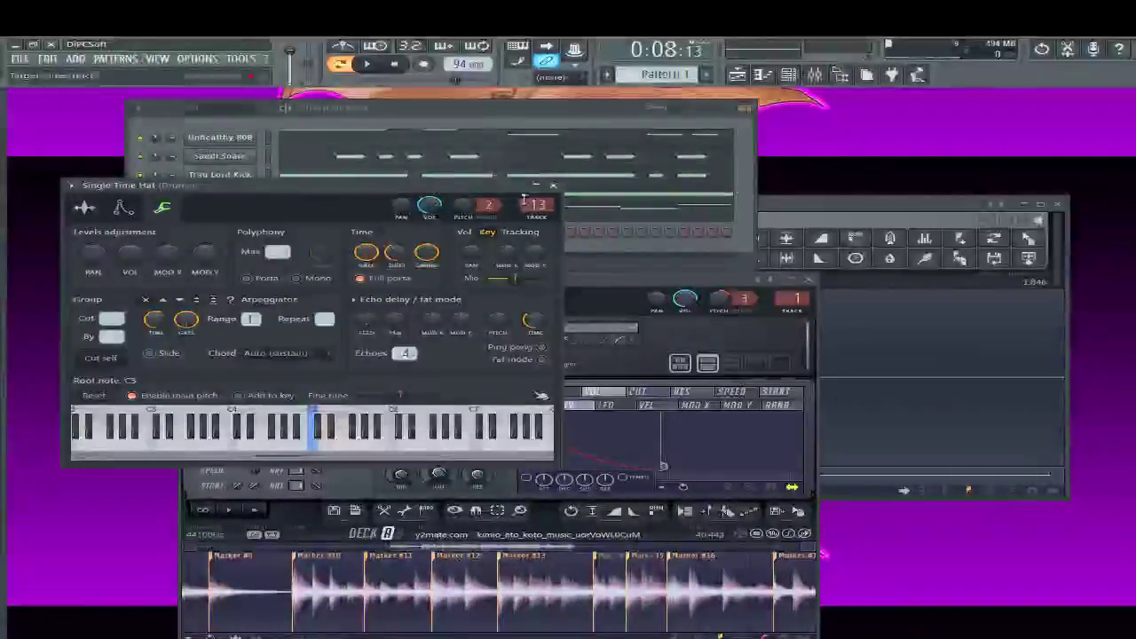
{"action": "left_click", "coordinate": [552, 186]}
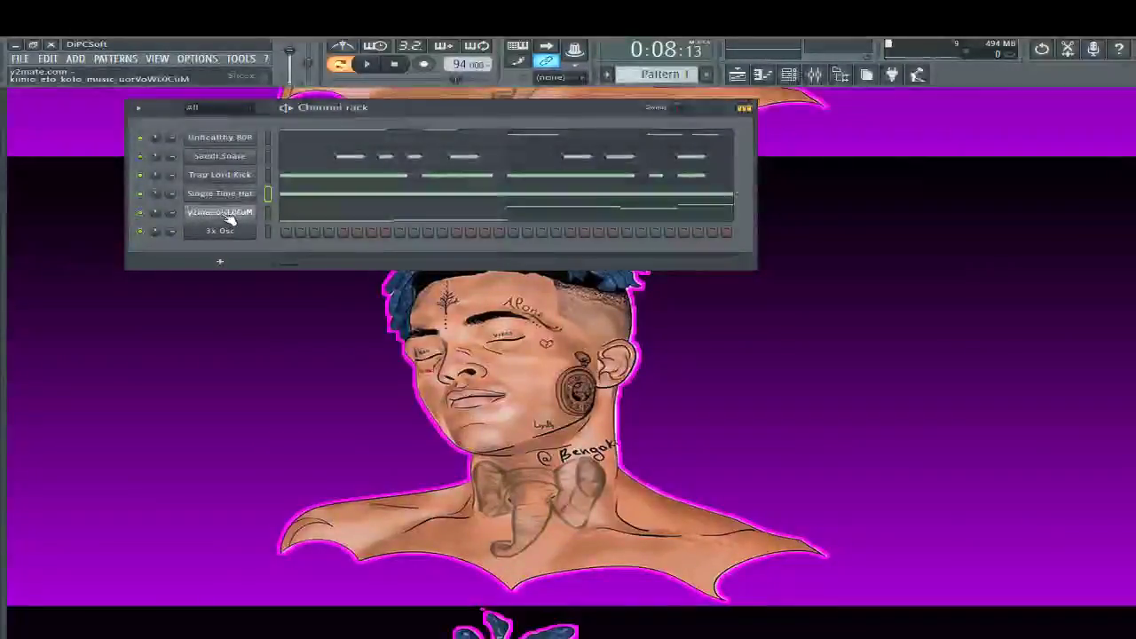
{"action": "left_click", "coordinate": [313, 199]}
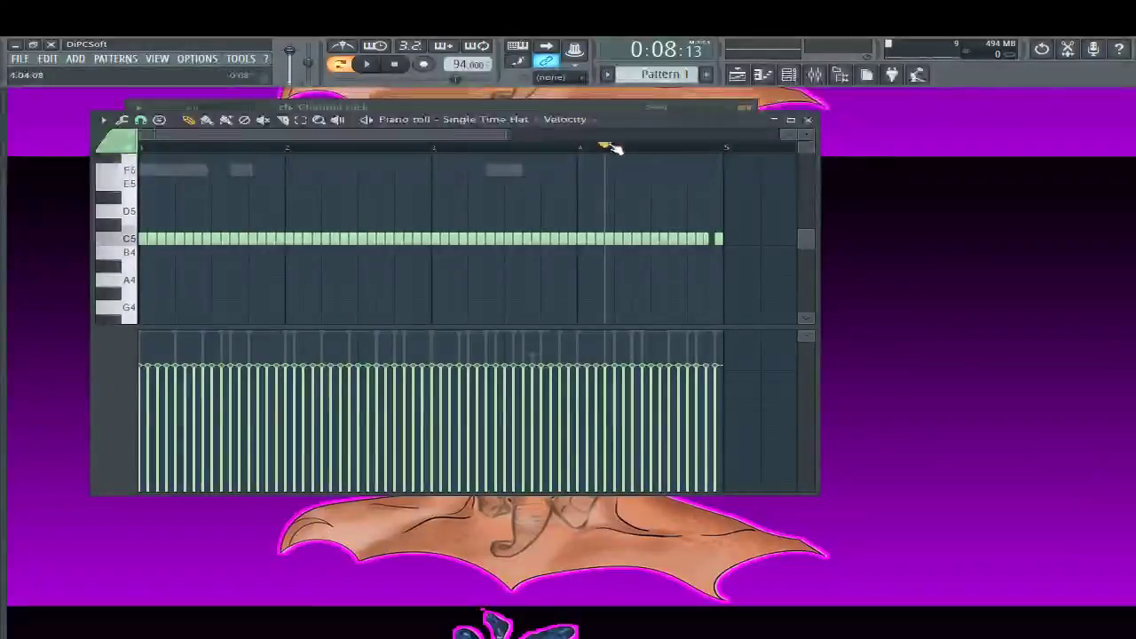
Audition the Single Time Hat pattern from the start of bar 1
{"action": "key", "text": "space"}
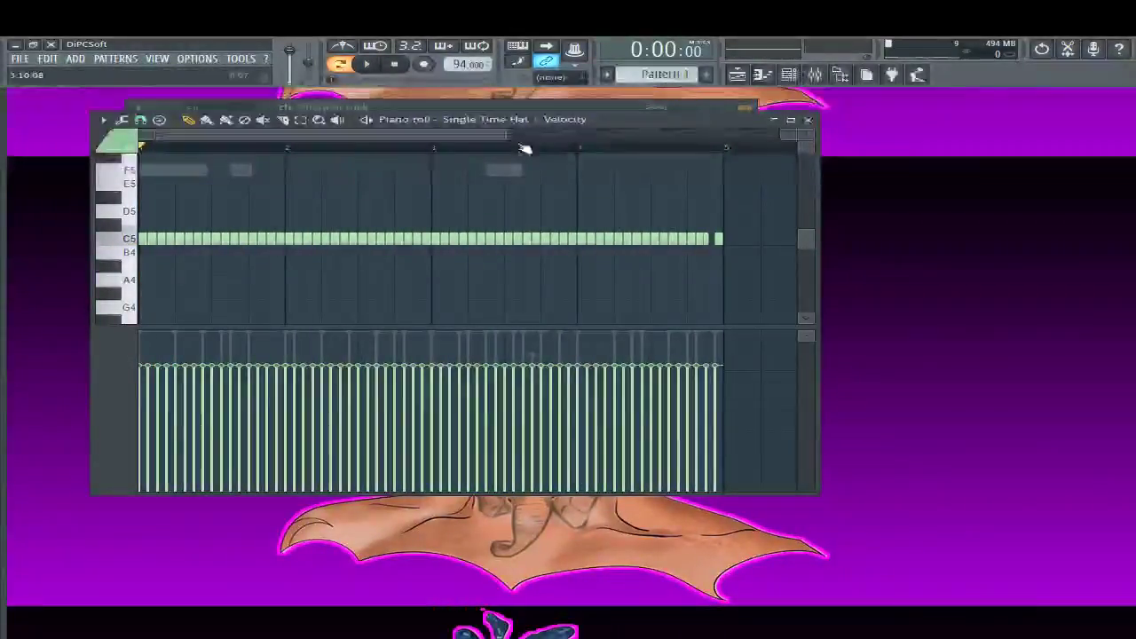
{"action": "scroll", "coordinate": [524, 149], "scroll_direction": "up", "scroll_amount": 5}
{"action": "key", "text": "space"}
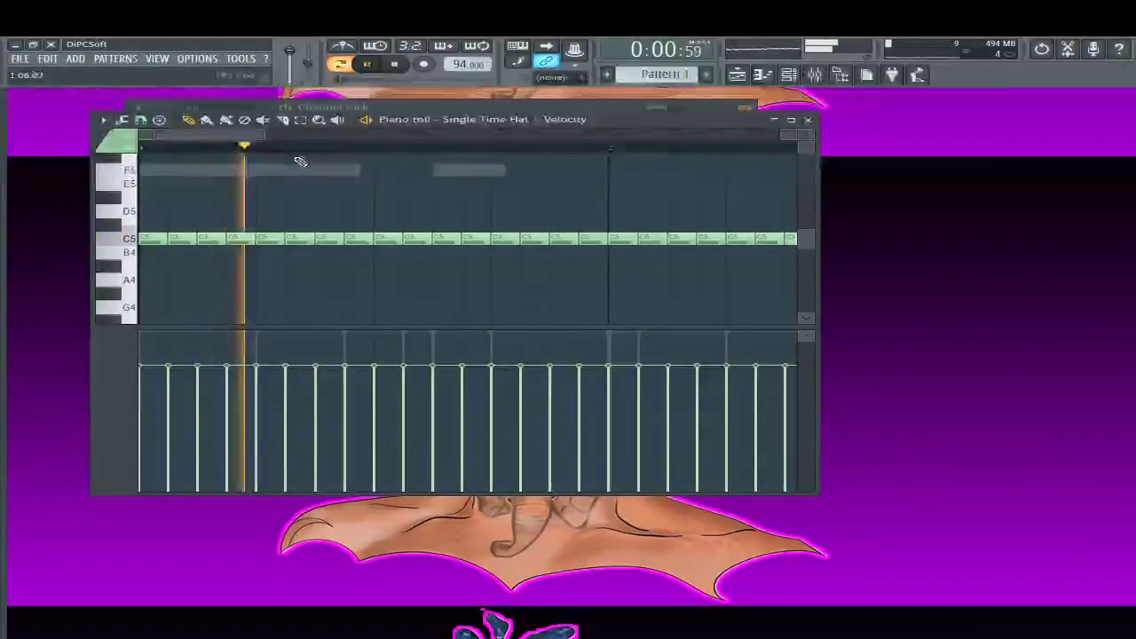
{"action": "key", "text": "space"}
Try chopping the hat notes at steps 3 and 4 of bar 1 into halves and audition the roll
{"action": "left_click_drag", "start_coordinate": [216, 202], "coordinate": [246, 252]}
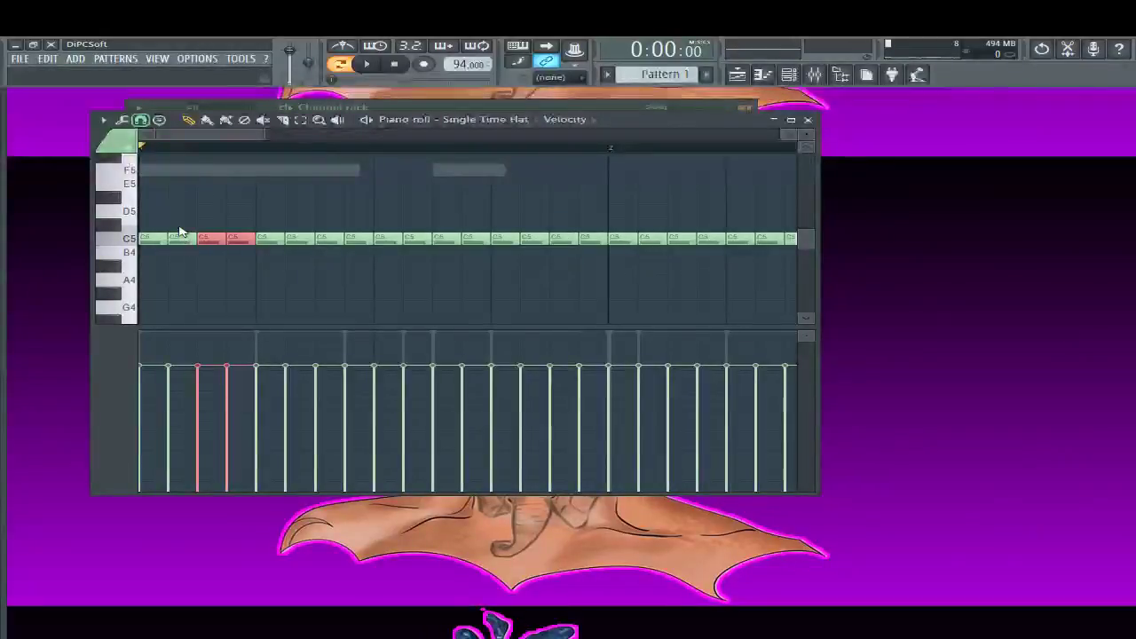
{"action": "key", "text": "ctrl+u"}
{"action": "key", "text": "space"}
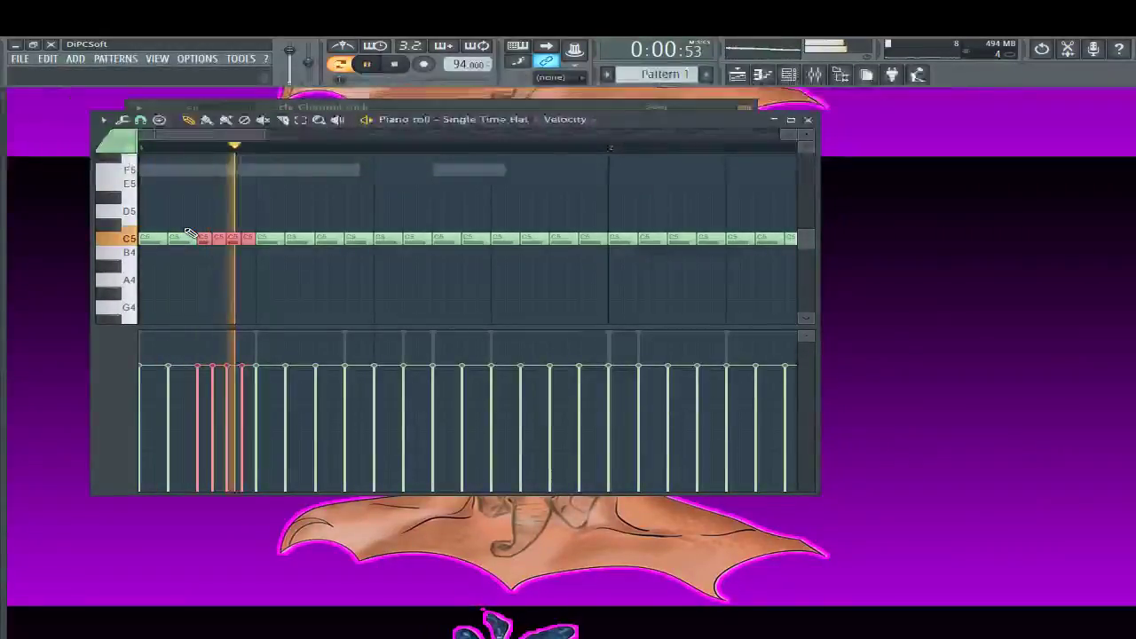
{"action": "key", "text": "space"}
{"action": "key", "text": "space"}
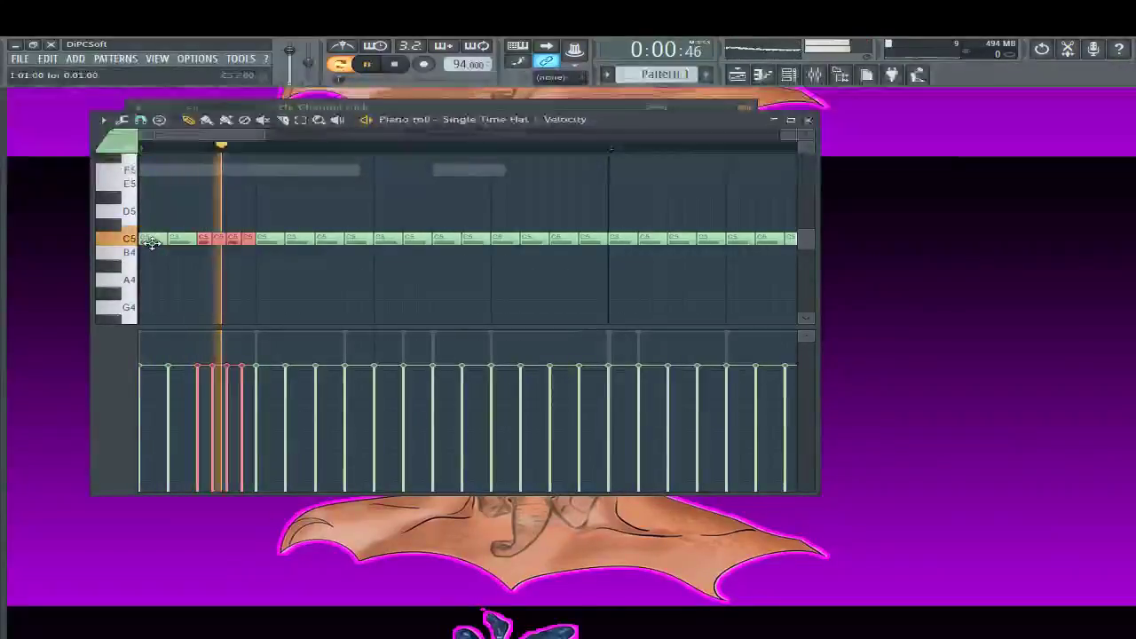
{"action": "key", "text": "space"}
{"action": "key", "text": "space"}
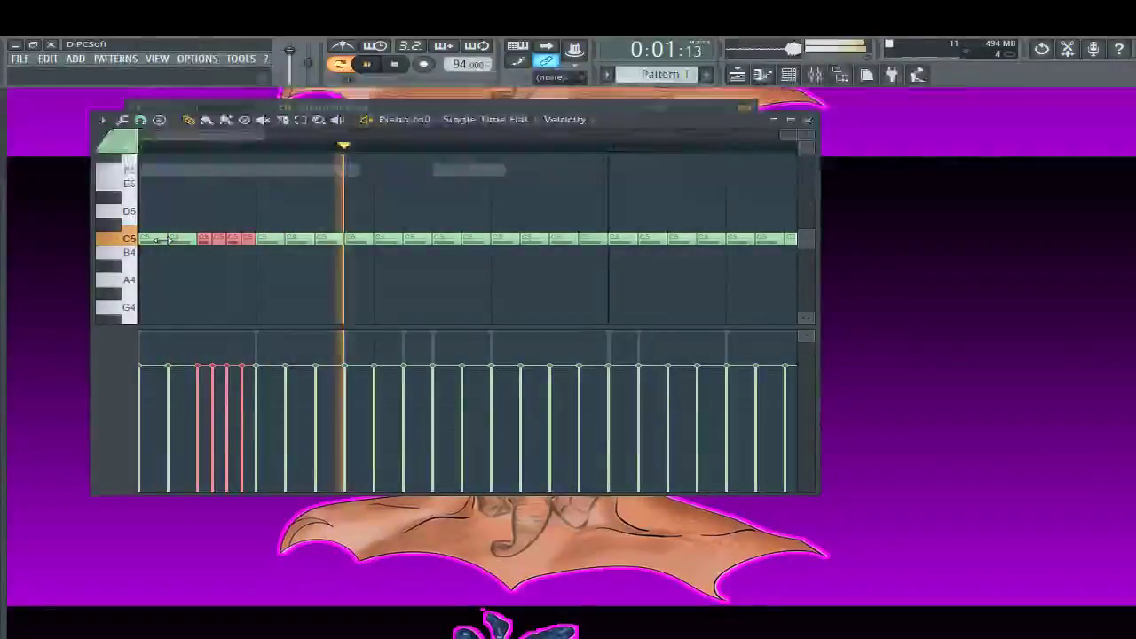
{"action": "key", "text": "space"}
{"action": "key", "text": "ctrl+z"}
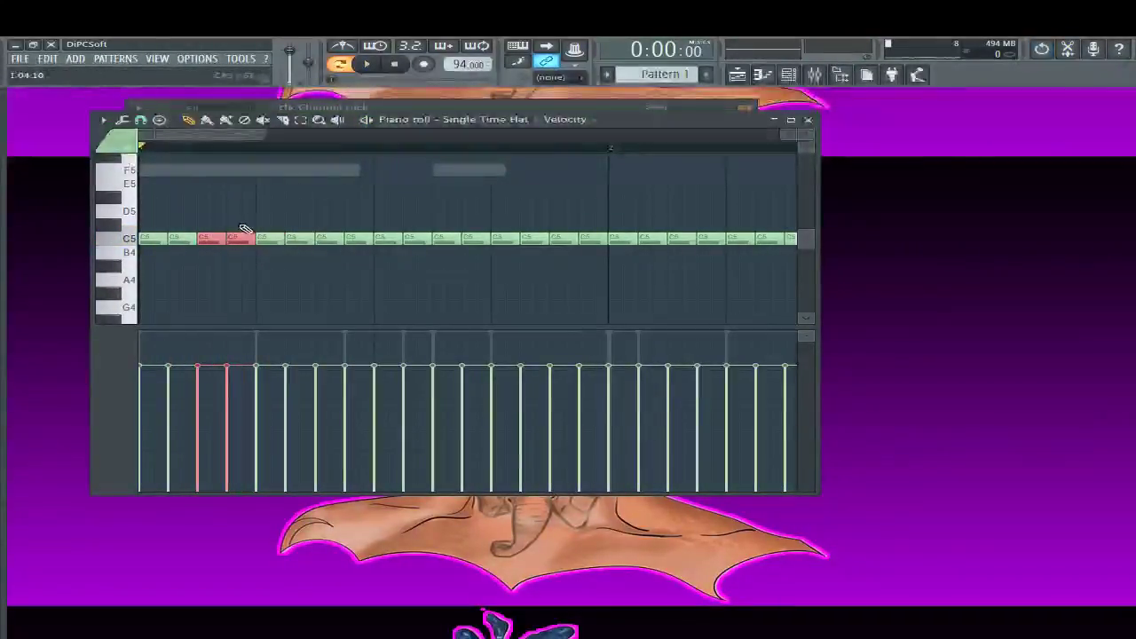
Chop only the step 4 hat note of bar 1 in half and audition it
{"action": "scroll", "coordinate": [223, 254], "scroll_direction": "down", "scroll_amount": 4}
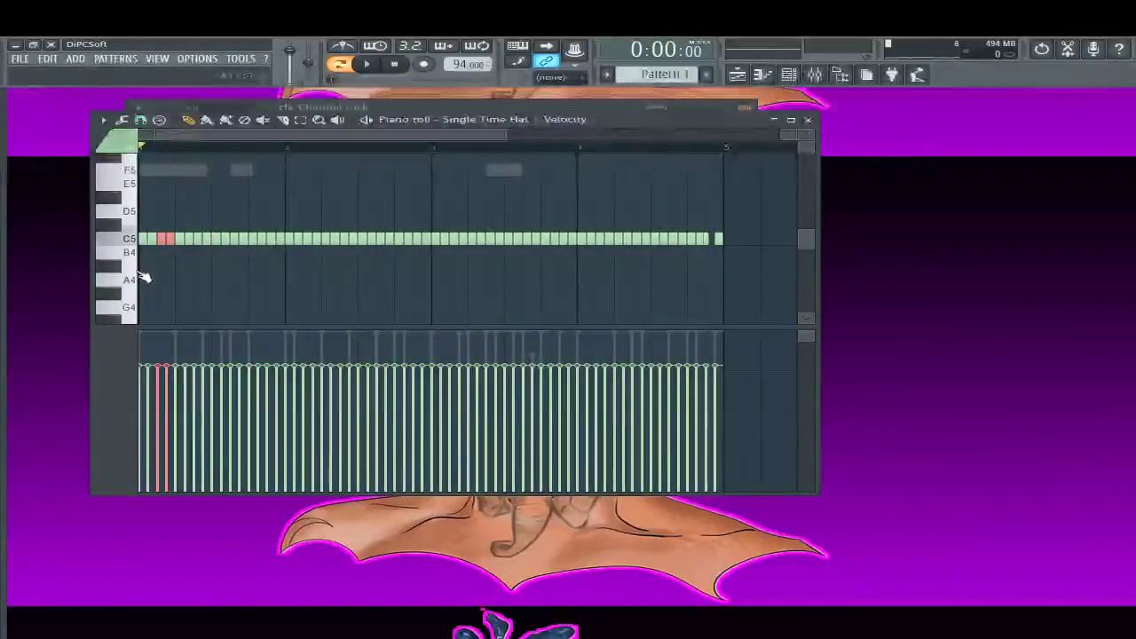
{"action": "scroll", "coordinate": [160, 275], "scroll_direction": "up", "scroll_amount": 2}
{"action": "left_click", "coordinate": [200, 238]}
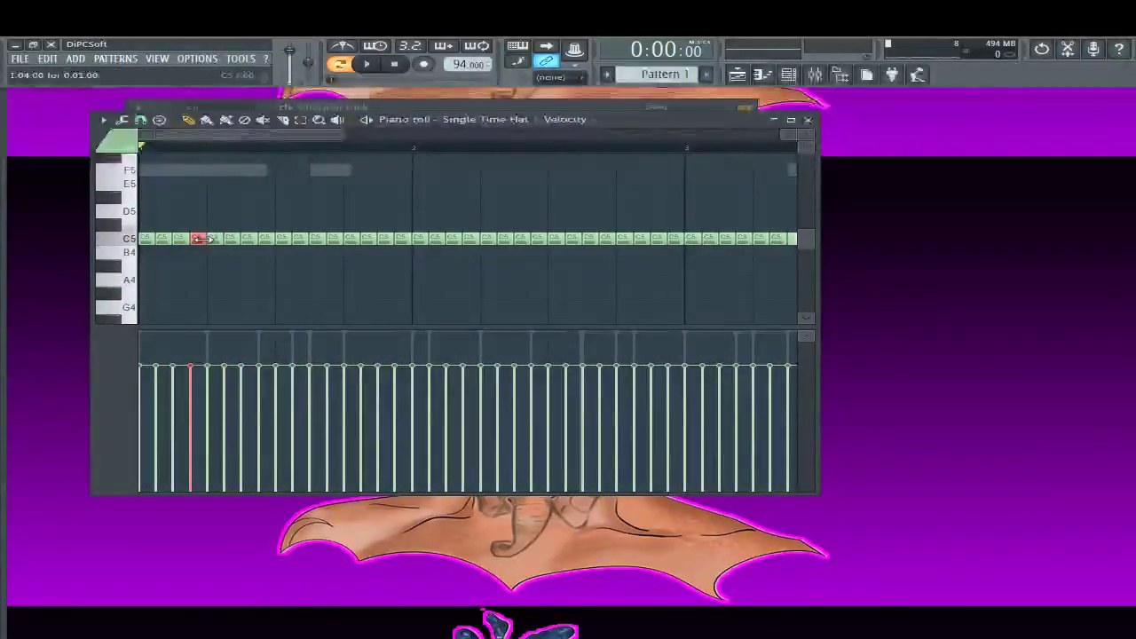
{"action": "key", "text": "space"}
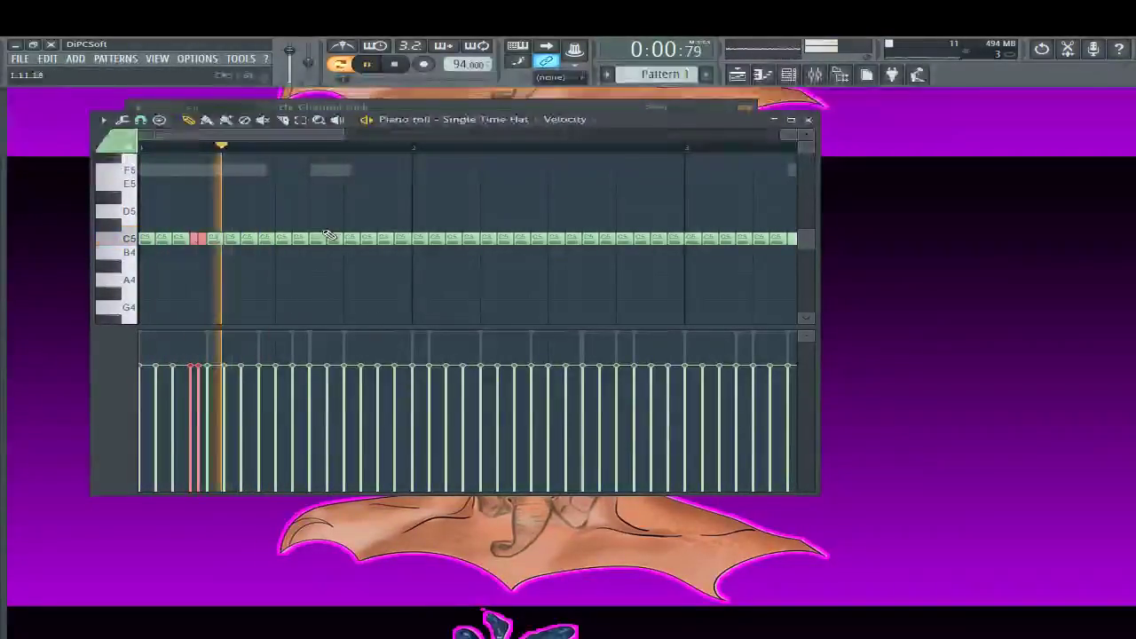
{"action": "key", "text": "space"}
Try replacing the hats at steps 10 and 11 of bar 1 with one off-grid C5 note at 1:10:08
{"action": "left_click_drag", "start_coordinate": [275, 229], "coordinate": [304, 245]}
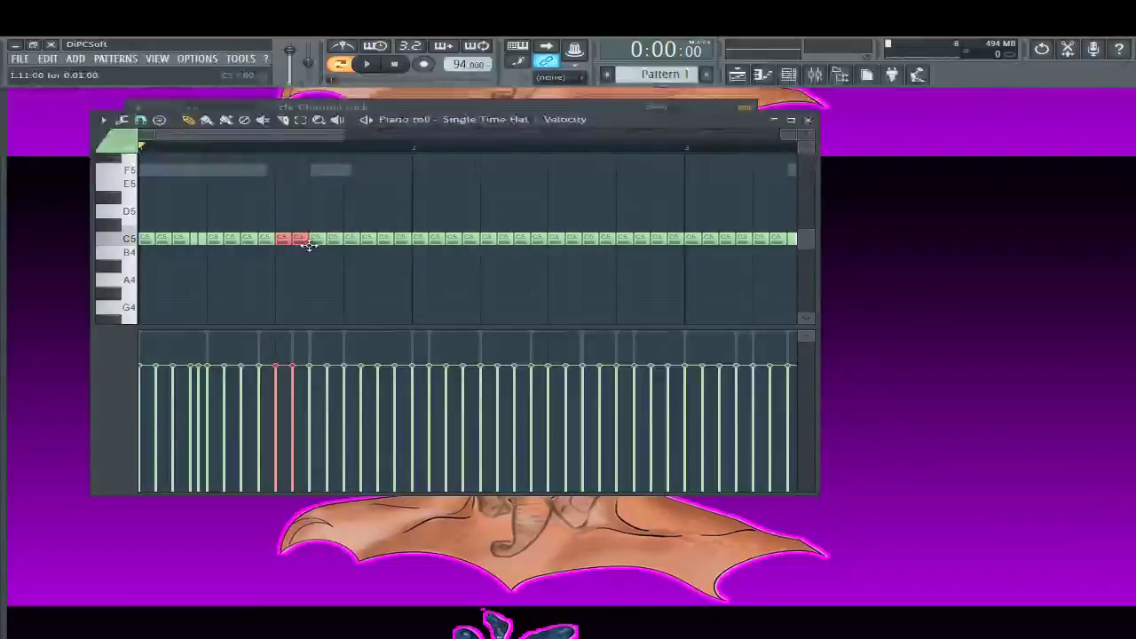
{"action": "right_click", "coordinate": [303, 243]}
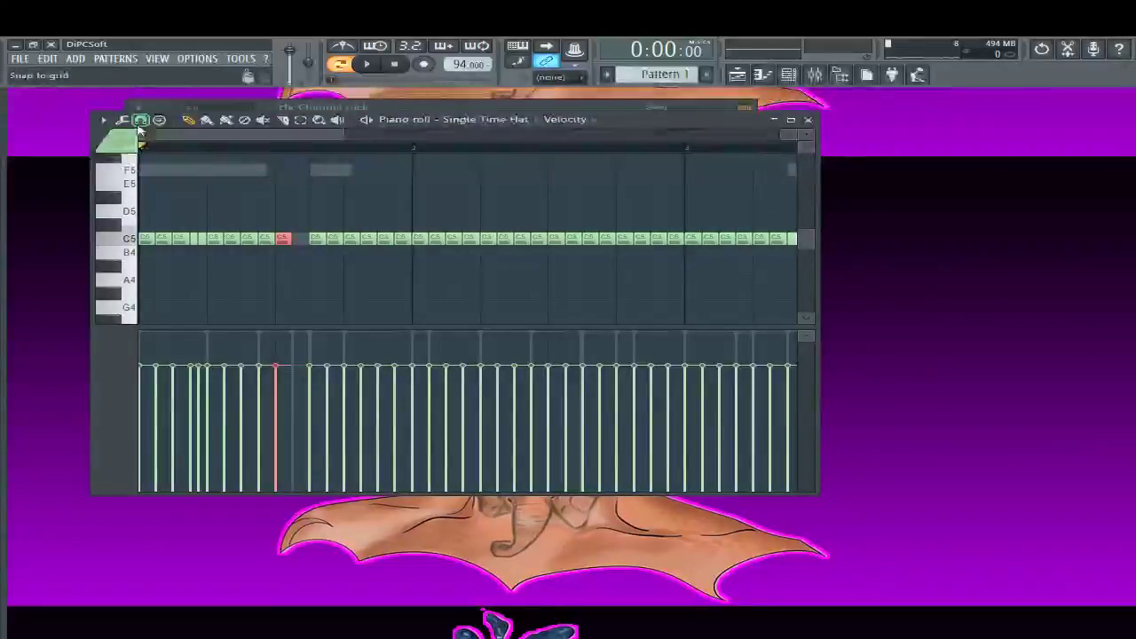
{"action": "scroll", "coordinate": [297, 258], "scroll_direction": "up", "scroll_amount": 6}
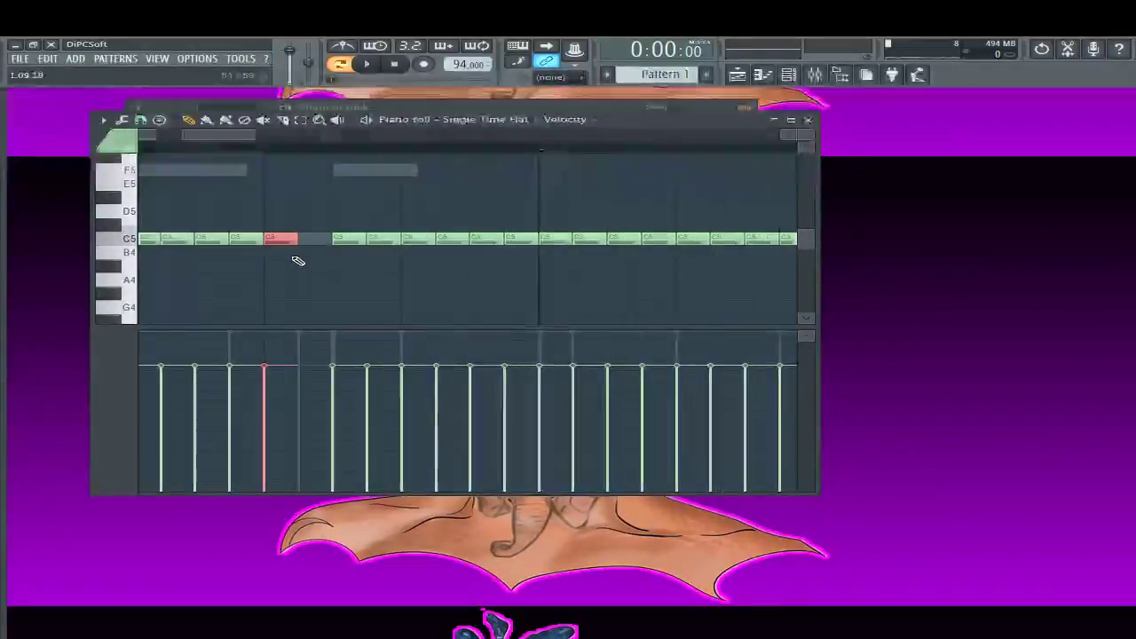
{"action": "right_click", "coordinate": [341, 237]}
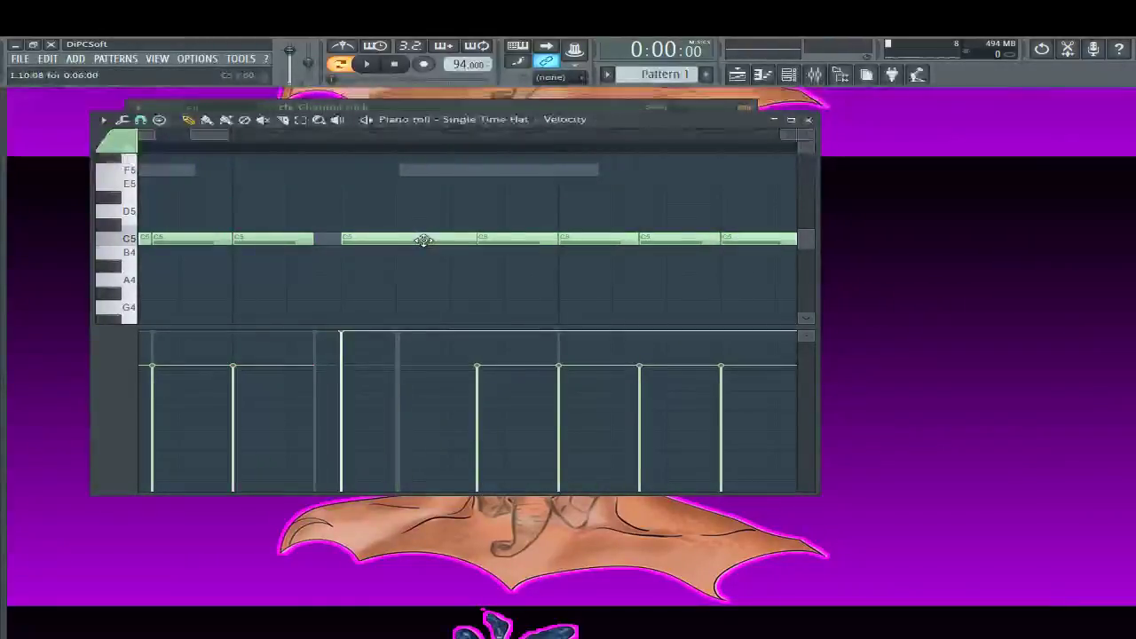
{"action": "right_click", "coordinate": [413, 241]}
{"action": "left_click", "coordinate": [343, 239]}
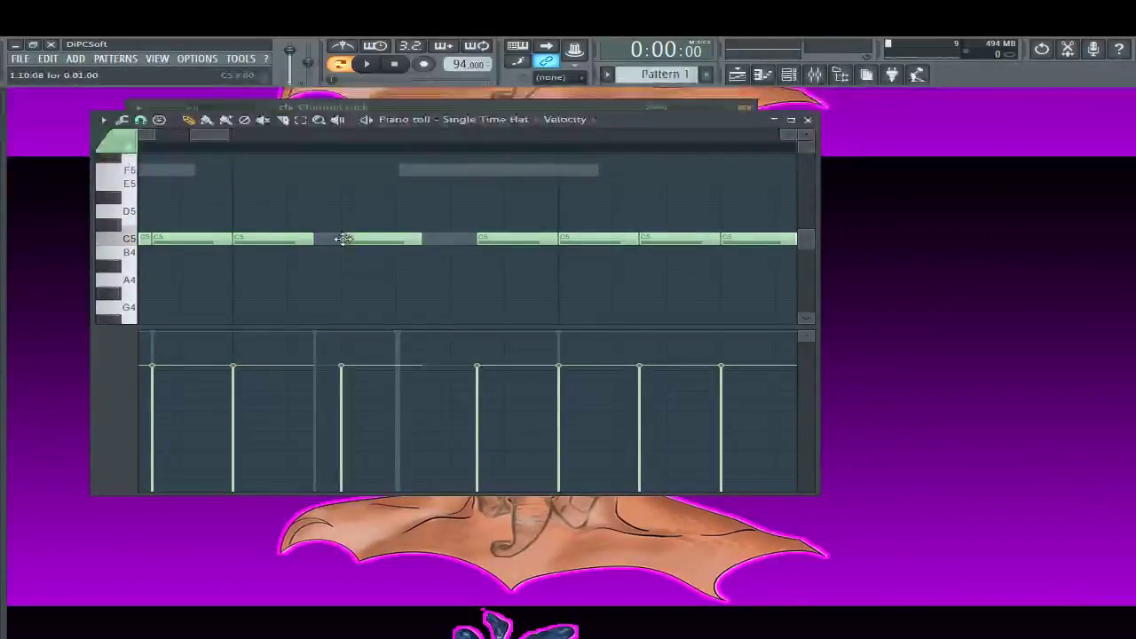
Try replacing the step 12 hat of bar 1 with an earlier off-grid note, and undo the off-grid edits after auditioning
{"action": "right_click", "coordinate": [494, 237]}
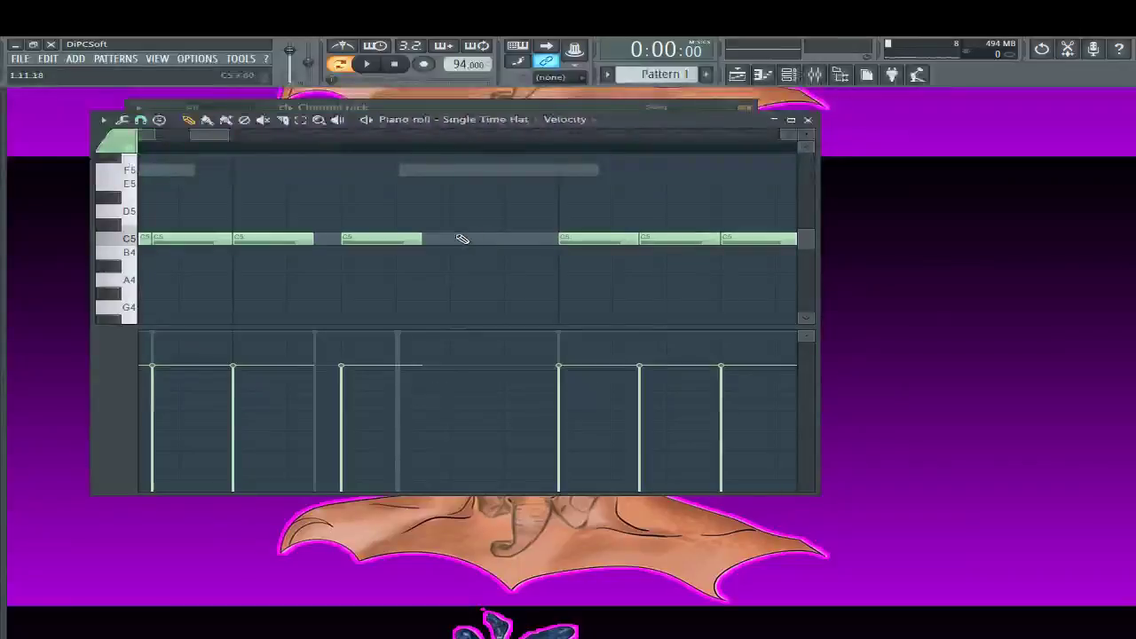
{"action": "left_click", "coordinate": [457, 238]}
{"action": "scroll", "coordinate": [453, 233], "scroll_direction": "down", "scroll_amount": 3}
{"action": "key", "text": "space"}
{"action": "scroll", "coordinate": [448, 231], "scroll_direction": "down", "scroll_amount": 2}
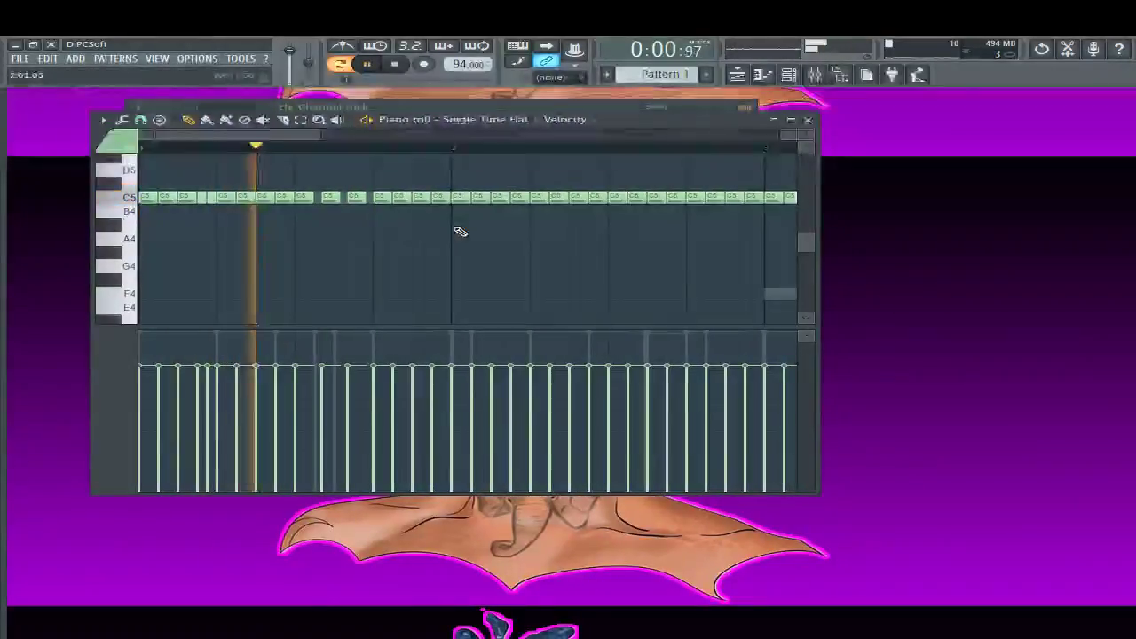
{"action": "key", "text": "space"}
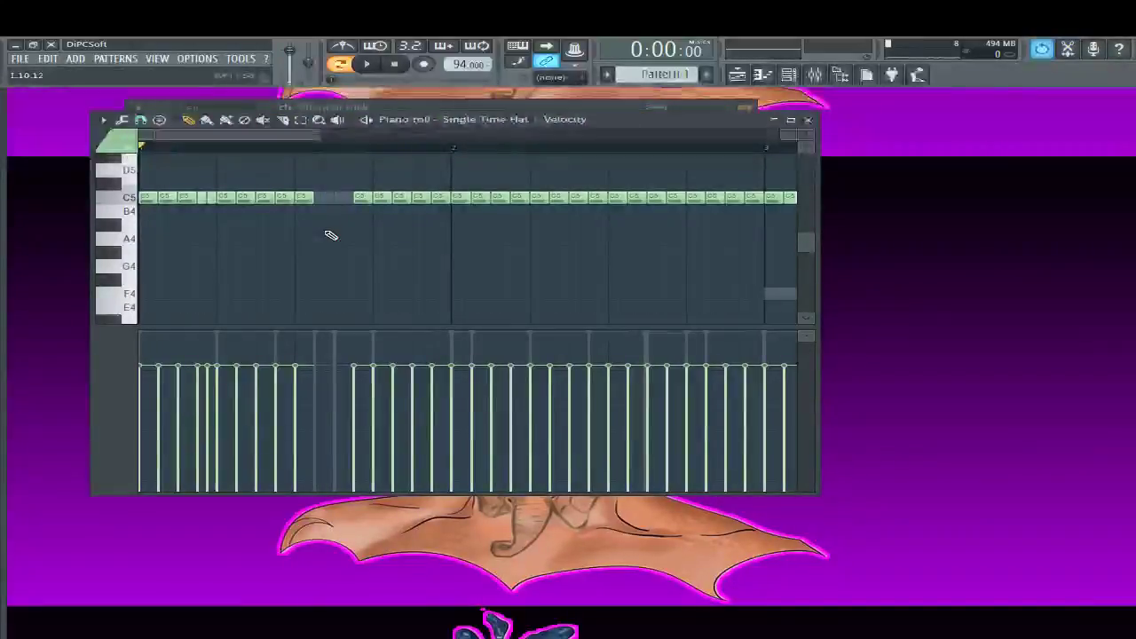
{"action": "key", "text": "ctrl+z"}
{"action": "key", "text": "ctrl+z"}
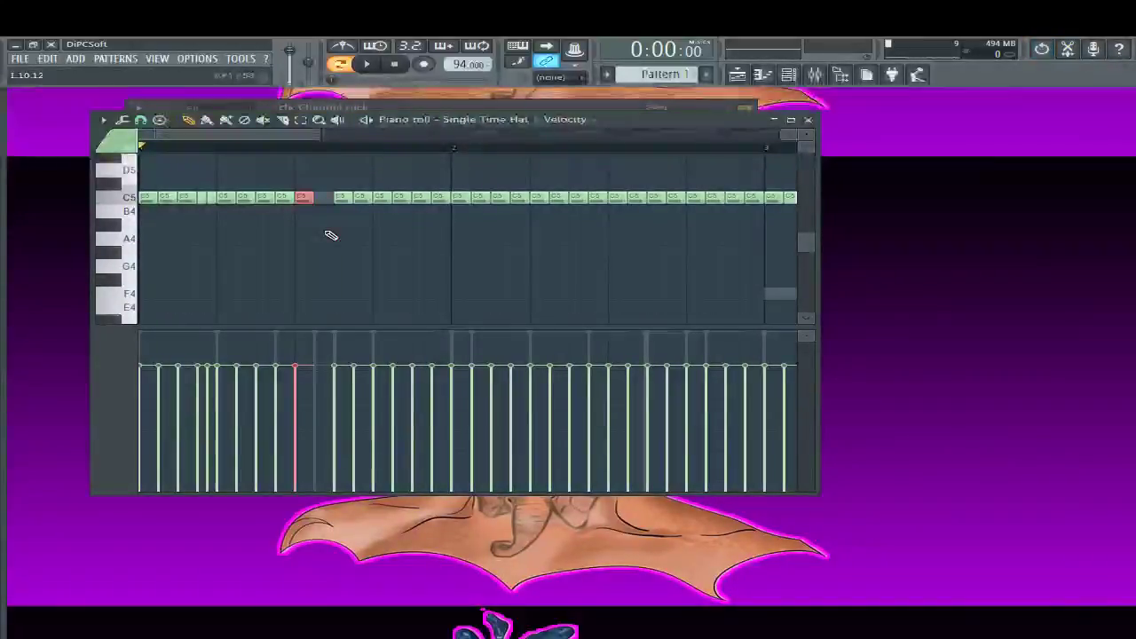
Audition the opening of the restored hat pattern several times from bar 1
{"action": "key", "text": "space"}
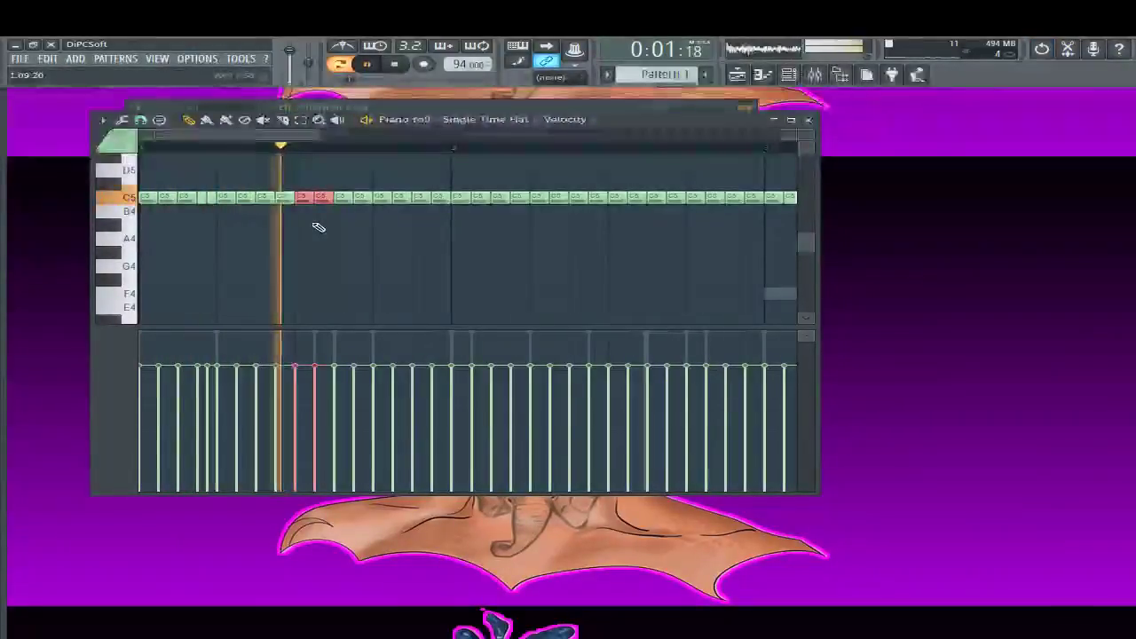
{"action": "key", "text": "space"}
{"action": "key", "text": "space"}
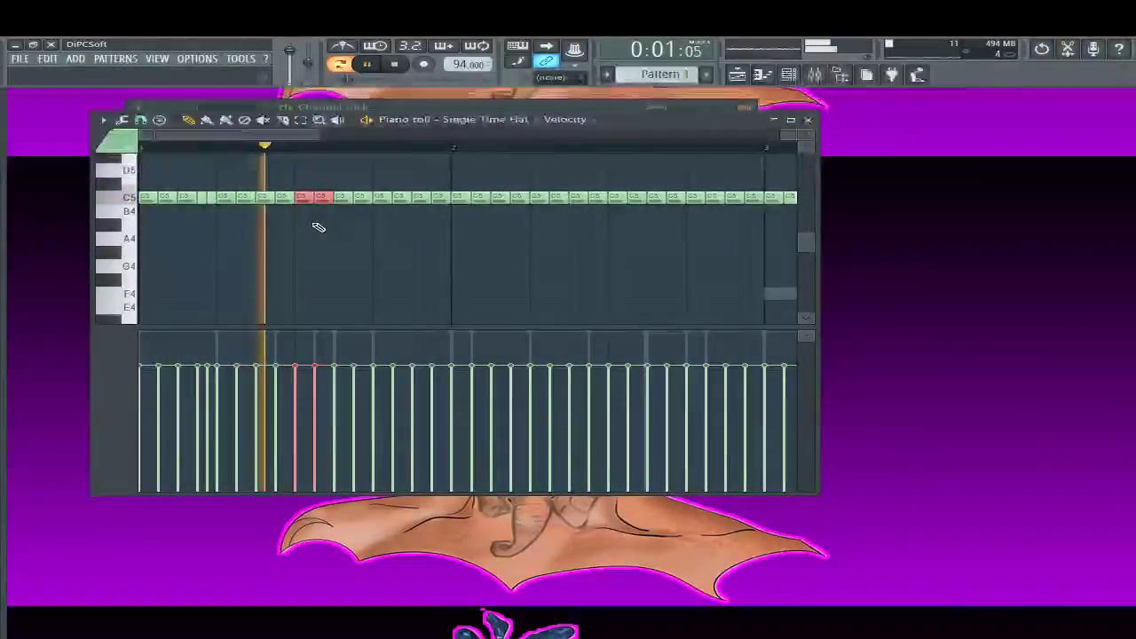
{"action": "key", "text": "space"}
{"action": "key", "text": "space"}
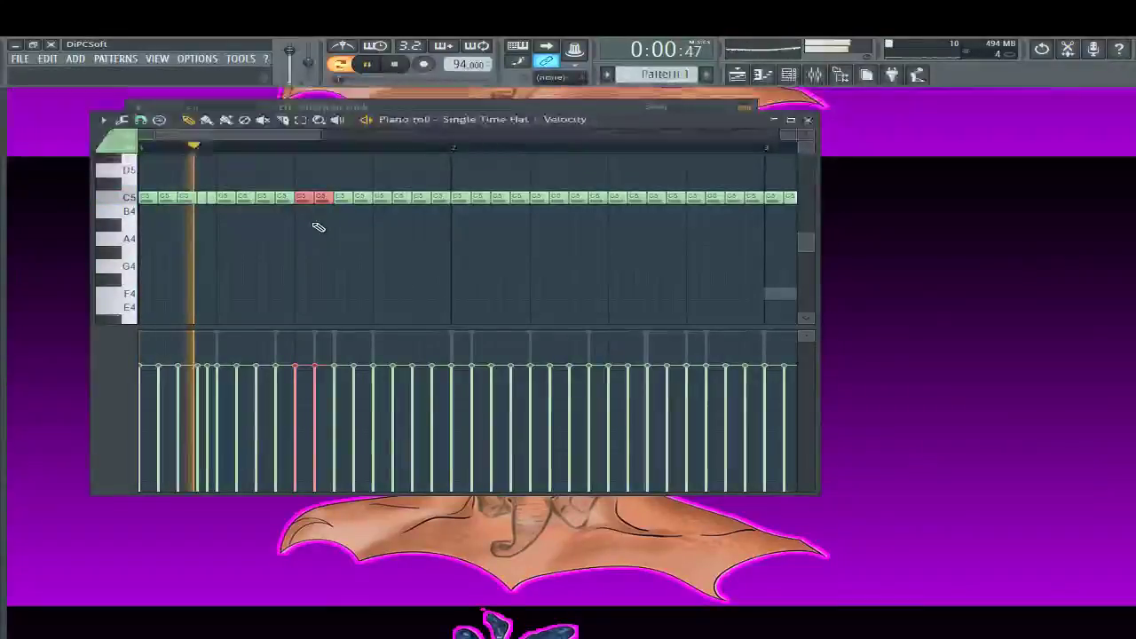
{"action": "key", "text": "space"}
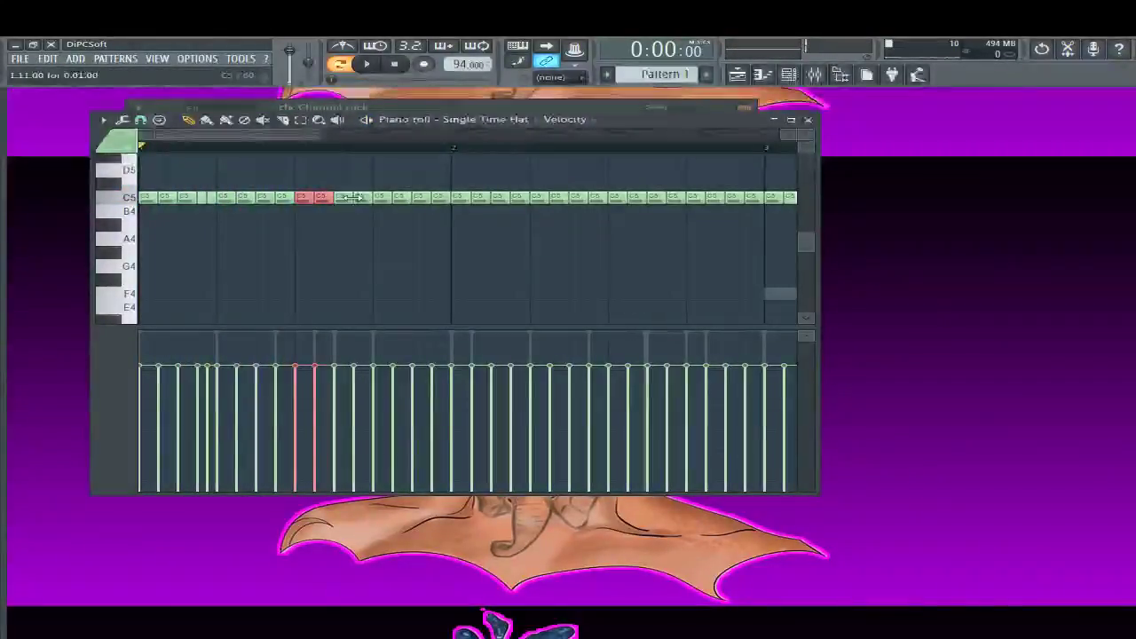
Chop the step 11 hat note of bar 1 in half and audition the pattern up to bar 2
{"action": "left_click", "coordinate": [345, 197]}
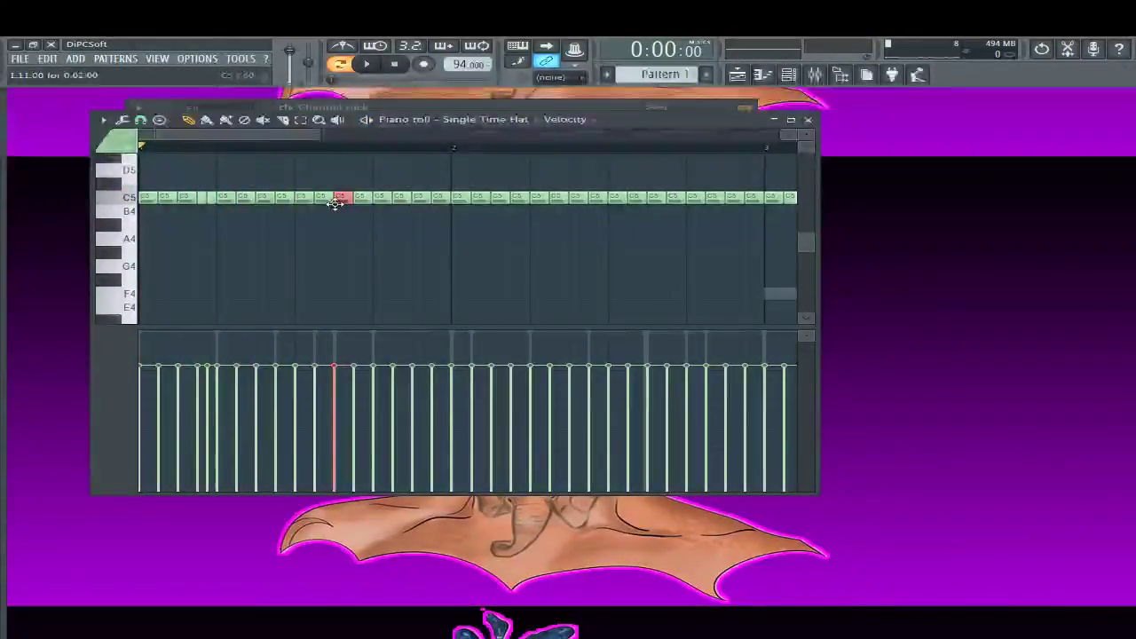
{"action": "key", "text": "space"}
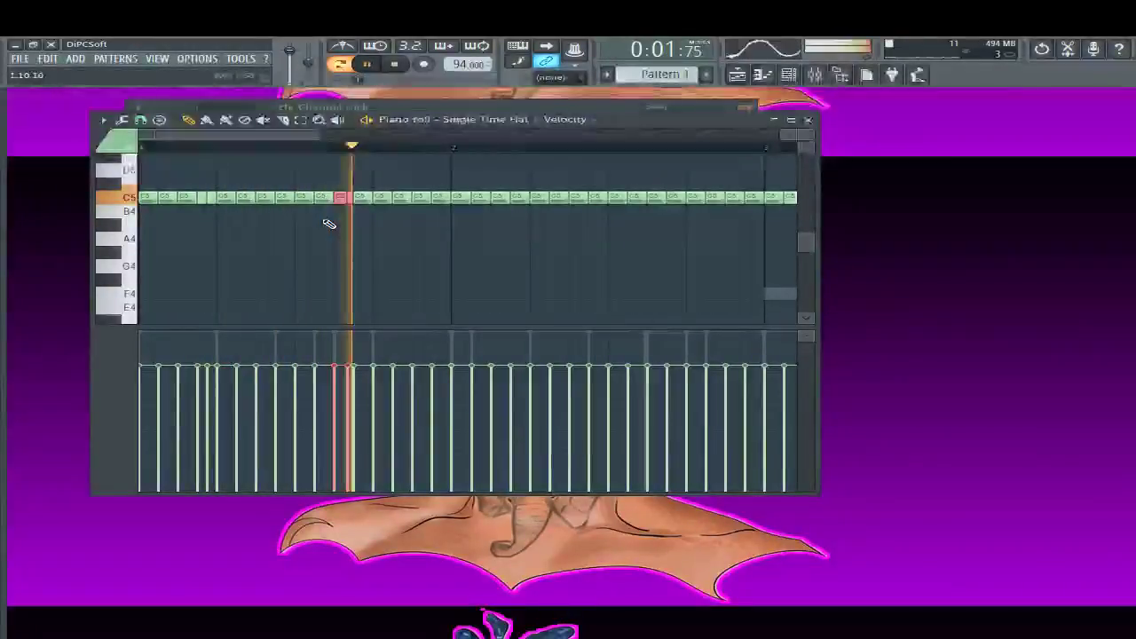
{"action": "key", "text": "space"}
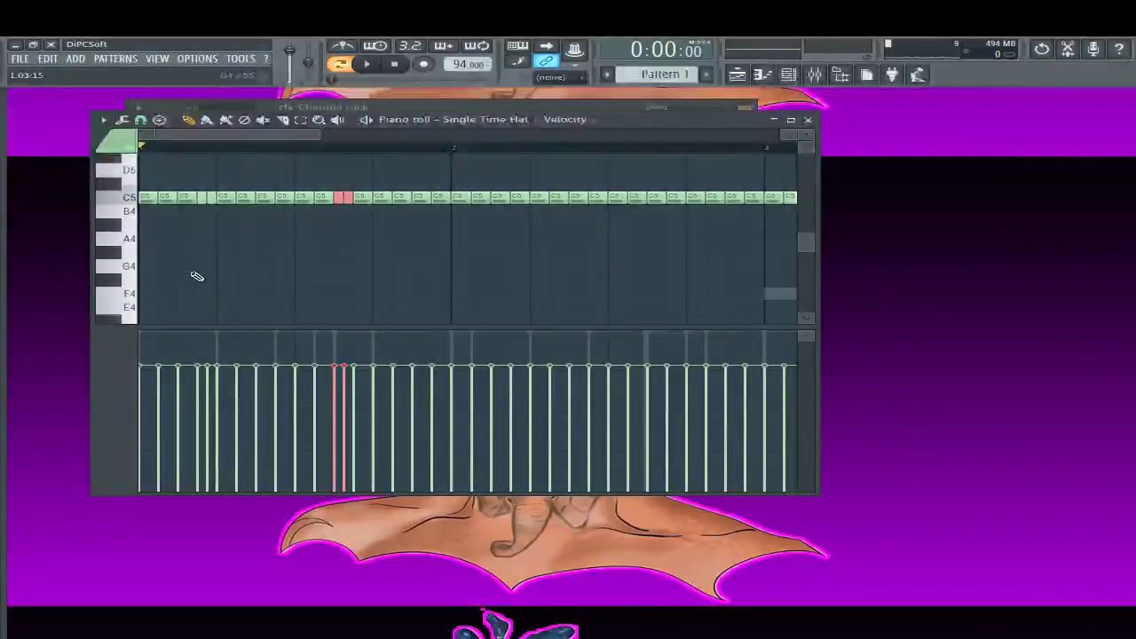
{"action": "key", "text": "space"}
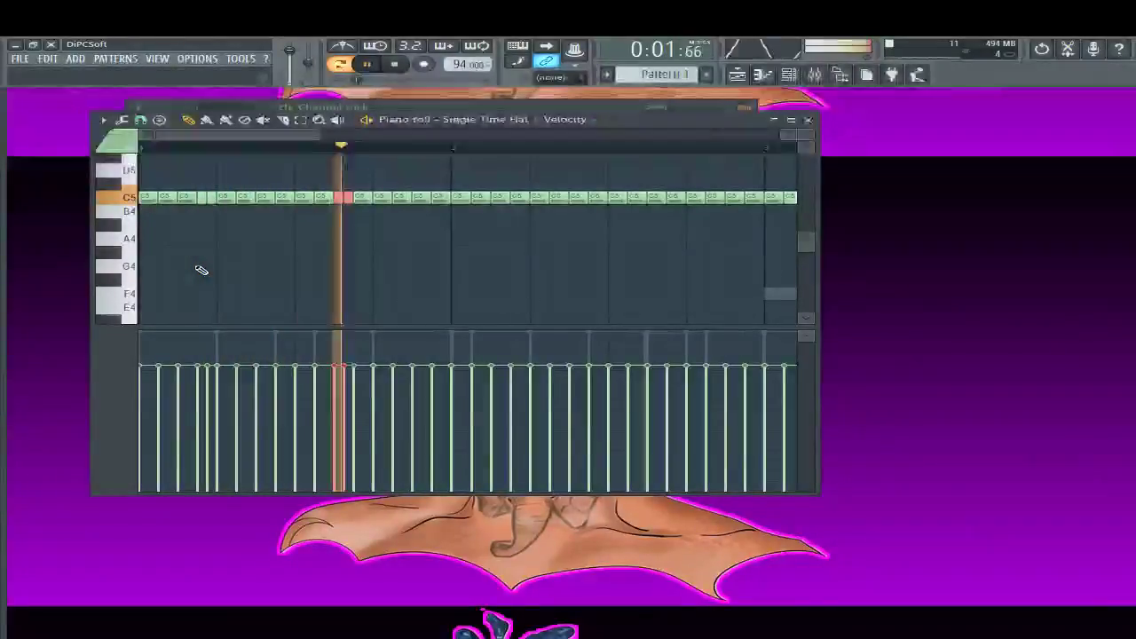
{"action": "key", "text": "space"}
{"action": "key", "text": "space"}
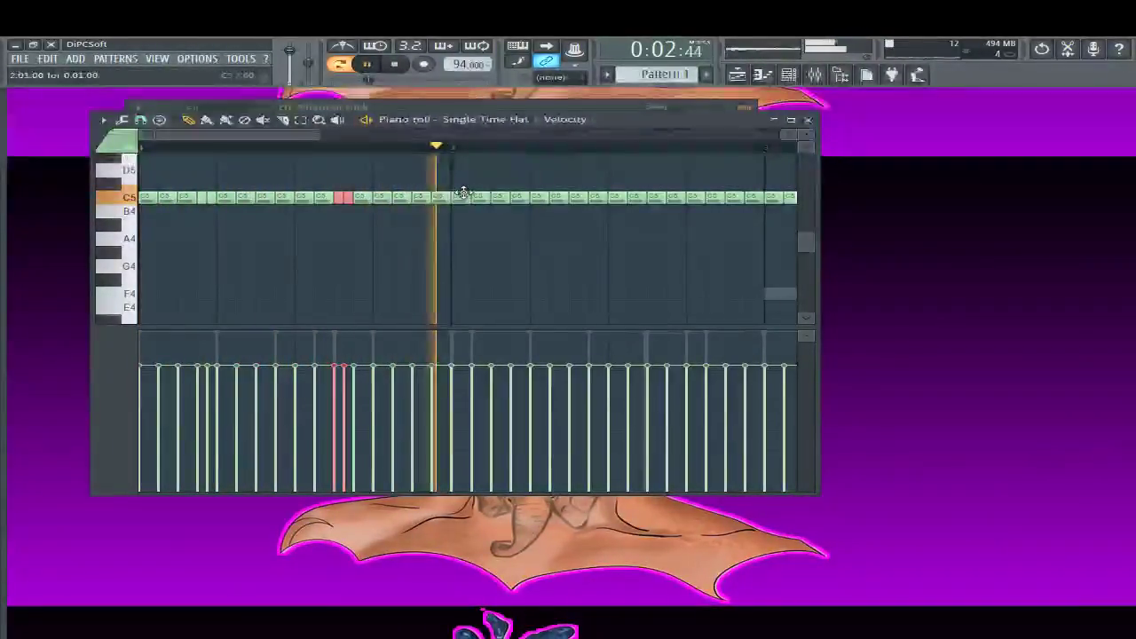
{"action": "key", "text": "space"}
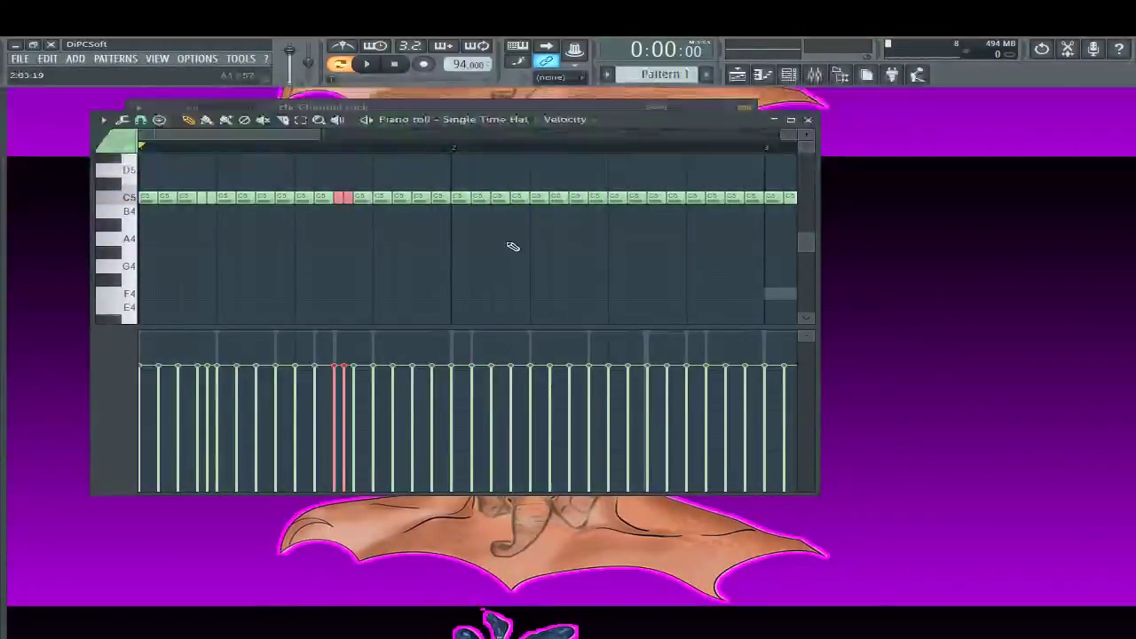
Delete the hat notes at steps 3 and 4 of bar 2 and audition the pattern
{"action": "right_click", "coordinate": [499, 197]}
{"action": "right_click", "coordinate": [519, 197]}
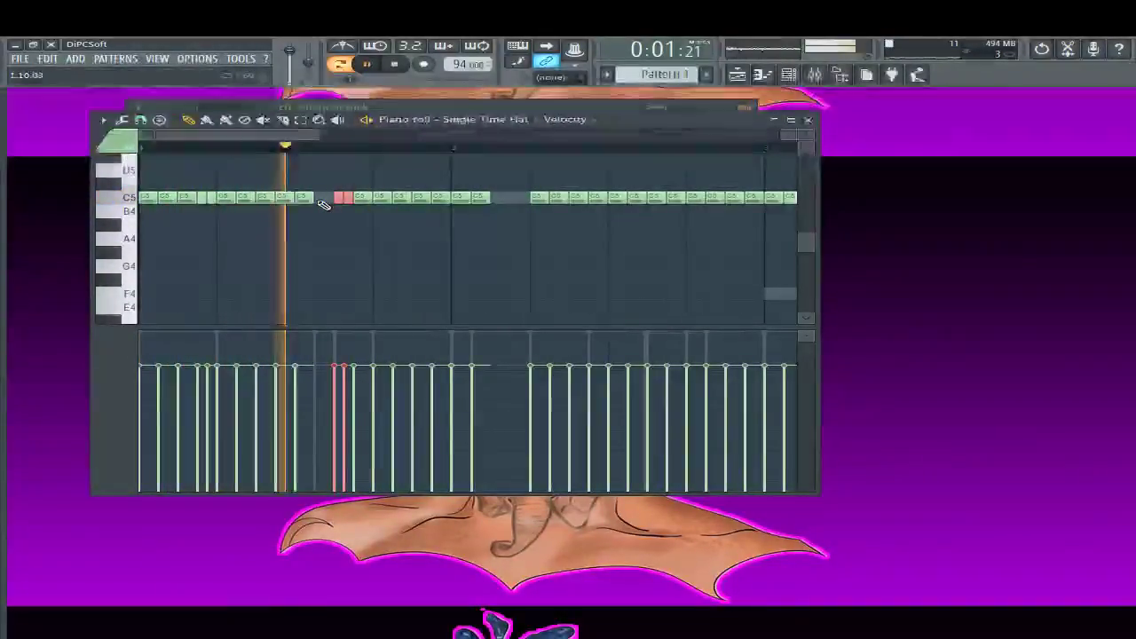
{"action": "key", "text": "space"}
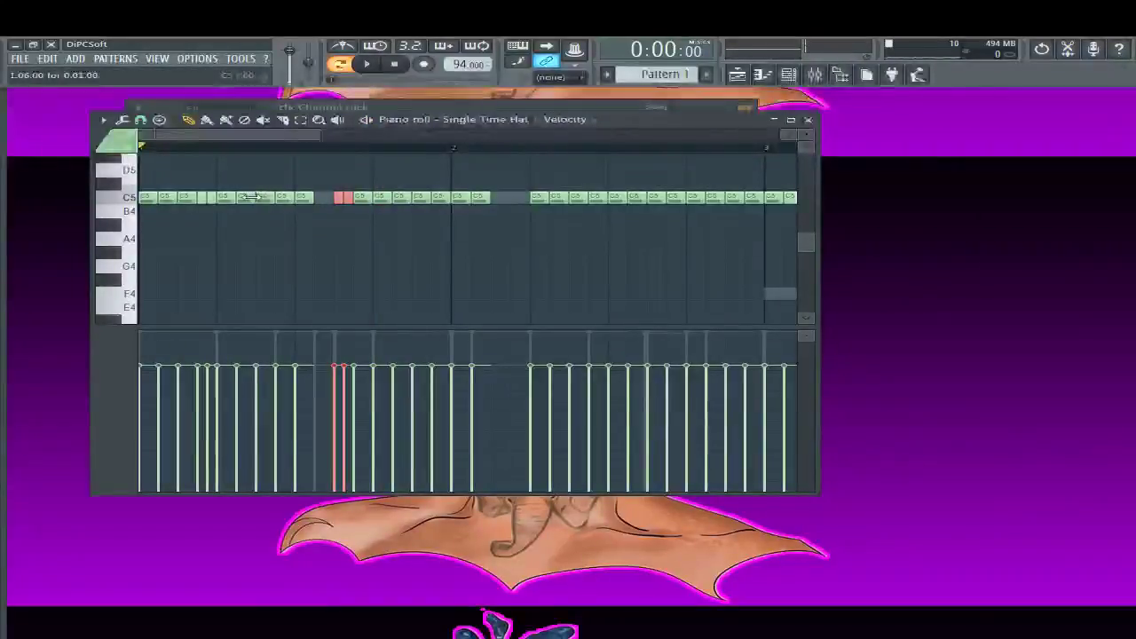
Try thinning the bar 1 hats by deleting the notes at steps 6 and 8, and audition the result
{"action": "right_click", "coordinate": [286, 197]}
{"action": "key", "text": "space"}
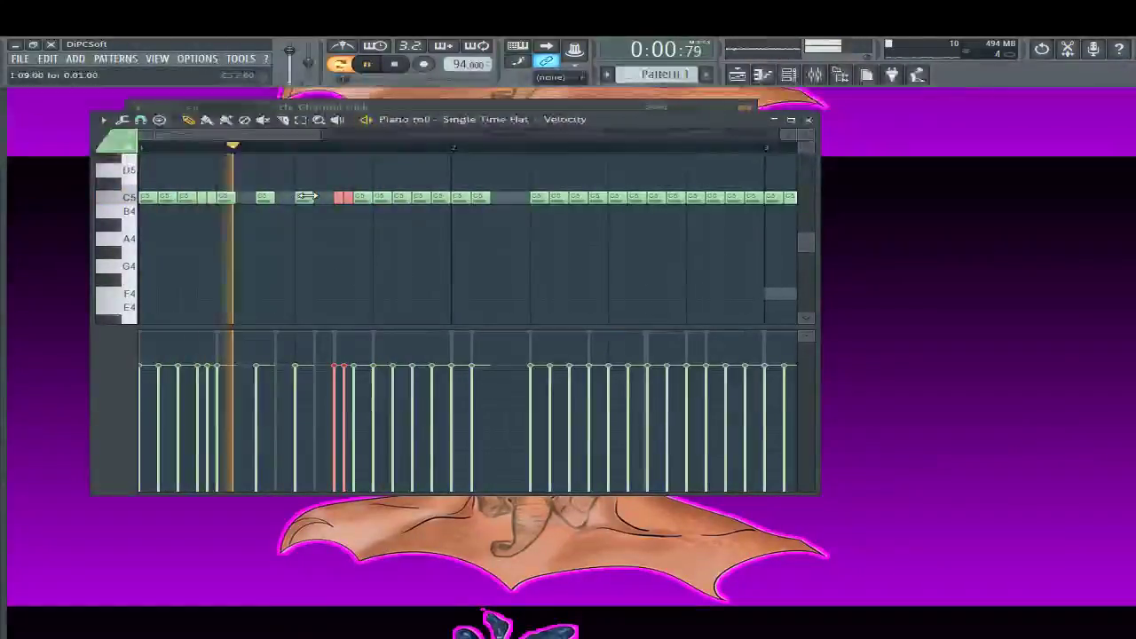
{"action": "key", "text": "ctrl+z"}
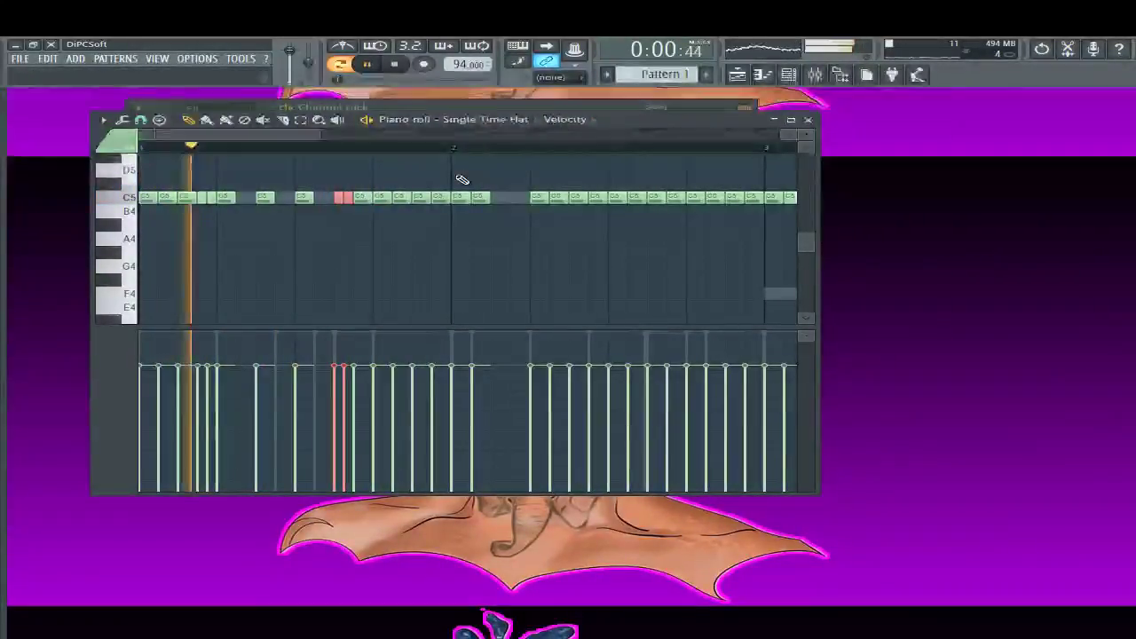
{"action": "key", "text": "ctrl+z"}
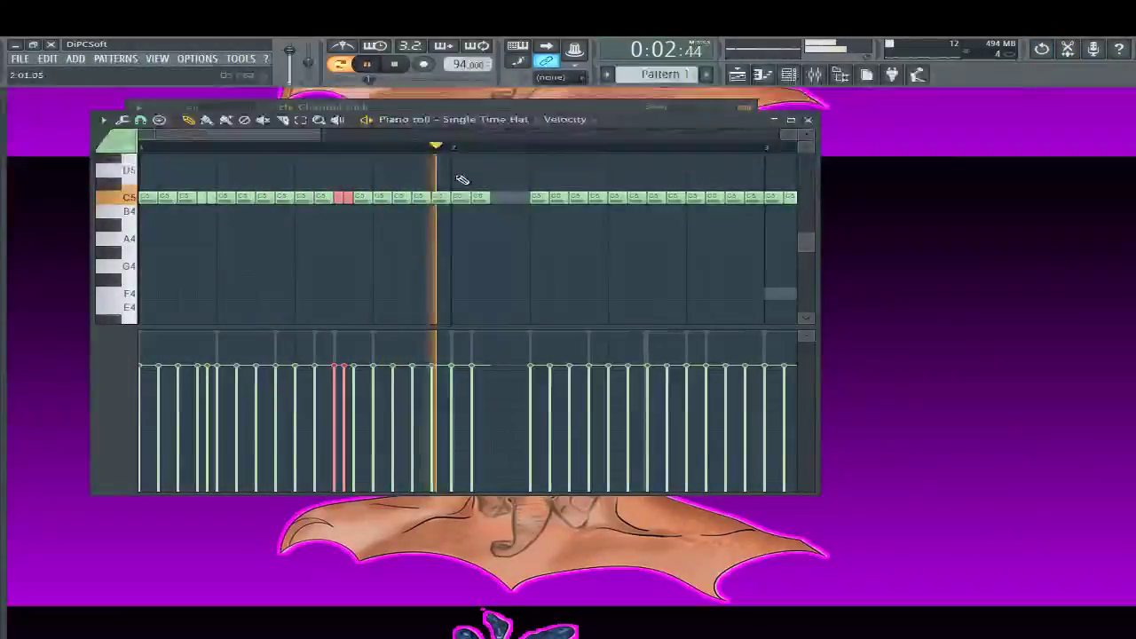
{"action": "key", "text": "space"}
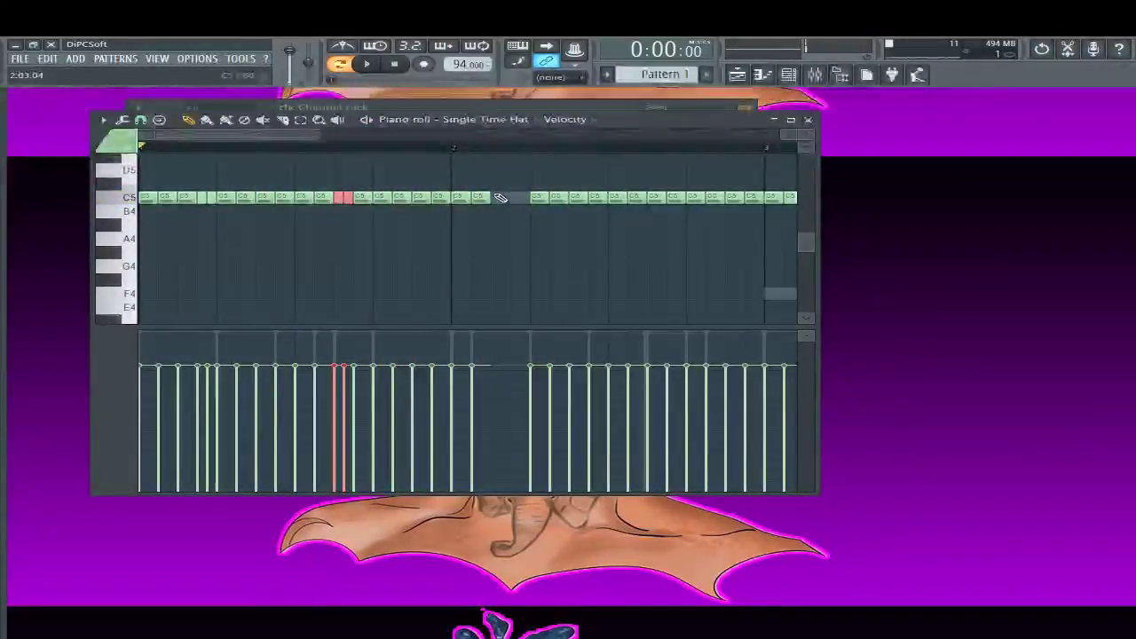
Fill steps 3 and 4 of bar 2 with an eight-note hat roll and shape its velocities as a rising ramp
{"action": "left_click", "coordinate": [501, 197]}
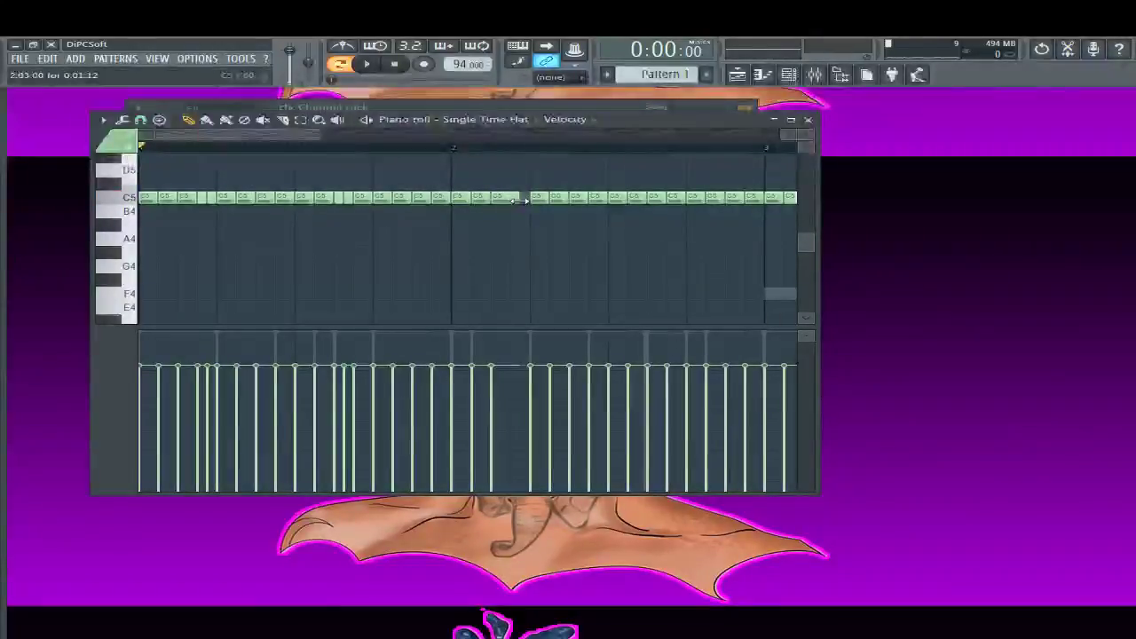
{"action": "left_click_drag", "start_coordinate": [519, 201], "coordinate": [527, 199]}
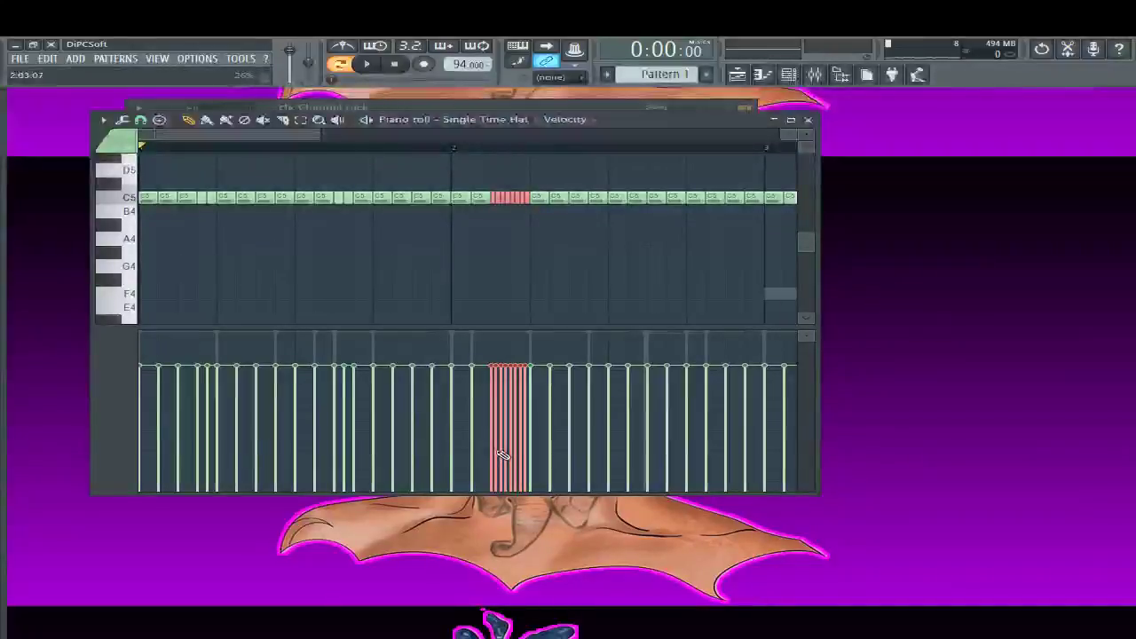
{"action": "left_click_drag", "start_coordinate": [495, 452], "coordinate": [511, 417]}
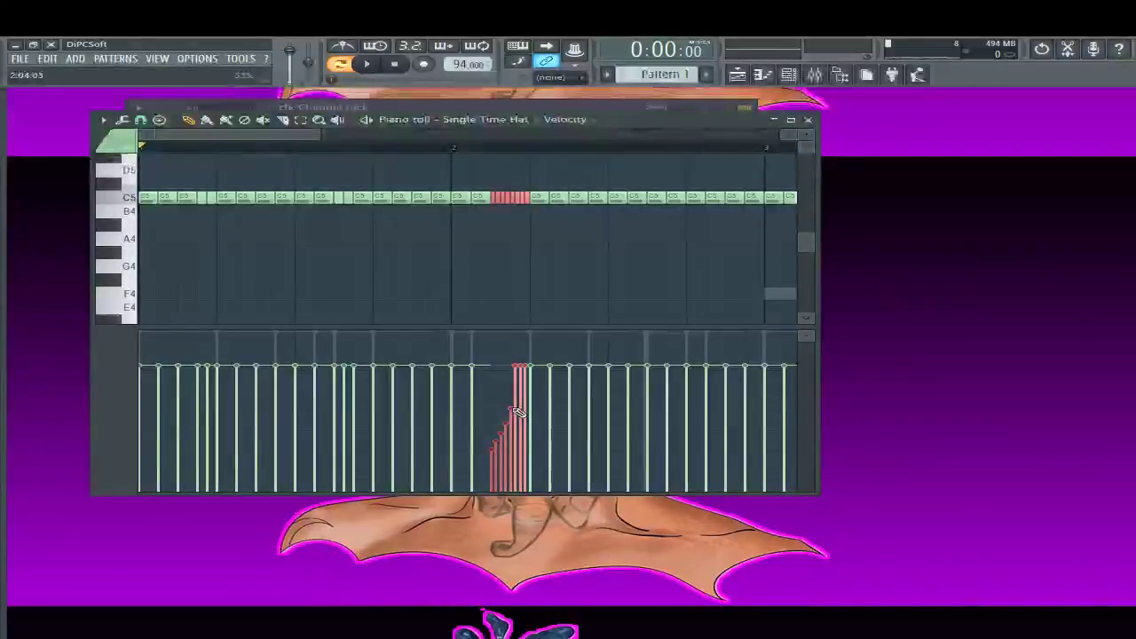
Audition the pattern from bar 1 several times to check the rising roll early in bar 2
{"action": "key", "text": "space"}
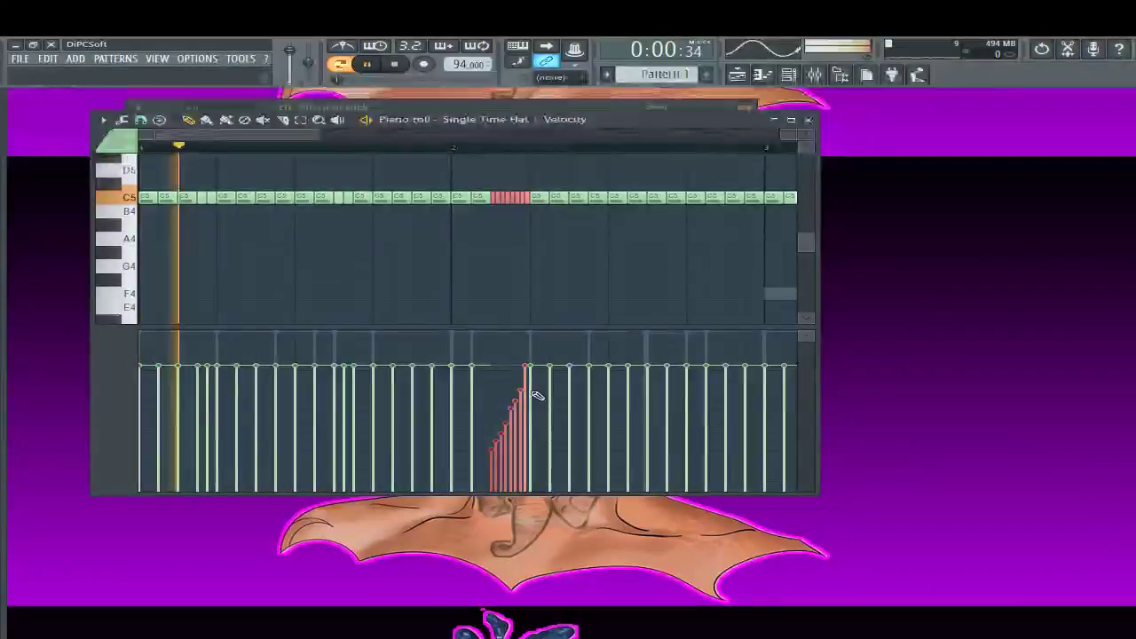
{"action": "scroll", "coordinate": [520, 337], "scroll_direction": "down", "scroll_amount": 2}
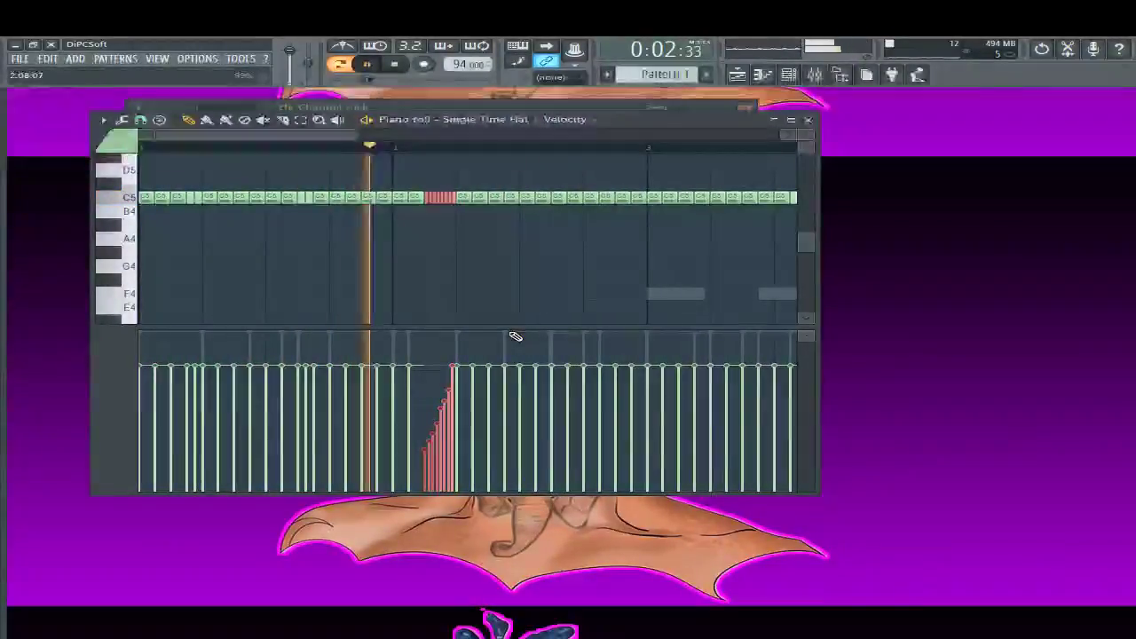
{"action": "key", "text": "space"}
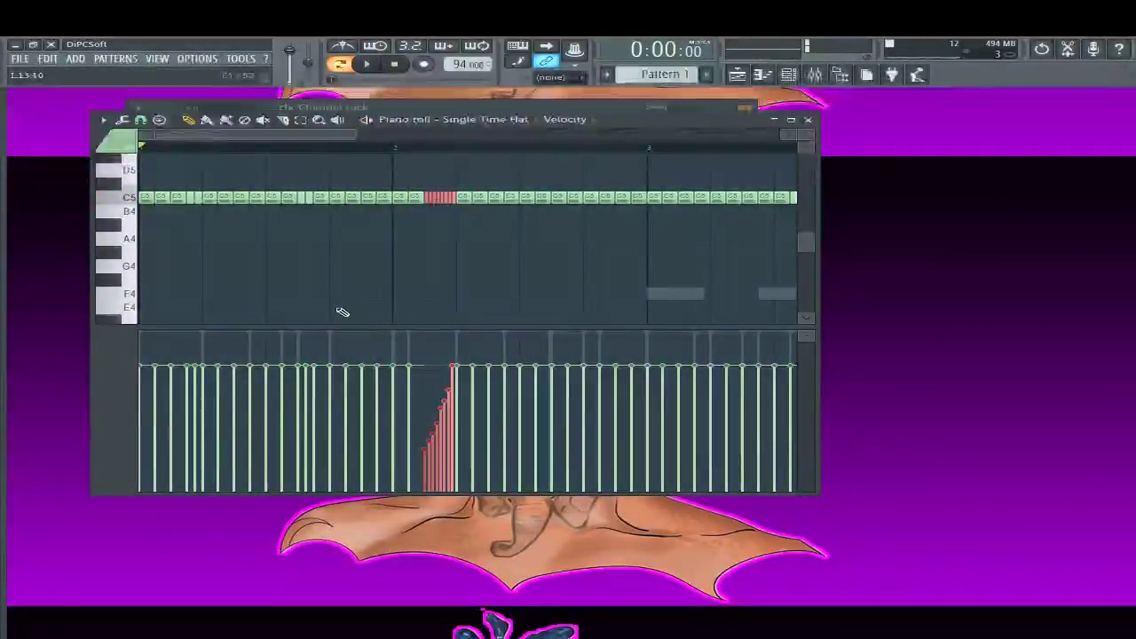
{"action": "key", "text": "space"}
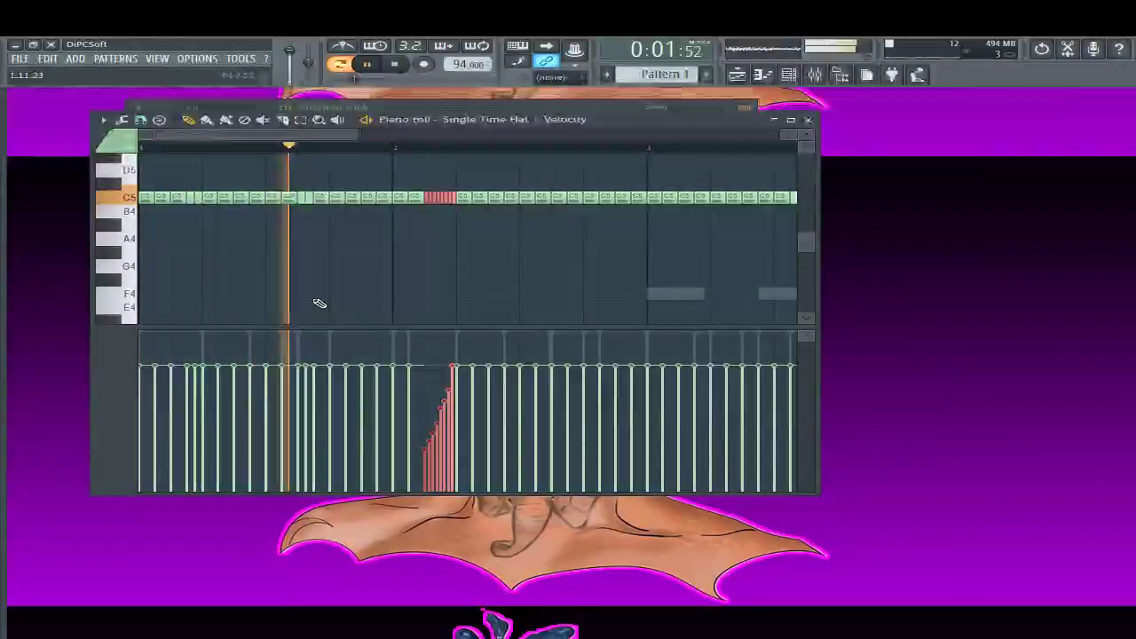
{"action": "key", "text": "space"}
{"action": "scroll", "coordinate": [278, 299], "scroll_direction": "up", "scroll_amount": 3}
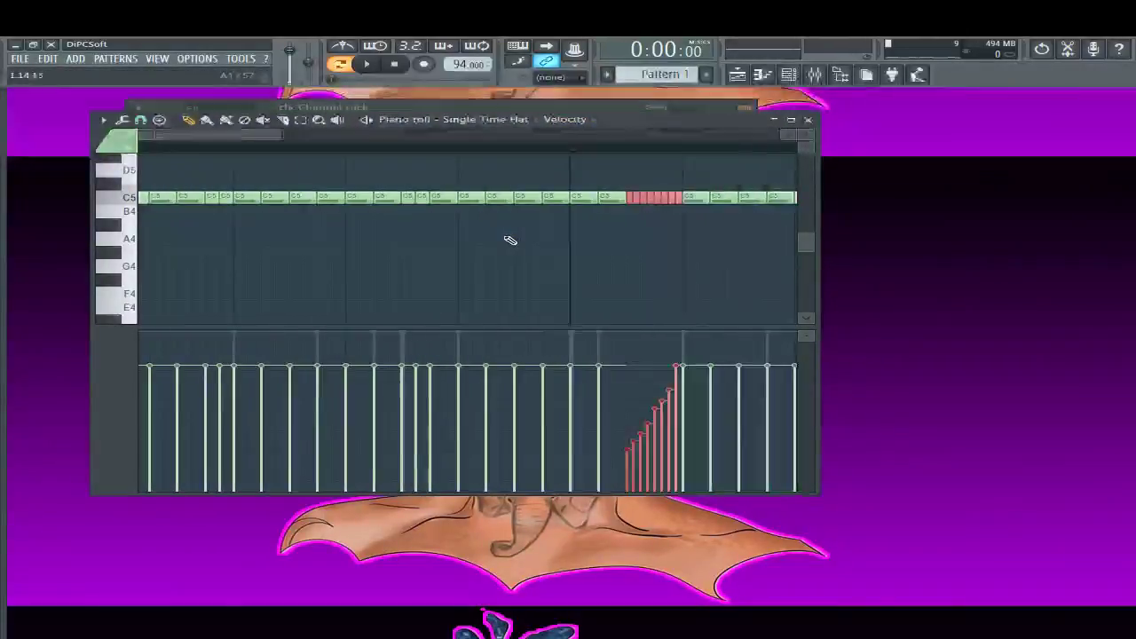
{"action": "scroll", "coordinate": [407, 248], "scroll_direction": "down", "scroll_amount": 3}
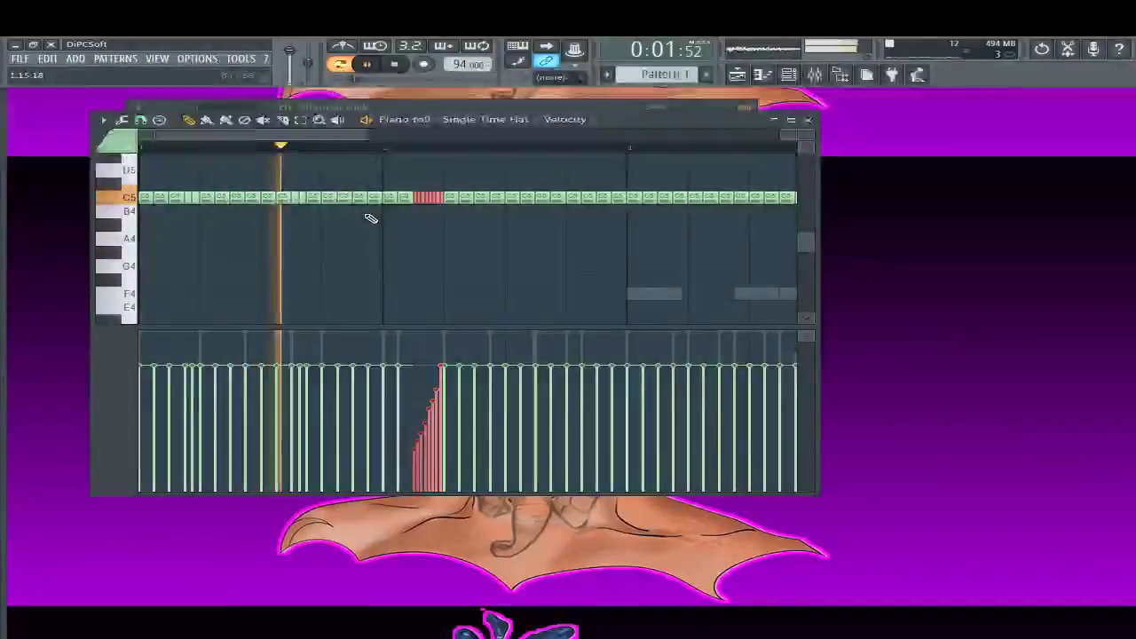
{"action": "key", "text": "space"}
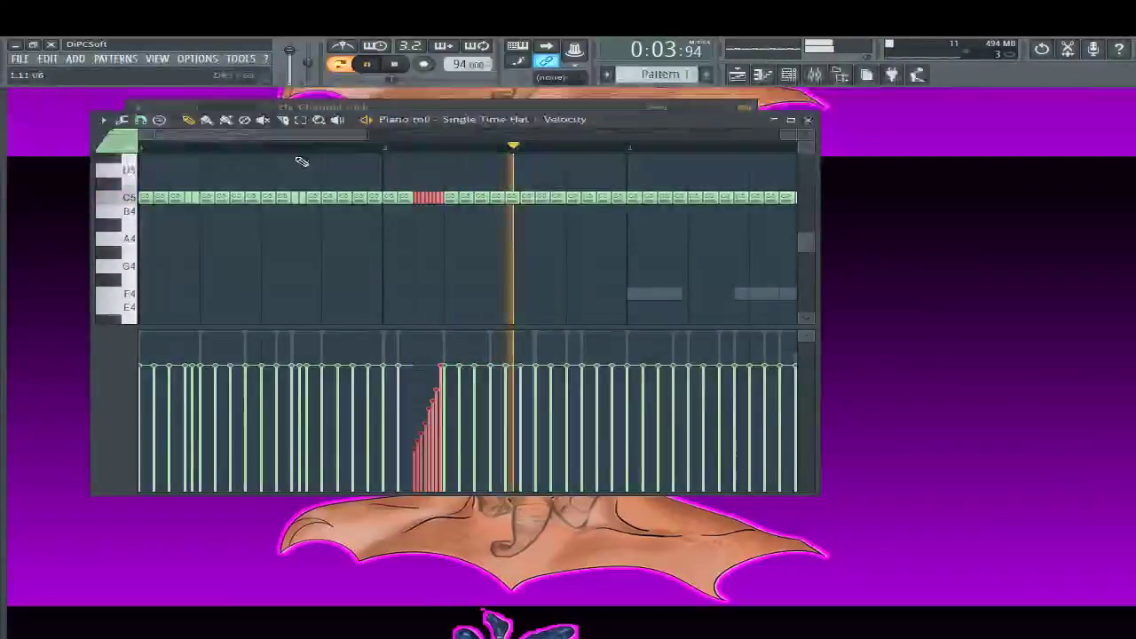
{"action": "key", "text": "space"}
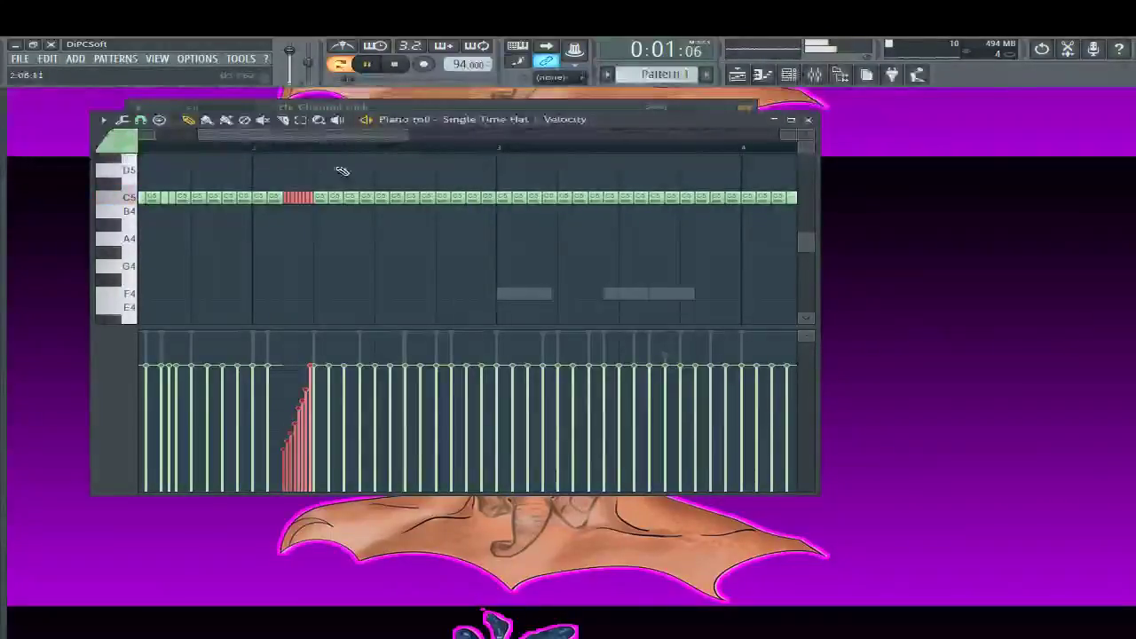
{"action": "left_click_drag", "start_coordinate": [246, 142], "coordinate": [197, 141]}
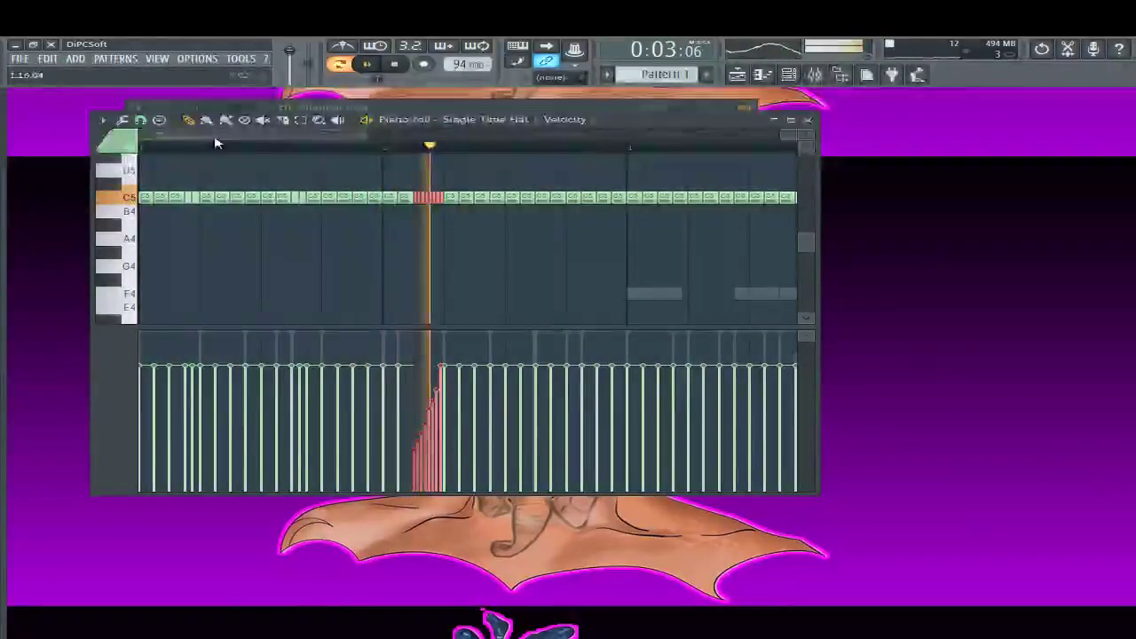
{"action": "key", "text": "space"}
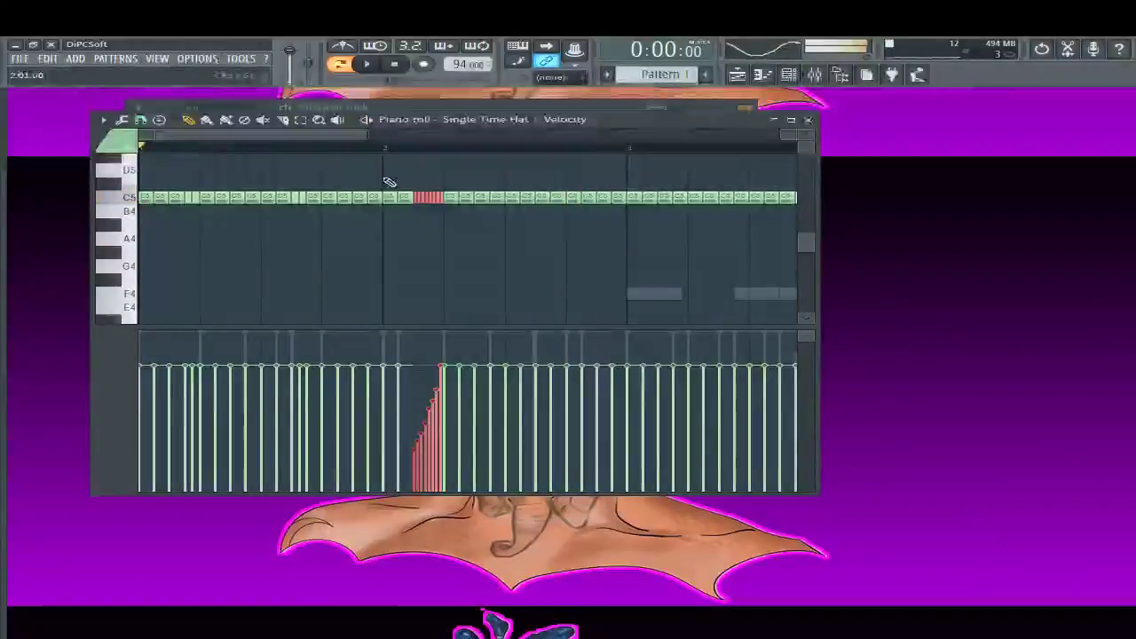
Turn steps 13 and 14 of bar 2 into an eight-note hat roll with falling velocities and audition it
{"action": "scroll", "coordinate": [603, 277], "scroll_direction": "up", "scroll_amount": 4}
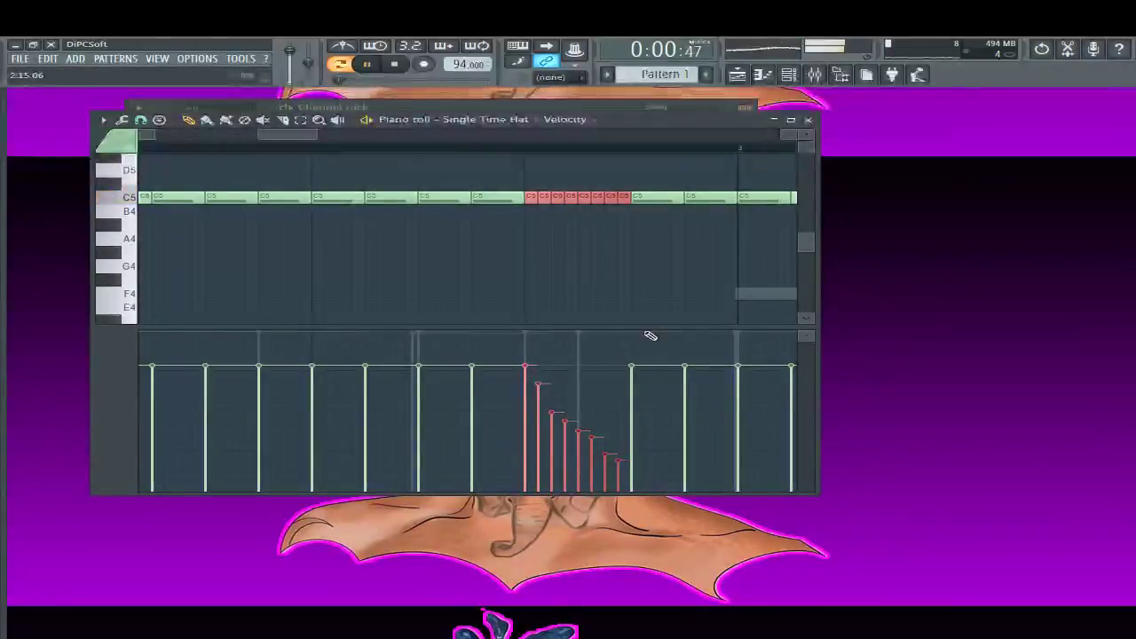
{"action": "scroll", "coordinate": [650, 335], "scroll_direction": "down", "scroll_amount": 3}
{"action": "key", "text": "space"}
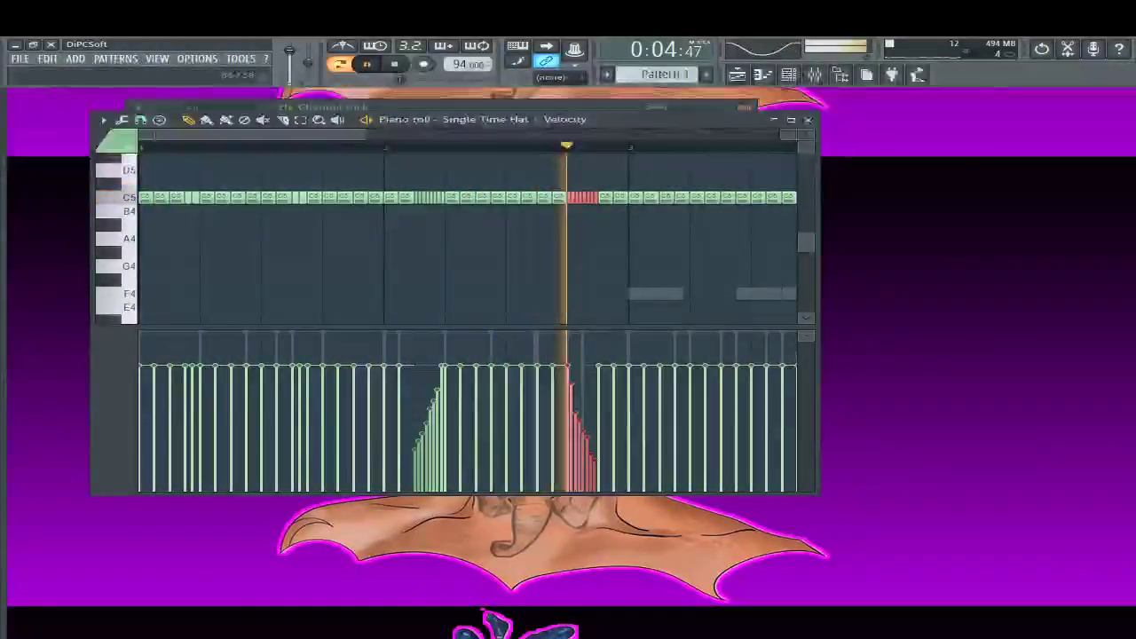
{"action": "key", "text": "alt+F8"}
{"action": "key", "text": "space"}
{"action": "key", "text": "alt+F8"}
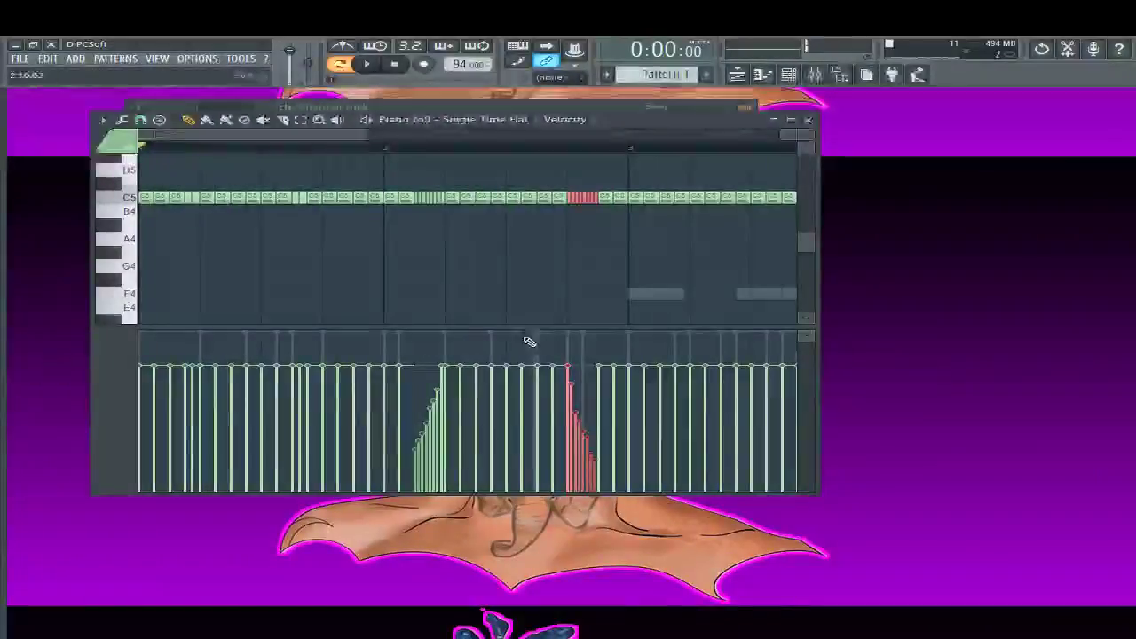
Delete the step 15 hat of bar 2 and chop the step 16 hat into four notes with rising velocities
{"action": "scroll", "coordinate": [528, 341], "scroll_direction": "up", "scroll_amount": 5}
{"action": "left_click_drag", "start_coordinate": [258, 137], "coordinate": [337, 162]}
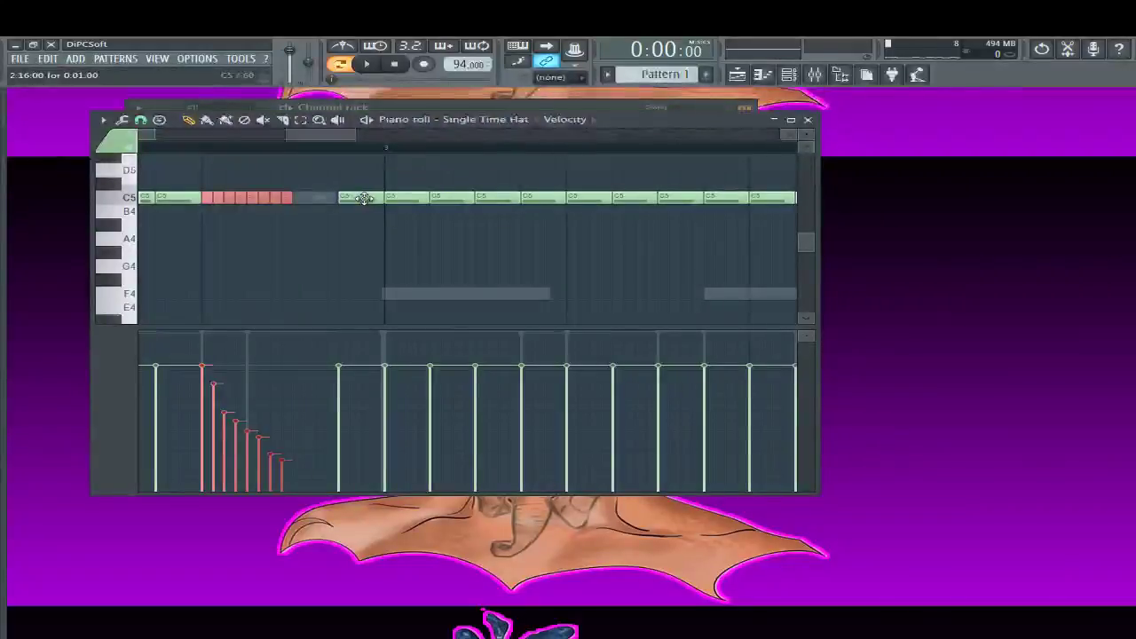
{"action": "left_click_drag", "start_coordinate": [356, 180], "coordinate": [372, 218]}
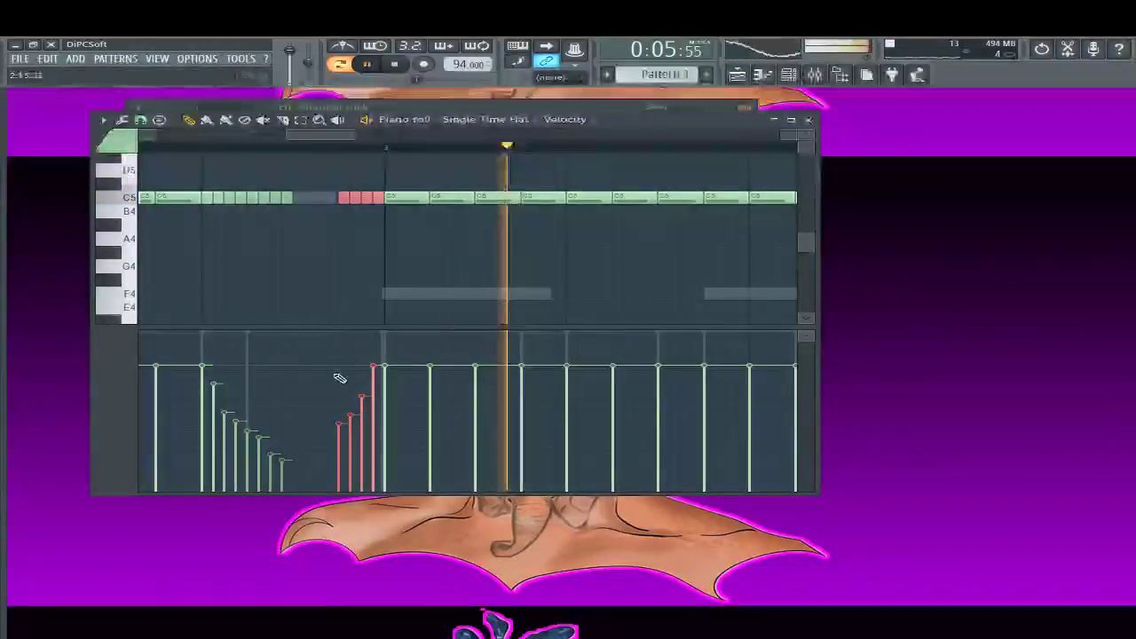
Audition the pattern into bar 3 to check the gap and short rising roll ending bar 2
{"action": "scroll", "coordinate": [427, 343], "scroll_direction": "down", "scroll_amount": 4}
{"action": "key", "text": "space"}
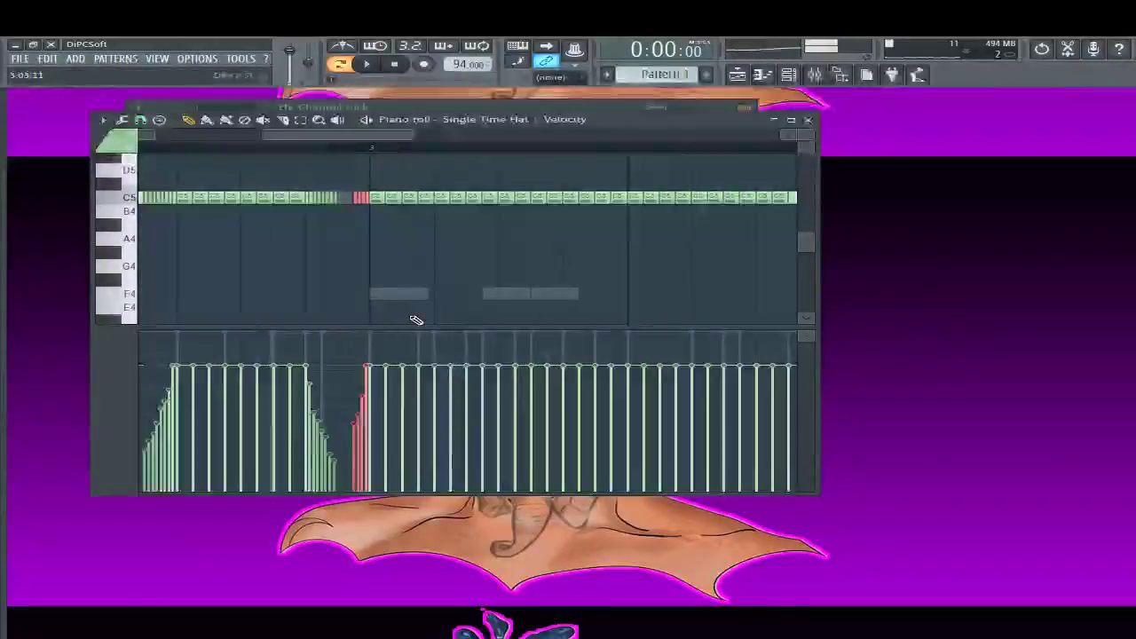
{"action": "key", "text": "space"}
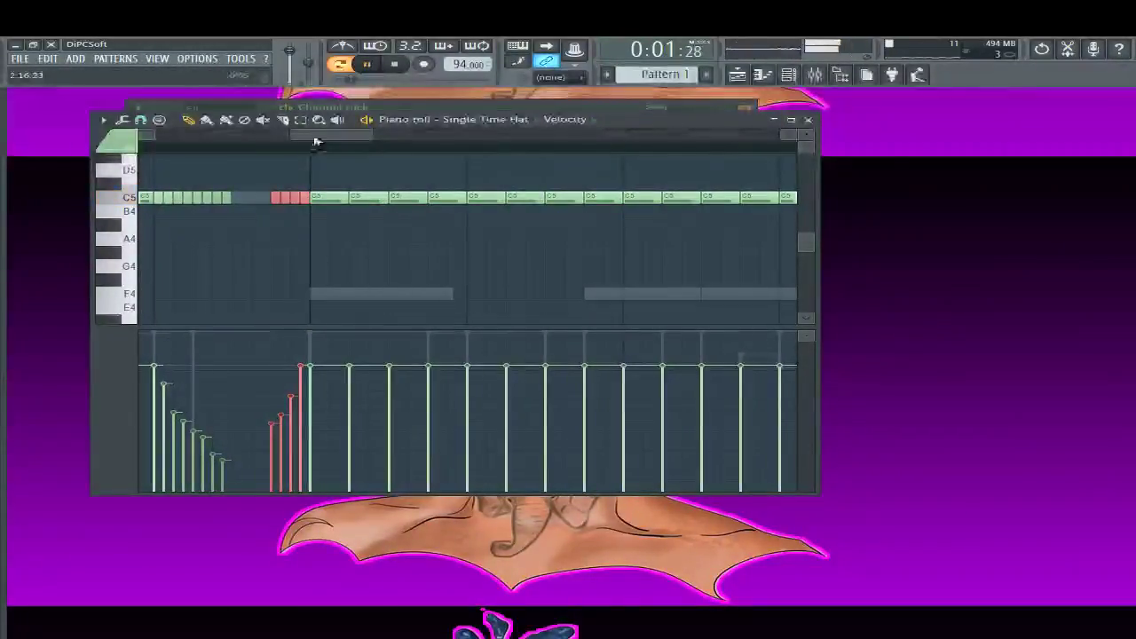
{"action": "mouse_move", "coordinate": [313, 139]}
{"action": "left_mouse_down"}
{"action": "mouse_move", "coordinate": [329, 140]}
{"action": "mouse_move", "coordinate": [305, 132]}
{"action": "left_mouse_up"}
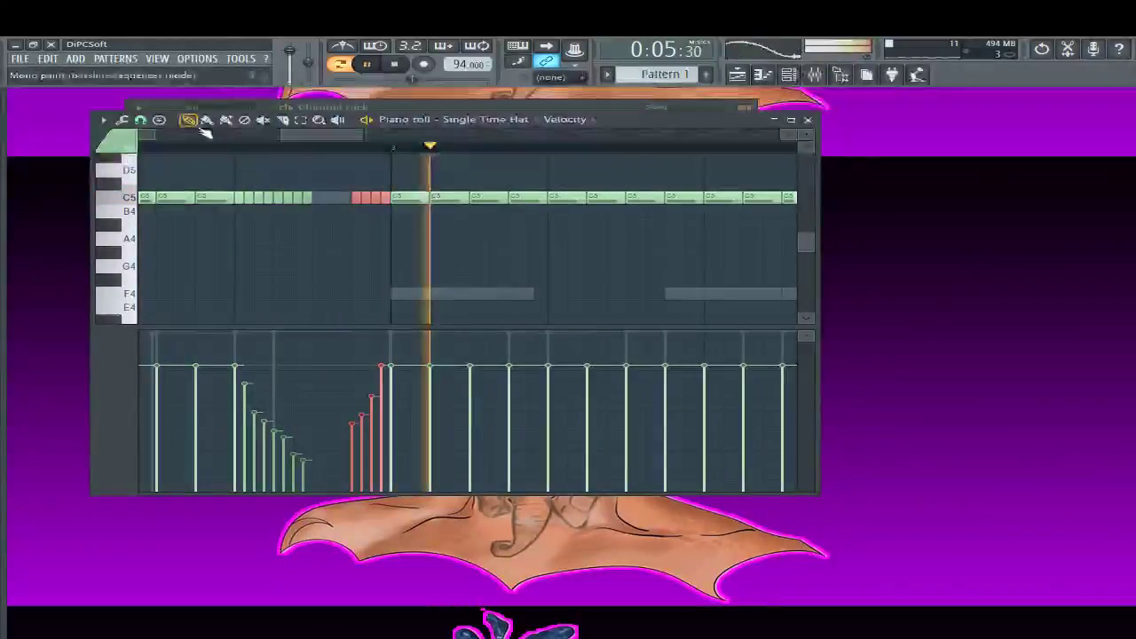
{"action": "key", "text": "space"}
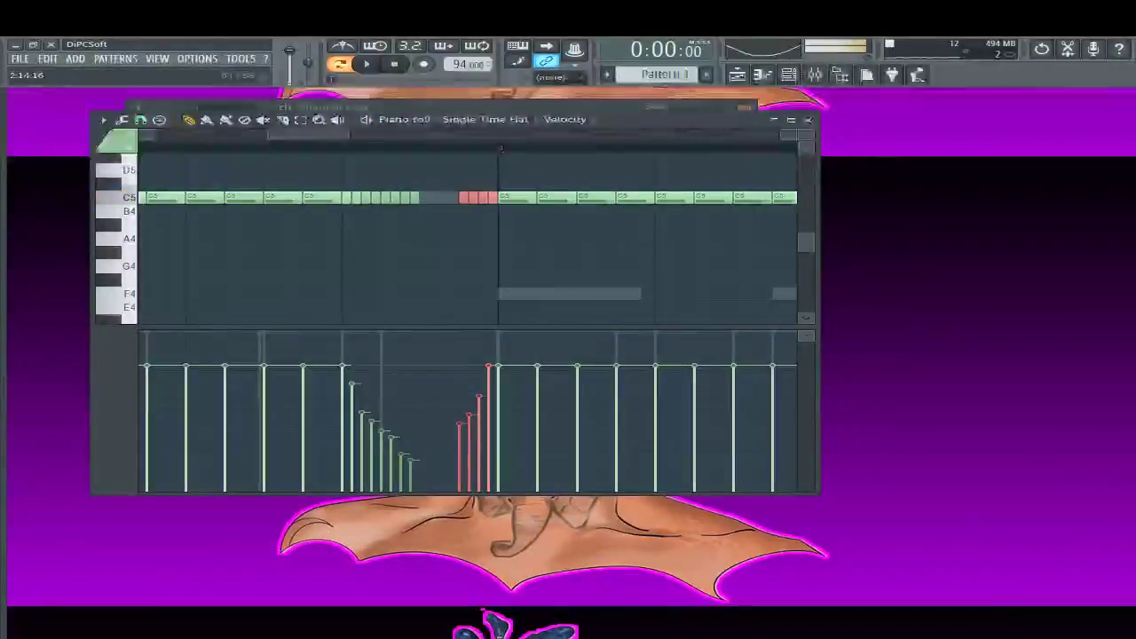
Fill step 15 of bar 2 with four chopped hats at low velocities bridging the neighbouring rolls, and audition into bar 3
{"action": "left_click_drag", "start_coordinate": [433, 199], "coordinate": [423, 199]}
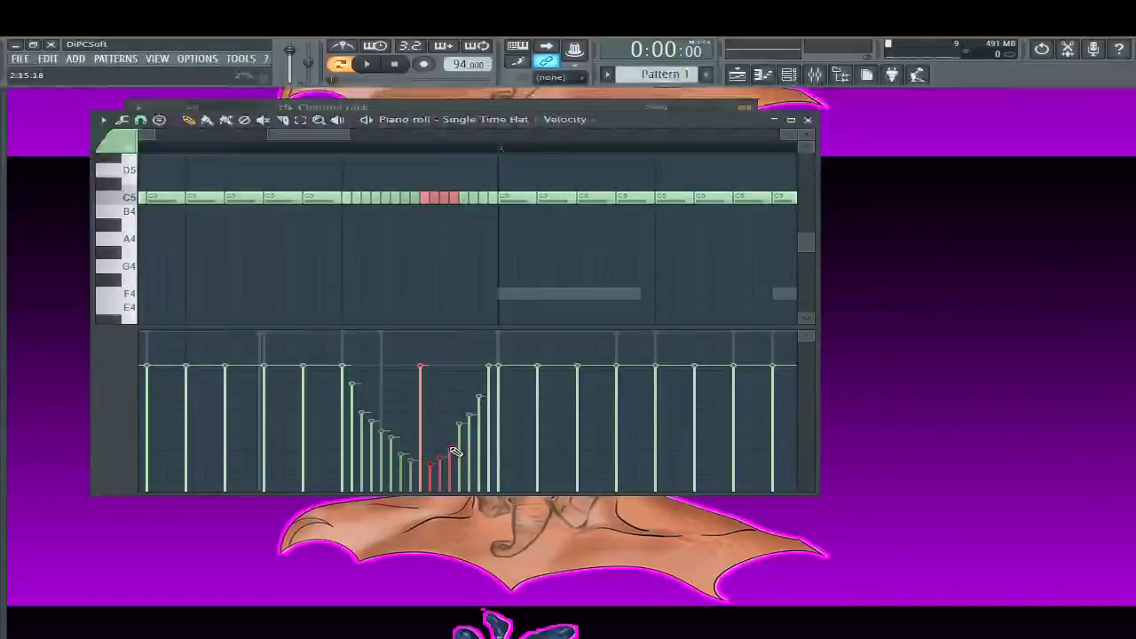
{"action": "left_click_drag", "start_coordinate": [419, 367], "coordinate": [421, 461]}
{"action": "key", "text": "space"}
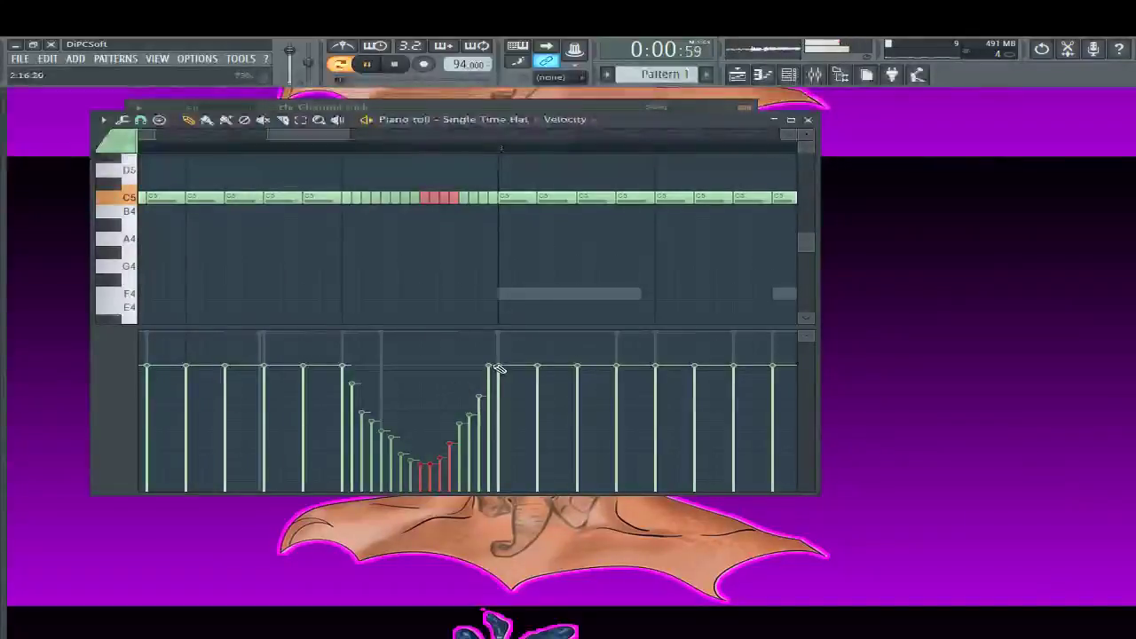
{"action": "scroll", "coordinate": [500, 368], "scroll_direction": "down", "scroll_amount": 2}
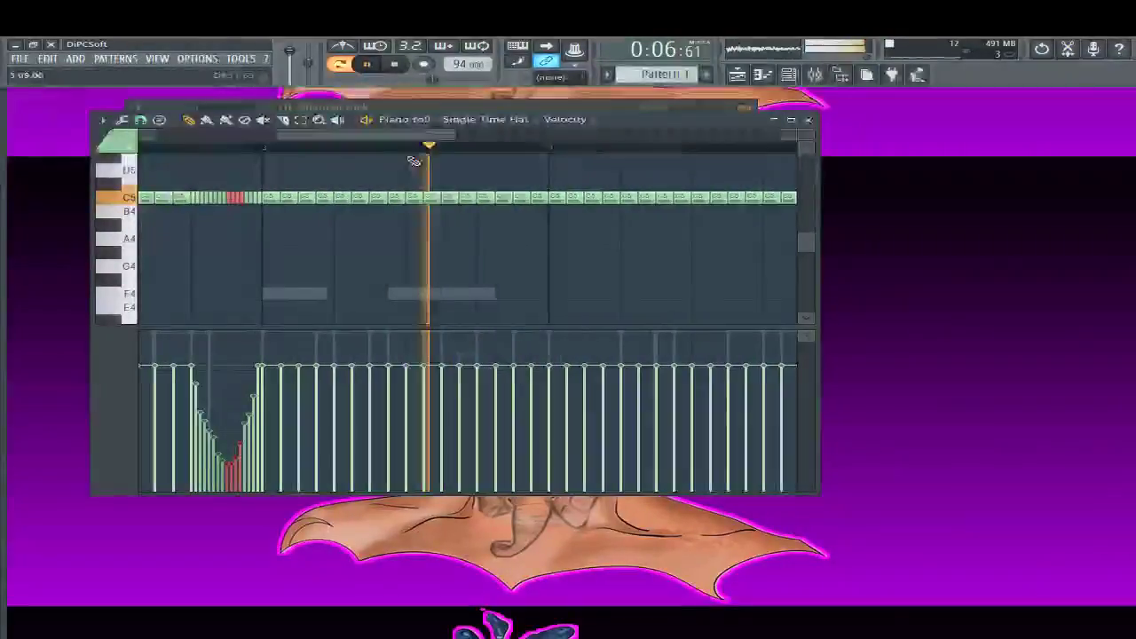
{"action": "key", "text": "space"}
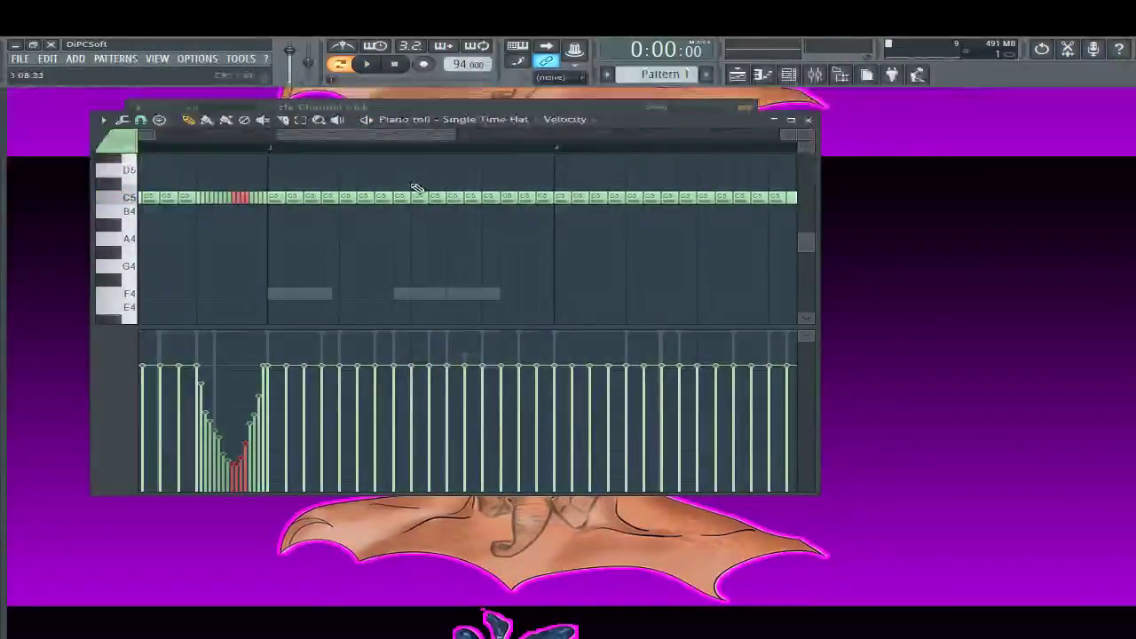
Audition bar 3 from around step 8 and move the playback start to step 7
{"action": "left_click", "coordinate": [397, 148]}
{"action": "key", "text": "space"}
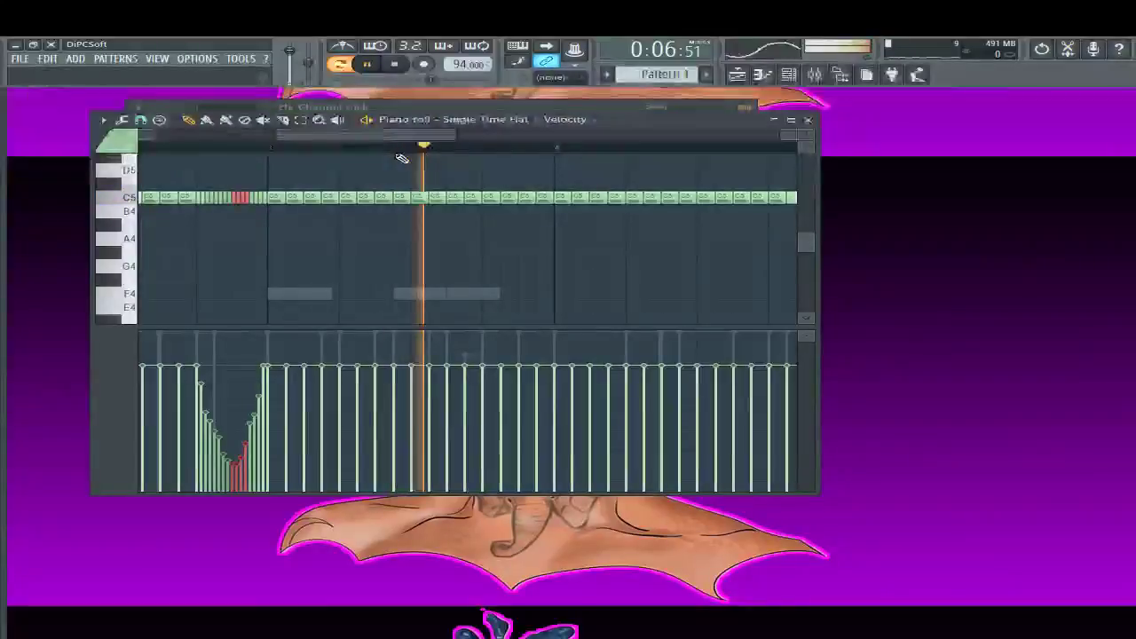
{"action": "key", "text": "space"}
{"action": "key", "text": "space"}
{"action": "key", "text": "space"}
{"action": "left_click", "coordinate": [377, 148]}
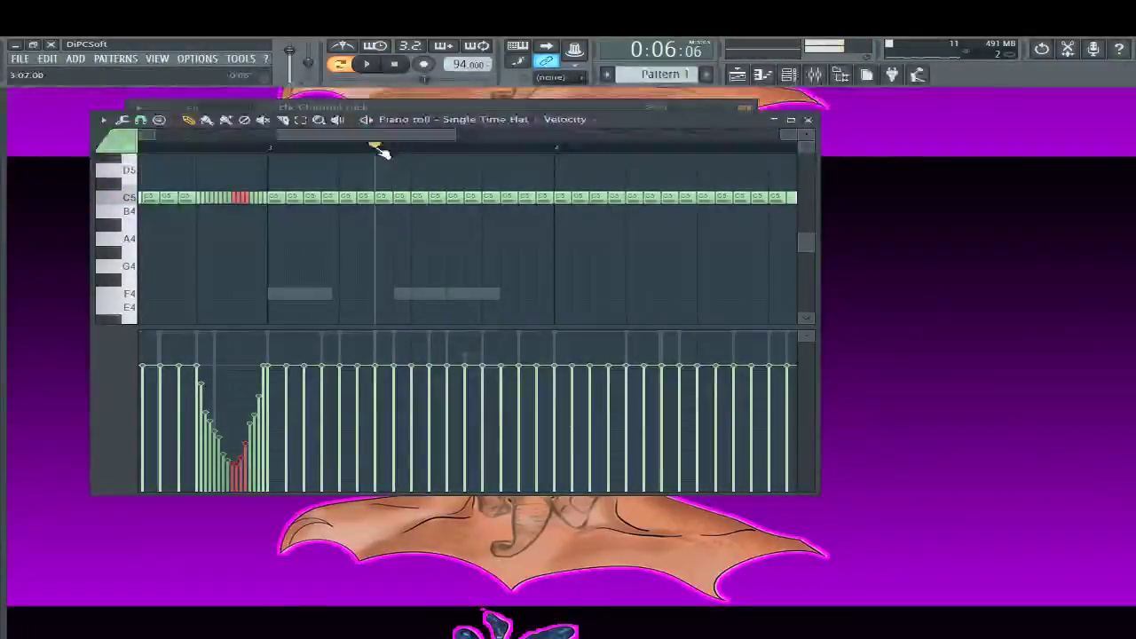
Replace the hats at steps 7 and 8 of bar 3 with an eight-note roll
{"action": "left_click_drag", "start_coordinate": [379, 183], "coordinate": [388, 198]}
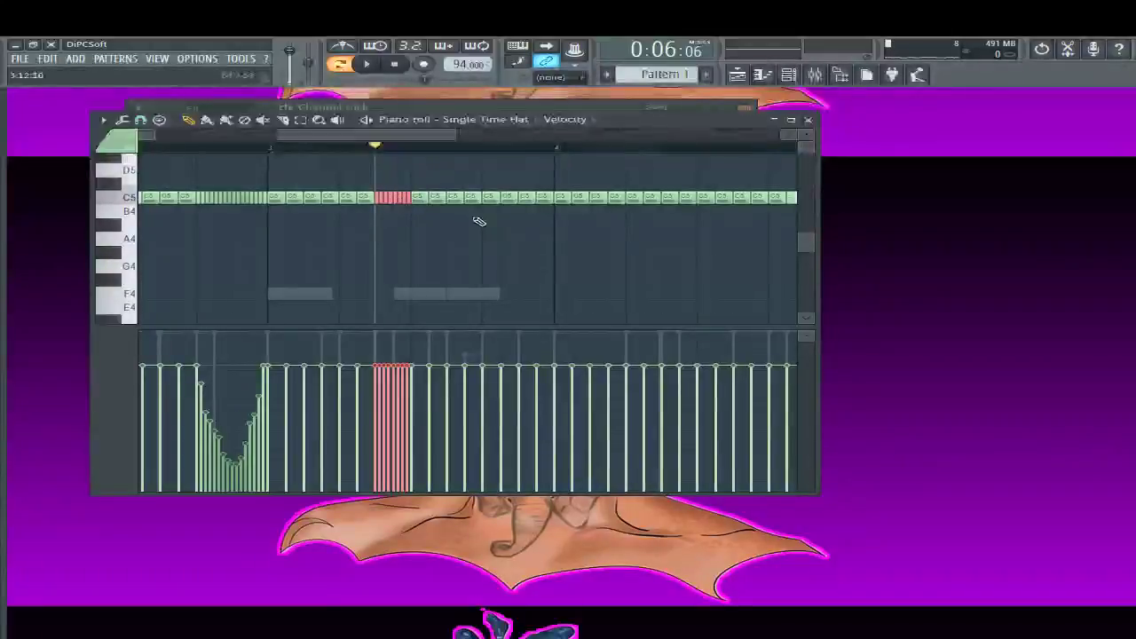
{"action": "scroll", "coordinate": [456, 292], "scroll_direction": "down", "scroll_amount": 2}
{"action": "scroll", "coordinate": [443, 367], "scroll_direction": "up", "scroll_amount": 3}
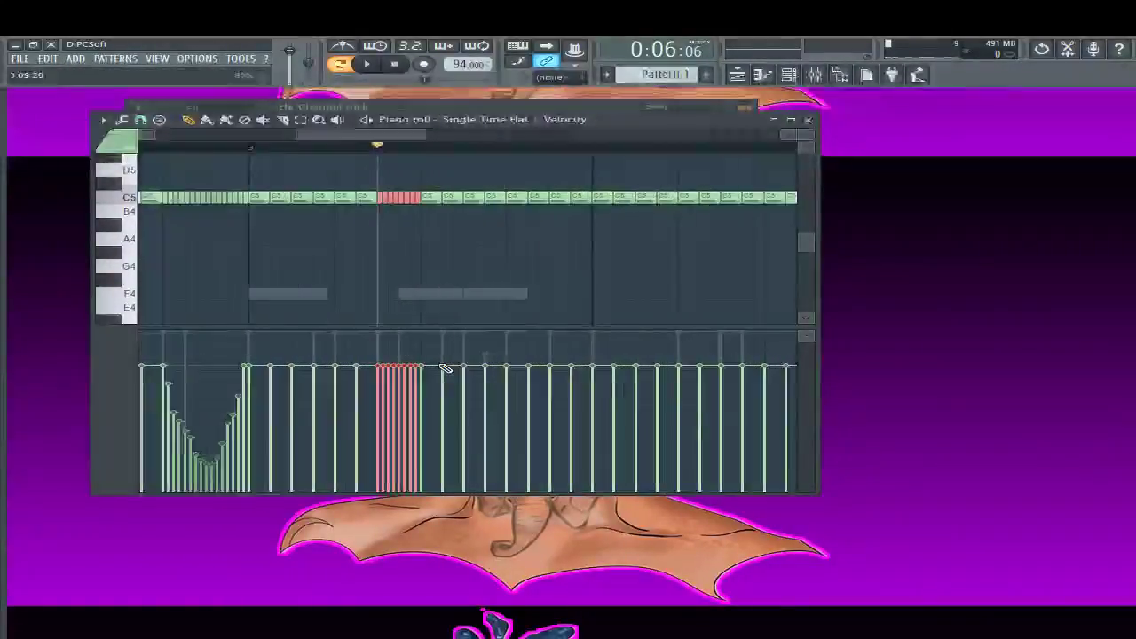
{"action": "scroll", "coordinate": [444, 368], "scroll_direction": "up", "scroll_amount": 3}
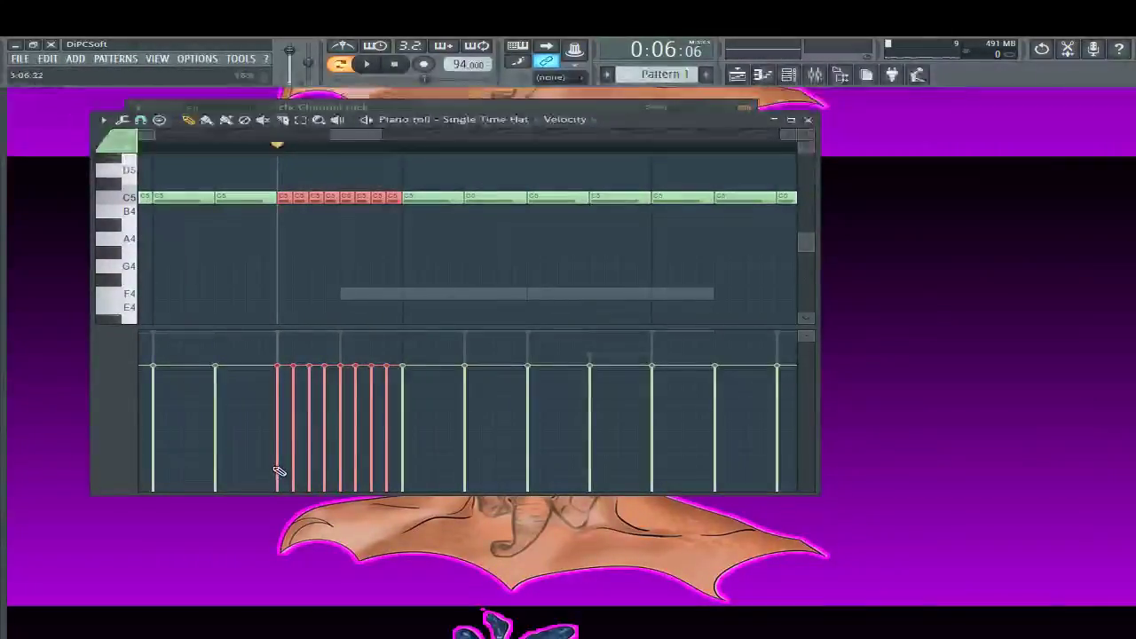
Try a rising velocity ramp across the bar 3 roll and audition it
{"action": "left_click_drag", "start_coordinate": [277, 453], "coordinate": [318, 432]}
{"action": "key", "text": "space"}
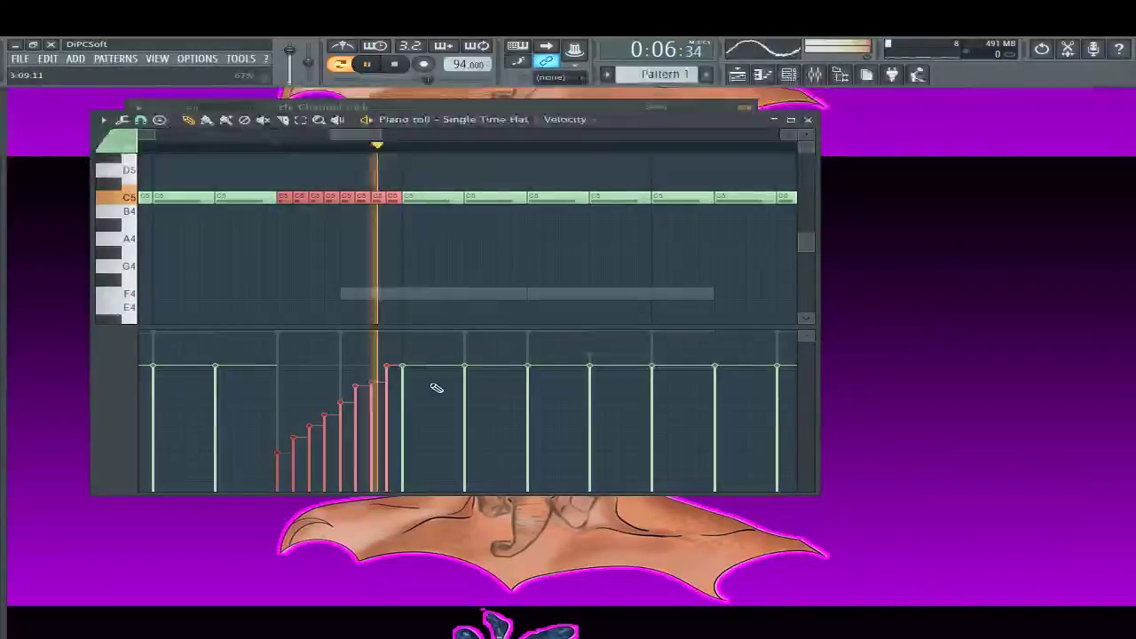
{"action": "key", "text": "space"}
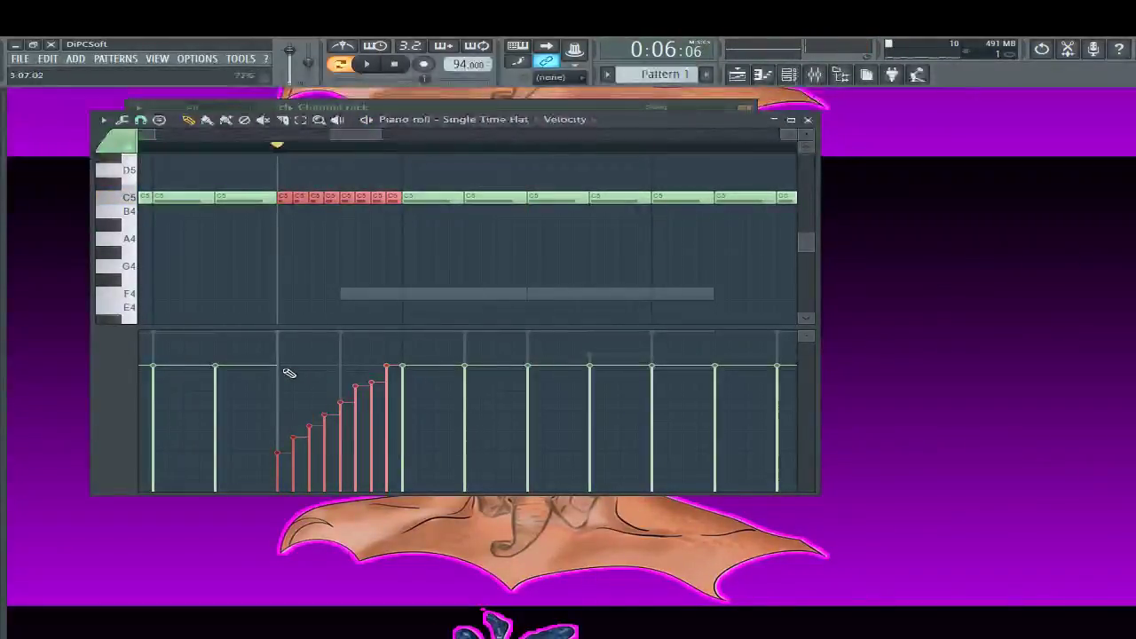
Redraw the bar 3 roll's velocities as a falling ramp, audition it, and steepen the drop after the first hit
{"action": "mouse_move", "coordinate": [289, 372]}
{"action": "left_mouse_down"}
{"action": "mouse_move", "coordinate": [370, 423]}
{"action": "mouse_move", "coordinate": [378, 457]}
{"action": "left_mouse_up"}
{"action": "key", "text": "space"}
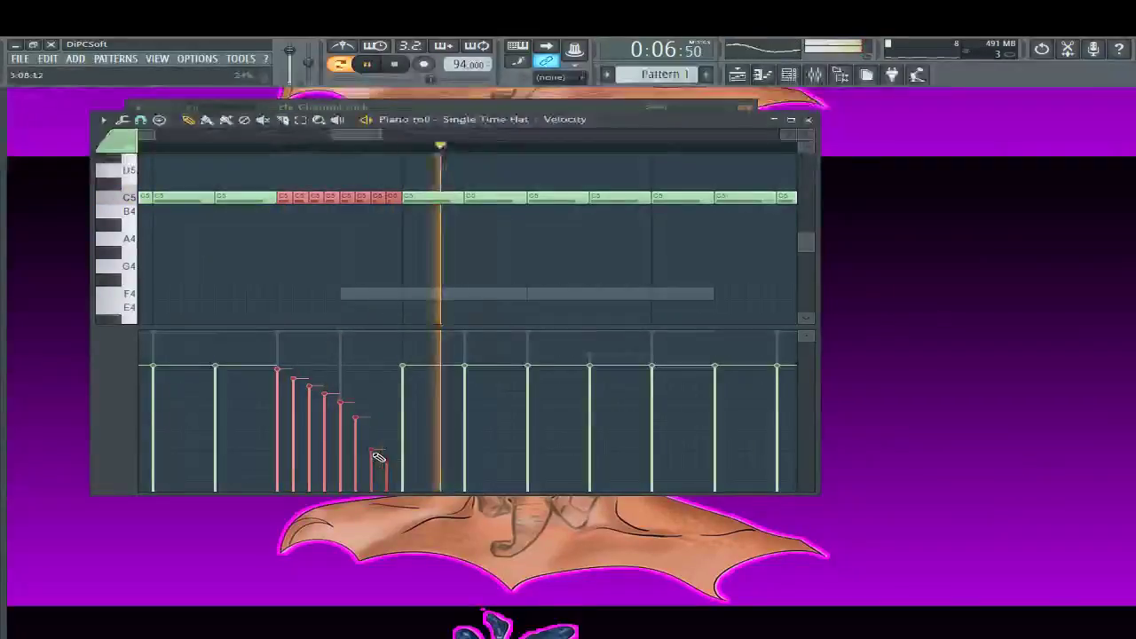
{"action": "key", "text": "space"}
{"action": "key", "text": "space"}
{"action": "key", "text": "space"}
{"action": "left_click_drag", "start_coordinate": [293, 402], "coordinate": [355, 442]}
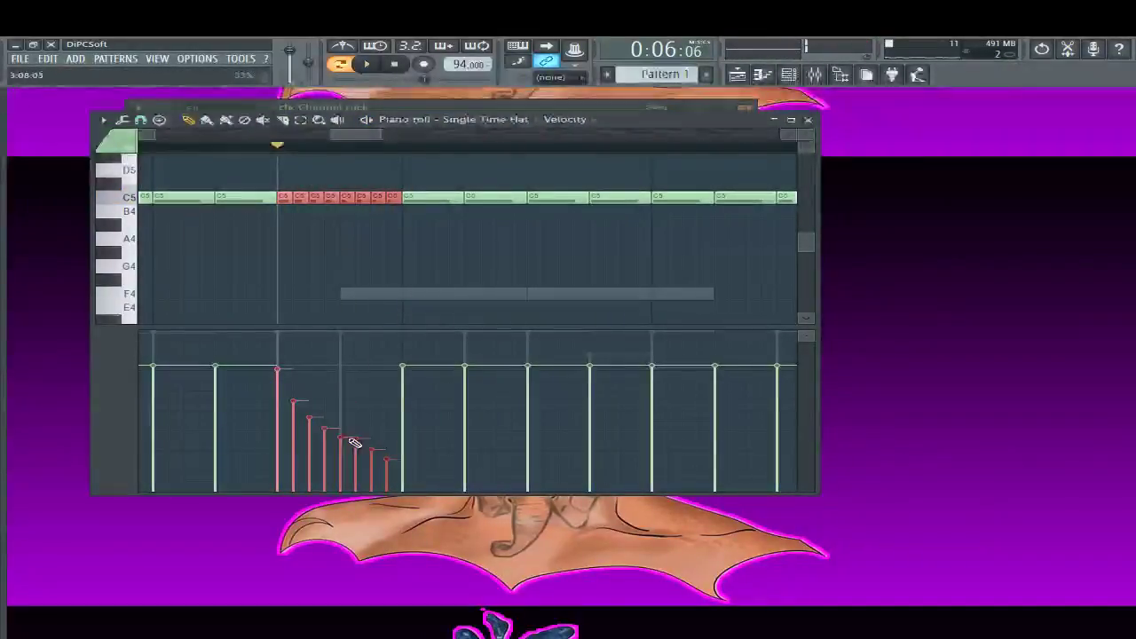
Audition the falling bar 3 hat roll and the hats that follow, restarting playback from the start of bar 3
{"action": "key", "text": "space"}
{"action": "scroll", "coordinate": [240, 380], "scroll_direction": "down", "scroll_amount": 4}
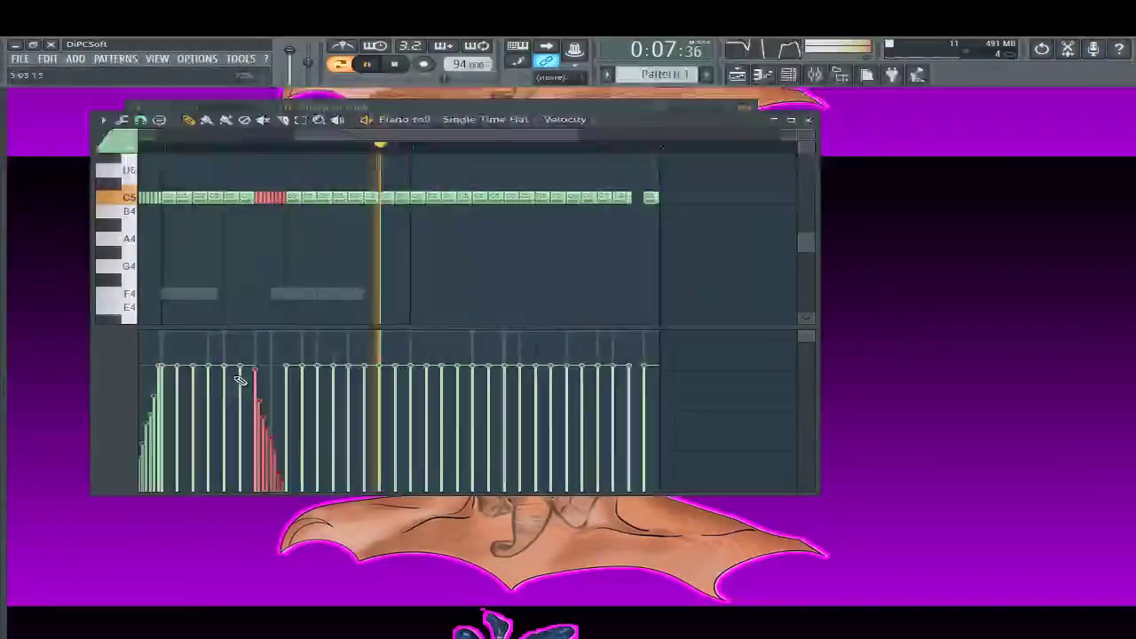
{"action": "key", "text": "space"}
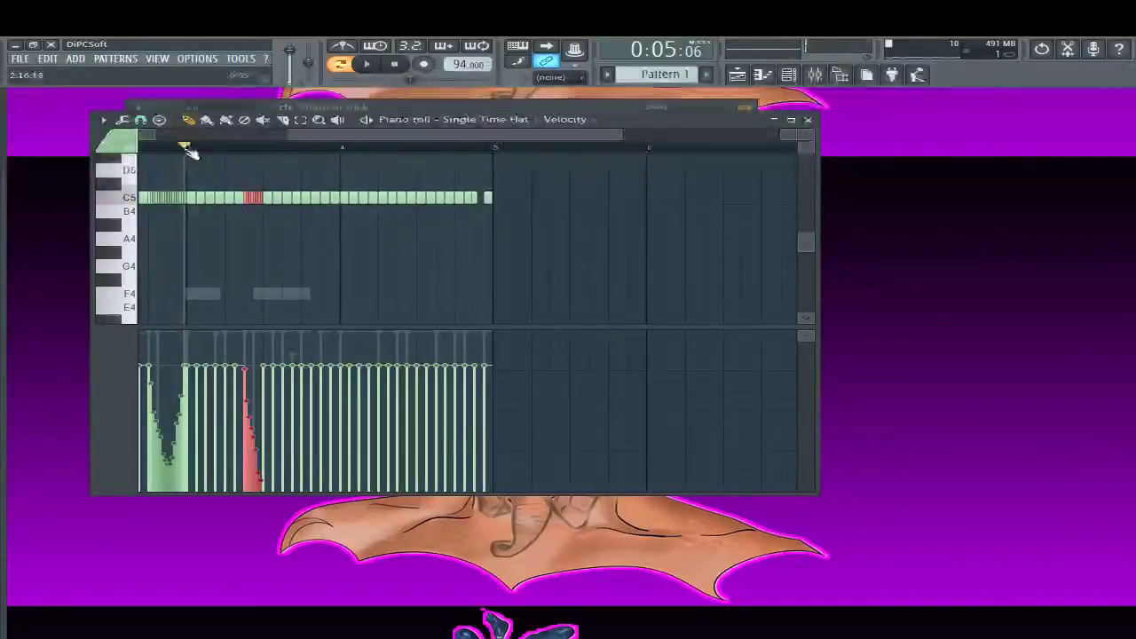
{"action": "key", "text": "space"}
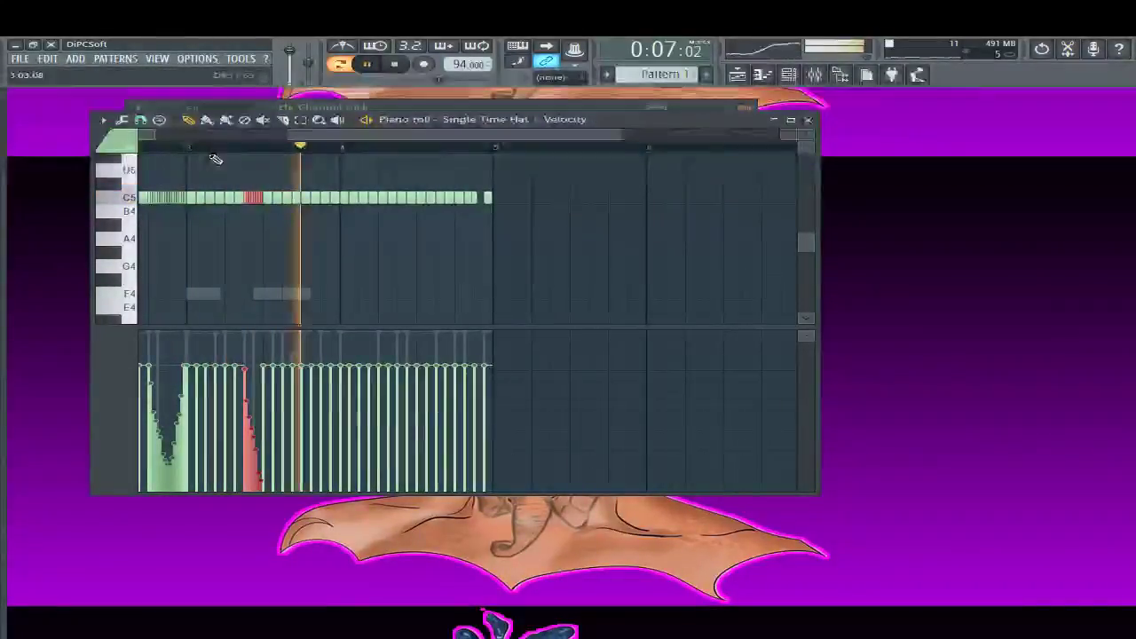
{"action": "key", "text": "space"}
{"action": "scroll", "coordinate": [286, 269], "scroll_direction": "up", "scroll_amount": 4}
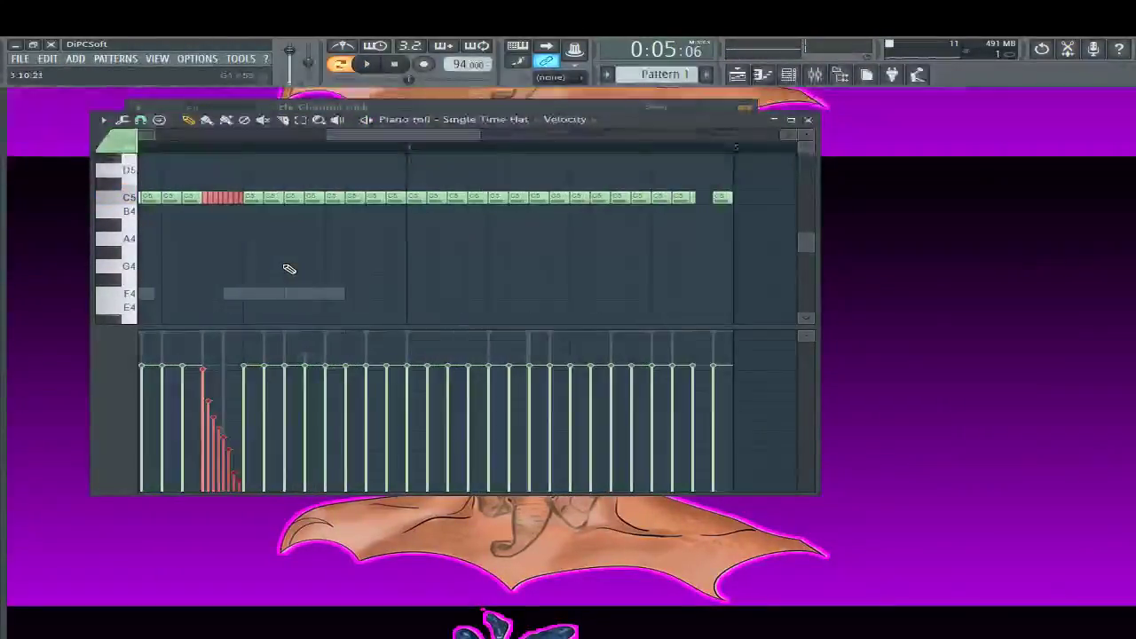
{"action": "scroll", "coordinate": [289, 268], "scroll_direction": "up", "scroll_amount": 1}
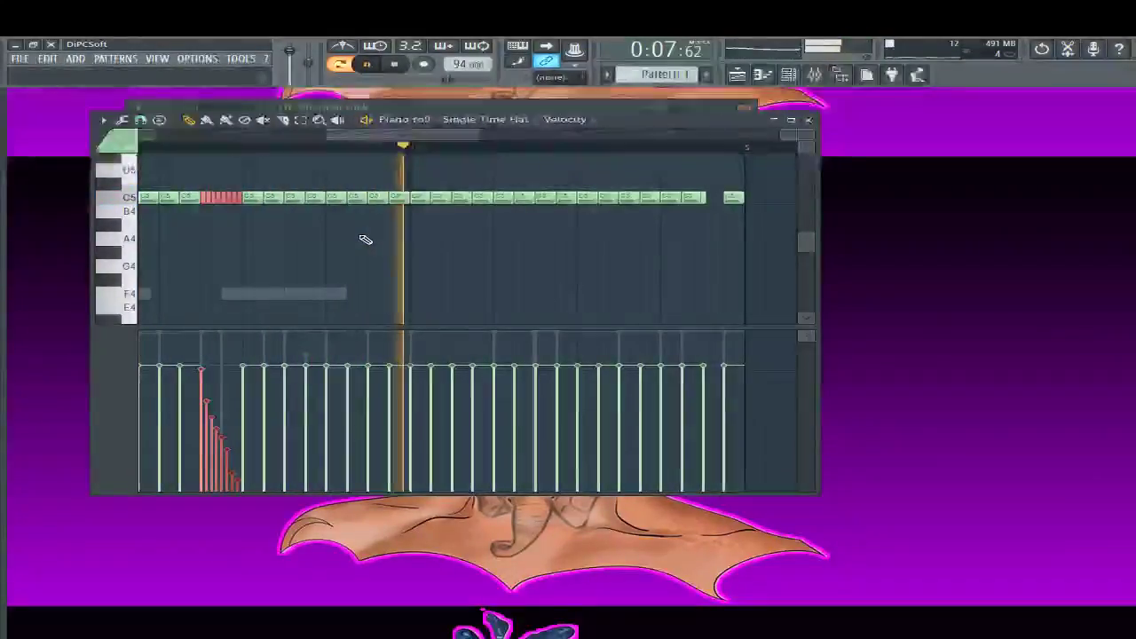
{"action": "key", "text": "space"}
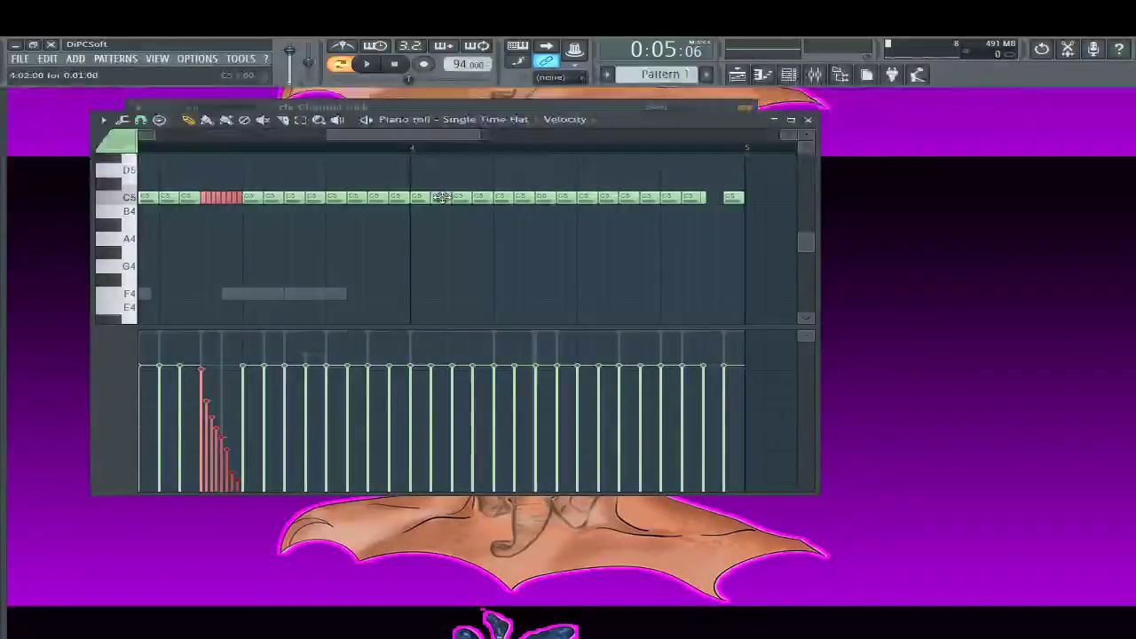
Replace the first four hats of bar 4 with a twelve-note roll over steps 1 to 3, shape its velocities downward, and audition it
{"action": "left_click_drag", "start_coordinate": [415, 164], "coordinate": [466, 216]}
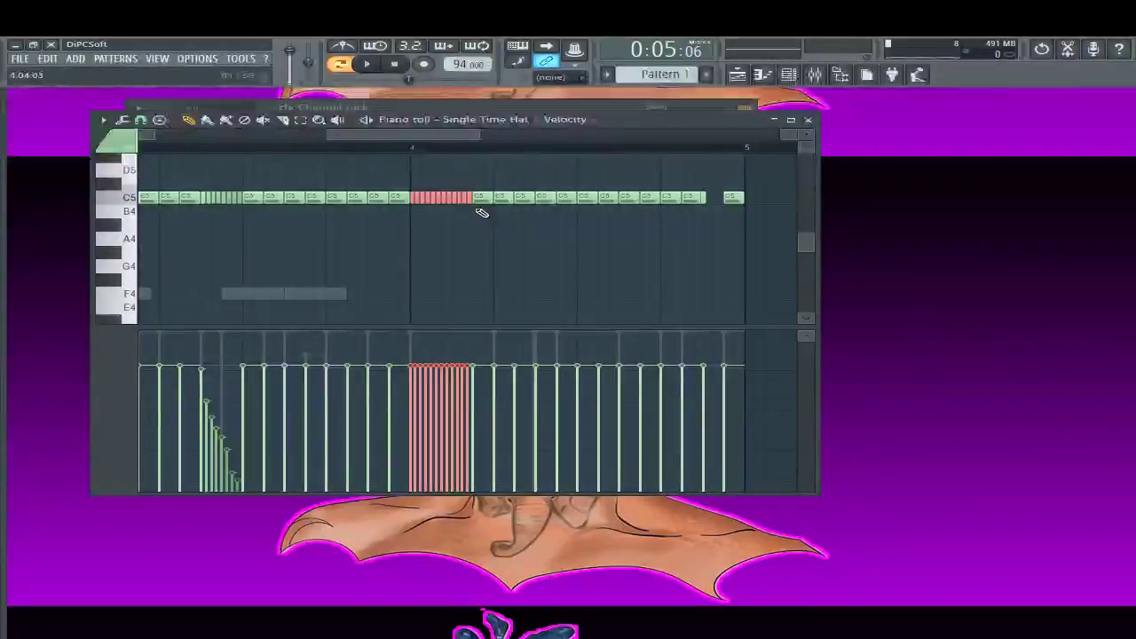
{"action": "left_click_drag", "start_coordinate": [439, 398], "coordinate": [487, 458]}
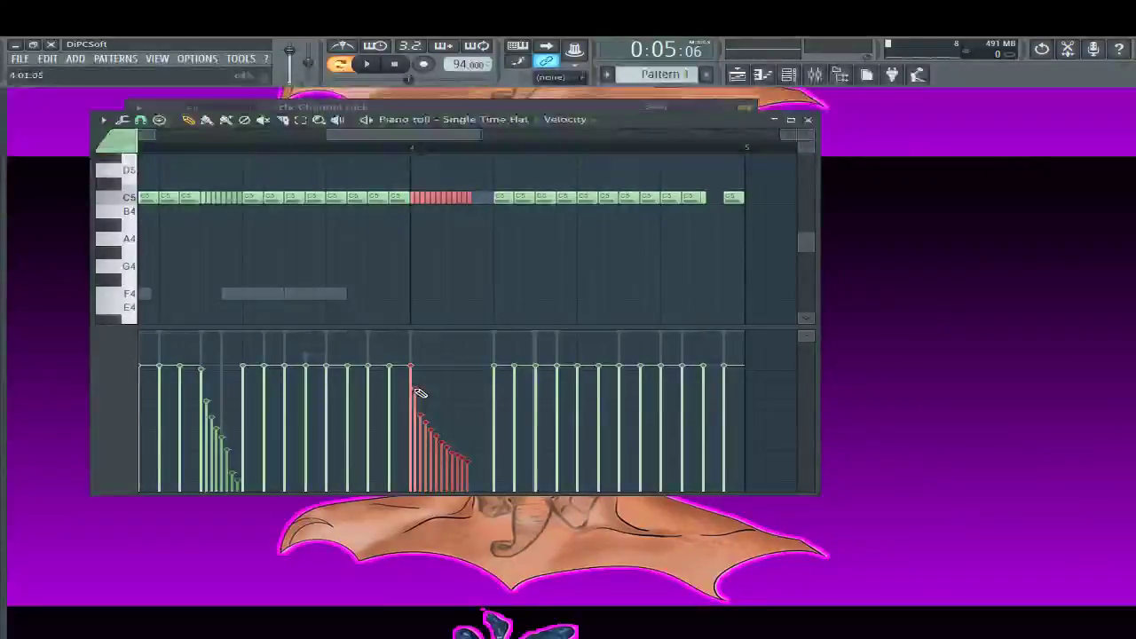
{"action": "mouse_move", "coordinate": [431, 391]}
{"action": "left_mouse_down"}
{"action": "mouse_move", "coordinate": [488, 457]}
{"action": "mouse_move", "coordinate": [437, 427]}
{"action": "left_mouse_up"}
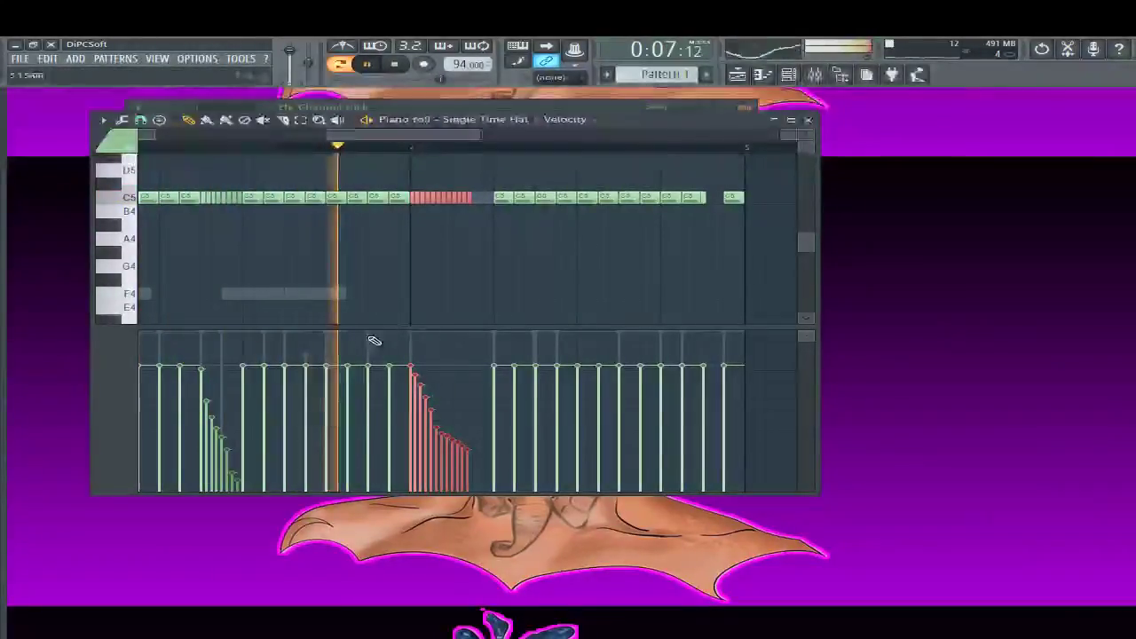
{"action": "key", "text": "space"}
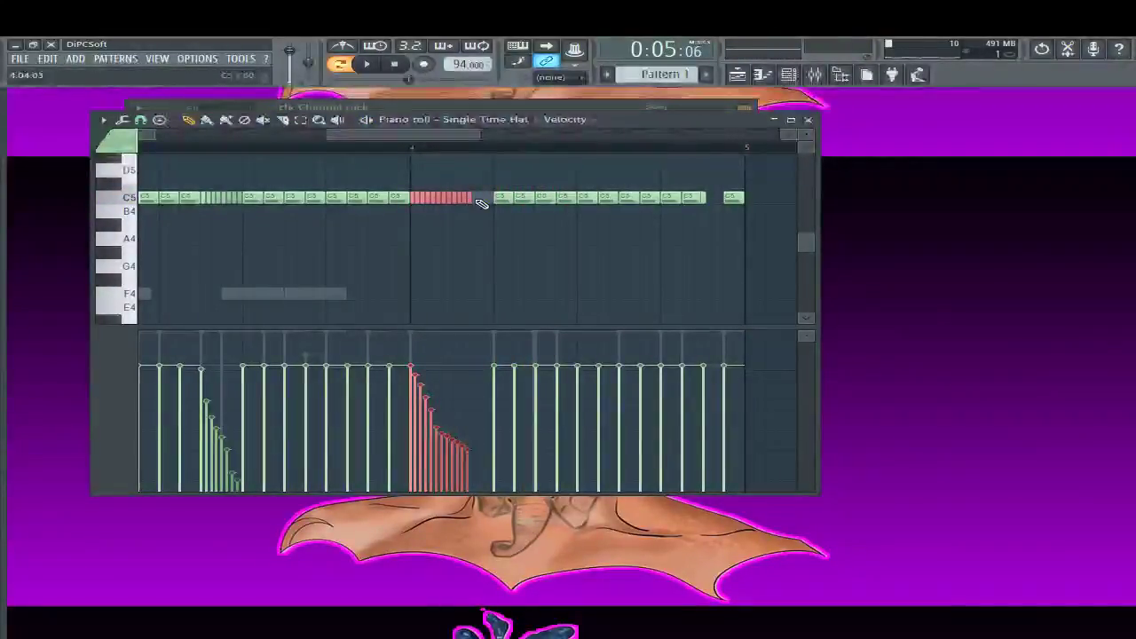
Try a lower-velocity hat at step 4 of bar 4 after the roll and audition it
{"action": "key", "text": "space"}
{"action": "left_click", "coordinate": [472, 366]}
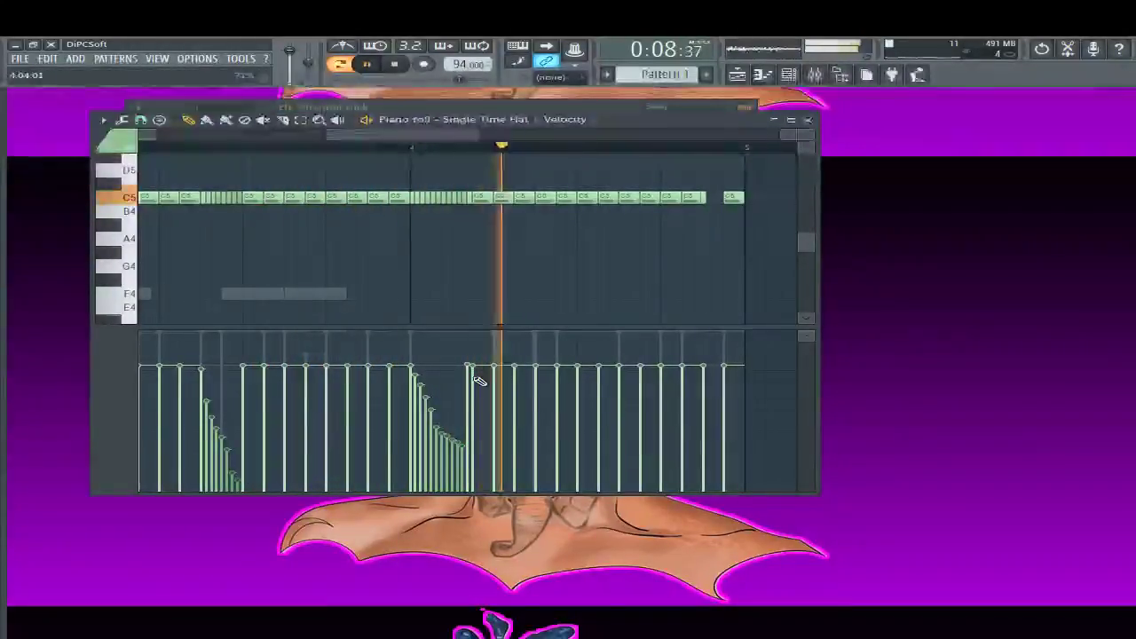
{"action": "key", "text": "space"}
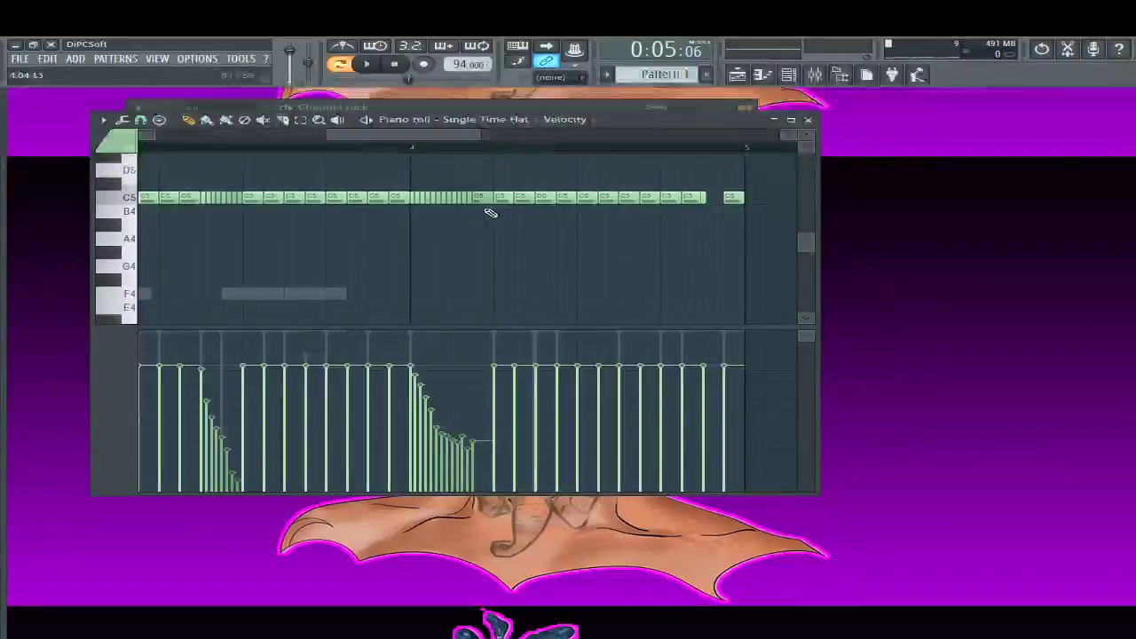
{"action": "key", "text": "space"}
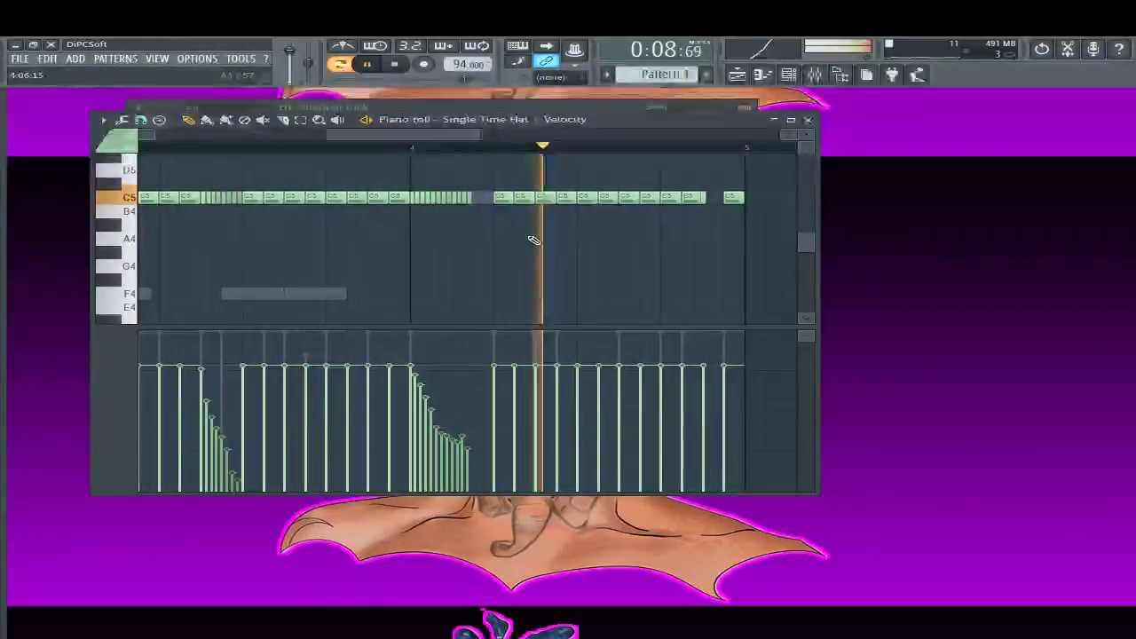
Delete the hats at steps 5 and 6 of bar 4 to widen the gap after the roll, and audition it
{"action": "key", "text": "space"}
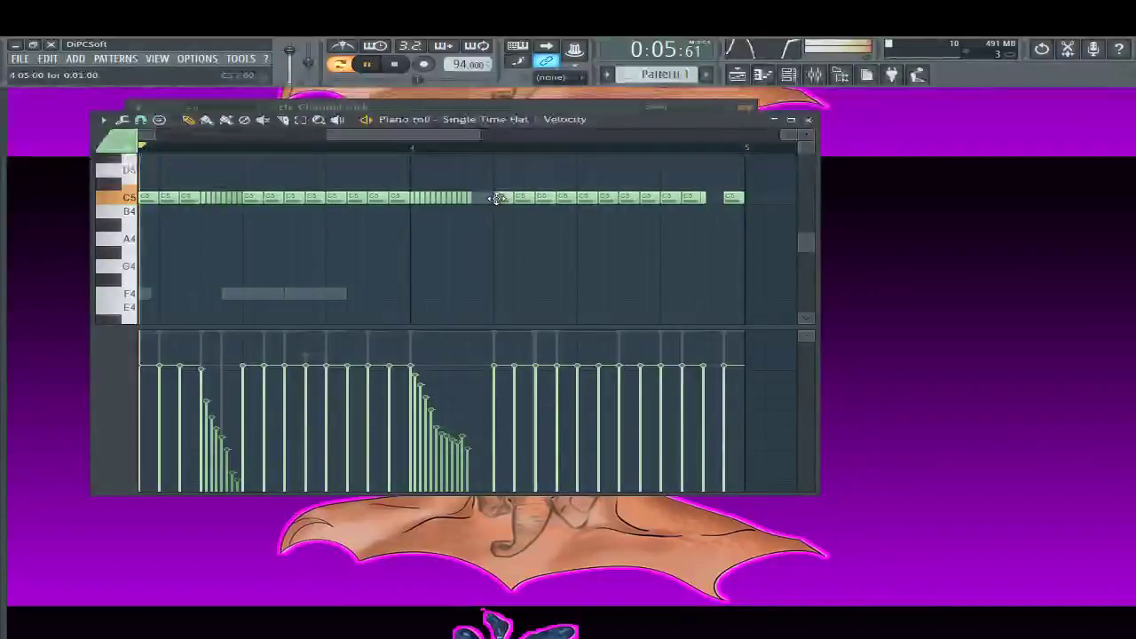
{"action": "right_click", "coordinate": [497, 197]}
{"action": "right_click", "coordinate": [519, 201]}
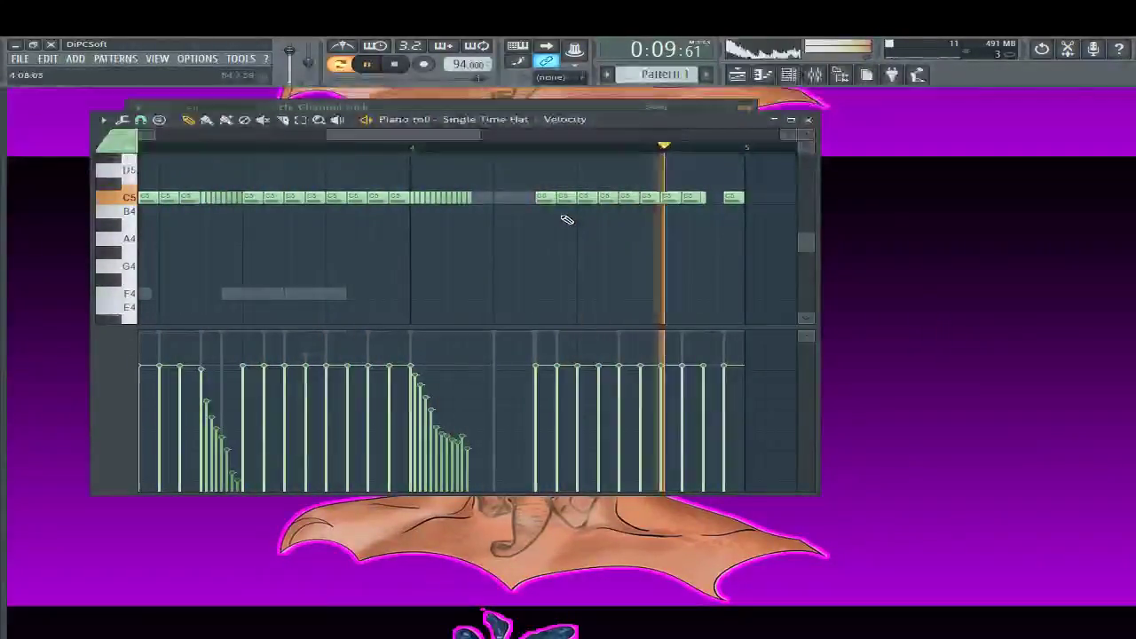
{"action": "key", "text": "space"}
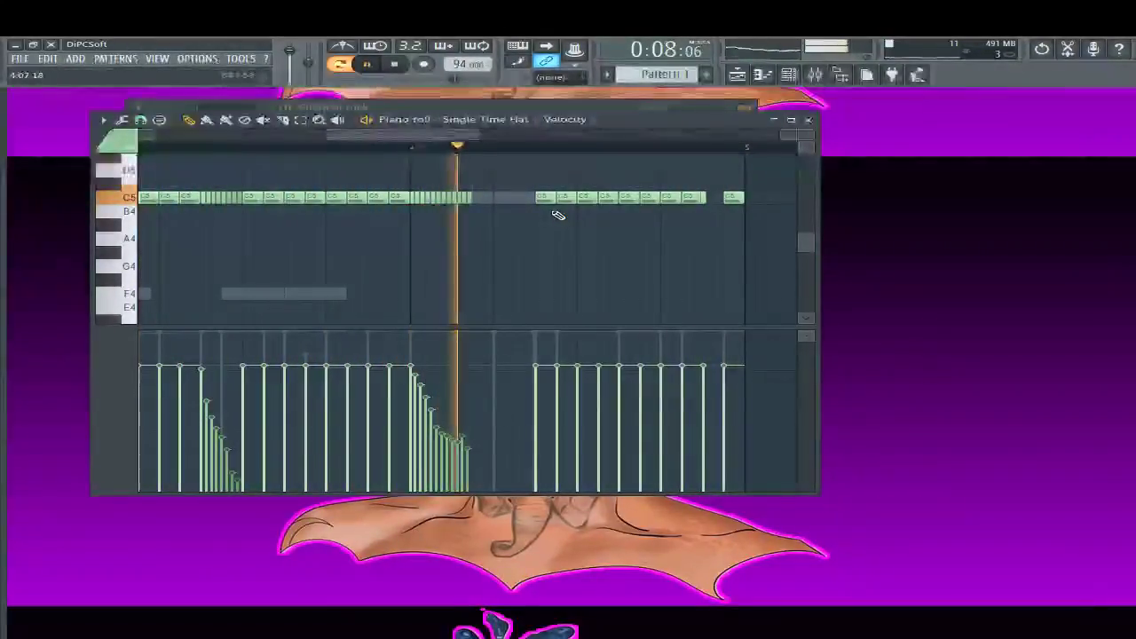
{"action": "key", "text": "space"}
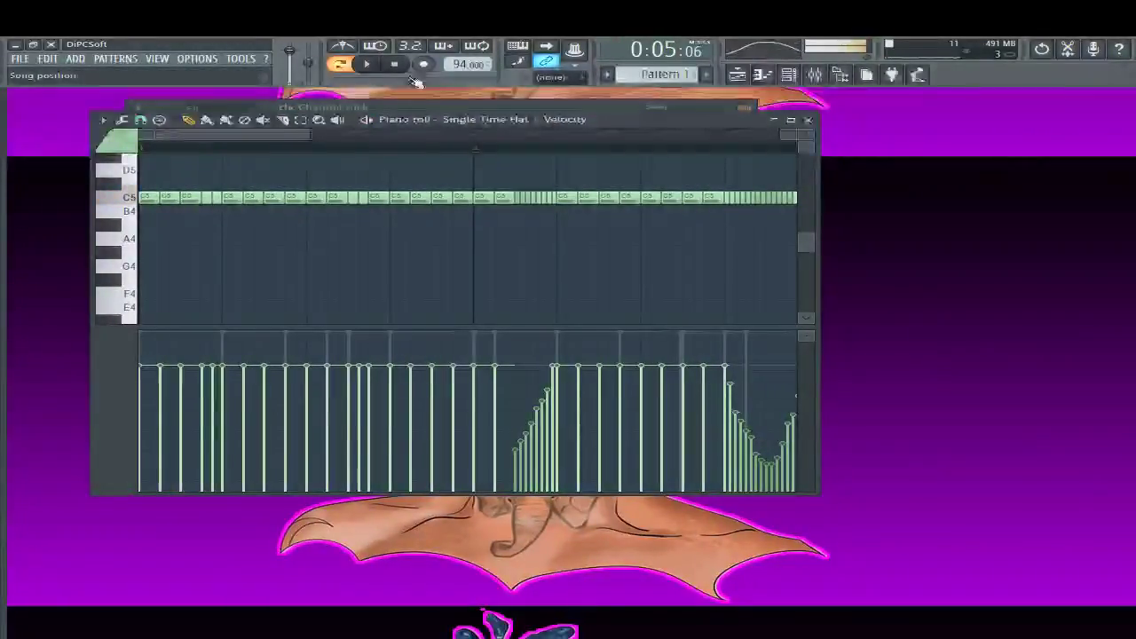
Audition the pattern from bar 1 and remove the hats at steps 14 to 16 of bar 1 and step 2 of bar 2
{"action": "key", "text": "space"}
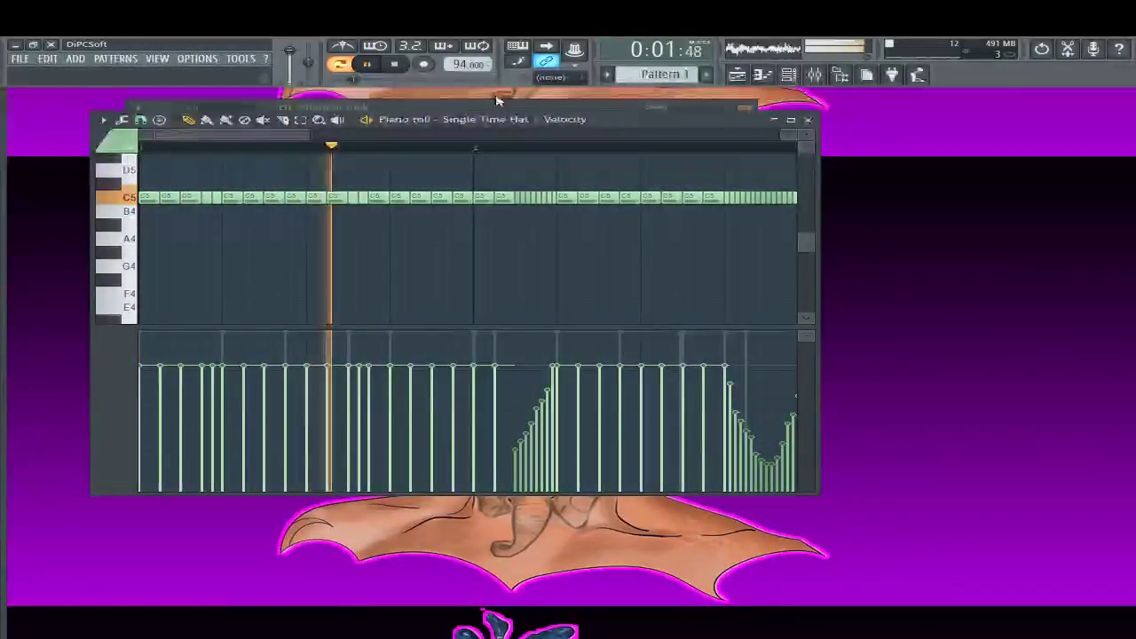
{"action": "key", "text": "space"}
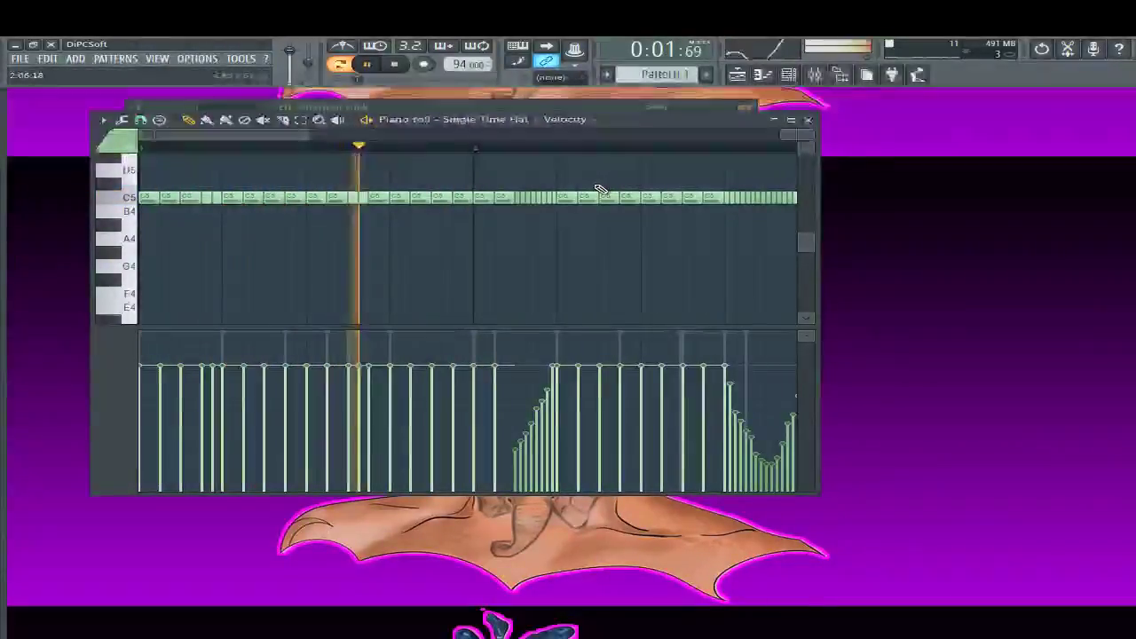
{"action": "key", "text": "space"}
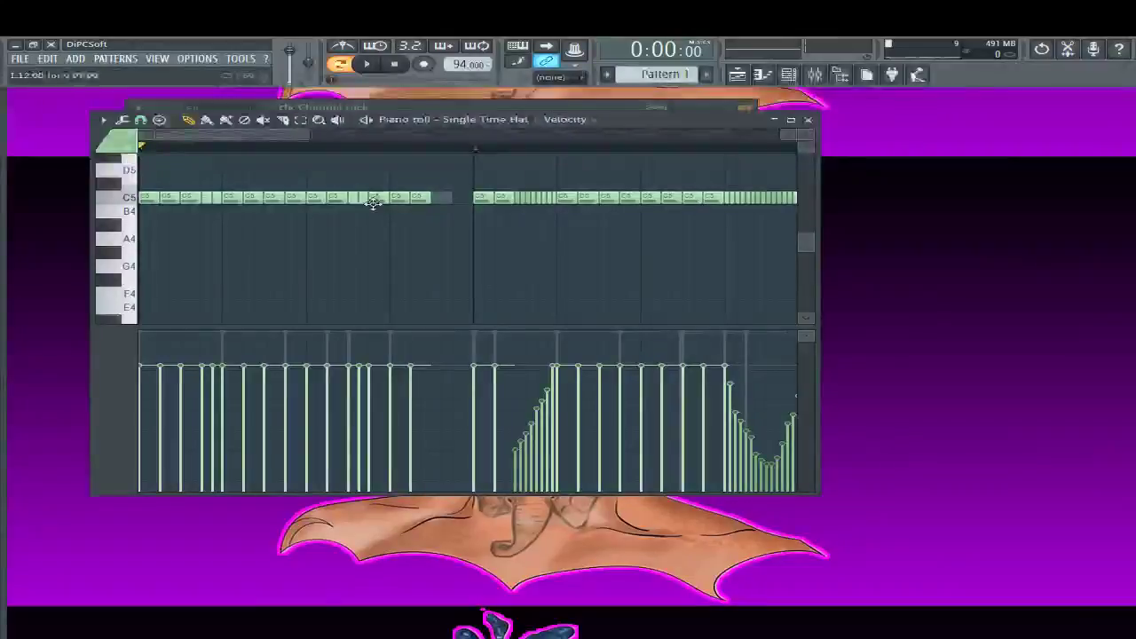
{"action": "right_click", "coordinate": [503, 198]}
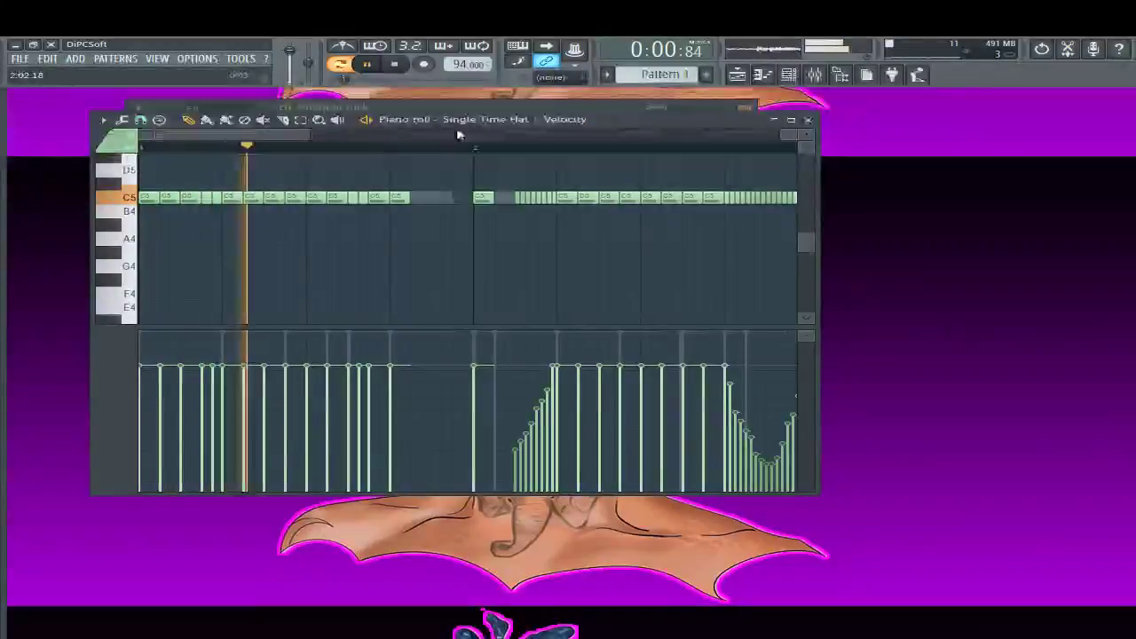
Add four-note hat rolls at steps 13 and 15 of bar 4 and audition from bar 3
{"action": "left_click_drag", "start_coordinate": [276, 134], "coordinate": [347, 171]}
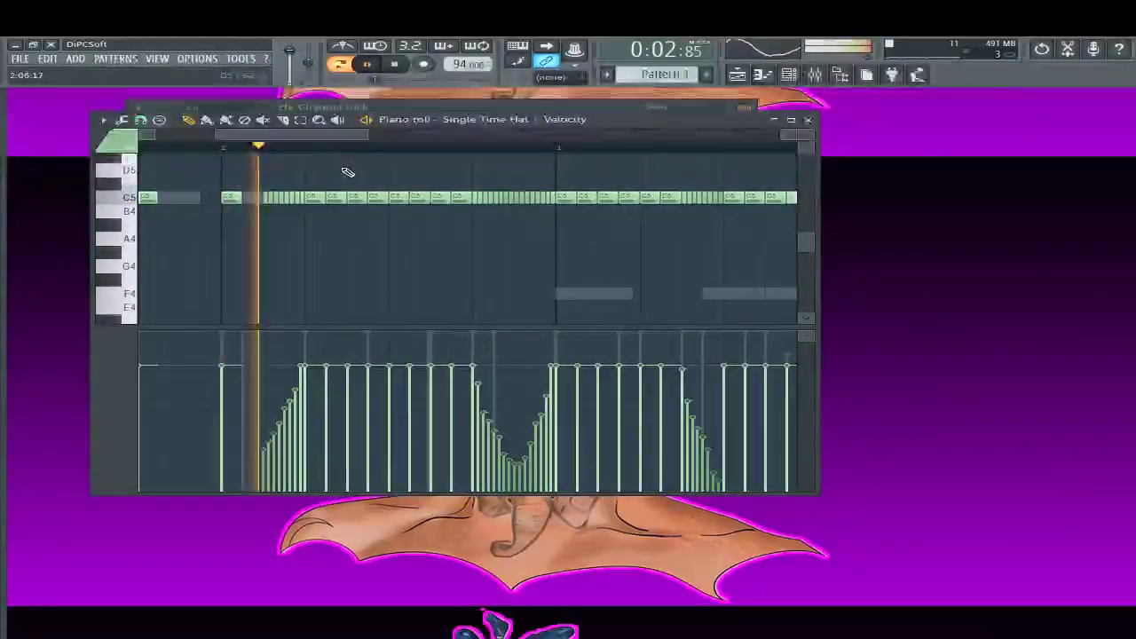
{"action": "key", "text": "space"}
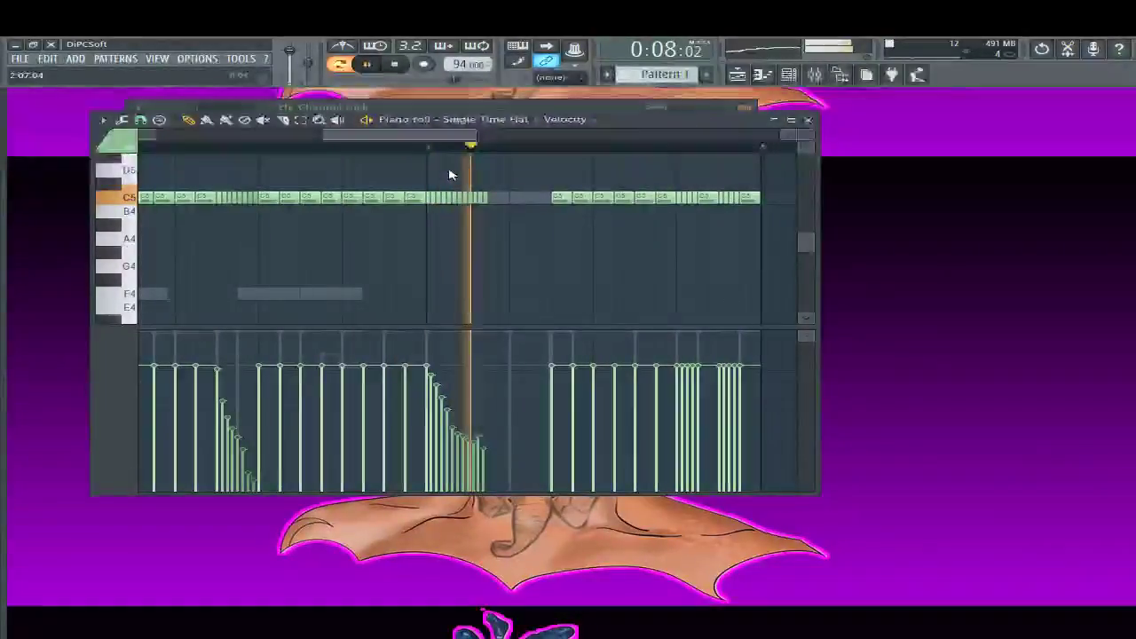
{"action": "key", "text": "space"}
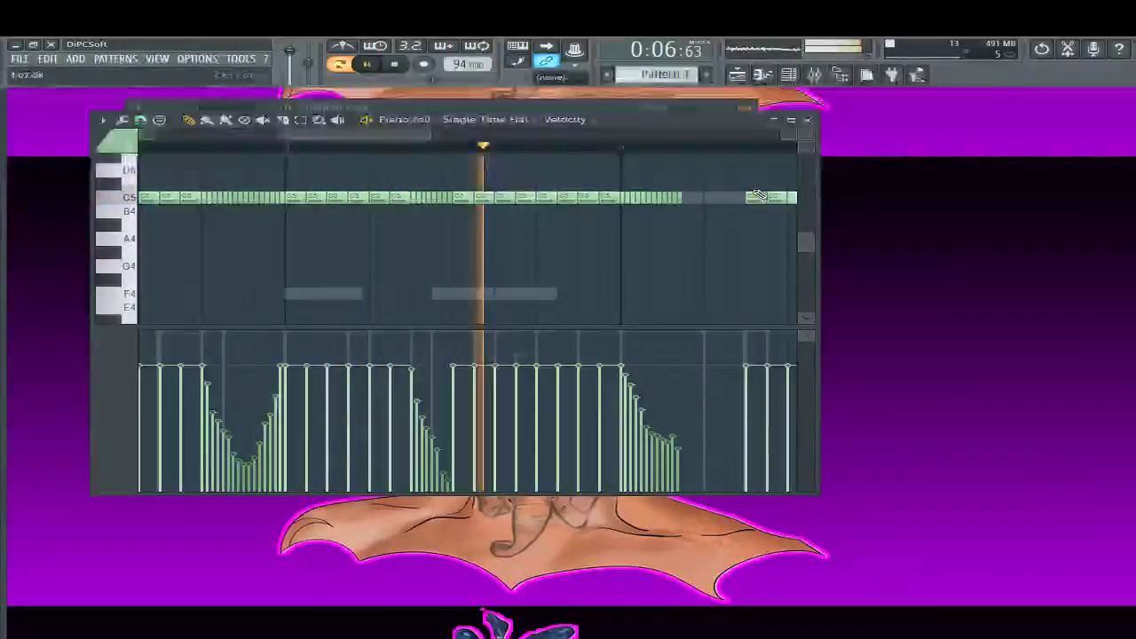
Remove the hats at steps 10, 12, 14 and 16 of bar 3 and audition the thinned pattern
{"action": "key", "text": "space"}
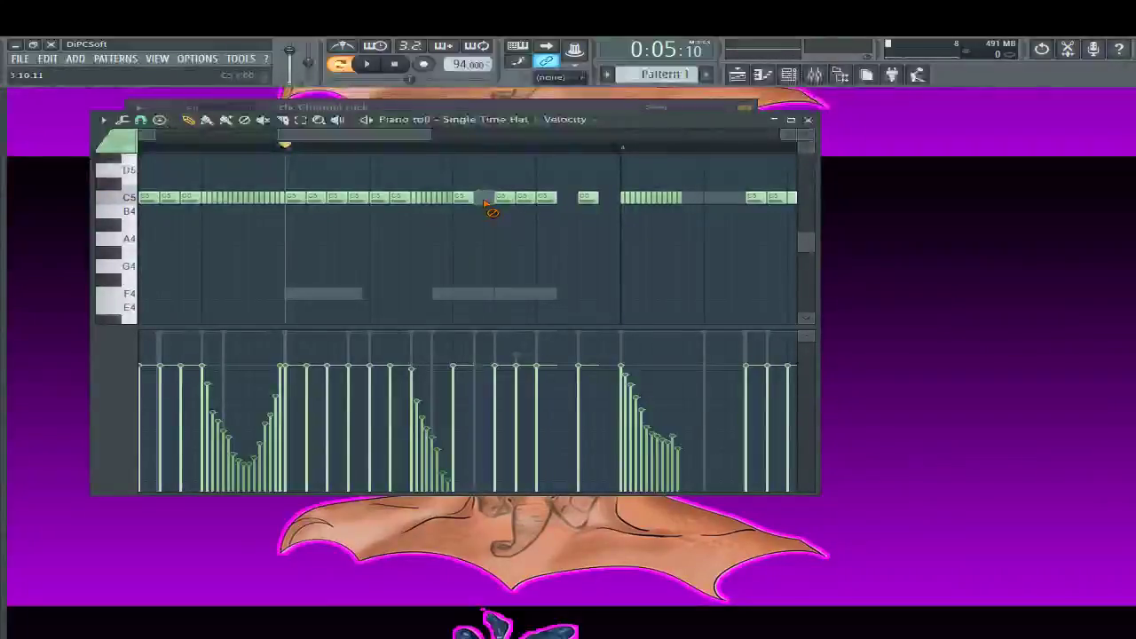
{"action": "key", "text": "space"}
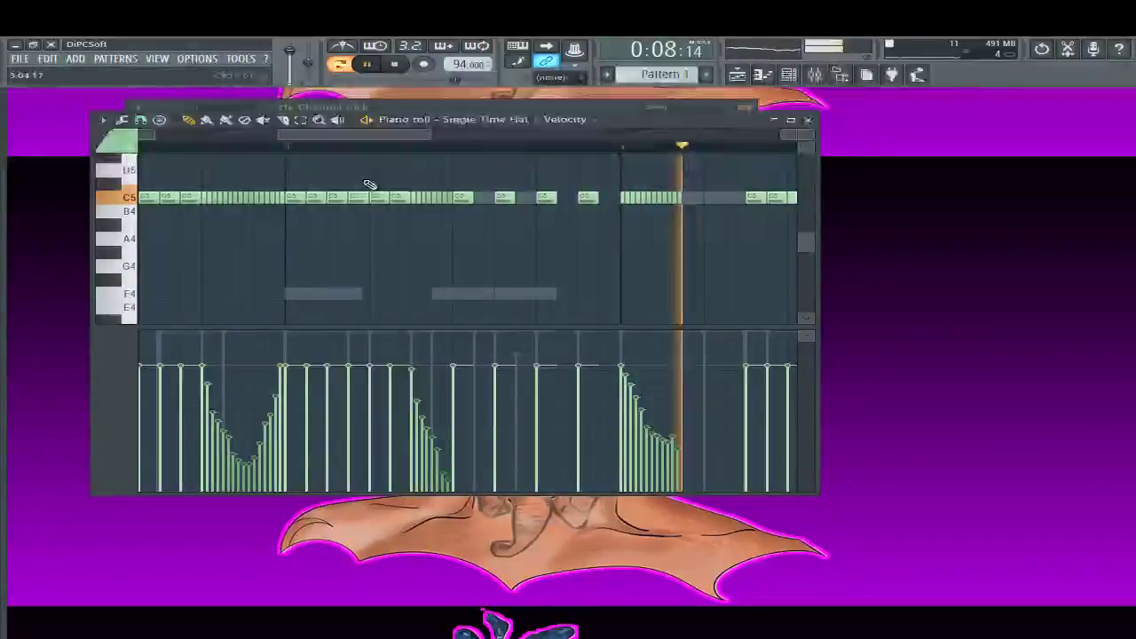
{"action": "left_click_drag", "start_coordinate": [432, 136], "coordinate": [604, 185]}
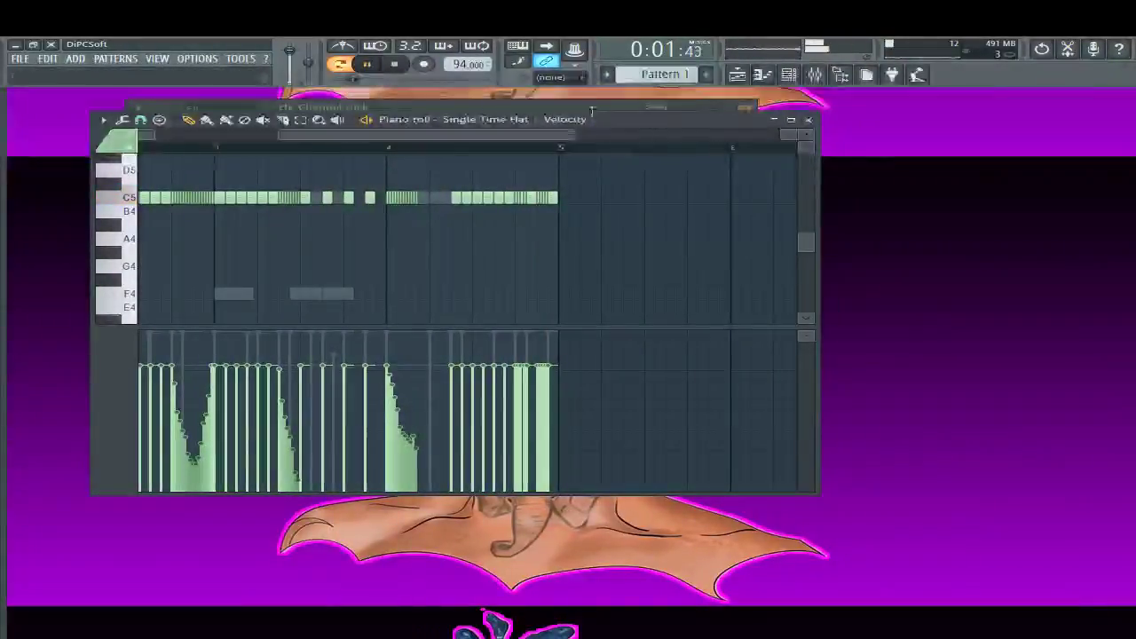
{"action": "key", "text": "space"}
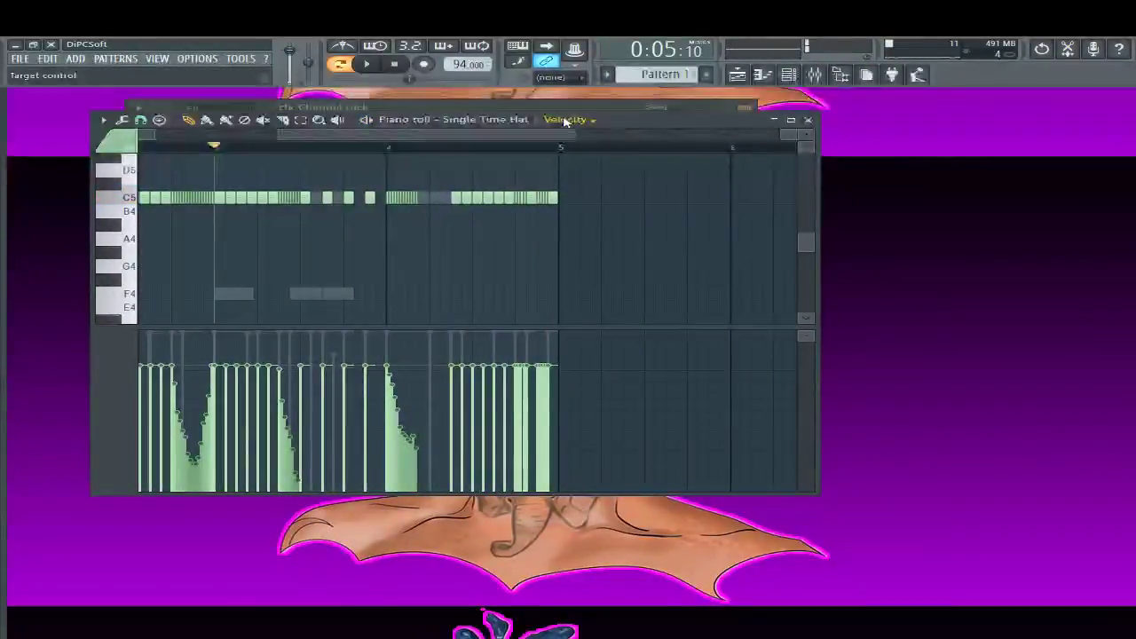
Switch the note property to Pan, draw a left-to-right sweep across bar 2's first roll, and audition from bar 1
{"action": "scroll", "coordinate": [565, 119], "scroll_direction": "up", "scroll_amount": 1}
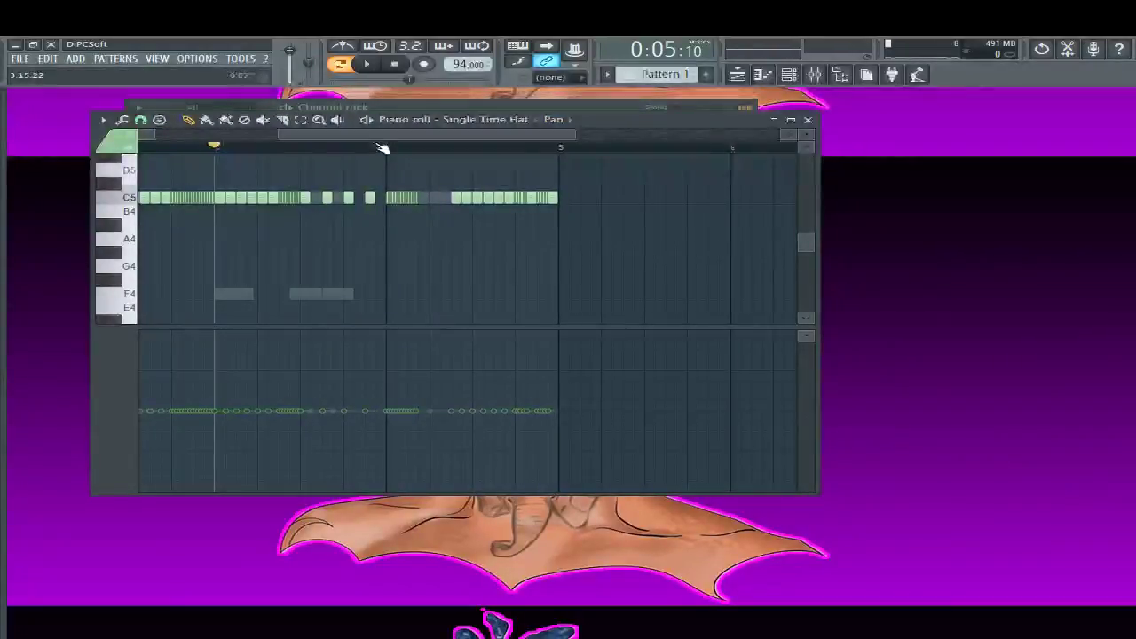
{"action": "left_click_drag", "start_coordinate": [381, 147], "coordinate": [42, 205]}
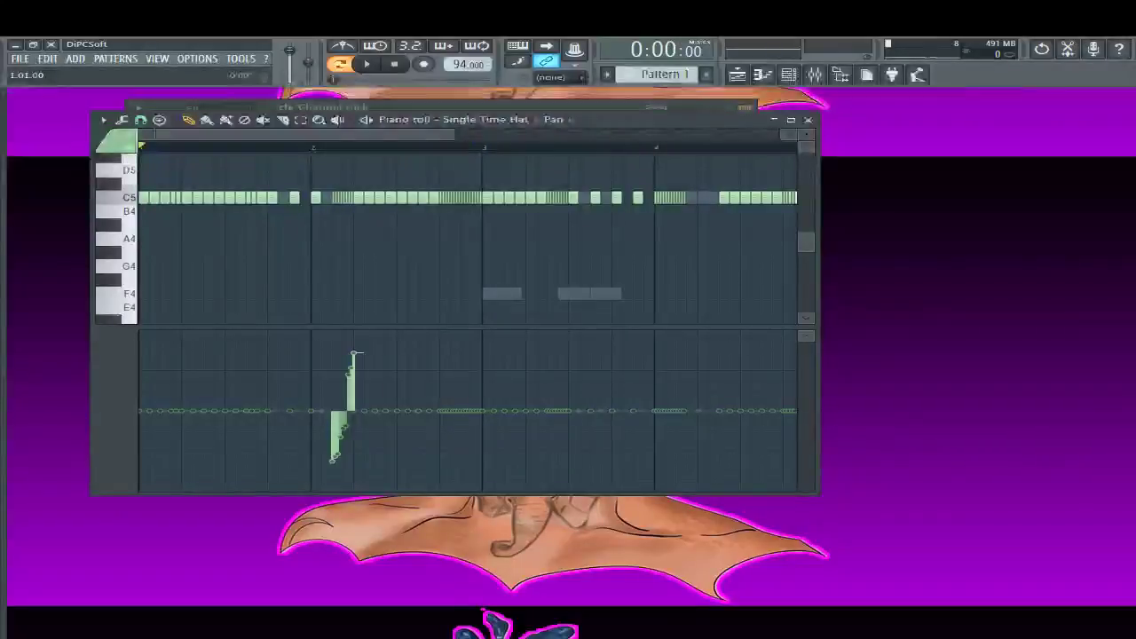
{"action": "key", "text": "space"}
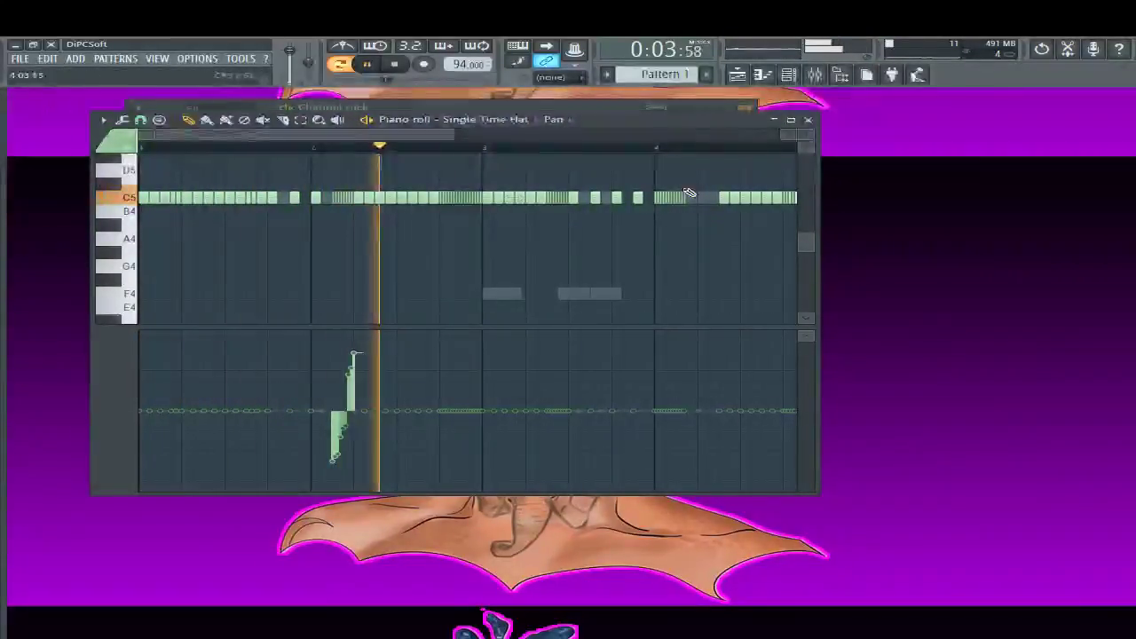
{"action": "key", "text": "space"}
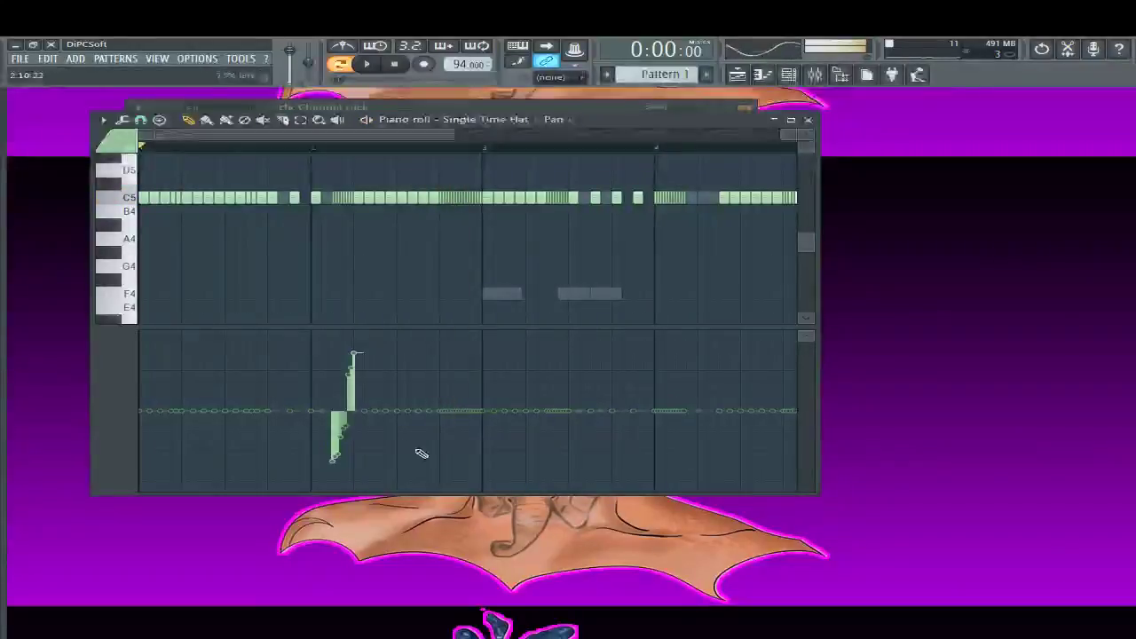
Draw a right-to-left pan sweep across the roll at the end of bar 2 and audition from bar 1
{"action": "left_click", "coordinate": [444, 352]}
{"action": "left_click_drag", "start_coordinate": [481, 457], "coordinate": [479, 475]}
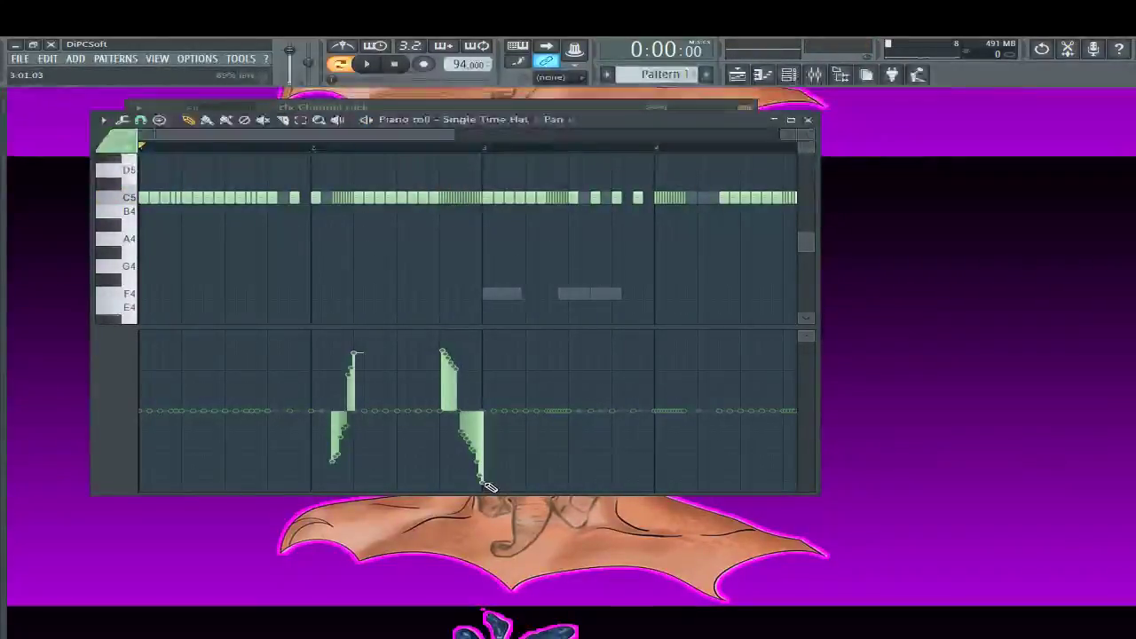
{"action": "key", "text": "space"}
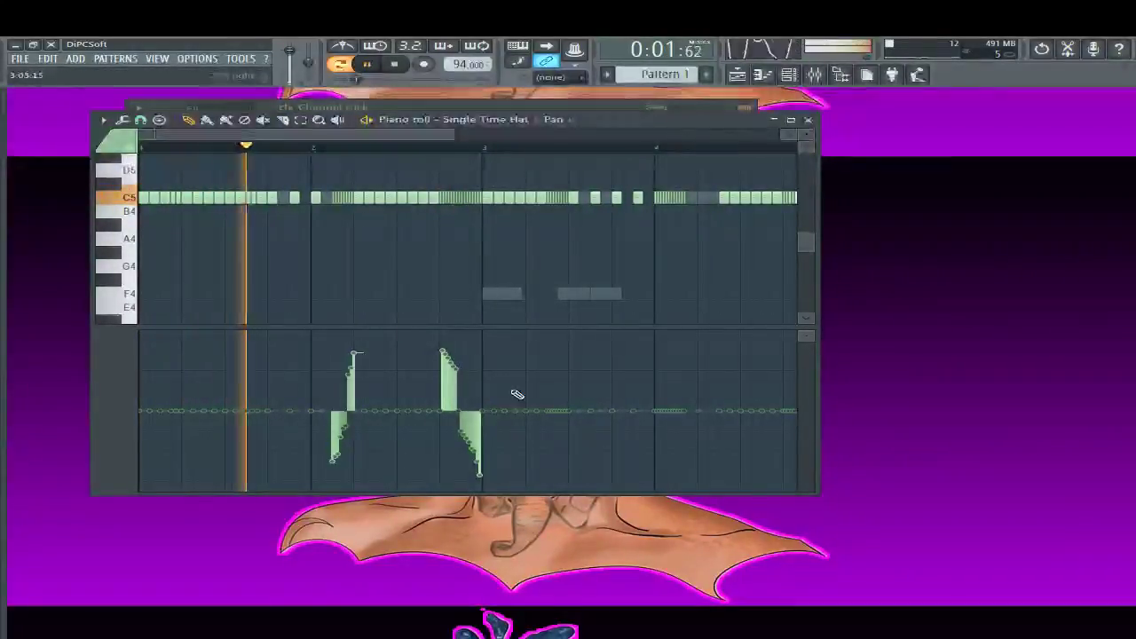
Alternate the pan of bar 3's hat roll notes between hard right and hard left, and audition from bar 1
{"action": "left_click", "coordinate": [548, 361]}
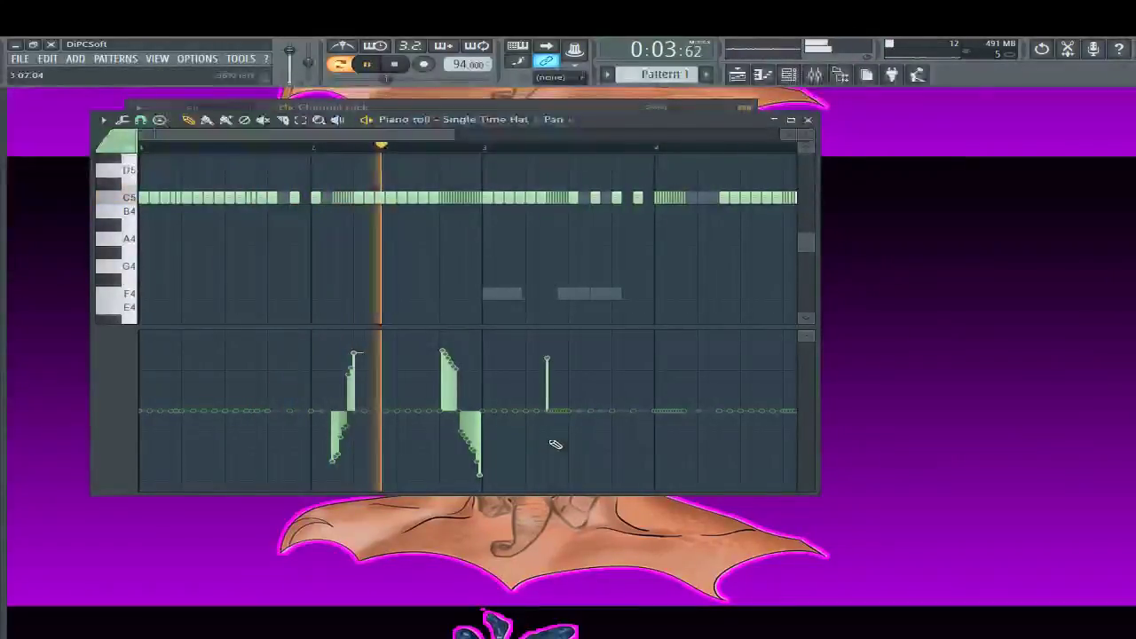
{"action": "left_click_drag", "start_coordinate": [550, 447], "coordinate": [549, 470]}
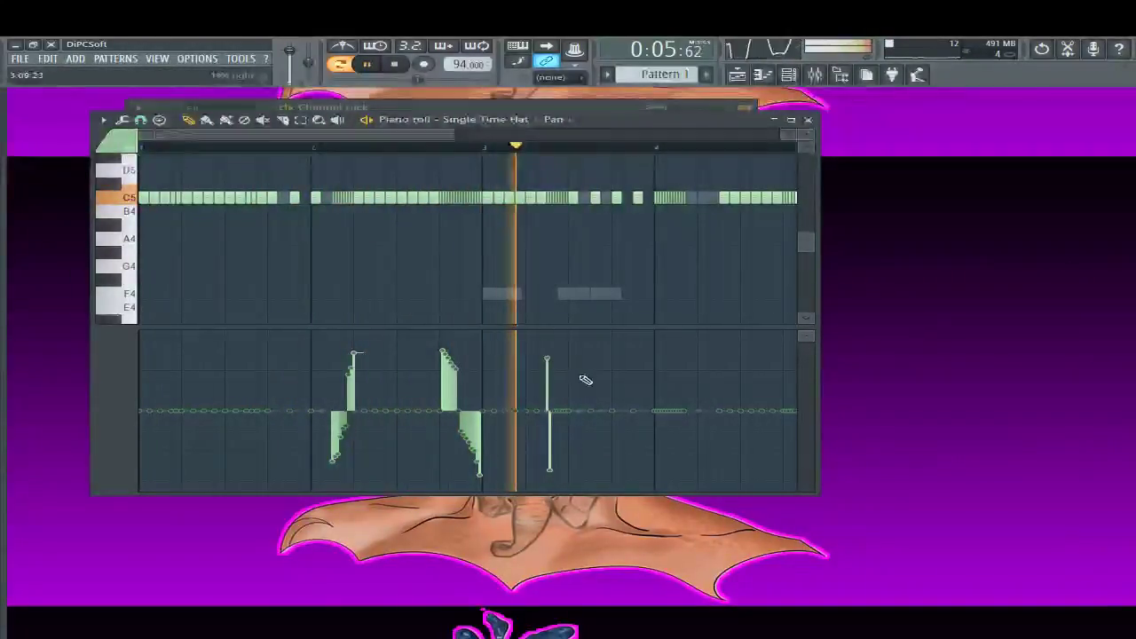
{"action": "key", "text": "space"}
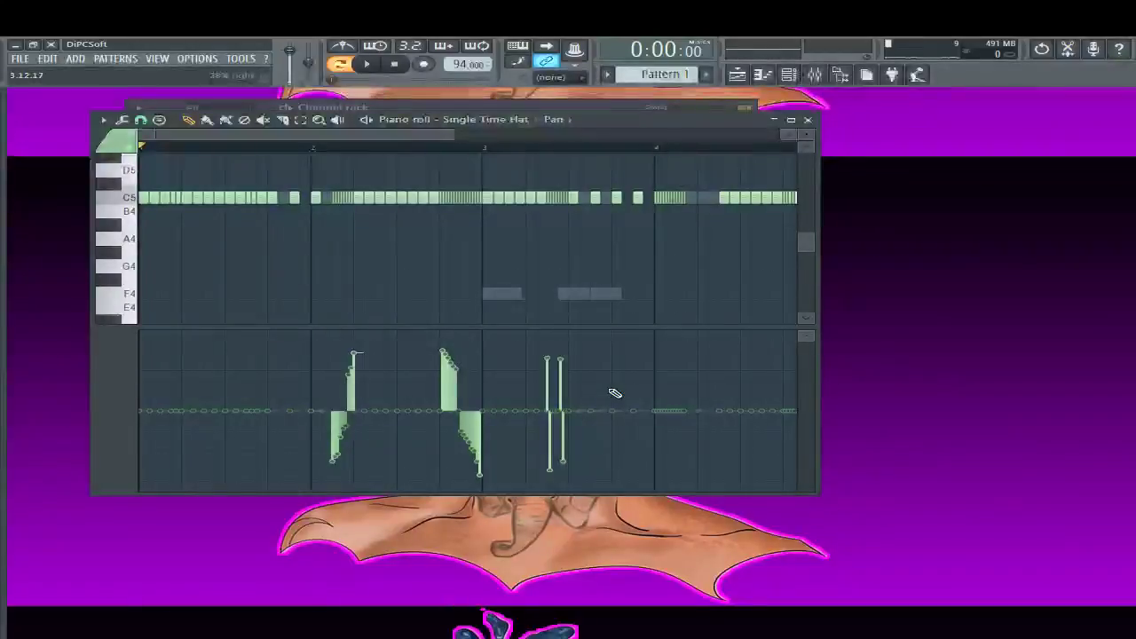
{"action": "key", "text": "space"}
Draw a left-to-right pan sweep across bar 4's opening roll, and pan its step 13 roll right and step 15 roll left
{"action": "scroll", "coordinate": [422, 166], "scroll_direction": "right", "scroll_amount": 2}
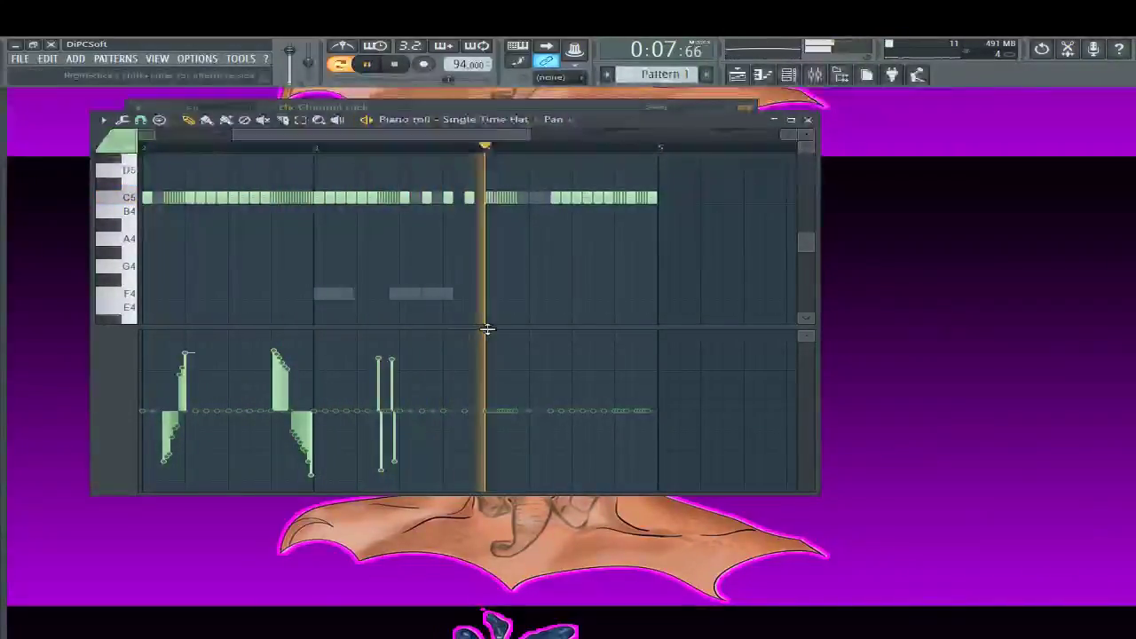
{"action": "key", "text": "space"}
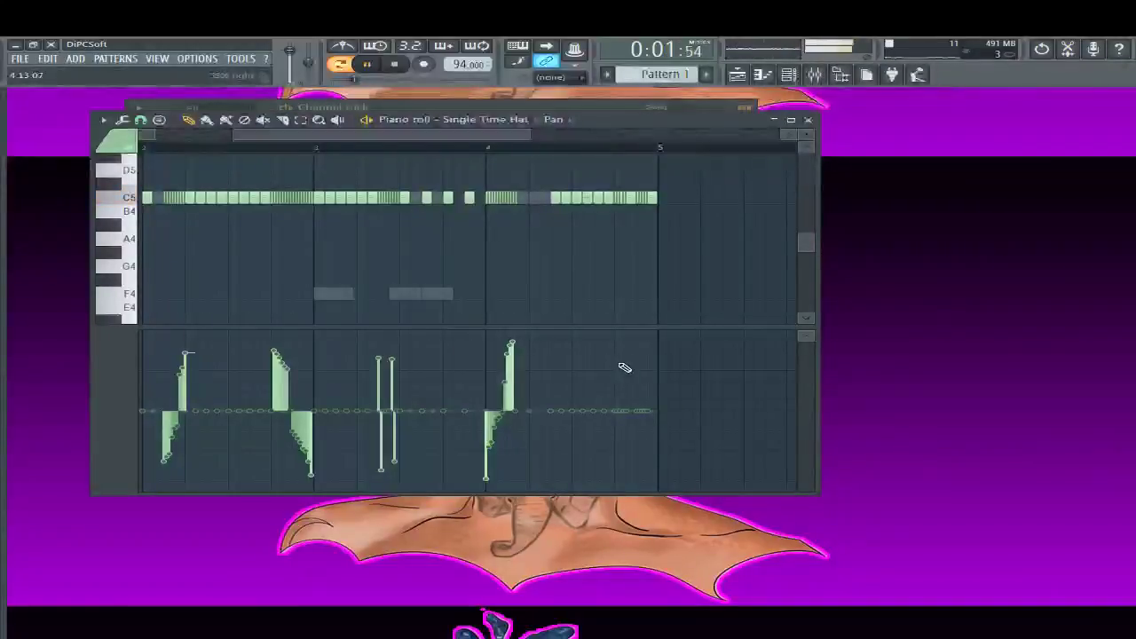
{"action": "left_click", "coordinate": [642, 458]}
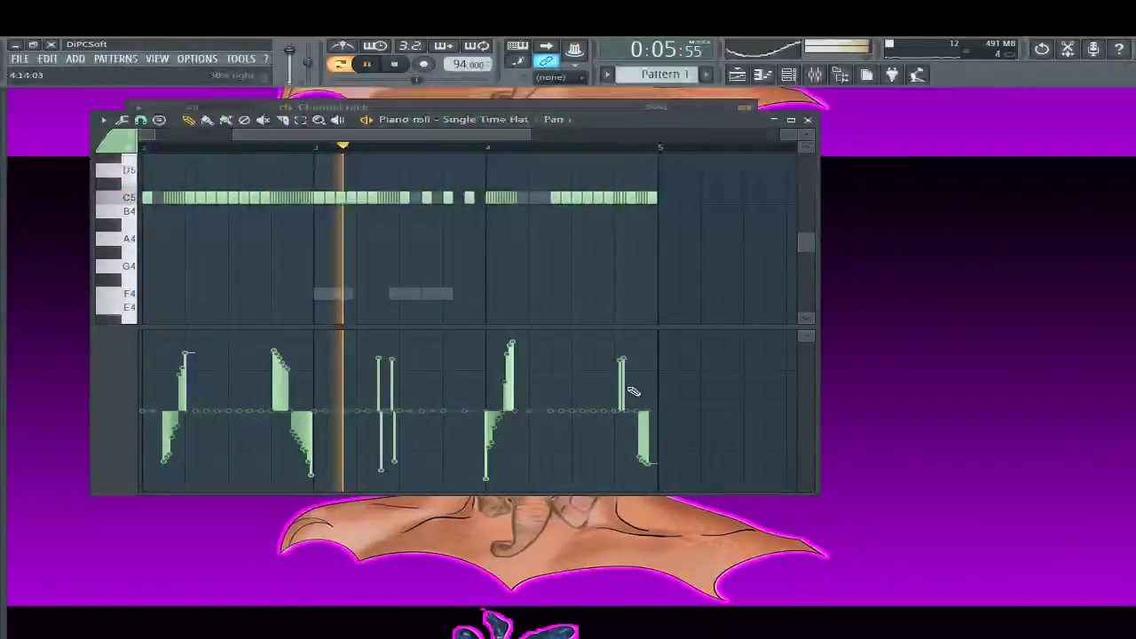
{"action": "left_click_drag", "start_coordinate": [624, 357], "coordinate": [612, 360]}
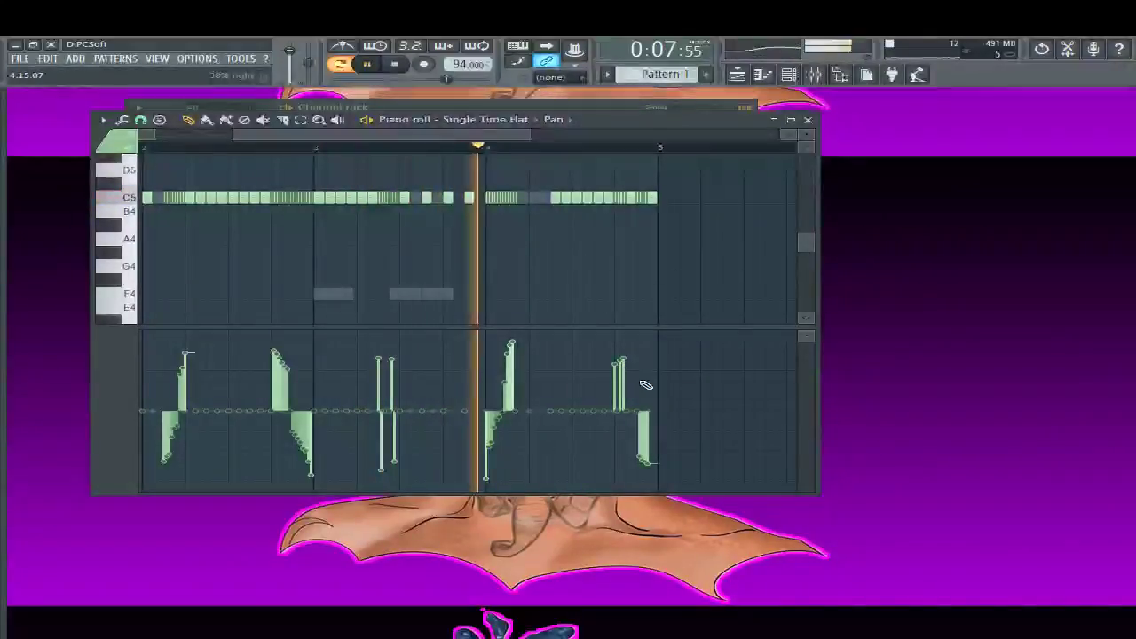
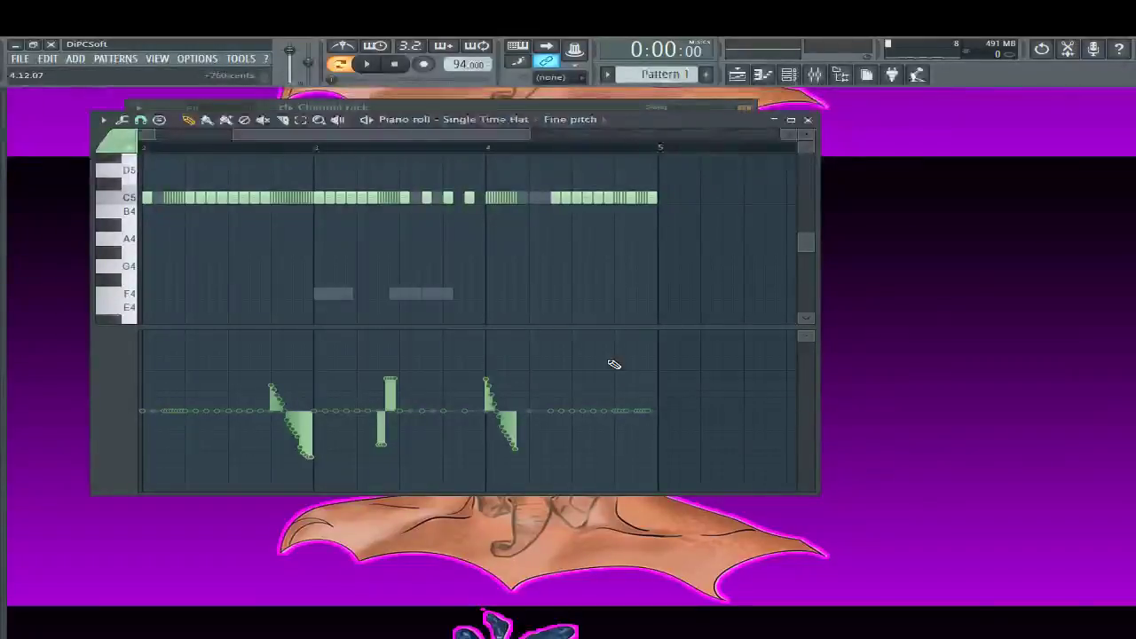
Draw rising fine-pitch ramps across bar 2's first roll and bar 3's roll, auditioning from bar 1
{"action": "left_click_drag", "start_coordinate": [410, 135], "coordinate": [160, 142]}
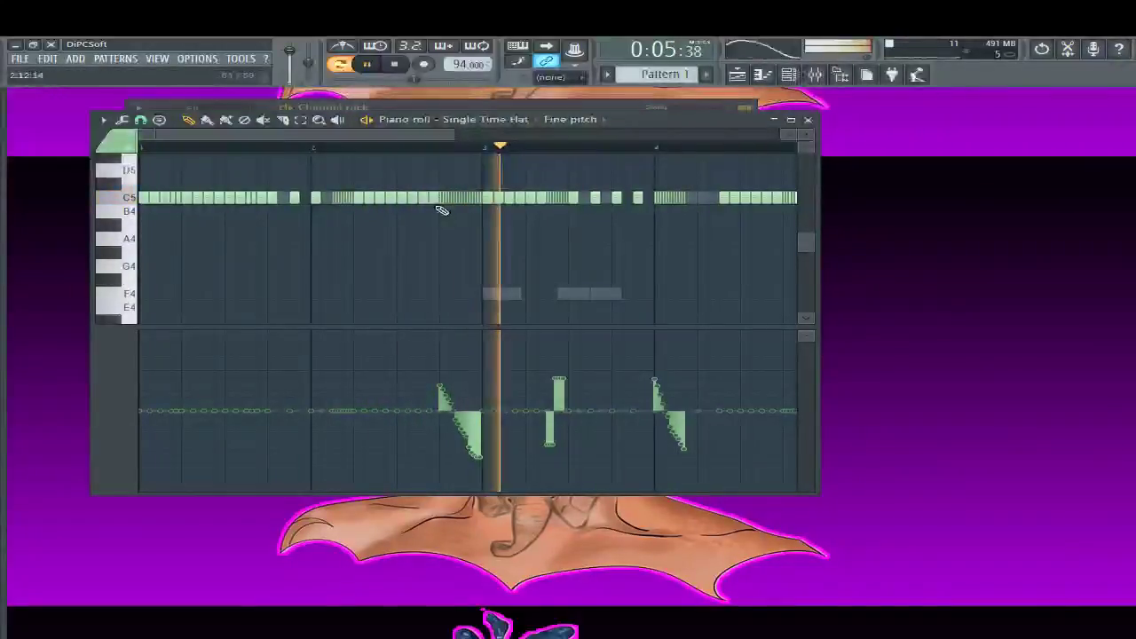
{"action": "key", "text": "space"}
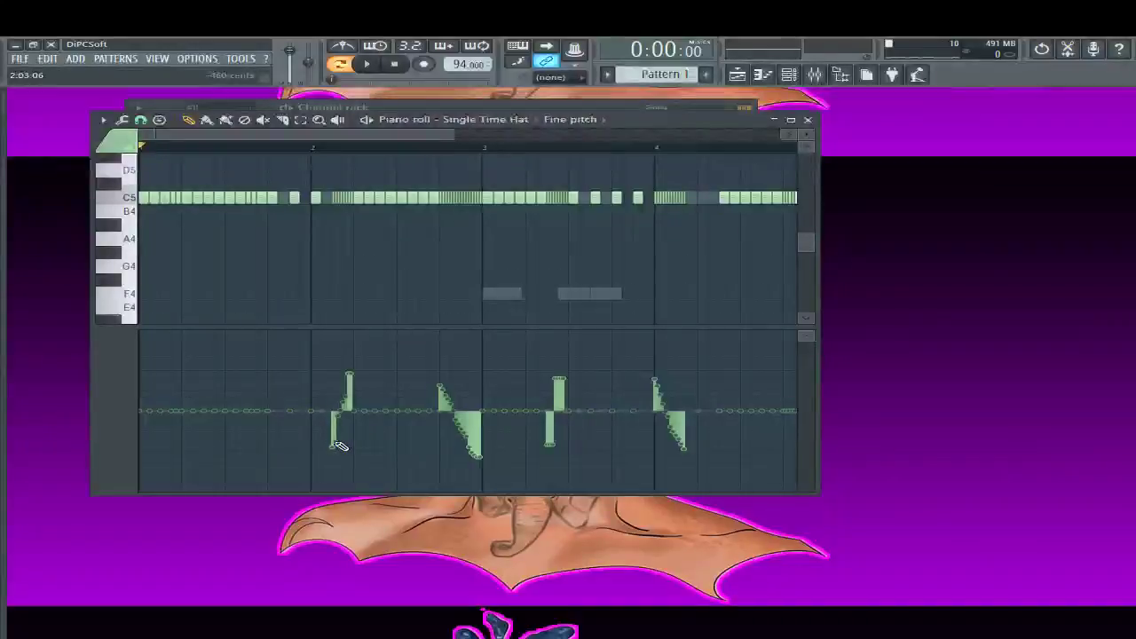
{"action": "key", "text": "space"}
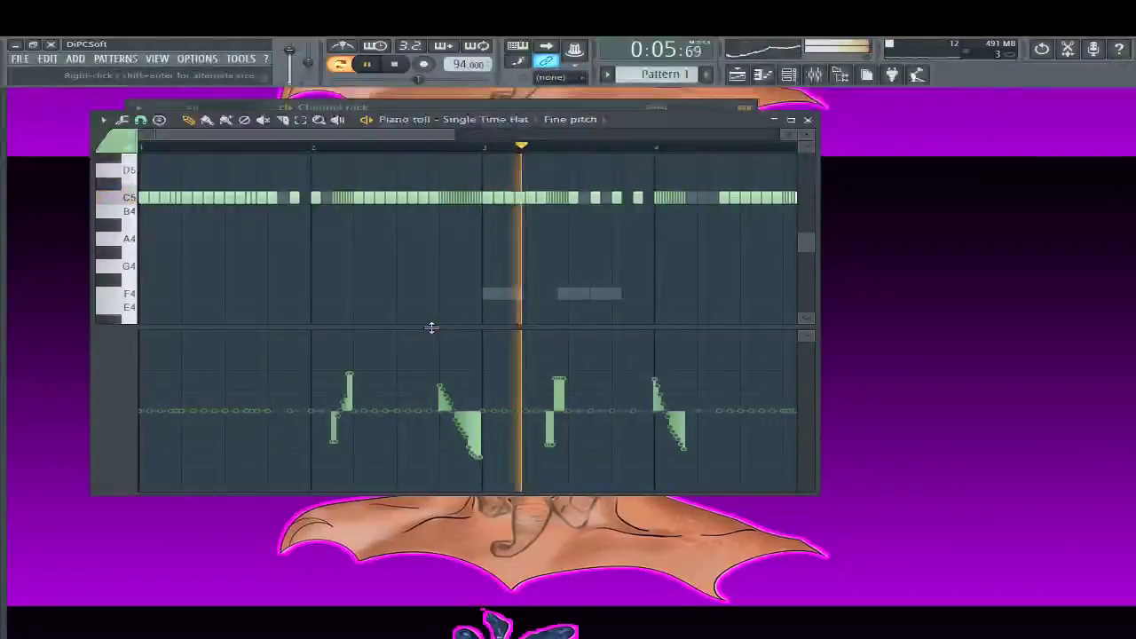
{"action": "key", "text": "space"}
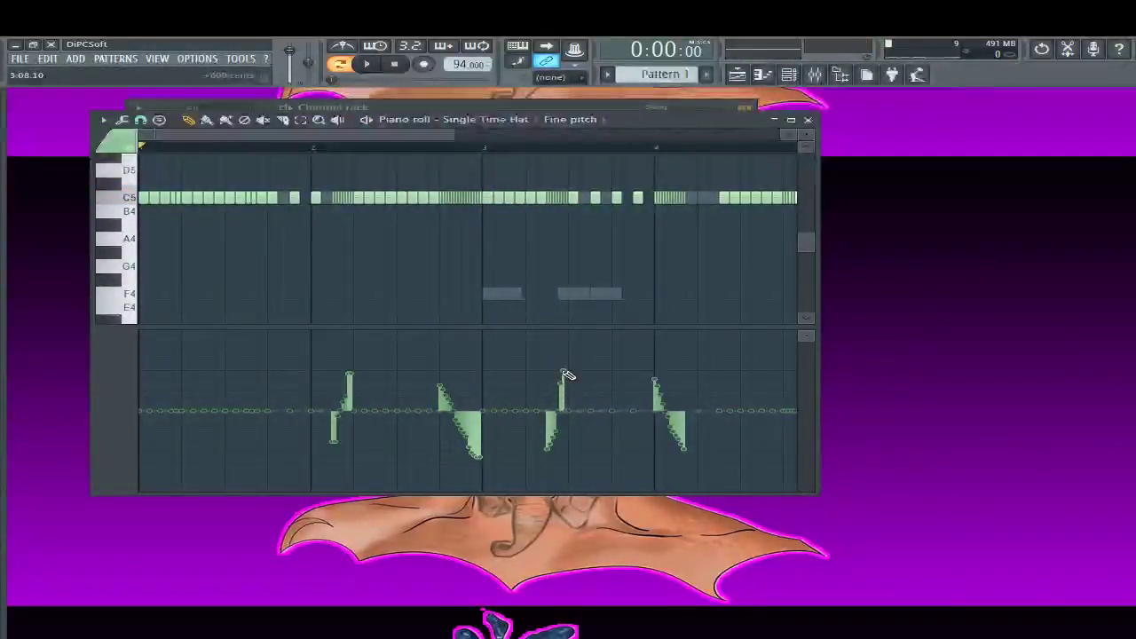
{"action": "key", "text": "space"}
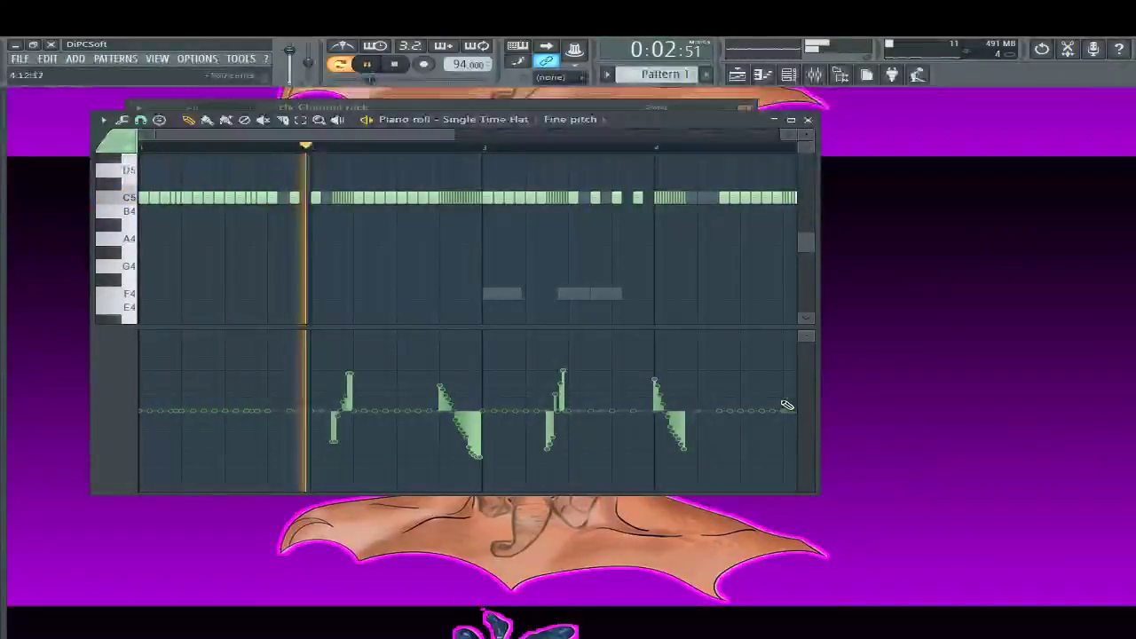
Draw fine-pitch changes across bar 4's last two rolls, audition them, and close the piano roll
{"action": "scroll", "coordinate": [688, 355], "scroll_direction": "down", "scroll_amount": 2}
{"action": "scroll", "coordinate": [683, 399], "scroll_direction": "down", "scroll_amount": 1}
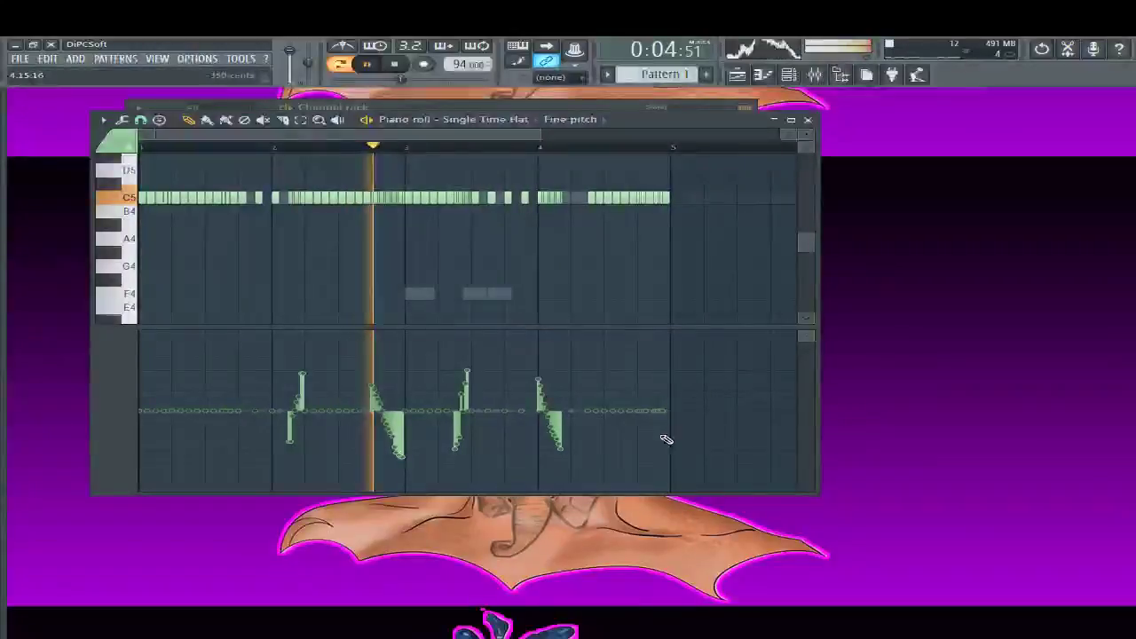
{"action": "mouse_move", "coordinate": [641, 398]}
{"action": "left_mouse_down"}
{"action": "mouse_move", "coordinate": [650, 439]}
{"action": "mouse_move", "coordinate": [672, 375]}
{"action": "left_mouse_up"}
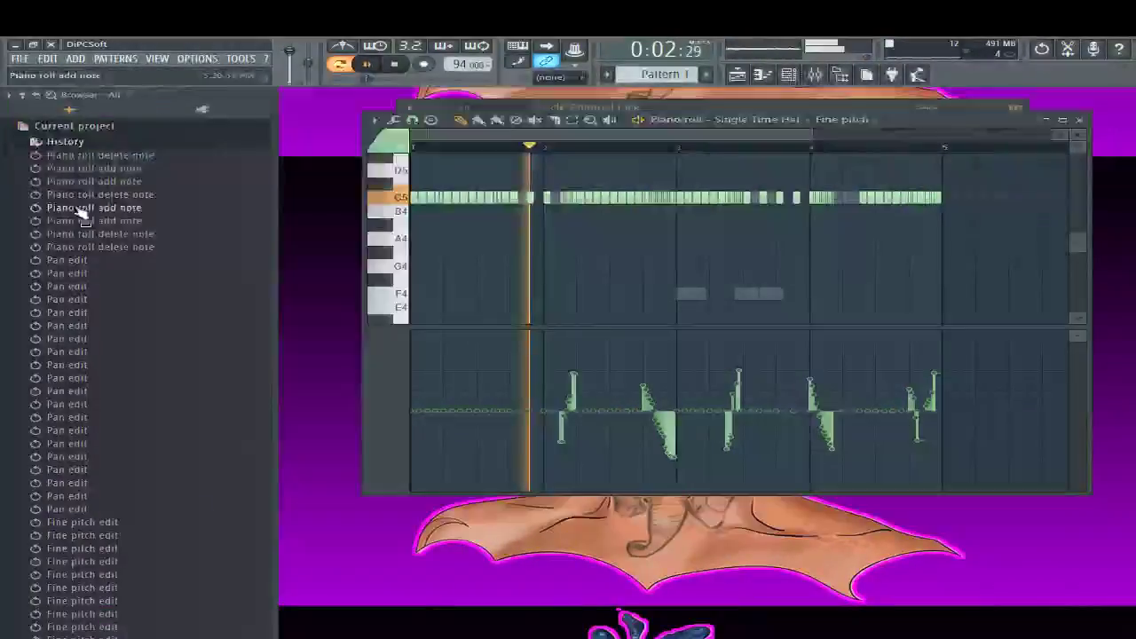
{"action": "key", "text": "space"}
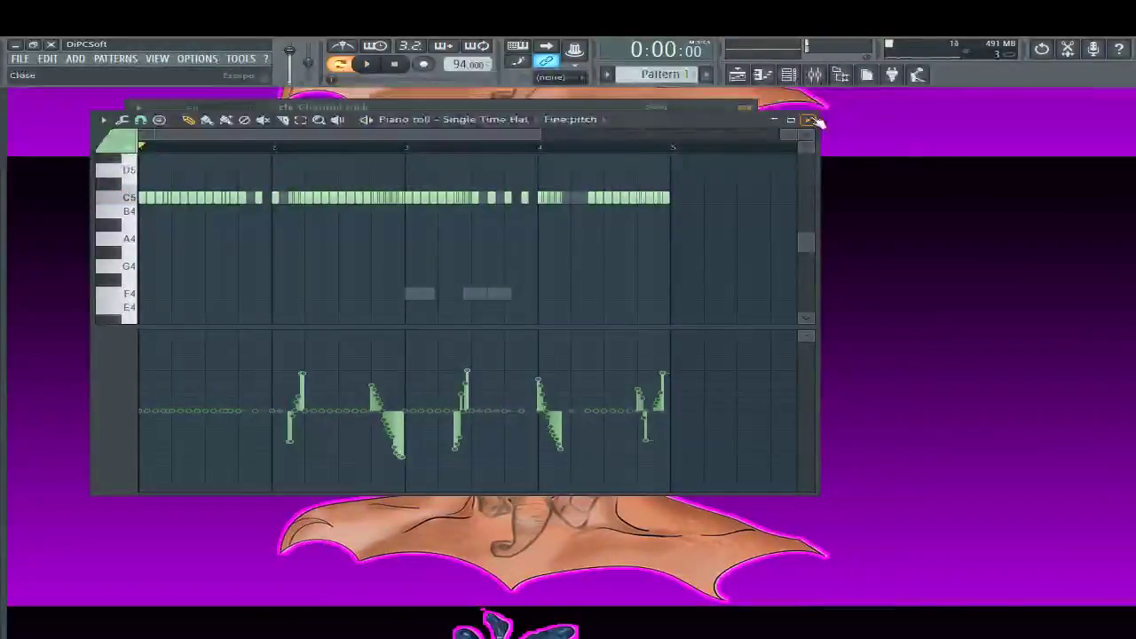
{"action": "left_click", "coordinate": [809, 119]}
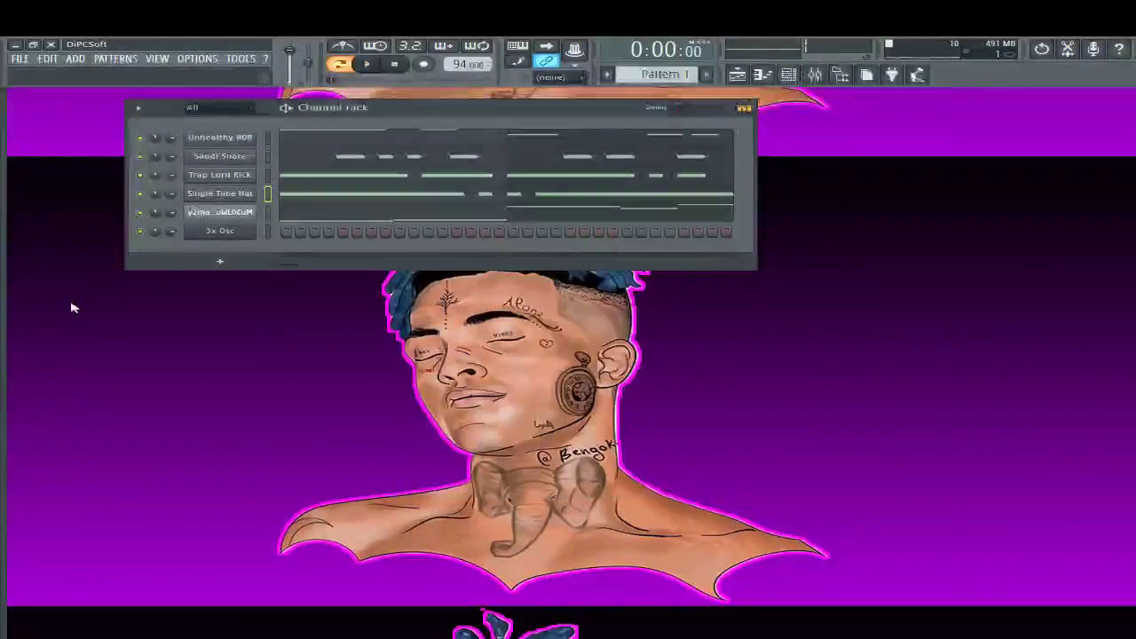
Browse the drum kit folders for an open hat, checking The Hookup Drumkit Bundle Pt1 and Pt2
{"action": "left_click", "coordinate": [788, 75]}
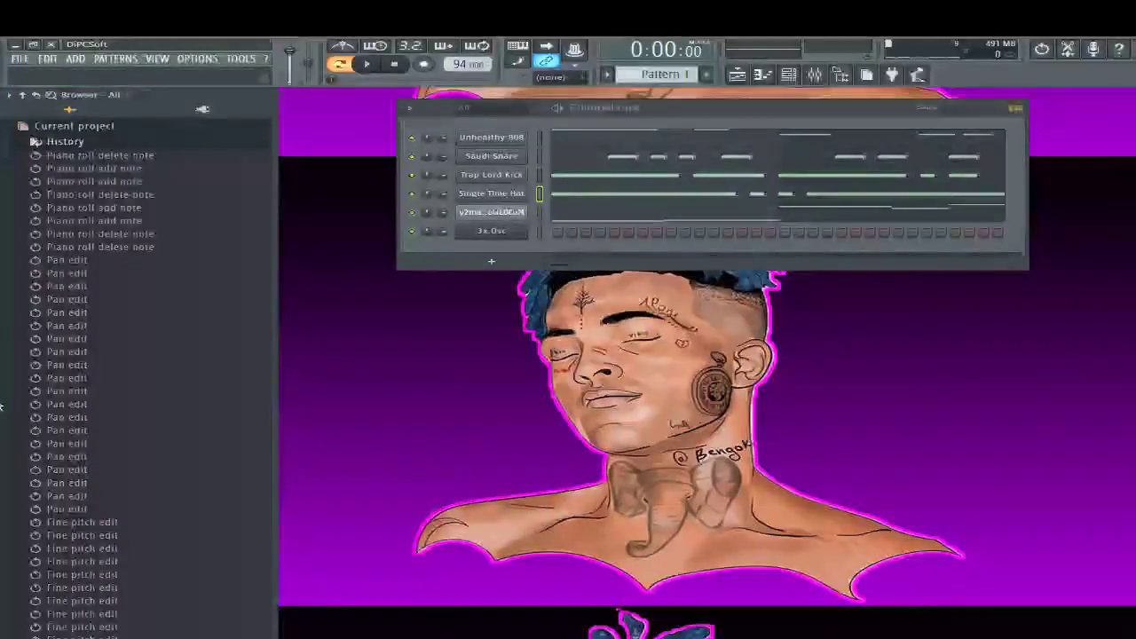
{"action": "left_click", "coordinate": [65, 142]}
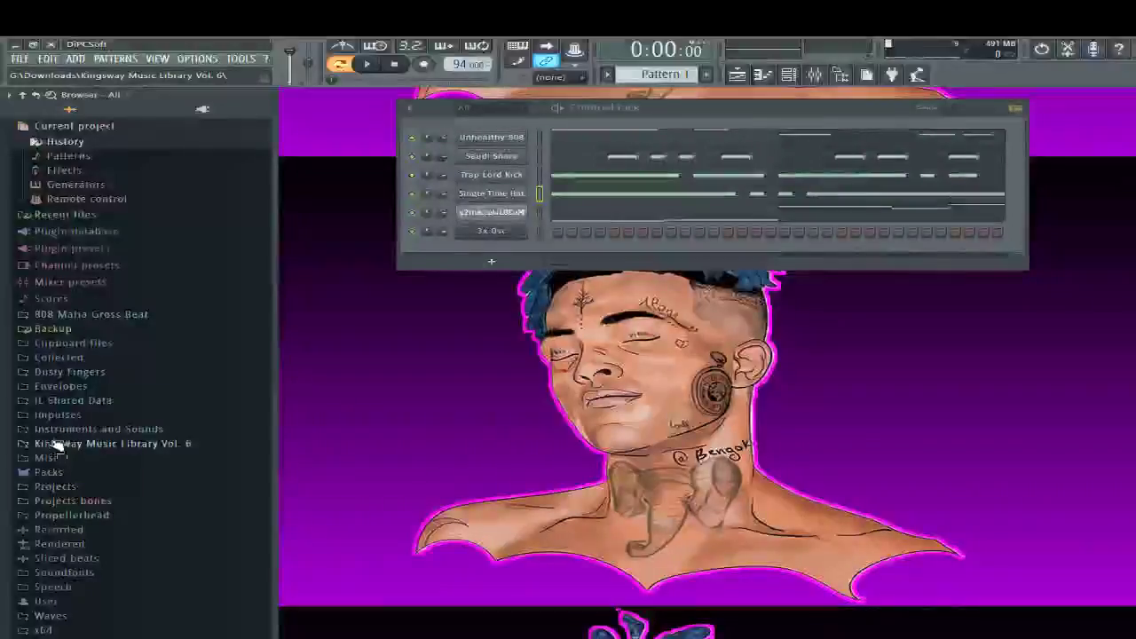
{"action": "left_click", "coordinate": [80, 430]}
{"action": "scroll", "coordinate": [148, 436], "scroll_direction": "down", "scroll_amount": 6}
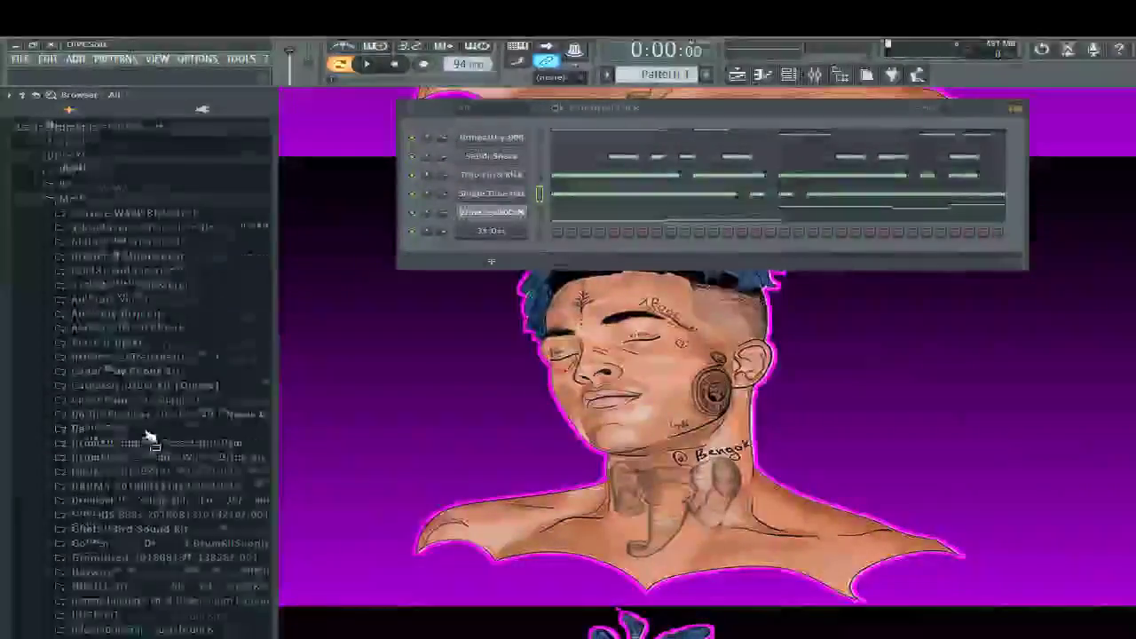
{"action": "scroll", "coordinate": [147, 432], "scroll_direction": "down", "scroll_amount": 8}
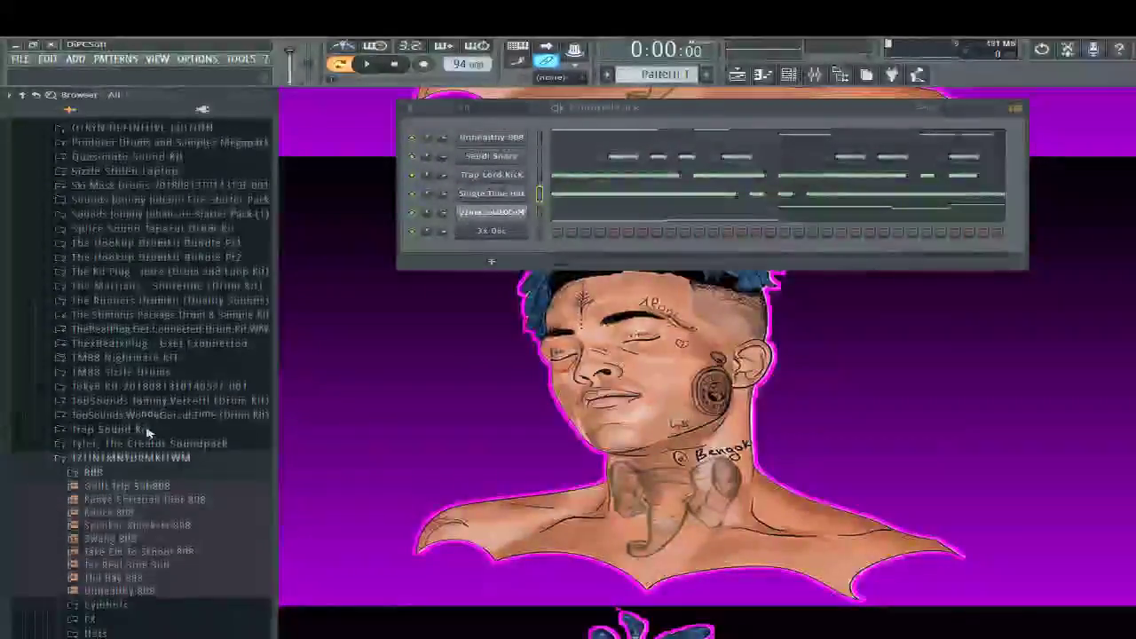
{"action": "scroll", "coordinate": [149, 432], "scroll_direction": "up", "scroll_amount": 1}
{"action": "left_click", "coordinate": [142, 396]}
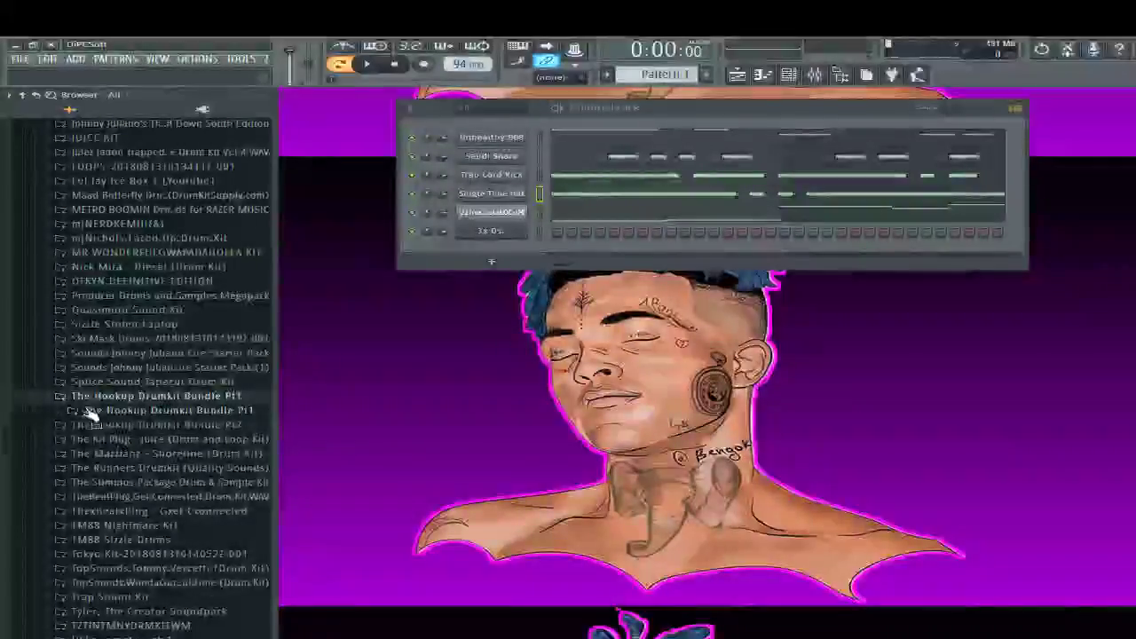
{"action": "left_click", "coordinate": [93, 411]}
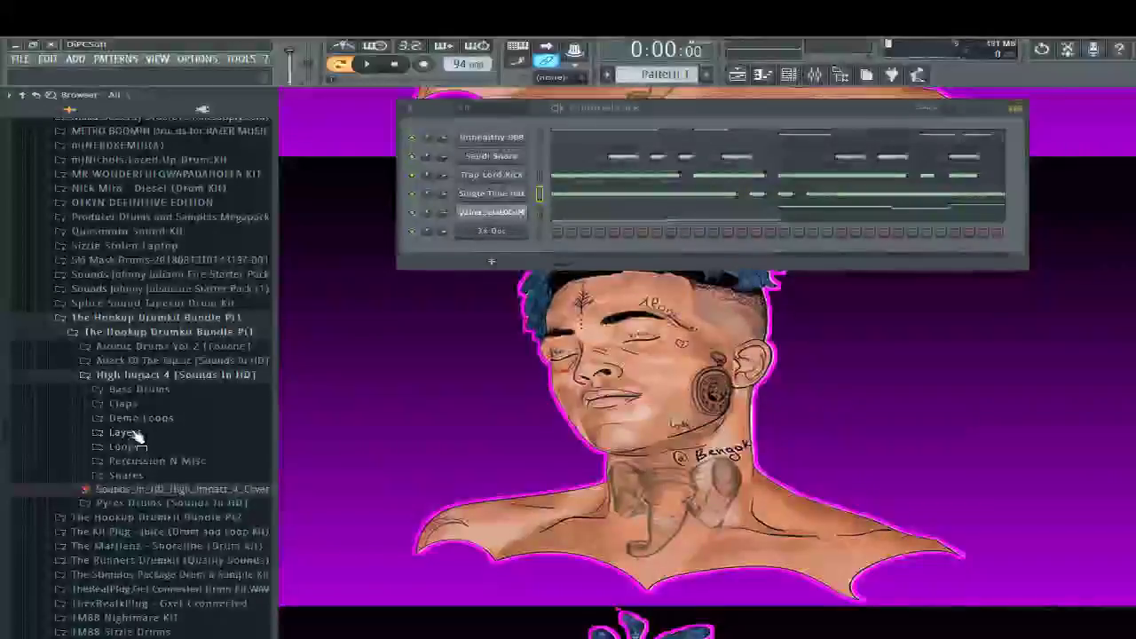
{"action": "scroll", "coordinate": [133, 424], "scroll_direction": "down", "scroll_amount": 5}
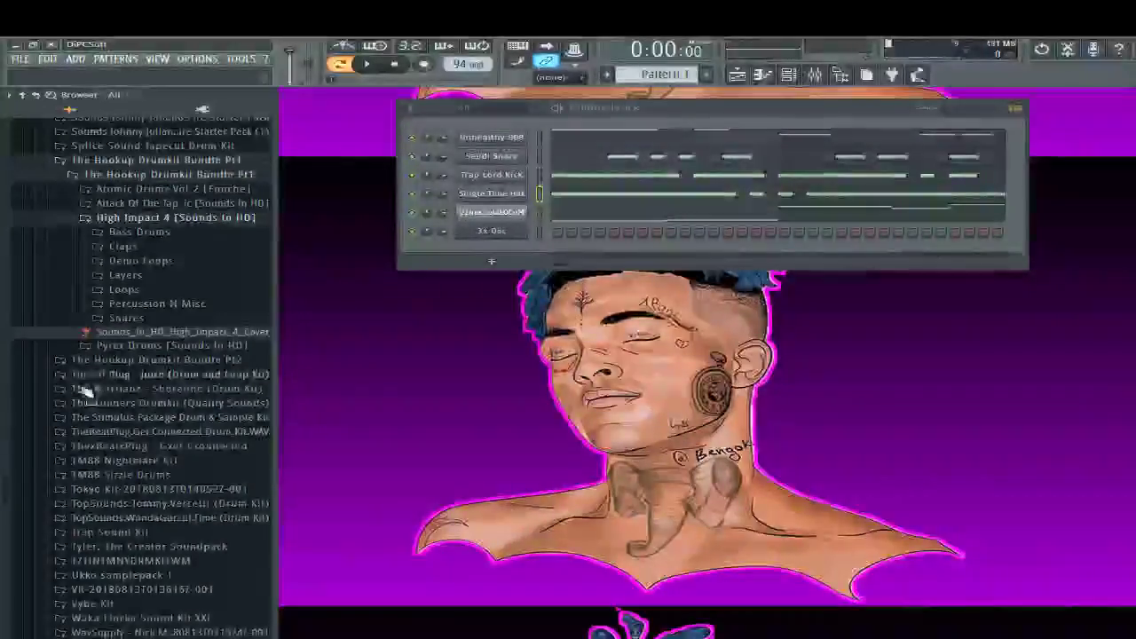
{"action": "left_click", "coordinate": [96, 373]}
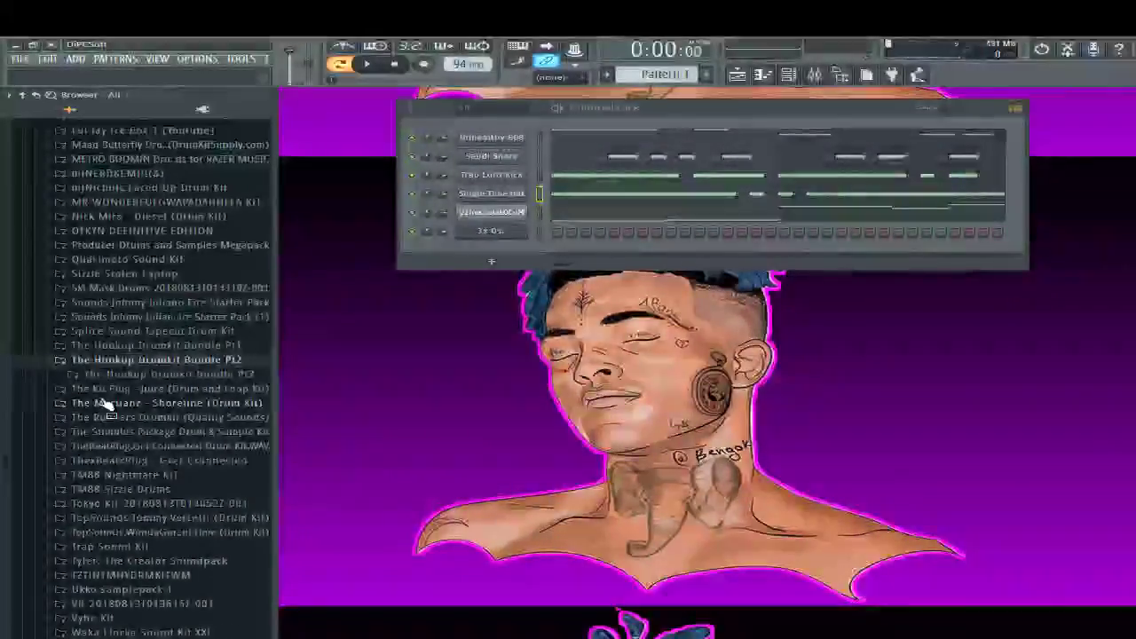
Preview open hats in The Martianz - Shoreline kit's OpenHats folder and add Splash as a channel above Single Time Hat
{"action": "left_click", "coordinate": [101, 402]}
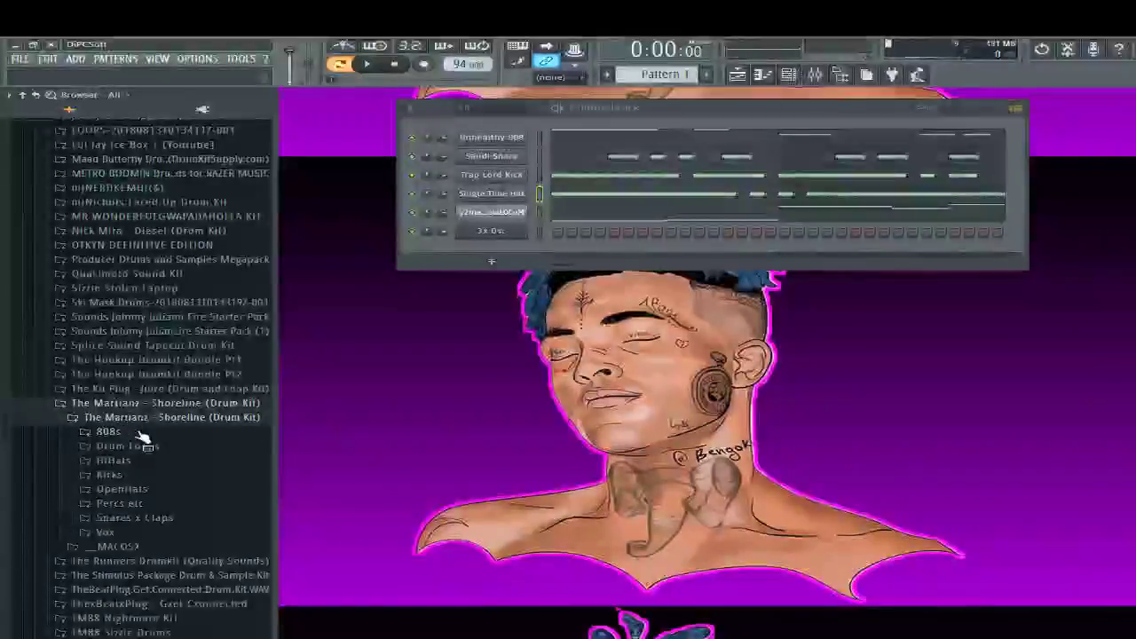
{"action": "scroll", "coordinate": [138, 430], "scroll_direction": "down", "scroll_amount": 5}
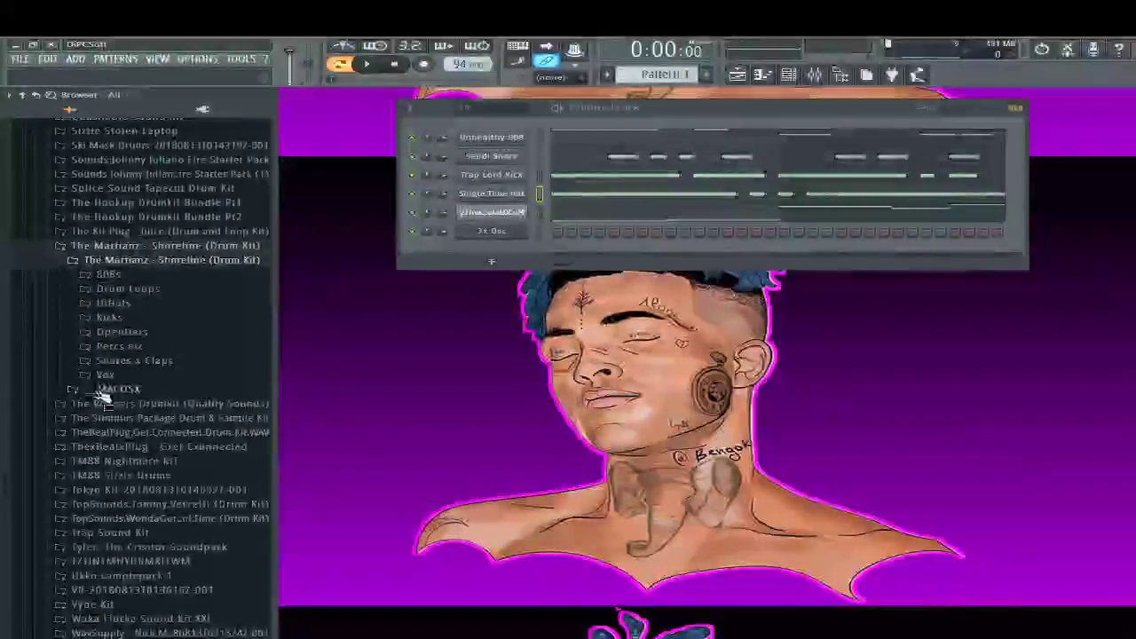
{"action": "left_click", "coordinate": [115, 332]}
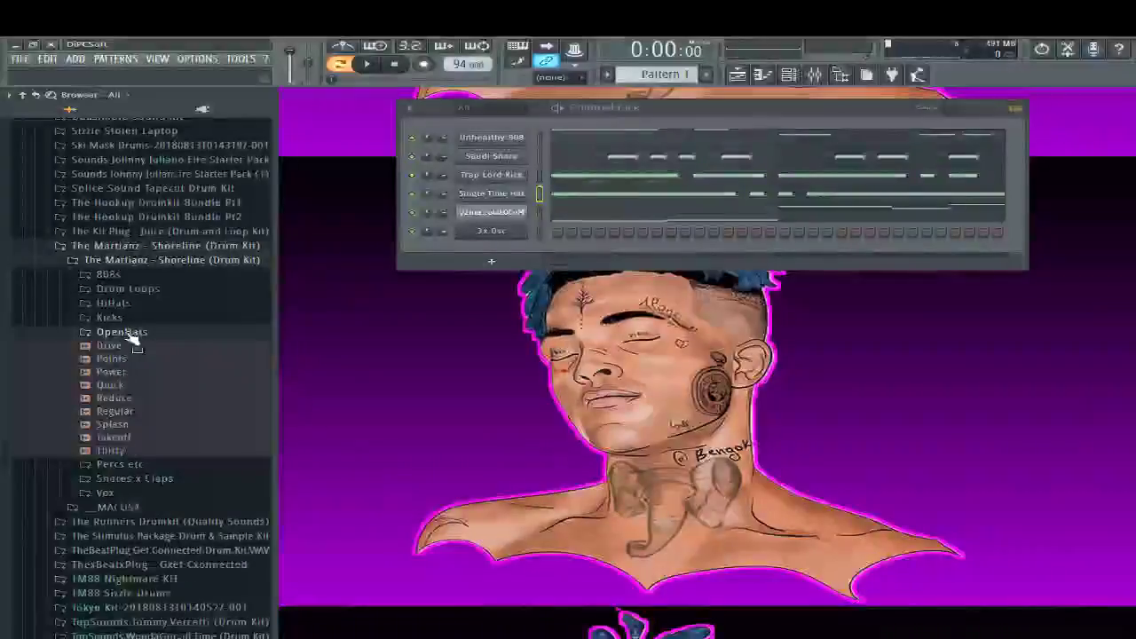
{"action": "left_click", "coordinate": [111, 412]}
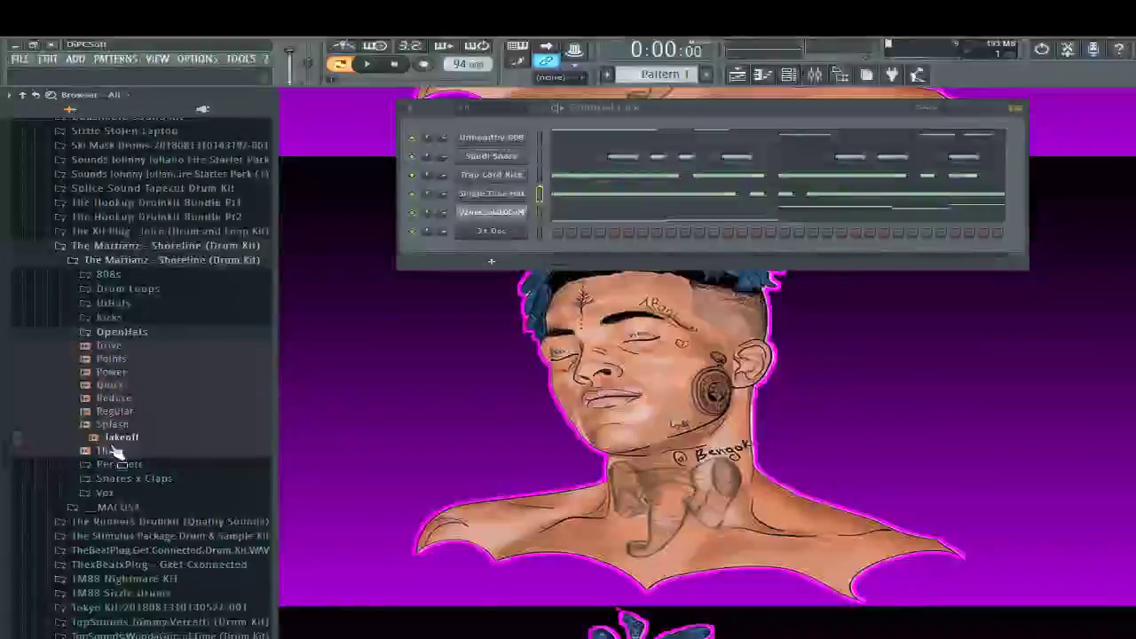
{"action": "left_click_drag", "start_coordinate": [119, 425], "coordinate": [264, 193]}
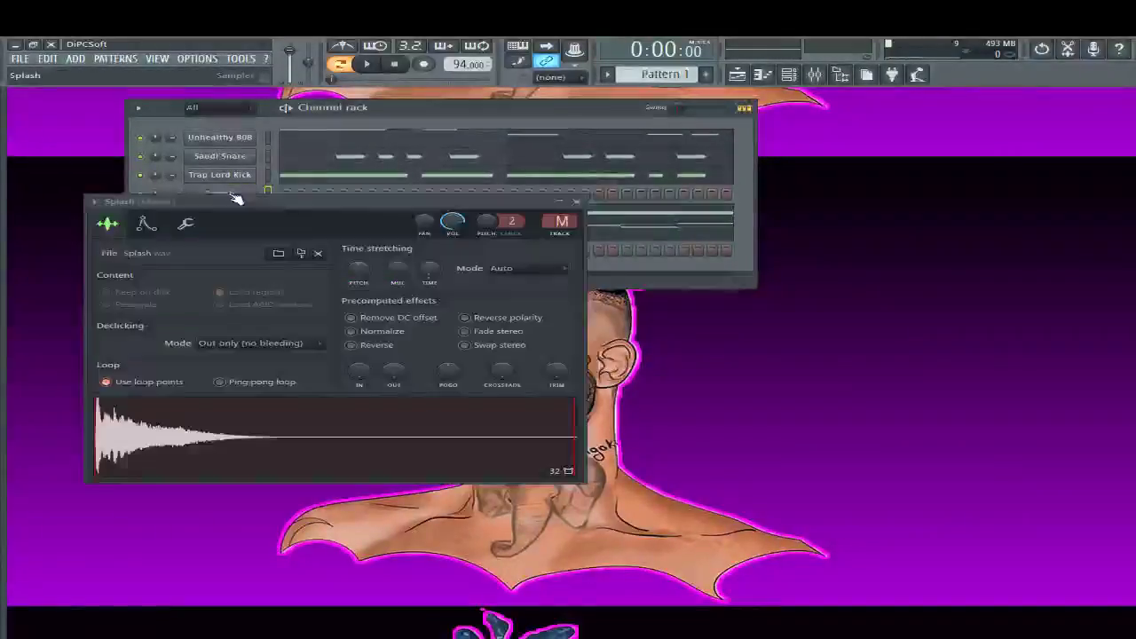
{"action": "left_click_drag", "start_coordinate": [561, 221], "coordinate": [560, 191]}
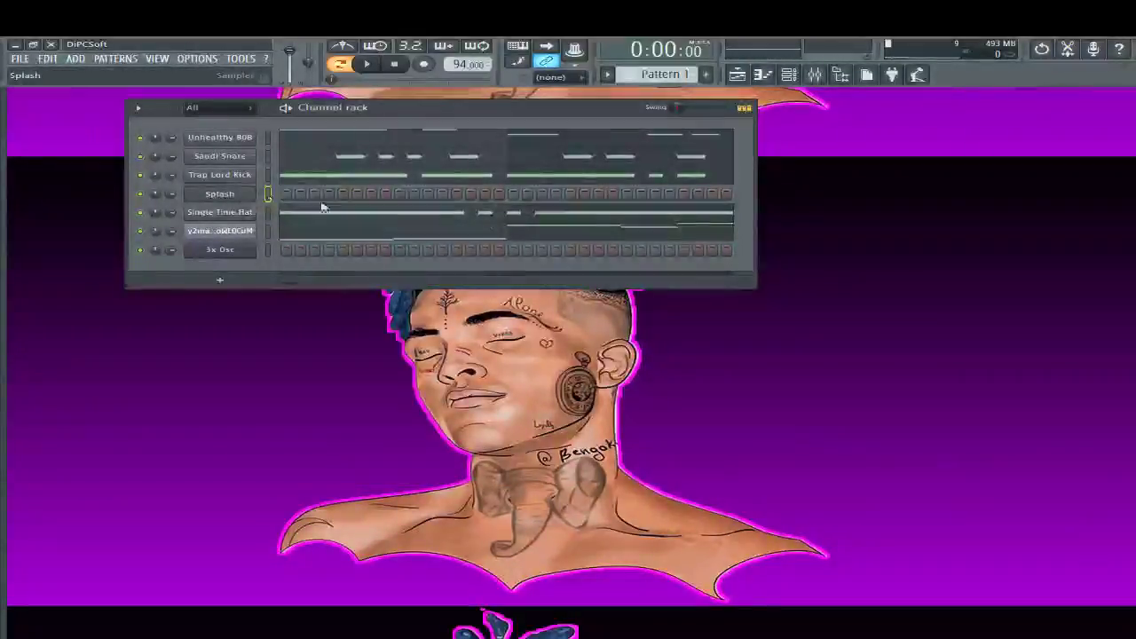
Place Splash hits on every fourth step from step 1 to step 29 and audition the pattern
{"action": "key", "text": "space"}
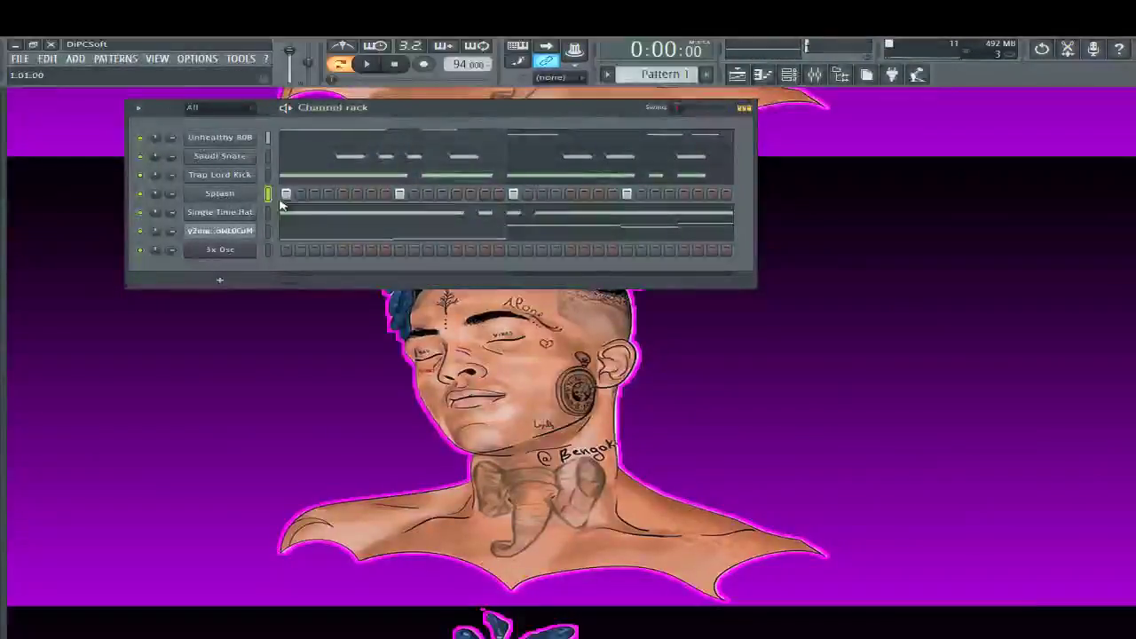
{"action": "left_click", "coordinate": [343, 193]}
{"action": "left_click", "coordinate": [456, 193]}
{"action": "left_click", "coordinate": [570, 193]}
{"action": "left_click", "coordinate": [683, 194]}
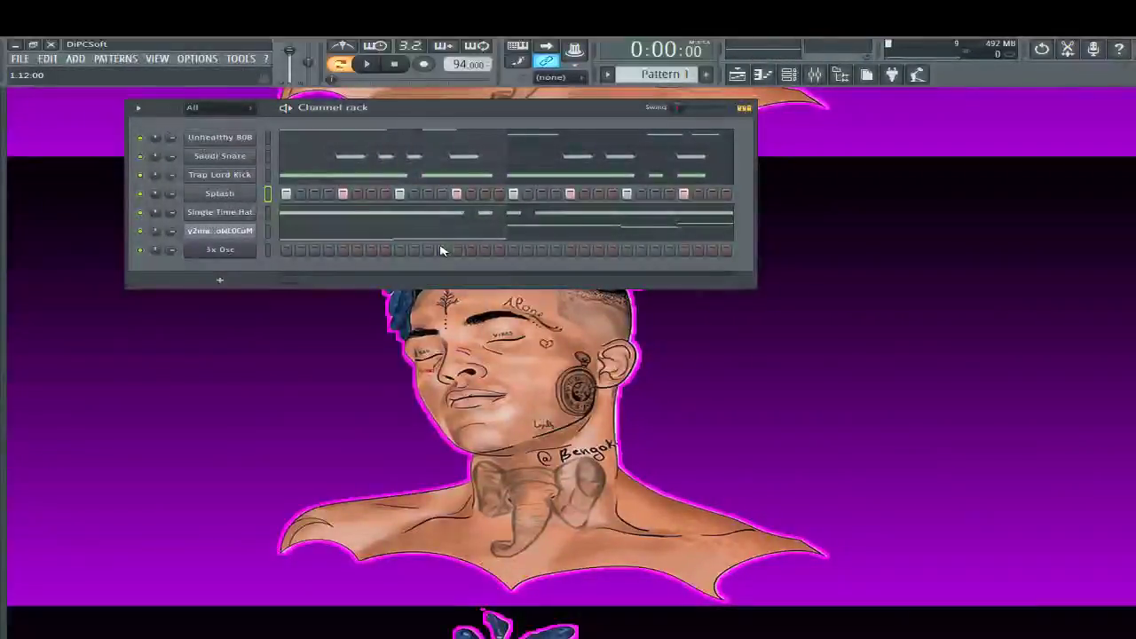
{"action": "key", "text": "space"}
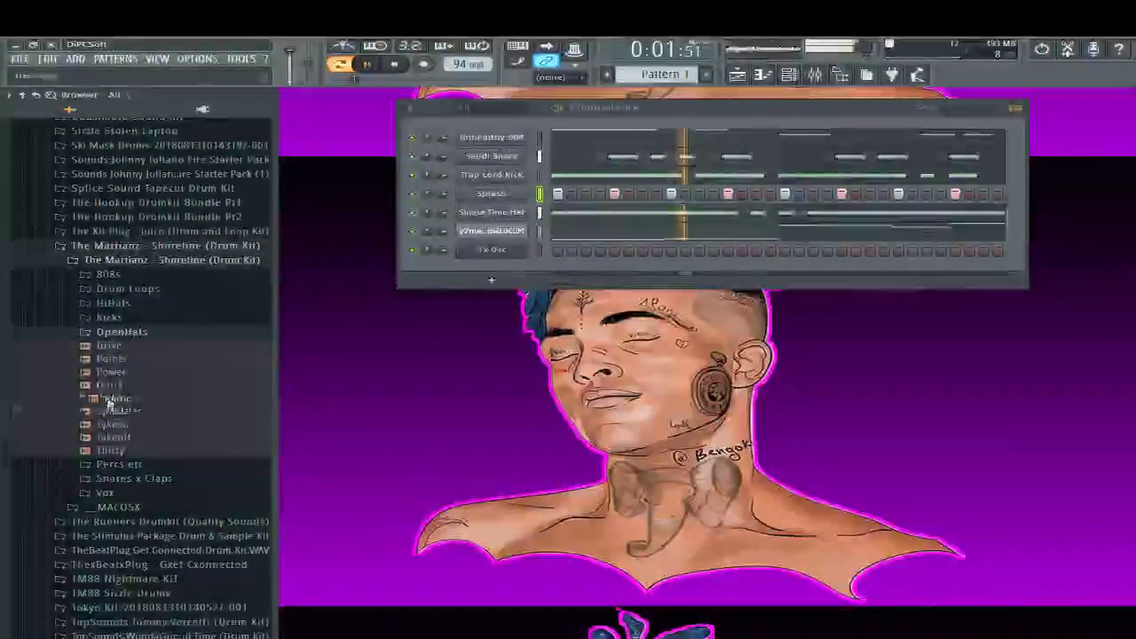
Preview open hats in the OpenHats folder and replace the Splash sample with Power on the same channel
{"action": "key", "text": "space"}
{"action": "left_click", "coordinate": [114, 386]}
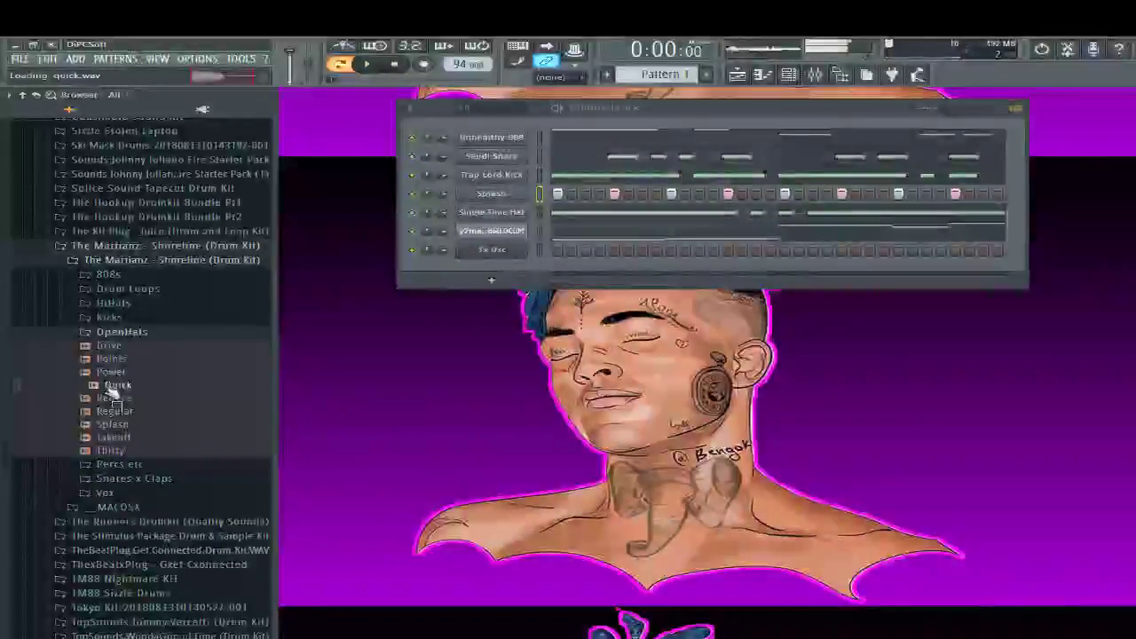
{"action": "left_click_drag", "start_coordinate": [114, 390], "coordinate": [248, 199]}
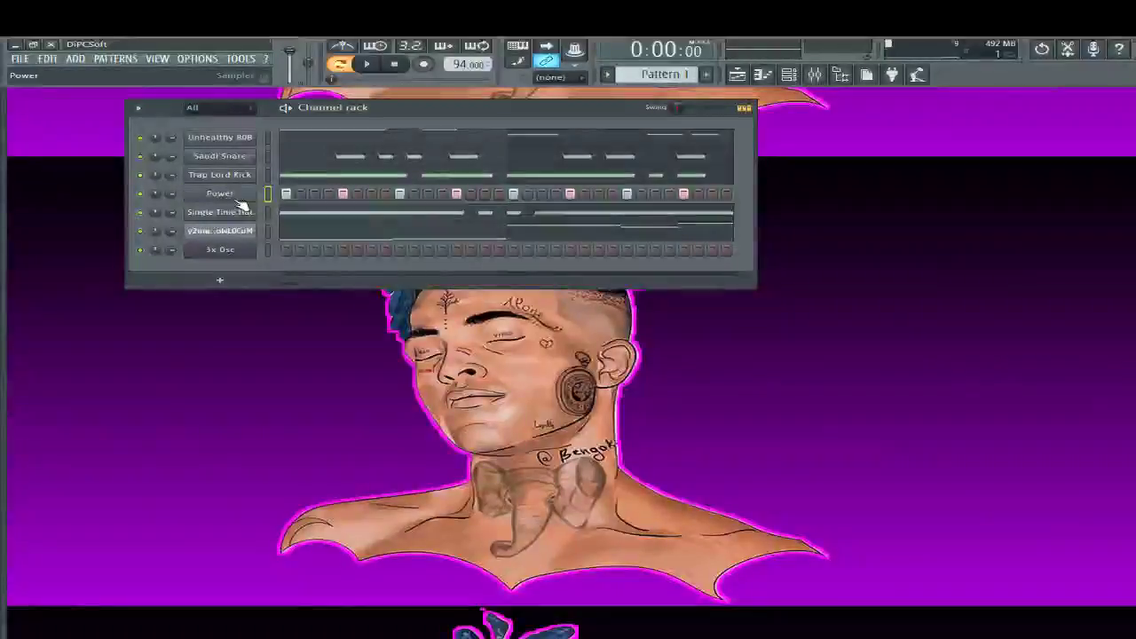
Lower the sustain and release of Power's volume envelope to zero and lengthen its attack while the pattern plays
{"action": "key", "text": "space"}
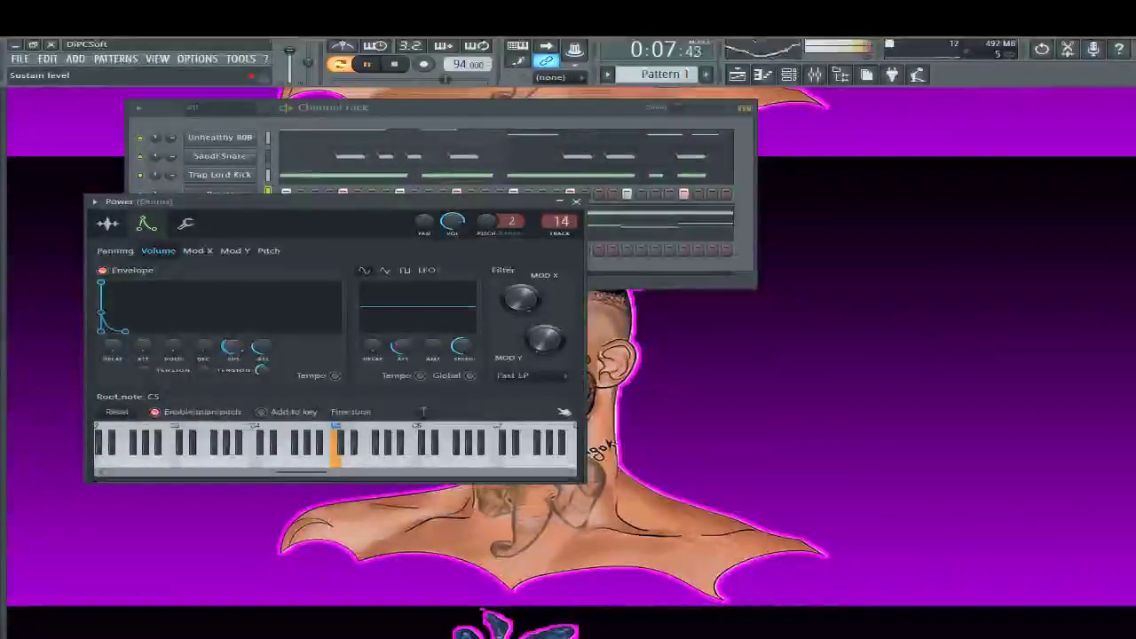
{"action": "left_click_drag", "start_coordinate": [233, 347], "coordinate": [272, 351]}
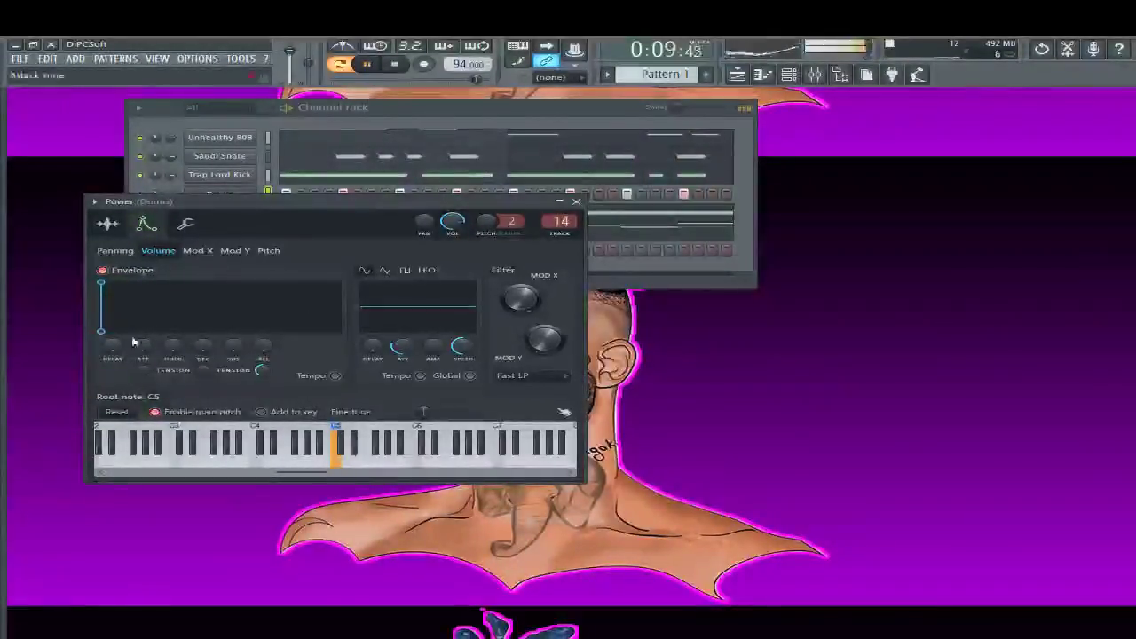
{"action": "left_click_drag", "start_coordinate": [142, 346], "coordinate": [142, 381]}
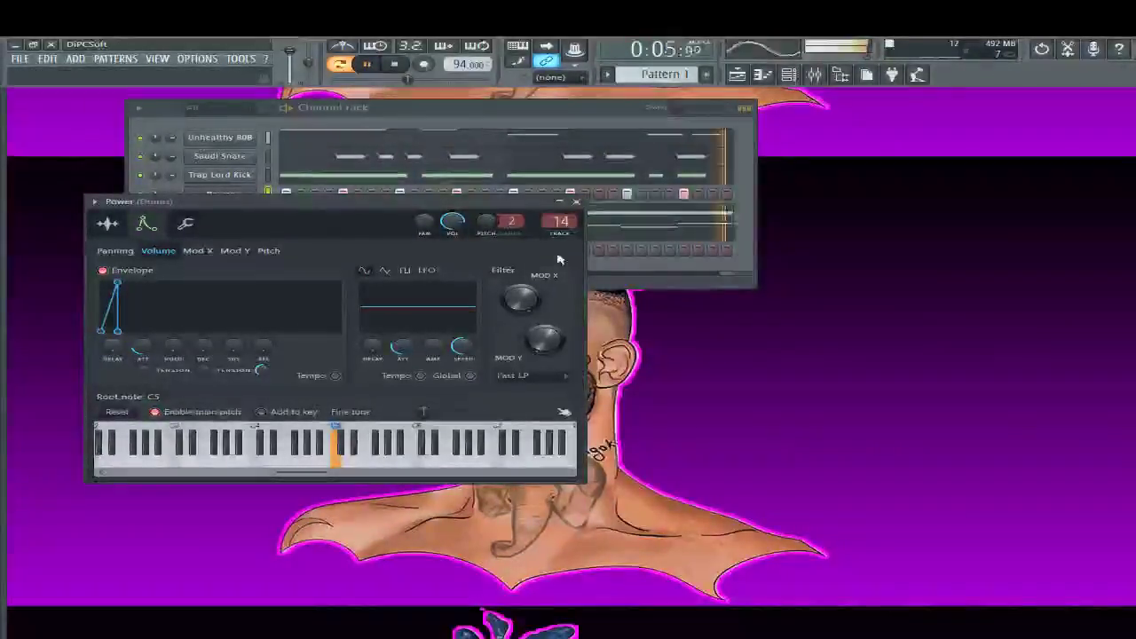
Set Power's pitch range to 9 semitones, try a lower channel pitch, and close the channel settings
{"action": "mouse_move", "coordinate": [504, 222]}
{"action": "left_mouse_down"}
{"action": "mouse_move", "coordinate": [504, 252]}
{"action": "mouse_move", "coordinate": [486, 233]}
{"action": "left_mouse_up"}
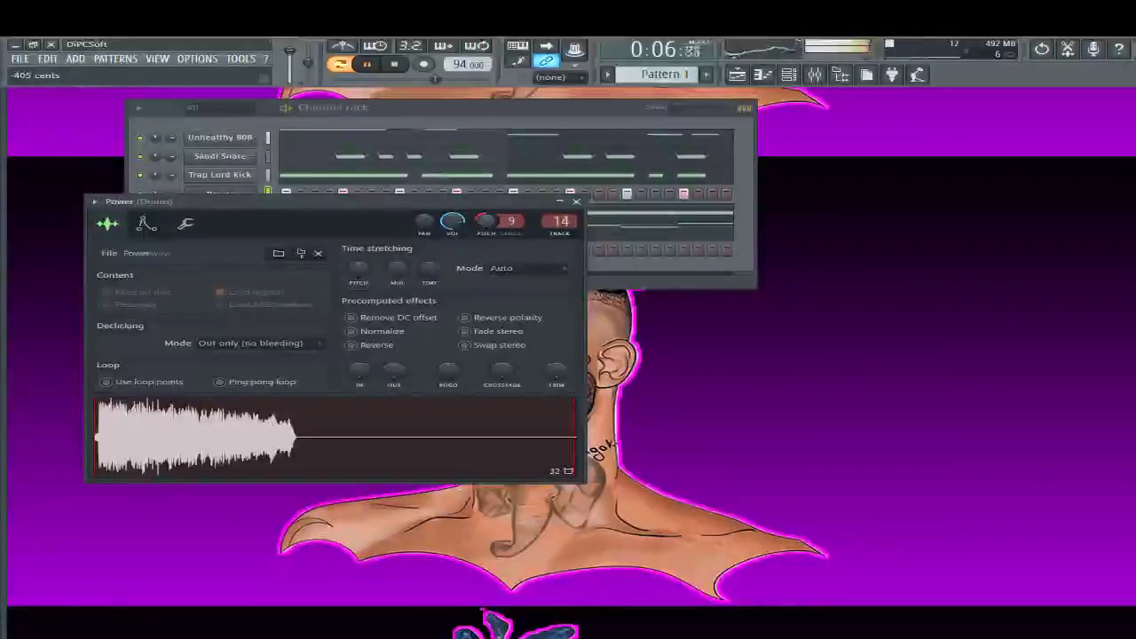
{"action": "left_click_drag", "start_coordinate": [357, 268], "coordinate": [358, 282]}
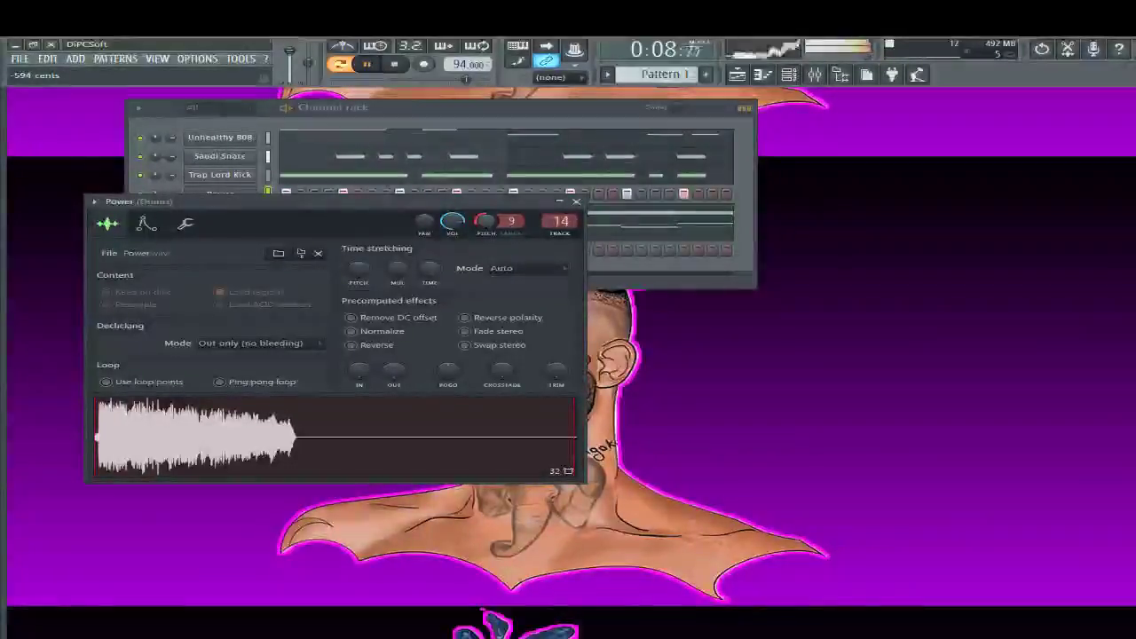
{"action": "left_click", "coordinate": [576, 202]}
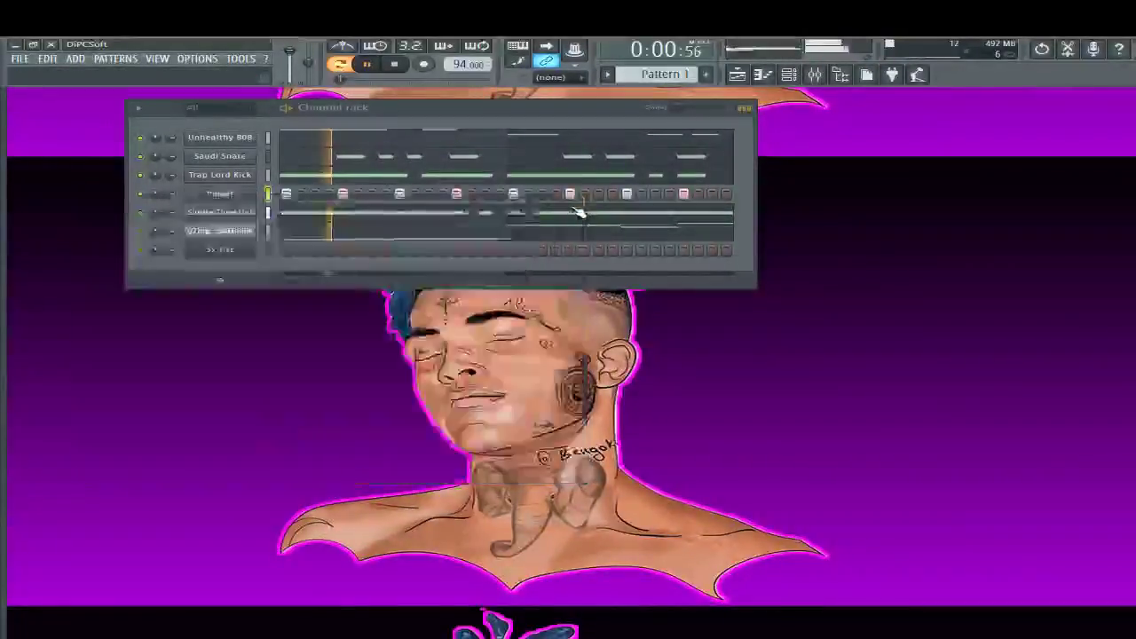
Preview more samples in the OpenHats folder and add Points as a new channel above Unhealthy 808
{"action": "mouse_move", "coordinate": [36, 355]}
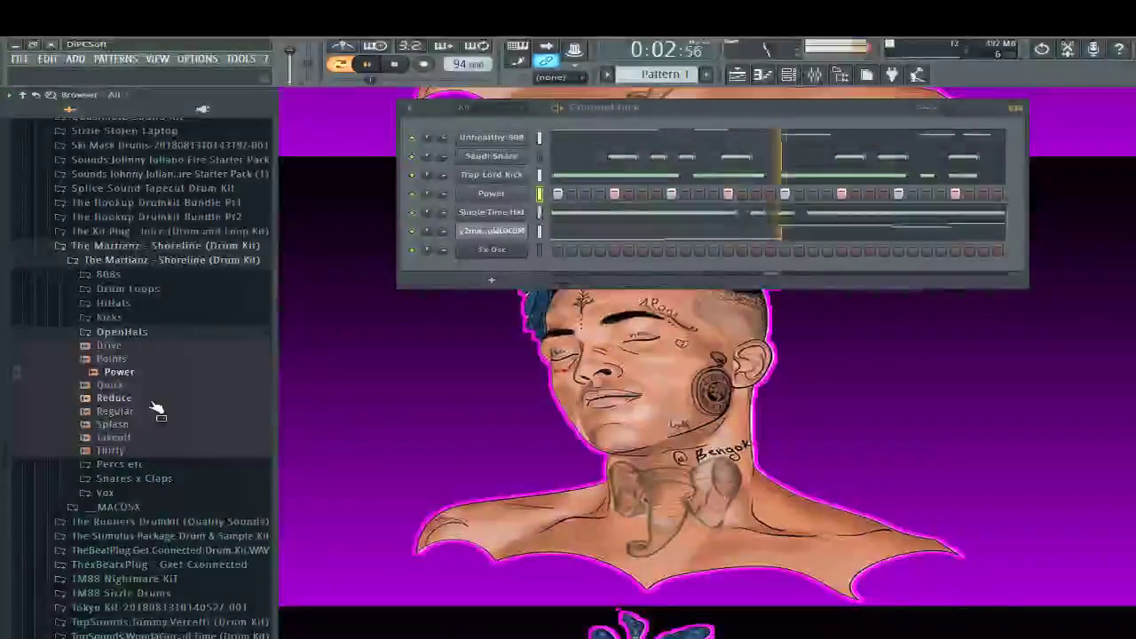
{"action": "left_click", "coordinate": [110, 385]}
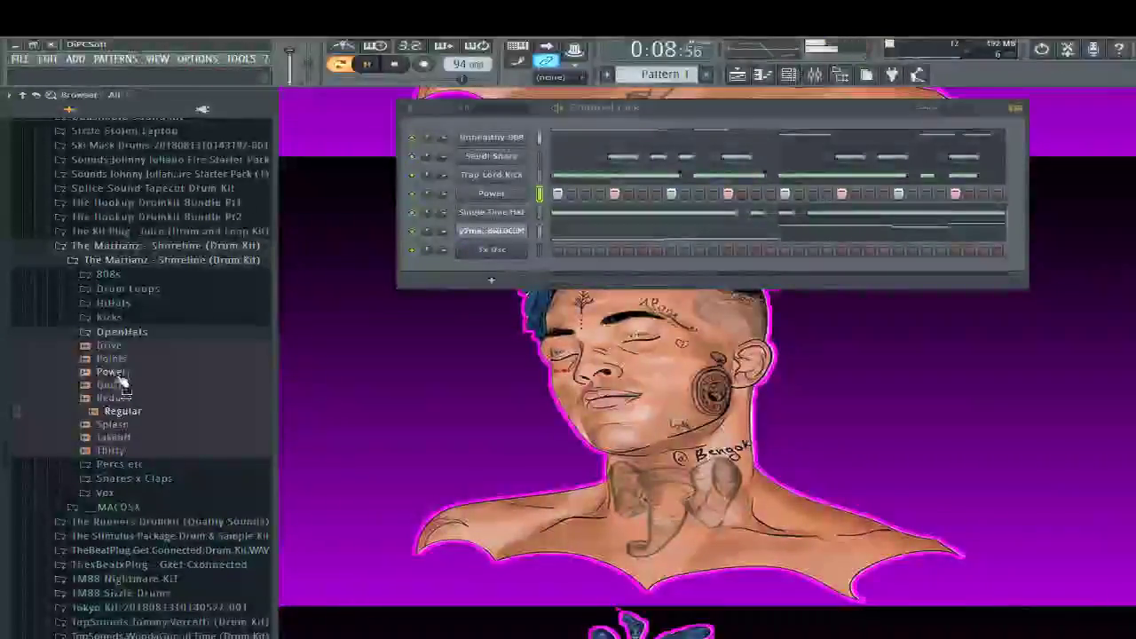
{"action": "key", "text": "space"}
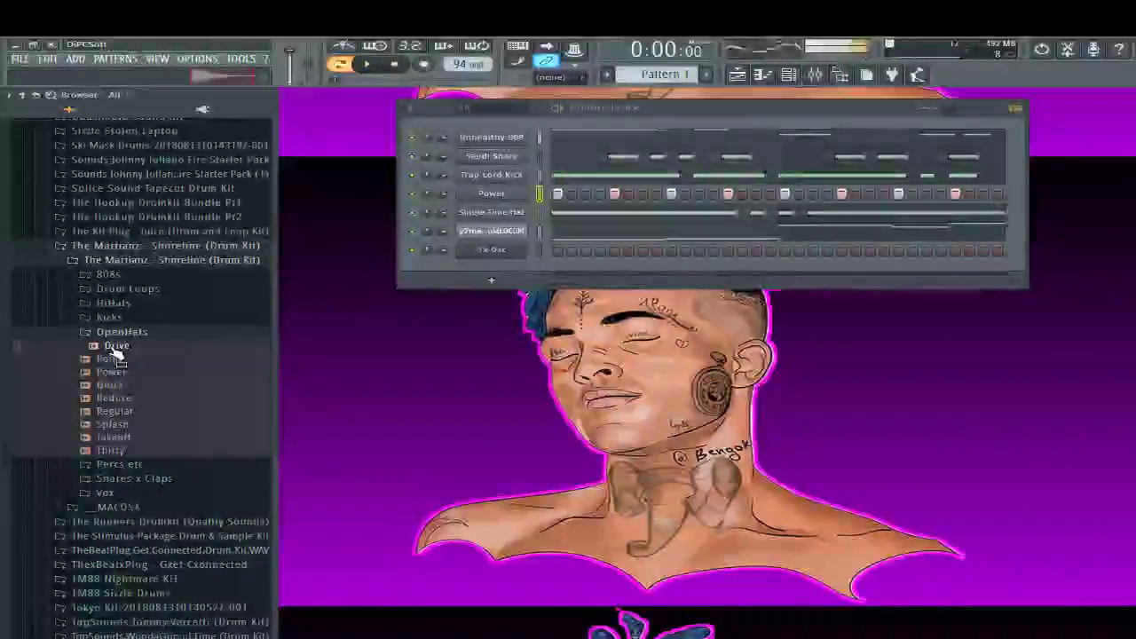
{"action": "left_click", "coordinate": [112, 359]}
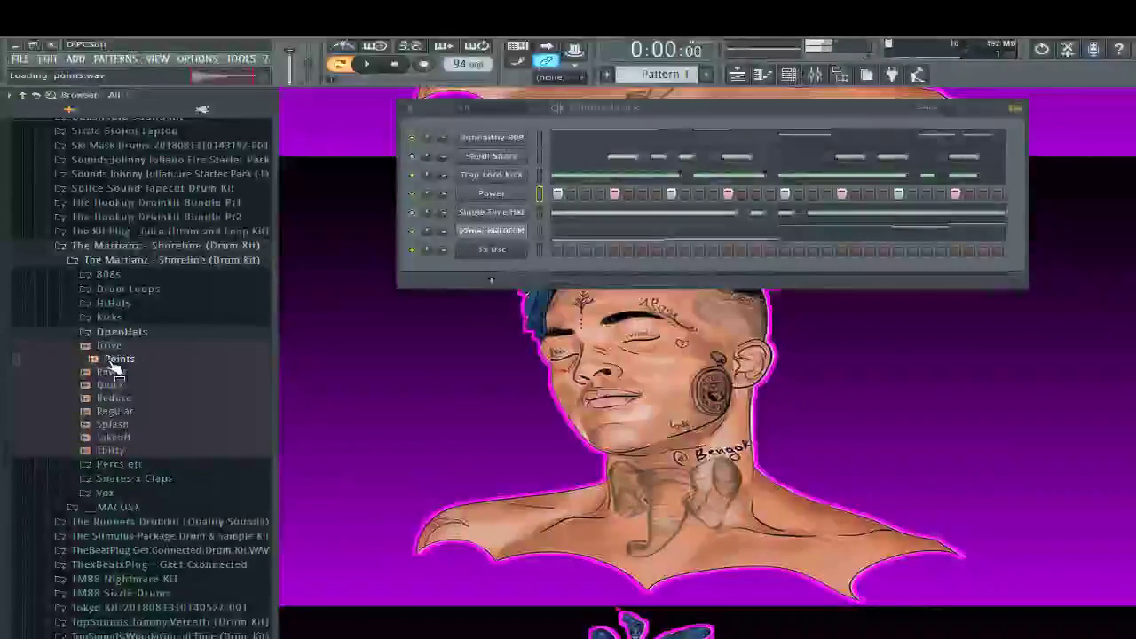
{"action": "left_click_drag", "start_coordinate": [113, 367], "coordinate": [232, 135]}
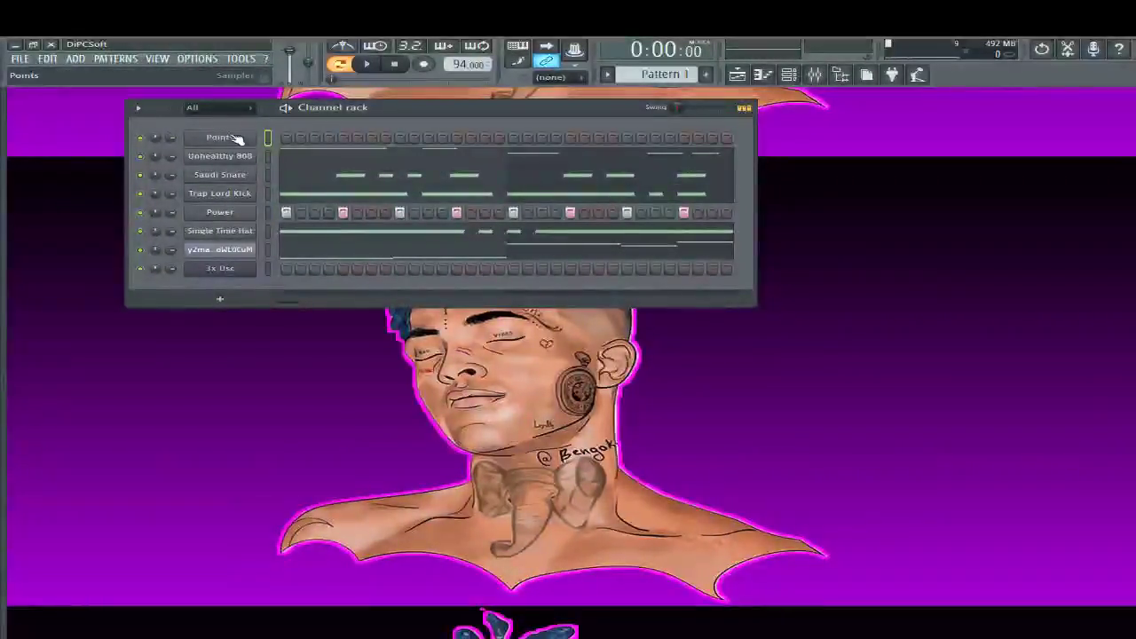
Try the pattern without Power's hit on step 1, auditioning it with and without the hit
{"action": "key", "text": "space"}
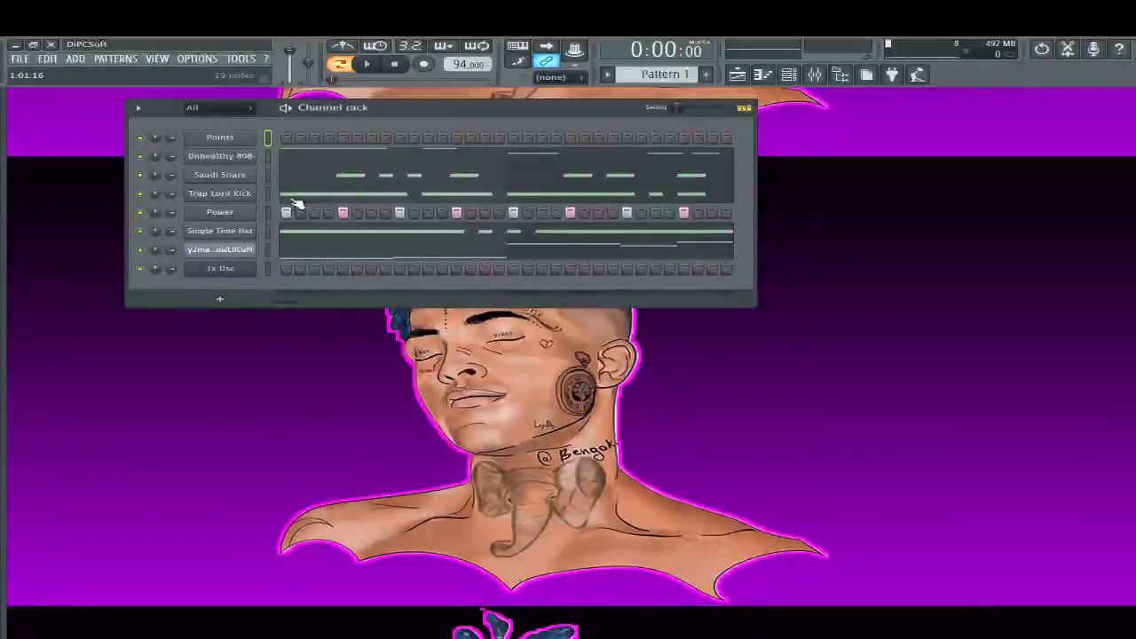
{"action": "key", "text": "space"}
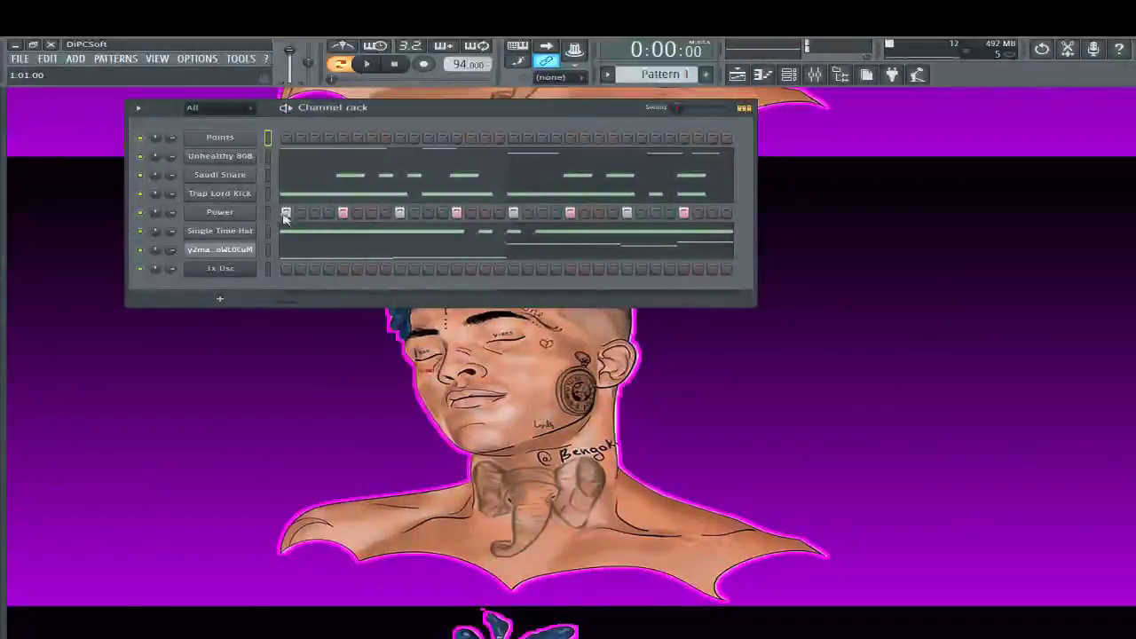
{"action": "left_click", "coordinate": [288, 212]}
{"action": "key", "text": "space"}
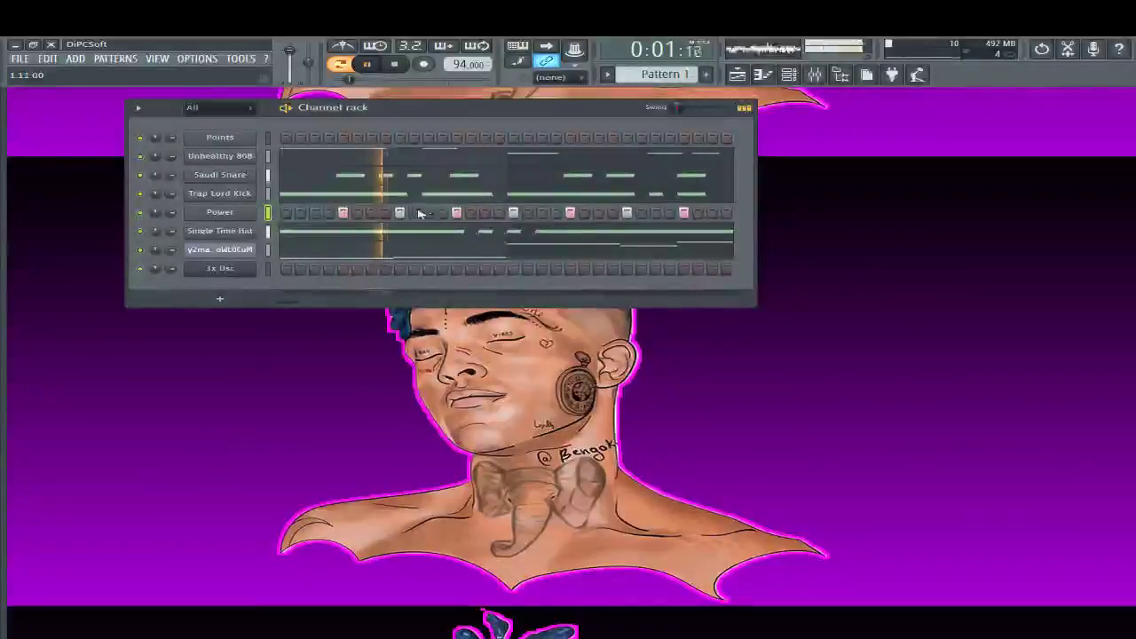
{"action": "key", "text": "space"}
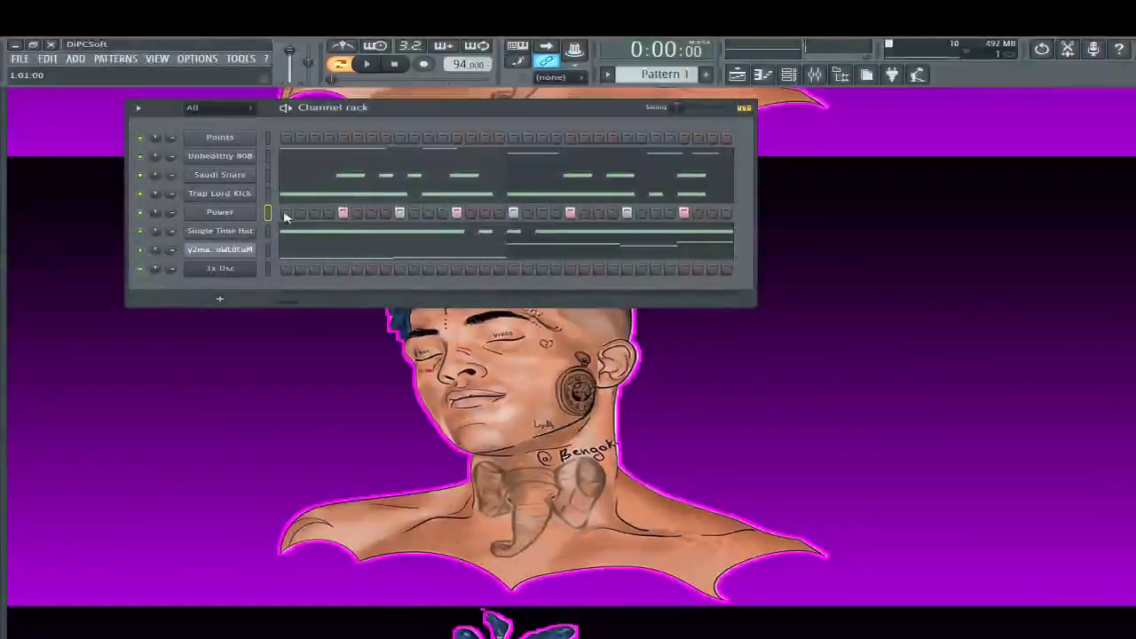
{"action": "left_click", "coordinate": [287, 214]}
{"action": "key", "text": "space"}
Disable loop points for the Points sample and set its maximum polyphony to 1
{"action": "left_click", "coordinate": [220, 212]}
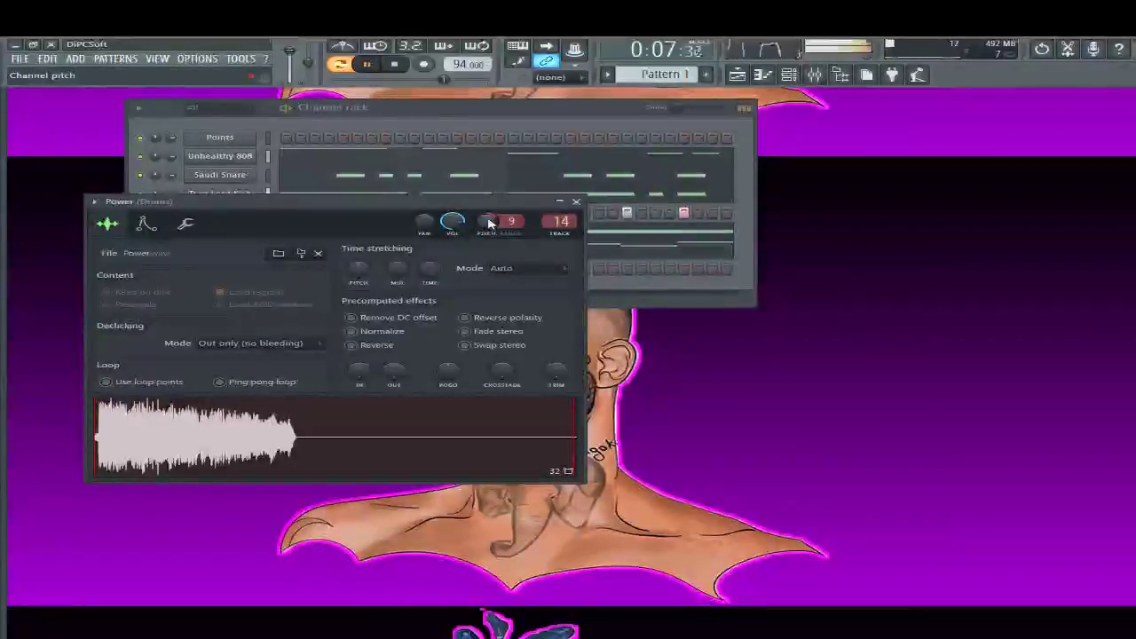
{"action": "left_click", "coordinate": [217, 138]}
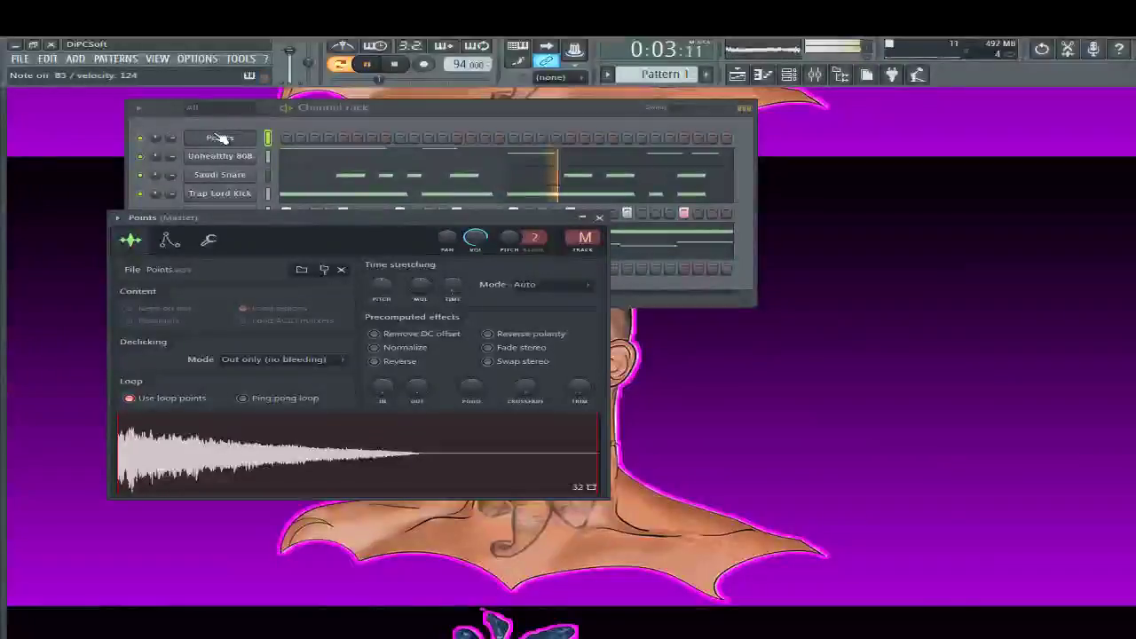
{"action": "key", "text": "space"}
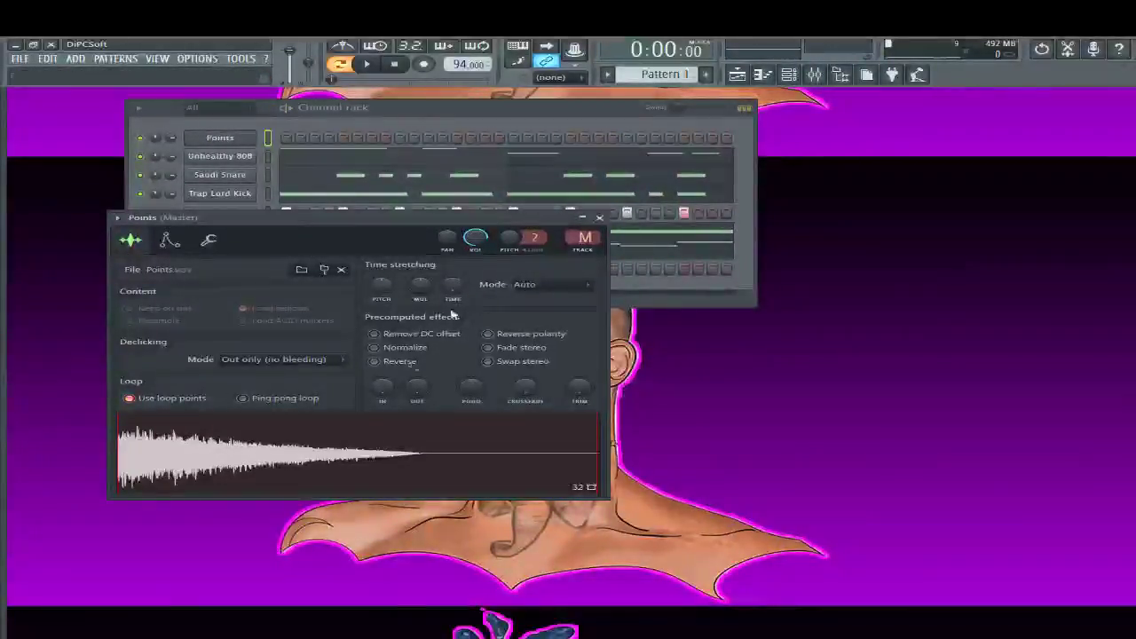
{"action": "left_click", "coordinate": [130, 398]}
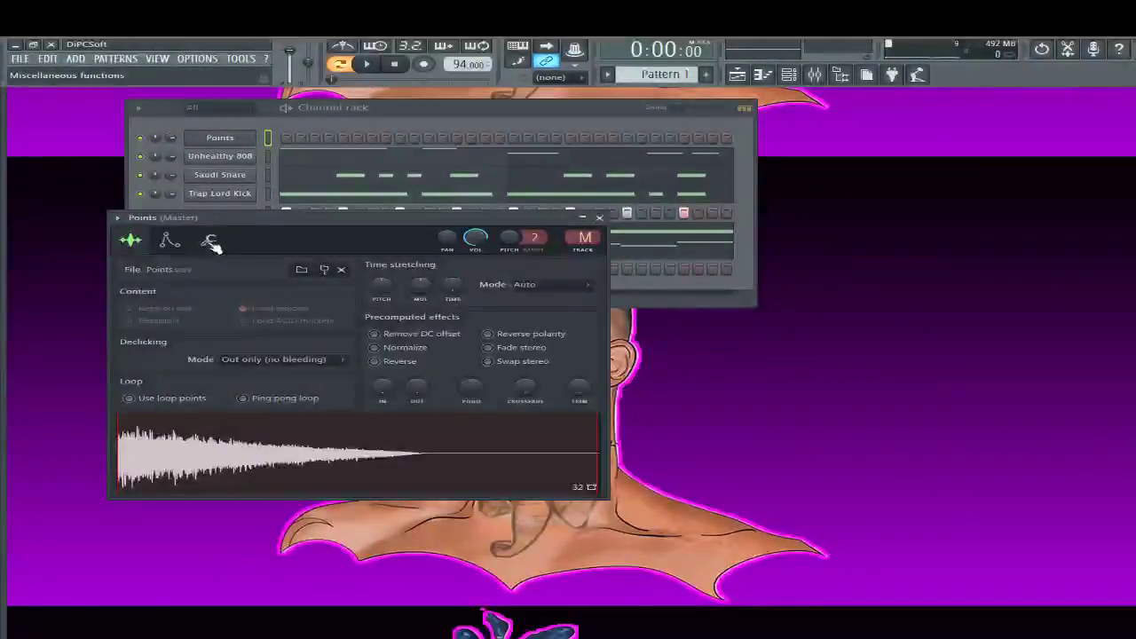
{"action": "left_click", "coordinate": [208, 240]}
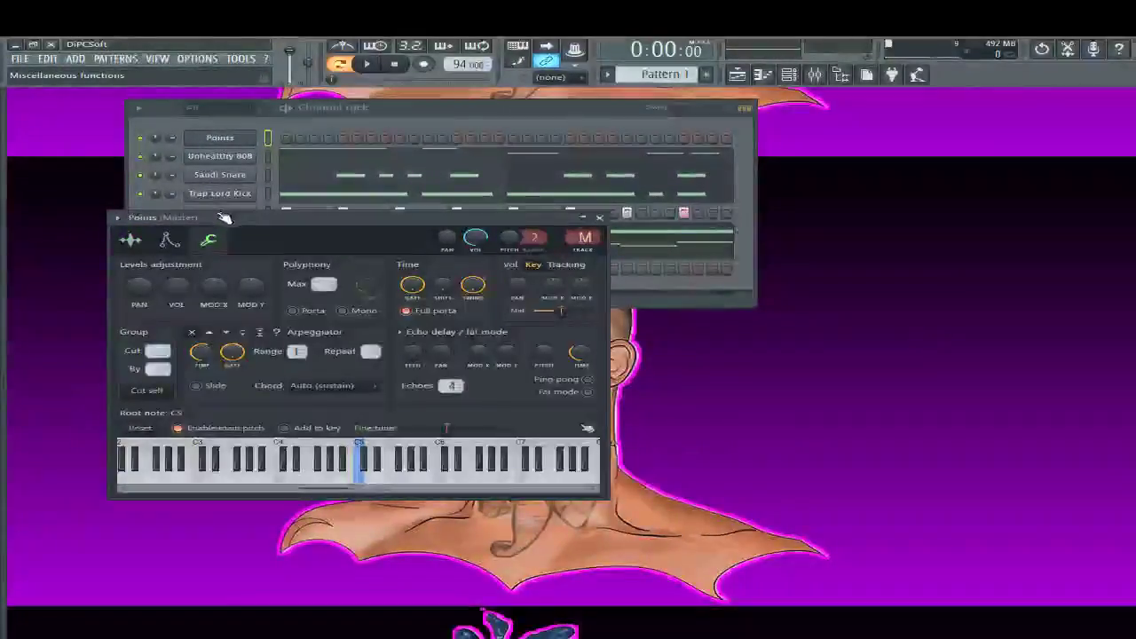
{"action": "left_click_drag", "start_coordinate": [332, 283], "coordinate": [333, 275]}
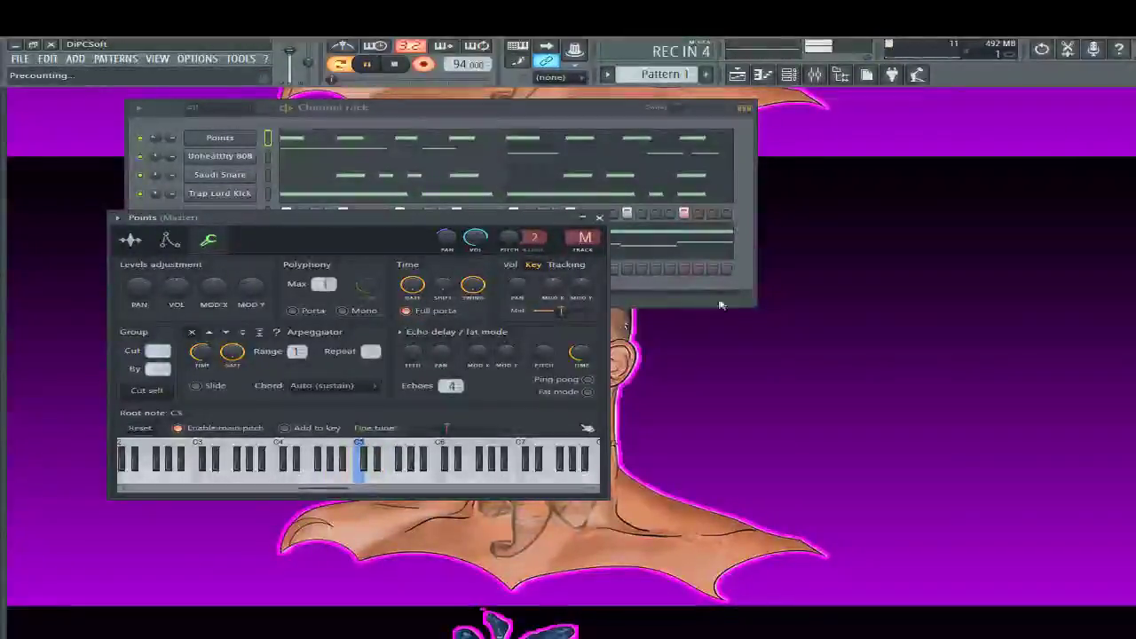
Turn off the recording countdown and check the Points notes in the piano roll
{"action": "left_click", "coordinate": [410, 49]}
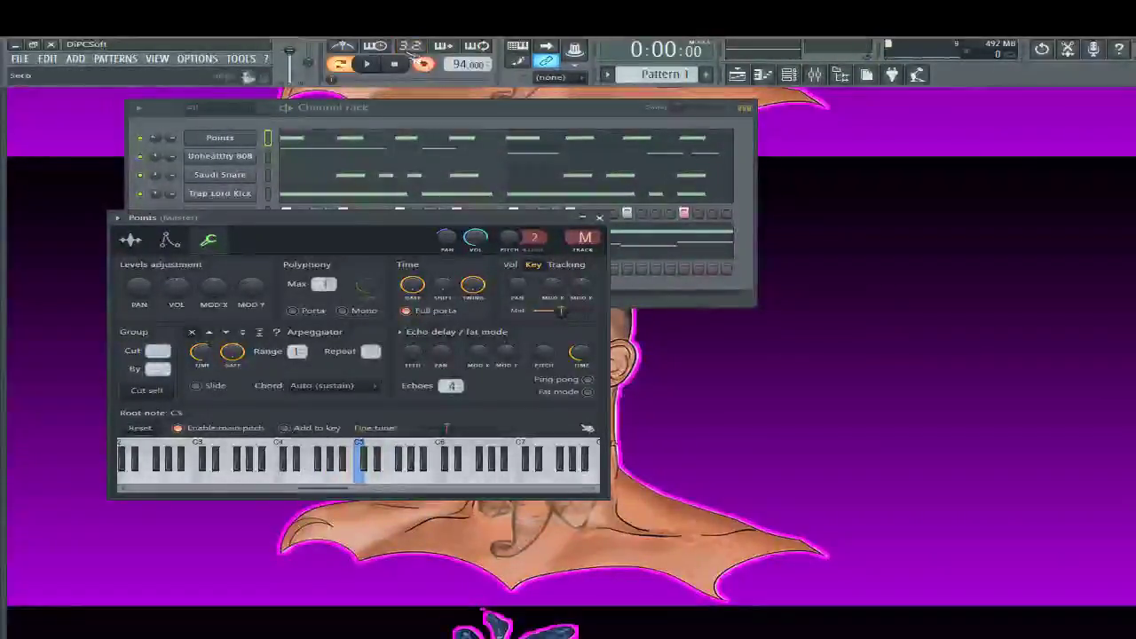
{"action": "key", "text": "F7"}
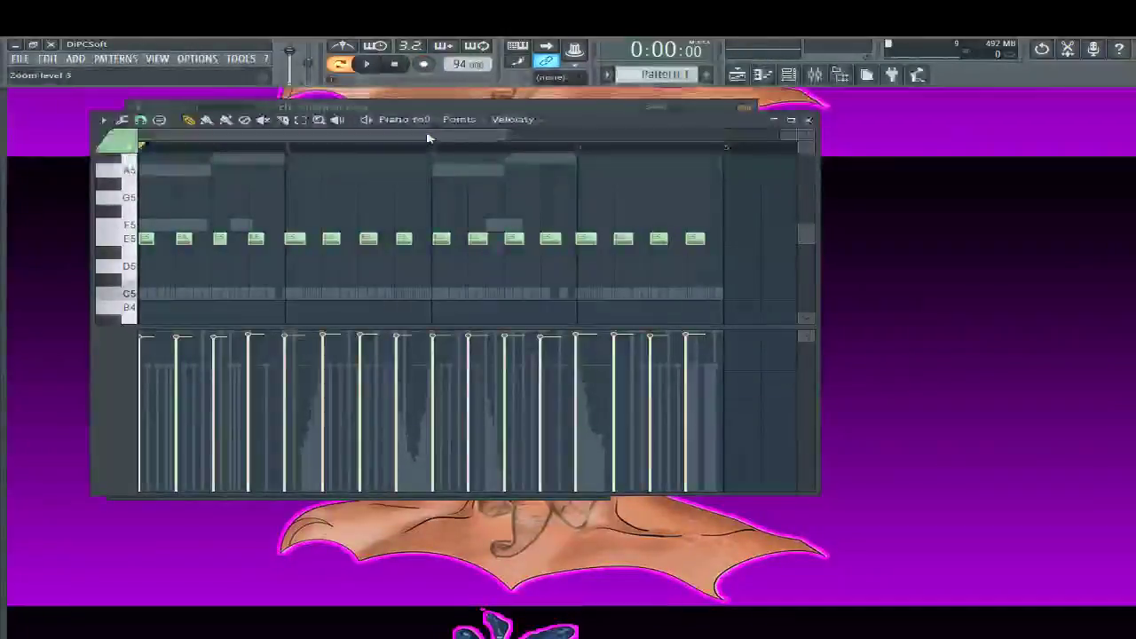
{"action": "left_click", "coordinate": [808, 119]}
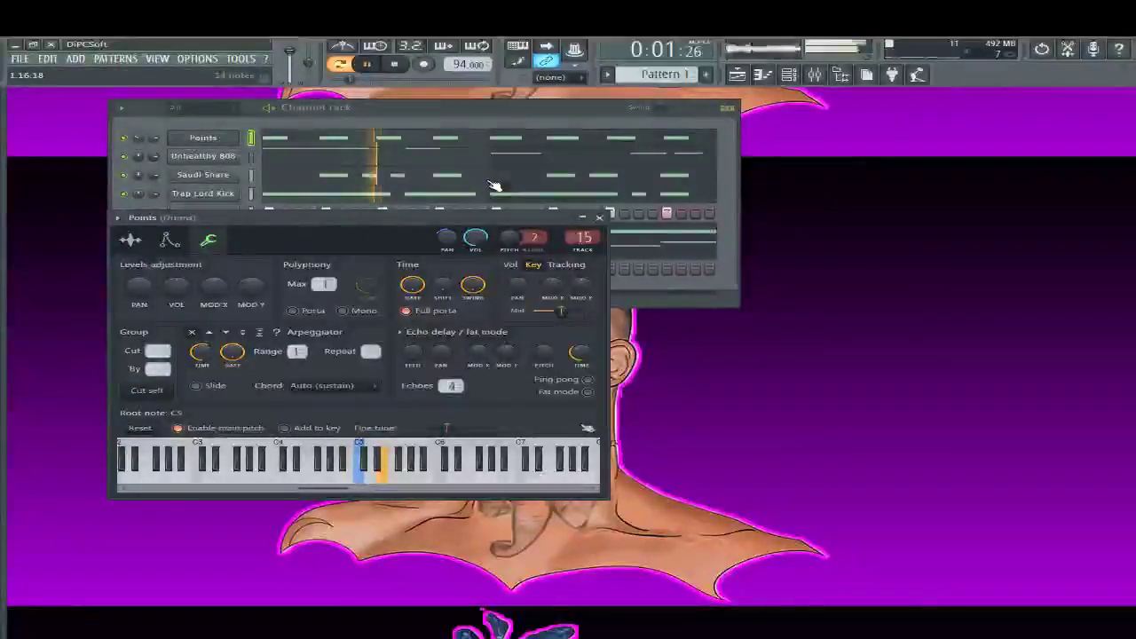
Lower the mixer faders of drum tracks 15 and 14 to balance the two open hats against the beat
{"action": "key", "text": "F9"}
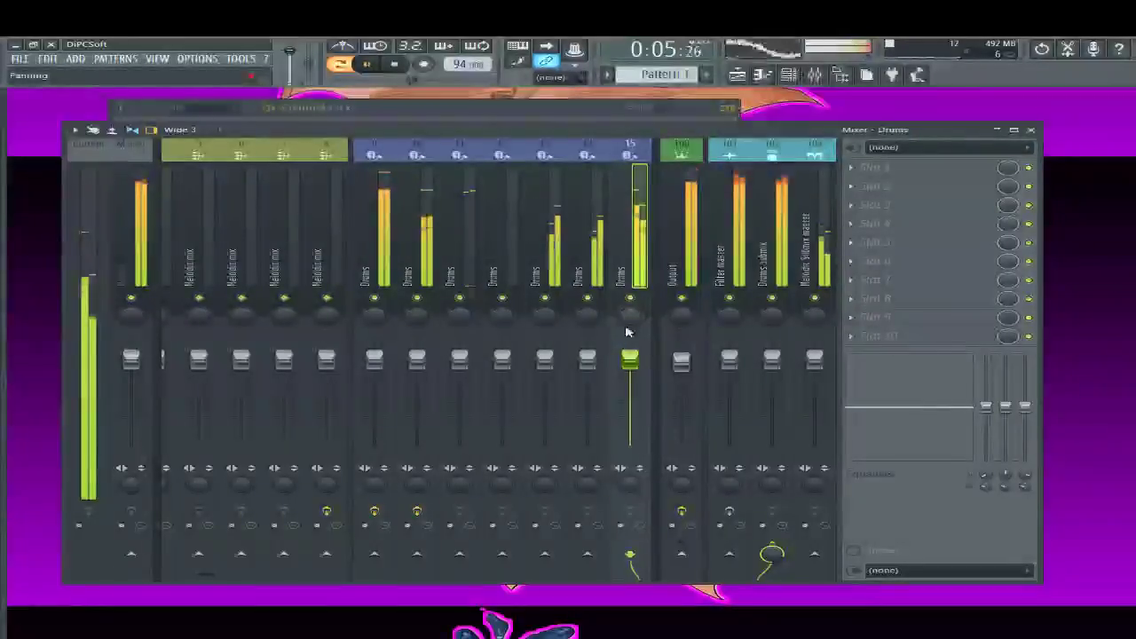
{"action": "left_click_drag", "start_coordinate": [629, 358], "coordinate": [629, 405]}
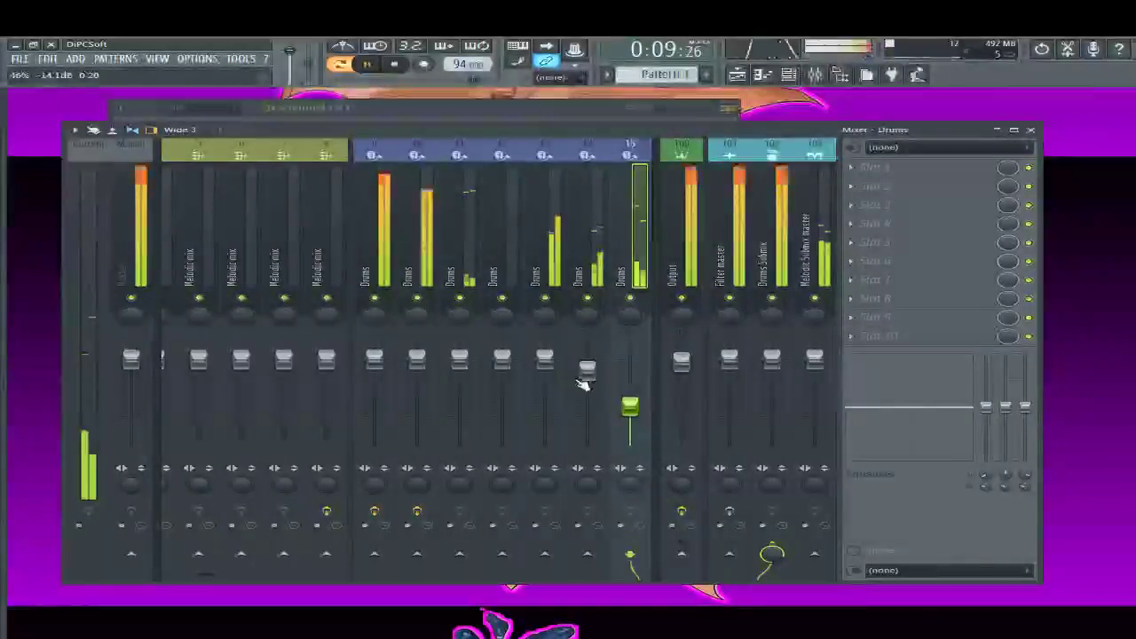
{"action": "left_click_drag", "start_coordinate": [587, 370], "coordinate": [629, 408]}
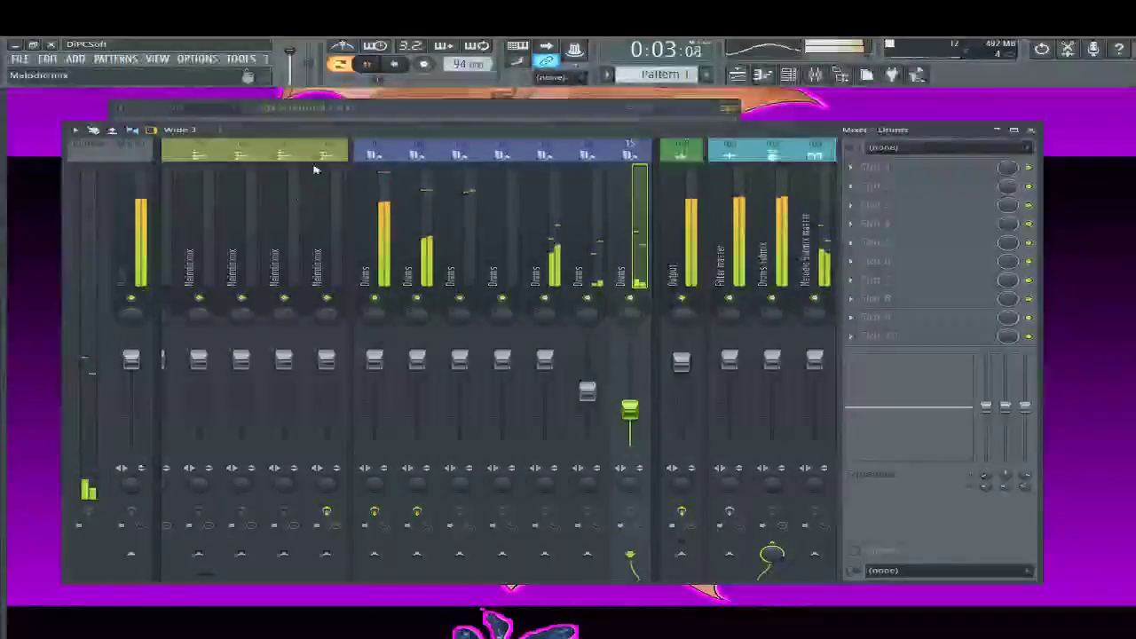
Nudge the last Points note in bar 4 slightly later onto the beat and audition the pattern
{"action": "left_click", "coordinate": [562, 145]}
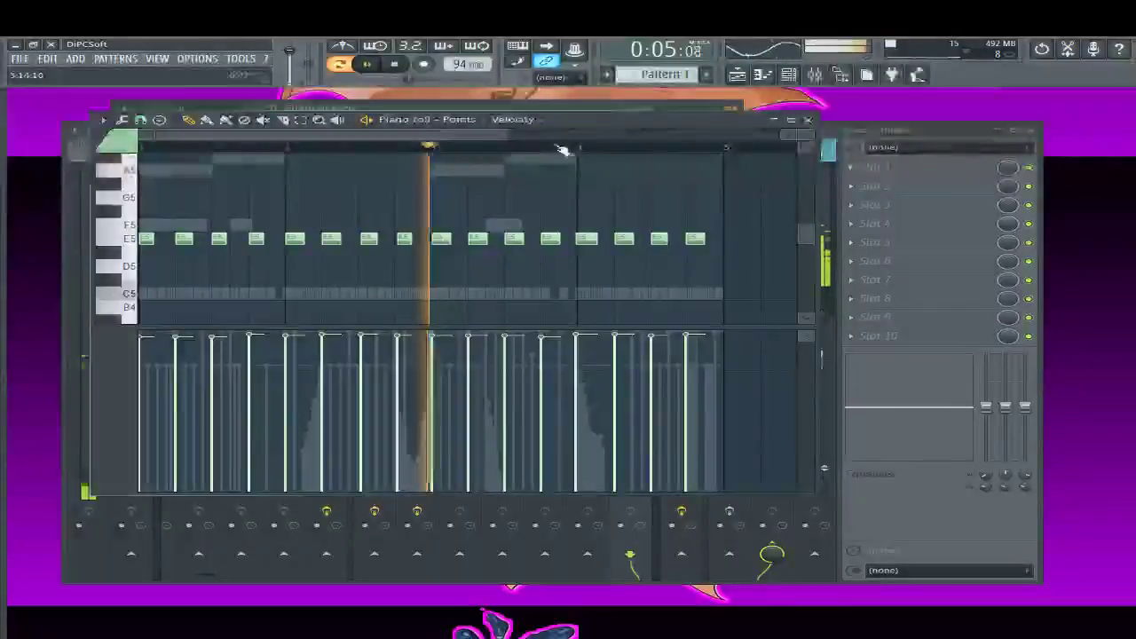
{"action": "scroll", "coordinate": [629, 287], "scroll_direction": "up", "scroll_amount": 3}
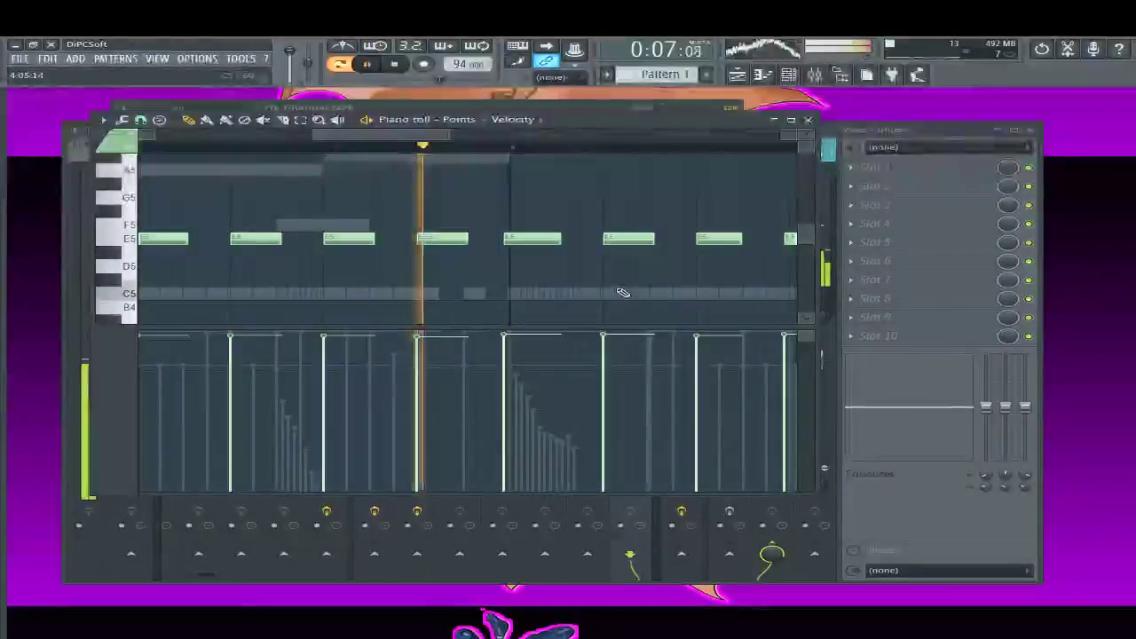
{"action": "scroll", "coordinate": [683, 271], "scroll_direction": "down", "scroll_amount": 2}
{"action": "key", "text": "space"}
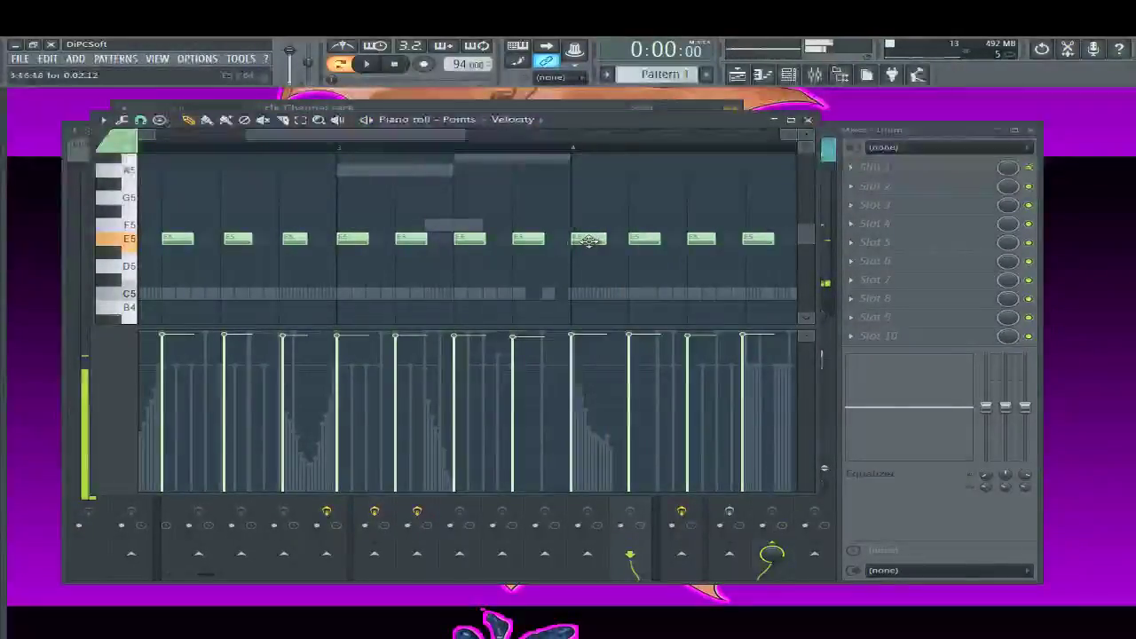
{"action": "left_click_drag", "start_coordinate": [757, 244], "coordinate": [760, 244]}
{"action": "key", "text": "space"}
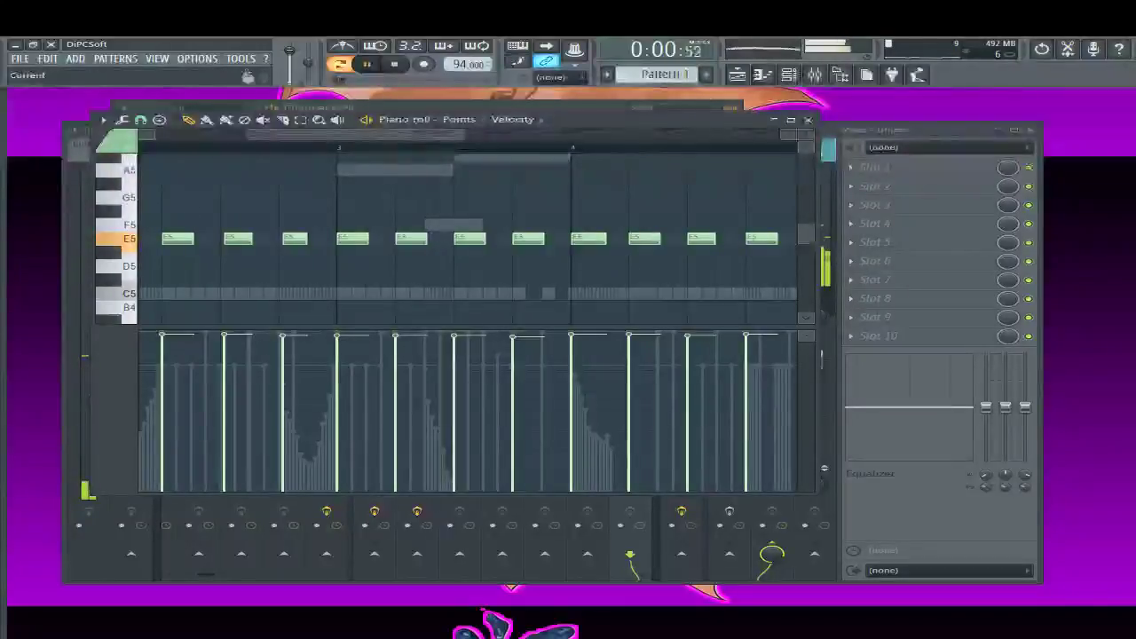
{"action": "left_click", "coordinate": [812, 122]}
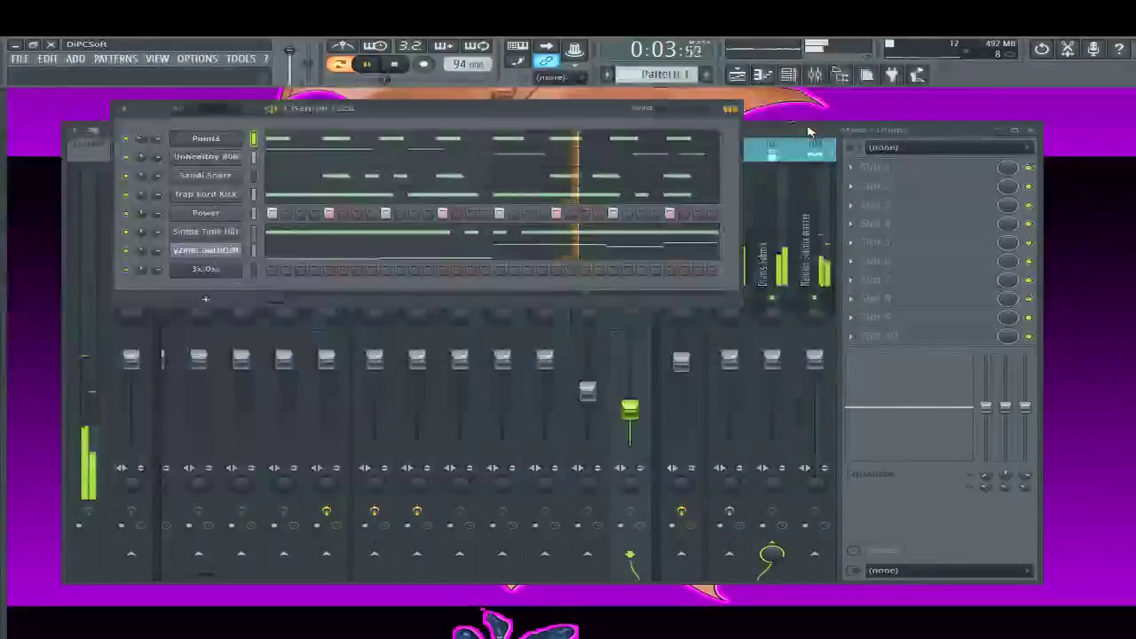
Enable the volume envelope on the Points sample and shape it to a short hold with decay, sustain and release at minimum
{"action": "left_click", "coordinate": [206, 140]}
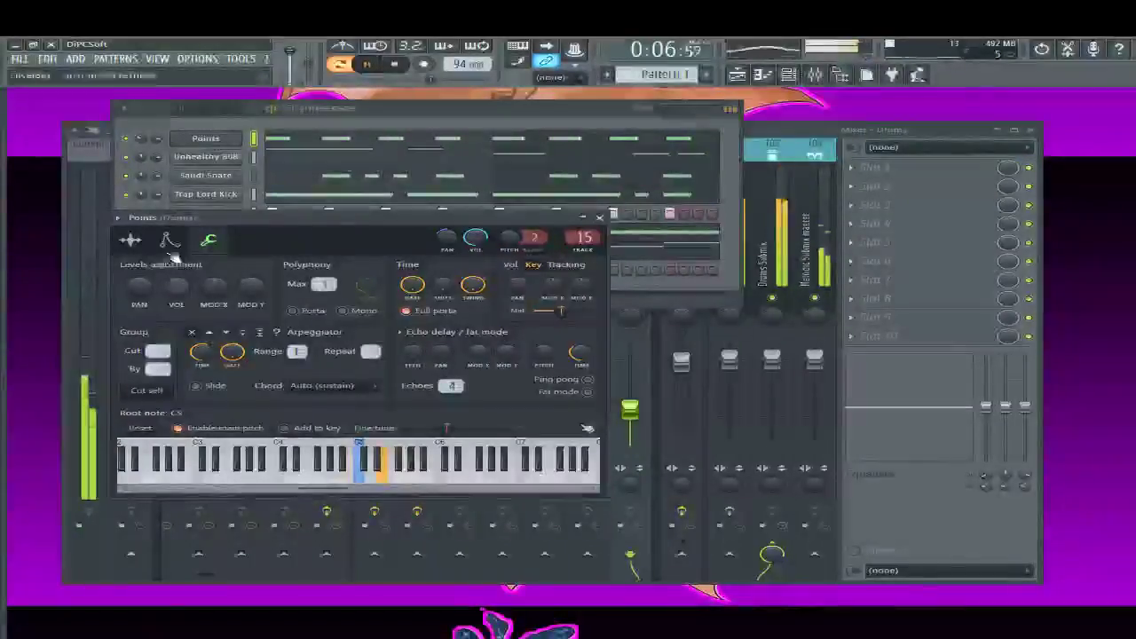
{"action": "left_click_drag", "start_coordinate": [147, 299], "coordinate": [164, 327]}
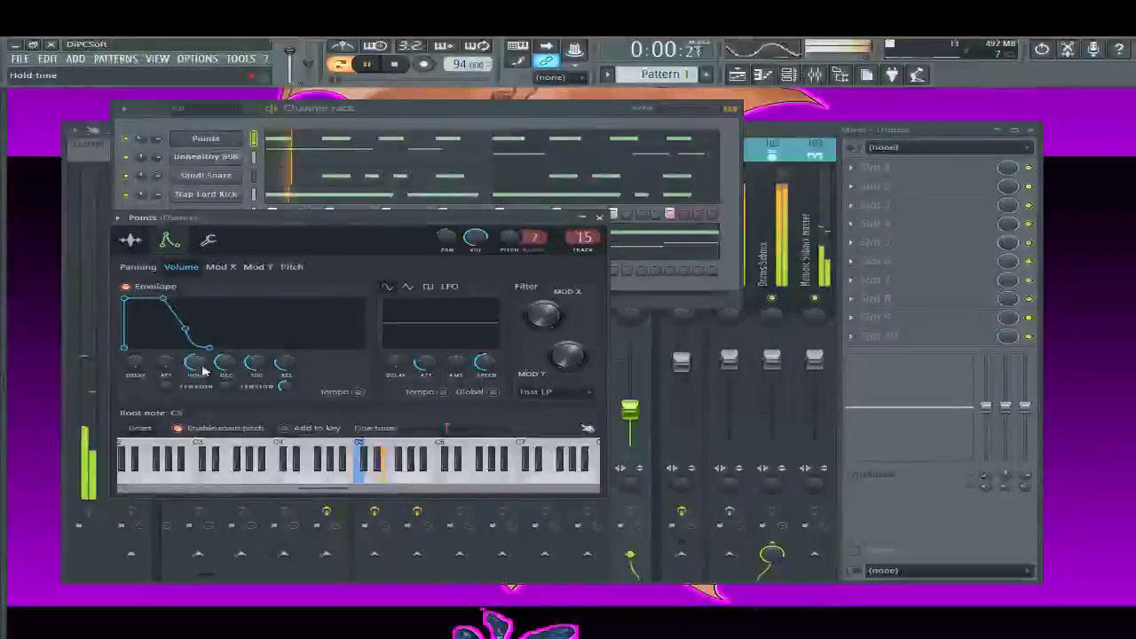
{"action": "left_click_drag", "start_coordinate": [285, 362], "coordinate": [277, 364]}
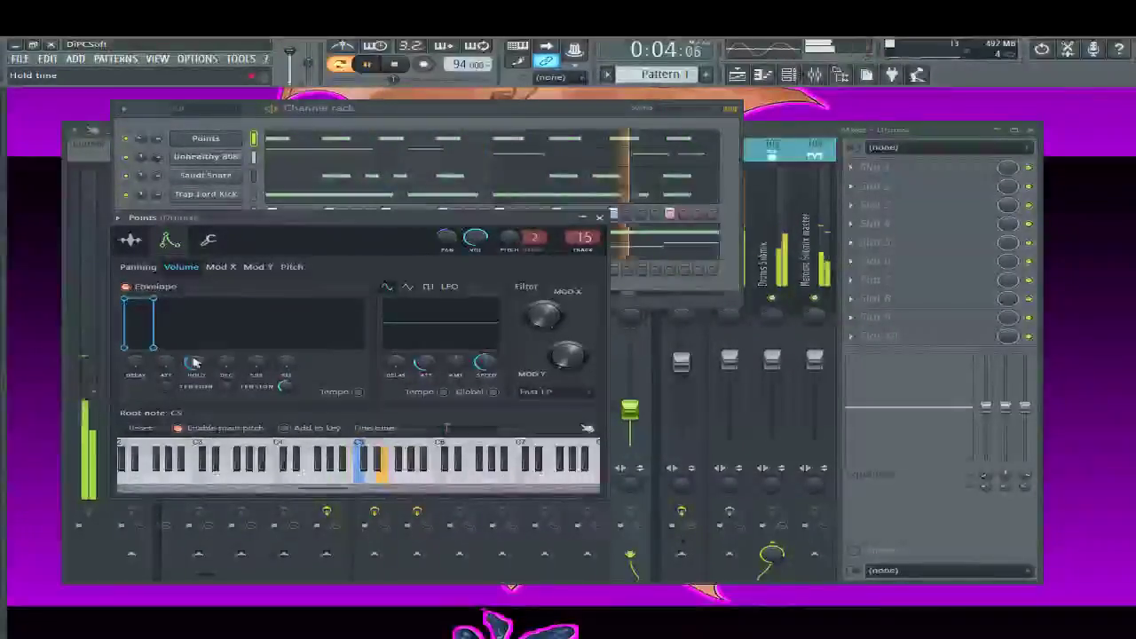
Examine the Points notes across the pattern against the other drums' ghost notes in the piano roll
{"action": "left_click", "coordinate": [436, 140]}
{"action": "scroll", "coordinate": [312, 261], "scroll_direction": "up", "scroll_amount": 3}
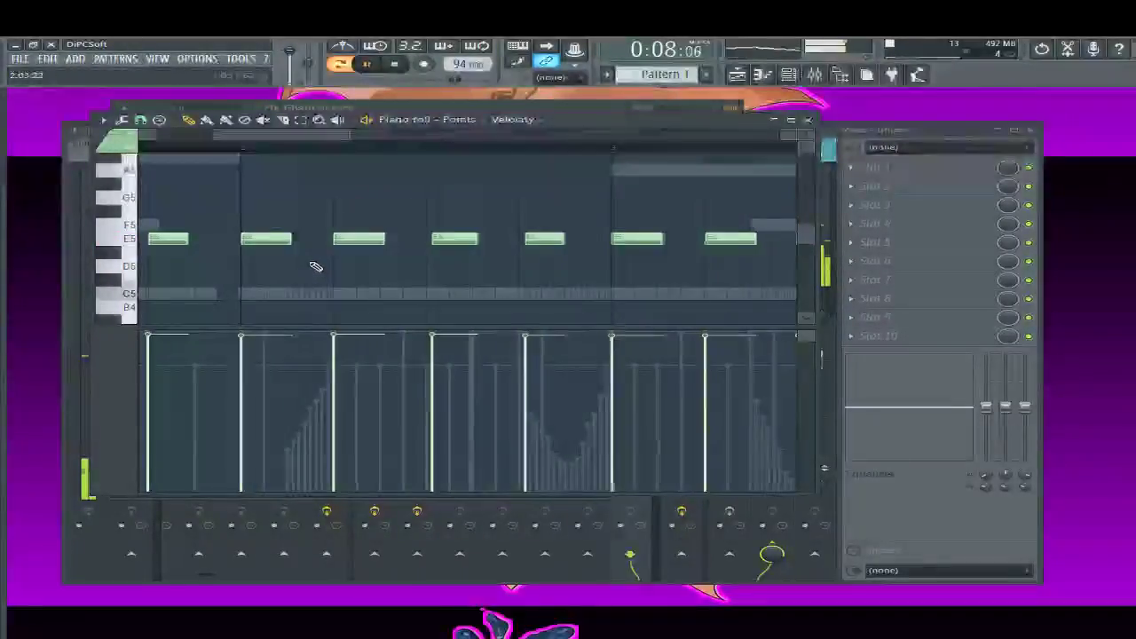
{"action": "scroll", "coordinate": [311, 261], "scroll_direction": "down", "scroll_amount": 3}
{"action": "scroll", "coordinate": [497, 221], "scroll_direction": "up", "scroll_amount": 2}
{"action": "scroll", "coordinate": [539, 210], "scroll_direction": "up", "scroll_amount": 2}
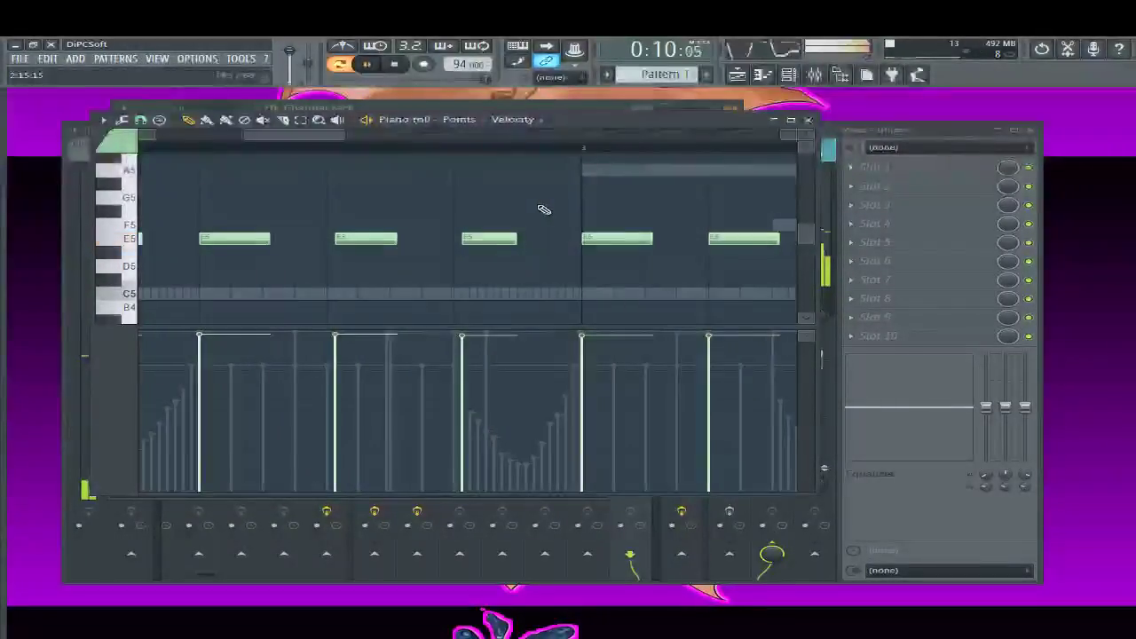
{"action": "scroll", "coordinate": [531, 211], "scroll_direction": "down", "scroll_amount": 1}
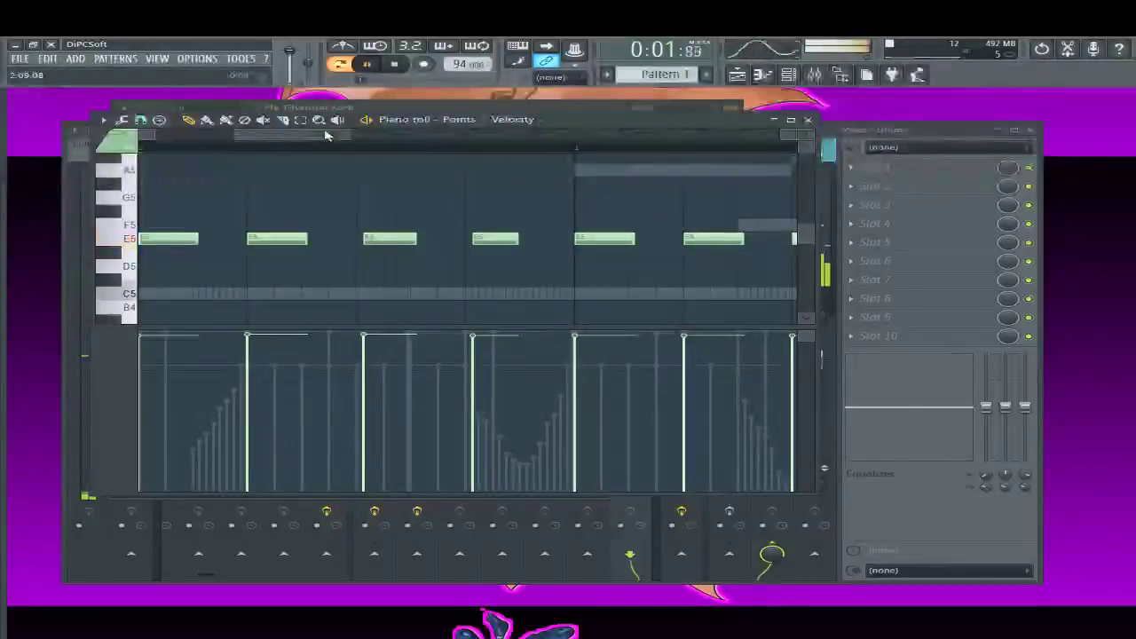
{"action": "left_click_drag", "start_coordinate": [324, 135], "coordinate": [456, 157]}
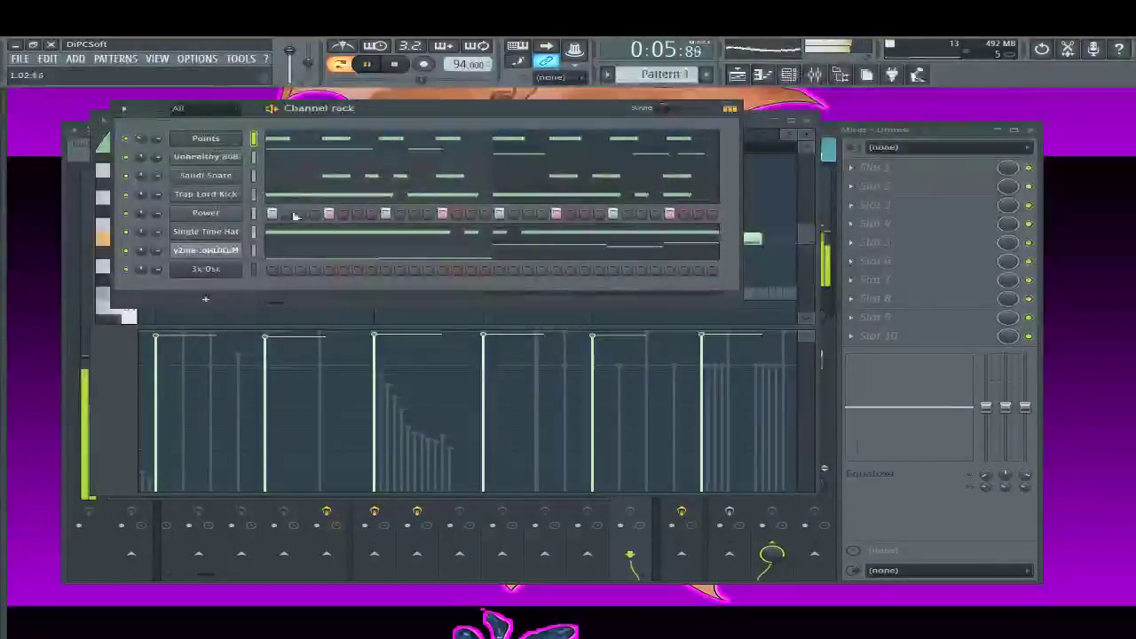
Set the time shift of the Power channel to 0:04 and close its settings
{"action": "left_click", "coordinate": [208, 213]}
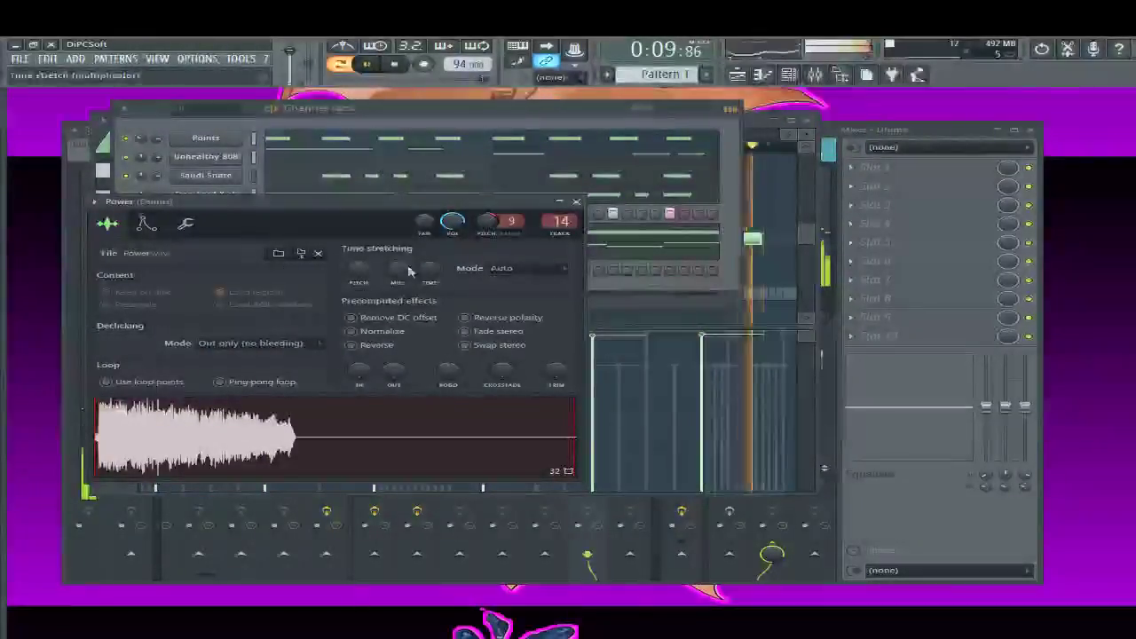
{"action": "left_click", "coordinate": [186, 223]}
{"action": "left_click_drag", "start_coordinate": [408, 279], "coordinate": [409, 253]}
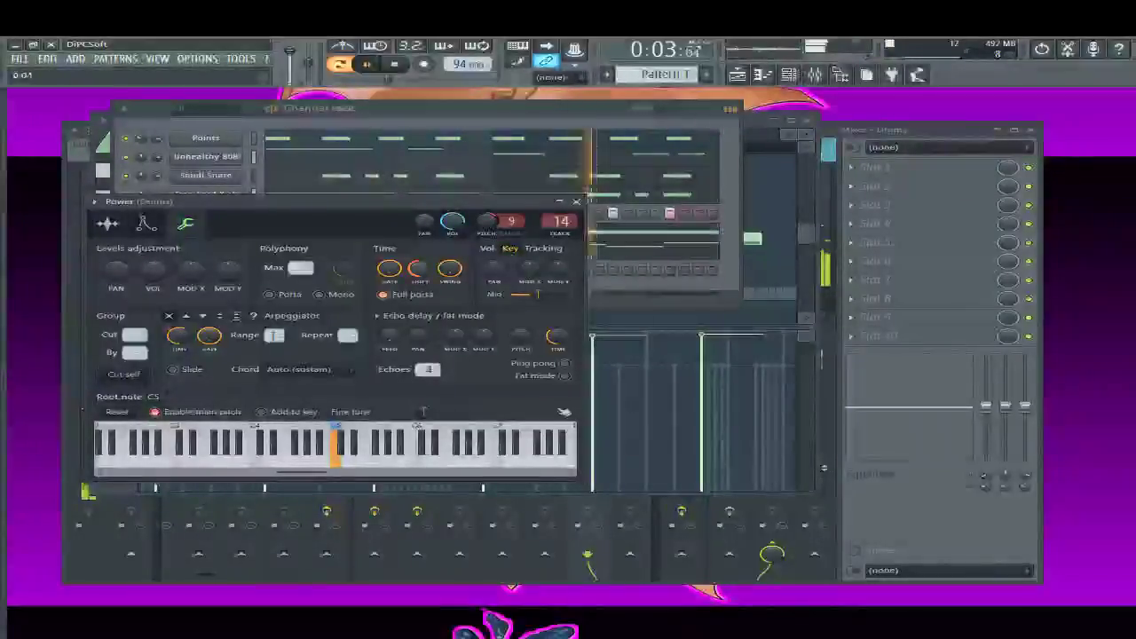
{"action": "left_click", "coordinate": [576, 201]}
Lower the mixer faders of drum tracks 14, 15 and 13 to soften the hats
{"action": "key", "text": "F9"}
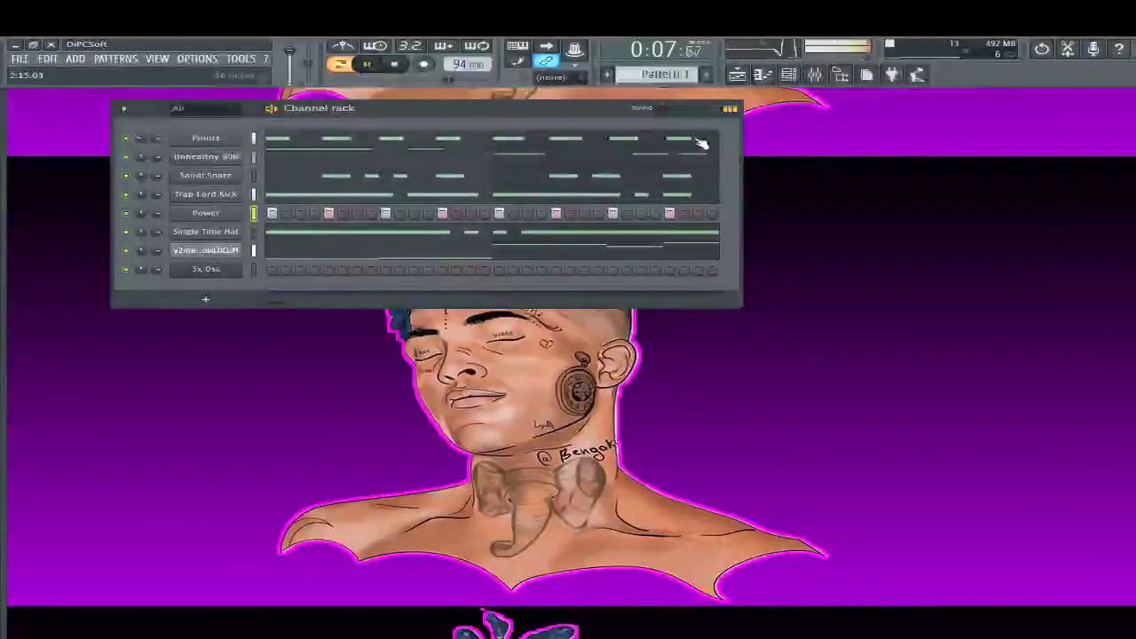
{"action": "key", "text": "F9"}
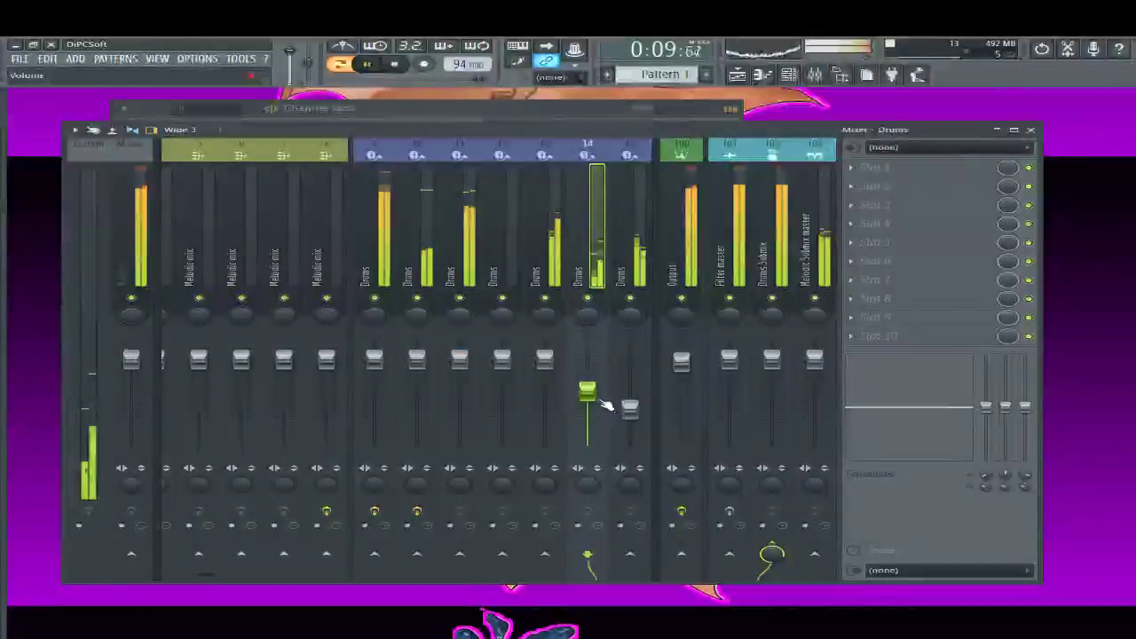
{"action": "left_click_drag", "start_coordinate": [629, 408], "coordinate": [630, 413]}
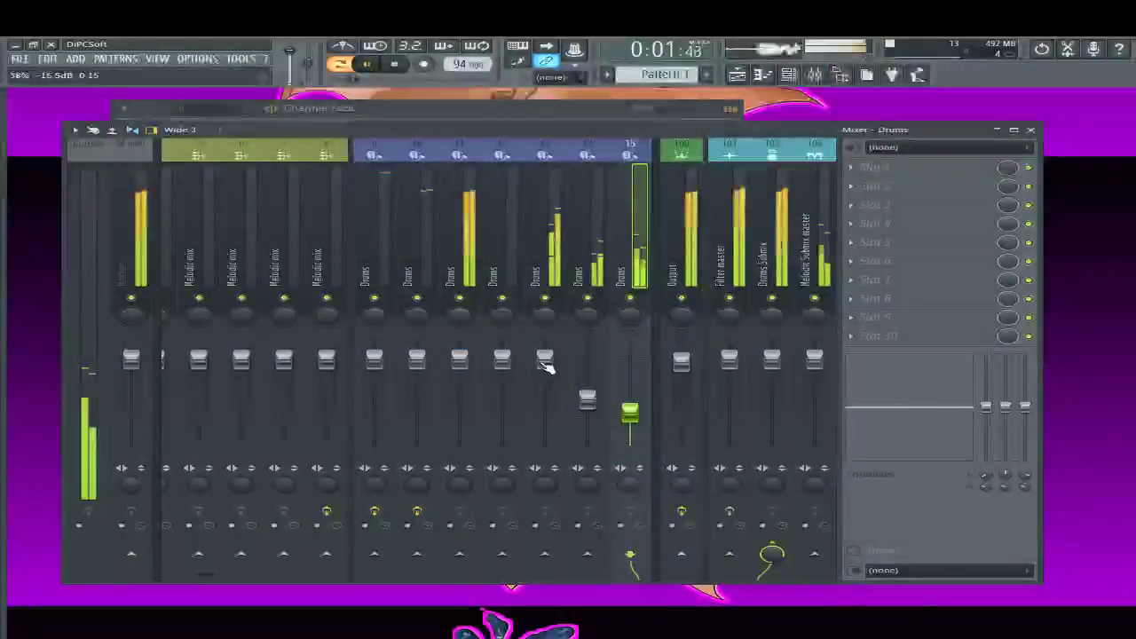
{"action": "left_click_drag", "start_coordinate": [547, 360], "coordinate": [545, 390]}
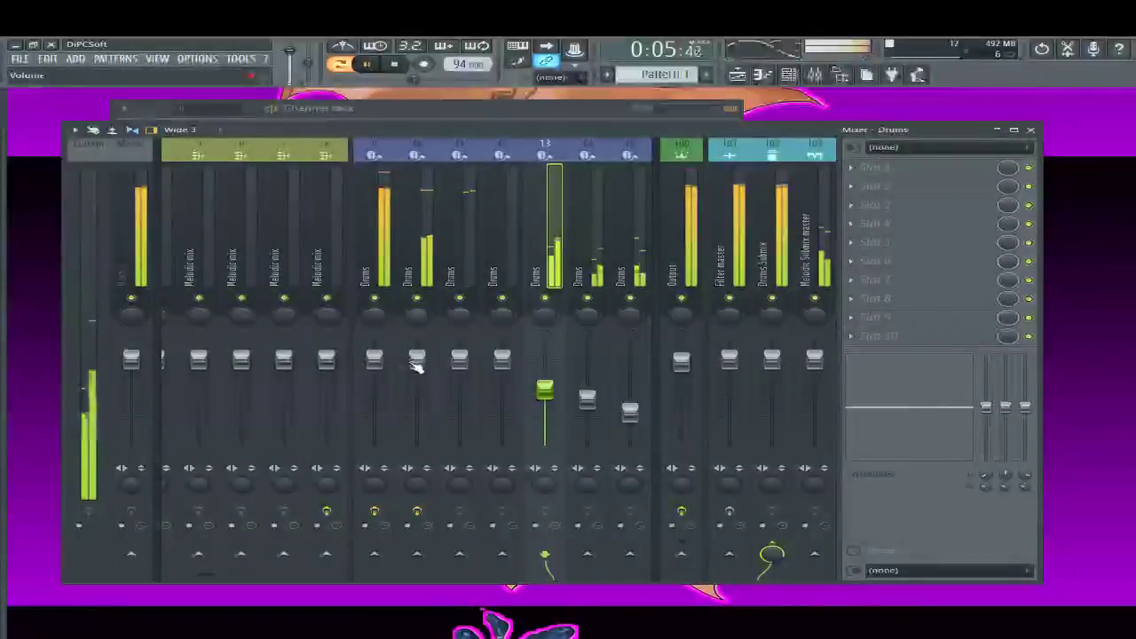
Lower the mixer faders of drum track 10 slightly and drum track 9 to about -7.2 dB
{"action": "left_click_drag", "start_coordinate": [417, 359], "coordinate": [417, 374]}
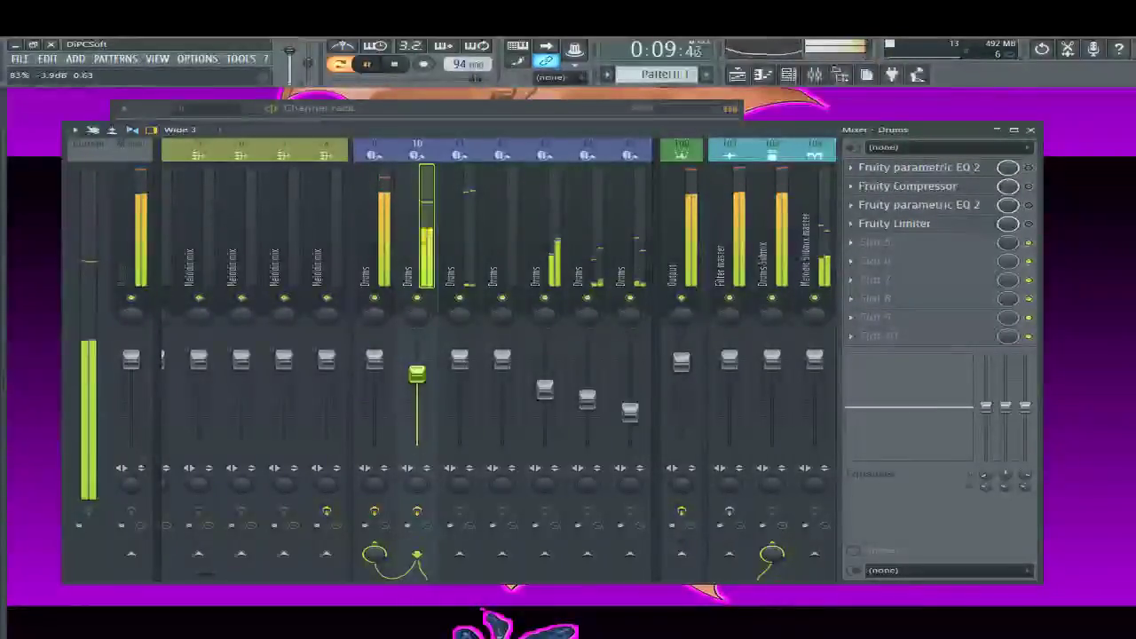
{"action": "left_click_drag", "start_coordinate": [417, 372], "coordinate": [377, 399]}
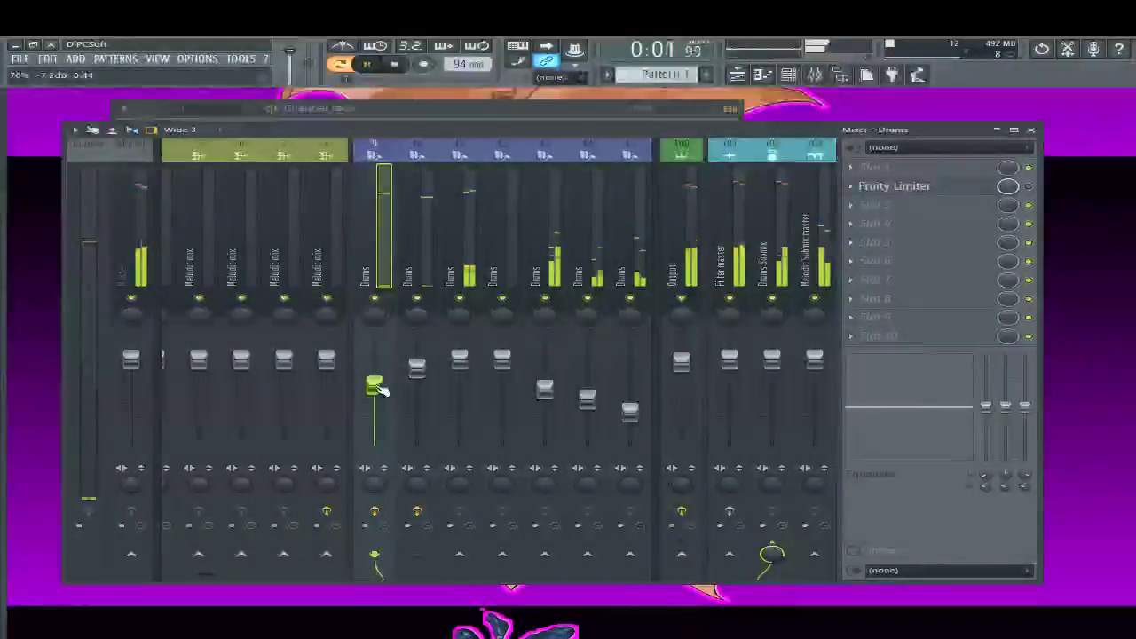
{"action": "left_click_drag", "start_coordinate": [375, 385], "coordinate": [378, 392]}
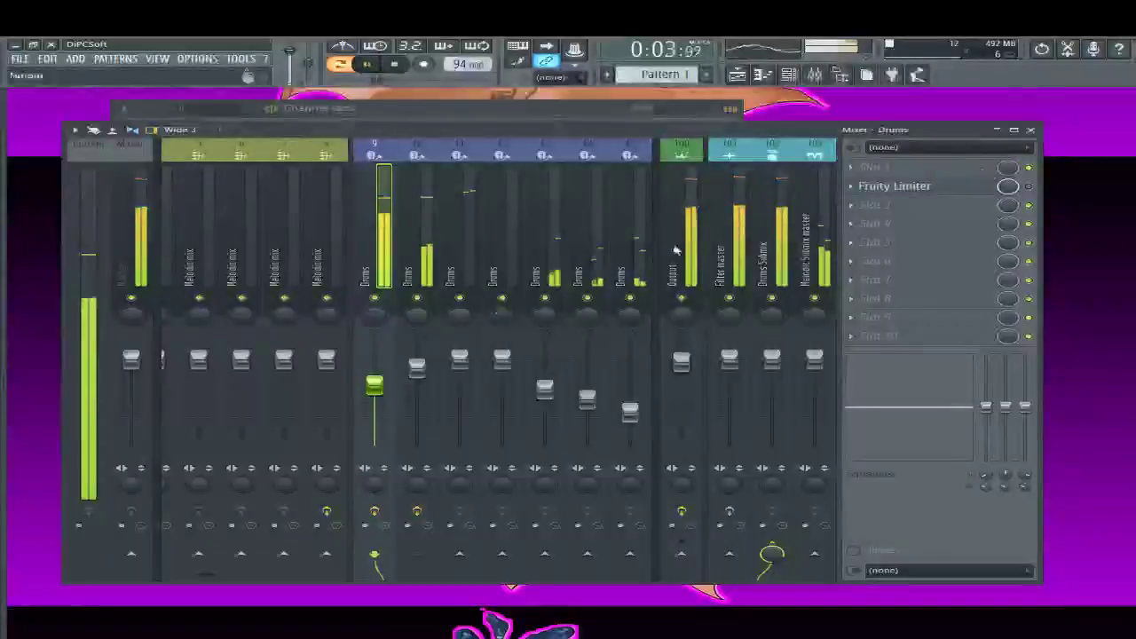
Open the Fruity Limiter on drum track 9 and adjust the limiter's release time
{"action": "left_click", "coordinate": [985, 187]}
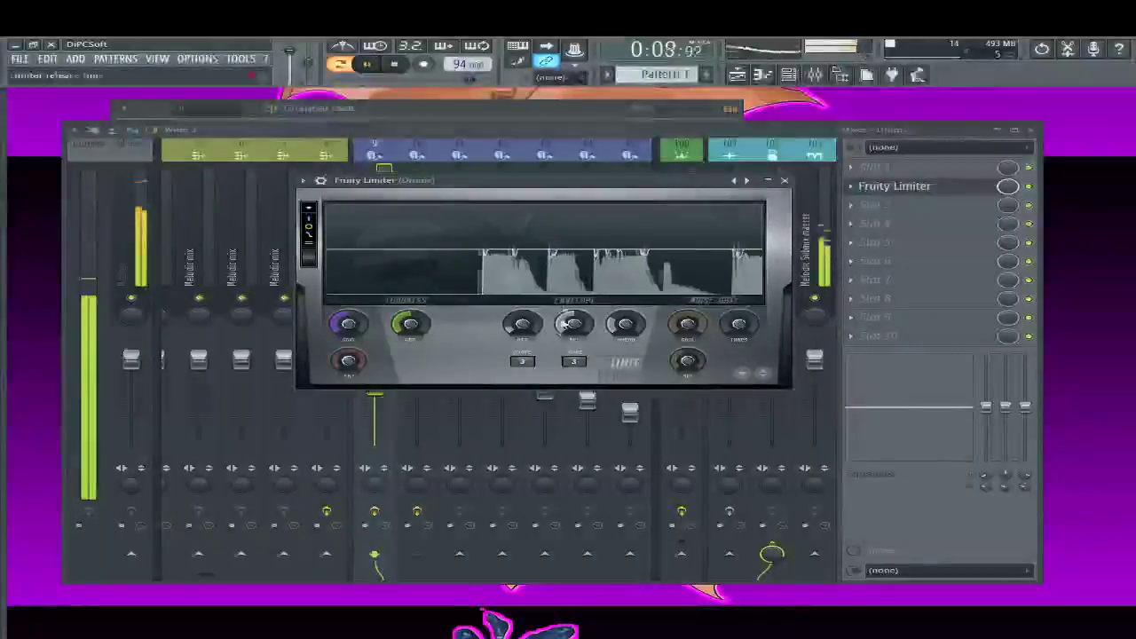
{"action": "left_click_drag", "start_coordinate": [601, 191], "coordinate": [682, 160]}
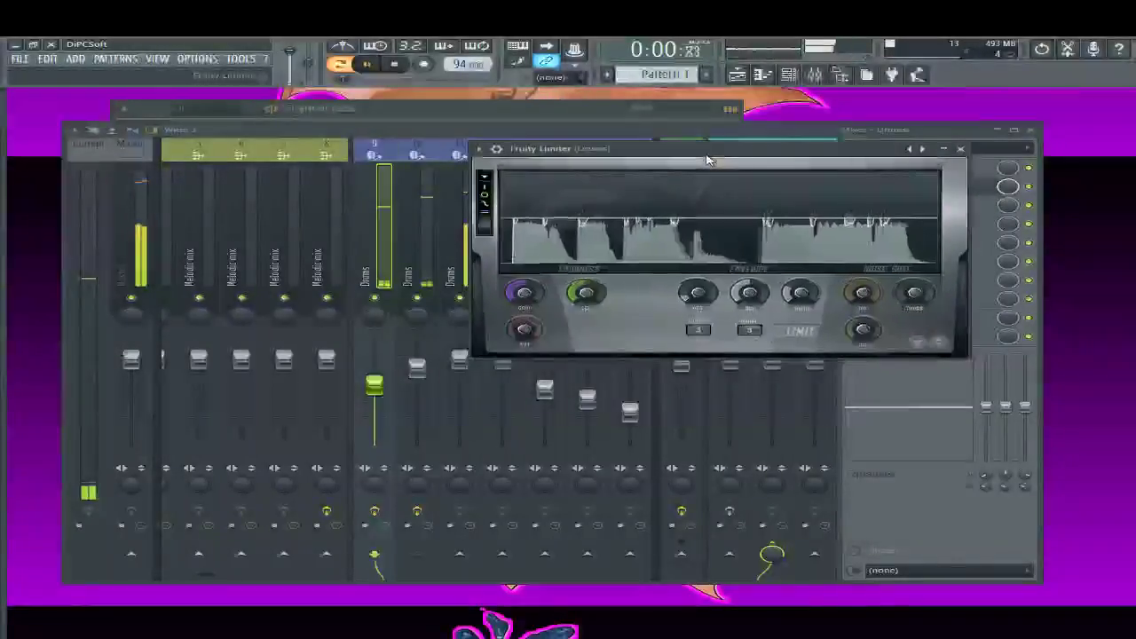
{"action": "left_click_drag", "start_coordinate": [746, 302], "coordinate": [745, 277]}
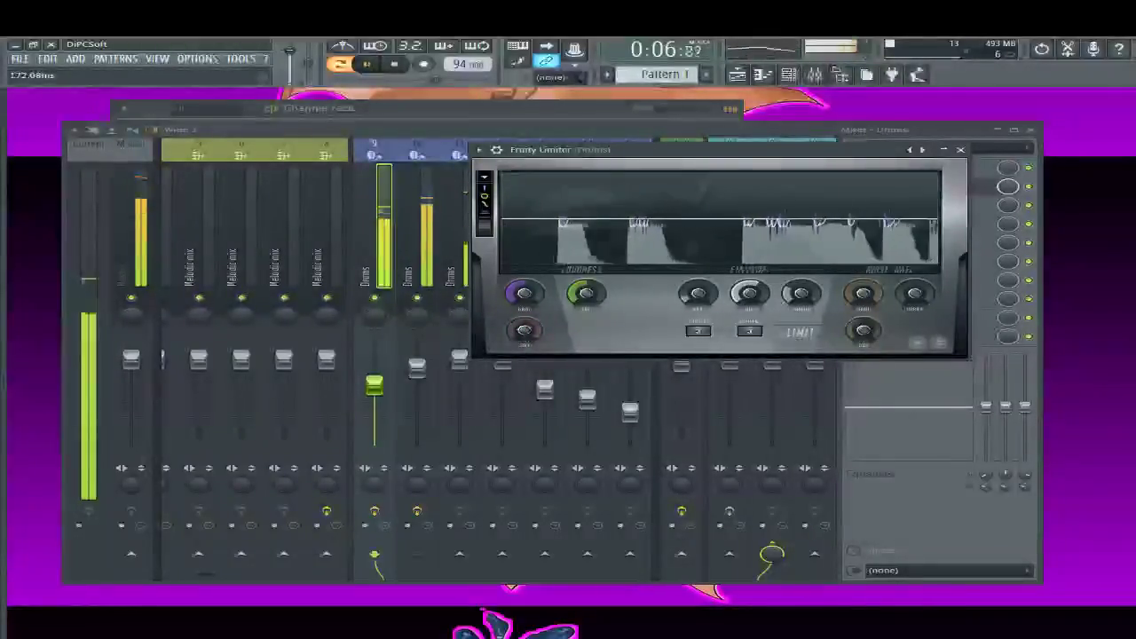
{"action": "left_click_drag", "start_coordinate": [755, 290], "coordinate": [755, 297]}
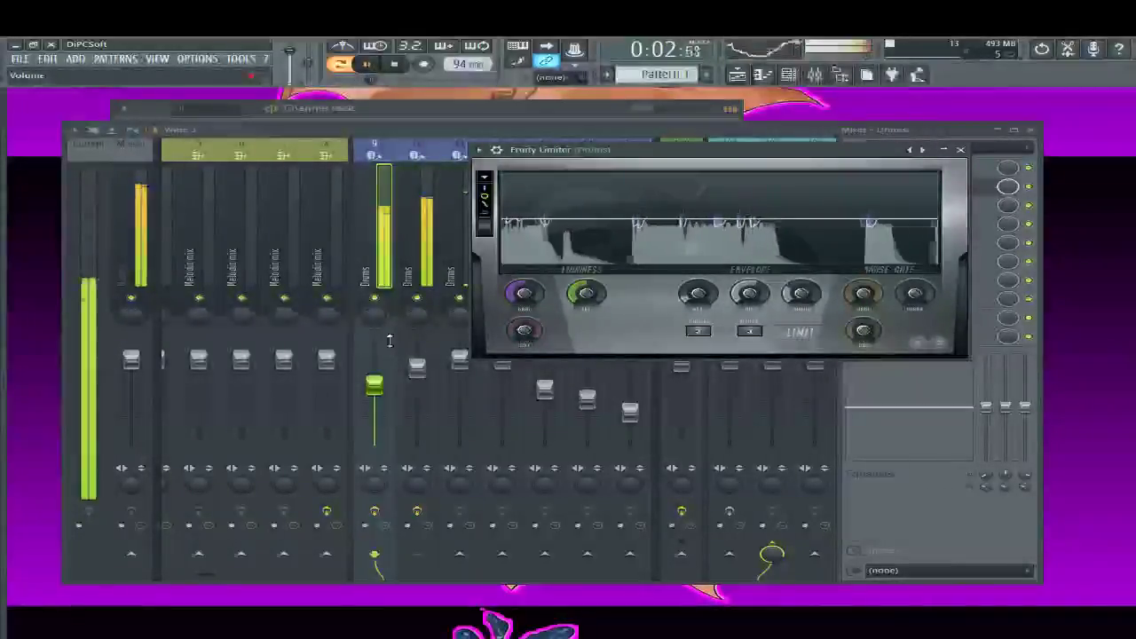
Set the mixer fader of drum track 10 to about -4.0 dB and drum track 11 to about -3.9 dB
{"action": "left_click", "coordinate": [417, 369]}
{"action": "left_click_drag", "start_coordinate": [417, 370], "coordinate": [420, 377]}
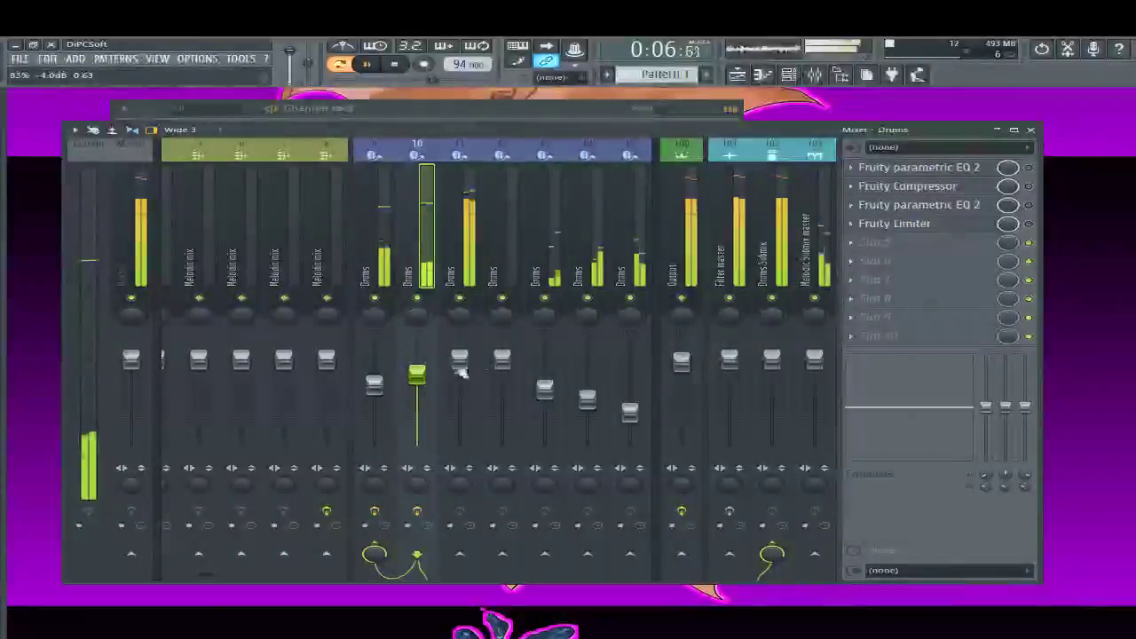
{"action": "left_click", "coordinate": [460, 374]}
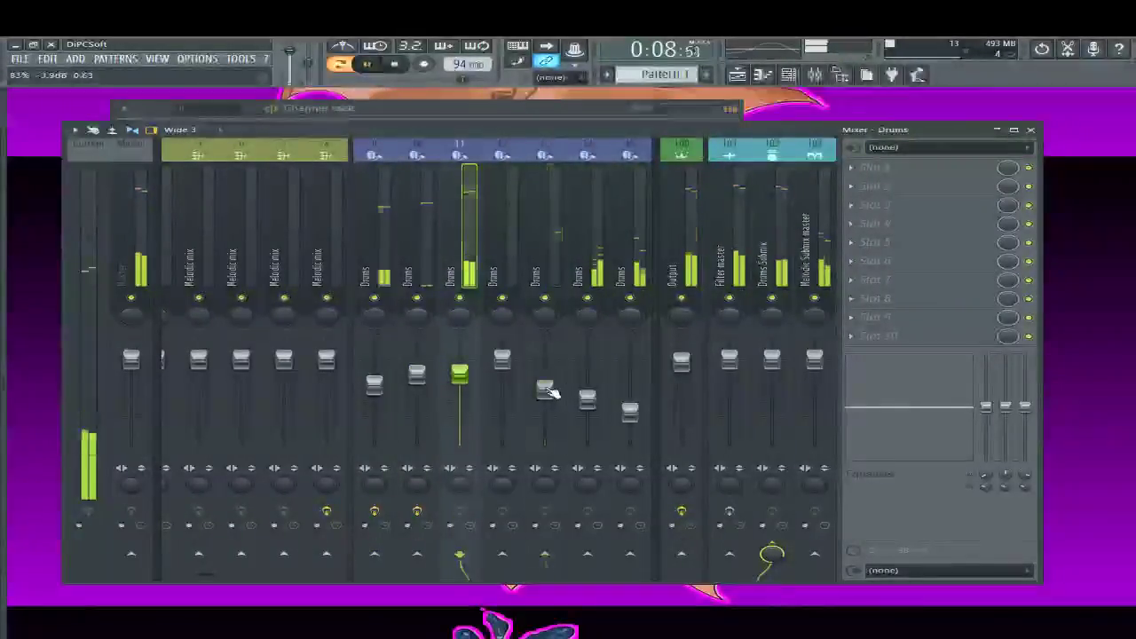
Pull drum tracks 14 and 15 down to silence and lower drum track 13 to about 46%
{"action": "left_click_drag", "start_coordinate": [544, 388], "coordinate": [587, 443]}
{"action": "left_click_drag", "start_coordinate": [629, 410], "coordinate": [629, 444]}
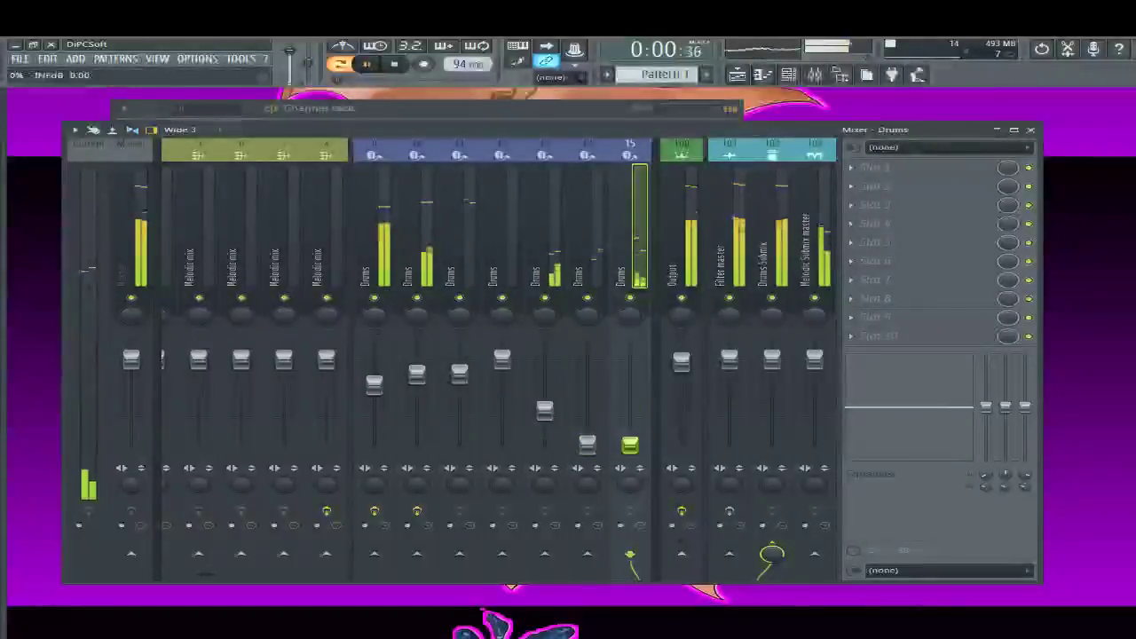
{"action": "left_click", "coordinate": [544, 410]}
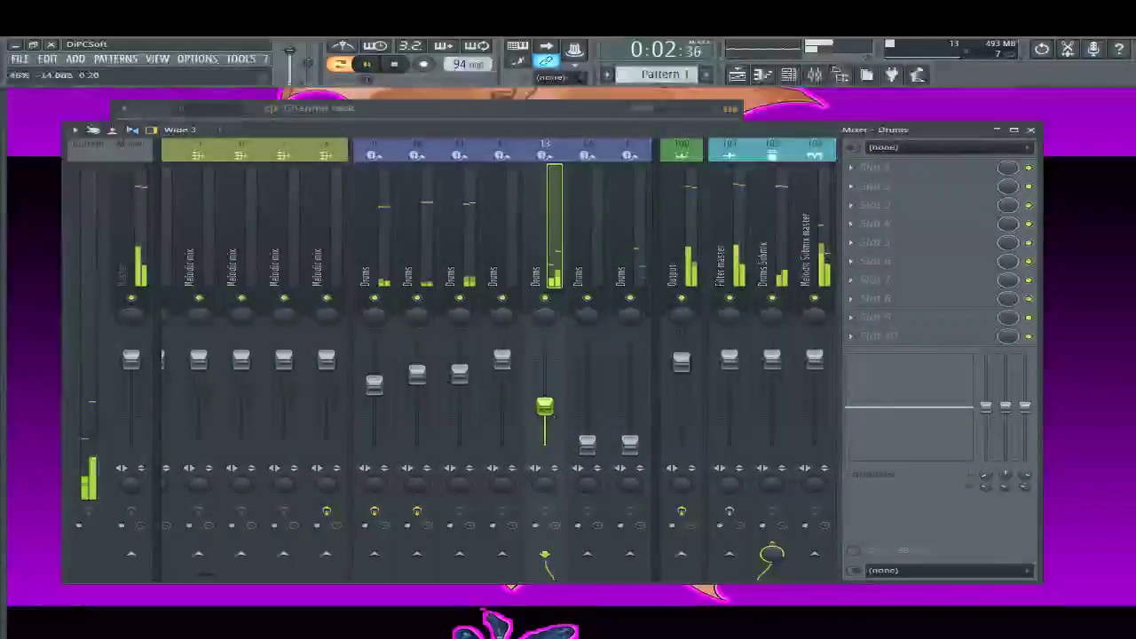
Nudge drum track 11 up slightly and raise drum tracks 14 and 15 from silence to low levels
{"action": "left_click", "coordinate": [458, 375]}
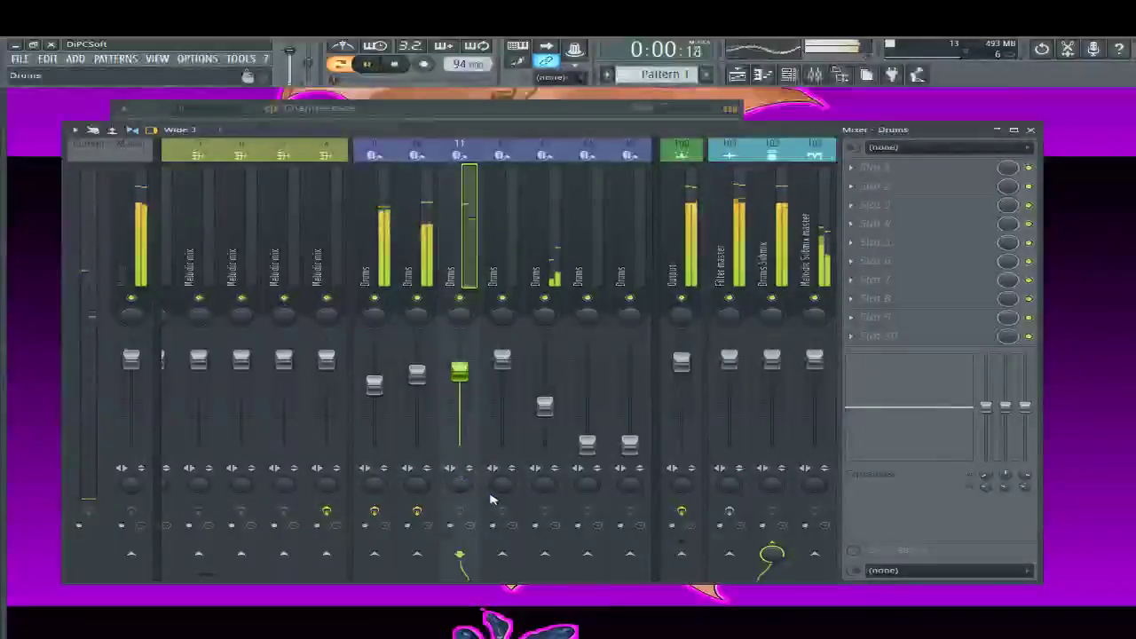
{"action": "left_click_drag", "start_coordinate": [587, 443], "coordinate": [629, 435]}
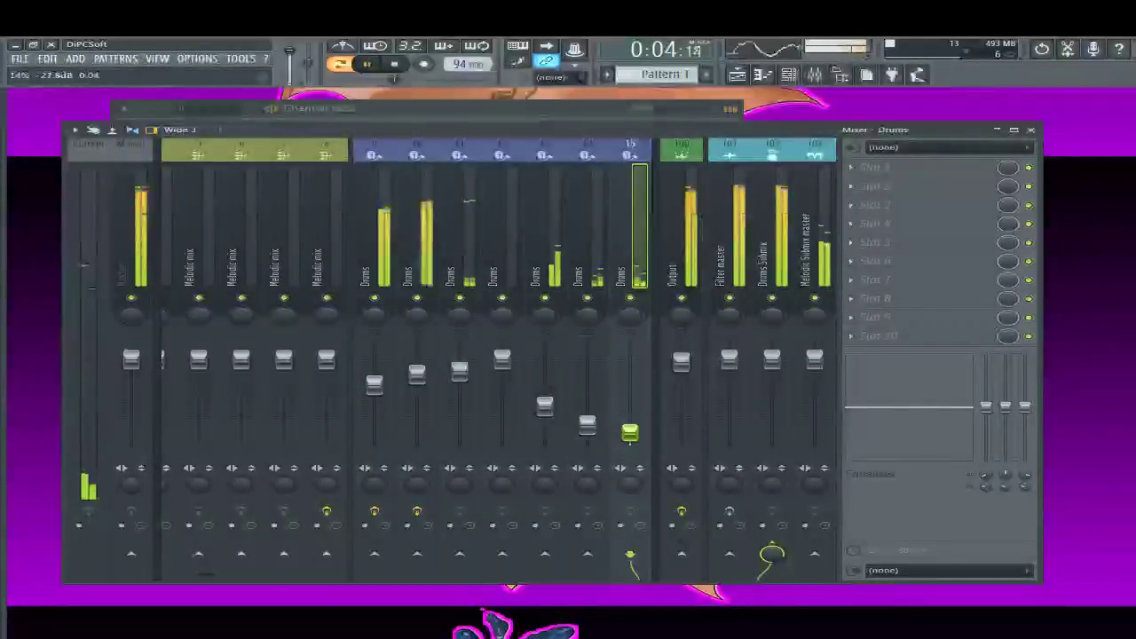
{"action": "left_click", "coordinate": [586, 424]}
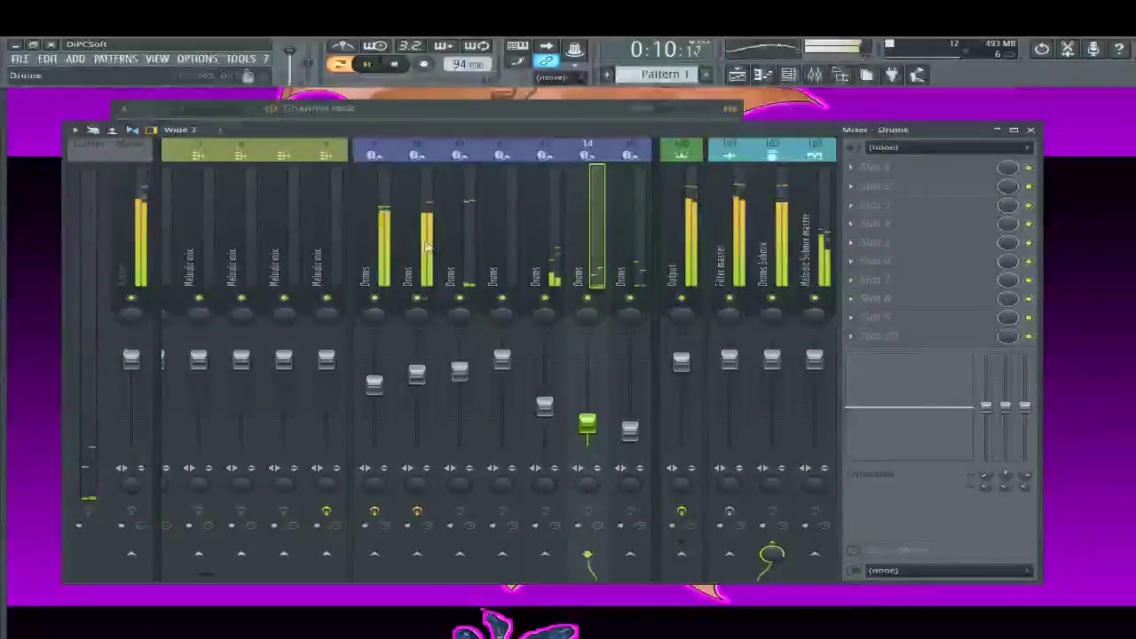
Reopen the Fruity Limiter on drum track 9 and fine-tune the limiter's attack time
{"action": "left_click", "coordinate": [364, 252]}
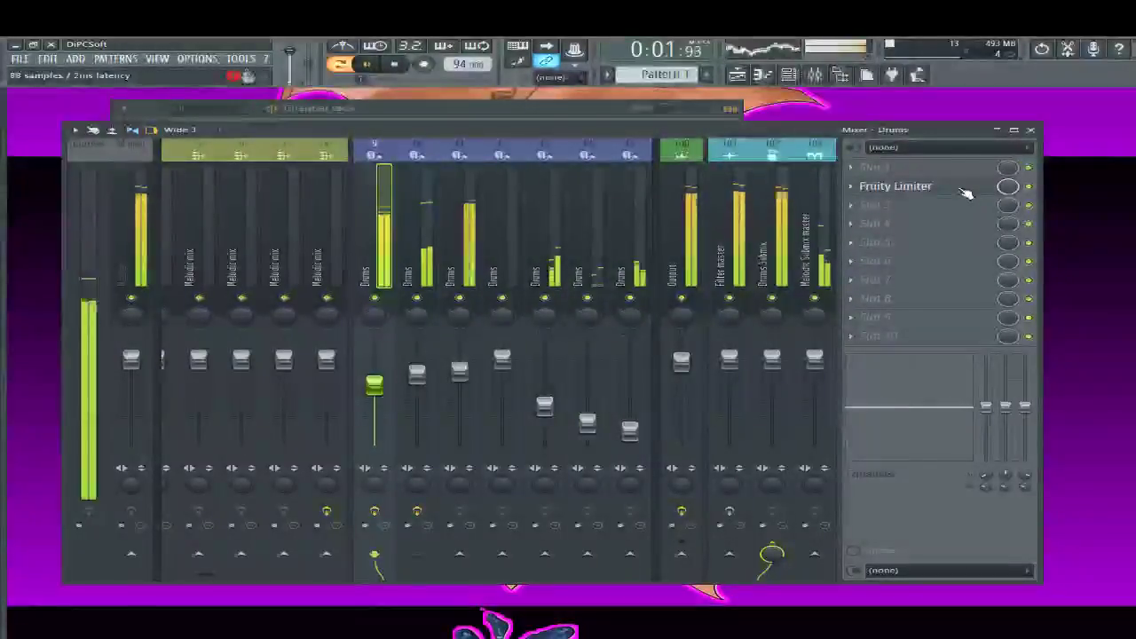
{"action": "left_click", "coordinate": [896, 167]}
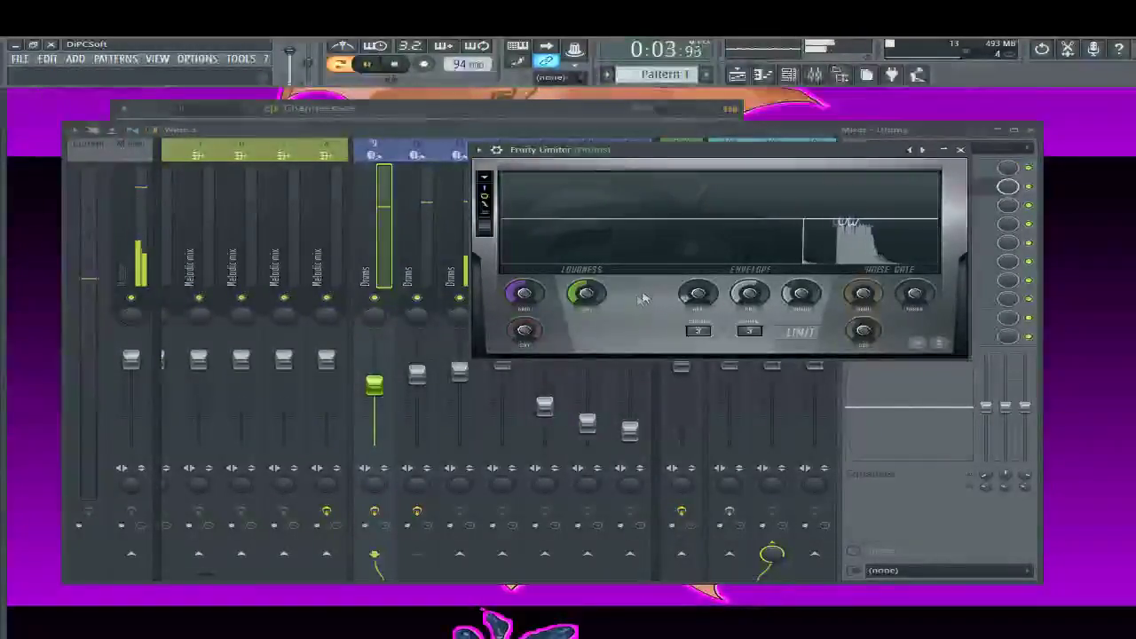
{"action": "left_click", "coordinate": [699, 293]}
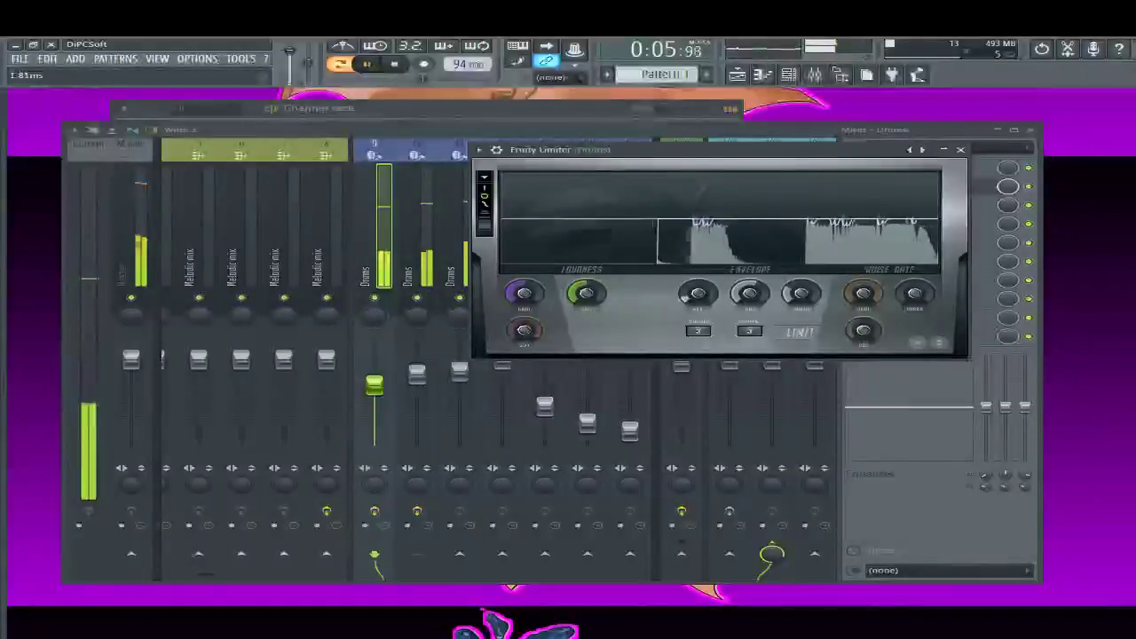
{"action": "left_click_drag", "start_coordinate": [698, 293], "coordinate": [698, 300]}
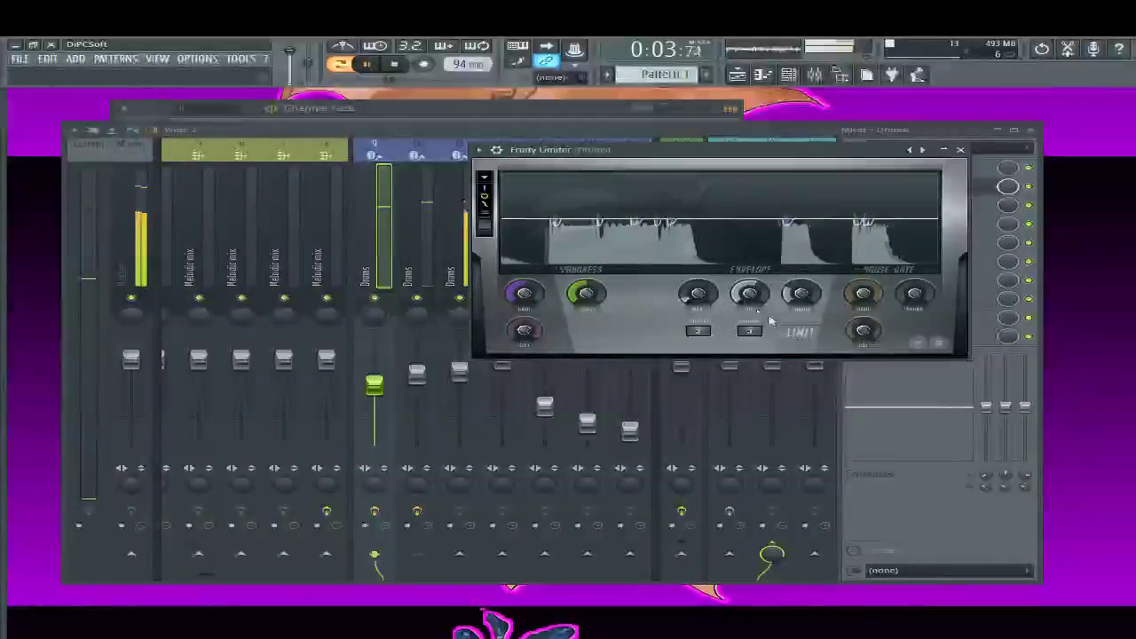
Switch drum track 9's Fruity Limiter to compressor mode, then adjust the release time and compression threshold
{"action": "left_click", "coordinate": [797, 334]}
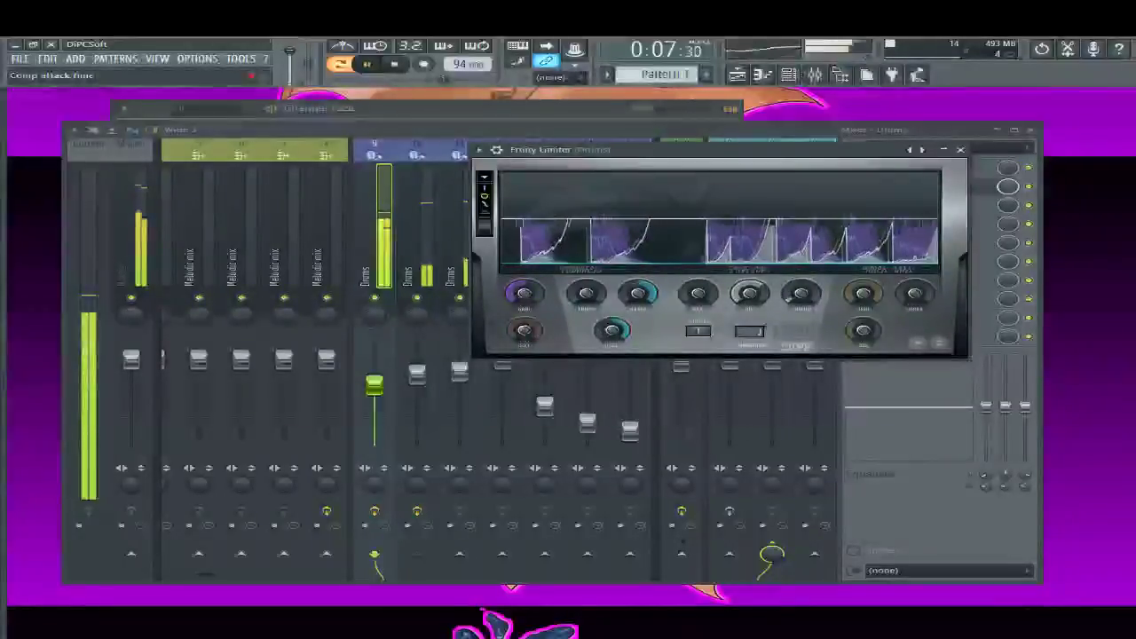
{"action": "left_click_drag", "start_coordinate": [751, 297], "coordinate": [749, 304]}
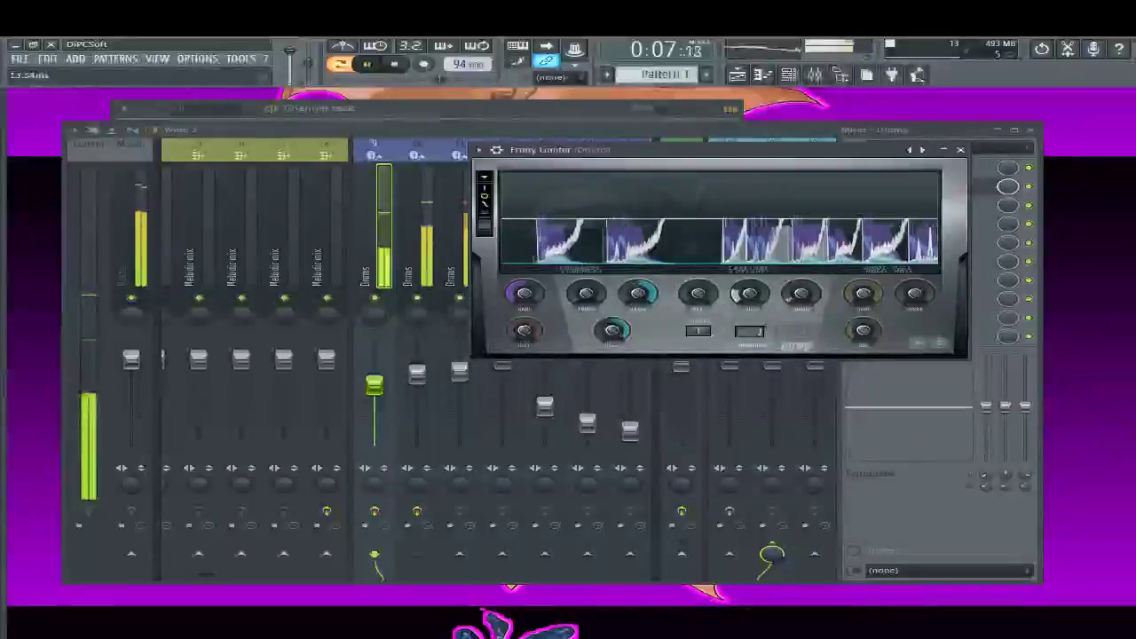
{"action": "left_click_drag", "start_coordinate": [744, 291], "coordinate": [737, 297]}
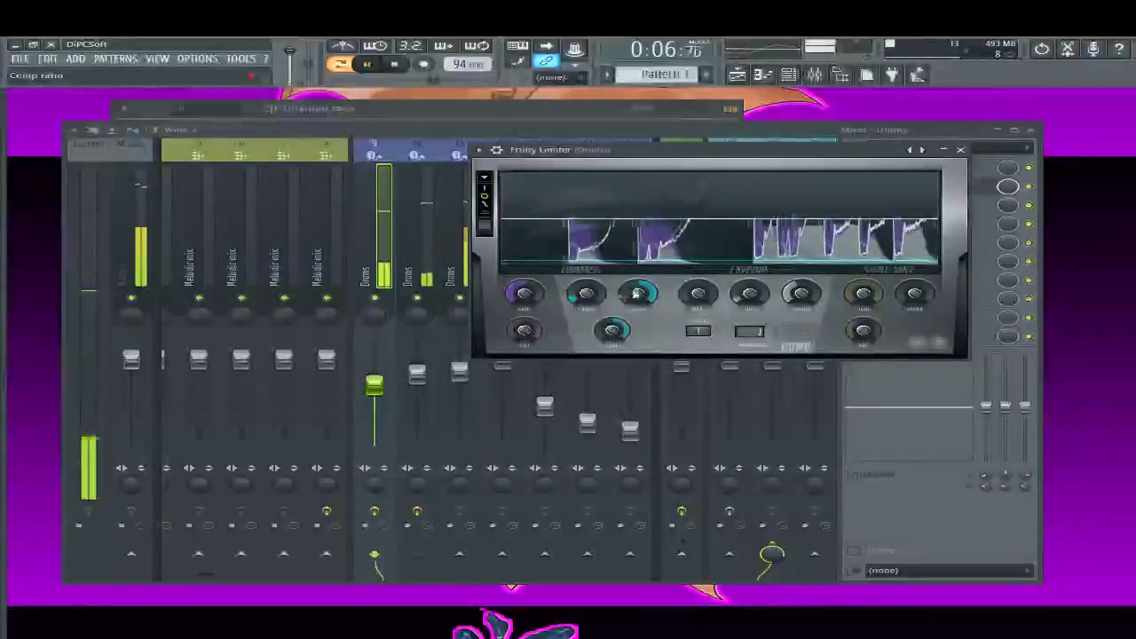
{"action": "left_click_drag", "start_coordinate": [587, 309], "coordinate": [586, 292]}
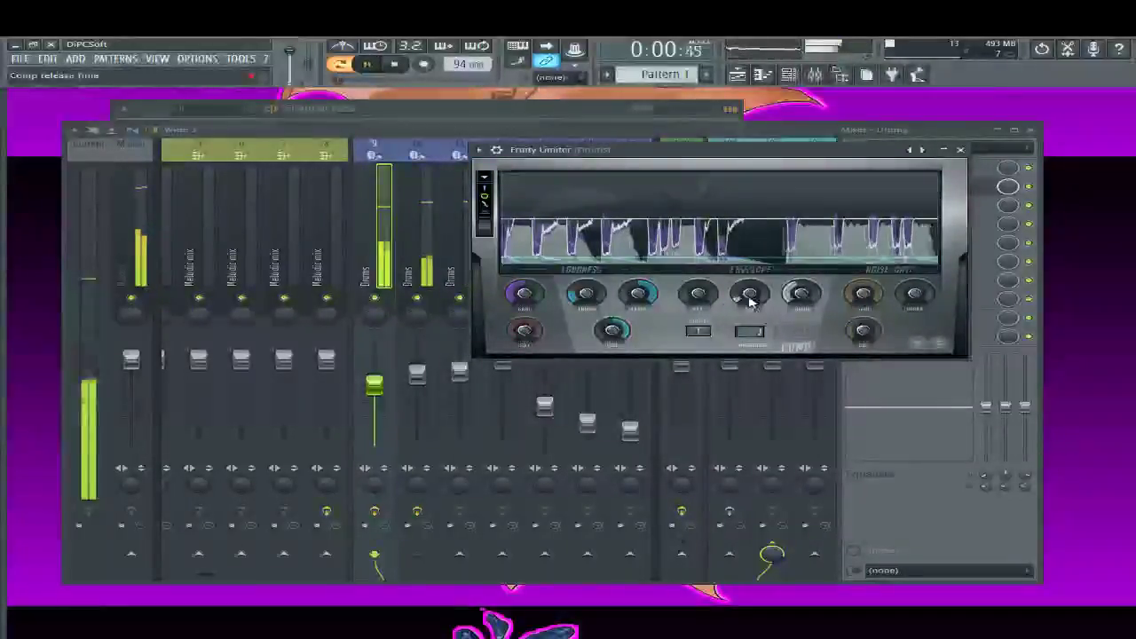
Fine-tune the compressor's attack and release times on drum track 9
{"action": "left_click_drag", "start_coordinate": [736, 299], "coordinate": [753, 297]}
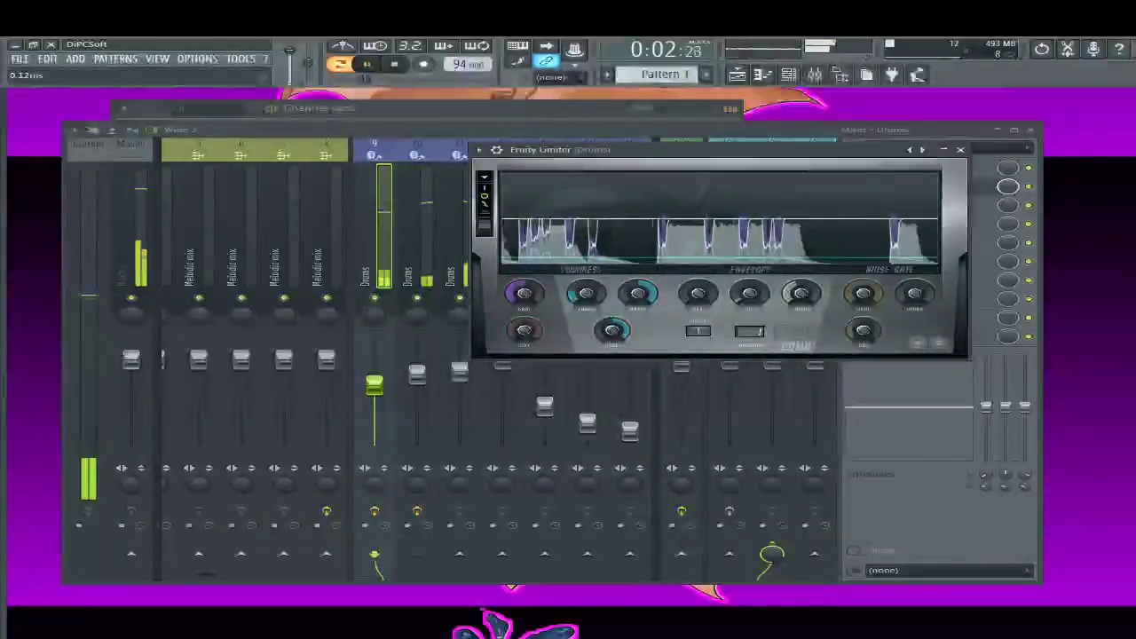
{"action": "left_click", "coordinate": [698, 300]}
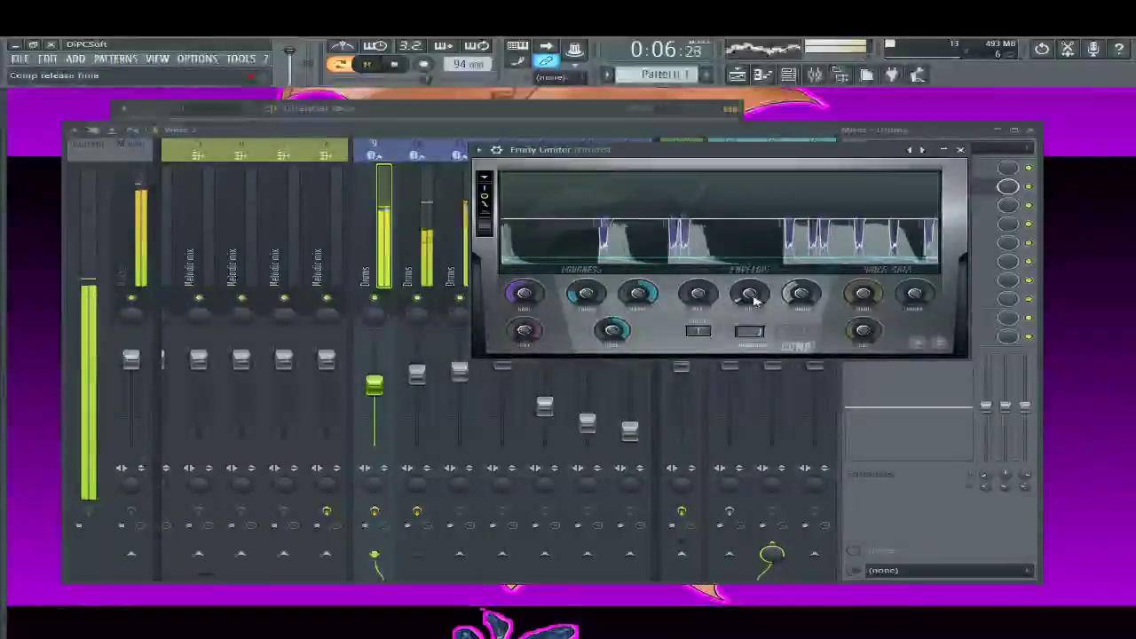
{"action": "left_click_drag", "start_coordinate": [703, 298], "coordinate": [750, 300]}
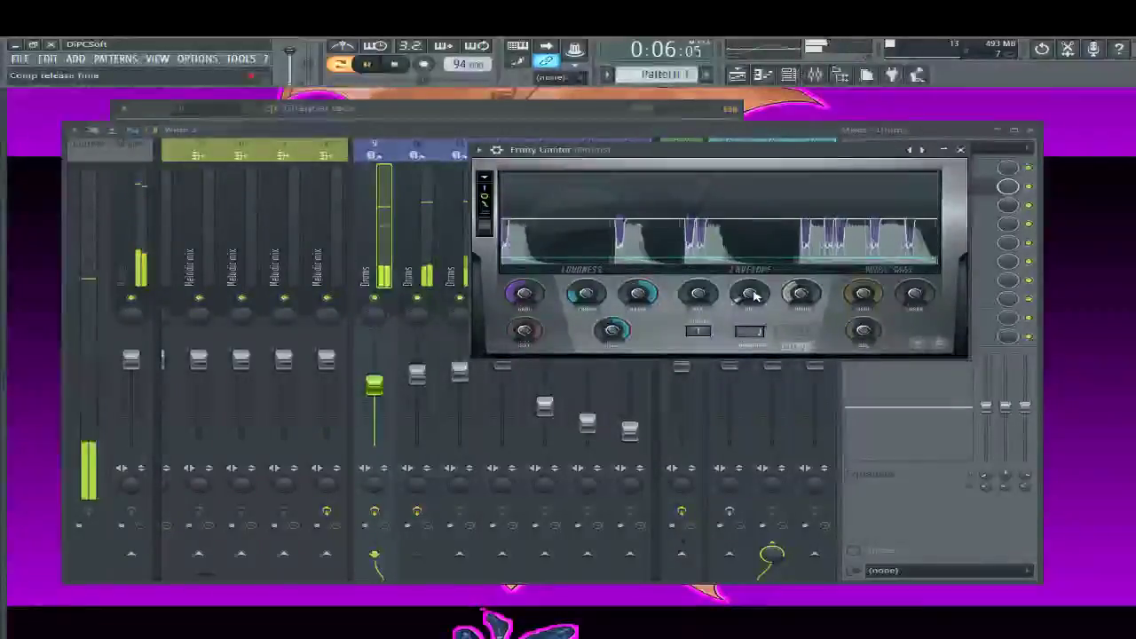
{"action": "left_click_drag", "start_coordinate": [751, 295], "coordinate": [751, 316]}
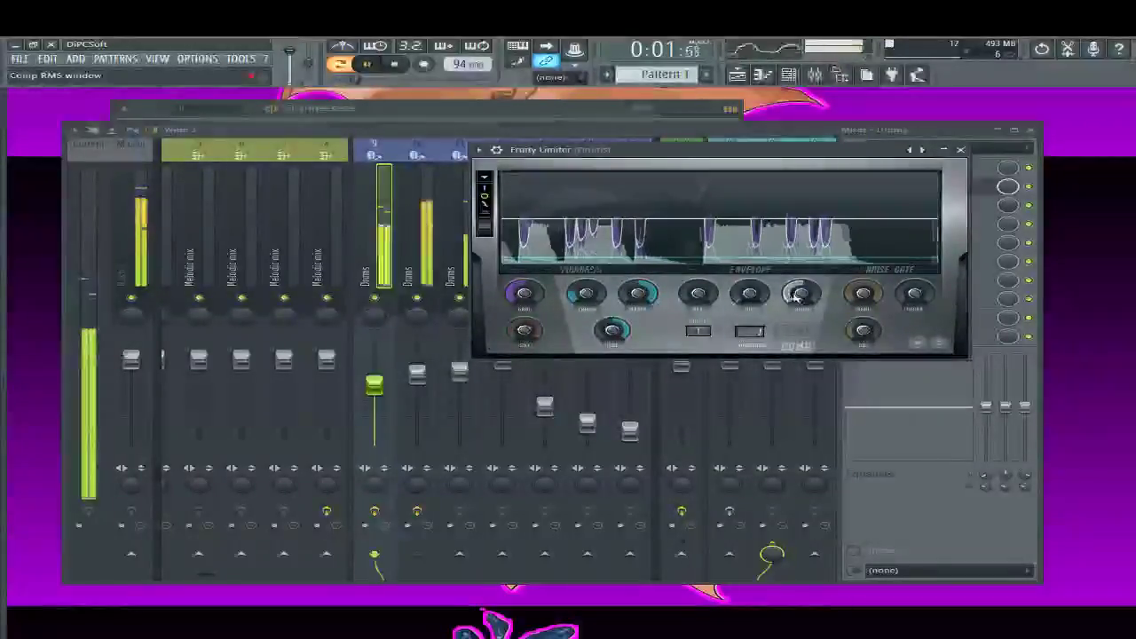
Adjust the compressor's RMS window on drum track 9, trying shorter times down to about 10.72 ms before raising it again
{"action": "scroll", "coordinate": [801, 293], "scroll_direction": "up", "scroll_amount": 2}
{"action": "scroll", "coordinate": [801, 294], "scroll_direction": "down", "scroll_amount": 2}
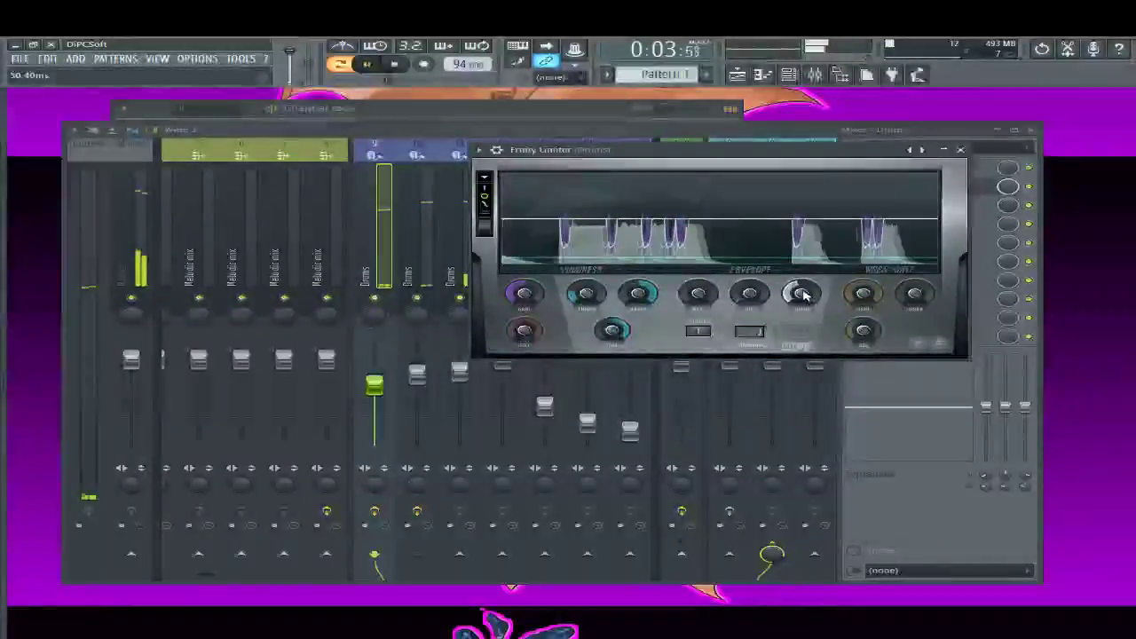
{"action": "scroll", "coordinate": [801, 295], "scroll_direction": "down", "scroll_amount": 2}
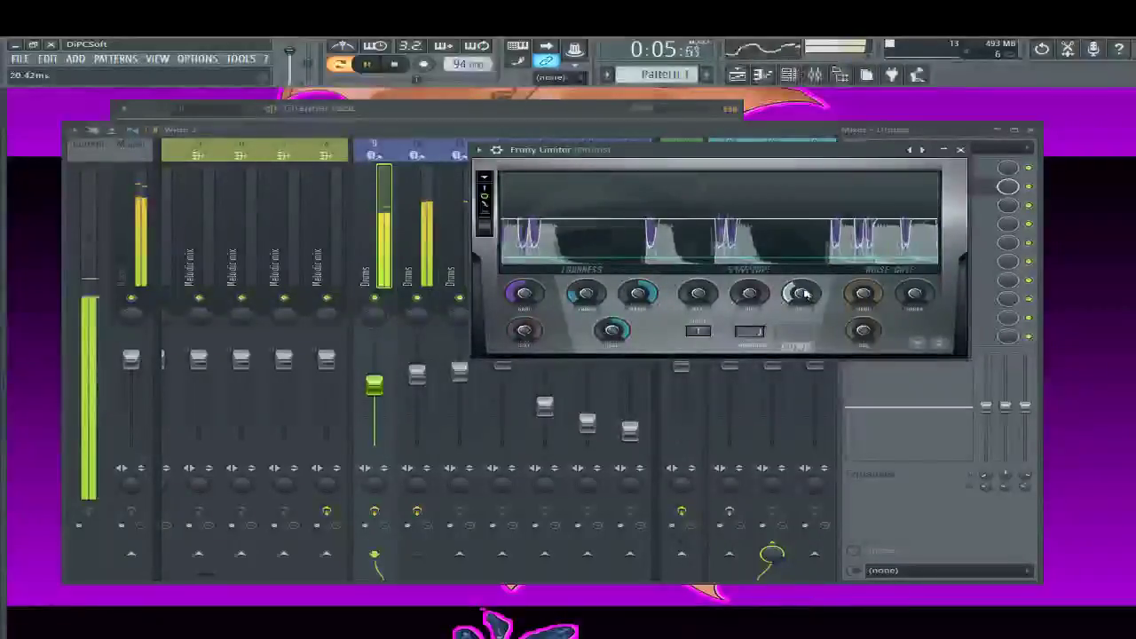
{"action": "scroll", "coordinate": [802, 296], "scroll_direction": "down", "scroll_amount": 1}
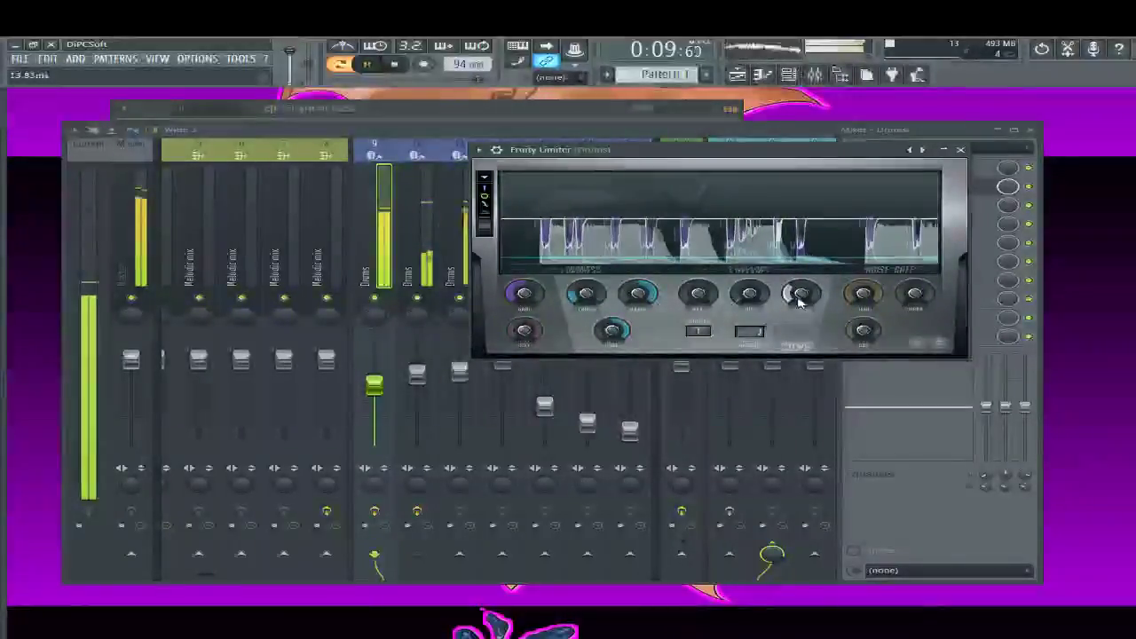
{"action": "scroll", "coordinate": [804, 297], "scroll_direction": "down", "scroll_amount": 1}
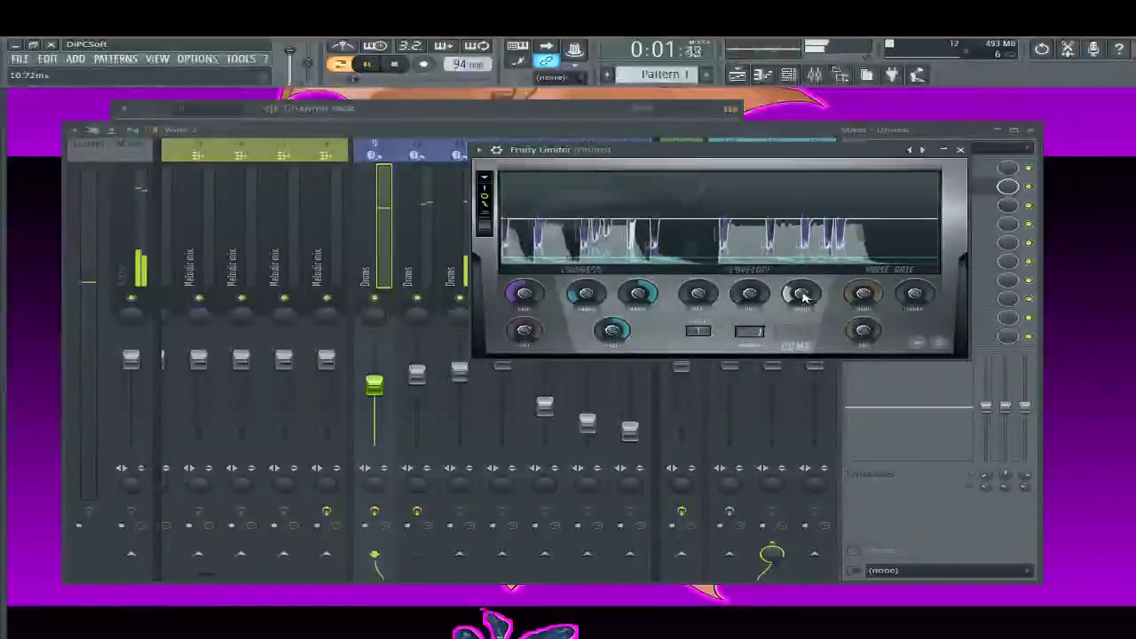
{"action": "scroll", "coordinate": [798, 303], "scroll_direction": "up", "scroll_amount": 2}
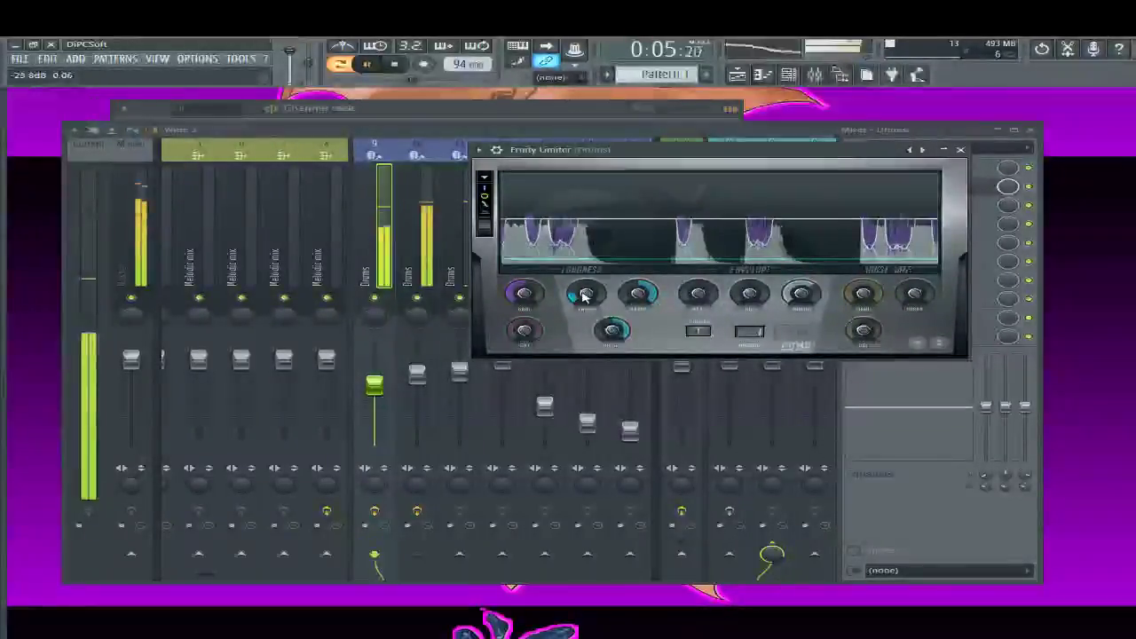
Set the compressor's threshold to -14.4 dB on drum track 9 and close the Fruity Limiter
{"action": "scroll", "coordinate": [585, 295], "scroll_direction": "up", "scroll_amount": 5}
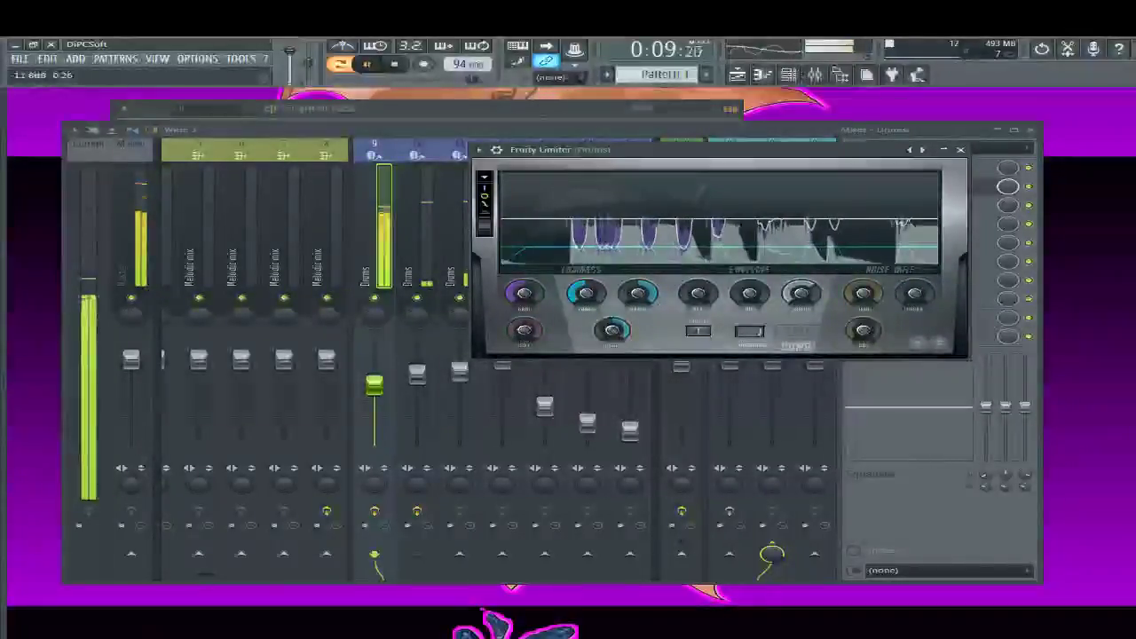
{"action": "scroll", "coordinate": [593, 299], "scroll_direction": "down", "scroll_amount": 2}
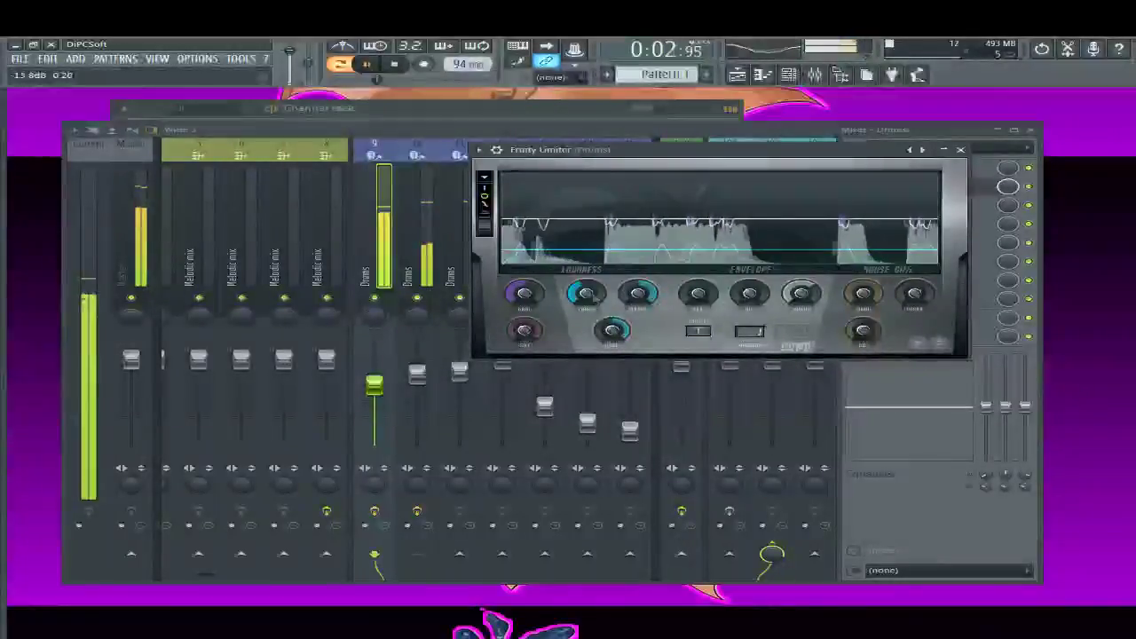
{"action": "scroll", "coordinate": [593, 299], "scroll_direction": "down", "scroll_amount": 1}
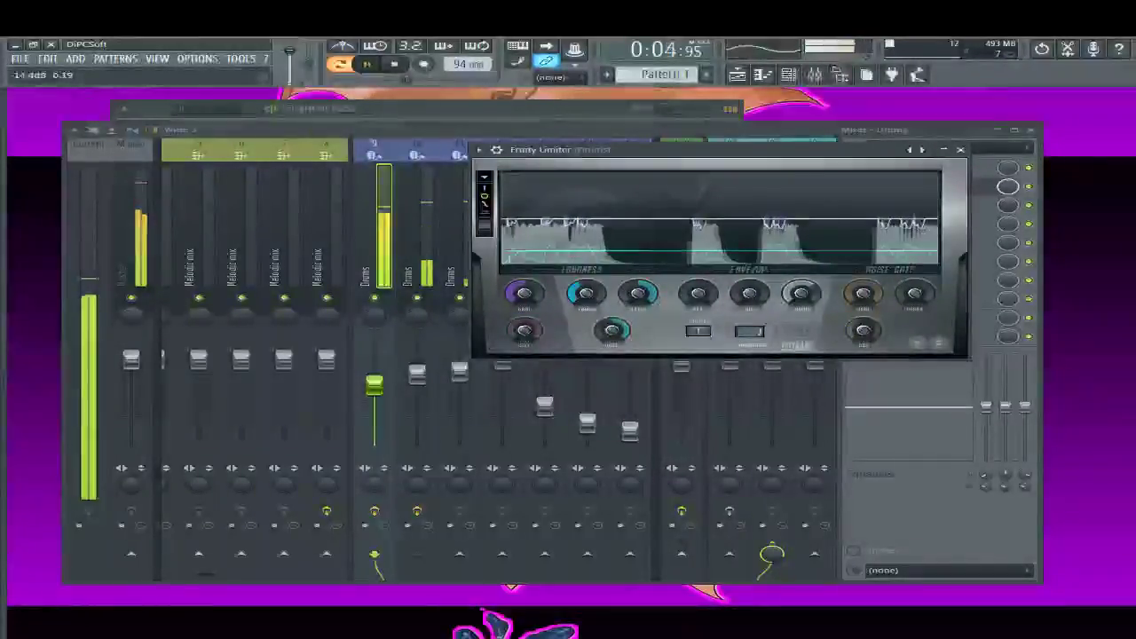
{"action": "left_click", "coordinate": [960, 149]}
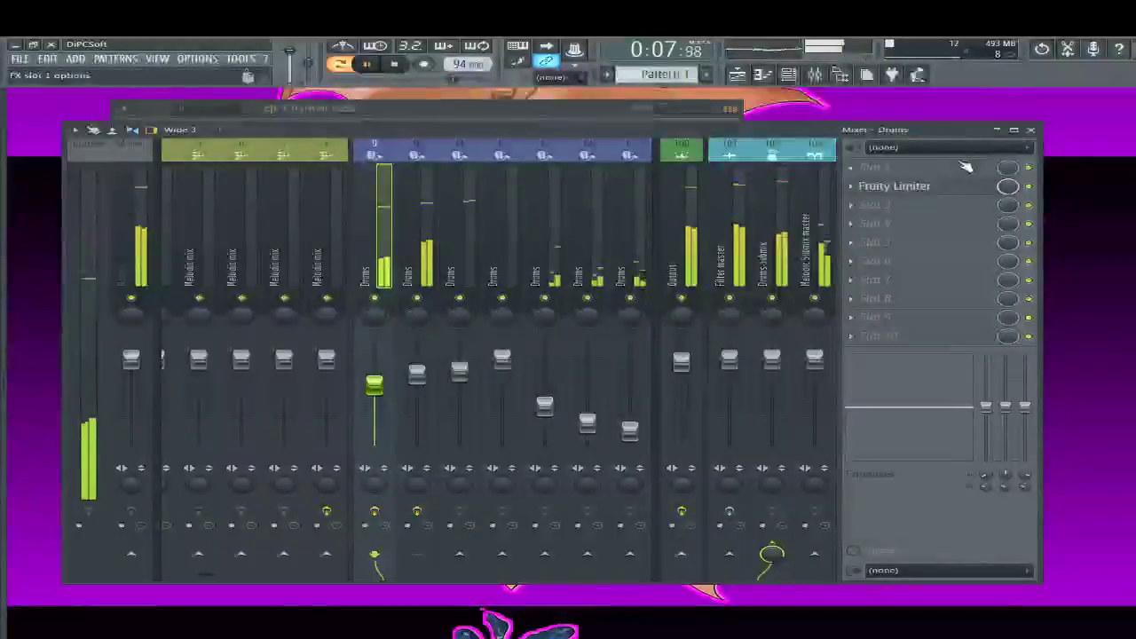
Open the FabFilter Pro-Q 2 on the Filter master track and move its window clear of the master and submix tracks
{"action": "left_click", "coordinate": [812, 275]}
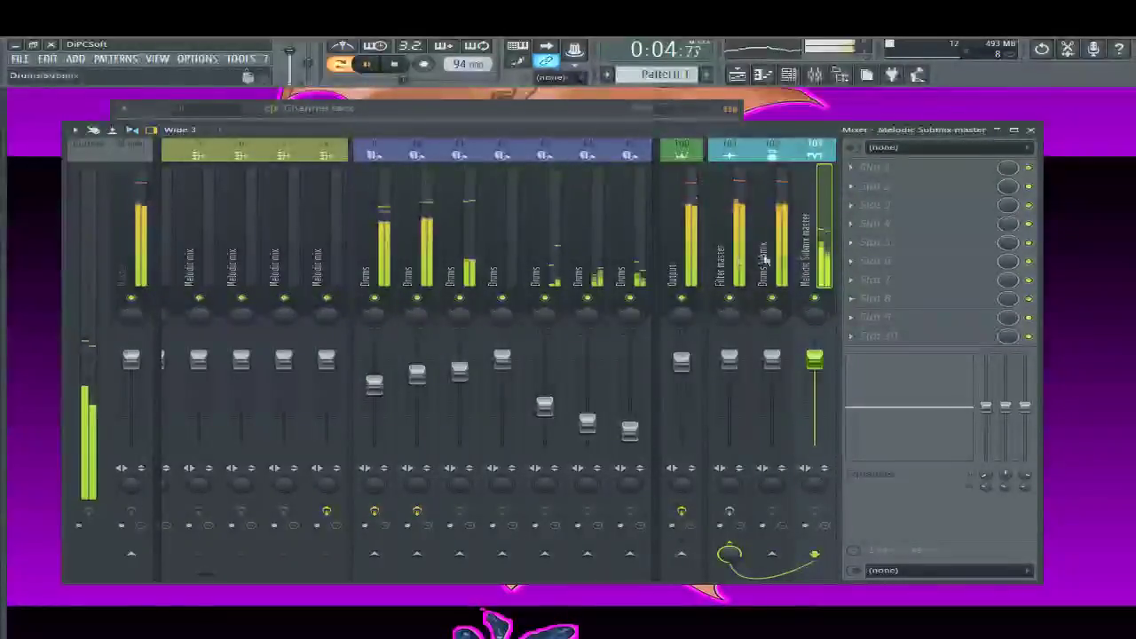
{"action": "left_click", "coordinate": [735, 235]}
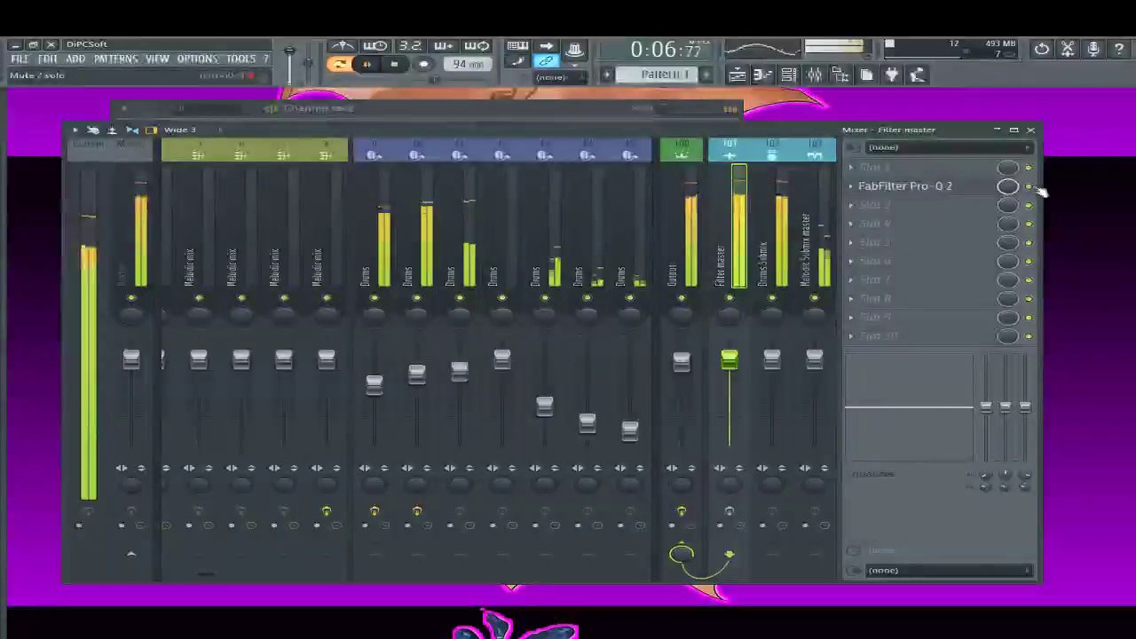
{"action": "left_click", "coordinate": [946, 192]}
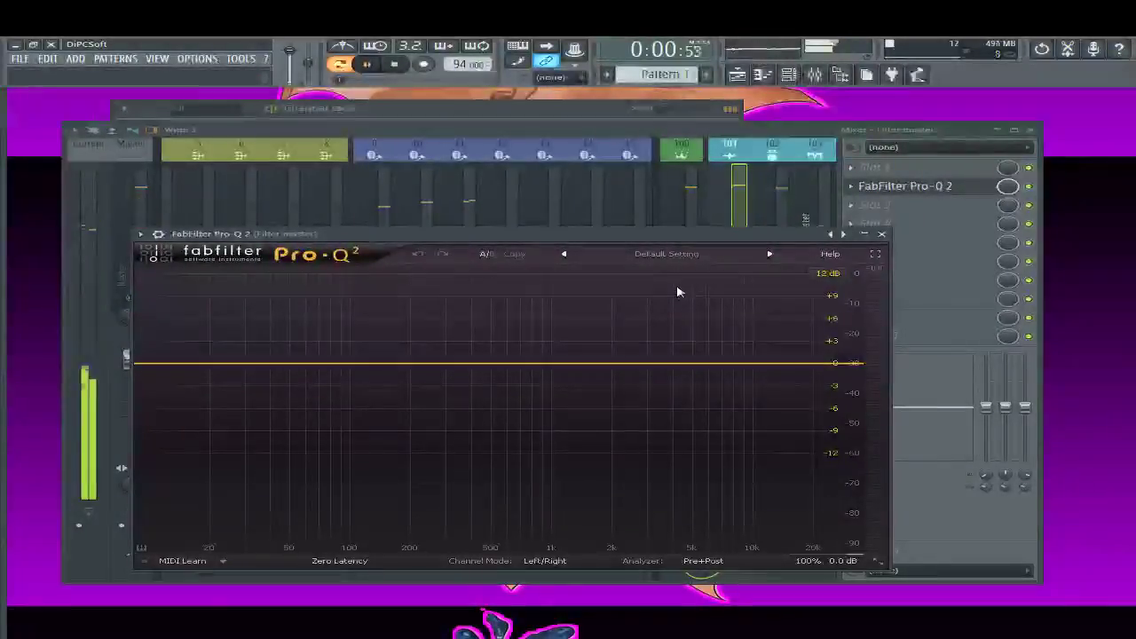
{"action": "left_click_drag", "start_coordinate": [684, 247], "coordinate": [513, 168]}
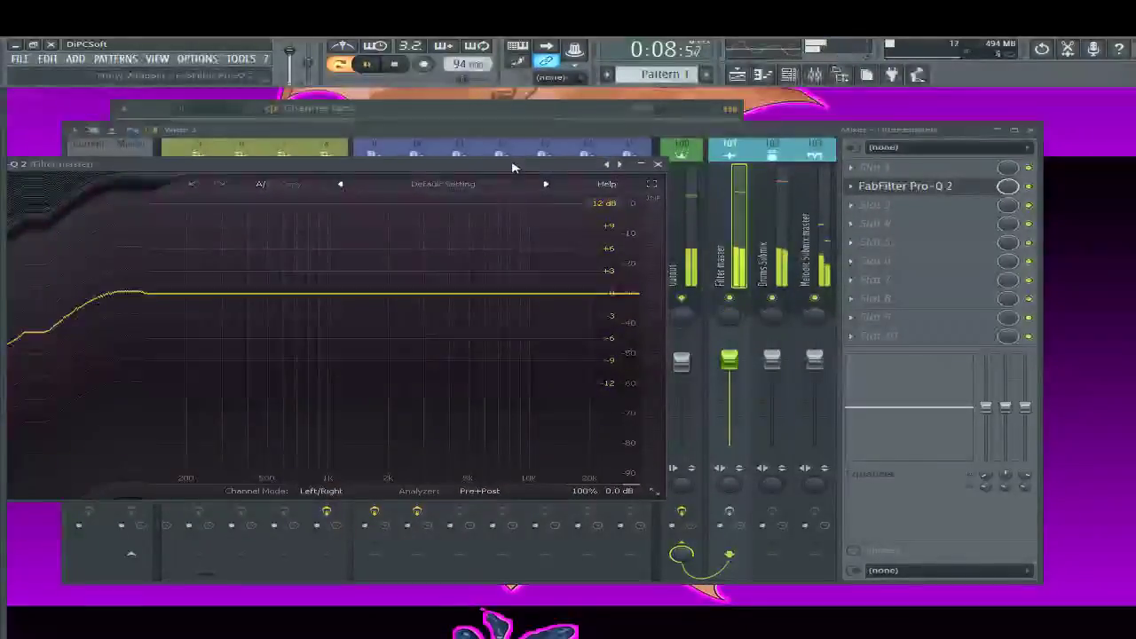
Return from the Drums Submix to the Filter master track and reopen its FabFilter Pro-Q 2 with the Band Pass Narrow preset
{"action": "left_click", "coordinate": [768, 272]}
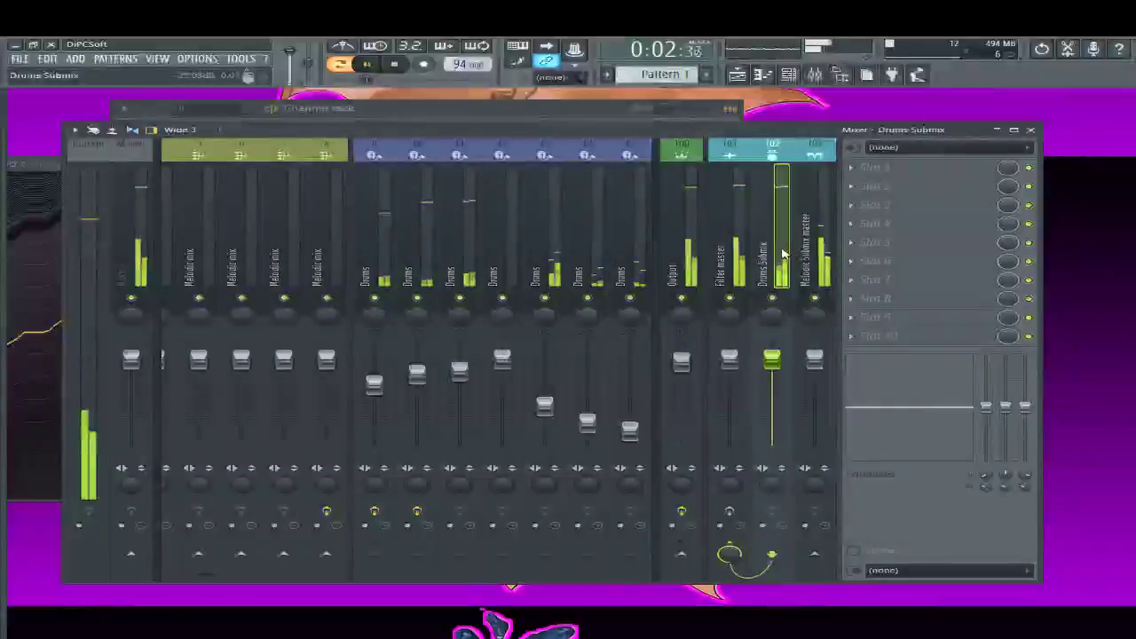
{"action": "left_click", "coordinate": [750, 257]}
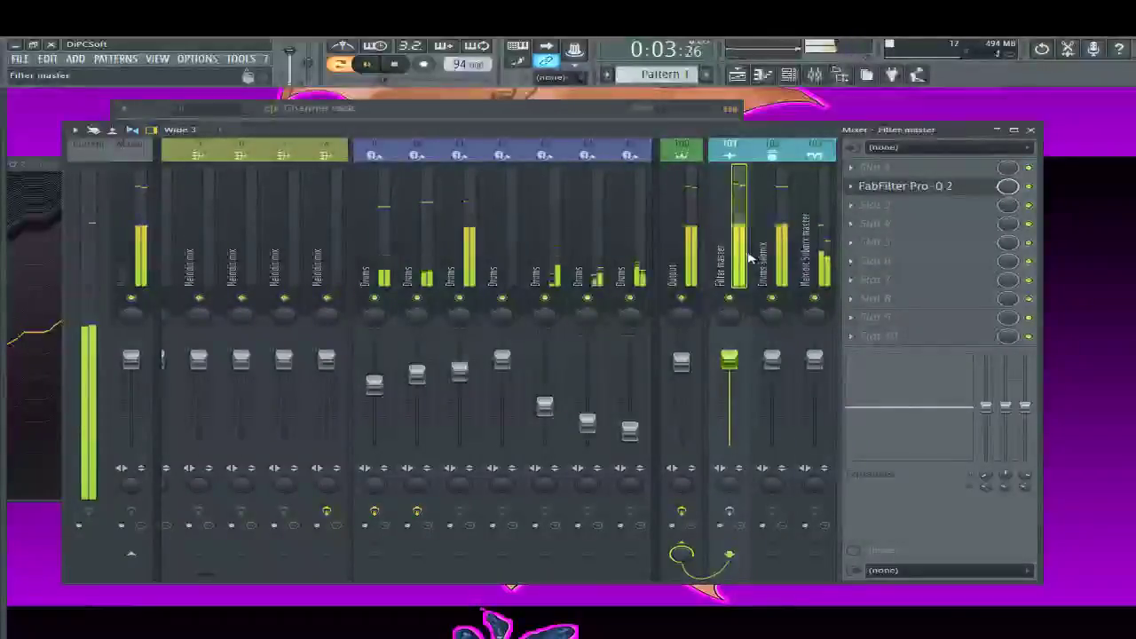
{"action": "left_click", "coordinate": [906, 187]}
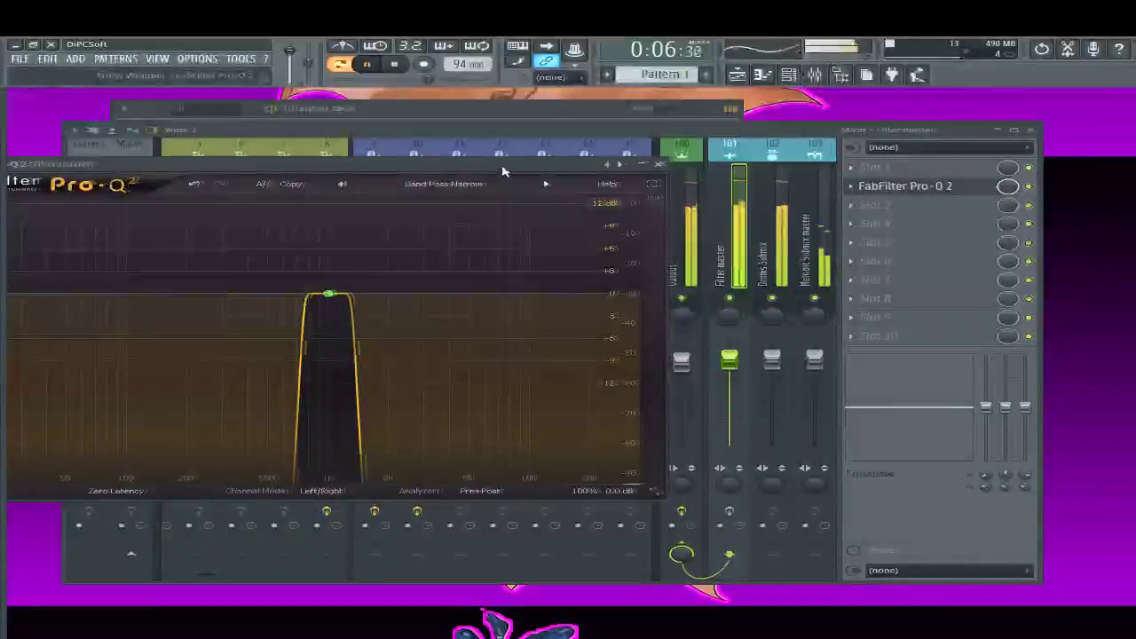
Audition the pattern through the Filter master's band-pass FabFilter Pro-Q 2, then stop playback and close the plugin's window
{"action": "left_click_drag", "start_coordinate": [502, 168], "coordinate": [714, 161]}
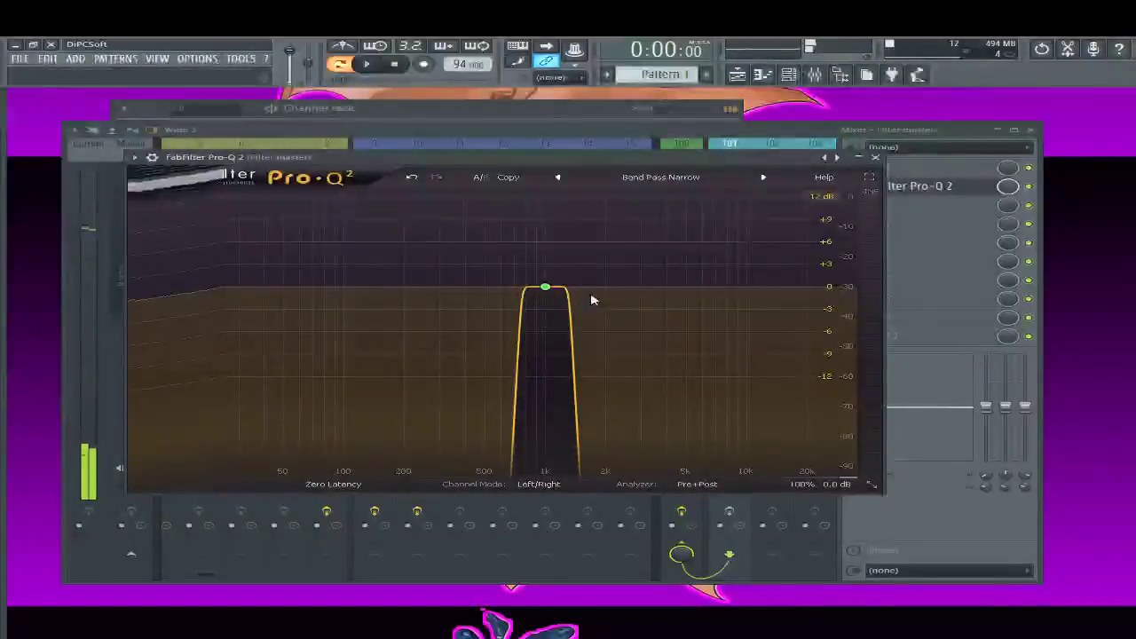
{"action": "left_click", "coordinate": [998, 191]}
{"action": "key", "text": "space"}
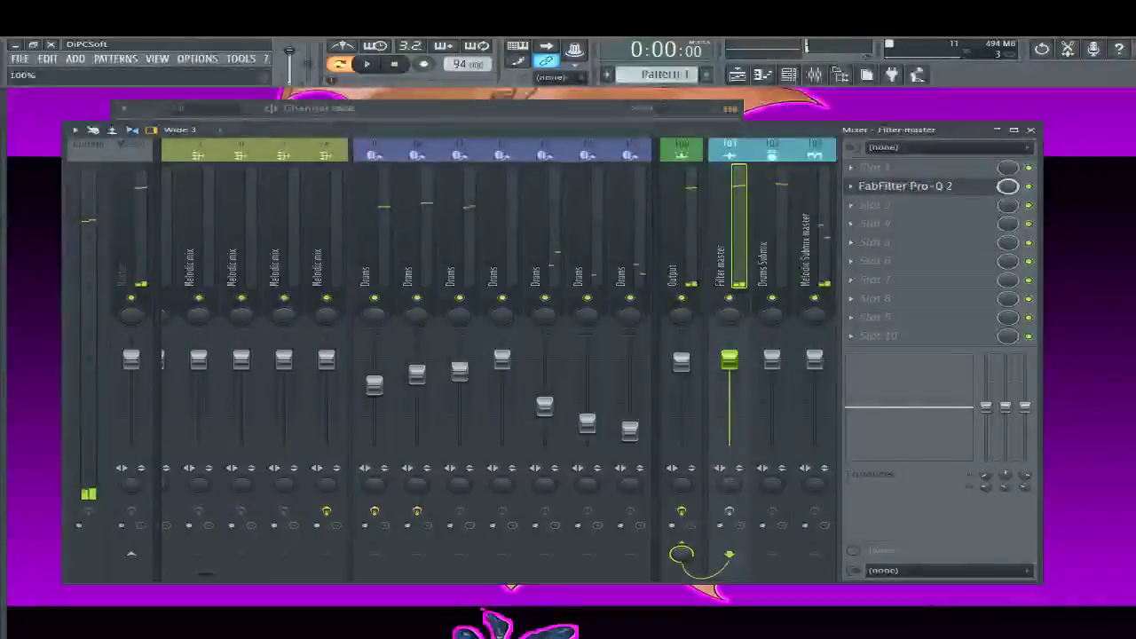
{"action": "key", "text": "space"}
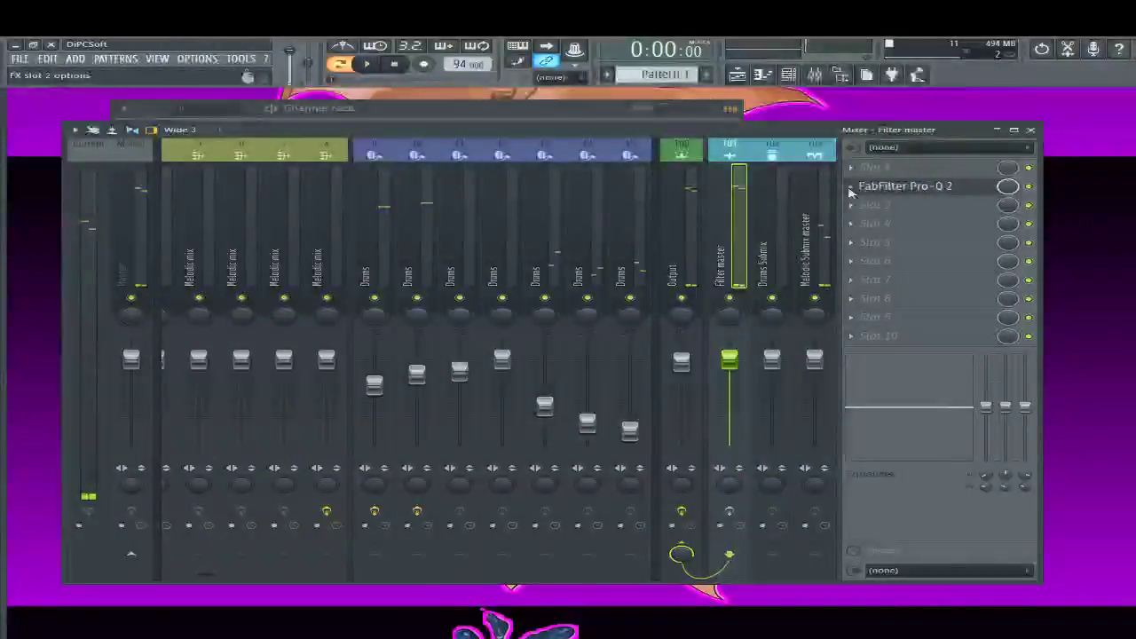
{"action": "left_click", "coordinate": [868, 240]}
{"action": "key", "text": "space"}
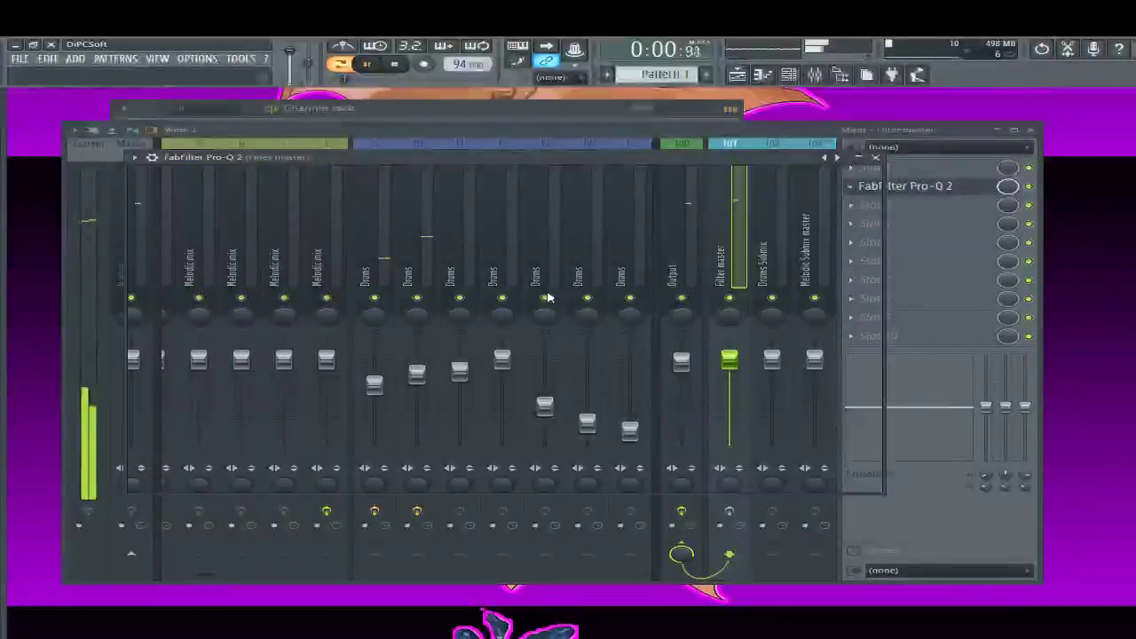
{"action": "left_click", "coordinate": [879, 158]}
{"action": "key", "text": "space"}
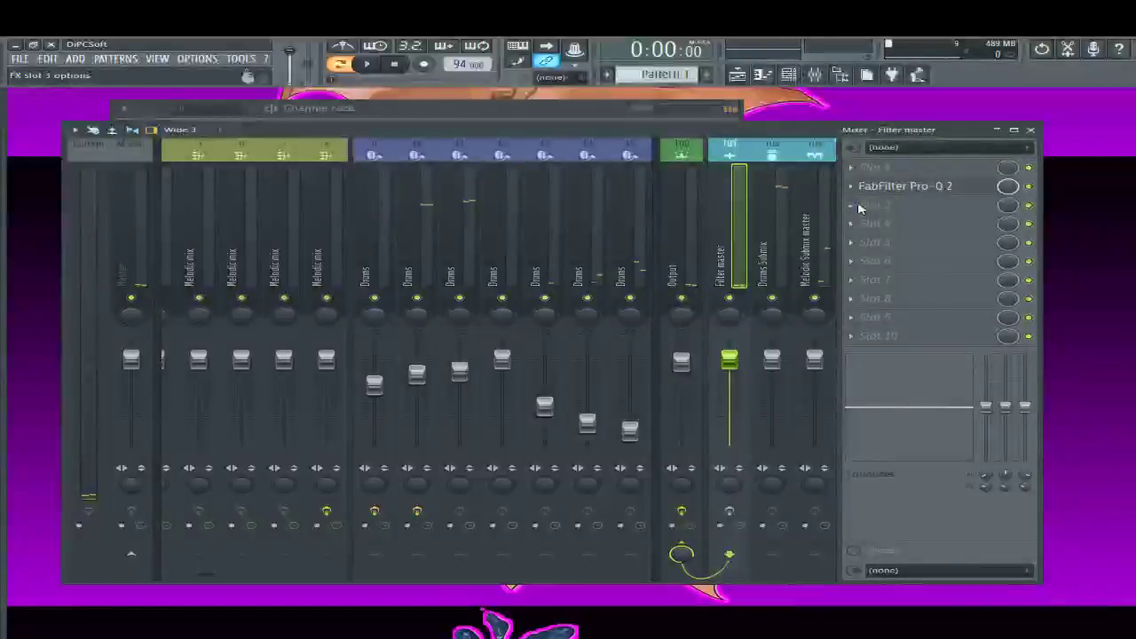
Load Fruity parametric EQ 2 into the third effect slot of the Filter master track and briefly play the pattern
{"action": "left_click", "coordinate": [859, 205]}
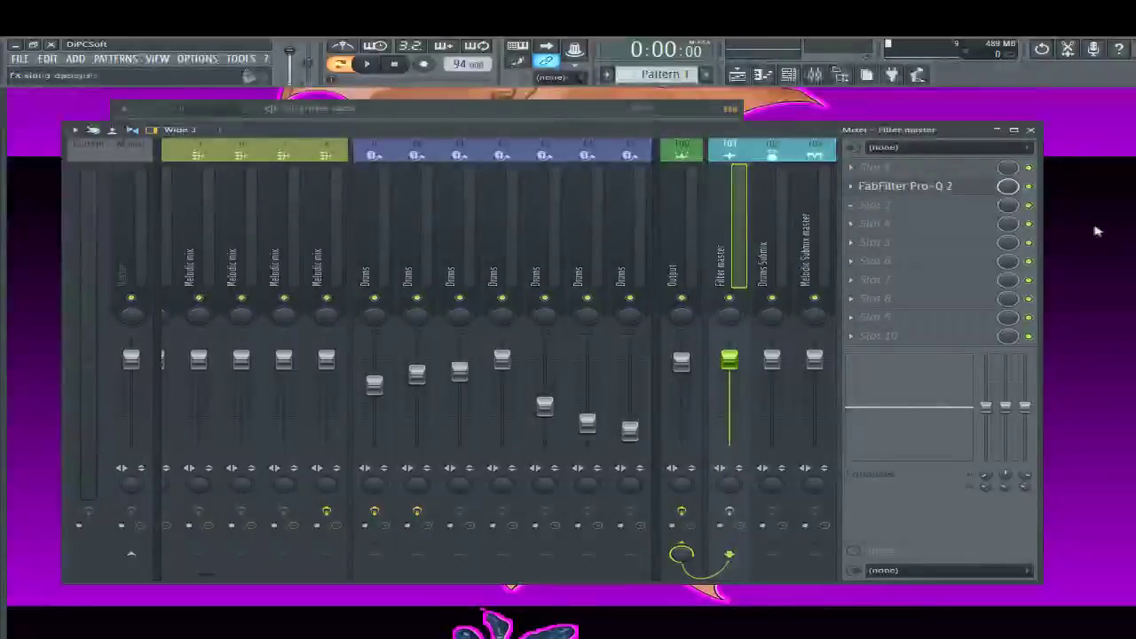
{"action": "left_click", "coordinate": [836, 241]}
{"action": "key", "text": "space"}
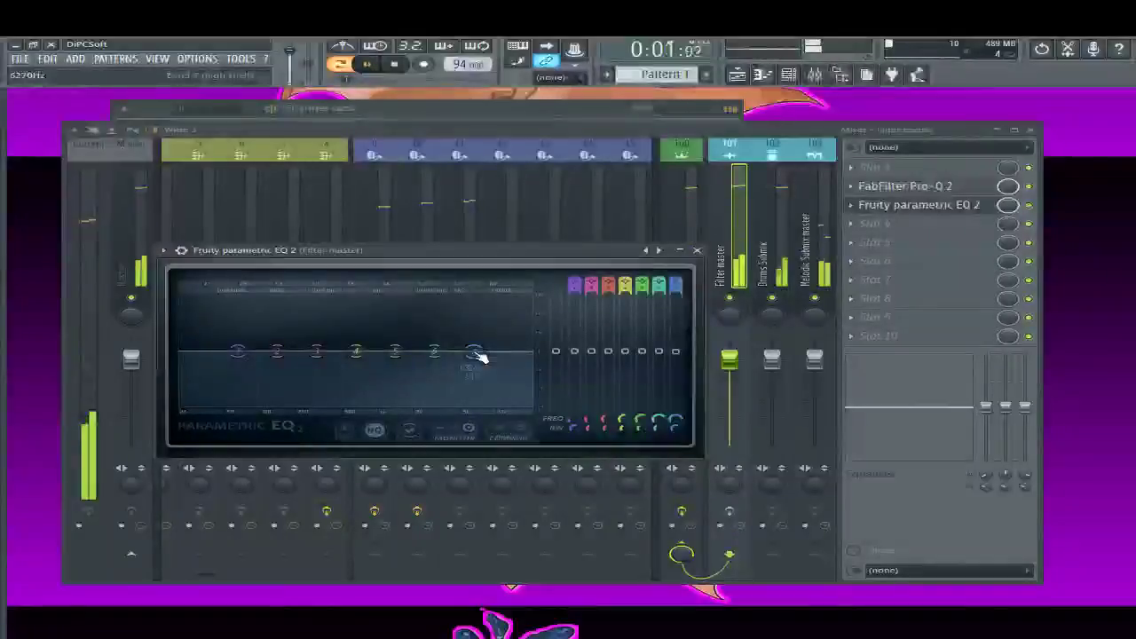
{"action": "left_click", "coordinate": [697, 250]}
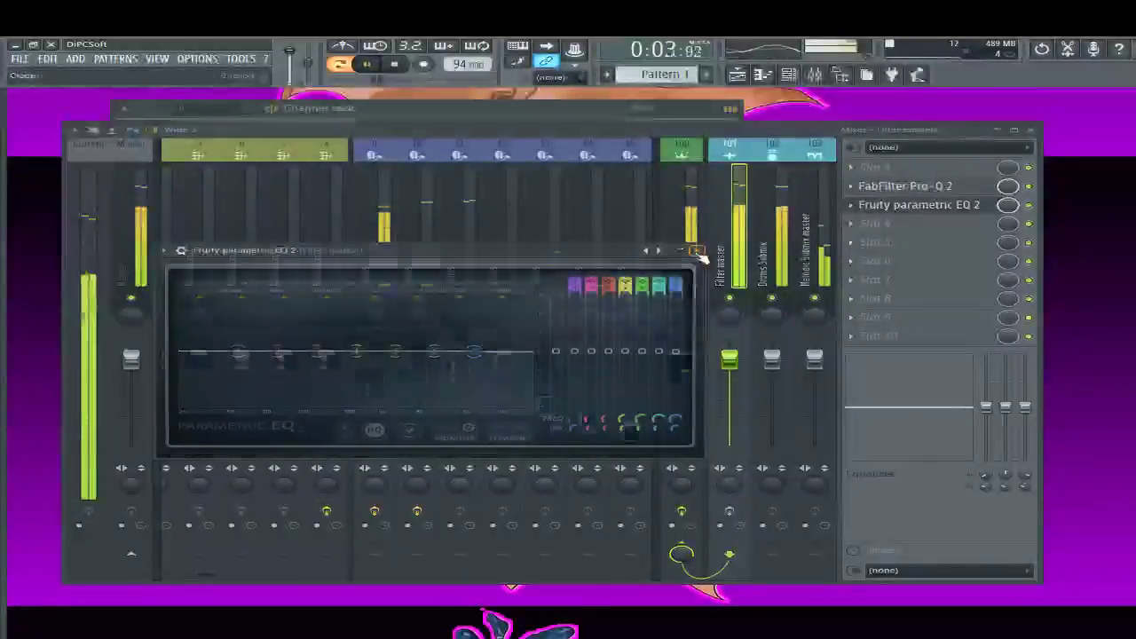
{"action": "key", "text": "space"}
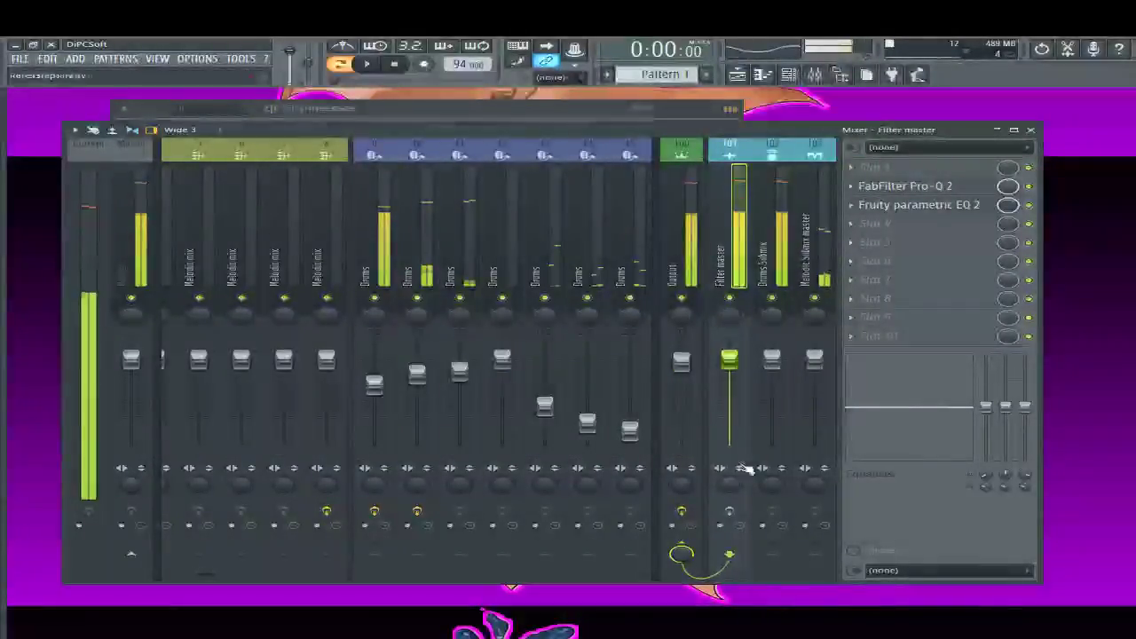
Play the pattern and adjust band 1's Q in FabFilter Pro-Q 2 on the Filter master track
{"action": "key", "text": "space"}
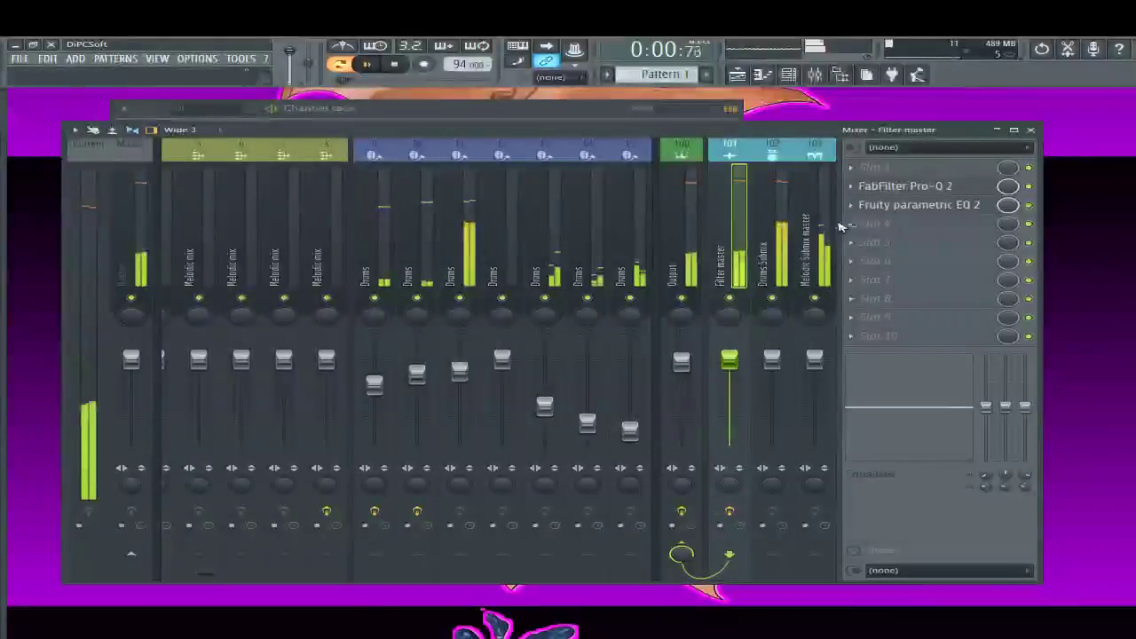
{"action": "left_click", "coordinate": [939, 186]}
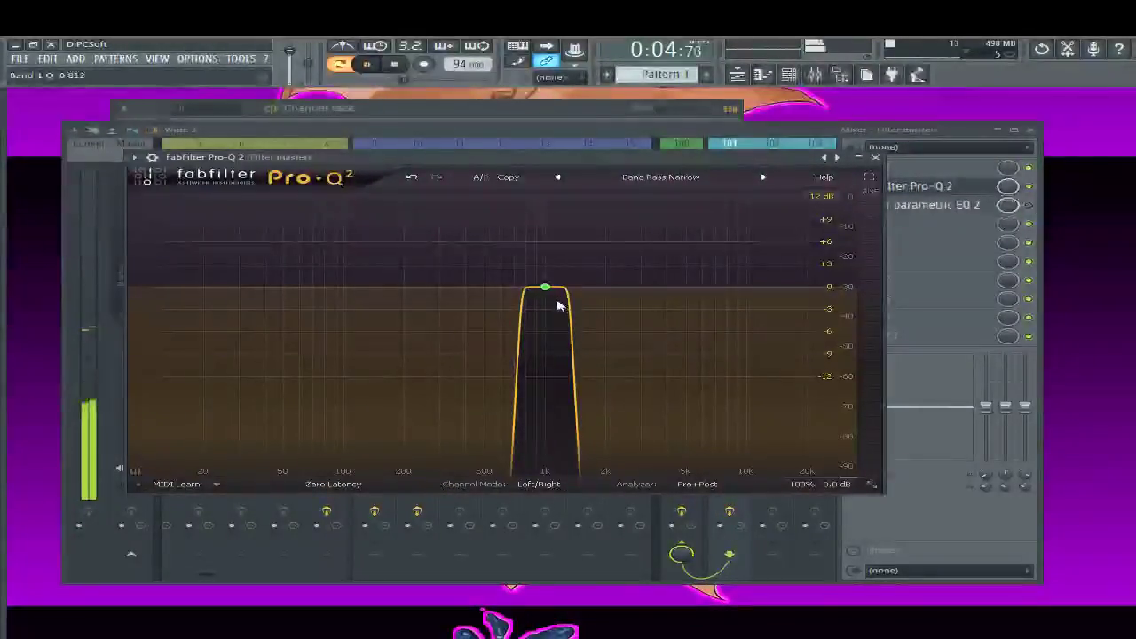
{"action": "scroll", "coordinate": [566, 309], "scroll_direction": "up", "scroll_amount": 5}
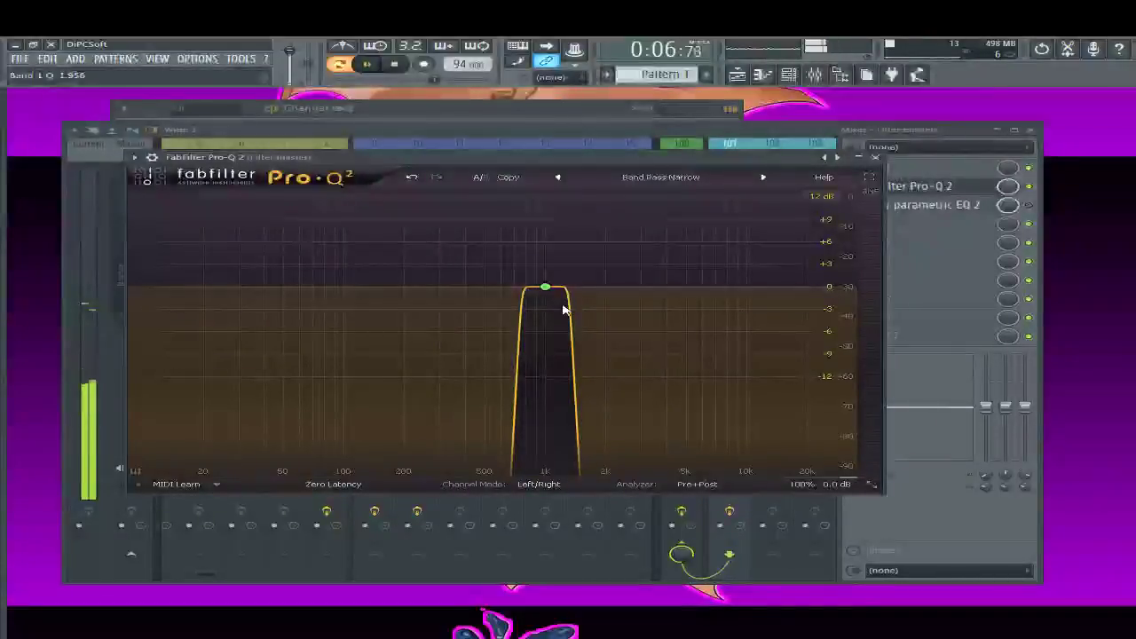
{"action": "scroll", "coordinate": [561, 297], "scroll_direction": "up", "scroll_amount": 1}
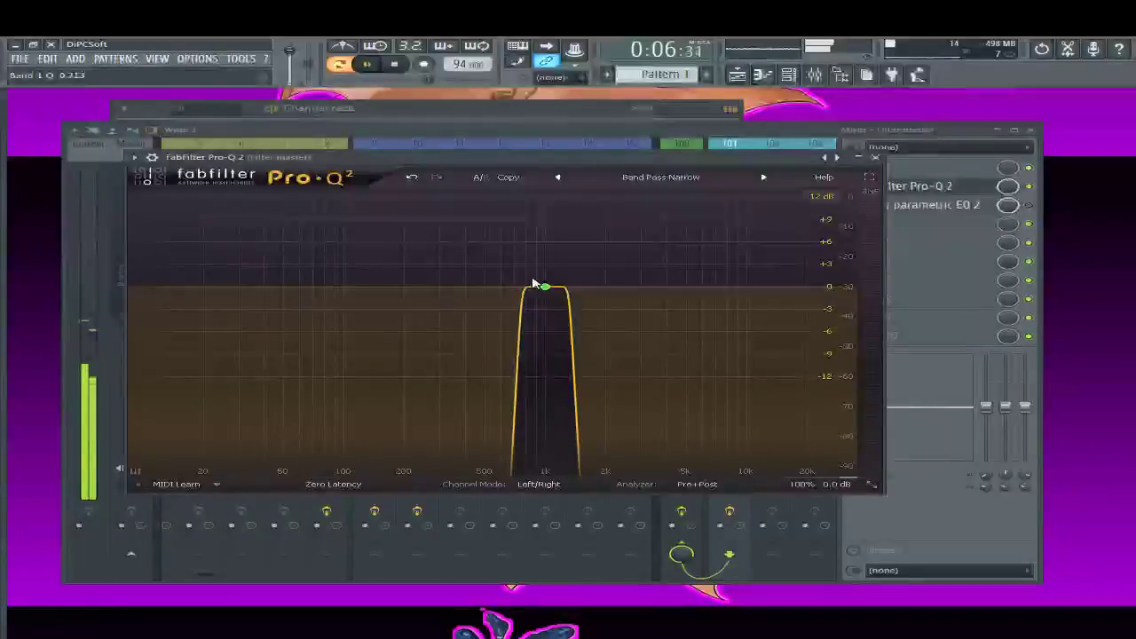
Remove Fruity parametric EQ 2 from the third effect slot of the Filter master track
{"action": "left_click", "coordinate": [958, 213]}
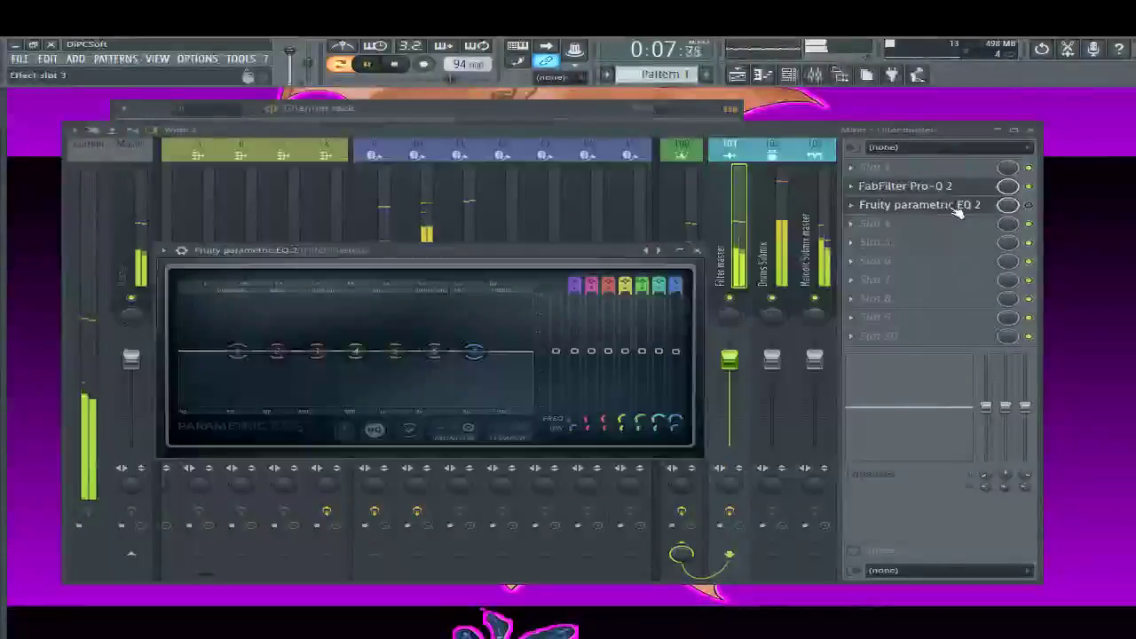
{"action": "left_click", "coordinate": [875, 216]}
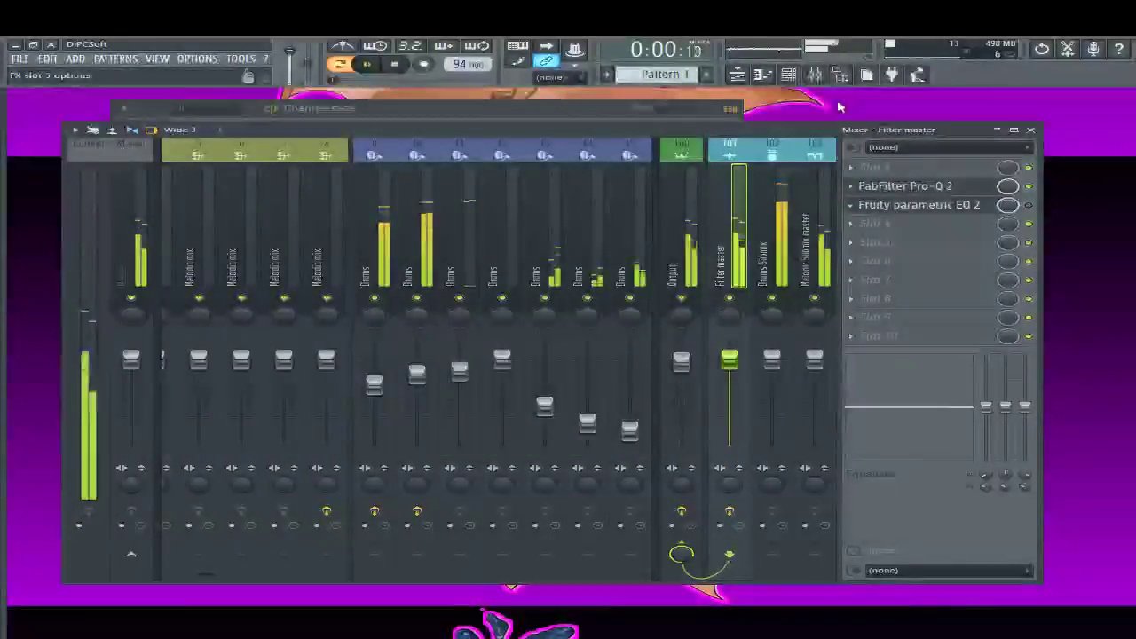
{"action": "left_click", "coordinate": [850, 205]}
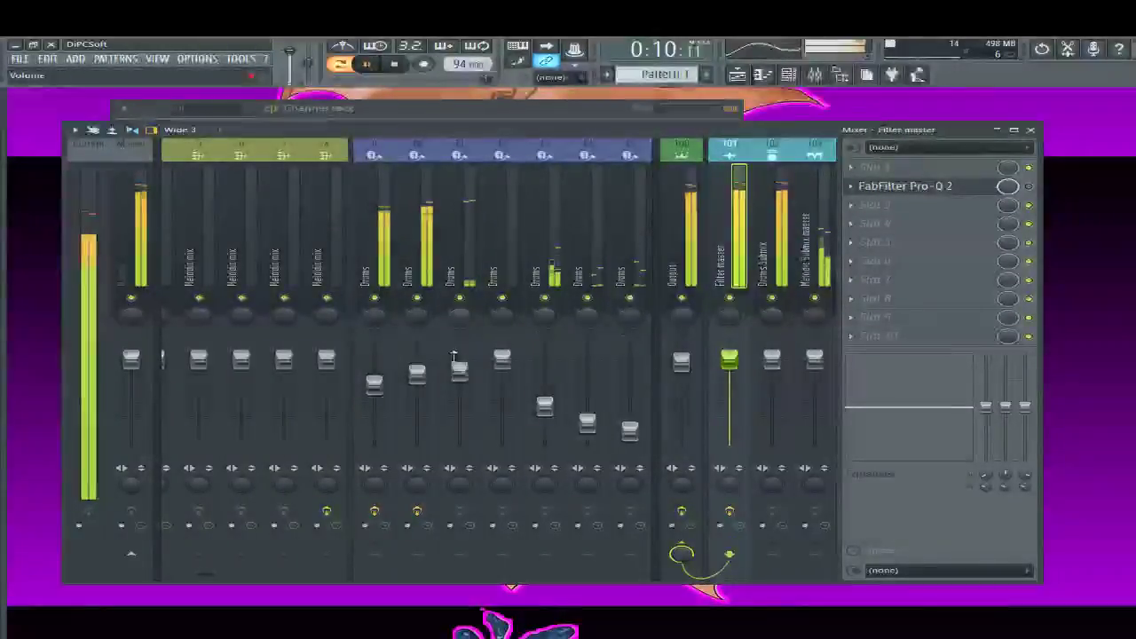
Select Drums mixer track 10, then enable and open the Fruity parametric EQ 2 in its first effect slot
{"action": "left_click", "coordinate": [417, 329]}
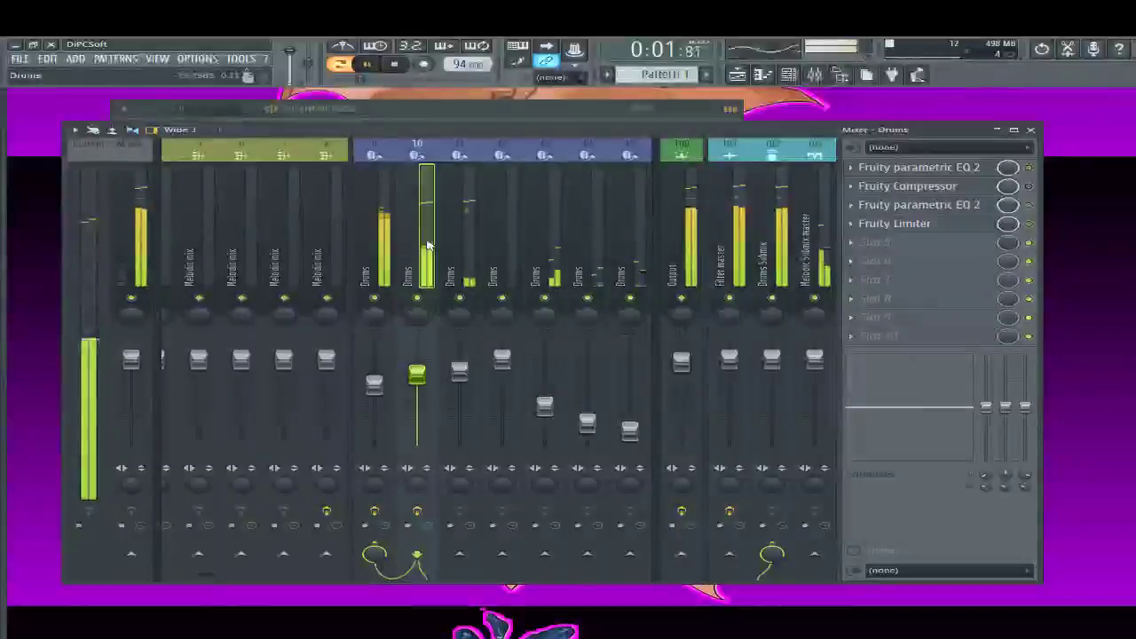
{"action": "left_click", "coordinate": [953, 173]}
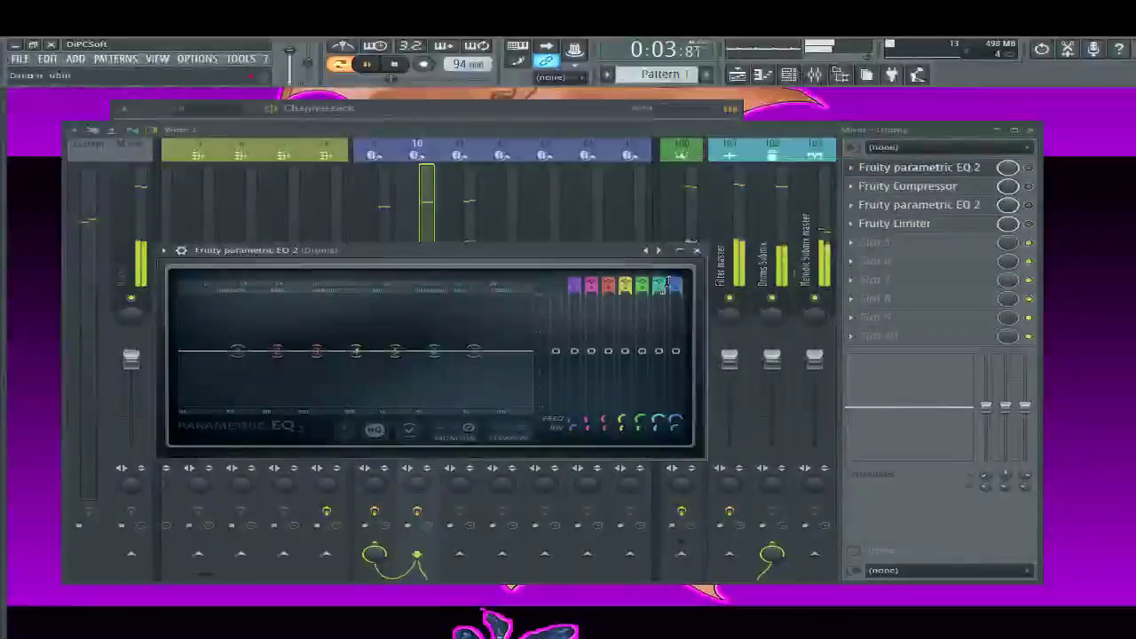
{"action": "left_click", "coordinate": [975, 168]}
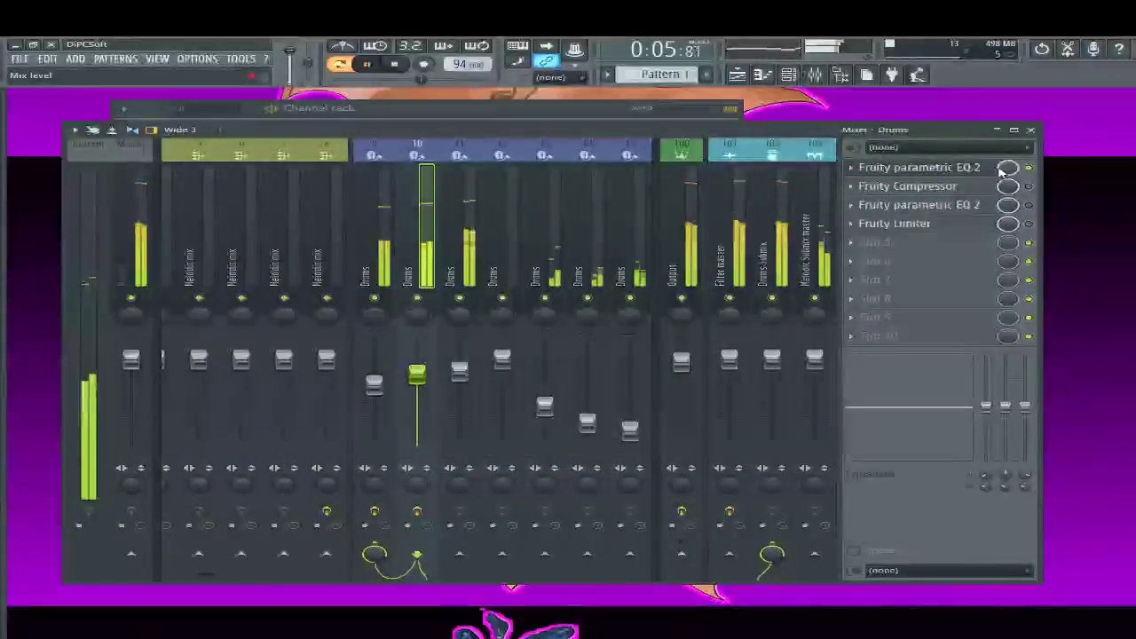
{"action": "left_click", "coordinate": [974, 169]}
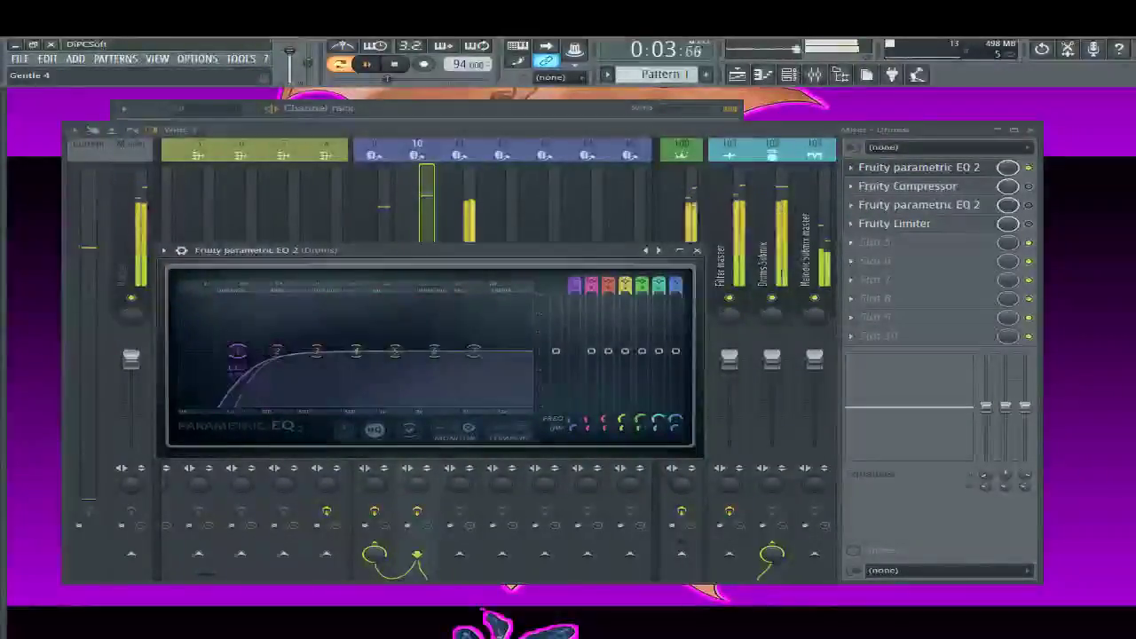
Lower the first EQ's band 1 high-pass to about 37 Hz and adjust its bandwidth, keeping its level at 0 dB
{"action": "left_click_drag", "start_coordinate": [241, 383], "coordinate": [205, 351]}
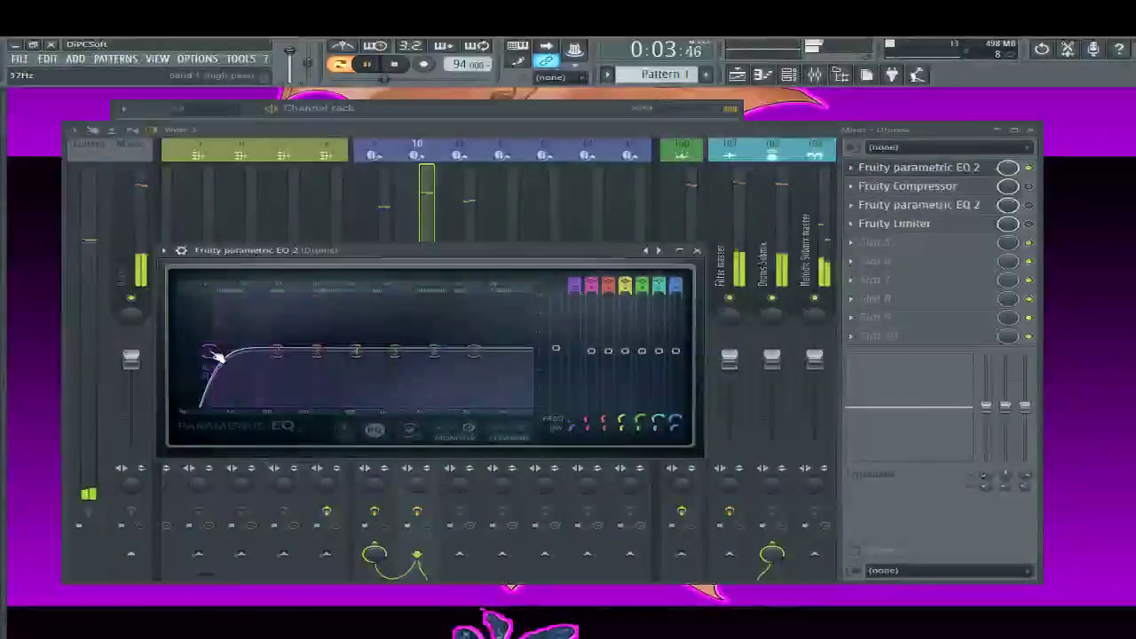
{"action": "scroll", "coordinate": [214, 355], "scroll_direction": "up", "scroll_amount": 3}
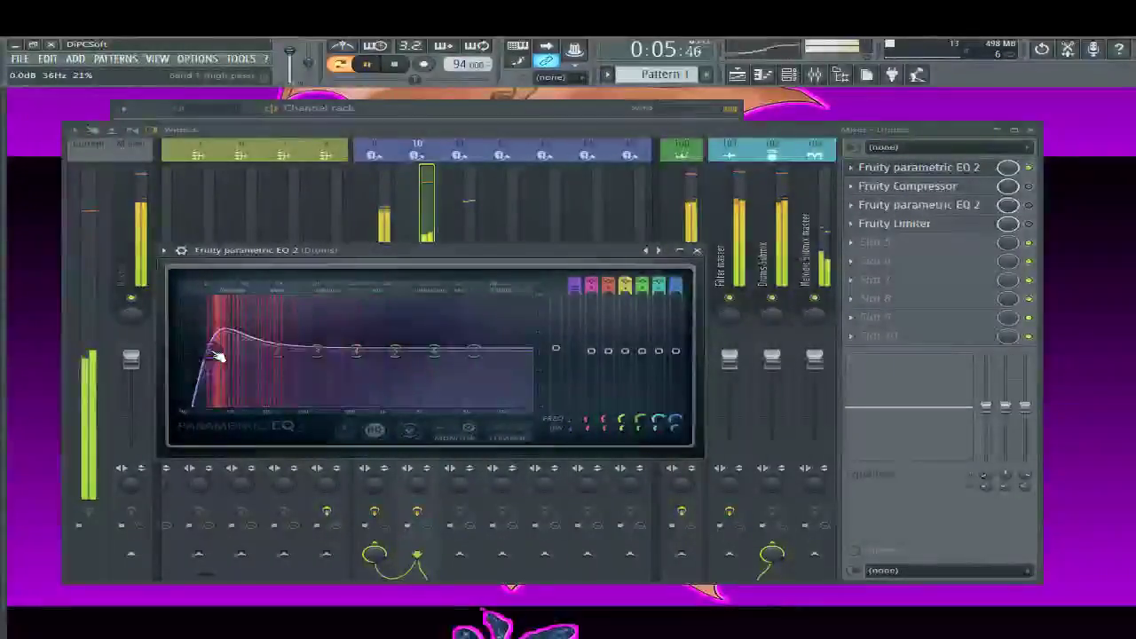
{"action": "left_click_drag", "start_coordinate": [555, 348], "coordinate": [556, 357]}
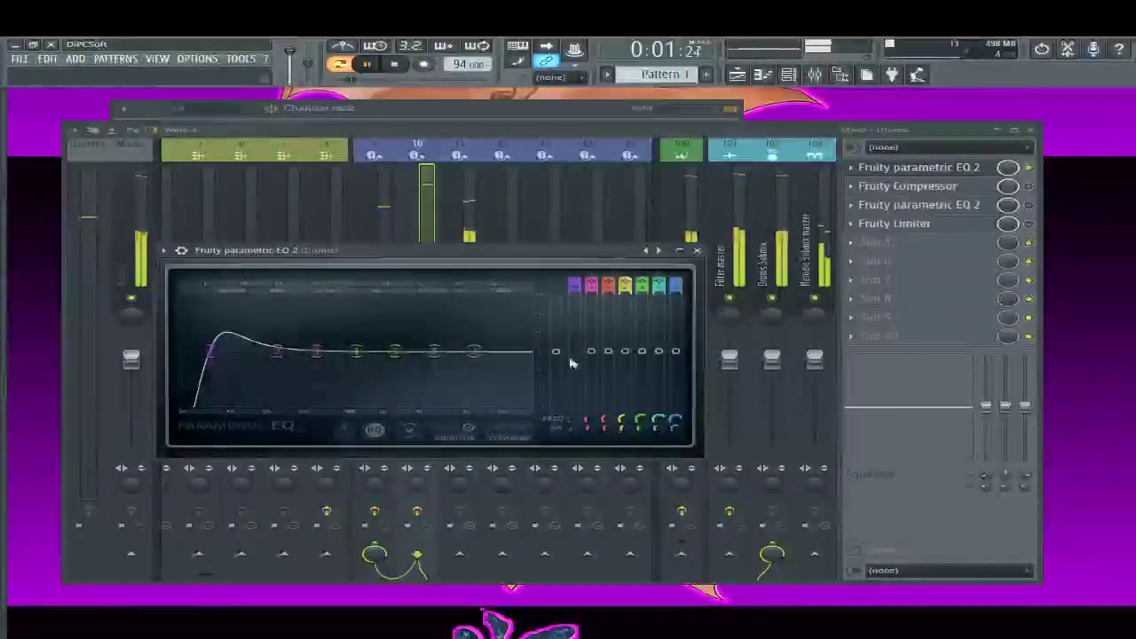
{"action": "scroll", "coordinate": [240, 374], "scroll_direction": "down", "scroll_amount": 3}
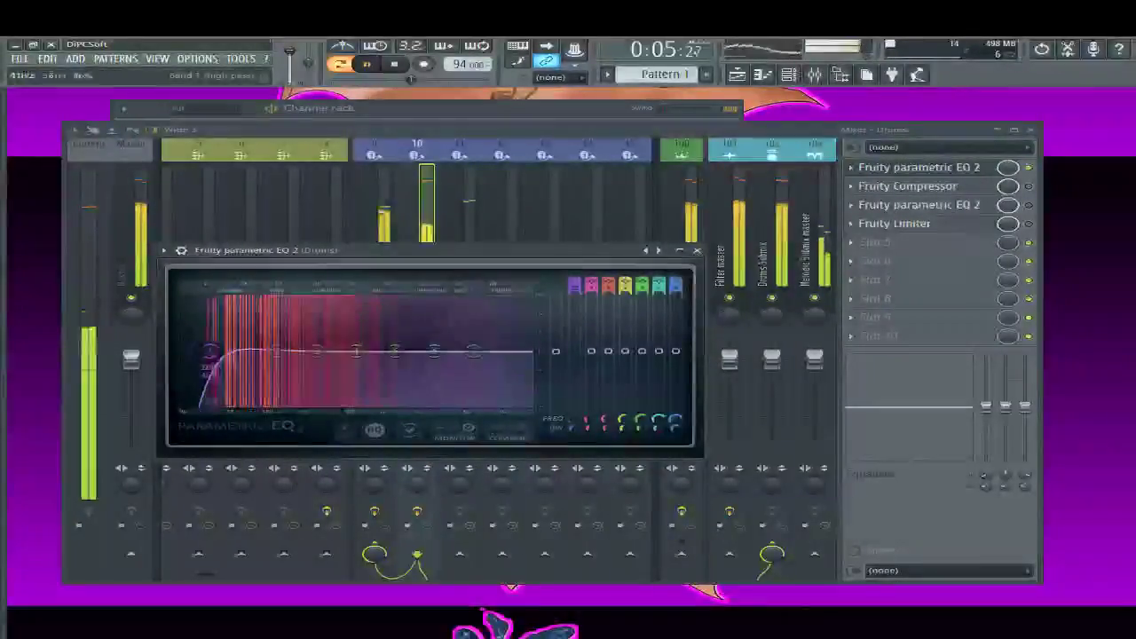
Shape the rest of the first EQ's curve with a 2.3 dB cut on band 2, a boost on band 3 and a high-frequency roll-off on band 7
{"action": "left_click_drag", "start_coordinate": [282, 356], "coordinate": [227, 367]}
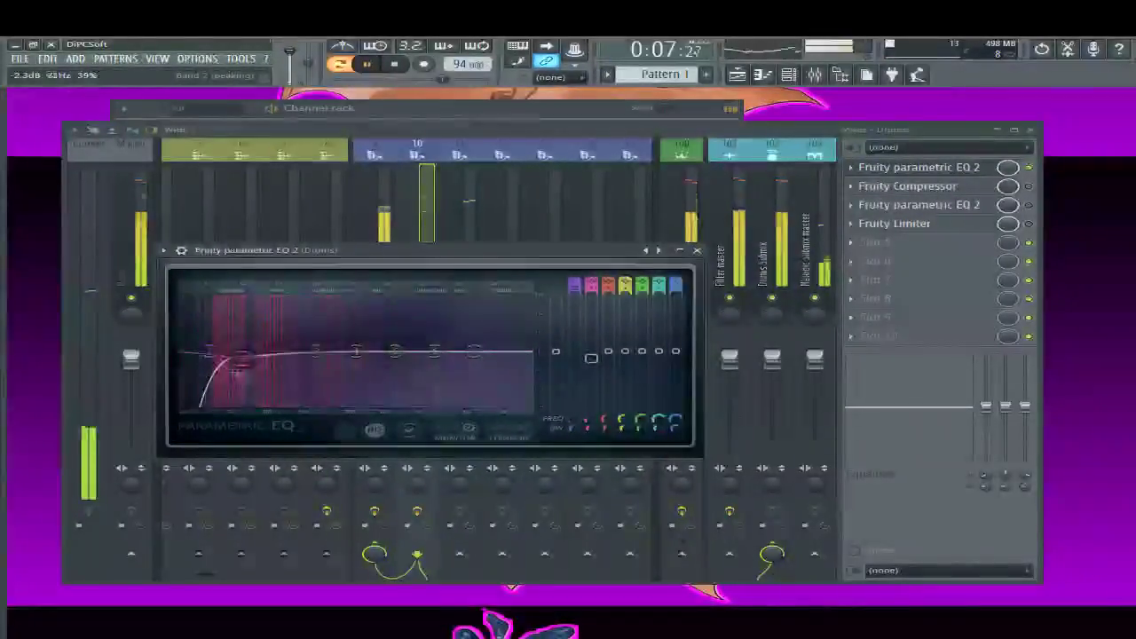
{"action": "mouse_move", "coordinate": [325, 355]}
{"action": "left_mouse_down"}
{"action": "mouse_move", "coordinate": [318, 328]}
{"action": "mouse_move", "coordinate": [327, 334]}
{"action": "left_mouse_up"}
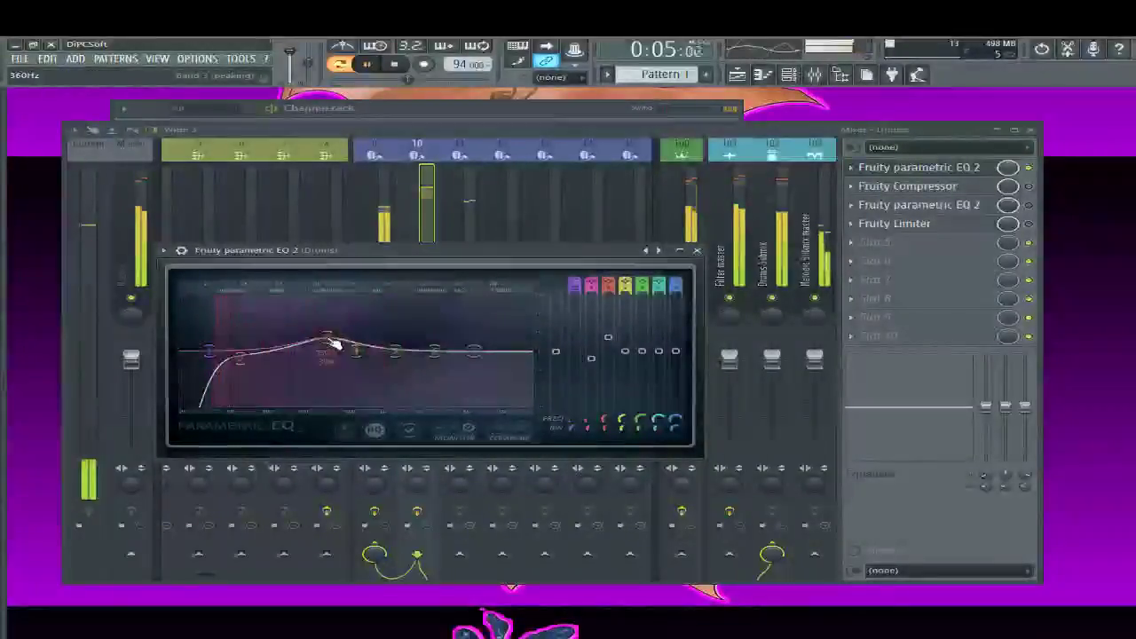
{"action": "left_click_drag", "start_coordinate": [473, 355], "coordinate": [450, 412]}
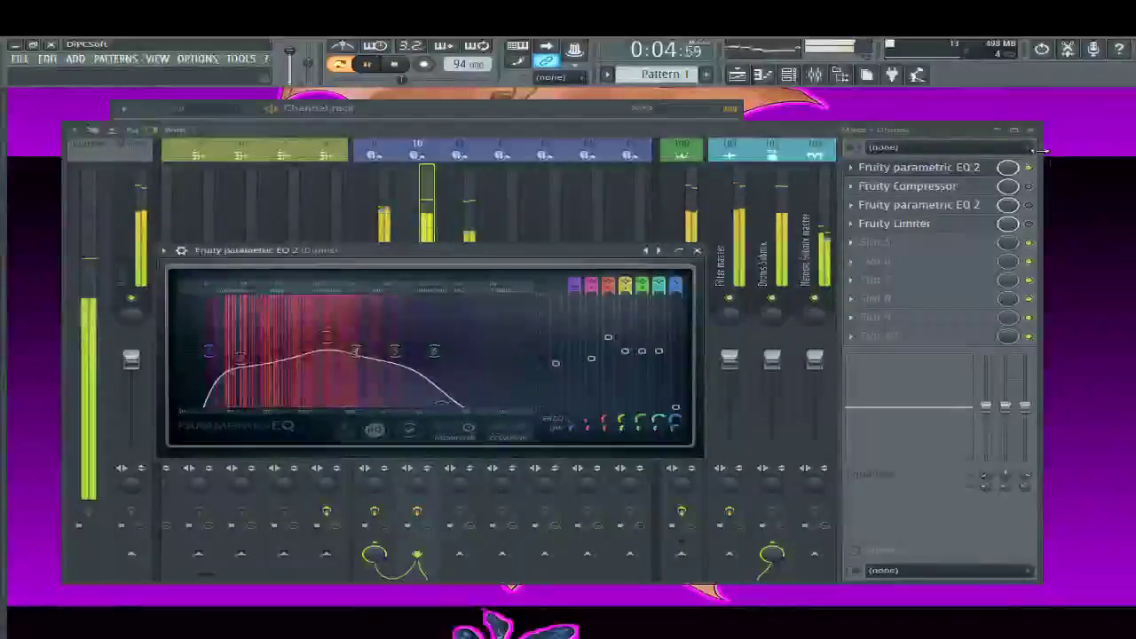
{"action": "left_click", "coordinate": [919, 167]}
Set the track's Fruity Compressor to -14.5 dB threshold, 20.9:1 ratio, 0 ms attack and 1 ms release, and raise its gain
{"action": "left_click", "coordinate": [923, 185]}
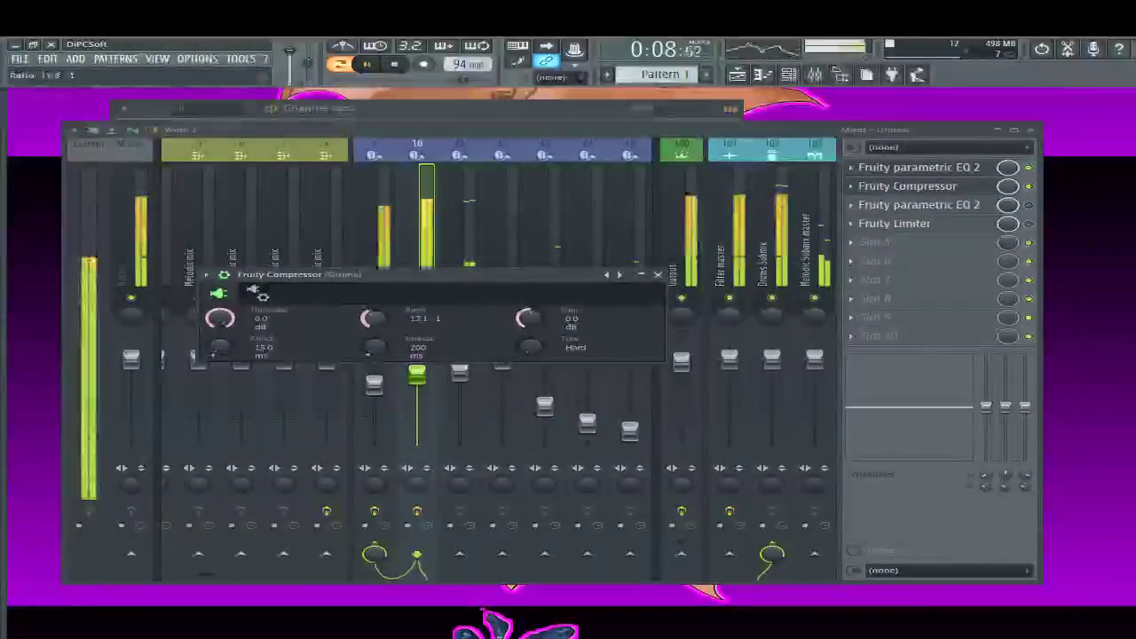
{"action": "left_click_drag", "start_coordinate": [372, 317], "coordinate": [373, 313]}
{"action": "mouse_move", "coordinate": [220, 318]}
{"action": "left_mouse_down"}
{"action": "mouse_move", "coordinate": [220, 338]}
{"action": "mouse_move", "coordinate": [220, 317]}
{"action": "left_mouse_up"}
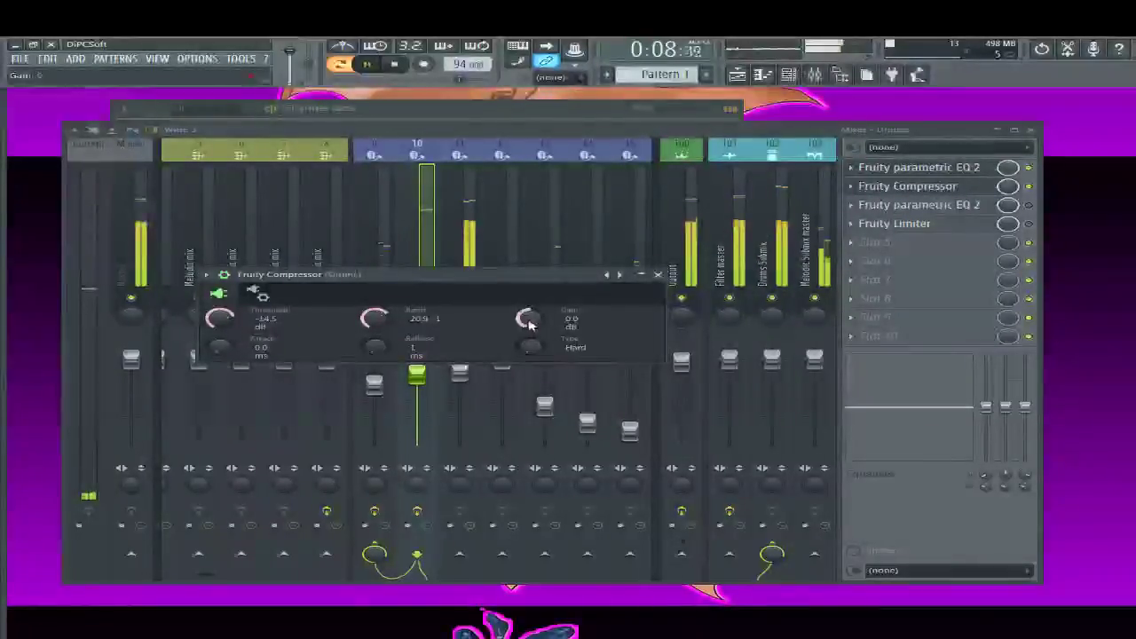
{"action": "left_click_drag", "start_coordinate": [527, 318], "coordinate": [528, 310]}
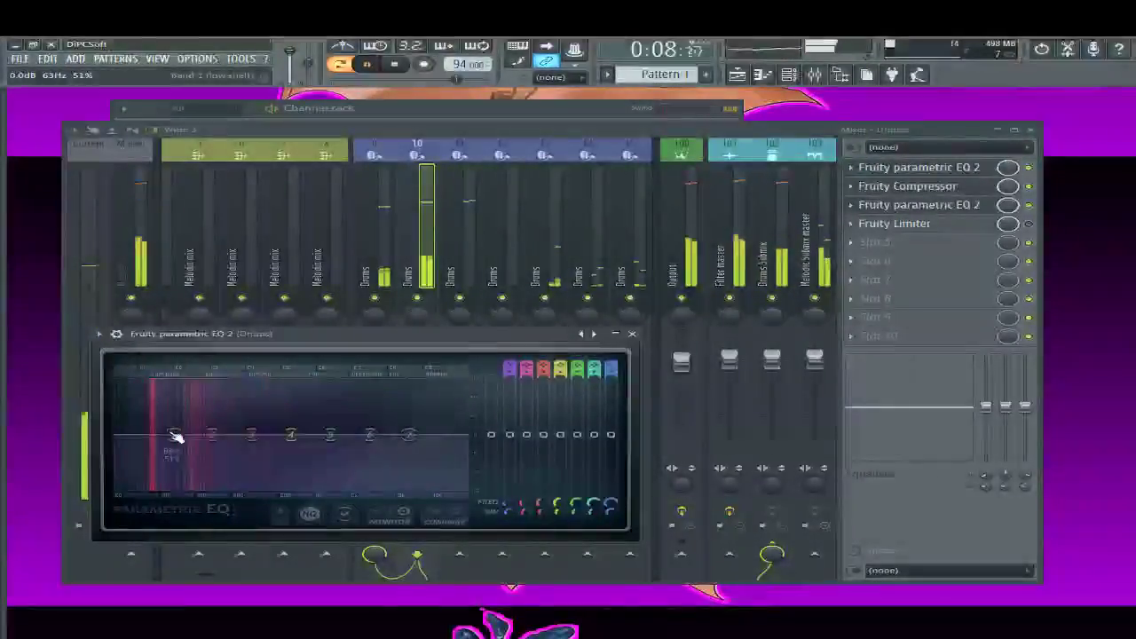
Make band 1 of the track's second Fruity parametric EQ 2 a steep high-pass at about 72 Hz
{"action": "left_click", "coordinate": [505, 508]}
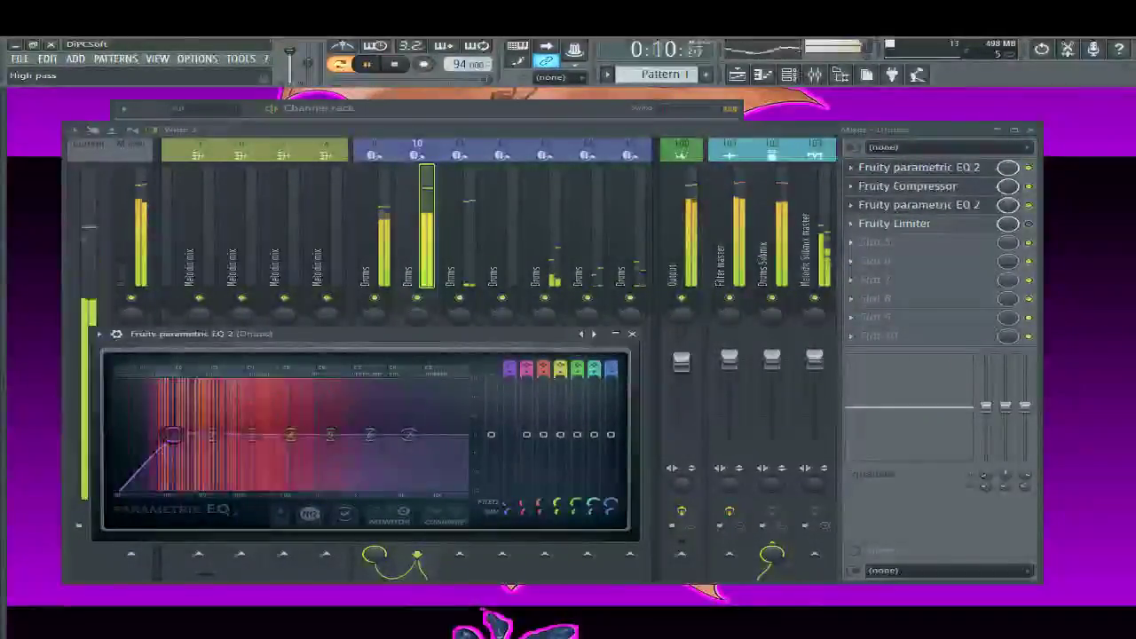
{"action": "left_click", "coordinate": [511, 369]}
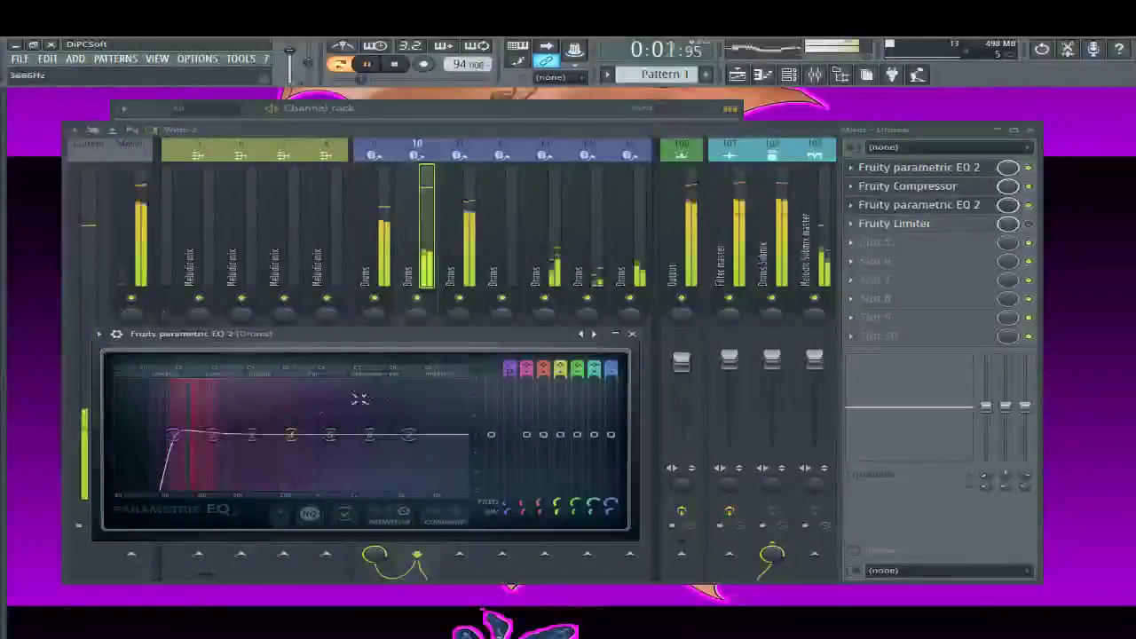
{"action": "left_click", "coordinate": [177, 435]}
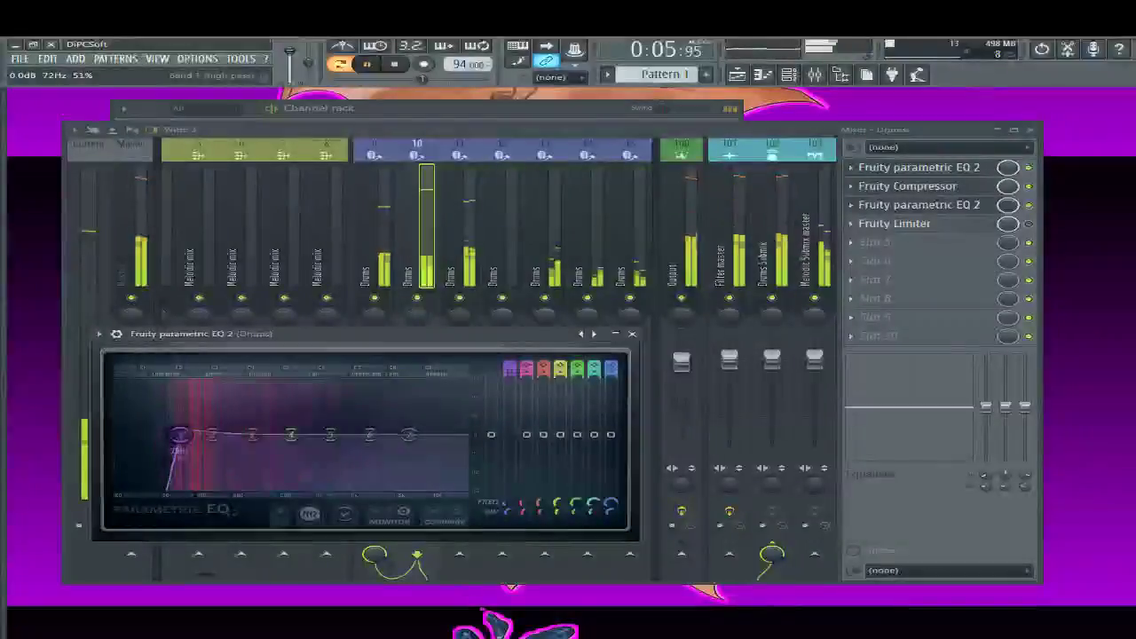
Shape the second EQ with a band 2 cut, a boost of about 3 dB on band 3, a band 7 high-frequency roll-off and a -3.1 dB main level
{"action": "left_click_drag", "start_coordinate": [211, 435], "coordinate": [211, 426]}
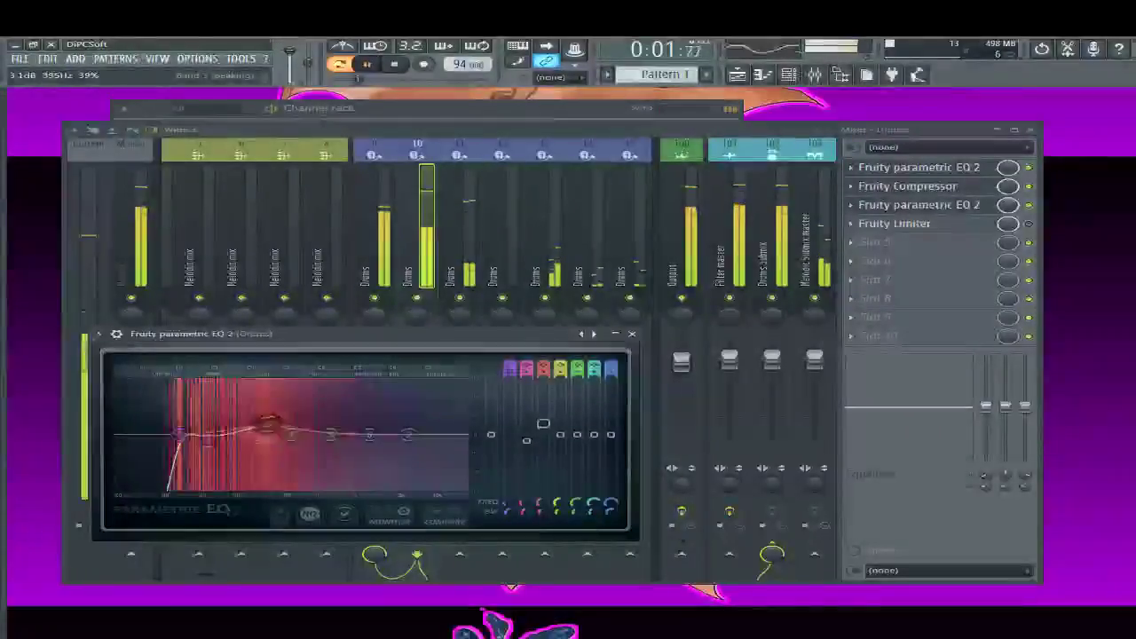
{"action": "left_click_drag", "start_coordinate": [268, 423], "coordinate": [265, 419]}
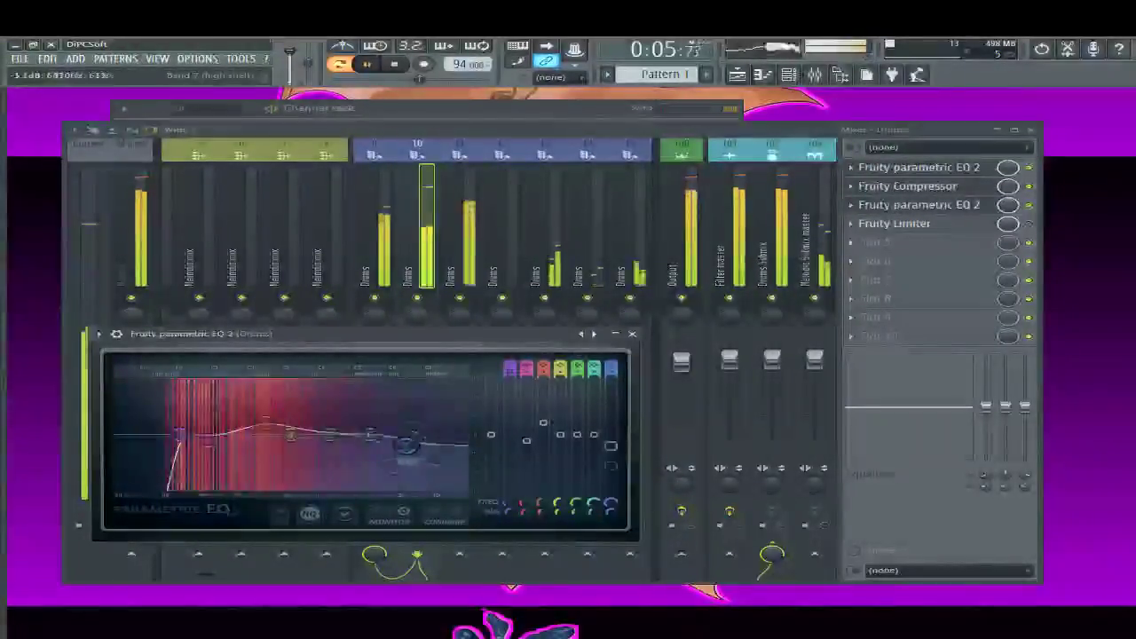
{"action": "left_click_drag", "start_coordinate": [407, 434], "coordinate": [360, 472]}
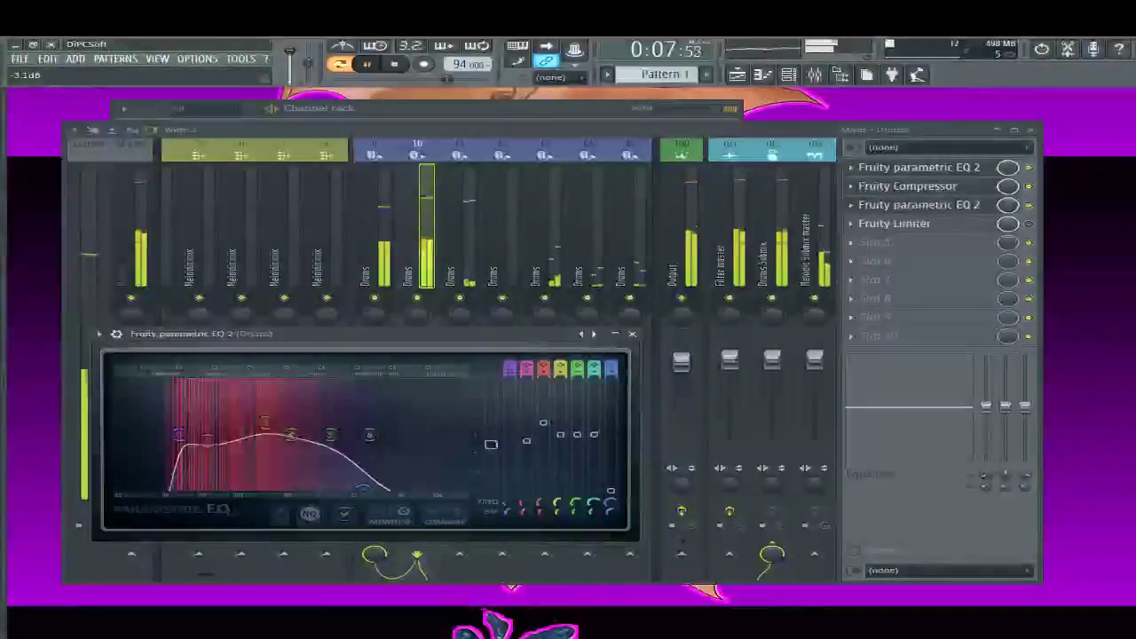
Audition the Drums track with its Fruity Limiter enabled, and bypass the limiter again
{"action": "left_click", "coordinate": [896, 222]}
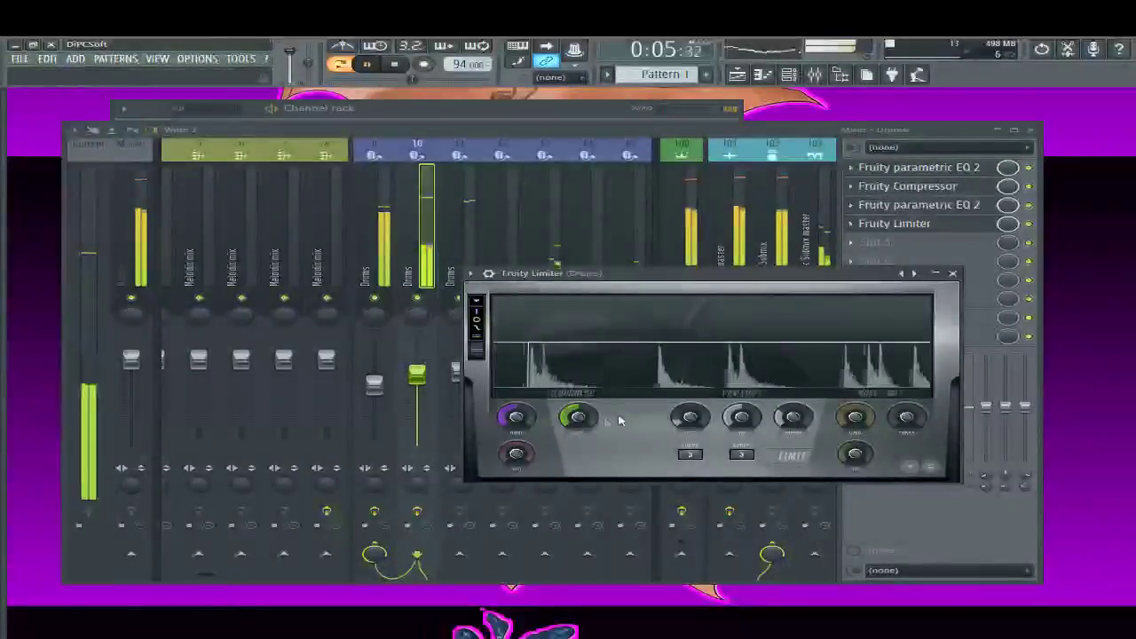
{"action": "left_click", "coordinate": [1028, 224]}
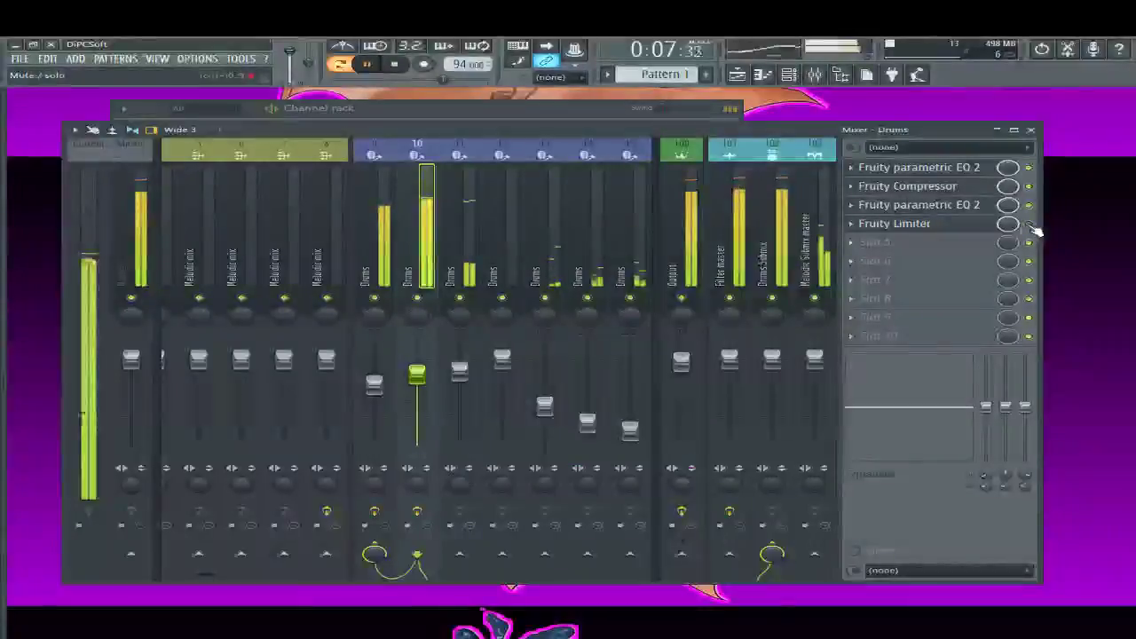
Stop playback, preview kicks from The Martianz - Shoreline drum kit and replace the Trap Lord Kick sample with the Ninetiez kick
{"action": "left_click", "coordinate": [451, 113]}
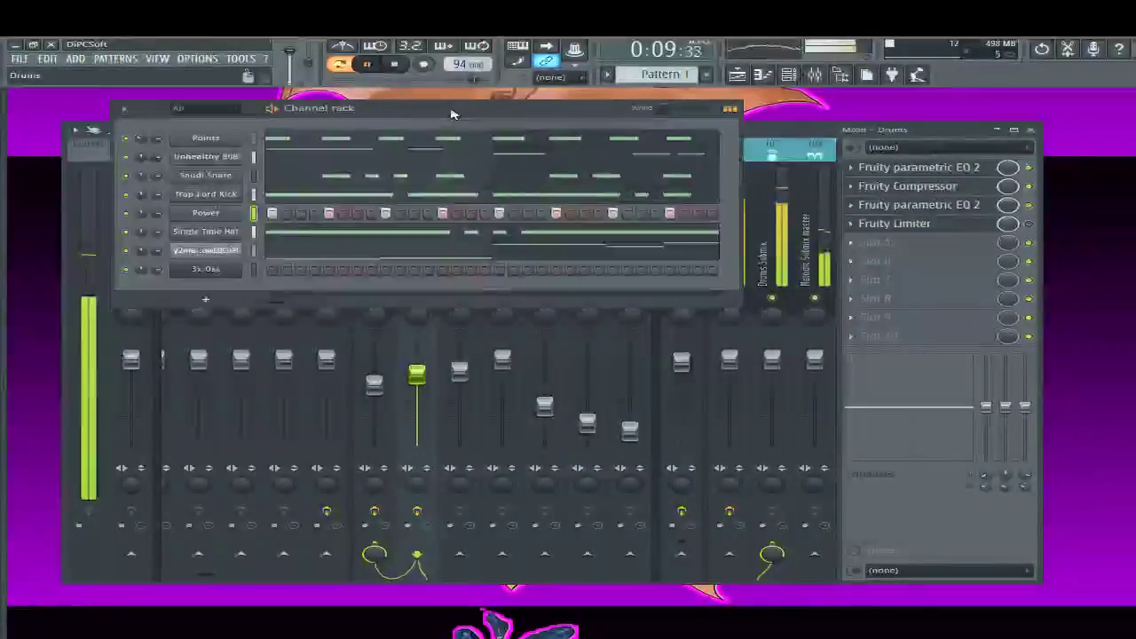
{"action": "key", "text": "alt+F8"}
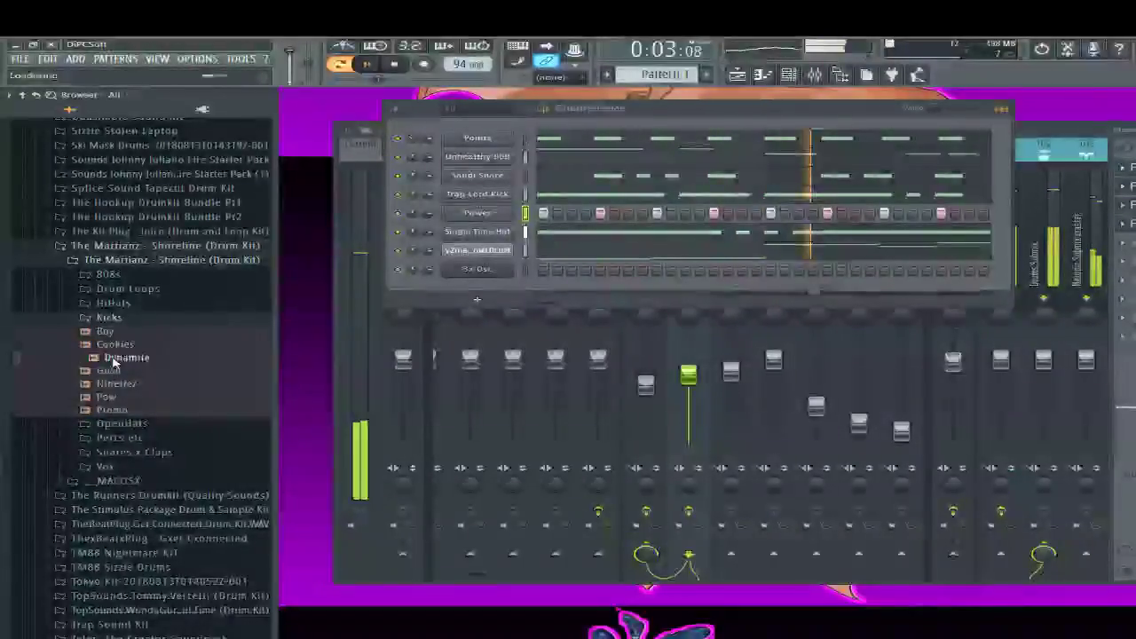
{"action": "key", "text": "space"}
{"action": "left_click_drag", "start_coordinate": [112, 356], "coordinate": [113, 369]}
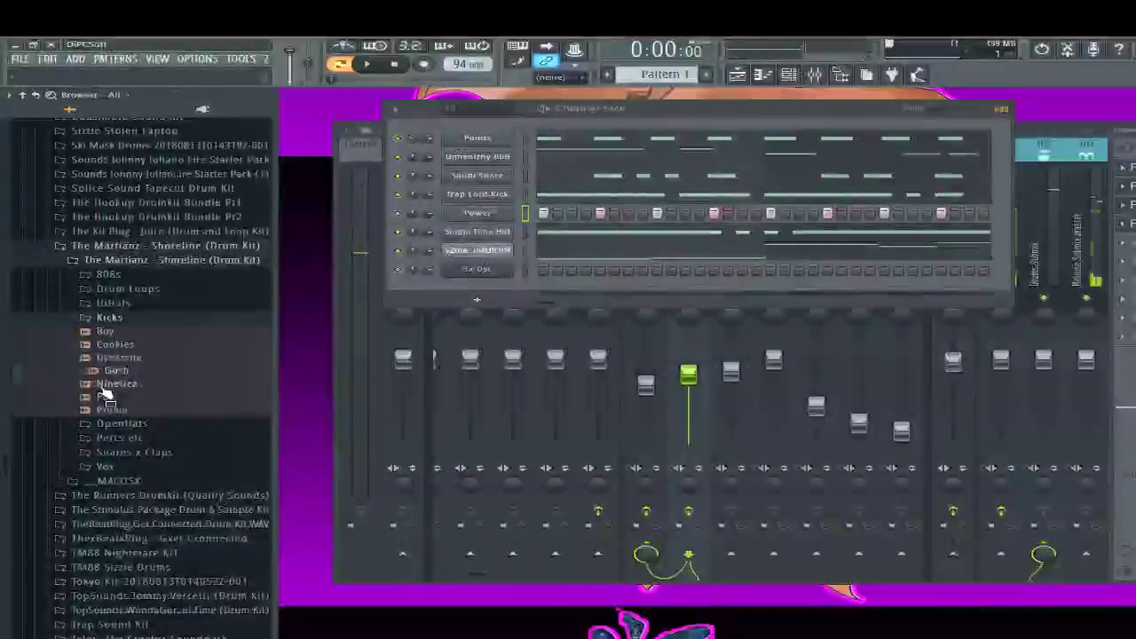
{"action": "left_click_drag", "start_coordinate": [107, 385], "coordinate": [206, 206]}
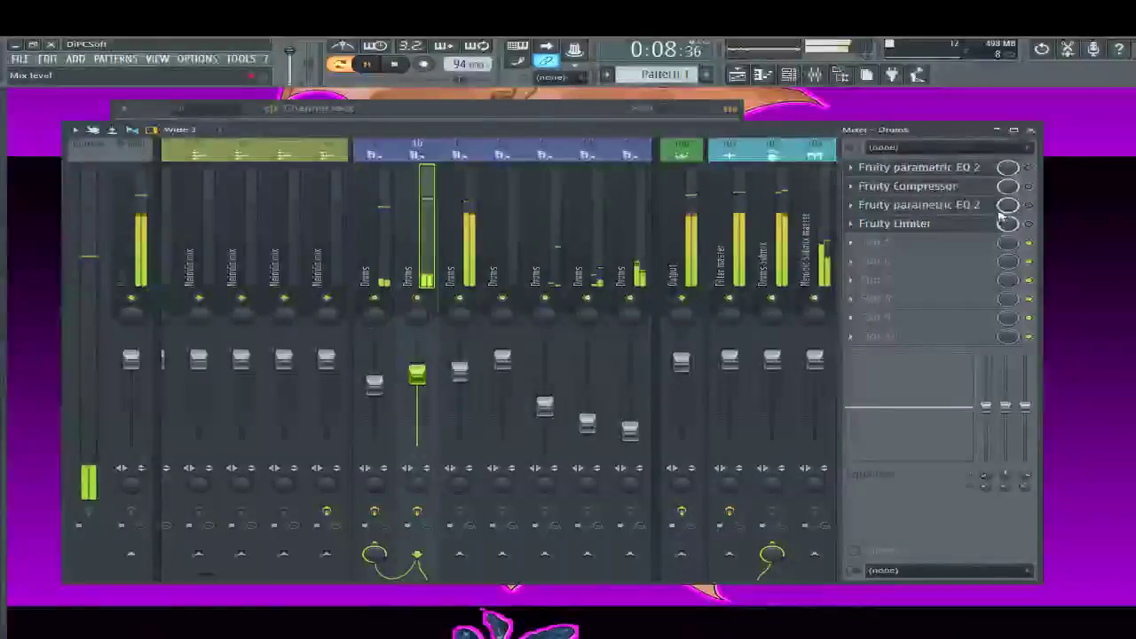
Re-enable the kick track's first Fruity parametric EQ 2 and move its band 7 high-frequency roll-off to a higher frequency
{"action": "left_click", "coordinate": [940, 169]}
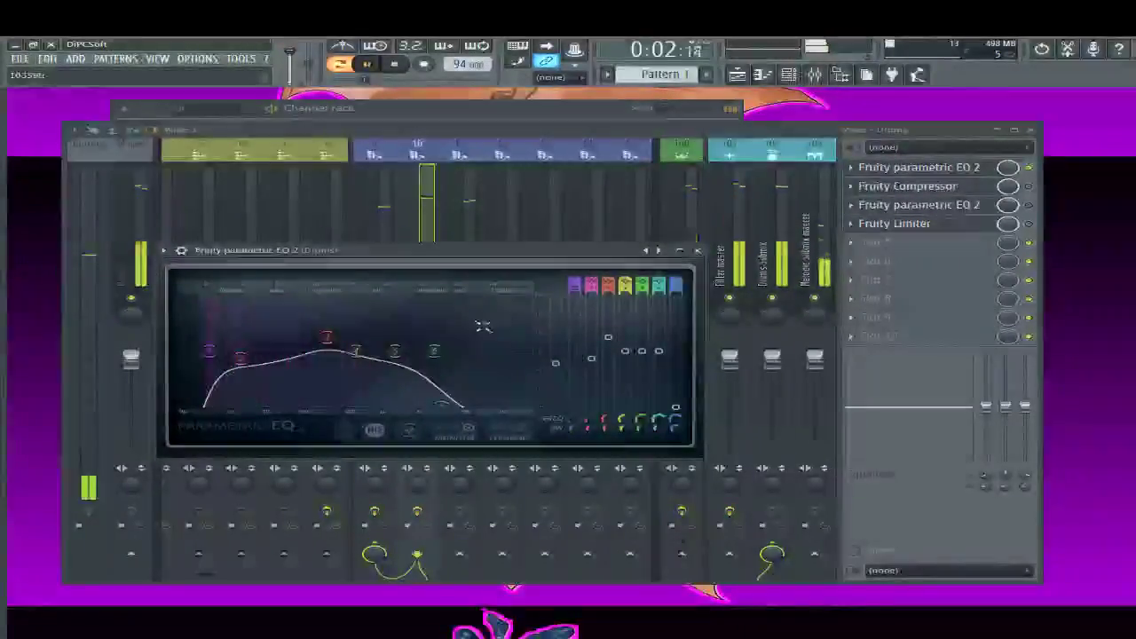
{"action": "left_click_drag", "start_coordinate": [441, 405], "coordinate": [501, 413]}
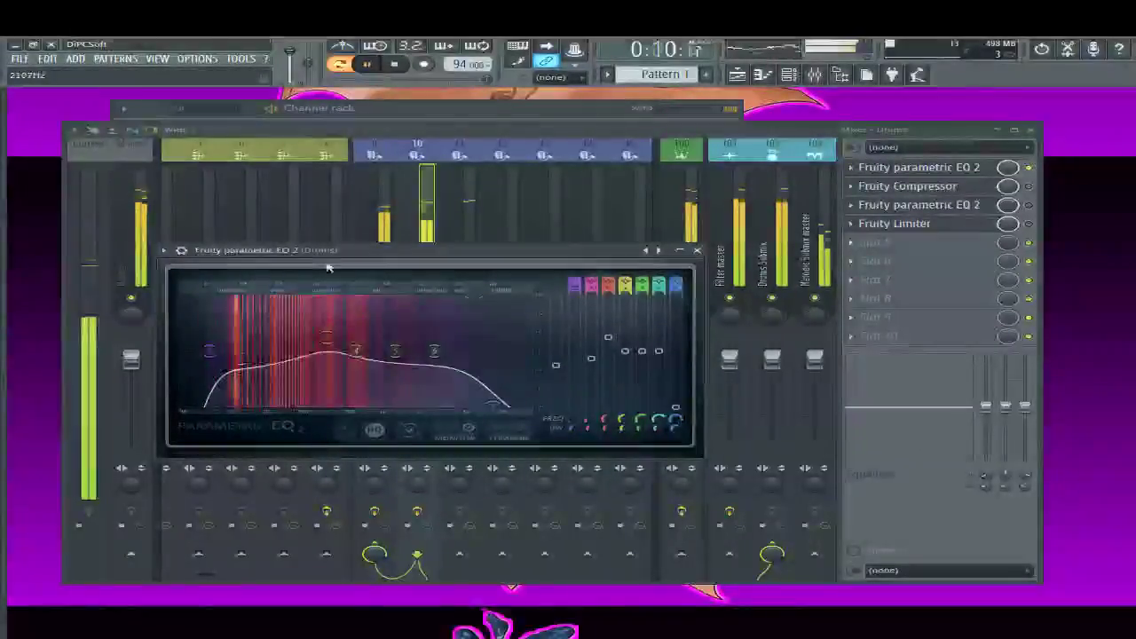
{"action": "left_click_drag", "start_coordinate": [512, 258], "coordinate": [810, 225]}
Lower the volume fader of Drums mixer track 9 slightly
{"action": "left_click", "coordinate": [383, 222]}
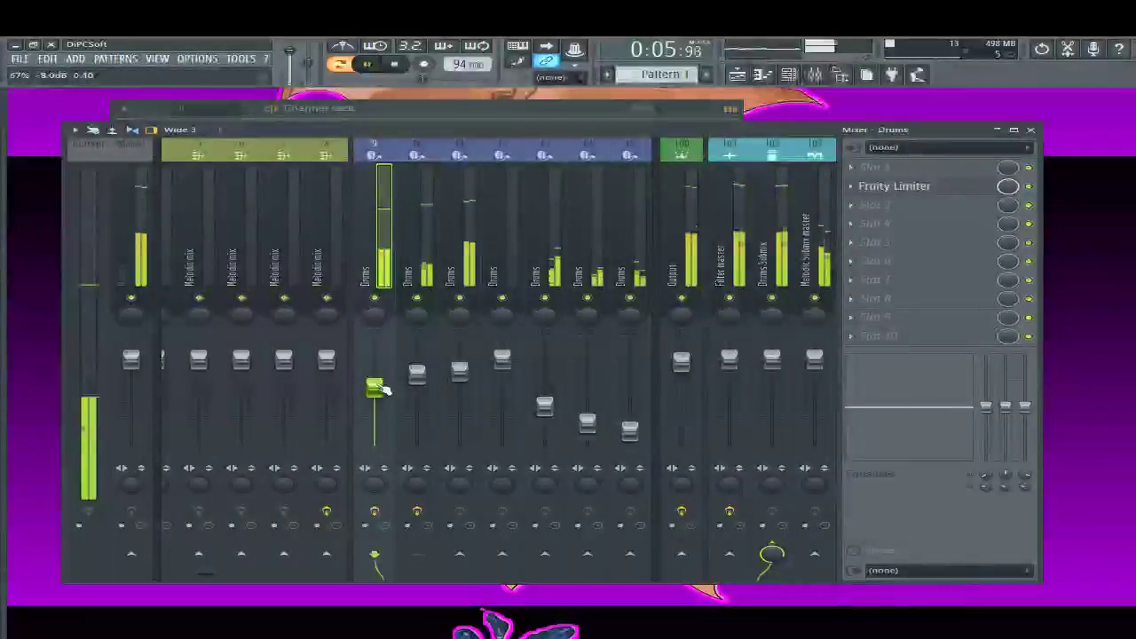
{"action": "left_click_drag", "start_coordinate": [371, 366], "coordinate": [370, 372]}
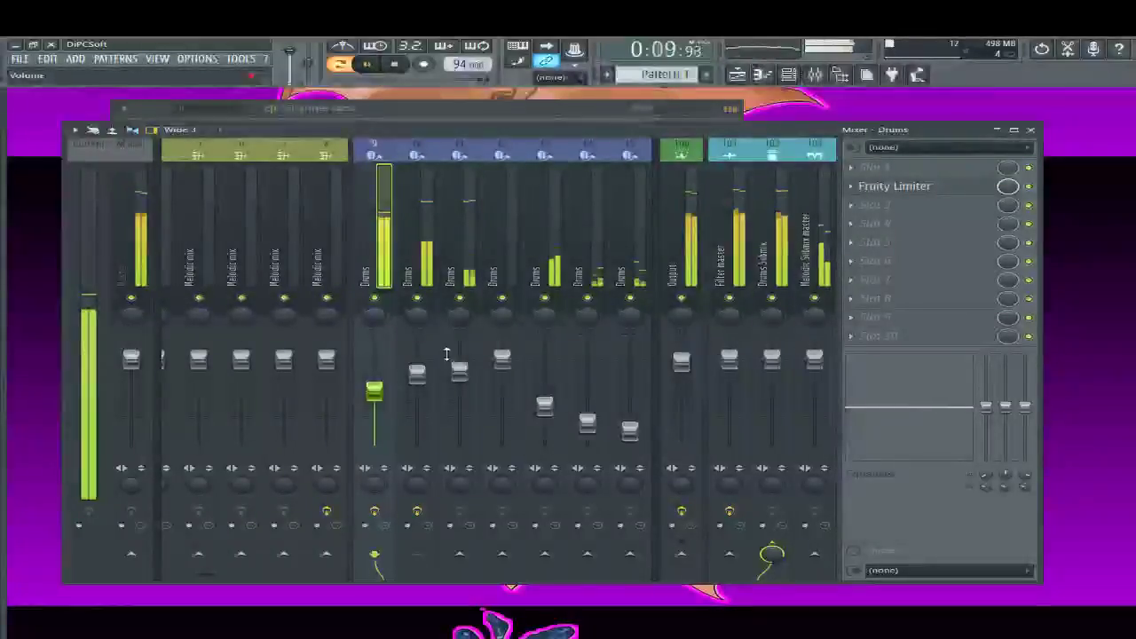
On the first Melodic mix track, test Gross Beat at full mix, turn its mix level fully down and enable both EQ plugins
{"action": "left_click", "coordinate": [196, 268]}
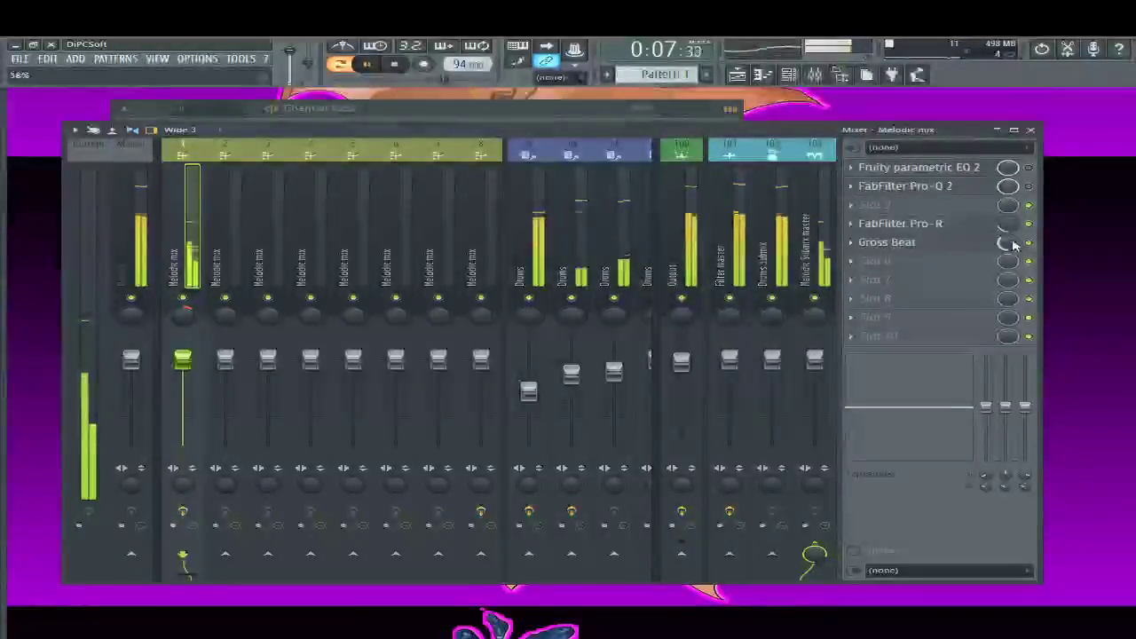
{"action": "left_click_drag", "start_coordinate": [1014, 245], "coordinate": [1005, 255]}
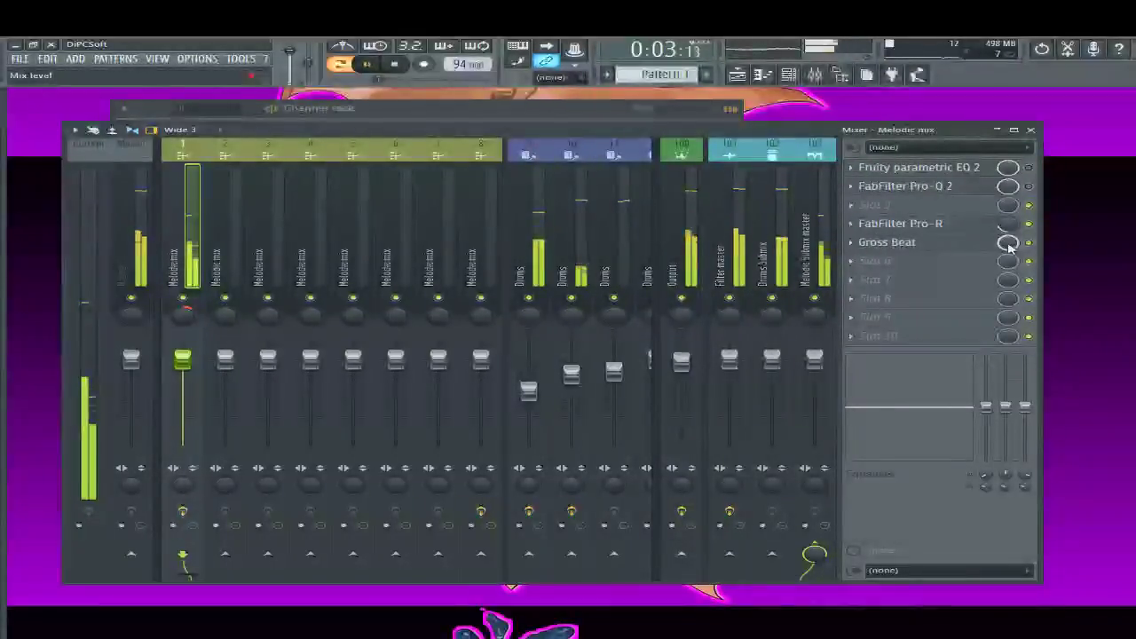
{"action": "left_click_drag", "start_coordinate": [1009, 249], "coordinate": [1009, 303]}
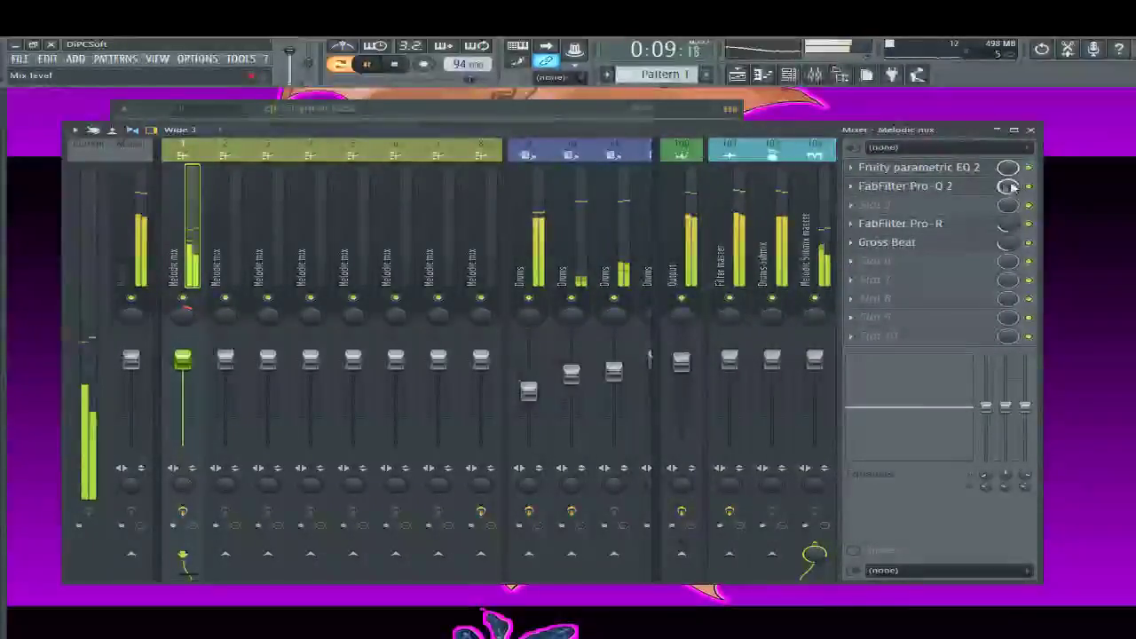
Lower band 1's Q in the Melodic mix track's FabFilter Pro-Q 2 band-pass to 0.164 and bypass the Fruity parametric EQ 2
{"action": "left_click", "coordinate": [955, 187]}
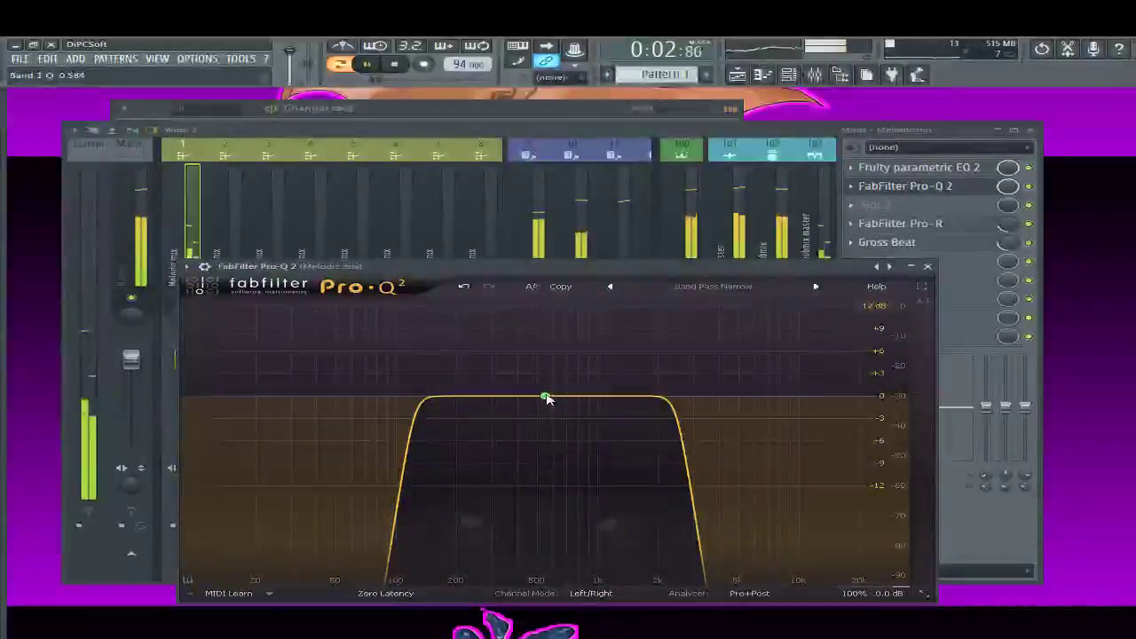
{"action": "mouse_move", "coordinate": [550, 399]}
{"action": "left_mouse_down"}
{"action": "mouse_move", "coordinate": [488, 408]}
{"action": "mouse_move", "coordinate": [542, 418]}
{"action": "mouse_move", "coordinate": [603, 398]}
{"action": "mouse_move", "coordinate": [569, 401]}
{"action": "left_mouse_up"}
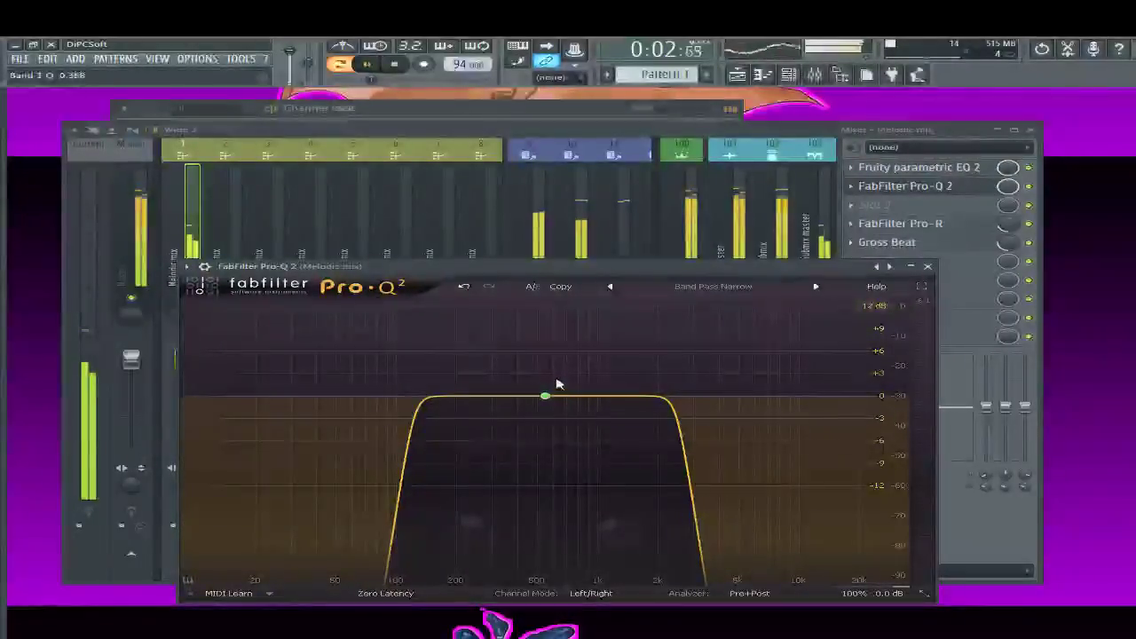
{"action": "left_click_drag", "start_coordinate": [557, 382], "coordinate": [569, 386]}
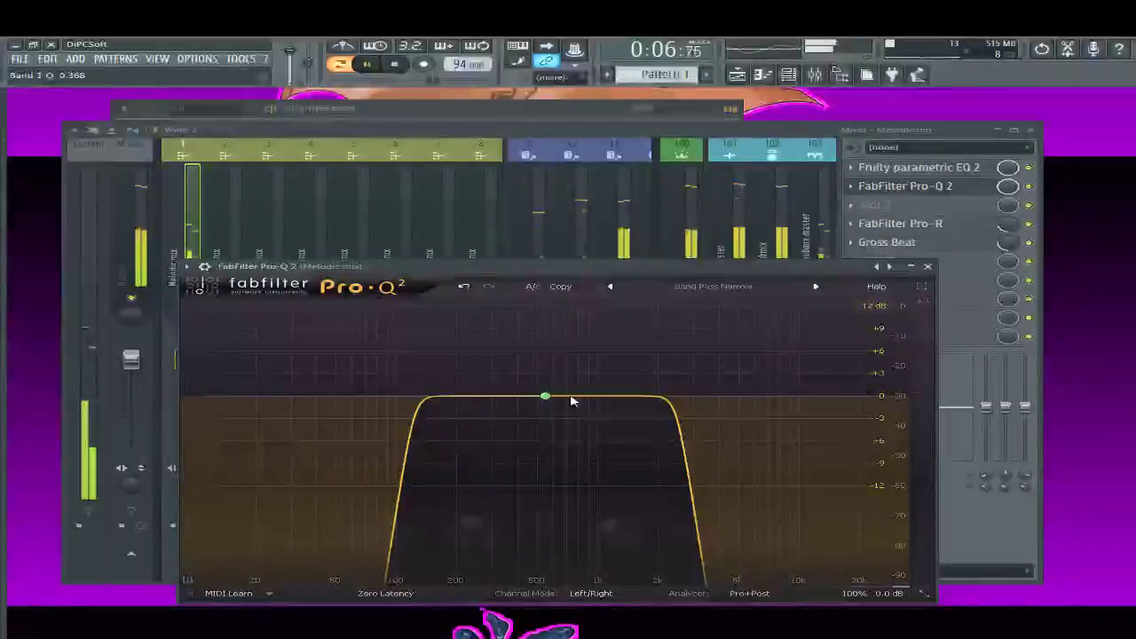
{"action": "left_click_drag", "start_coordinate": [530, 404], "coordinate": [421, 406]}
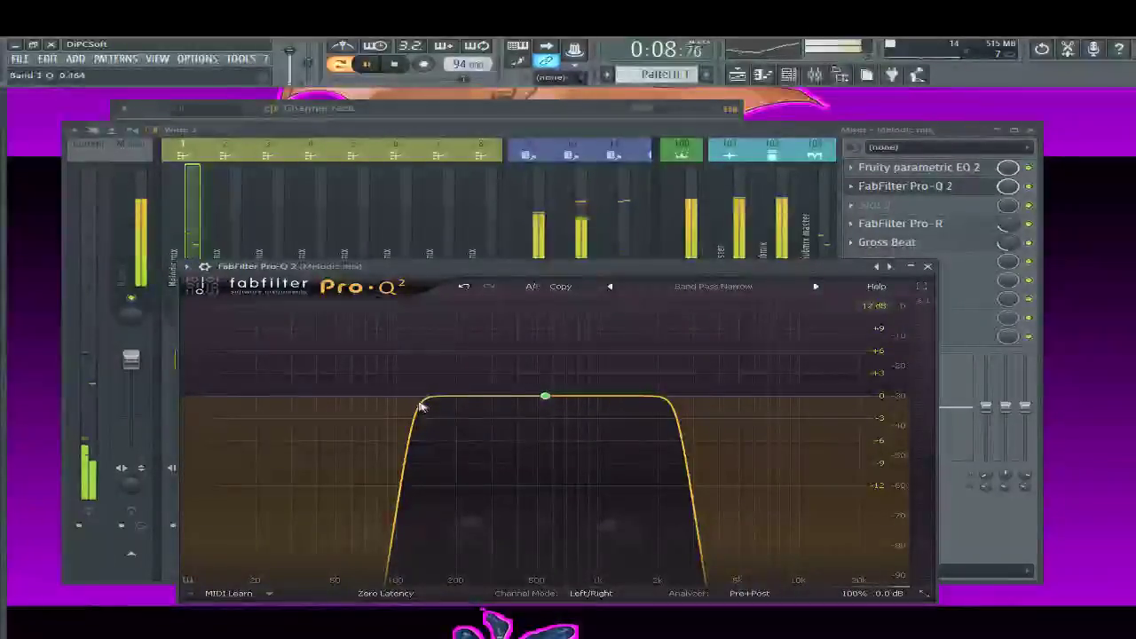
{"action": "left_click", "coordinate": [1038, 174]}
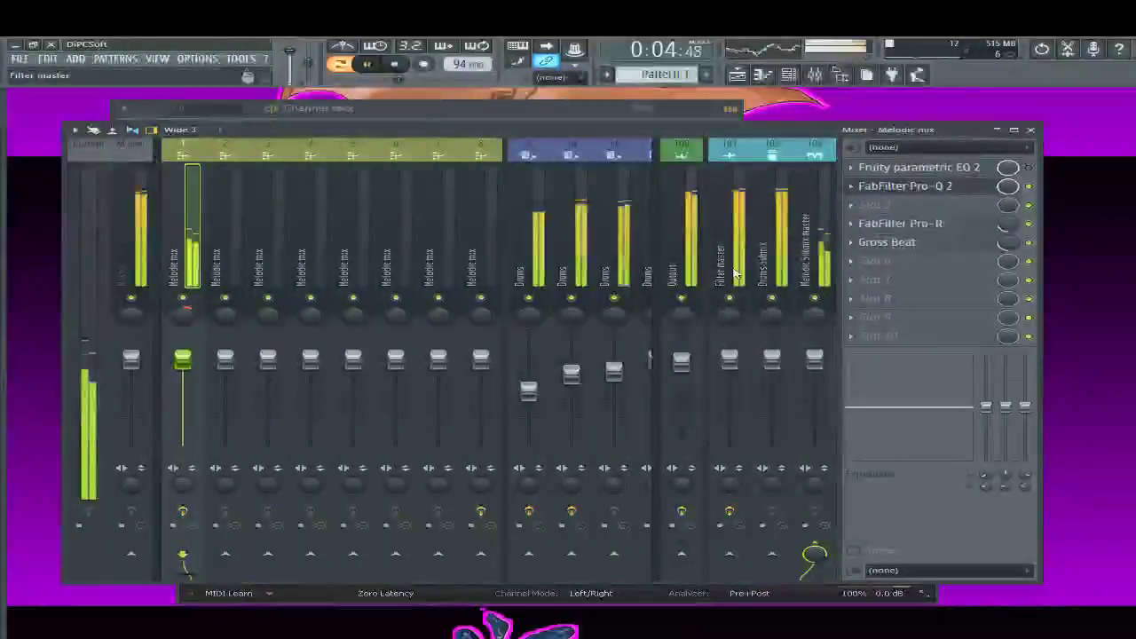
Enable Sausage Fattener on the Output track and set its Fatness to 11% and Color to 7%
{"action": "left_click", "coordinate": [140, 257]}
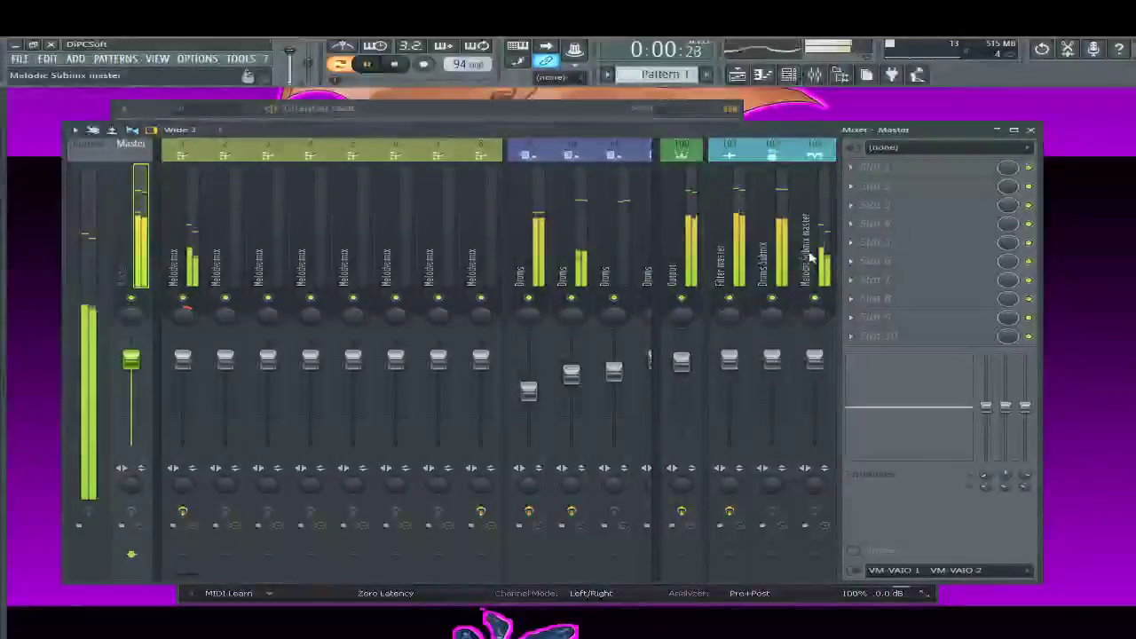
{"action": "left_click", "coordinate": [682, 253]}
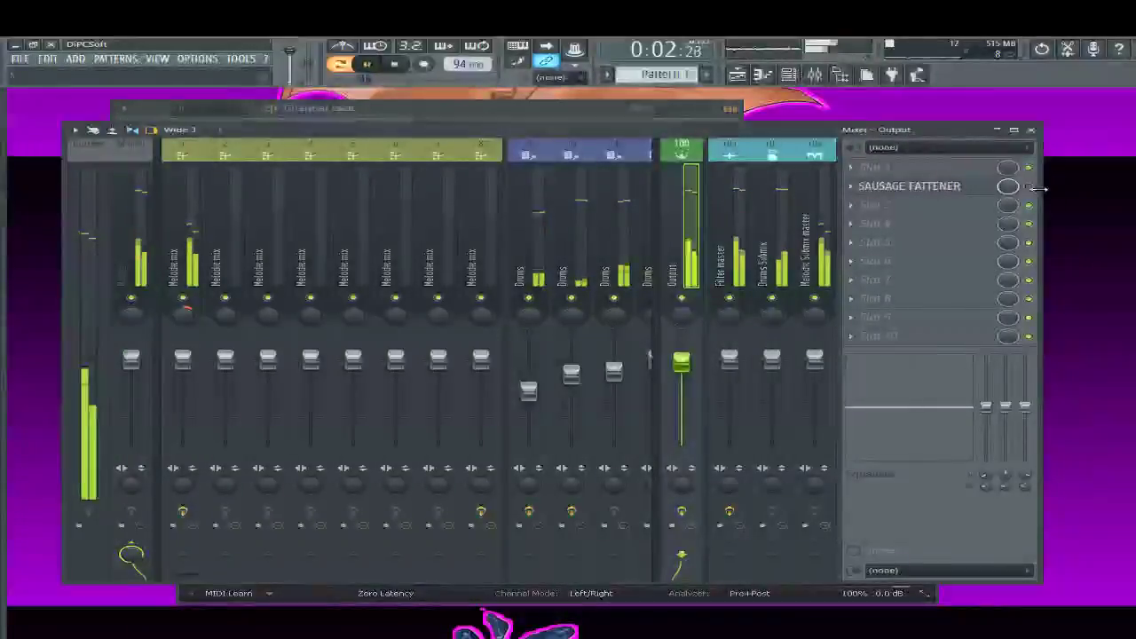
{"action": "left_click", "coordinate": [896, 186]}
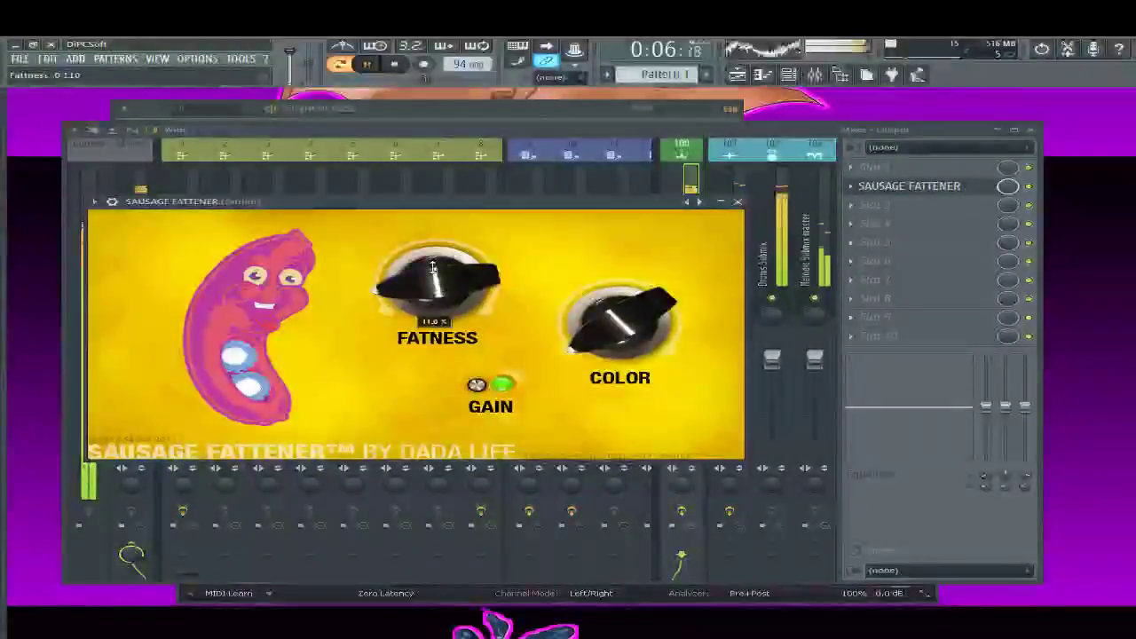
{"action": "left_click_drag", "start_coordinate": [580, 337], "coordinate": [598, 329]}
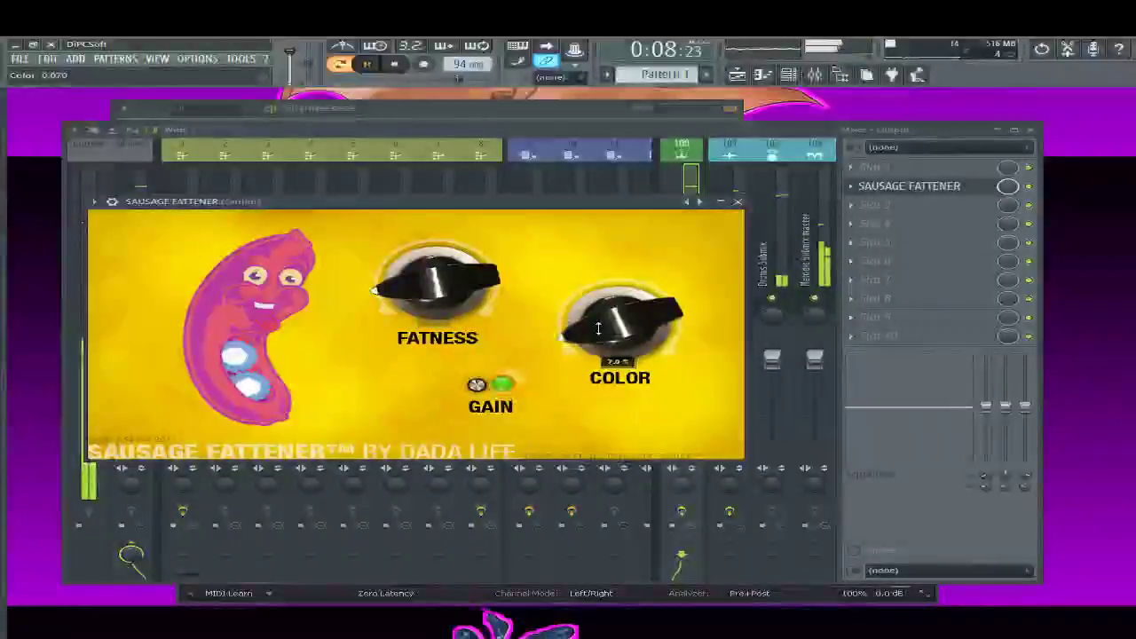
{"action": "left_click", "coordinate": [530, 140]}
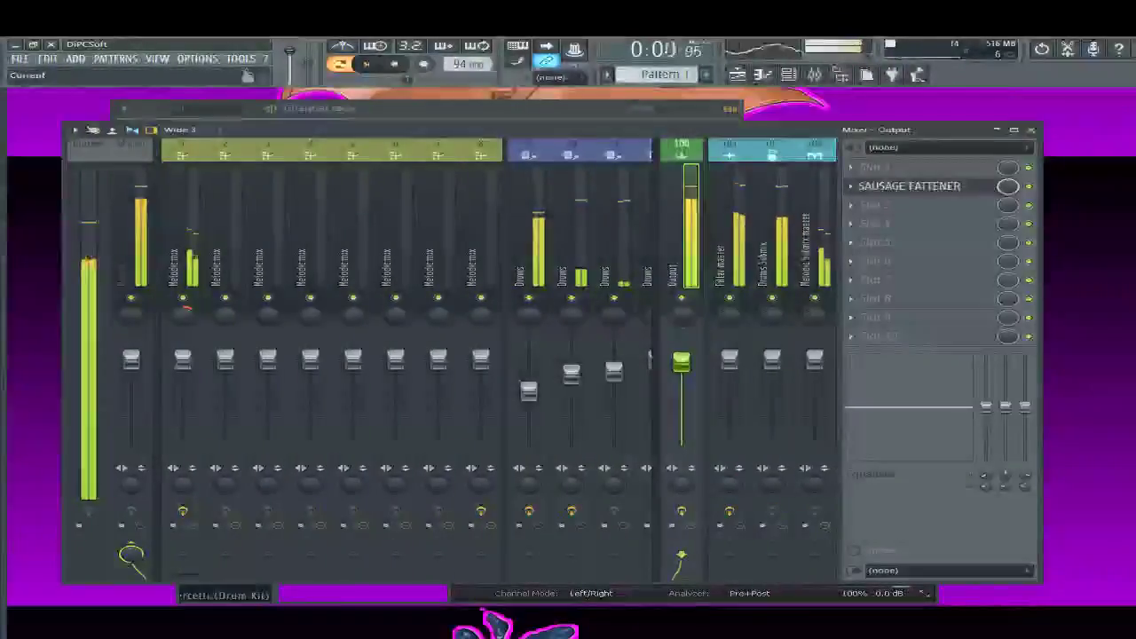
Stop playback, bring up the channel rack and browser, and collapse the Modern drum kits folder
{"action": "key", "text": "space"}
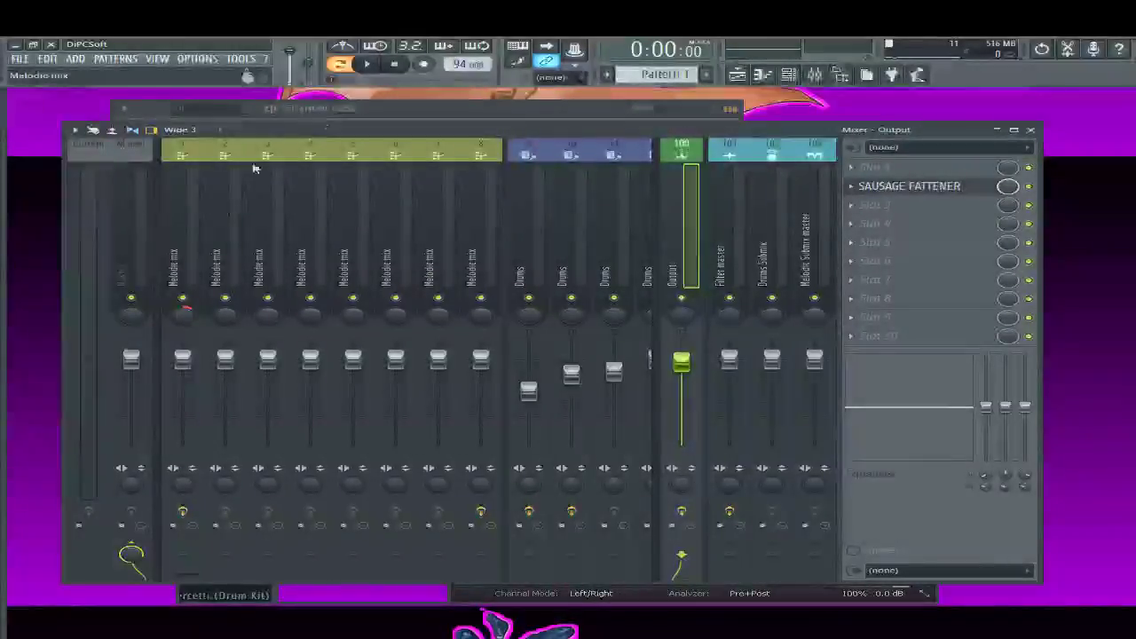
{"action": "left_click", "coordinate": [396, 113]}
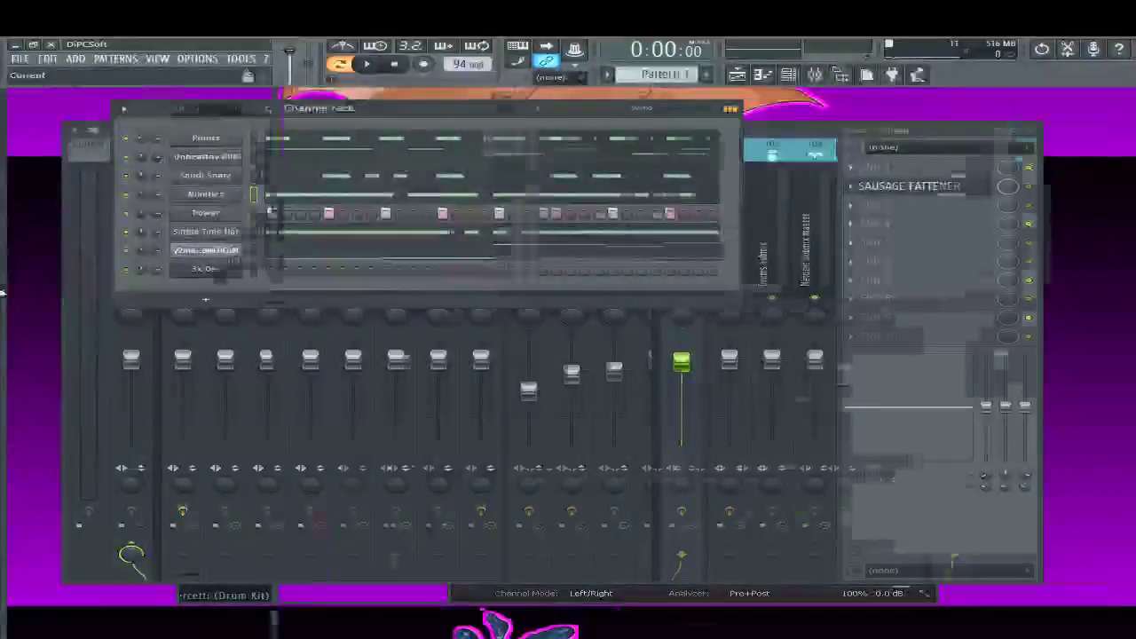
{"action": "mouse_move", "coordinate": [2, 315]}
{"action": "scroll", "coordinate": [177, 208], "scroll_direction": "up", "scroll_amount": 10}
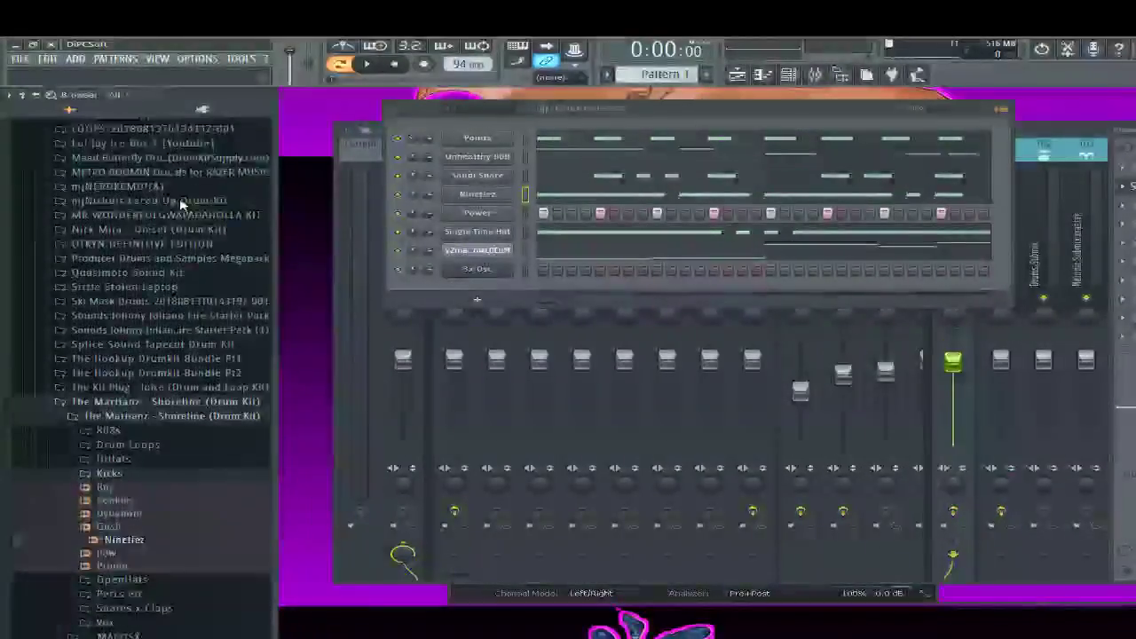
{"action": "scroll", "coordinate": [180, 205], "scroll_direction": "up", "scroll_amount": 4}
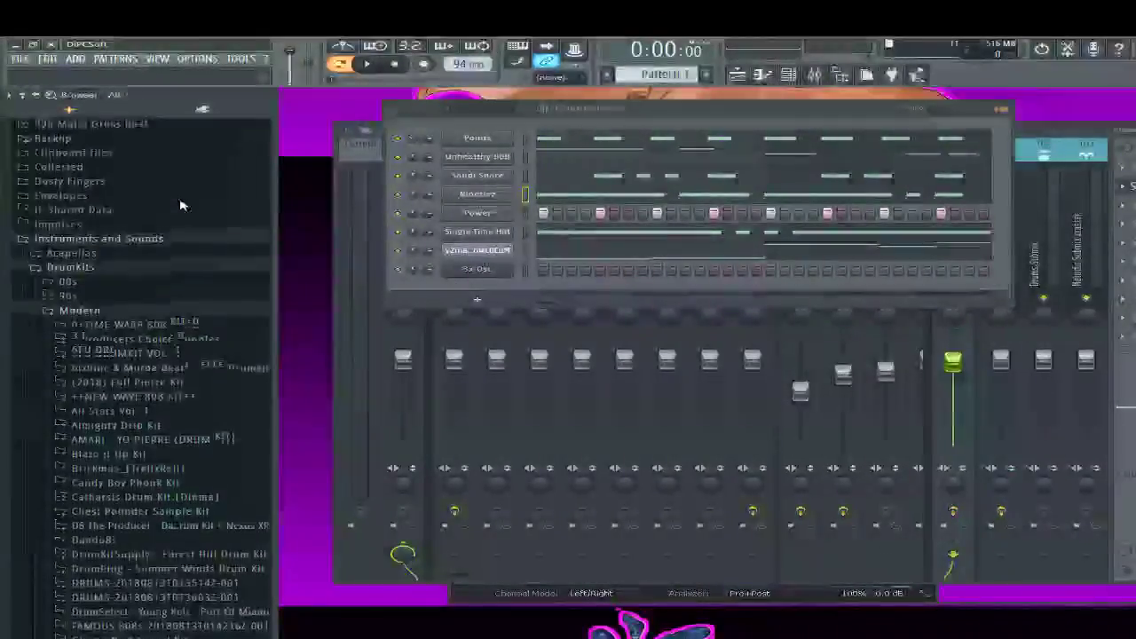
{"action": "left_click", "coordinate": [79, 316]}
{"action": "scroll", "coordinate": [64, 461], "scroll_direction": "down", "scroll_amount": 3}
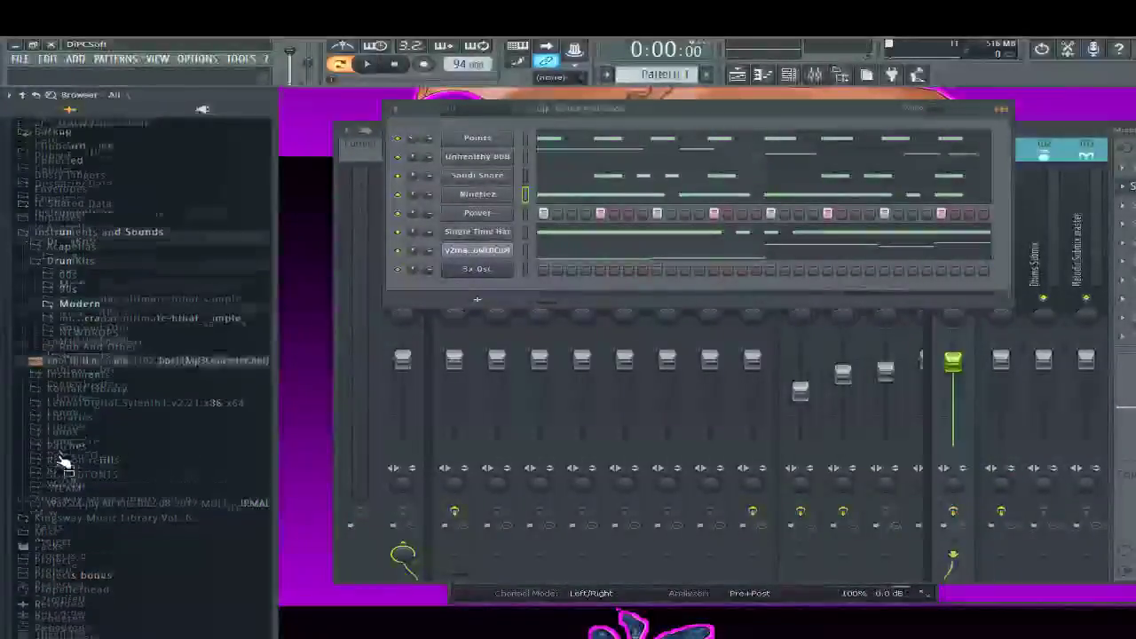
{"action": "scroll", "coordinate": [62, 457], "scroll_direction": "up", "scroll_amount": 4}
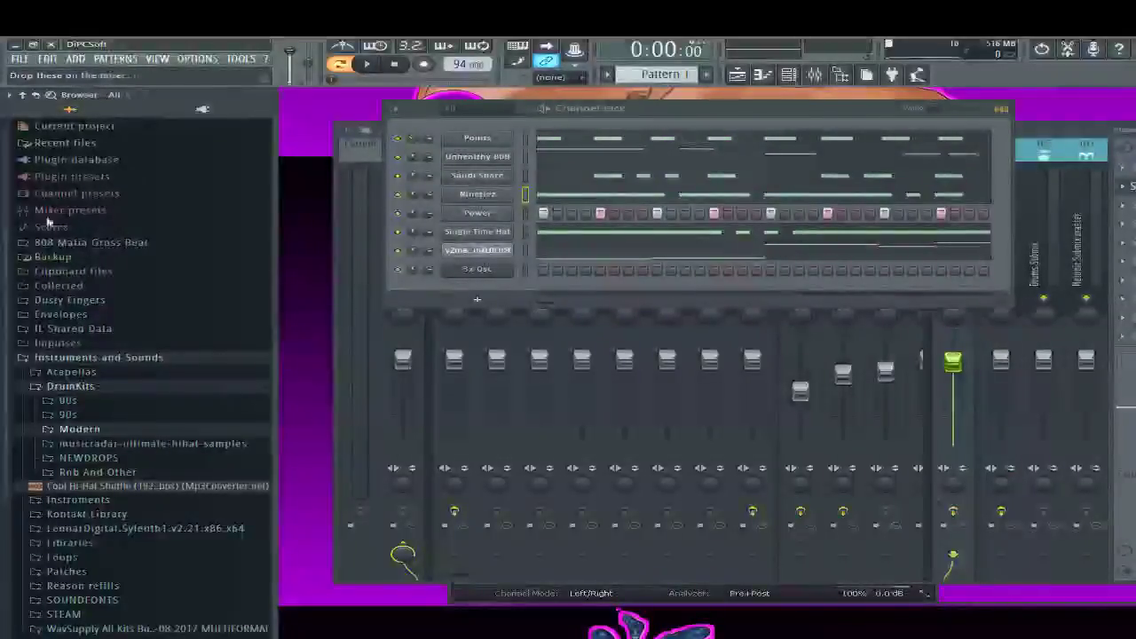
Load Omnisphere from the installed VST generators in place of the 3x Osc channel and move its window fully into view
{"action": "left_click", "coordinate": [202, 110]}
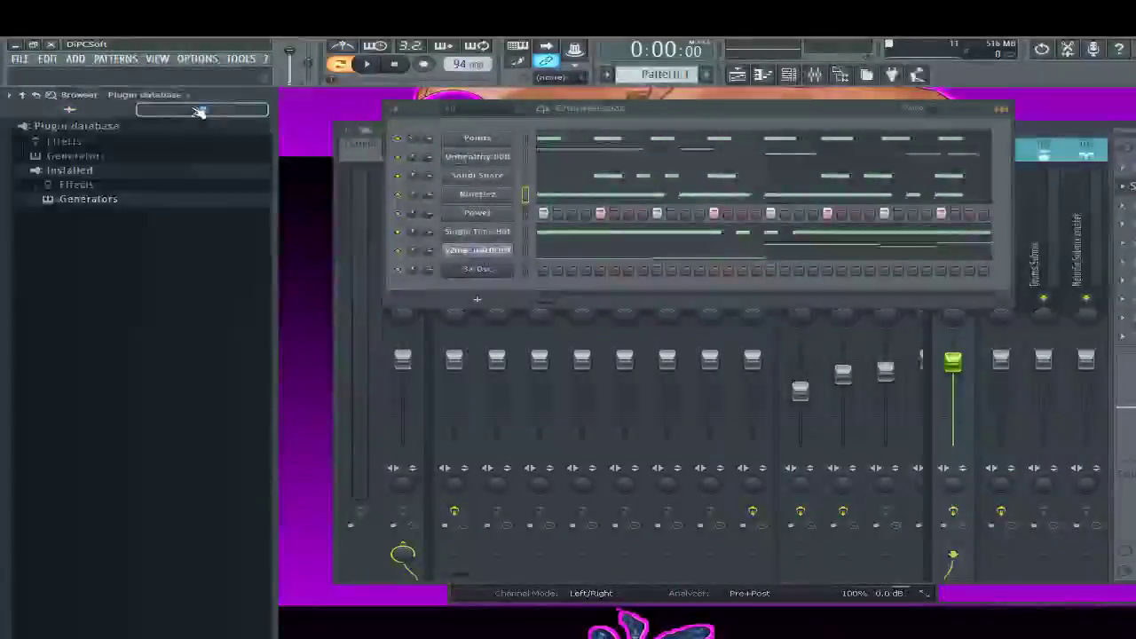
{"action": "left_click", "coordinate": [89, 200]}
{"action": "left_click", "coordinate": [79, 241]}
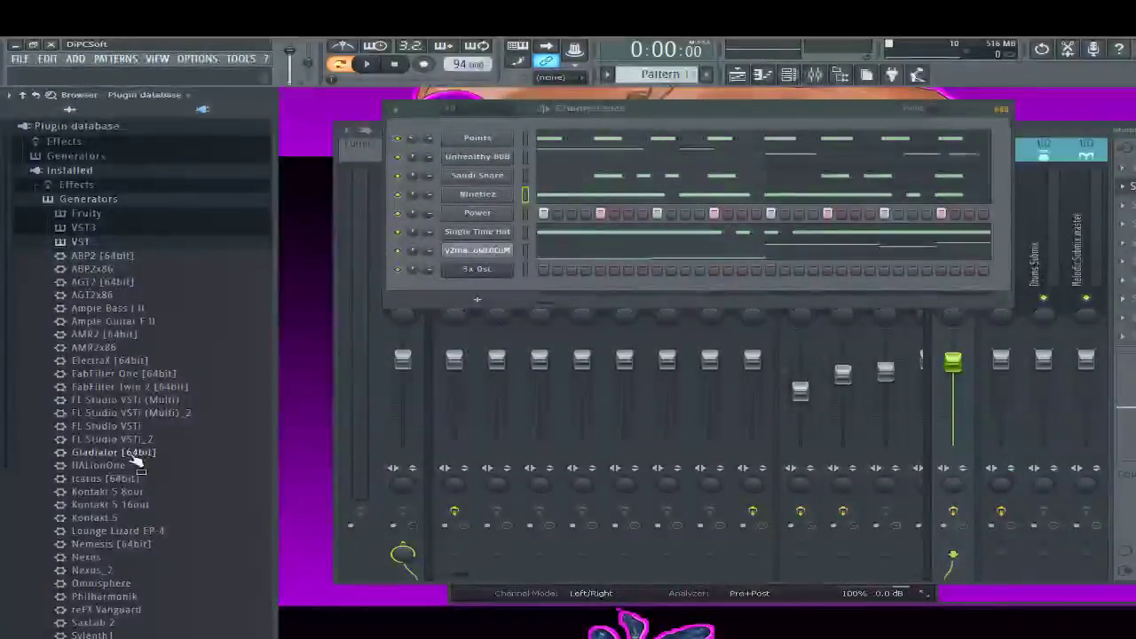
{"action": "left_click", "coordinate": [97, 577]}
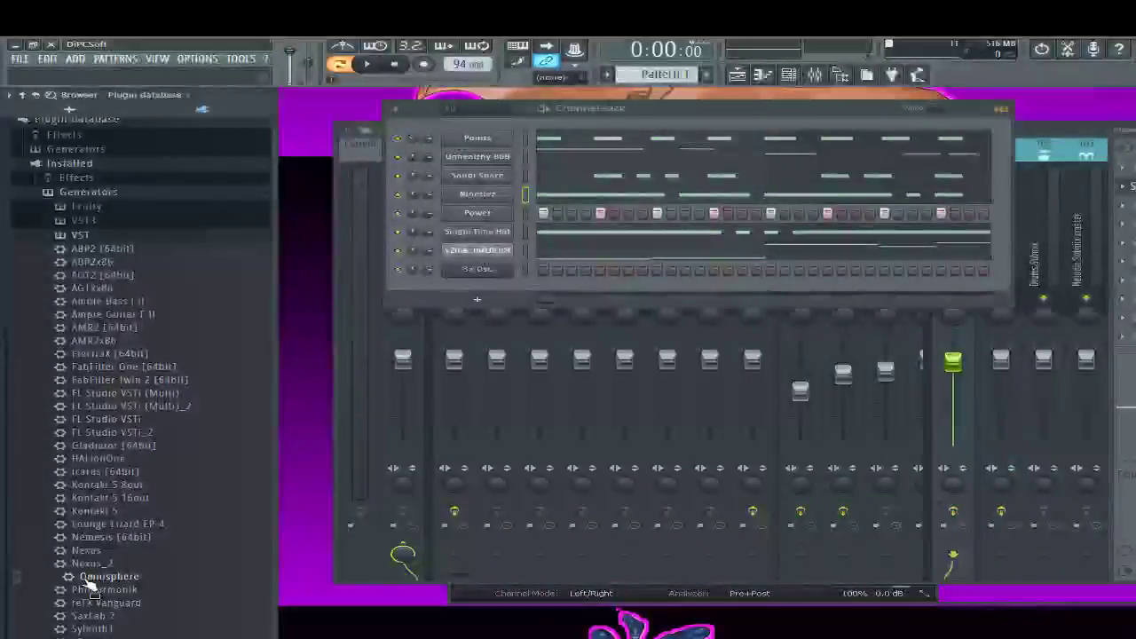
{"action": "double_click", "coordinate": [97, 576]}
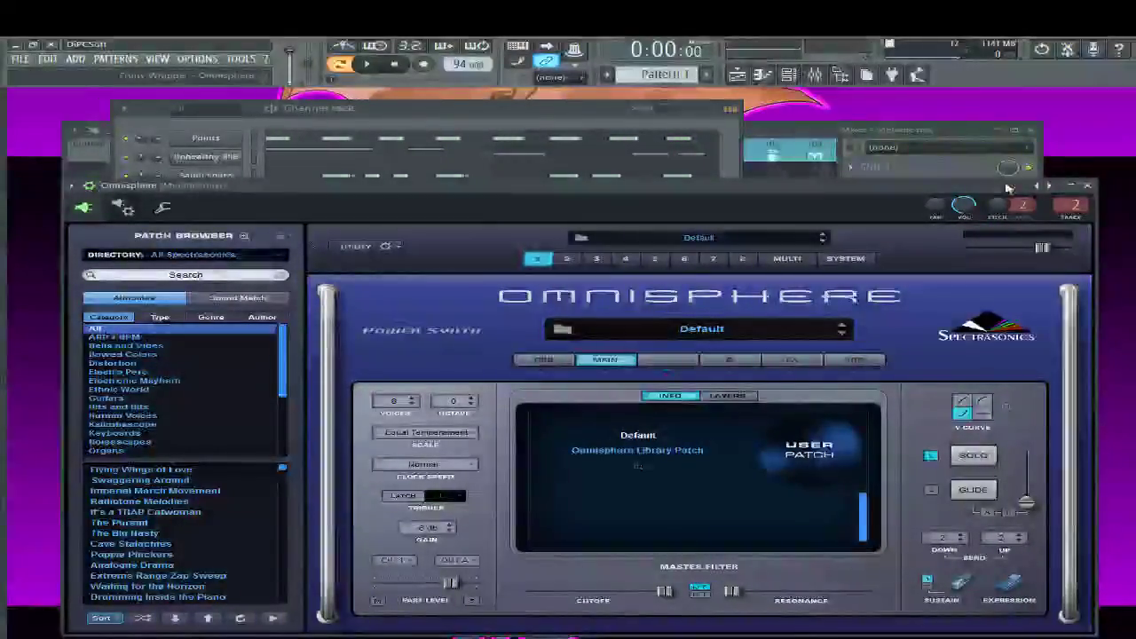
{"action": "left_click_drag", "start_coordinate": [498, 216], "coordinate": [471, 134]}
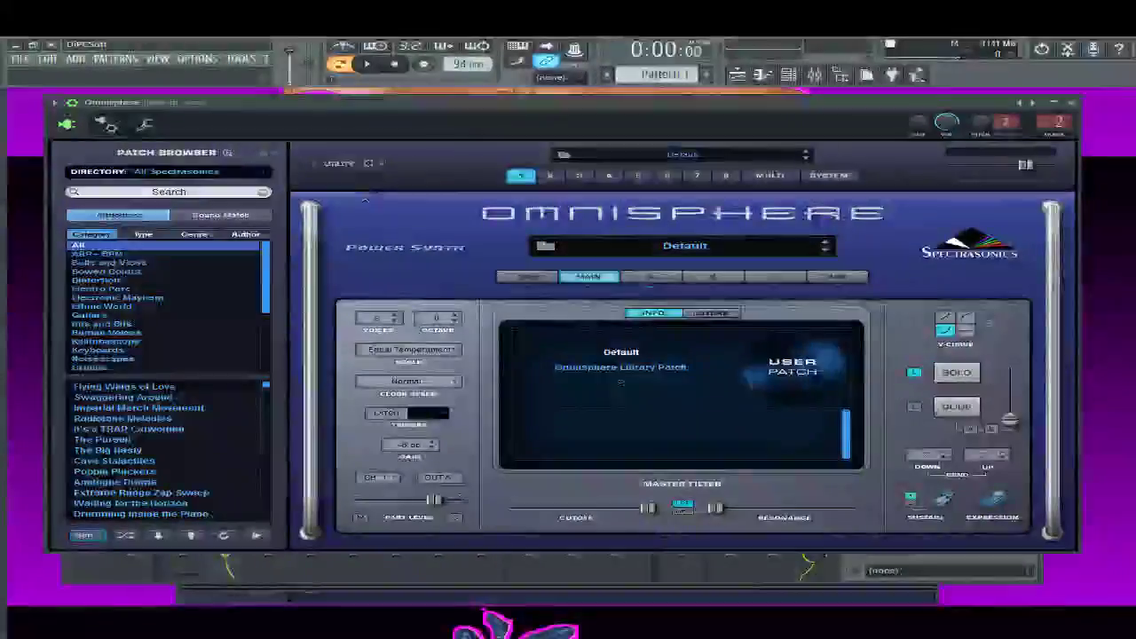
Audition Omnisphere's Flying Wings of Love and Swaggering Around patches, then Bell - Coined from the WavSupply Nick Mira bank against the pattern
{"action": "left_click", "coordinate": [138, 390]}
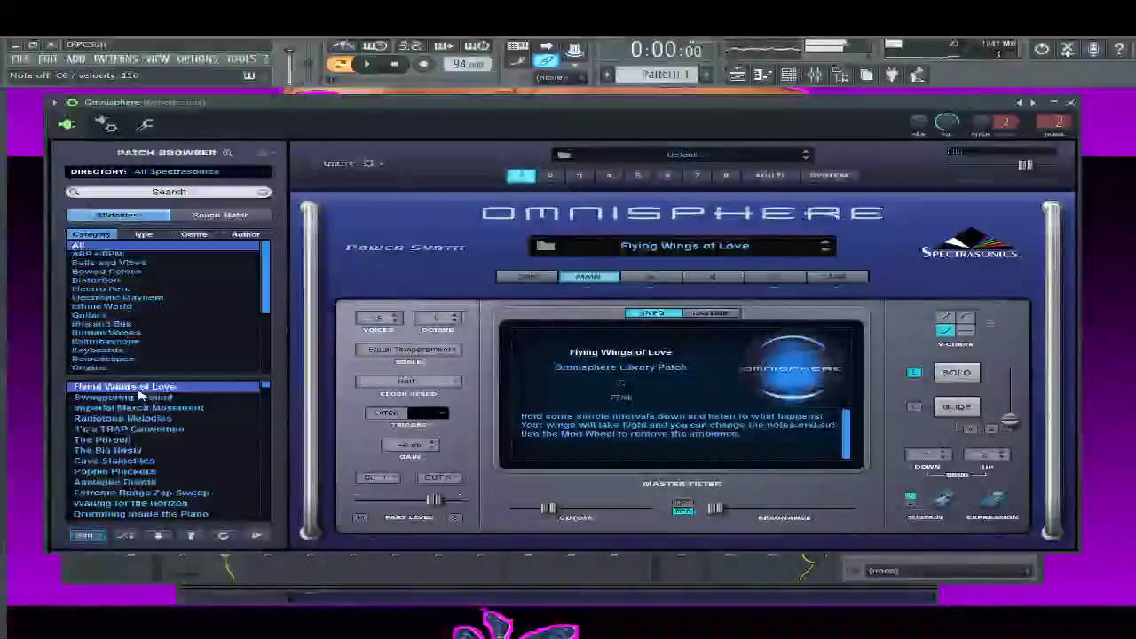
{"action": "left_click", "coordinate": [130, 398]}
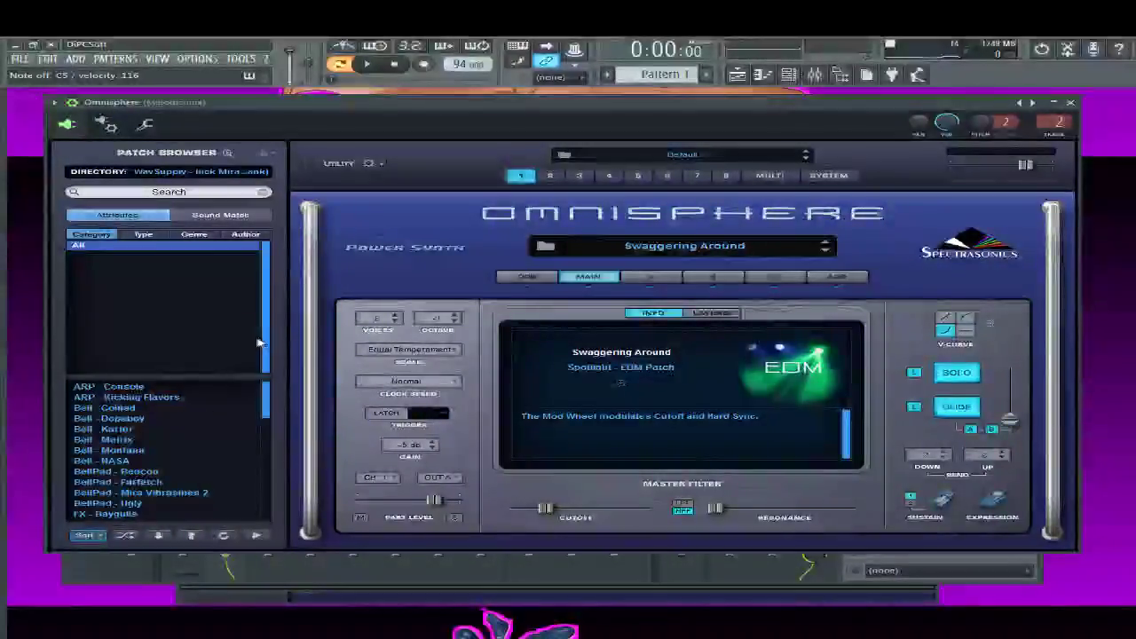
{"action": "left_click", "coordinate": [115, 409]}
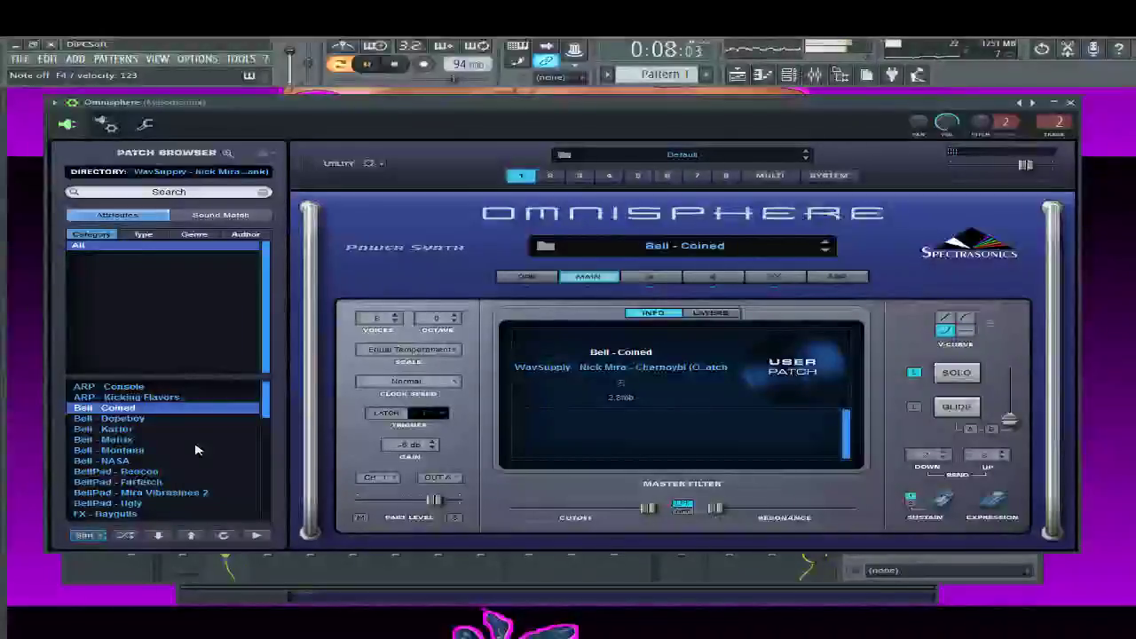
{"action": "key", "text": "space"}
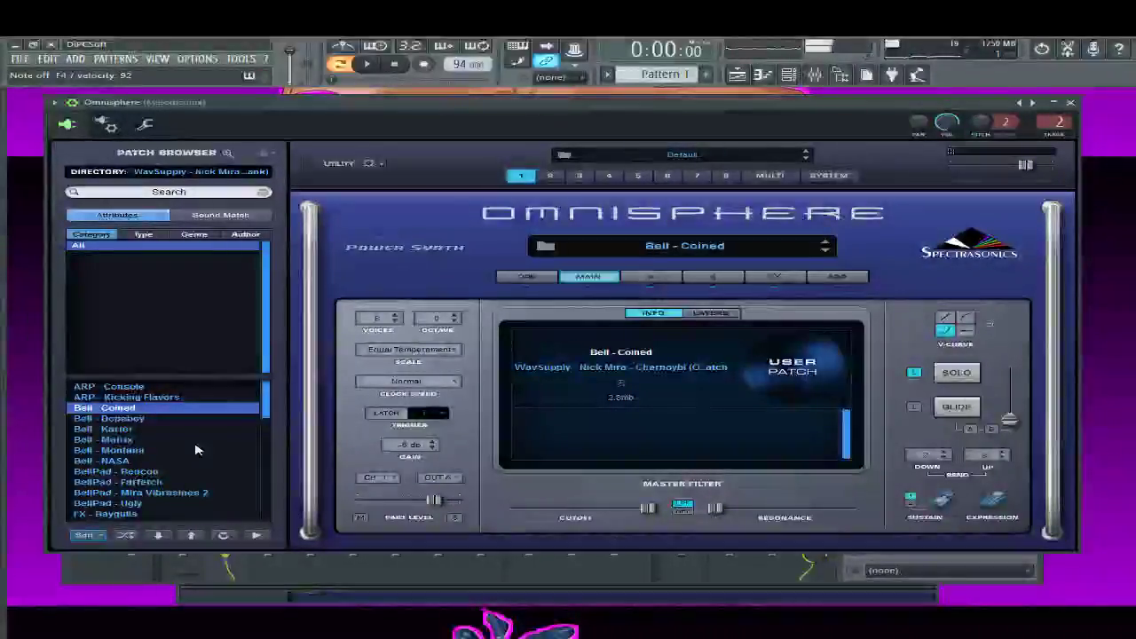
Try the Bell - Dopeboy, Bell - Karter and BellPad - Beacon patches, then load BellPad - Farfetch and test it over the pattern
{"action": "left_click", "coordinate": [140, 418]}
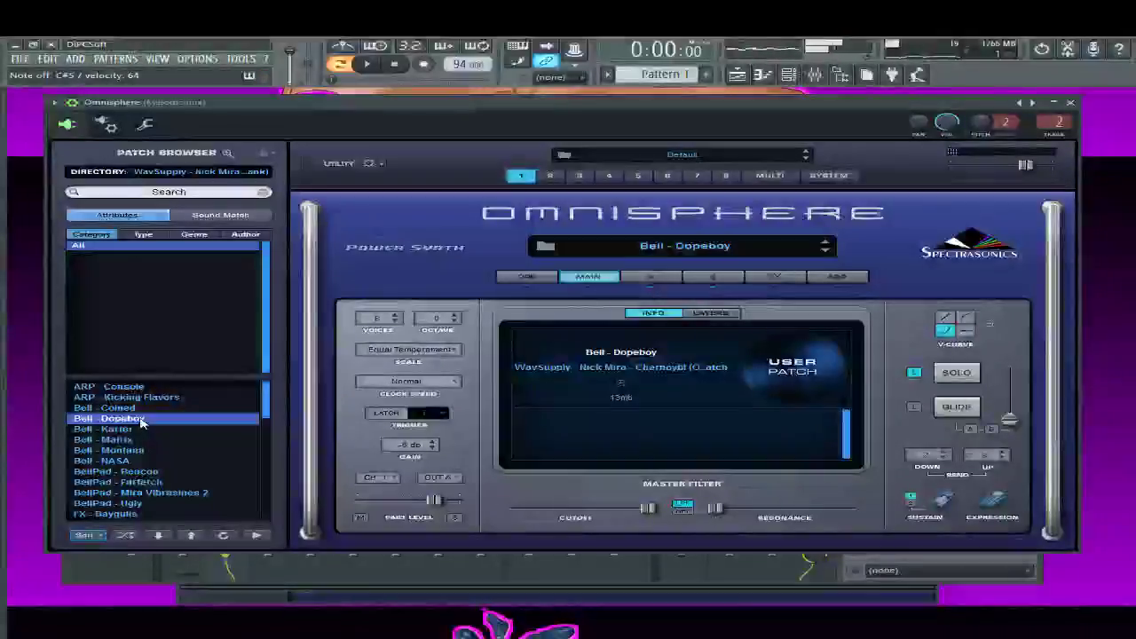
{"action": "left_click", "coordinate": [153, 429]}
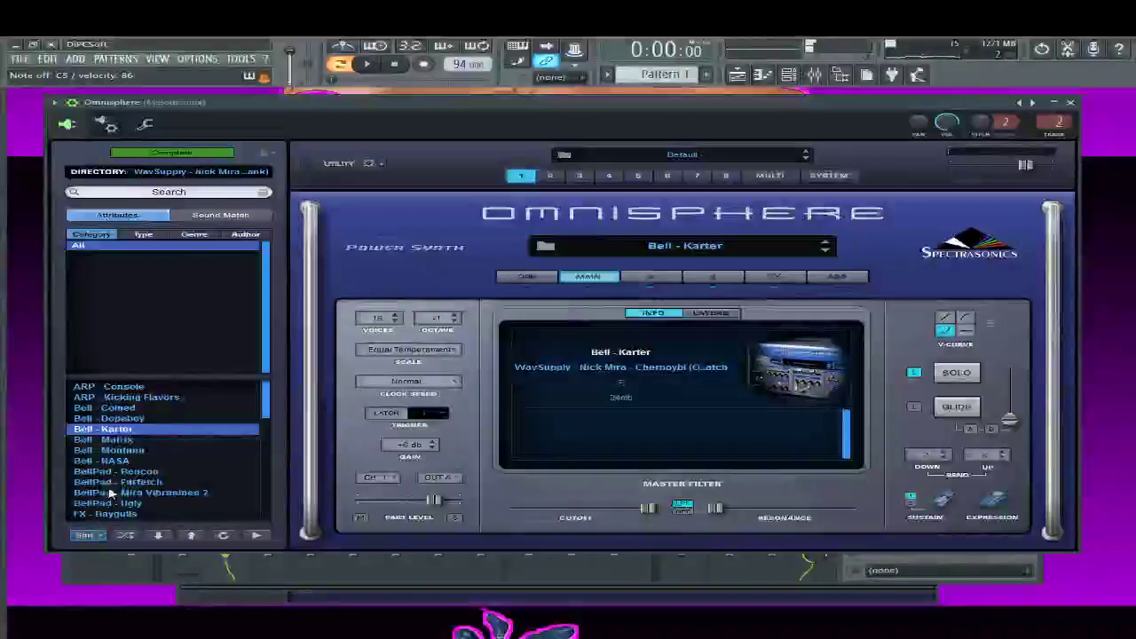
{"action": "left_click", "coordinate": [132, 473]}
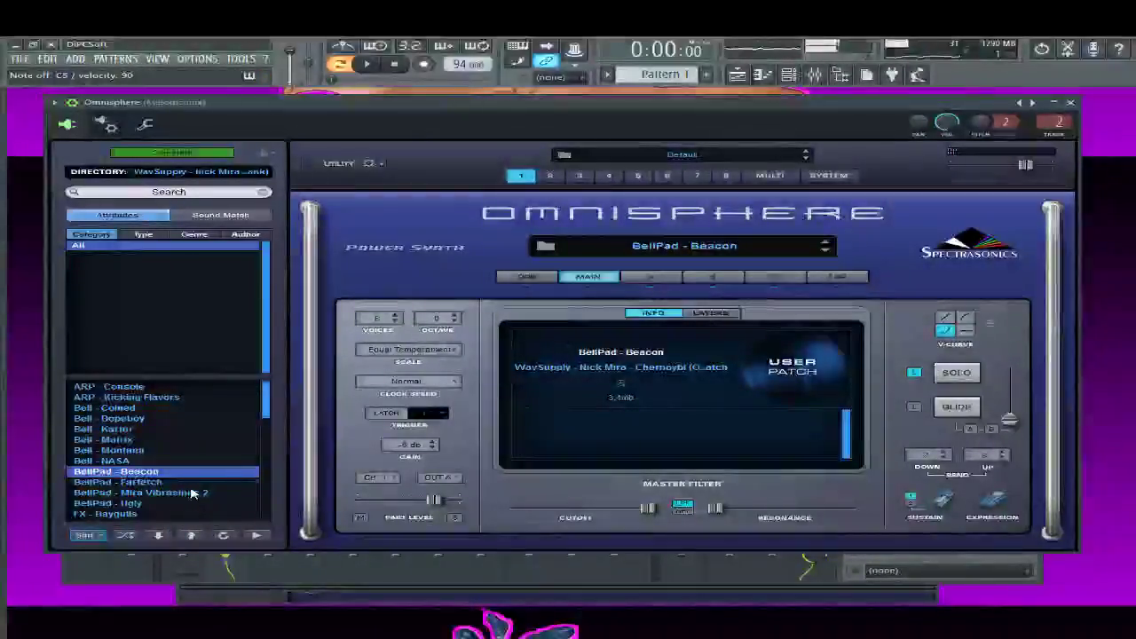
{"action": "key", "text": "space"}
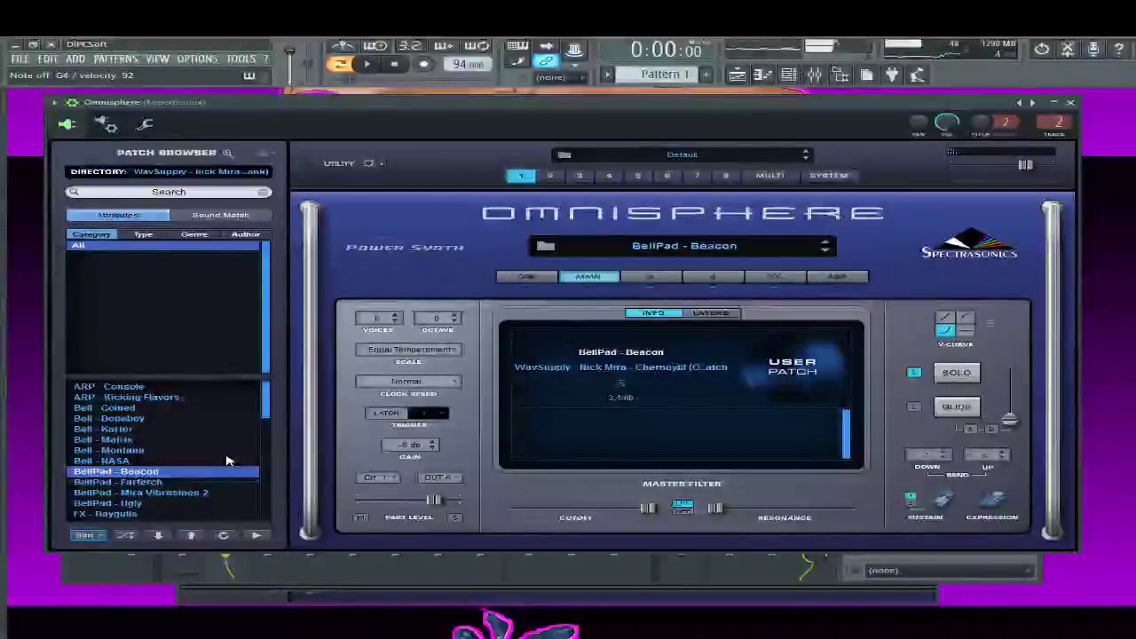
{"action": "left_click", "coordinate": [155, 484]}
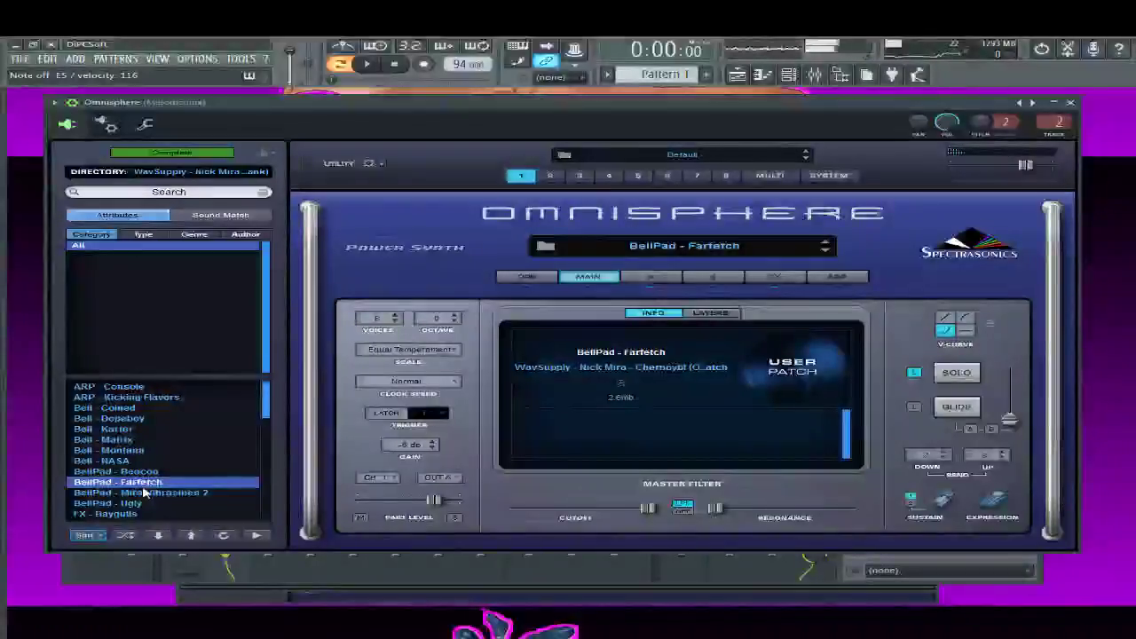
{"action": "key", "text": "space"}
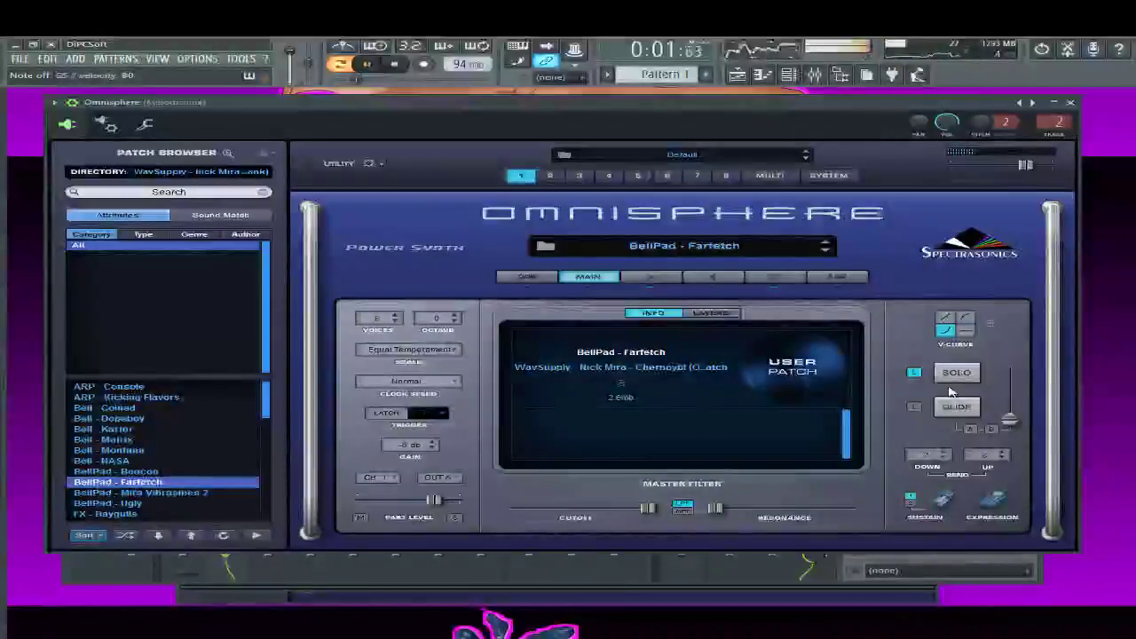
{"action": "key", "text": "space"}
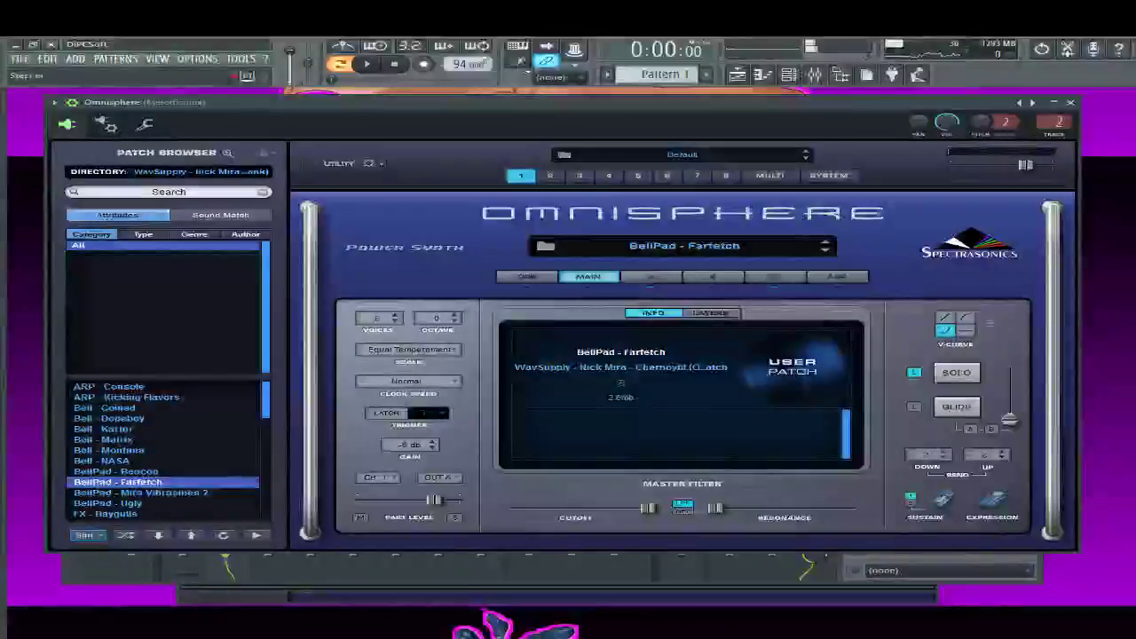
Record a BellPad - Farfetch melody into Pattern 1 with the recording countdown, then disable countdown and recording and close Omnisphere
{"action": "left_click", "coordinate": [409, 45]}
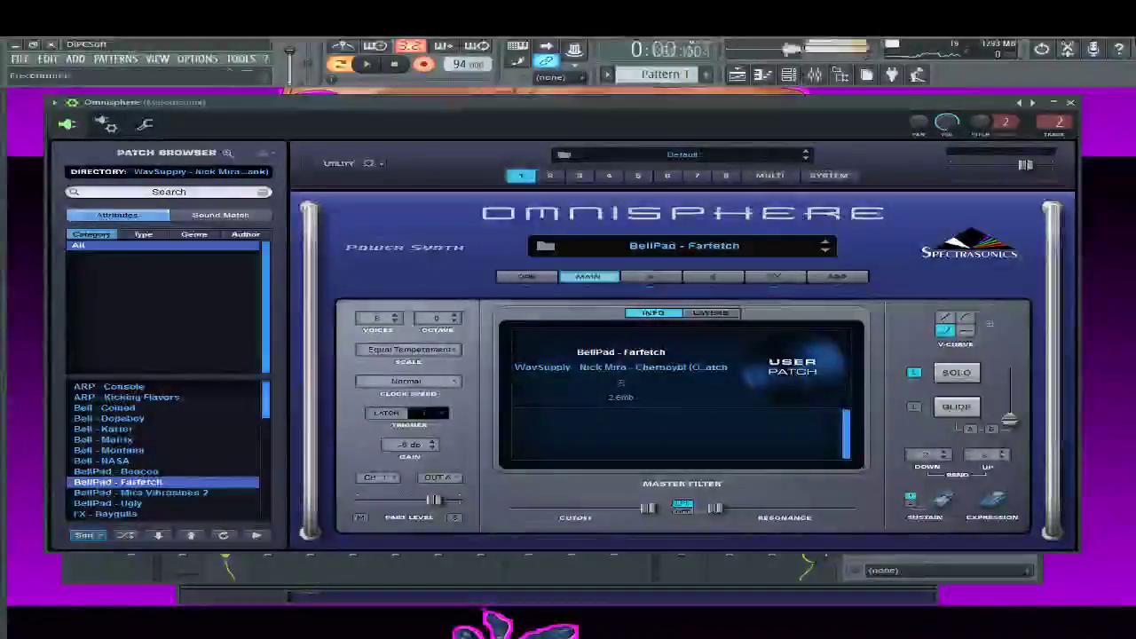
{"action": "left_click", "coordinate": [424, 64]}
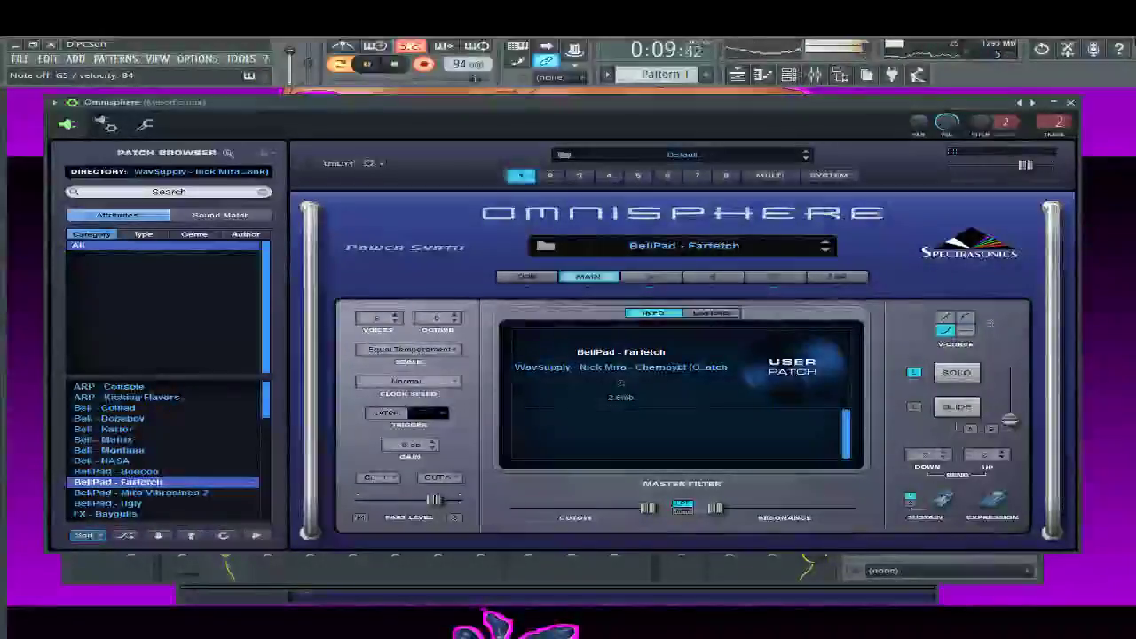
{"action": "key", "text": "space"}
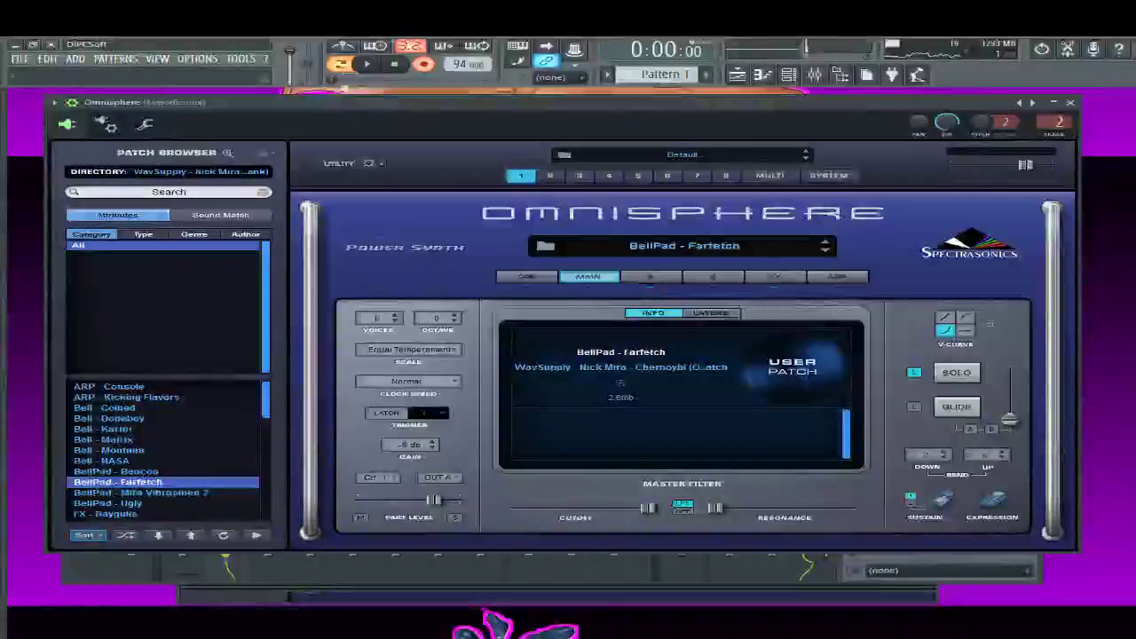
{"action": "left_click", "coordinate": [409, 47]}
{"action": "left_click", "coordinate": [423, 64]}
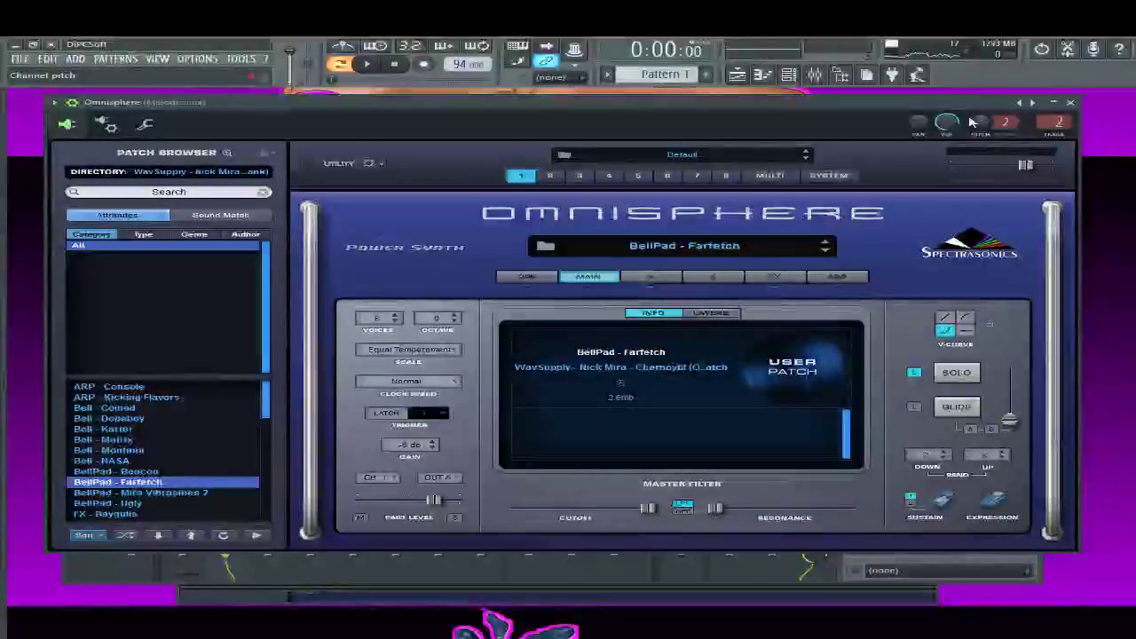
{"action": "left_click", "coordinate": [1070, 102]}
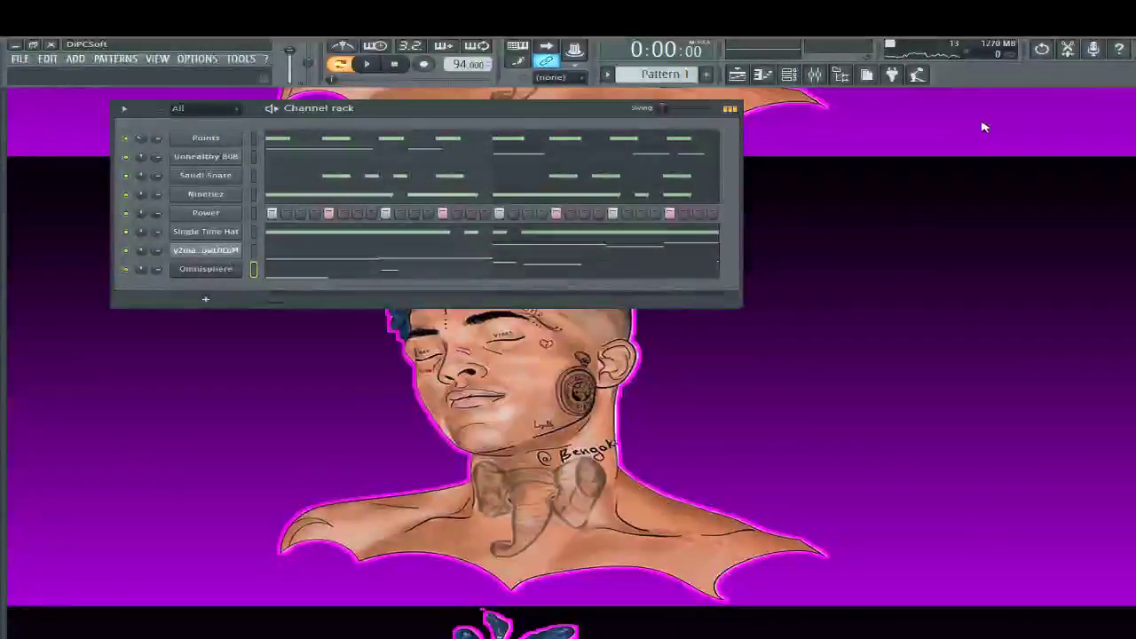
Play the pattern and lower the fader of Omnisphere's Melodic mix track in the mixer
{"action": "key", "text": "space"}
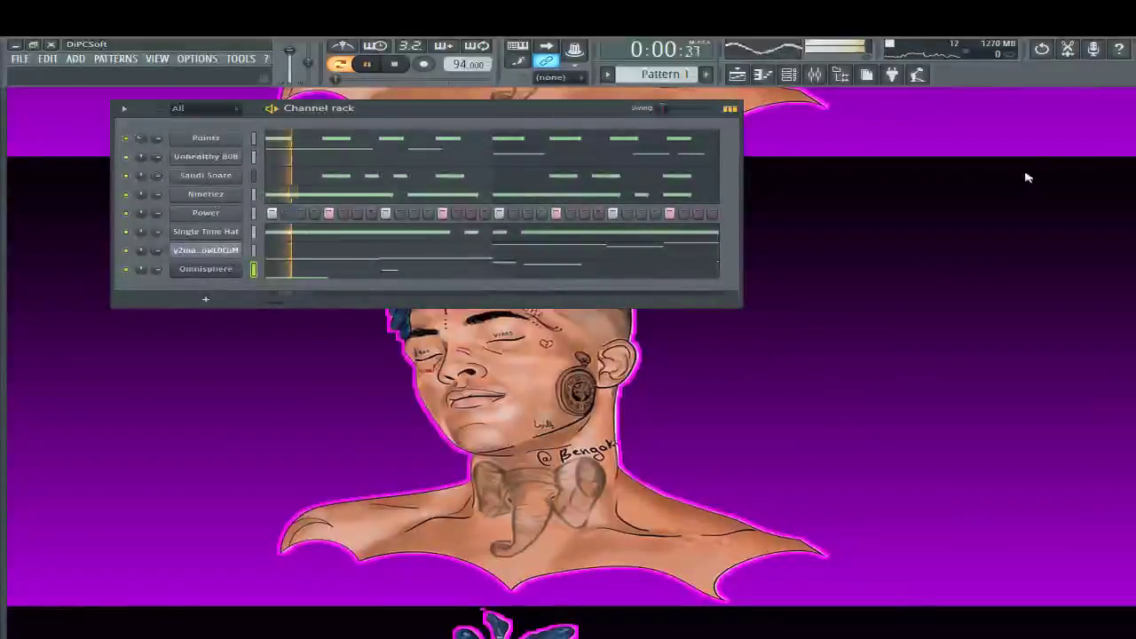
{"action": "key", "text": "F9"}
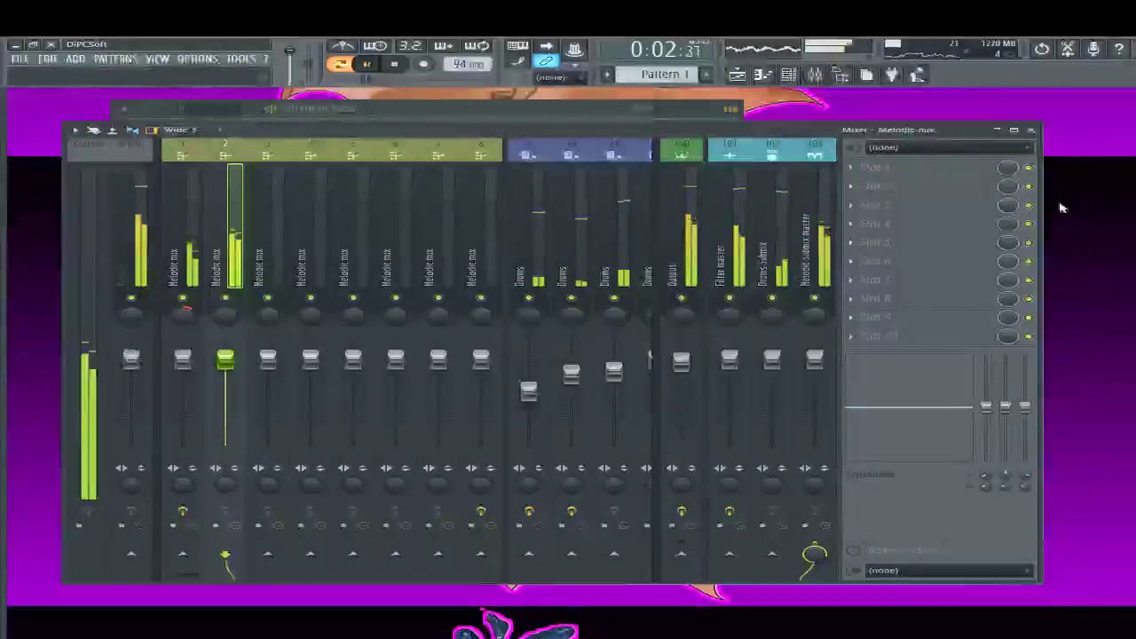
{"action": "left_click_drag", "start_coordinate": [226, 359], "coordinate": [228, 391]}
Stop playback, add ElectraX [64bit] from the plugin database as a new channel, and move its window fully into view
{"action": "key", "text": "alt+F8"}
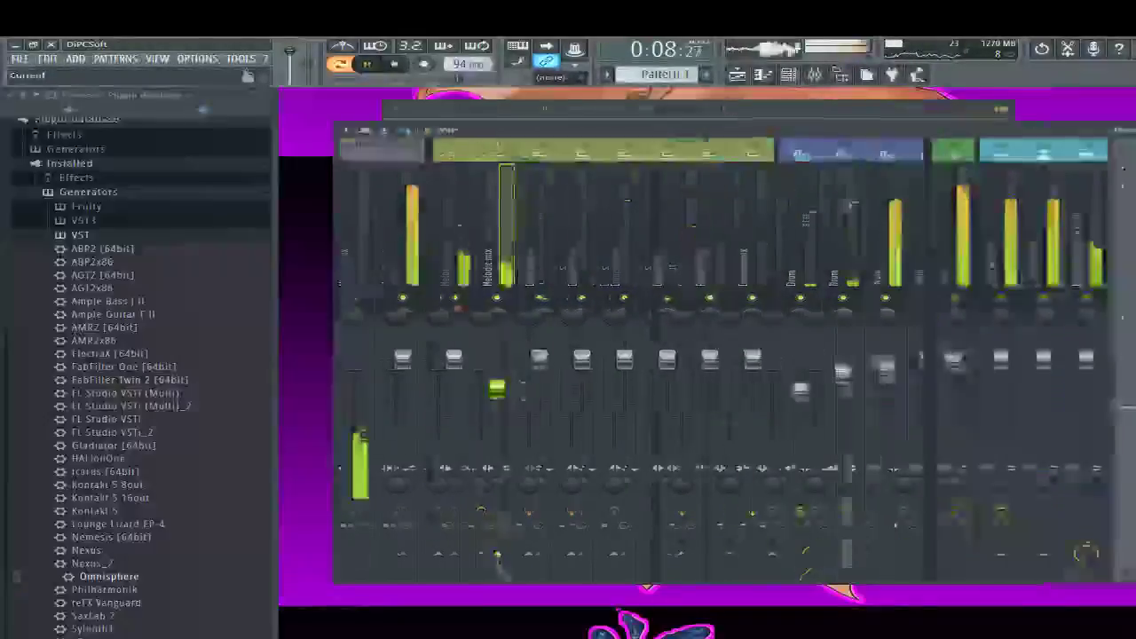
{"action": "key", "text": "space"}
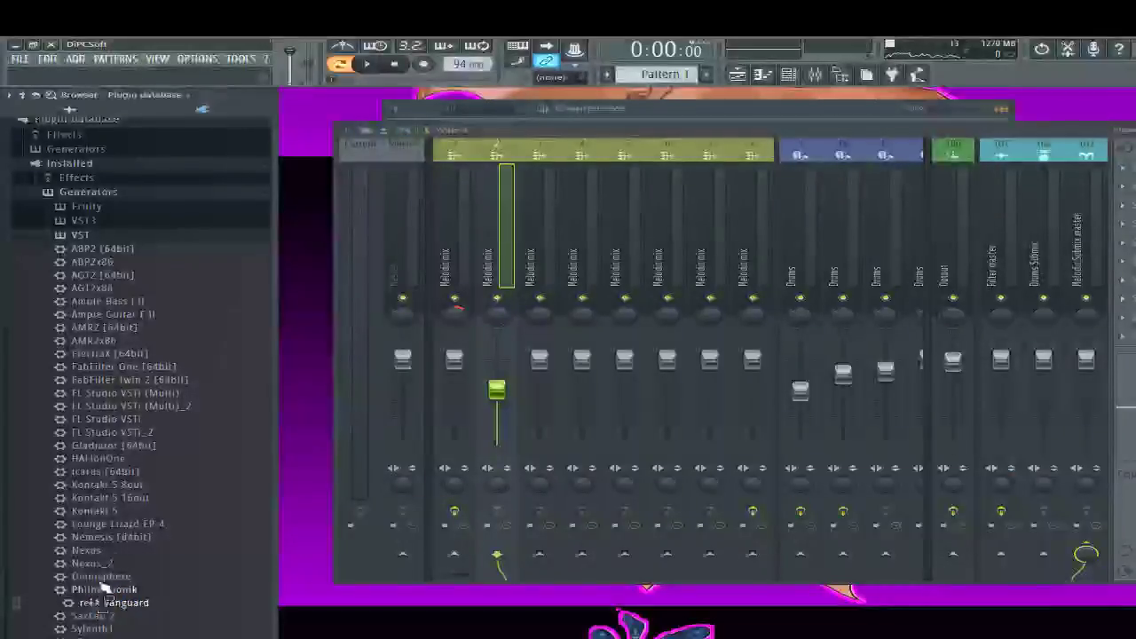
{"action": "left_click_drag", "start_coordinate": [110, 353], "coordinate": [284, 354]}
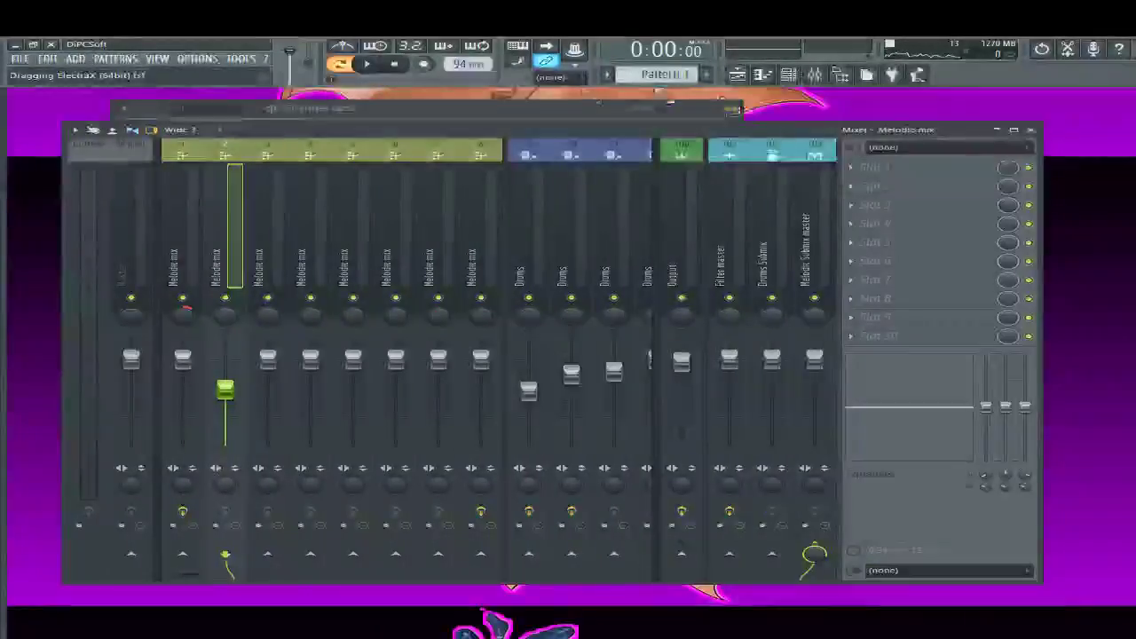
{"action": "left_click_drag", "start_coordinate": [529, 114], "coordinate": [526, 115]}
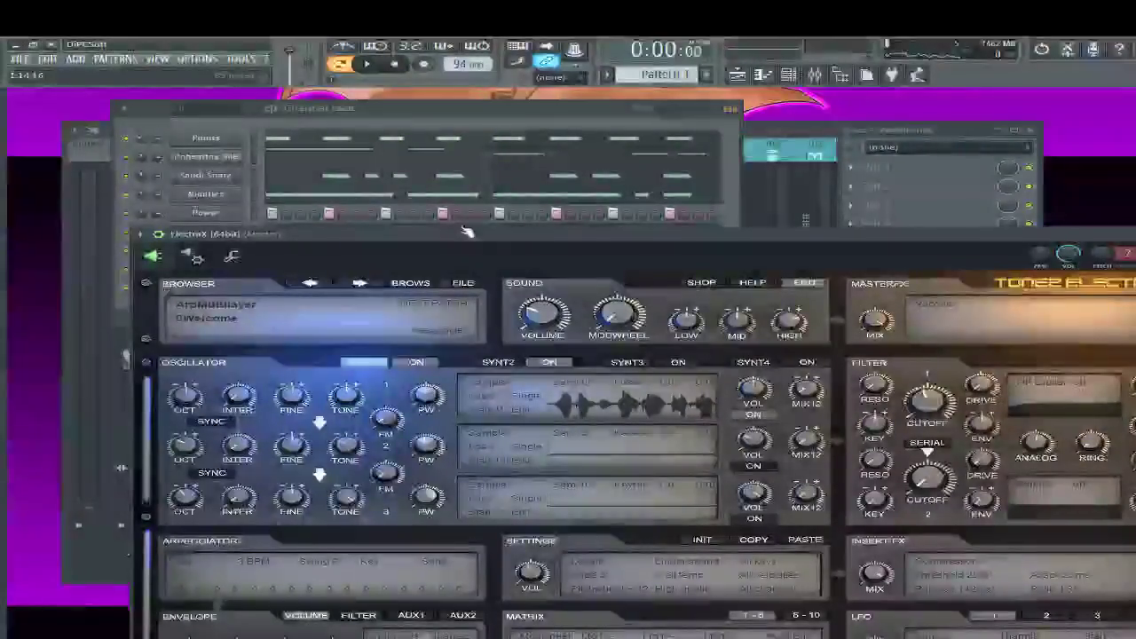
{"action": "left_click_drag", "start_coordinate": [467, 233], "coordinate": [365, 84]}
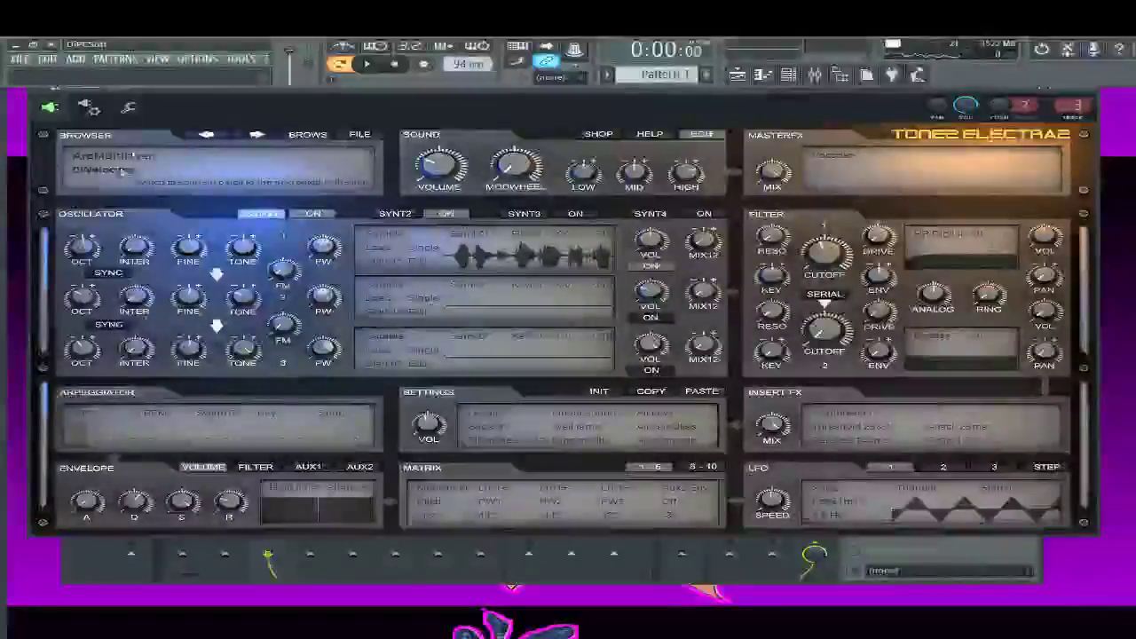
Browse ElectraX's SynthModern patches, play the pattern, and audition A Space Worm MF, Angriest, Aphex Twin Atmo MF and Breath In over it
{"action": "left_click", "coordinate": [307, 134]}
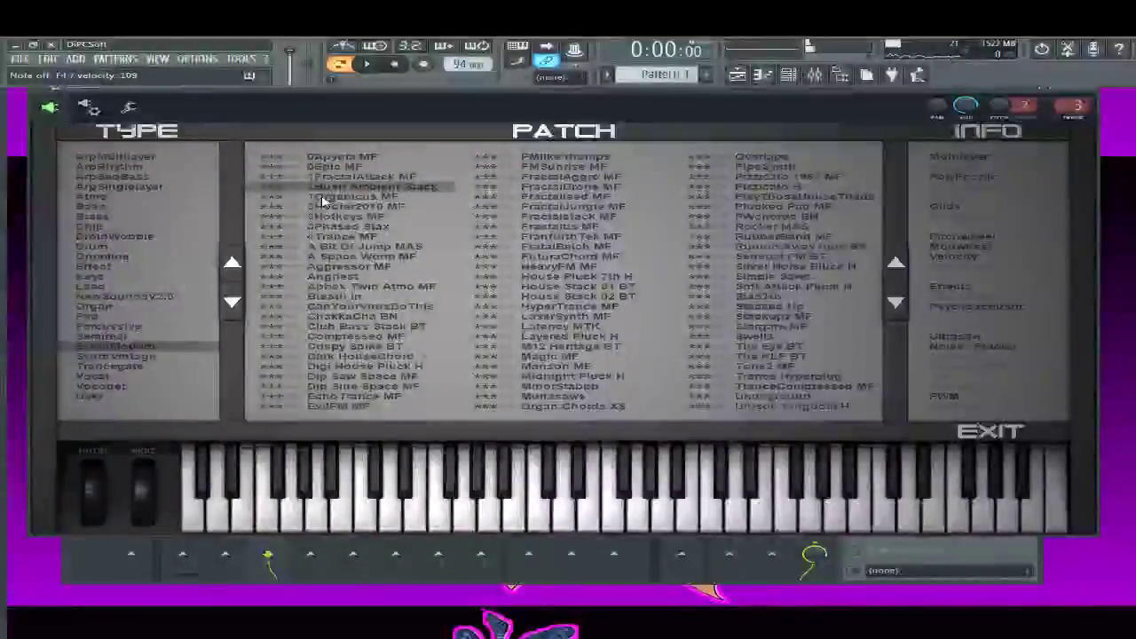
{"action": "left_click", "coordinate": [365, 63]}
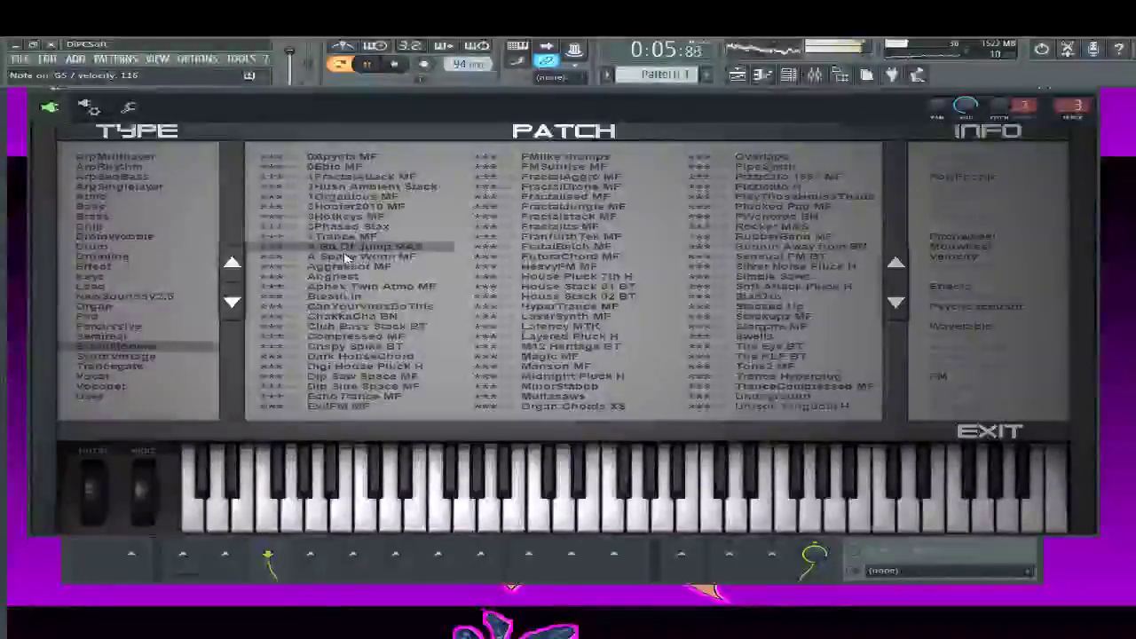
{"action": "left_click", "coordinate": [355, 256]}
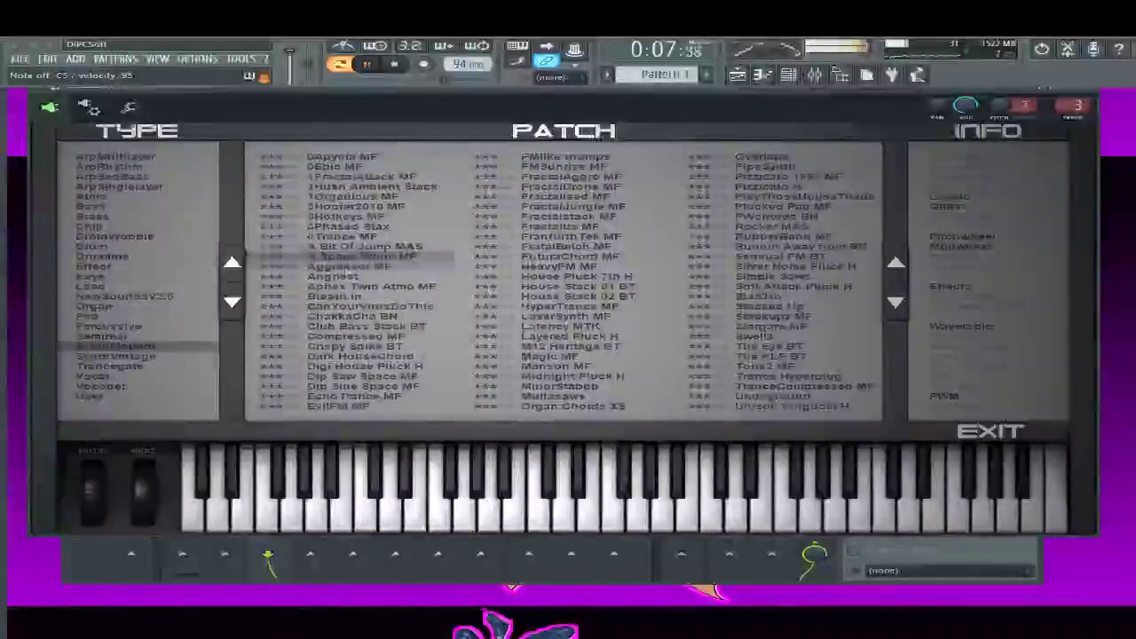
{"action": "left_click", "coordinate": [349, 276]}
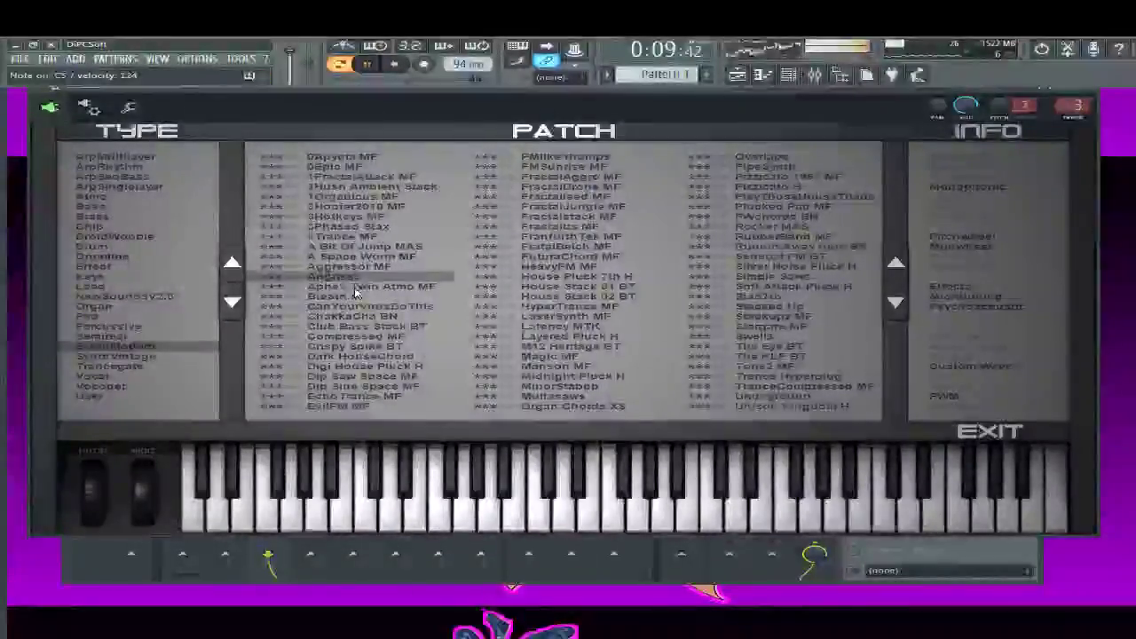
{"action": "left_click", "coordinate": [356, 288]}
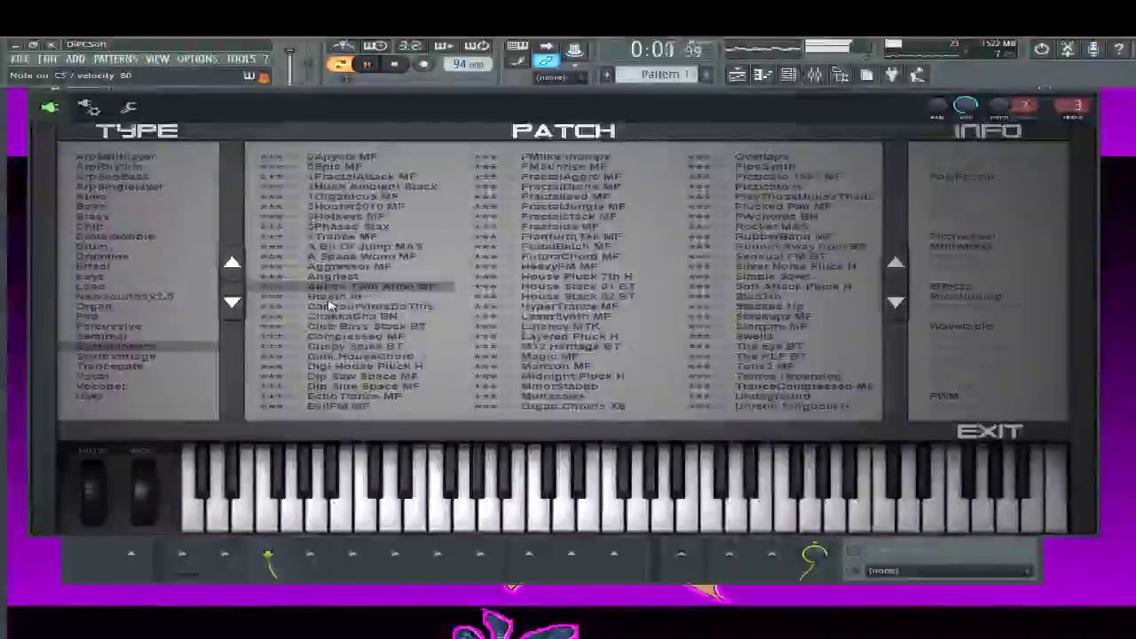
{"action": "left_click", "coordinate": [335, 298]}
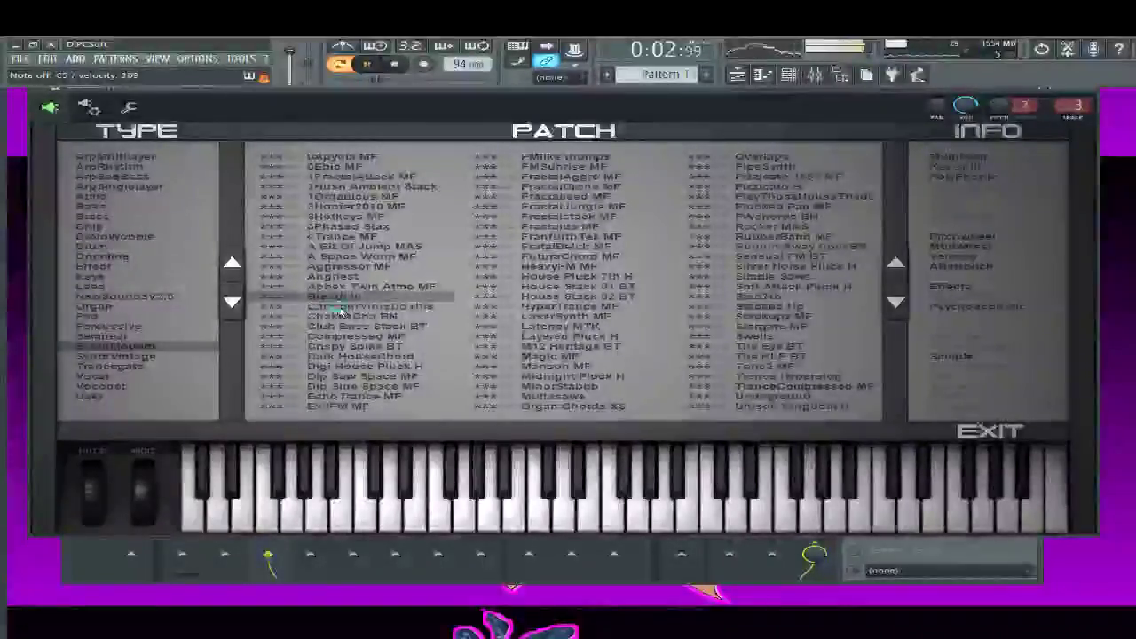
Audition ChakkaCha BN, Club Bass Stack BT, Compressed MF, Digi House Pluck H and EvilFM MF over the playing pattern
{"action": "left_click", "coordinate": [339, 307]}
{"action": "left_click", "coordinate": [348, 317]}
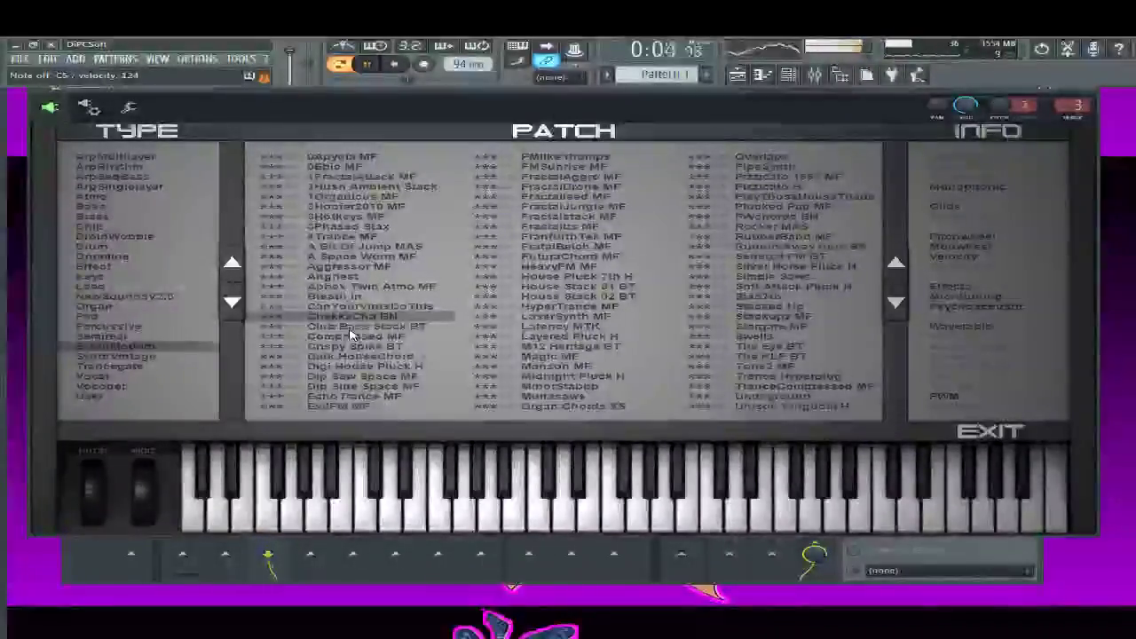
{"action": "left_click", "coordinate": [352, 327]}
{"action": "left_click", "coordinate": [346, 338]}
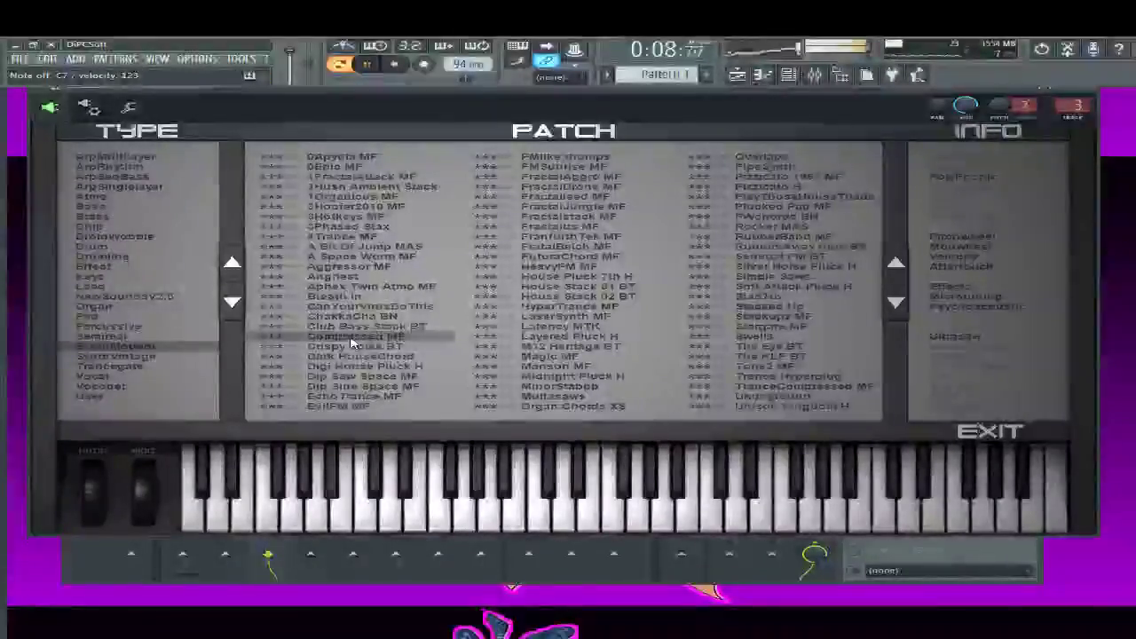
{"action": "left_click", "coordinate": [344, 356]}
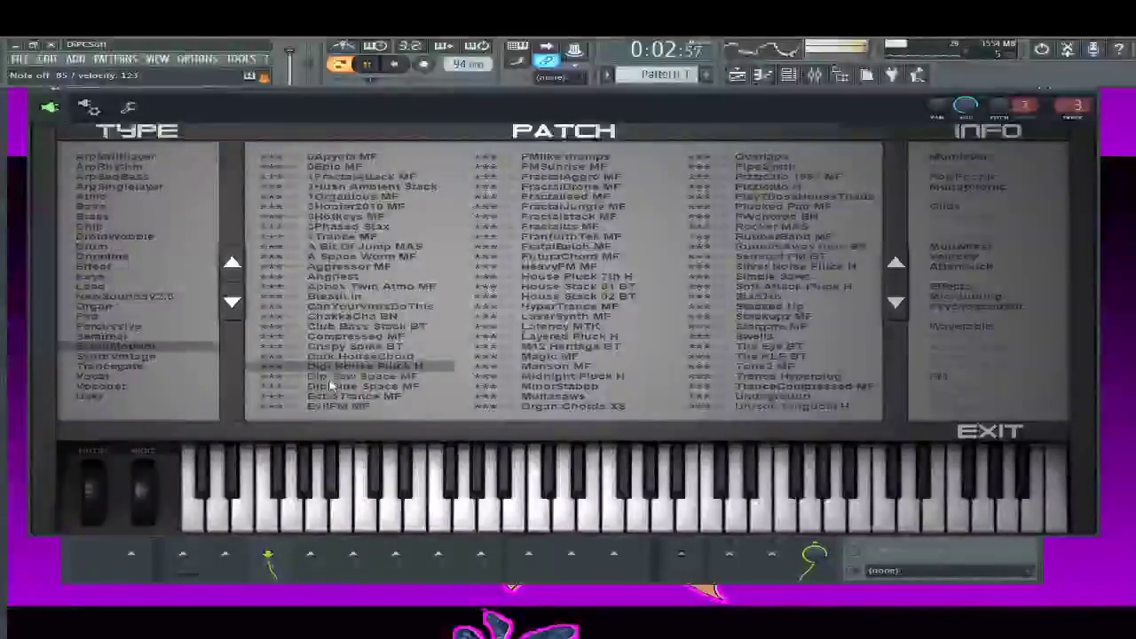
{"action": "left_click", "coordinate": [341, 397]}
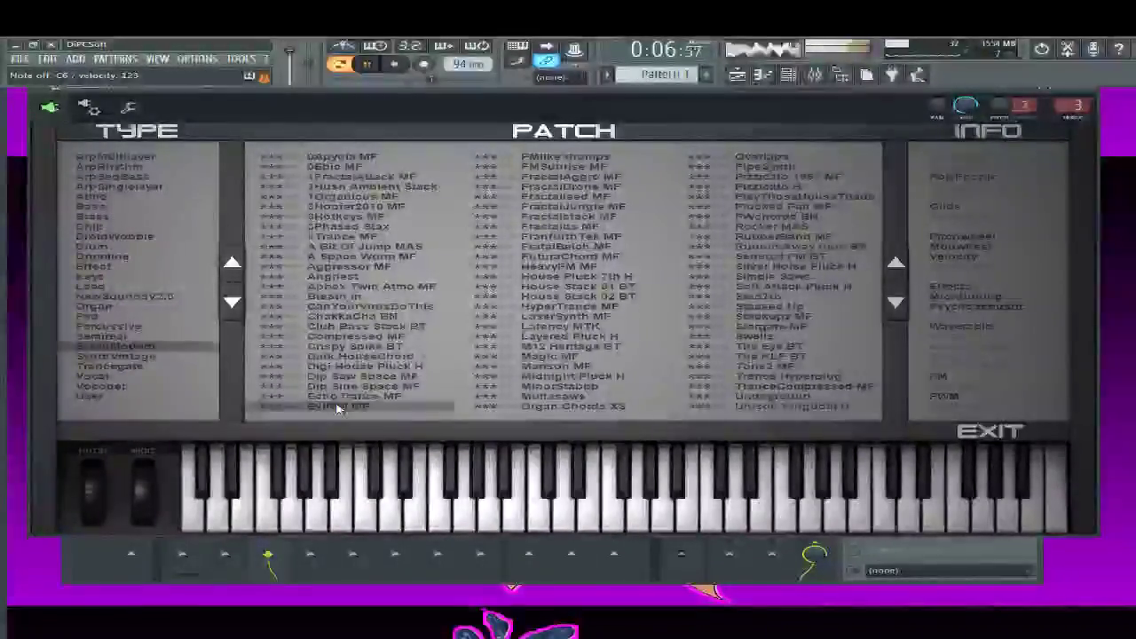
Audition FMSunrise MF, FractalAggro MF, FractalDrone MF, FractalJungle MF and Fractalstack MF over the pattern, then stop playback
{"action": "left_click", "coordinate": [566, 168]}
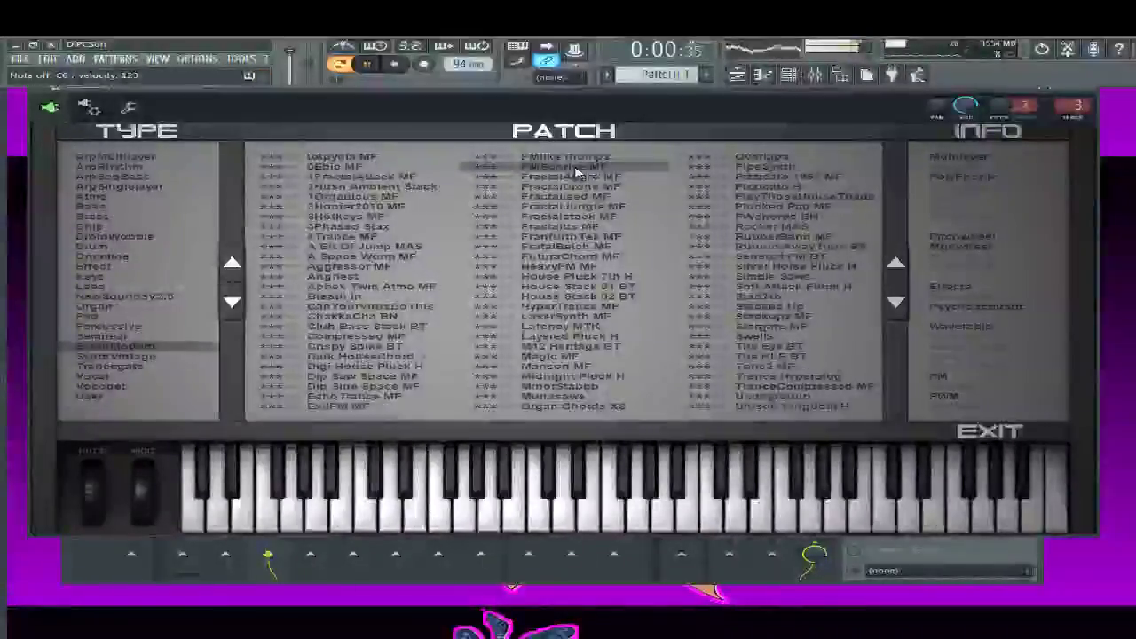
{"action": "left_click", "coordinate": [570, 177]}
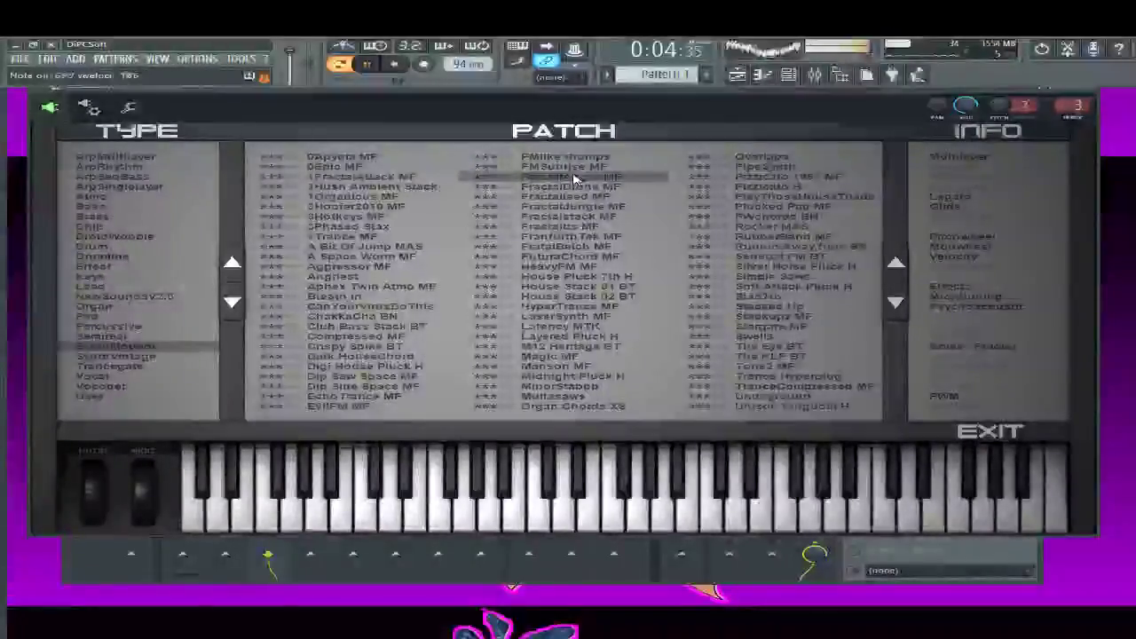
{"action": "left_click", "coordinate": [557, 188]}
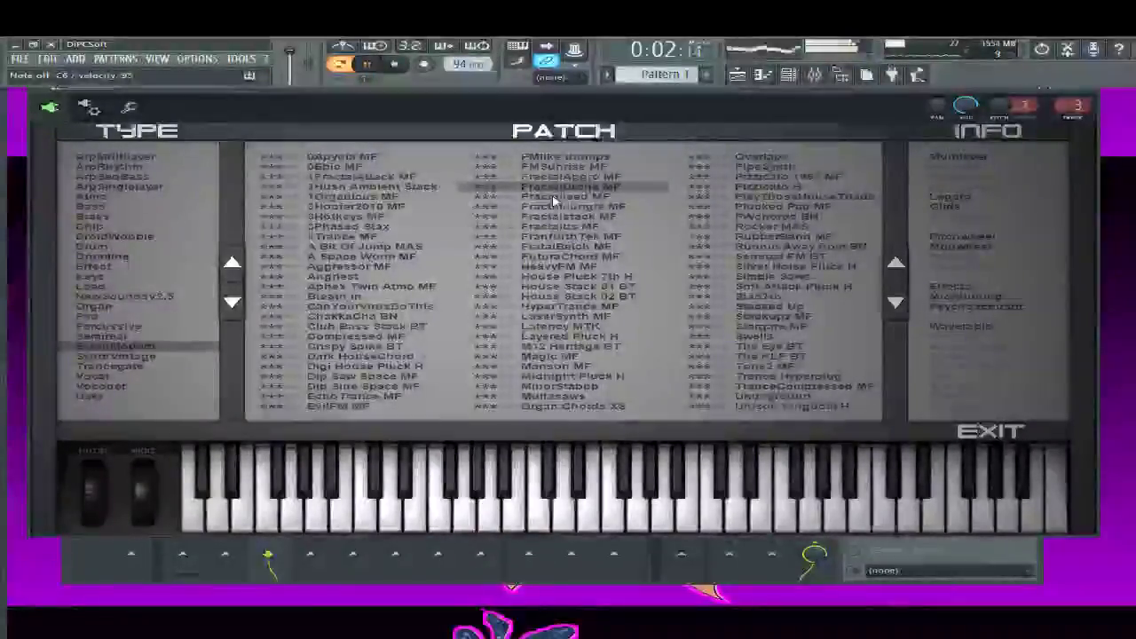
{"action": "left_click", "coordinate": [554, 197]}
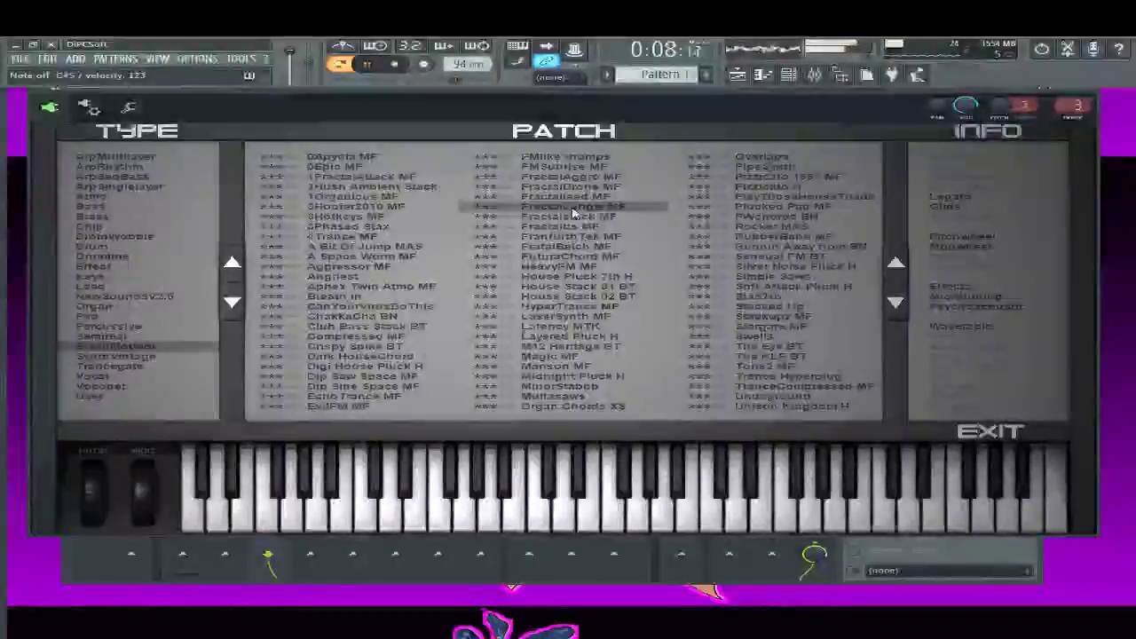
{"action": "left_click", "coordinate": [569, 217]}
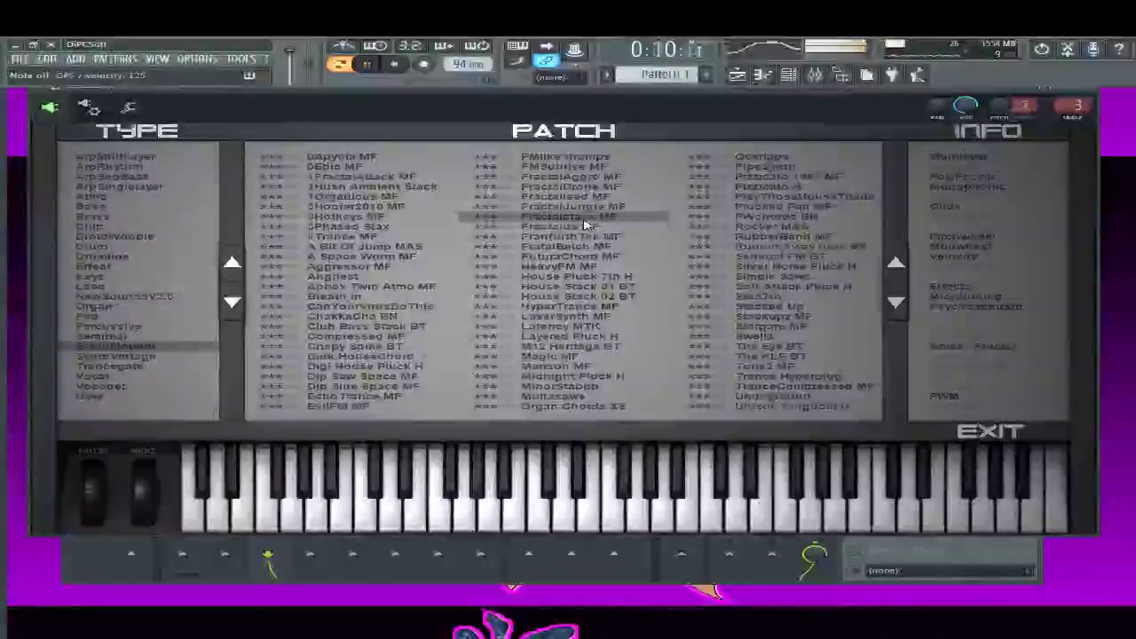
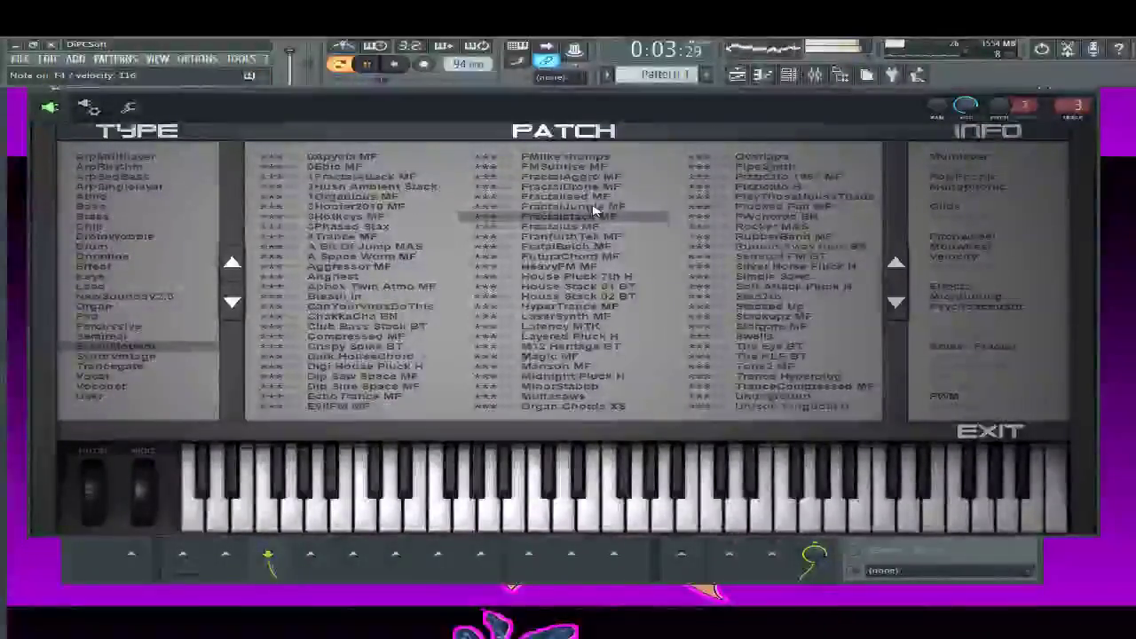
{"action": "key", "text": "space"}
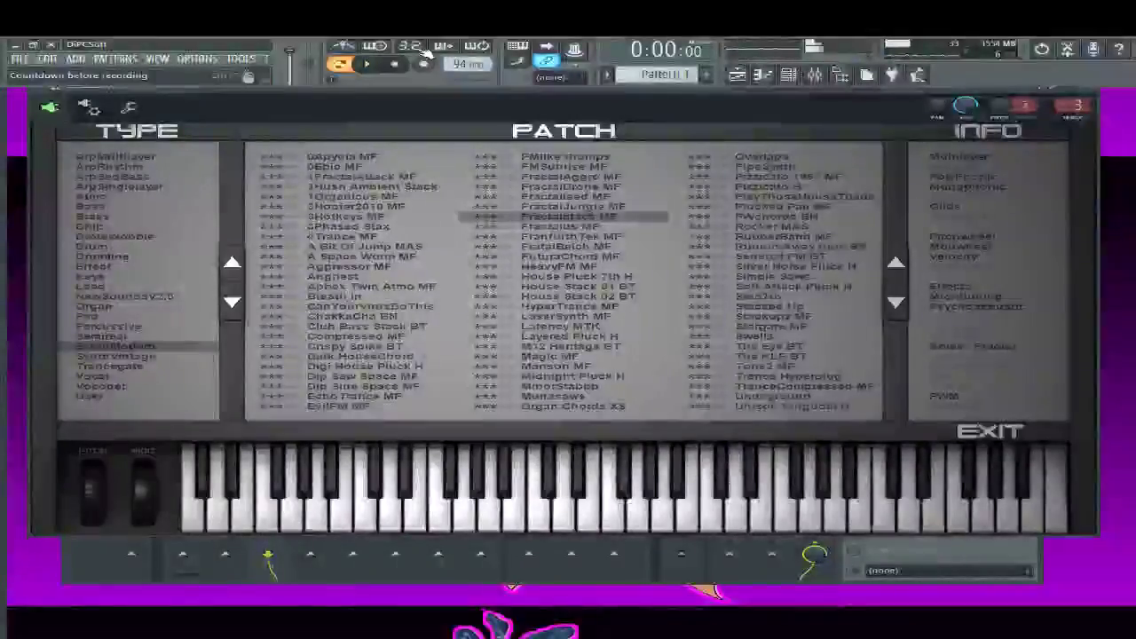
Enable the recording countdown, test FrankfurtTek MF over the pattern, then load the FuturaChord MF patch with playback stopped
{"action": "left_click", "coordinate": [560, 237]}
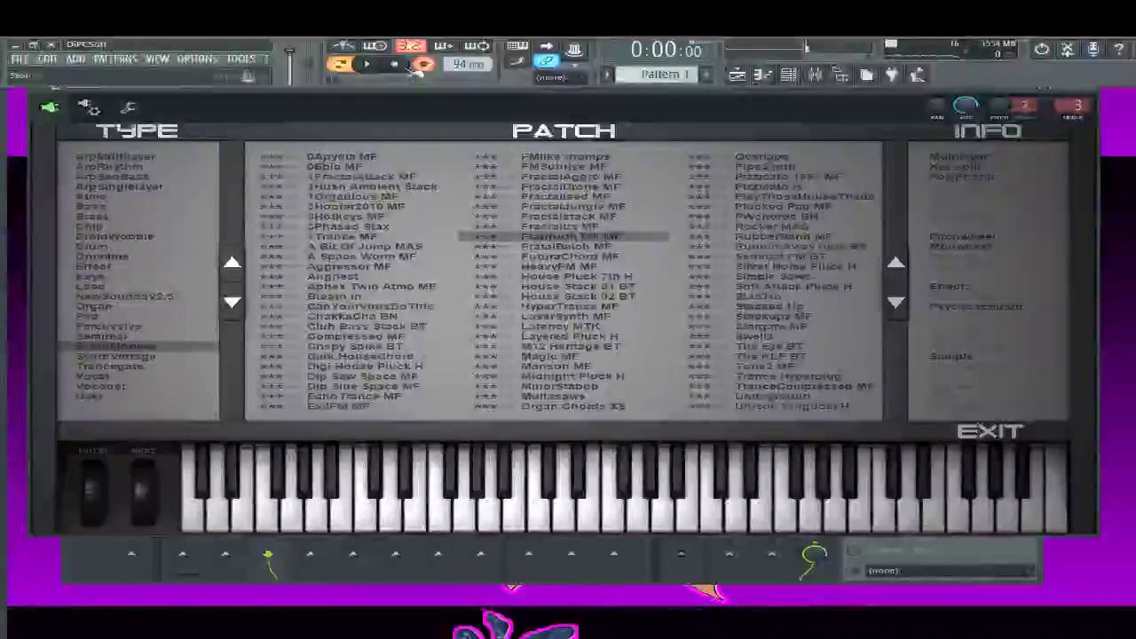
{"action": "left_click", "coordinate": [367, 64]}
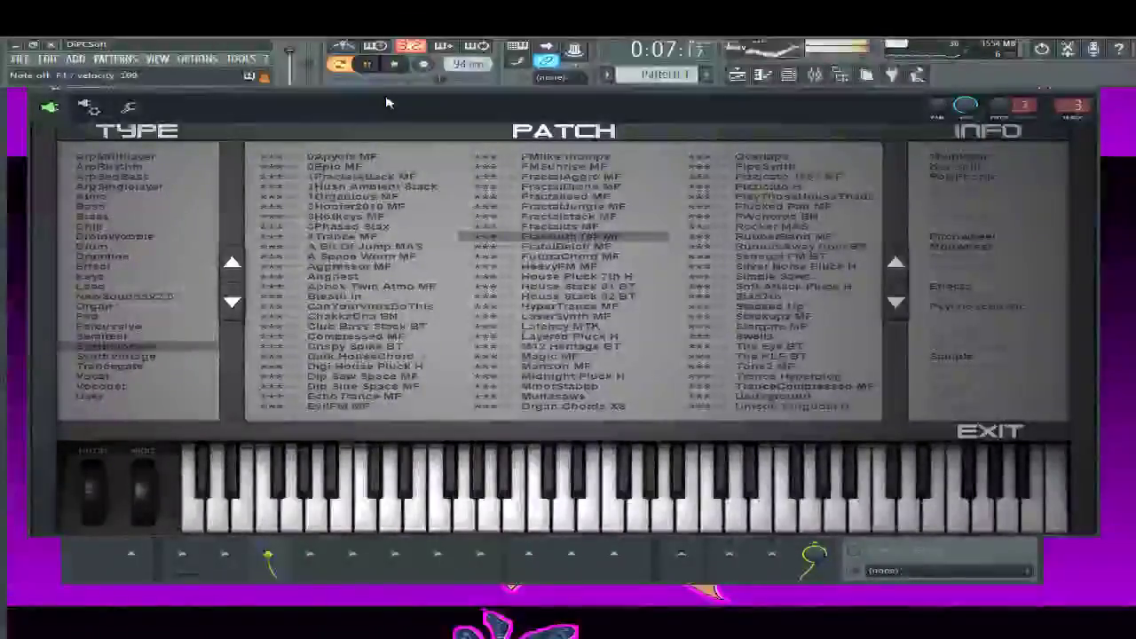
{"action": "left_click", "coordinate": [569, 247]}
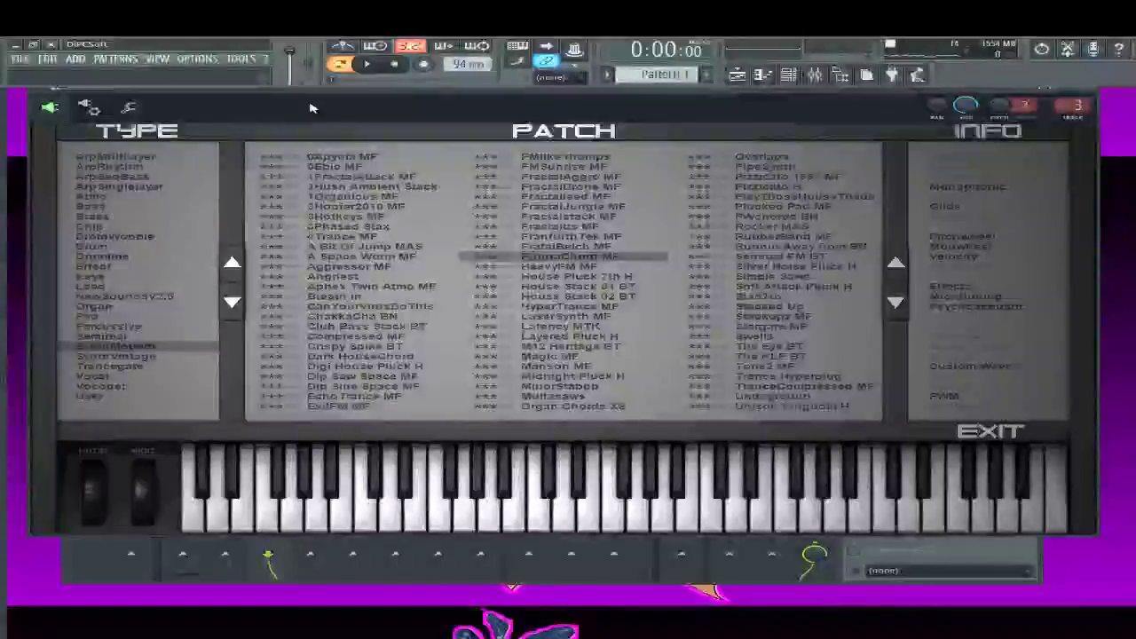
Record a FuturaChord MF part into Pattern 1 with the countdown, undoing the first take and recording again, then disable countdown and recording
{"action": "left_click", "coordinate": [424, 66]}
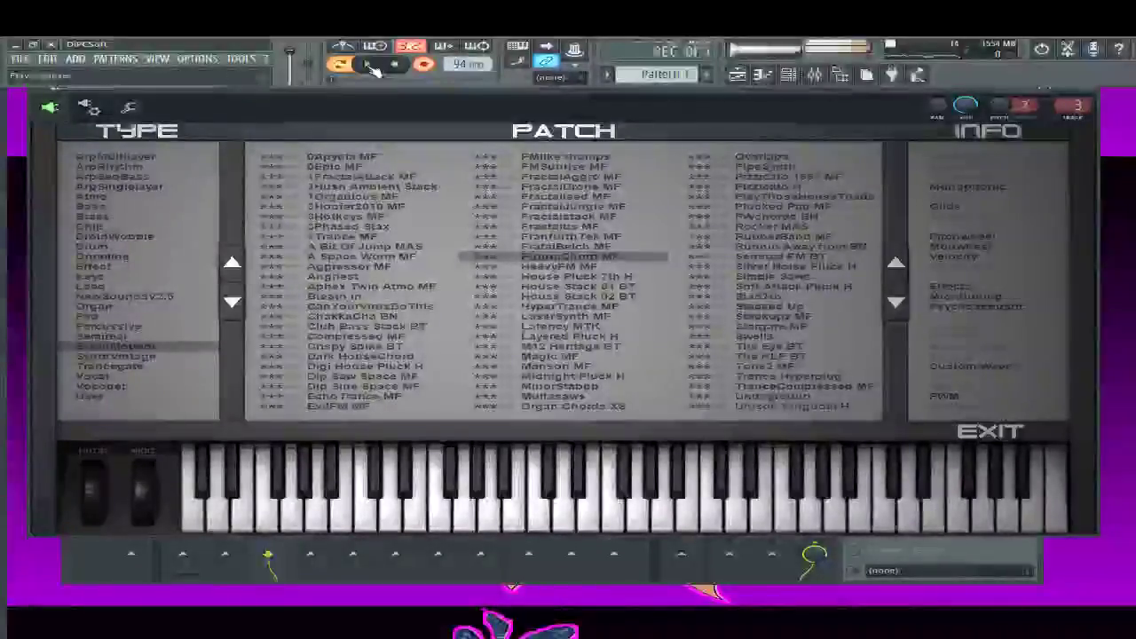
{"action": "left_click", "coordinate": [368, 65]}
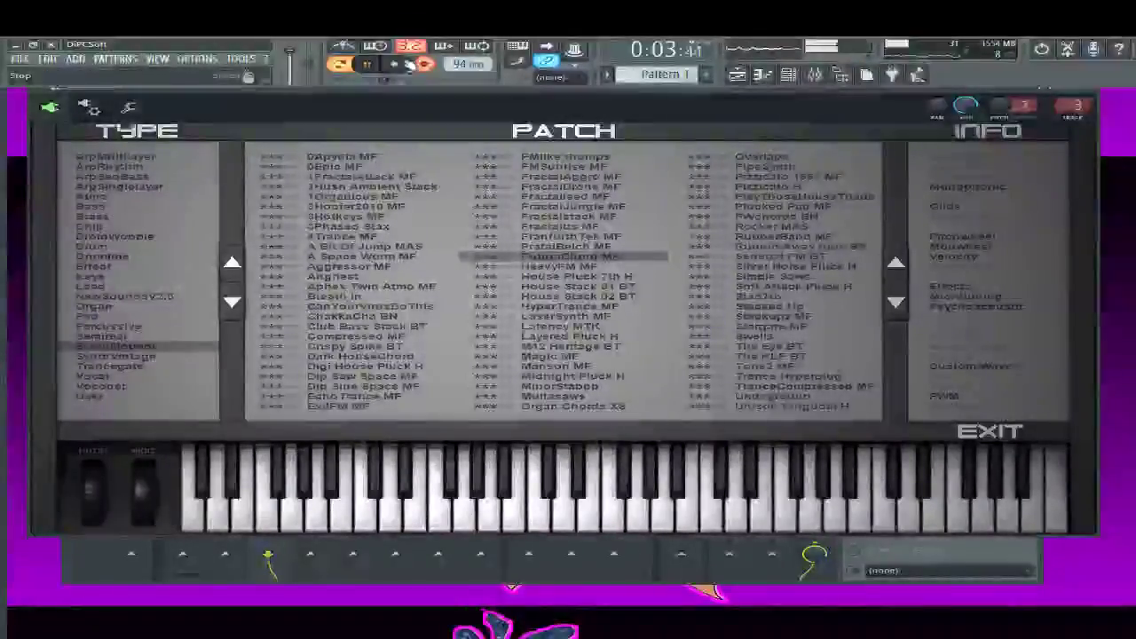
{"action": "key", "text": "ctrl+z"}
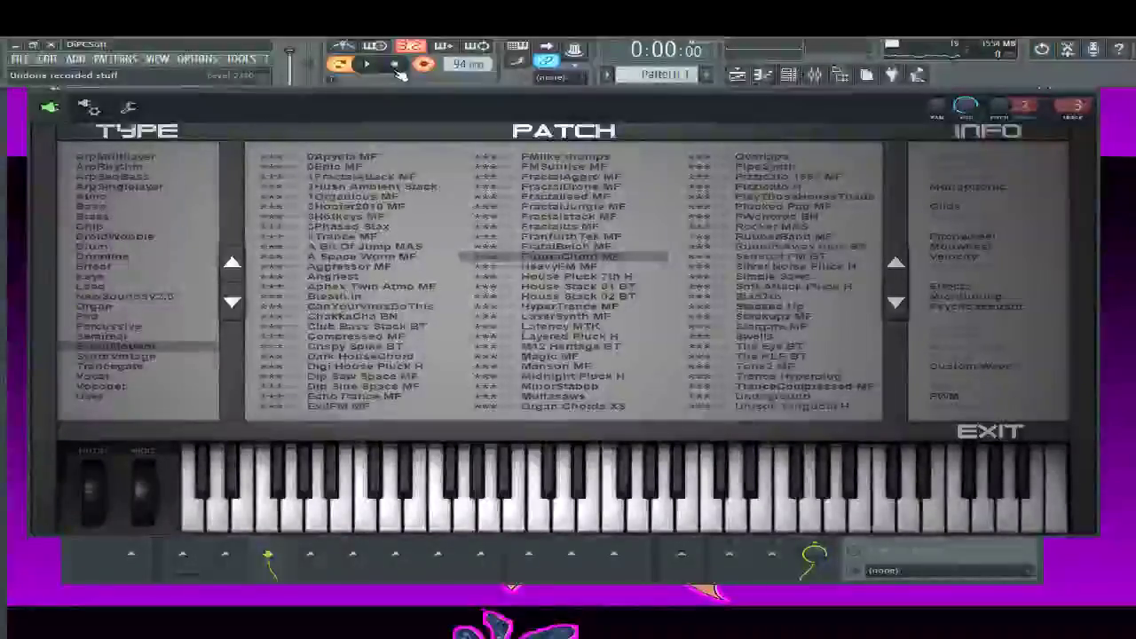
{"action": "left_click", "coordinate": [367, 66]}
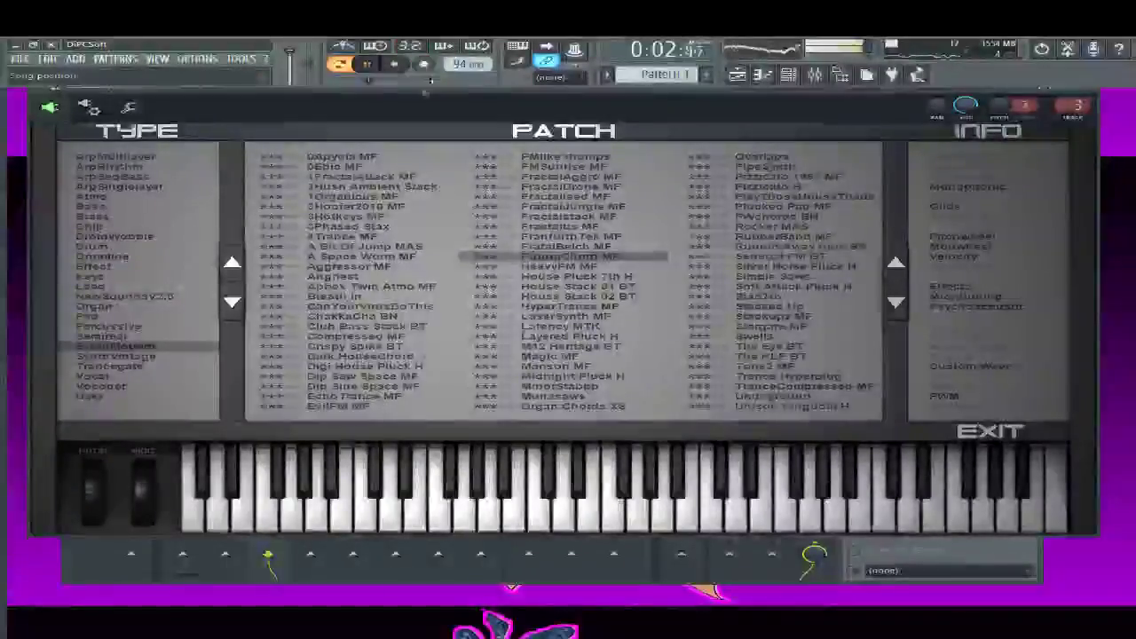
Stop playback, clear the open windows to bring up the channel rack, and check and close the ElectraX window
{"action": "key", "text": "F9"}
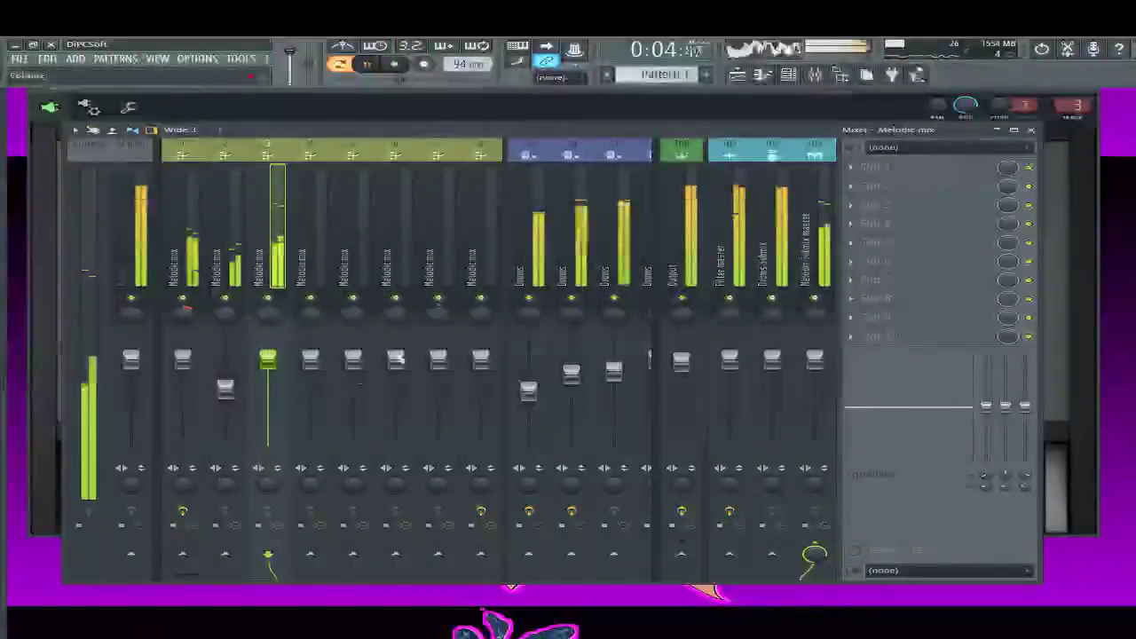
{"action": "key", "text": "F12"}
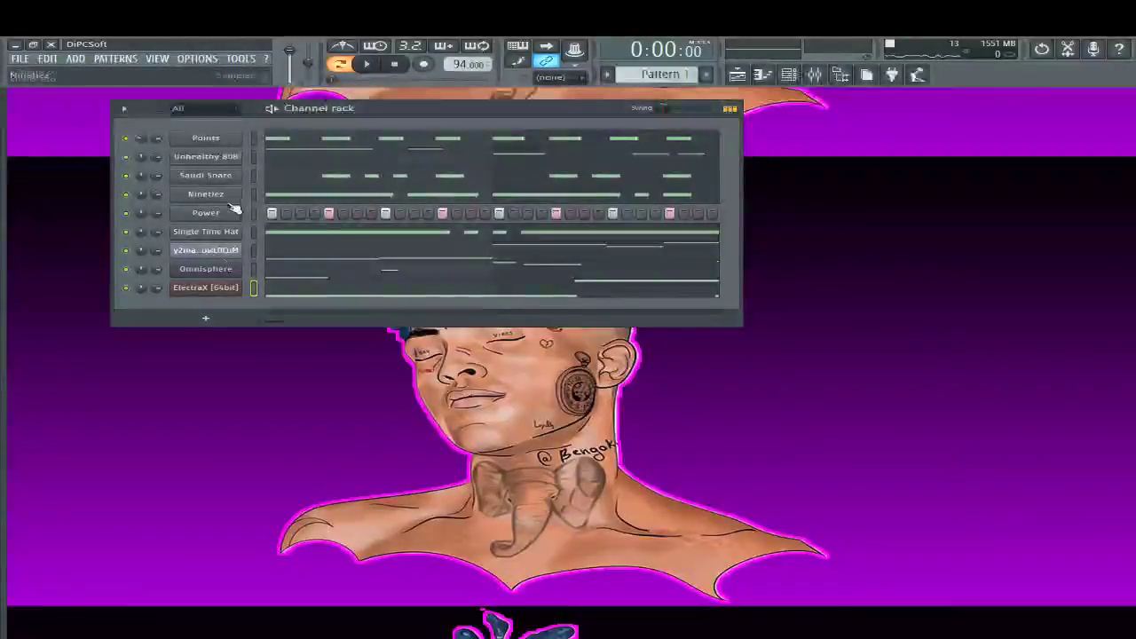
{"action": "left_click", "coordinate": [203, 292]}
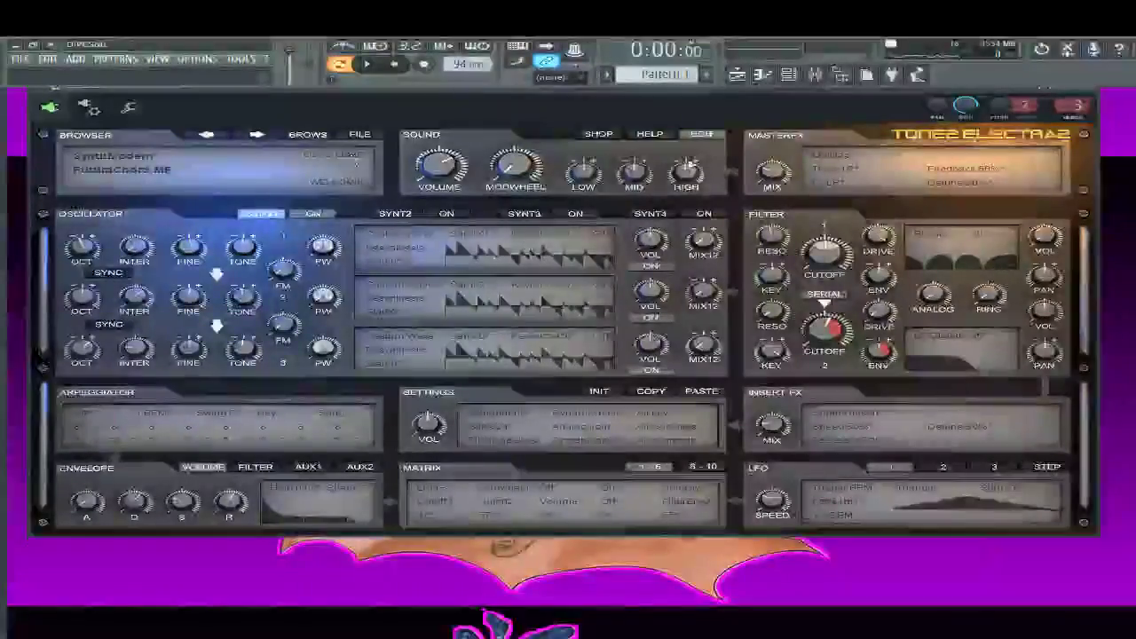
{"action": "left_click", "coordinate": [1097, 96]}
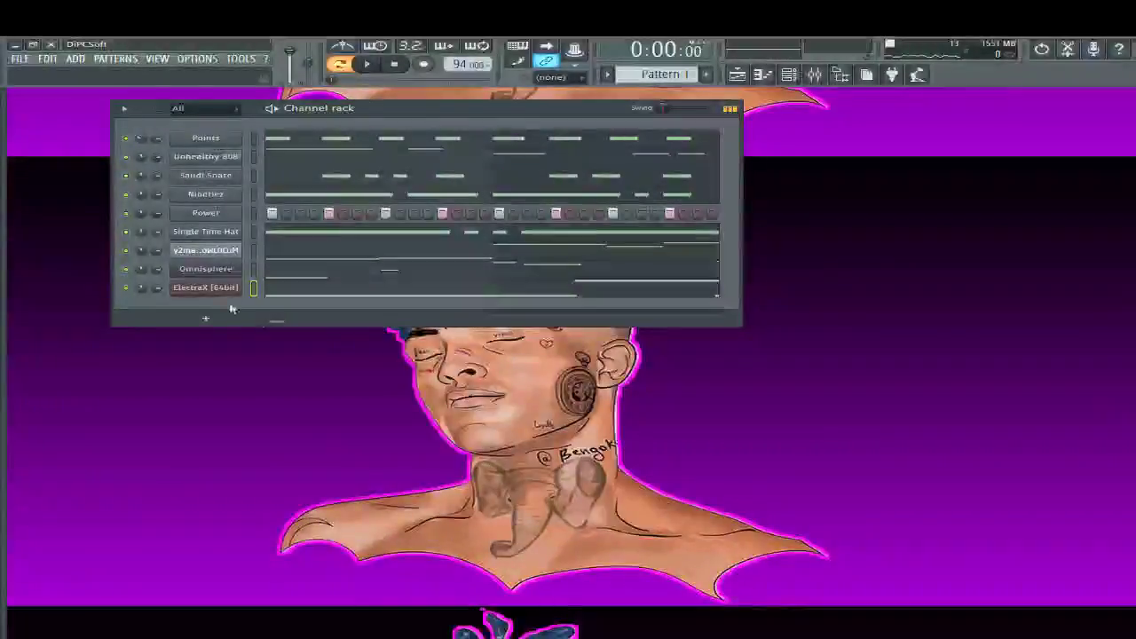
Select all recorded ElectraX notes in the piano roll, check their alignment to the grid up close, and close the piano roll
{"action": "left_click", "coordinate": [315, 289]}
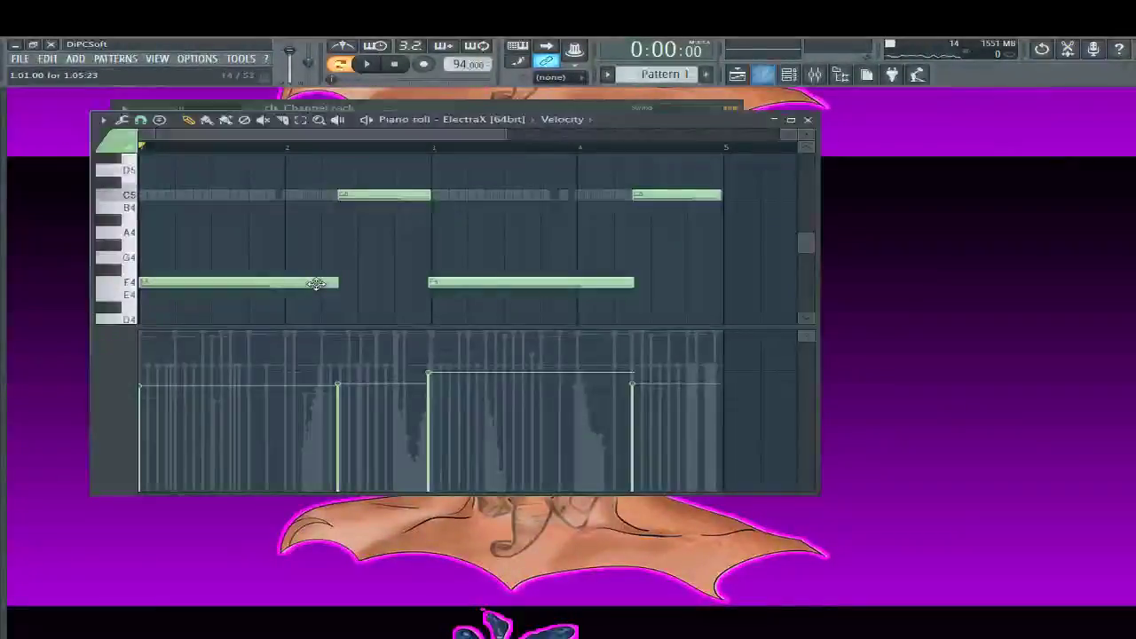
{"action": "key", "text": "ctrl+a"}
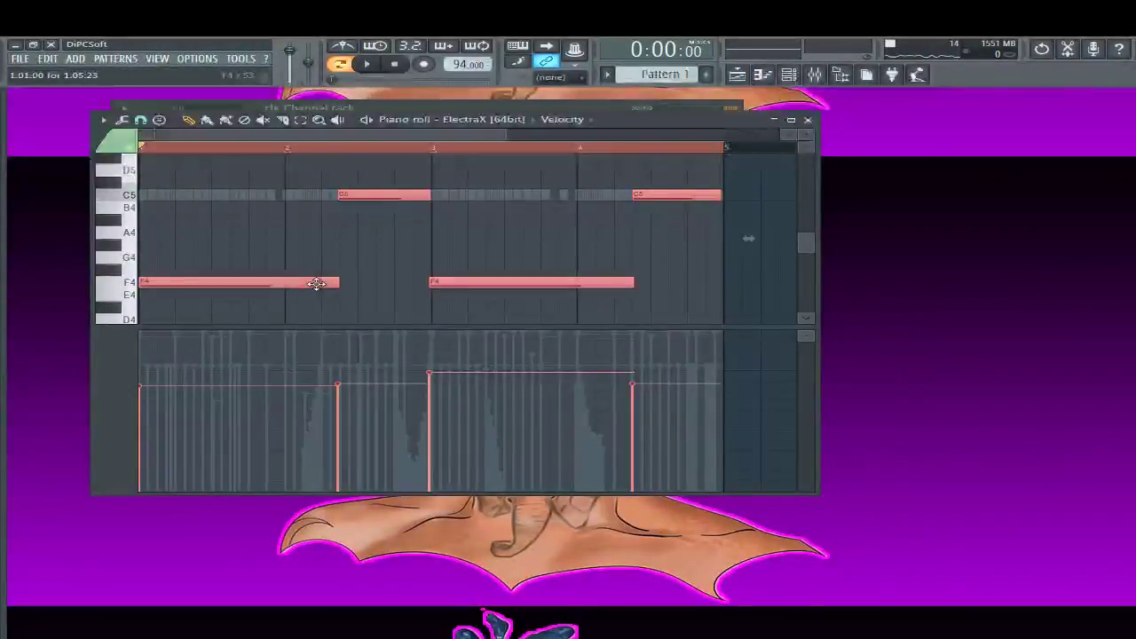
{"action": "scroll", "coordinate": [343, 249], "scroll_direction": "up", "scroll_amount": 5}
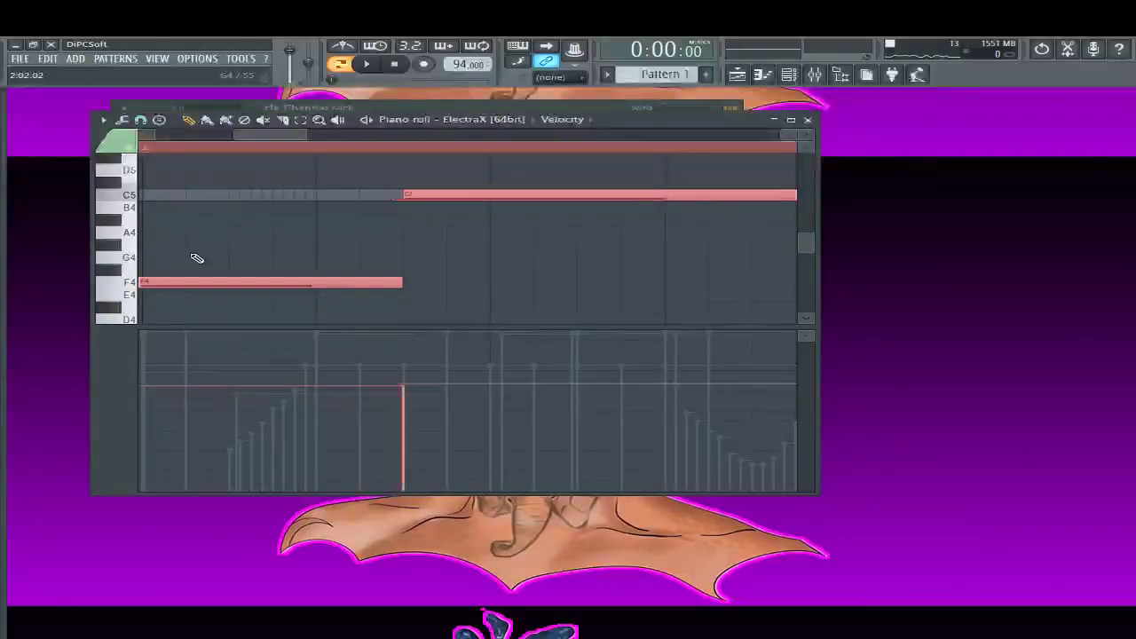
{"action": "left_click", "coordinate": [815, 122]}
Balance the melodic mixer tracks during playback: lower ElectraX's track 3 to about -12.7 dB, pan it right, and pan Omnisphere's track 2 left
{"action": "key", "text": "F9"}
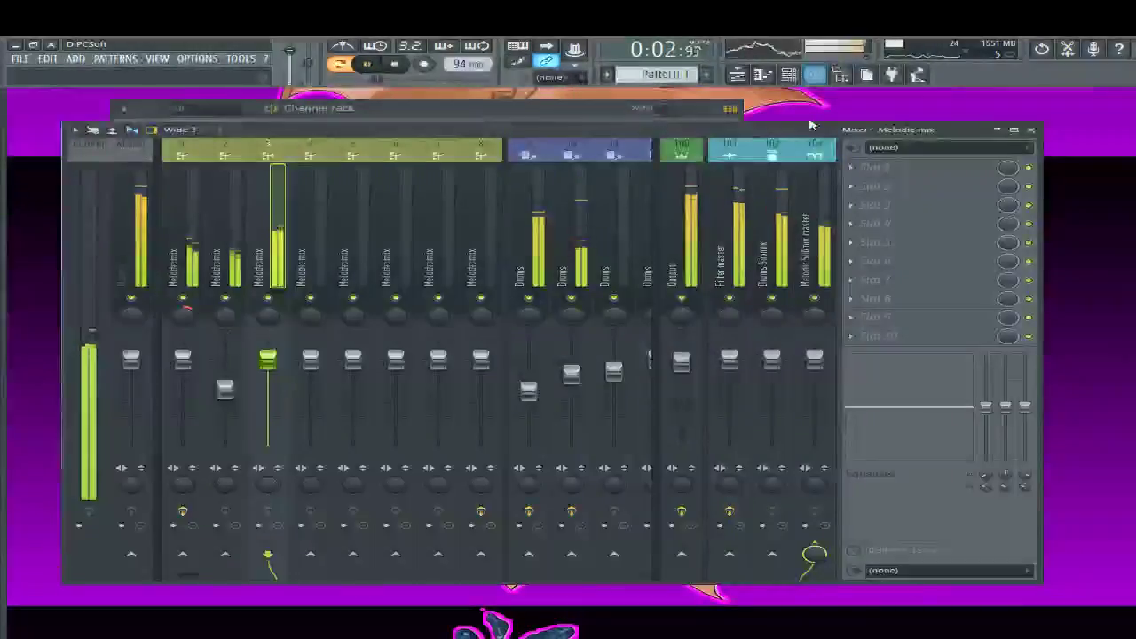
{"action": "left_click_drag", "start_coordinate": [267, 358], "coordinate": [268, 406]}
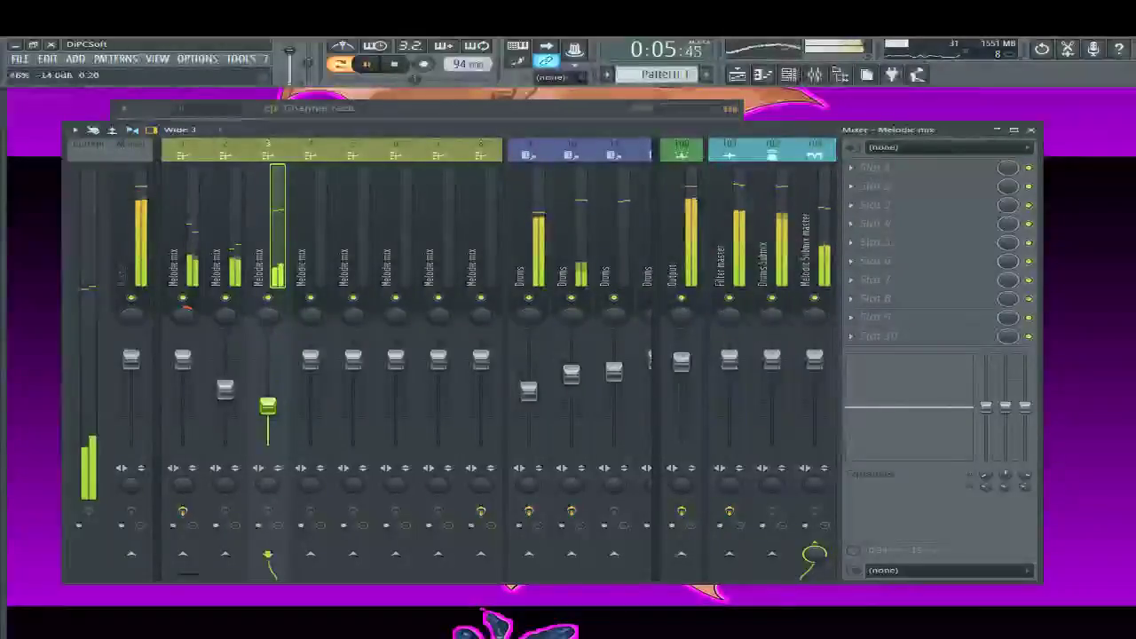
{"action": "left_click", "coordinate": [225, 388]}
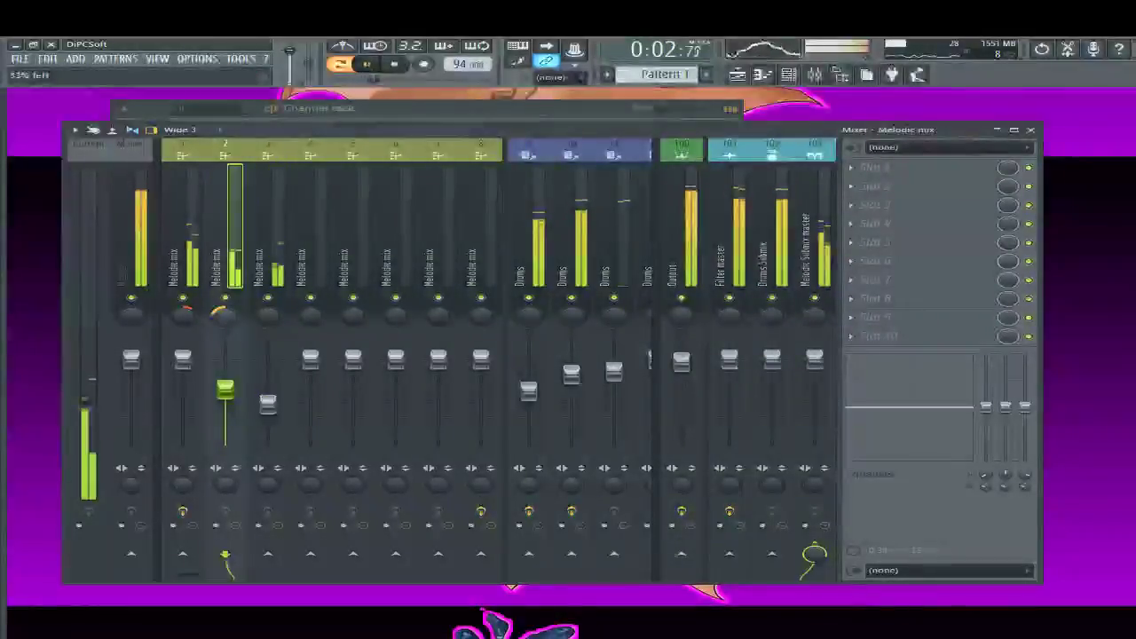
{"action": "left_click_drag", "start_coordinate": [268, 313], "coordinate": [268, 284]}
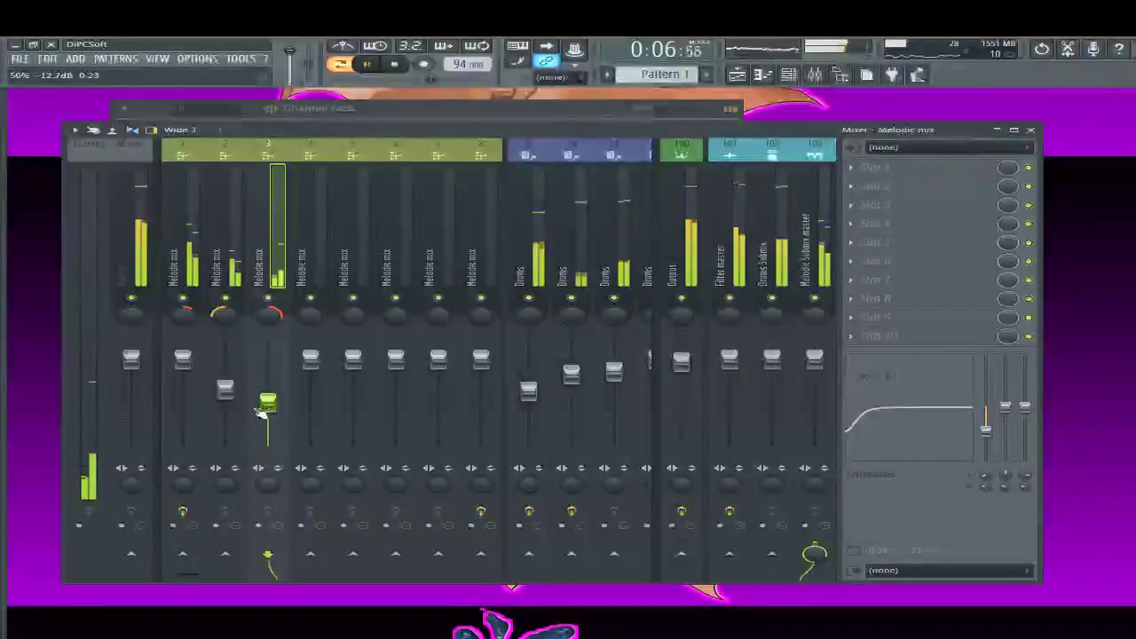
Check the playback balance by briefly muting melodic track 1, raise track 3's volume slightly, and stop playback
{"action": "left_click", "coordinate": [190, 278]}
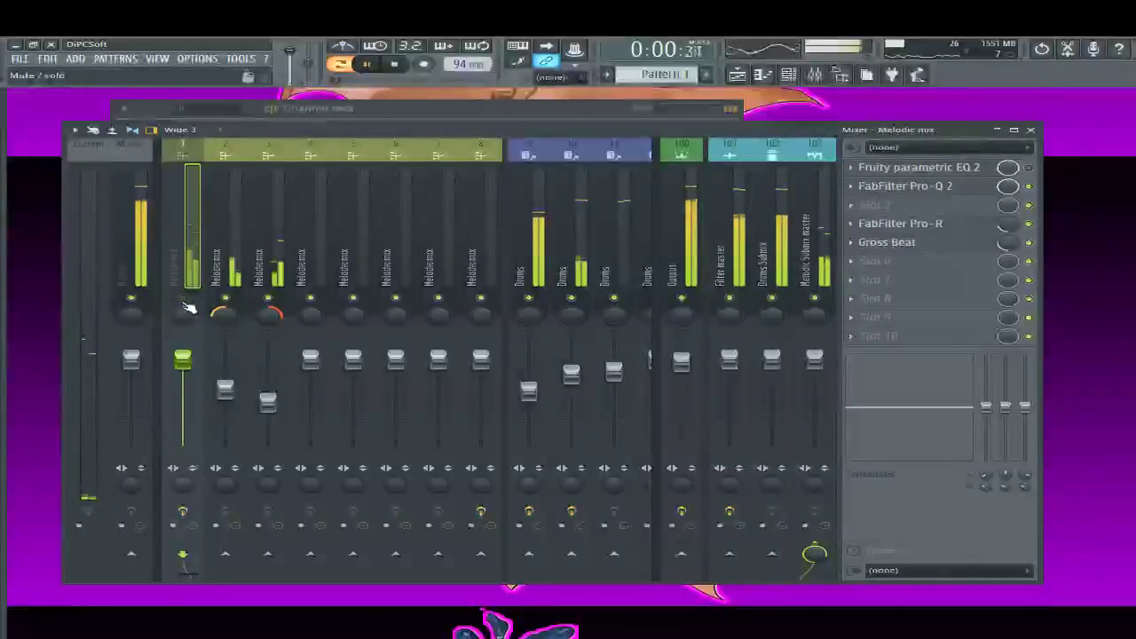
{"action": "left_click", "coordinate": [226, 387]}
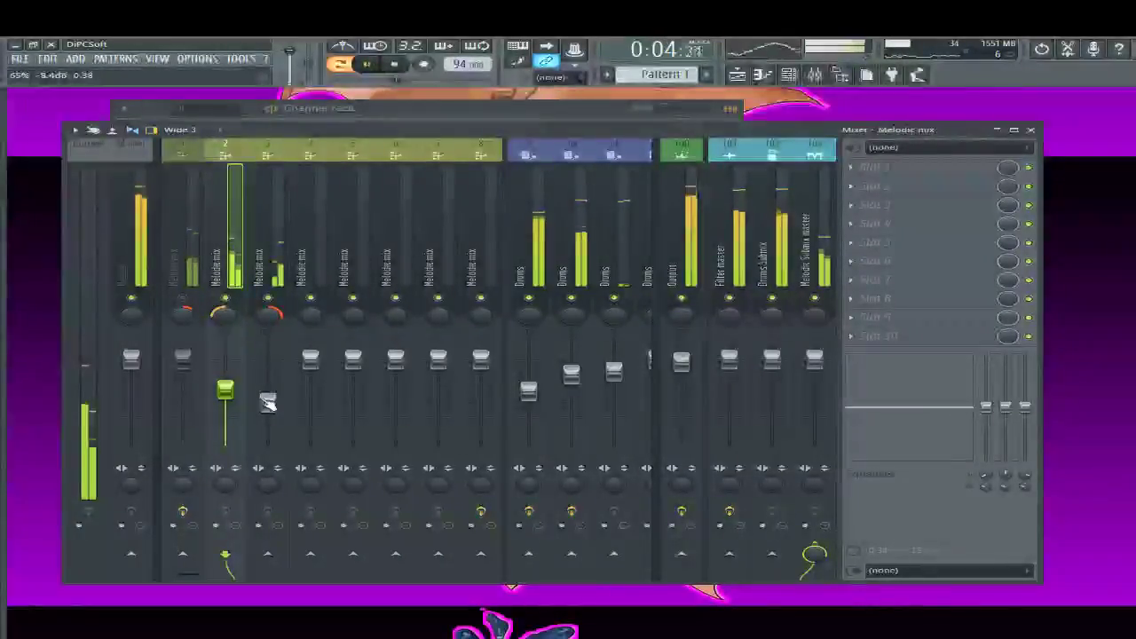
{"action": "left_click", "coordinate": [268, 402]}
{"action": "left_click", "coordinate": [182, 331]}
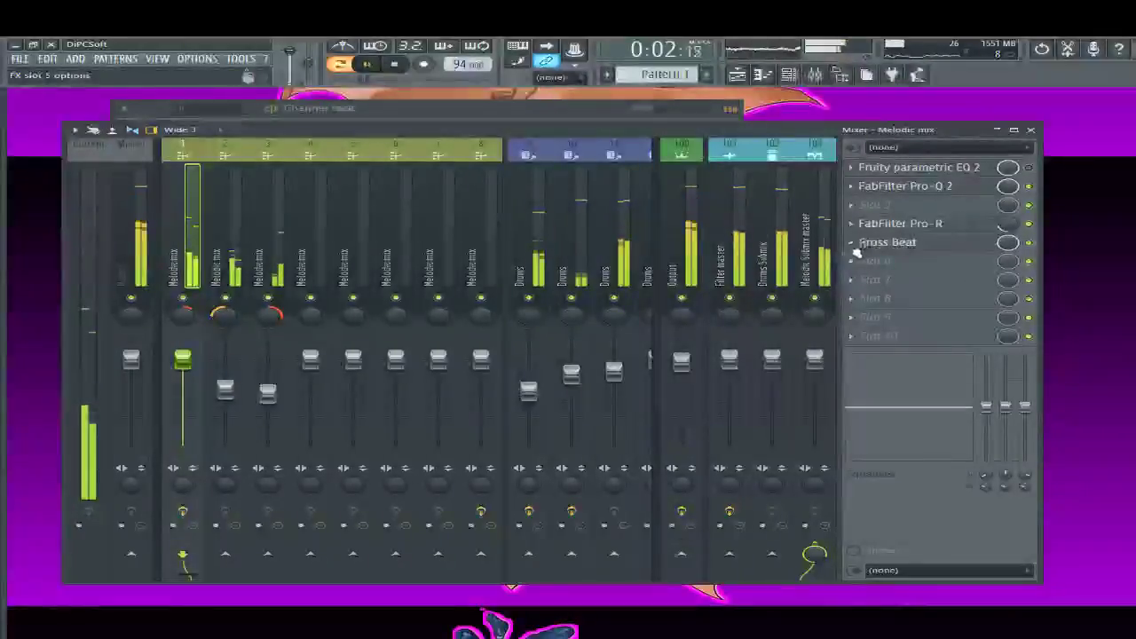
{"action": "key", "text": "space"}
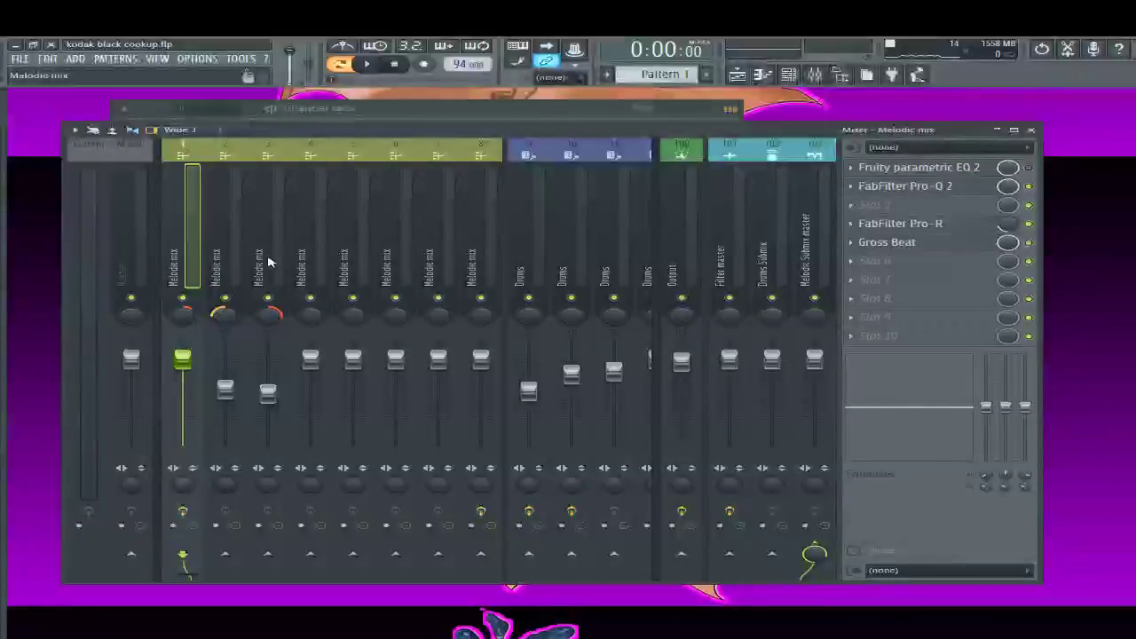
Open Gross Beat on track 1, play the pattern with its Dream time effect, and mute melodic tracks 2 and 3
{"action": "left_click", "coordinate": [942, 245]}
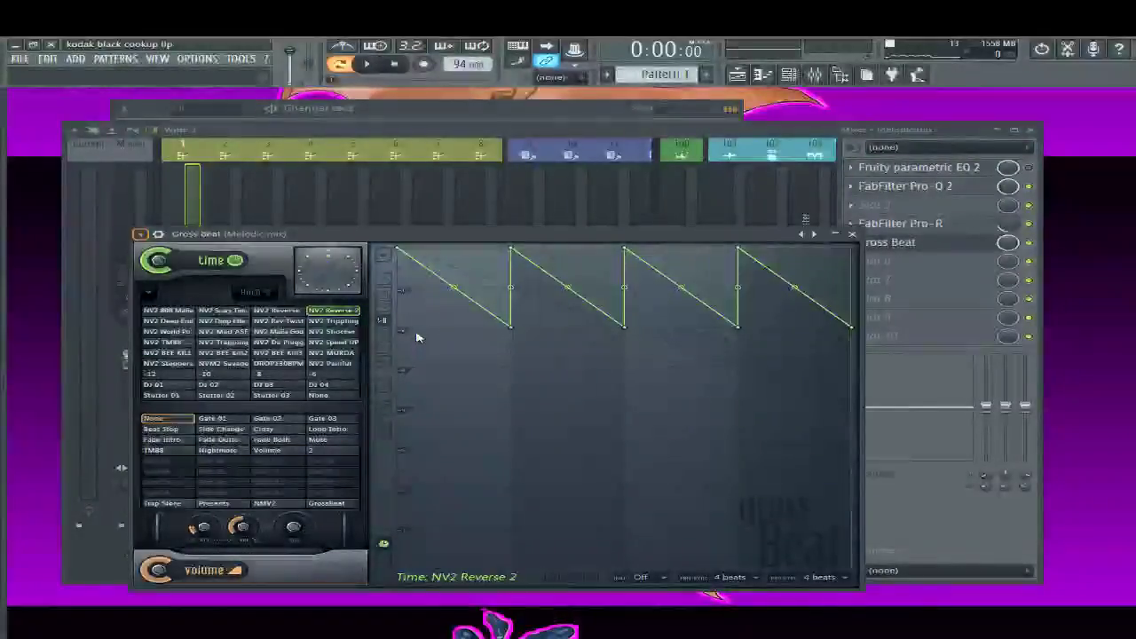
{"action": "key", "text": "space"}
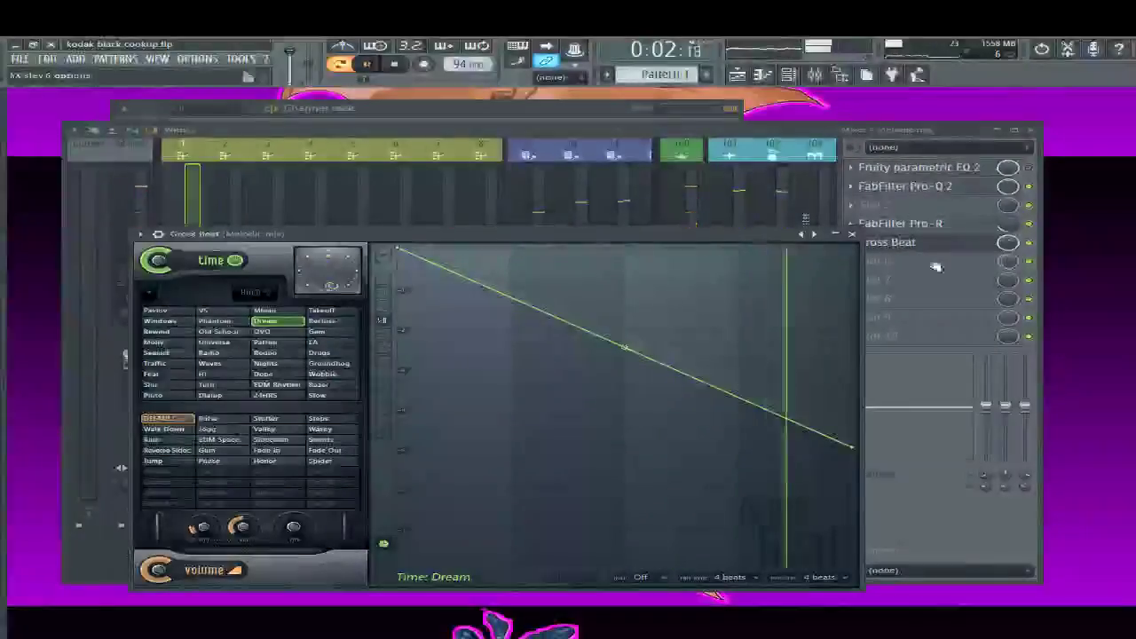
{"action": "left_click_drag", "start_coordinate": [593, 238], "coordinate": [764, 240]}
{"action": "left_click", "coordinate": [238, 306]}
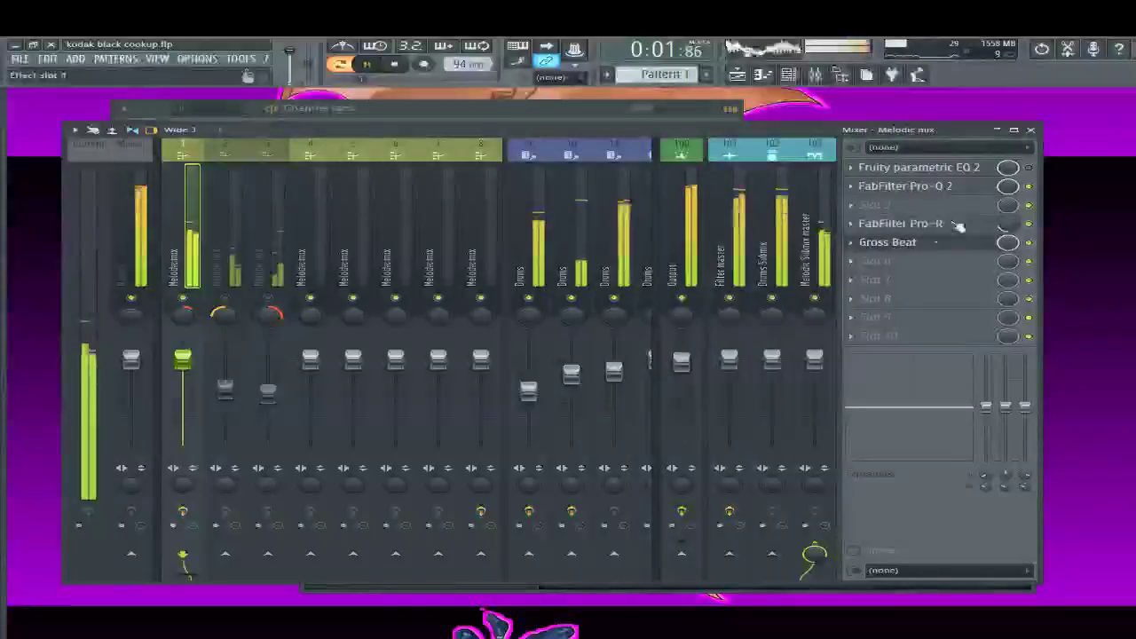
Try a Gross Beat mix level of about 87% on track 1, and try the Recluse time effect
{"action": "left_click_drag", "start_coordinate": [1015, 235], "coordinate": [1014, 249]}
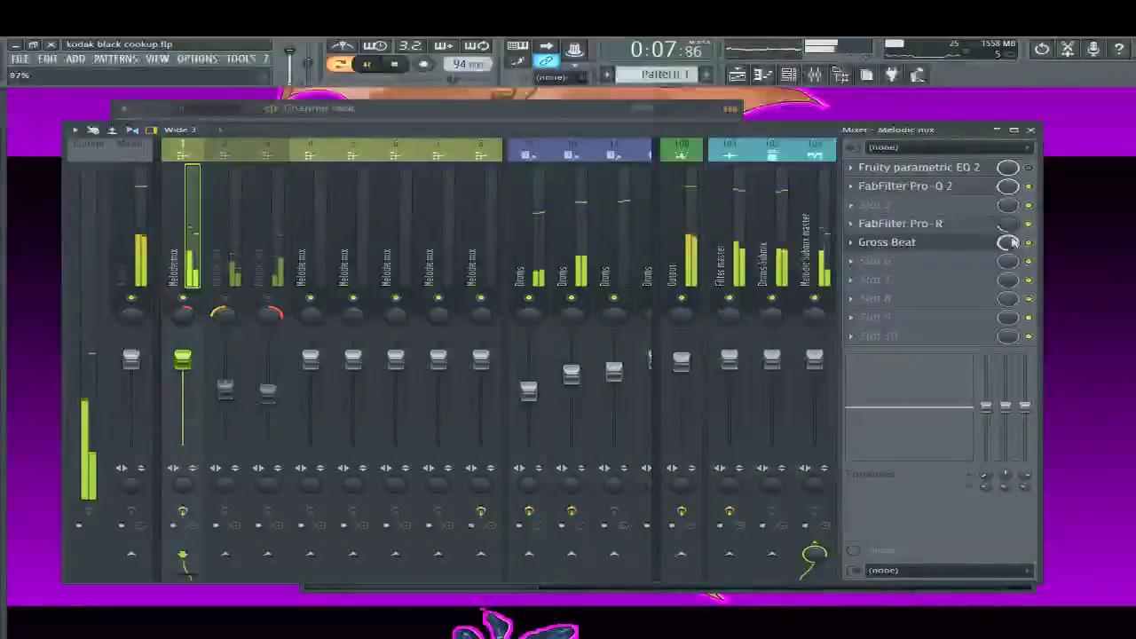
{"action": "left_click", "coordinate": [936, 248]}
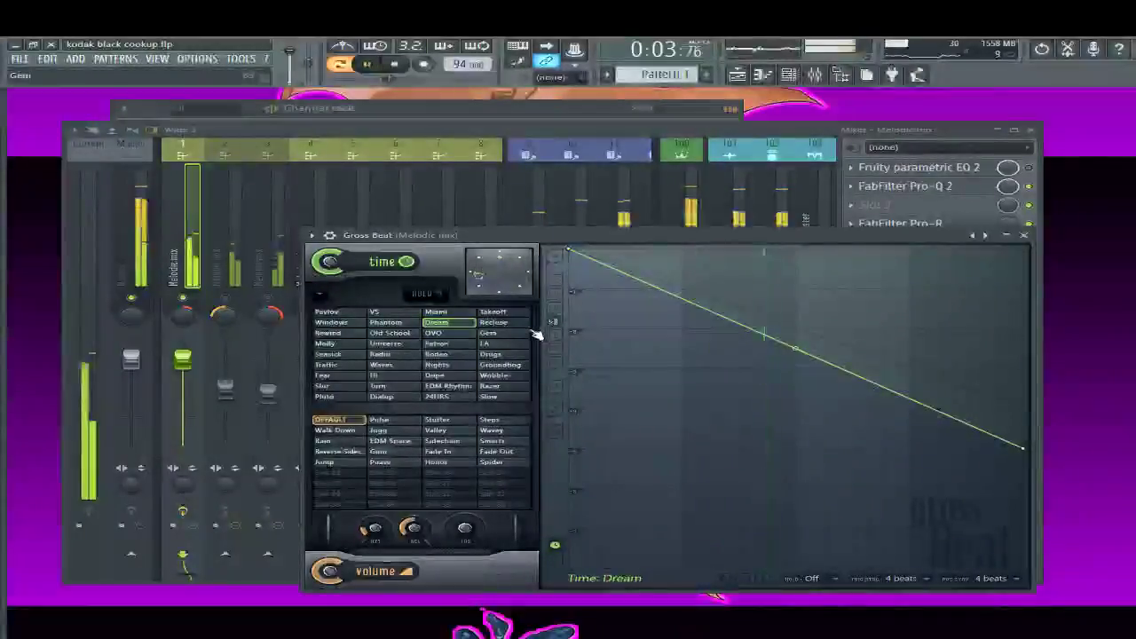
{"action": "left_click", "coordinate": [495, 323]}
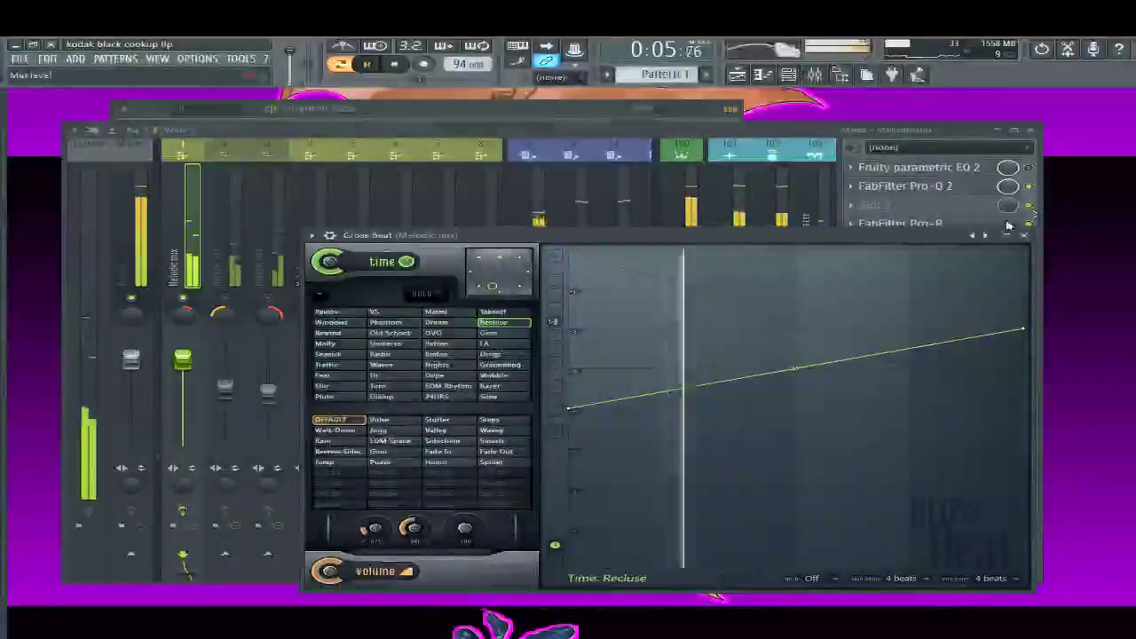
{"action": "left_click_drag", "start_coordinate": [943, 238], "coordinate": [788, 281]}
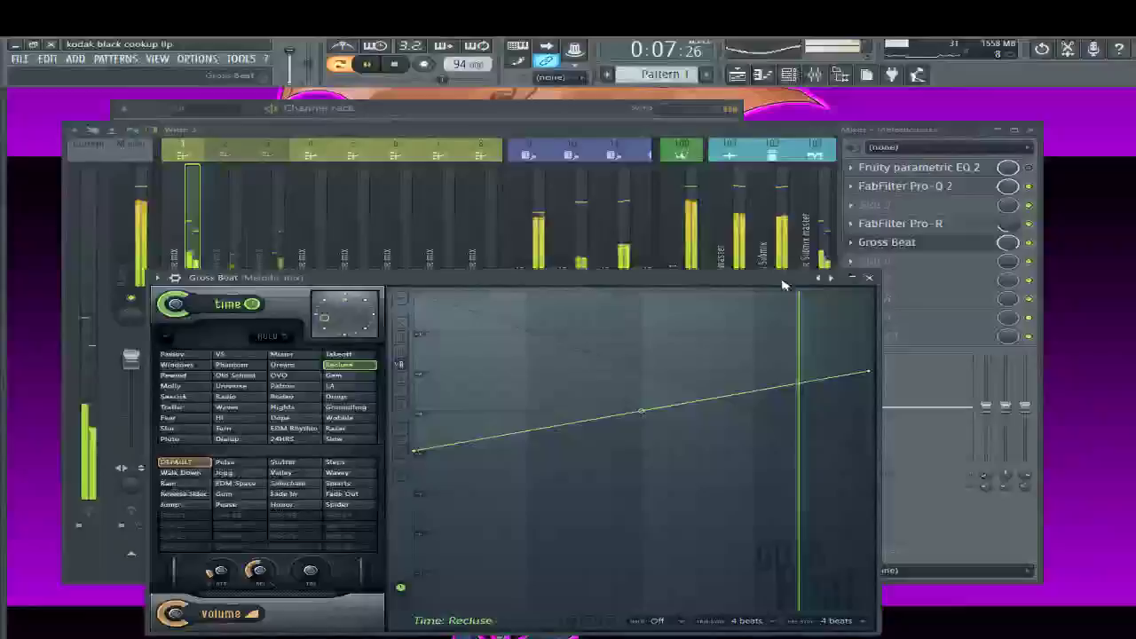
{"action": "left_click", "coordinate": [1011, 242]}
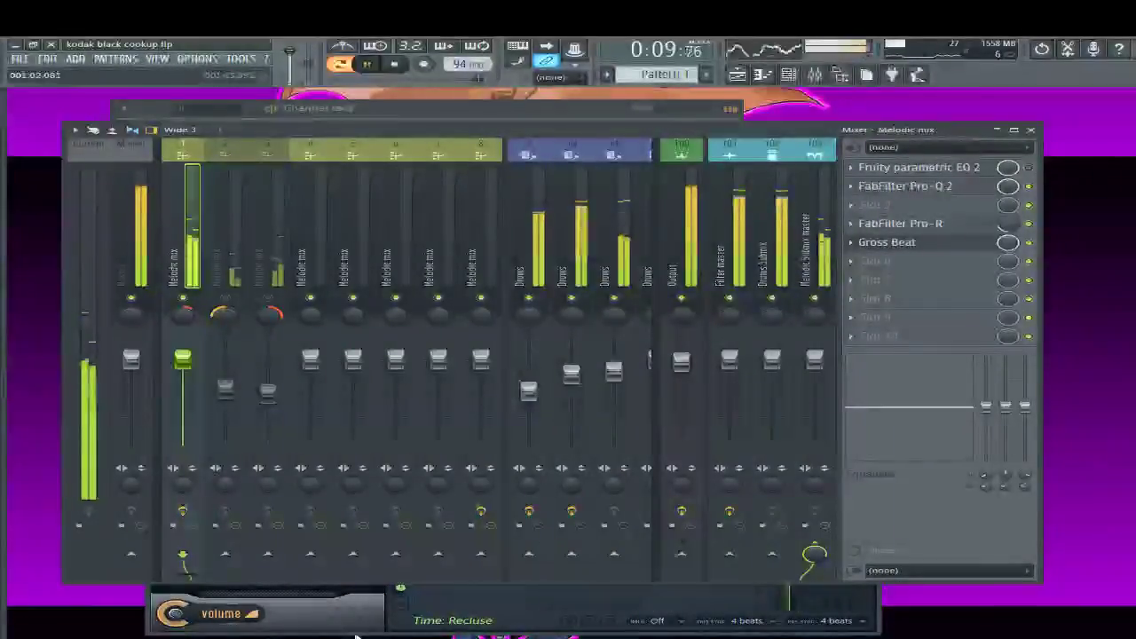
Unmute melodic tracks 2 and 3 and reposition the Gross Beat window in front of the mixer
{"action": "left_click", "coordinate": [355, 635]}
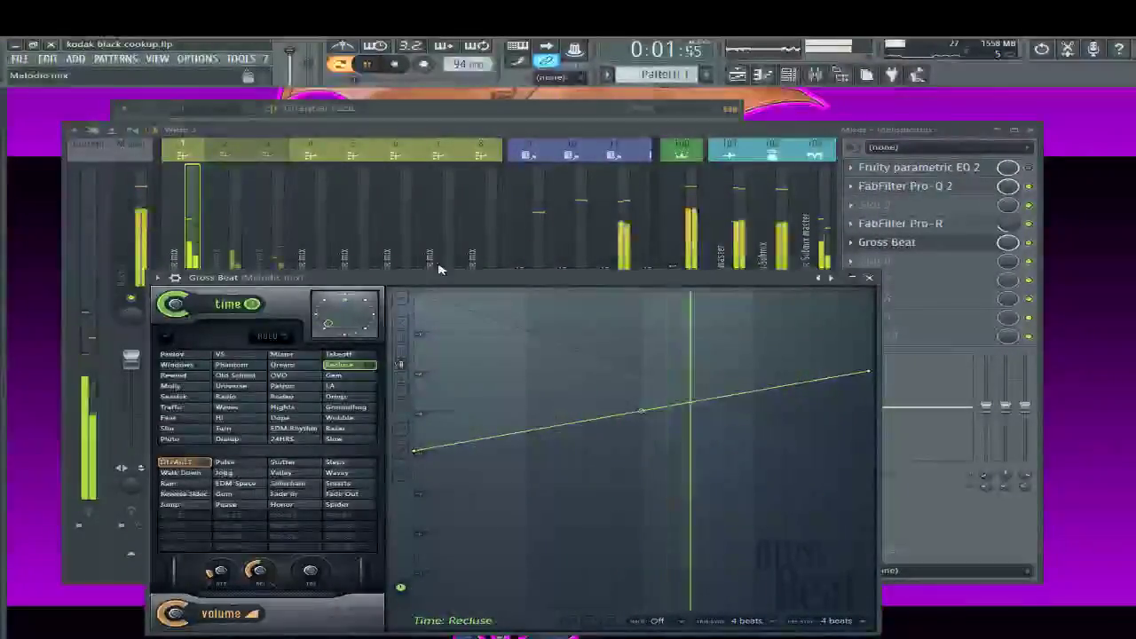
{"action": "left_click_drag", "start_coordinate": [439, 271], "coordinate": [594, 292]}
{"action": "left_click", "coordinate": [269, 298]}
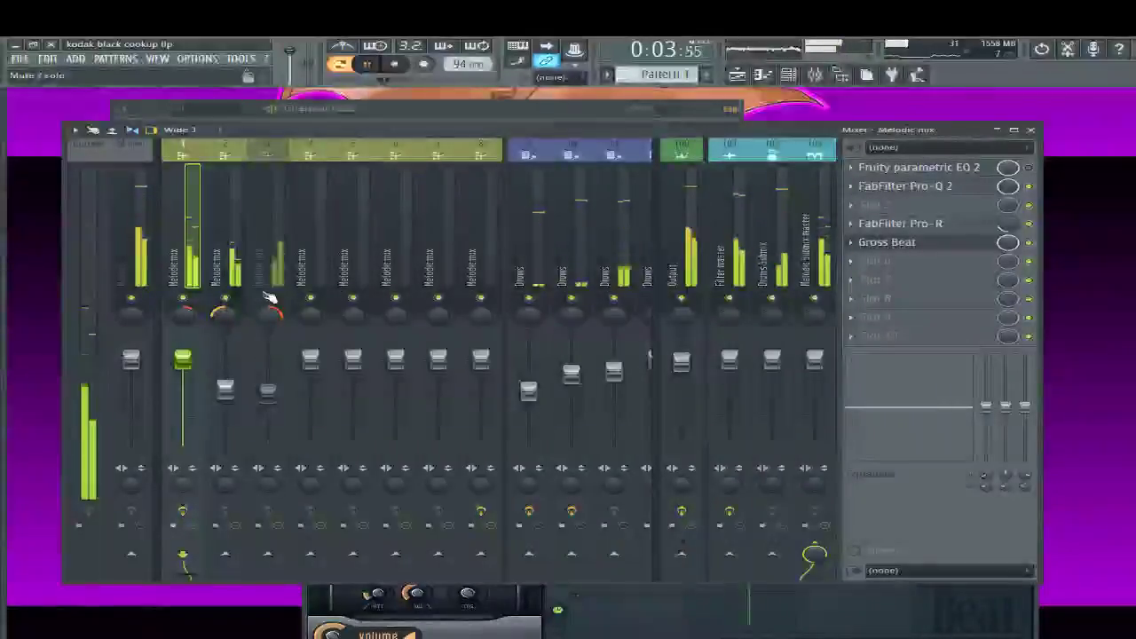
{"action": "left_click", "coordinate": [471, 612]}
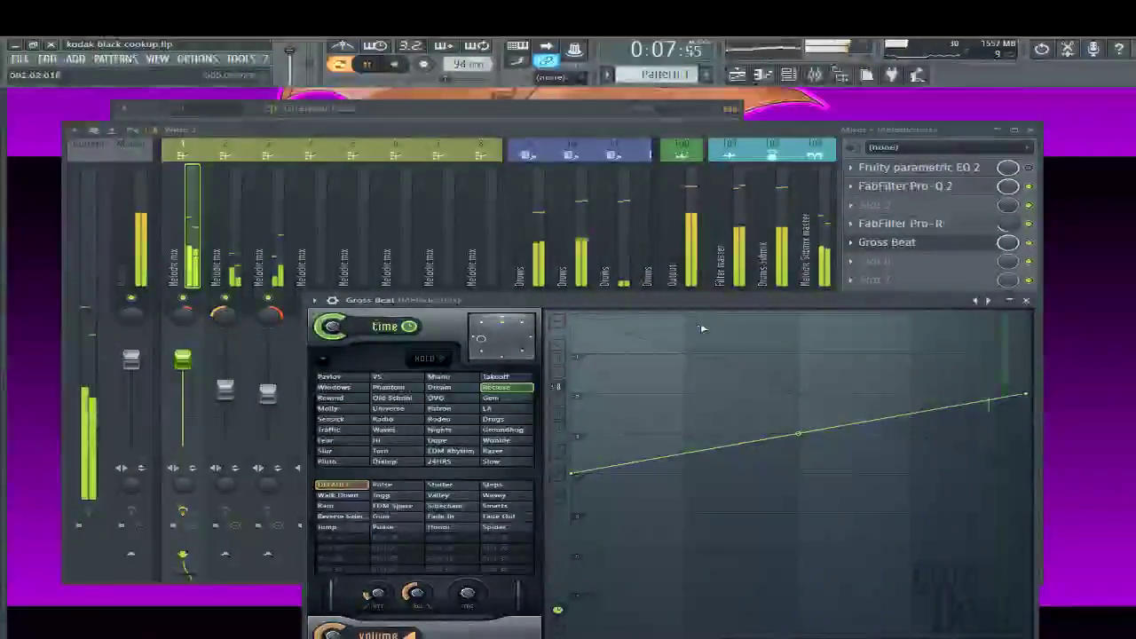
Audition the Gross Beat time effects Pavlov, VS, Miami, Takeoff, Windows, Phantom, Dream and Recluse on track 1 during playback
{"action": "left_click", "coordinate": [355, 377]}
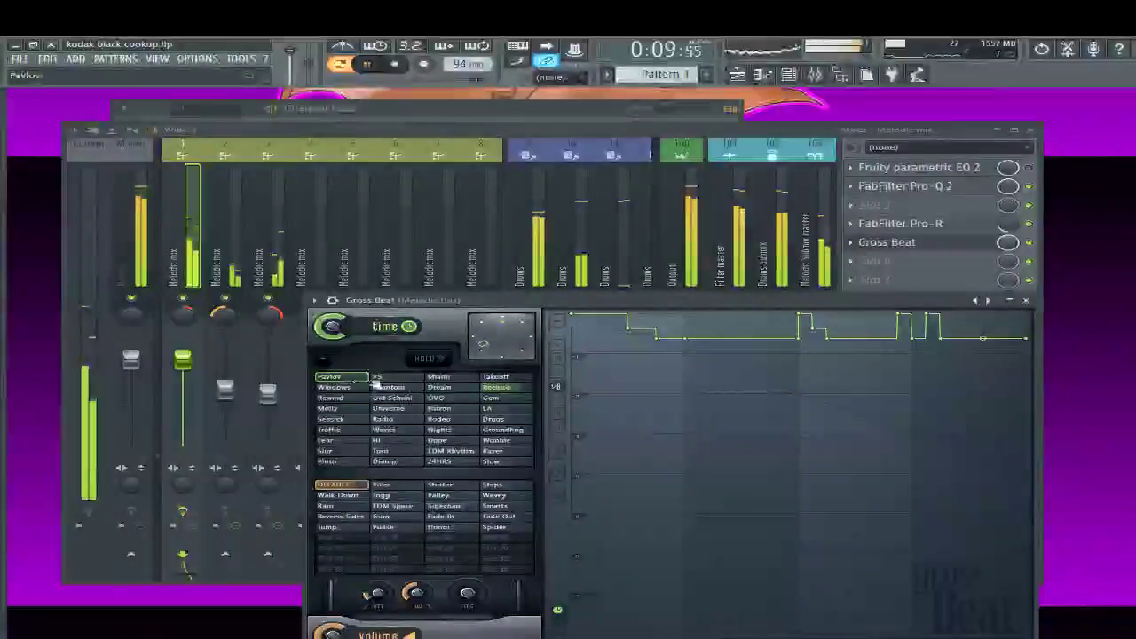
{"action": "left_click", "coordinate": [423, 378]}
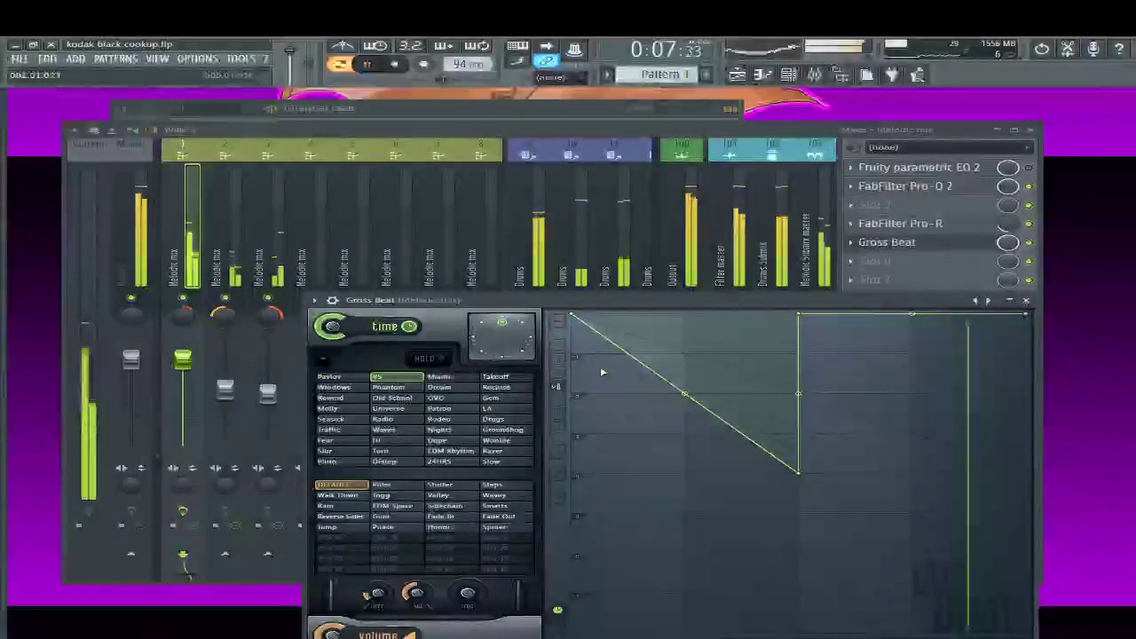
{"action": "left_click", "coordinate": [468, 377]}
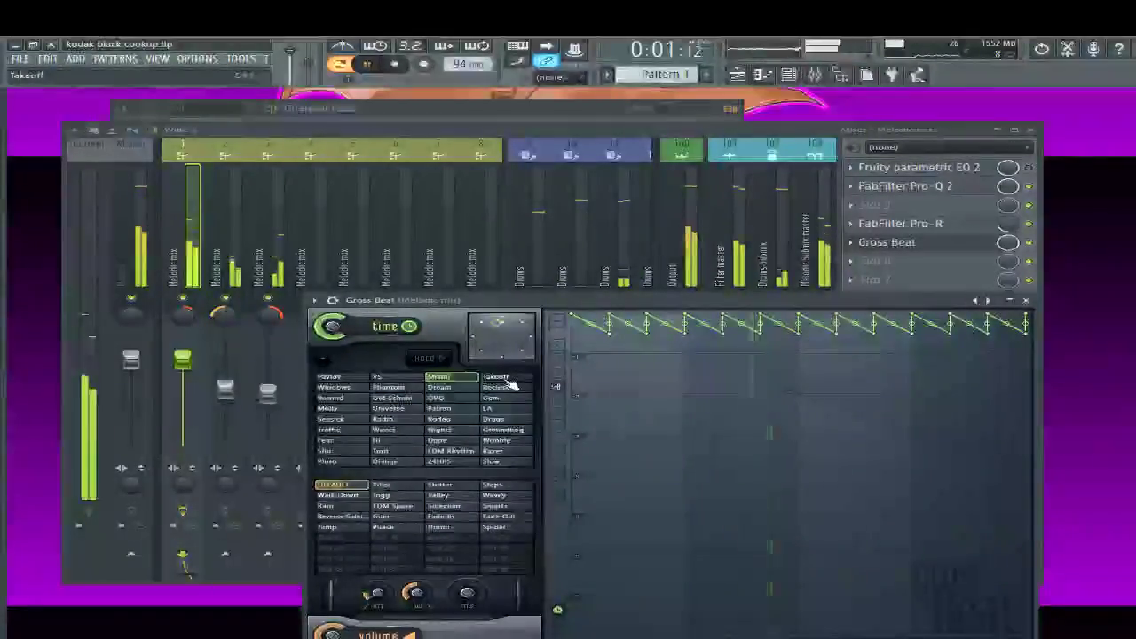
{"action": "left_click", "coordinate": [510, 382]}
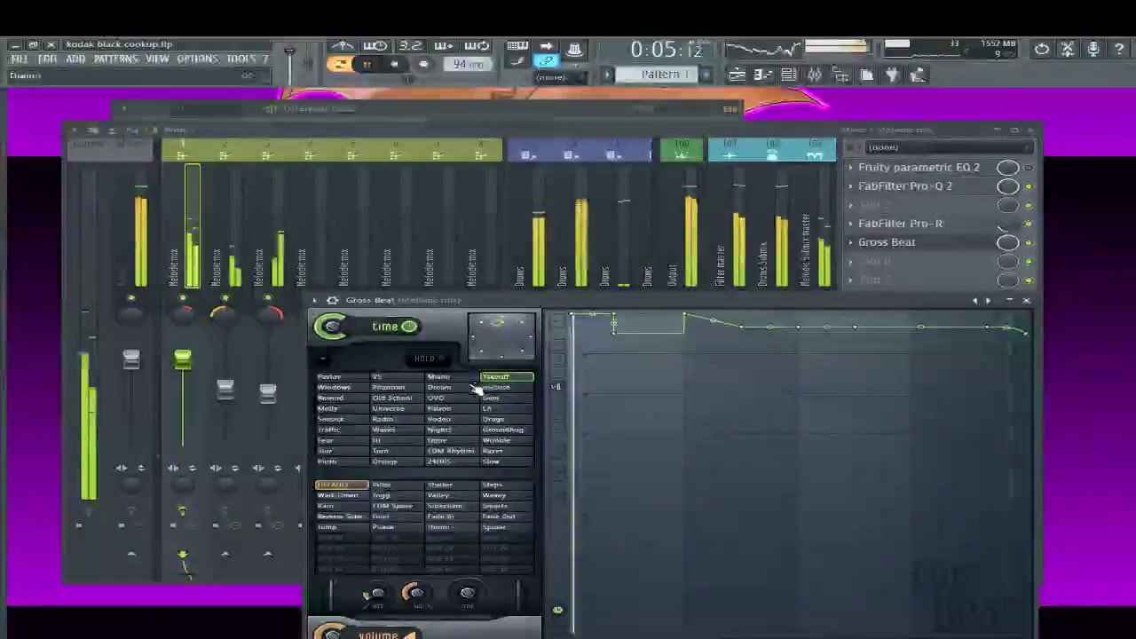
{"action": "left_click", "coordinate": [355, 388]}
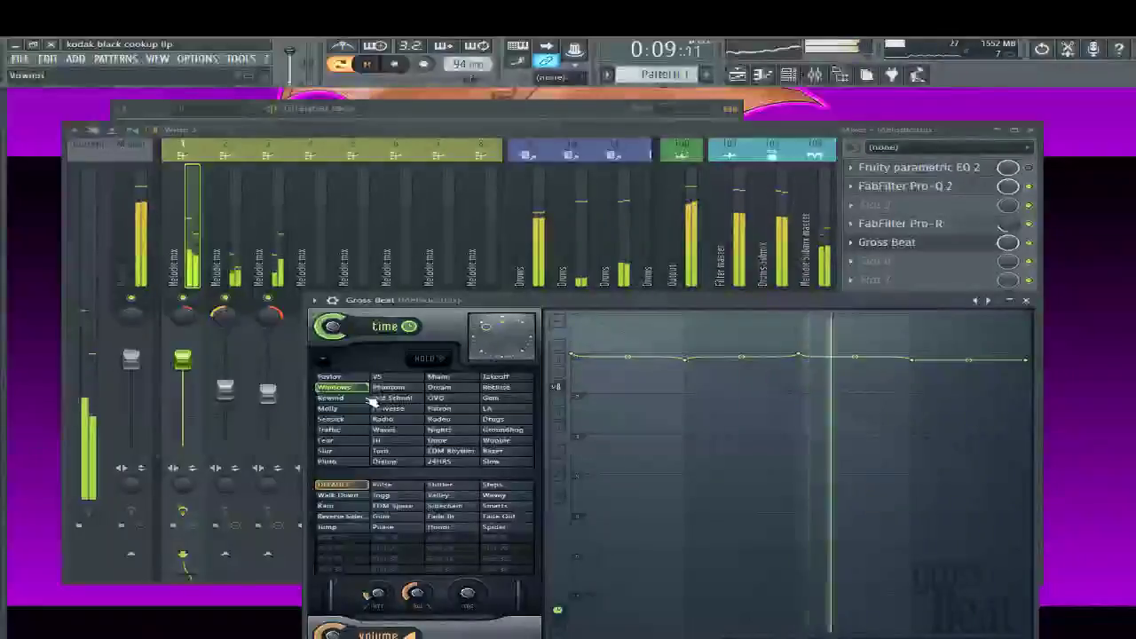
{"action": "left_click", "coordinate": [390, 388]}
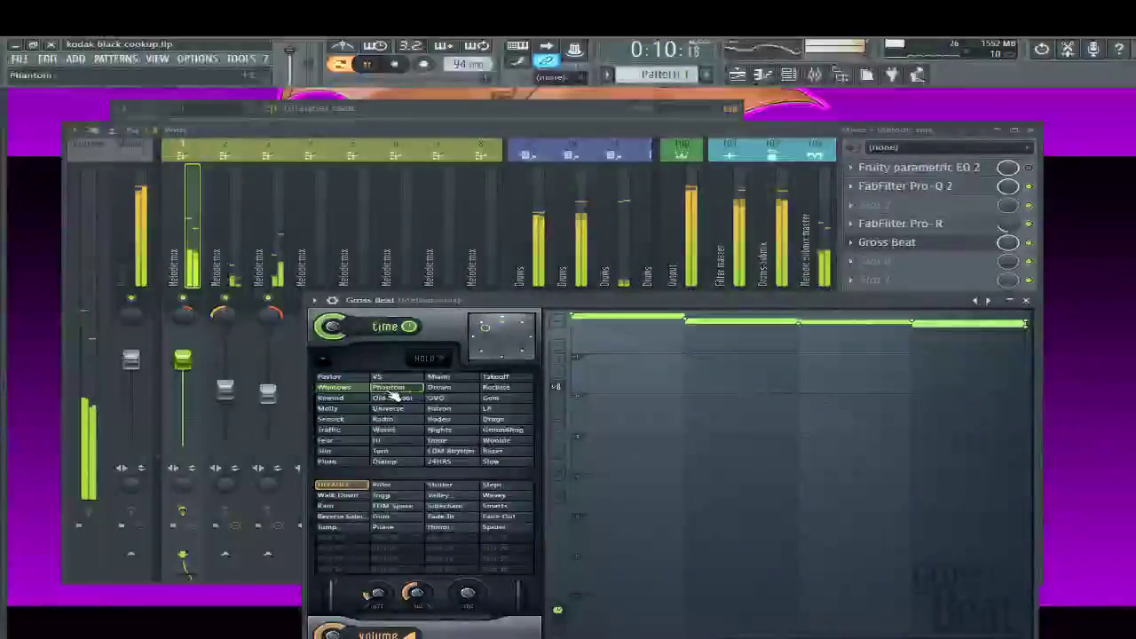
{"action": "left_click", "coordinate": [460, 393]}
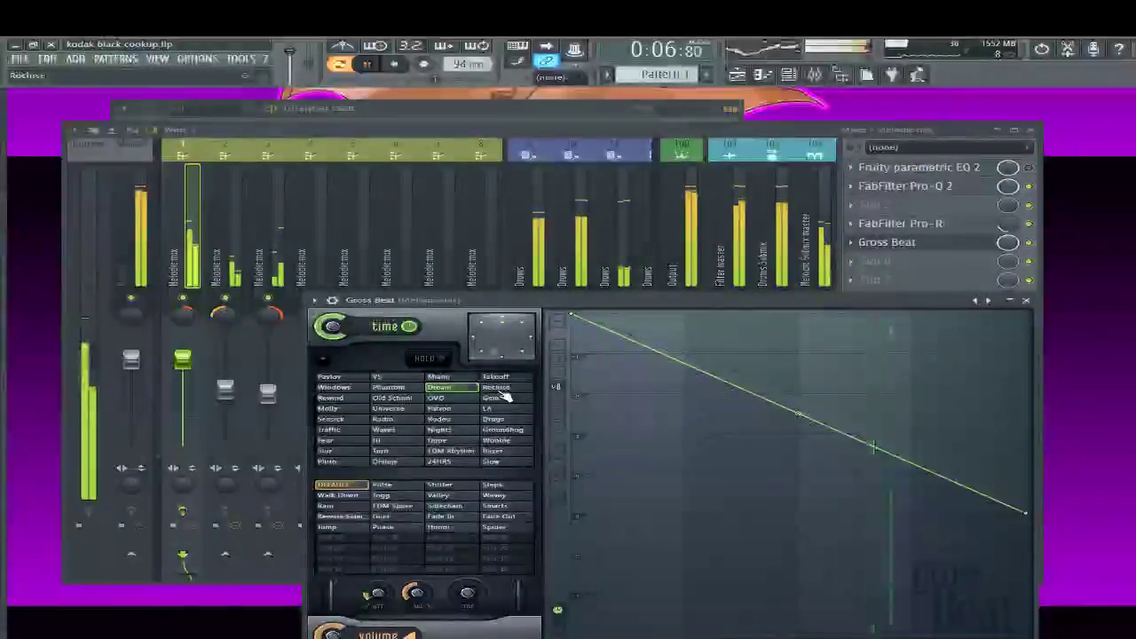
{"action": "left_click", "coordinate": [505, 391]}
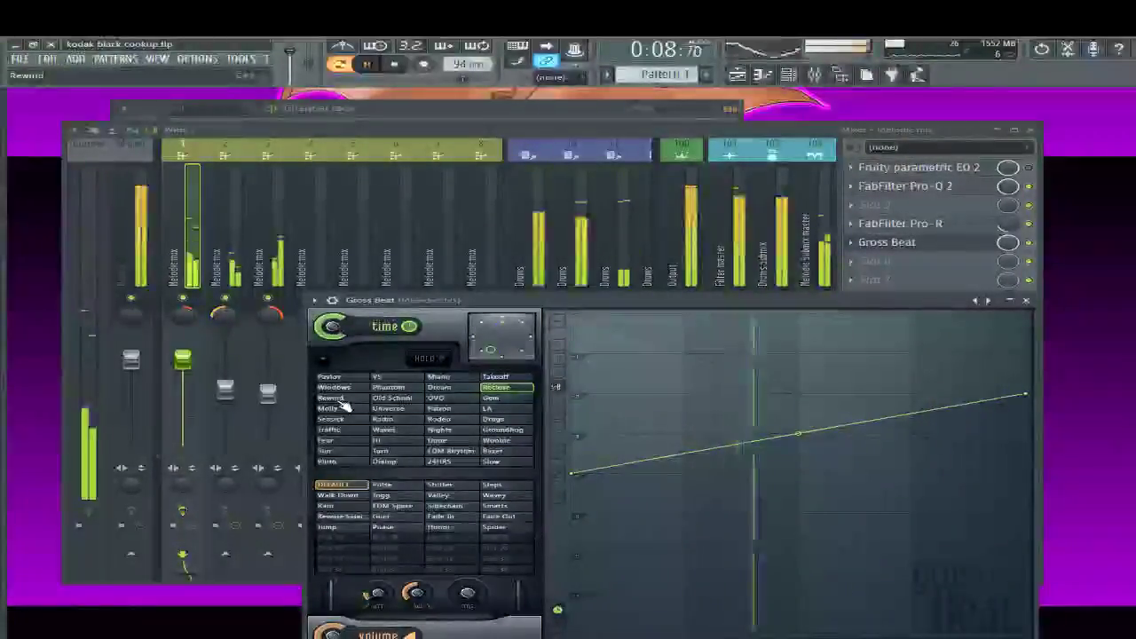
Audition the Gross Beat time effects Rewind, Old School, OVO, Patron, LA and Drugs on track 1 during playback
{"action": "left_click", "coordinate": [341, 400]}
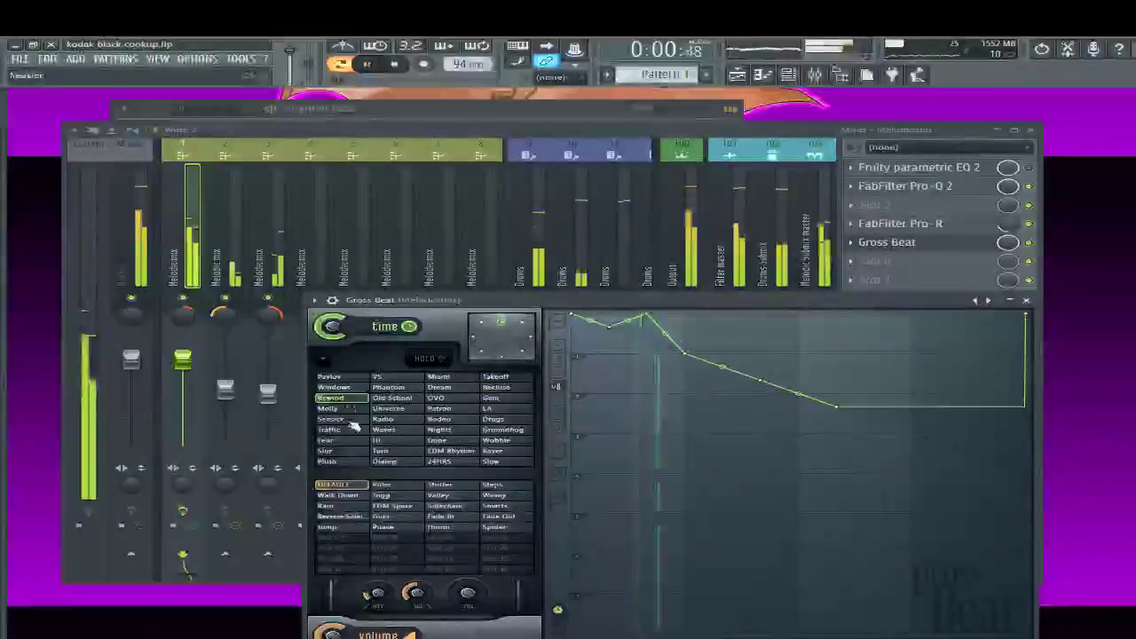
{"action": "left_click", "coordinate": [399, 399]}
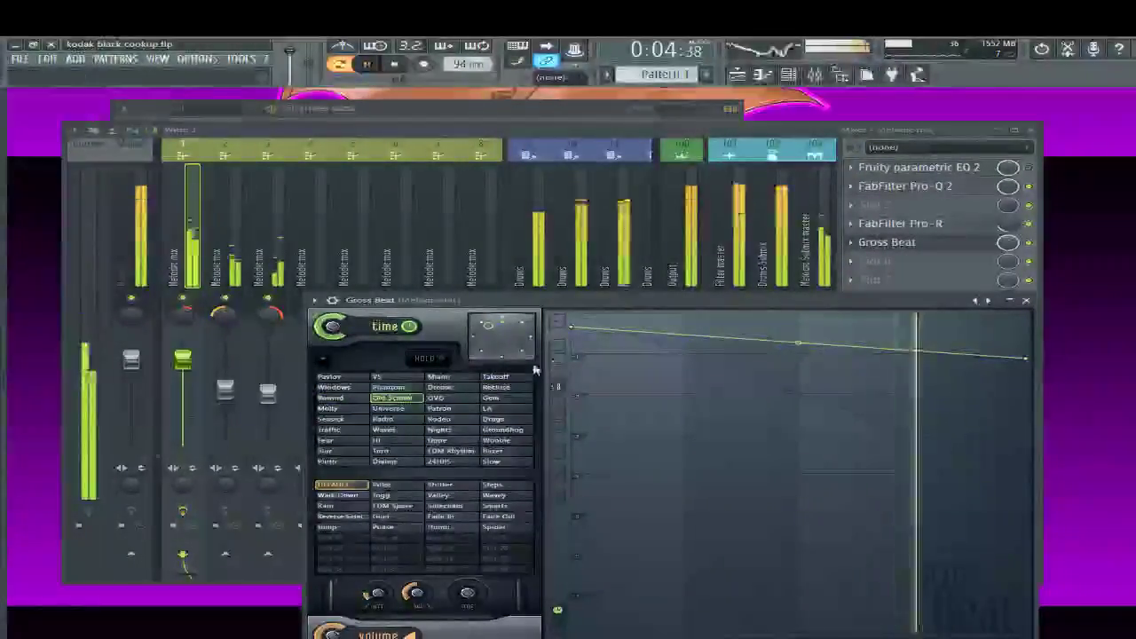
{"action": "left_click", "coordinate": [459, 401]}
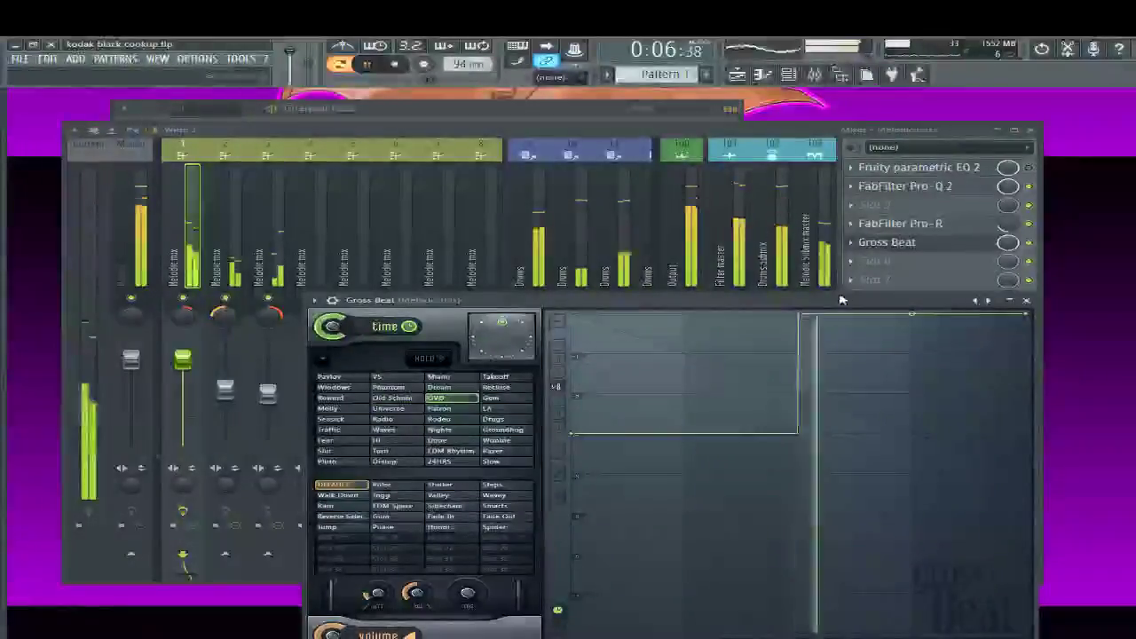
{"action": "left_click", "coordinate": [491, 399]}
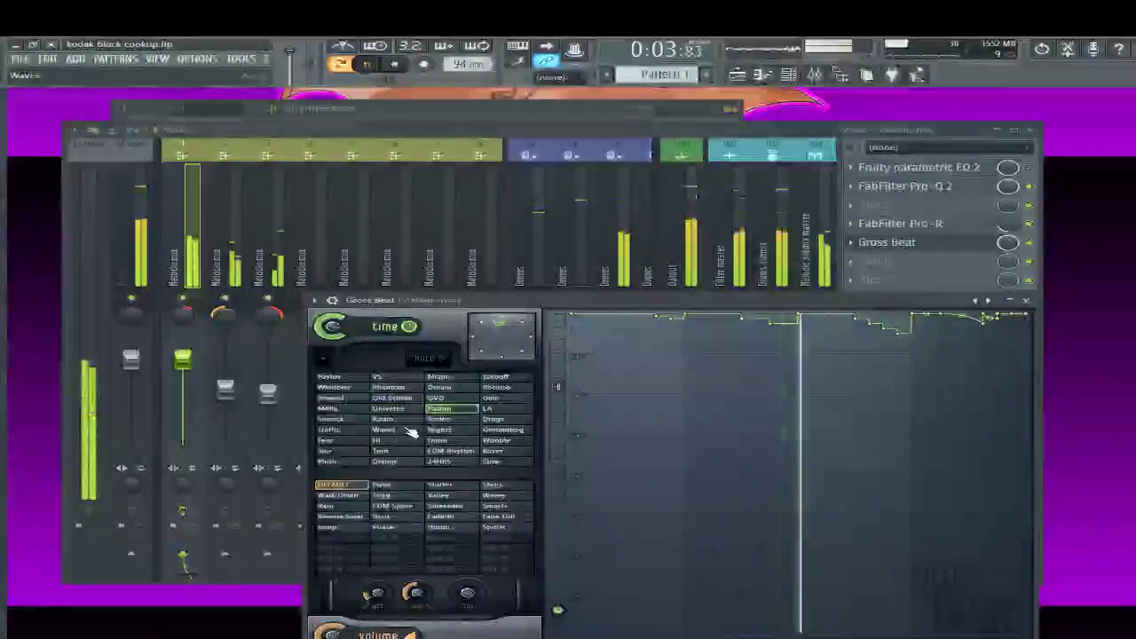
{"action": "left_click", "coordinate": [502, 412]}
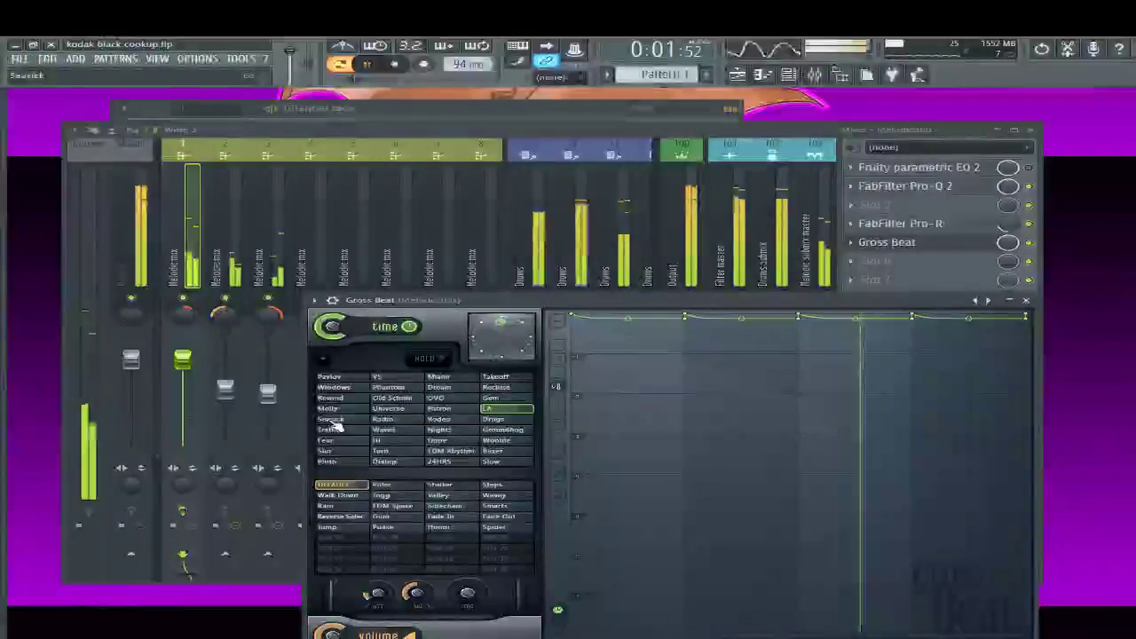
{"action": "left_click", "coordinate": [406, 421]}
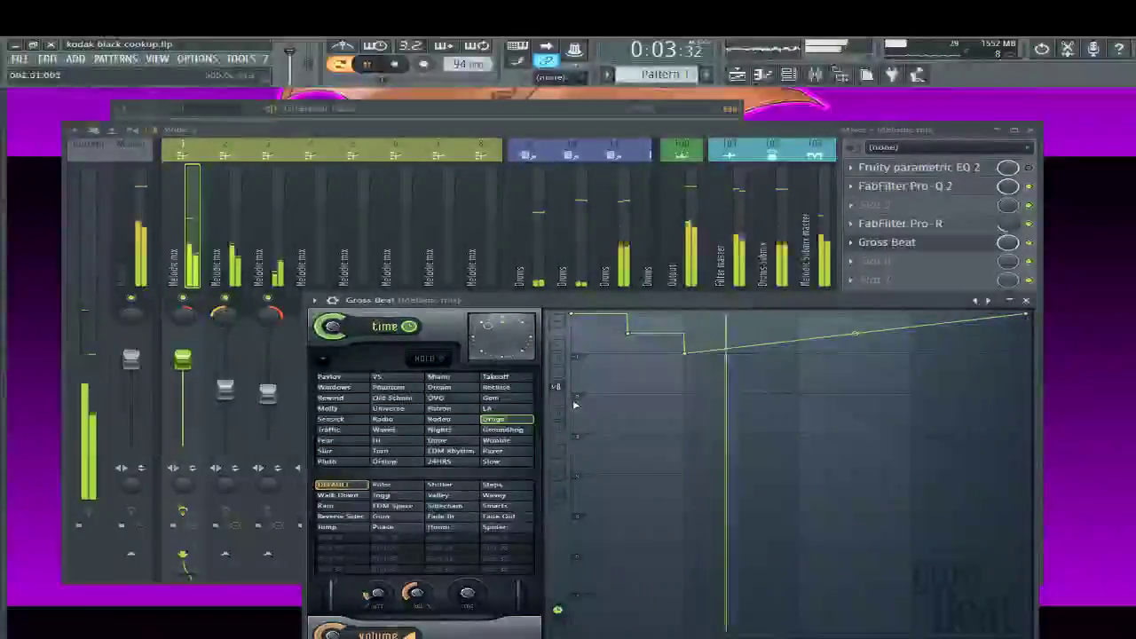
Audition the Gross Beat time effects Traffic, Waves, Nights, Groundhog and Fear on track 1, ending on Hi
{"action": "left_click", "coordinate": [353, 432]}
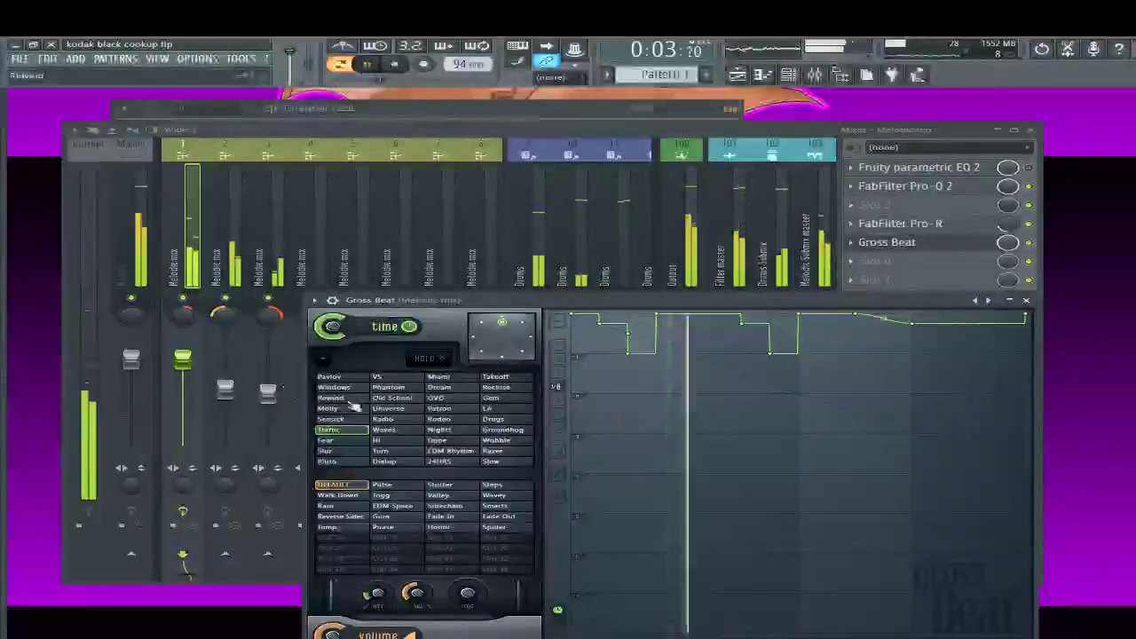
{"action": "left_click", "coordinate": [389, 432]}
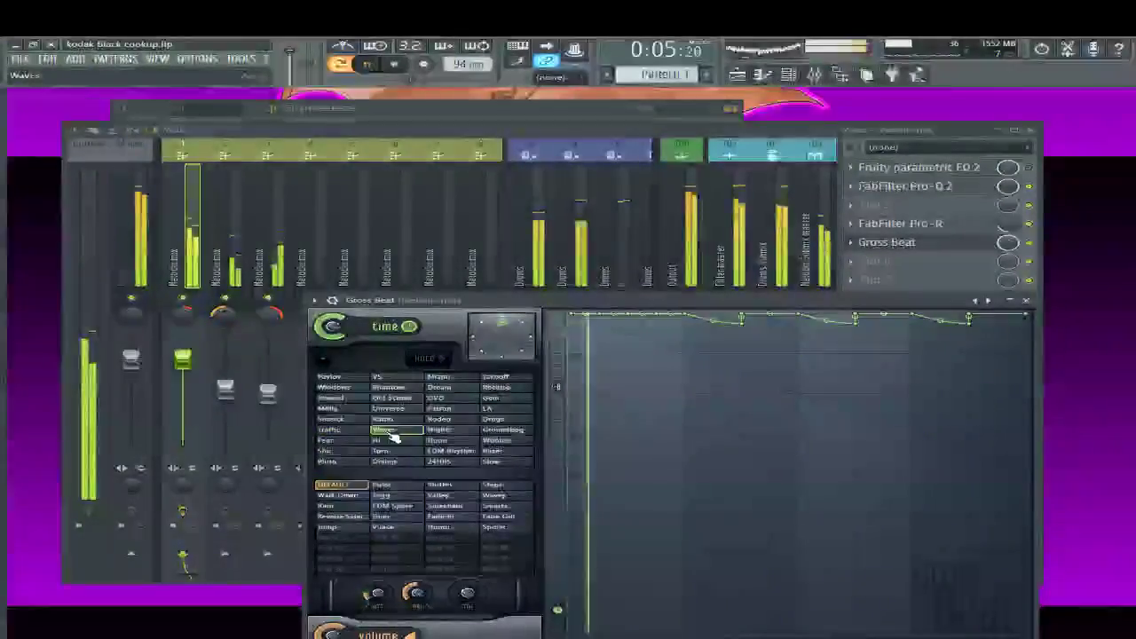
{"action": "left_click", "coordinate": [441, 432]}
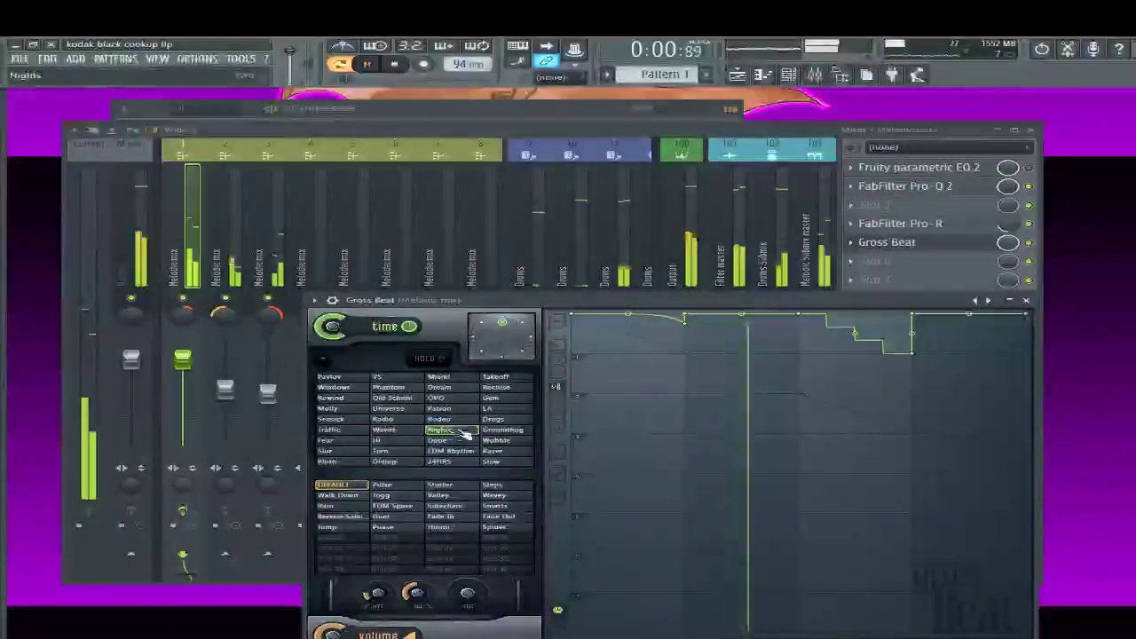
{"action": "left_click", "coordinate": [506, 431]}
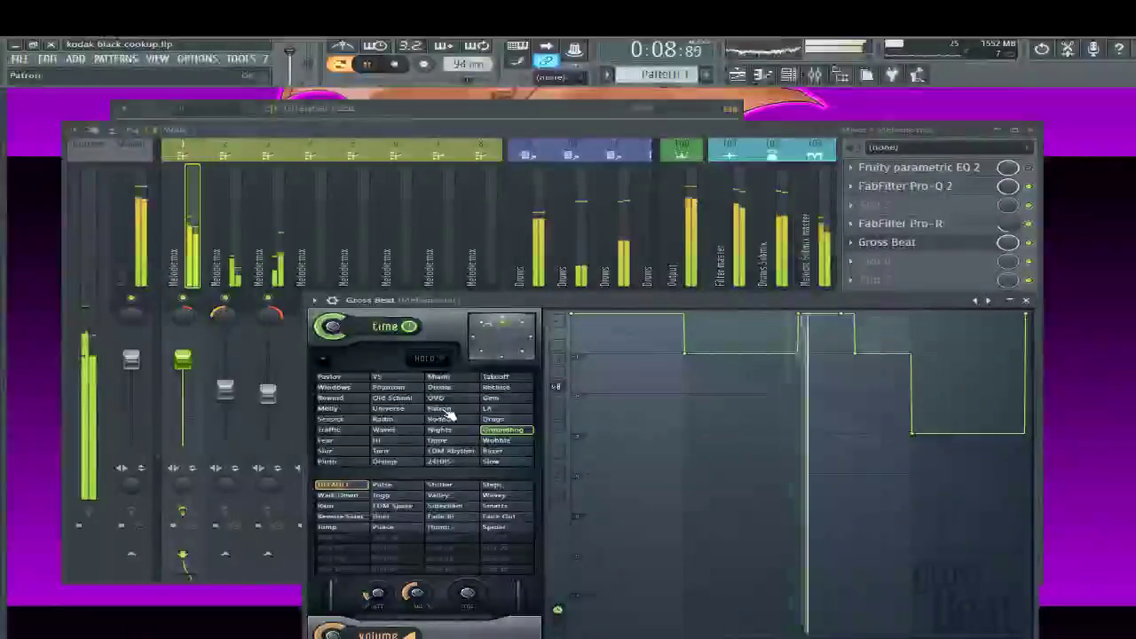
{"action": "left_click", "coordinate": [337, 442]}
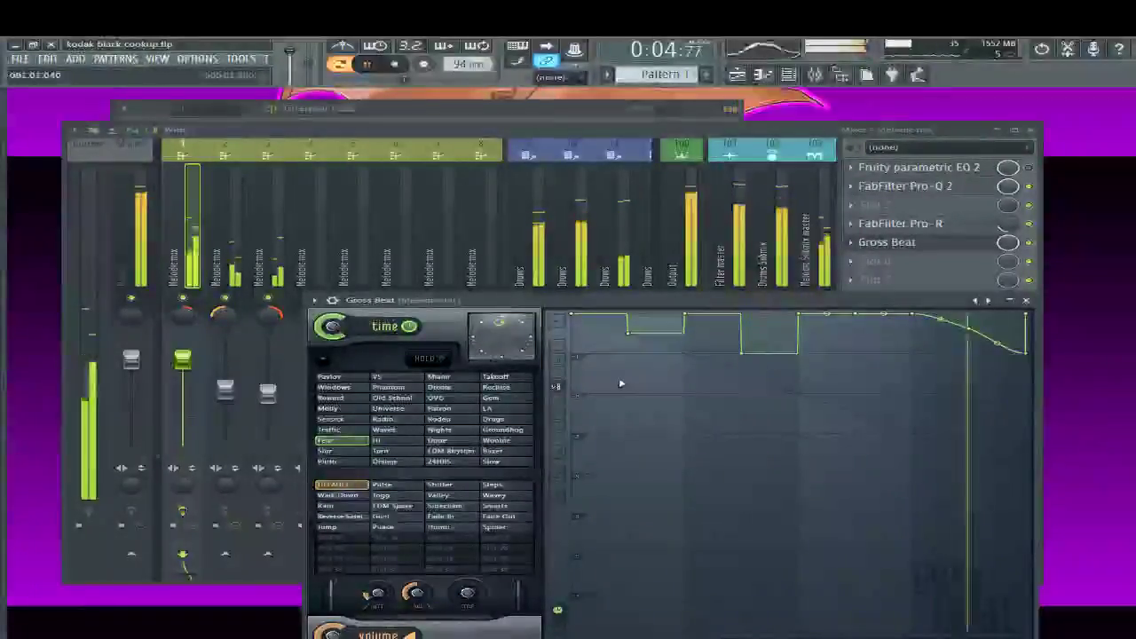
{"action": "left_click", "coordinate": [376, 443]}
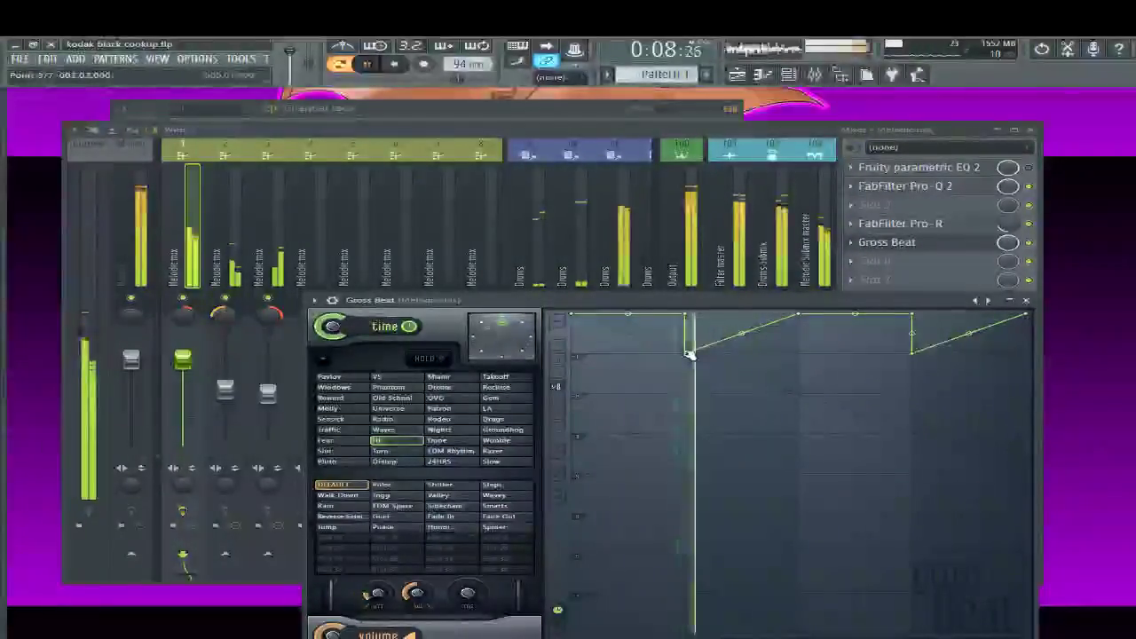
Flatten the middle dip in the Hi time envelope on track 1, and audition the time effects Dope, Wobble, Slur and Torn
{"action": "left_click_drag", "start_coordinate": [686, 349], "coordinate": [701, 293]}
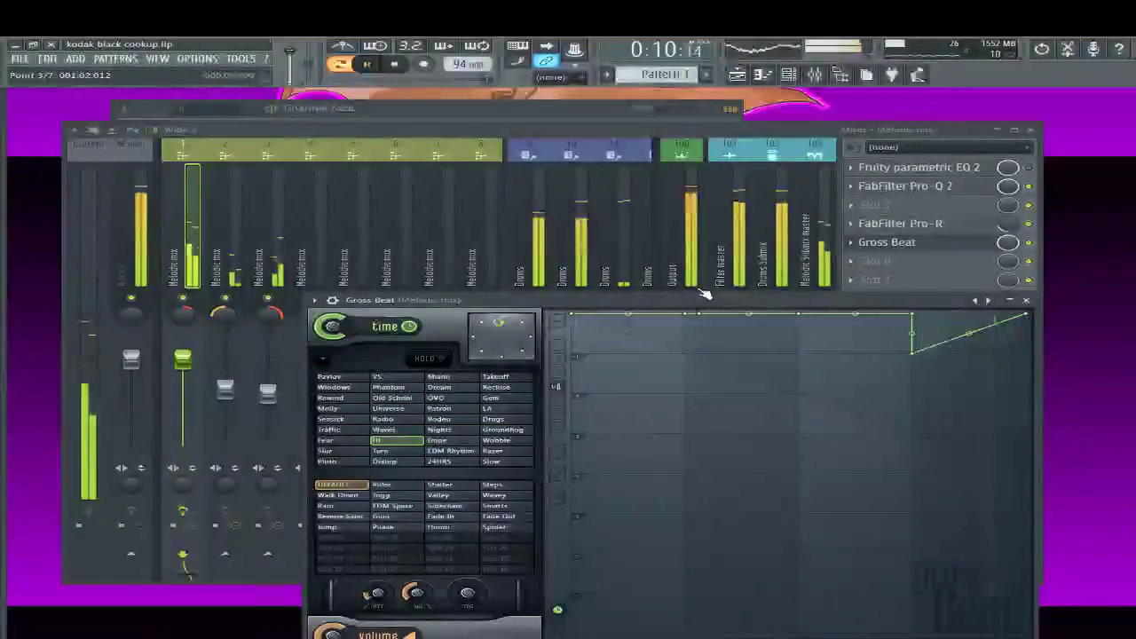
{"action": "left_click", "coordinate": [452, 441]}
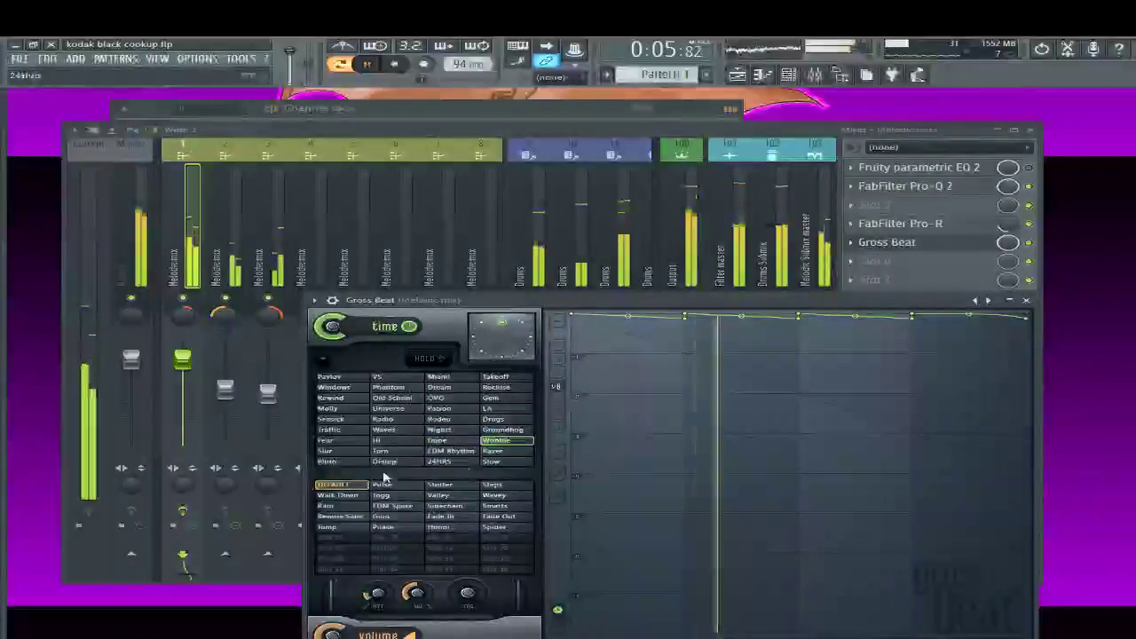
{"action": "left_click", "coordinate": [348, 453]}
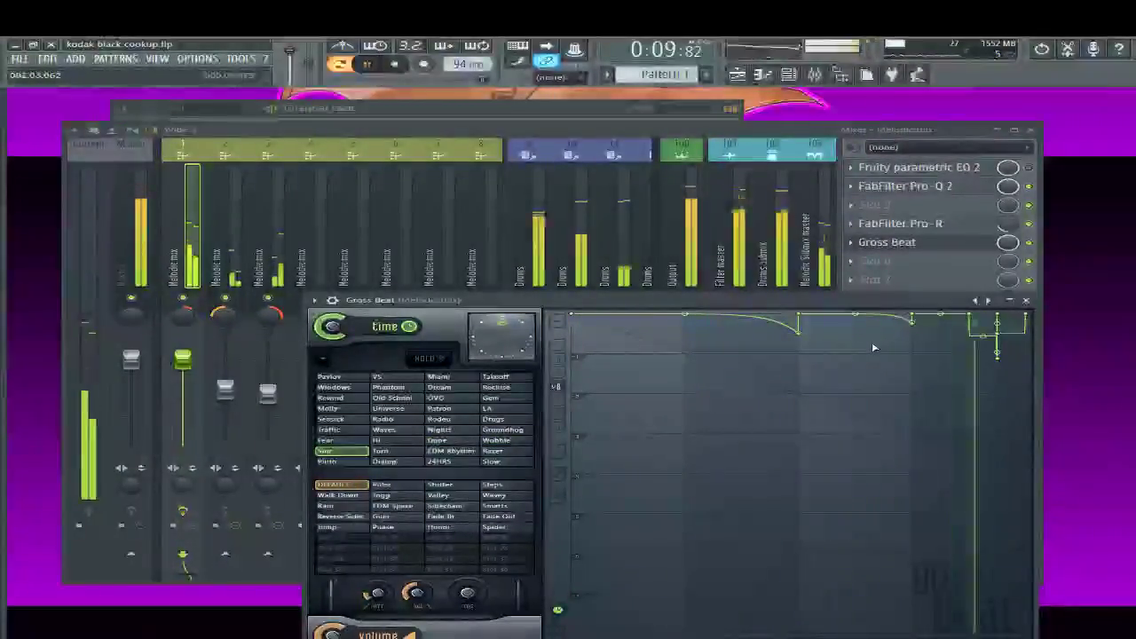
{"action": "left_click", "coordinate": [405, 455]}
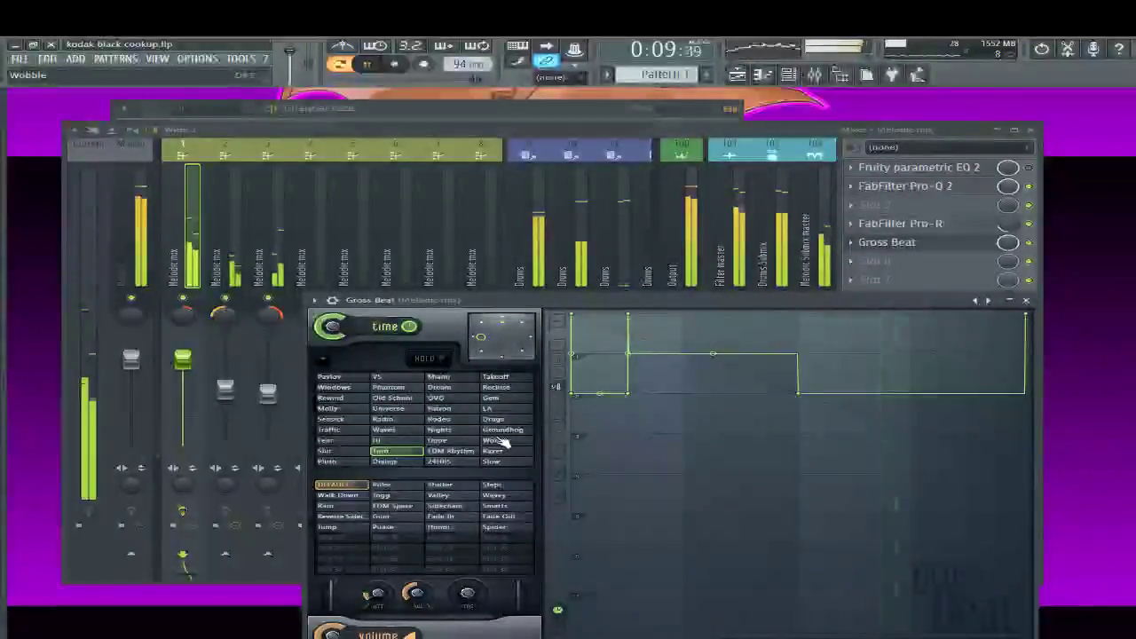
Audition the Gross Beat time effects EDM Rhythm, Pluto, 24HRS and Slow on track 1 during playback
{"action": "left_click", "coordinate": [454, 452]}
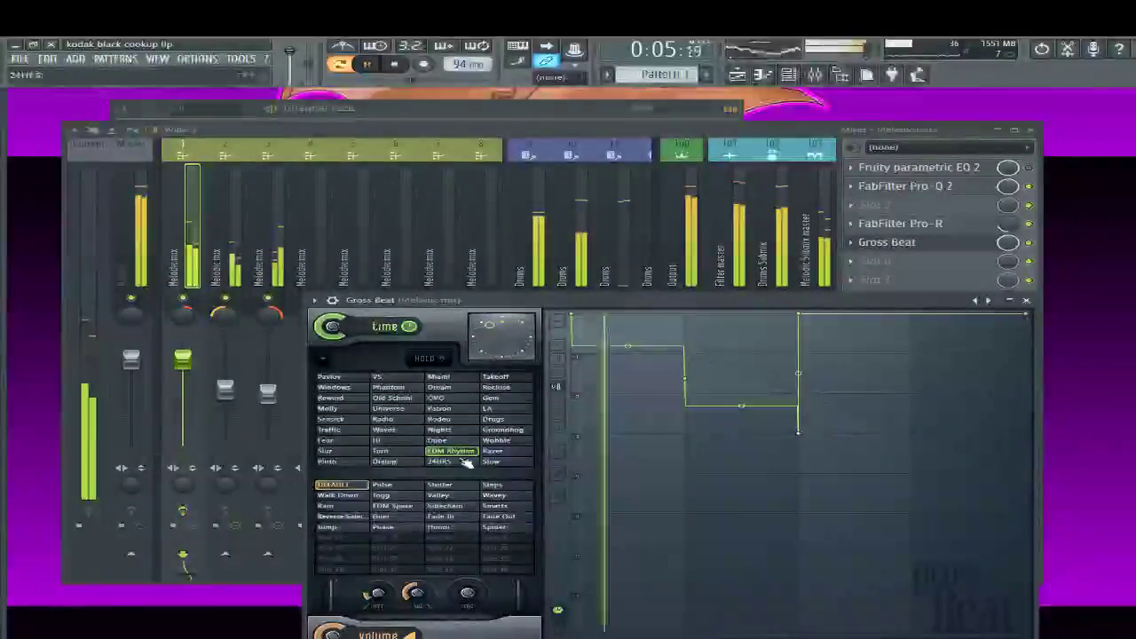
{"action": "left_click", "coordinate": [511, 453]}
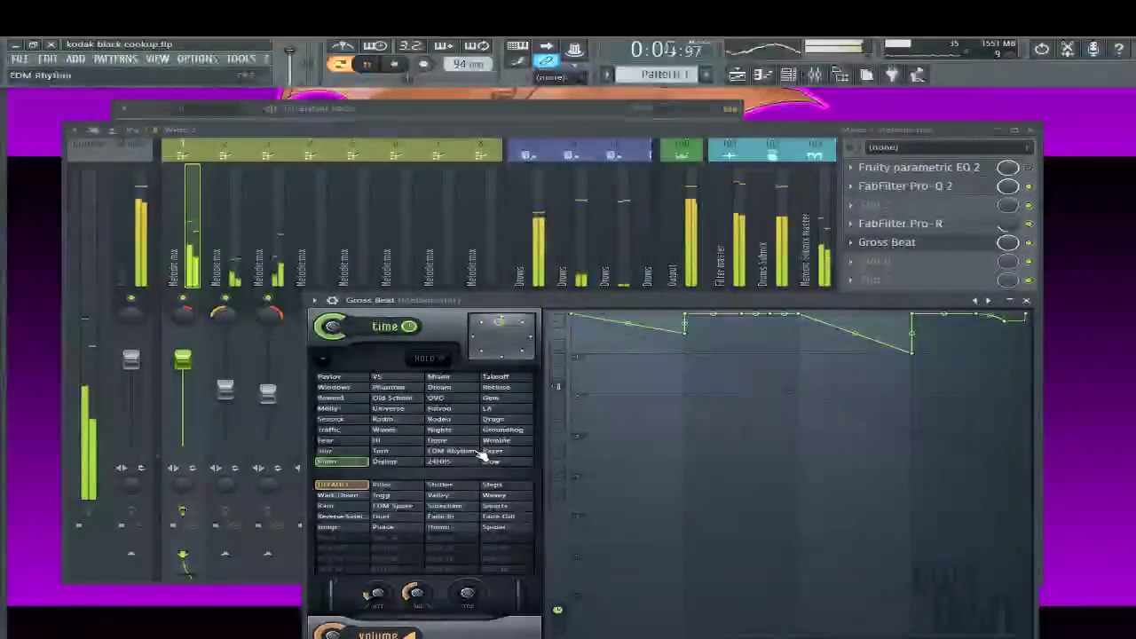
{"action": "left_click", "coordinate": [404, 462]}
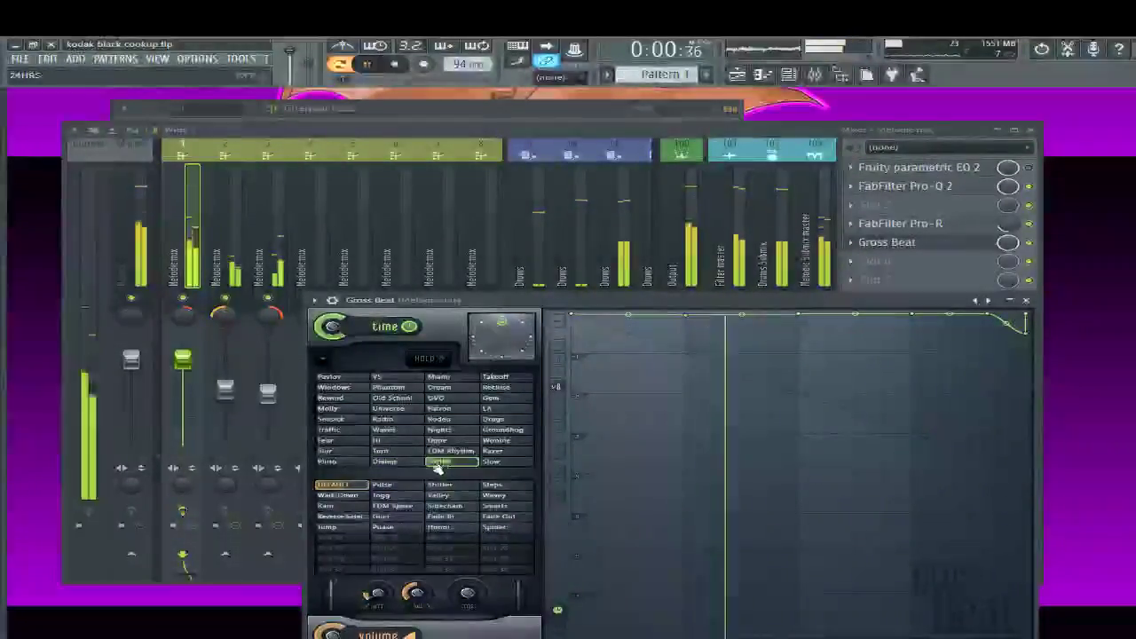
{"action": "left_click", "coordinate": [499, 464]}
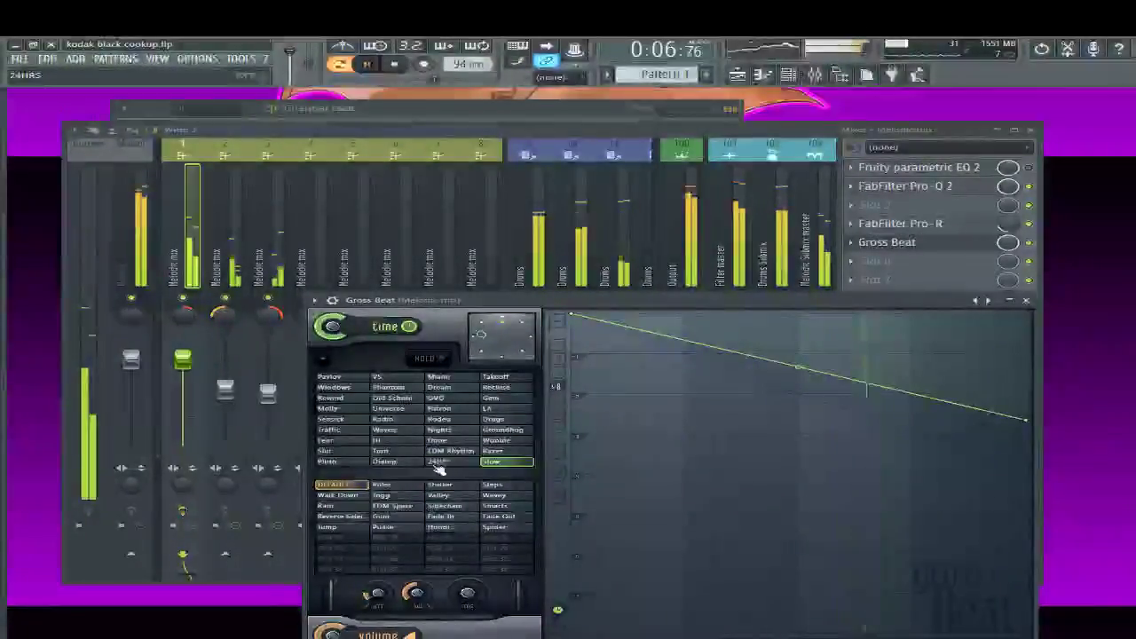
Compare the Gross Beat time effects Waves, Traffic, Drugs, OVO, Rewind, Dream and Nights again on track 1
{"action": "left_click", "coordinate": [403, 432]}
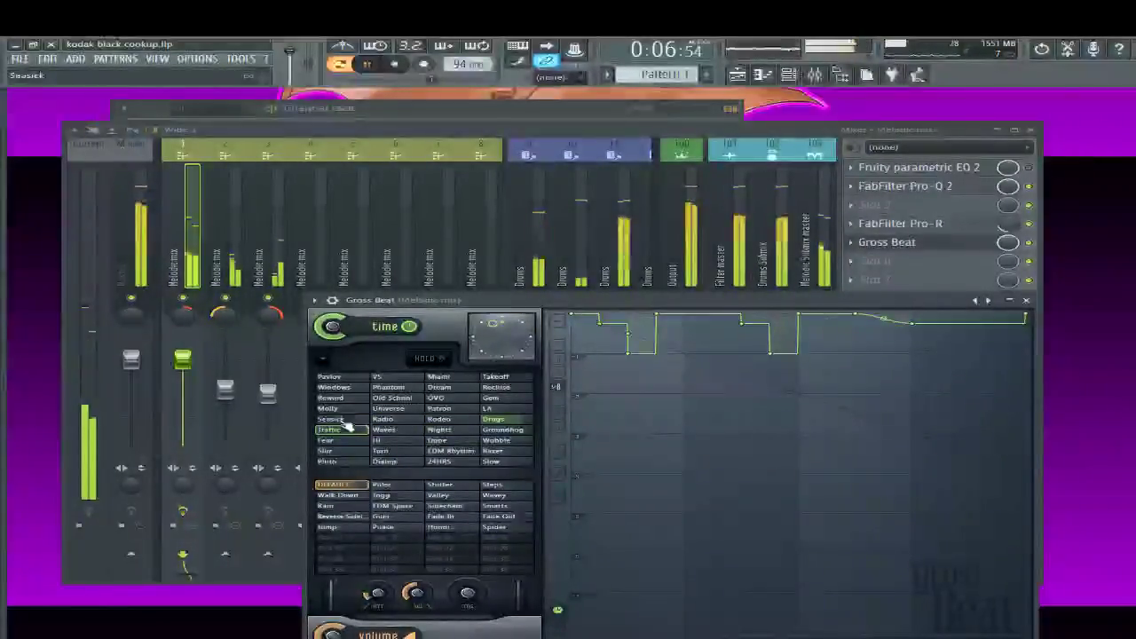
{"action": "left_click", "coordinate": [436, 398]}
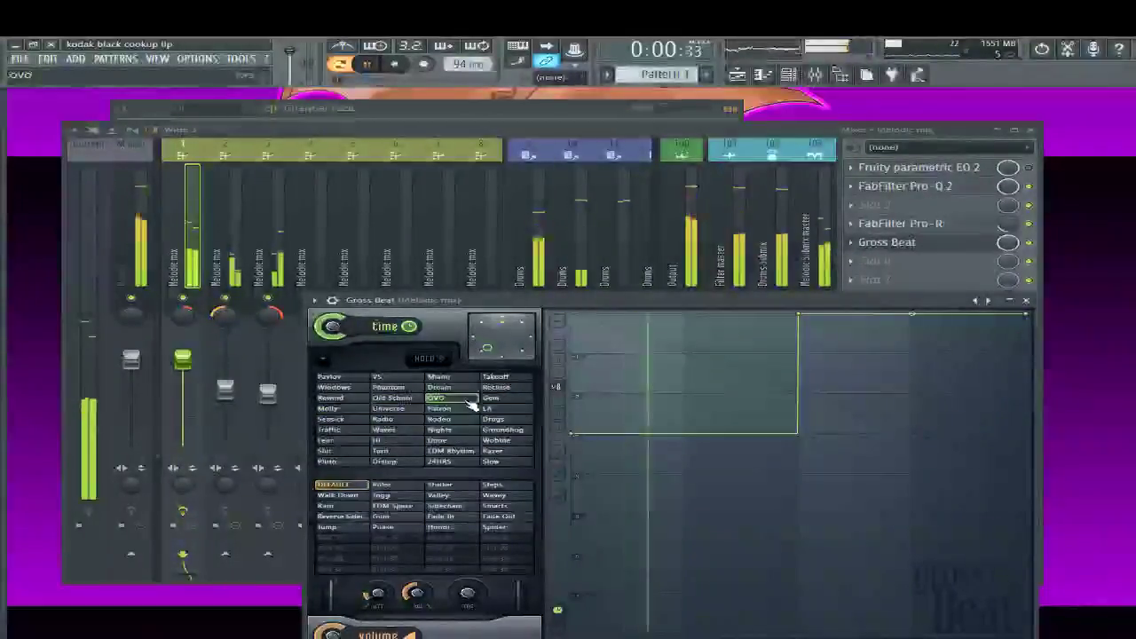
{"action": "left_click", "coordinate": [340, 398]}
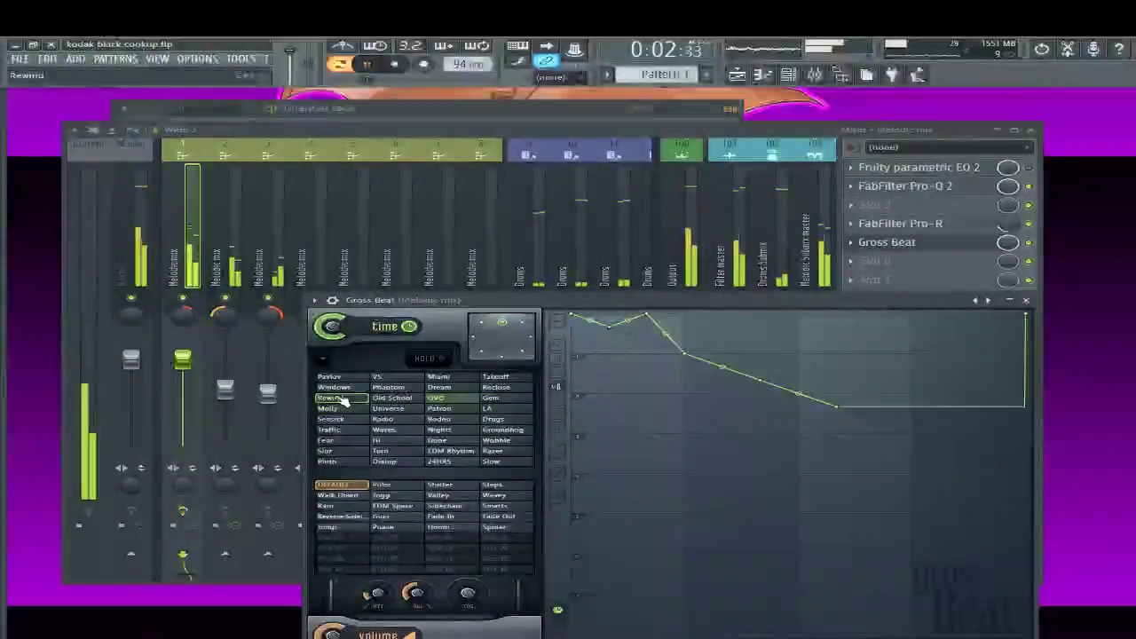
{"action": "left_click", "coordinate": [439, 387]}
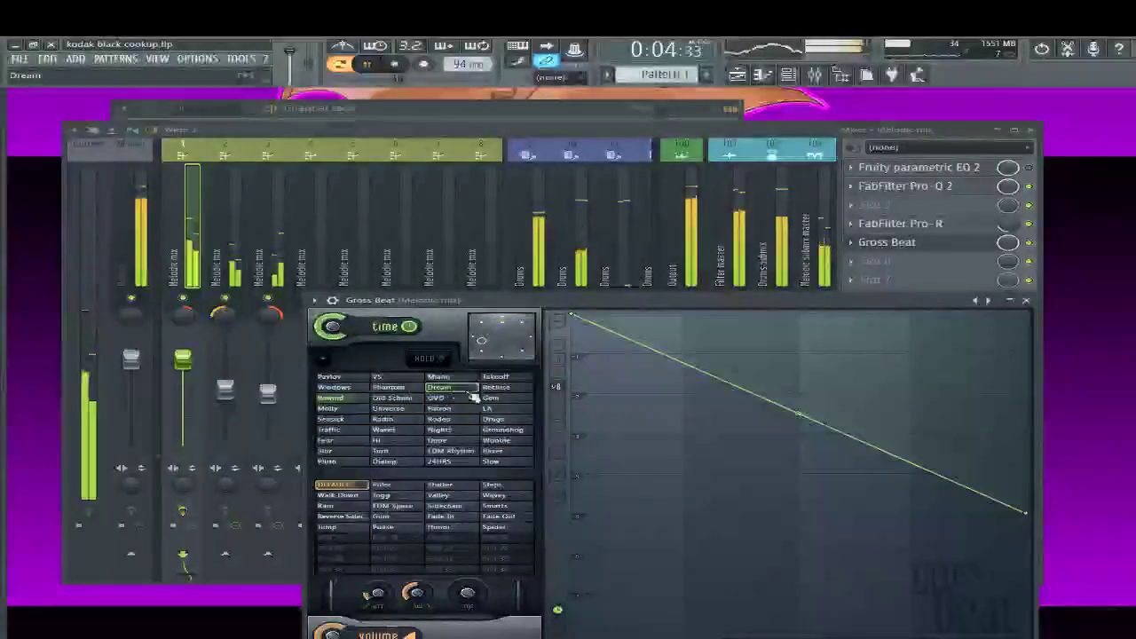
{"action": "left_click", "coordinate": [446, 419]}
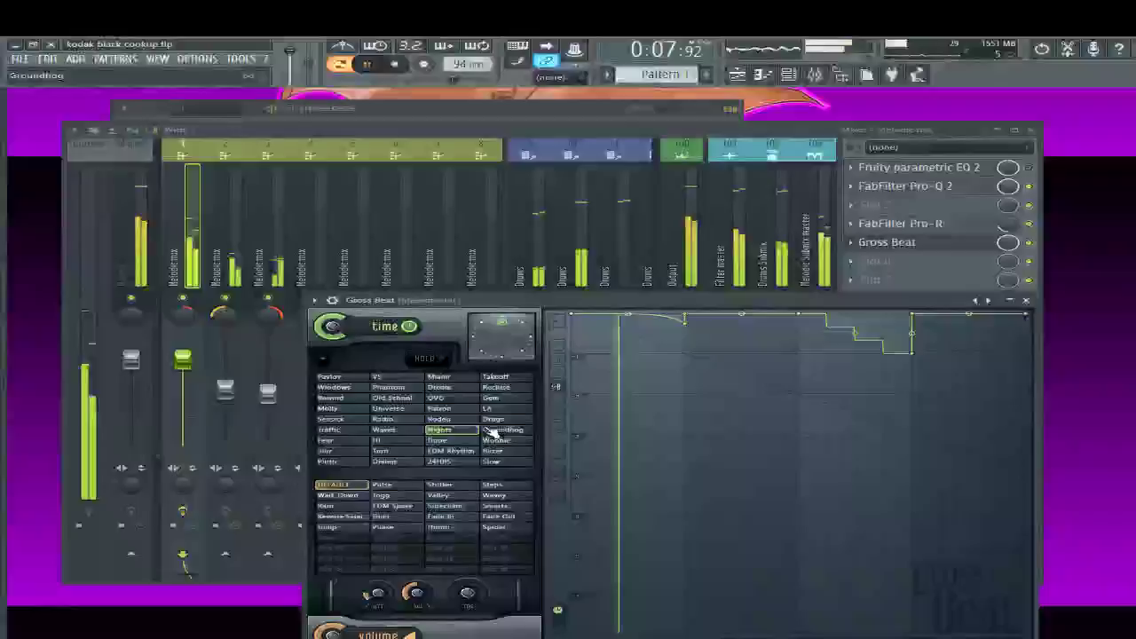
Compare the Gross Beat time effects Waves, Traffic, Drugs, LA, Gem and Recluse on track 1 during playback
{"action": "left_click", "coordinate": [403, 430]}
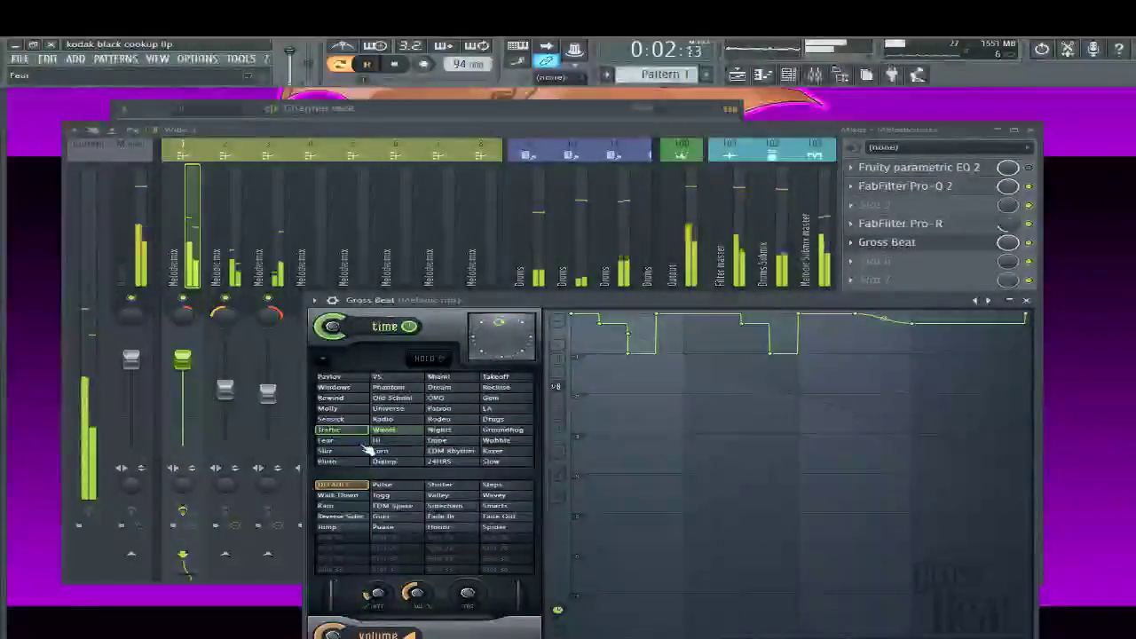
{"action": "left_click", "coordinate": [502, 420]}
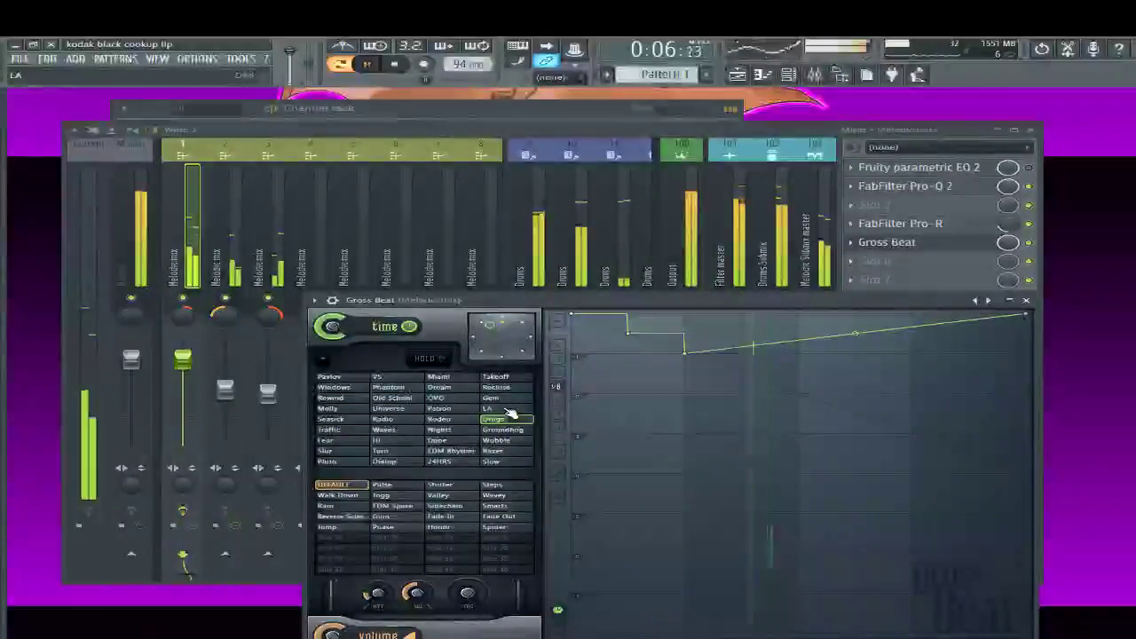
{"action": "left_click", "coordinate": [507, 409]}
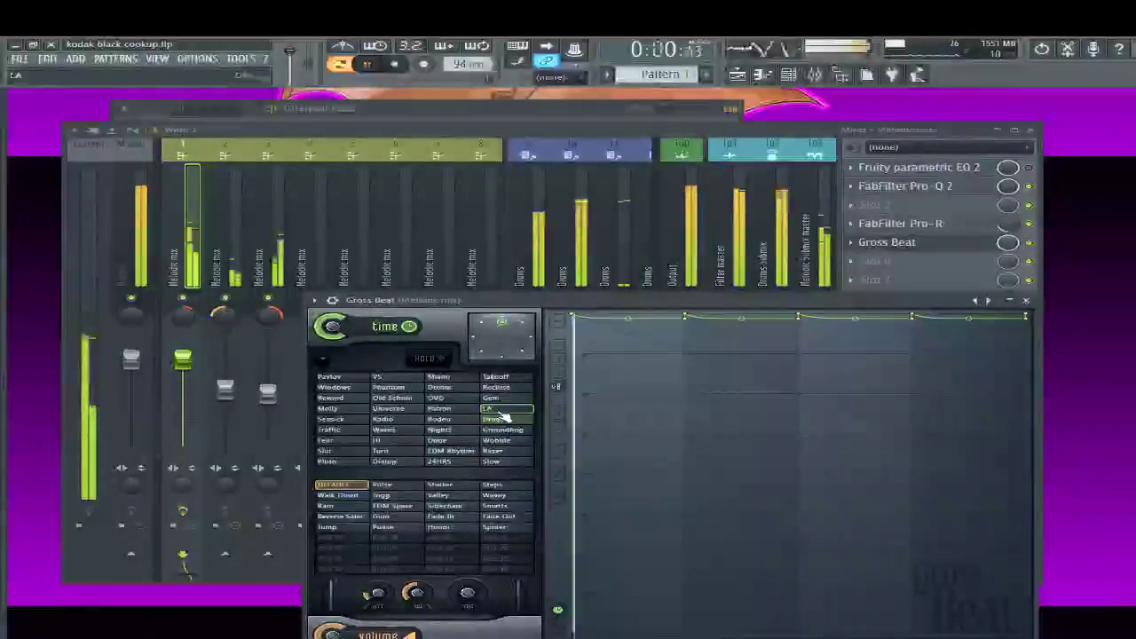
{"action": "left_click", "coordinate": [490, 399]}
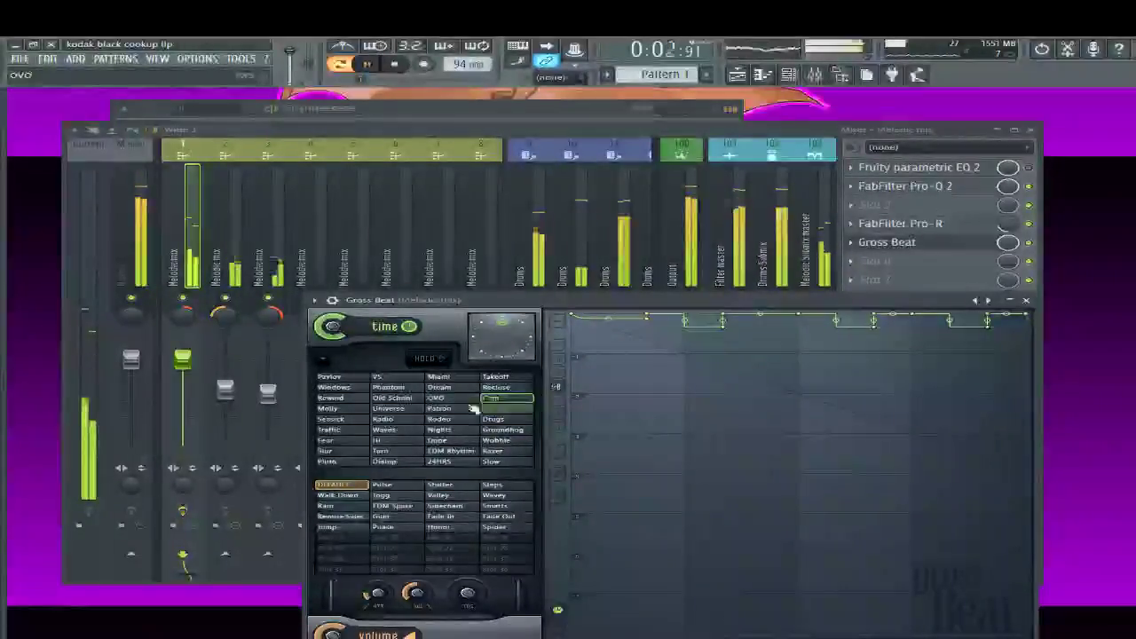
{"action": "left_click", "coordinate": [491, 387]}
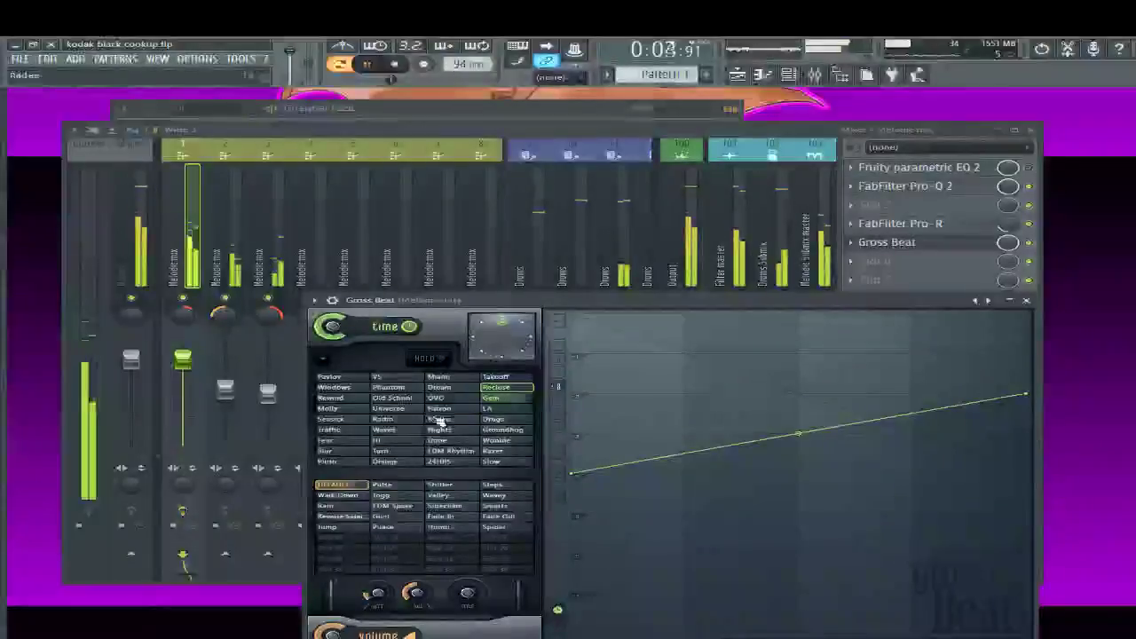
Run through the time effects Seasick, Radio, Rodeo, Groundhog, Waves, Torn, EDM Rhythm and Razor on track 1, ending on Slow
{"action": "left_click", "coordinate": [340, 420]}
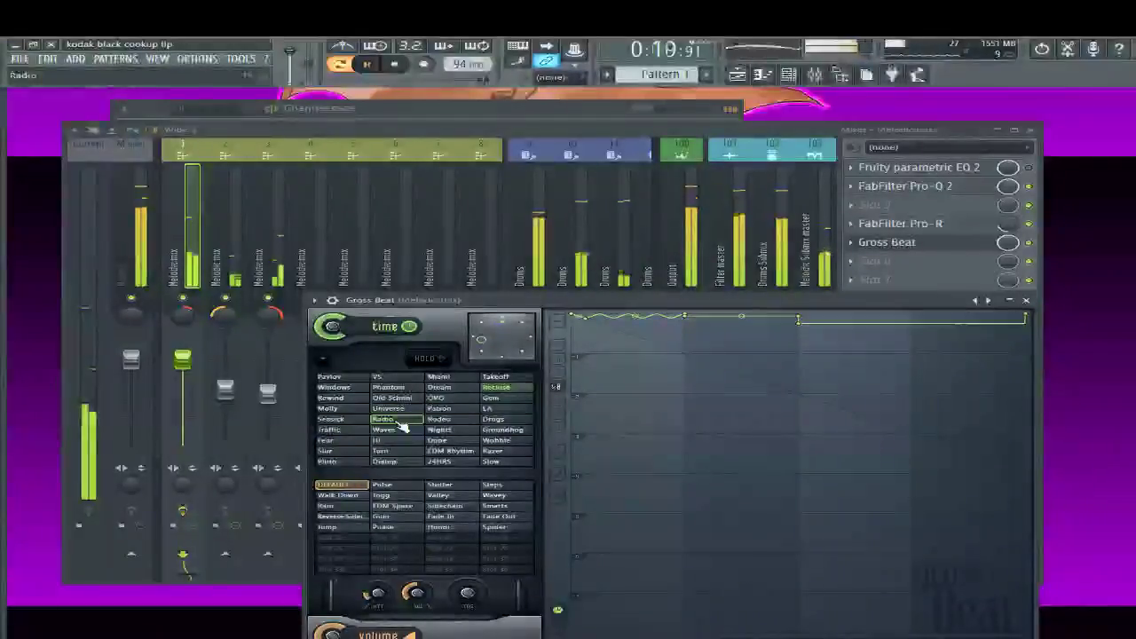
{"action": "left_click", "coordinate": [443, 421]}
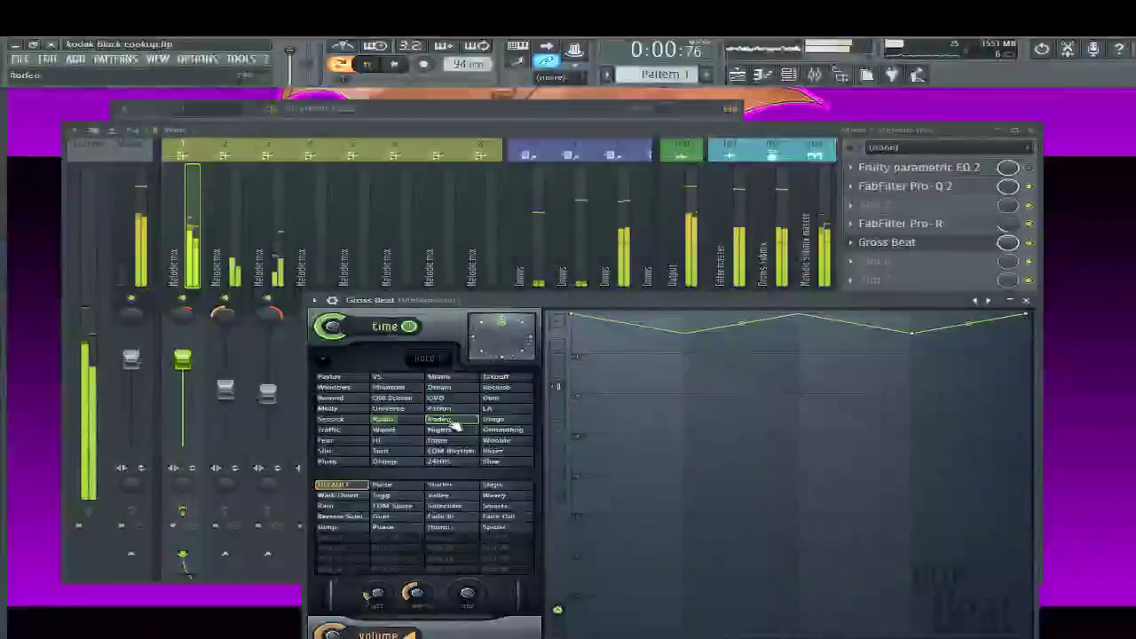
{"action": "left_click", "coordinate": [509, 432]}
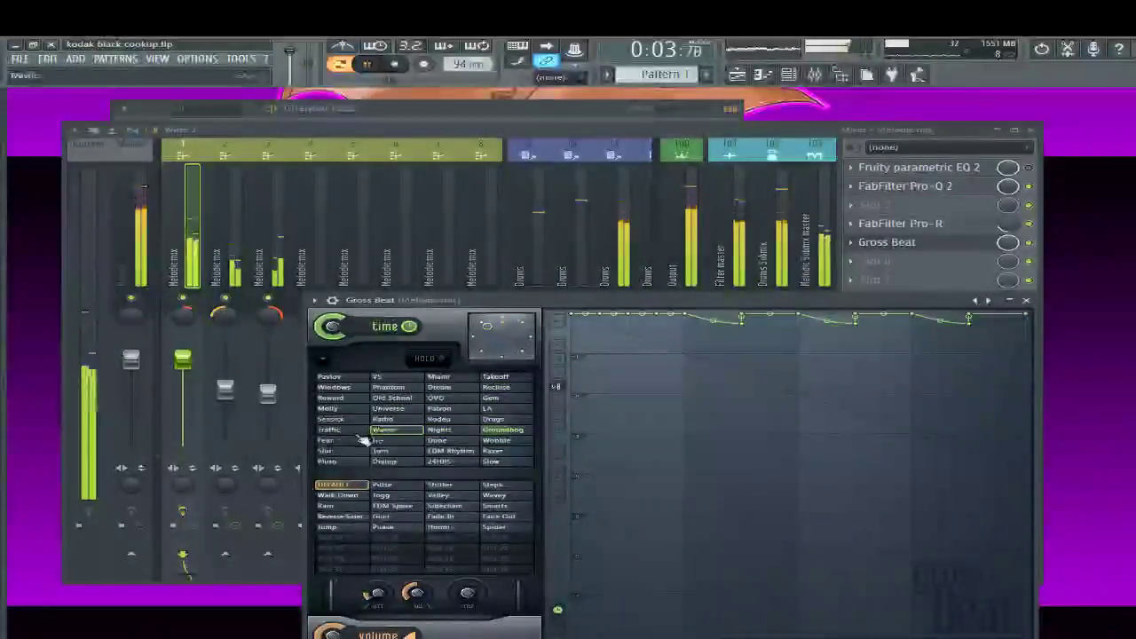
{"action": "left_click", "coordinate": [395, 451]}
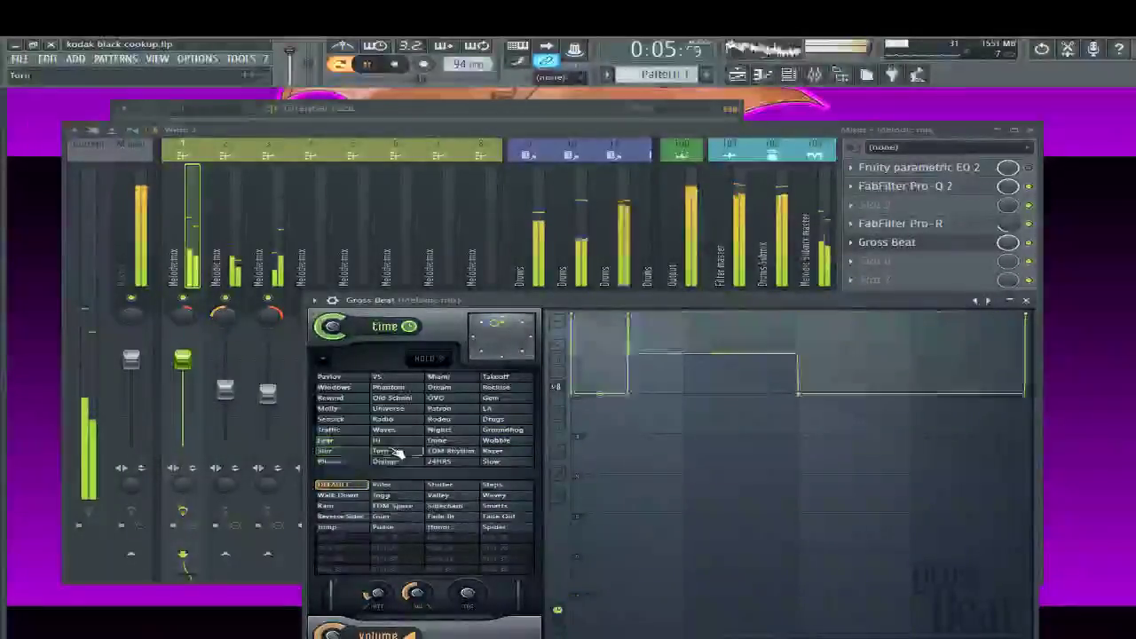
{"action": "left_click", "coordinate": [450, 451]}
{"action": "left_click", "coordinate": [495, 452]}
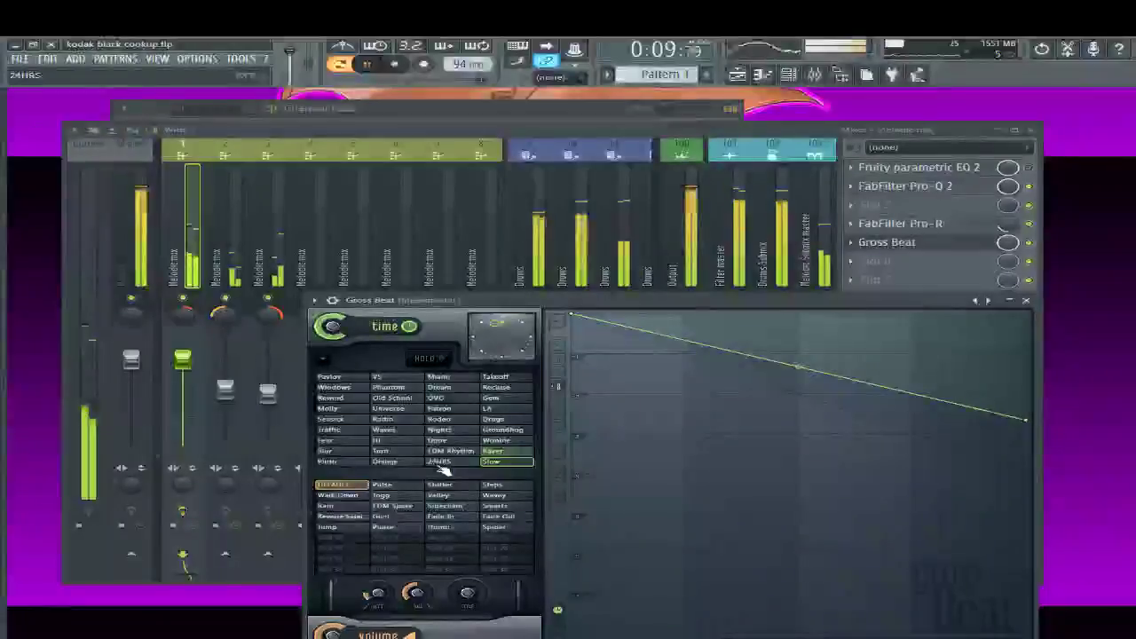
Audition the Gross Beat volume effects Pulse, Shutter and Steps on track 1, and return the volume effect to DEFAULT
{"action": "left_click", "coordinate": [392, 487]}
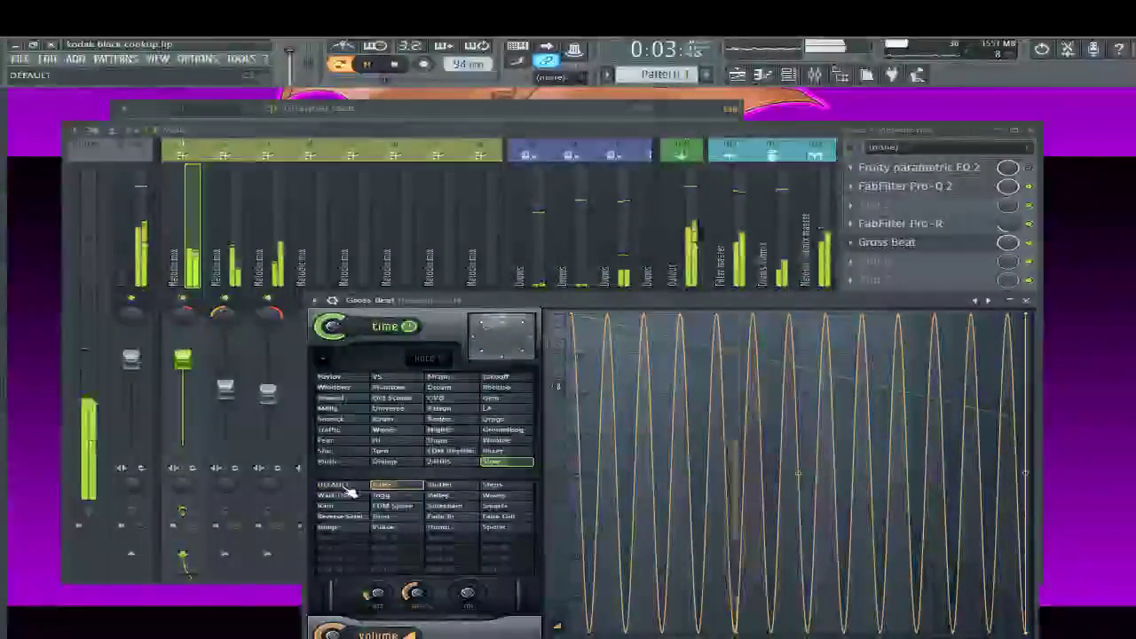
{"action": "left_click", "coordinate": [467, 486]}
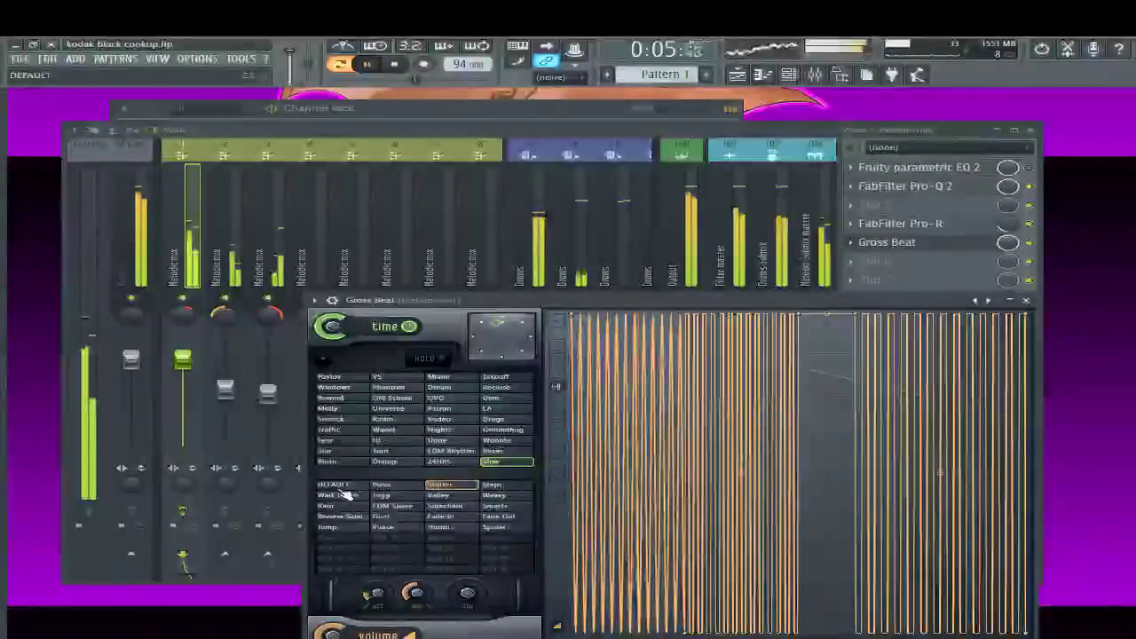
{"action": "left_click", "coordinate": [494, 487]}
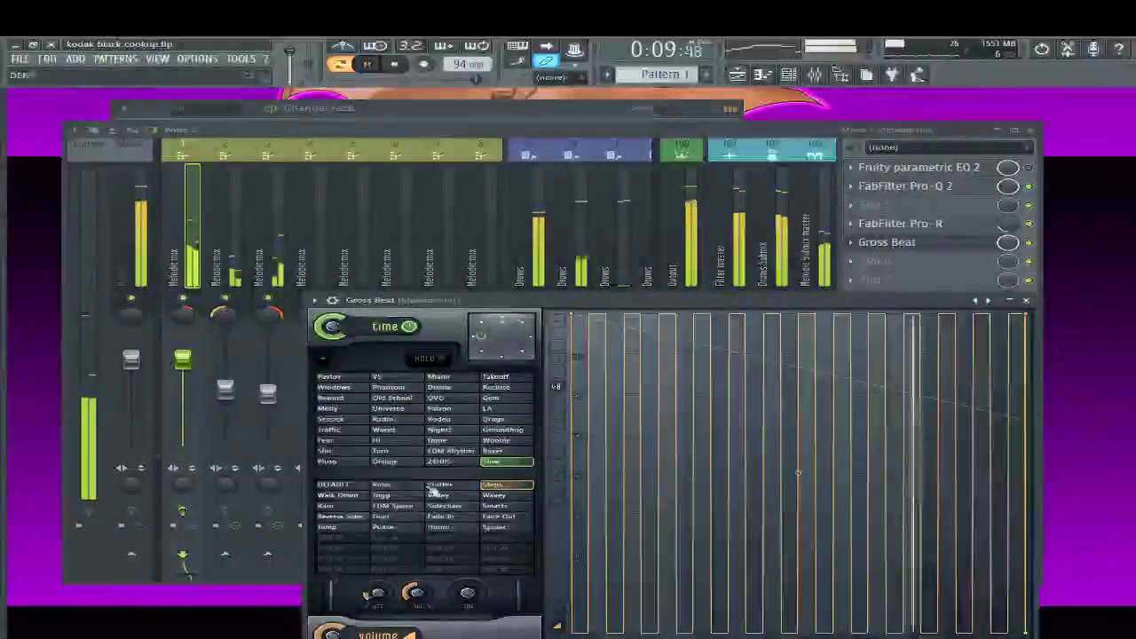
{"action": "left_click", "coordinate": [336, 486]}
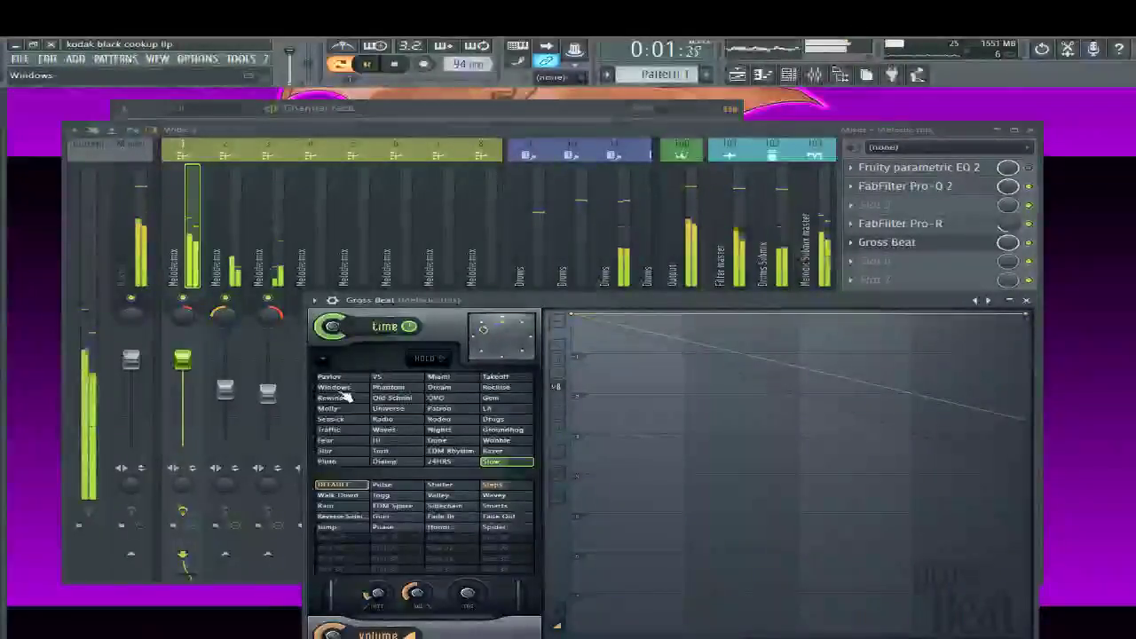
Audition the Gross Beat time effects Windows, Dream, Recluse and OVO on track 1 during playback
{"action": "left_click", "coordinate": [343, 389]}
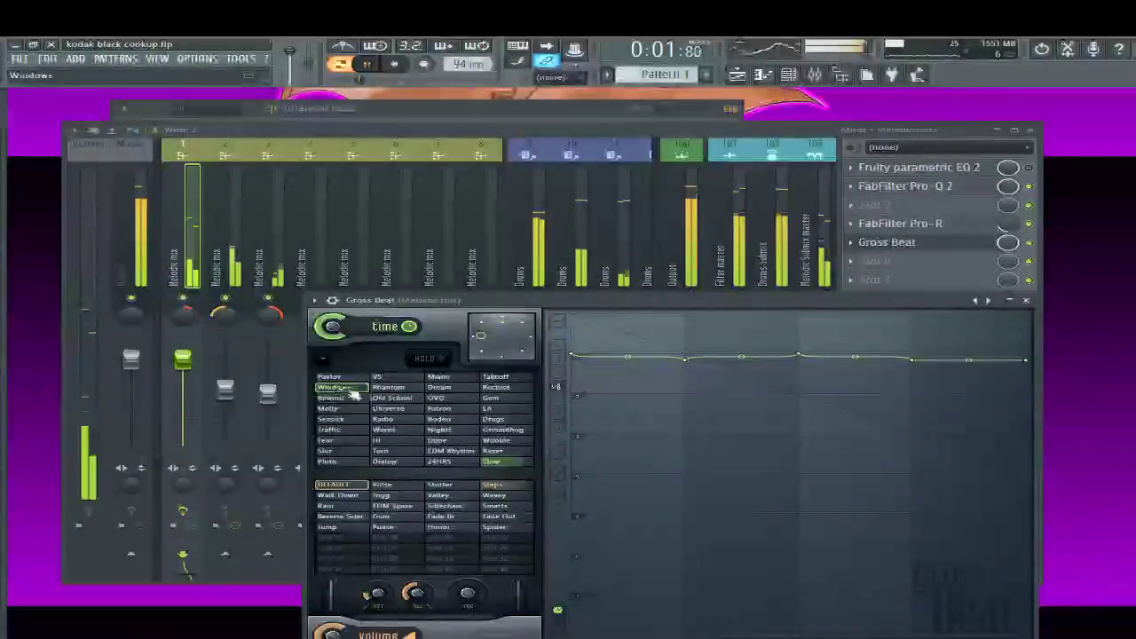
{"action": "left_click", "coordinate": [441, 390]}
{"action": "left_click", "coordinate": [497, 388]}
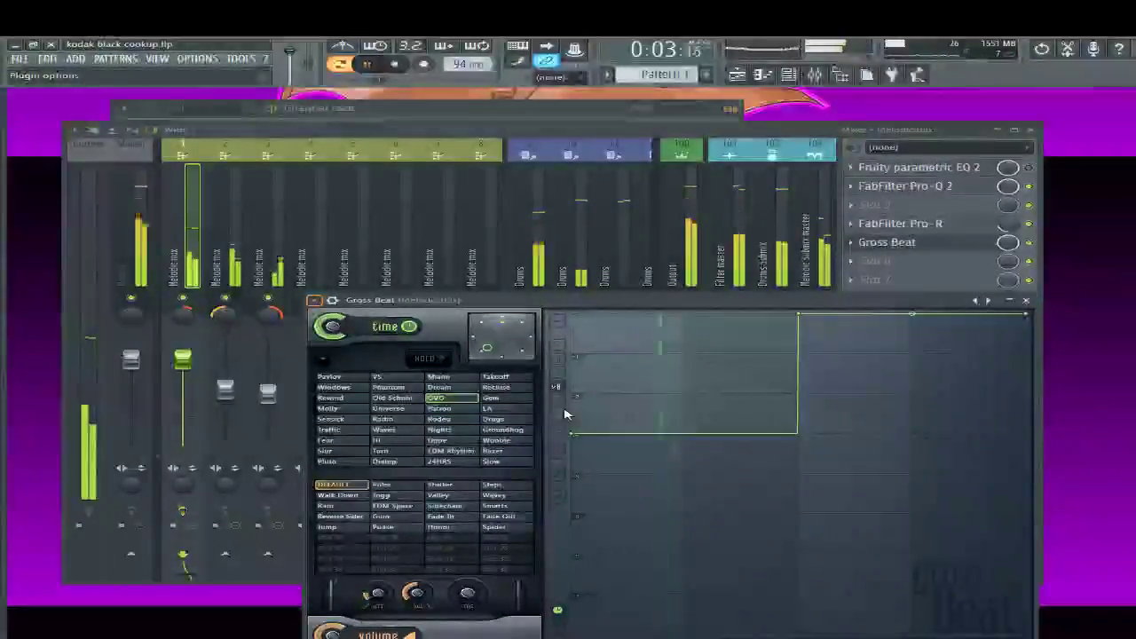
Switch Gross Beat to the preset bank starting with Slides, and audition Sick, System, Trip, Face, Last and Transit on track 1
{"action": "scroll", "coordinate": [566, 413], "scroll_direction": "down", "scroll_amount": 3}
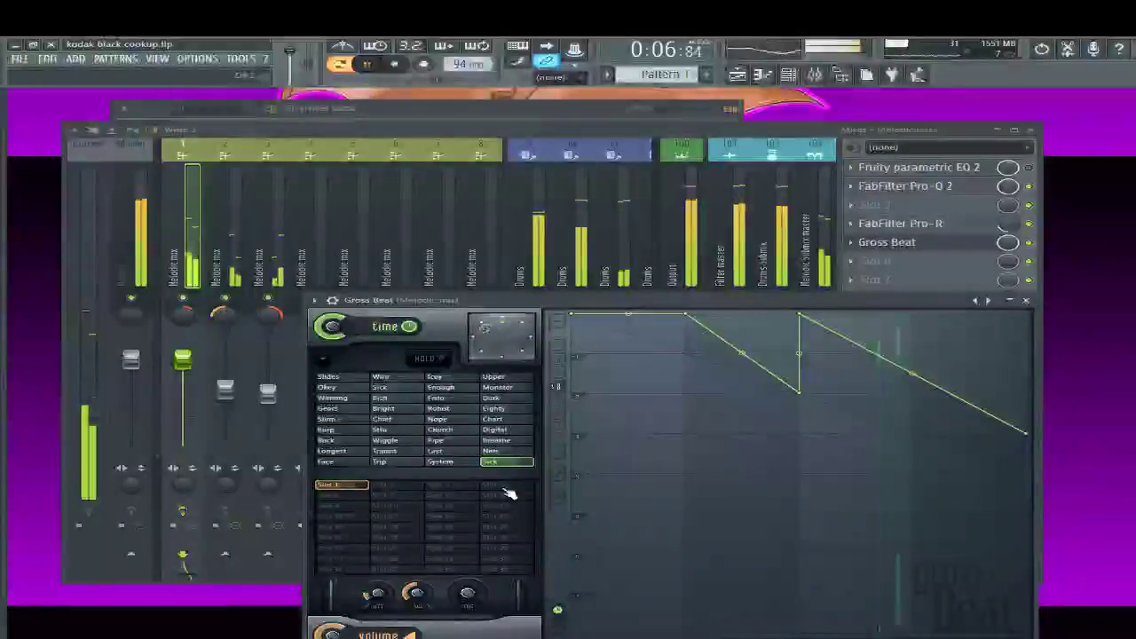
{"action": "left_click", "coordinate": [441, 465]}
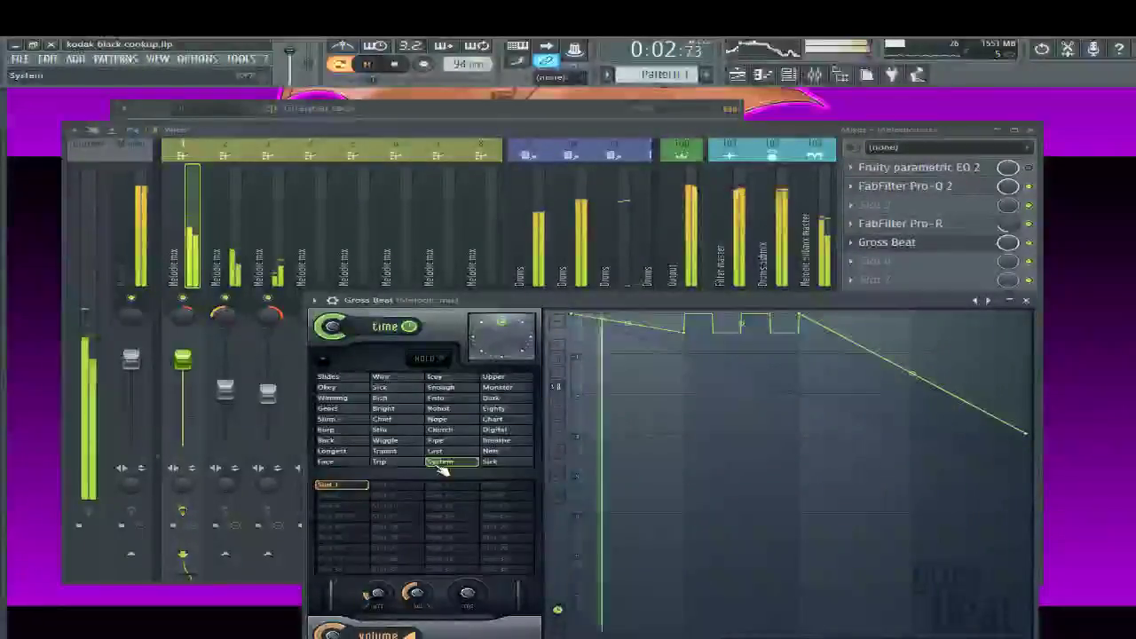
{"action": "left_click", "coordinate": [385, 463]}
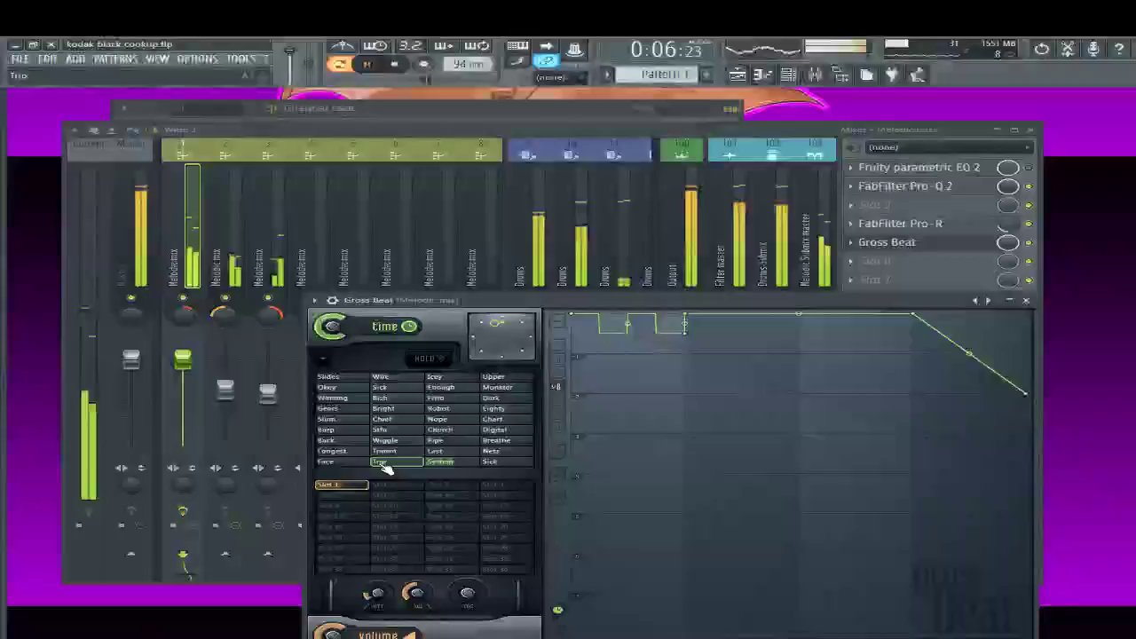
{"action": "left_click", "coordinate": [328, 462]}
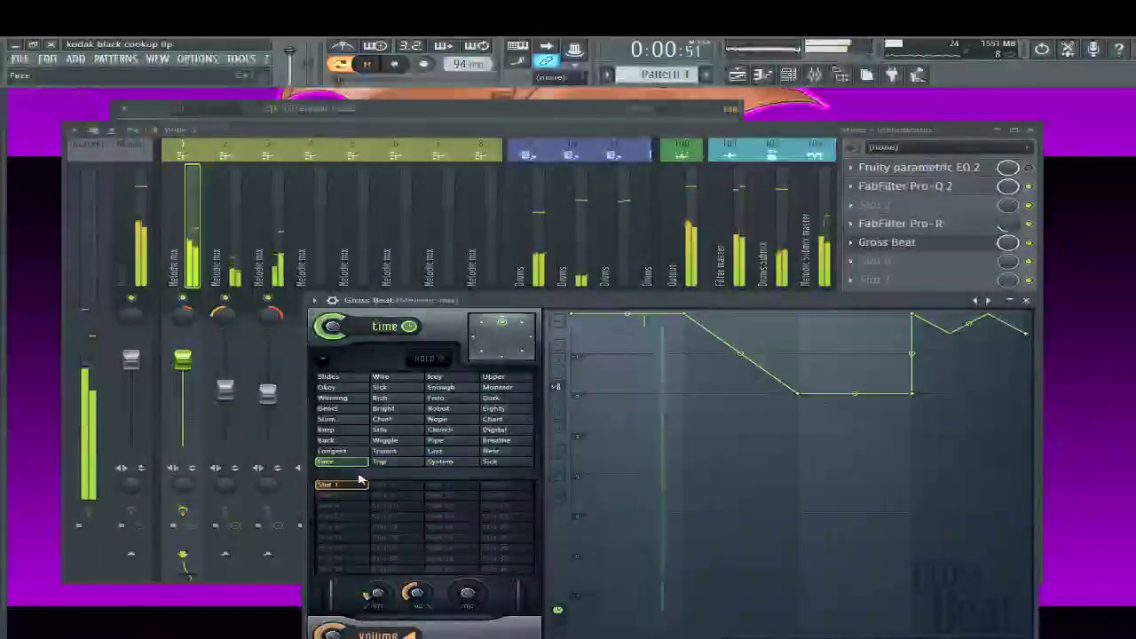
{"action": "left_click", "coordinate": [504, 451]}
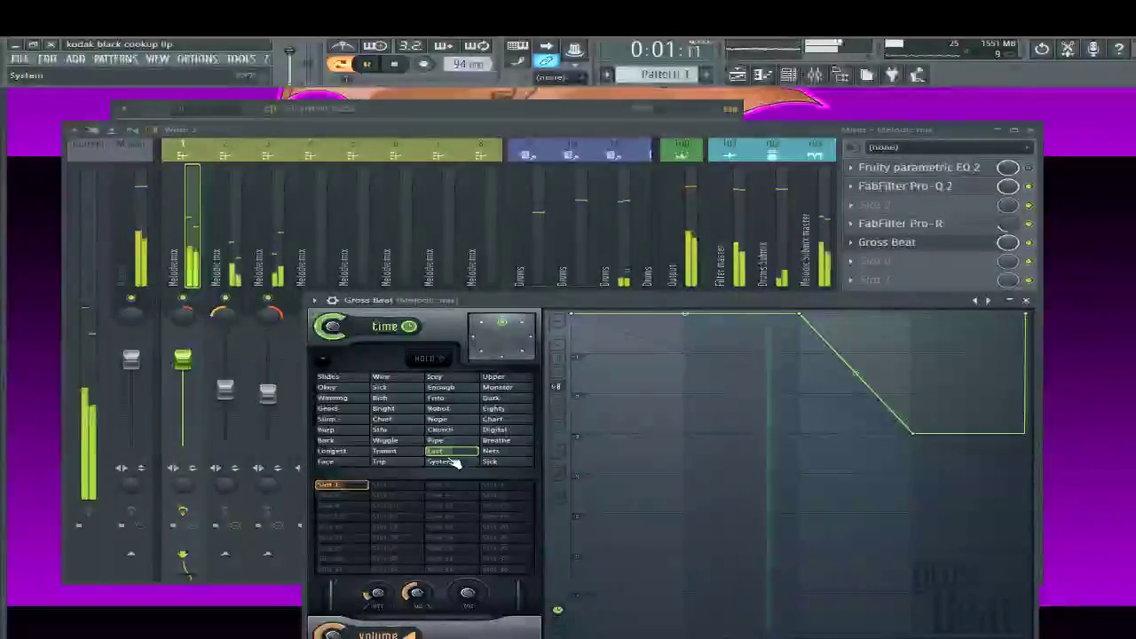
{"action": "left_click", "coordinate": [400, 453]}
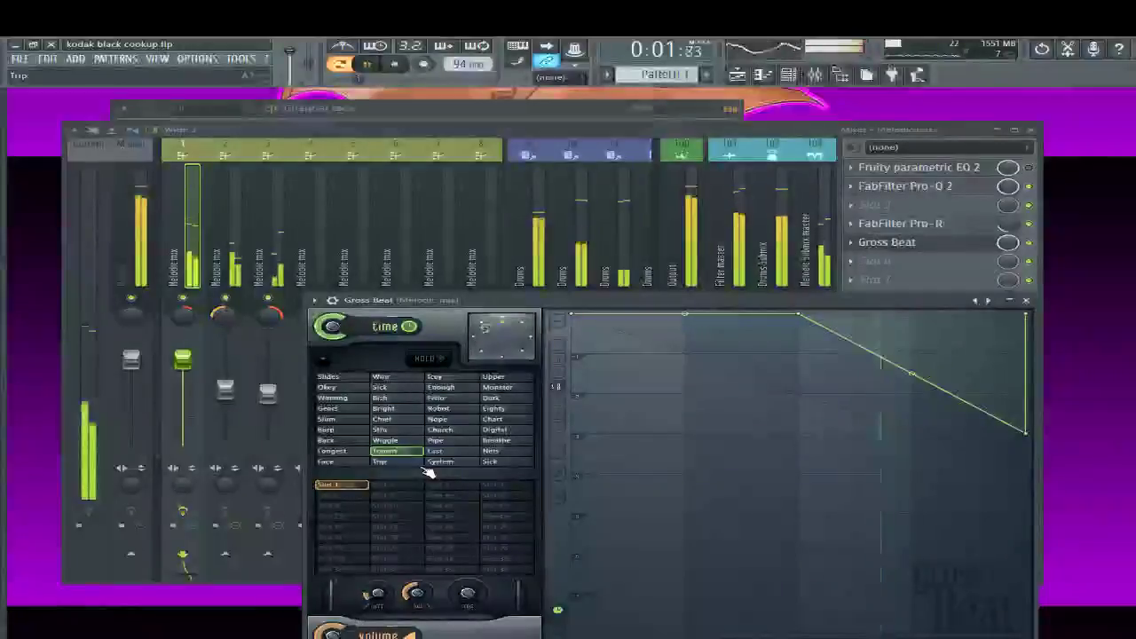
Apply the Gross Beat time effect Longest to melodic track 1 and close the plugin
{"action": "left_click", "coordinate": [334, 454]}
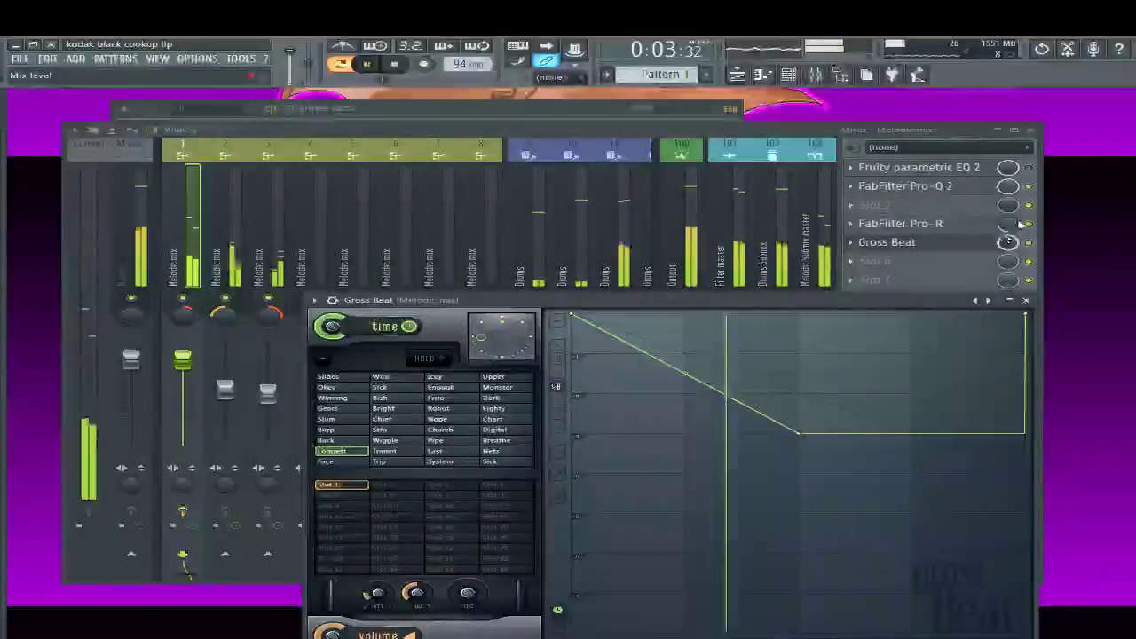
{"action": "left_click", "coordinate": [1027, 302]}
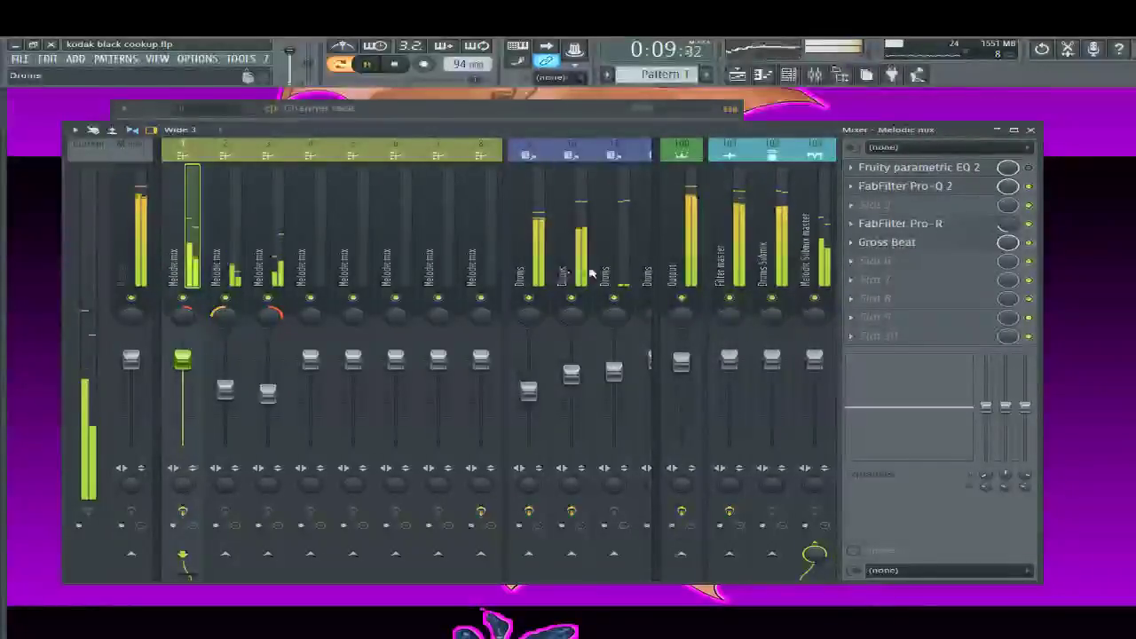
Check the effects on the Output track, and set the volume of drum track 9 to 59%
{"action": "left_click", "coordinate": [699, 246]}
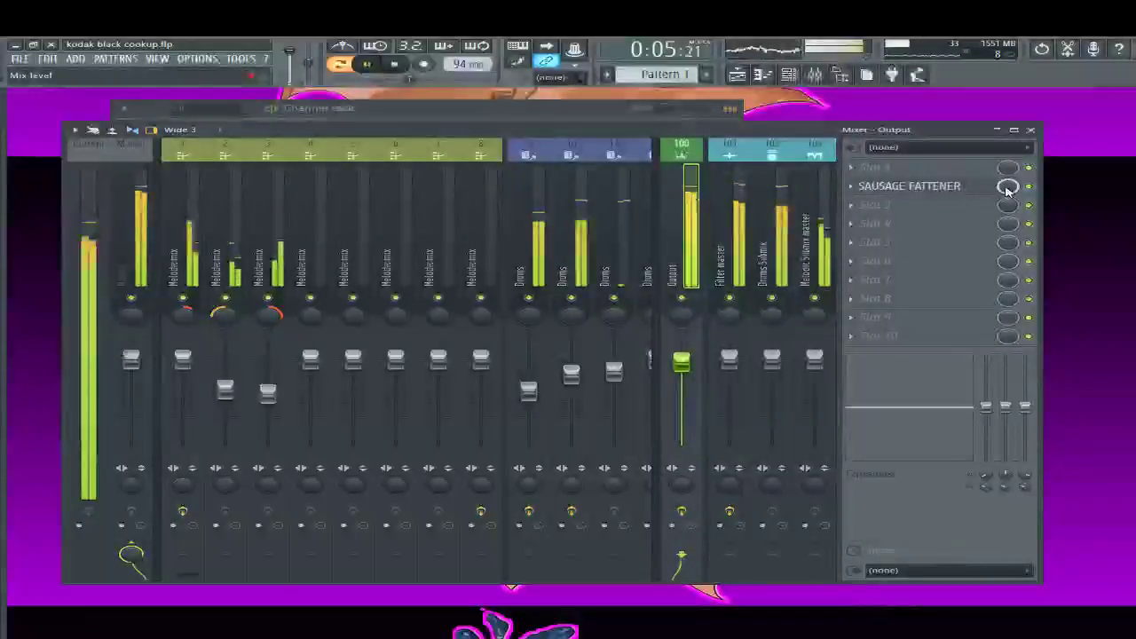
{"action": "left_click", "coordinate": [531, 249]}
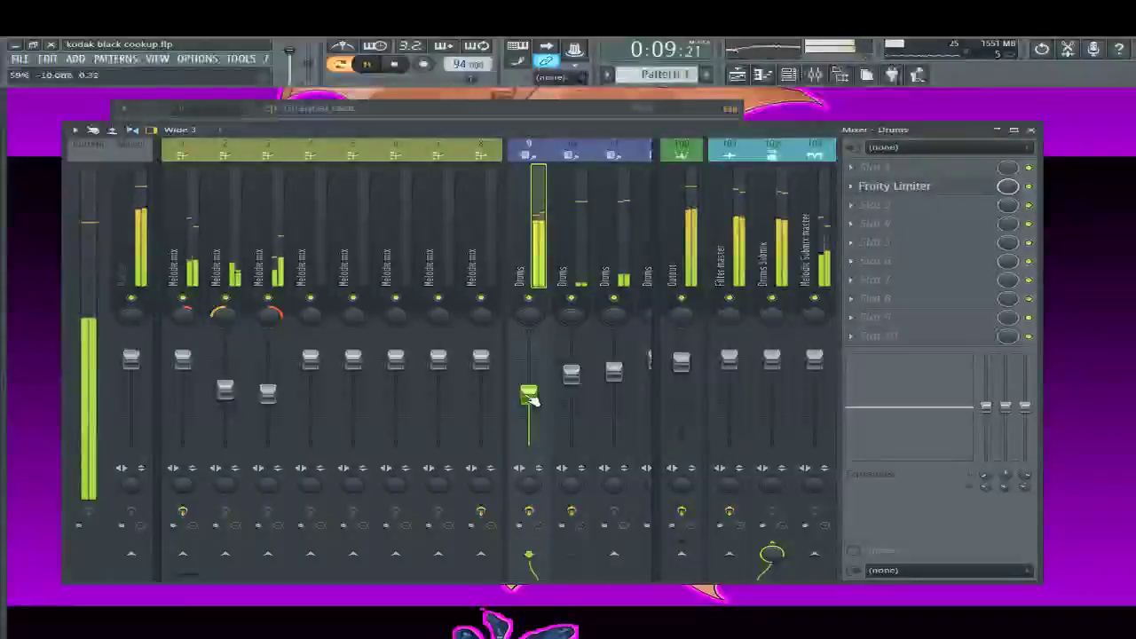
Mute melodic tracks 2 and 3, replay the pattern without them, and turn both back on
{"action": "left_click", "coordinate": [225, 298]}
{"action": "left_click", "coordinate": [267, 297]}
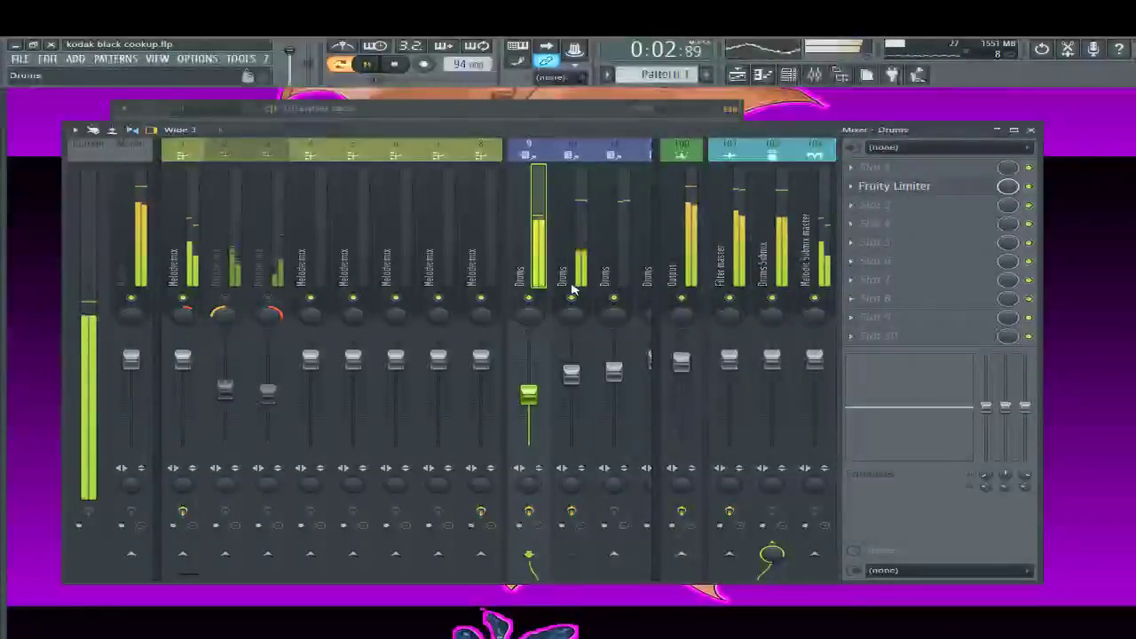
{"action": "key", "text": "space"}
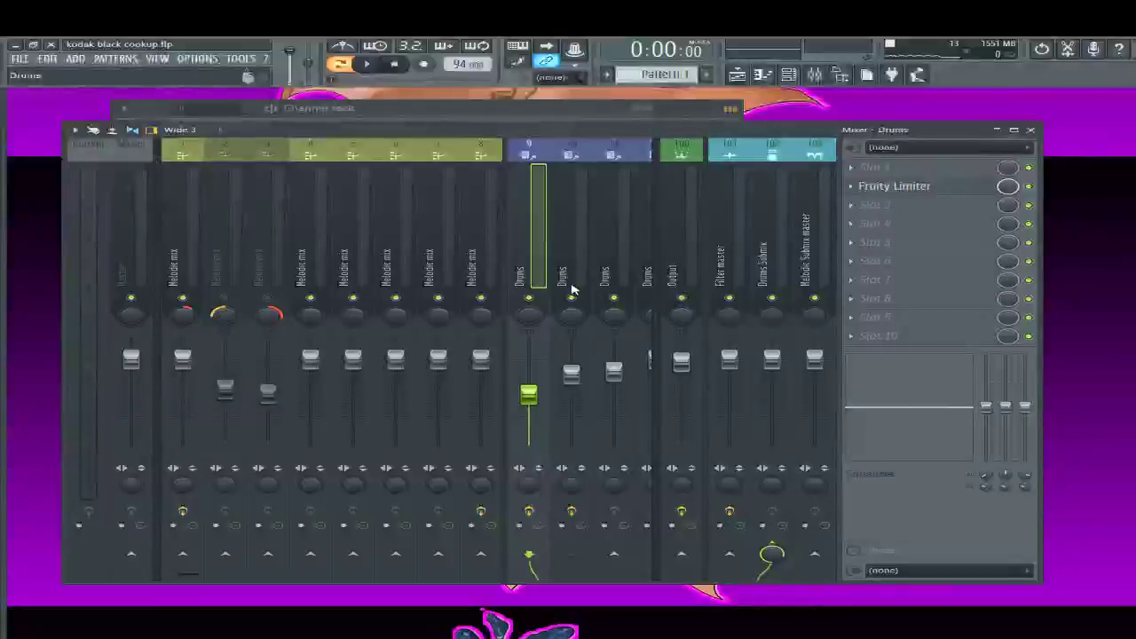
{"action": "key", "text": "space"}
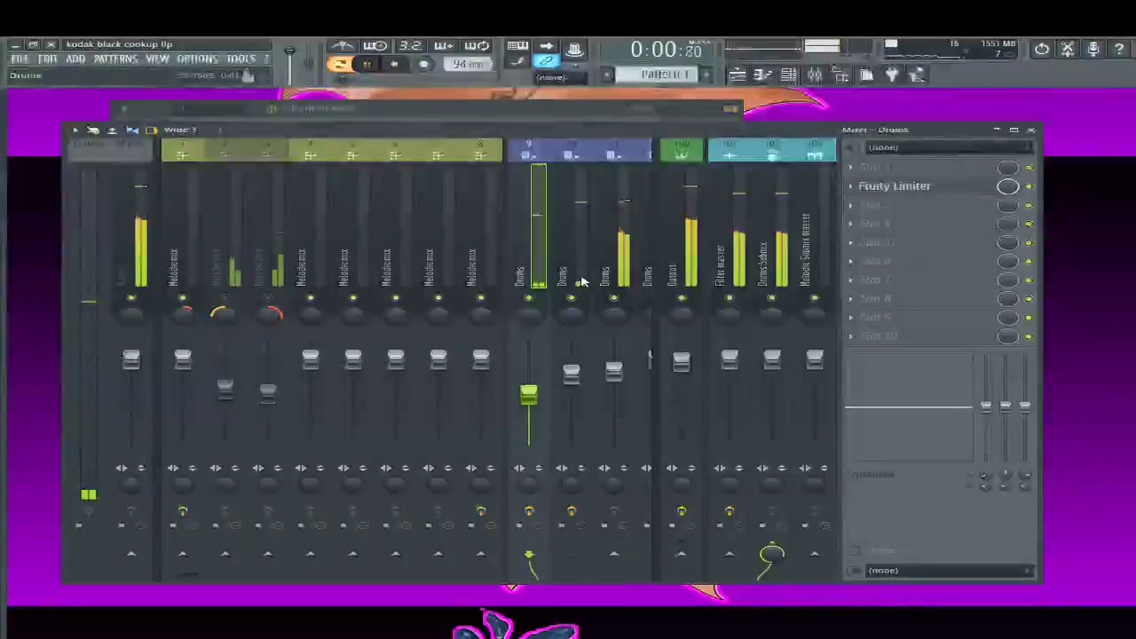
{"action": "left_click", "coordinate": [268, 298]}
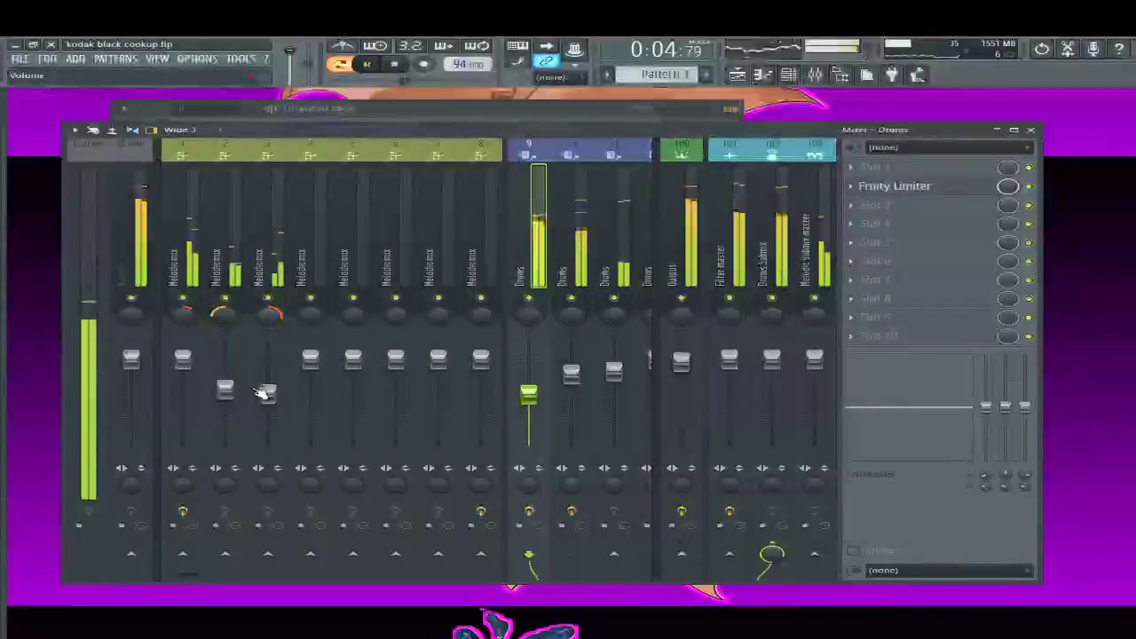
Lower the volume of melodic track 3 slightly and raise that of melodic track 2 slightly
{"action": "left_click_drag", "start_coordinate": [268, 392], "coordinate": [268, 400]}
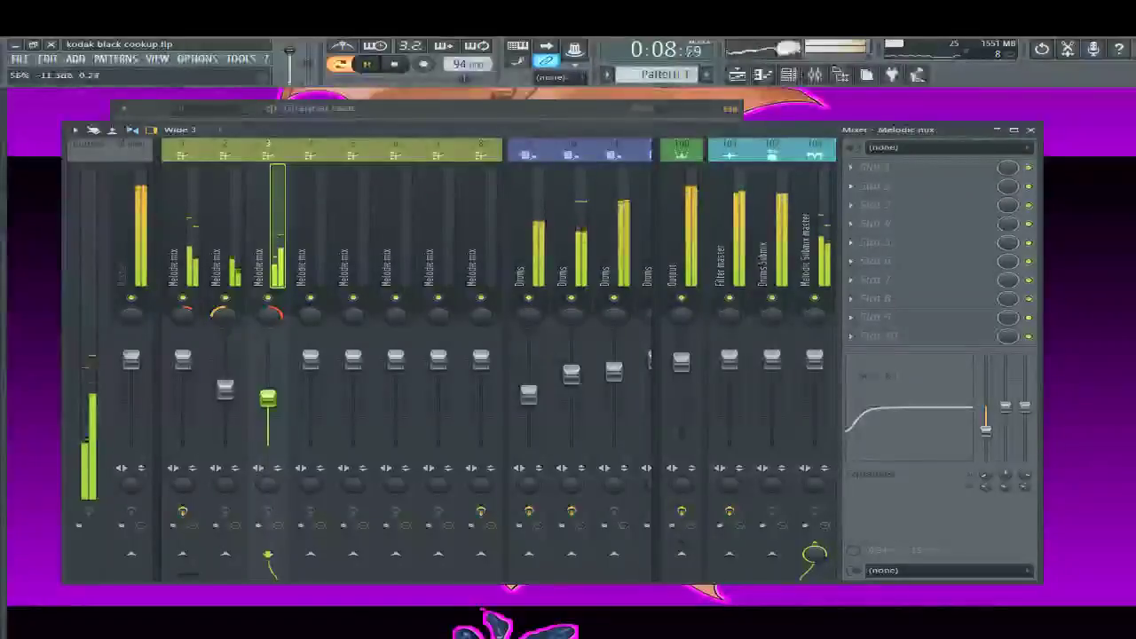
{"action": "left_click", "coordinate": [225, 389]}
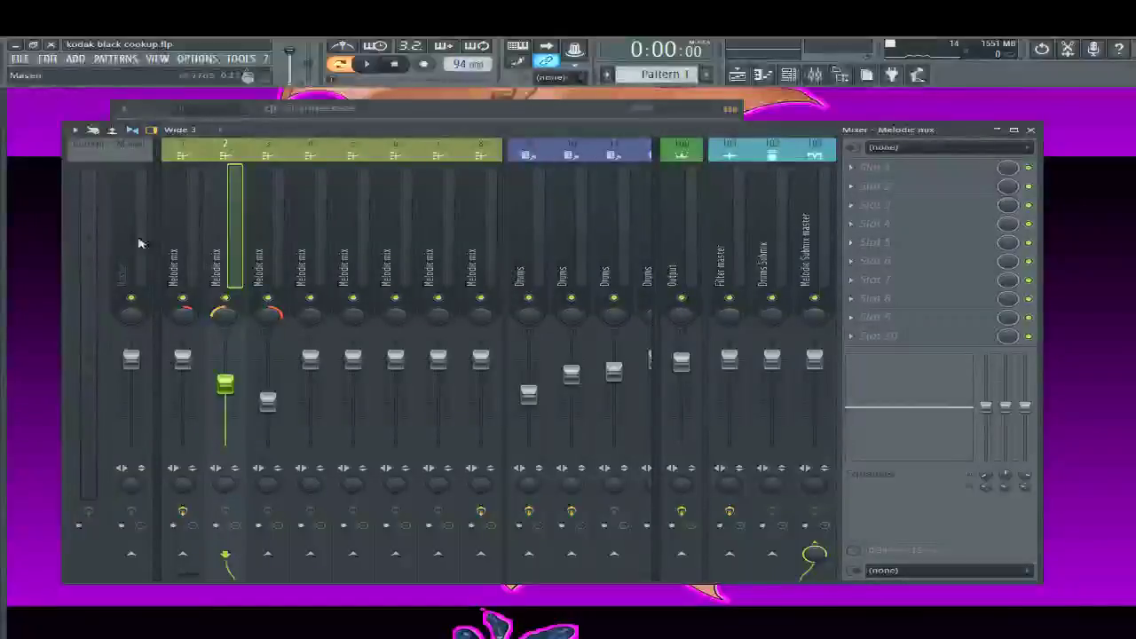
Solo melodic track 1 in the mixer and play the pattern to hear it alone
{"action": "left_click", "coordinate": [183, 222]}
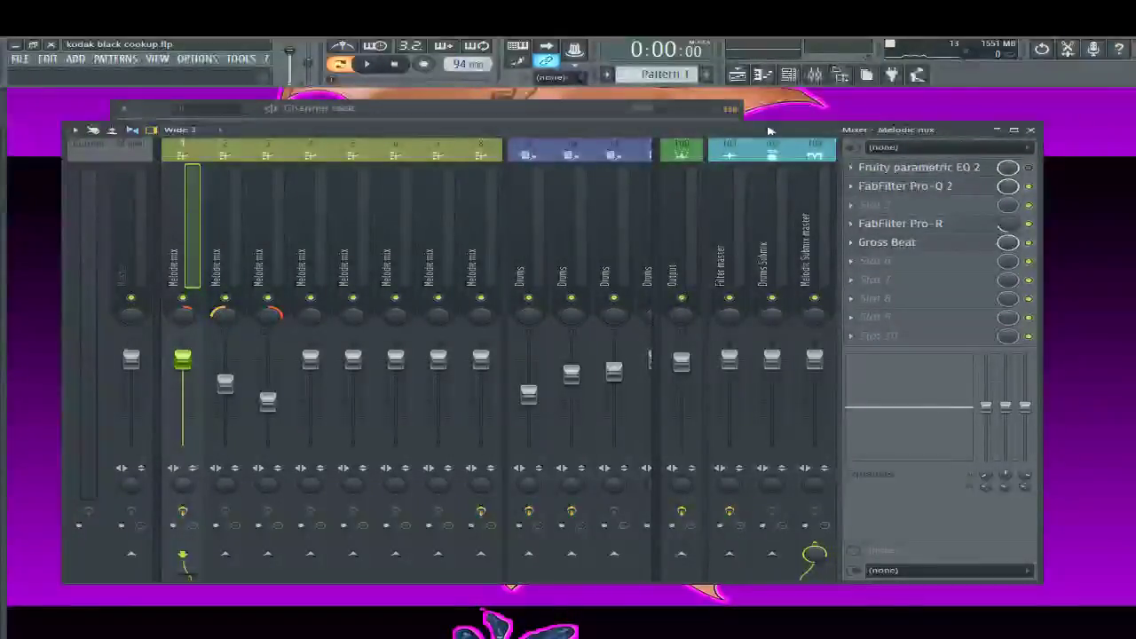
{"action": "left_click_drag", "start_coordinate": [770, 130], "coordinate": [753, 117]}
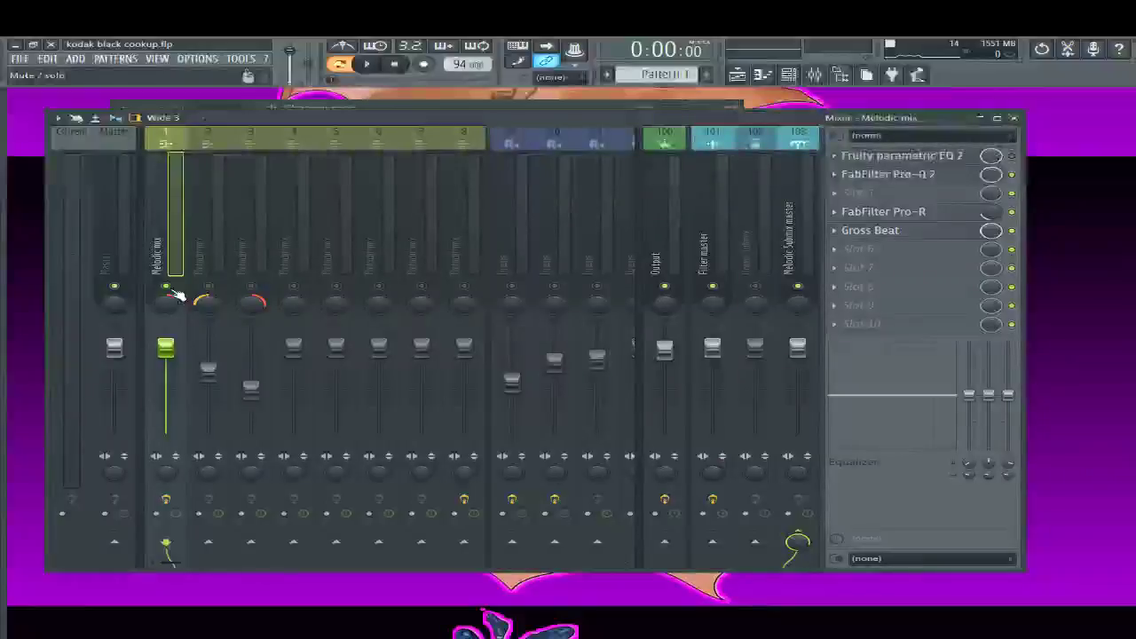
{"action": "key", "text": "space"}
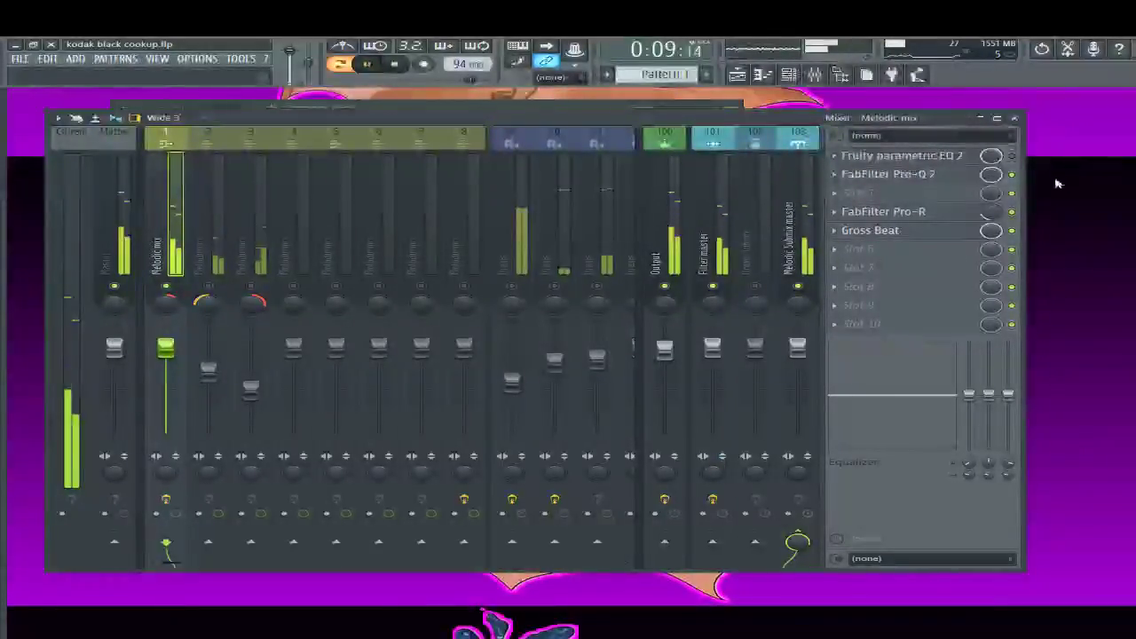
Bypass FabFilter Pro-R on melodic track 1, and open FabFilter Pro-Q 2 and toggle it to compare the sound
{"action": "left_click", "coordinate": [983, 214]}
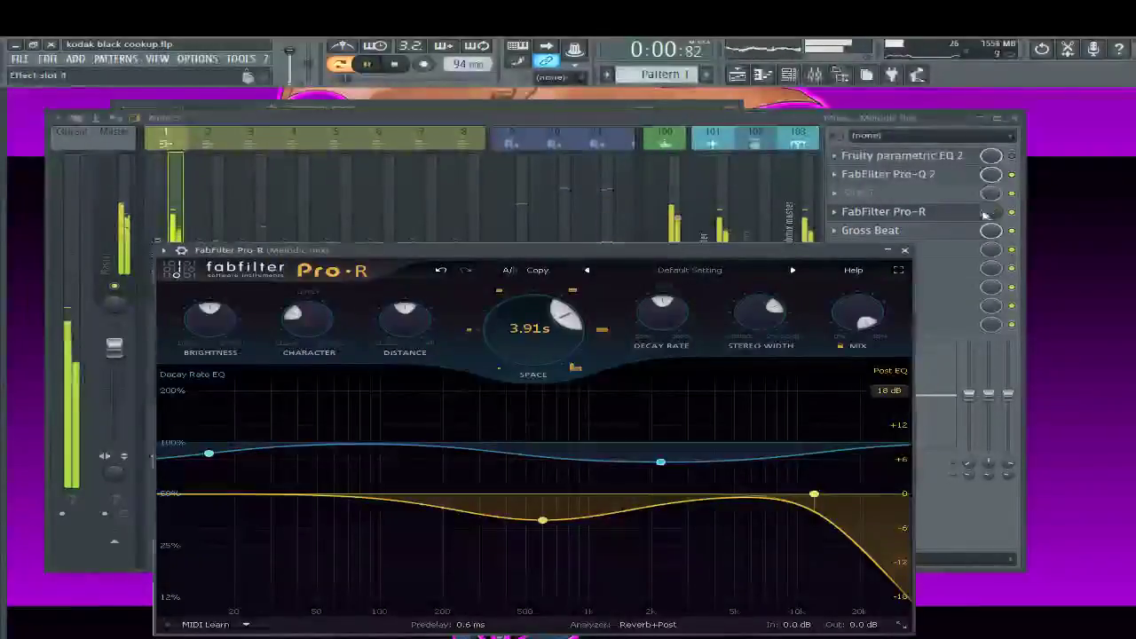
{"action": "left_click", "coordinate": [983, 214]}
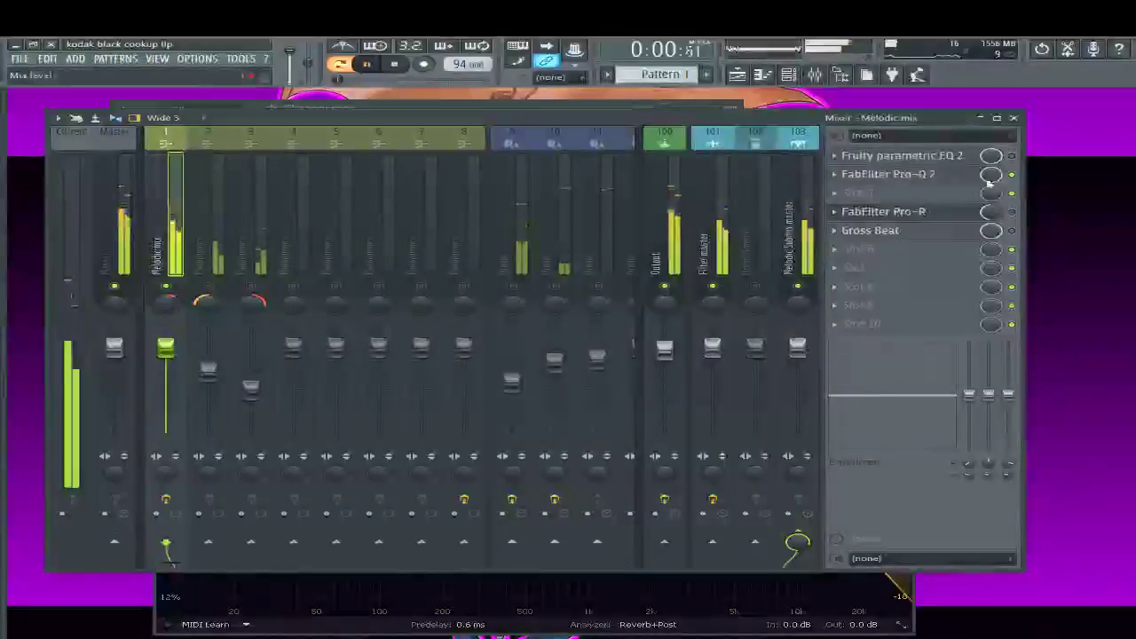
{"action": "left_click", "coordinate": [953, 175]}
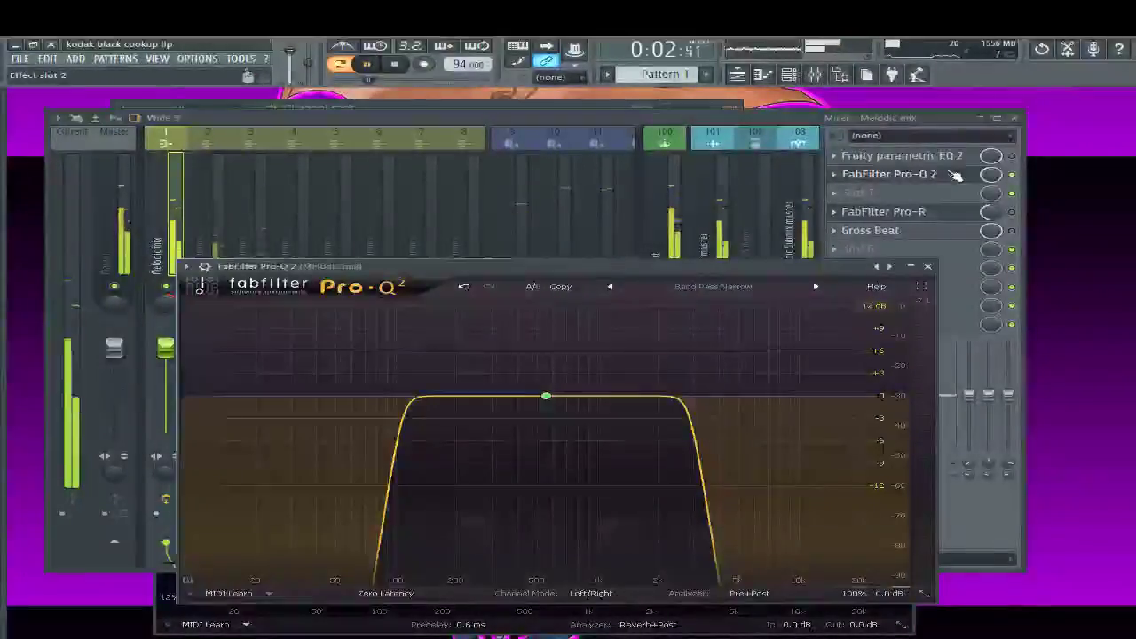
{"action": "left_click", "coordinate": [1014, 178]}
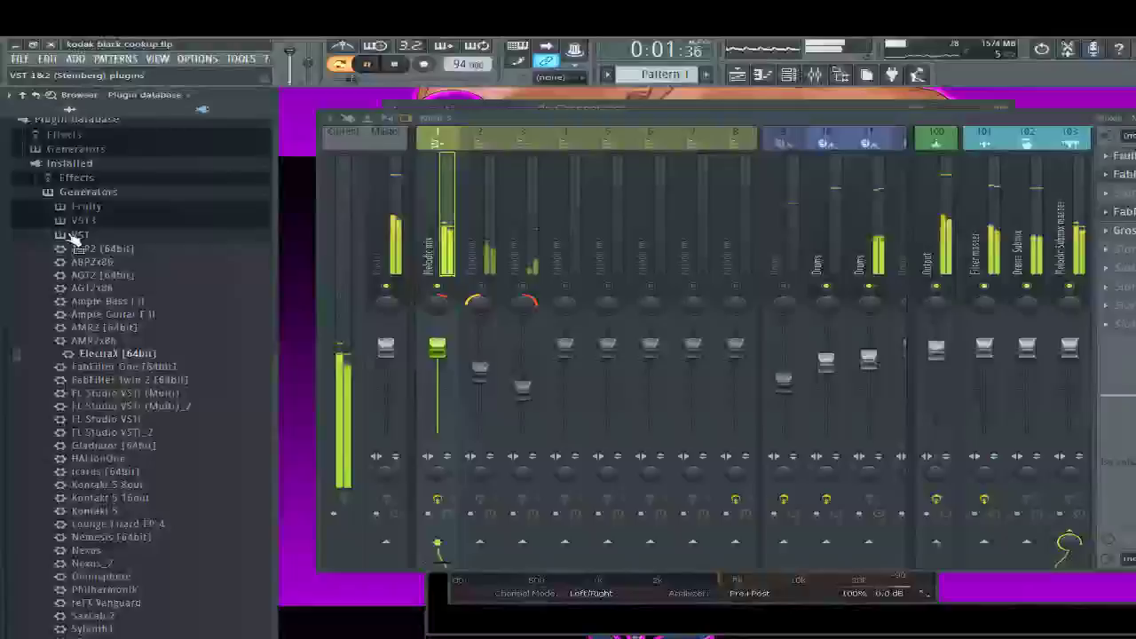
Browse to the claps folder of the Almighty Drip Kit among the Modern drum kits
{"action": "left_click", "coordinate": [75, 235]}
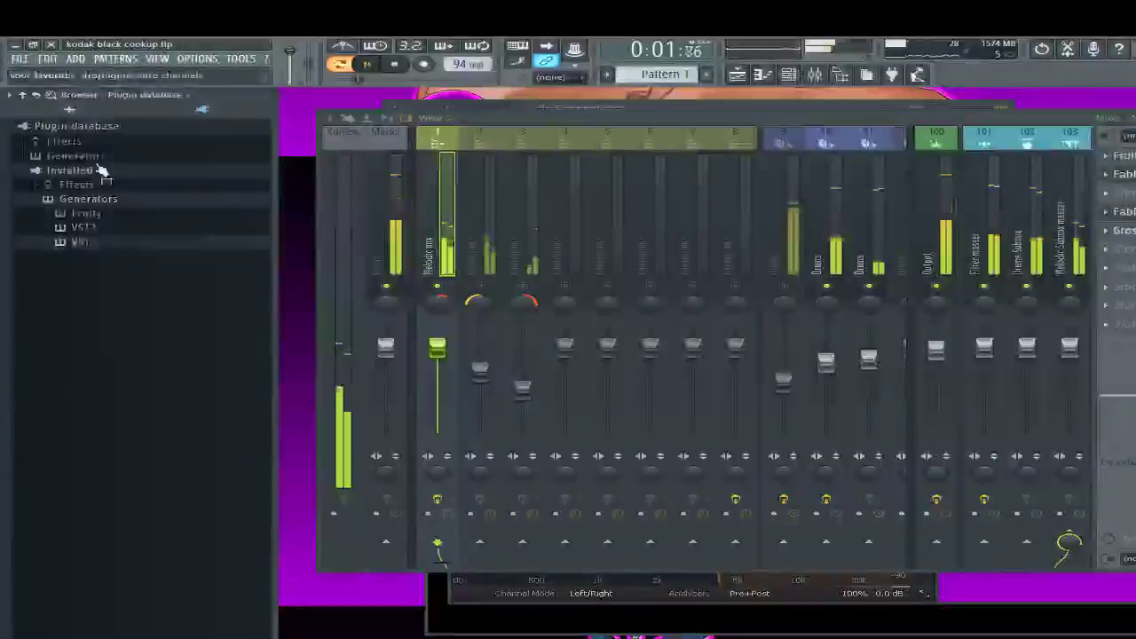
{"action": "left_click", "coordinate": [76, 119]}
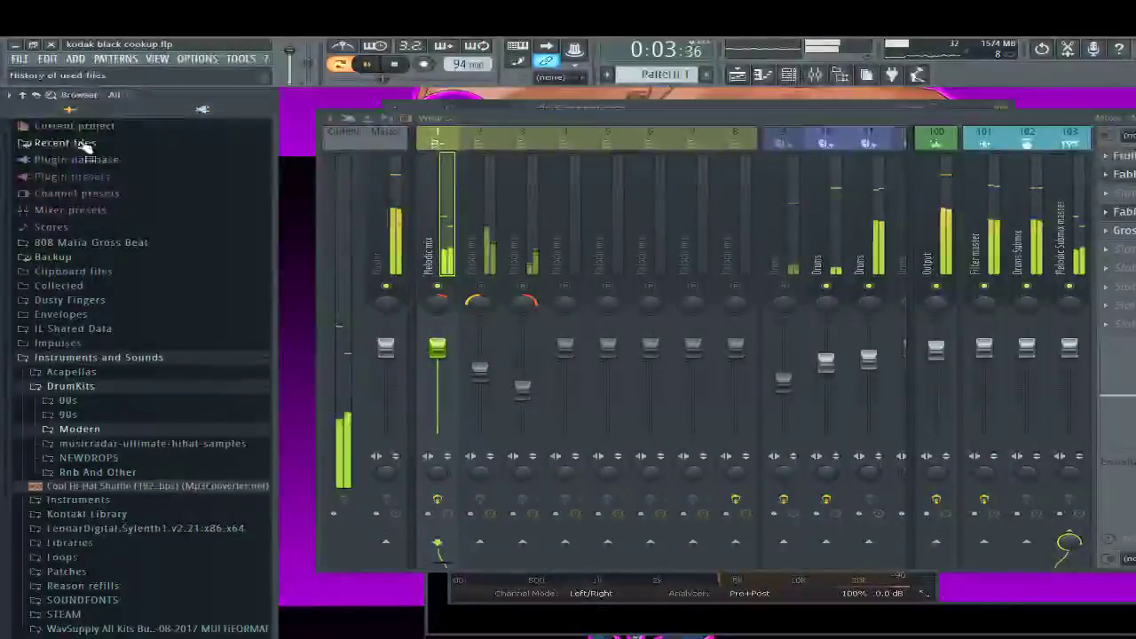
{"action": "left_click", "coordinate": [71, 429]}
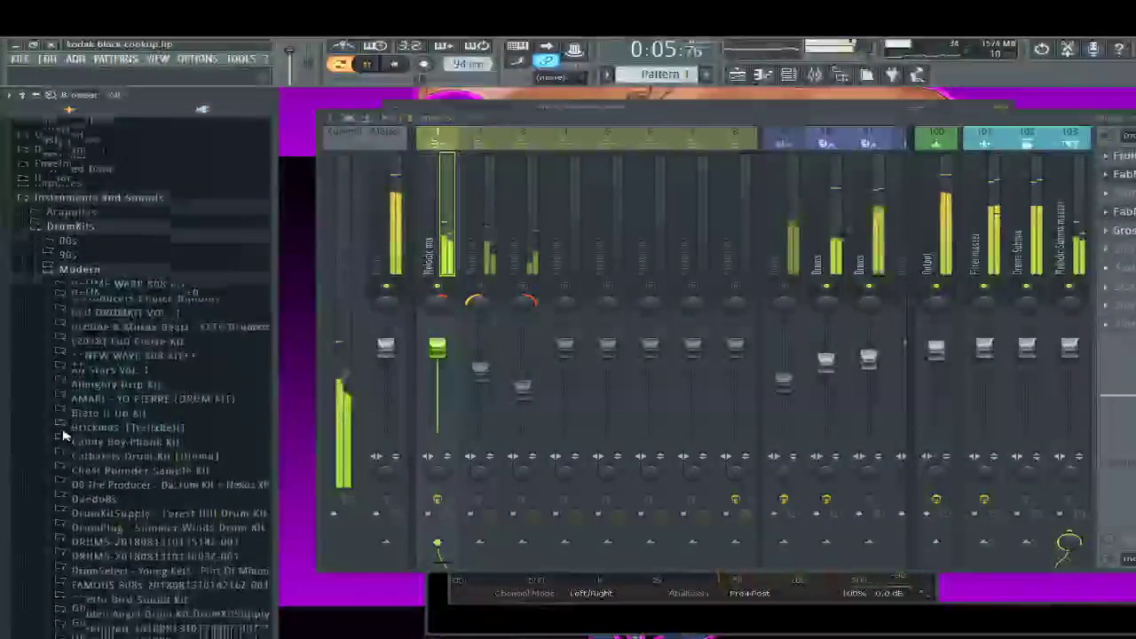
{"action": "left_click", "coordinate": [104, 382]}
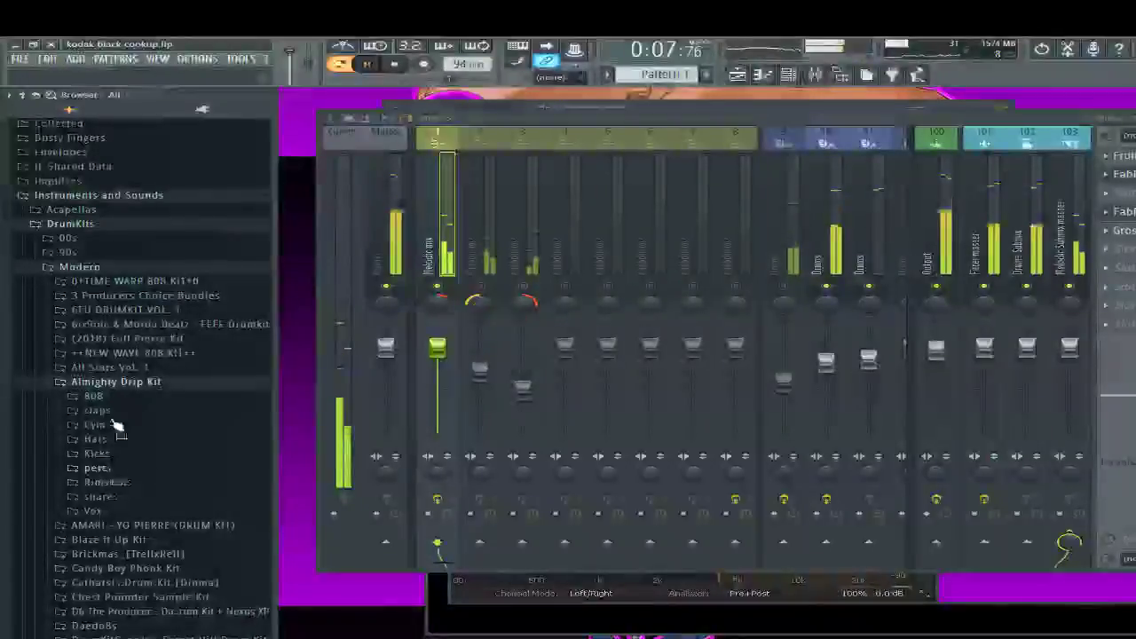
{"action": "left_click", "coordinate": [98, 410]}
Audition the claps Boomin, Money, Cassius, percs_clap2, percs_clap3, percs_clap4, percs_clap and percs_clapsnr, partly against the playing pattern
{"action": "left_click", "coordinate": [120, 437]}
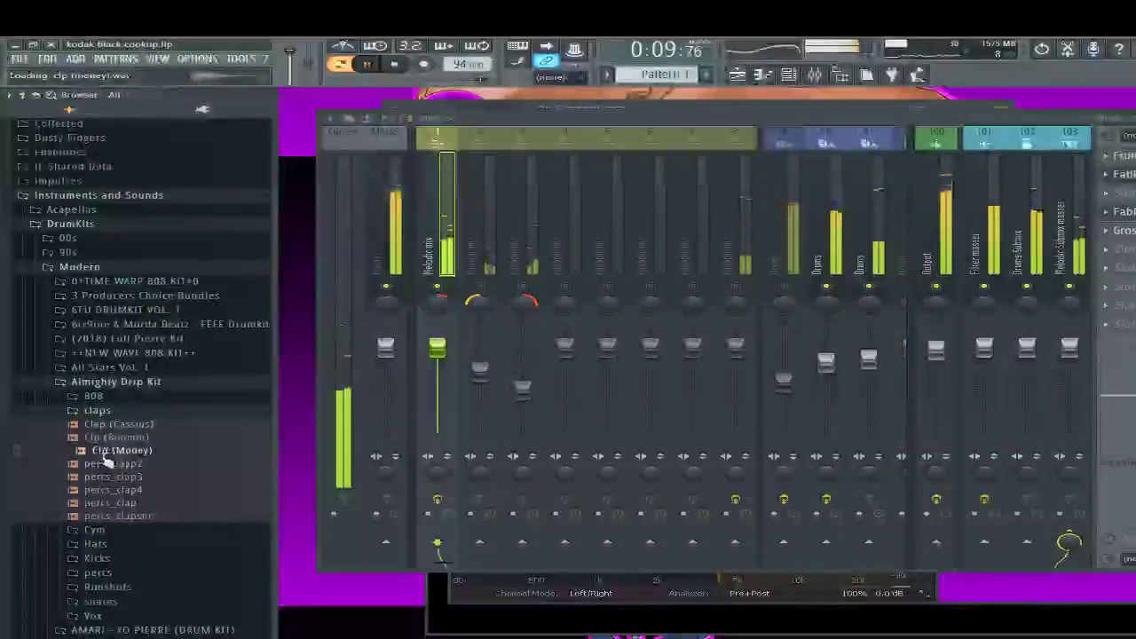
{"action": "left_click", "coordinate": [106, 463]}
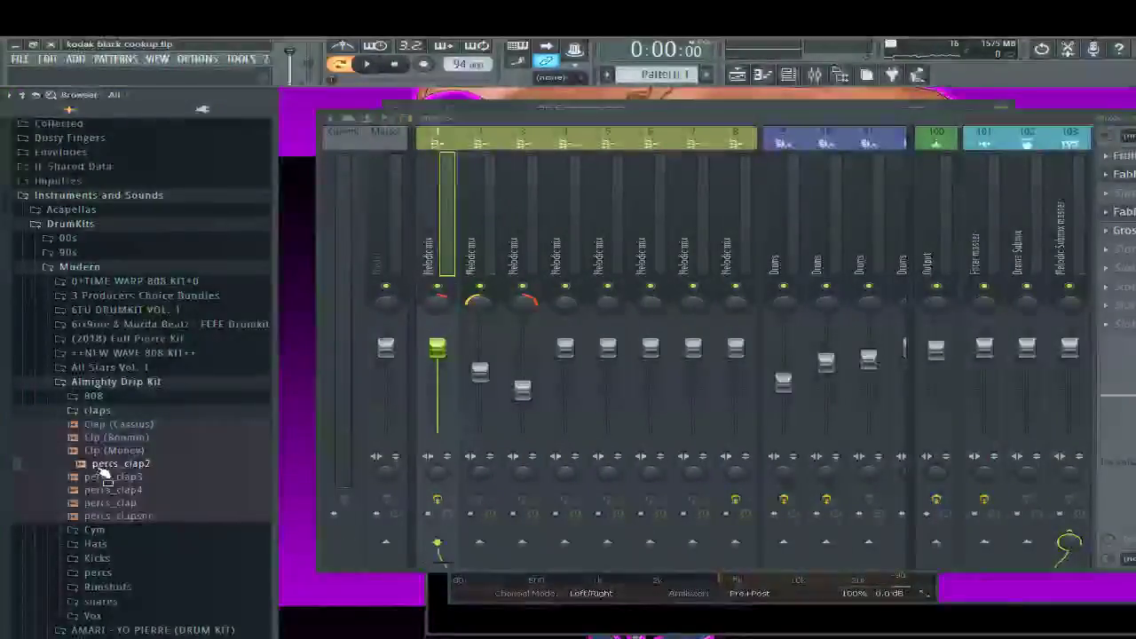
{"action": "left_click", "coordinate": [107, 476]}
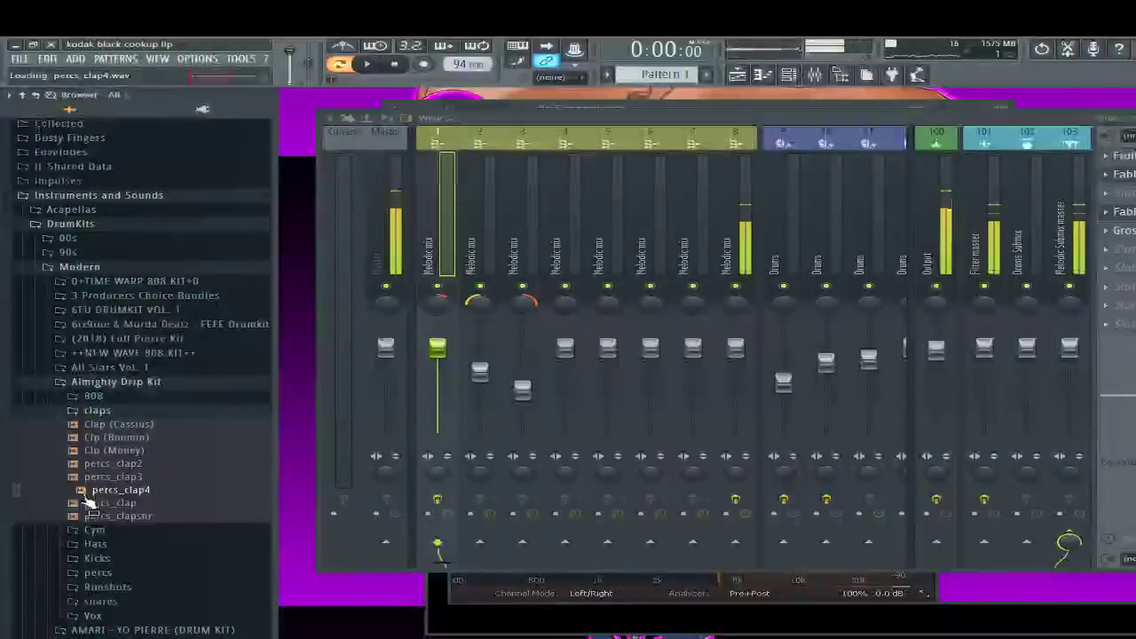
{"action": "left_click", "coordinate": [106, 503]}
{"action": "key", "text": "space"}
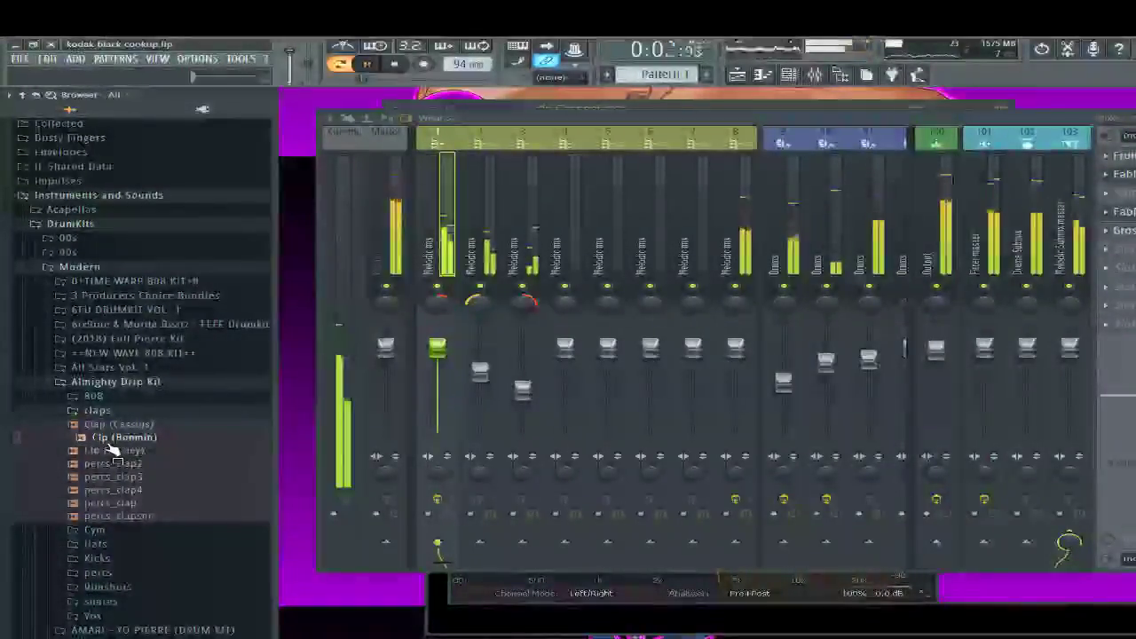
{"action": "left_click", "coordinate": [115, 426]}
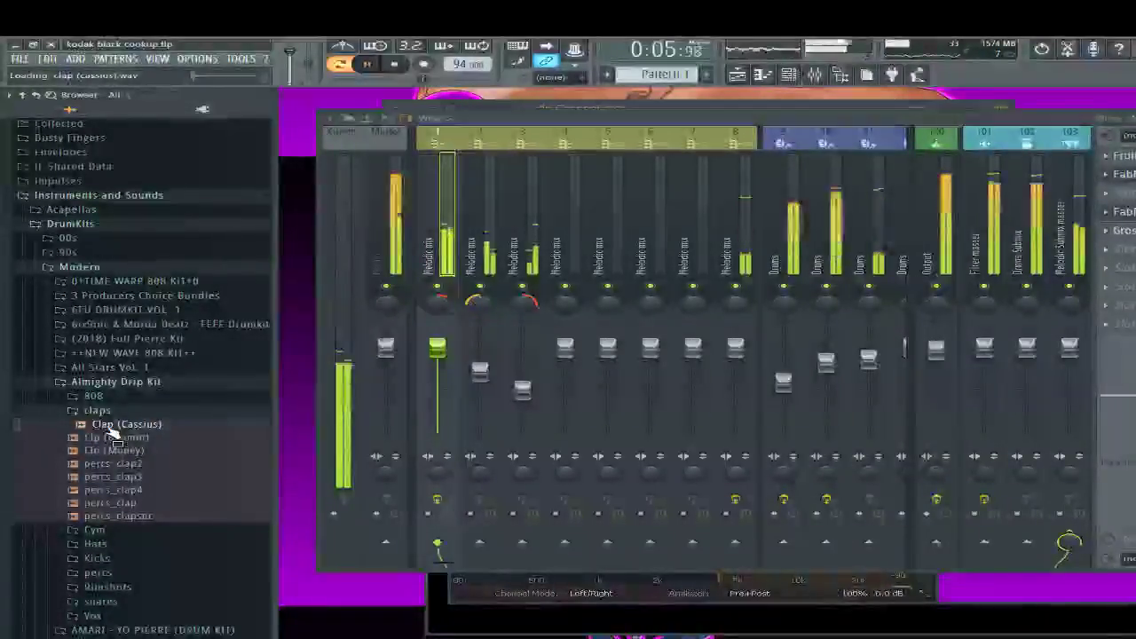
{"action": "left_click", "coordinate": [114, 502]}
{"action": "left_click", "coordinate": [108, 515]}
{"action": "key", "text": "space"}
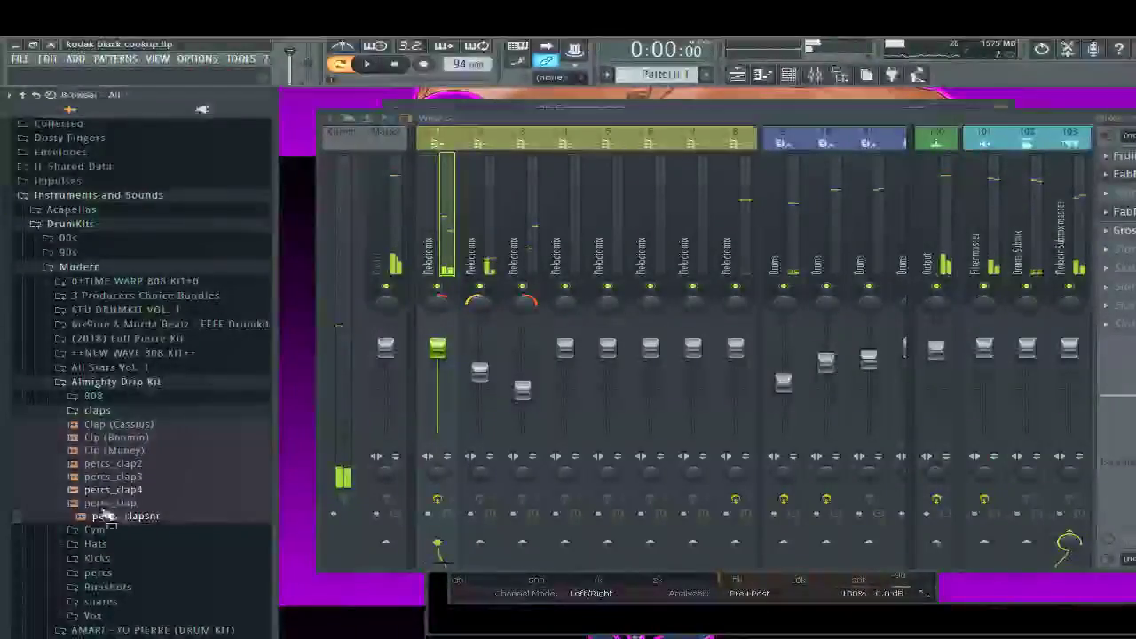
{"action": "left_click", "coordinate": [106, 520]}
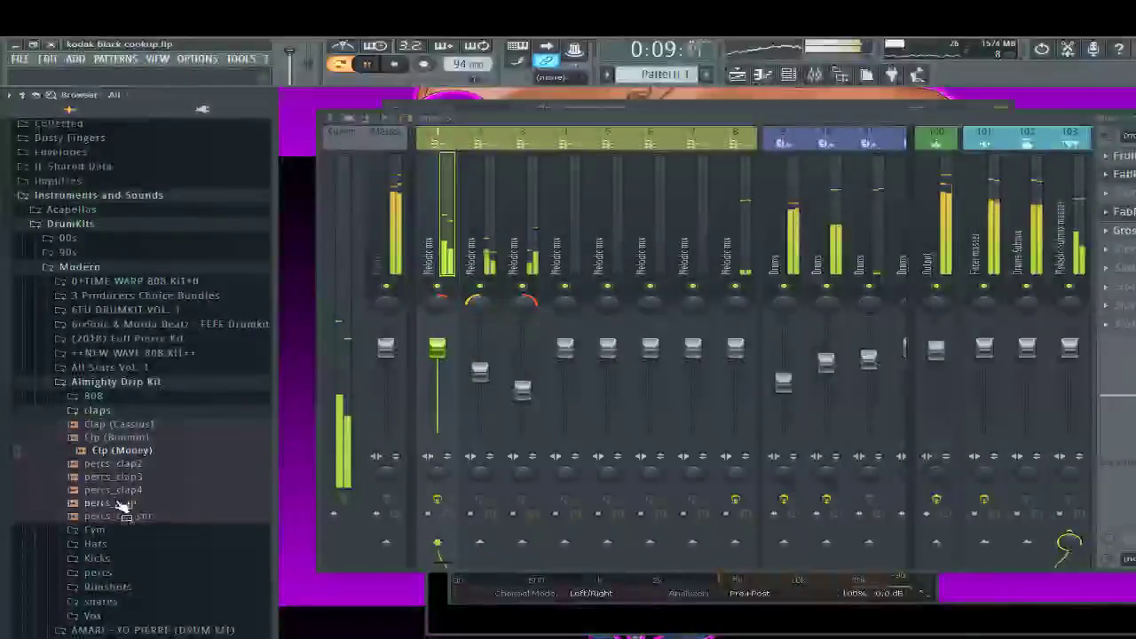
{"action": "left_click", "coordinate": [118, 503]}
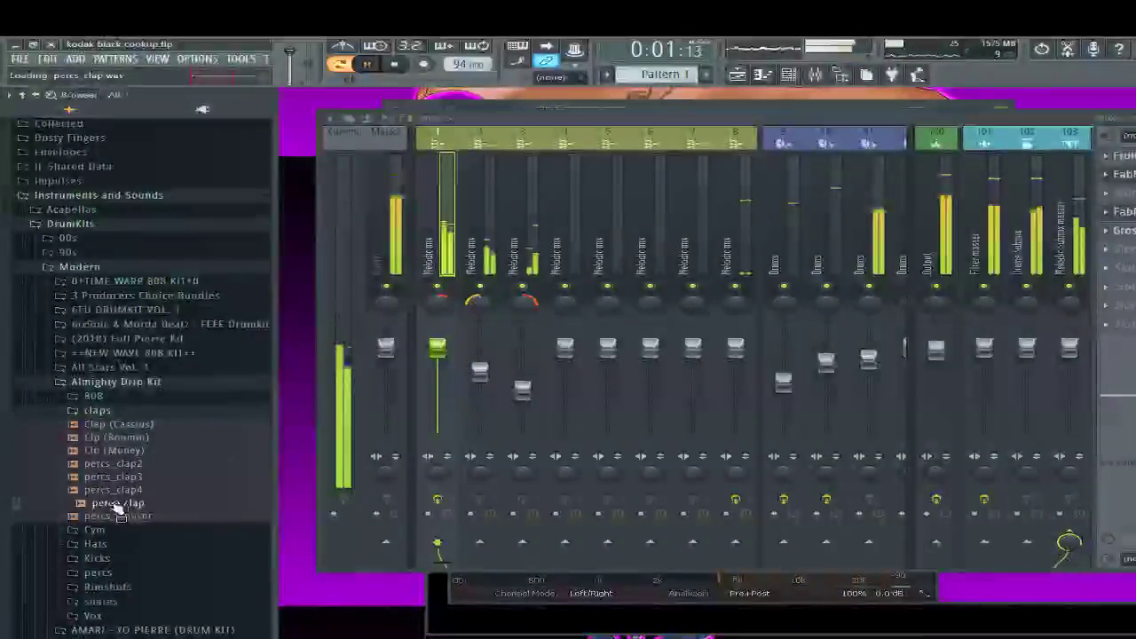
Leave the Almighty Drip Kit and look through the All Stars Vol. 1 sample pack down to the TS_INTHN folder
{"action": "left_click", "coordinate": [125, 381]}
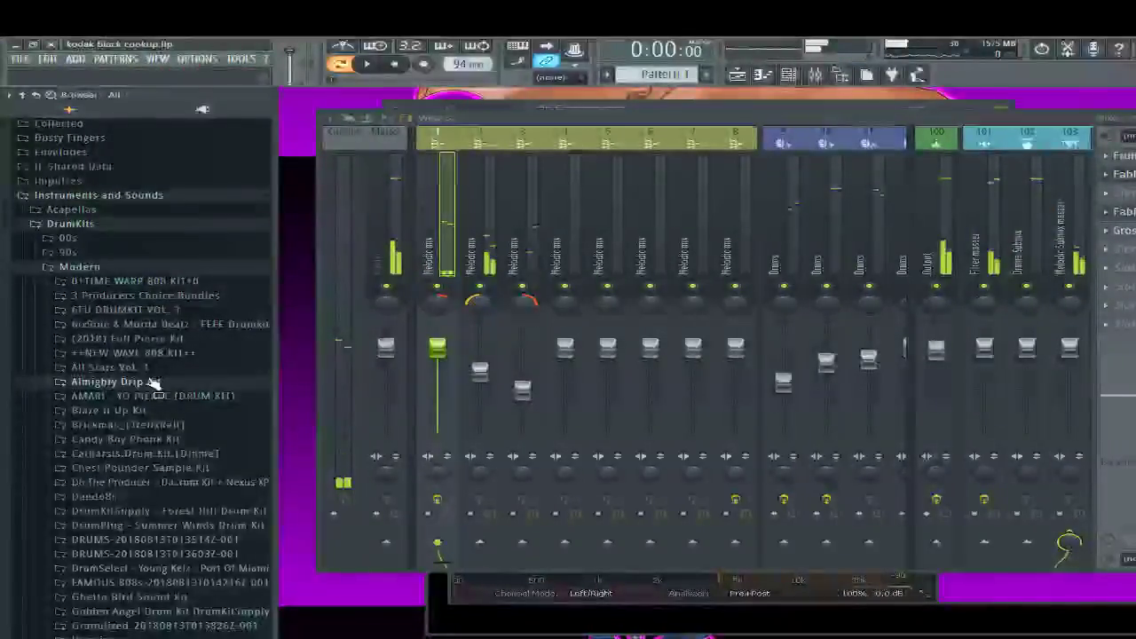
{"action": "left_click", "coordinate": [104, 369]}
{"action": "left_click", "coordinate": [147, 382]}
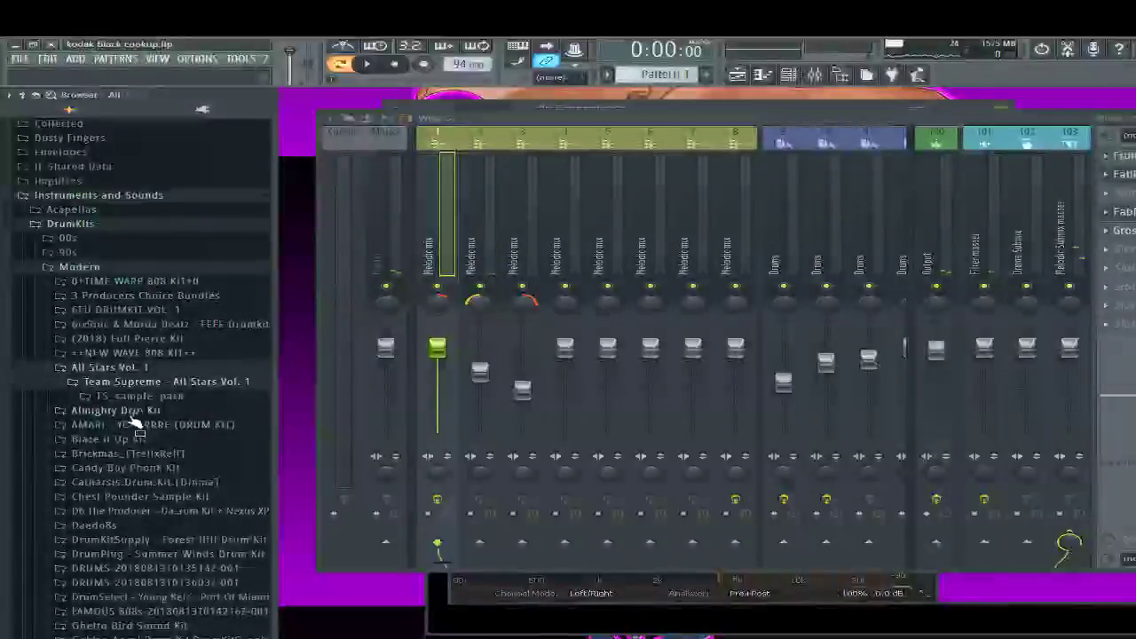
{"action": "left_click", "coordinate": [126, 396]}
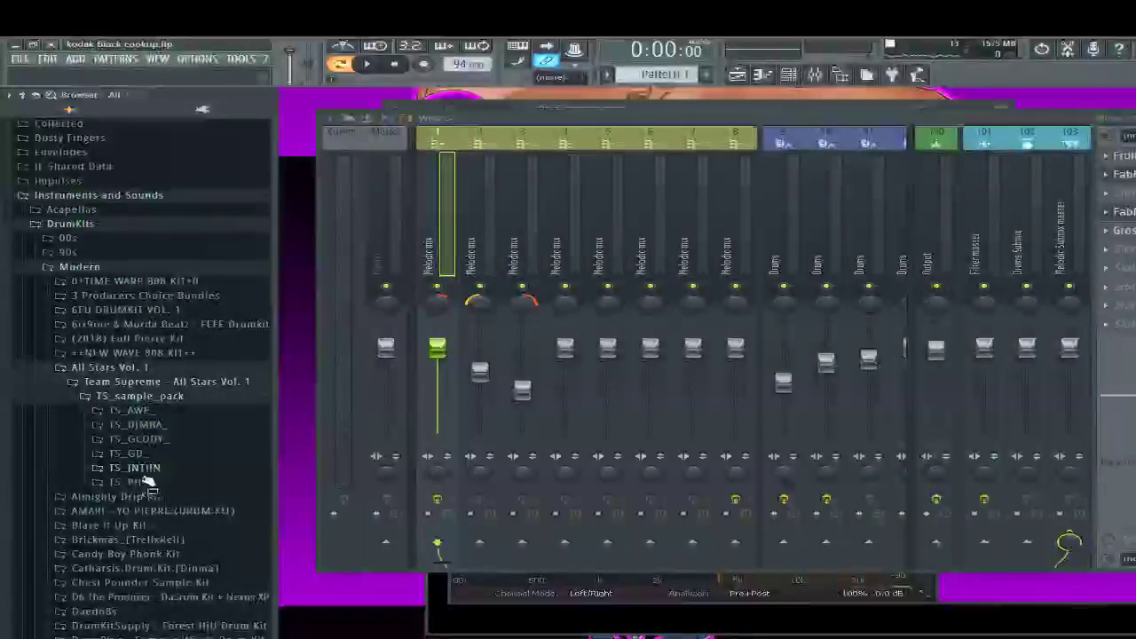
{"action": "left_click", "coordinate": [124, 468]}
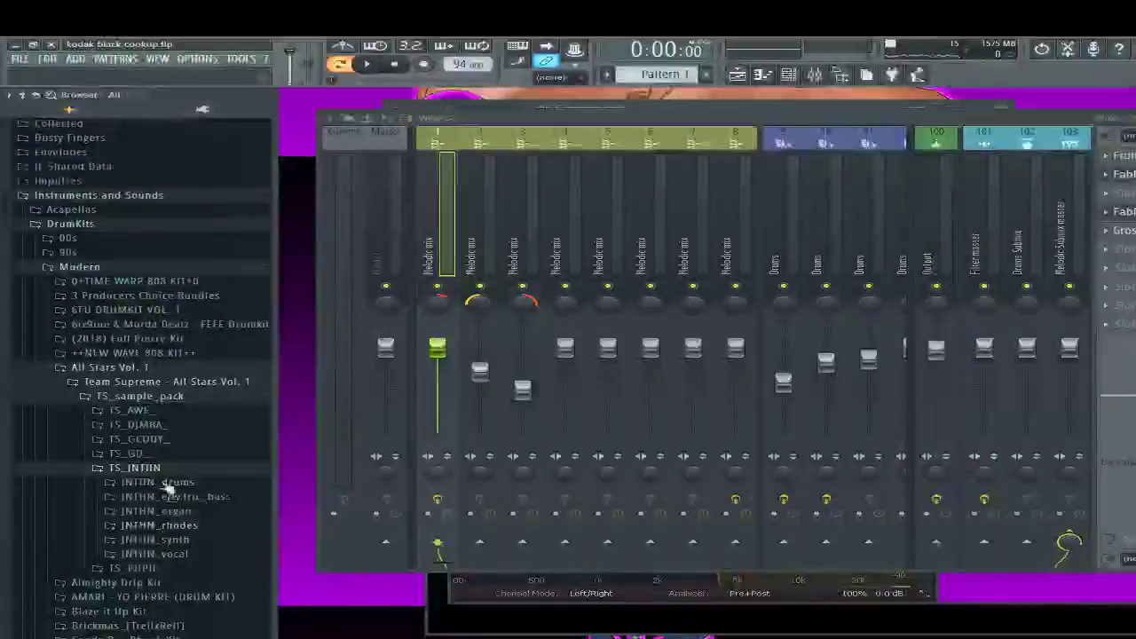
{"action": "left_click", "coordinate": [164, 388]}
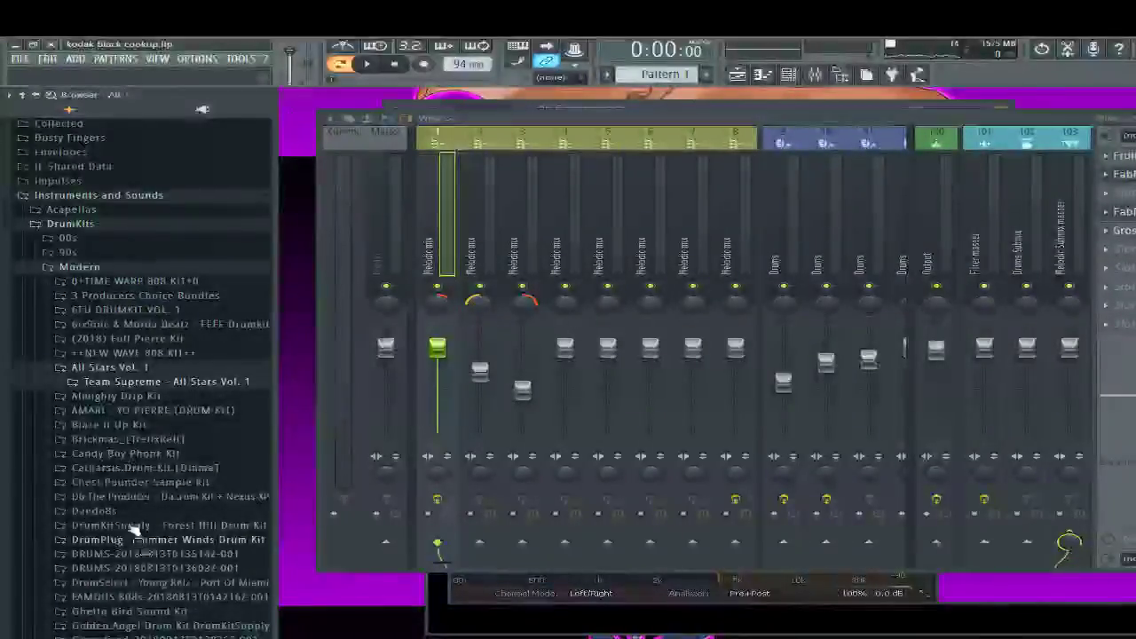
Browse to the Claps folder of the DrumPlug Summer Winds Drum Kit
{"action": "scroll", "coordinate": [102, 538], "scroll_direction": "down", "scroll_amount": 2}
{"action": "left_click", "coordinate": [144, 461]}
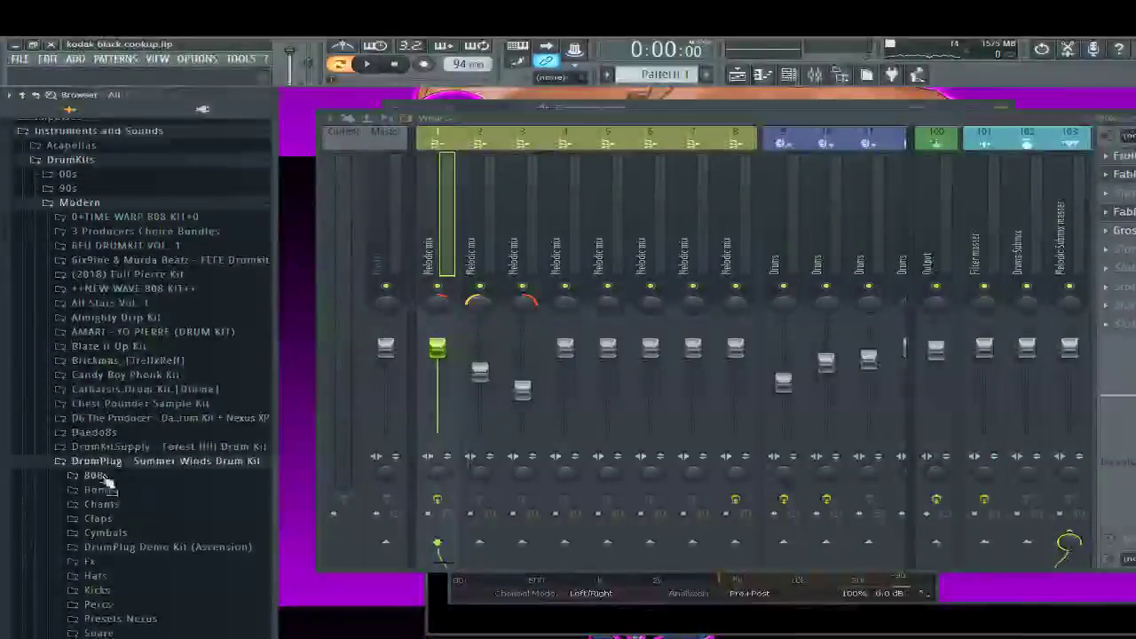
{"action": "left_click", "coordinate": [99, 520]}
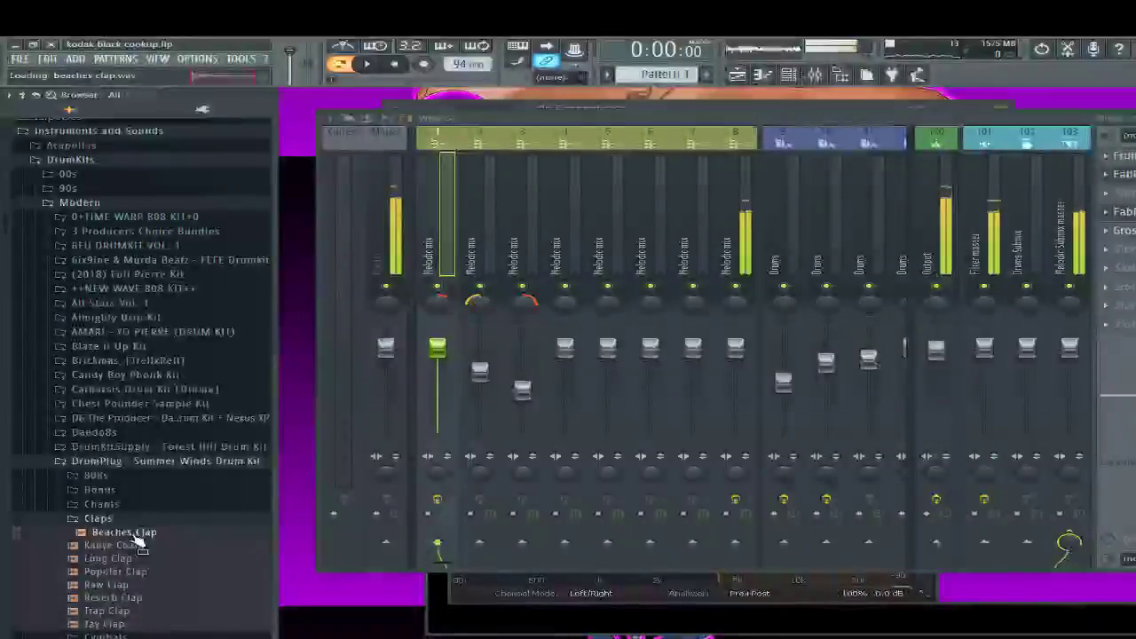
Audition the Beaches, Reverb, Trap, Zay, Raw, Popular and Long claps, partly against the playing pattern
{"action": "left_click", "coordinate": [102, 597]}
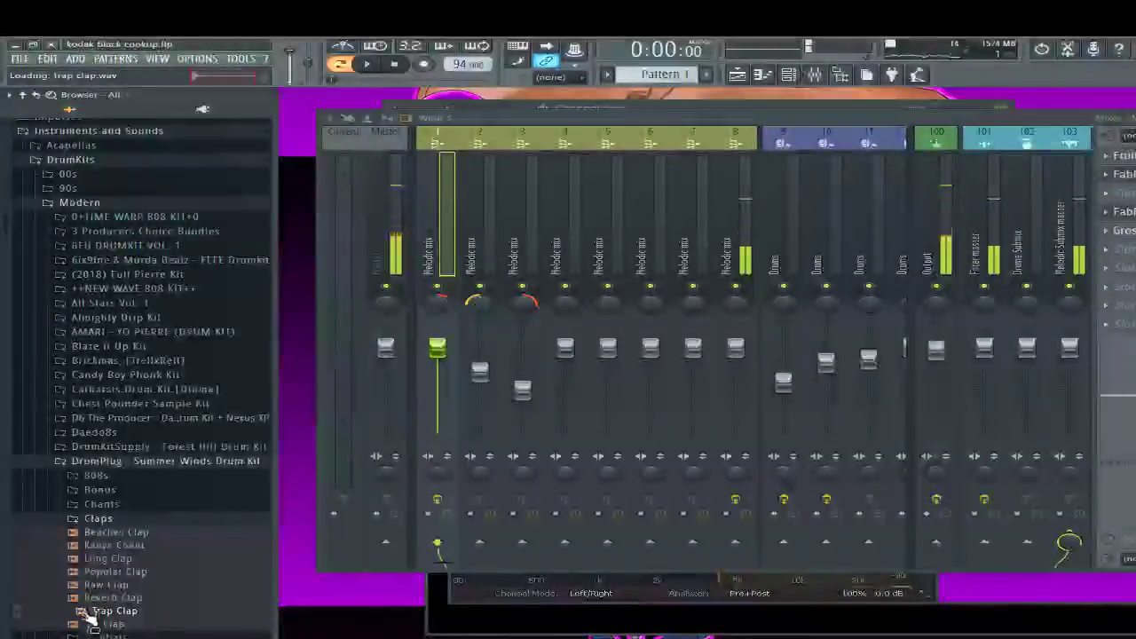
{"action": "left_click", "coordinate": [105, 623]}
{"action": "key", "text": "space"}
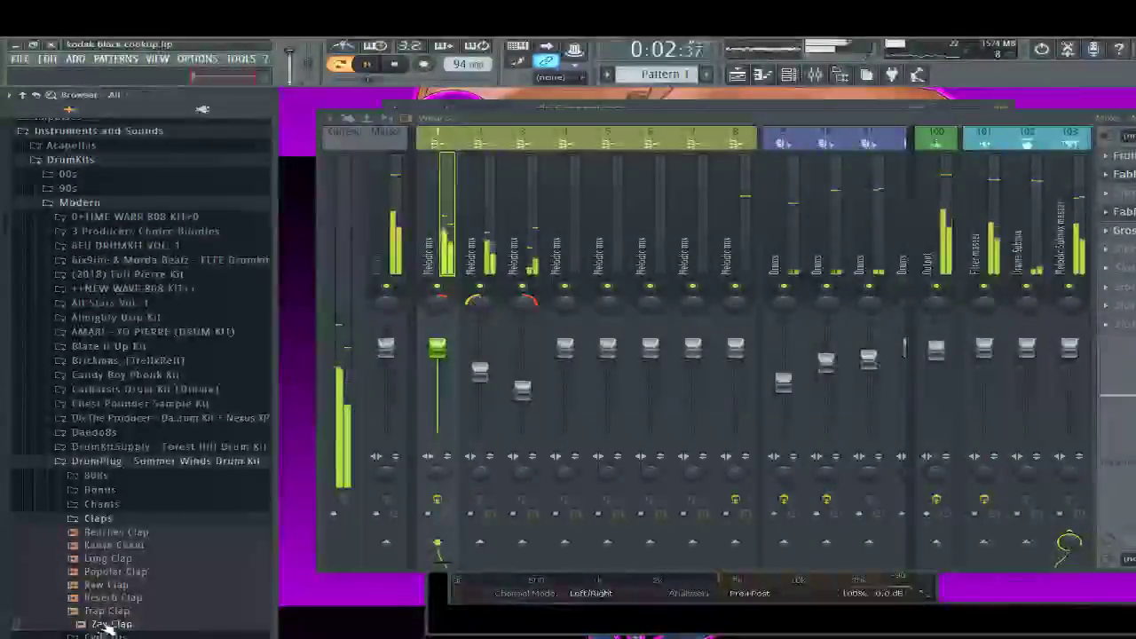
{"action": "left_click", "coordinate": [121, 598]}
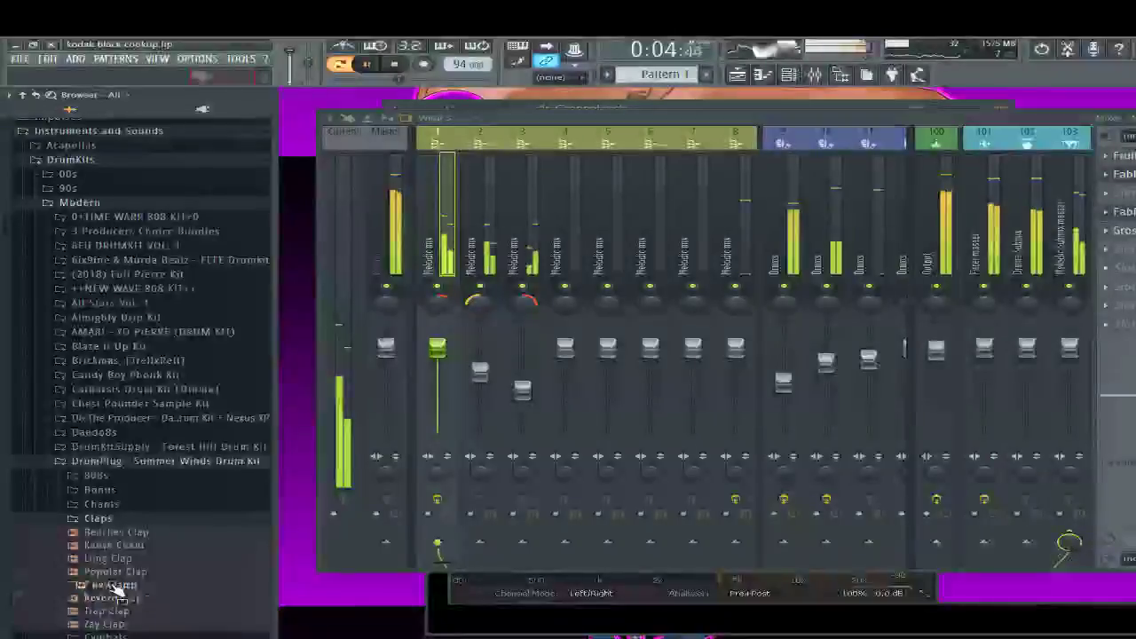
{"action": "left_click", "coordinate": [114, 586]}
{"action": "key", "text": "space"}
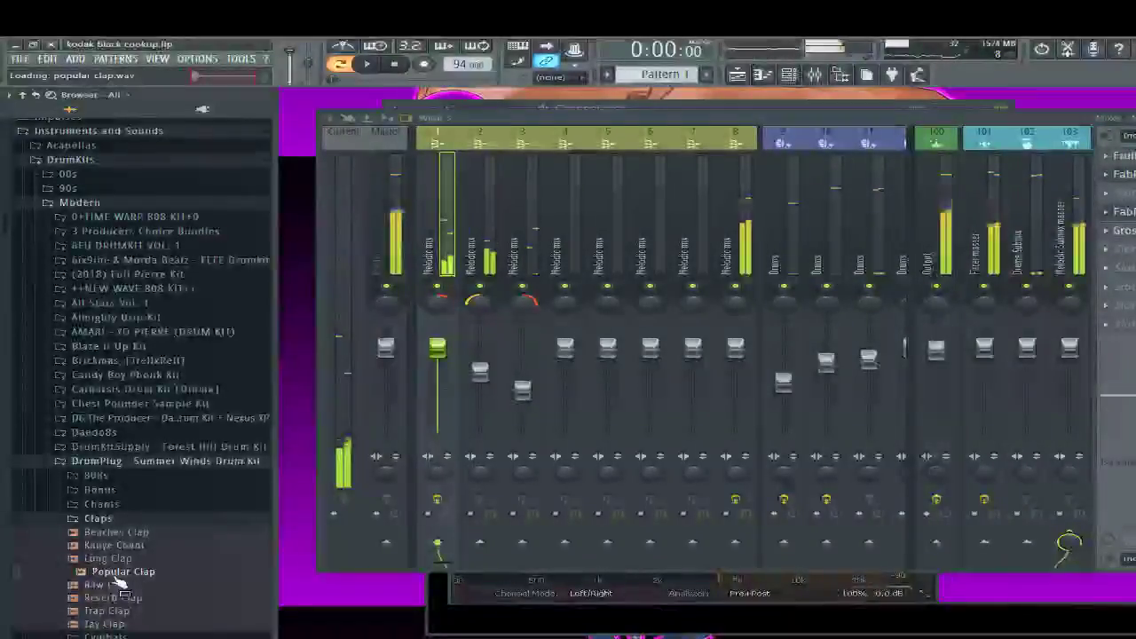
{"action": "left_click", "coordinate": [120, 573]}
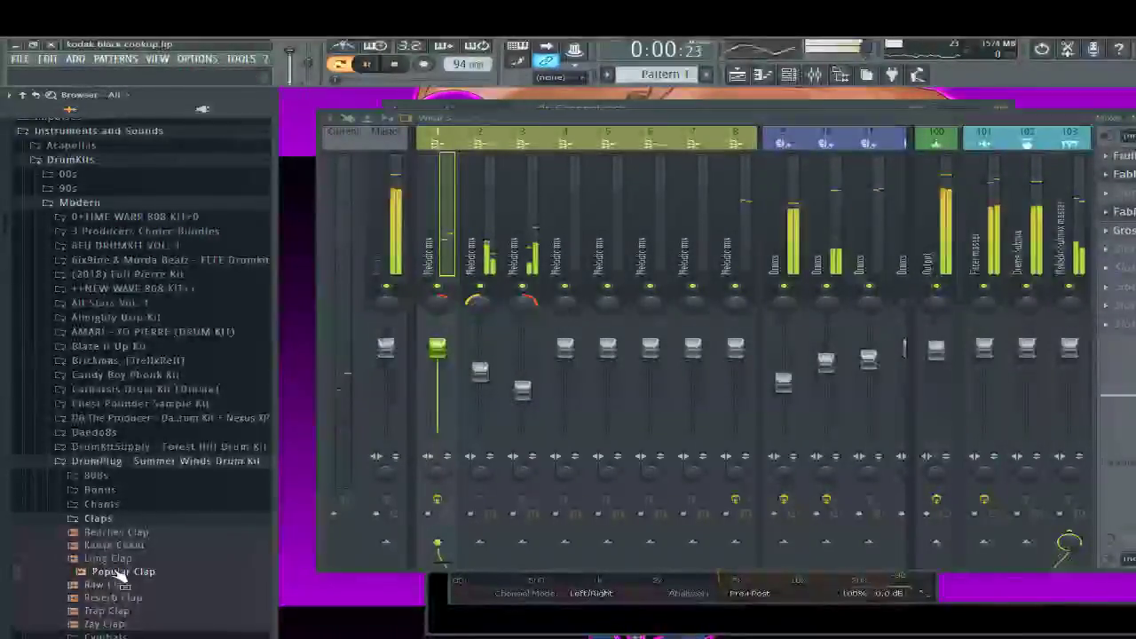
{"action": "key", "text": "space"}
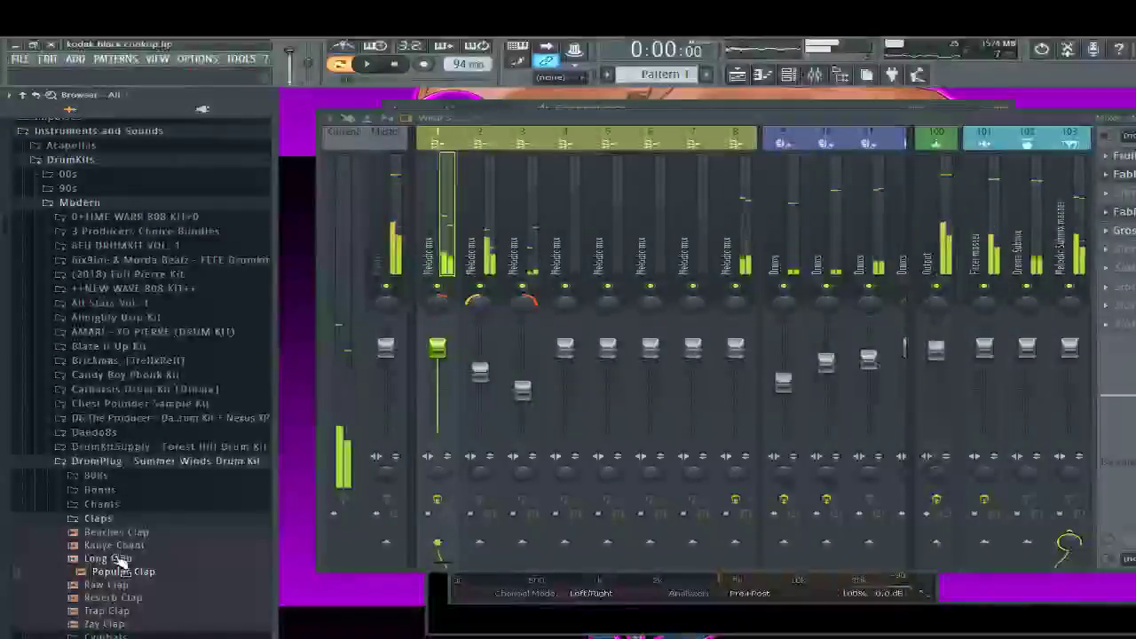
{"action": "left_click", "coordinate": [119, 559]}
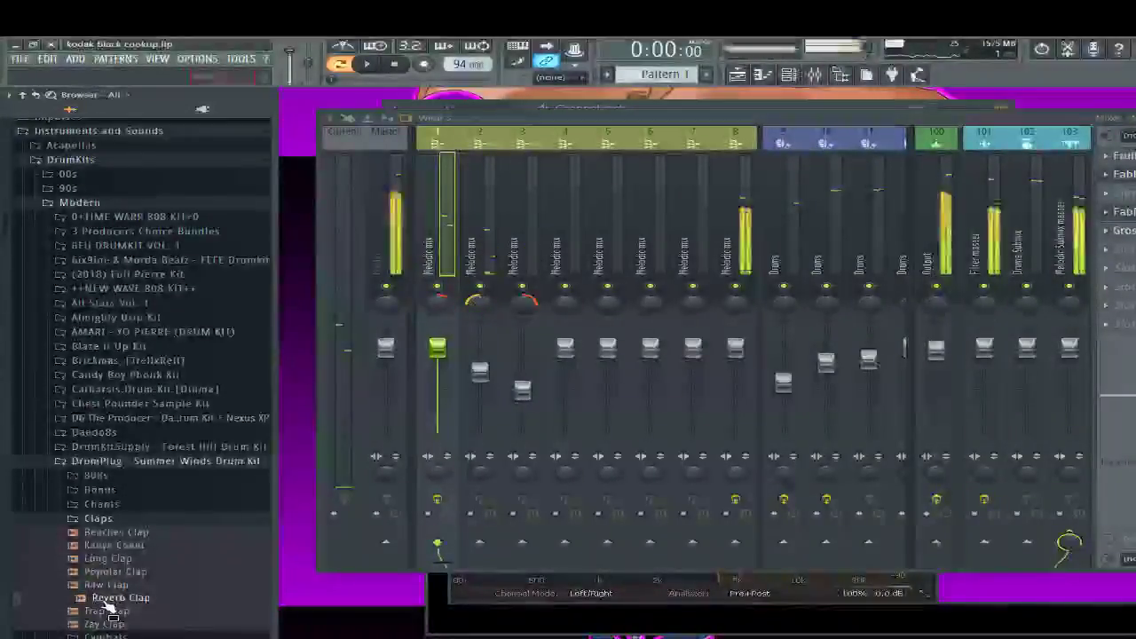
{"action": "key", "text": "space"}
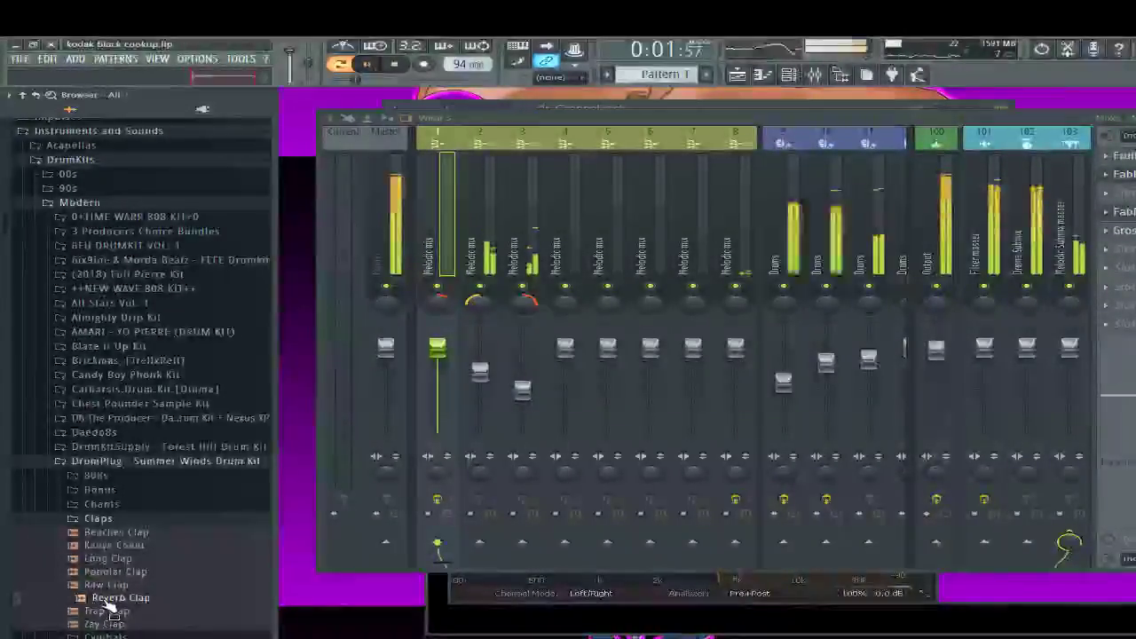
{"action": "key", "text": "space"}
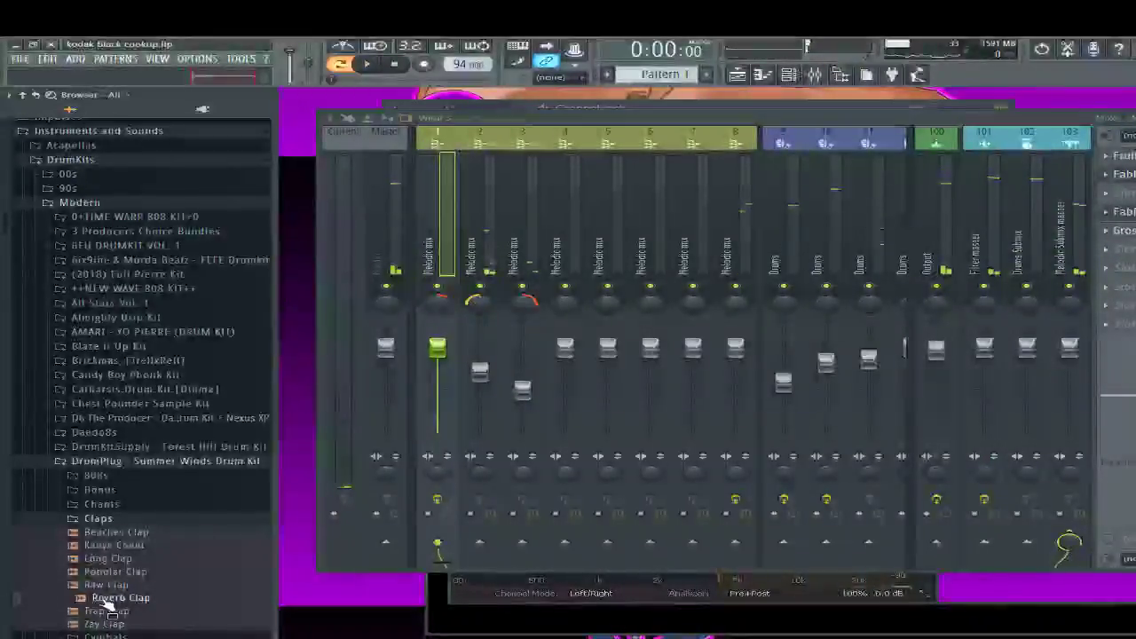
Add Reverb Clap from the kit as a new channel above Points and route it to mixer track 13
{"action": "key", "text": "F9"}
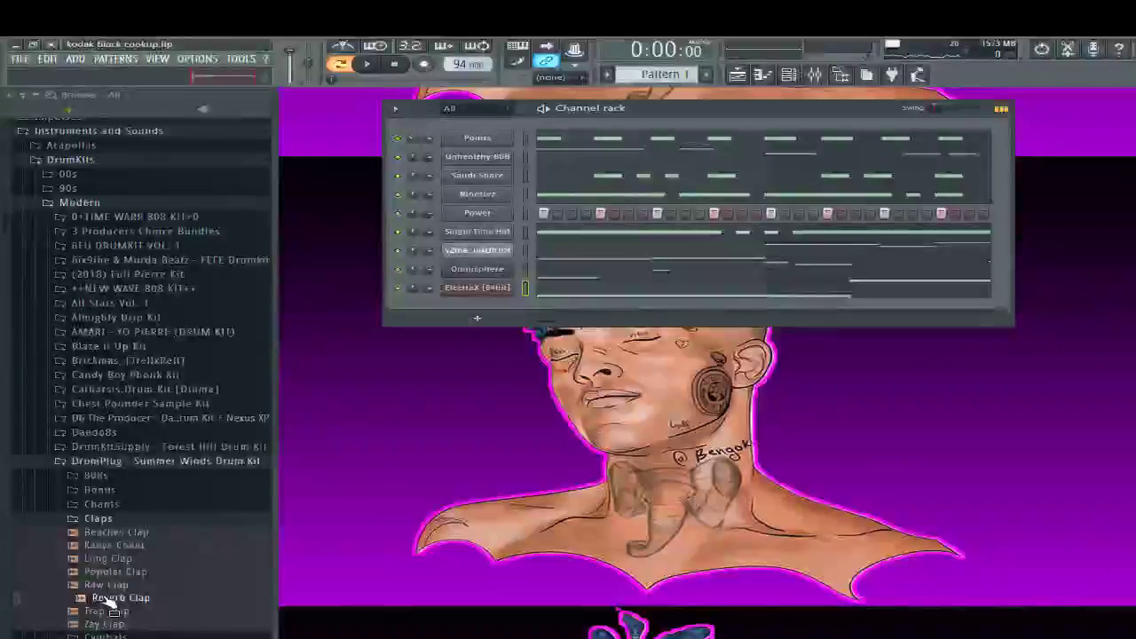
{"action": "left_click_drag", "start_coordinate": [104, 601], "coordinate": [221, 134]}
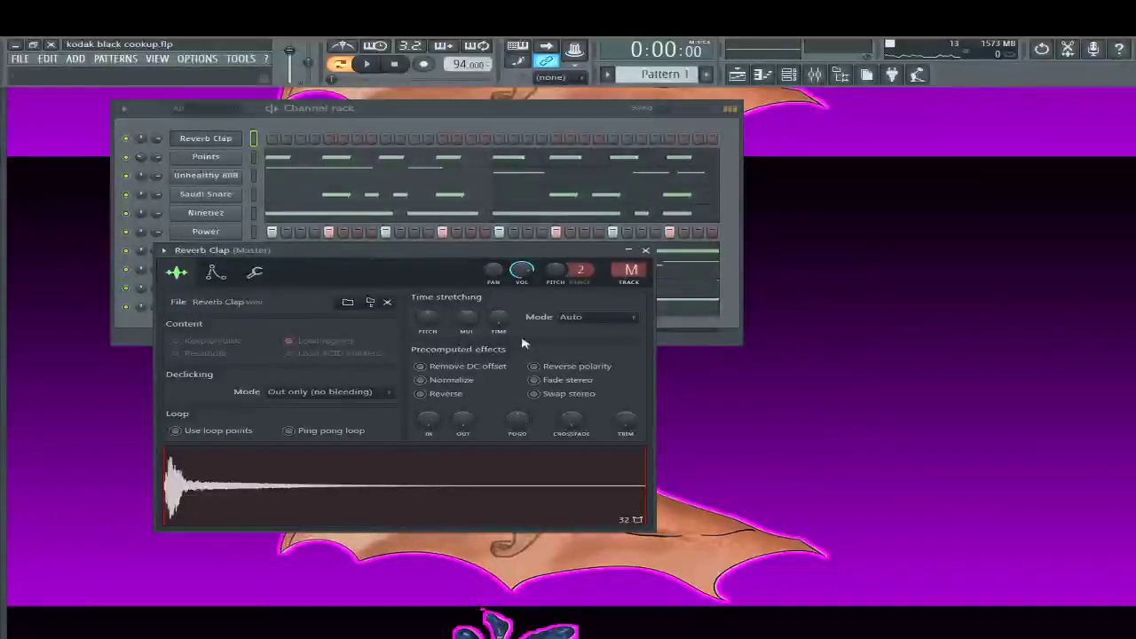
{"action": "scroll", "coordinate": [634, 270], "scroll_direction": "up", "scroll_amount": 6}
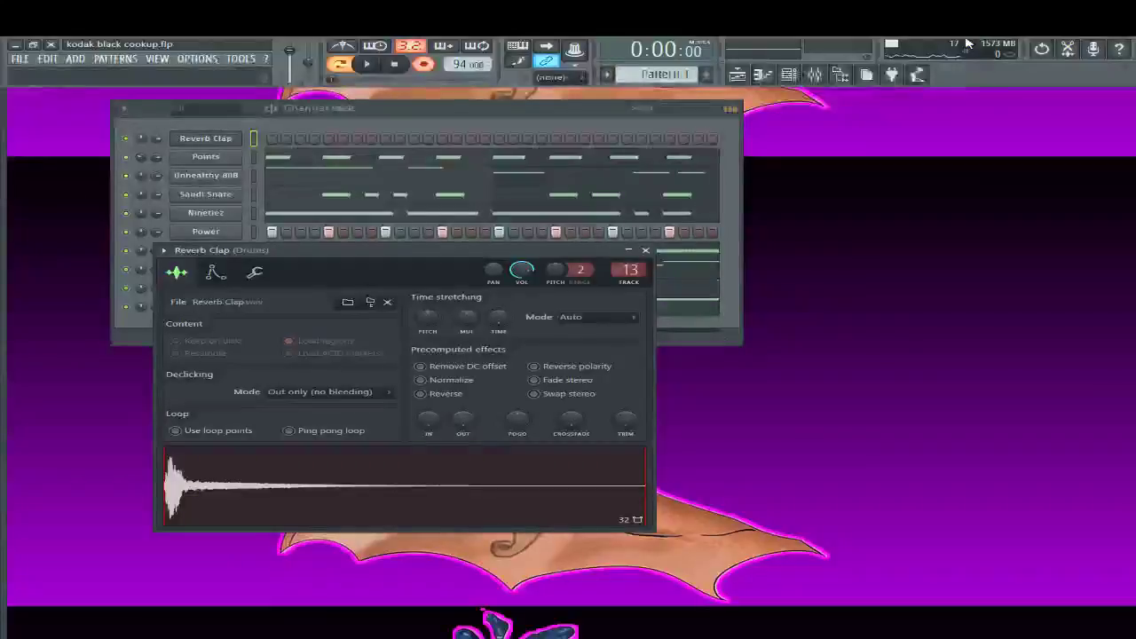
Play the Reverb Clap to test it, open its sample in Edison and load it from there back into the channel
{"action": "key", "text": "z"}
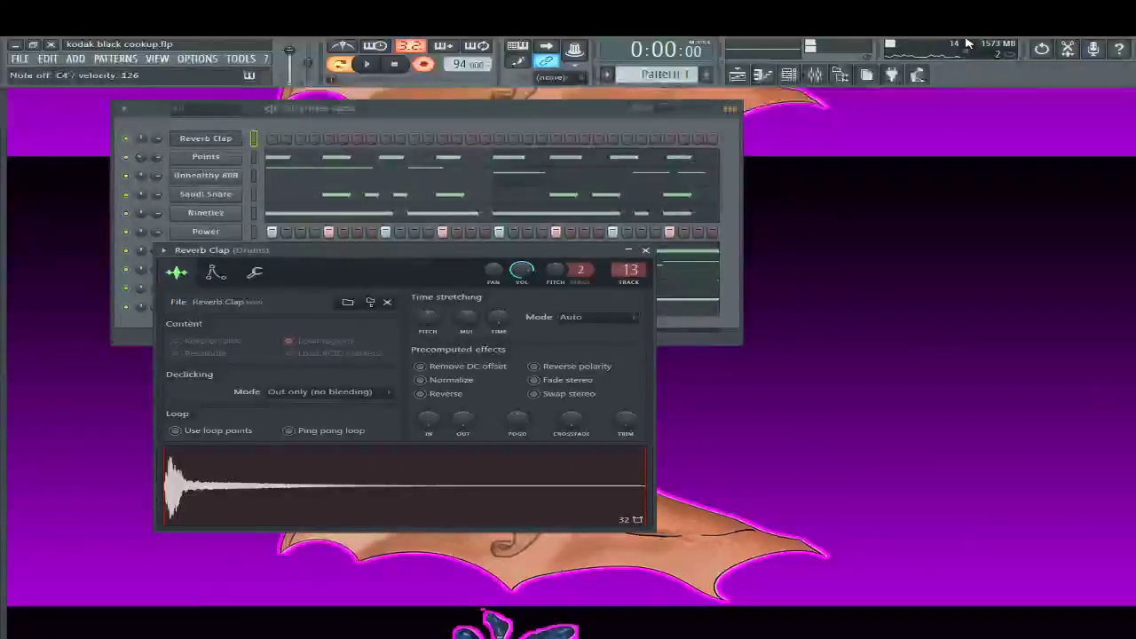
{"action": "key", "text": "z"}
{"action": "key", "text": "z"}
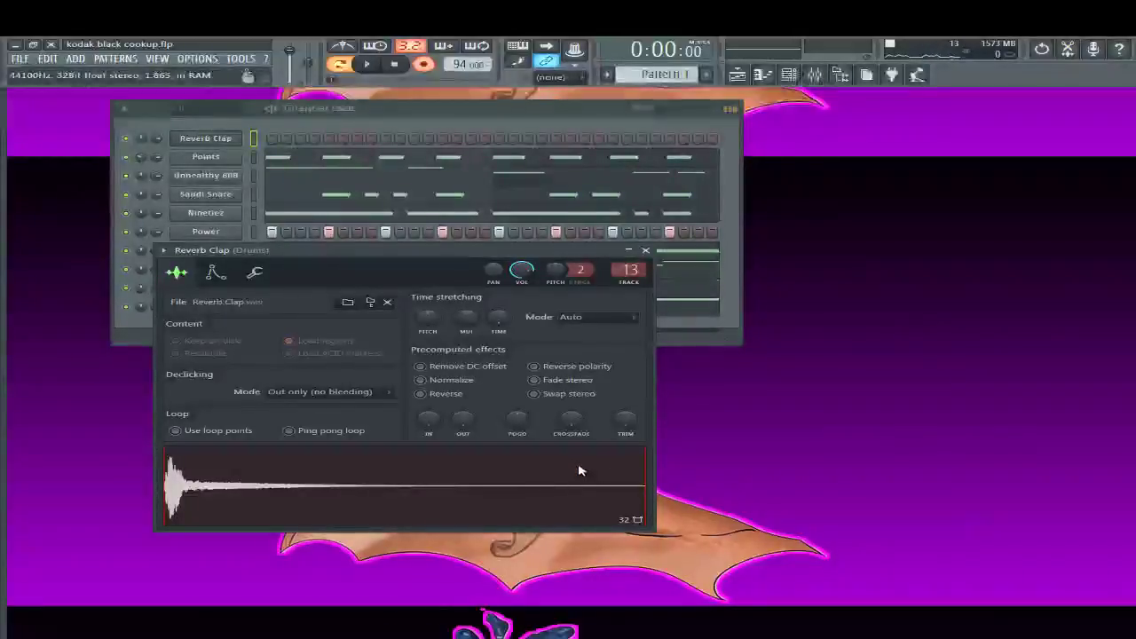
{"action": "left_click", "coordinate": [610, 500]}
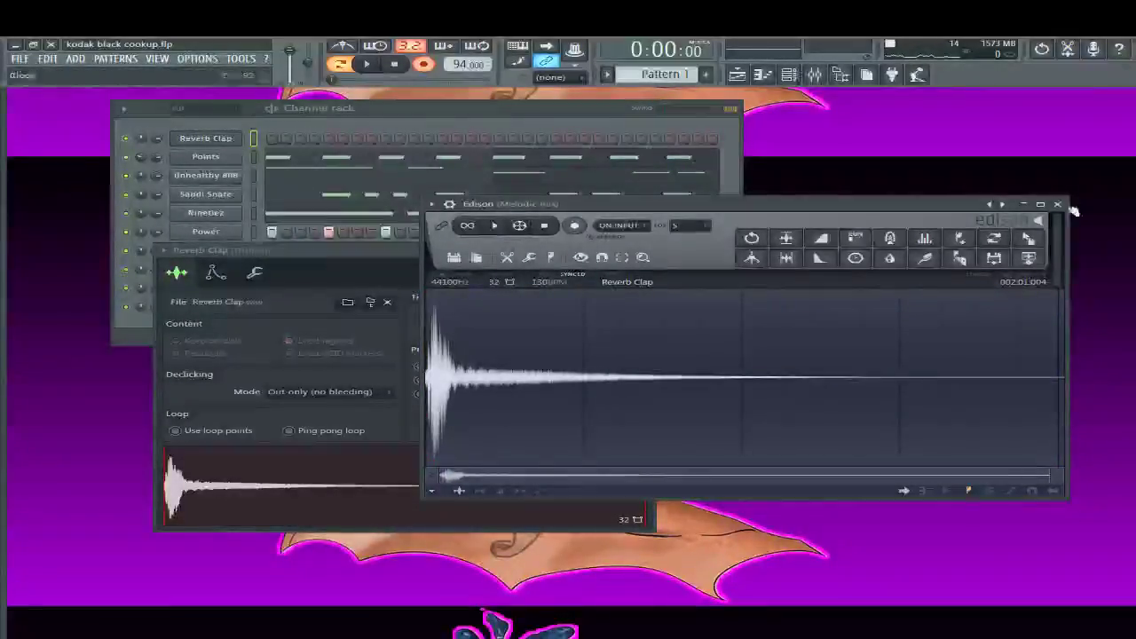
{"action": "left_click_drag", "start_coordinate": [1025, 244], "coordinate": [263, 503]}
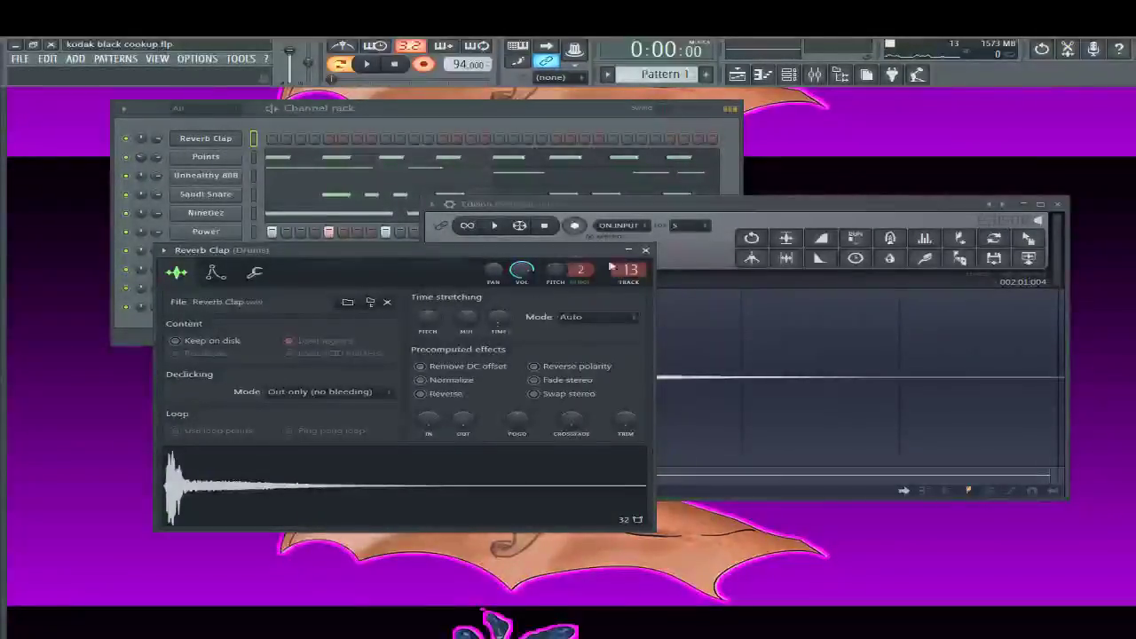
Record the Reverb Clap part live into Pattern 1 and play the pattern back
{"action": "left_click", "coordinate": [443, 107]}
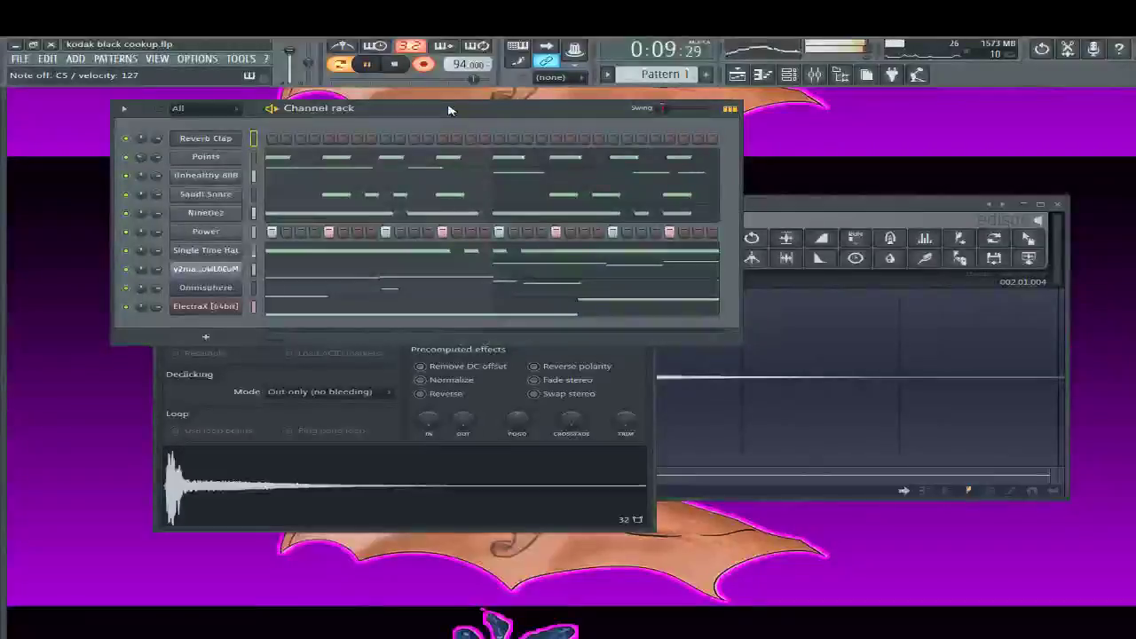
{"action": "key", "text": "space"}
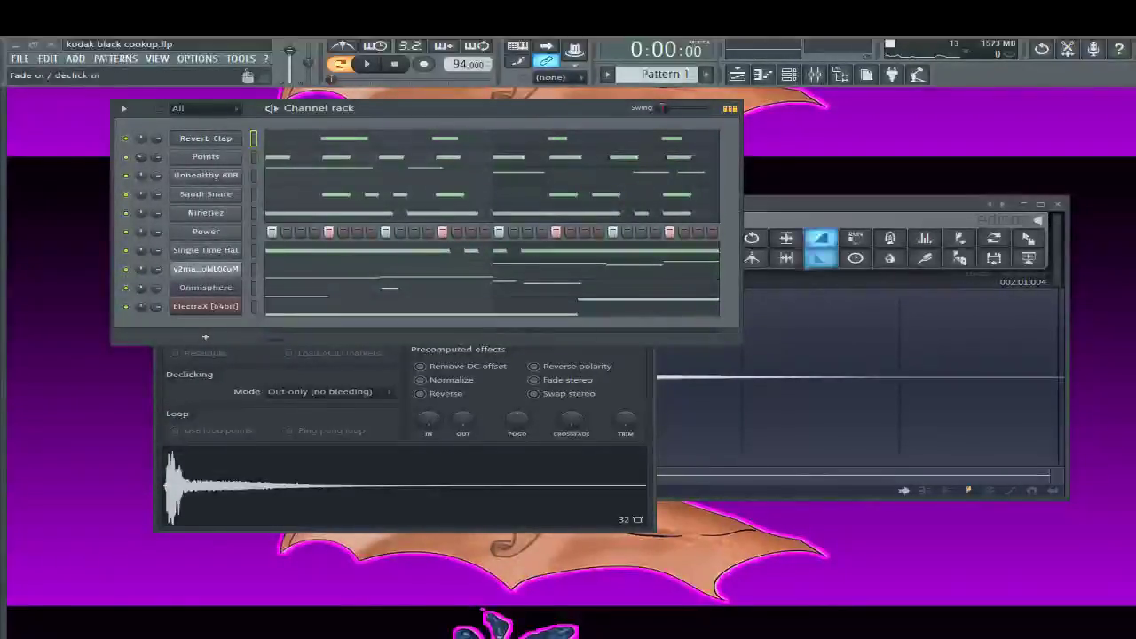
{"action": "left_click", "coordinate": [861, 204]}
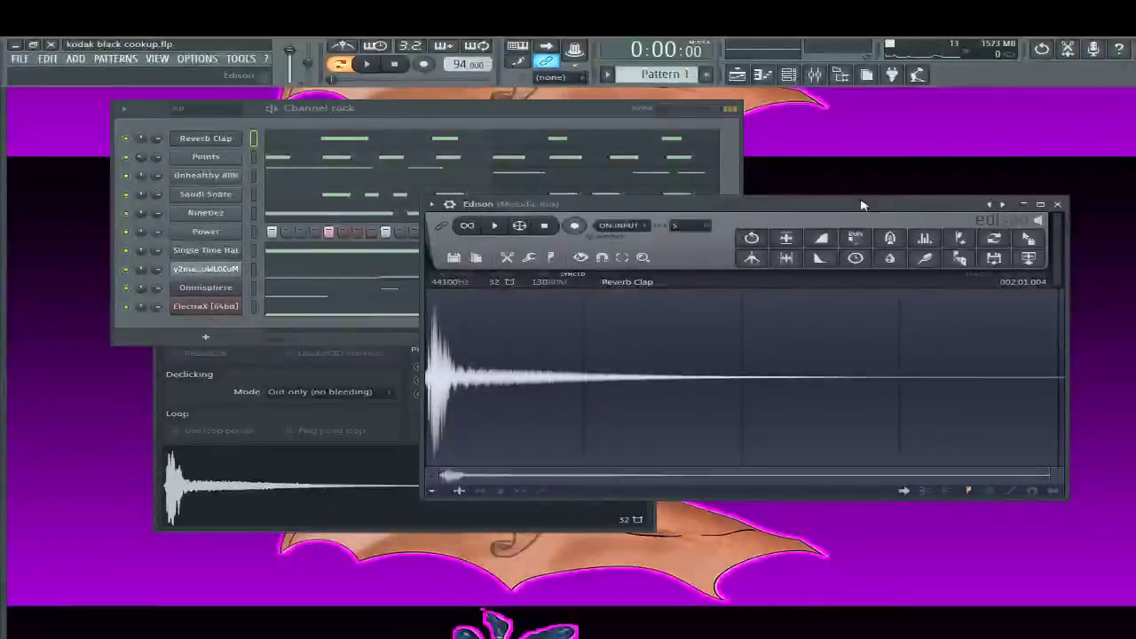
{"action": "key", "text": "space"}
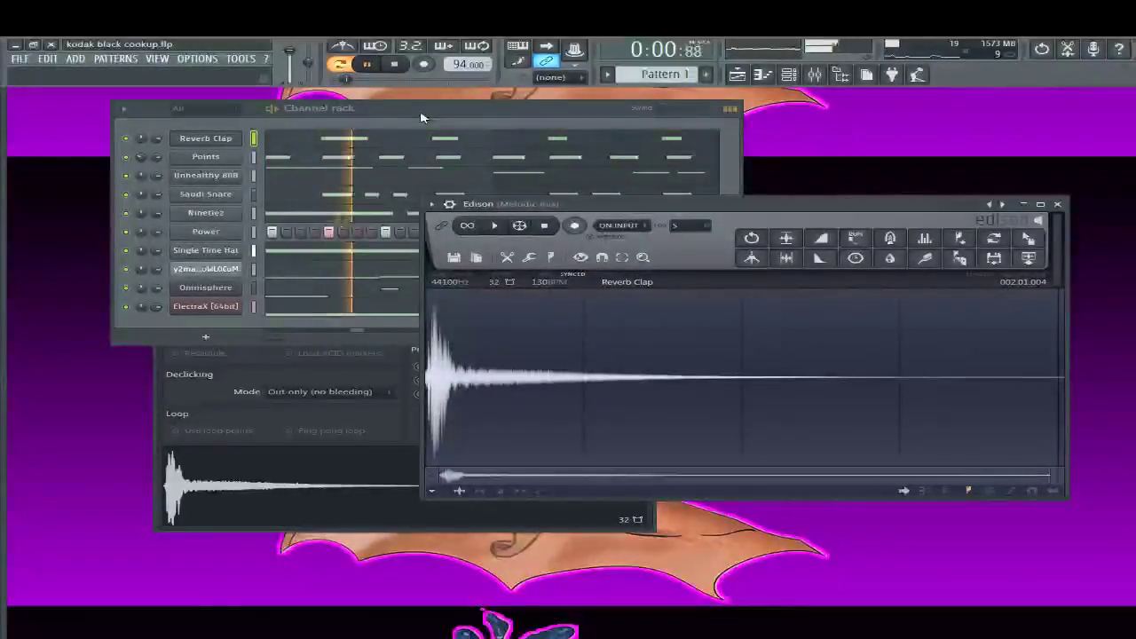
Align the recorded Reverb Clap notes to the beat grid in the piano roll
{"action": "left_click", "coordinate": [446, 114]}
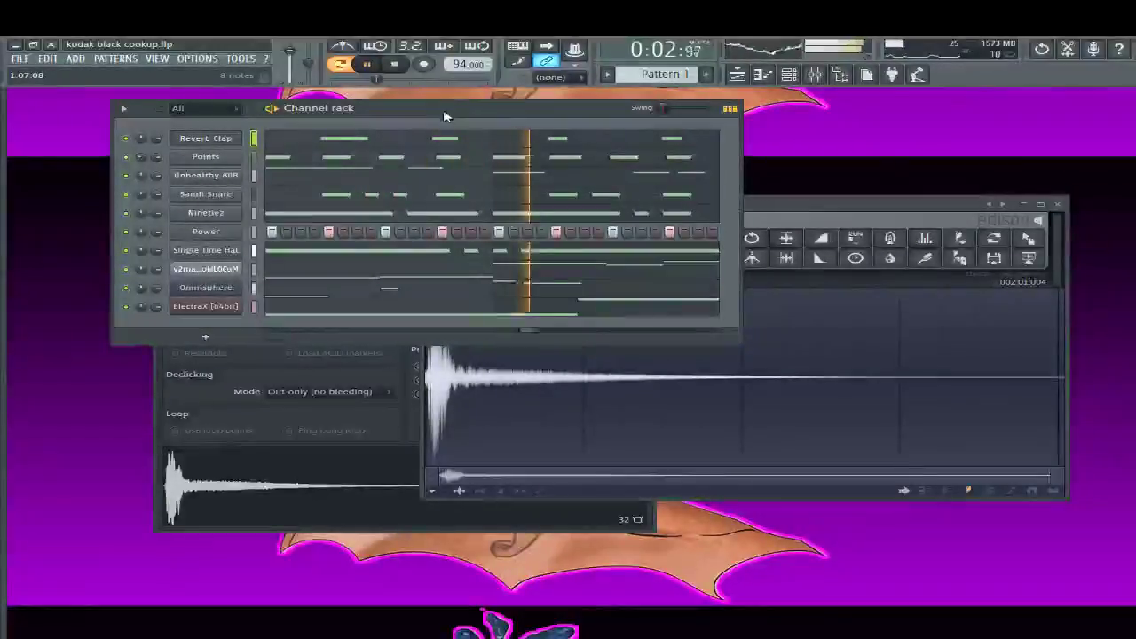
{"action": "left_click", "coordinate": [428, 135]}
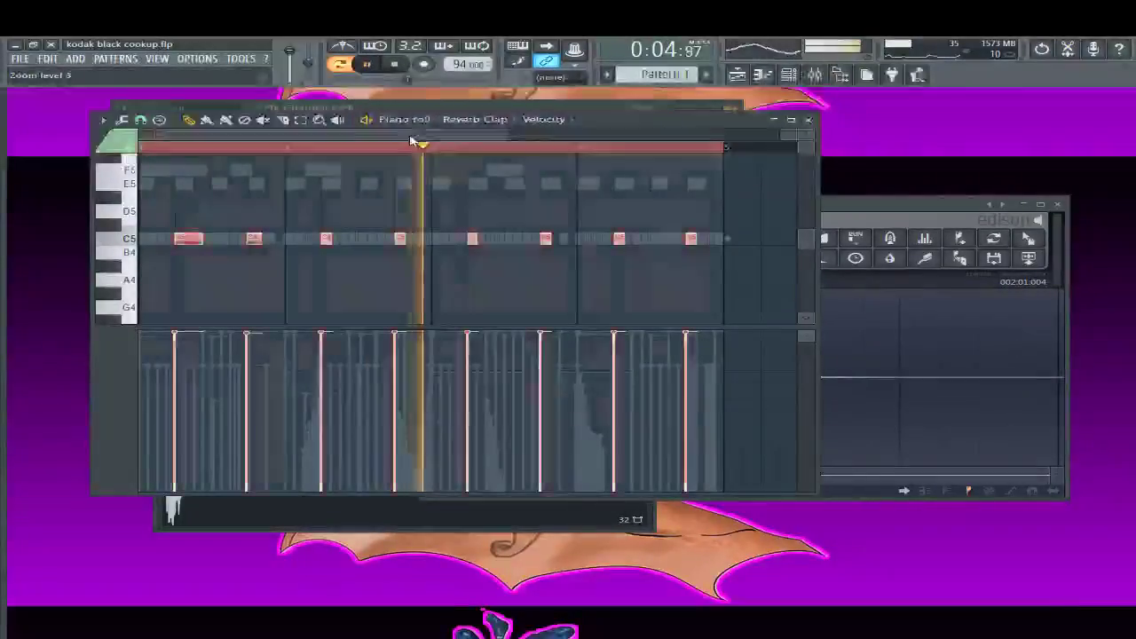
{"action": "scroll", "coordinate": [280, 290], "scroll_direction": "up", "scroll_amount": 1}
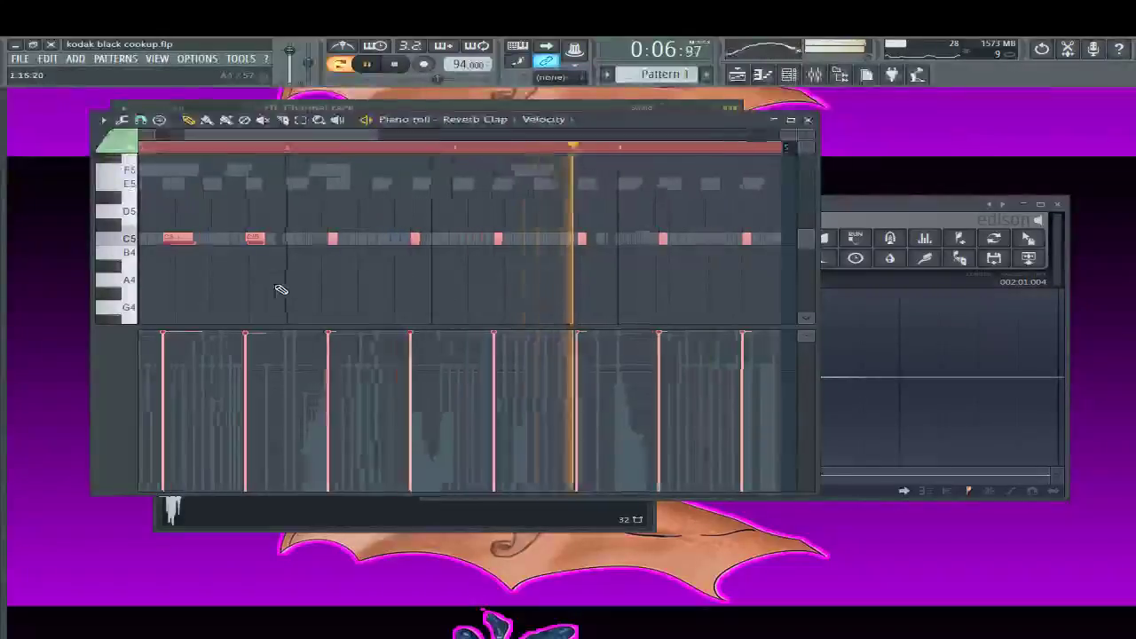
{"action": "scroll", "coordinate": [281, 290], "scroll_direction": "up", "scroll_amount": 2}
{"action": "left_click_drag", "start_coordinate": [293, 144], "coordinate": [494, 172]}
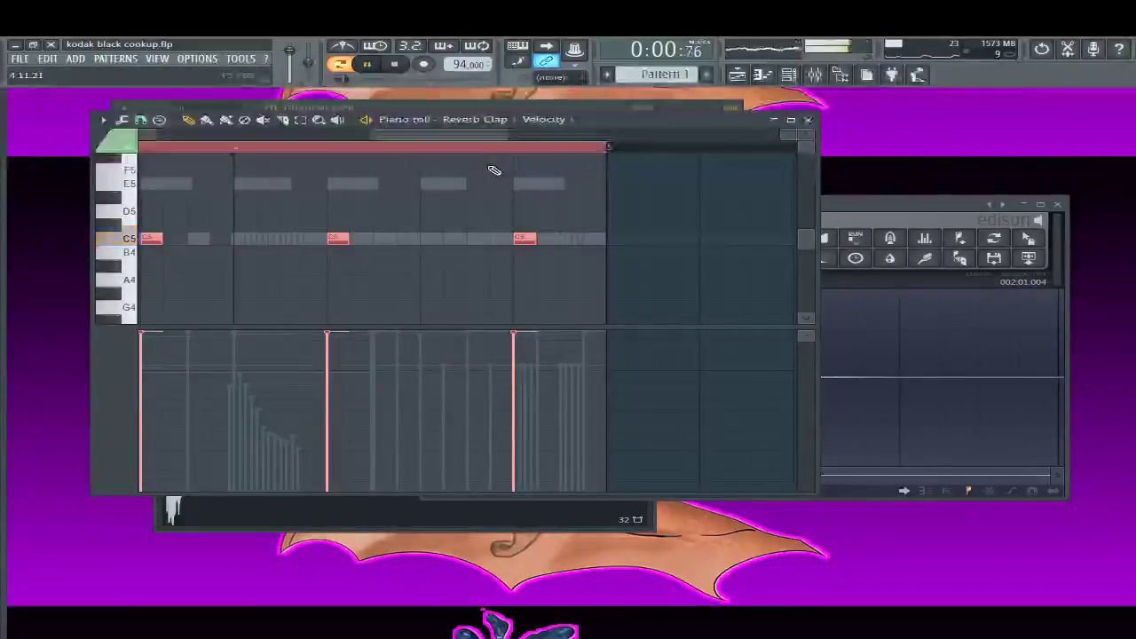
{"action": "key", "text": "F9"}
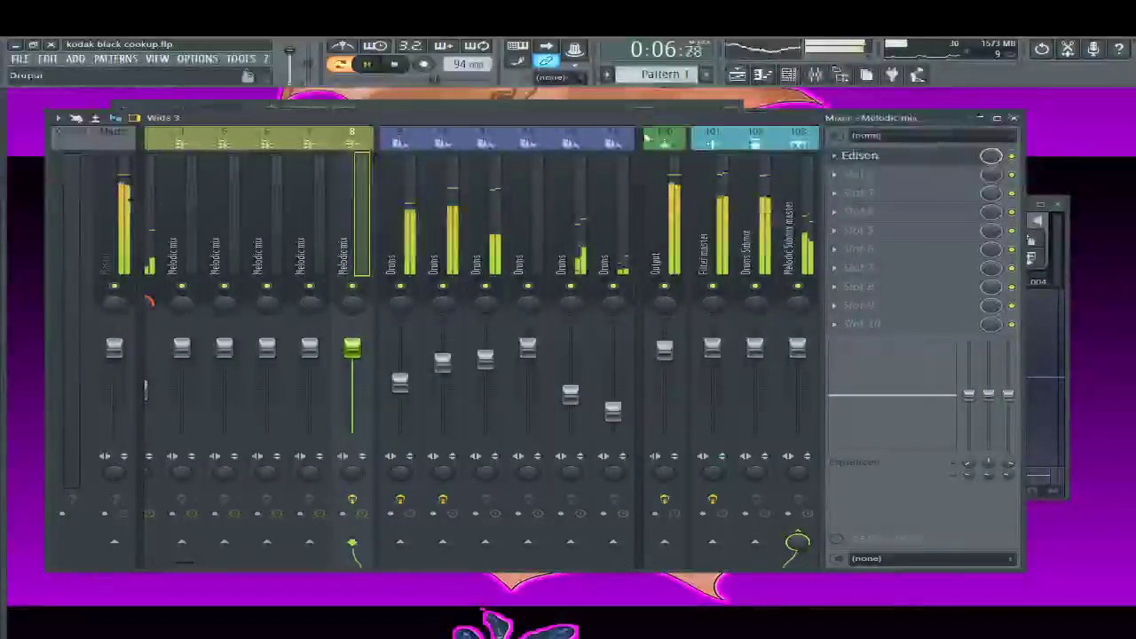
{"action": "left_click_drag", "start_coordinate": [258, 117], "coordinate": [352, 201]}
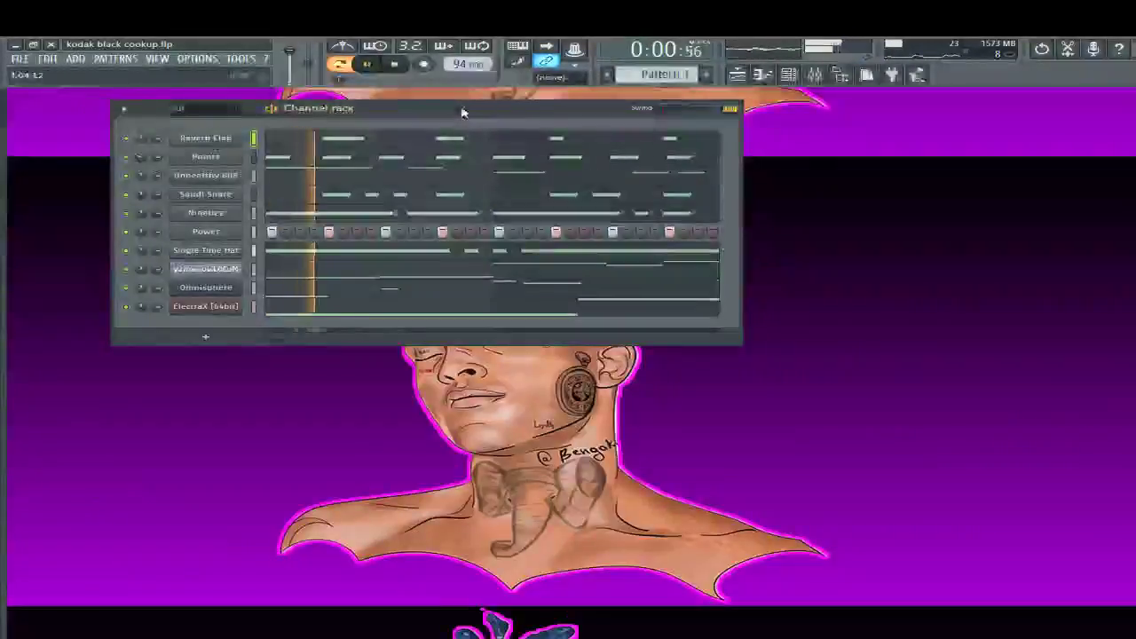
{"action": "left_click", "coordinate": [205, 137]}
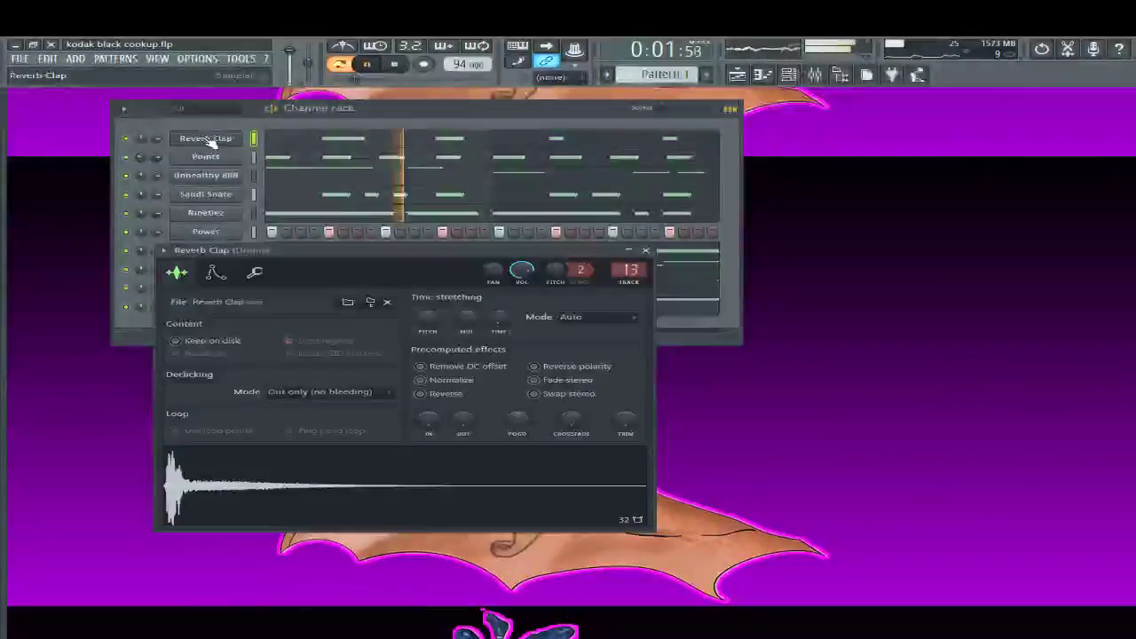
{"action": "left_click", "coordinate": [645, 251]}
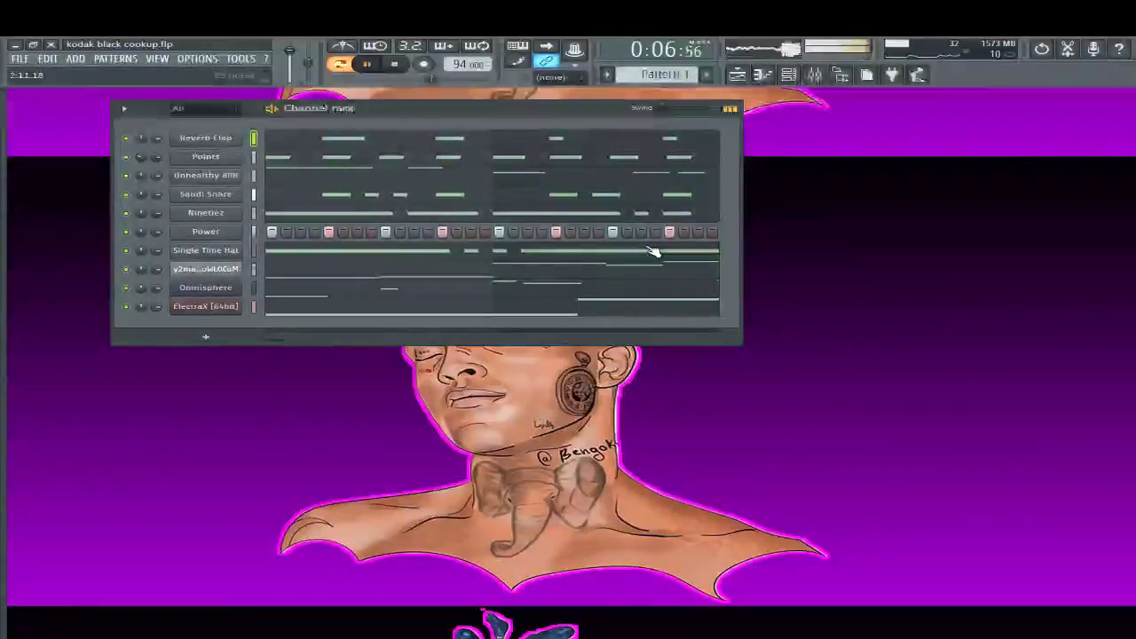
{"action": "key", "text": "F9"}
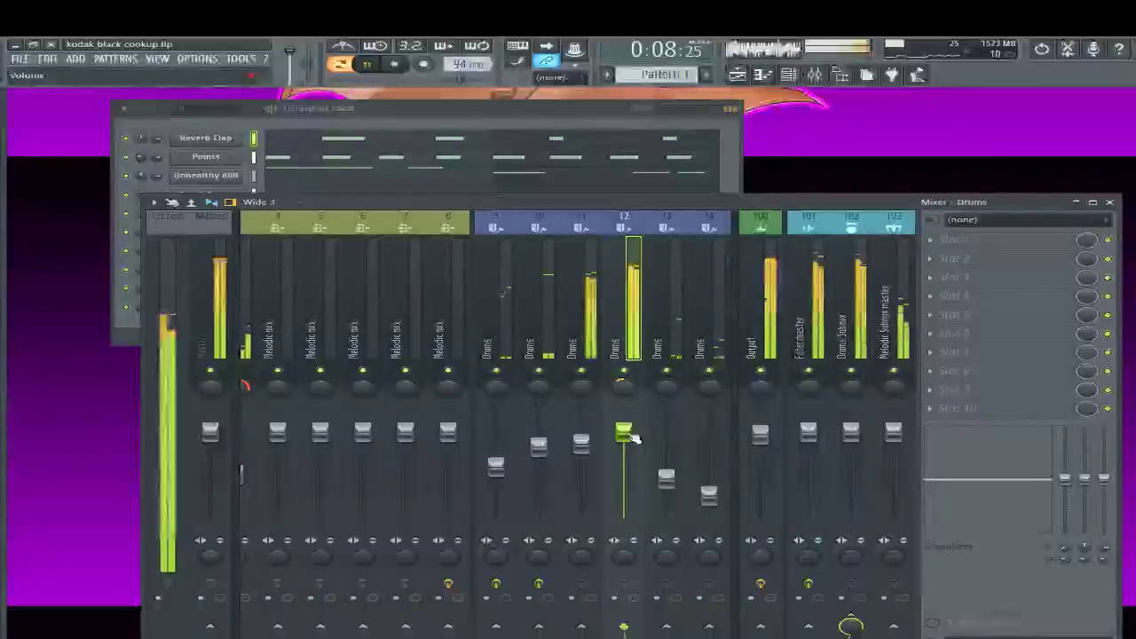
{"action": "left_click_drag", "start_coordinate": [624, 433], "coordinate": [624, 448]}
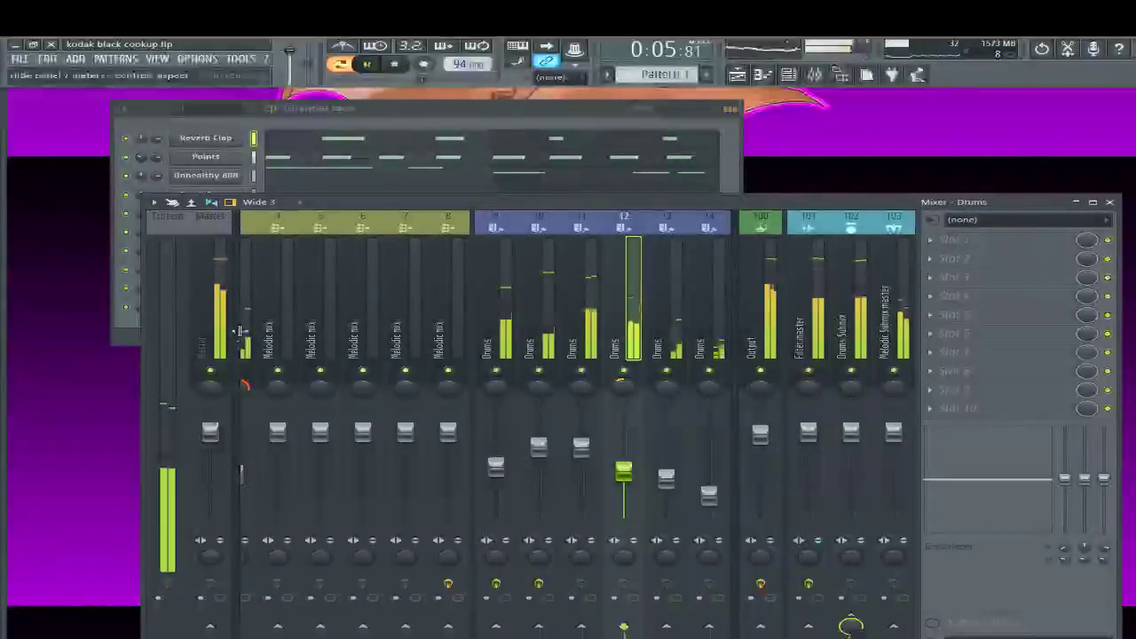
Inspect the effects on melodic track 1 and bypass Sausage Fattener on the Output track
{"action": "scroll", "coordinate": [286, 319], "scroll_direction": "left", "scroll_amount": 3}
{"action": "left_click", "coordinate": [261, 301]}
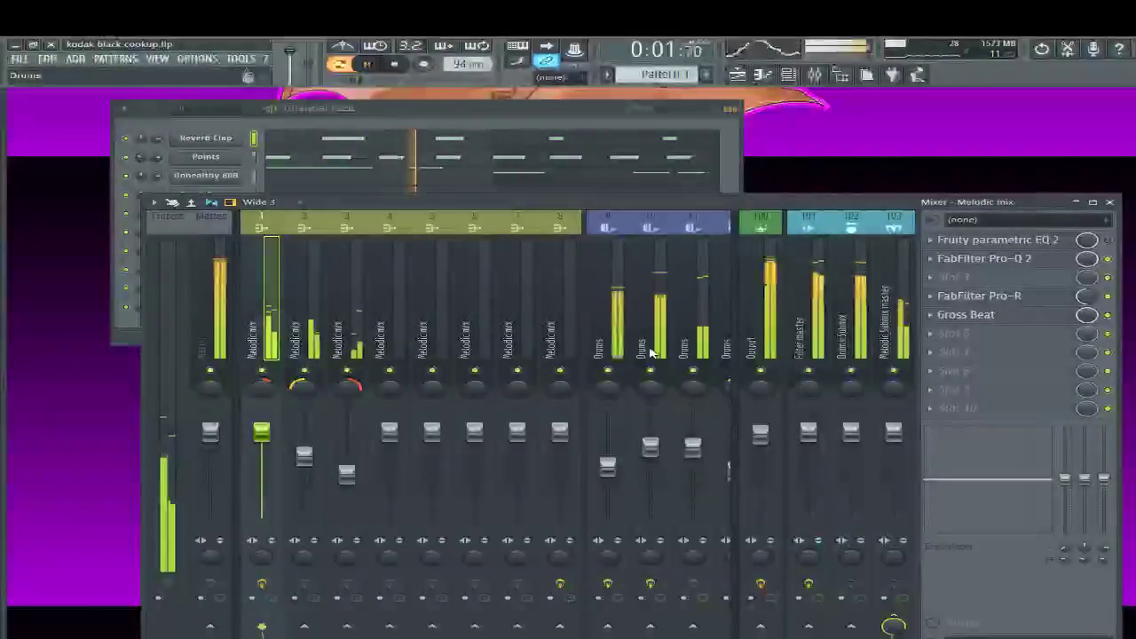
{"action": "left_click", "coordinate": [747, 304]}
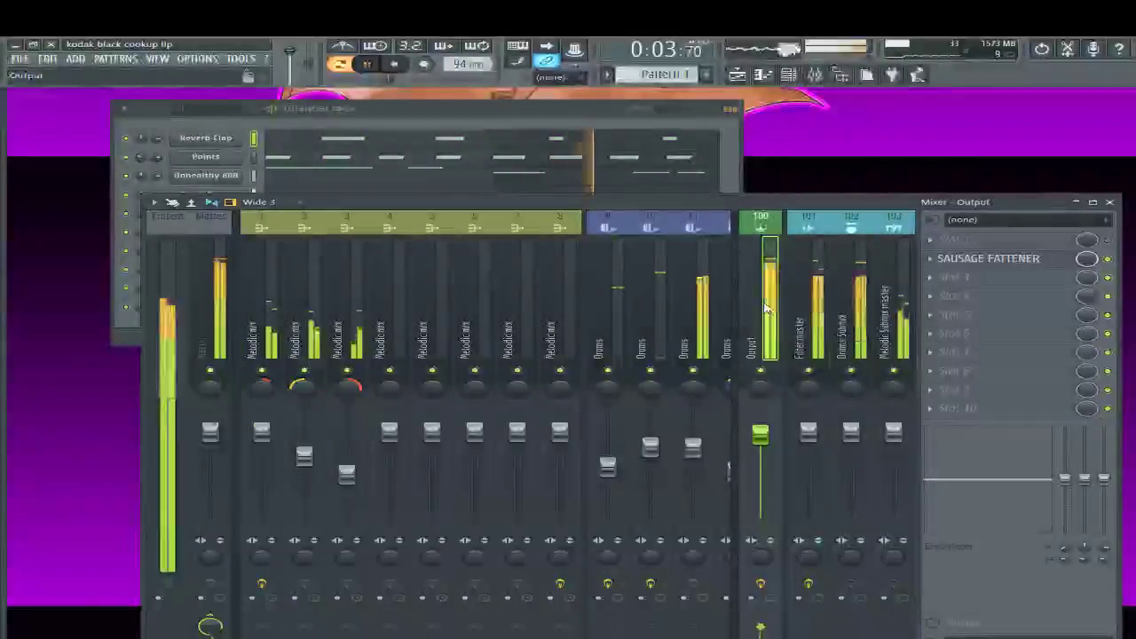
{"action": "left_click", "coordinate": [1108, 259]}
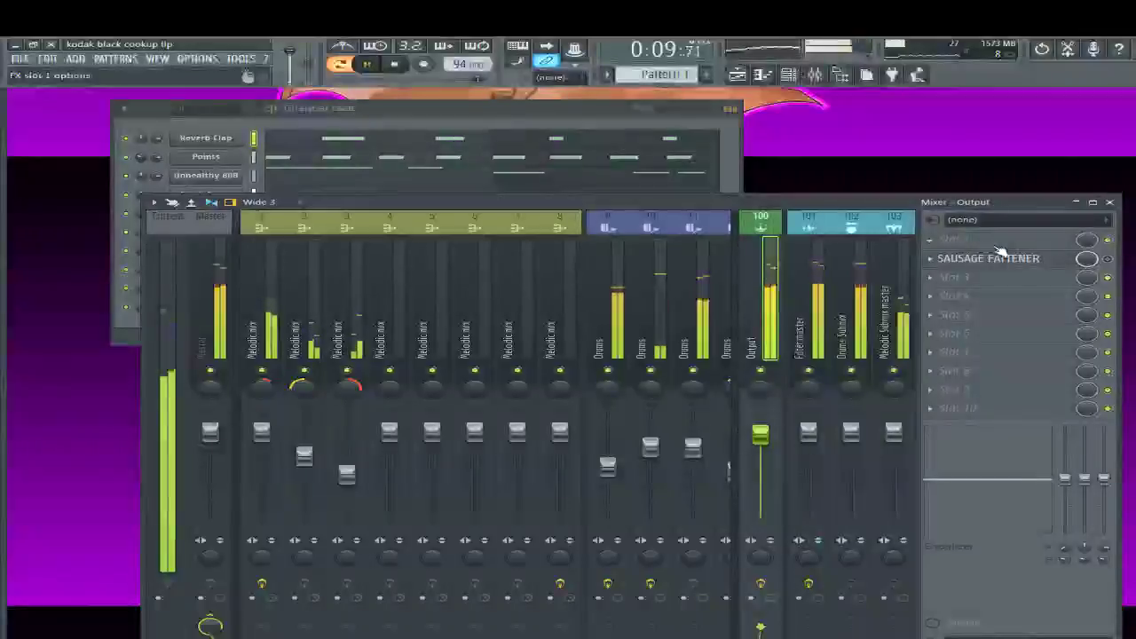
Lower the fader of Drums track 9 slightly and inspect the effects on melodic tracks 1 and 3
{"action": "left_click", "coordinate": [607, 467]}
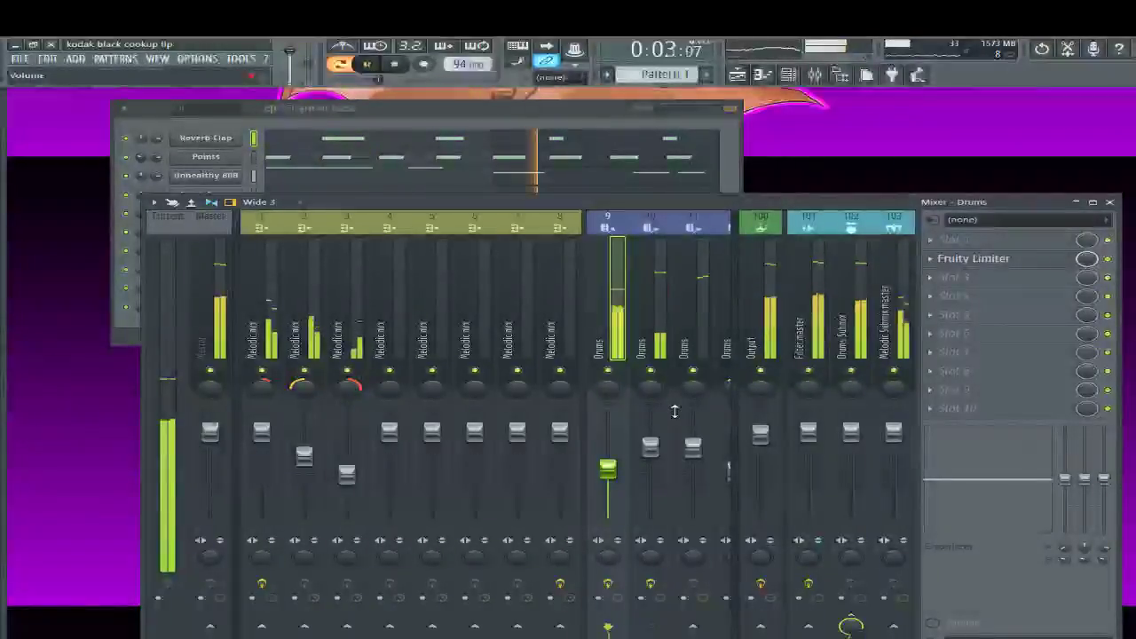
{"action": "left_click", "coordinate": [266, 346]}
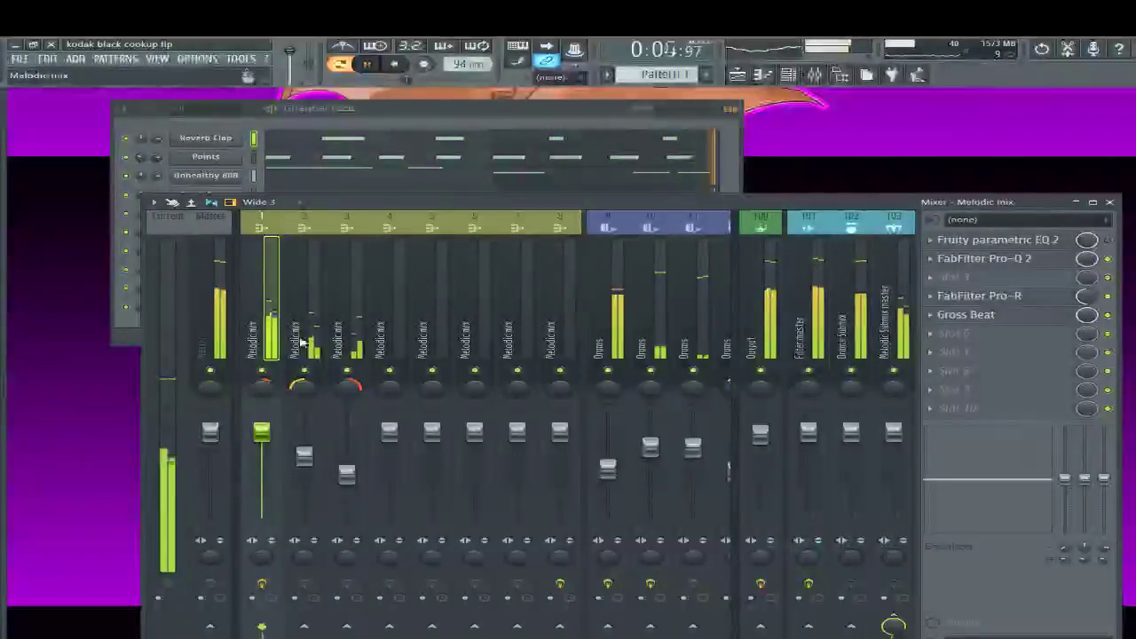
{"action": "left_click", "coordinate": [355, 342]}
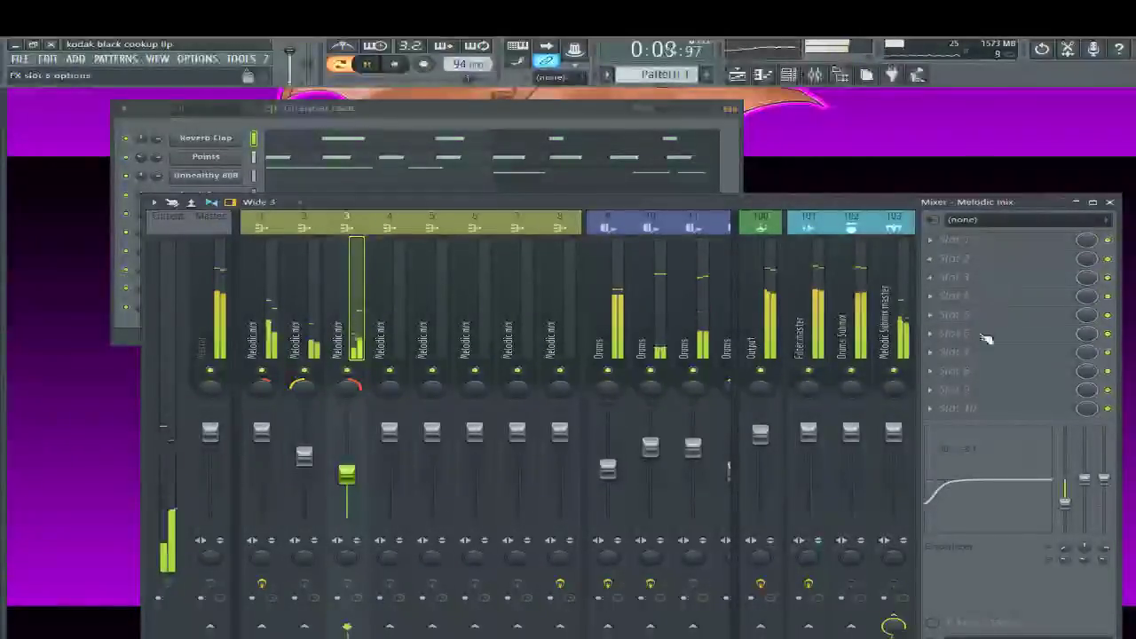
Isolate melodic tracks 2 and 3 with their submix and load FabFilter Pro-Q 2 into slot 2 of the Melodic Submix master
{"action": "right_click", "coordinate": [898, 372]}
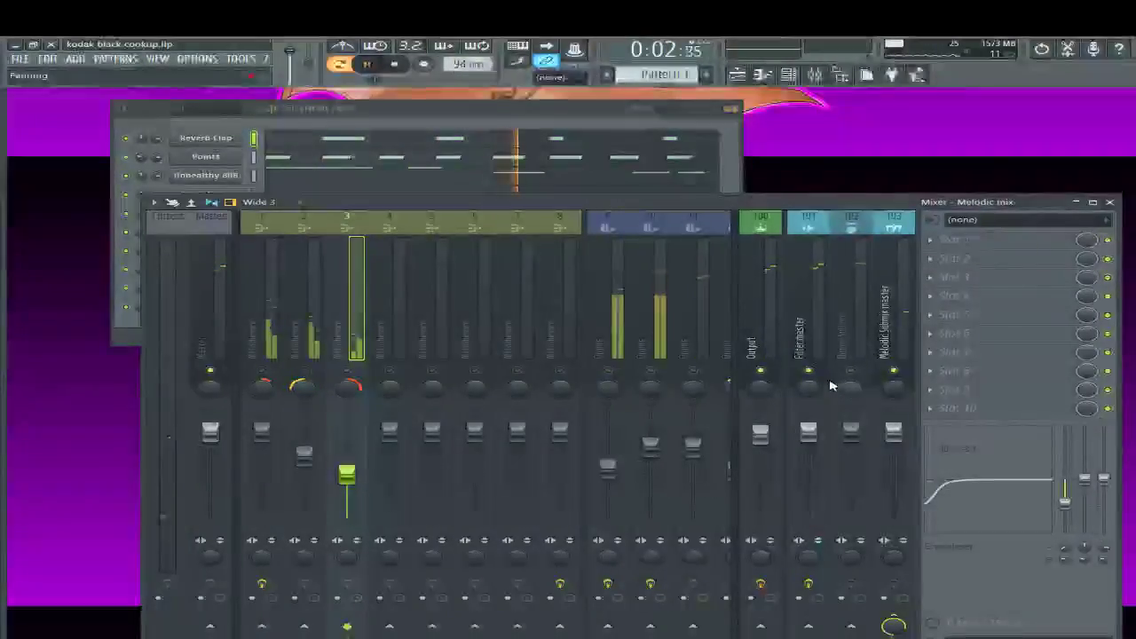
{"action": "left_click", "coordinate": [357, 381]}
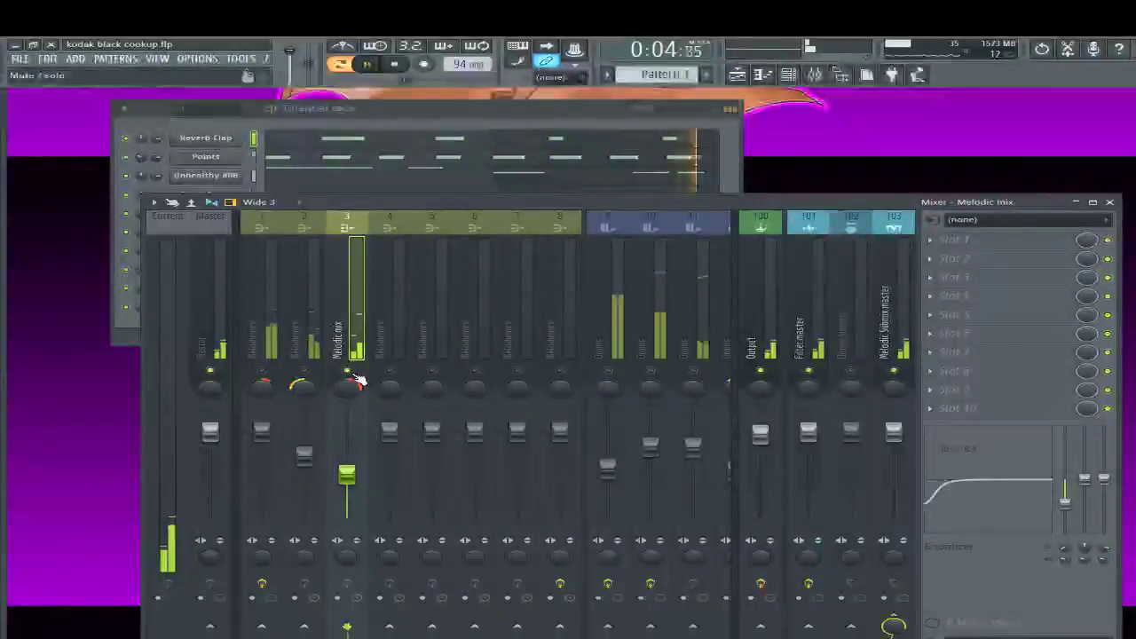
{"action": "left_click", "coordinate": [304, 380]}
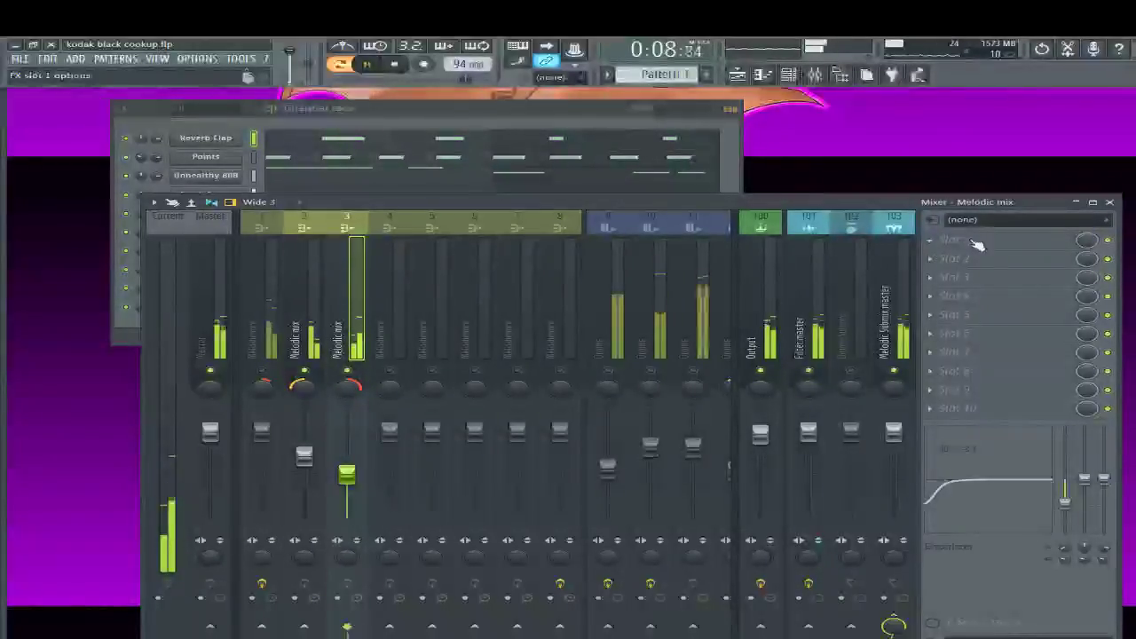
{"action": "left_click", "coordinate": [892, 321]}
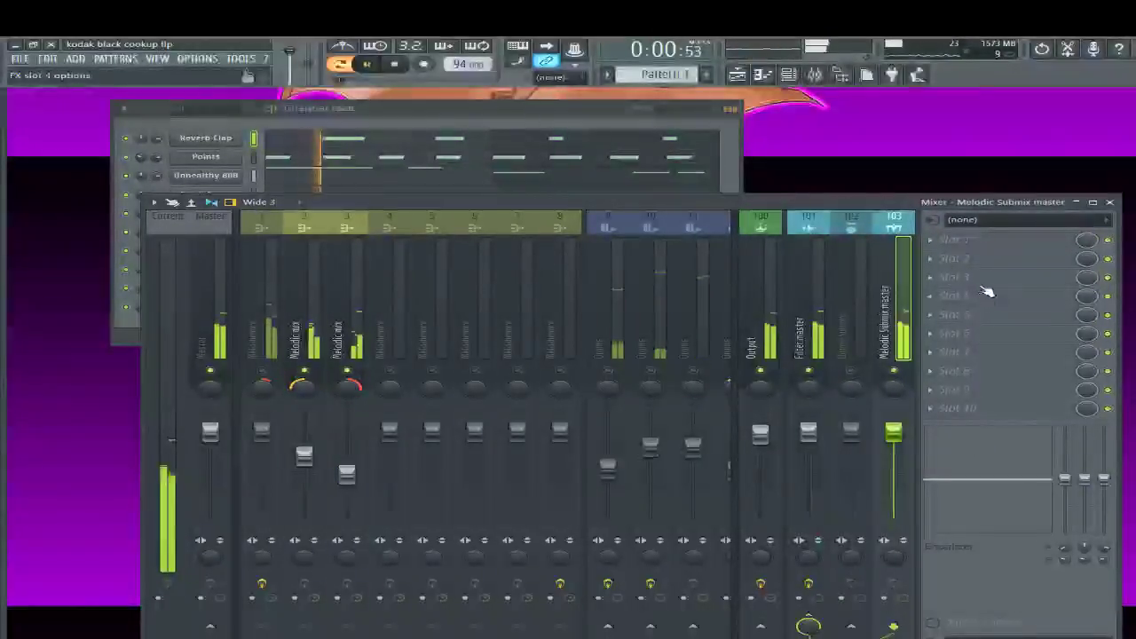
{"action": "left_click", "coordinate": [946, 260]}
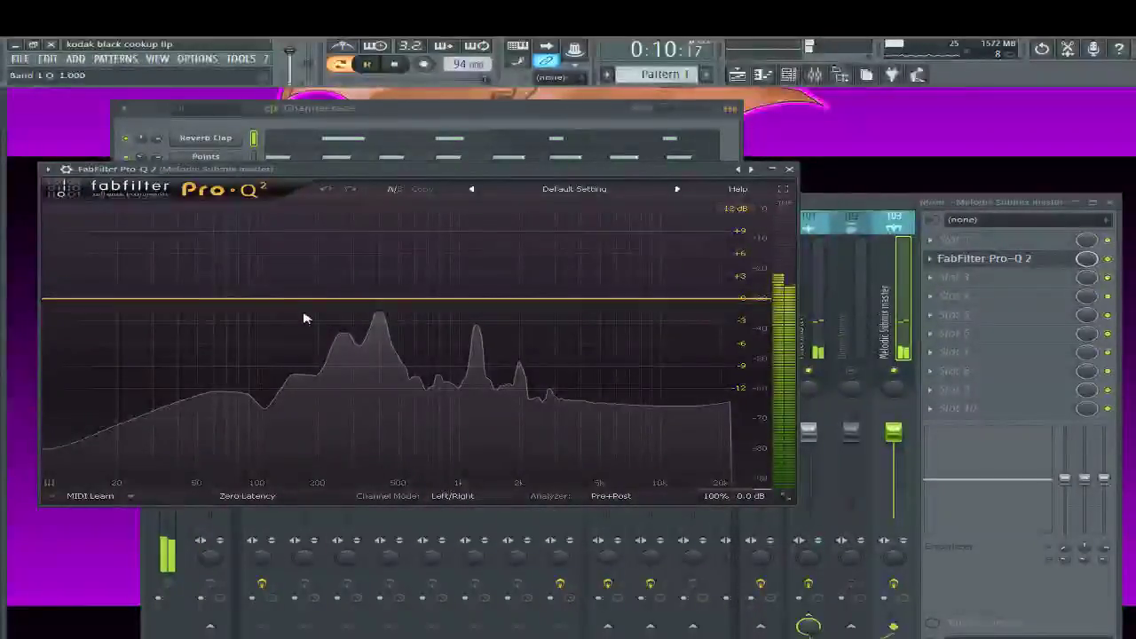
Audition melodic track 3 in solo and bring the full mix back in
{"action": "left_click", "coordinate": [903, 205]}
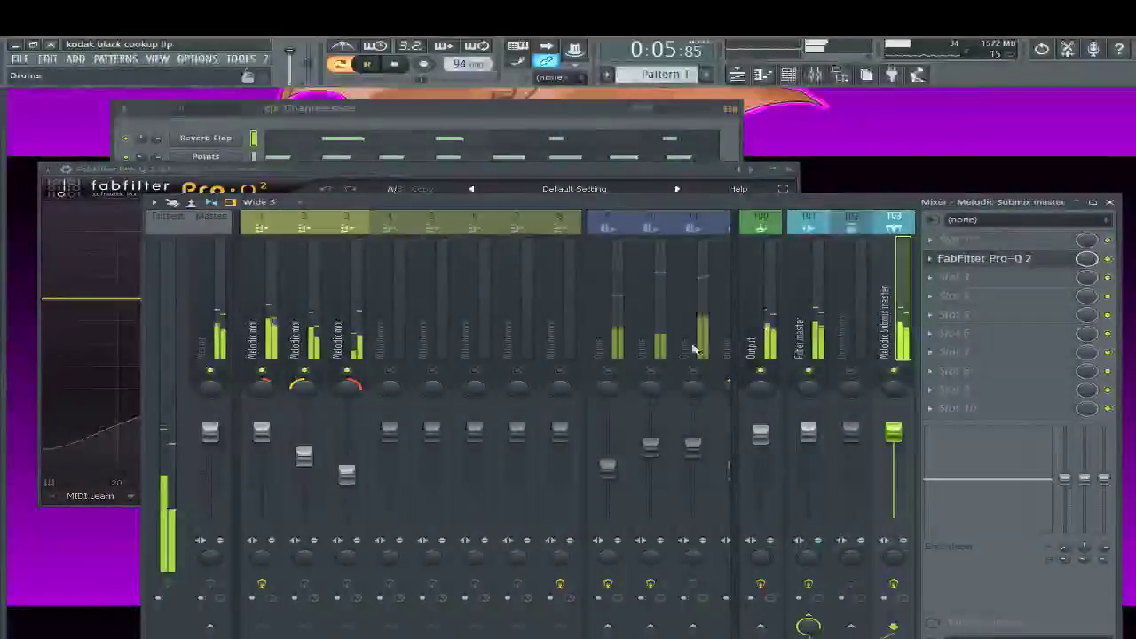
{"action": "right_click", "coordinate": [348, 371]}
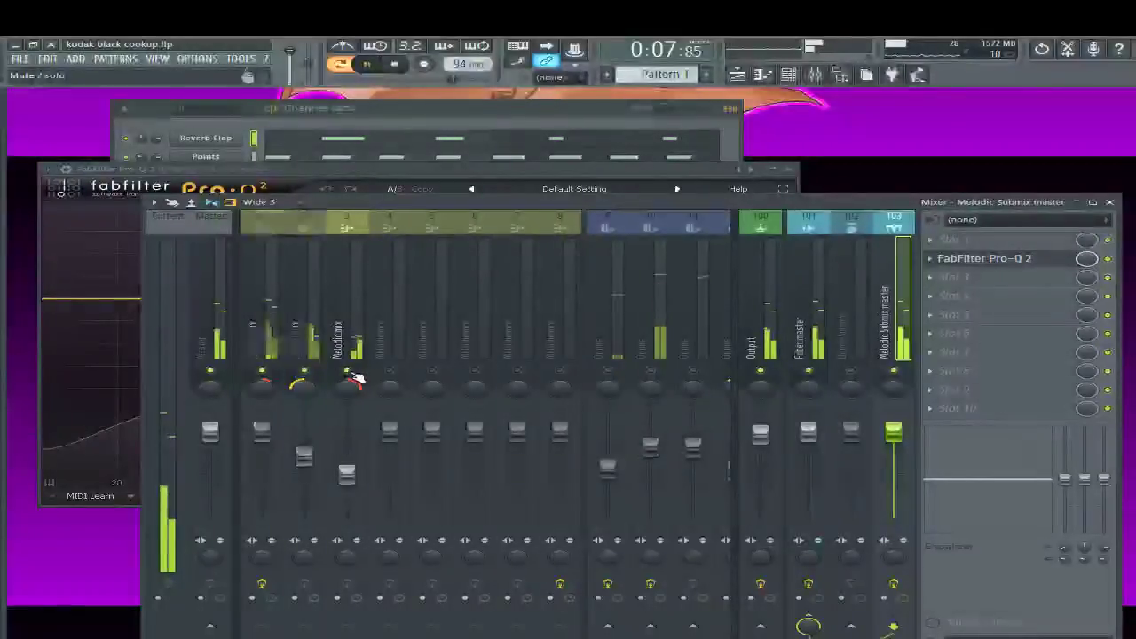
{"action": "right_click", "coordinate": [349, 373]}
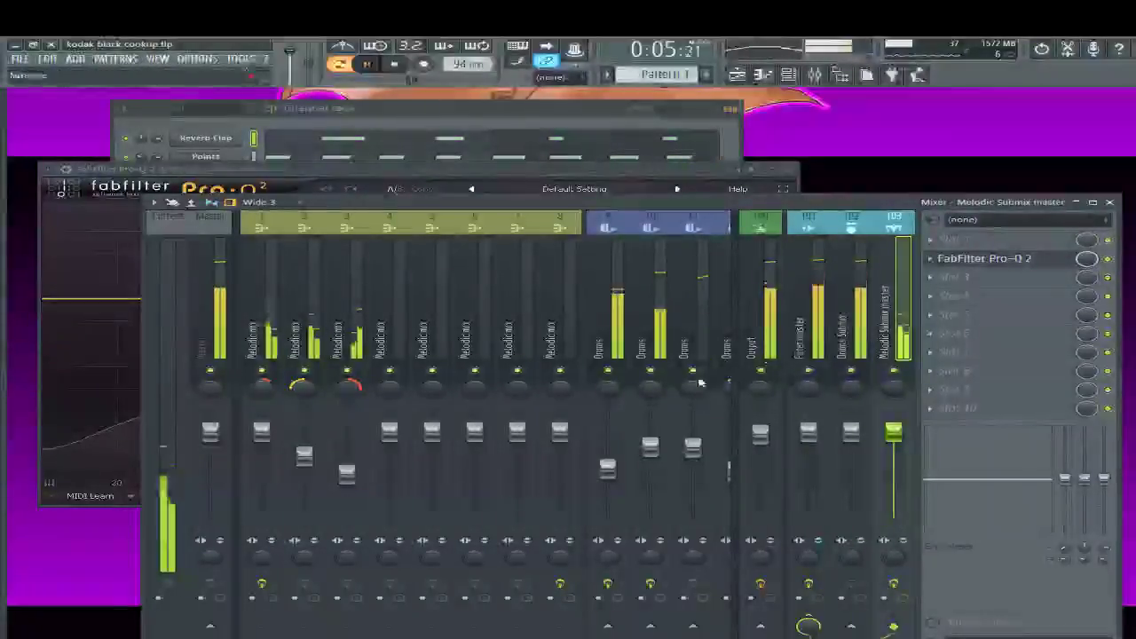
Open the Hats folder of the DrumPlug - Summer Winds Drum Kit and preview its first hat samples against the pattern
{"action": "mouse_move", "coordinate": [3, 272]}
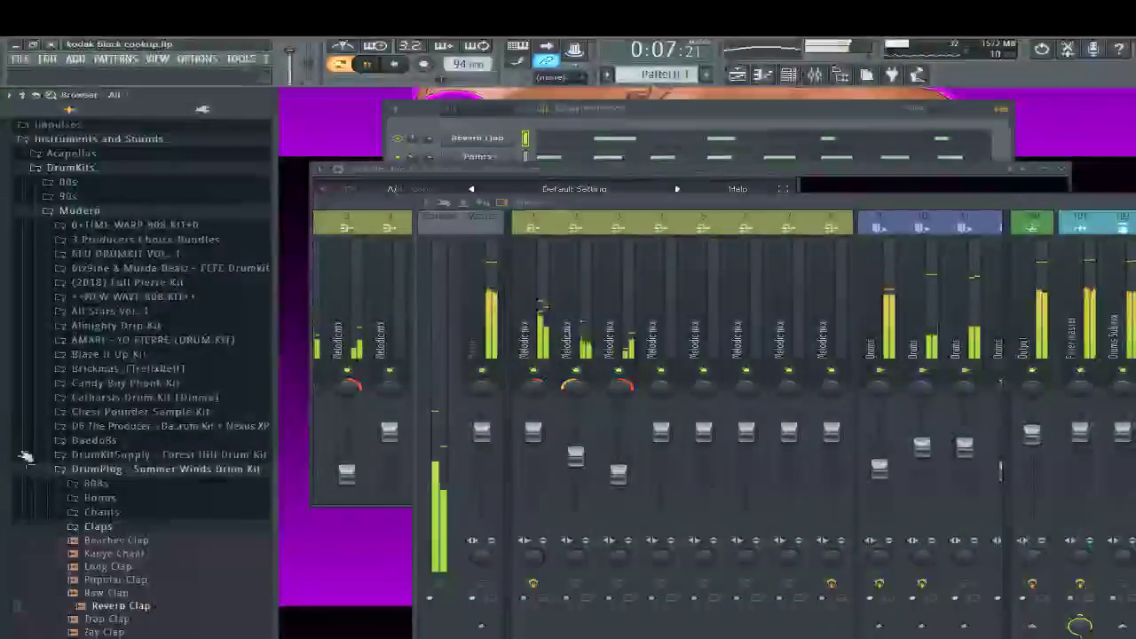
{"action": "left_click", "coordinate": [96, 526]}
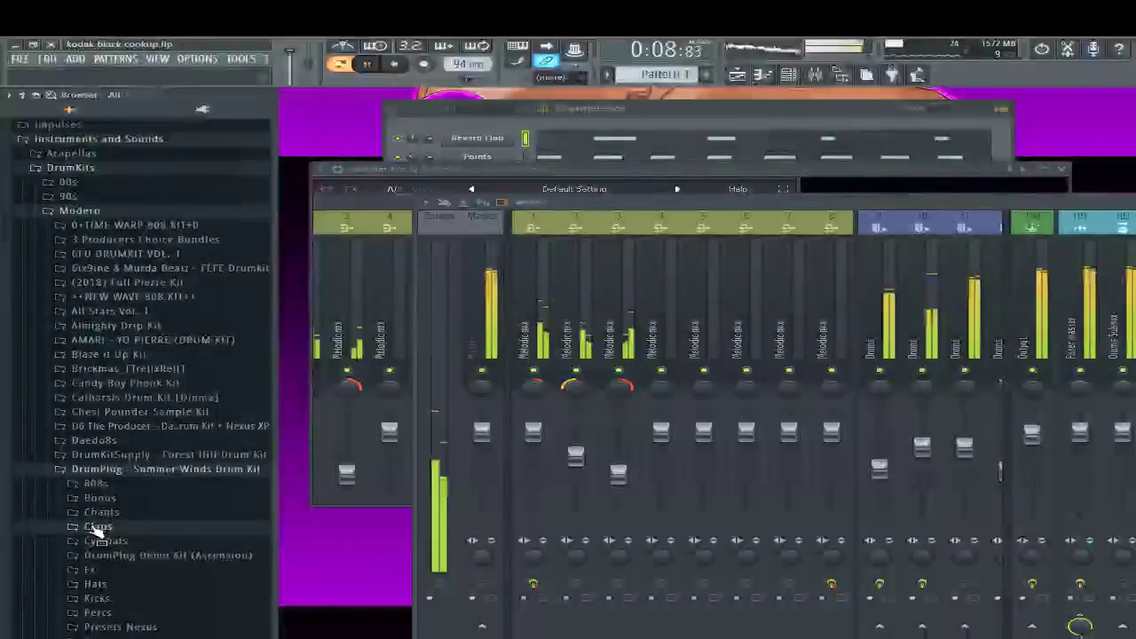
{"action": "left_click", "coordinate": [67, 582]}
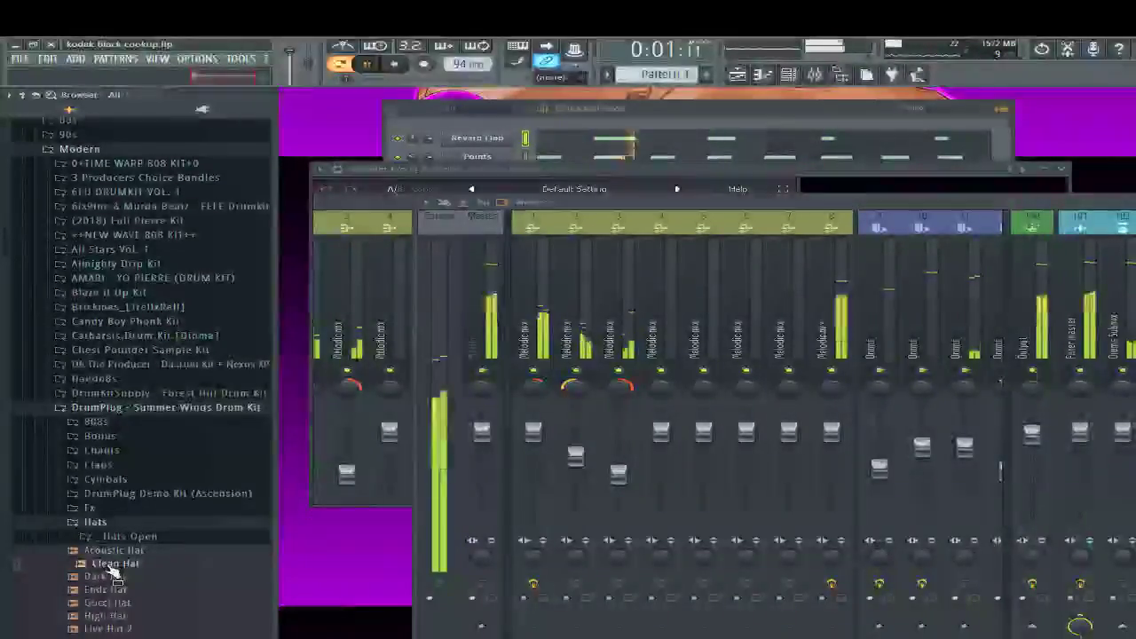
{"action": "key", "text": "Up"}
{"action": "key", "text": "space"}
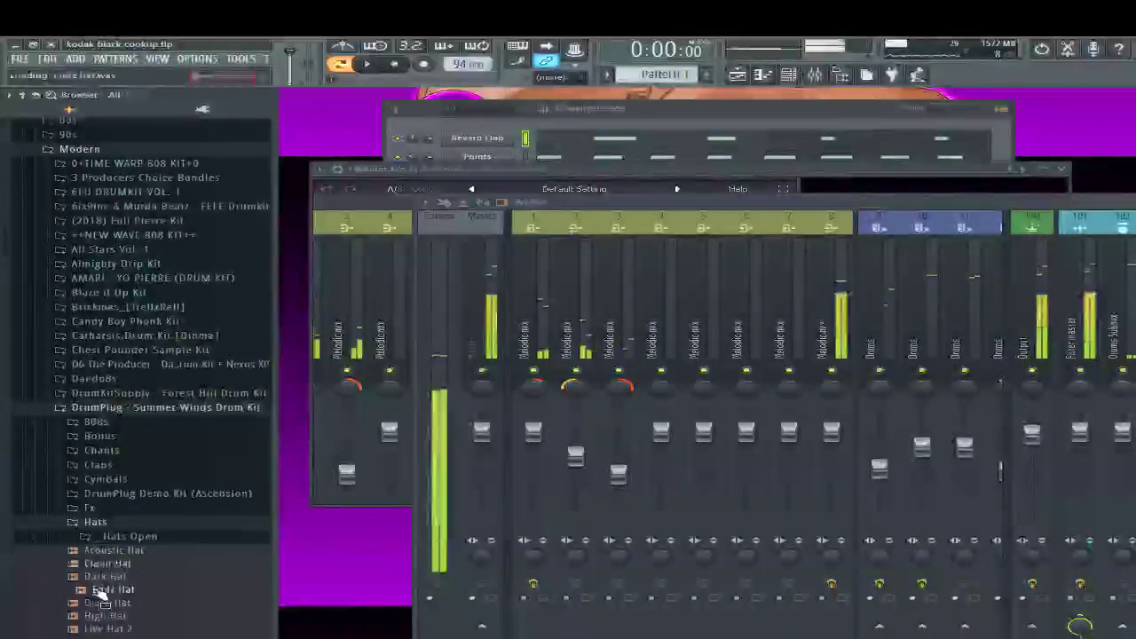
{"action": "key", "text": "space"}
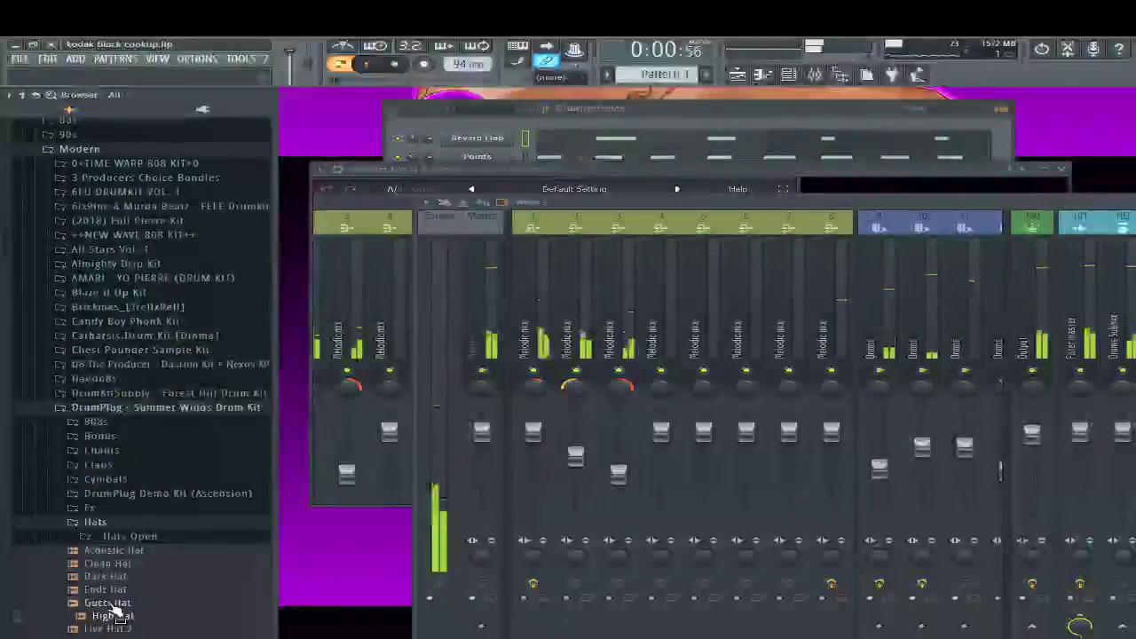
{"action": "key", "text": "space"}
{"action": "key", "text": "Up"}
{"action": "key", "text": "Up"}
{"action": "key", "text": "Up"}
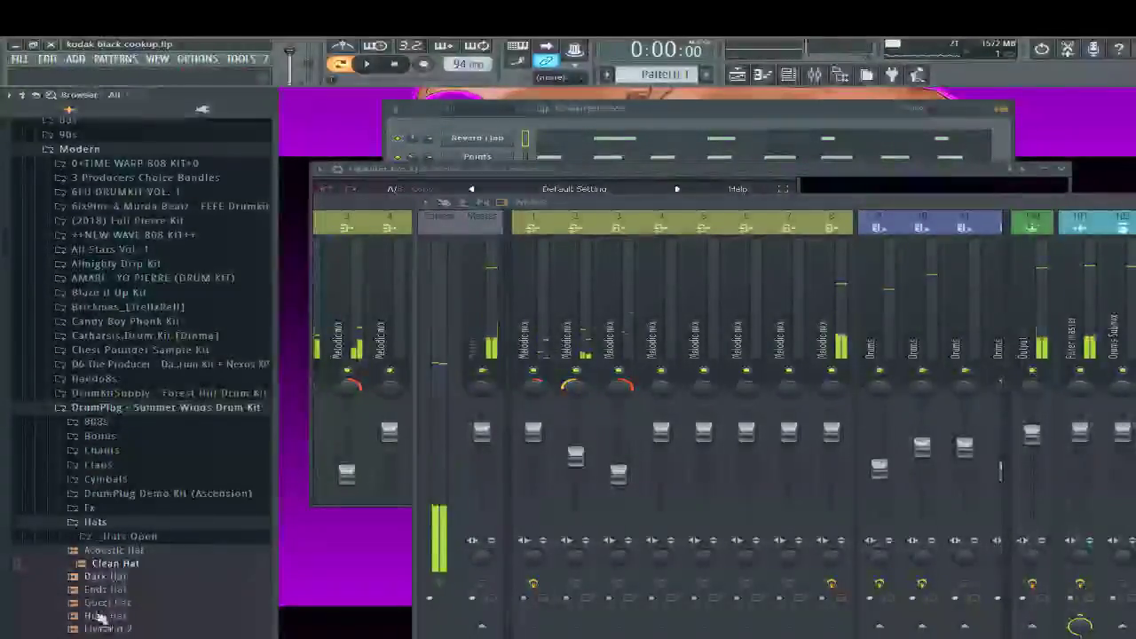
Preview the remaining hat samples down to Willy Wonka Hat and look into the Hats Open subfolder
{"action": "key", "text": "Down"}
{"action": "key", "text": "Down"}
{"action": "key", "text": "Down"}
{"action": "key", "text": "Down"}
{"action": "key", "text": "Down"}
{"action": "key", "text": "Down"}
{"action": "key", "text": "Down"}
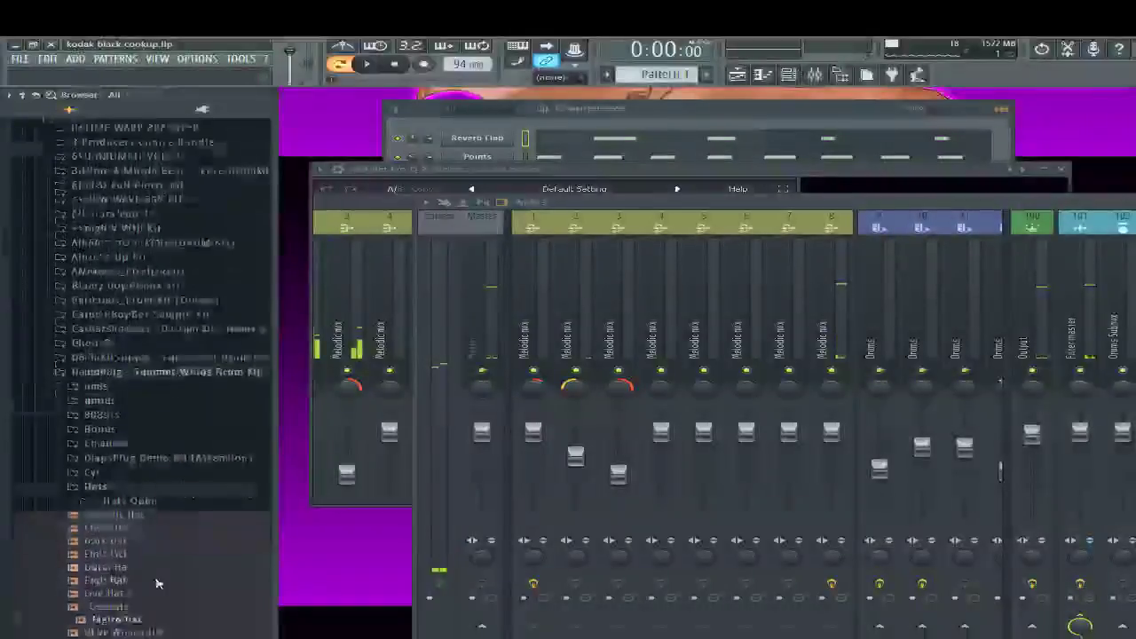
{"action": "scroll", "coordinate": [156, 583], "scroll_direction": "down", "scroll_amount": 3}
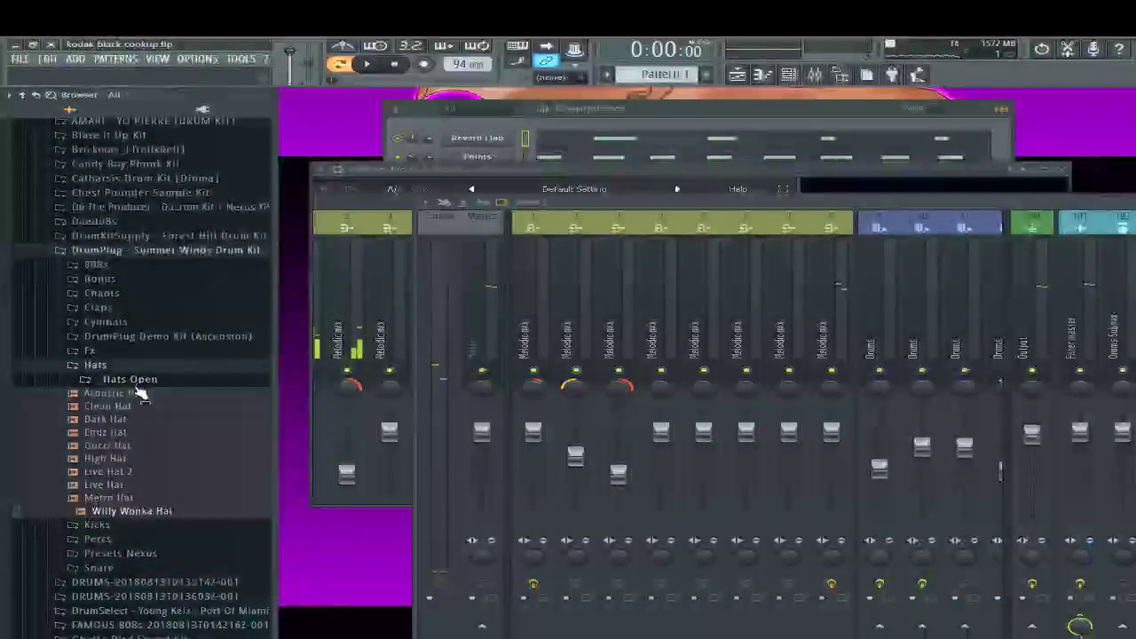
{"action": "key", "text": "Right"}
{"action": "key", "text": "Down"}
{"action": "key", "text": "Left"}
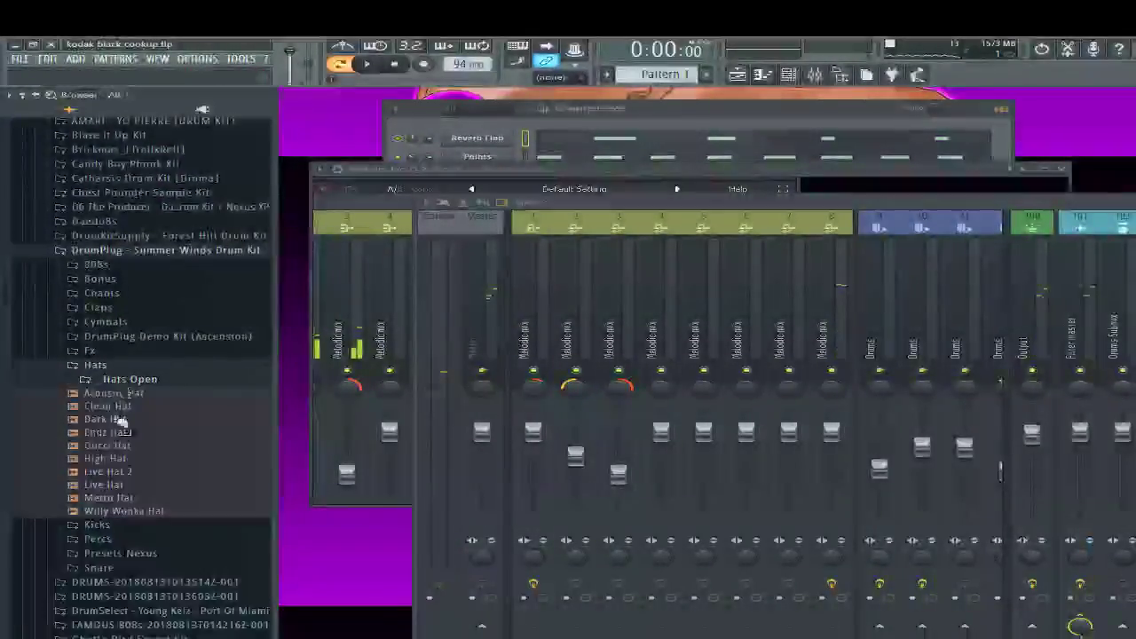
Compare the High, Gucci, Endz and Dark hats, and add Clean Hat as a new channel above Reverb Clap
{"action": "left_click", "coordinate": [107, 459]}
{"action": "left_click", "coordinate": [111, 446]}
{"action": "left_click", "coordinate": [114, 433]}
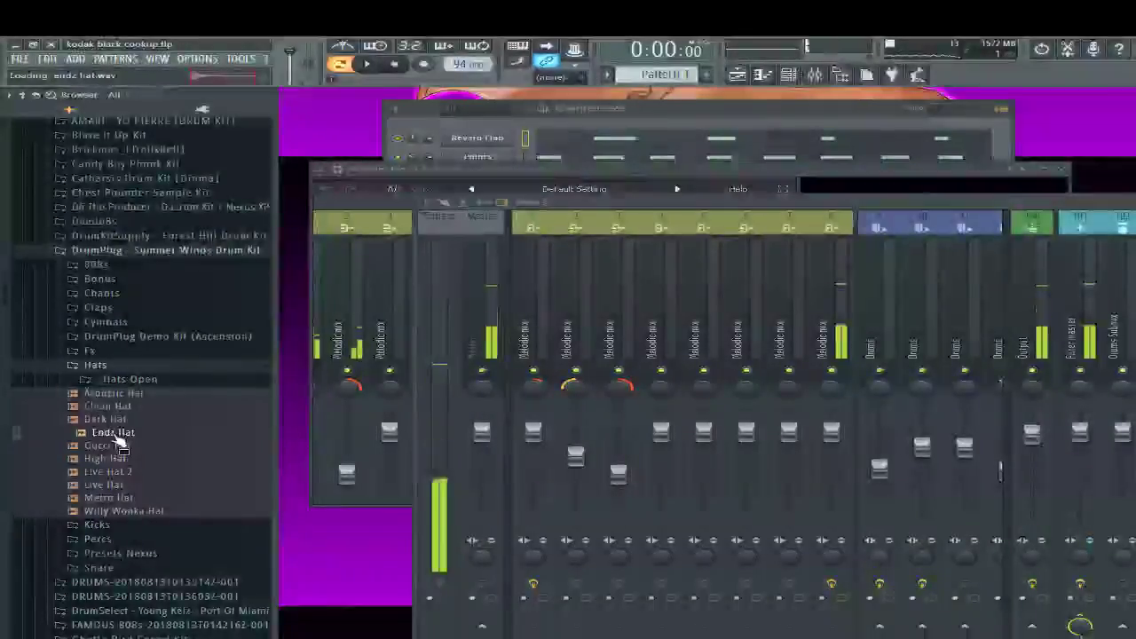
{"action": "key", "text": "space"}
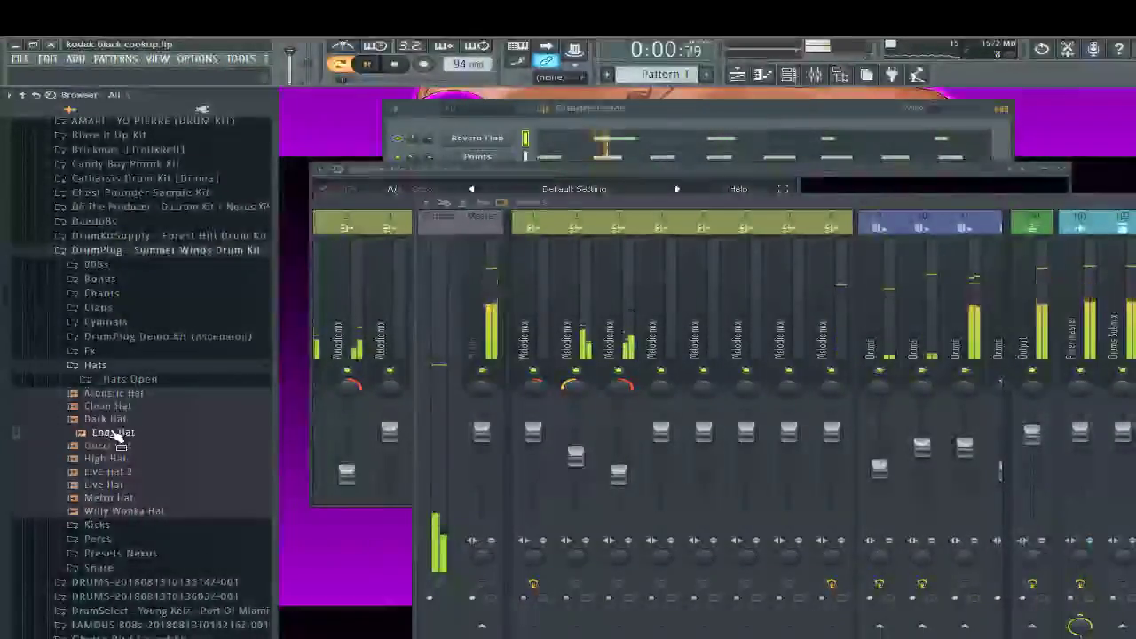
{"action": "left_click", "coordinate": [113, 421]}
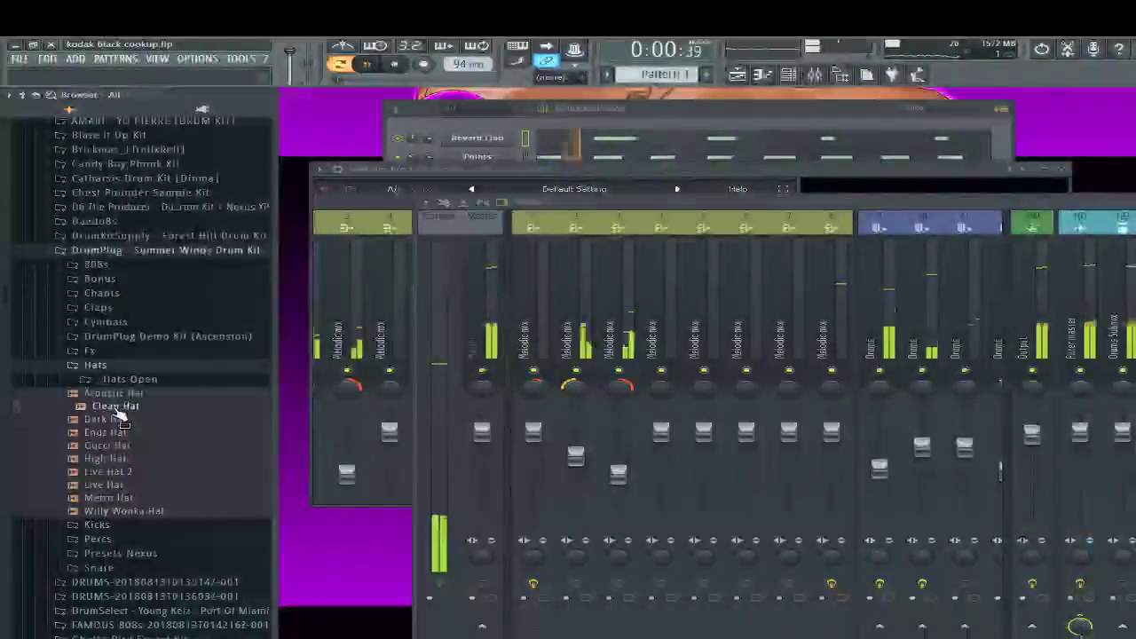
{"action": "left_click_drag", "start_coordinate": [117, 410], "coordinate": [257, 142]}
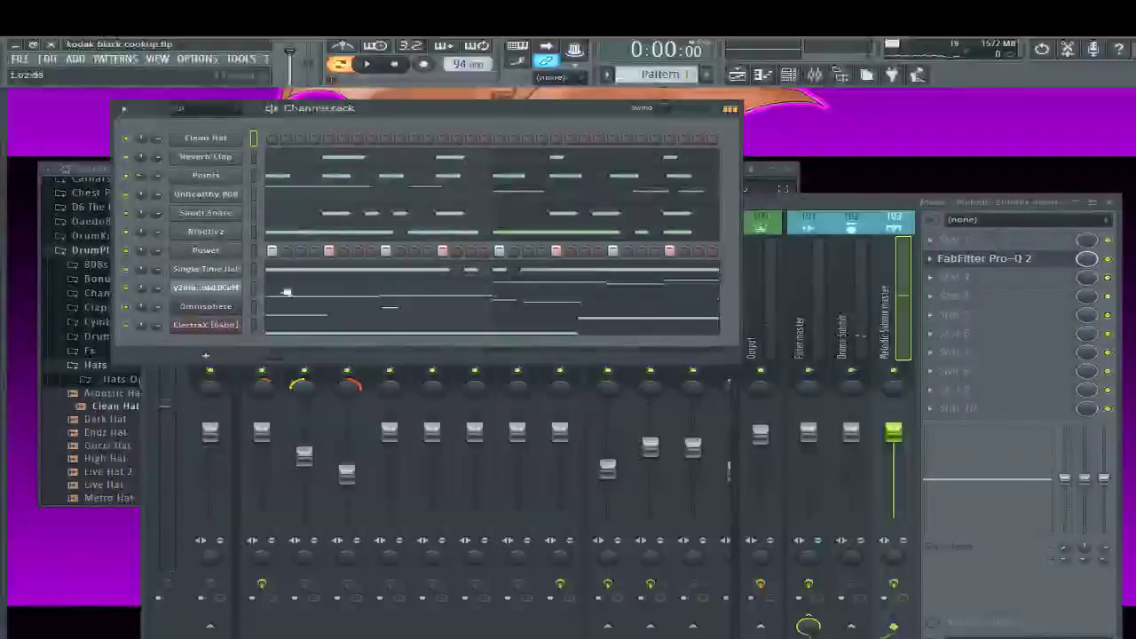
Route the Clean Hat channel to mixer track 16, playing the pattern to find an unused drum track
{"action": "left_click", "coordinate": [206, 137]}
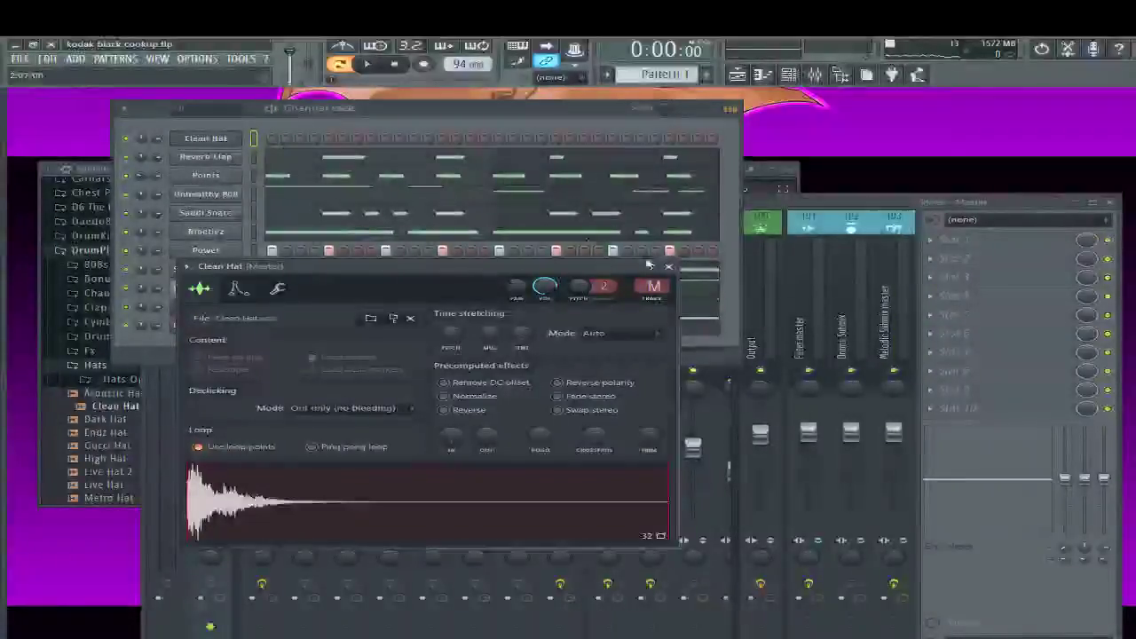
{"action": "scroll", "coordinate": [656, 285], "scroll_direction": "up", "scroll_amount": 9}
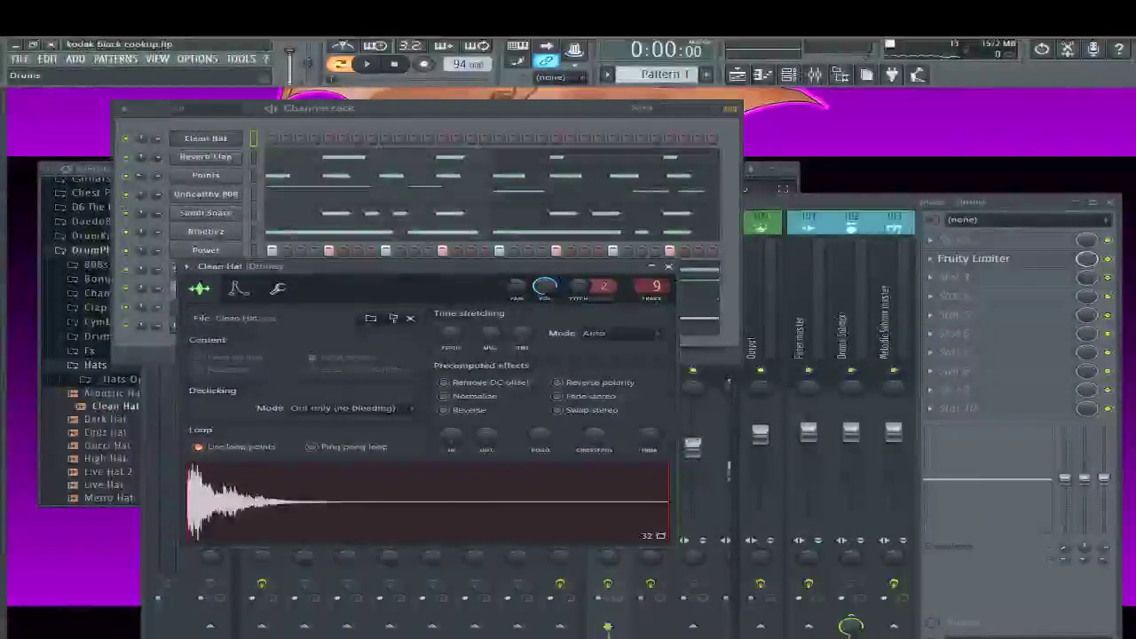
{"action": "scroll", "coordinate": [656, 286], "scroll_direction": "up", "scroll_amount": 5}
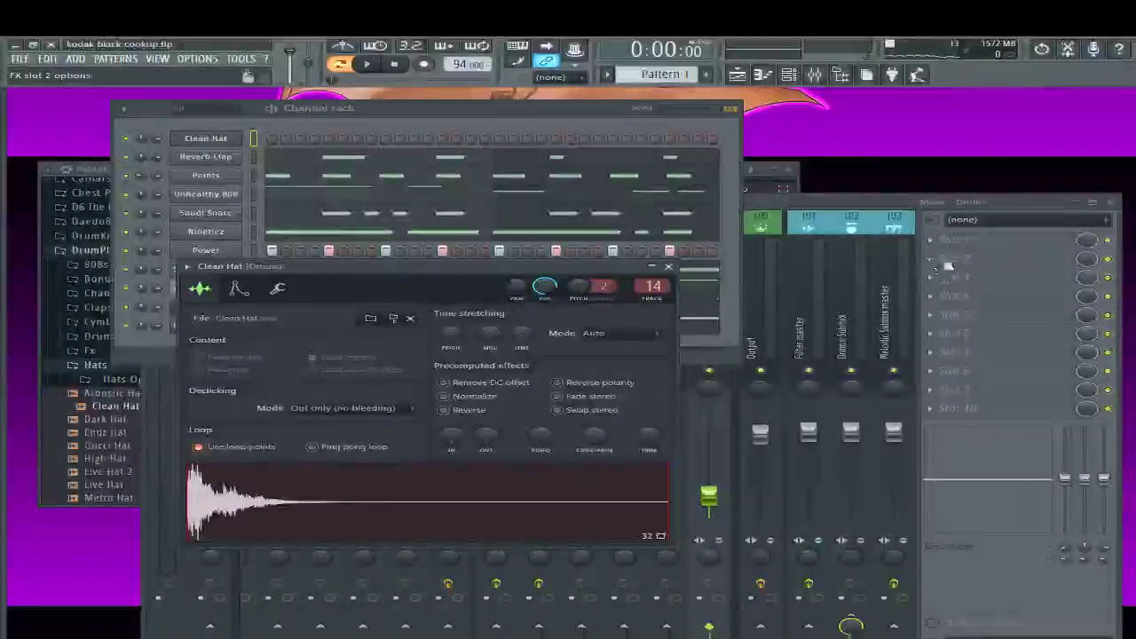
{"action": "key", "text": "space"}
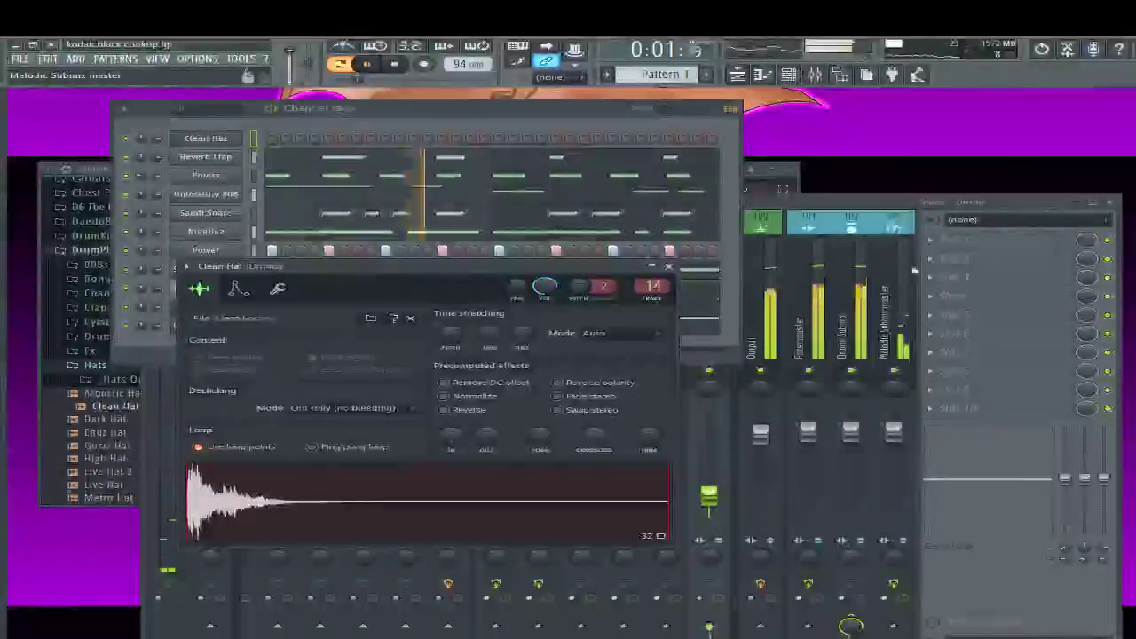
{"action": "left_click", "coordinate": [825, 194]}
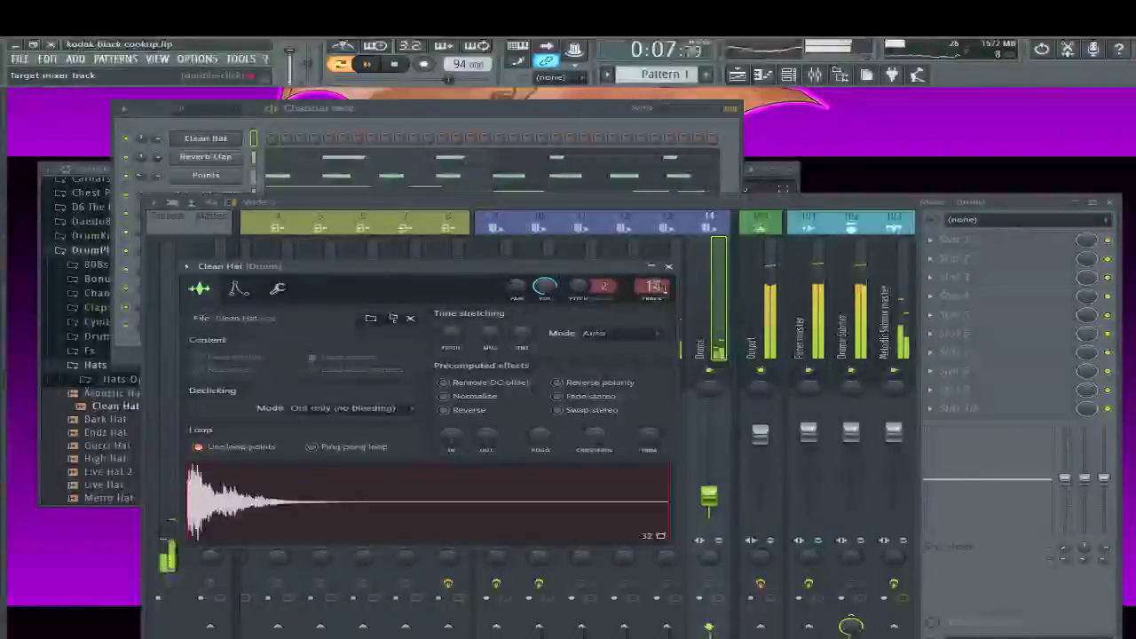
{"action": "scroll", "coordinate": [656, 286], "scroll_direction": "up", "scroll_amount": 1}
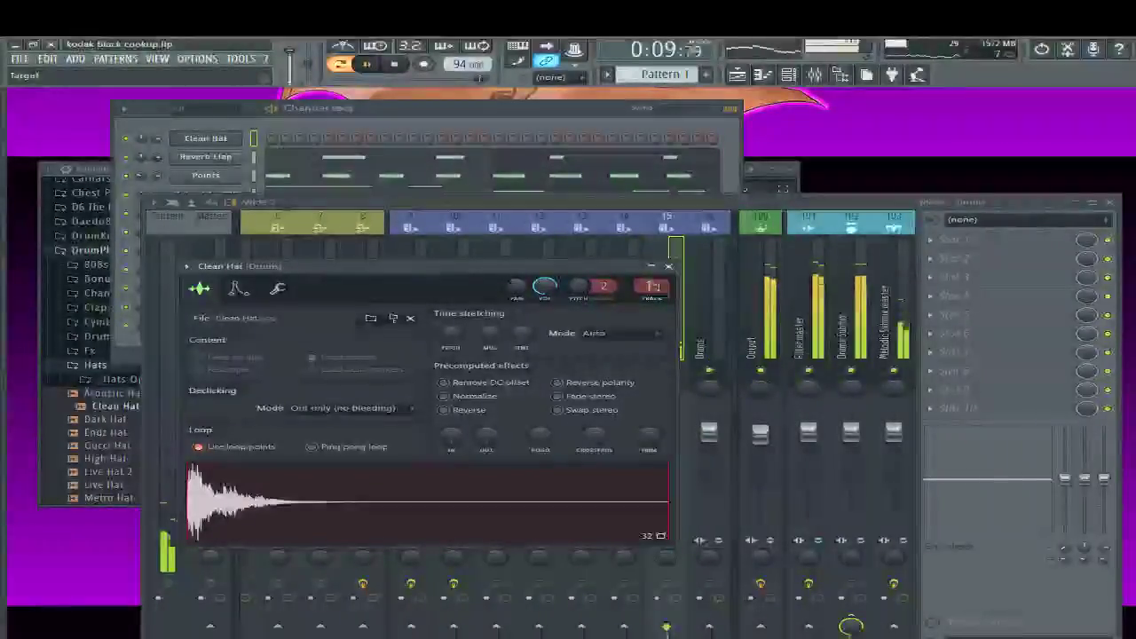
{"action": "scroll", "coordinate": [654, 286], "scroll_direction": "up", "scroll_amount": 1}
{"action": "scroll", "coordinate": [657, 286], "scroll_direction": "up", "scroll_amount": 1}
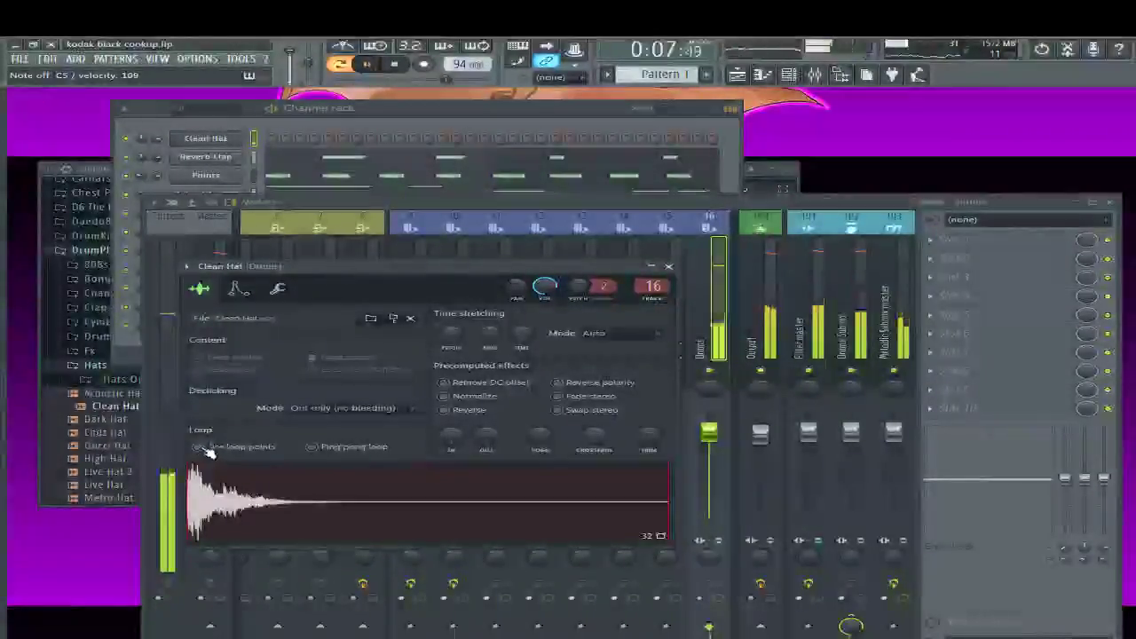
Fill the Clean Hat row with a hit on every second step and check the channel's sampler and miscellaneous settings
{"action": "left_click", "coordinate": [220, 144]}
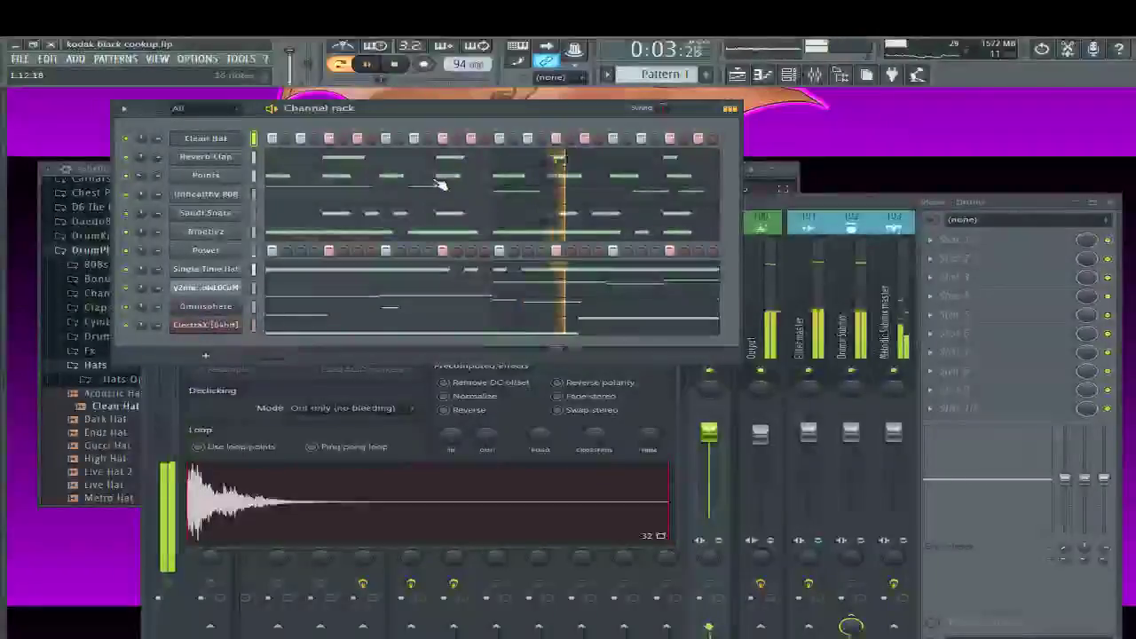
{"action": "left_click", "coordinate": [393, 442]}
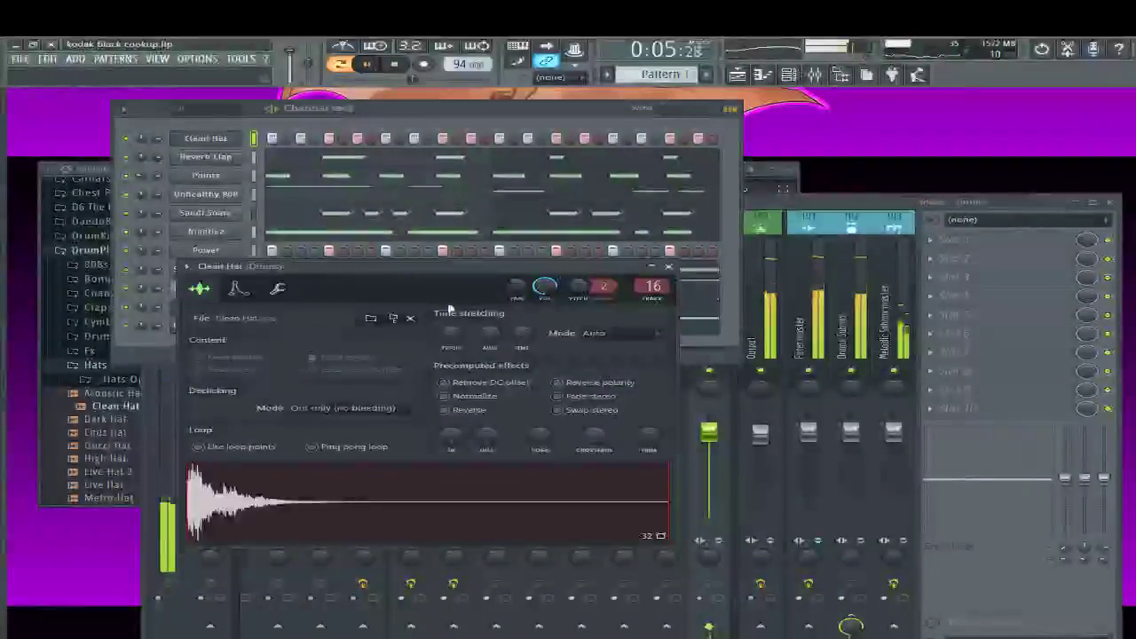
{"action": "left_click", "coordinate": [278, 288]}
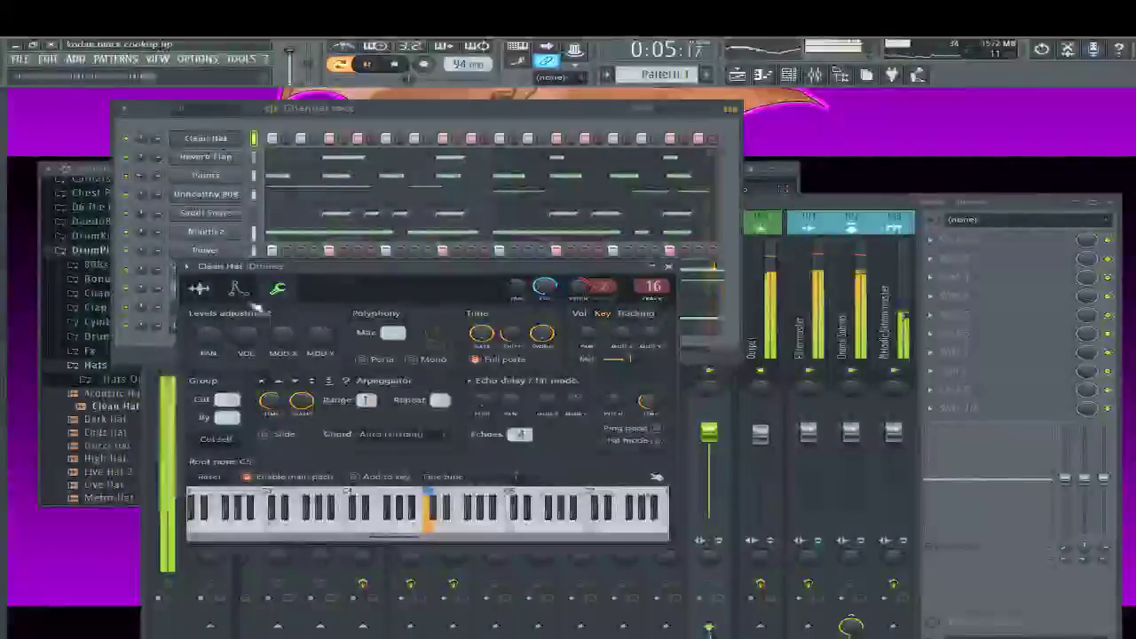
{"action": "left_click", "coordinate": [199, 287]}
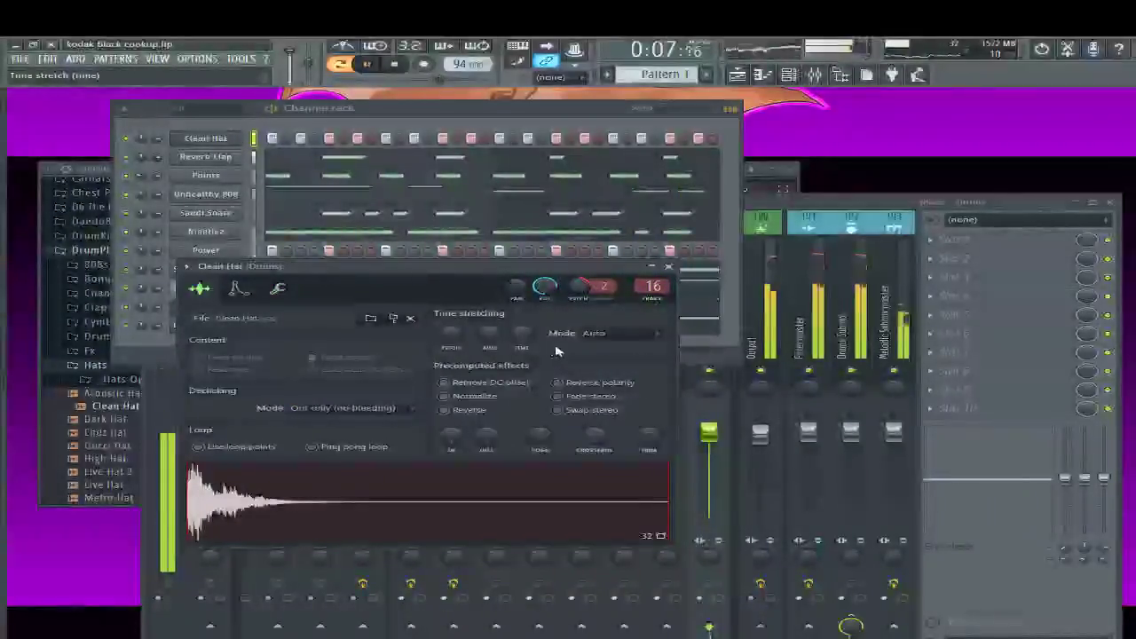
Raise the Clean Hat sample's time-stretching pitch by about 105 cents and close its channel settings
{"action": "left_click_drag", "start_coordinate": [451, 333], "coordinate": [450, 311]}
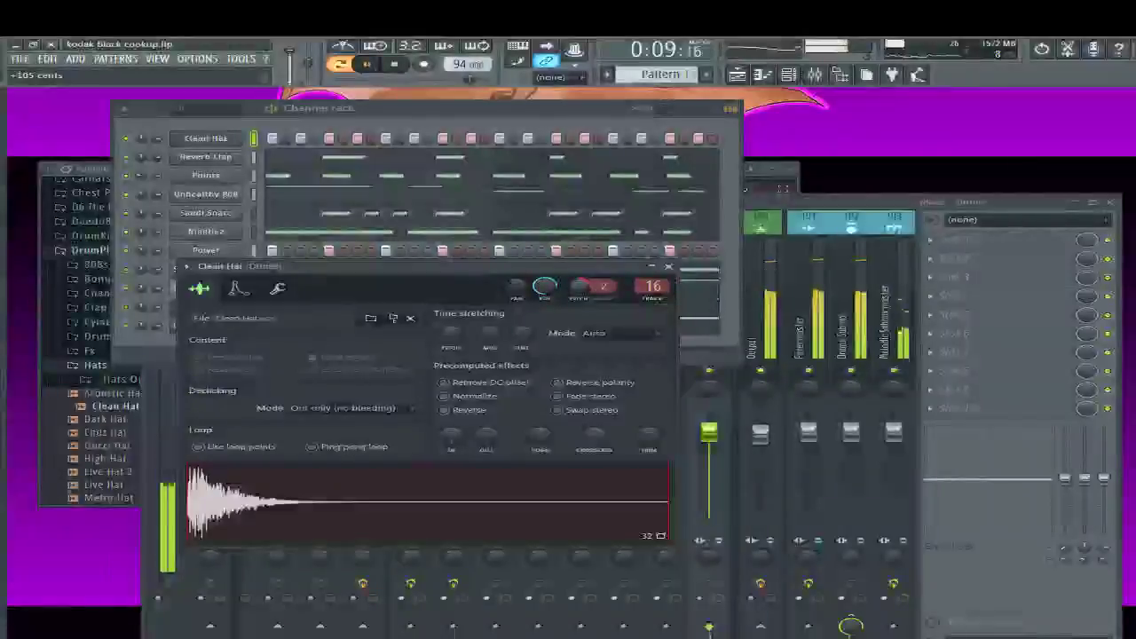
{"action": "left_click", "coordinate": [670, 267]}
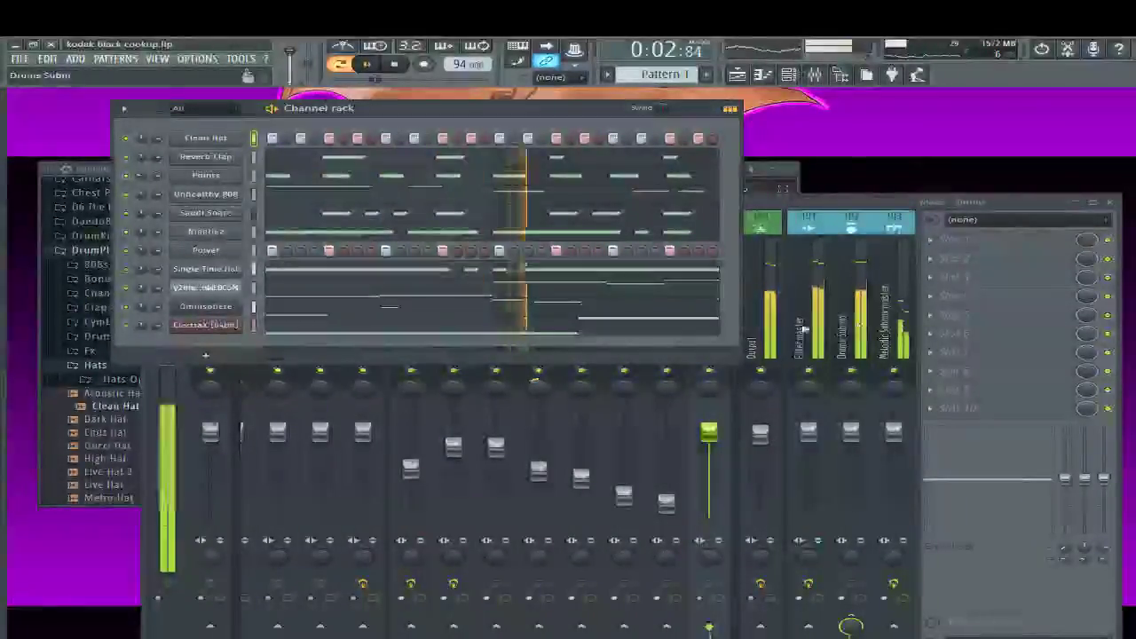
Lower mixer track 16's volume and pan it about 66% left, and raise drum track 13's volume slightly
{"action": "left_click", "coordinate": [762, 230]}
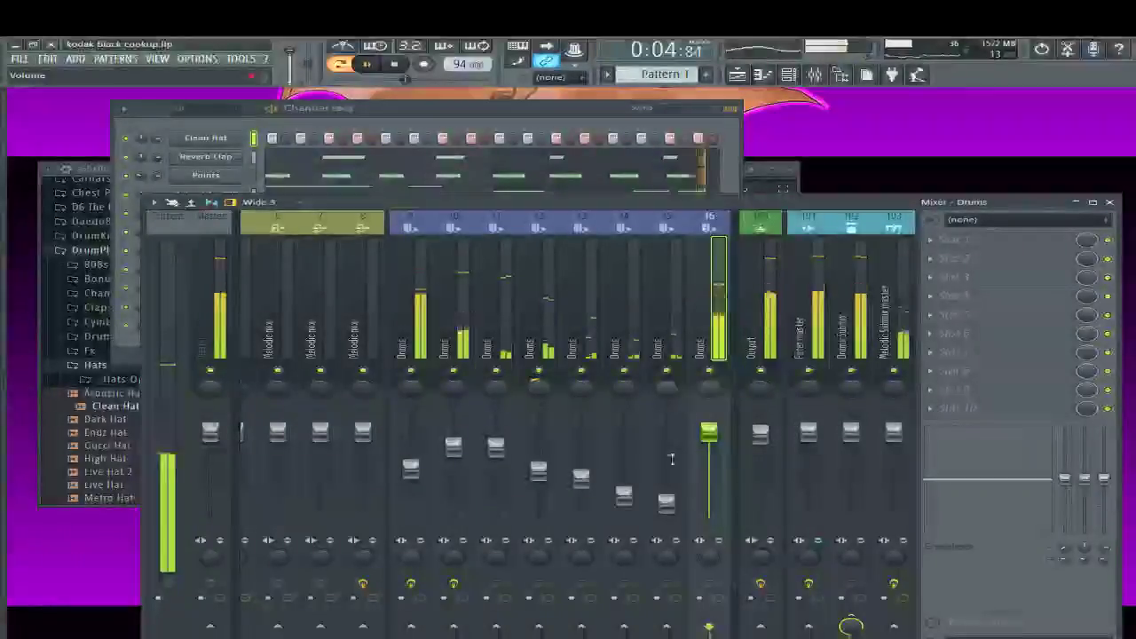
{"action": "left_click_drag", "start_coordinate": [729, 441], "coordinate": [714, 489]}
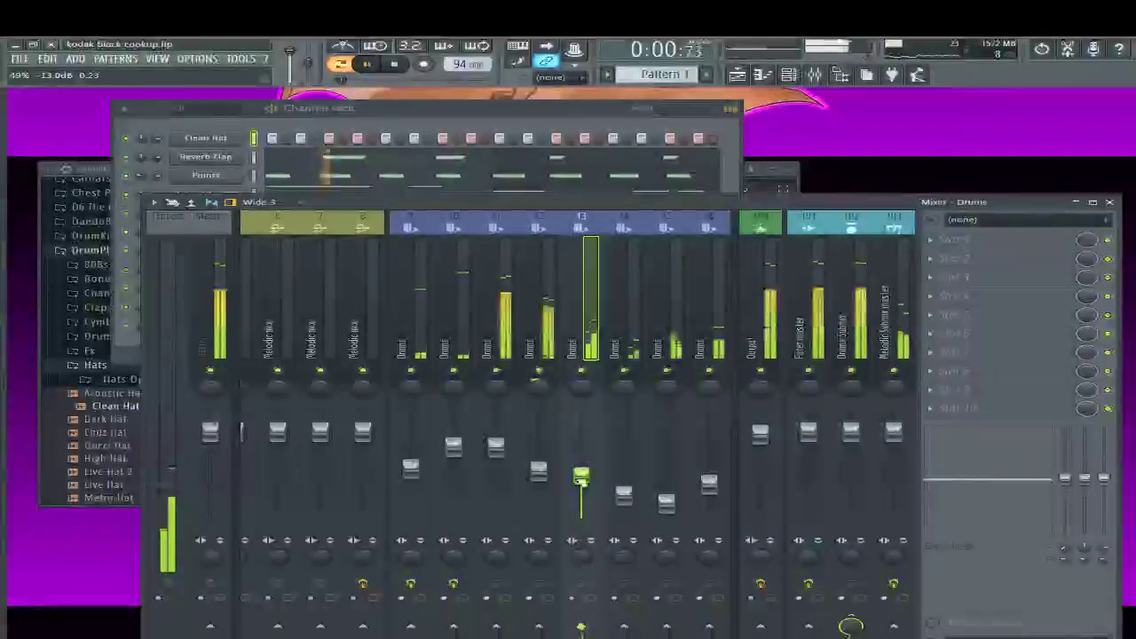
{"action": "left_click_drag", "start_coordinate": [580, 477], "coordinate": [581, 473]}
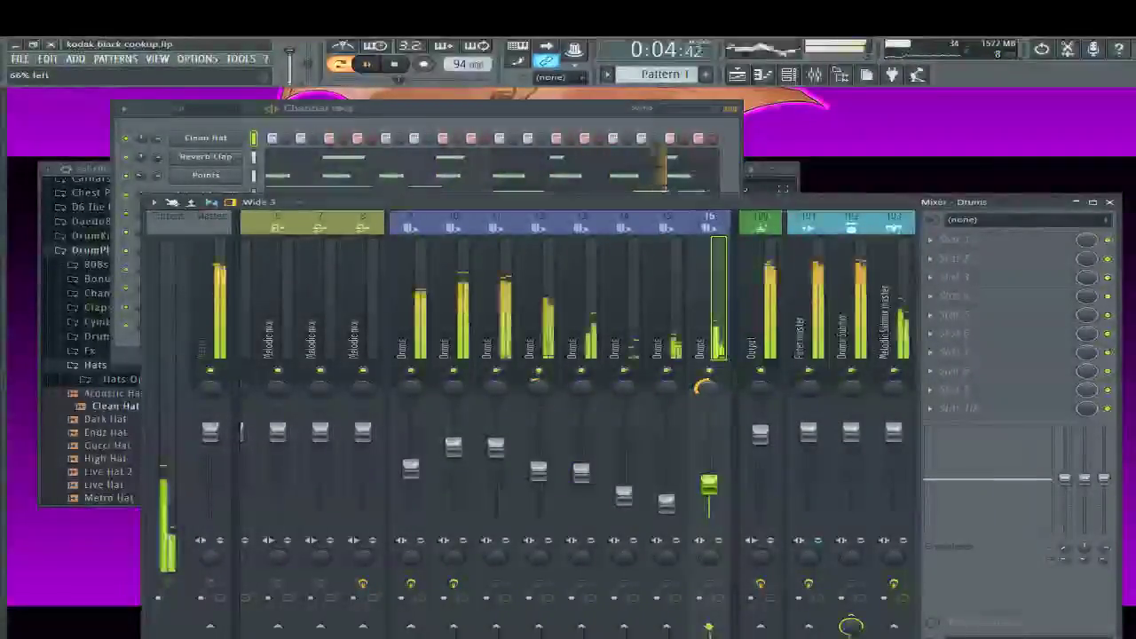
{"action": "left_click_drag", "start_coordinate": [708, 482], "coordinate": [709, 497]}
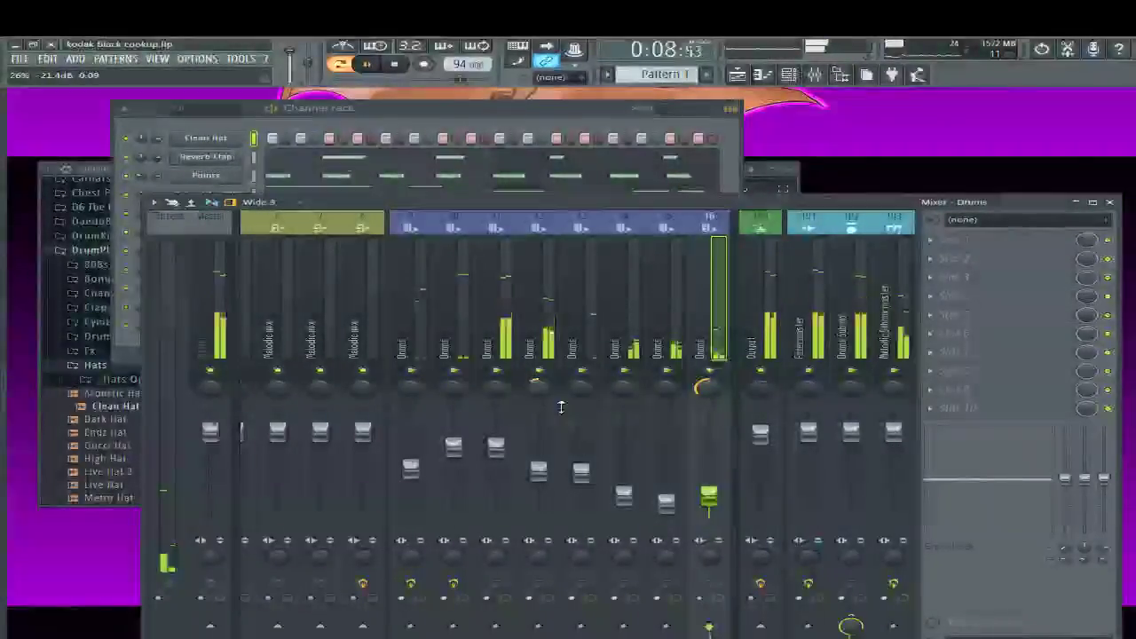
Replay the pattern while checking drum track 9 and the Output track, and nudge up the volume of Melodic mix track 2
{"action": "left_click", "coordinate": [410, 468]}
{"action": "key", "text": "space"}
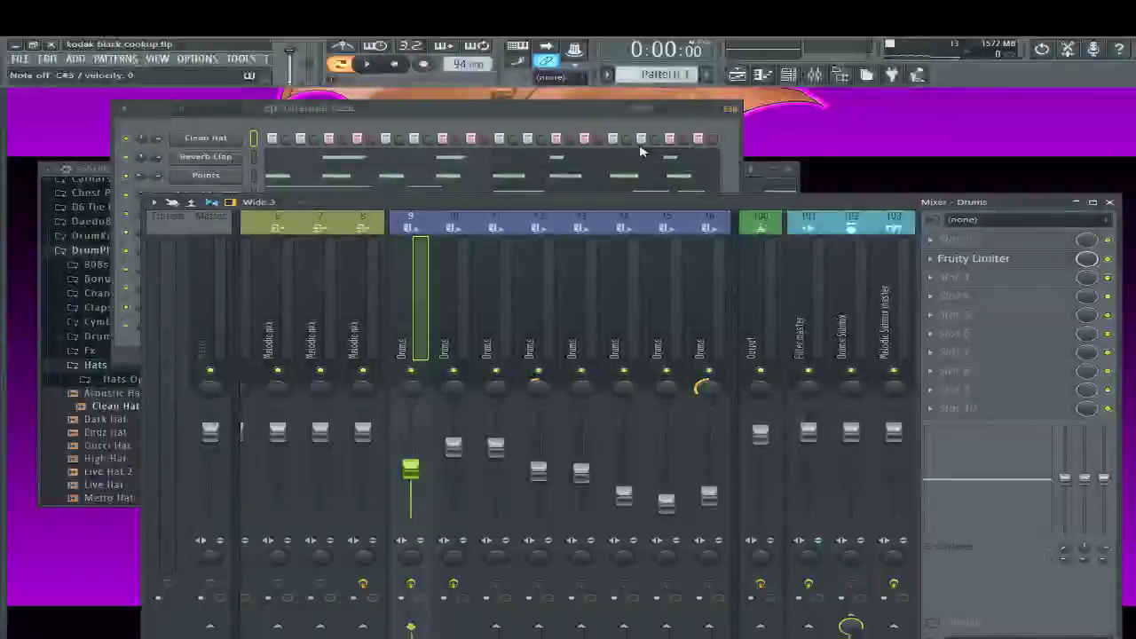
{"action": "key", "text": "space"}
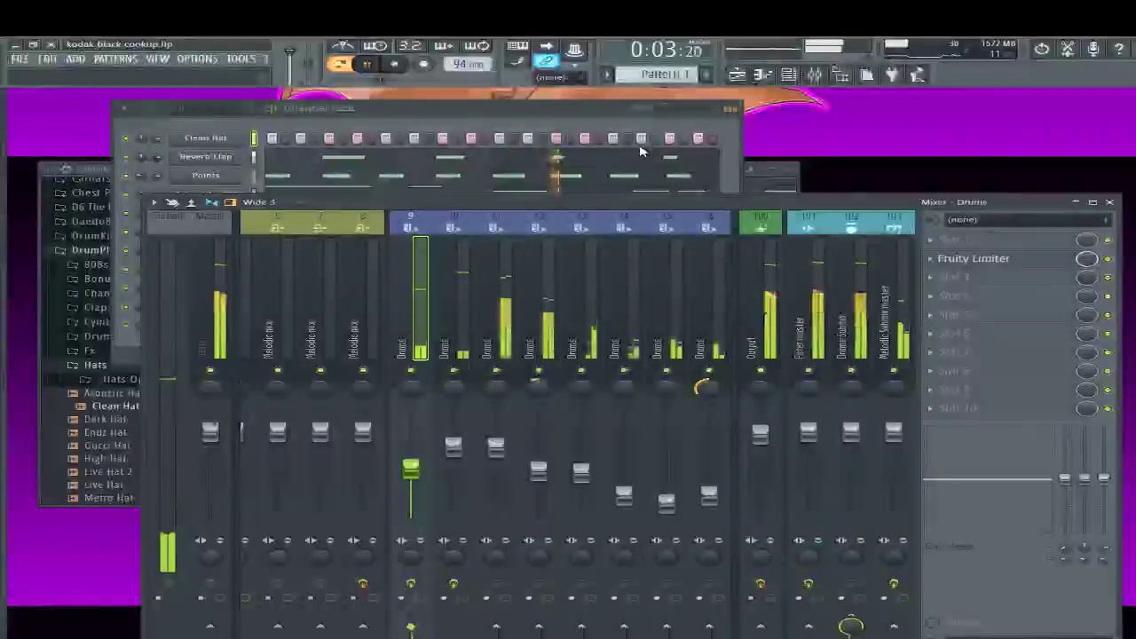
{"action": "left_click", "coordinate": [774, 281]}
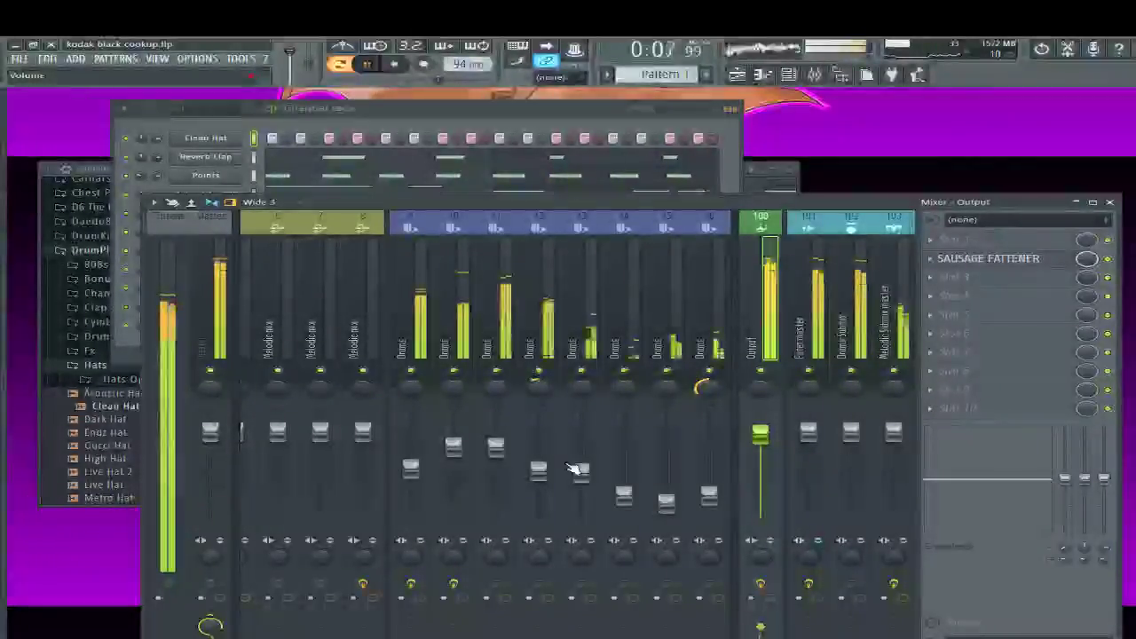
{"action": "scroll", "coordinate": [442, 301], "scroll_direction": "up", "scroll_amount": 5}
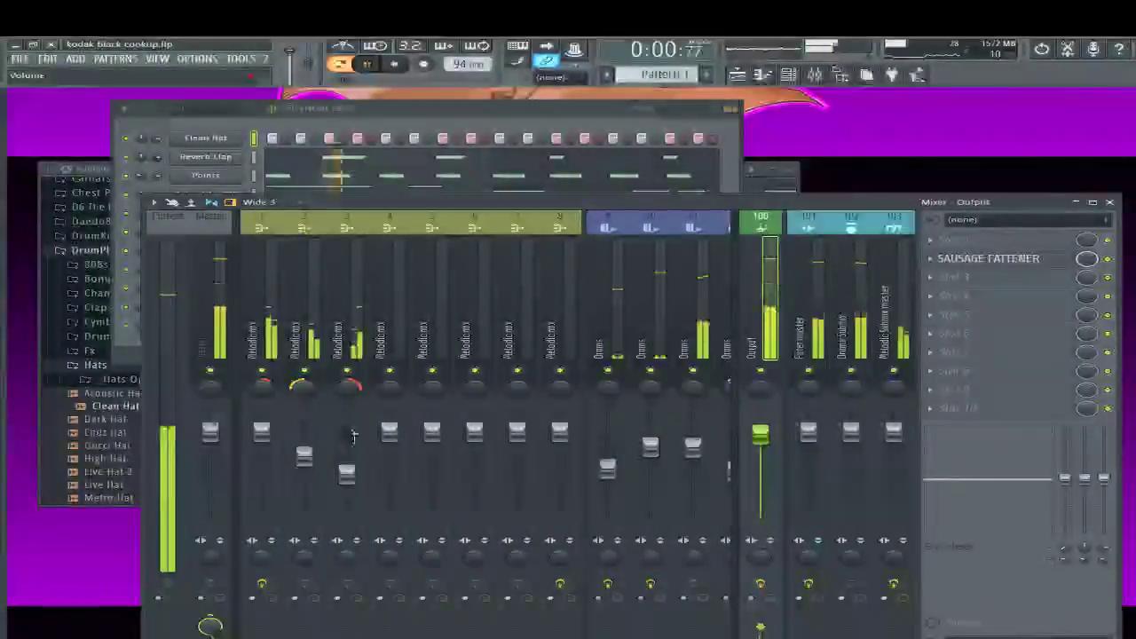
{"action": "left_click", "coordinate": [303, 456]}
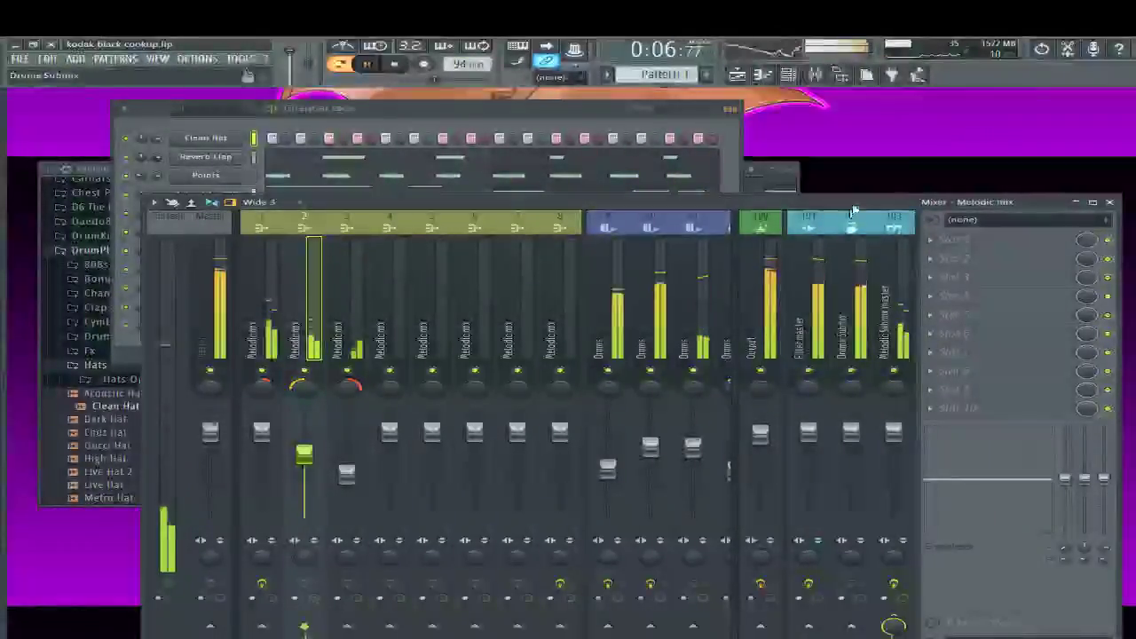
Move the mixer higher and check the effect slots of the Melodic Submix master
{"action": "left_click_drag", "start_coordinate": [852, 207], "coordinate": [809, 136]}
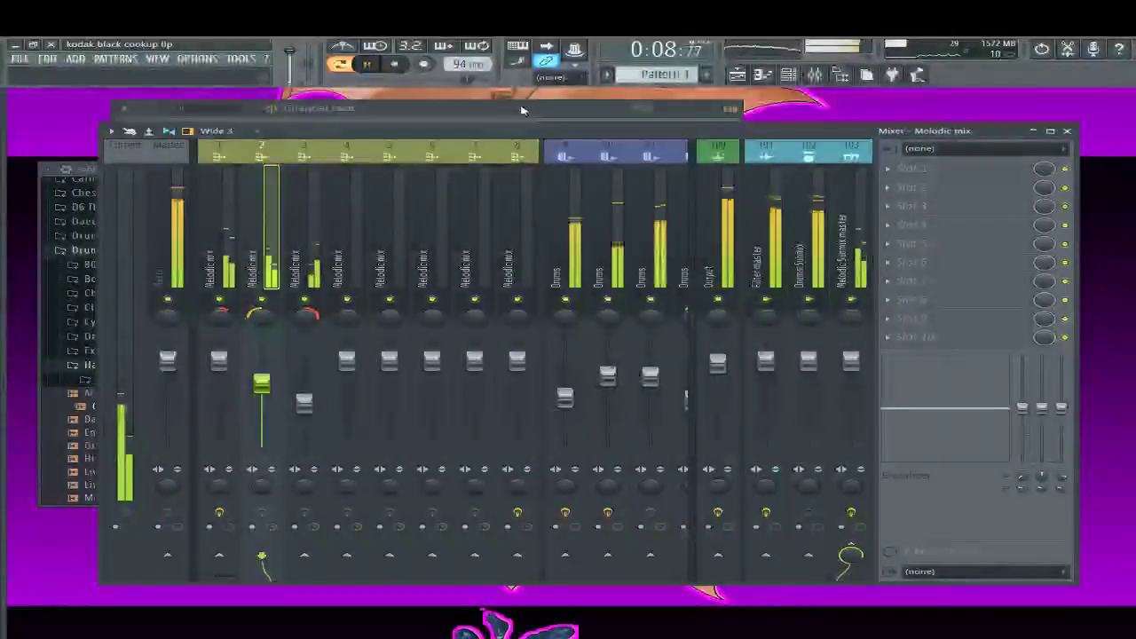
{"action": "left_click", "coordinate": [522, 110]}
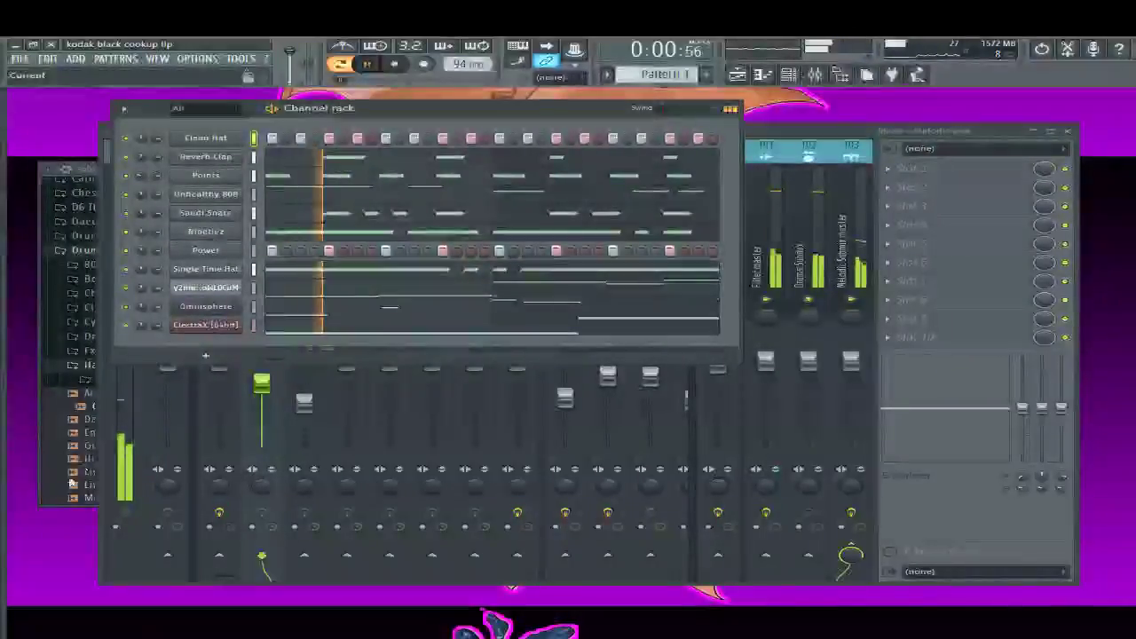
{"action": "left_click_drag", "start_coordinate": [71, 484], "coordinate": [941, 187]}
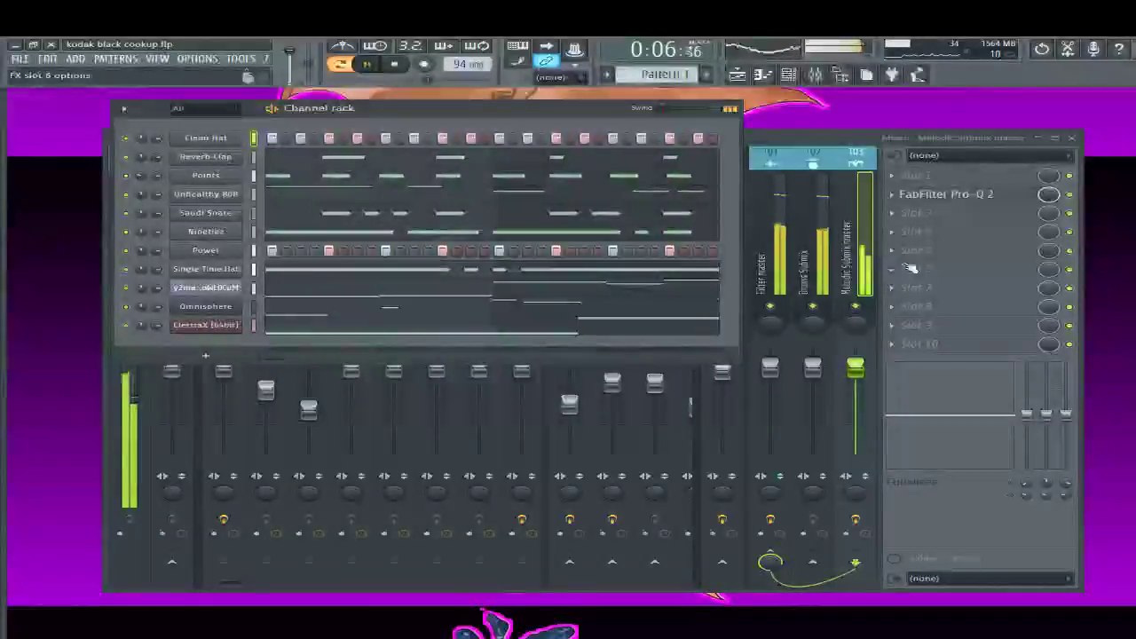
{"action": "left_click", "coordinate": [867, 147]}
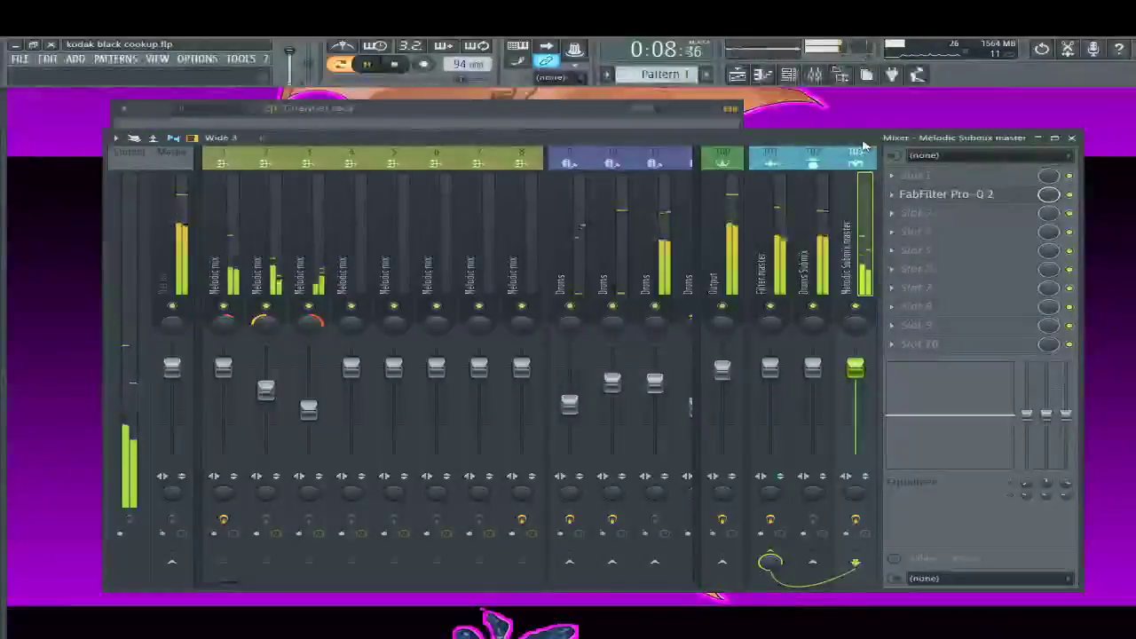
Pan Melodic mix track 1 further right and lower drum track 13's volume slightly
{"action": "left_click", "coordinate": [224, 322]}
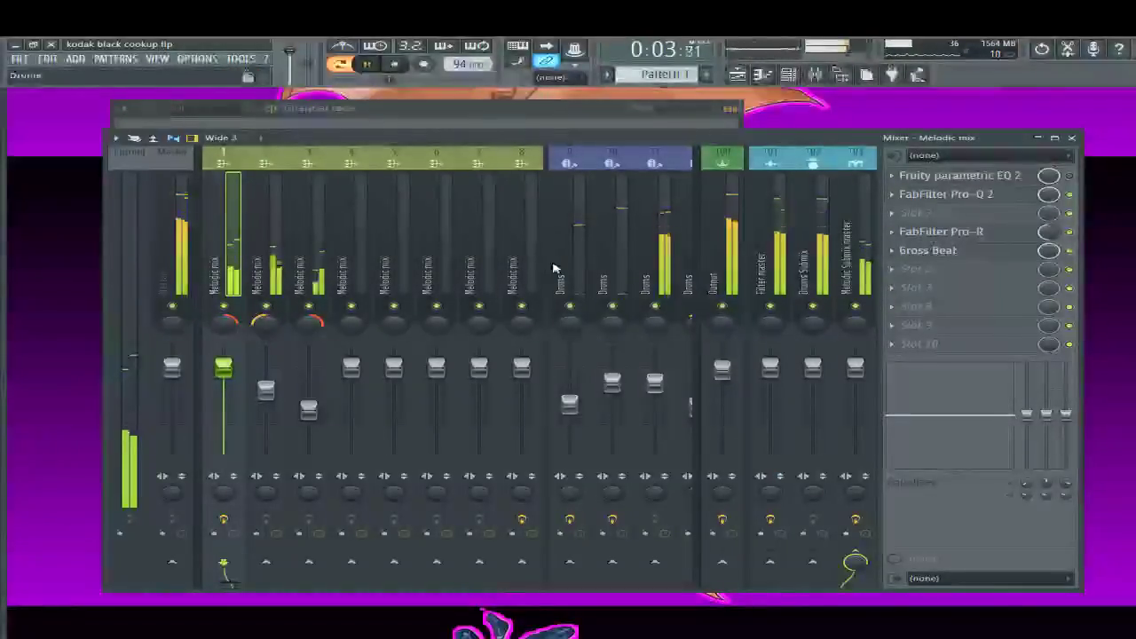
{"action": "scroll", "coordinate": [633, 290], "scroll_direction": "down", "scroll_amount": 6}
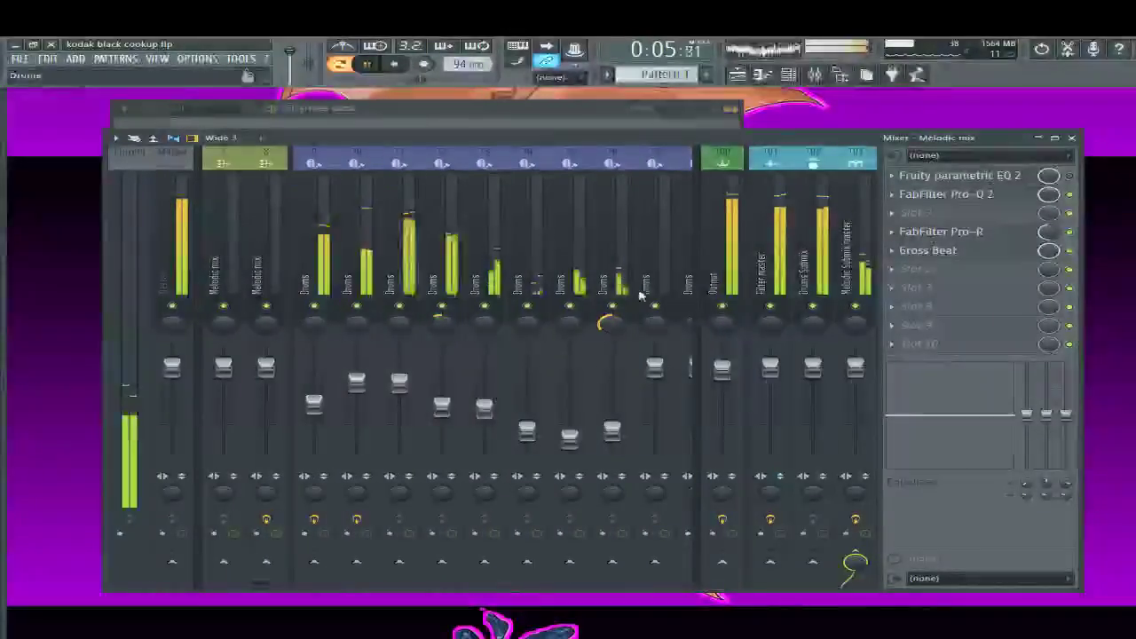
{"action": "left_click", "coordinate": [485, 410]}
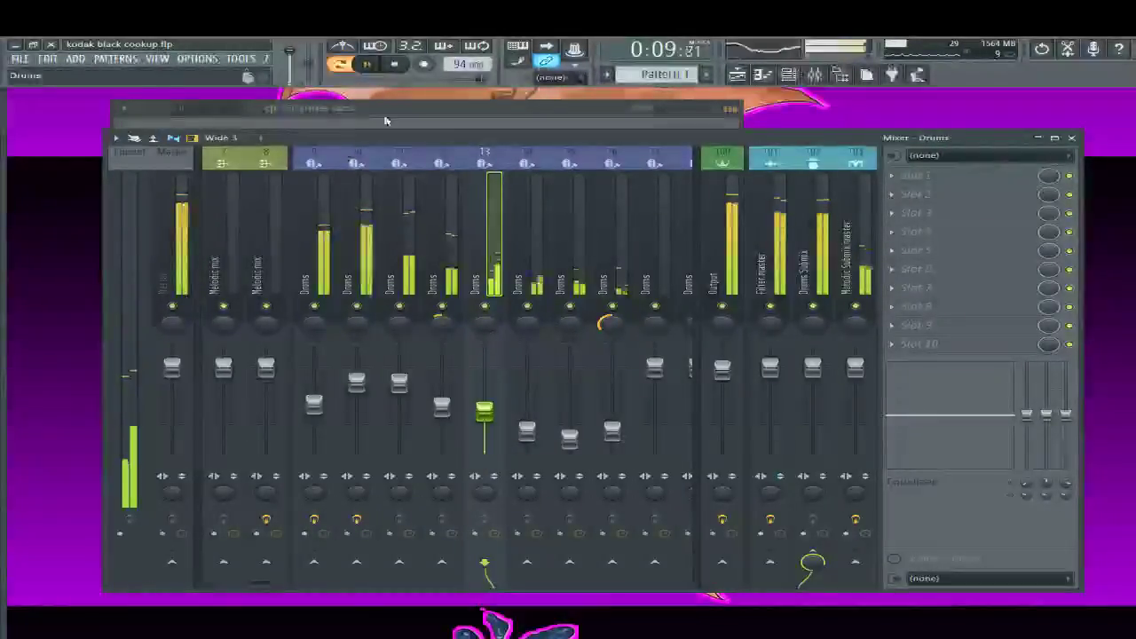
Move the channel rack clear of the mixer meters and check the Ninetiez channel's volume envelope settings
{"action": "left_click", "coordinate": [414, 111]}
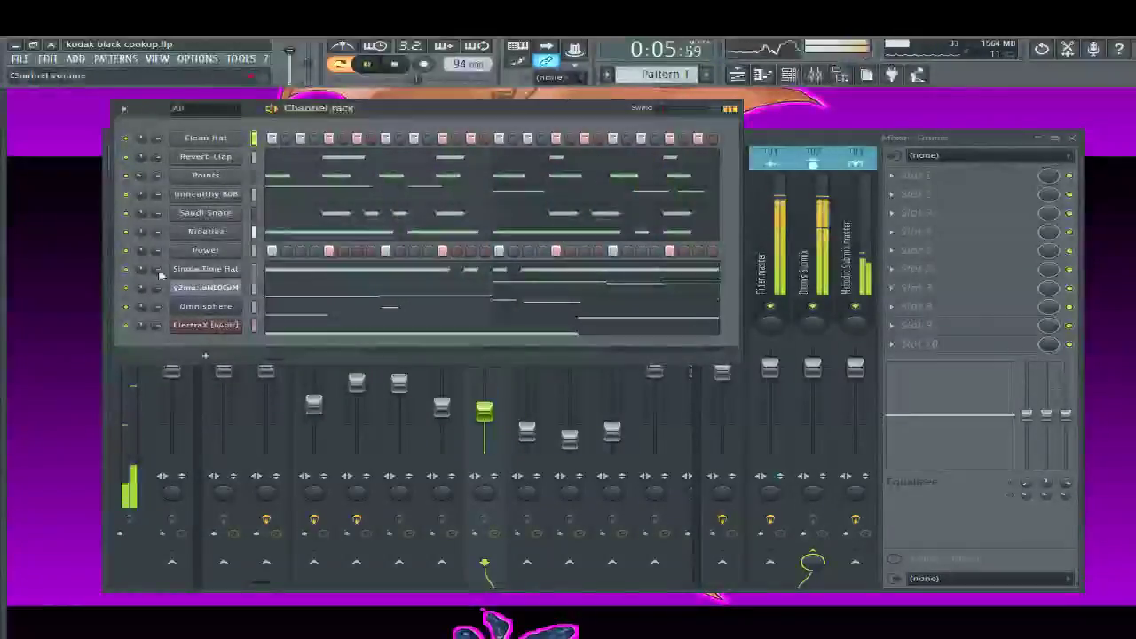
{"action": "left_click_drag", "start_coordinate": [384, 119], "coordinate": [700, 337]}
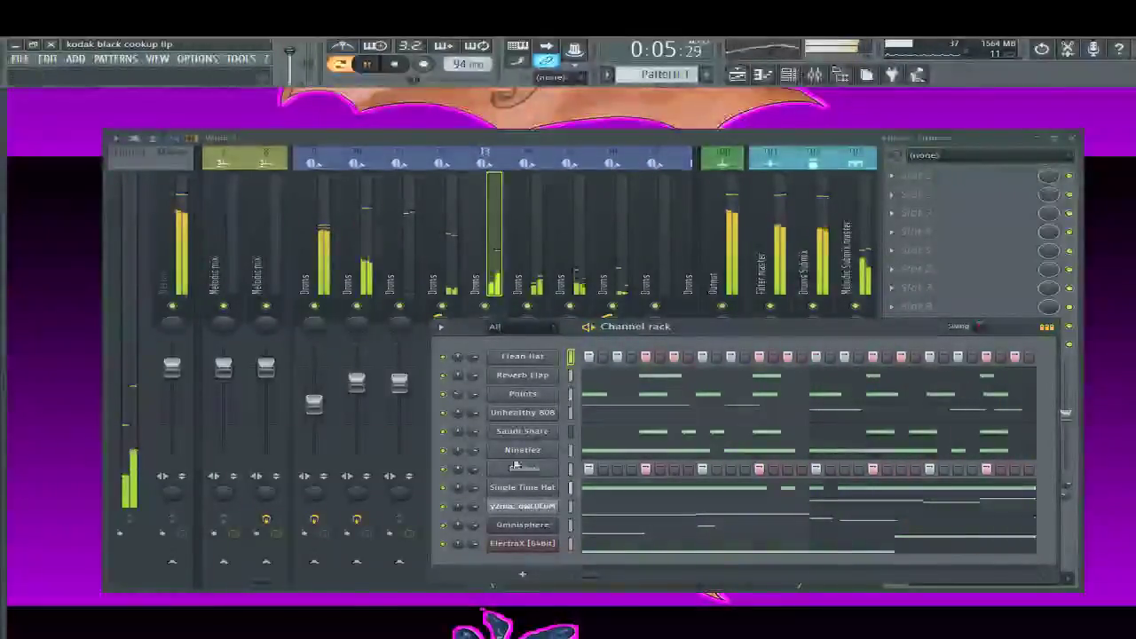
{"action": "left_click", "coordinate": [516, 451]}
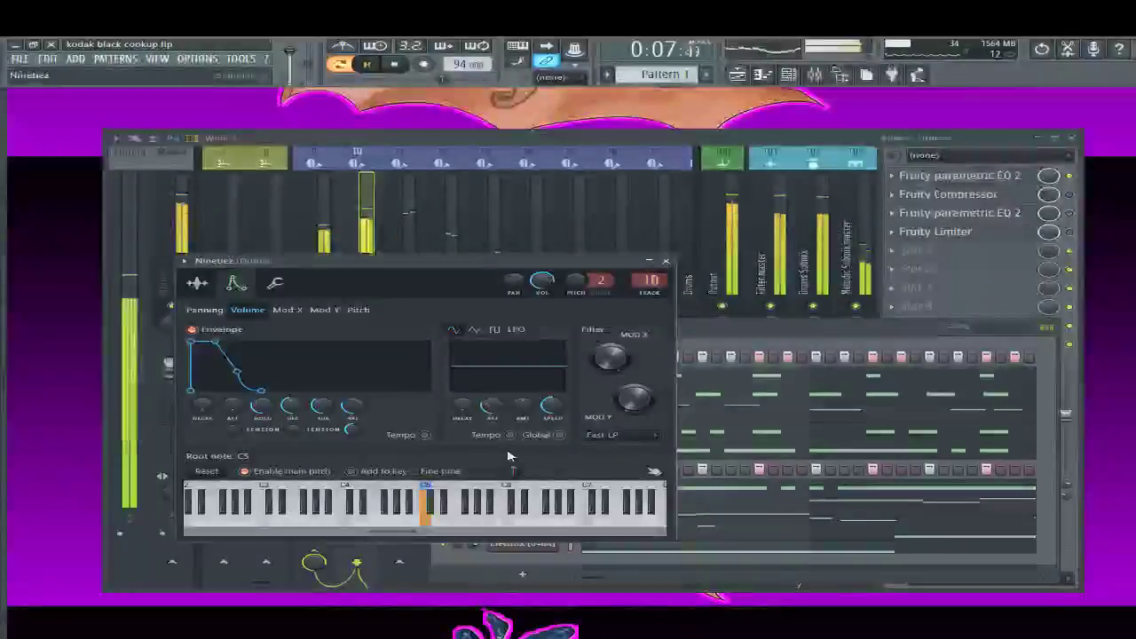
{"action": "left_click", "coordinate": [665, 260]}
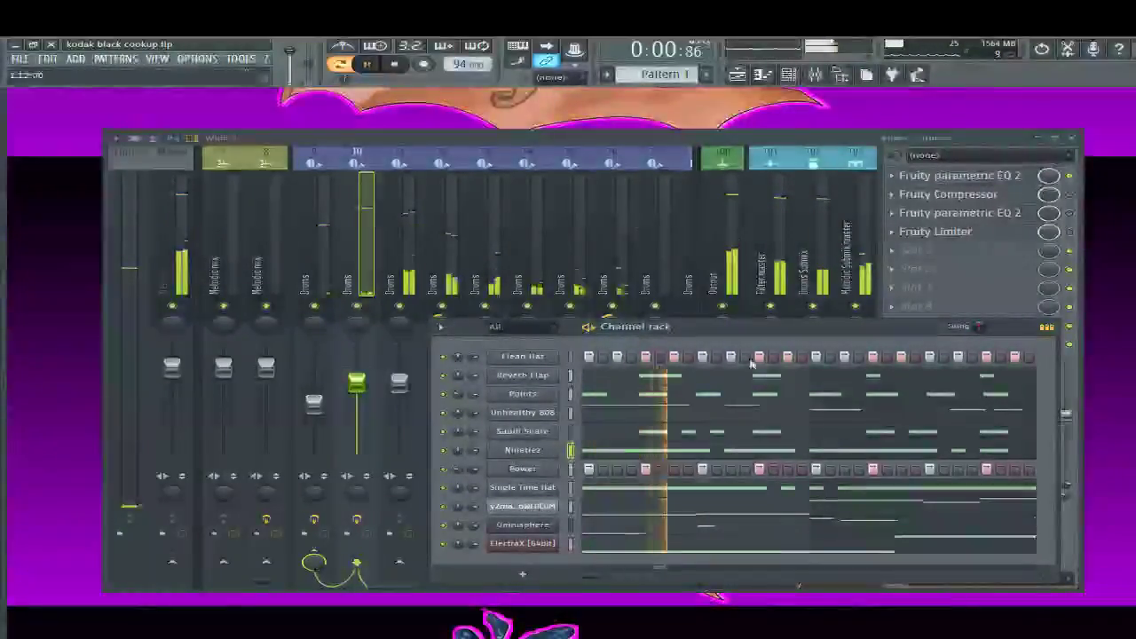
Reposition the channel rack away from the mixer faders and raise drum track 14's volume
{"action": "left_click_drag", "start_coordinate": [841, 338], "coordinate": [498, 408]}
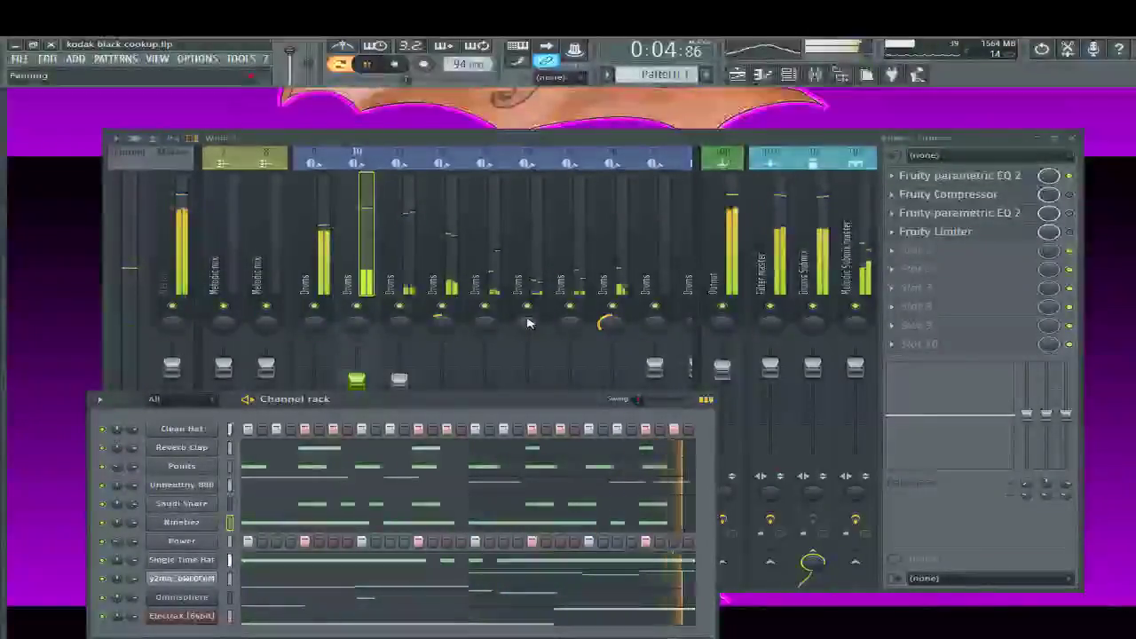
{"action": "left_click_drag", "start_coordinate": [558, 400], "coordinate": [533, 124]}
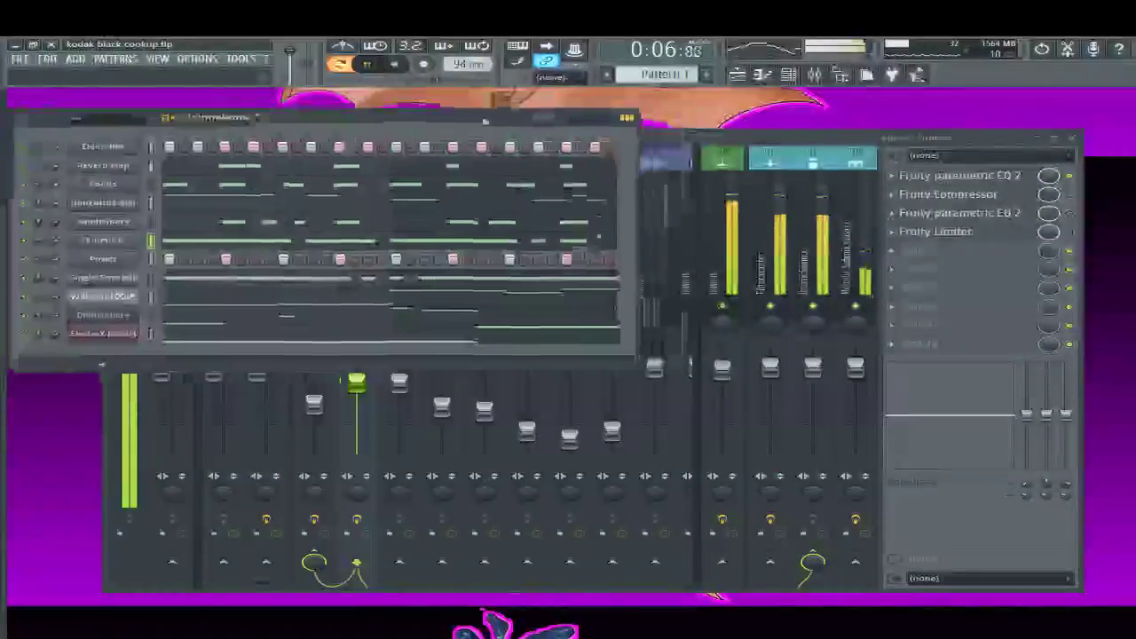
{"action": "left_click", "coordinate": [527, 432]}
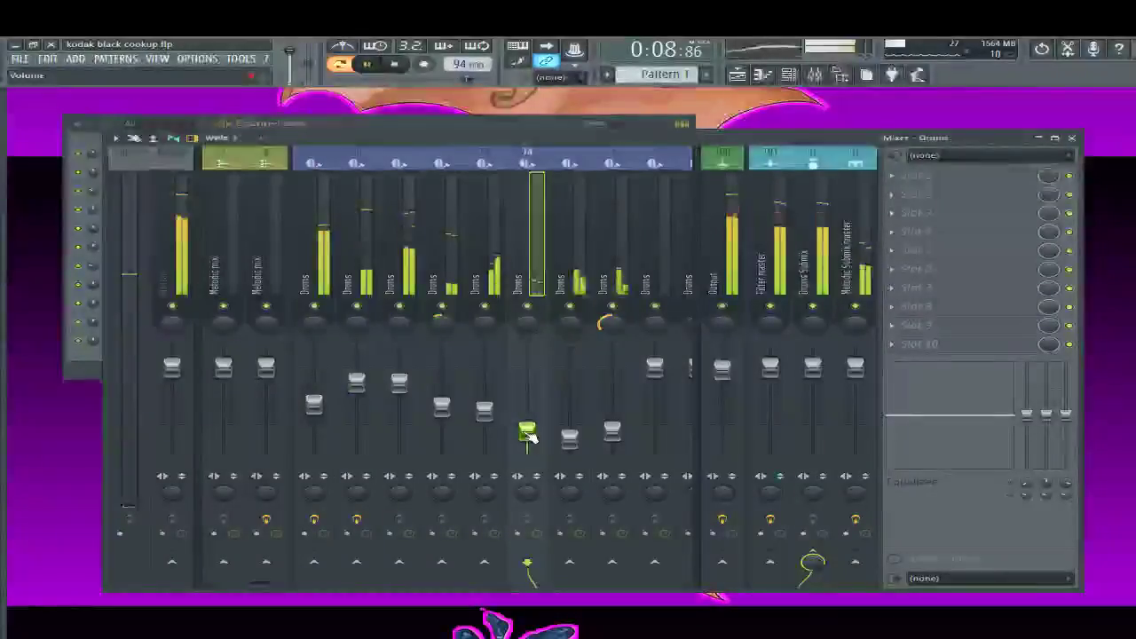
{"action": "left_click_drag", "start_coordinate": [527, 434], "coordinate": [527, 416]}
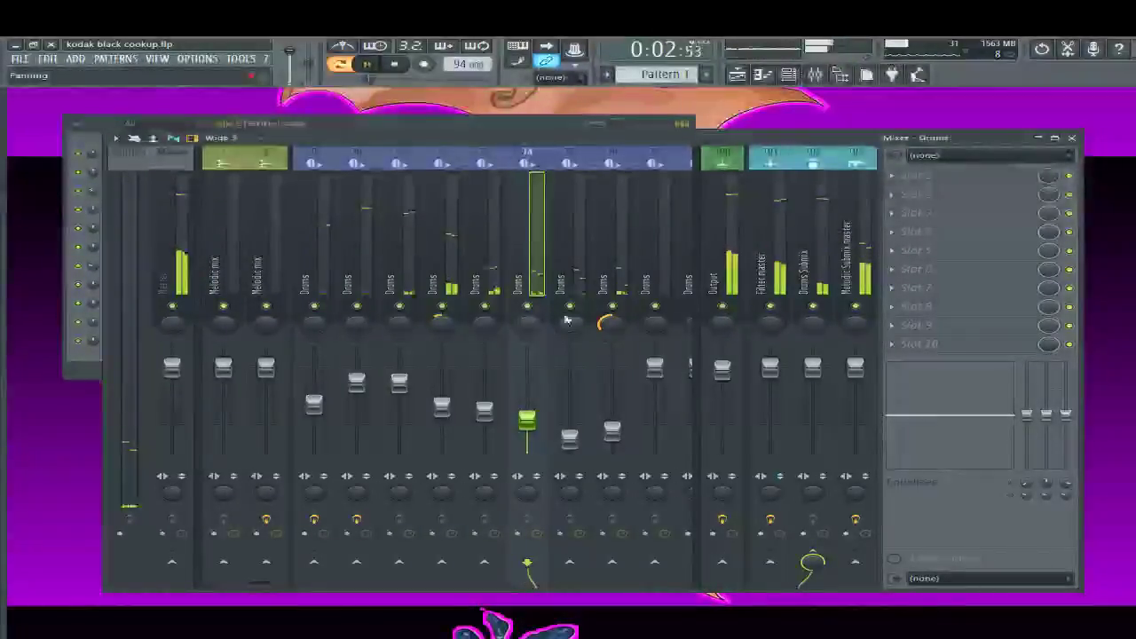
Pan drum track 14 to the right and raise its volume to about -15.2 dB
{"action": "left_click_drag", "start_coordinate": [574, 331], "coordinate": [529, 325]}
{"action": "left_click_drag", "start_coordinate": [529, 420], "coordinate": [570, 437]}
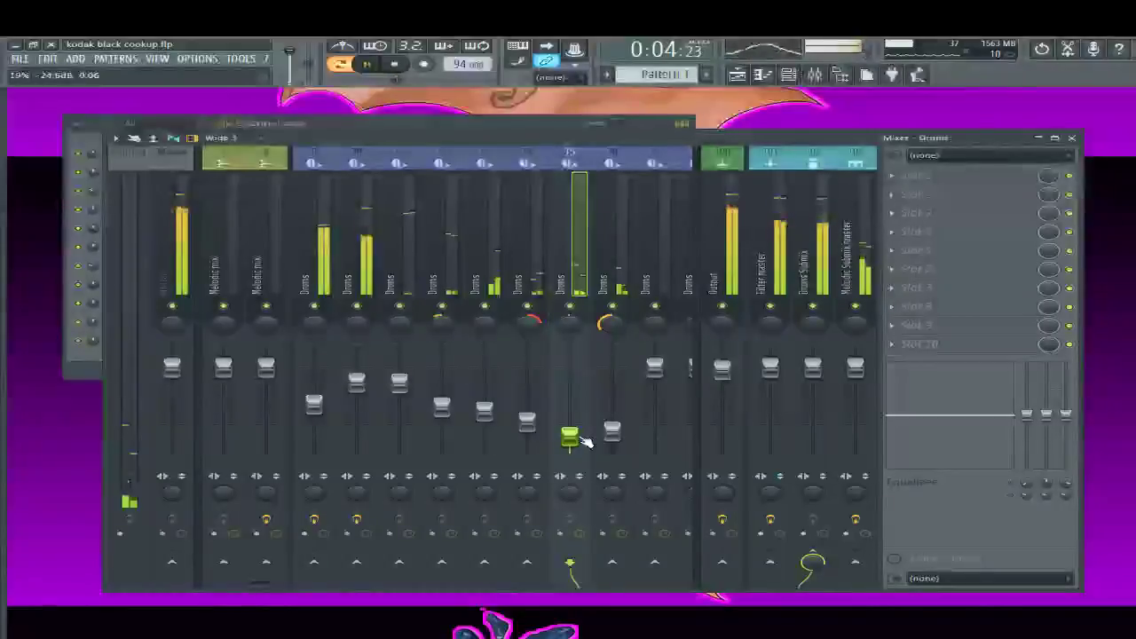
{"action": "left_click", "coordinate": [529, 422]}
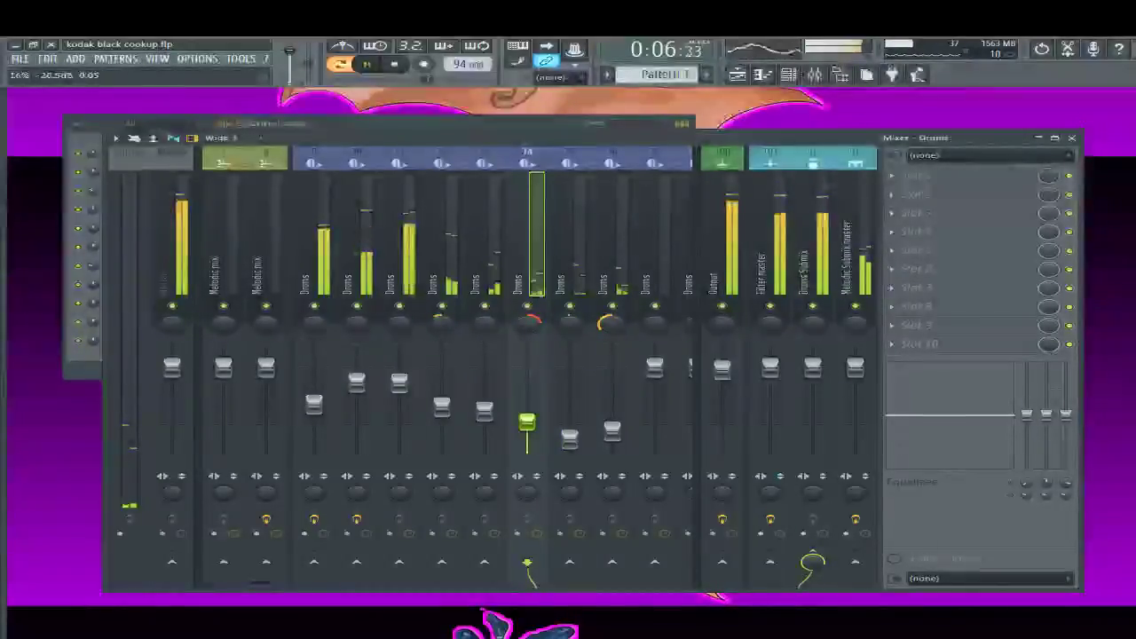
{"action": "left_click_drag", "start_coordinate": [527, 422], "coordinate": [528, 418]}
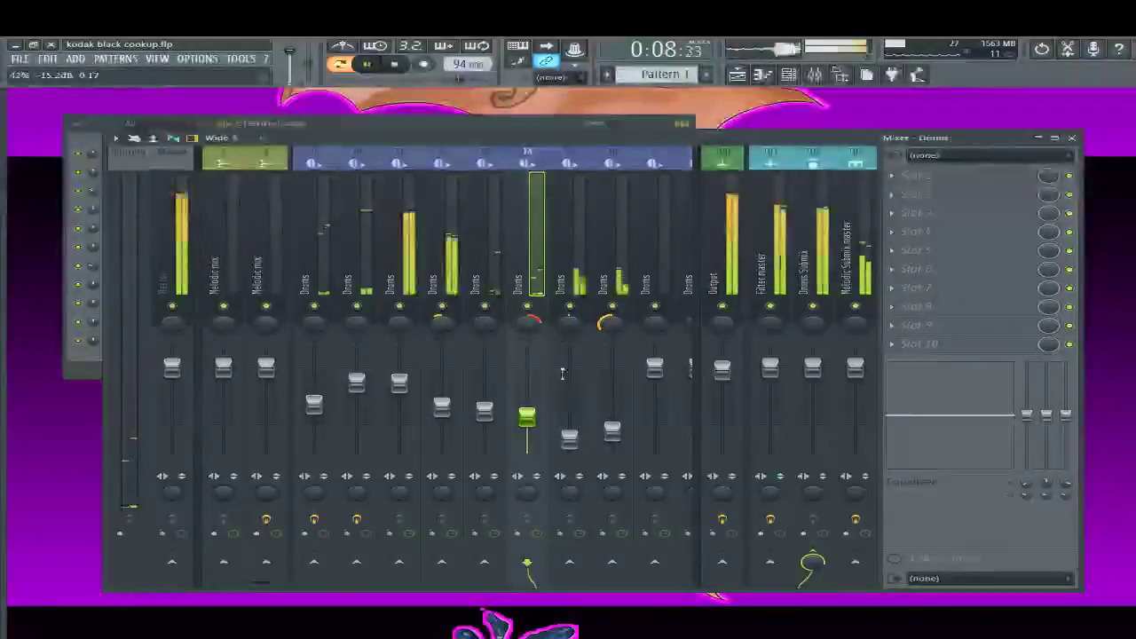
Raise the volume of drum track 16 to about -18.1 dB and fine-tune the level of drum track 12
{"action": "left_click", "coordinate": [613, 429]}
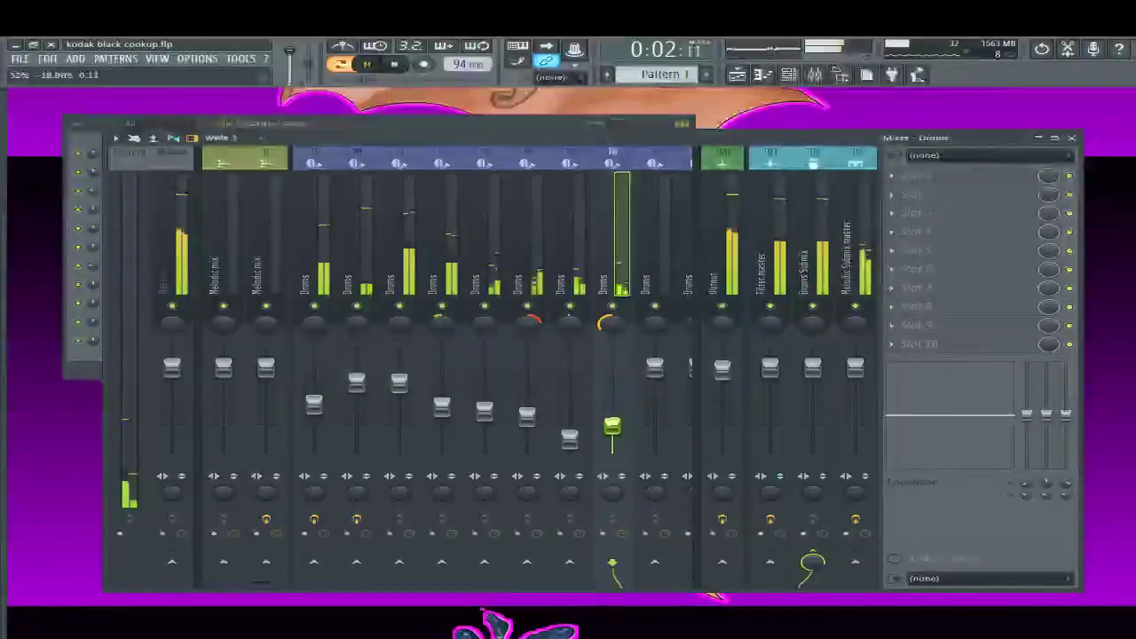
{"action": "left_click_drag", "start_coordinate": [613, 428], "coordinate": [614, 429]}
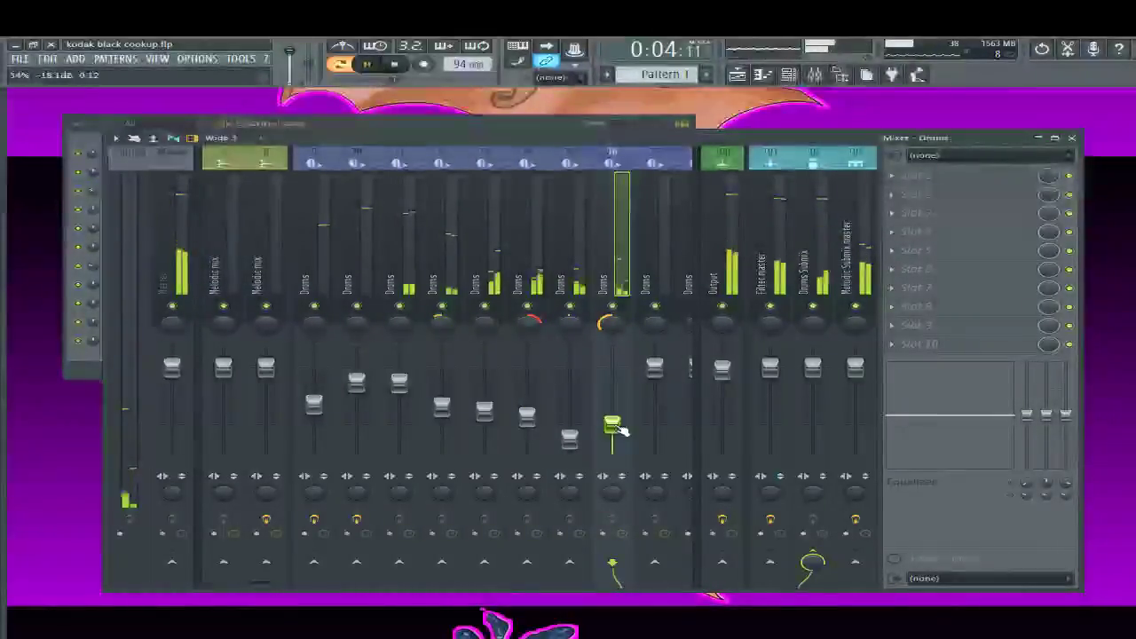
{"action": "left_click", "coordinate": [442, 407]}
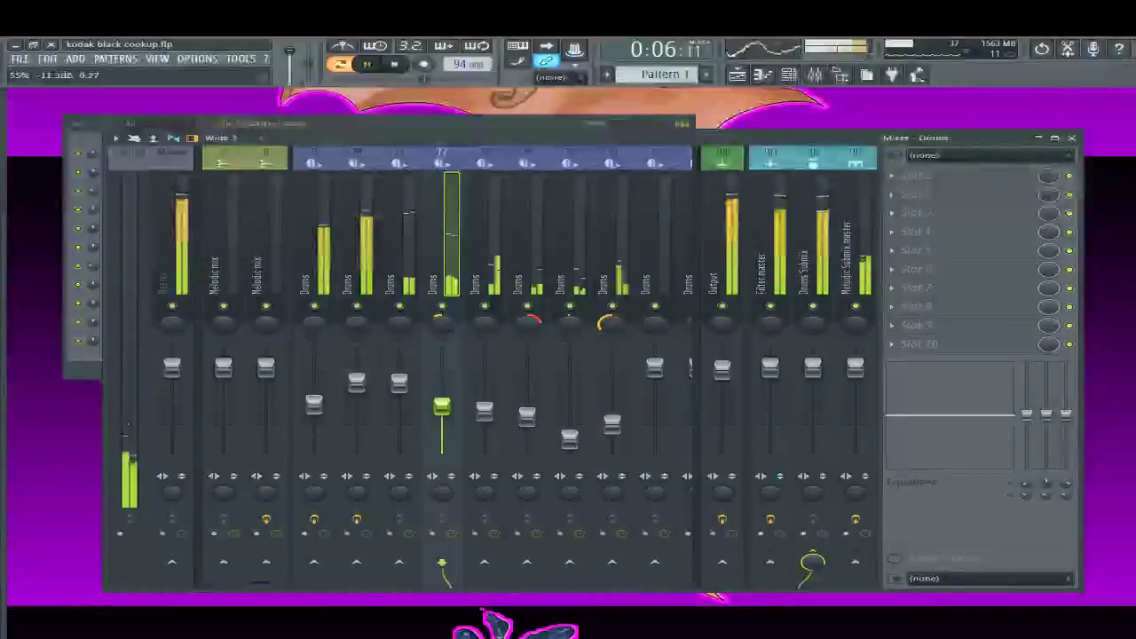
Check the Fruity Limiter's compression settings on drum track 9 during playback and stop the pattern
{"action": "left_click", "coordinate": [301, 282]}
{"action": "left_click", "coordinate": [955, 201]}
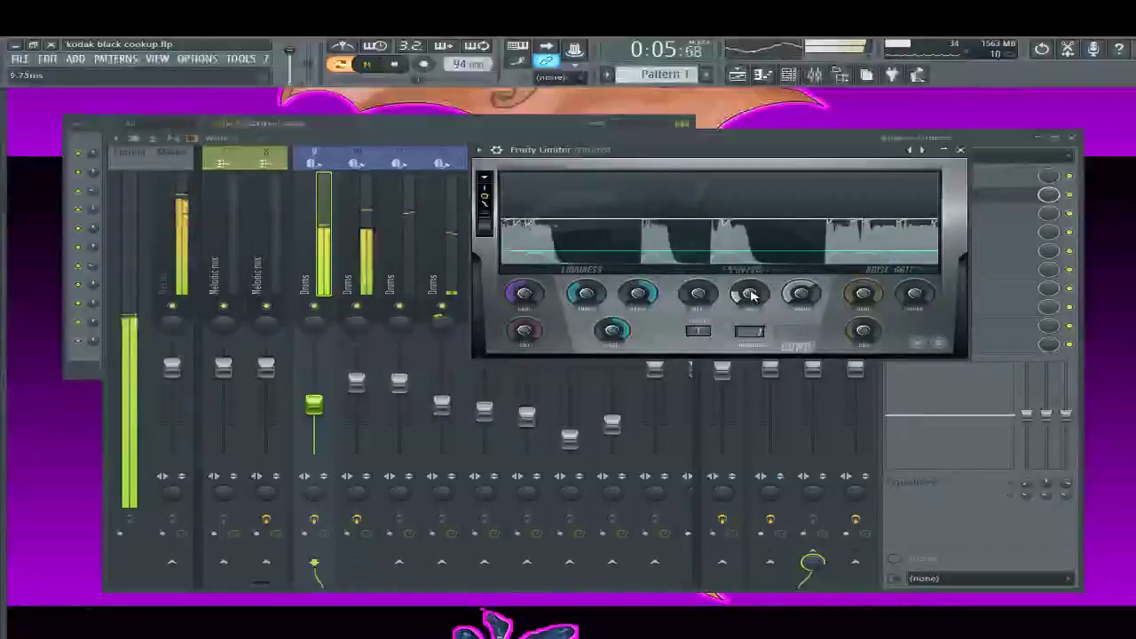
{"action": "left_click", "coordinate": [961, 150]}
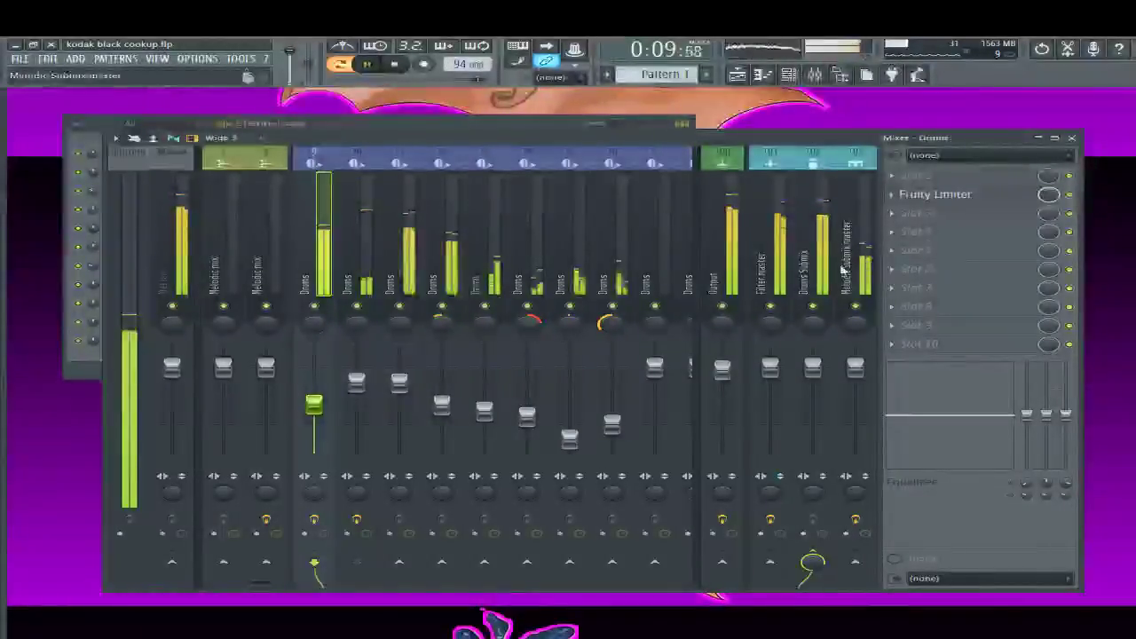
{"action": "key", "text": "space"}
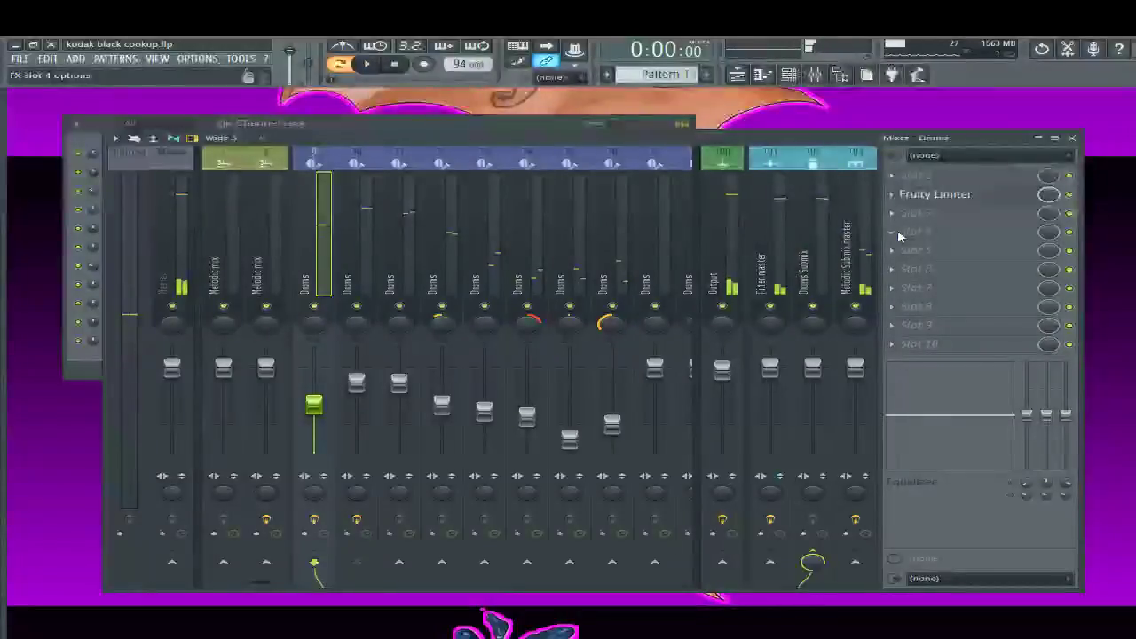
Load Ozone 8 into slot 4 of drum track 9 and set its Dynamics Band 1 compressor threshold to -3.0 dB
{"action": "left_click", "coordinate": [898, 236]}
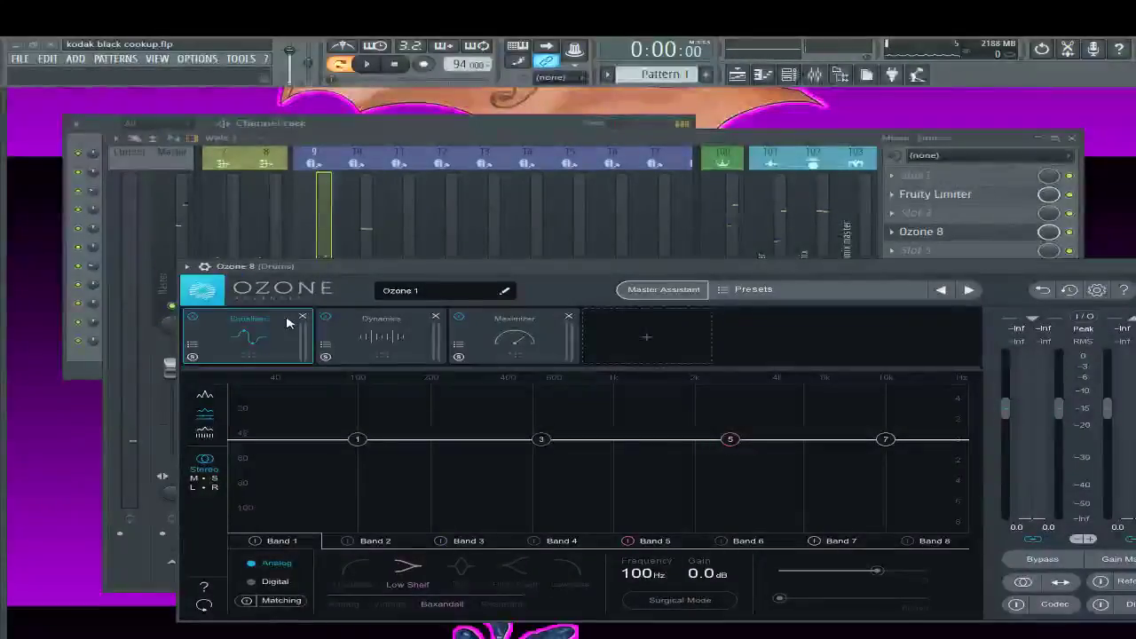
{"action": "left_click_drag", "start_coordinate": [557, 283], "coordinate": [428, 186]}
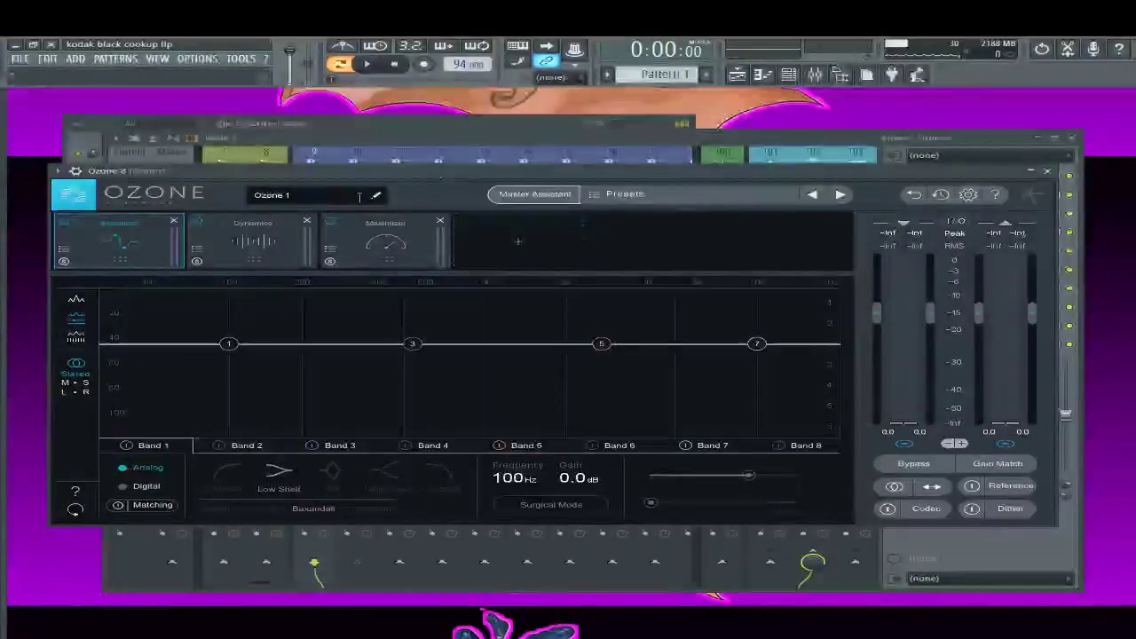
{"action": "left_click", "coordinate": [270, 232]}
{"action": "key", "text": "space"}
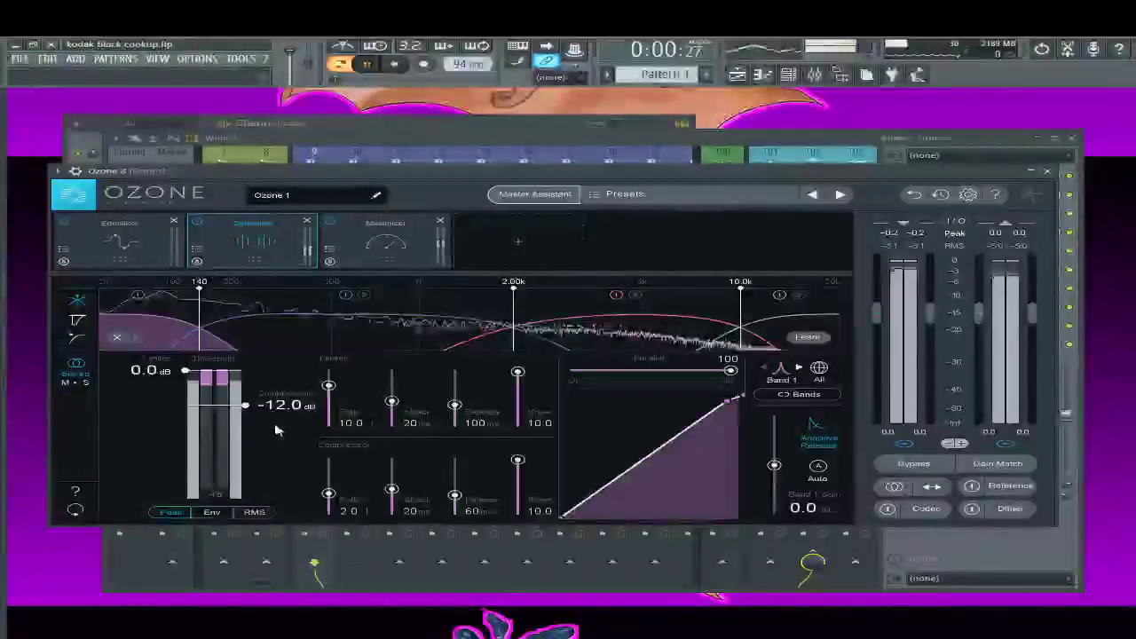
{"action": "left_click_drag", "start_coordinate": [252, 406], "coordinate": [256, 384]}
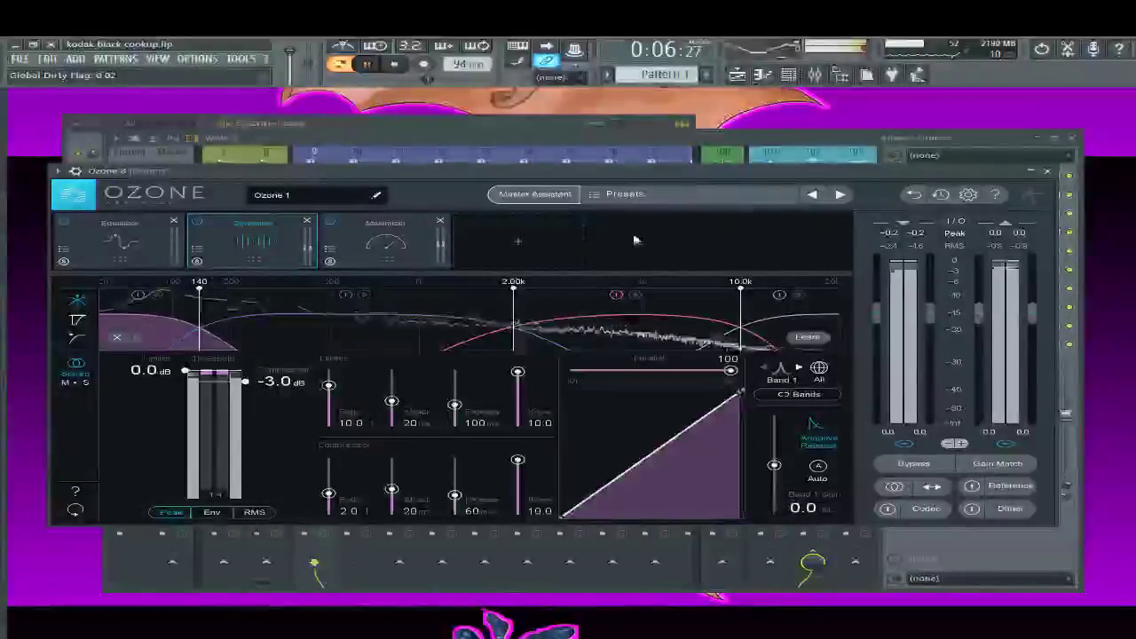
Reopen Ozone 8 on drum track 9 and set the Band 1 compressor threshold to -2.1 dB
{"action": "left_click", "coordinate": [790, 140]}
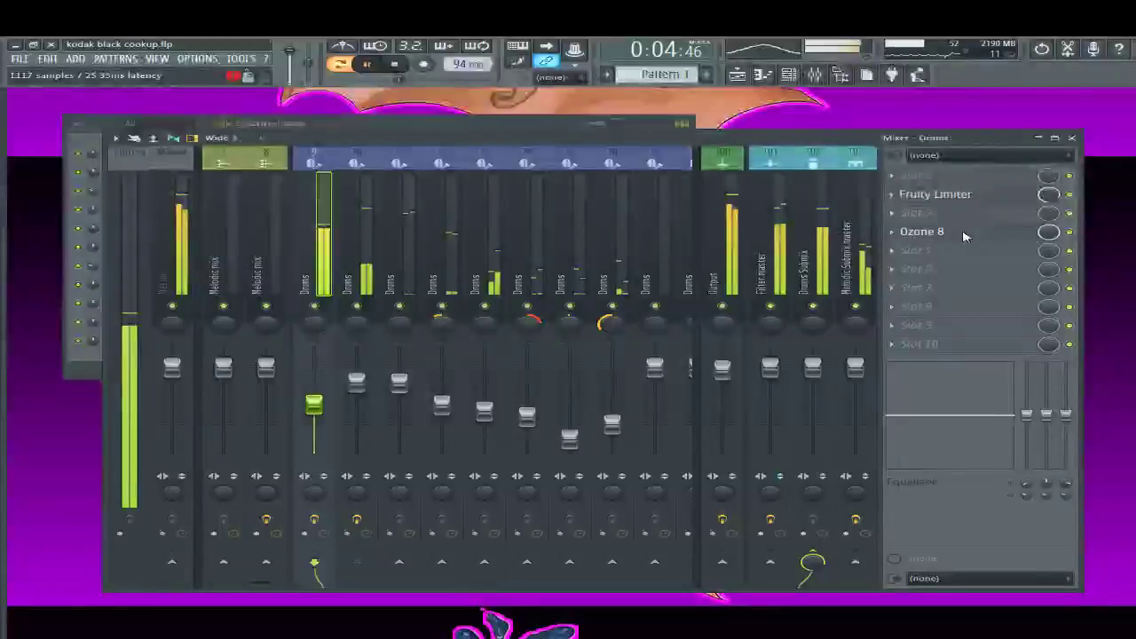
{"action": "left_click", "coordinate": [964, 235]}
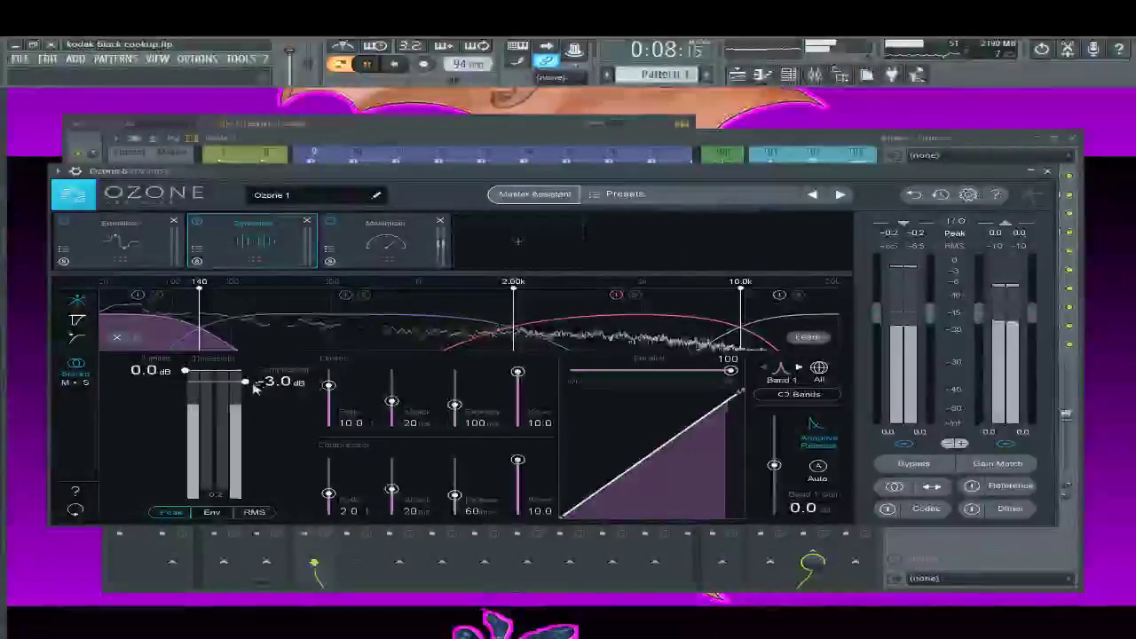
{"action": "left_click_drag", "start_coordinate": [249, 383], "coordinate": [254, 382]}
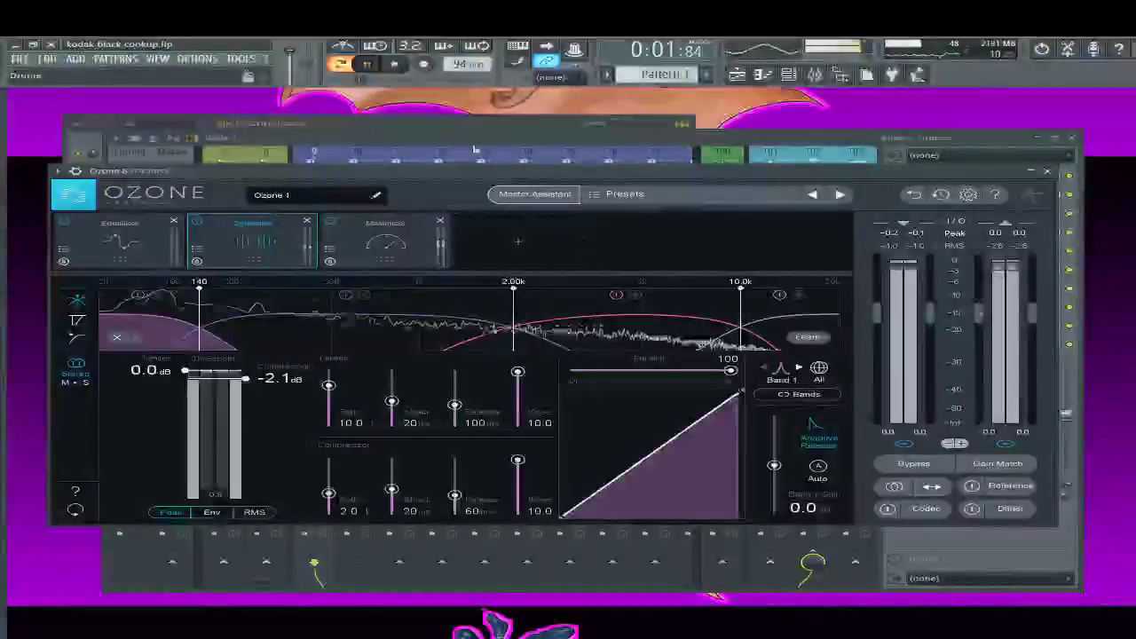
{"action": "left_click", "coordinate": [530, 141]}
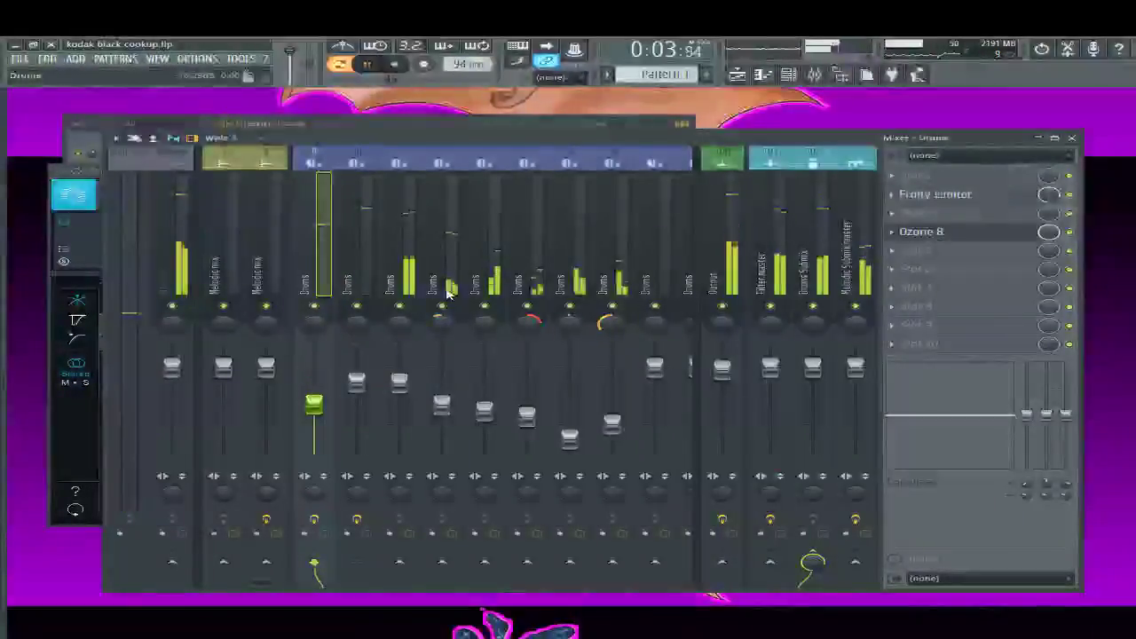
Remove Ozone 8 from drum track 9 and lower the track's volume to about 48%
{"action": "left_click_drag", "start_coordinate": [325, 408], "coordinate": [314, 413]}
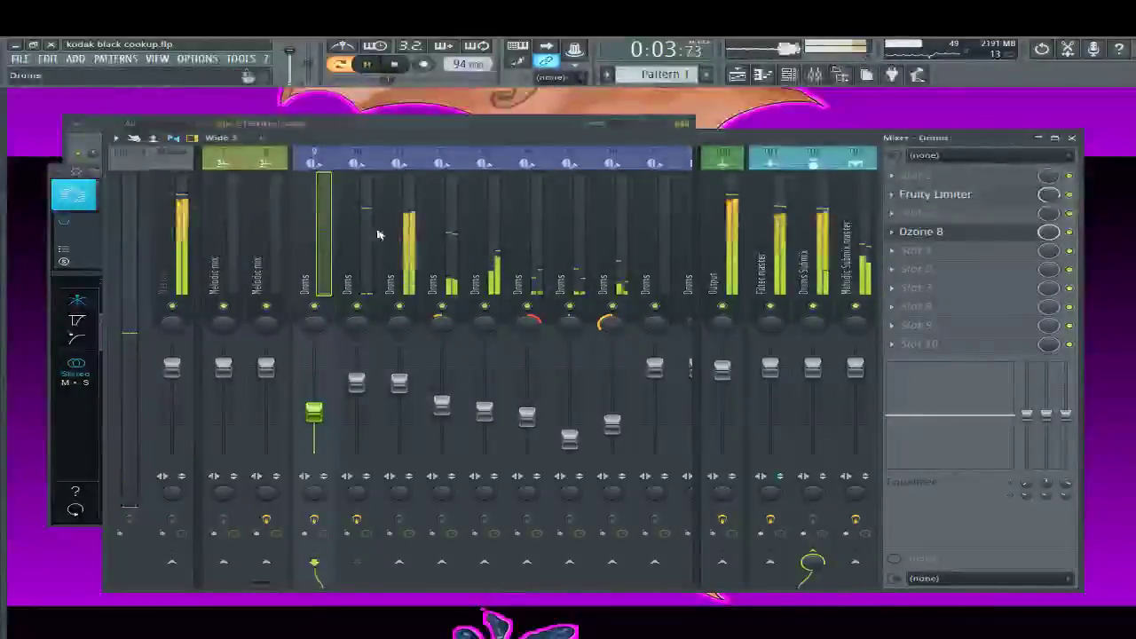
{"action": "key", "text": "space"}
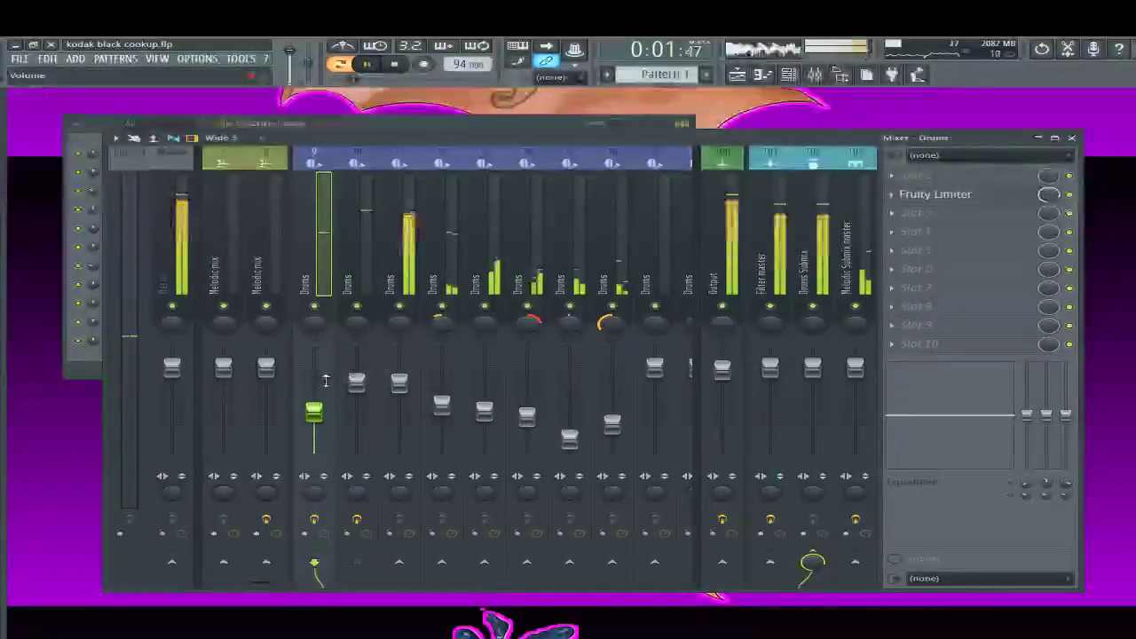
{"action": "left_click", "coordinate": [315, 415]}
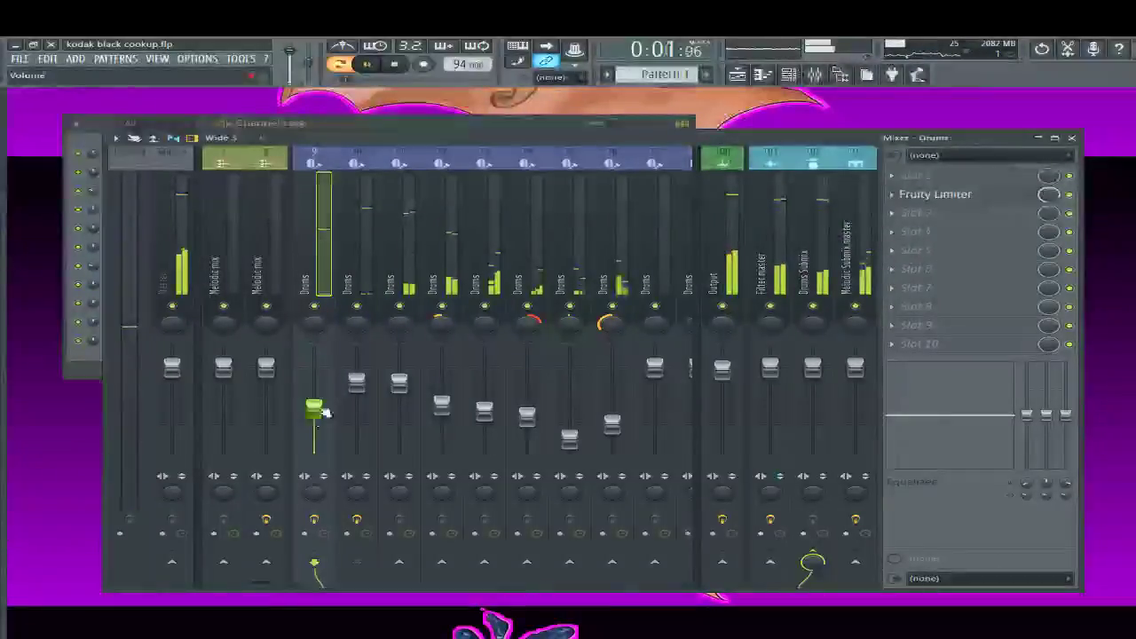
{"action": "left_click_drag", "start_coordinate": [326, 413], "coordinate": [326, 421]}
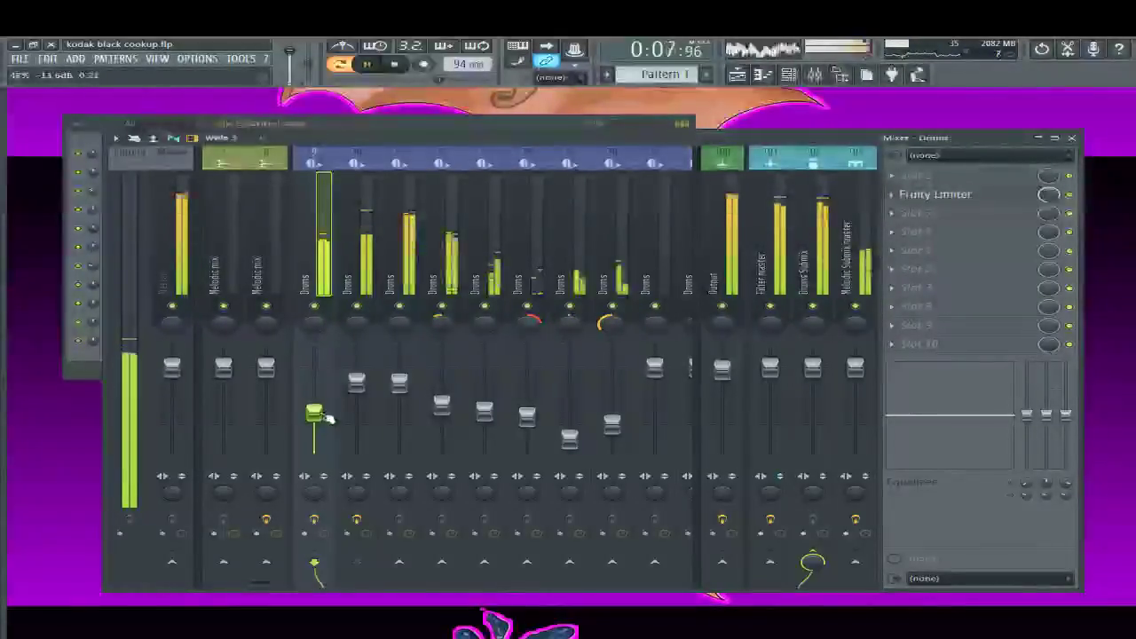
Bypass FabFilter Pro-Q 2 on the Filter master track and play the pattern to hear the mix without it
{"action": "left_click", "coordinate": [710, 248]}
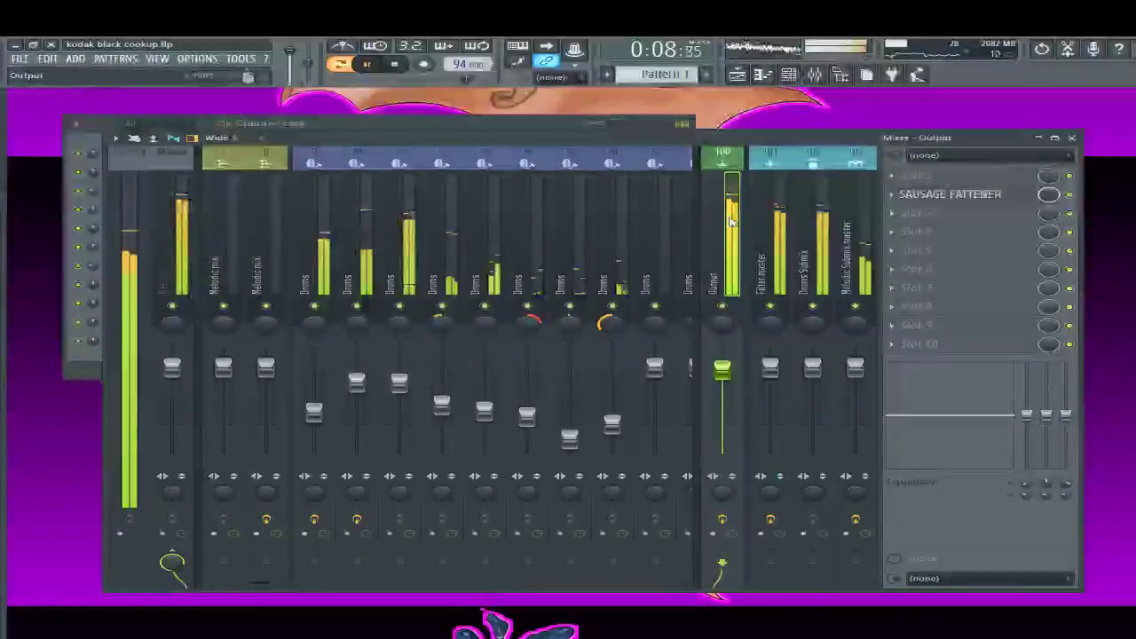
{"action": "key", "text": "space"}
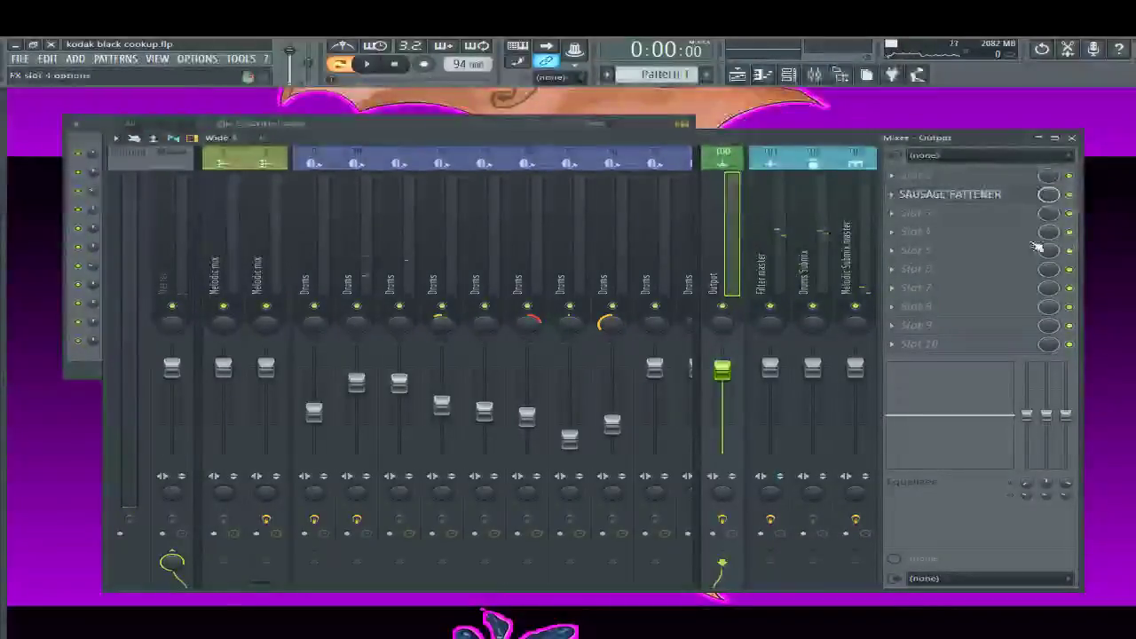
{"action": "left_click", "coordinate": [772, 273]}
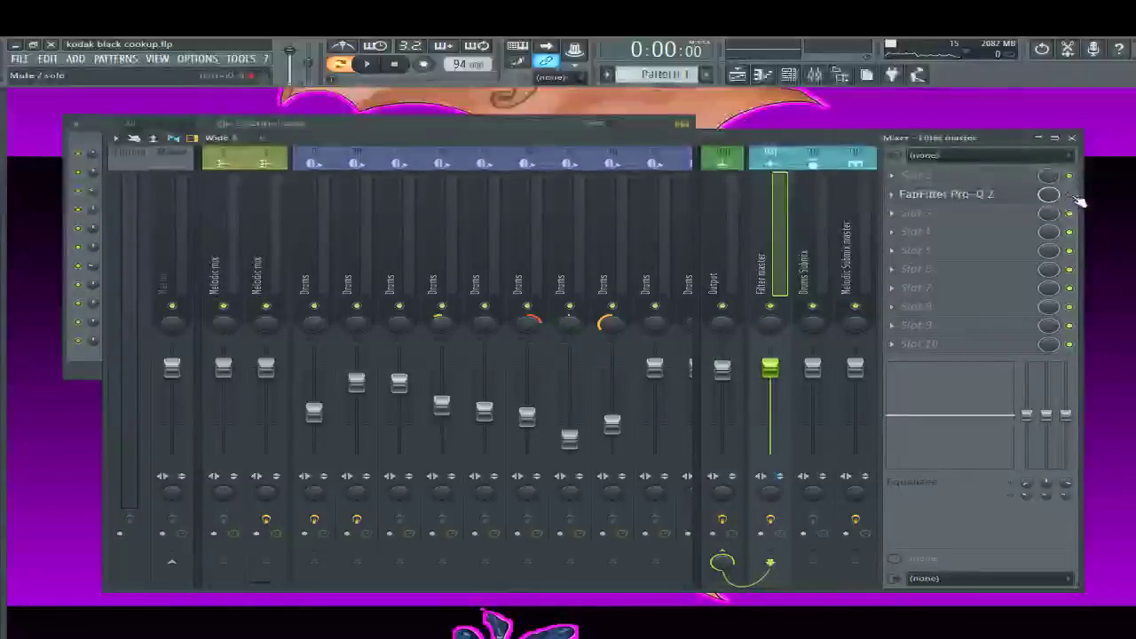
{"action": "key", "text": "space"}
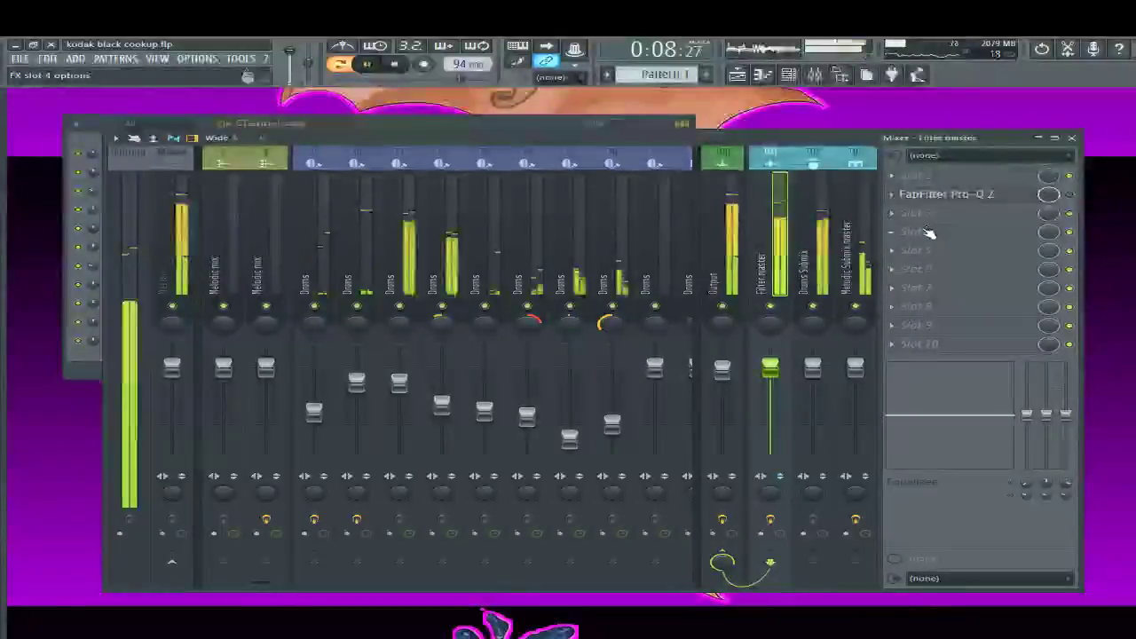
{"action": "key", "text": "space"}
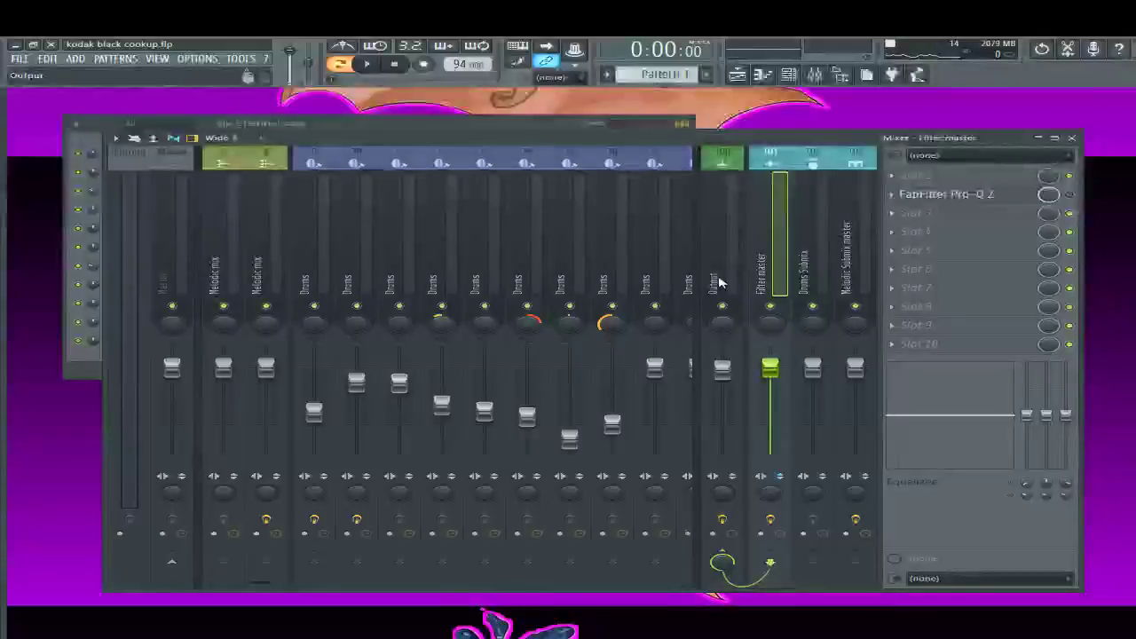
Stop playback and load Ozone 8 into slot 3 of the Output track, after SAUSAGE FATTENER
{"action": "key", "text": "space"}
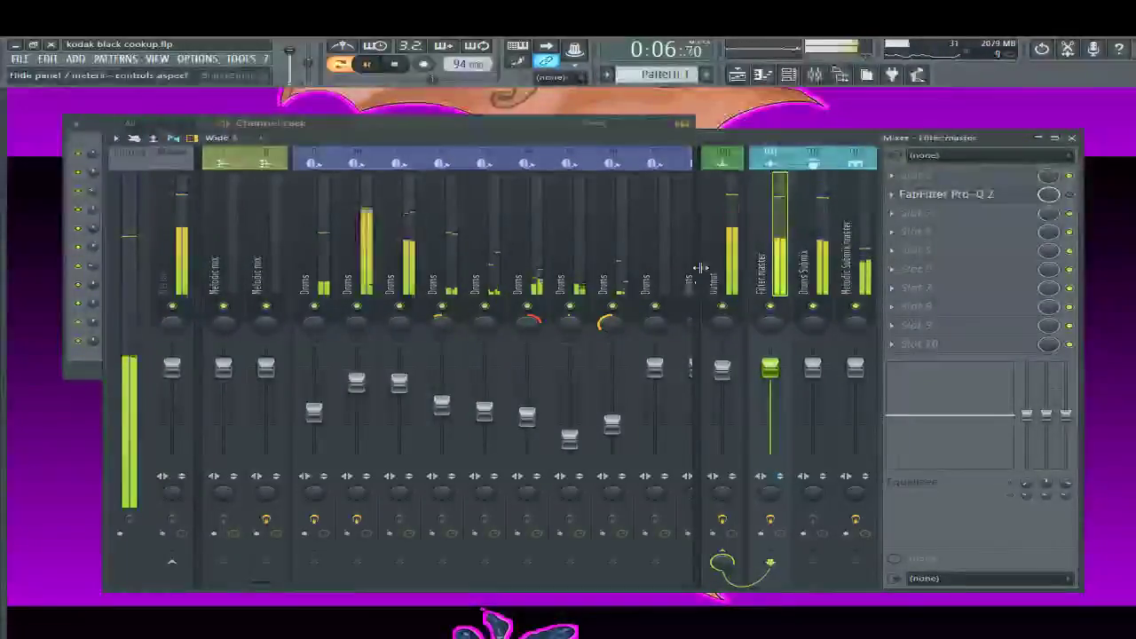
{"action": "left_click", "coordinate": [715, 260]}
{"action": "key", "text": "space"}
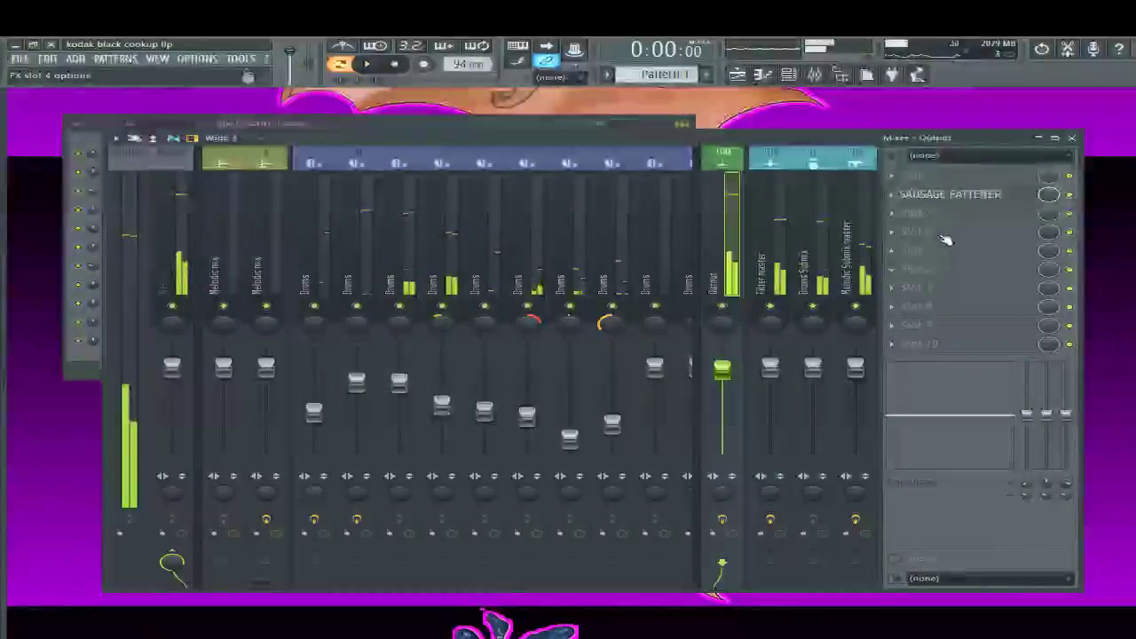
{"action": "left_click", "coordinate": [894, 219]}
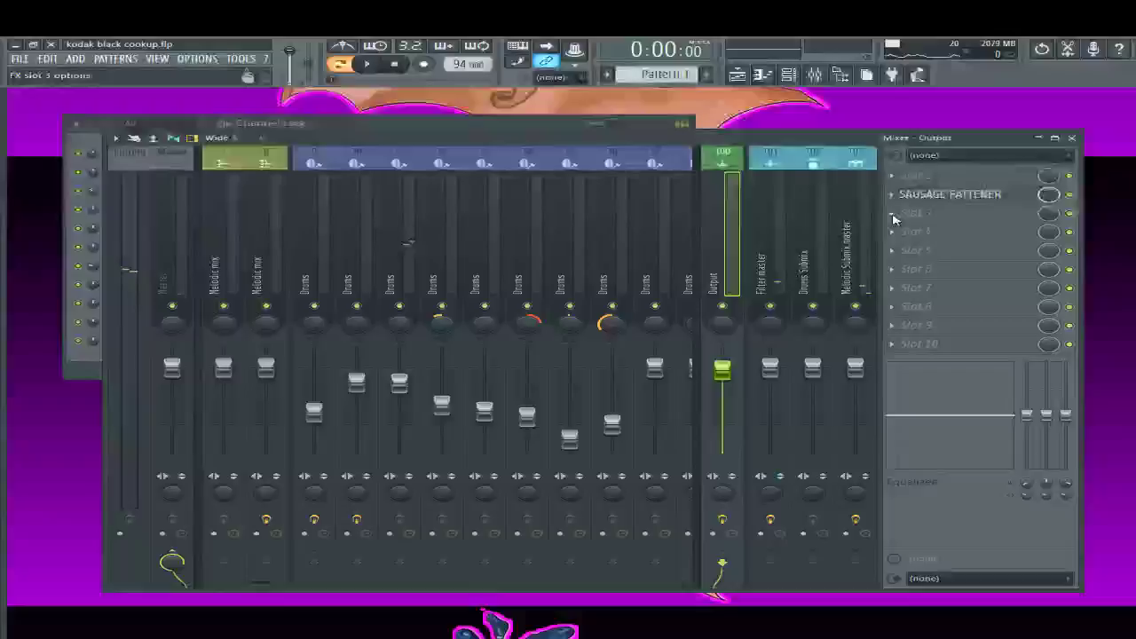
{"action": "left_click", "coordinate": [900, 381]}
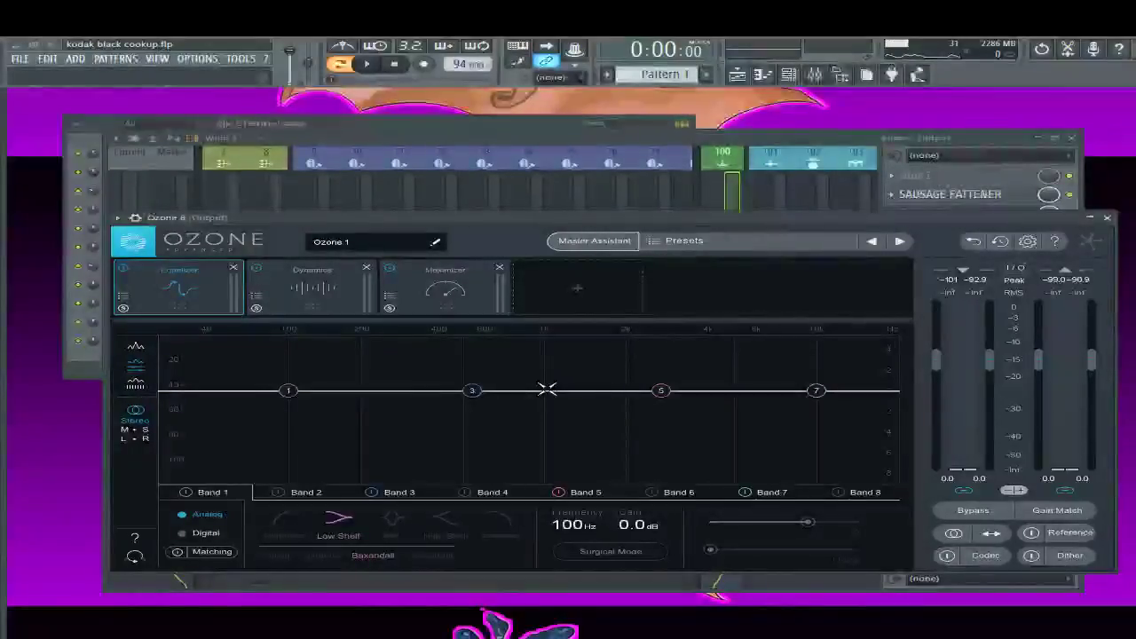
Set Ozone's Dynamics Band 1 compressor threshold to -4.0 dB during playback and remove the Equalizer module
{"action": "left_click", "coordinate": [313, 286]}
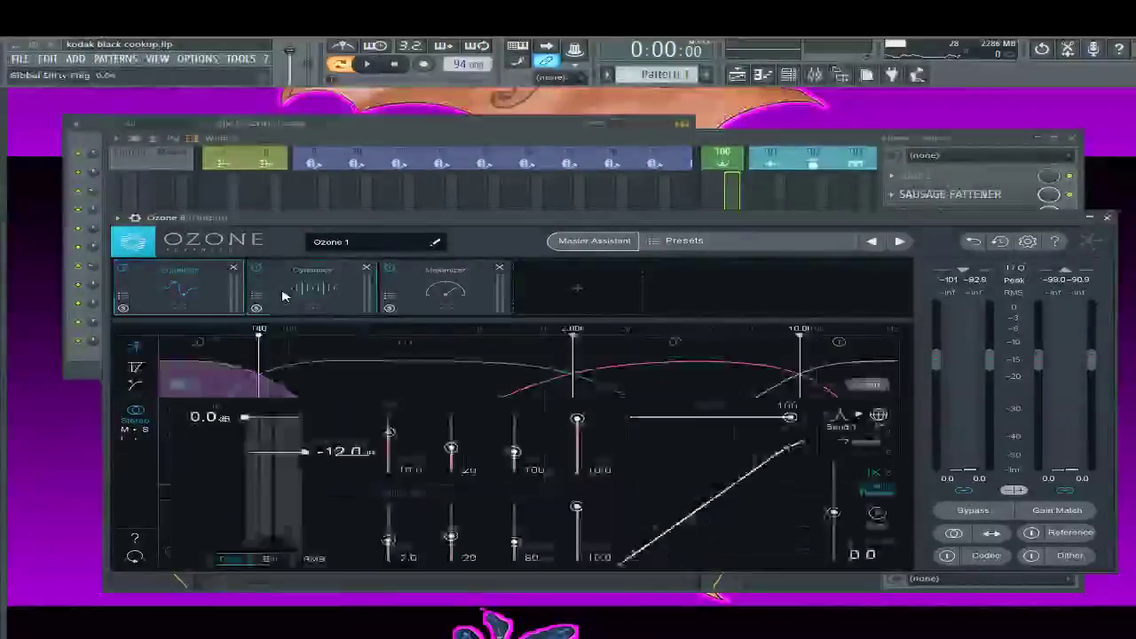
{"action": "key", "text": "space"}
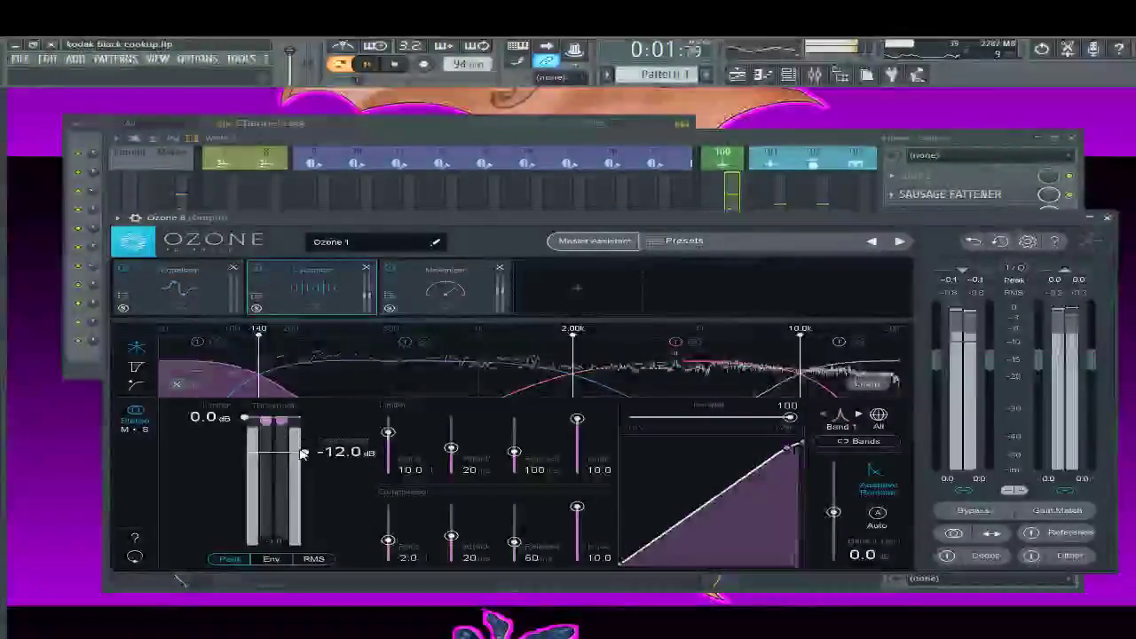
{"action": "left_click_drag", "start_coordinate": [303, 453], "coordinate": [313, 434]}
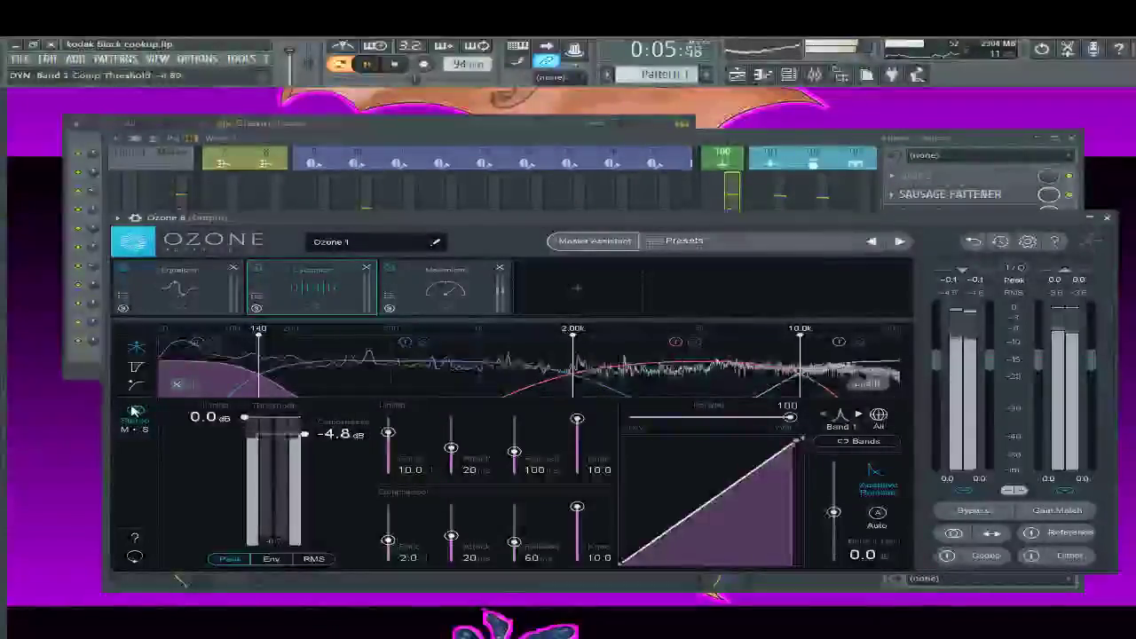
{"action": "left_click", "coordinate": [235, 268]}
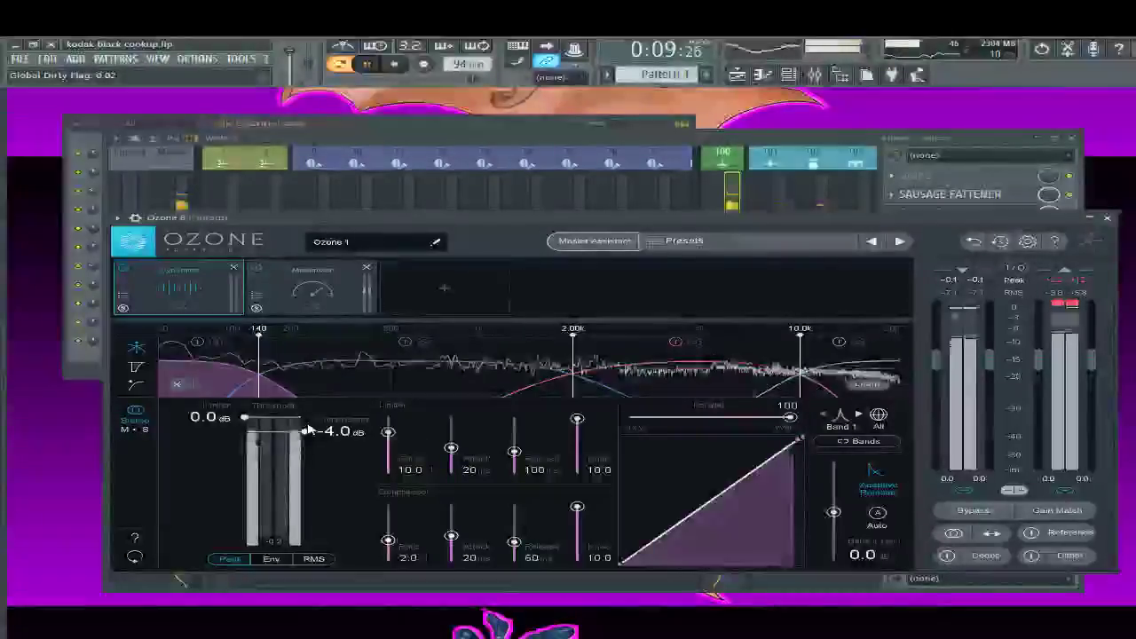
Set Ozone's Dynamics compressor threshold to -4.0 dB for Band 2 and -6.5 dB for Band 3
{"action": "left_click", "coordinate": [328, 387]}
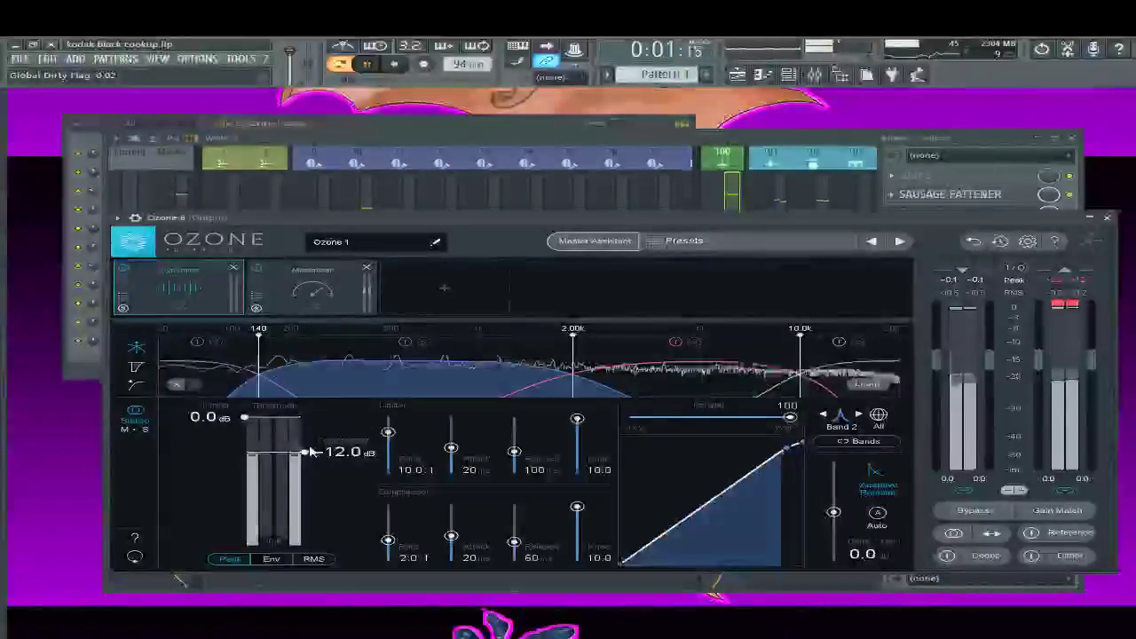
{"action": "left_click_drag", "start_coordinate": [311, 452], "coordinate": [310, 437]}
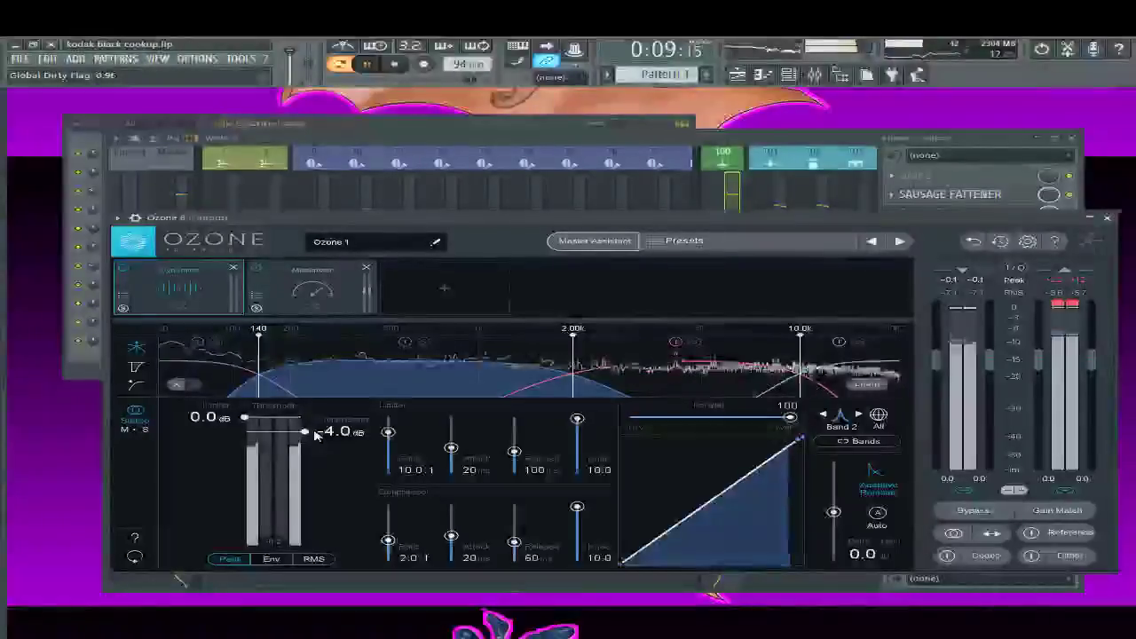
{"action": "left_click", "coordinate": [621, 381]}
{"action": "mouse_move", "coordinate": [305, 452]}
{"action": "left_mouse_down"}
{"action": "mouse_move", "coordinate": [314, 435]}
{"action": "mouse_move", "coordinate": [313, 445]}
{"action": "left_mouse_up"}
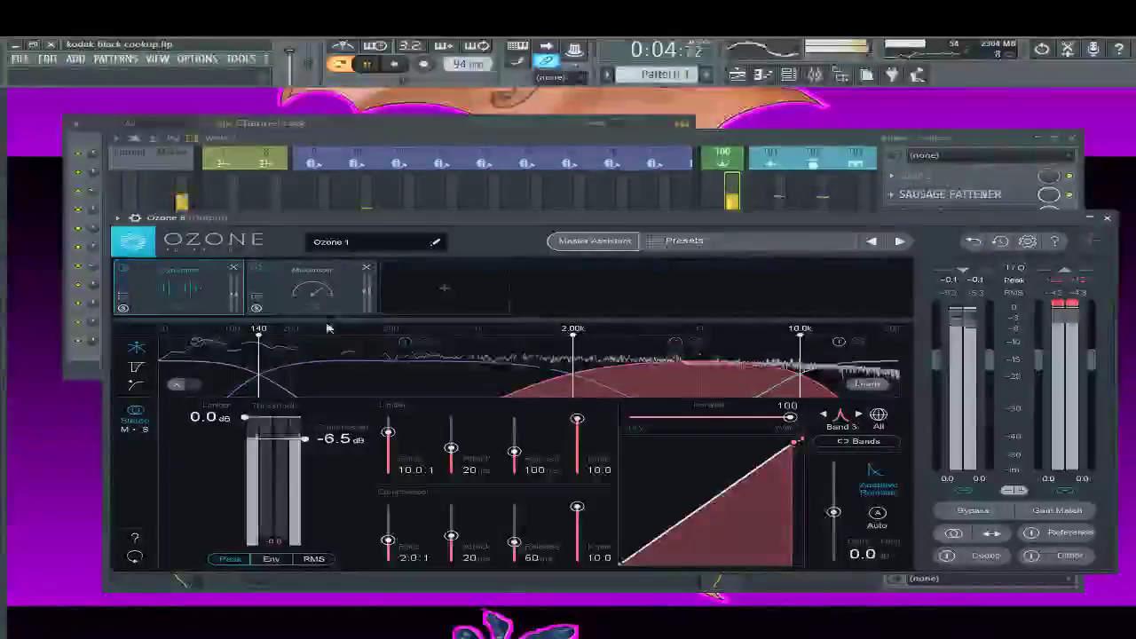
Set Ozone's Maximizer to IRC IV with threshold -3.2 dB and Character 1.45, and move the plugin window clear of the mixer
{"action": "left_click", "coordinate": [312, 286]}
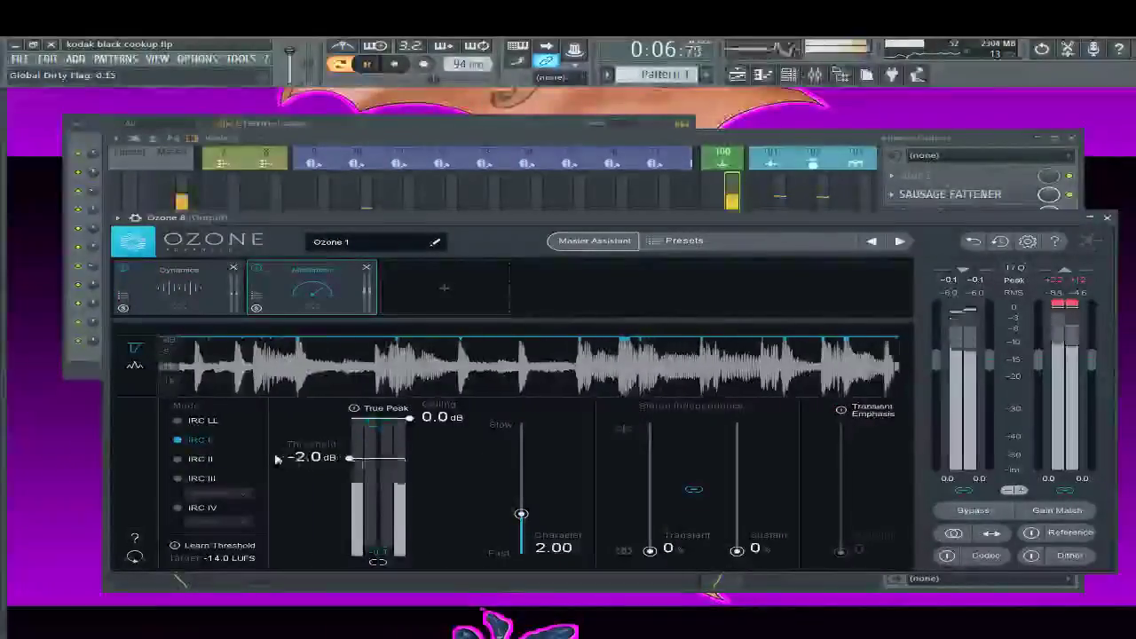
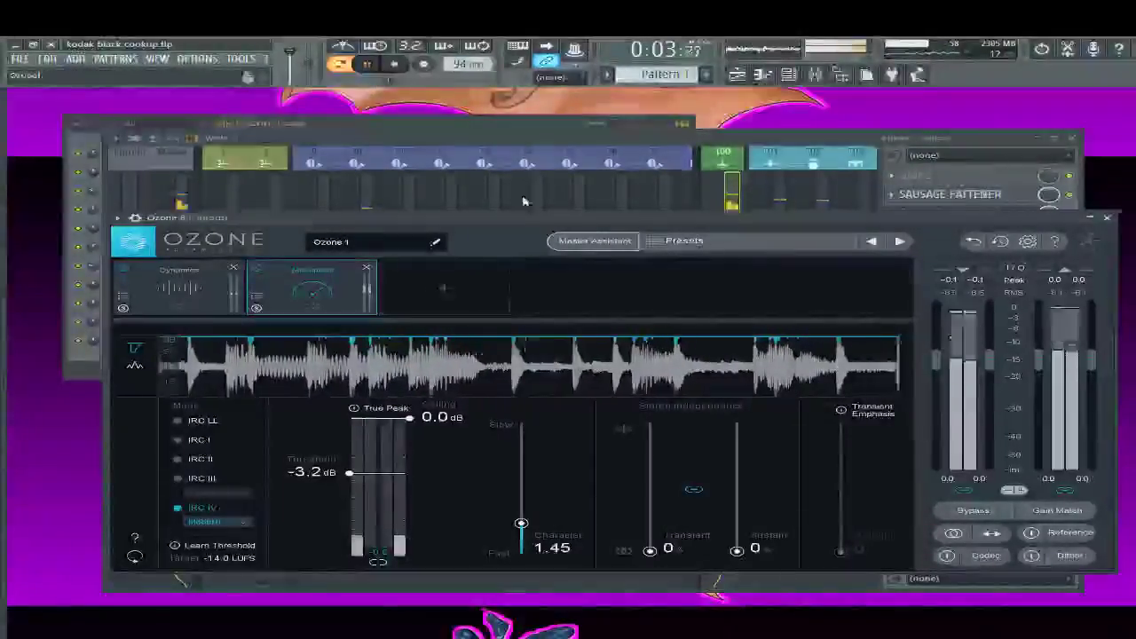
{"action": "left_click_drag", "start_coordinate": [718, 219], "coordinate": [693, 332]}
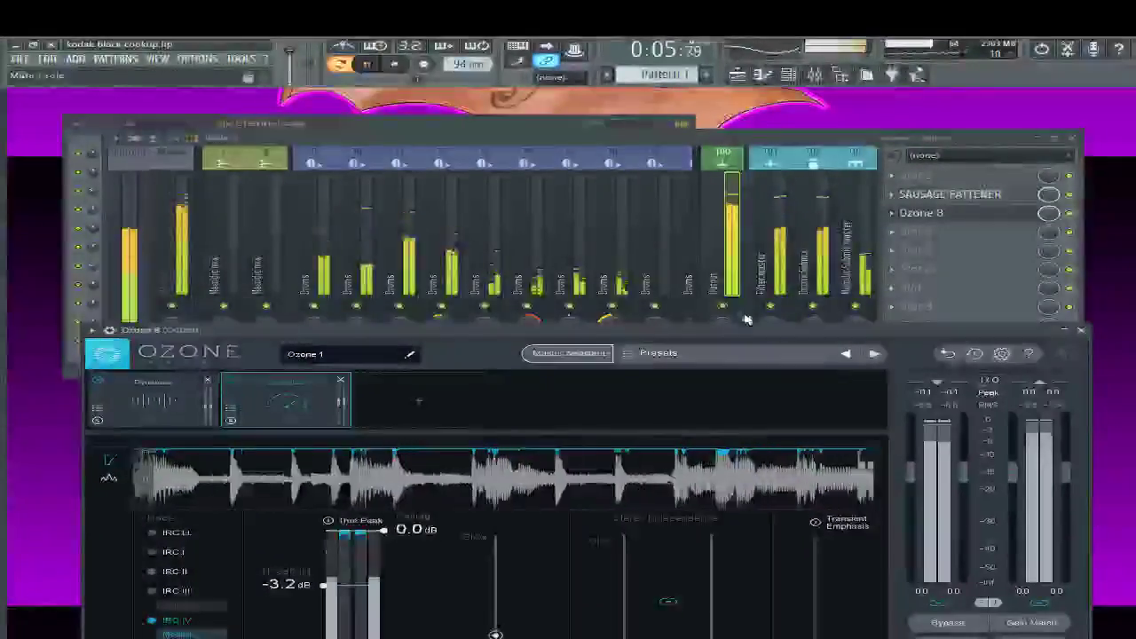
Mute and unmute the first drum track to compare the mix, and stop playback
{"action": "left_click", "coordinate": [366, 314]}
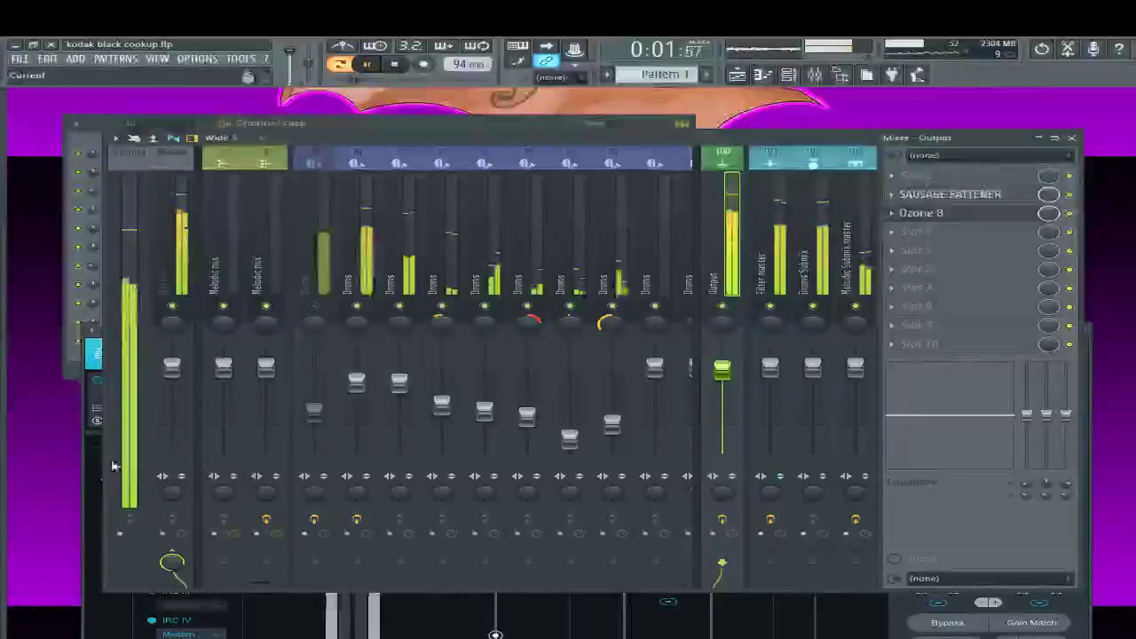
{"action": "left_click", "coordinate": [86, 480]}
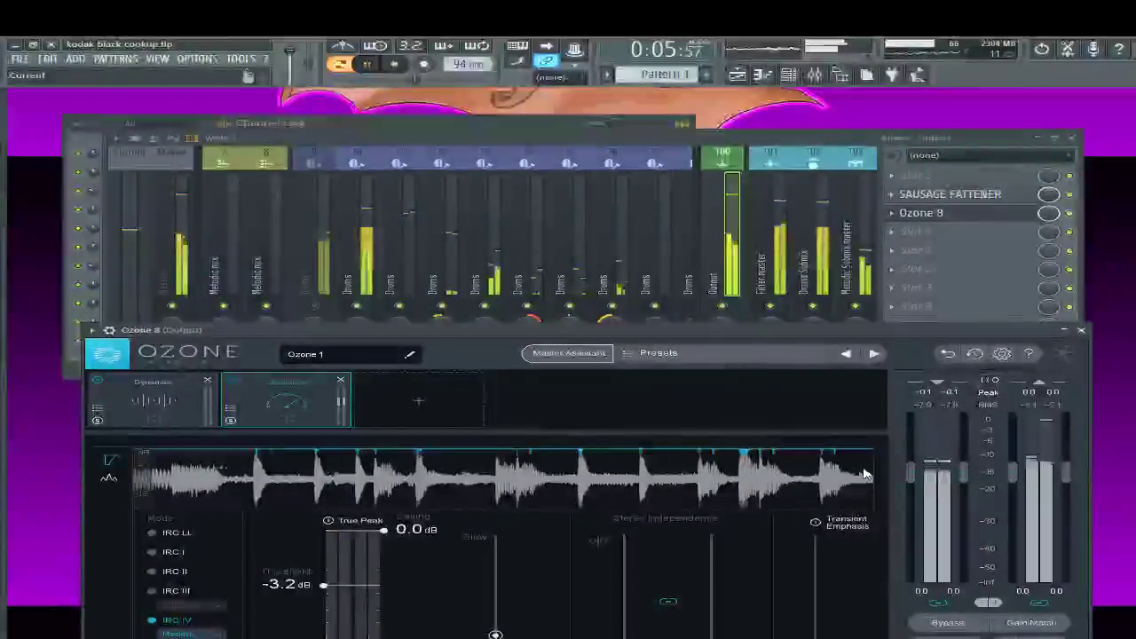
{"action": "left_click", "coordinate": [322, 315]}
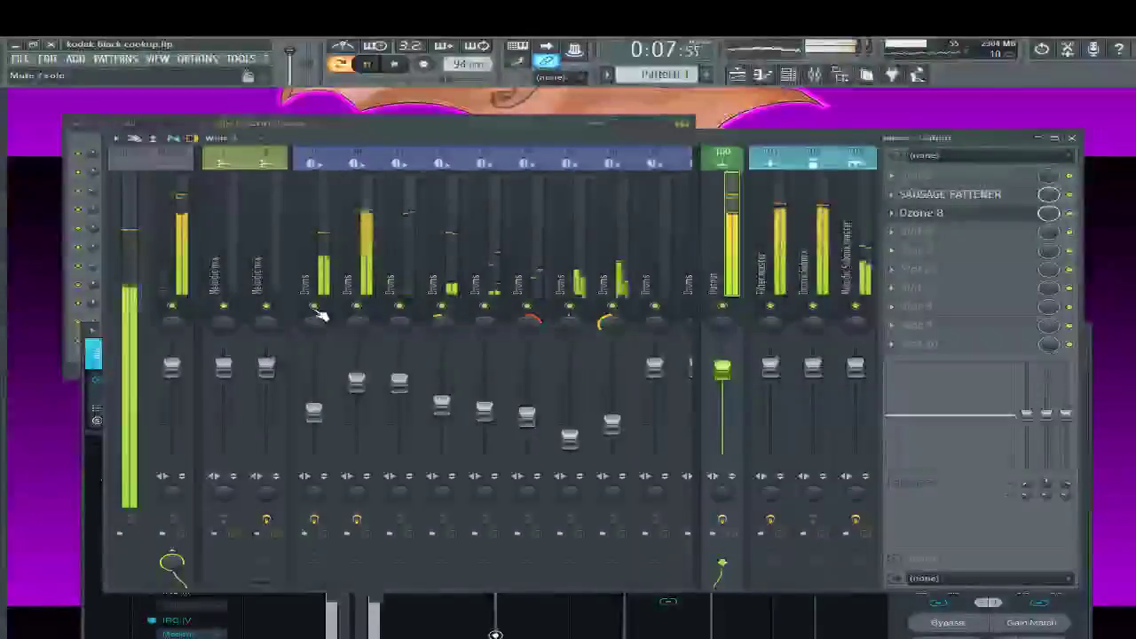
{"action": "key", "text": "space"}
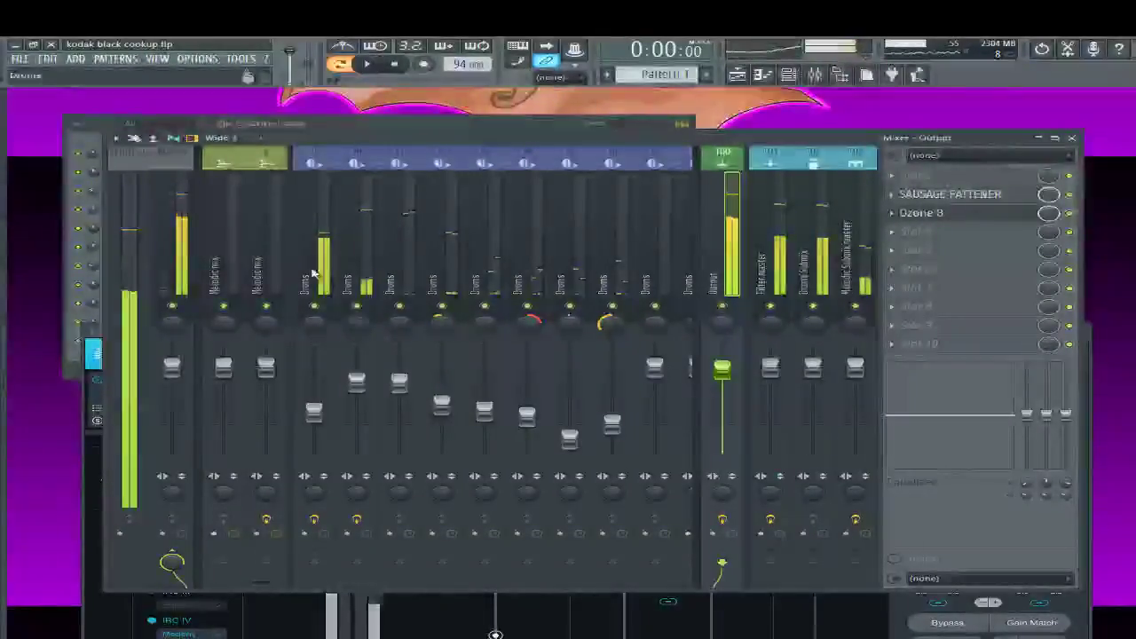
Replace the mixer with an enlarged Playlist and place the pattern on Track 1, split by channel
{"action": "key", "text": "F9"}
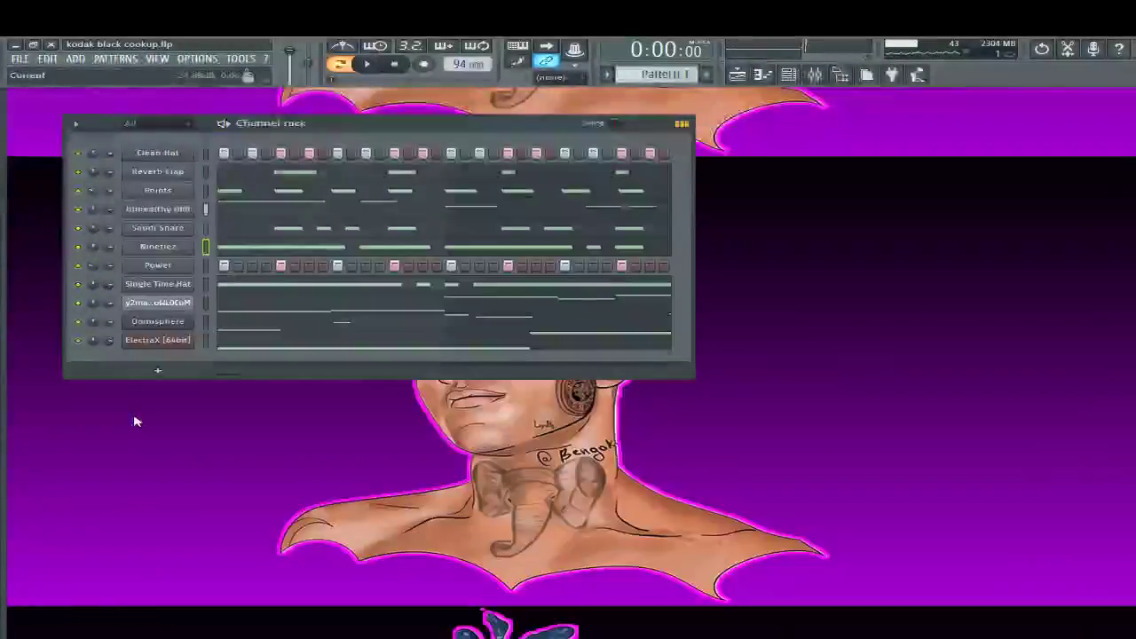
{"action": "key", "text": "F5"}
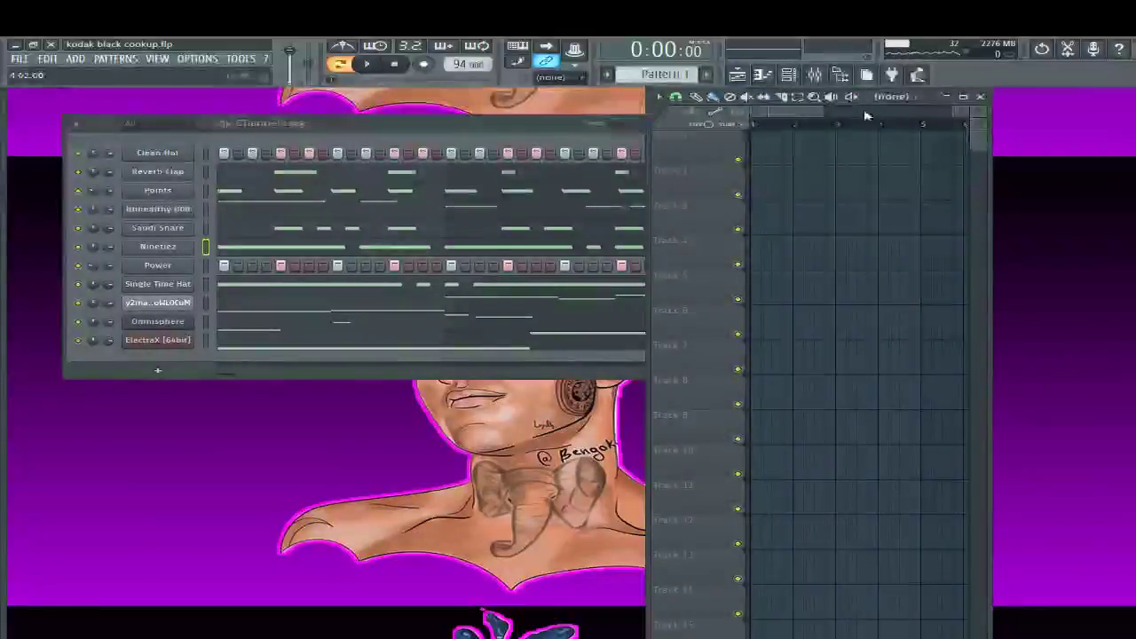
{"action": "left_click_drag", "start_coordinate": [925, 89], "coordinate": [925, 235]}
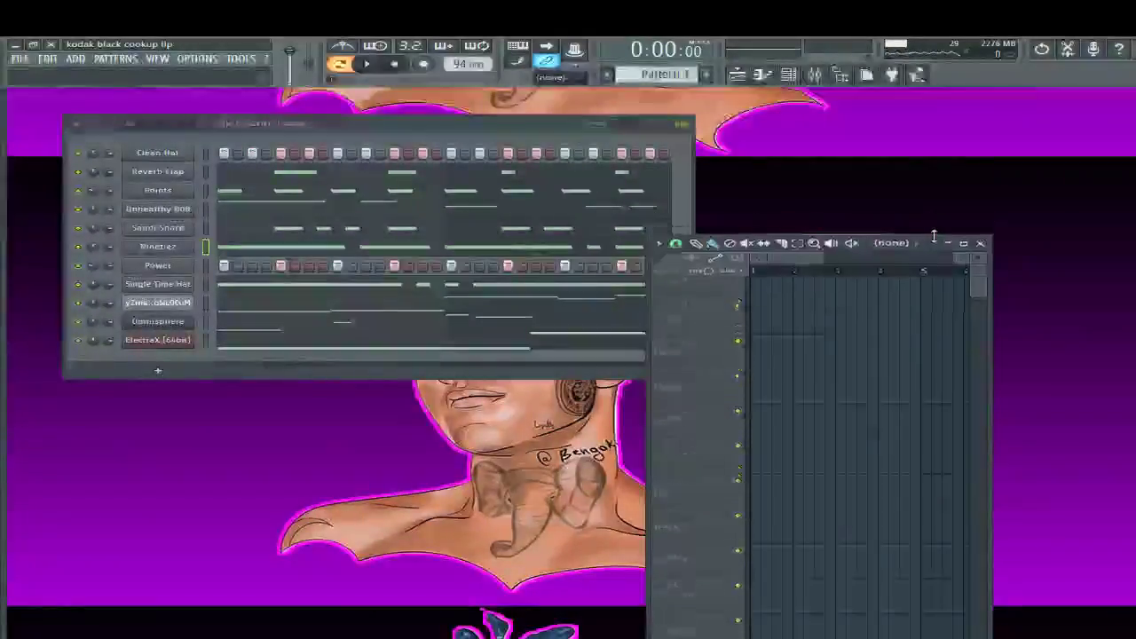
{"action": "left_click_drag", "start_coordinate": [646, 355], "coordinate": [30, 399]}
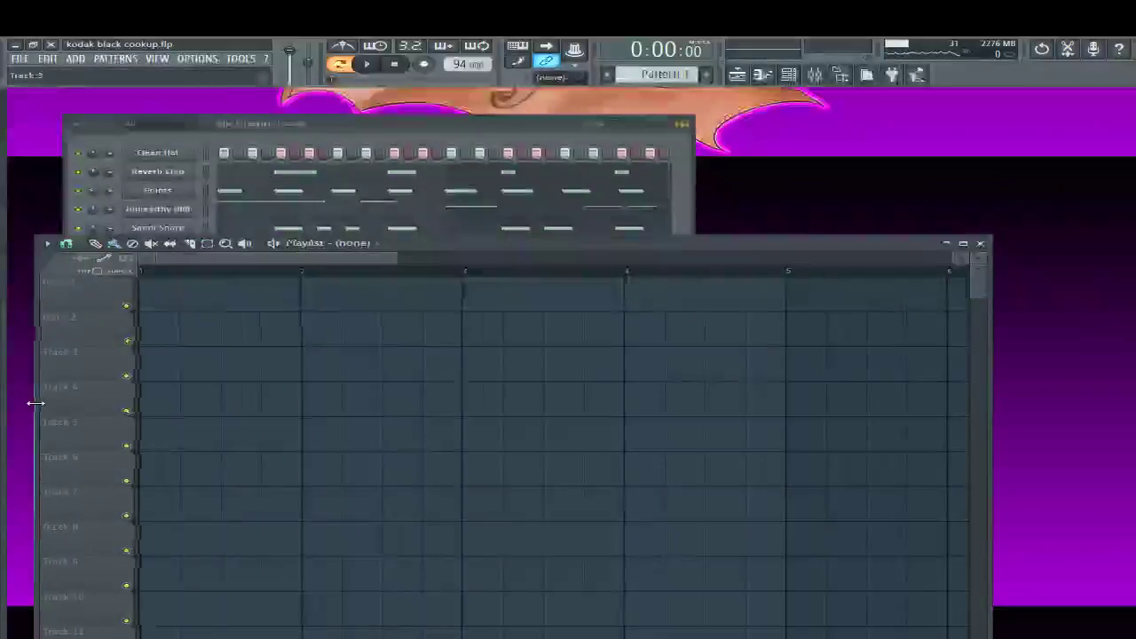
{"action": "left_click_drag", "start_coordinate": [578, 246], "coordinate": [436, 190]}
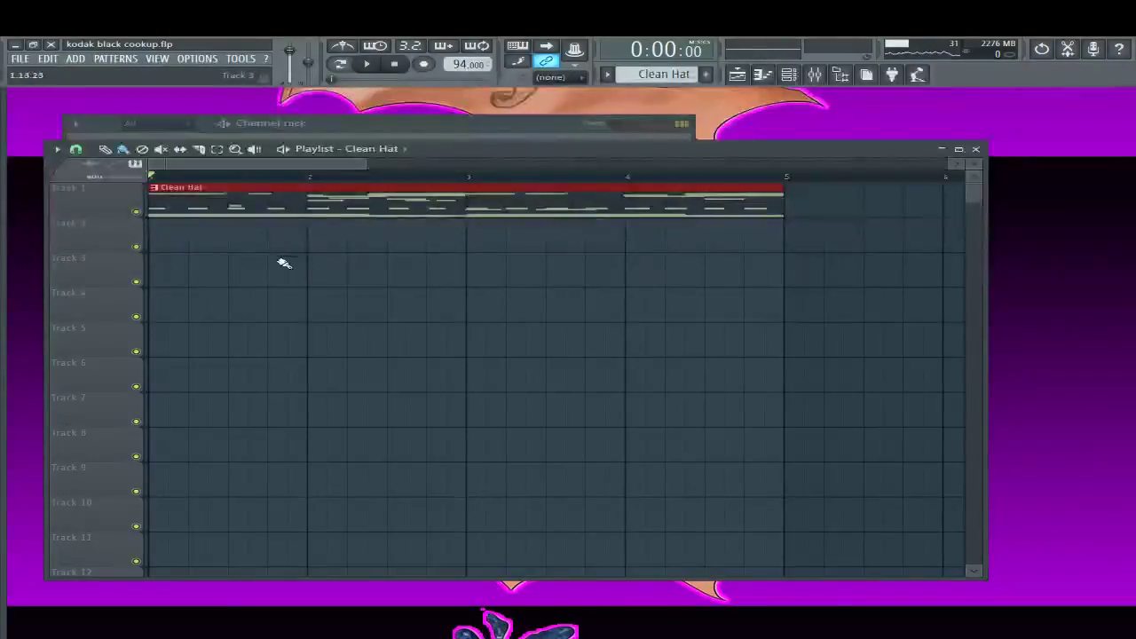
Move the Clean Hat clip from Track 1 to Track 12 and delete its duplicate on Track 10
{"action": "left_click", "coordinate": [223, 257]}
{"action": "left_click_drag", "start_coordinate": [222, 257], "coordinate": [119, 426]}
{"action": "scroll", "coordinate": [210, 377], "scroll_direction": "up", "scroll_amount": 3}
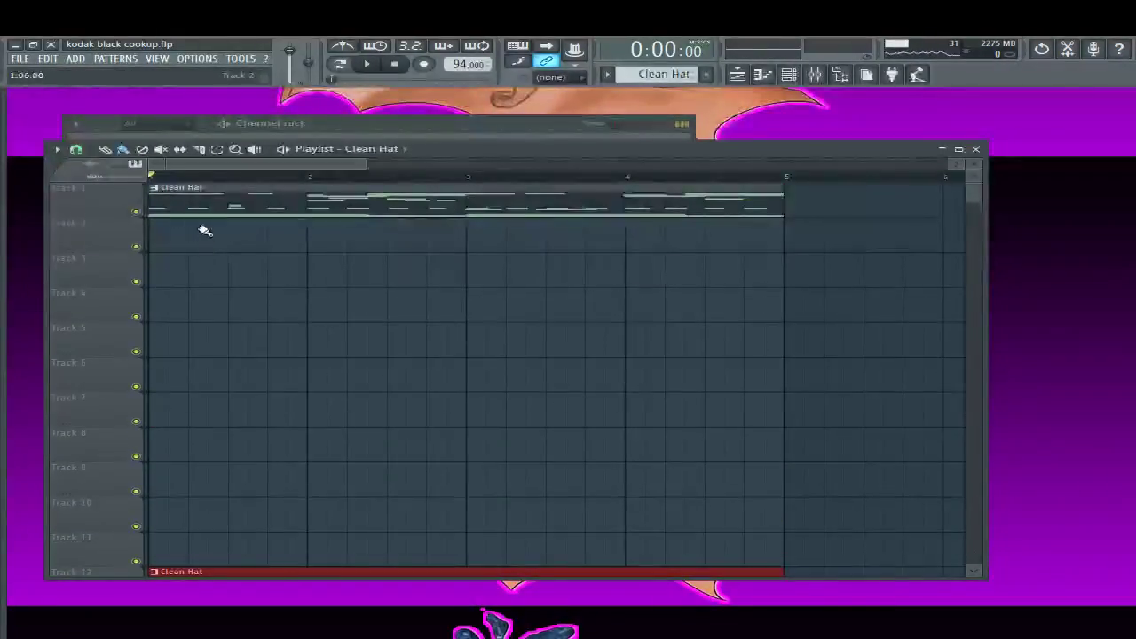
{"action": "left_click_drag", "start_coordinate": [200, 262], "coordinate": [121, 507]}
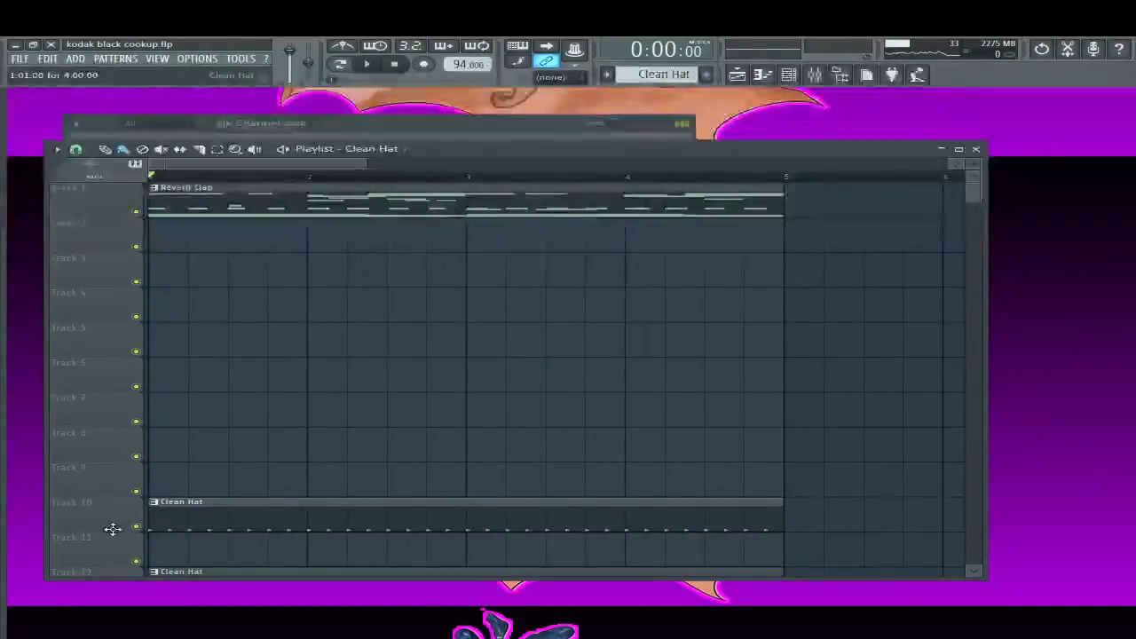
{"action": "right_click", "coordinate": [152, 524]}
Move the Reverb Clap clip to Track 11 and the Points clip below the Clean Hat clip
{"action": "left_click_drag", "start_coordinate": [215, 216], "coordinate": [116, 570]}
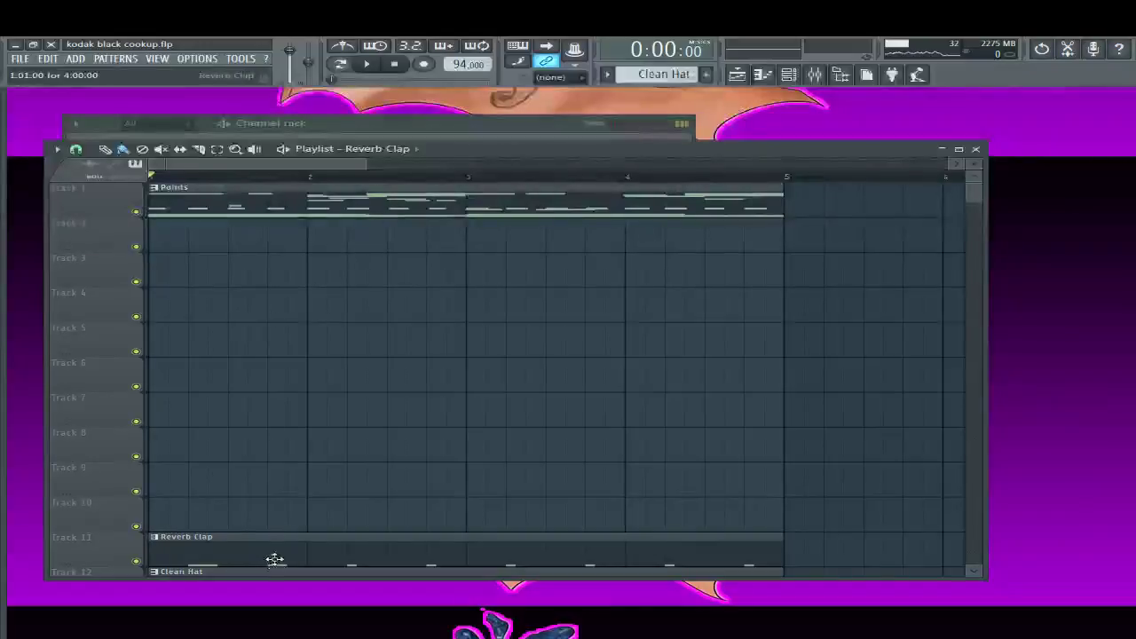
{"action": "left_click_drag", "start_coordinate": [264, 521], "coordinate": [192, 518]}
{"action": "scroll", "coordinate": [188, 556], "scroll_direction": "down", "scroll_amount": 2}
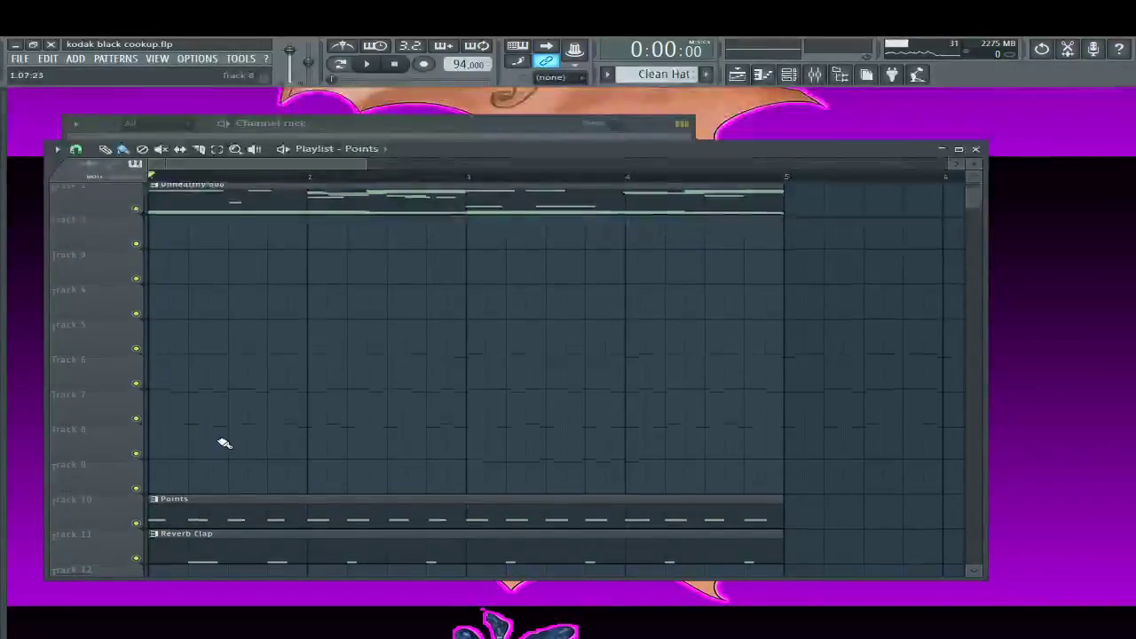
{"action": "scroll", "coordinate": [223, 443], "scroll_direction": "down", "scroll_amount": 3}
{"action": "left_click_drag", "start_coordinate": [227, 441], "coordinate": [186, 559]}
Move the Unhealthy 808 clip to Track 9 and the Saudi Snare clip to Track 10
{"action": "scroll", "coordinate": [213, 462], "scroll_direction": "up", "scroll_amount": 5}
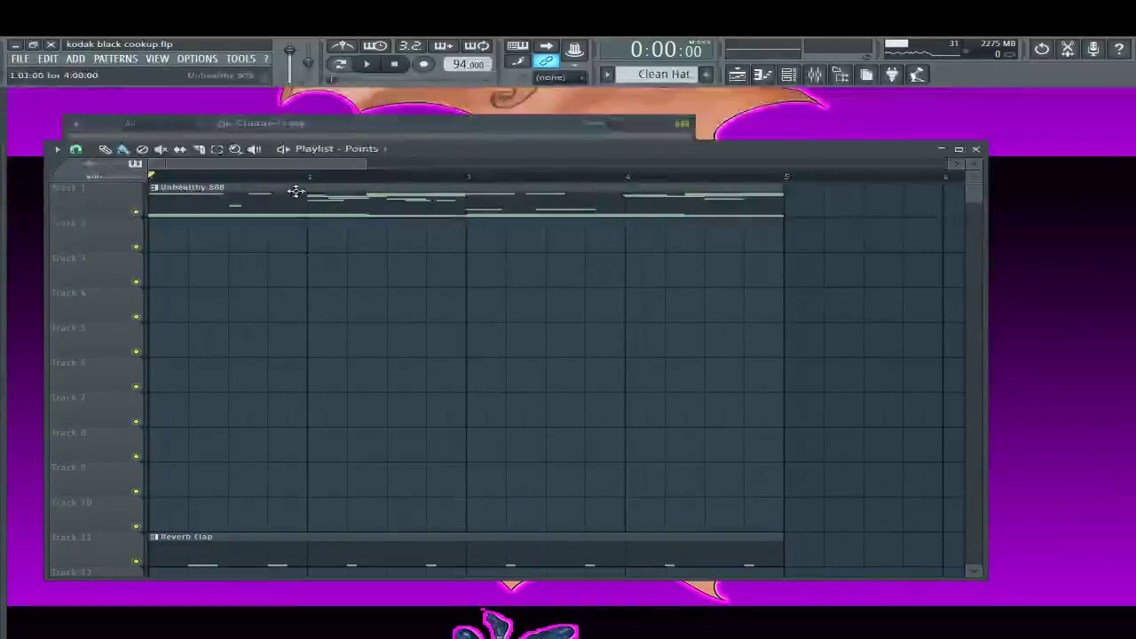
{"action": "left_click_drag", "start_coordinate": [291, 209], "coordinate": [208, 487]}
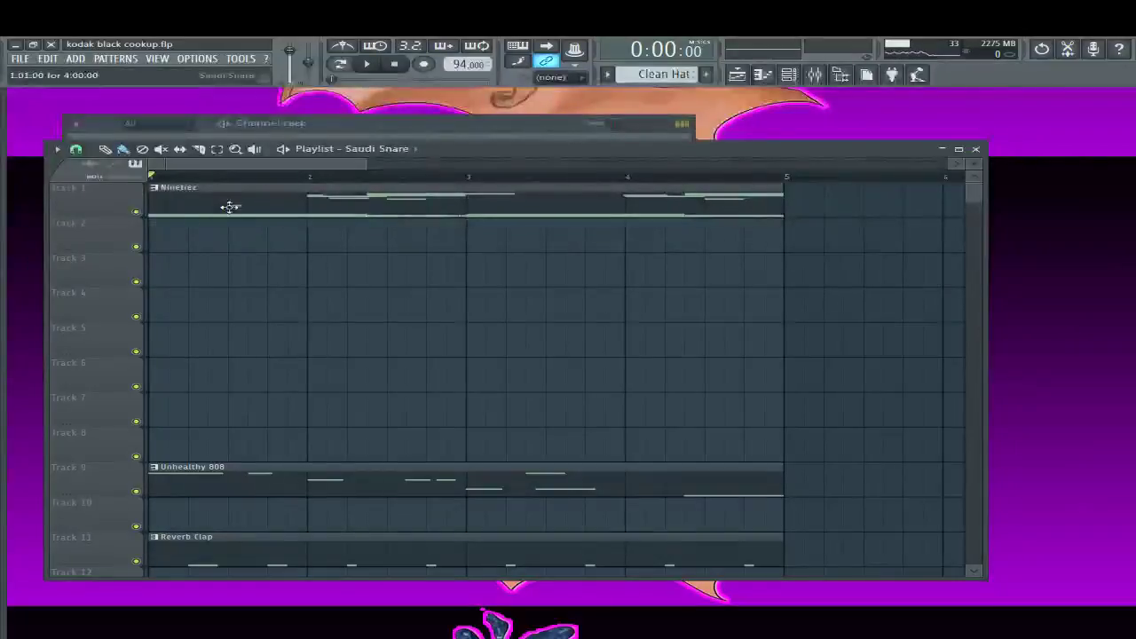
{"action": "left_click_drag", "start_coordinate": [230, 207], "coordinate": [196, 531]}
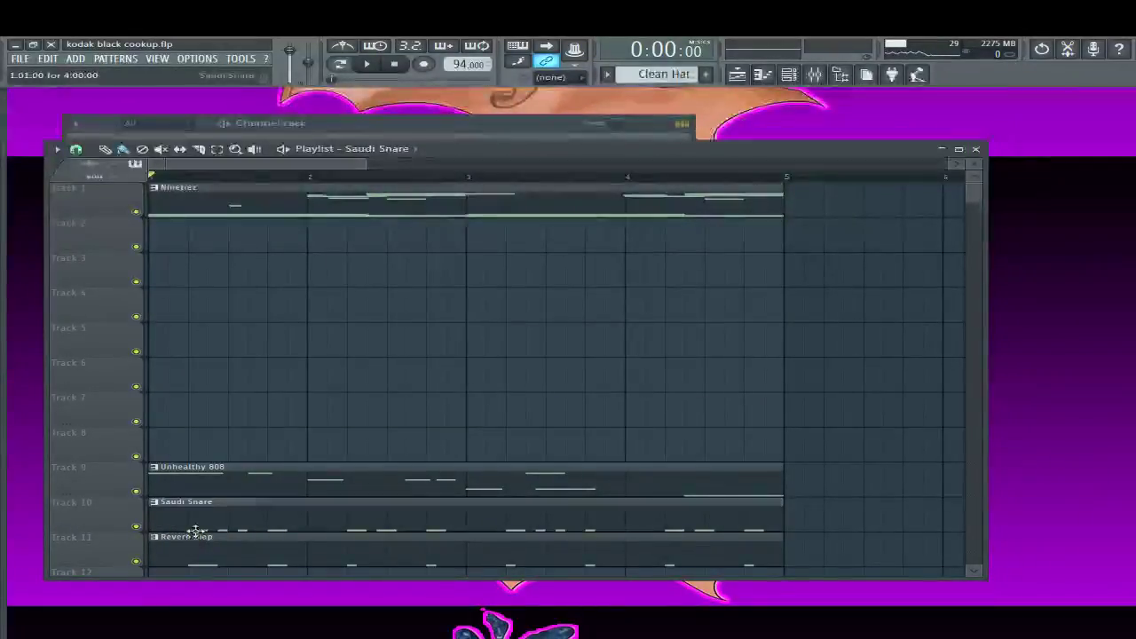
Move the Ninetiez clip from Track 1 to Track 12, directly above the Clean Hat clip on Track 13
{"action": "left_click_drag", "start_coordinate": [252, 195], "coordinate": [227, 311]}
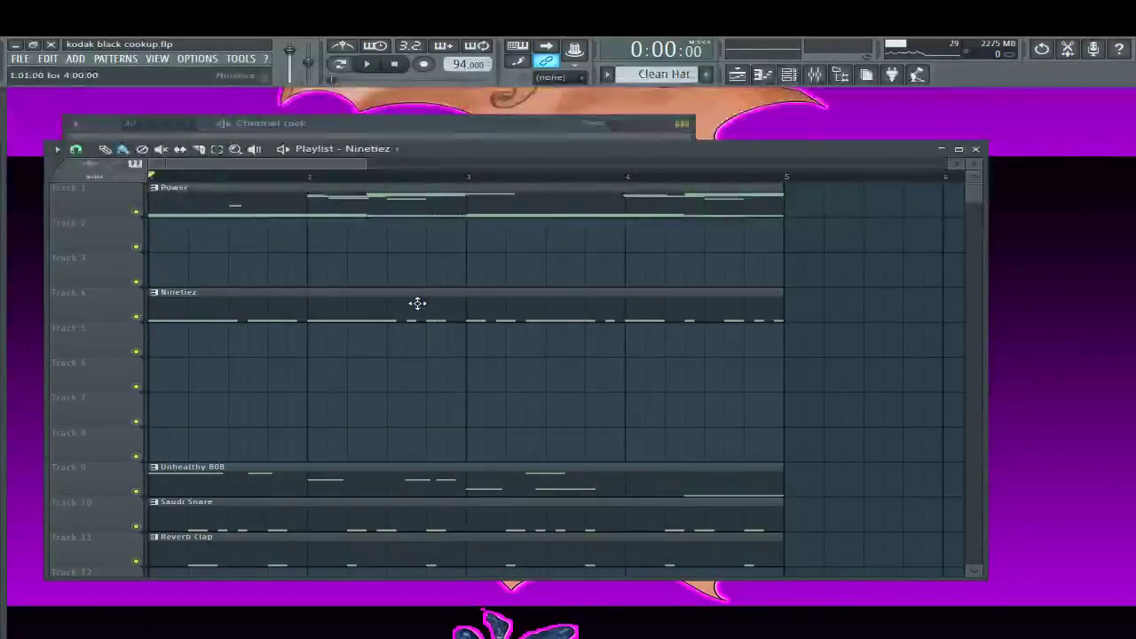
{"action": "scroll", "coordinate": [471, 293], "scroll_direction": "down", "scroll_amount": 2}
{"action": "left_click_drag", "start_coordinate": [423, 240], "coordinate": [287, 517]}
{"action": "scroll", "coordinate": [329, 317], "scroll_direction": "up", "scroll_amount": 2}
Move the Power clip to Track 14 and the Single Time Hat clip to Track 16
{"action": "left_click_drag", "start_coordinate": [375, 208], "coordinate": [264, 452]}
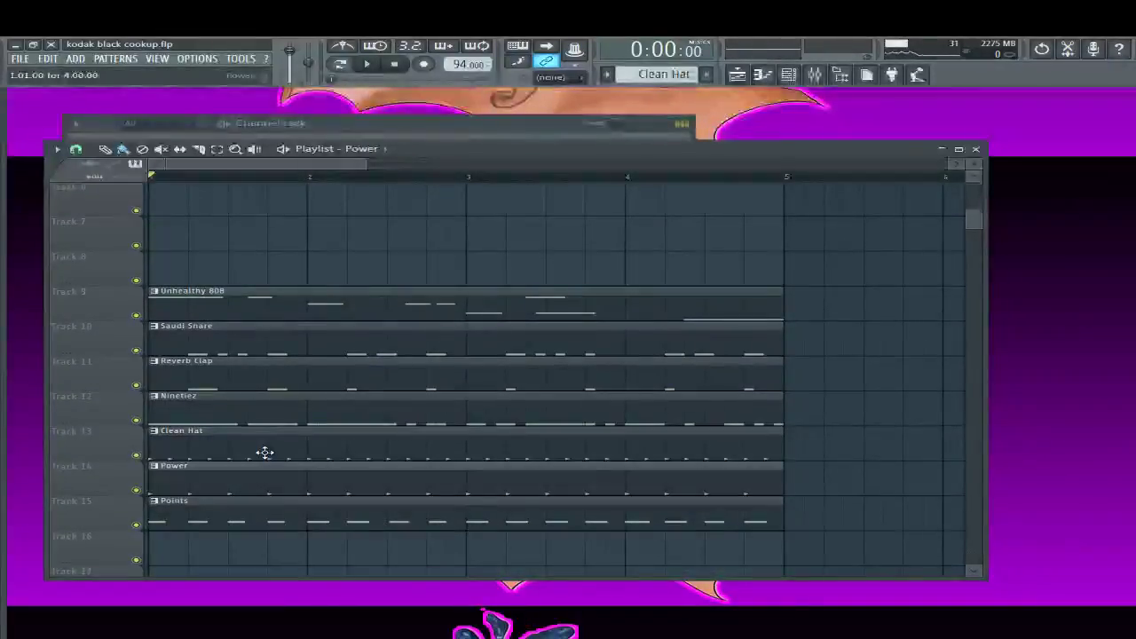
{"action": "scroll", "coordinate": [416, 228], "scroll_direction": "up", "scroll_amount": 5}
{"action": "left_click_drag", "start_coordinate": [367, 195], "coordinate": [332, 446]}
{"action": "scroll", "coordinate": [336, 408], "scroll_direction": "up", "scroll_amount": 7}
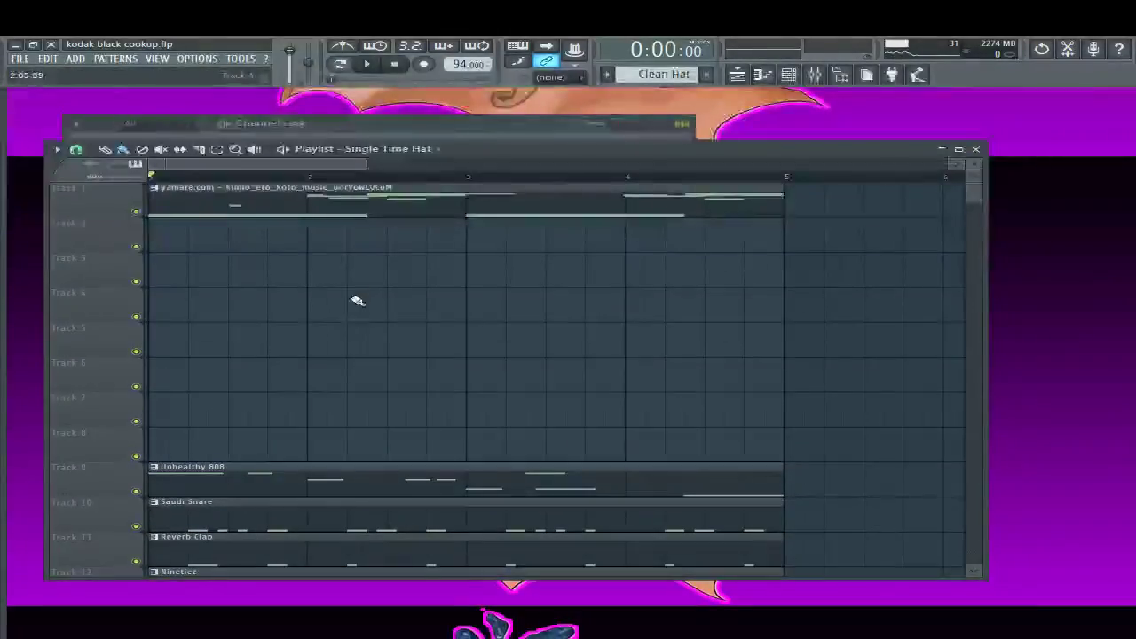
Unstack the melodic clips from Track 1, moving the koto sample to Track 3, Omnisphere to Track 5 and ElectraX to Track 6
{"action": "left_click", "coordinate": [258, 203]}
{"action": "left_click_drag", "start_coordinate": [257, 203], "coordinate": [221, 293]}
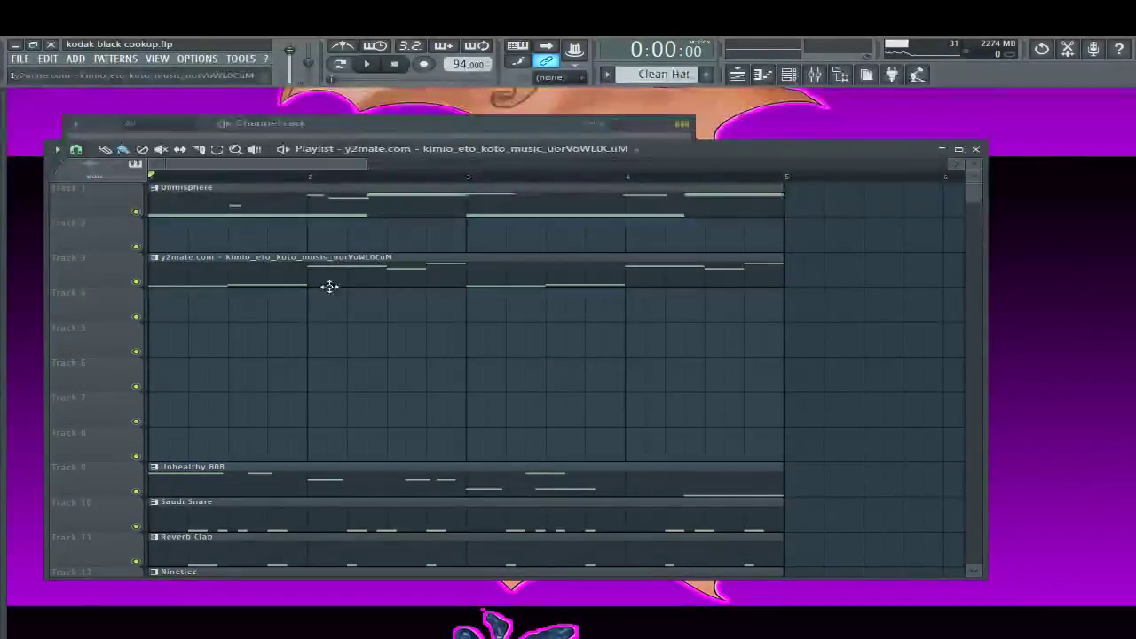
{"action": "left_click_drag", "start_coordinate": [273, 201], "coordinate": [222, 351]}
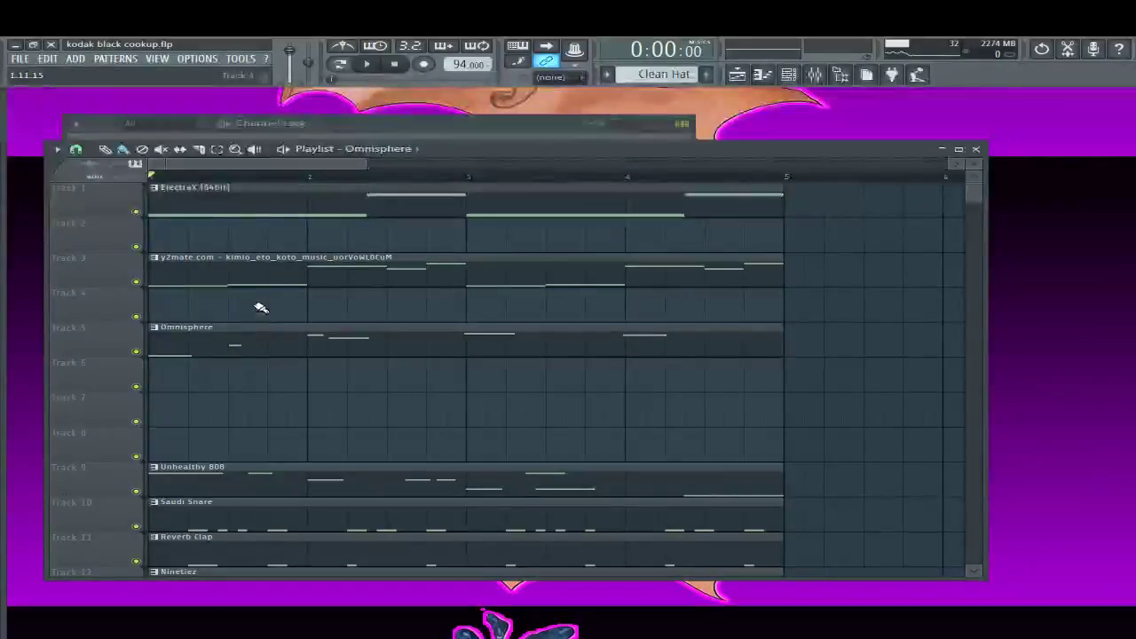
{"action": "left_click_drag", "start_coordinate": [245, 198], "coordinate": [207, 396]}
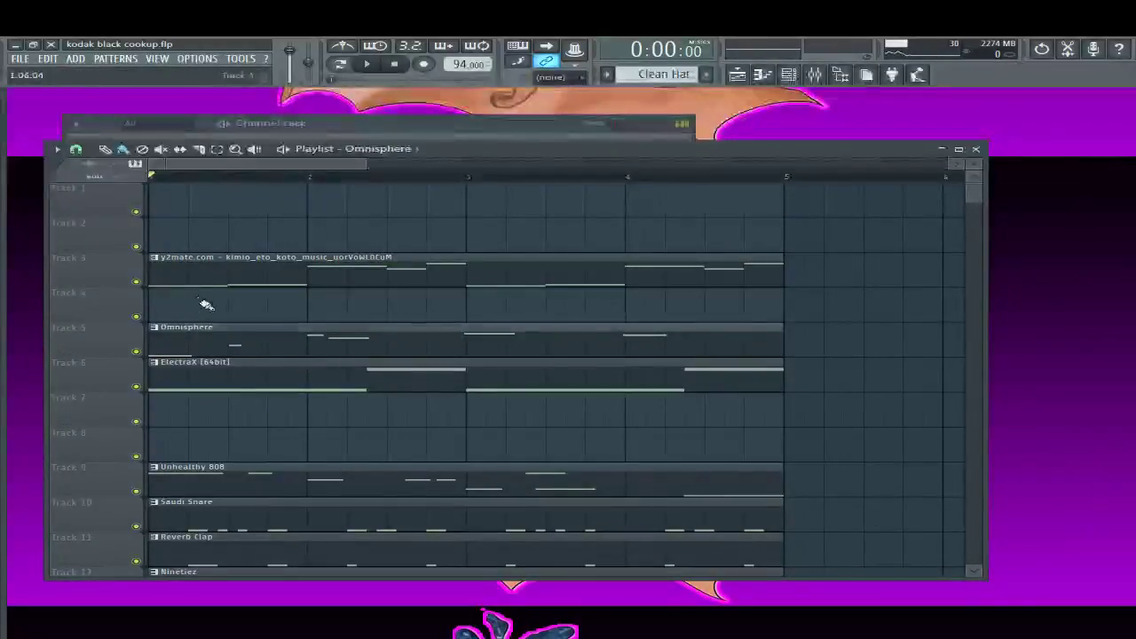
Move the koto sample clip to Track 1, Omnisphere to Track 2 and ElectraX to Track 3
{"action": "left_click_drag", "start_coordinate": [195, 258], "coordinate": [193, 189]}
{"action": "left_click_drag", "start_coordinate": [223, 329], "coordinate": [223, 226]}
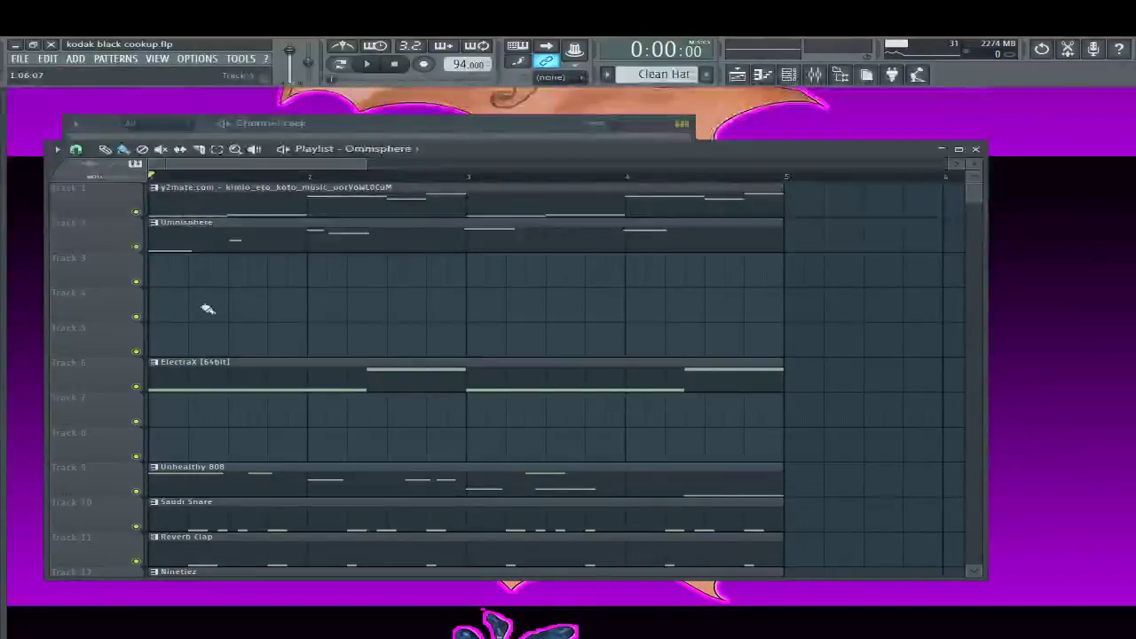
{"action": "left_click", "coordinate": [225, 369]}
{"action": "left_click_drag", "start_coordinate": [225, 369], "coordinate": [172, 257]}
Select all Playlist clips and duplicate the four-bar block repeatedly end to end until the arrangement extends beyond two minutes
{"action": "scroll", "coordinate": [393, 330], "scroll_direction": "down", "scroll_amount": 8}
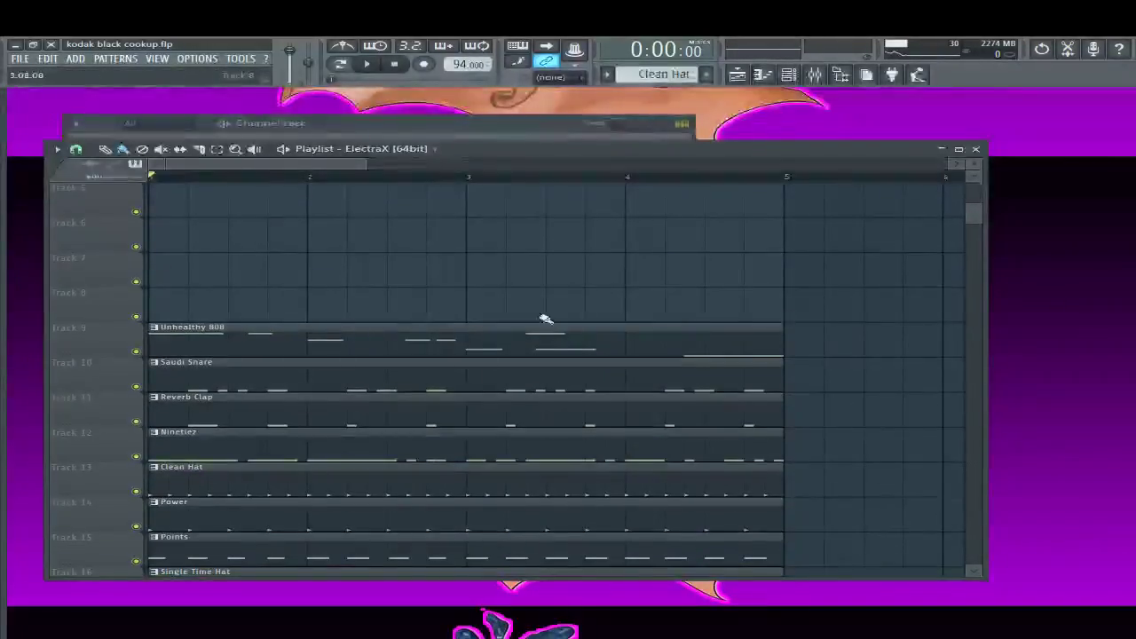
{"action": "scroll", "coordinate": [728, 316], "scroll_direction": "up", "scroll_amount": 3}
{"action": "scroll", "coordinate": [399, 316], "scroll_direction": "down", "scroll_amount": 2}
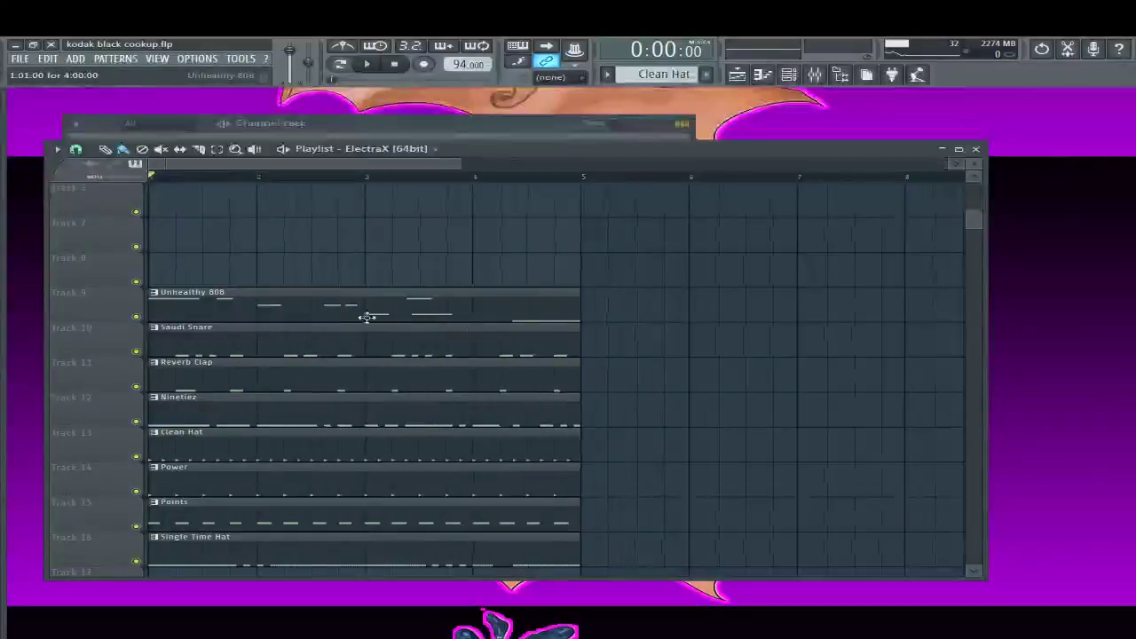
{"action": "scroll", "coordinate": [337, 284], "scroll_direction": "up", "scroll_amount": 5}
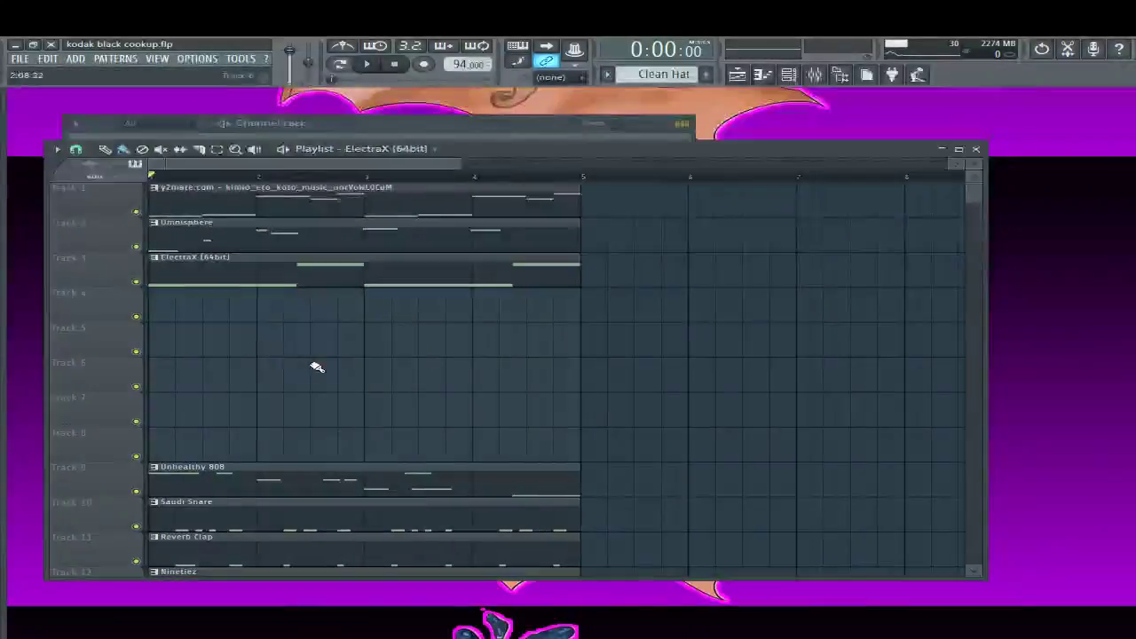
{"action": "key", "text": "ctrl+a"}
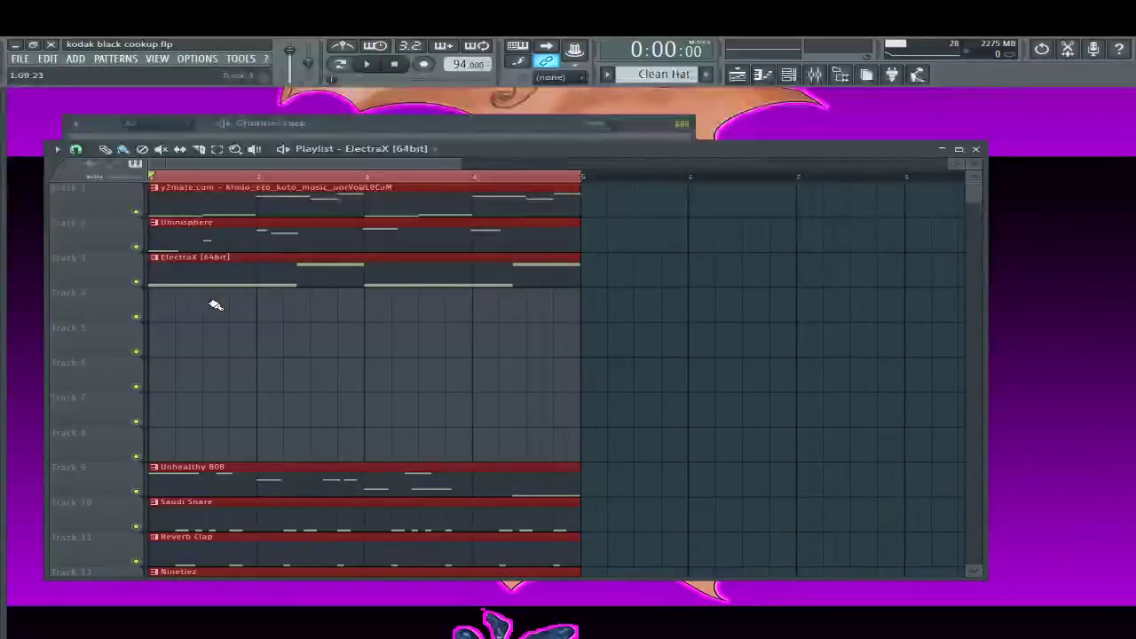
{"action": "key", "text": "ctrl+b"}
{"action": "key", "text": "ctrl+b"}
{"action": "key", "text": "ctrl+b"}
{"action": "key", "text": "ctrl+b"}
{"action": "key", "text": "ctrl+b"}
{"action": "key", "text": "ctrl+b"}
{"action": "key", "text": "ctrl+b"}
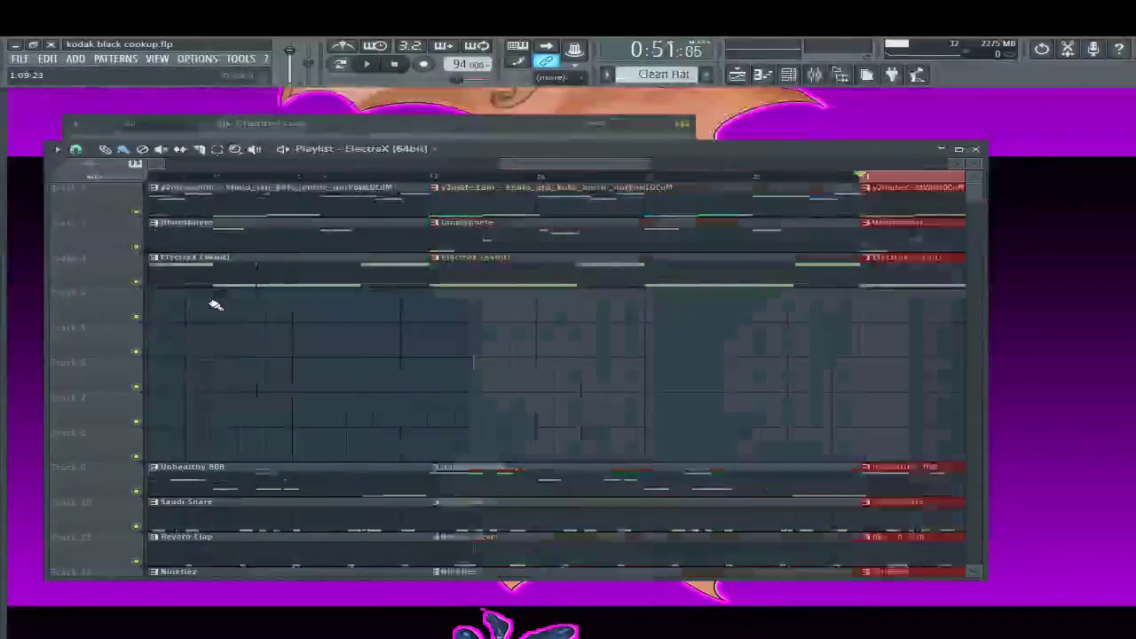
{"action": "key", "text": "ctrl+b"}
{"action": "key", "text": "ctrl+b"}
{"action": "key", "text": "ctrl+b"}
{"action": "key", "text": "ctrl+b"}
{"action": "key", "text": "ctrl+b"}
{"action": "key", "text": "ctrl+b"}
{"action": "key", "text": "ctrl+b"}
{"action": "key", "text": "ctrl+b"}
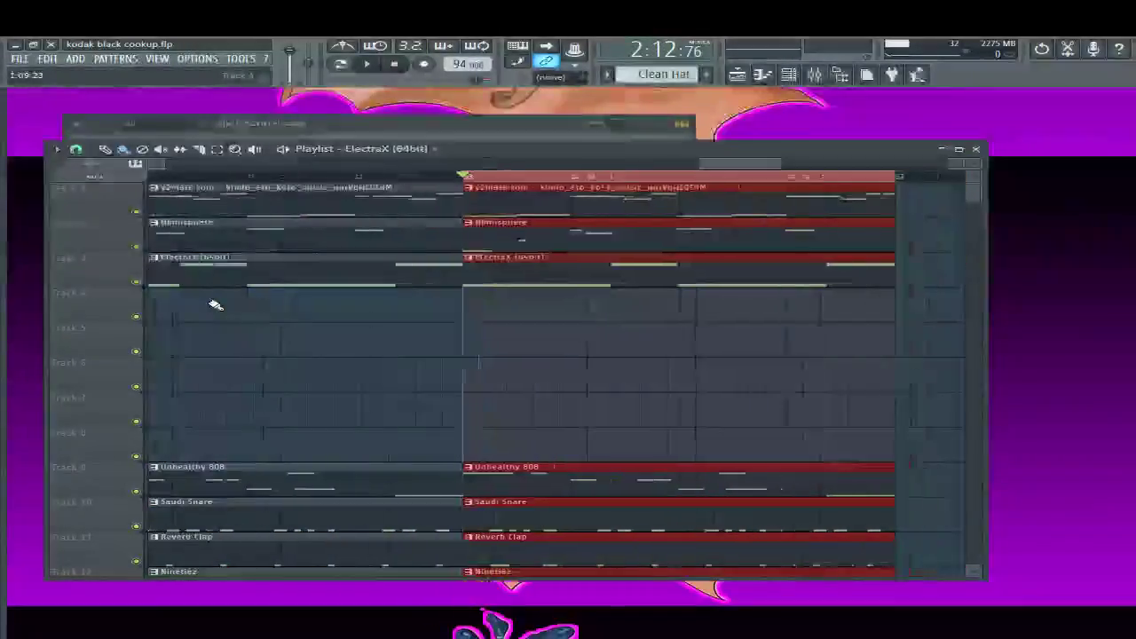
Duplicate the four-bar block until the arrangement reaches bar 77, and select all Playlist clips
{"action": "key", "text": "ctrl+b"}
{"action": "key", "text": "ctrl+b"}
{"action": "key", "text": "ctrl+b"}
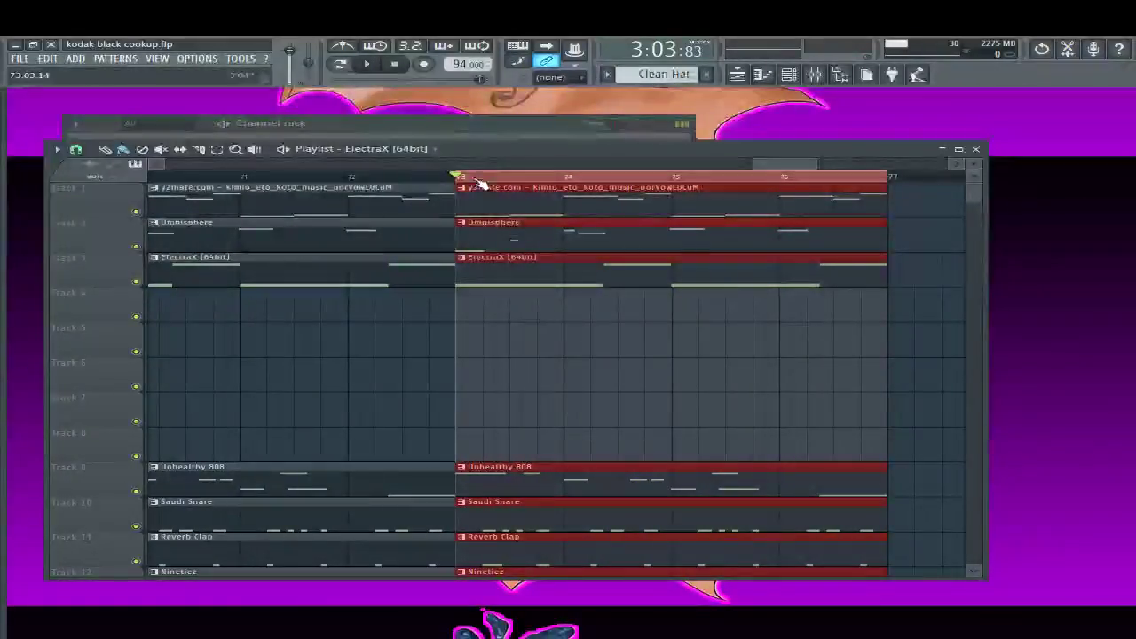
{"action": "key", "text": "ctrl+a"}
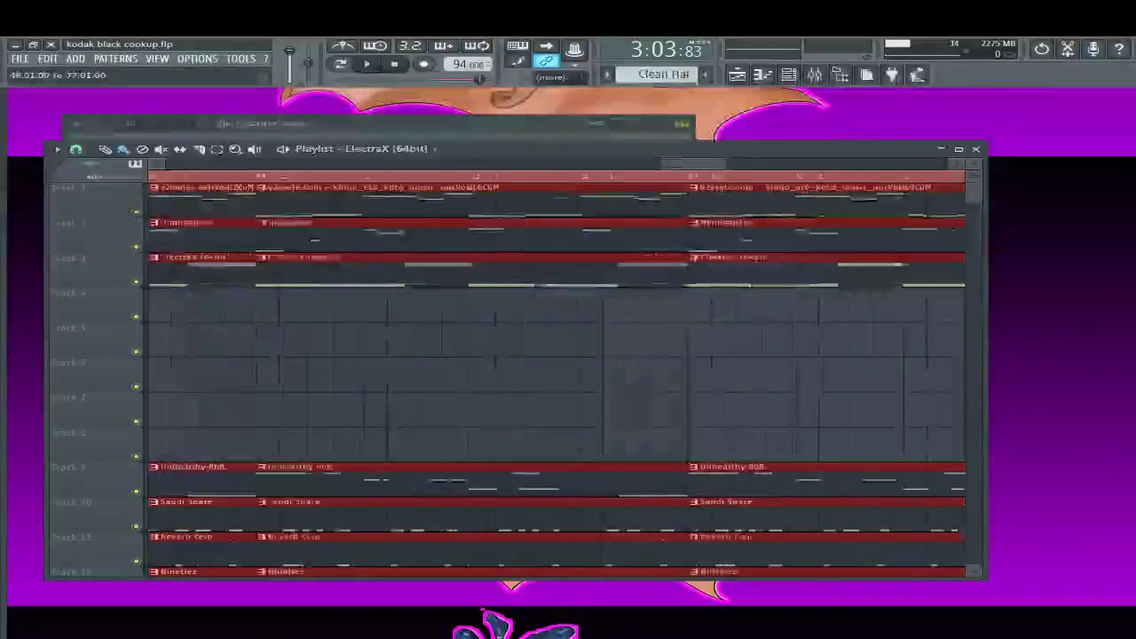
{"action": "scroll", "coordinate": [556, 372], "scroll_direction": "left", "scroll_amount": 8}
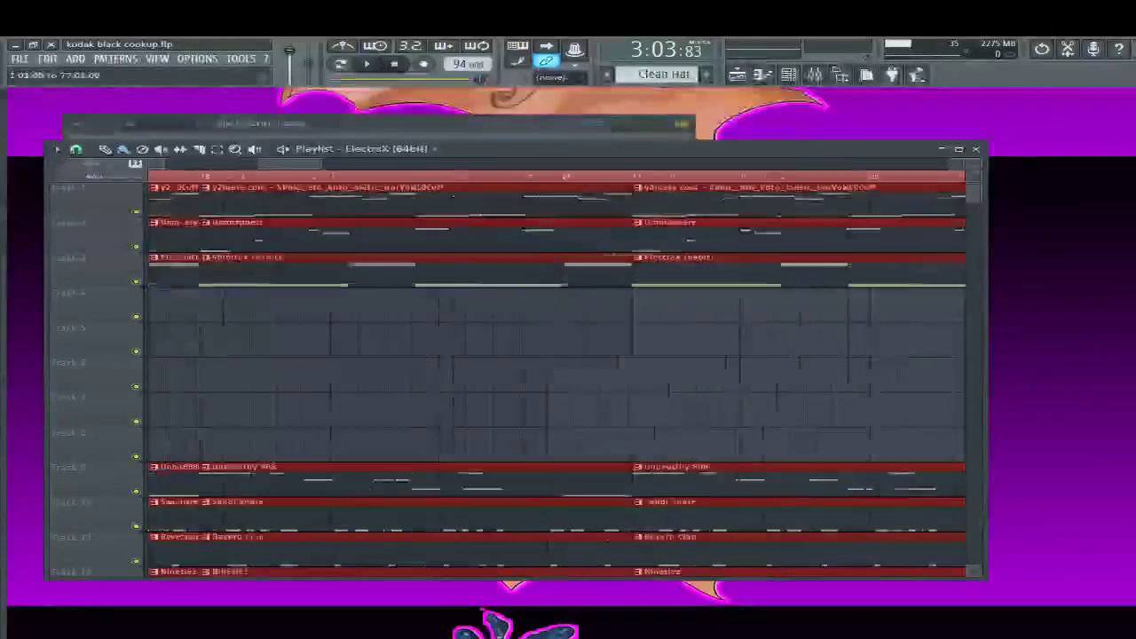
Clear the drum, 808, Omnisphere and ElectraX clips from bars 1–4, keeping the koto sample clip on Track 1
{"action": "scroll", "coordinate": [556, 373], "scroll_direction": "up", "scroll_amount": 1}
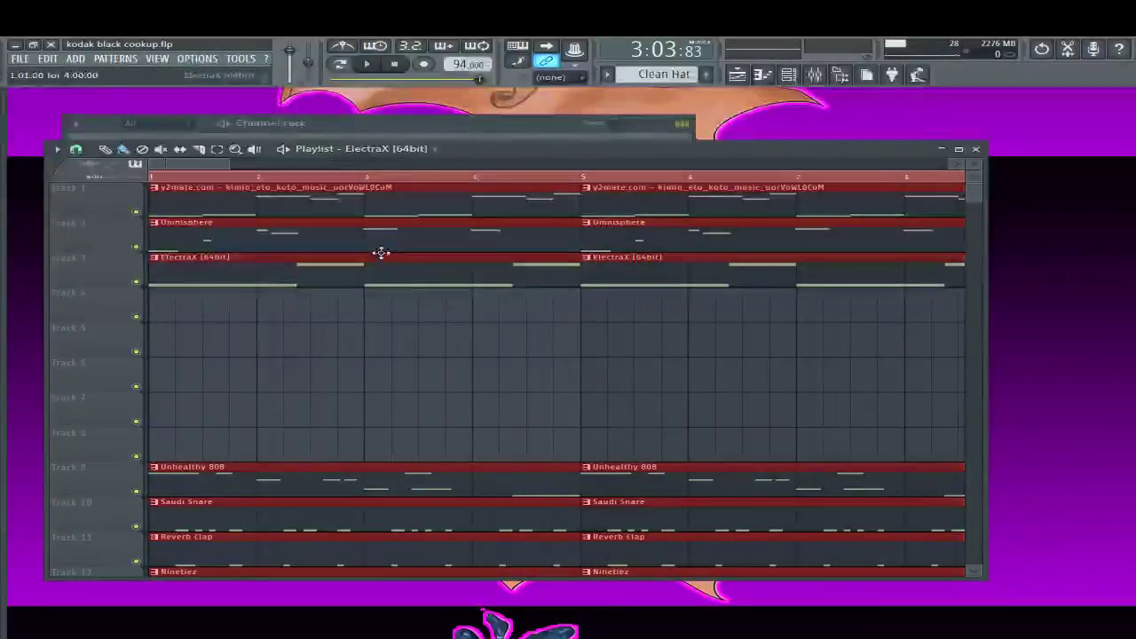
{"action": "scroll", "coordinate": [371, 243], "scroll_direction": "down", "scroll_amount": 5}
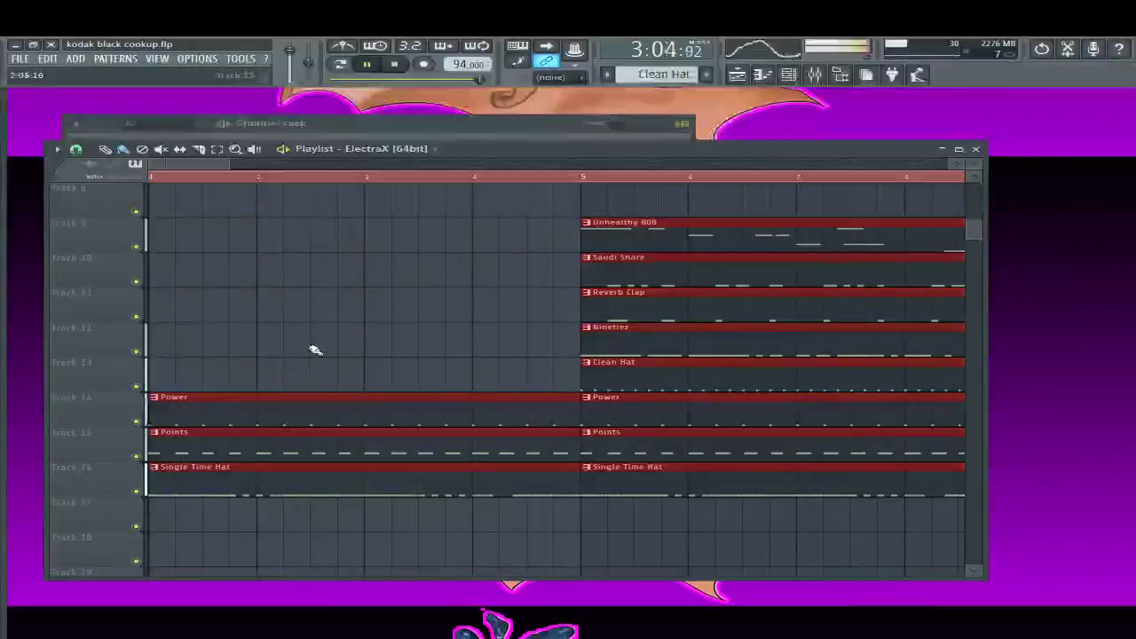
{"action": "key", "text": "space"}
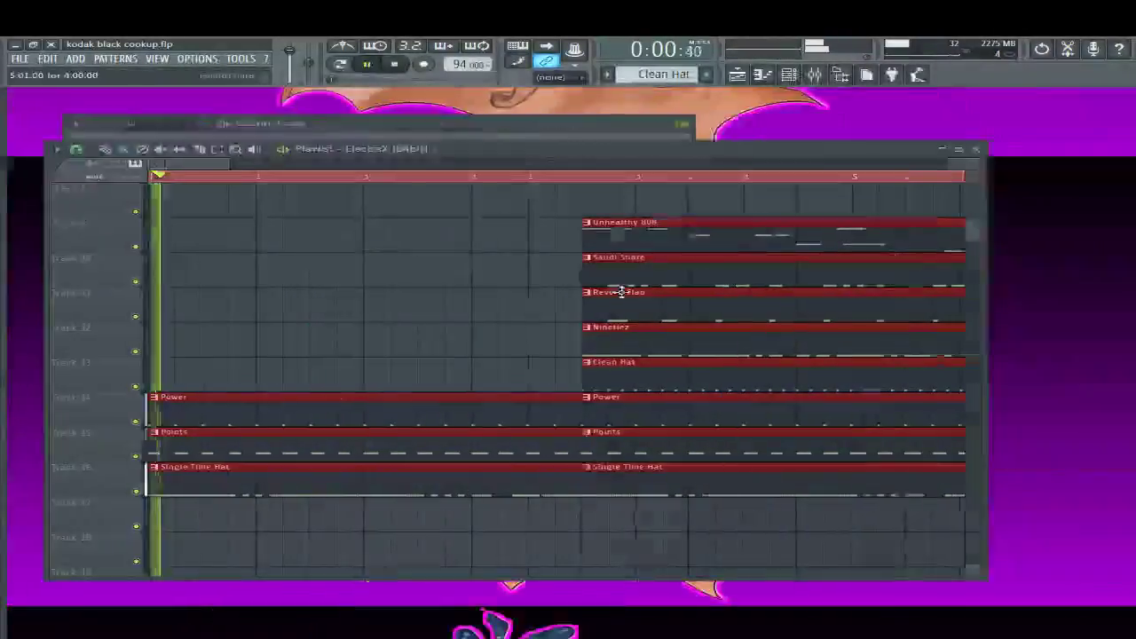
{"action": "scroll", "coordinate": [551, 301], "scroll_direction": "down", "scroll_amount": 1}
{"action": "scroll", "coordinate": [552, 302], "scroll_direction": "down", "scroll_amount": 1}
{"action": "scroll", "coordinate": [490, 316], "scroll_direction": "up", "scroll_amount": 5}
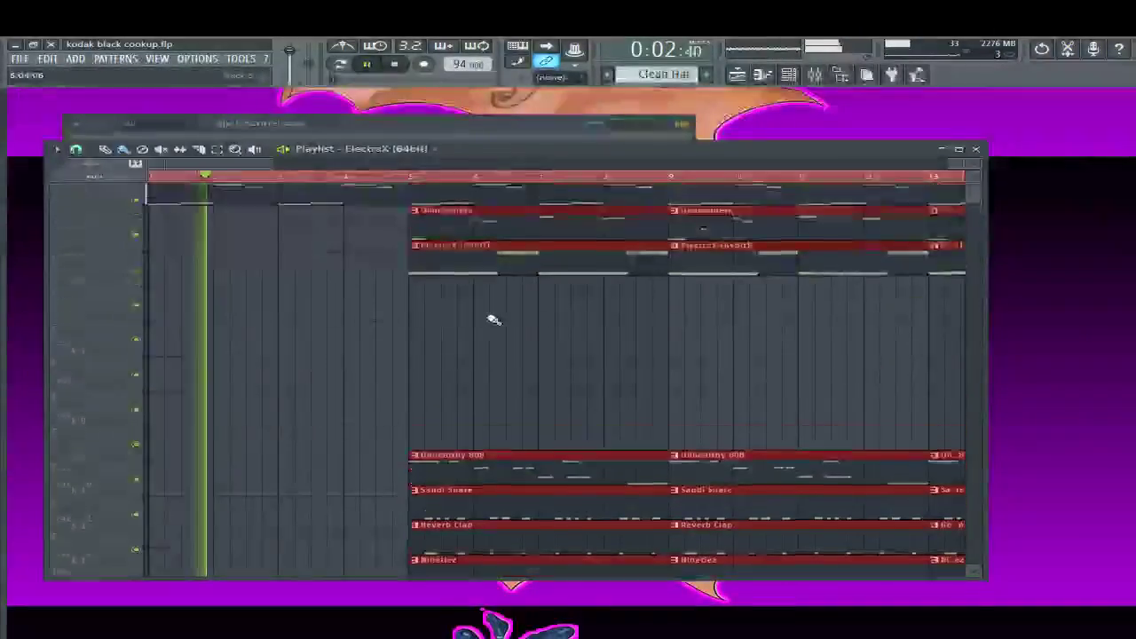
Play the intro from the start and delete the leftover Single Time Hat clip on Track 16 in bars 1–4
{"action": "left_click", "coordinate": [489, 125]}
{"action": "key", "text": "space"}
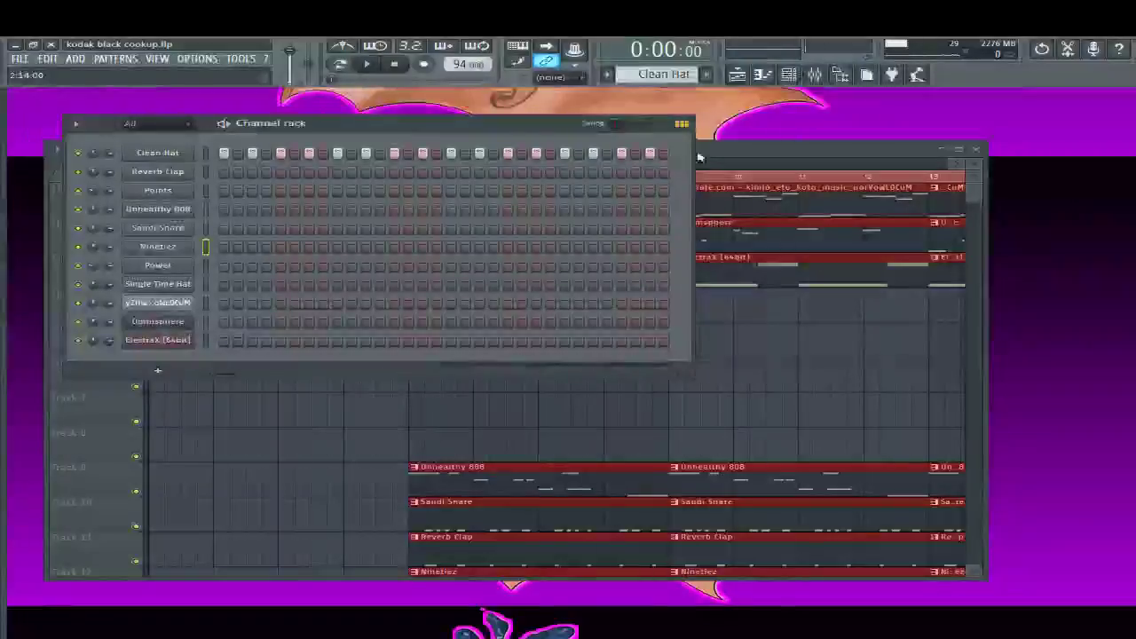
{"action": "left_click", "coordinate": [757, 153]}
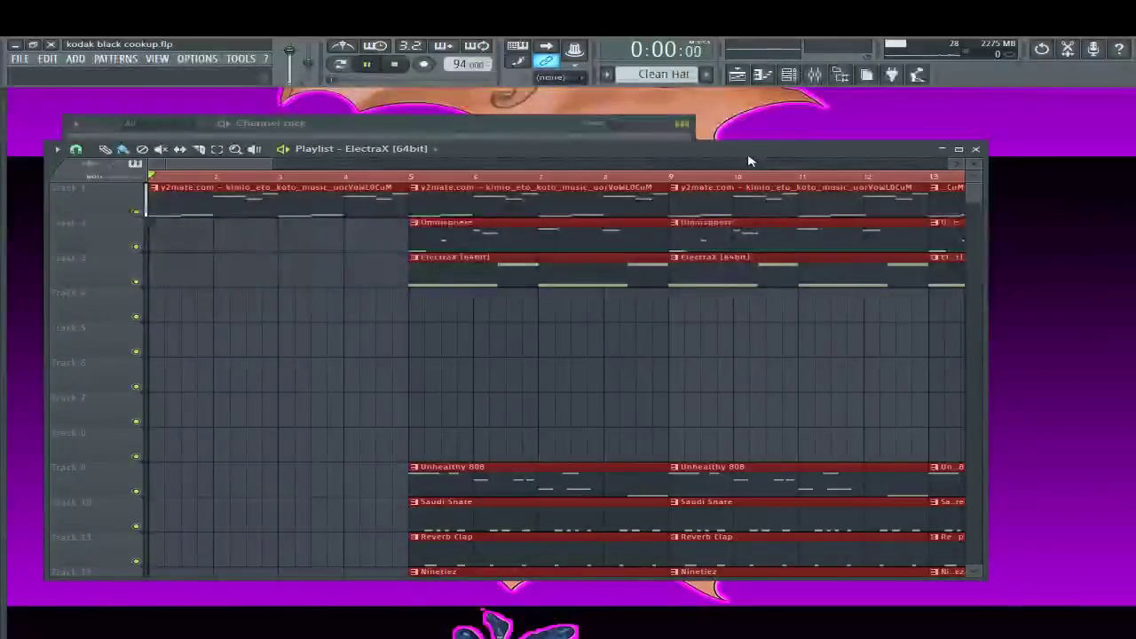
{"action": "key", "text": "space"}
{"action": "scroll", "coordinate": [406, 292], "scroll_direction": "down", "scroll_amount": 2}
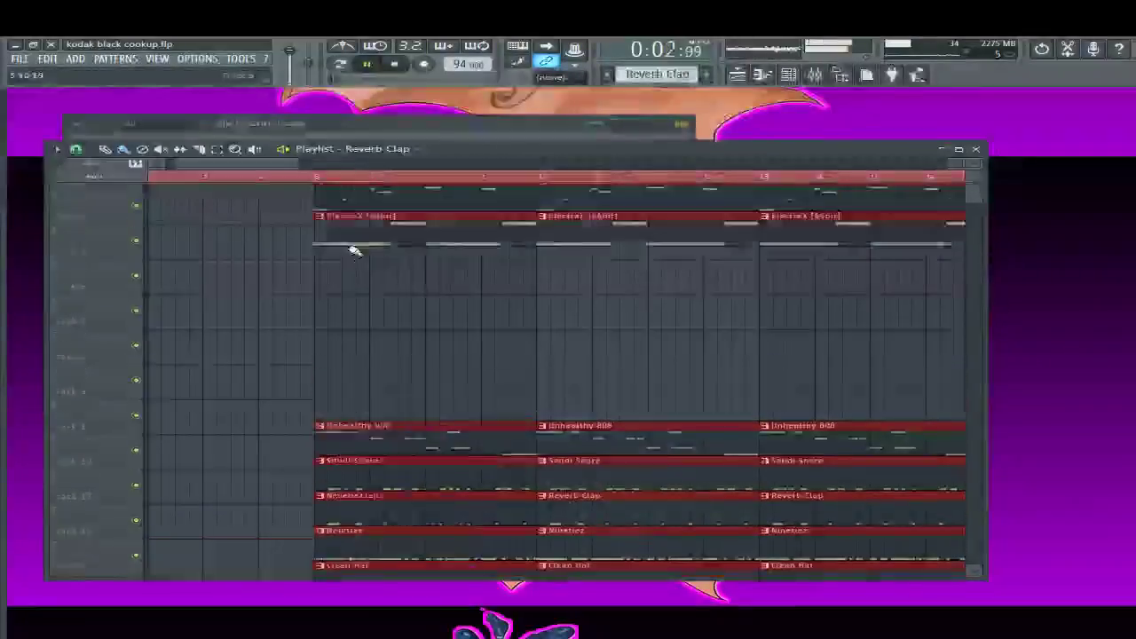
{"action": "scroll", "coordinate": [231, 311], "scroll_direction": "down", "scroll_amount": 5}
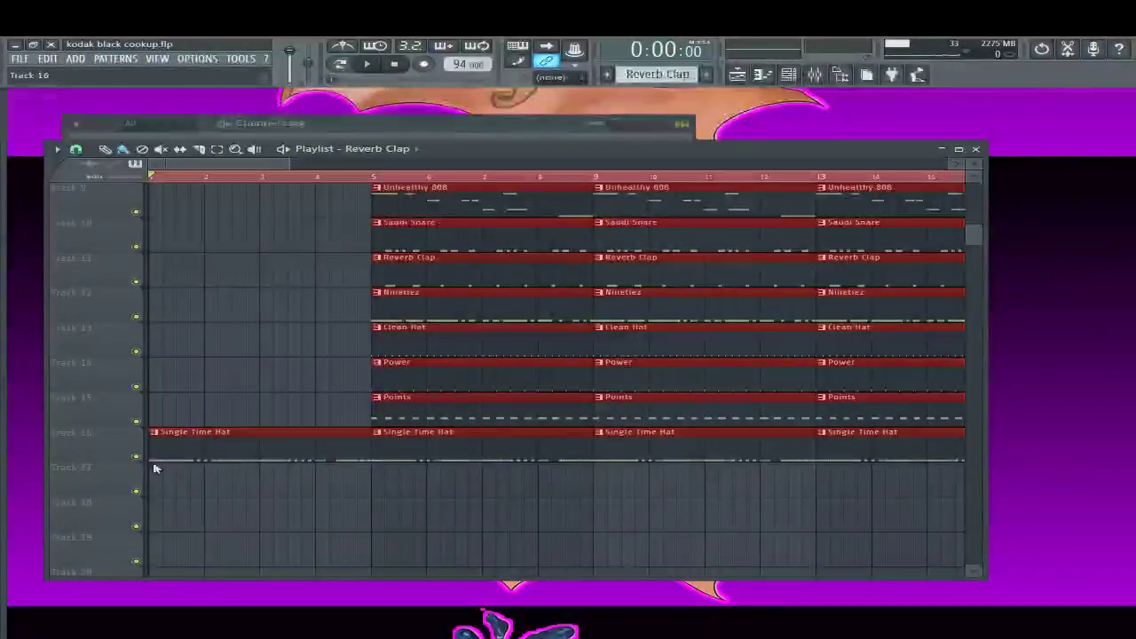
{"action": "left_click_drag", "start_coordinate": [152, 439], "coordinate": [342, 451]}
{"action": "key", "text": "Delete"}
Place a Saudi Snare clip at bar 1 on Track 10, keeping one at bar 5 as well
{"action": "scroll", "coordinate": [319, 461], "scroll_direction": "up", "scroll_amount": 1}
{"action": "scroll", "coordinate": [320, 461], "scroll_direction": "up", "scroll_amount": 4}
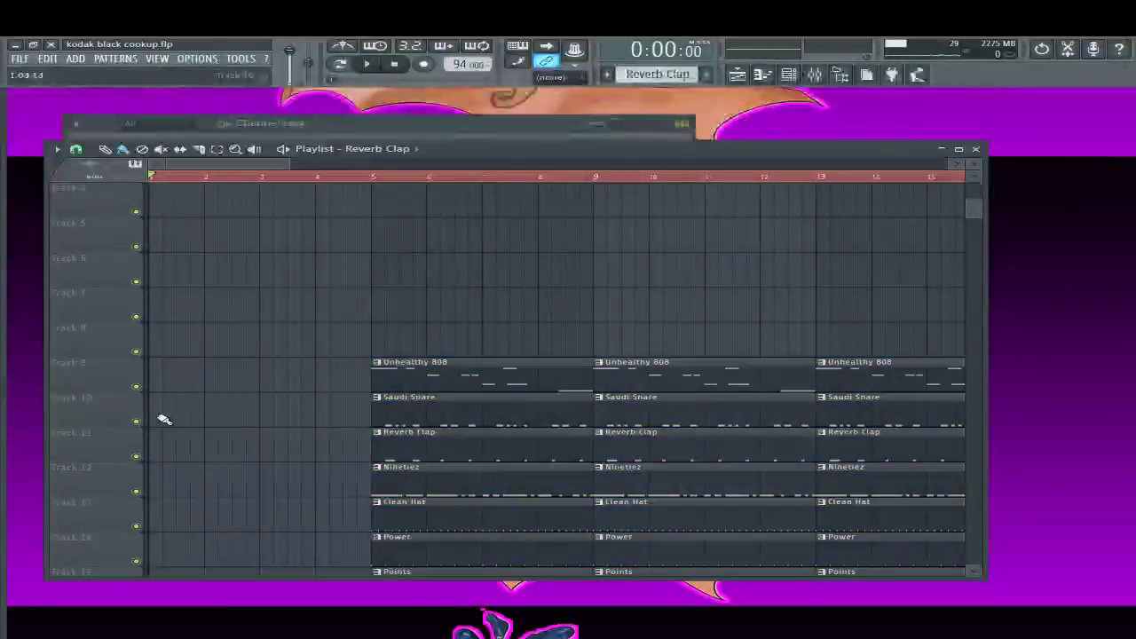
{"action": "left_click_drag", "start_coordinate": [405, 413], "coordinate": [178, 426]}
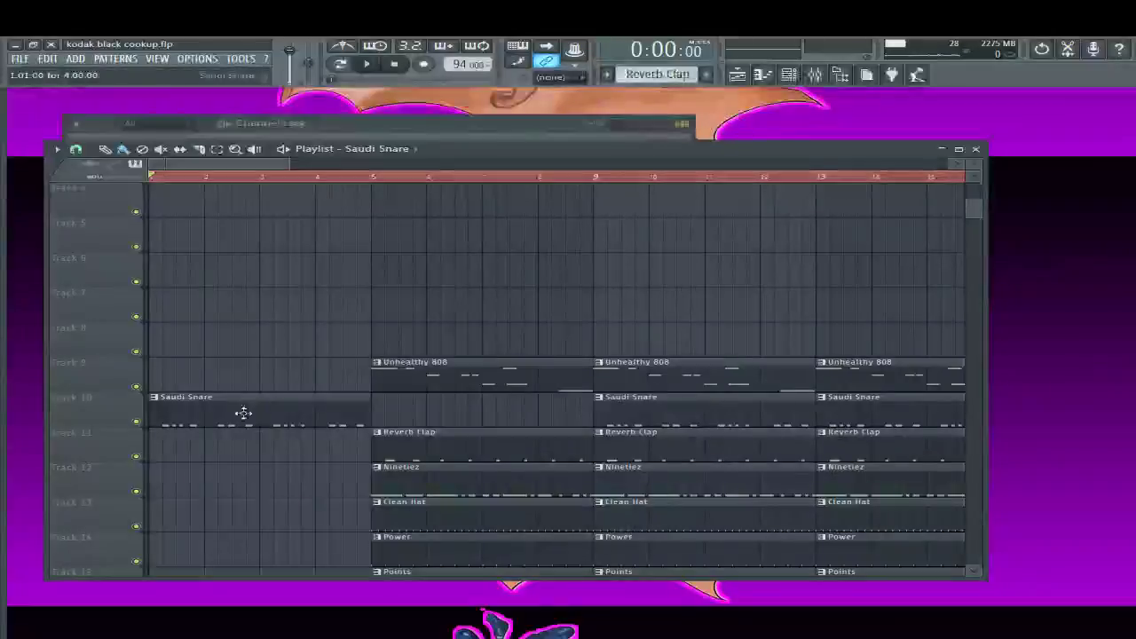
{"action": "left_click_drag", "start_coordinate": [245, 345], "coordinate": [413, 436]}
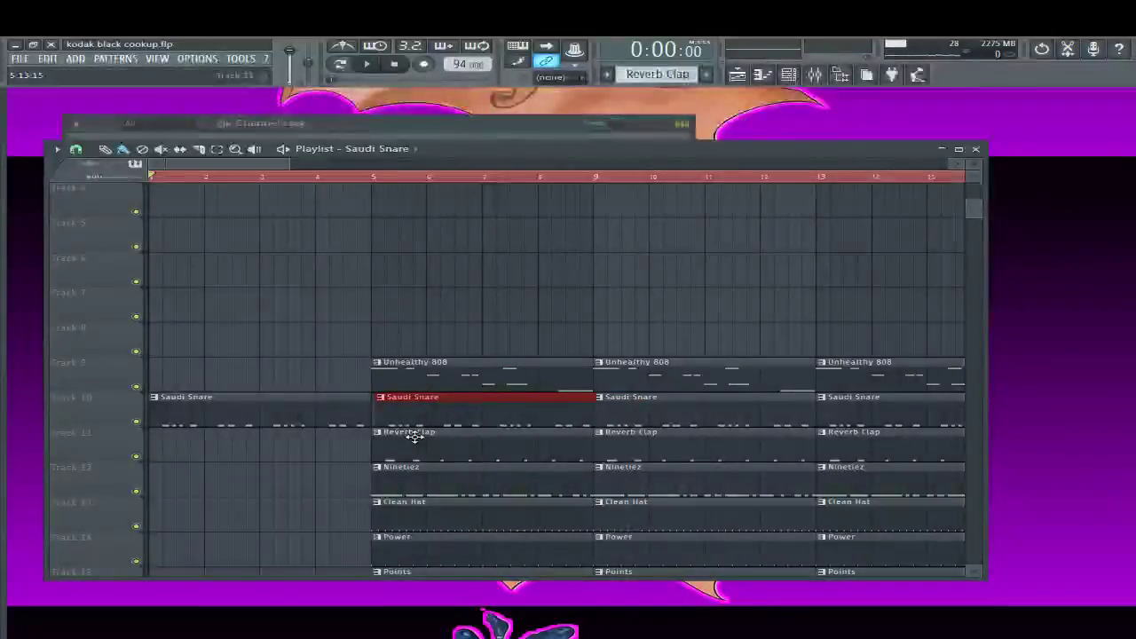
{"action": "scroll", "coordinate": [435, 405], "scroll_direction": "down", "scroll_amount": 1}
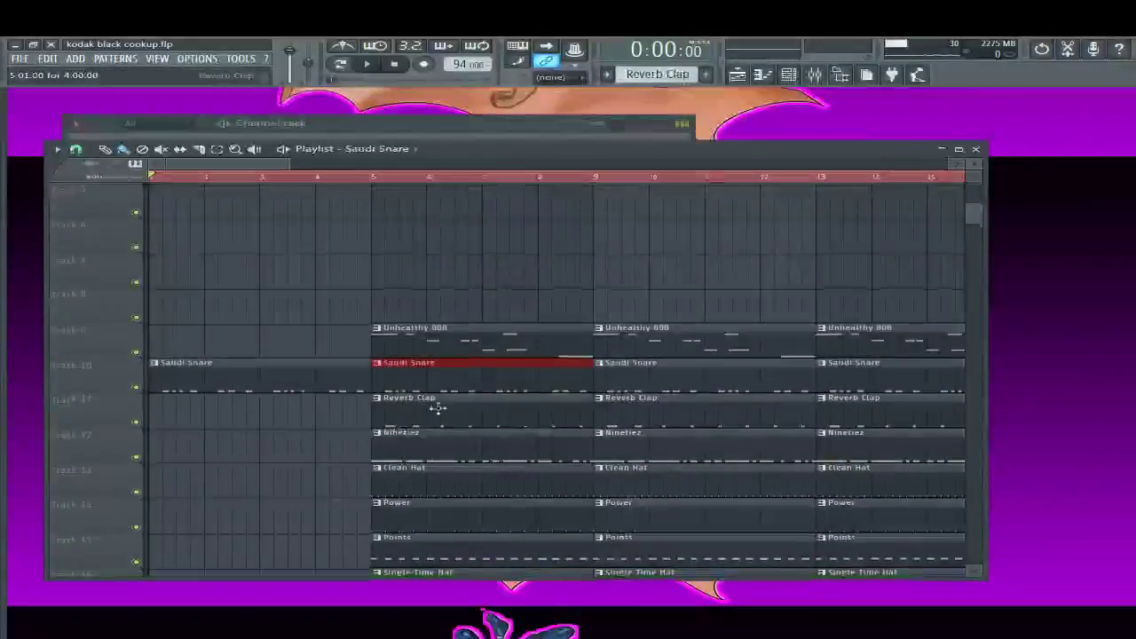
Place a Reverb Clap clip at bar 1 on Track 11 and play the intro
{"action": "left_click", "coordinate": [456, 429]}
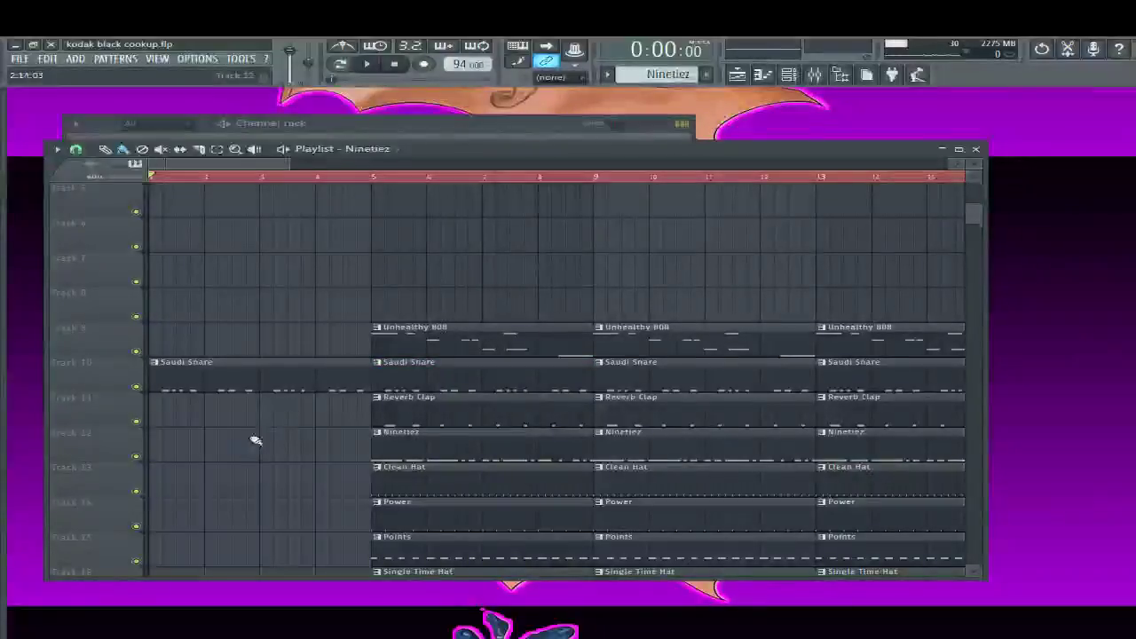
{"action": "left_click", "coordinate": [426, 397]}
{"action": "left_click", "coordinate": [224, 282]}
{"action": "left_click_drag", "start_coordinate": [224, 287], "coordinate": [165, 431]}
{"action": "key", "text": "space"}
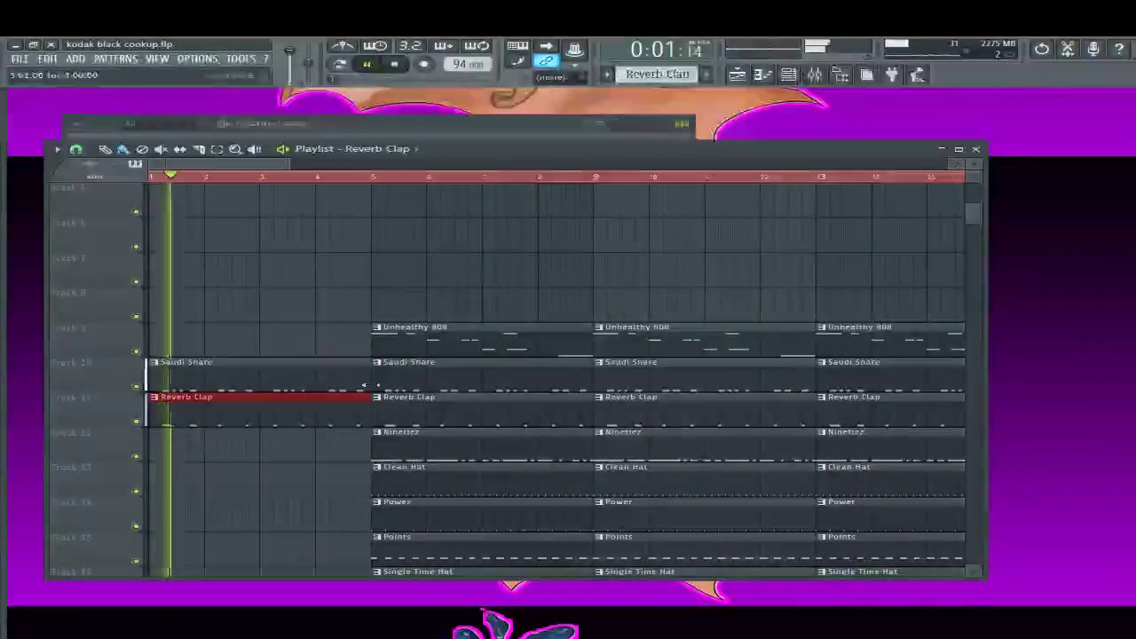
Move the Ninetiez clip on Track 12 from bar 5 to bar 1 and audition the intro
{"action": "scroll", "coordinate": [427, 438], "scroll_direction": "down", "scroll_amount": 2}
{"action": "scroll", "coordinate": [424, 435], "scroll_direction": "up", "scroll_amount": 2}
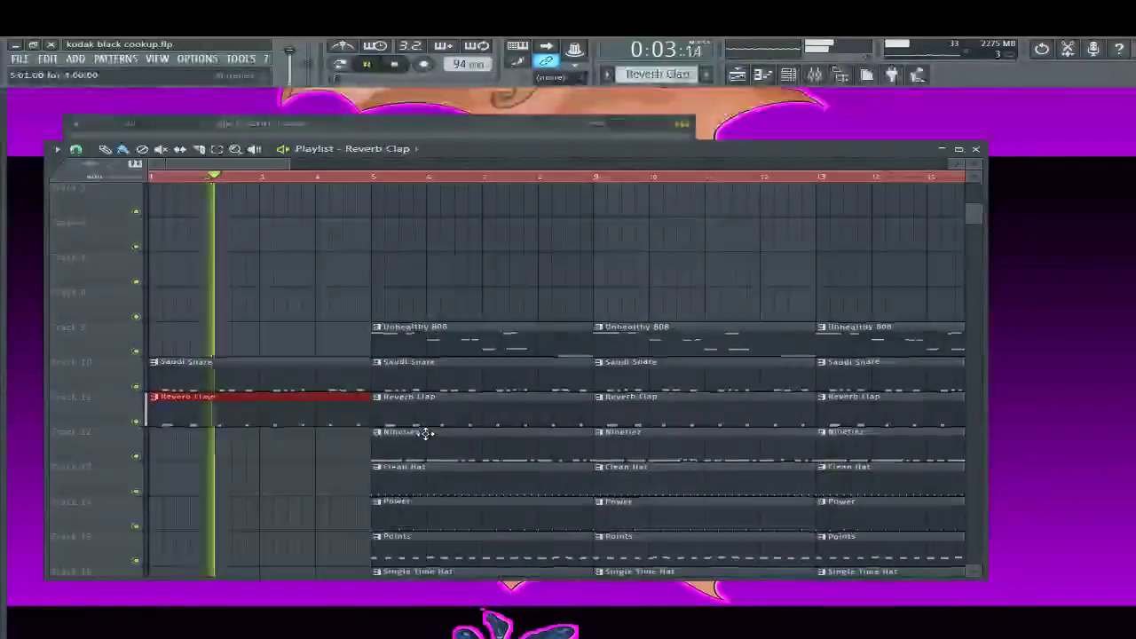
{"action": "scroll", "coordinate": [524, 440], "scroll_direction": "down", "scroll_amount": 2}
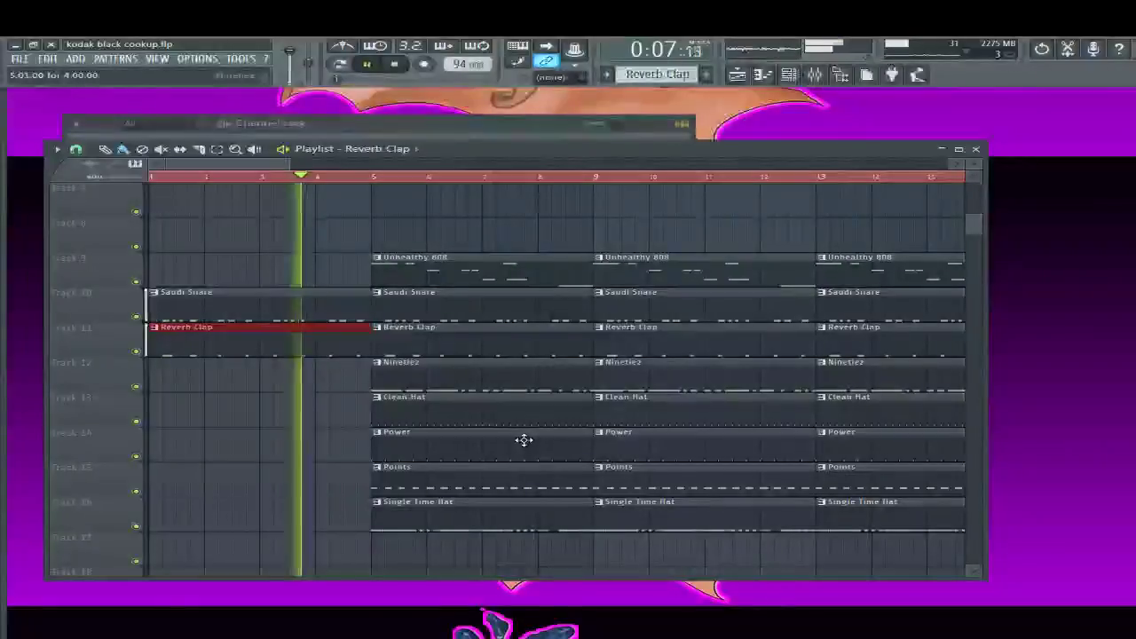
{"action": "left_click_drag", "start_coordinate": [444, 388], "coordinate": [335, 385]}
{"action": "key", "text": "space"}
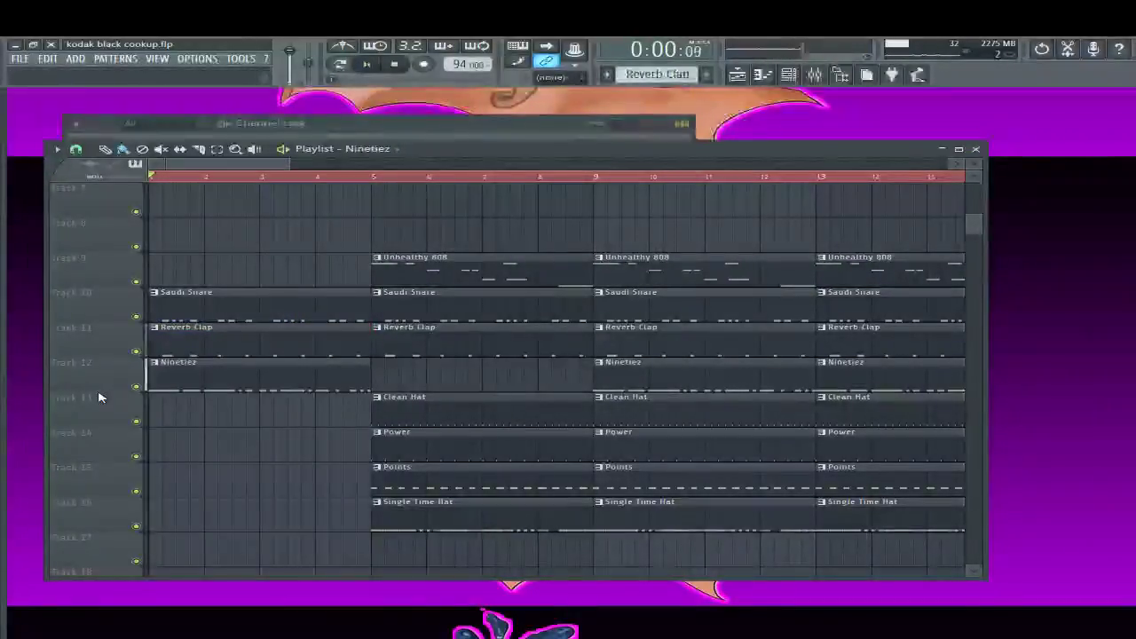
{"action": "key", "text": "space"}
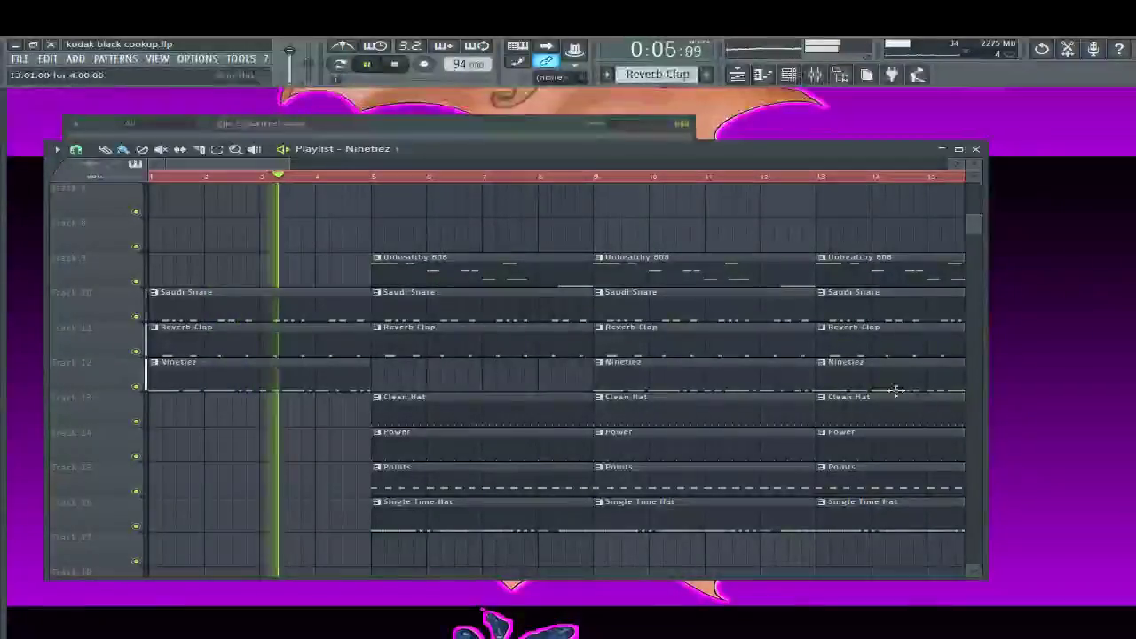
{"action": "scroll", "coordinate": [897, 390], "scroll_direction": "up", "scroll_amount": 3}
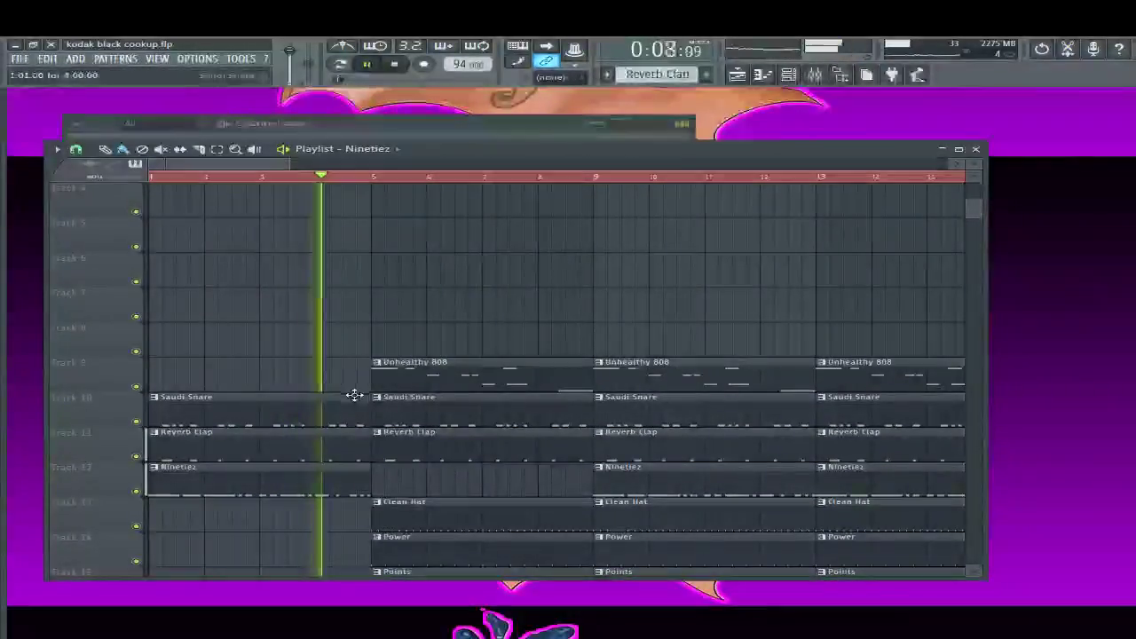
{"action": "key", "text": "space"}
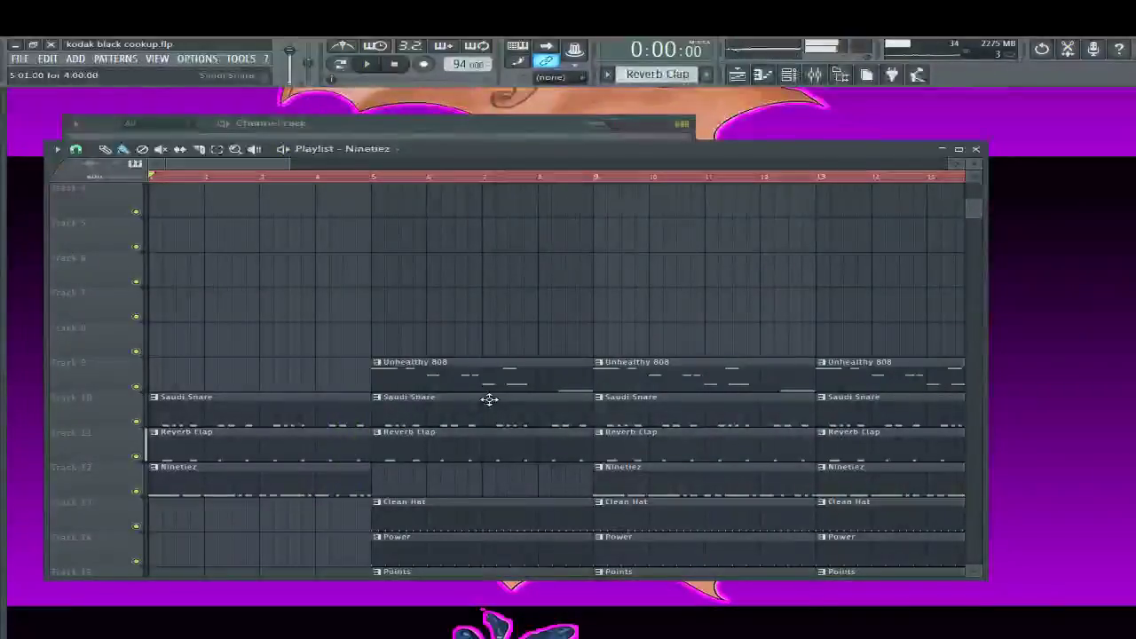
Fill the gap on Track 12 with a Ninetiez clip at bar 5
{"action": "scroll", "coordinate": [489, 394], "scroll_direction": "down", "scroll_amount": 5}
{"action": "left_click_drag", "start_coordinate": [247, 226], "coordinate": [281, 411]}
{"action": "scroll", "coordinate": [317, 408], "scroll_direction": "up", "scroll_amount": 2}
{"action": "scroll", "coordinate": [282, 411], "scroll_direction": "up", "scroll_amount": 2}
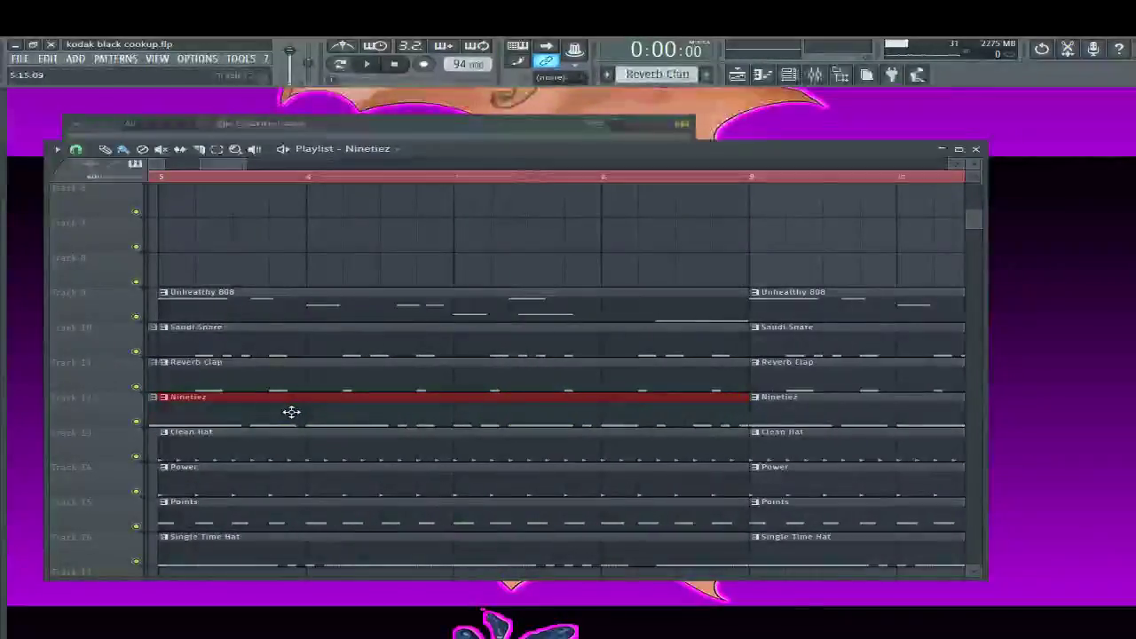
Move the whole Ninetiez track up two positions to Track 10, above Saudi Snare and Reverb Clap
{"action": "scroll", "coordinate": [257, 364], "scroll_direction": "down", "scroll_amount": 4}
{"action": "scroll", "coordinate": [257, 364], "scroll_direction": "down", "scroll_amount": 5}
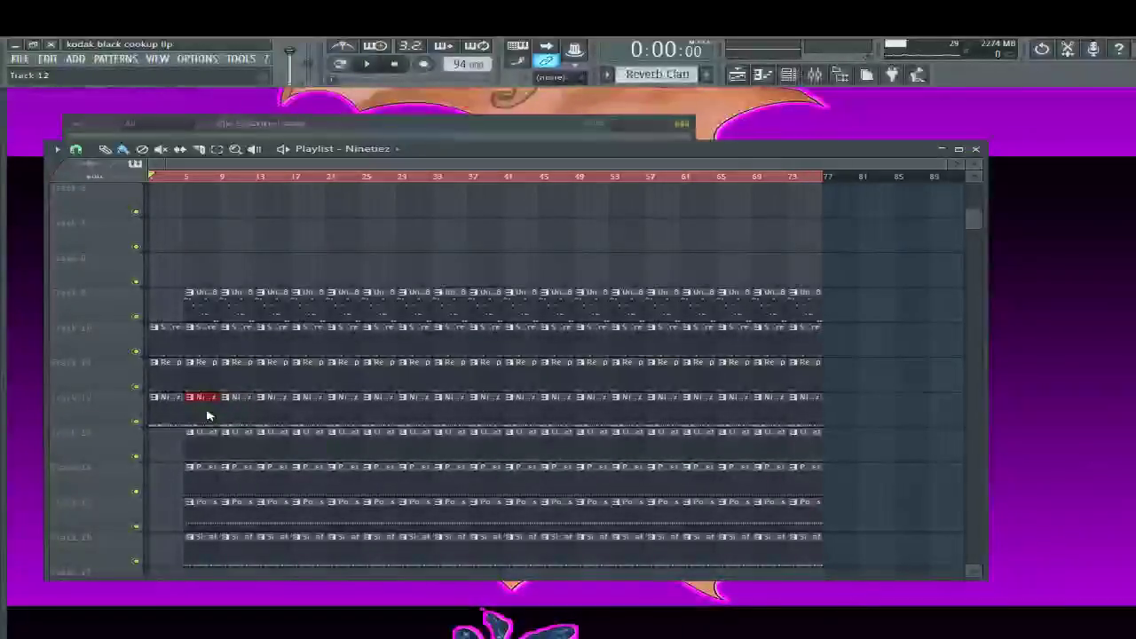
{"action": "key", "text": "alt+Up"}
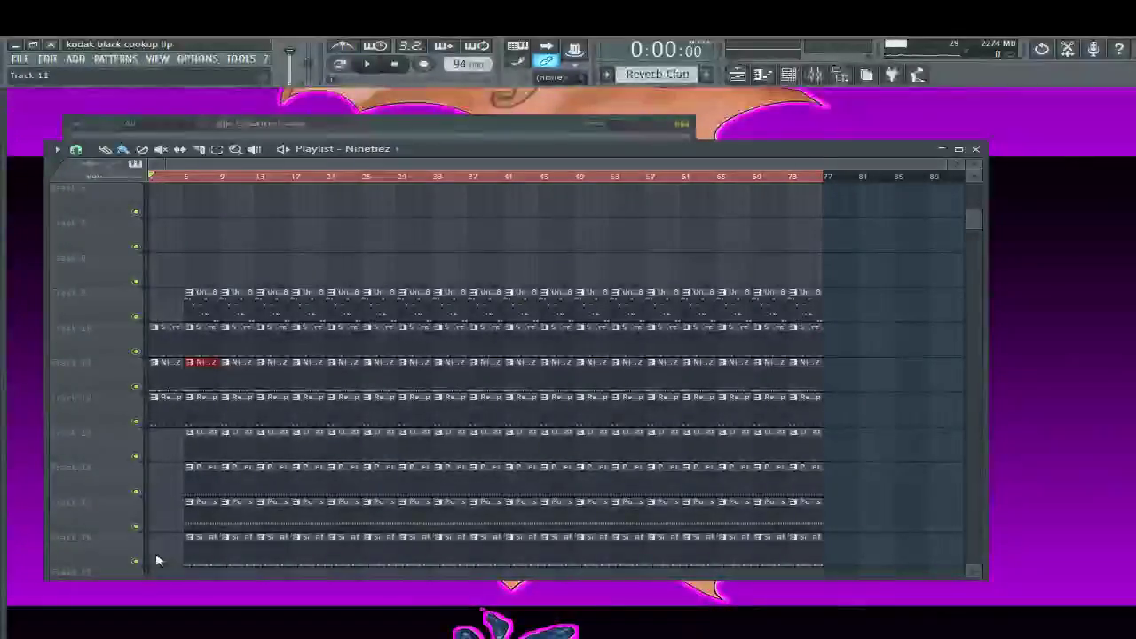
{"action": "key", "text": "alt+Up"}
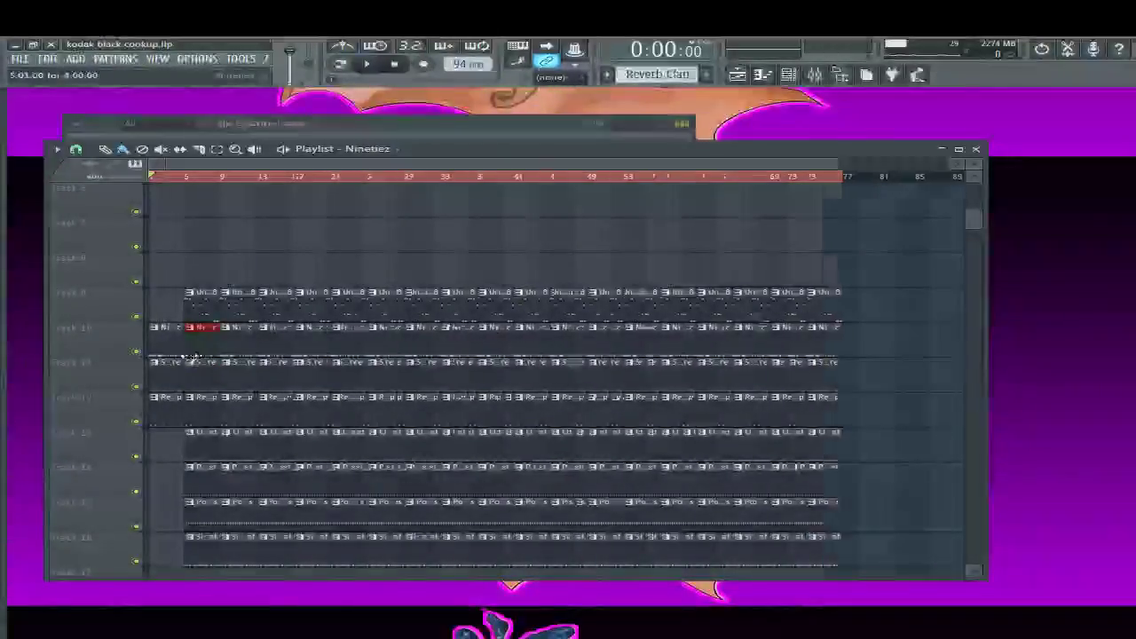
Move the Playlist window higher, show the arrangement from bar 1, and briefly audition the intro
{"action": "scroll", "coordinate": [200, 399], "scroll_direction": "up", "scroll_amount": 3}
{"action": "scroll", "coordinate": [197, 338], "scroll_direction": "up", "scroll_amount": 1}
{"action": "left_click_drag", "start_coordinate": [482, 142], "coordinate": [502, 108]}
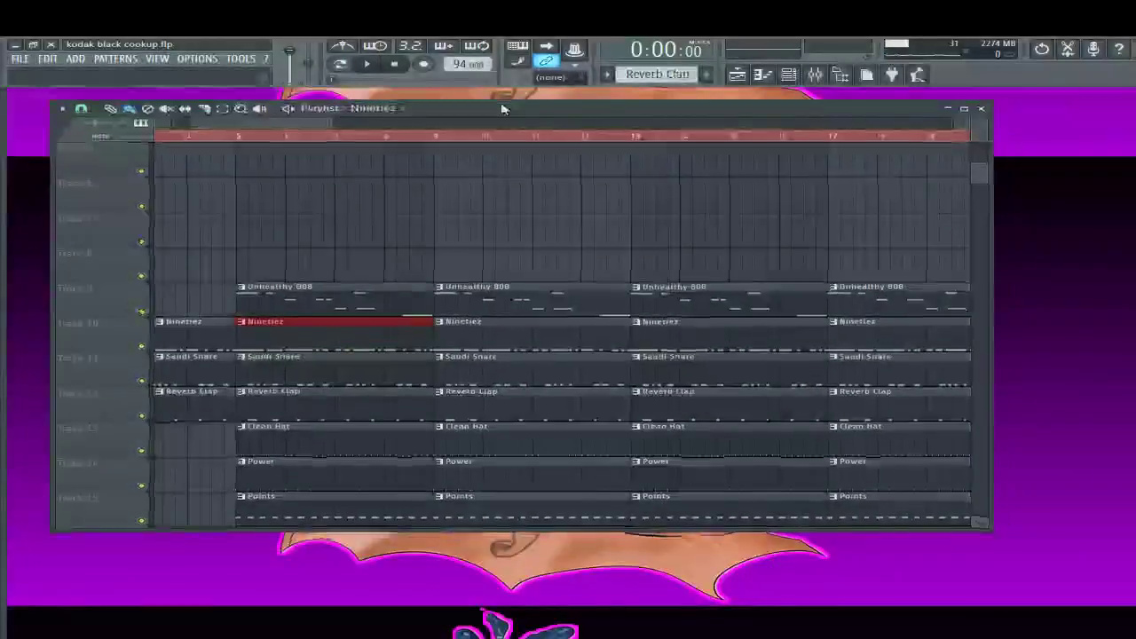
{"action": "left_click_drag", "start_coordinate": [254, 130], "coordinate": [235, 131]}
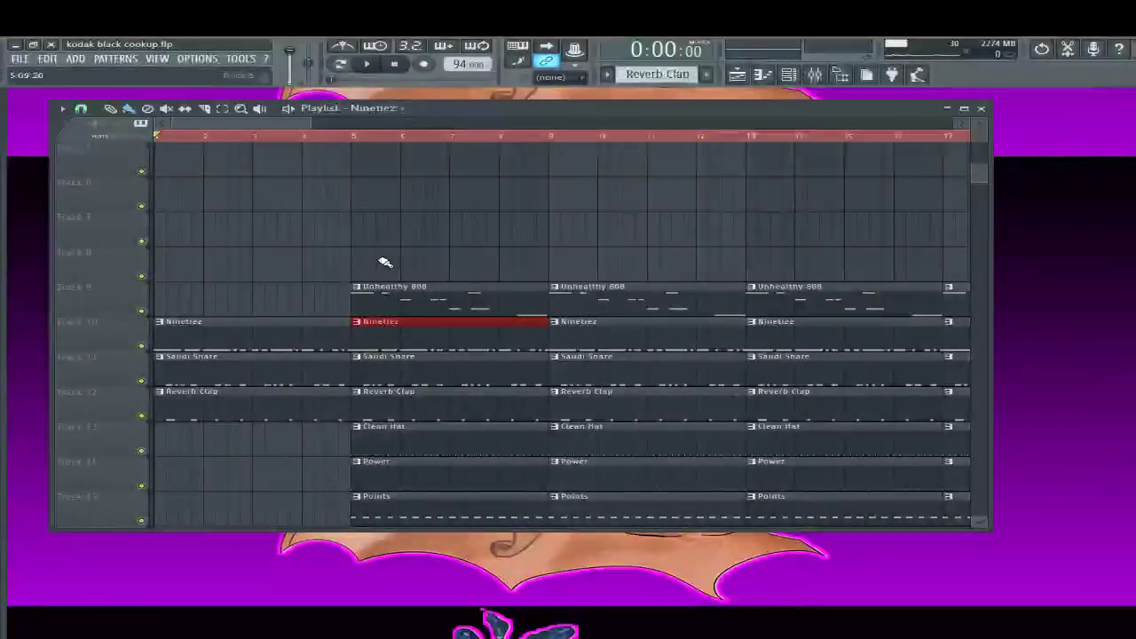
{"action": "key", "text": "space"}
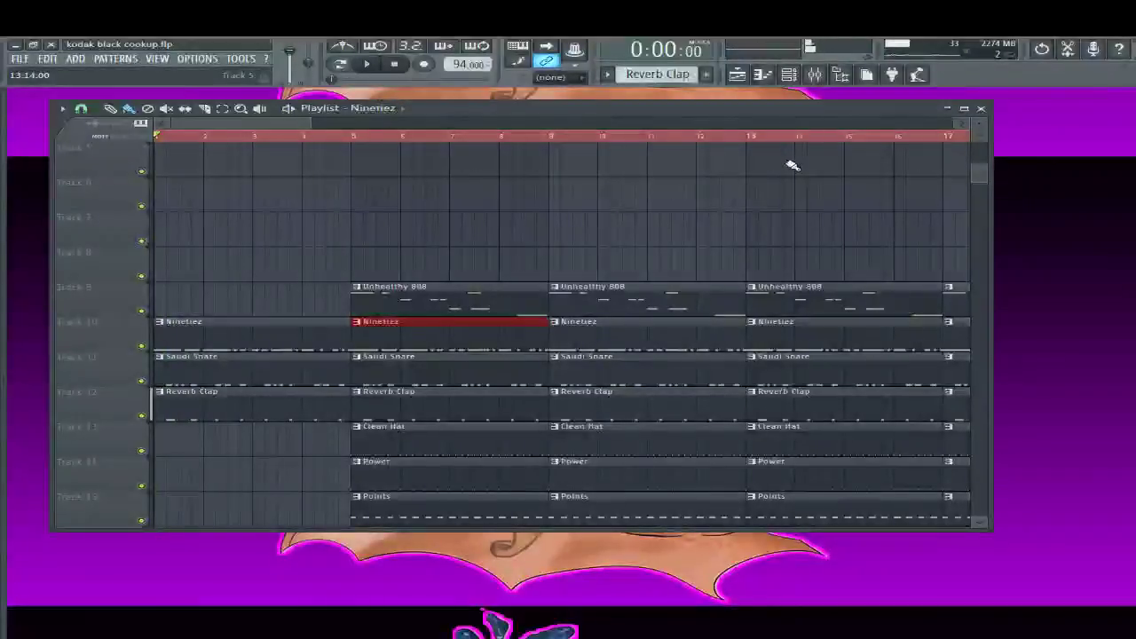
{"action": "key", "text": "space"}
Inspect the effect slots of the first Melodic mix track in the Mixer and start song playback
{"action": "key", "text": "F9"}
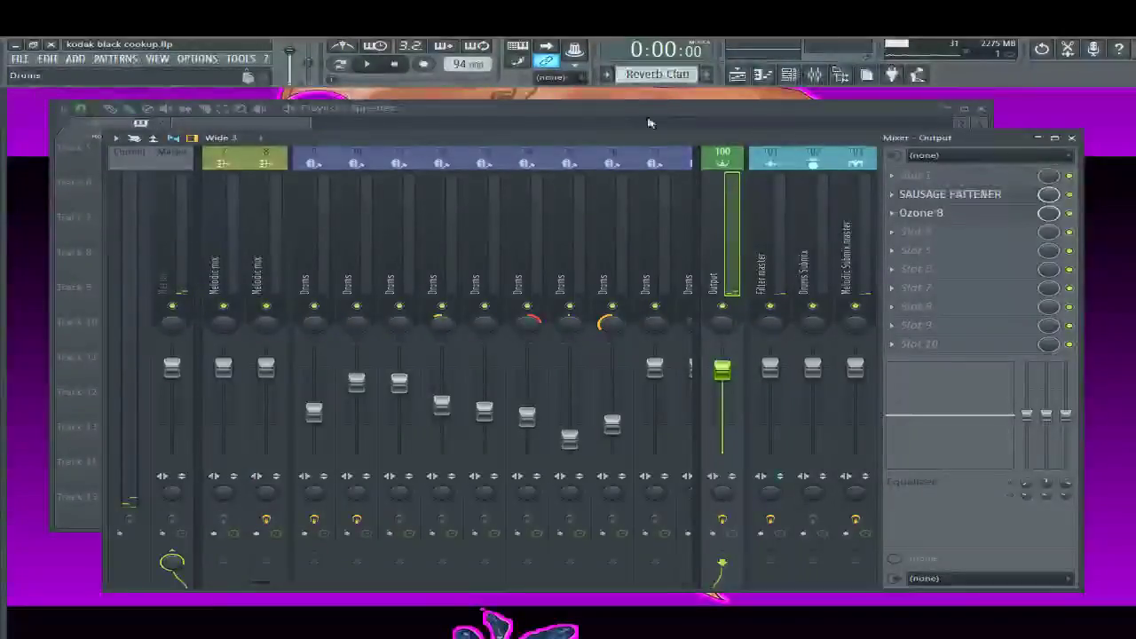
{"action": "left_click", "coordinate": [215, 264]}
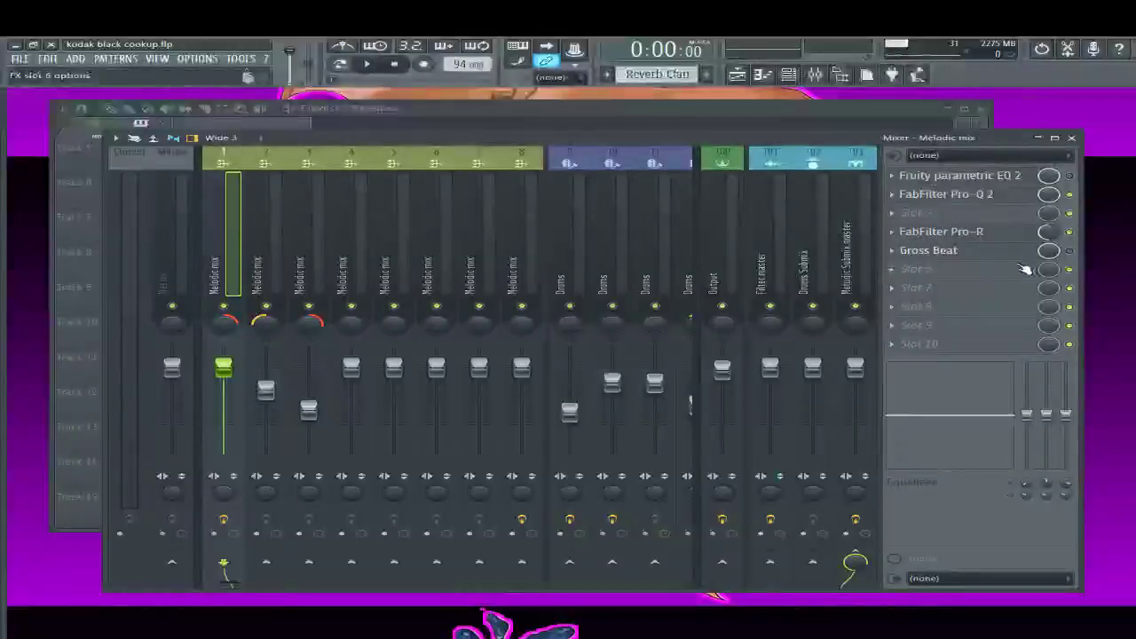
{"action": "key", "text": "space"}
Return to the Playlist and delete the Unhealthy 808 clip on Track 9 in bars 5–8
{"action": "left_click", "coordinate": [570, 116]}
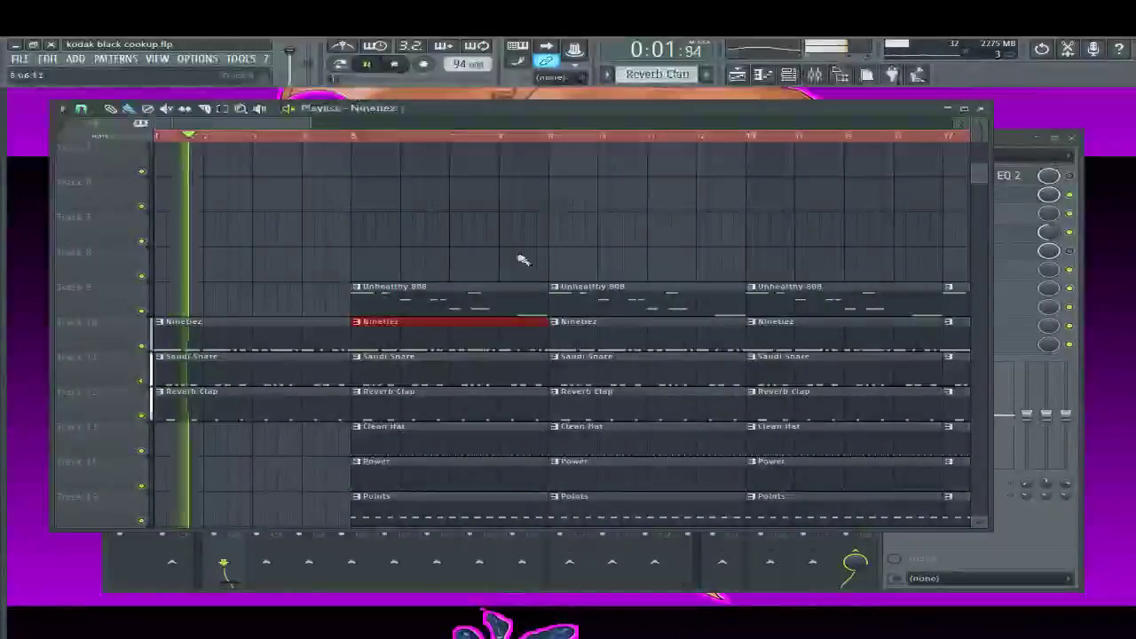
{"action": "right_click", "coordinate": [435, 299]}
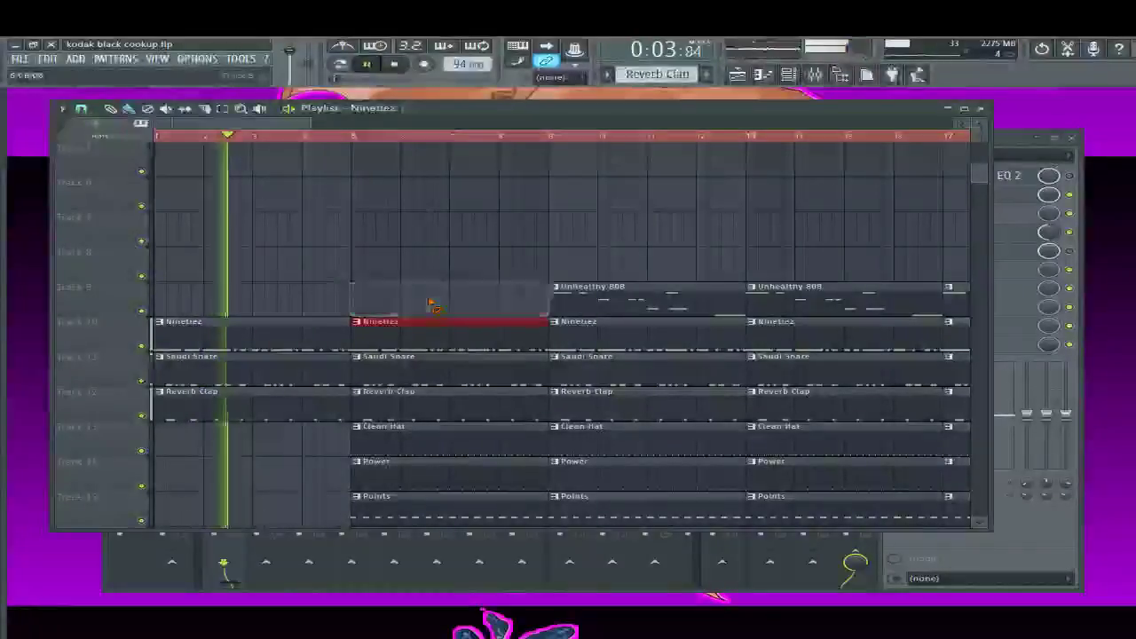
{"action": "scroll", "coordinate": [434, 300], "scroll_direction": "down", "scroll_amount": 2}
{"action": "scroll", "coordinate": [435, 300], "scroll_direction": "down", "scroll_amount": 1}
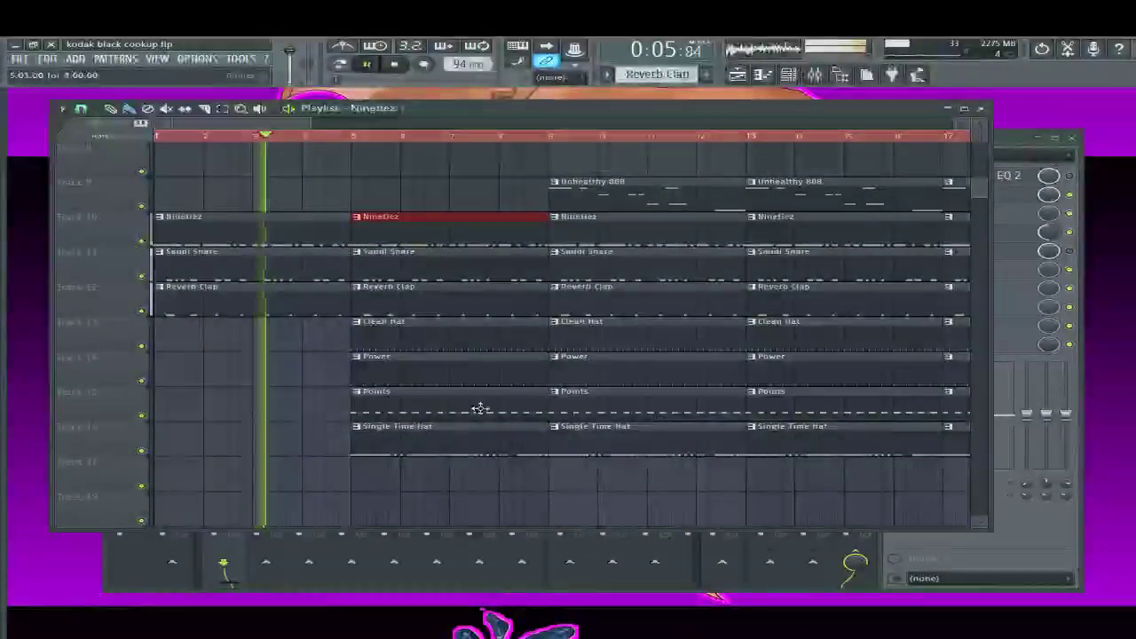
Delete the Single Time Hat and Points clips in bars 5–8
{"action": "right_click", "coordinate": [434, 450]}
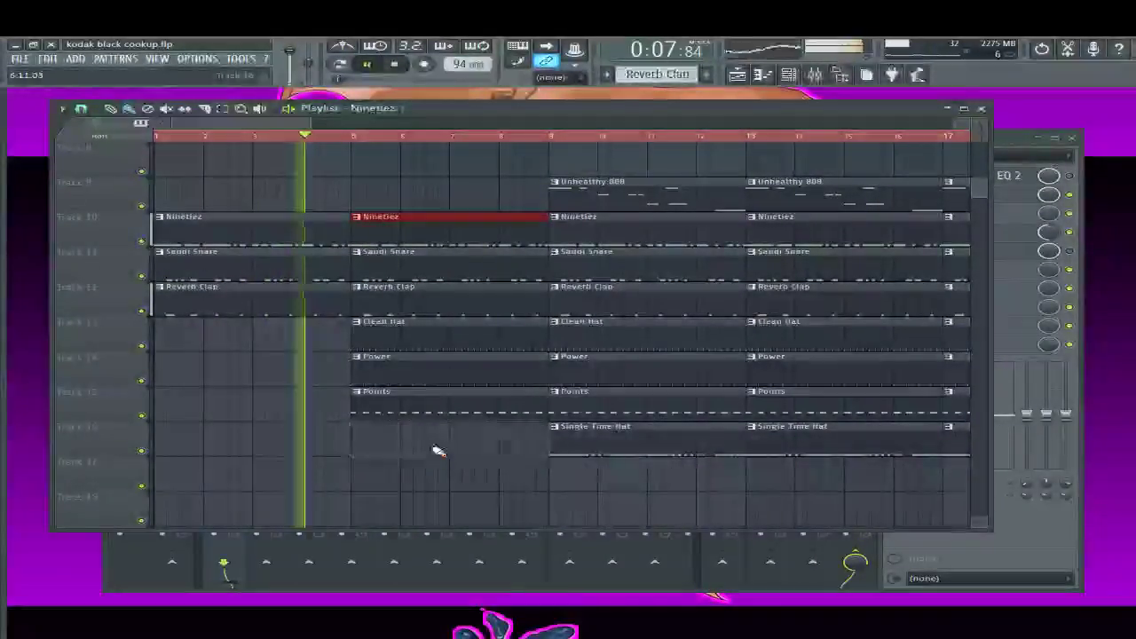
{"action": "right_click", "coordinate": [407, 410]}
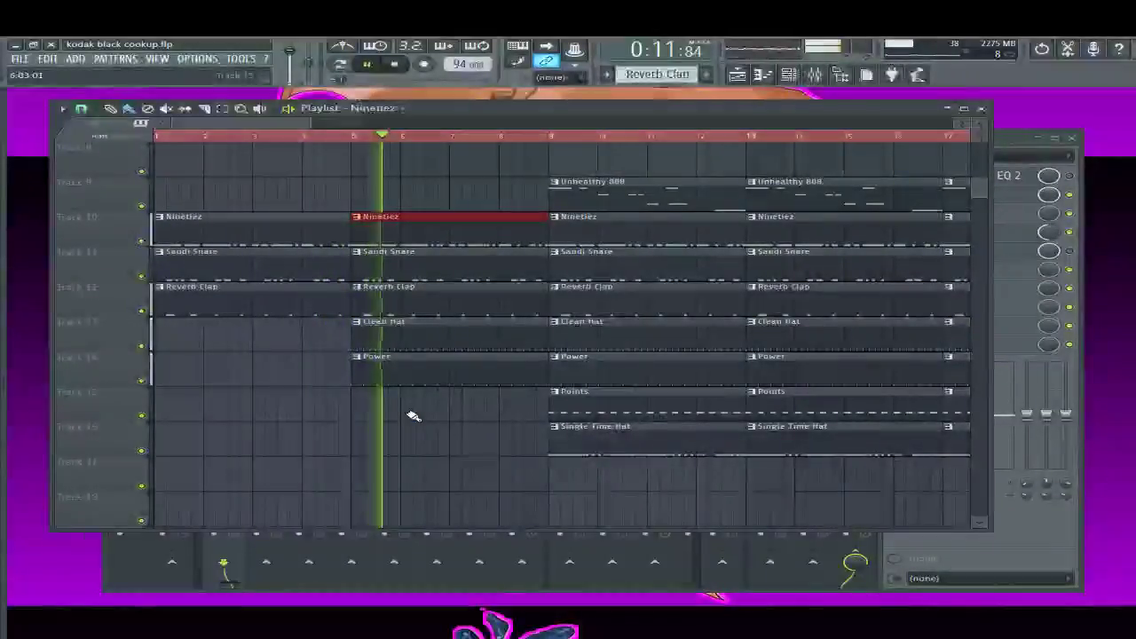
Try deleting the Unhealthy 808 clip on Track 9 in bars 9–12, and restore it
{"action": "right_click", "coordinate": [607, 188]}
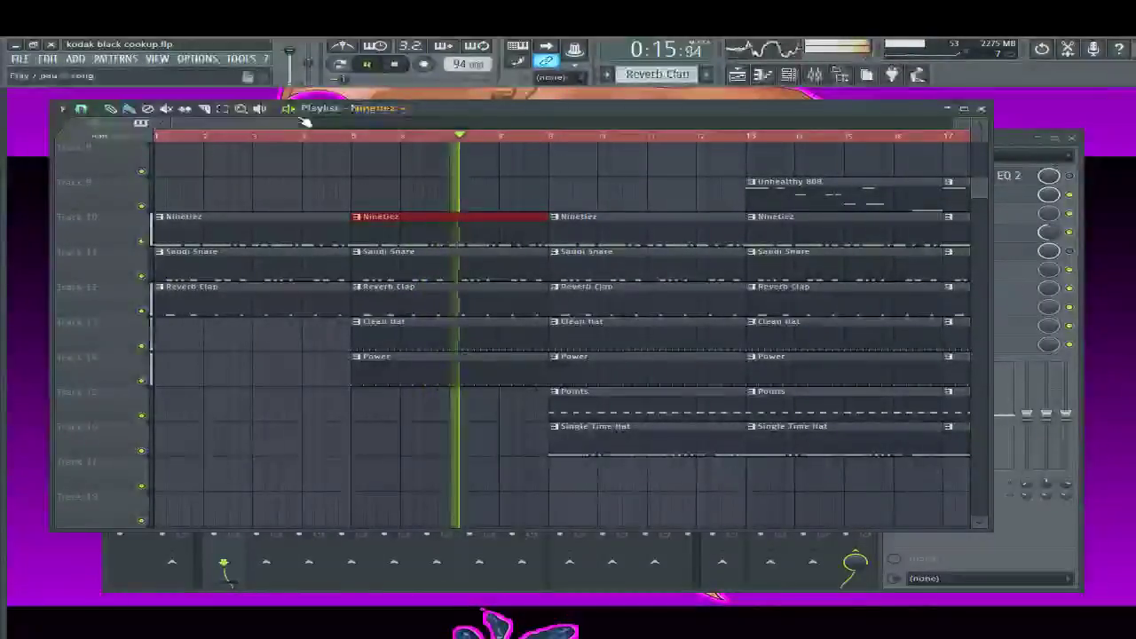
{"action": "scroll", "coordinate": [310, 146], "scroll_direction": "right", "scroll_amount": 5}
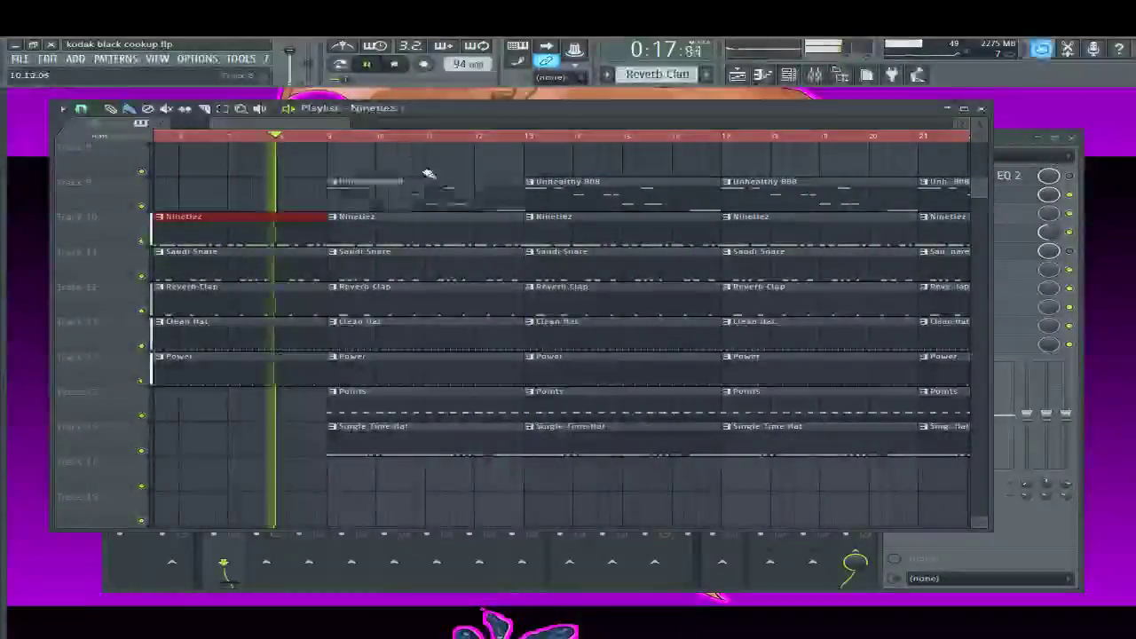
{"action": "left_click_drag", "start_coordinate": [429, 173], "coordinate": [429, 177]}
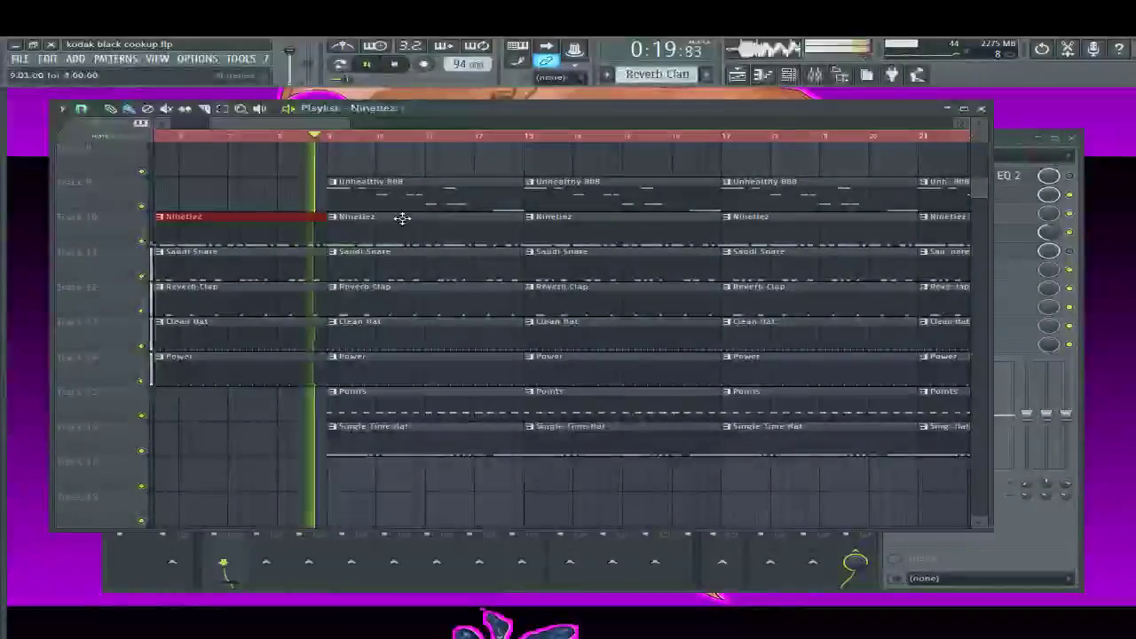
Check the track levels in the Mixer while the song plays from the start, and return to the Playlist
{"action": "key", "text": "space"}
{"action": "scroll", "coordinate": [253, 244], "scroll_direction": "up", "scroll_amount": 2}
{"action": "scroll", "coordinate": [272, 255], "scroll_direction": "down", "scroll_amount": 4}
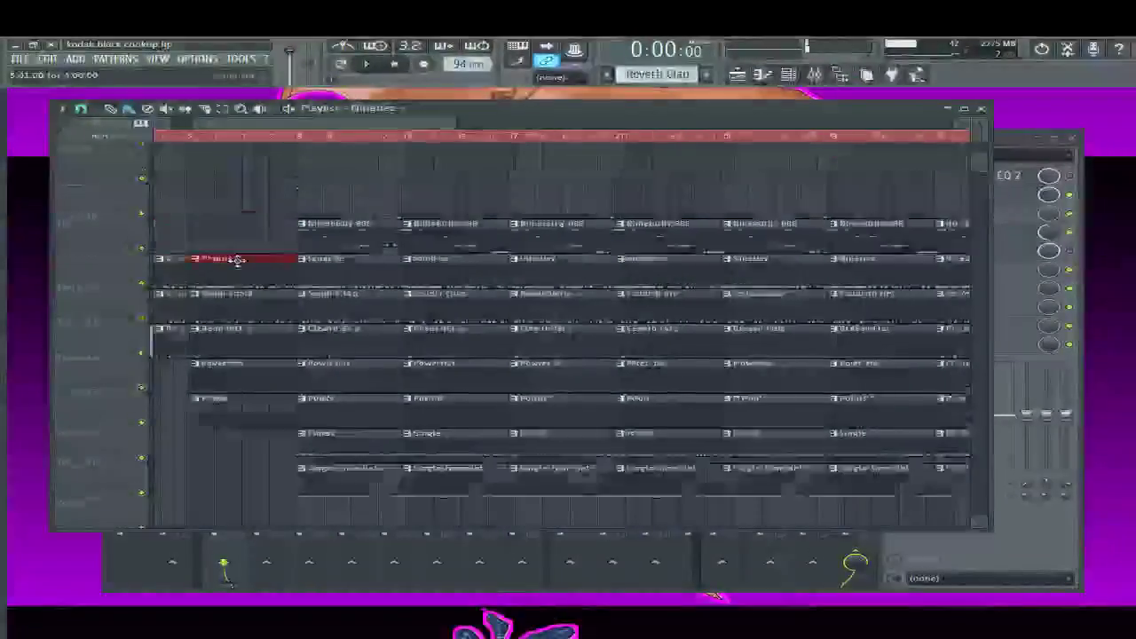
{"action": "scroll", "coordinate": [228, 236], "scroll_direction": "up", "scroll_amount": 4}
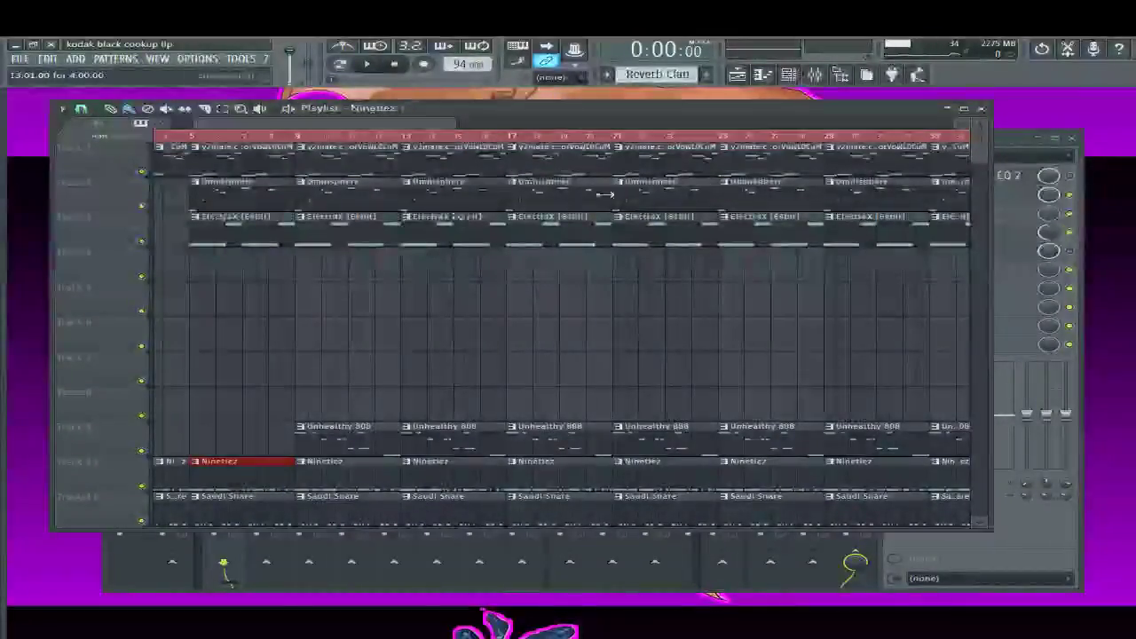
{"action": "left_click", "coordinate": [1001, 147]}
{"action": "key", "text": "space"}
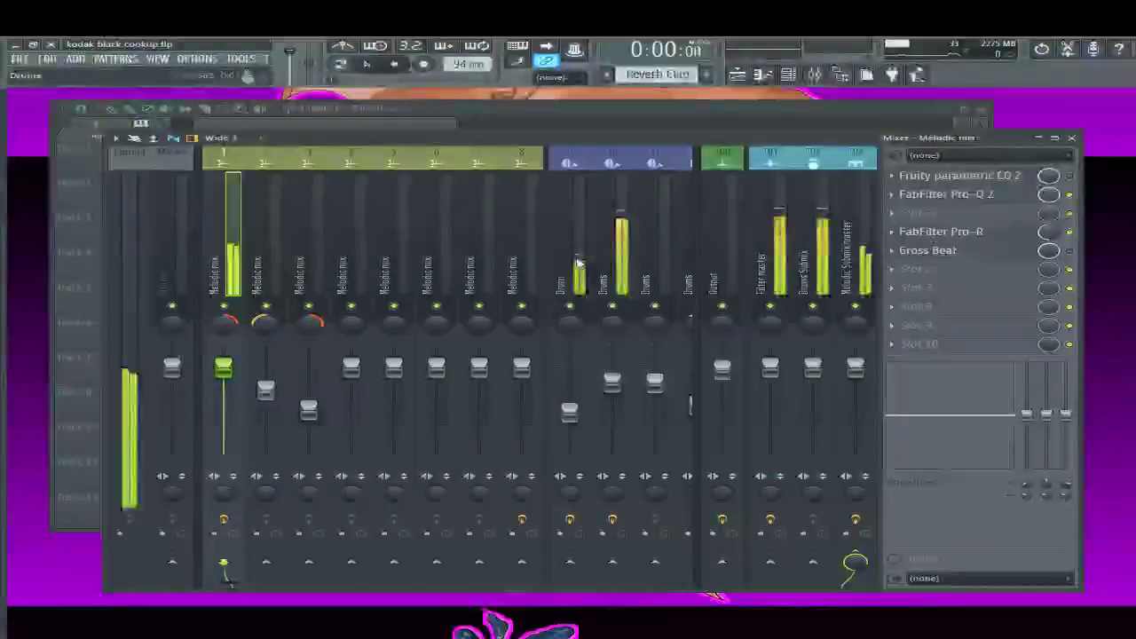
{"action": "left_click", "coordinate": [616, 112]}
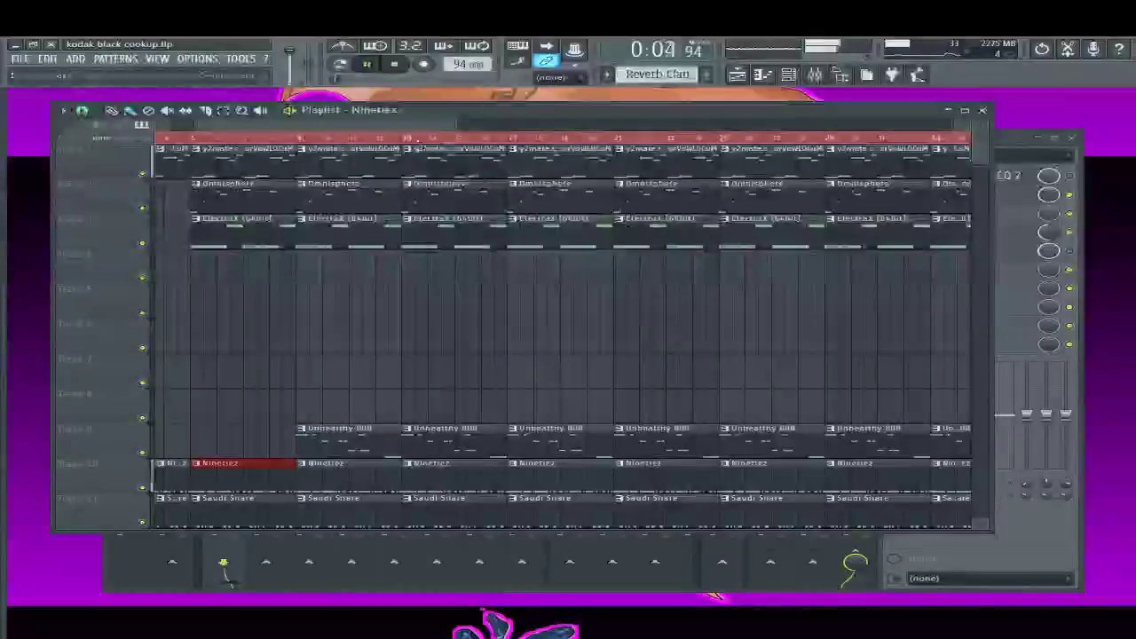
Listen to the arrangement from bar 1 while reviewing the melodic and drum clips of the first sections
{"action": "left_click_drag", "start_coordinate": [457, 125], "coordinate": [310, 125]}
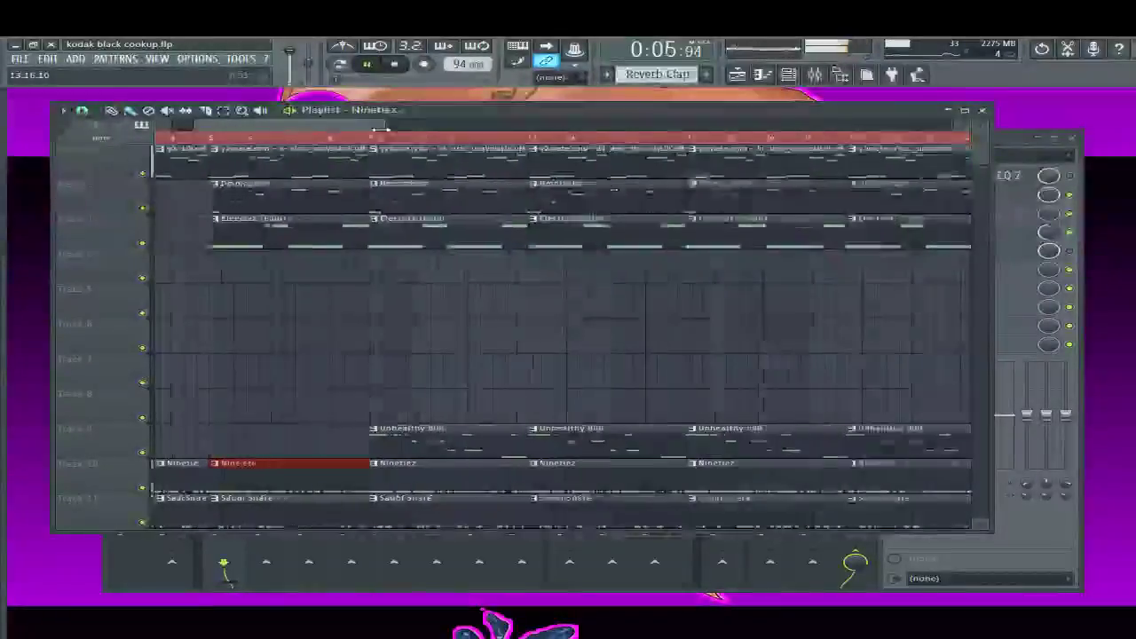
{"action": "left_click_drag", "start_coordinate": [380, 129], "coordinate": [138, 140]}
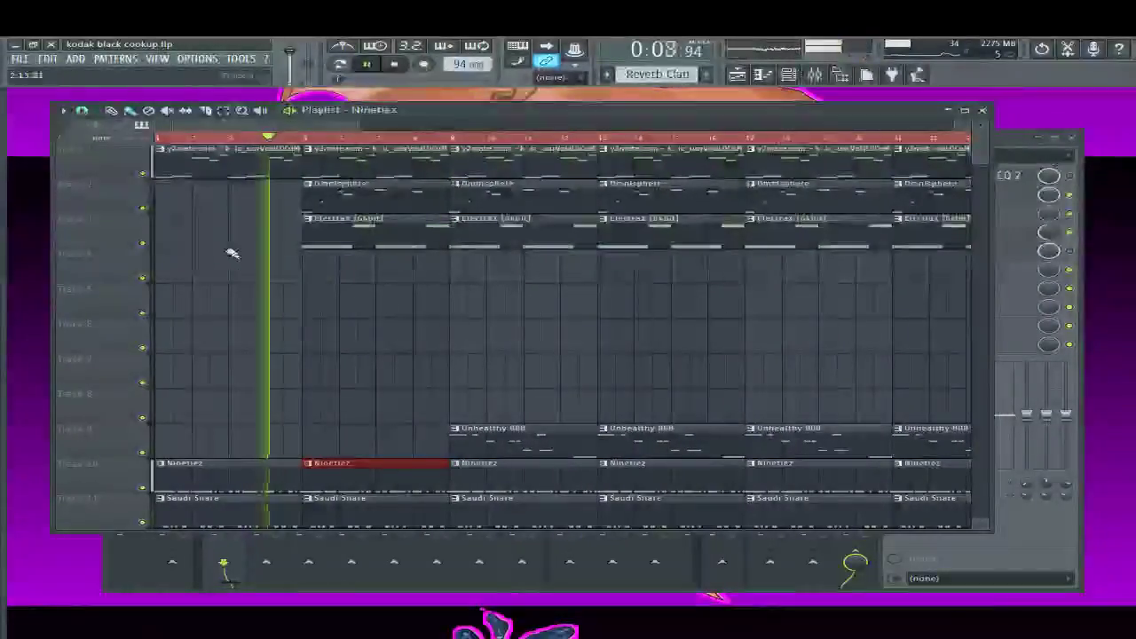
{"action": "scroll", "coordinate": [219, 287], "scroll_direction": "down", "scroll_amount": 2}
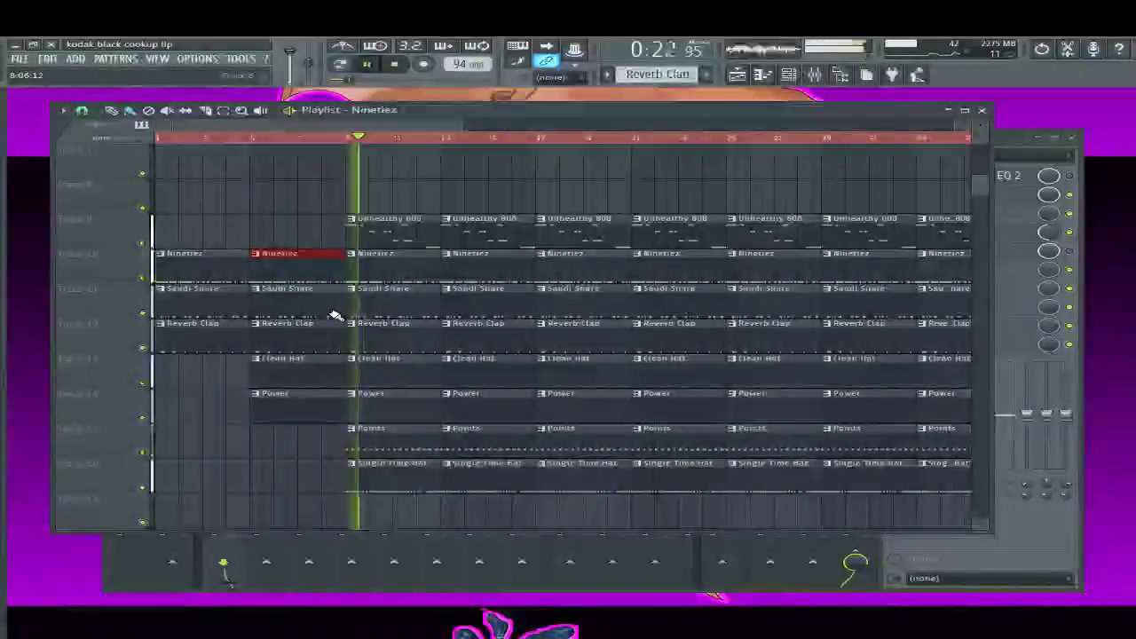
{"action": "scroll", "coordinate": [293, 305], "scroll_direction": "up", "scroll_amount": 2}
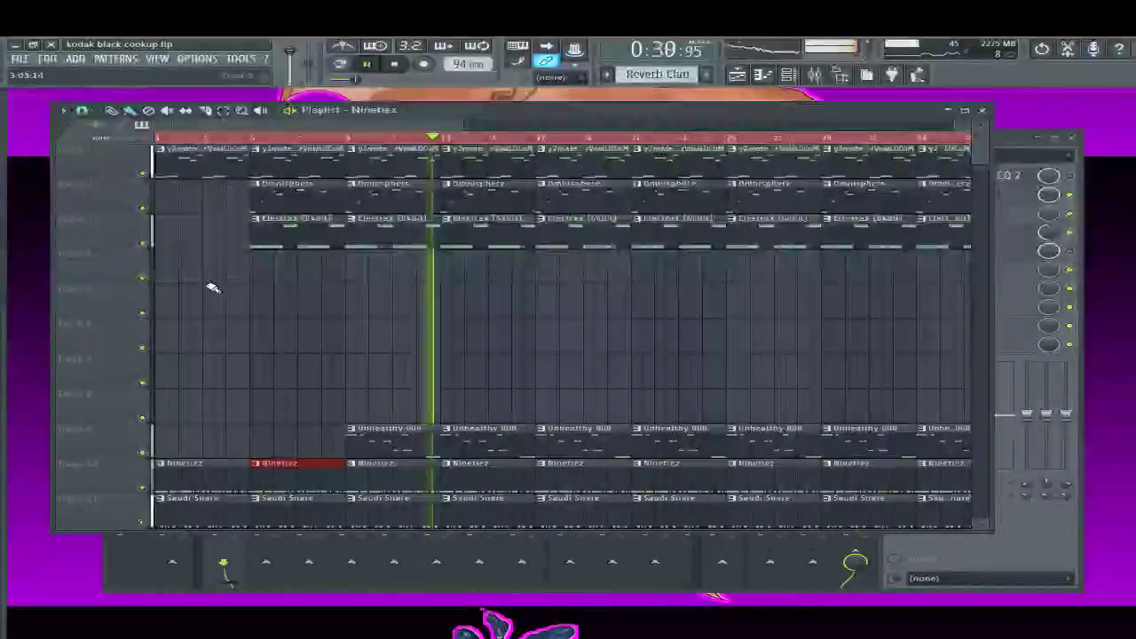
Delete the Track 1 melody clip in bars 17–20 and the Electrax clip on Track 3 in bars 21–24
{"action": "scroll", "coordinate": [678, 268], "scroll_direction": "down", "scroll_amount": 1}
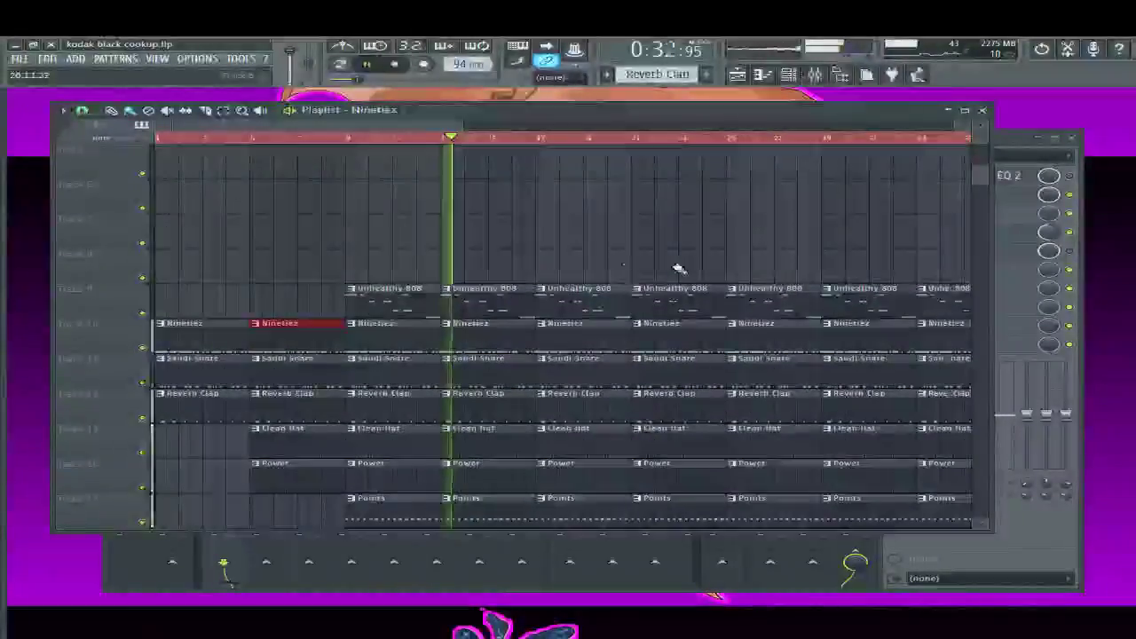
{"action": "scroll", "coordinate": [536, 269], "scroll_direction": "down", "scroll_amount": 2}
{"action": "scroll", "coordinate": [413, 272], "scroll_direction": "up", "scroll_amount": 4}
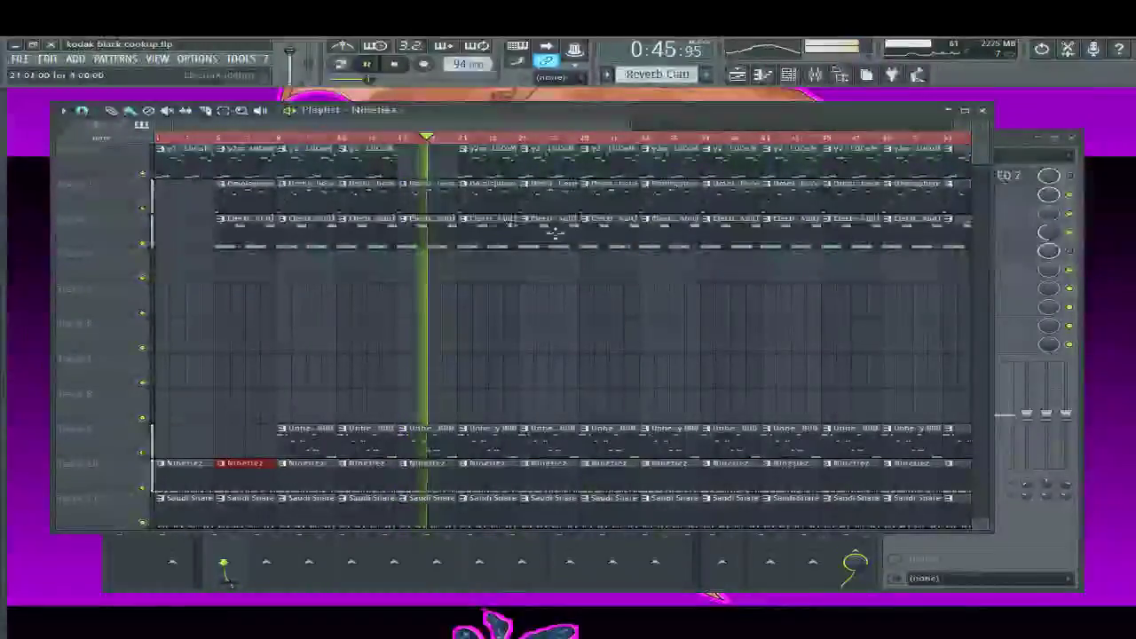
{"action": "right_click", "coordinate": [497, 245]}
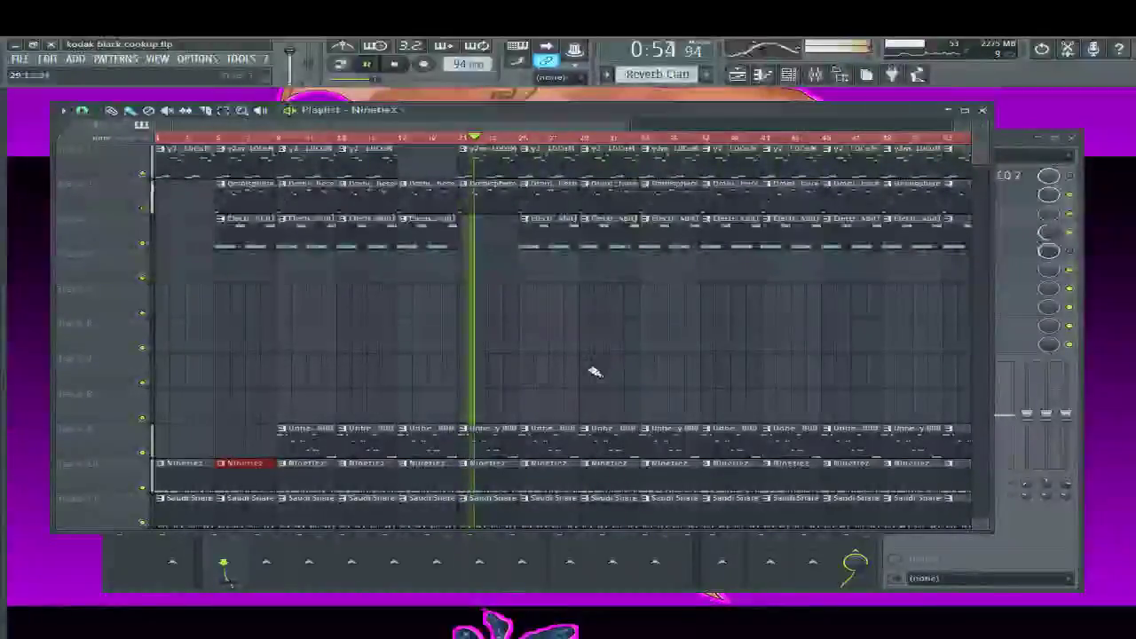
Delete the Unhealthy 808, Clean Hat, Power, Points, Single Time Hat and Electrax clips in bars 25–28
{"action": "scroll", "coordinate": [595, 371], "scroll_direction": "down", "scroll_amount": 2}
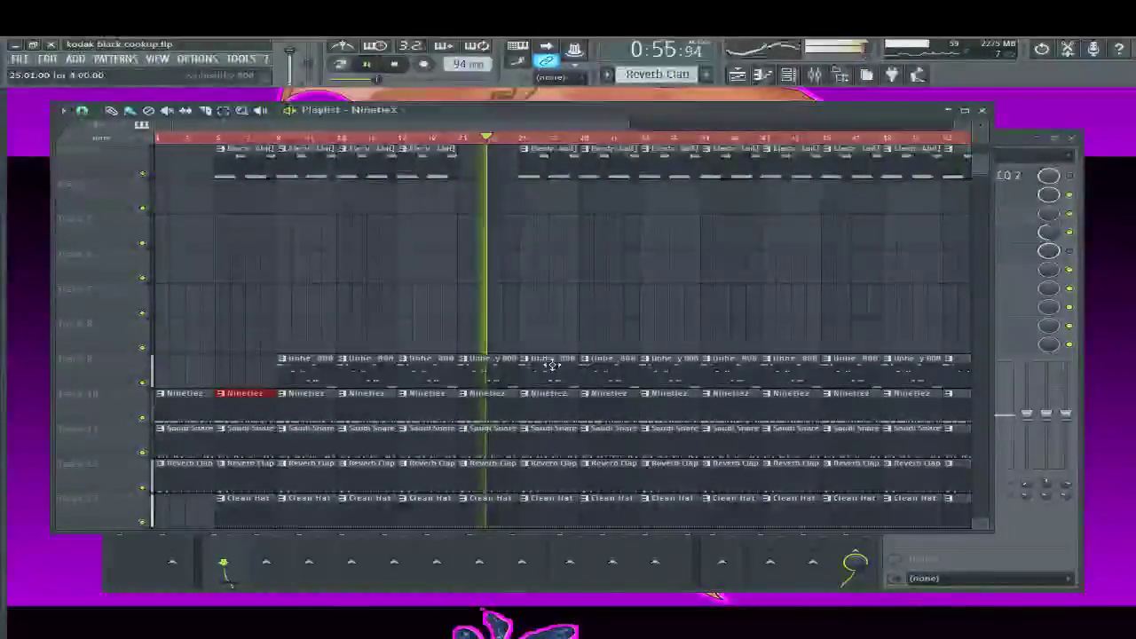
{"action": "scroll", "coordinate": [537, 357], "scroll_direction": "down", "scroll_amount": 3}
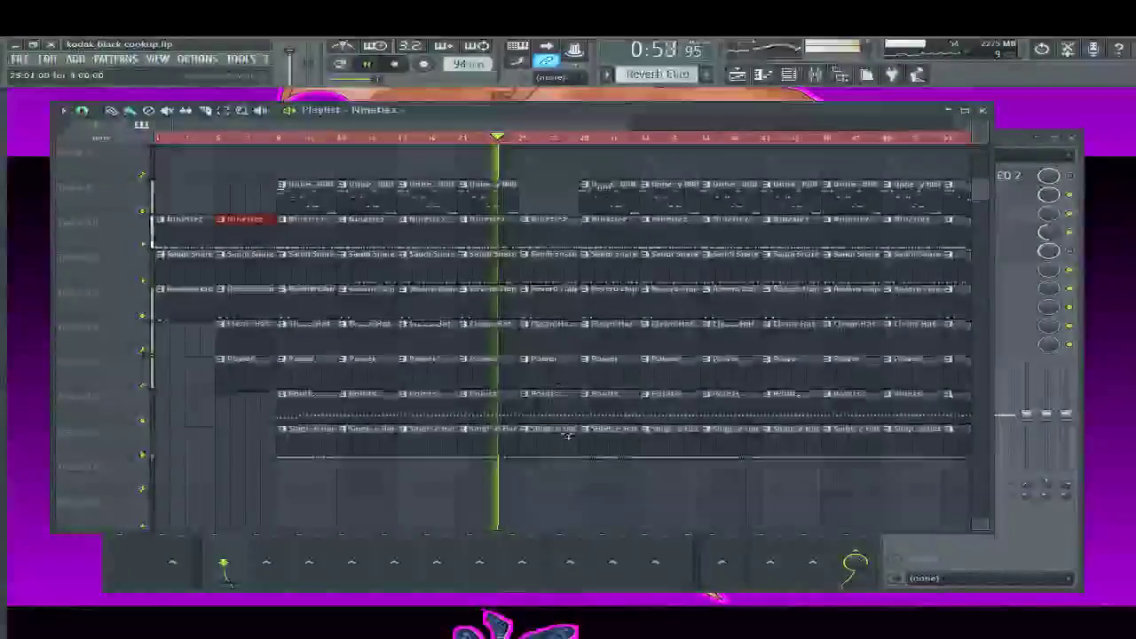
{"action": "right_click", "coordinate": [545, 378]}
{"action": "right_click", "coordinate": [542, 345]}
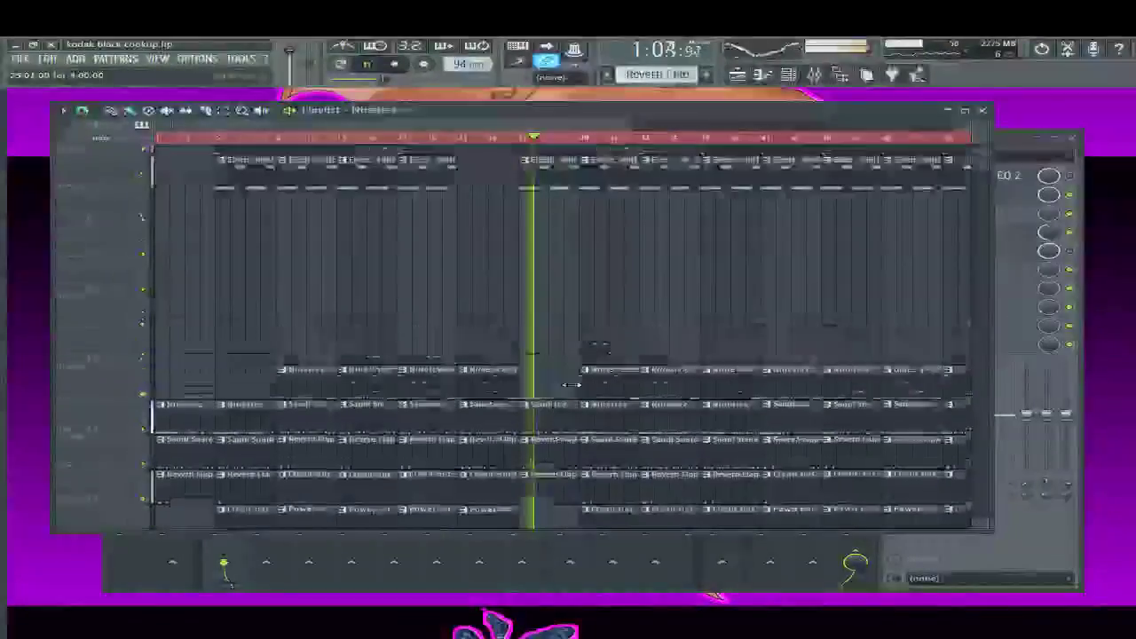
{"action": "scroll", "coordinate": [577, 391], "scroll_direction": "up", "scroll_amount": 2}
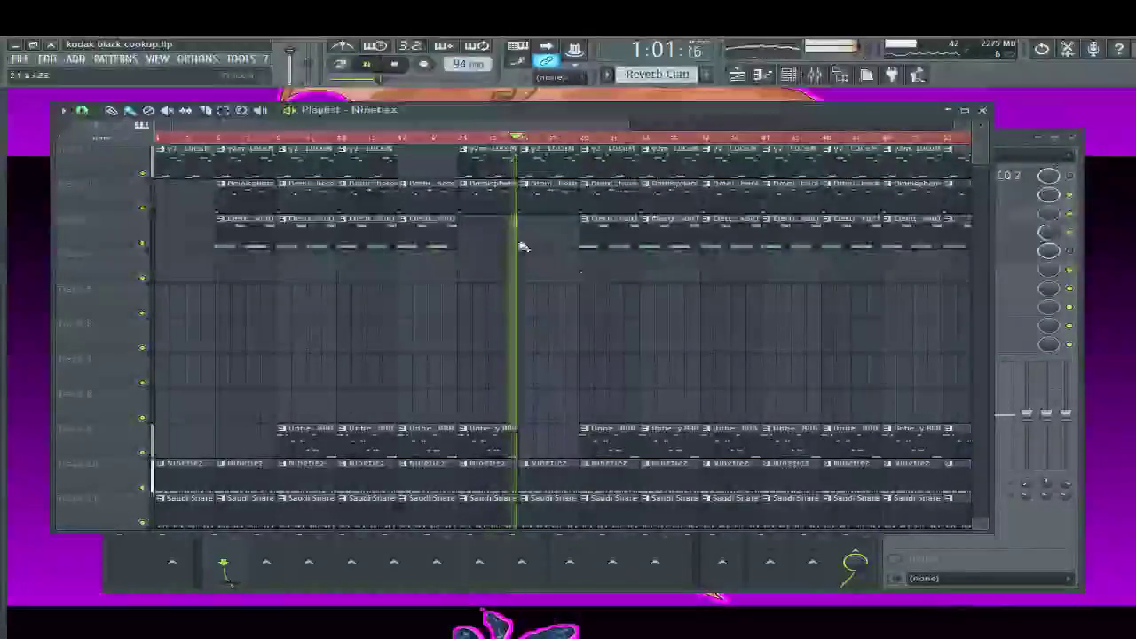
Stop playback and shorten all 808 and drum clips starting at bar 29, on Tracks 9–16, to about three bars
{"action": "scroll", "coordinate": [557, 166], "scroll_direction": "up", "scroll_amount": 2}
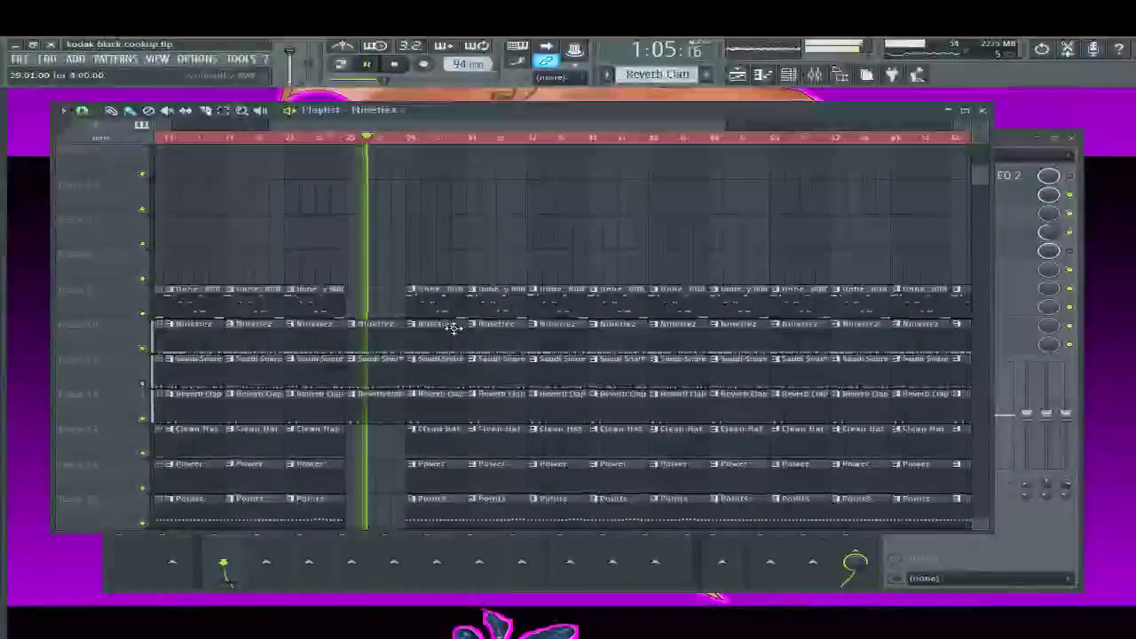
{"action": "key", "text": "space"}
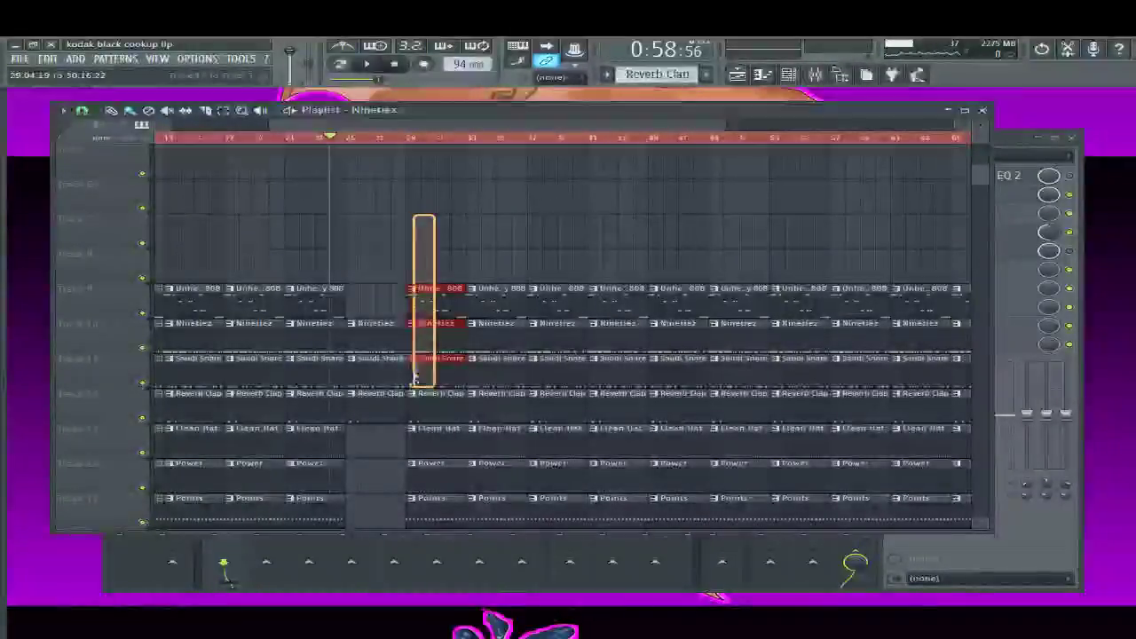
{"action": "left_click_drag", "start_coordinate": [413, 380], "coordinate": [447, 464]}
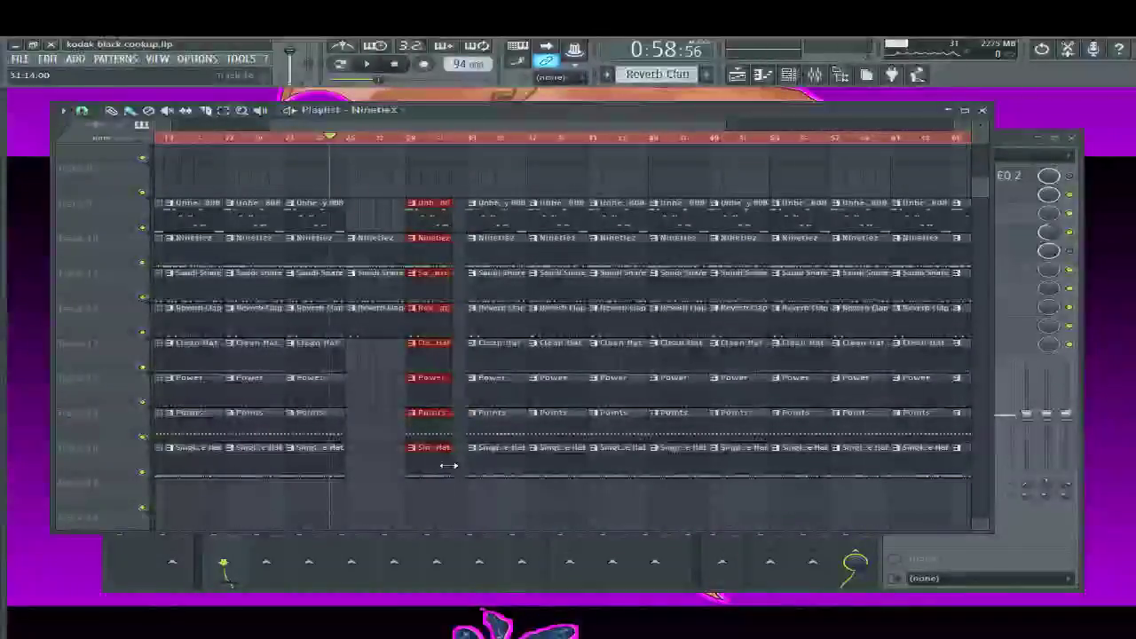
Delete the Omnisphere clip in bars 29–32 and shorten the Track 1 and Electrax clips there to about three bars
{"action": "scroll", "coordinate": [426, 430], "scroll_direction": "up", "scroll_amount": 6}
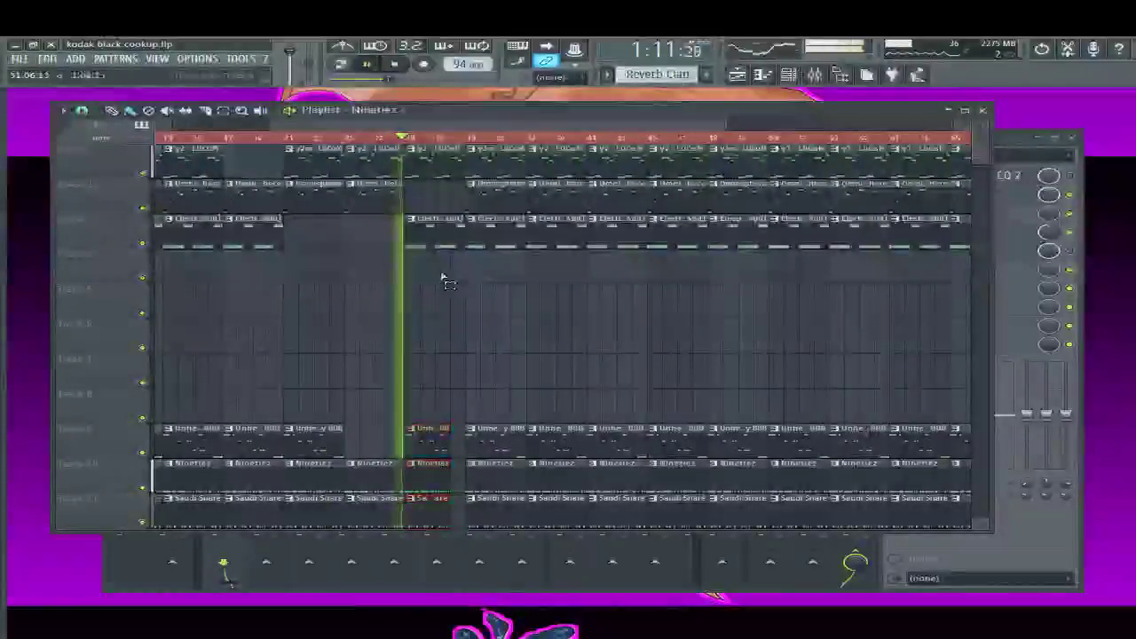
{"action": "left_click_drag", "start_coordinate": [411, 142], "coordinate": [439, 232]}
{"action": "left_click_drag", "start_coordinate": [460, 156], "coordinate": [451, 156]}
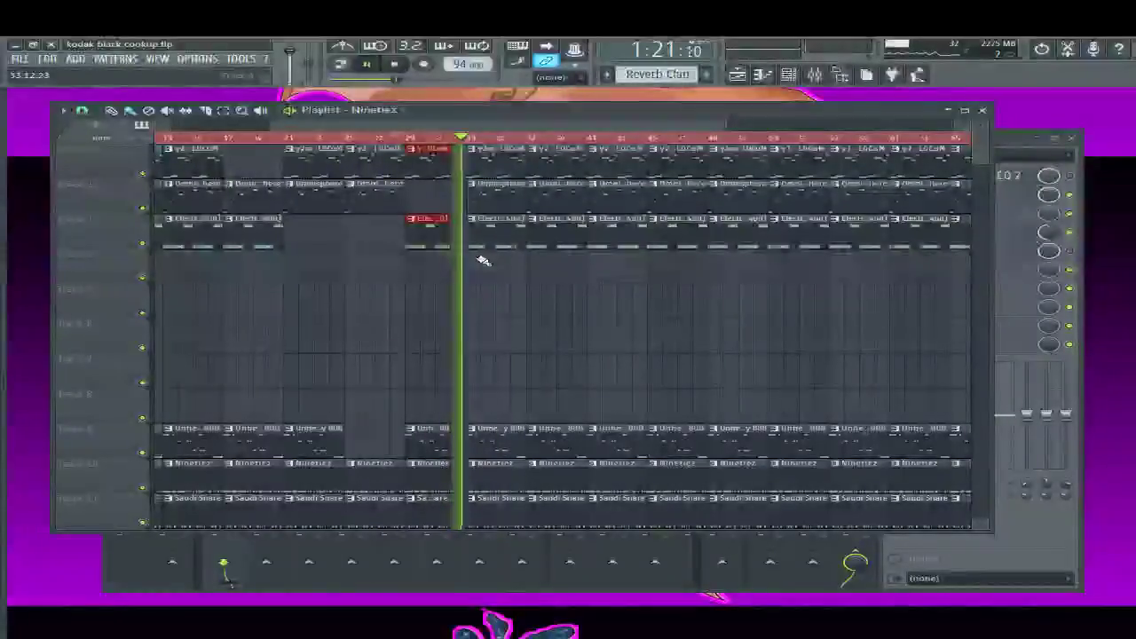
In the Mixer, lower Drums track 14 to 53% (-18.3 dB) and select the neighbouring Drums track 15
{"action": "scroll", "coordinate": [539, 362], "scroll_direction": "down", "scroll_amount": 4}
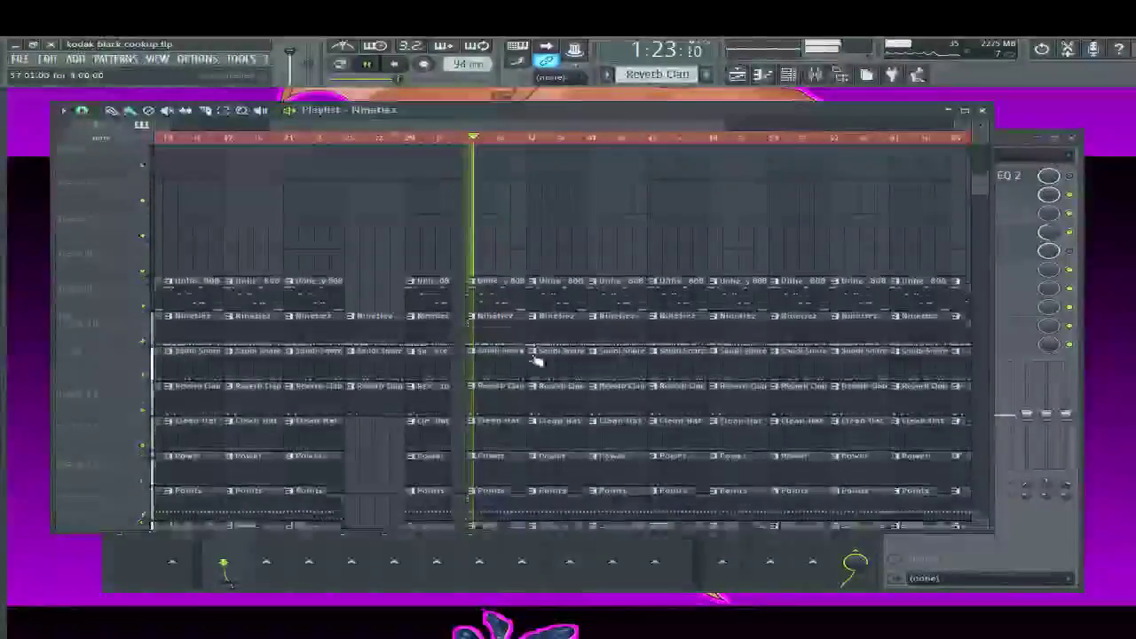
{"action": "scroll", "coordinate": [542, 364], "scroll_direction": "up", "scroll_amount": 4}
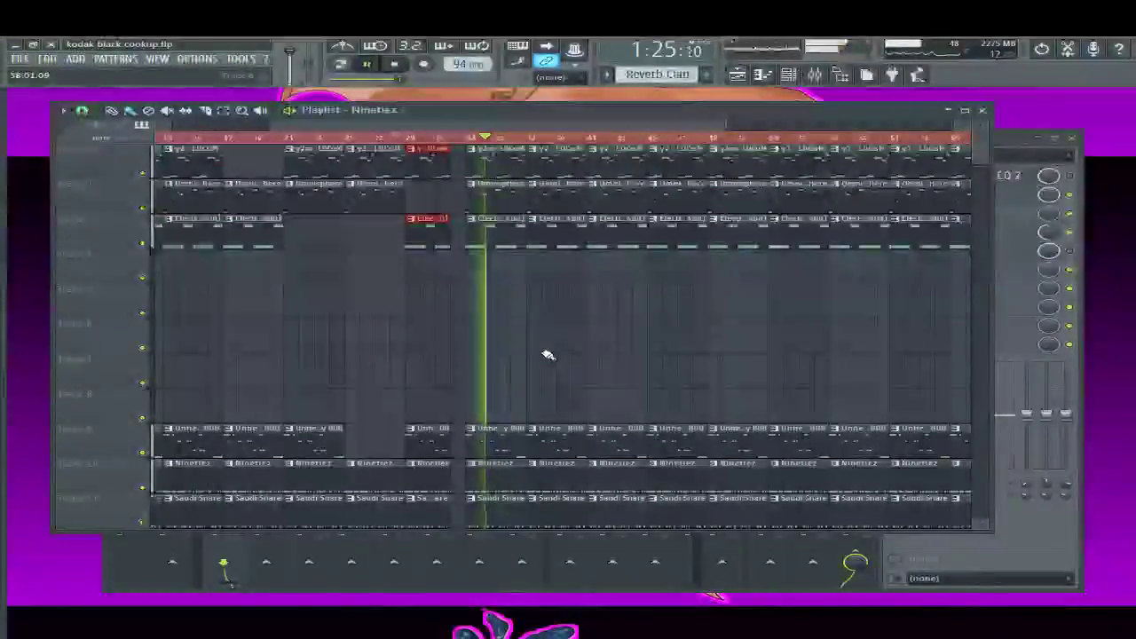
{"action": "left_click_drag", "start_coordinate": [748, 122], "coordinate": [843, 123]}
{"action": "left_click", "coordinate": [1022, 138]}
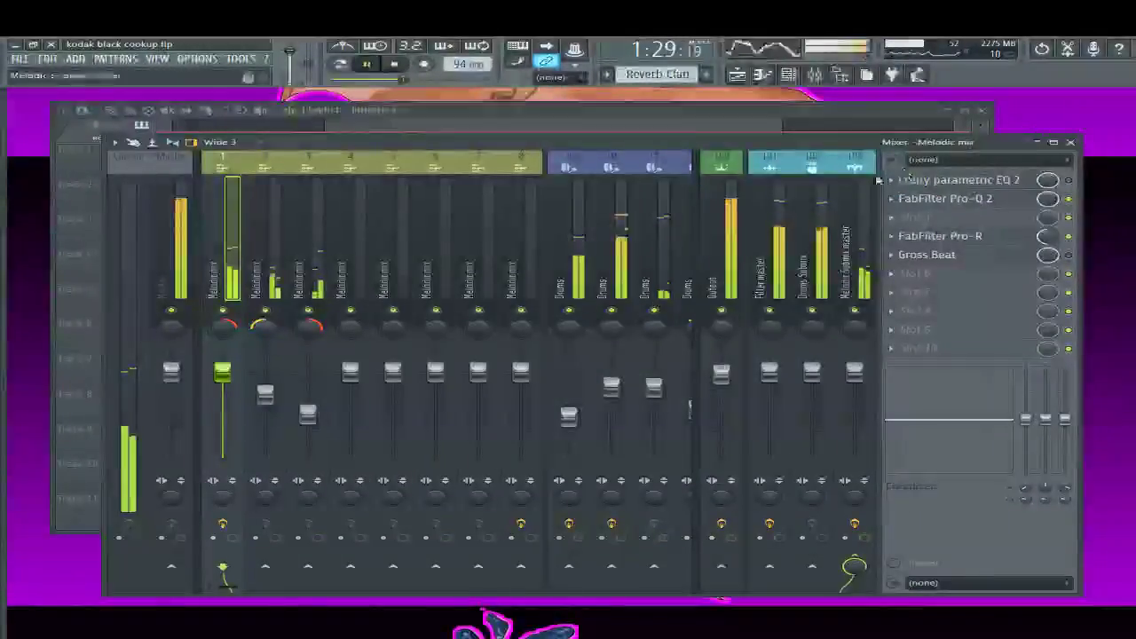
{"action": "left_click", "coordinate": [595, 283]}
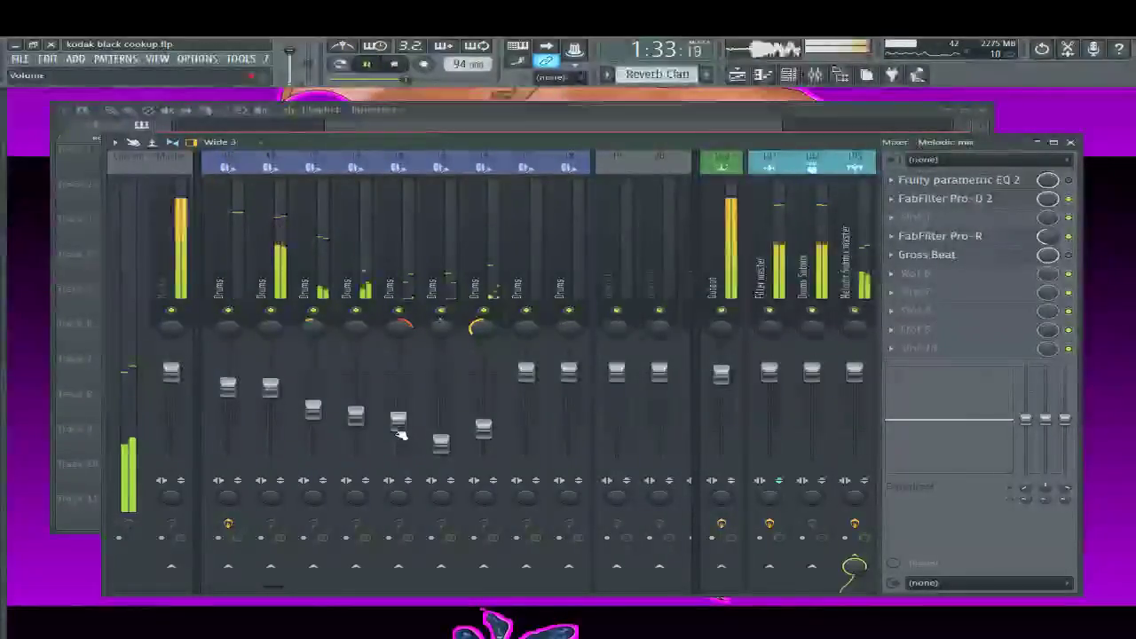
{"action": "left_click_drag", "start_coordinate": [398, 419], "coordinate": [398, 427]}
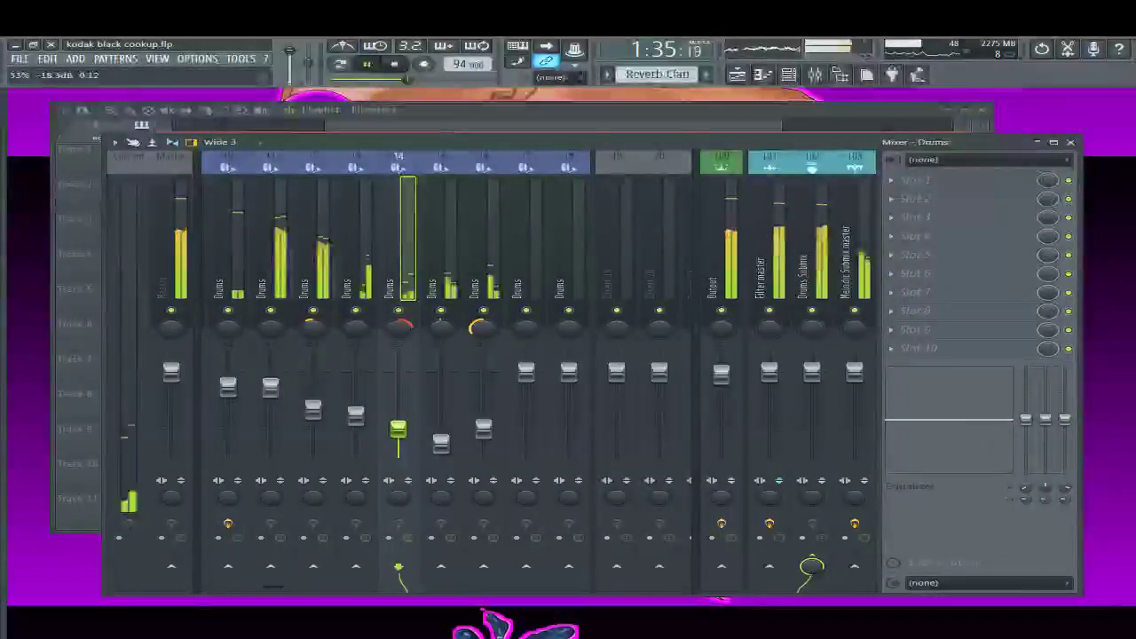
{"action": "left_click", "coordinate": [441, 443]}
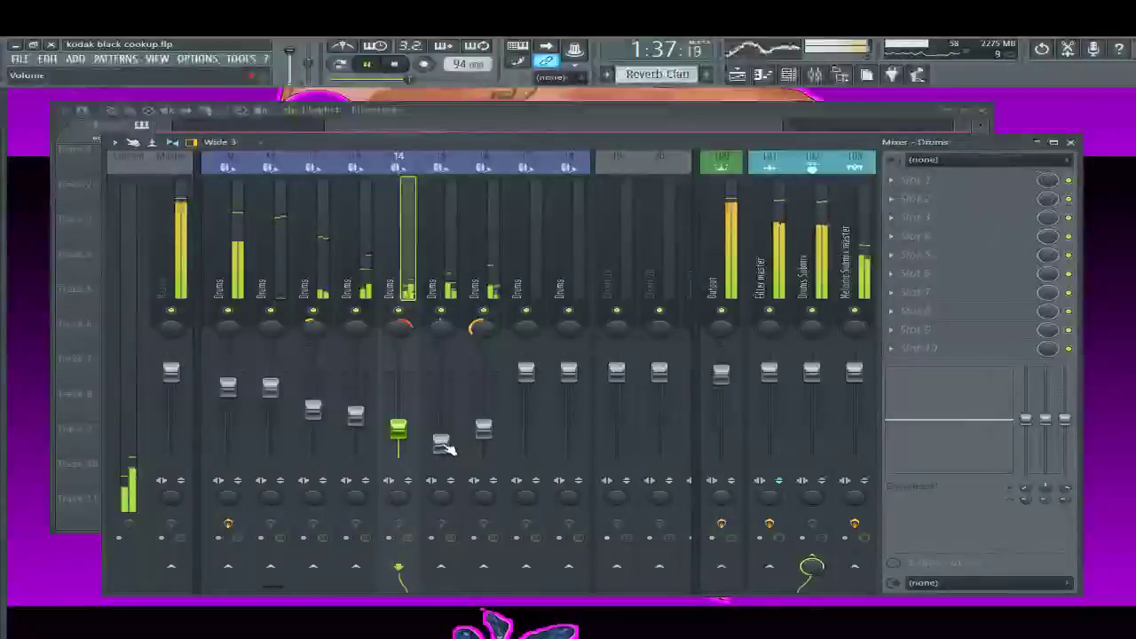
Return to the Playlist and delete the Omnisphere and Electrax clips in bars 5–8
{"action": "left_click", "coordinate": [488, 110]}
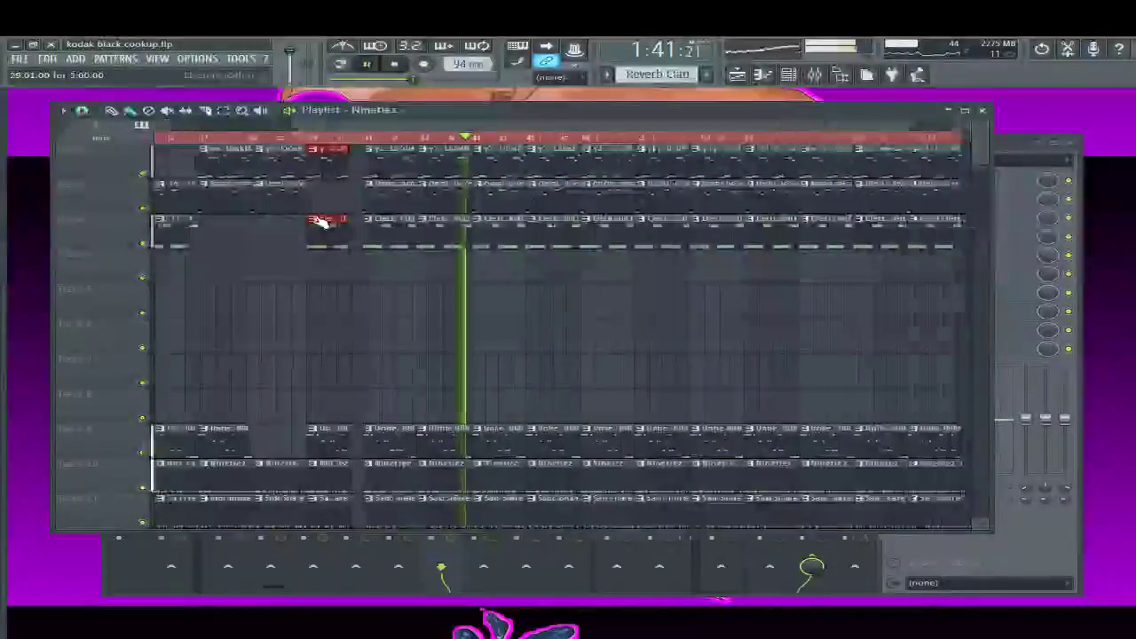
{"action": "scroll", "coordinate": [355, 222], "scroll_direction": "down", "scroll_amount": 3}
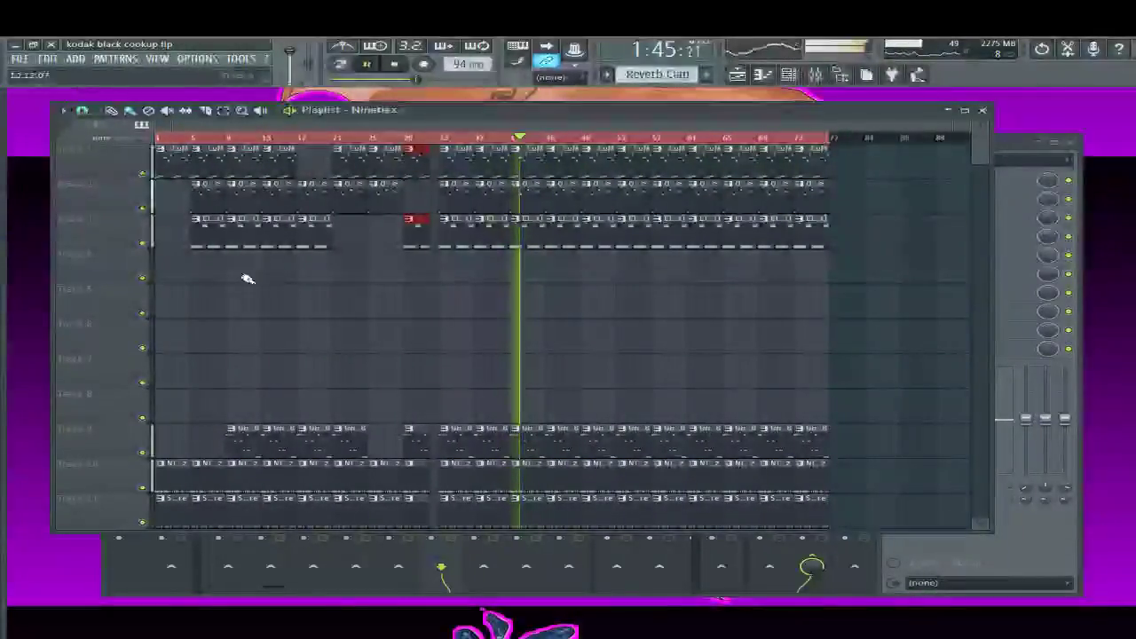
{"action": "scroll", "coordinate": [284, 231], "scroll_direction": "down", "scroll_amount": 3}
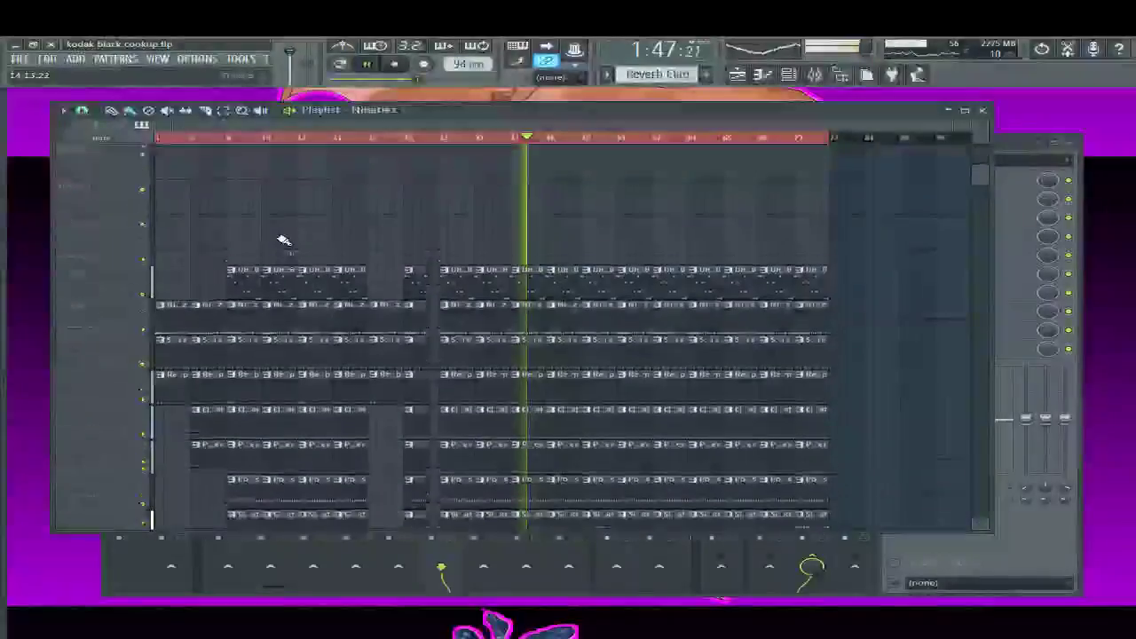
{"action": "scroll", "coordinate": [282, 236], "scroll_direction": "up", "scroll_amount": 2}
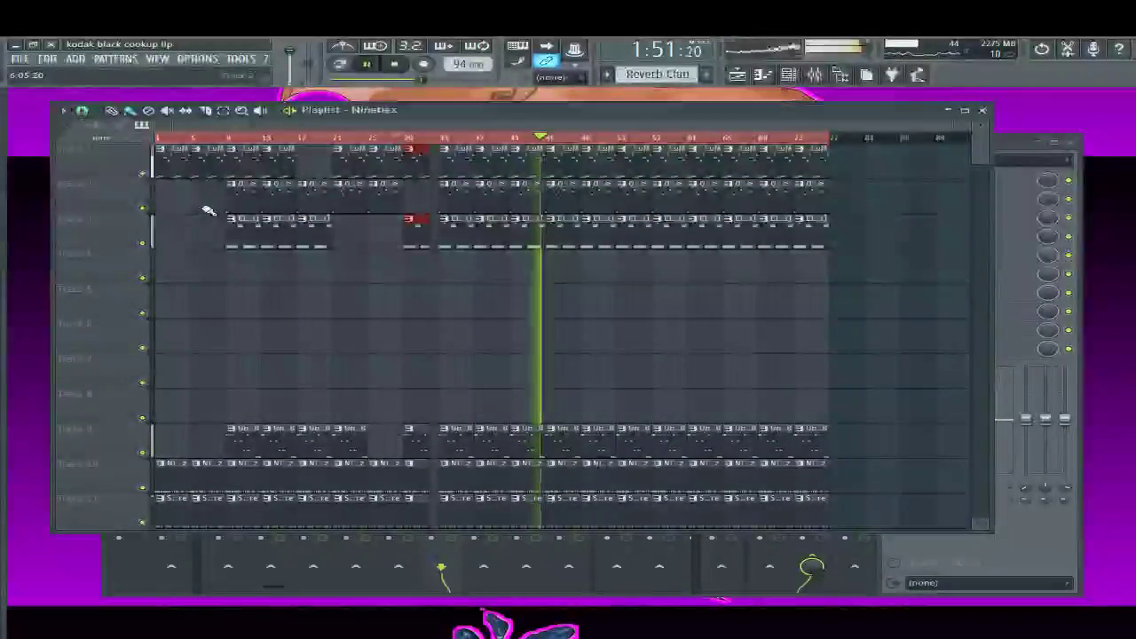
Stop playback, review the lower tracks, and replay the arrangement from about bar 33
{"action": "key", "text": "space"}
{"action": "scroll", "coordinate": [238, 325], "scroll_direction": "down", "scroll_amount": 5}
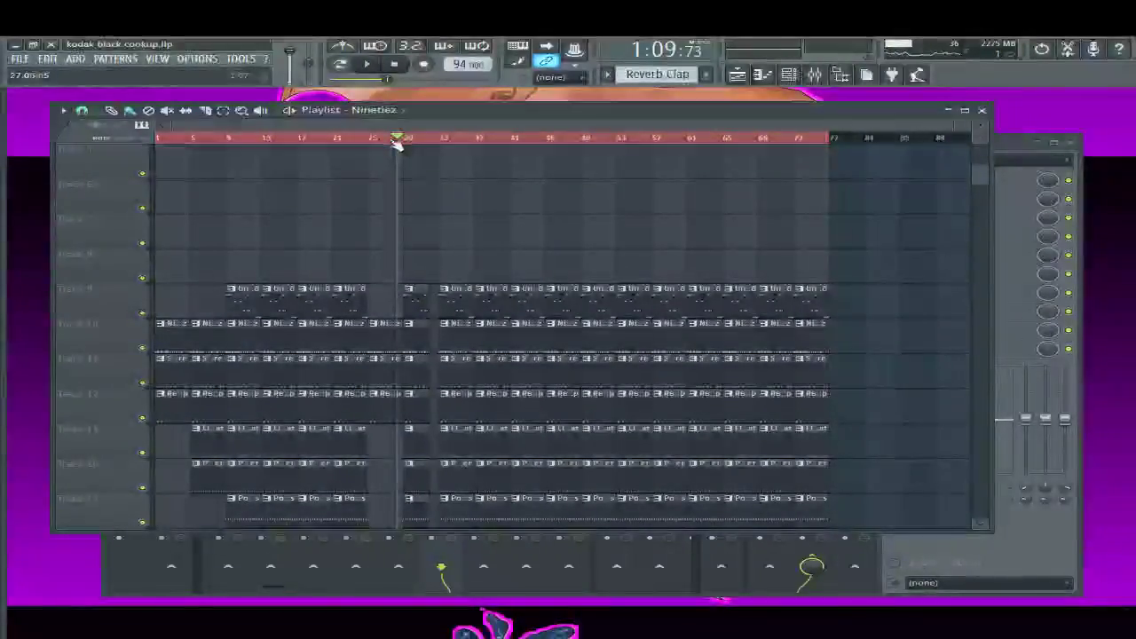
{"action": "left_click_drag", "start_coordinate": [401, 140], "coordinate": [94, 183]}
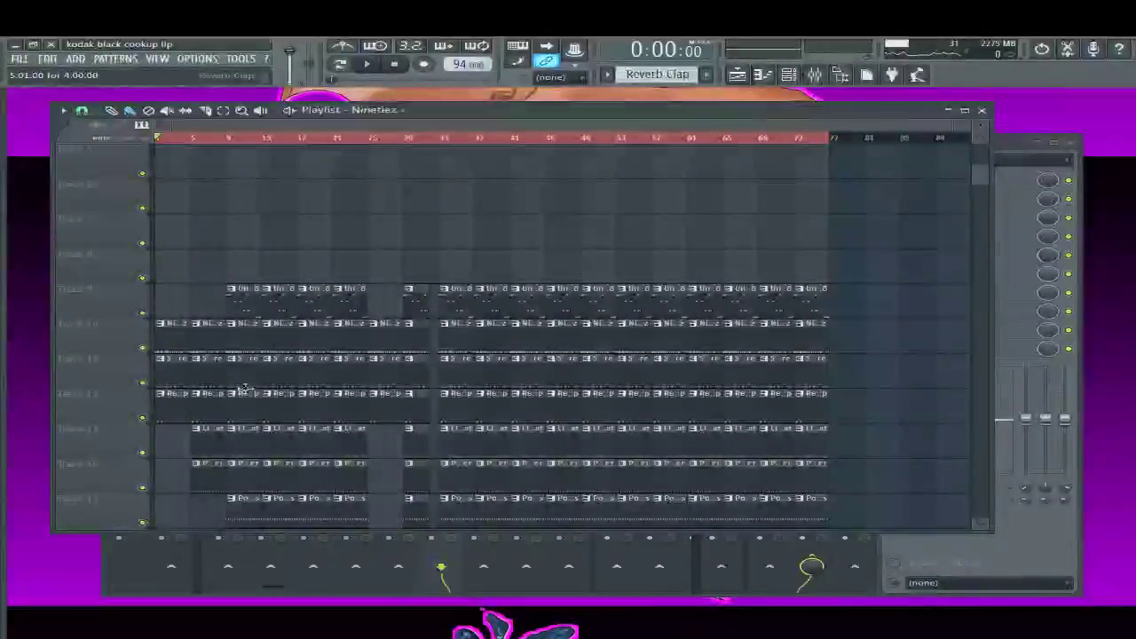
{"action": "scroll", "coordinate": [616, 303], "scroll_direction": "up", "scroll_amount": 4}
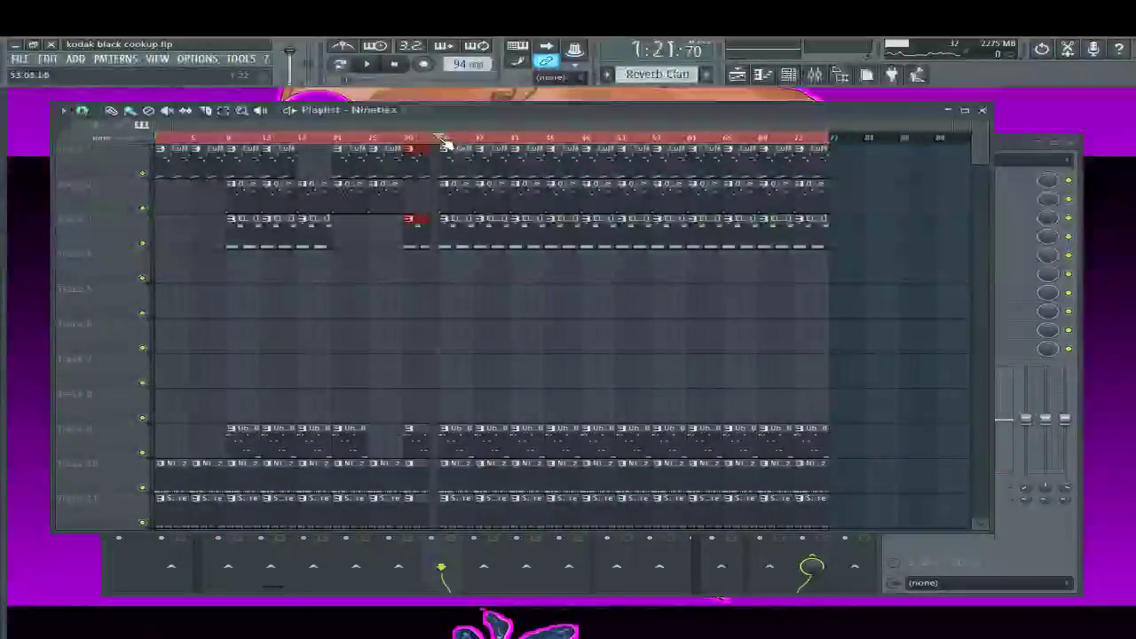
{"action": "mouse_move", "coordinate": [441, 142]}
{"action": "left_mouse_down"}
{"action": "mouse_move", "coordinate": [517, 167]}
{"action": "mouse_move", "coordinate": [424, 151]}
{"action": "mouse_move", "coordinate": [441, 152]}
{"action": "left_mouse_up"}
{"action": "key", "text": "space"}
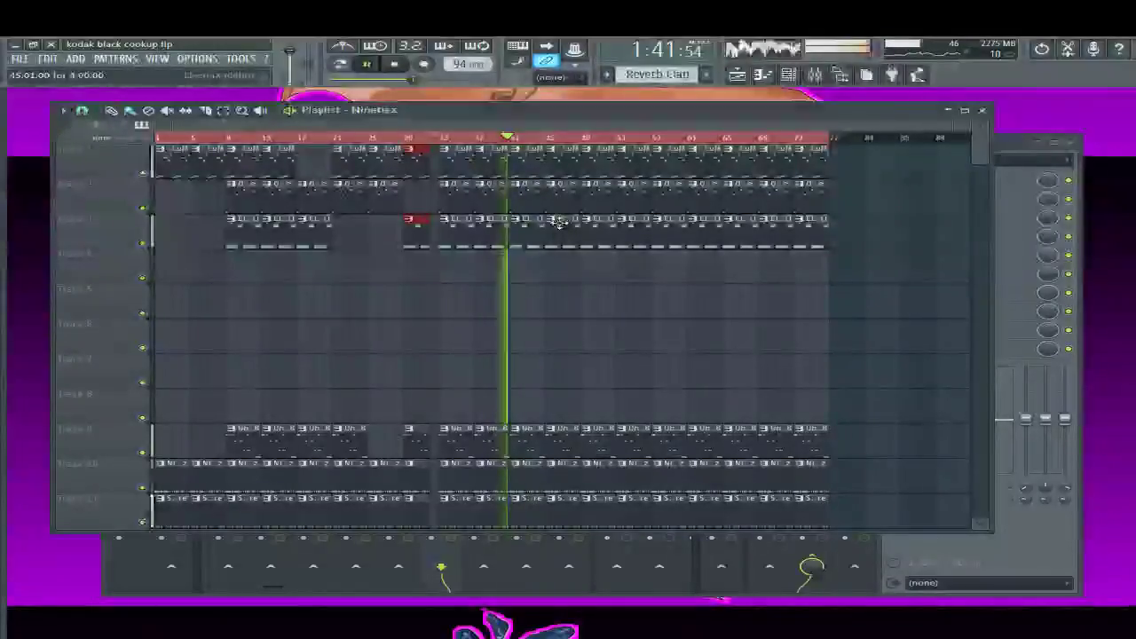
Trim the start of the 808 and drum clips in bars 41–44, on Tracks 9–16, so they begin at bar 43
{"action": "scroll", "coordinate": [571, 388], "scroll_direction": "down", "scroll_amount": 7}
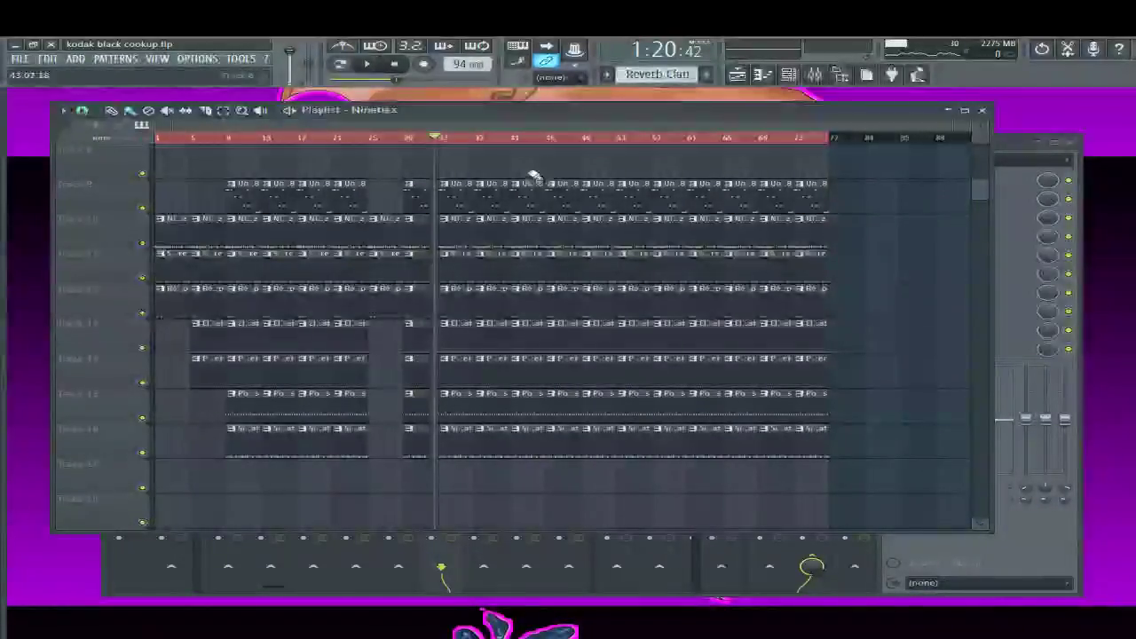
{"action": "left_click_drag", "start_coordinate": [531, 226], "coordinate": [525, 452]}
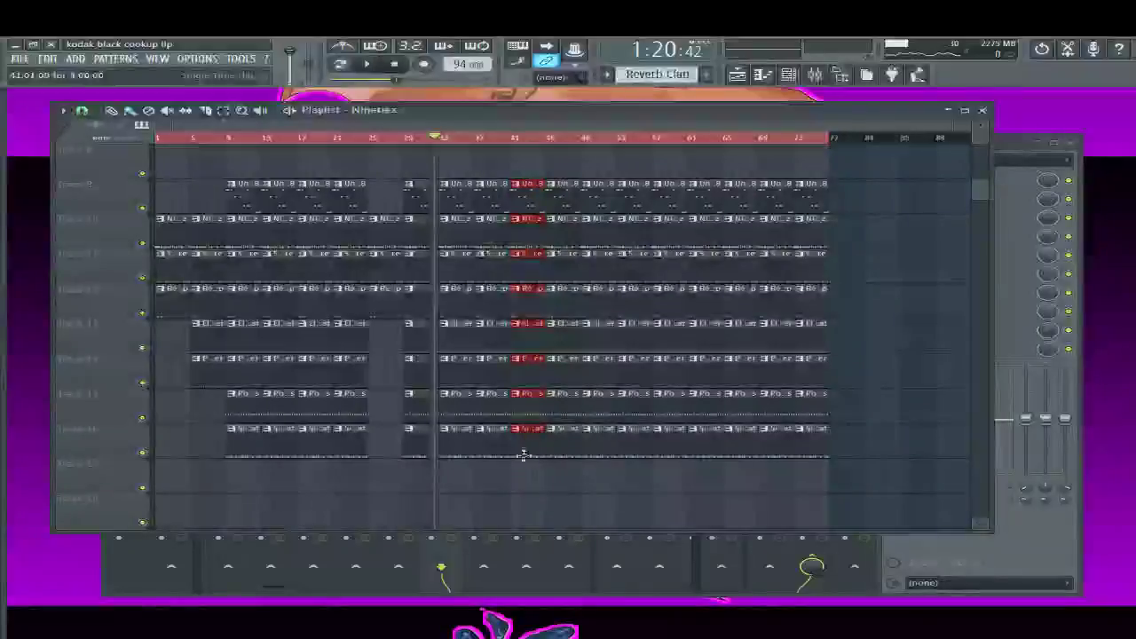
{"action": "scroll", "coordinate": [506, 439], "scroll_direction": "up", "scroll_amount": 2}
{"action": "scroll", "coordinate": [532, 364], "scroll_direction": "up", "scroll_amount": 5}
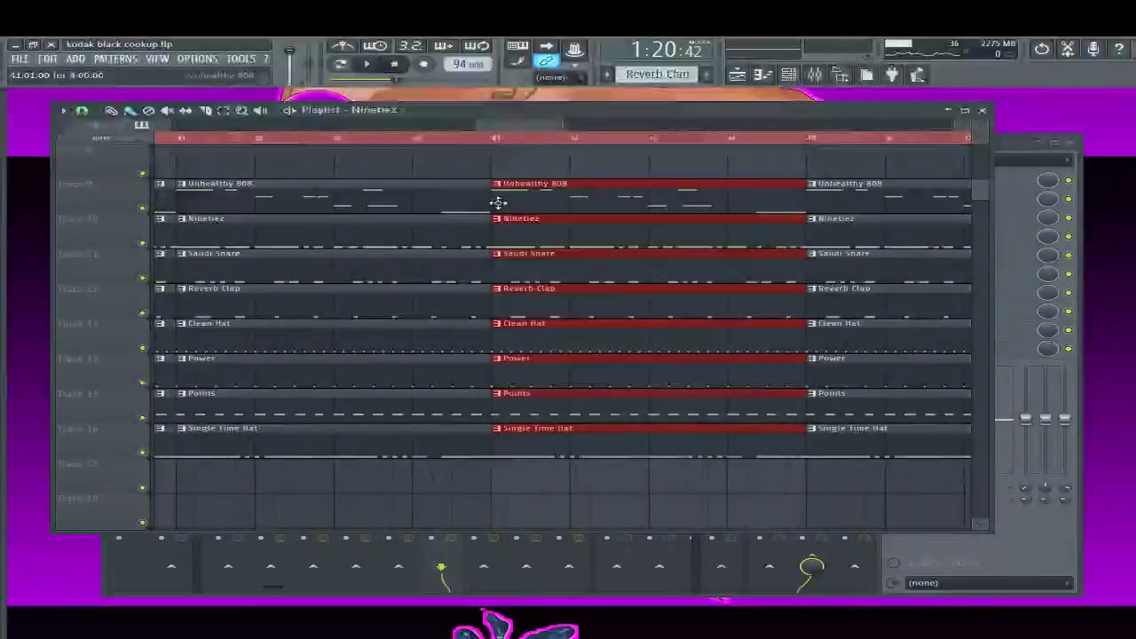
{"action": "left_click_drag", "start_coordinate": [498, 205], "coordinate": [654, 228]}
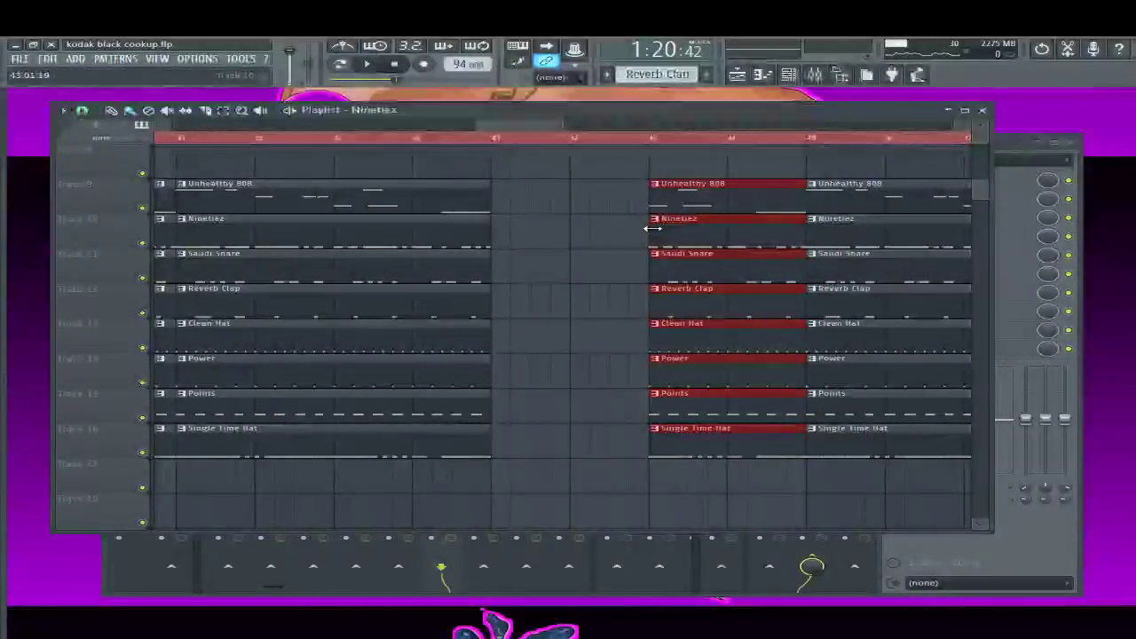
Delete the Omnisphere and Electrax clips in bars 41–44 and replay from about bar 39
{"action": "scroll", "coordinate": [666, 236], "scroll_direction": "down", "scroll_amount": 3}
{"action": "scroll", "coordinate": [697, 266], "scroll_direction": "up", "scroll_amount": 7}
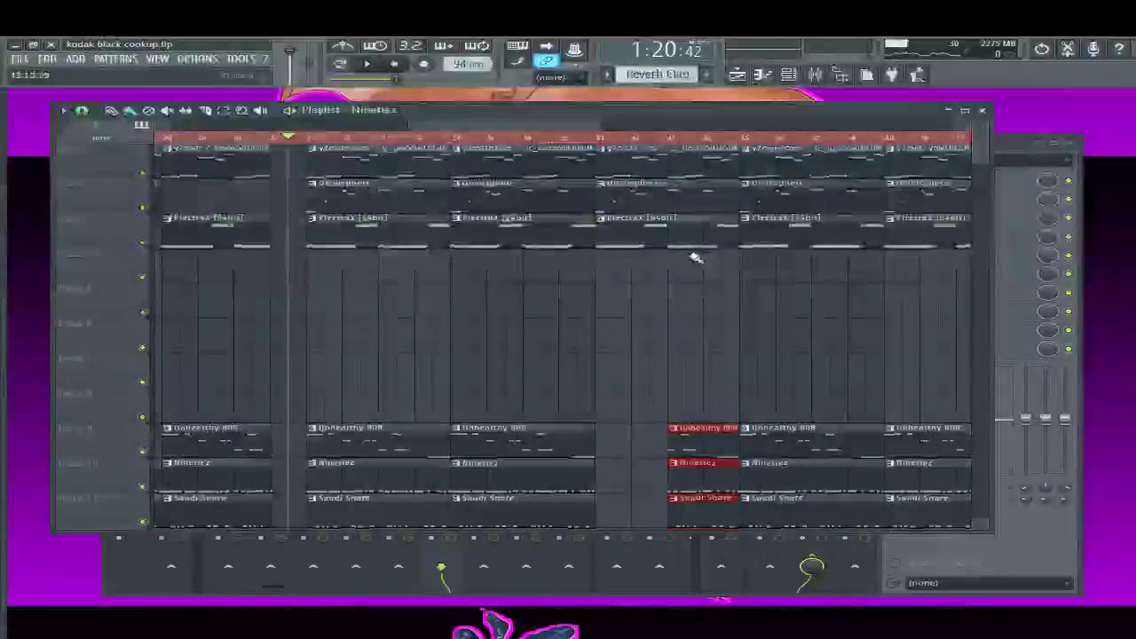
{"action": "right_click", "coordinate": [662, 210]}
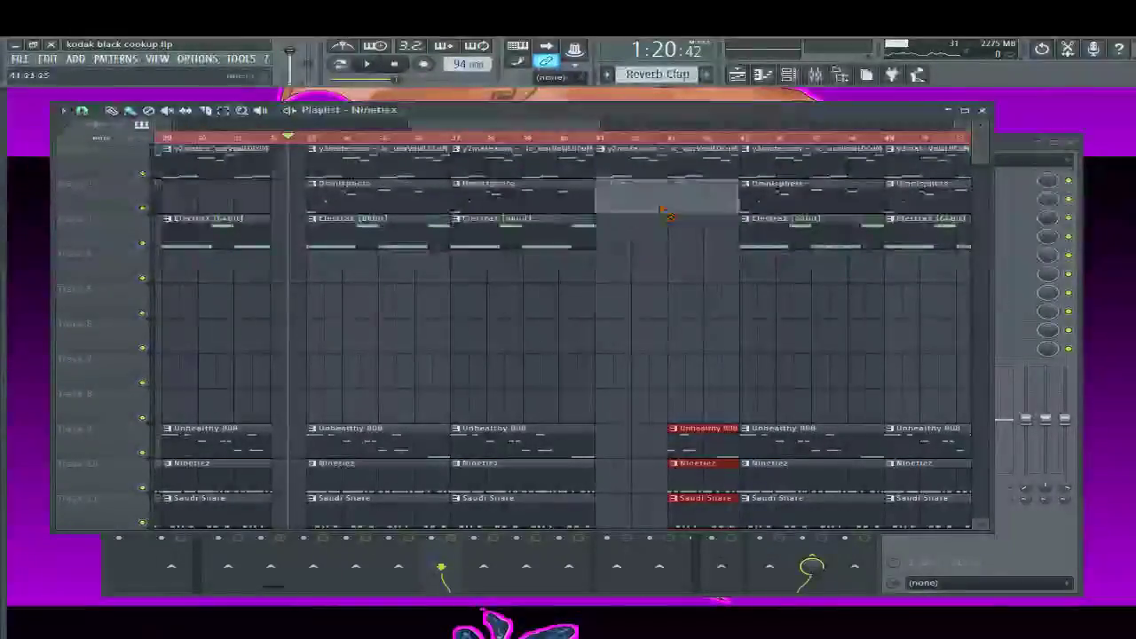
{"action": "left_click", "coordinate": [538, 139]}
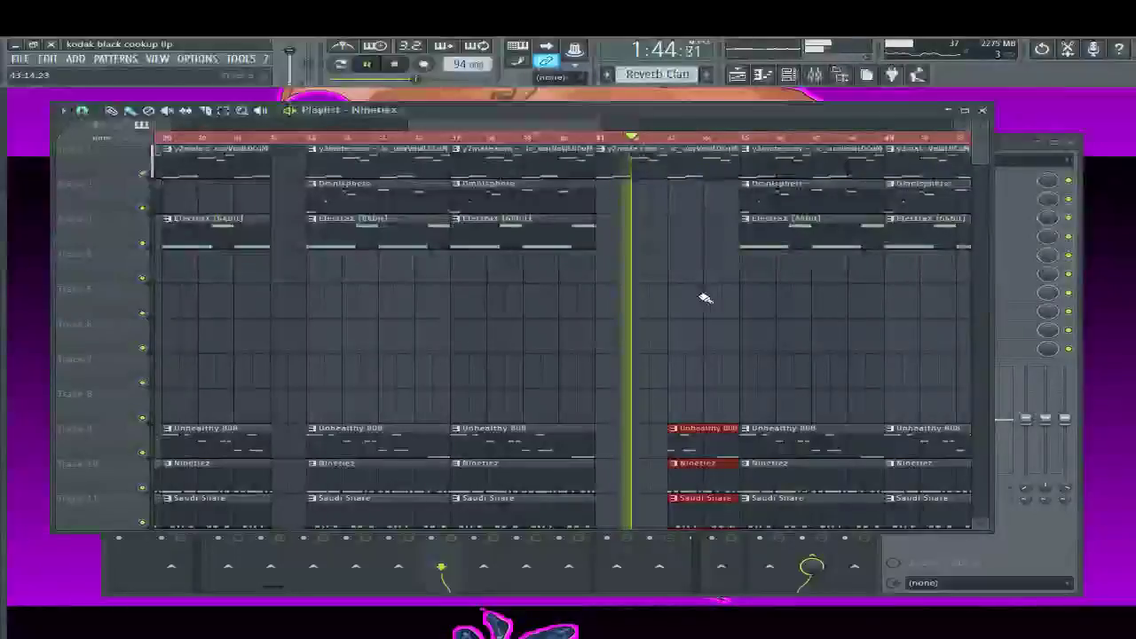
Delete the Unhealthy 808 clip in bars 43–44 and extend the Single Time Hat clip back to bar 41
{"action": "scroll", "coordinate": [501, 156], "scroll_direction": "right", "scroll_amount": 5}
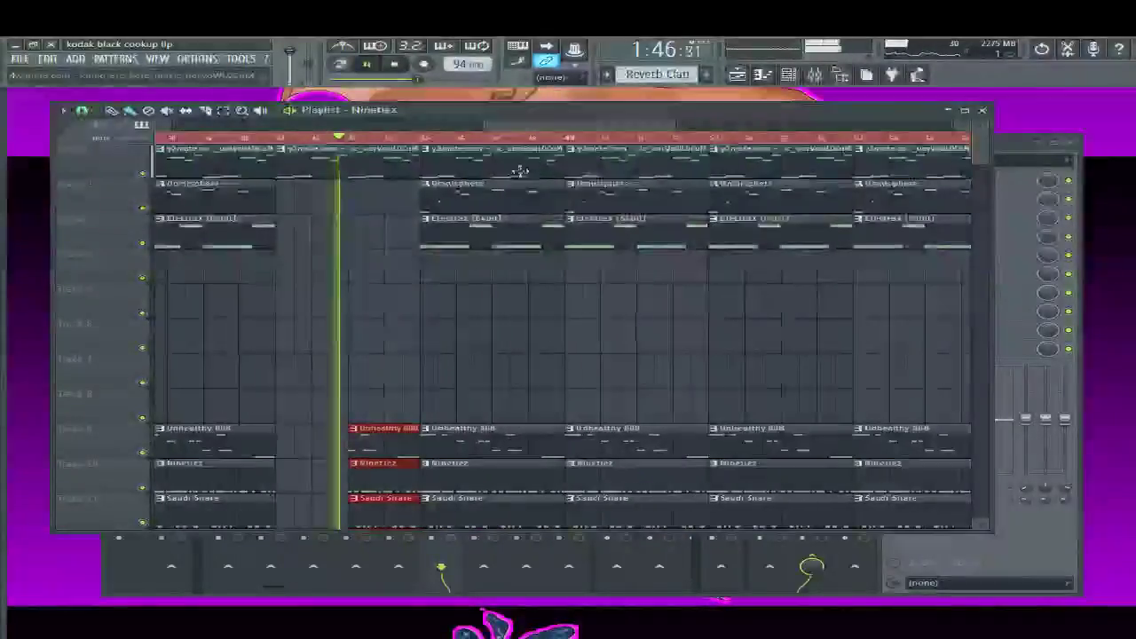
{"action": "scroll", "coordinate": [520, 182], "scroll_direction": "down", "scroll_amount": 4}
{"action": "scroll", "coordinate": [479, 222], "scroll_direction": "down", "scroll_amount": 1}
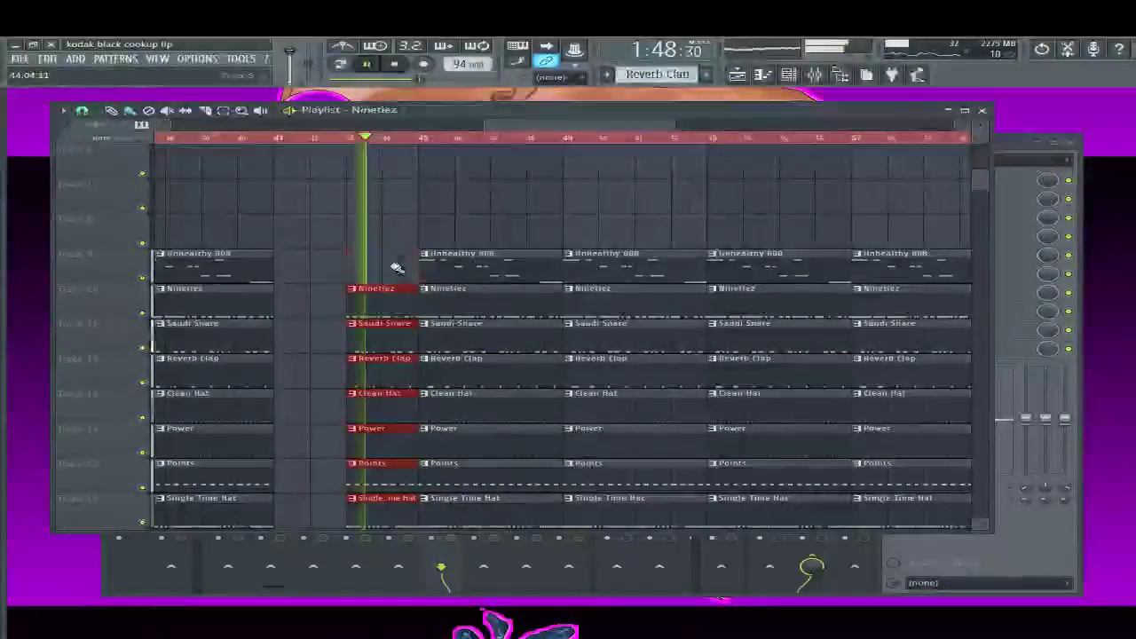
{"action": "scroll", "coordinate": [376, 409], "scroll_direction": "down", "scroll_amount": 3}
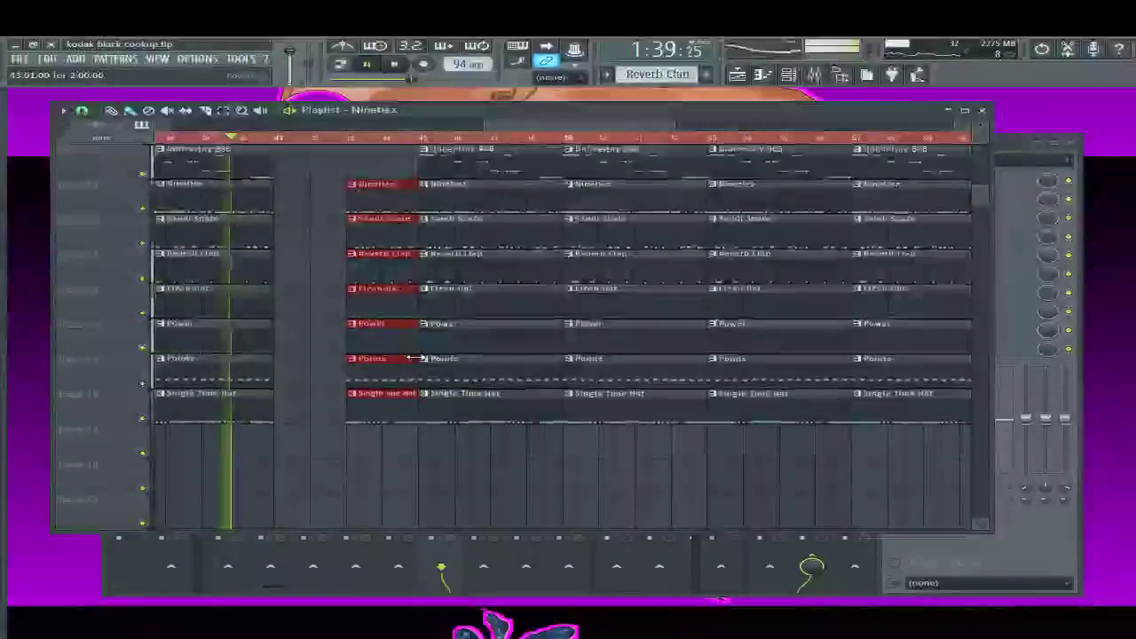
{"action": "key", "text": "space"}
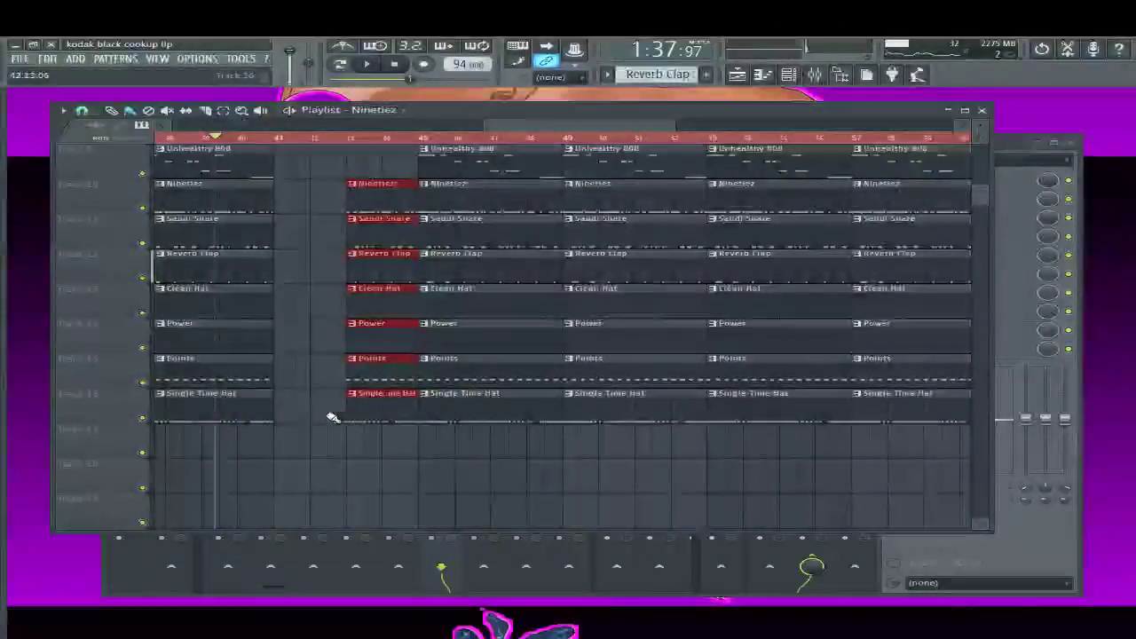
{"action": "left_click_drag", "start_coordinate": [324, 418], "coordinate": [274, 423]}
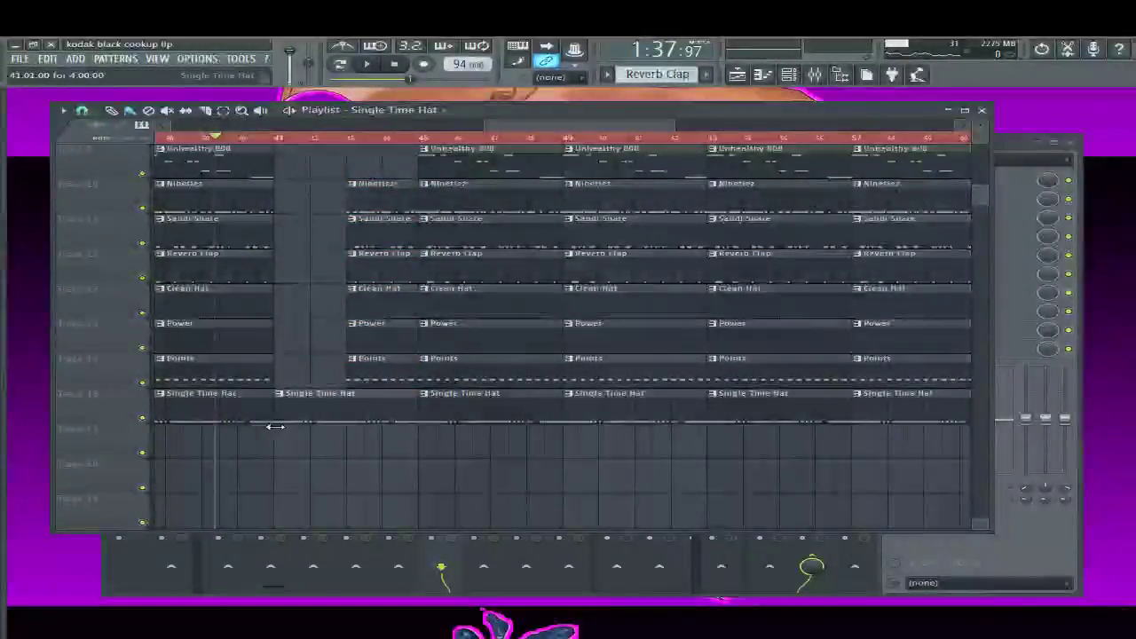
Play back the breakdown and delete the Power and Points clips in bars 43–44
{"action": "key", "text": "space"}
{"action": "scroll", "coordinate": [324, 380], "scroll_direction": "up", "scroll_amount": 6}
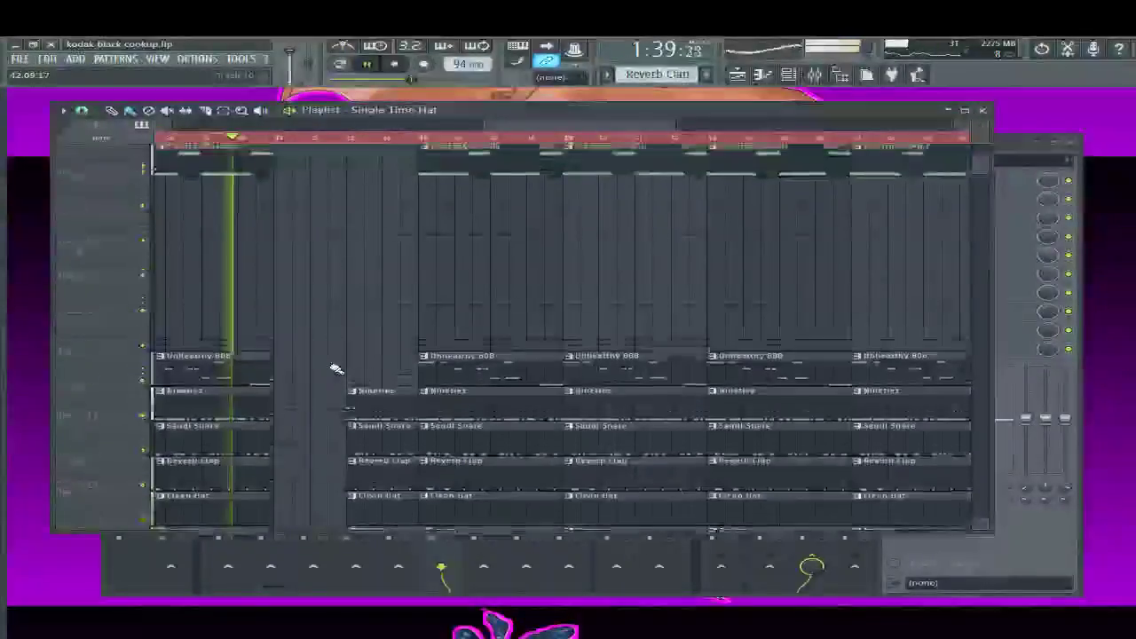
{"action": "scroll", "coordinate": [456, 312], "scroll_direction": "up", "scroll_amount": 2}
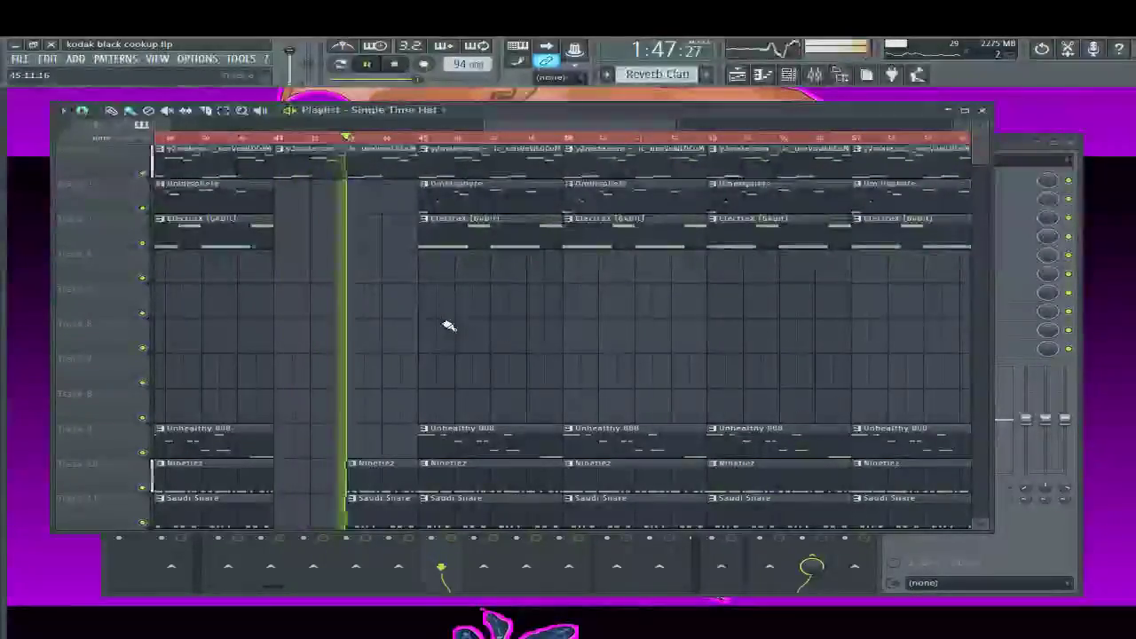
{"action": "scroll", "coordinate": [439, 330], "scroll_direction": "down", "scroll_amount": 7}
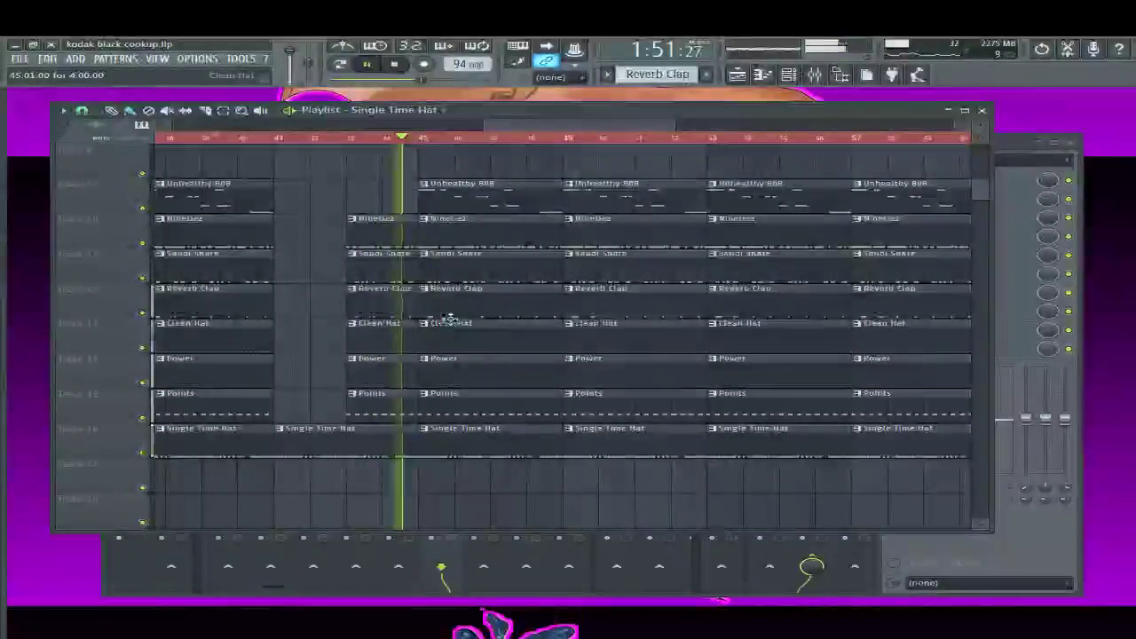
{"action": "scroll", "coordinate": [398, 335], "scroll_direction": "up", "scroll_amount": 5}
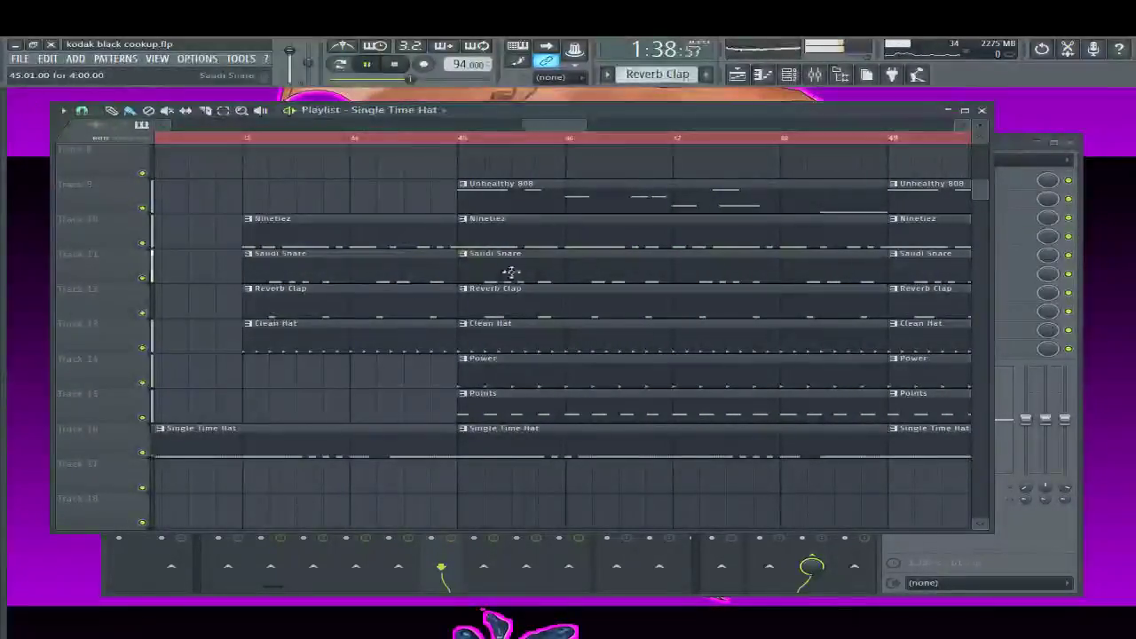
Listen to the transition into bar 45 and delete the Track 1 melody clip in bars 45–48
{"action": "scroll", "coordinate": [373, 302], "scroll_direction": "up", "scroll_amount": 6}
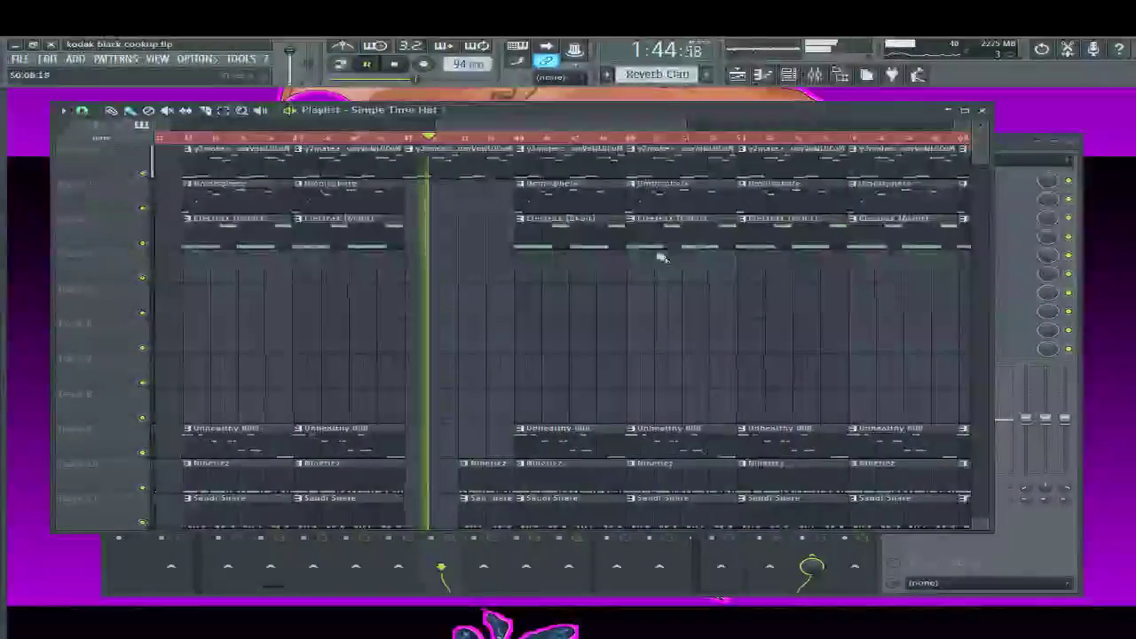
{"action": "scroll", "coordinate": [657, 257], "scroll_direction": "down", "scroll_amount": 3}
{"action": "scroll", "coordinate": [652, 256], "scroll_direction": "up", "scroll_amount": 3}
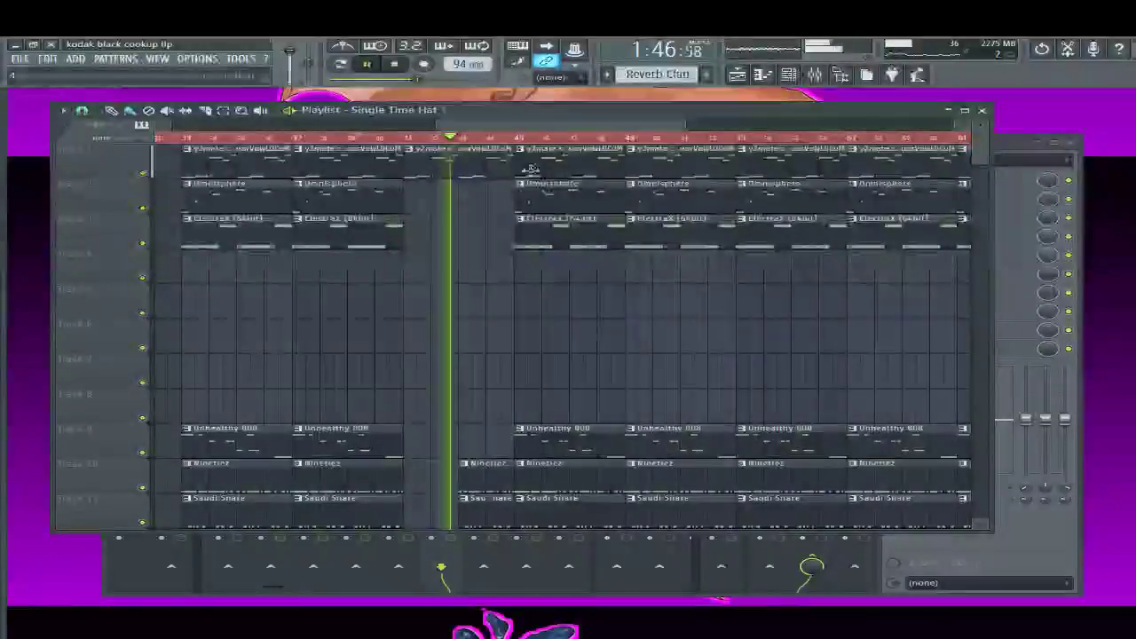
{"action": "scroll", "coordinate": [612, 303], "scroll_direction": "down", "scroll_amount": 5}
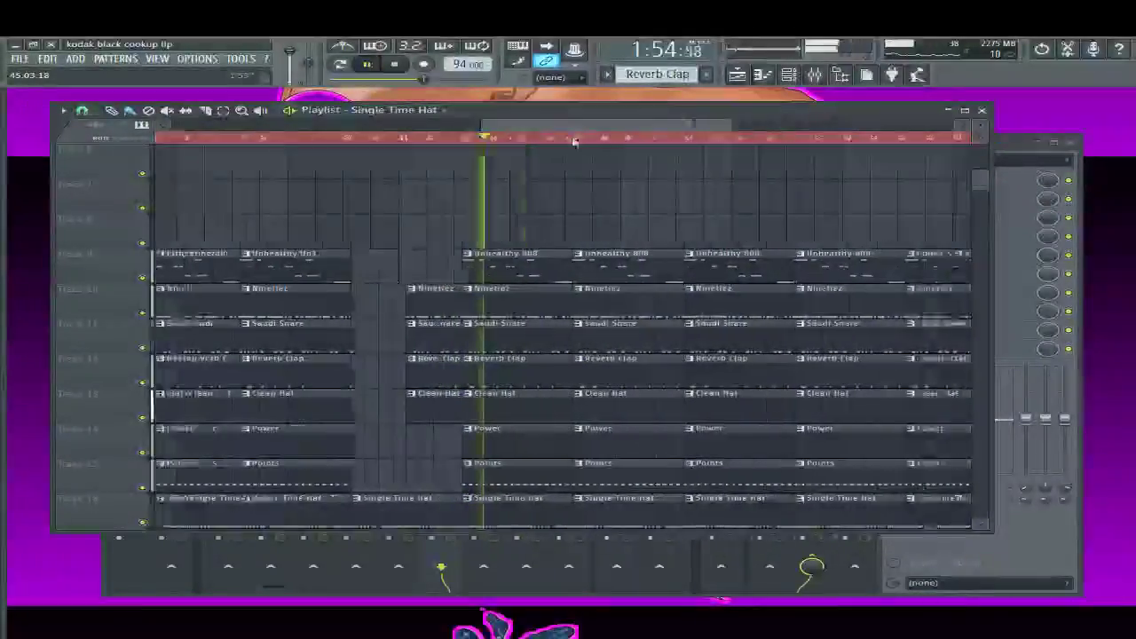
{"action": "scroll", "coordinate": [446, 267], "scroll_direction": "up", "scroll_amount": 5}
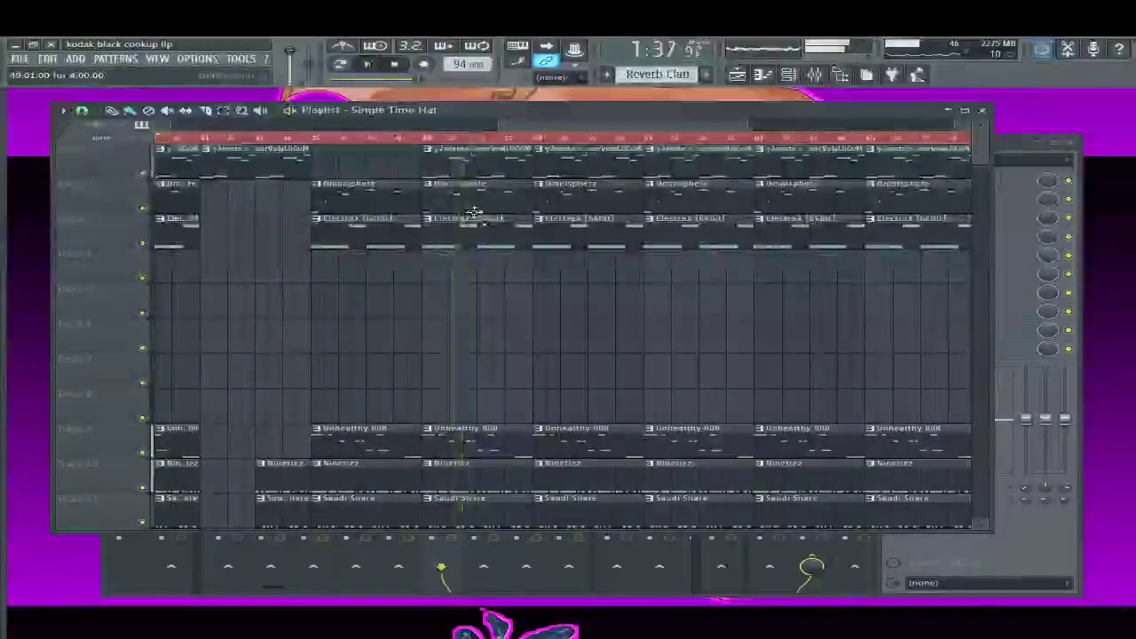
In bars 49–52, delete the Omnisphere, Single Time Hat and Points clips and trim Saudi Snare and Reverb Clap to start at bar 51
{"action": "key", "text": "space"}
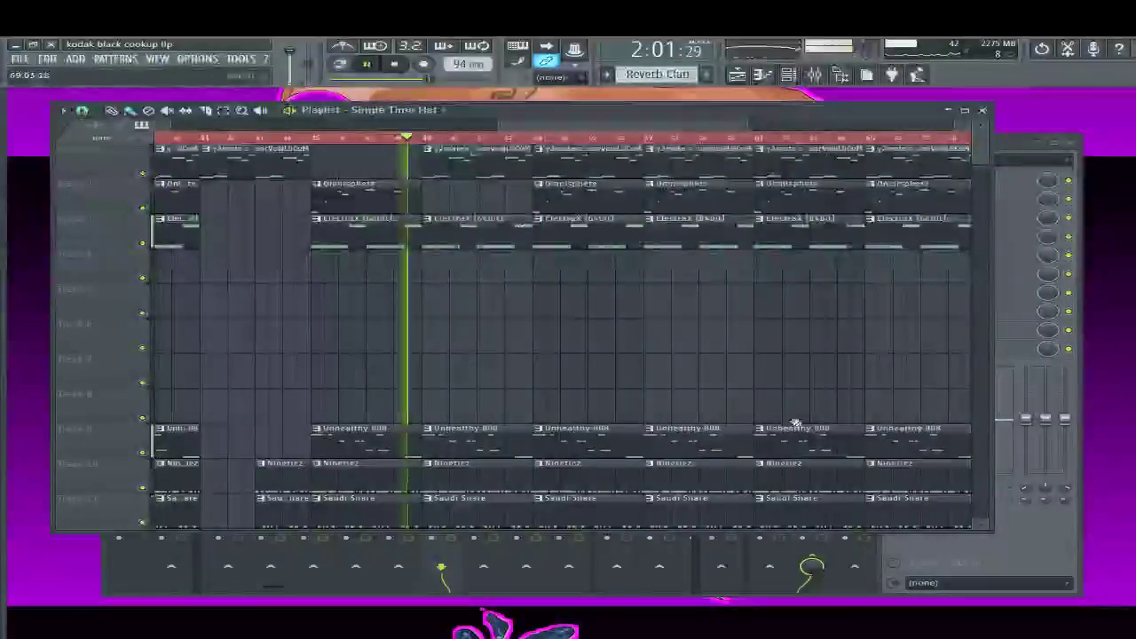
{"action": "scroll", "coordinate": [575, 412], "scroll_direction": "down", "scroll_amount": 3}
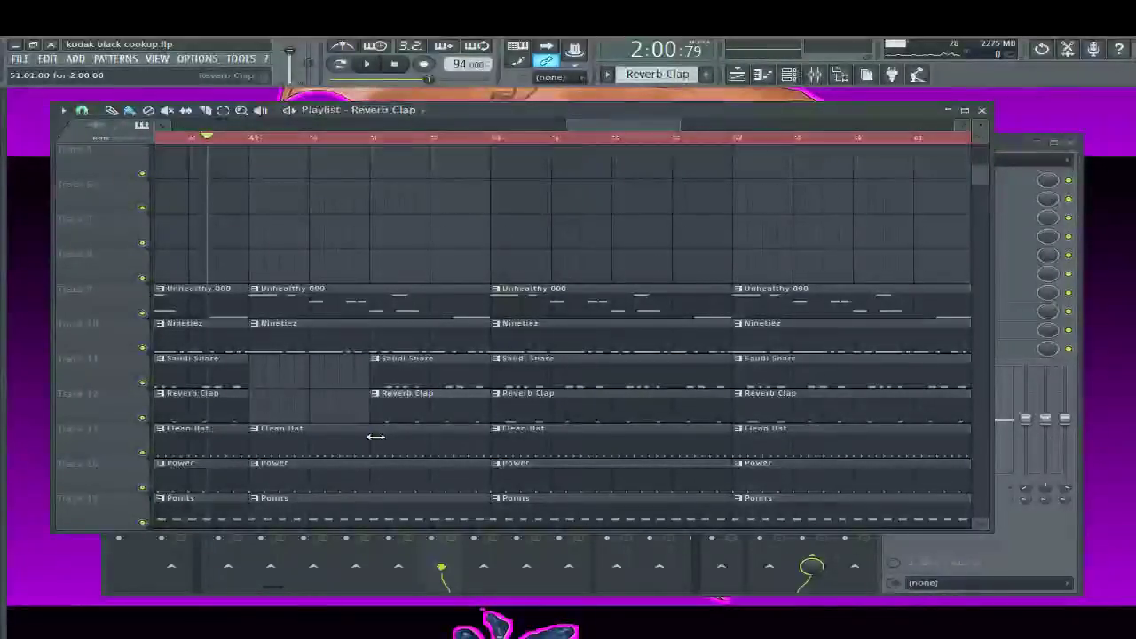
{"action": "scroll", "coordinate": [370, 426], "scroll_direction": "down", "scroll_amount": 5}
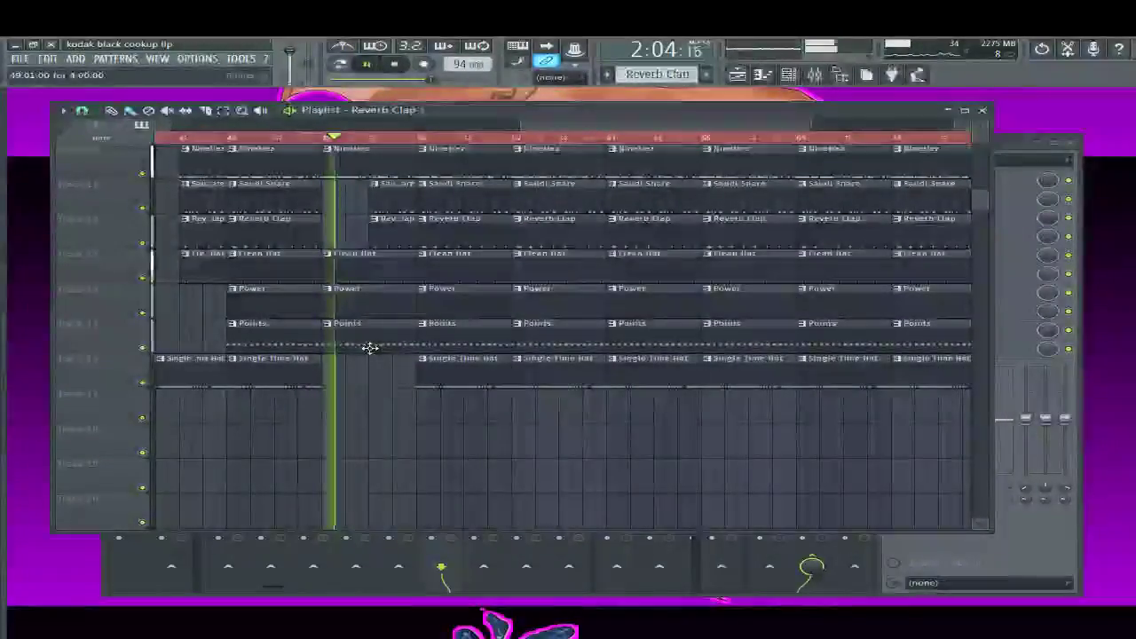
{"action": "key", "text": "space"}
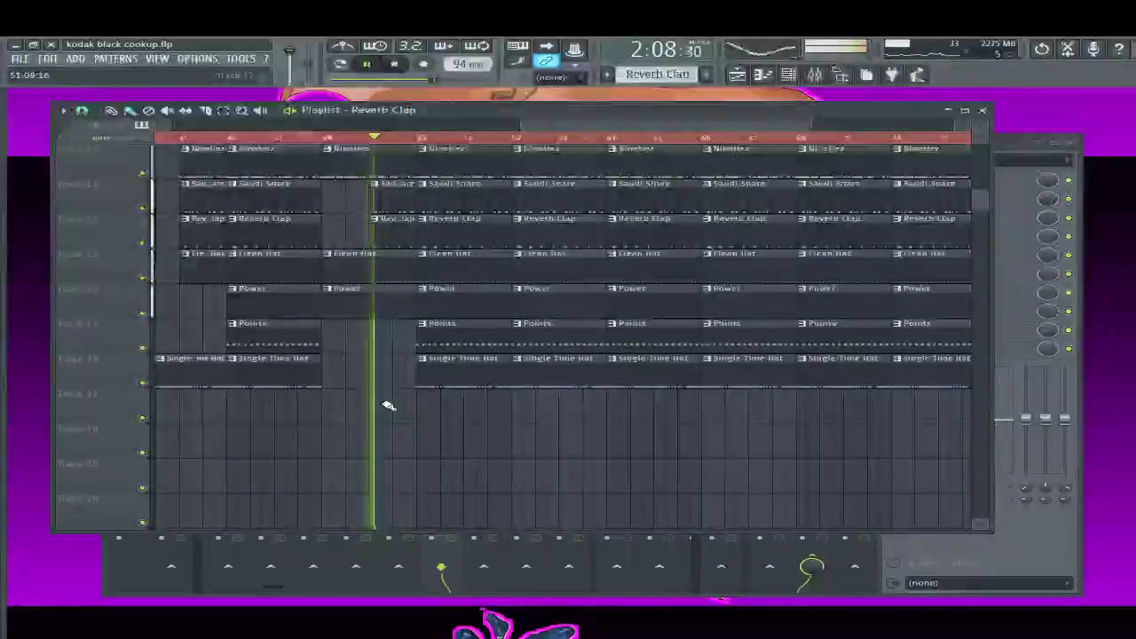
Delete the Omnisphere and Unhealthy 808 clips in bars 53–56 and stop playback
{"action": "scroll", "coordinate": [381, 401], "scroll_direction": "up", "scroll_amount": 5}
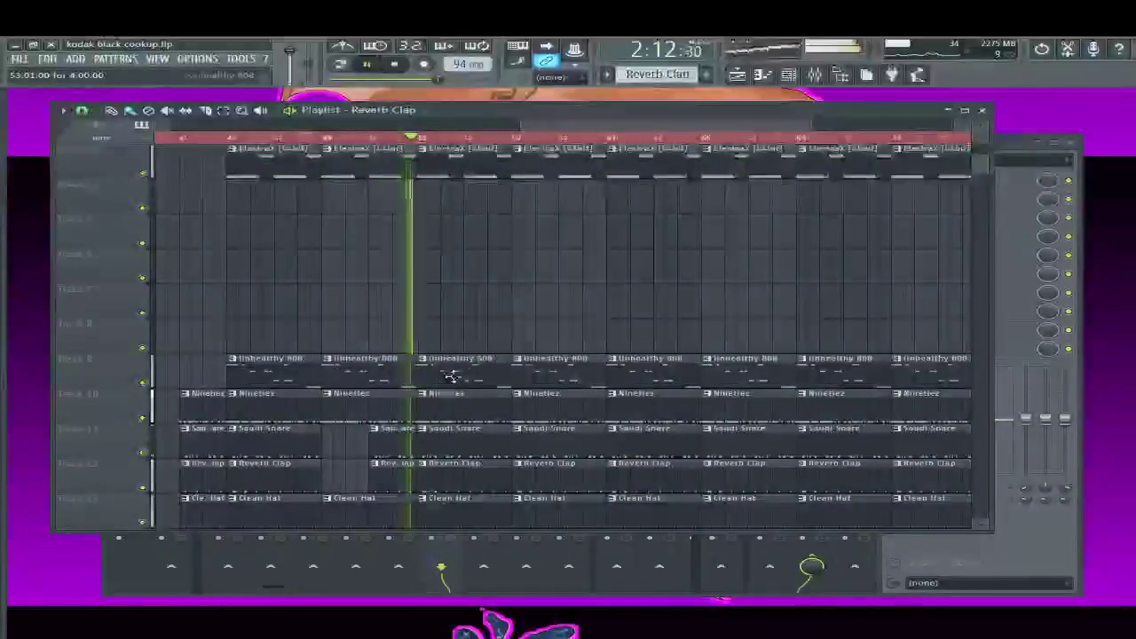
{"action": "scroll", "coordinate": [495, 264], "scroll_direction": "up", "scroll_amount": 2}
{"action": "key", "text": "space"}
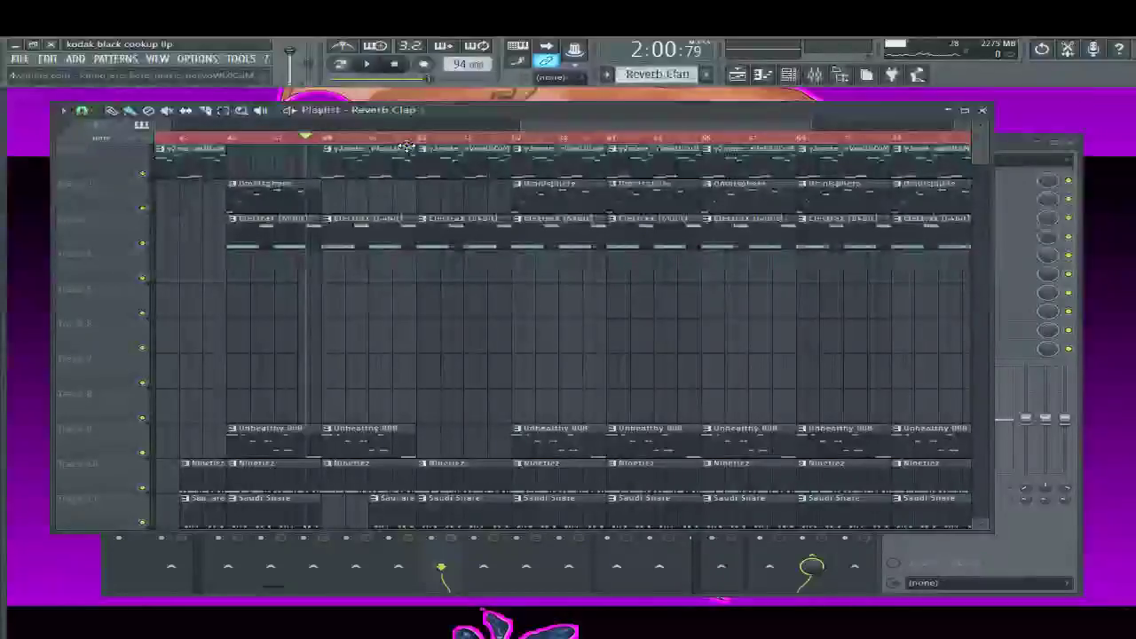
Shorten all drum clips starting at bar 53, on Tracks 10–16, to about three bars and play back the rest of the song
{"action": "scroll", "coordinate": [576, 299], "scroll_direction": "down", "scroll_amount": 2}
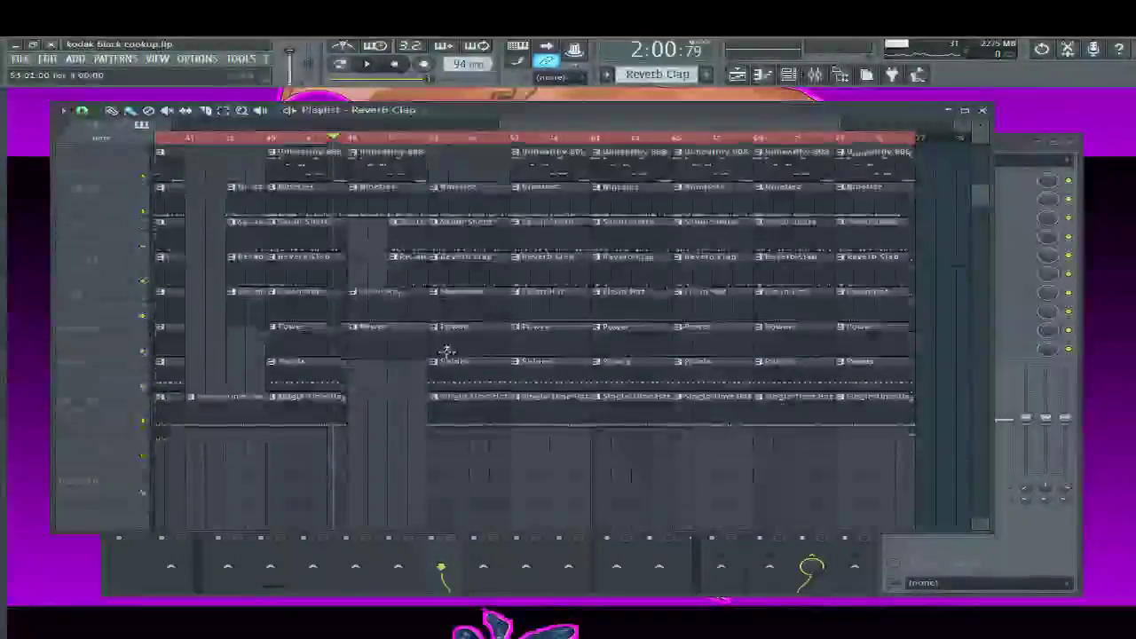
{"action": "left_click", "coordinate": [466, 395]}
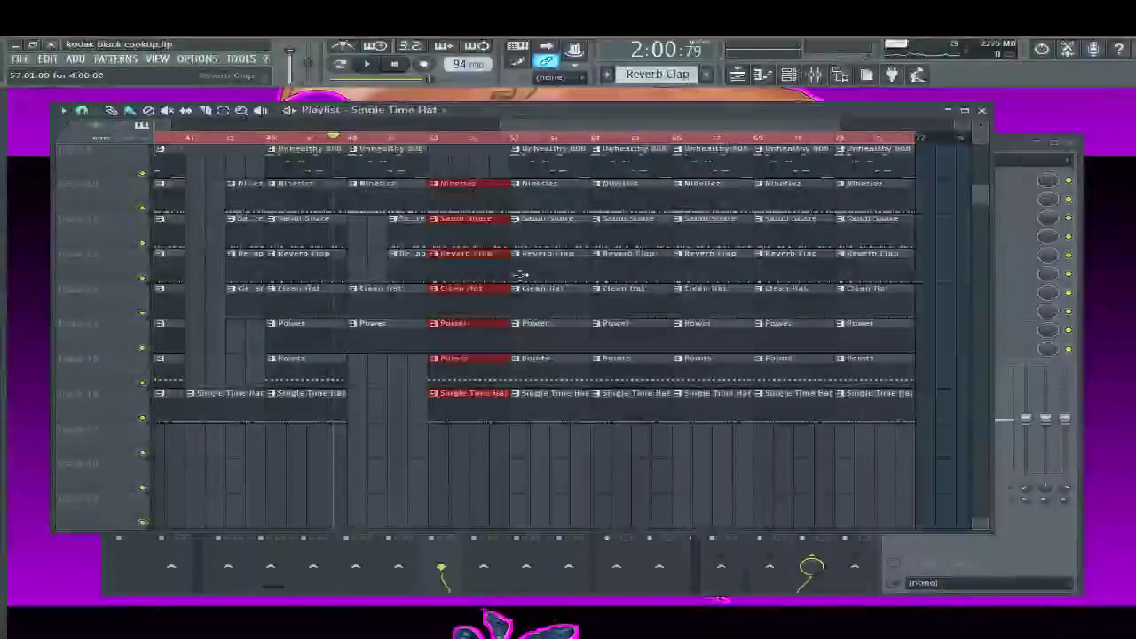
{"action": "scroll", "coordinate": [520, 276], "scroll_direction": "up", "scroll_amount": 2}
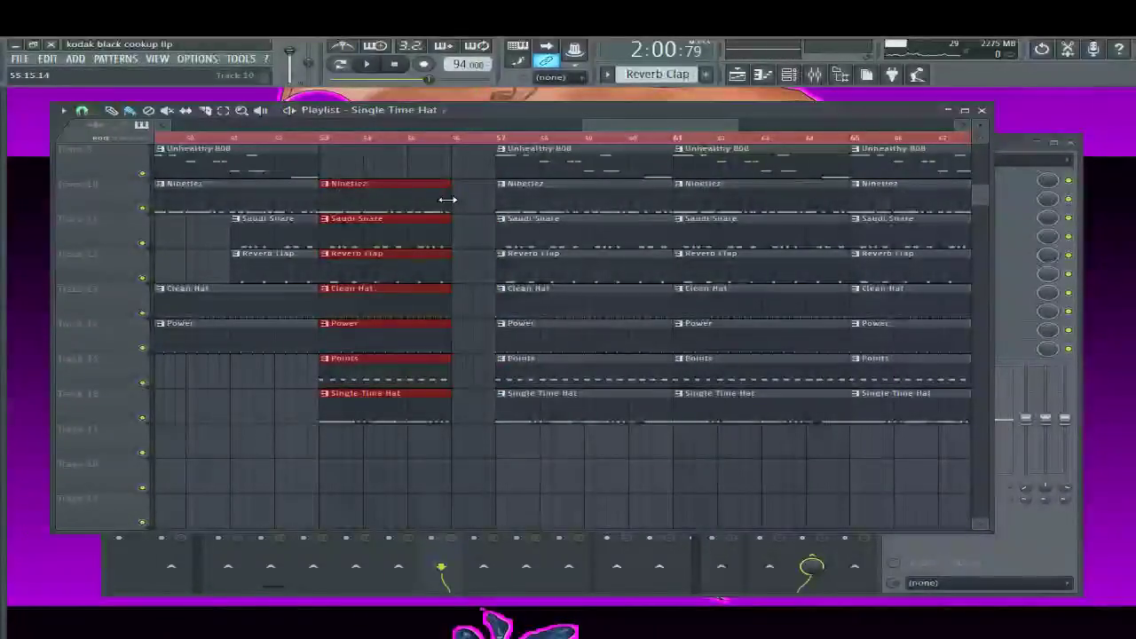
{"action": "scroll", "coordinate": [445, 199], "scroll_direction": "down", "scroll_amount": 3}
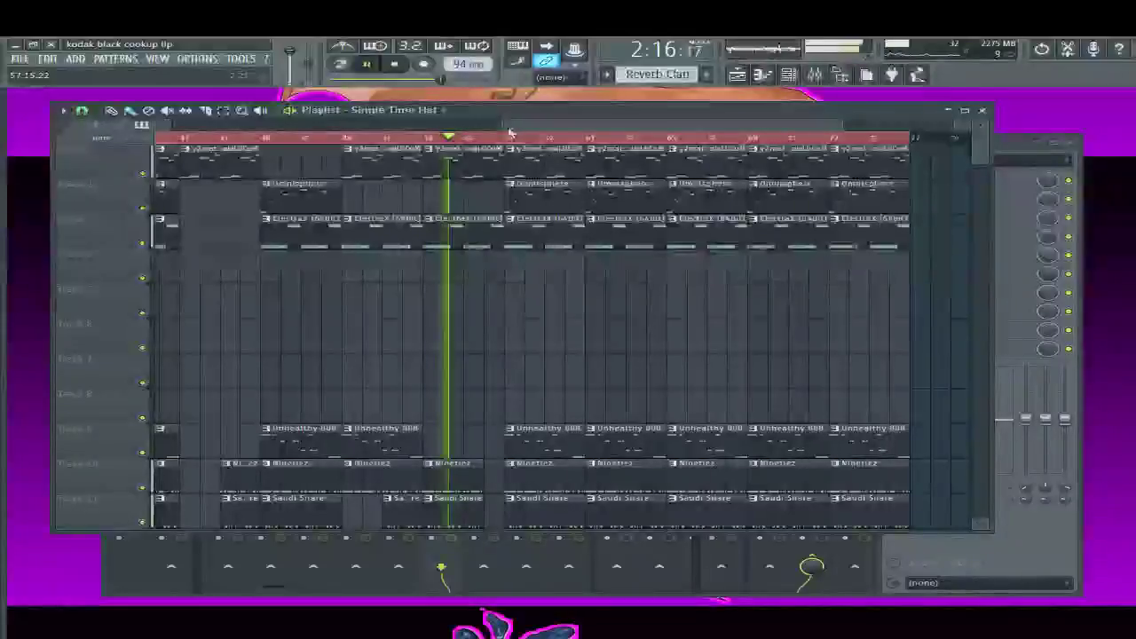
{"action": "scroll", "coordinate": [163, 149], "scroll_direction": "down", "scroll_amount": 2}
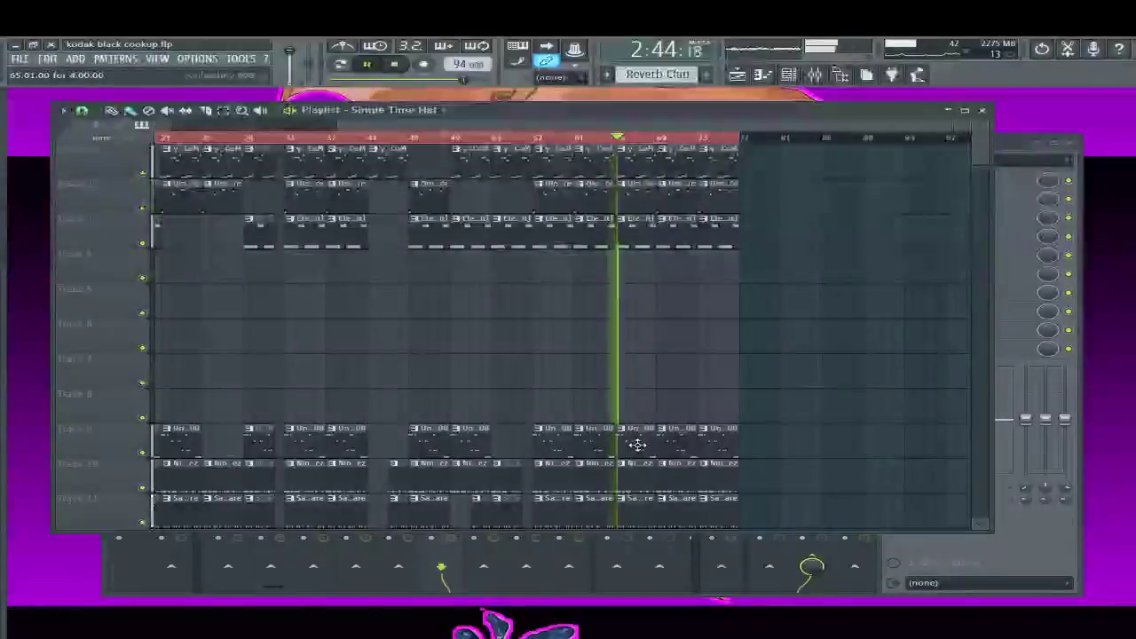
Delete the Track 1 melody clip in bars 65–68 and play back the transition into that section
{"action": "key", "text": "space"}
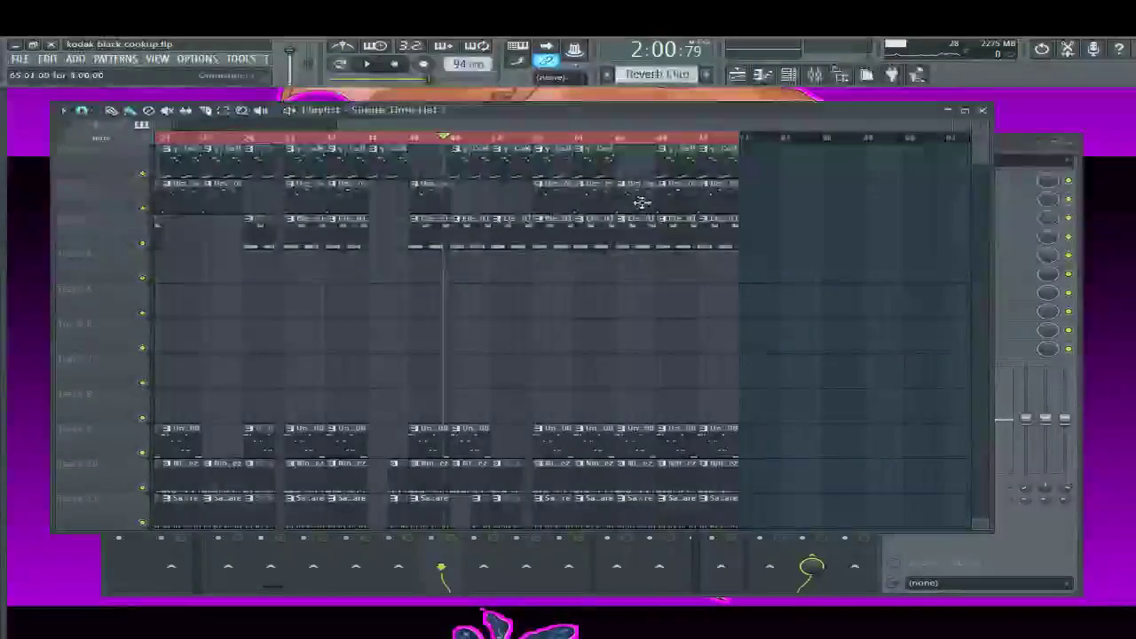
{"action": "scroll", "coordinate": [713, 367], "scroll_direction": "down", "scroll_amount": 3}
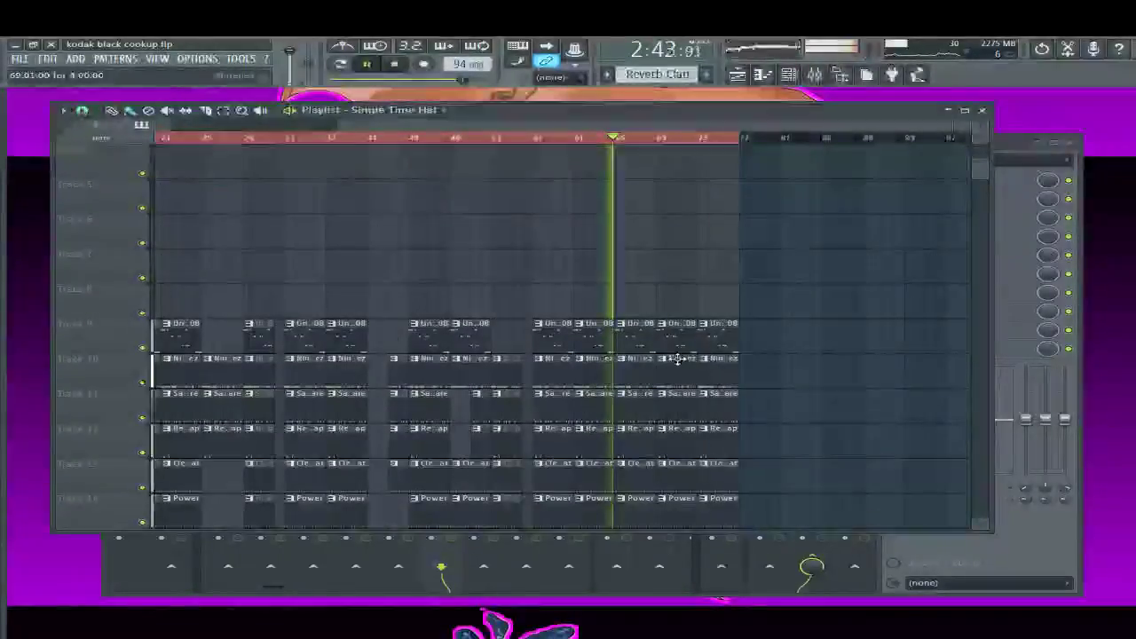
In bars 69–72, delete the Single Time Hat, Points, Power, Clean Hat and Omnisphere clips
{"action": "scroll", "coordinate": [710, 360], "scroll_direction": "down", "scroll_amount": 2}
{"action": "scroll", "coordinate": [814, 368], "scroll_direction": "up", "scroll_amount": 4}
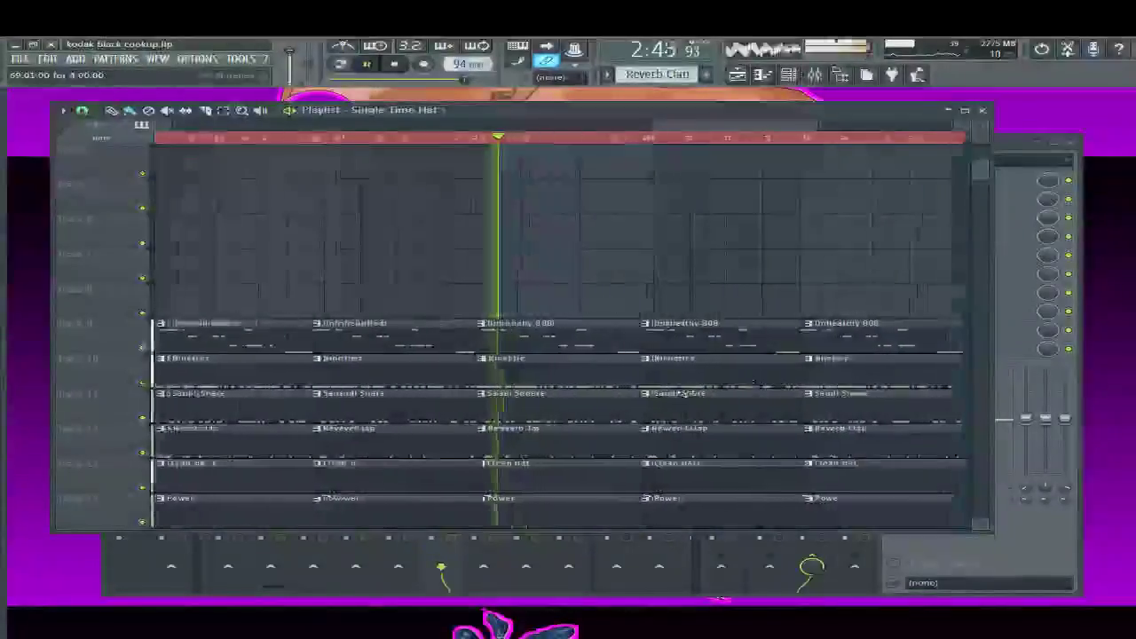
{"action": "scroll", "coordinate": [591, 395], "scroll_direction": "down", "scroll_amount": 4}
{"action": "right_click", "coordinate": [717, 413]}
{"action": "right_click", "coordinate": [722, 382]}
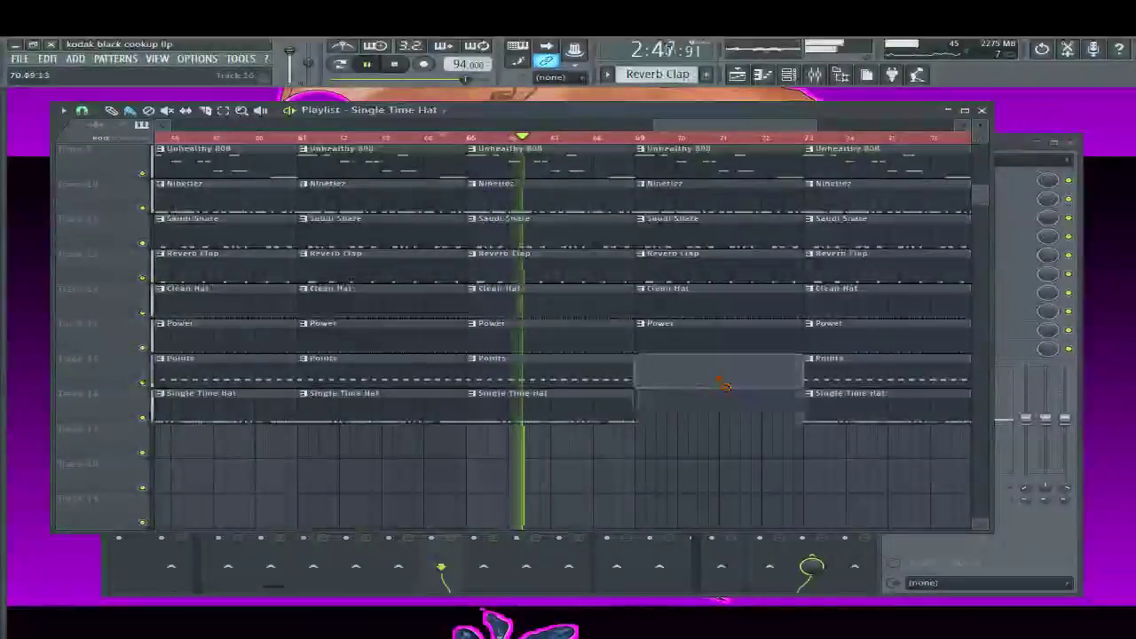
{"action": "right_click", "coordinate": [702, 344]}
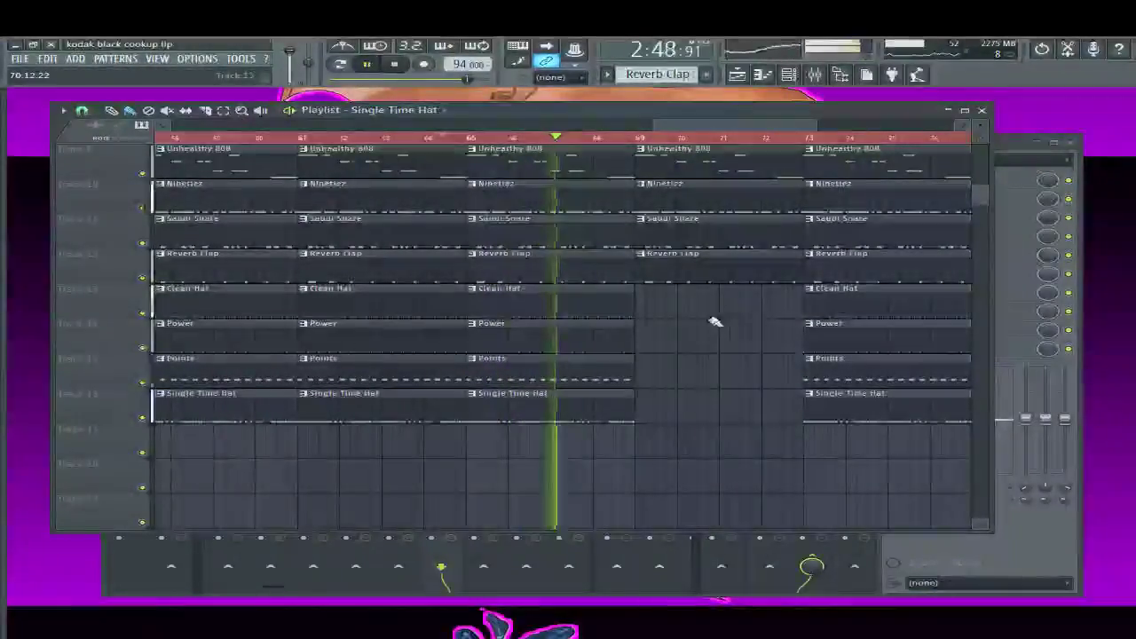
{"action": "scroll", "coordinate": [716, 322], "scroll_direction": "up", "scroll_amount": 8}
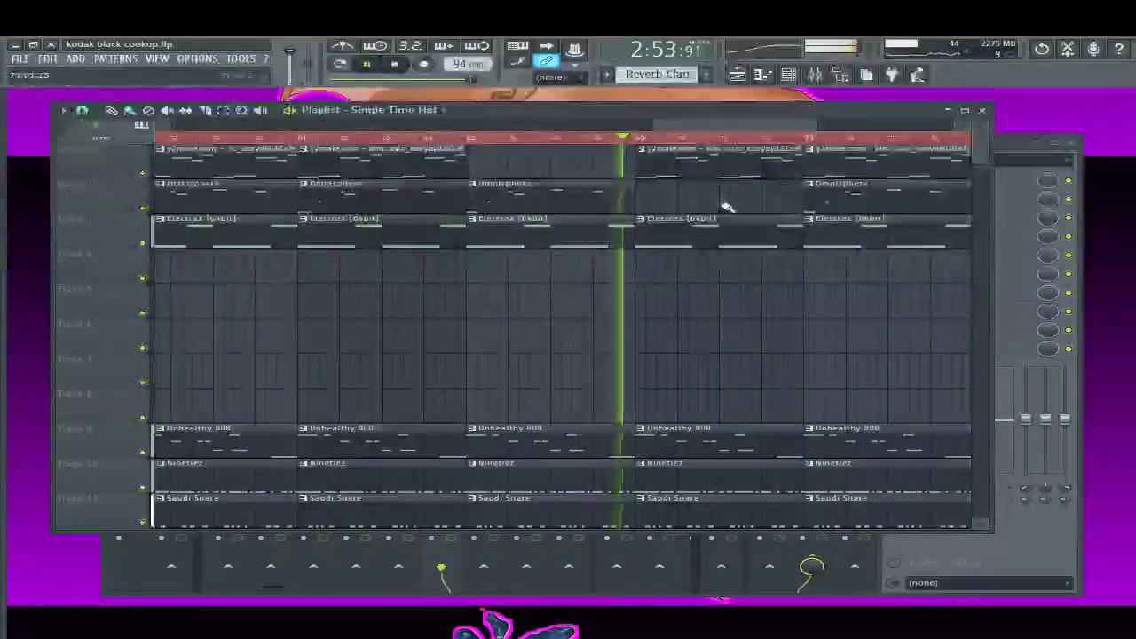
Delete the Unhealthy 808 clip and the Track 10 clip in bars 73–76, then stop playback
{"action": "scroll", "coordinate": [777, 319], "scroll_direction": "down", "scroll_amount": 3}
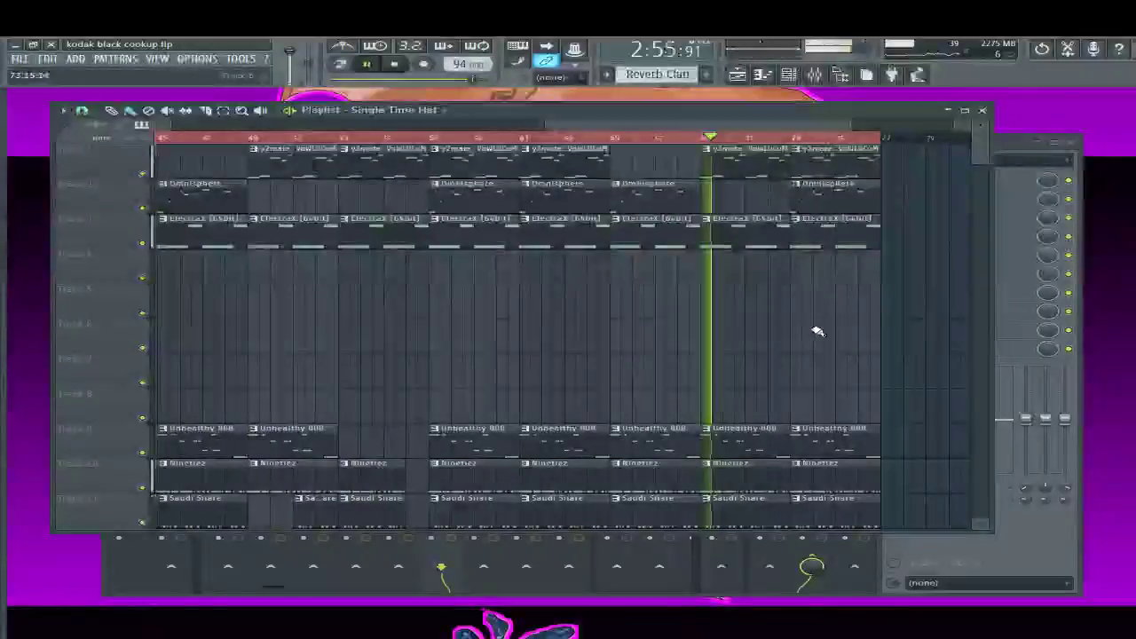
{"action": "scroll", "coordinate": [816, 329], "scroll_direction": "down", "scroll_amount": 2}
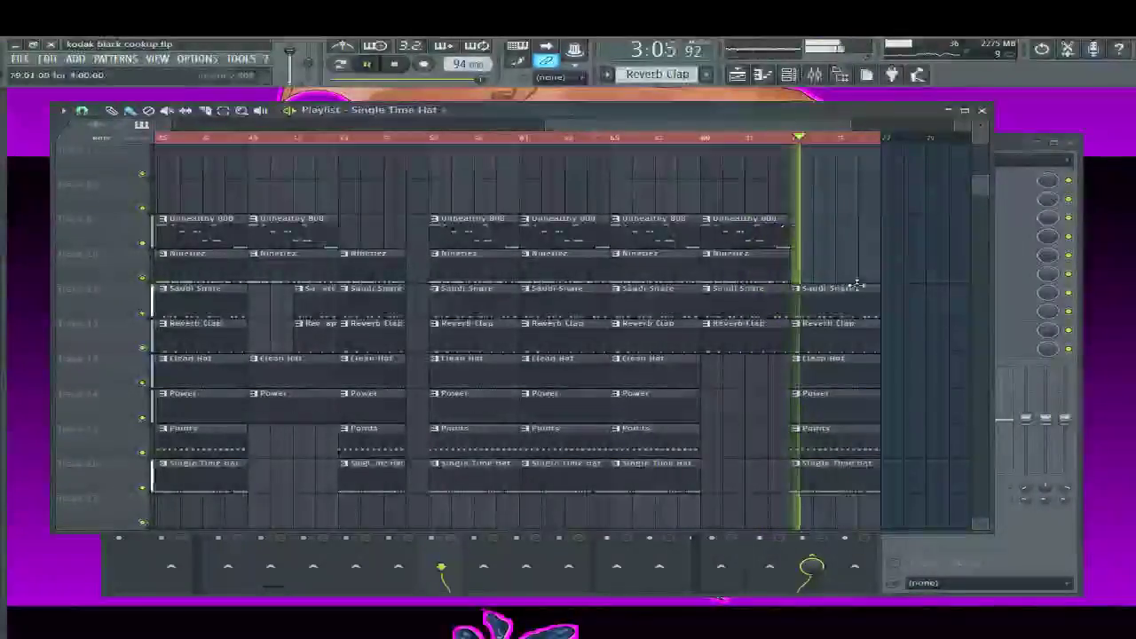
{"action": "scroll", "coordinate": [857, 286], "scroll_direction": "up", "scroll_amount": 3}
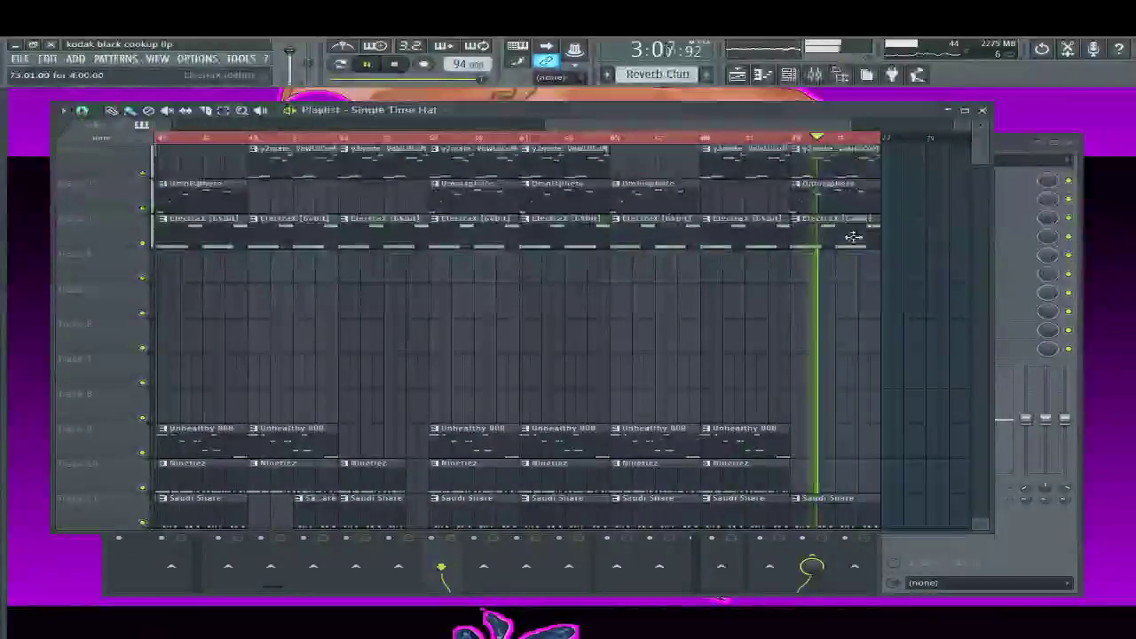
{"action": "key", "text": "space"}
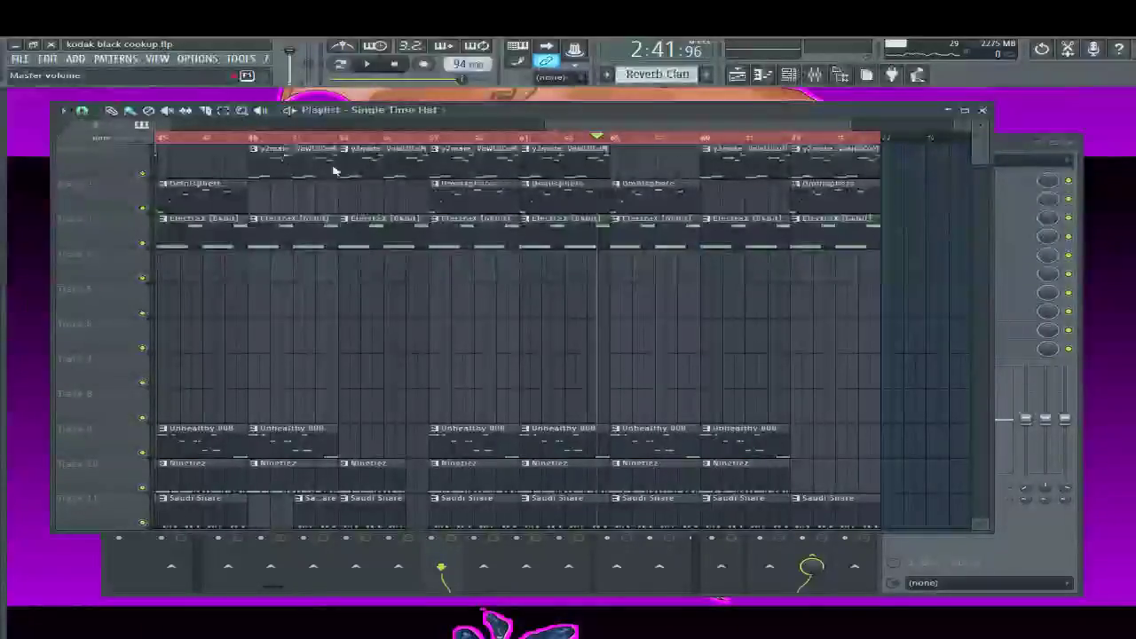
Create an automation clip for the master volume on Track 4 of the Playlist
{"action": "right_click", "coordinate": [289, 51]}
{"action": "left_click", "coordinate": [274, 130]}
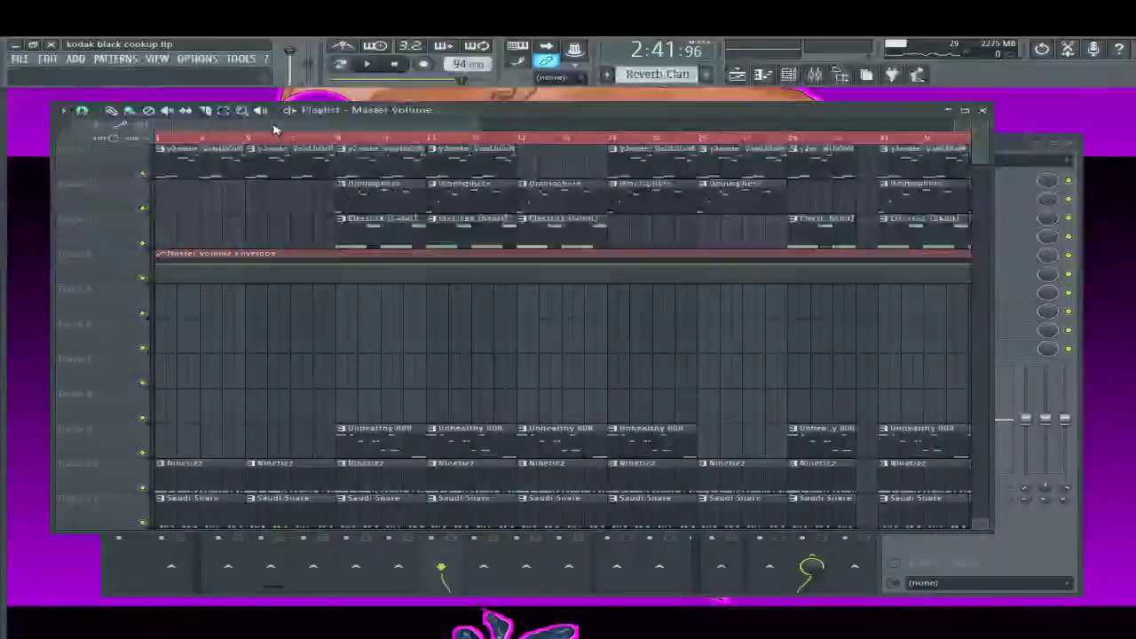
{"action": "left_click_drag", "start_coordinate": [274, 129], "coordinate": [527, 320]}
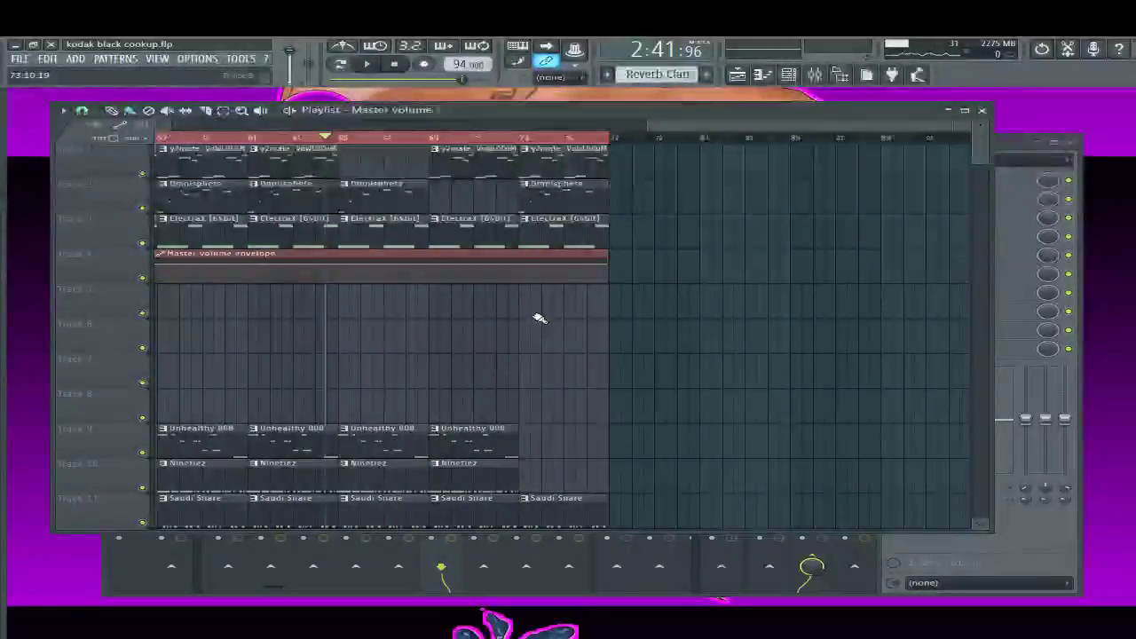
Add a control point near the start of bar 73 in the master volume envelope, keeping the line level
{"action": "right_click", "coordinate": [525, 264]}
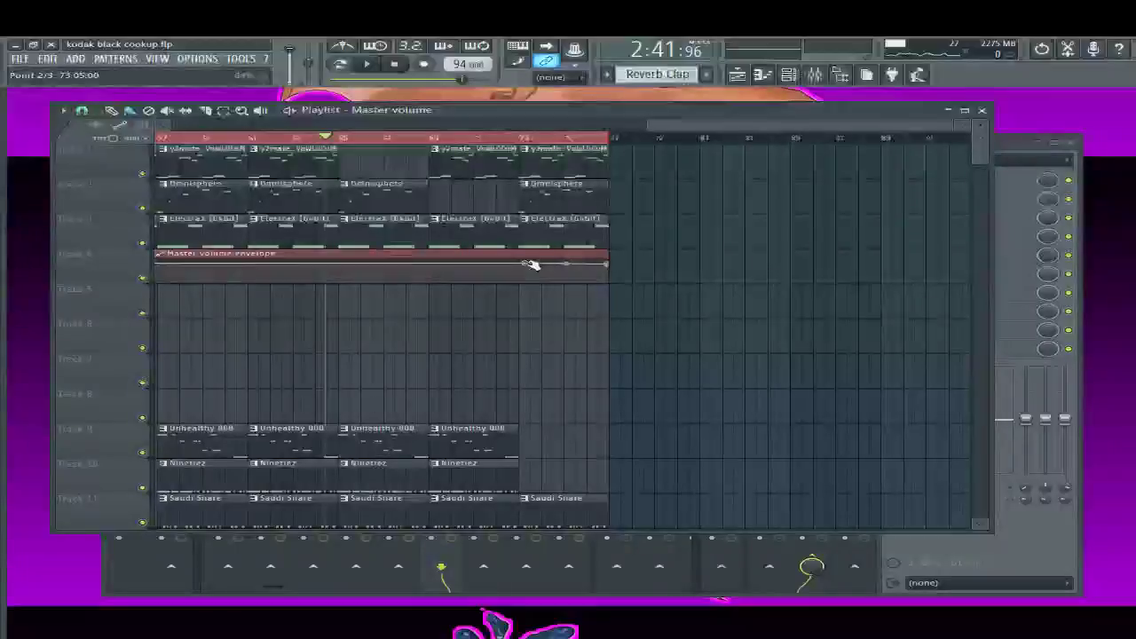
{"action": "right_click", "coordinate": [527, 266]}
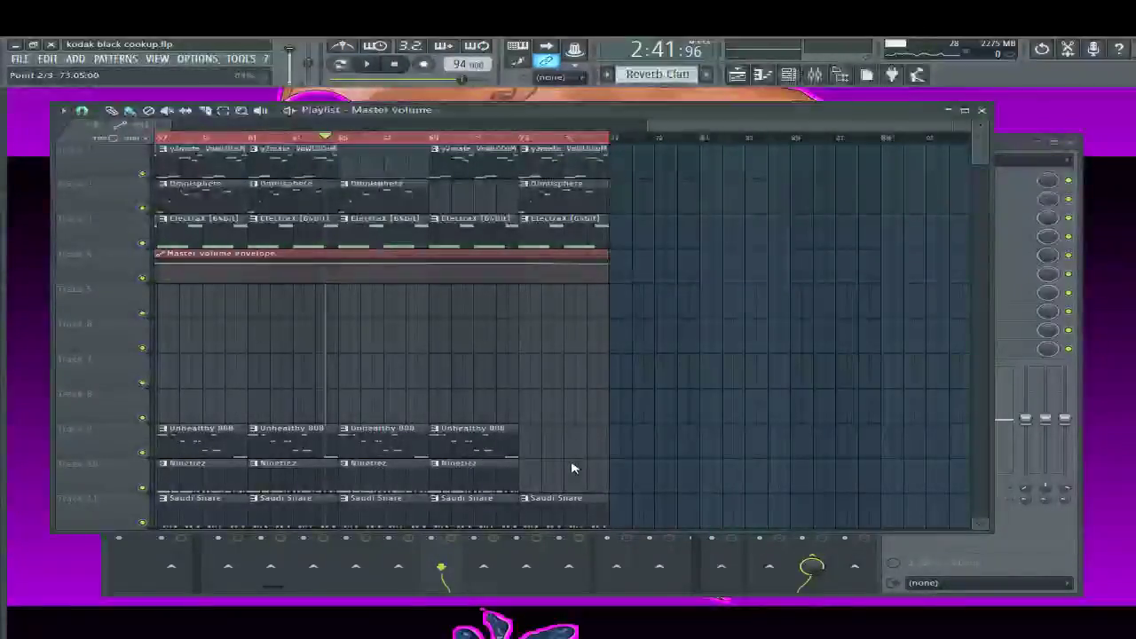
{"action": "right_click", "coordinate": [526, 264]}
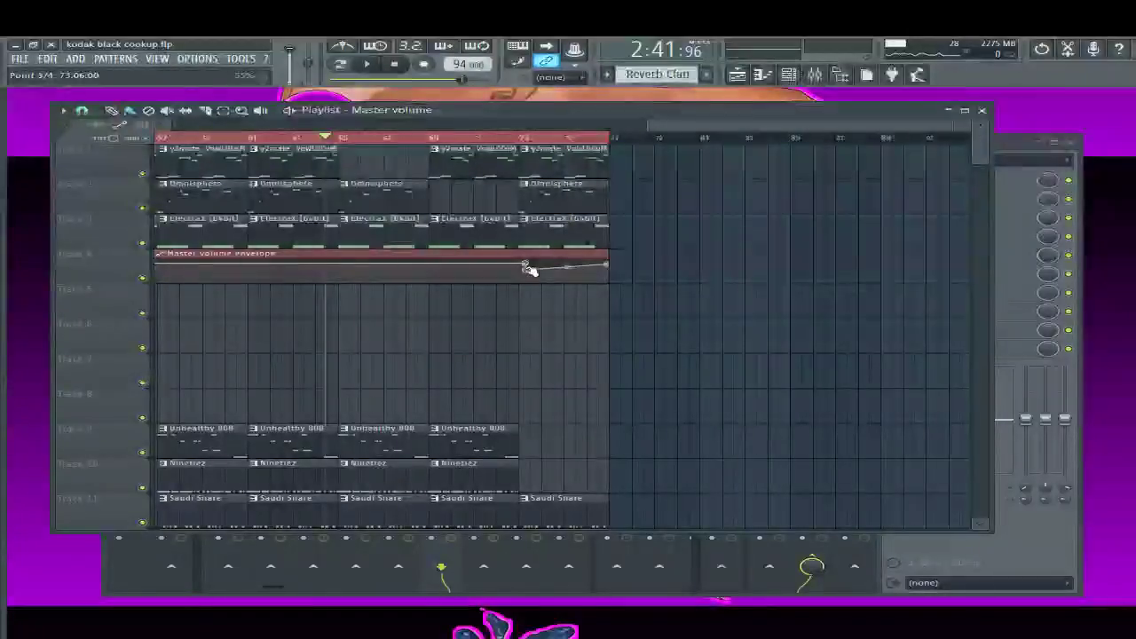
{"action": "right_click", "coordinate": [526, 264]}
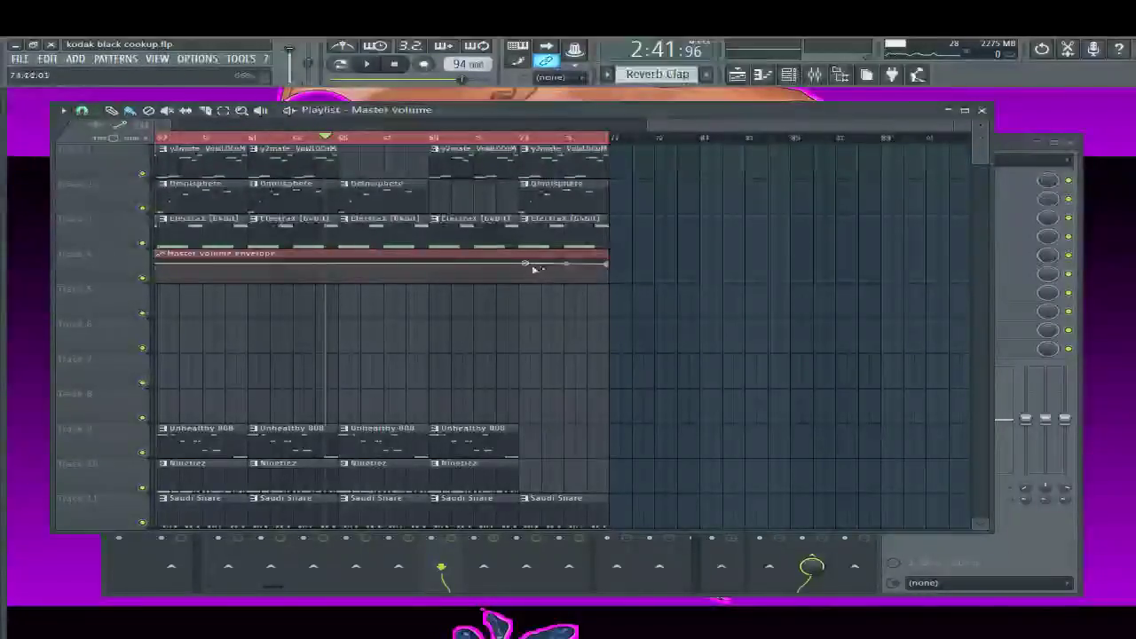
{"action": "right_click", "coordinate": [527, 265]}
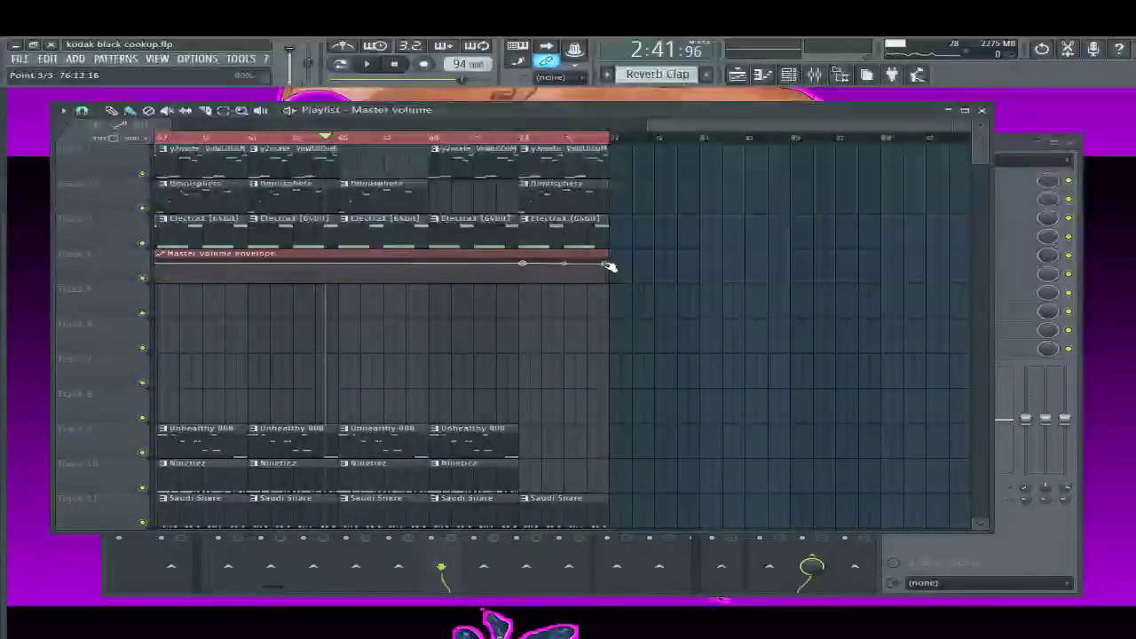
Lower the last point of the master volume envelope to zero at bar 77 to fade out the song
{"action": "left_click_drag", "start_coordinate": [614, 263], "coordinate": [624, 278]}
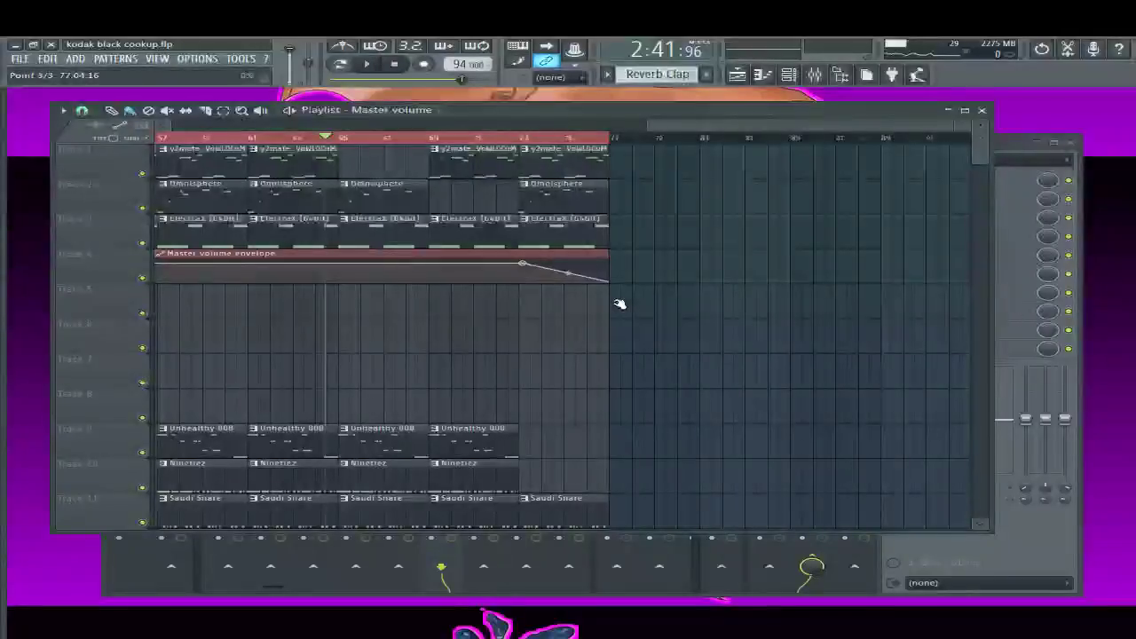
{"action": "scroll", "coordinate": [621, 280], "scroll_direction": "up", "scroll_amount": 2}
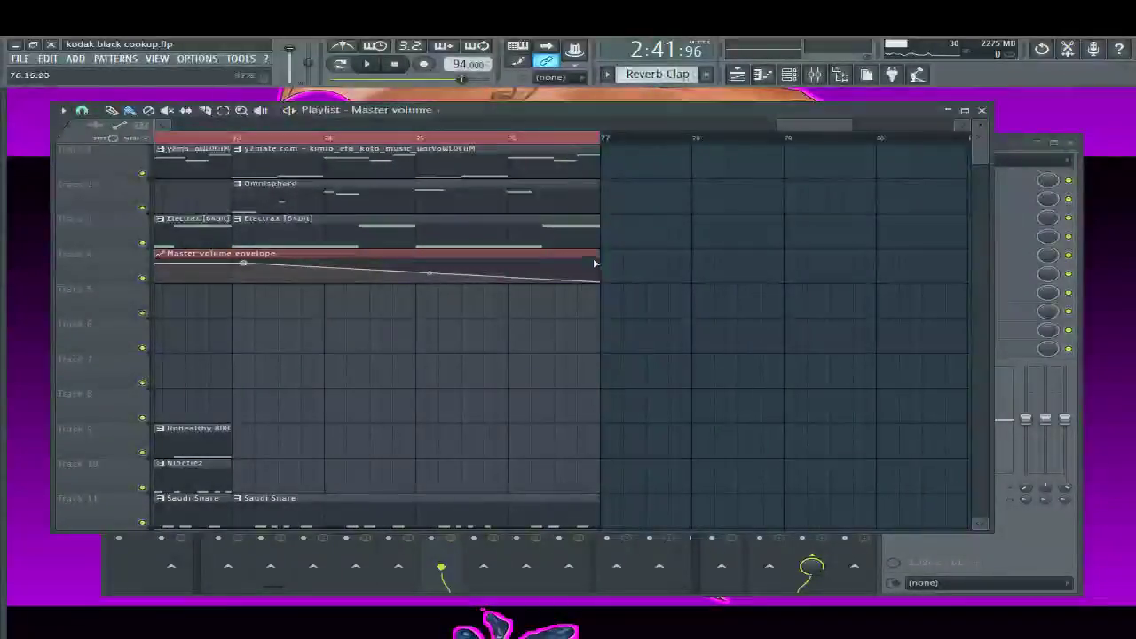
{"action": "left_click_drag", "start_coordinate": [602, 255], "coordinate": [630, 278]}
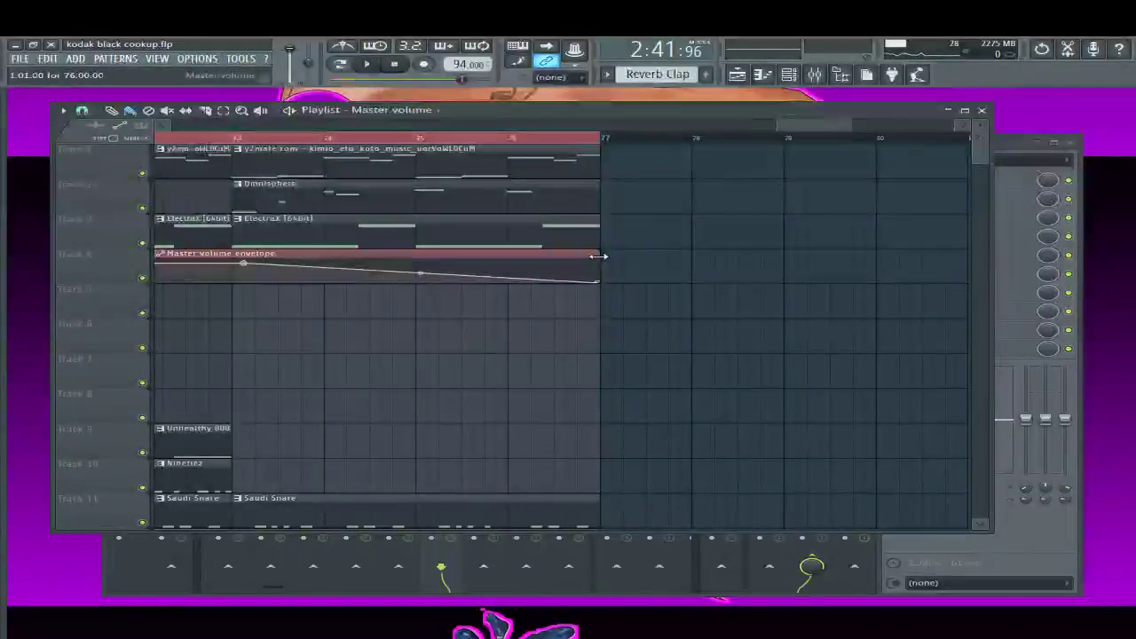
{"action": "left_click_drag", "start_coordinate": [814, 140], "coordinate": [271, 325]}
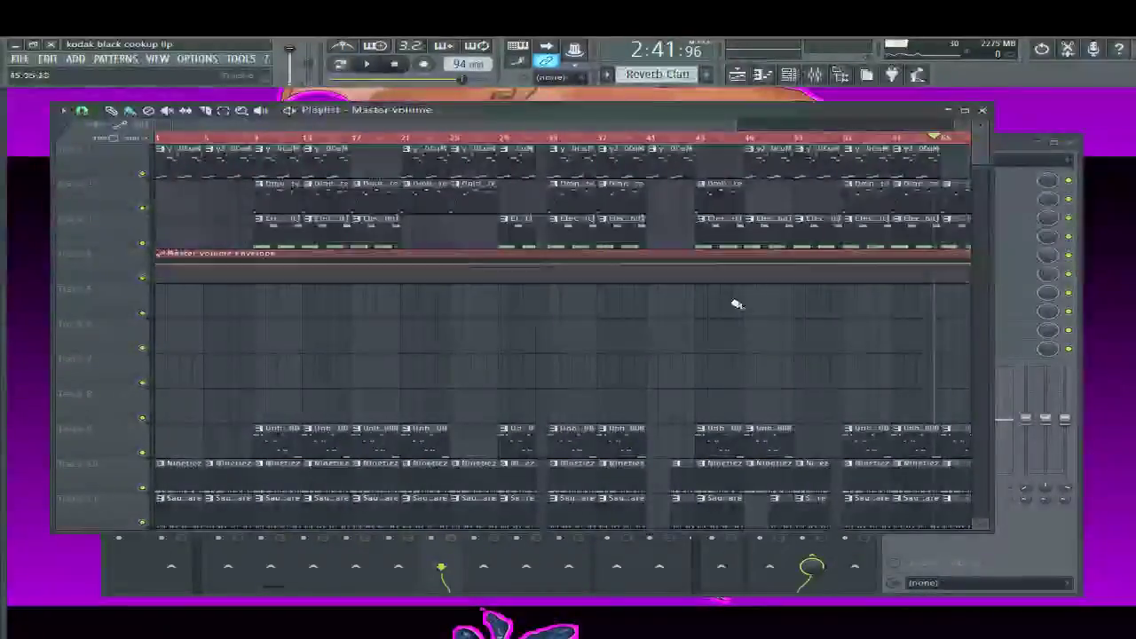
{"action": "scroll", "coordinate": [622, 286], "scroll_direction": "down", "scroll_amount": 2}
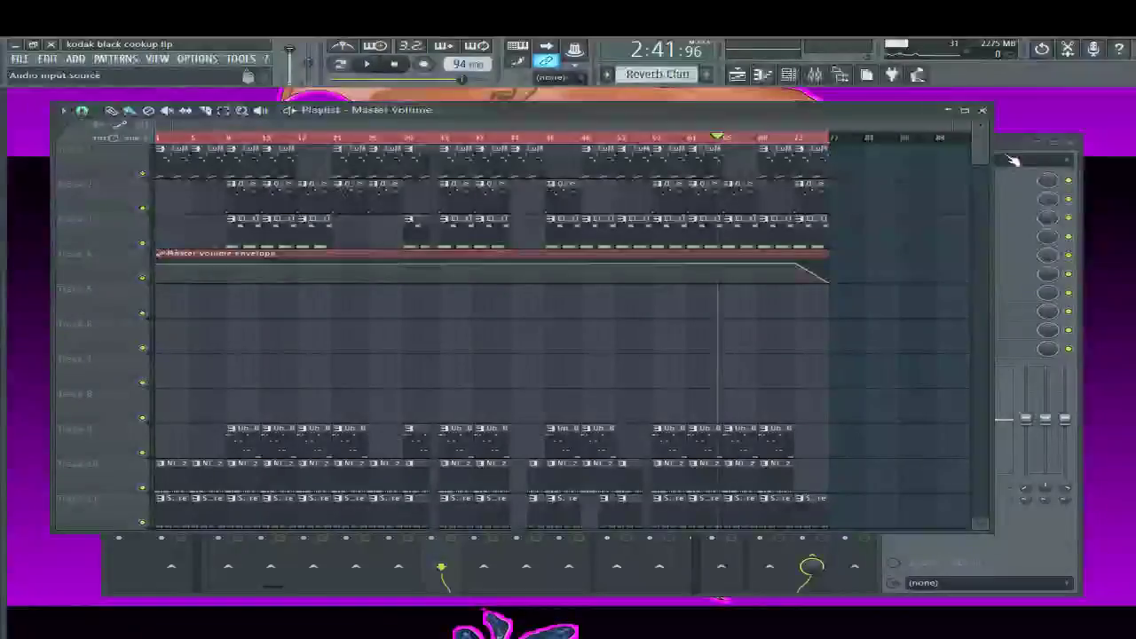
Select the Filter master track in the mixer, move the mixer below the Playlist timeline and return the song to its start
{"action": "key", "text": "F9"}
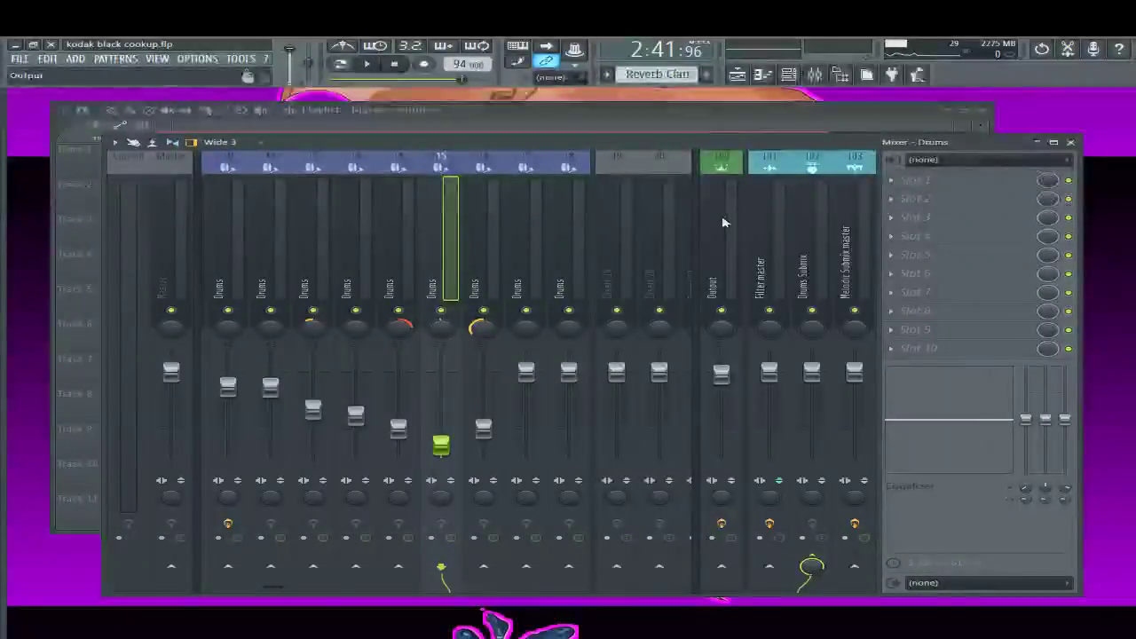
{"action": "left_click", "coordinate": [768, 253]}
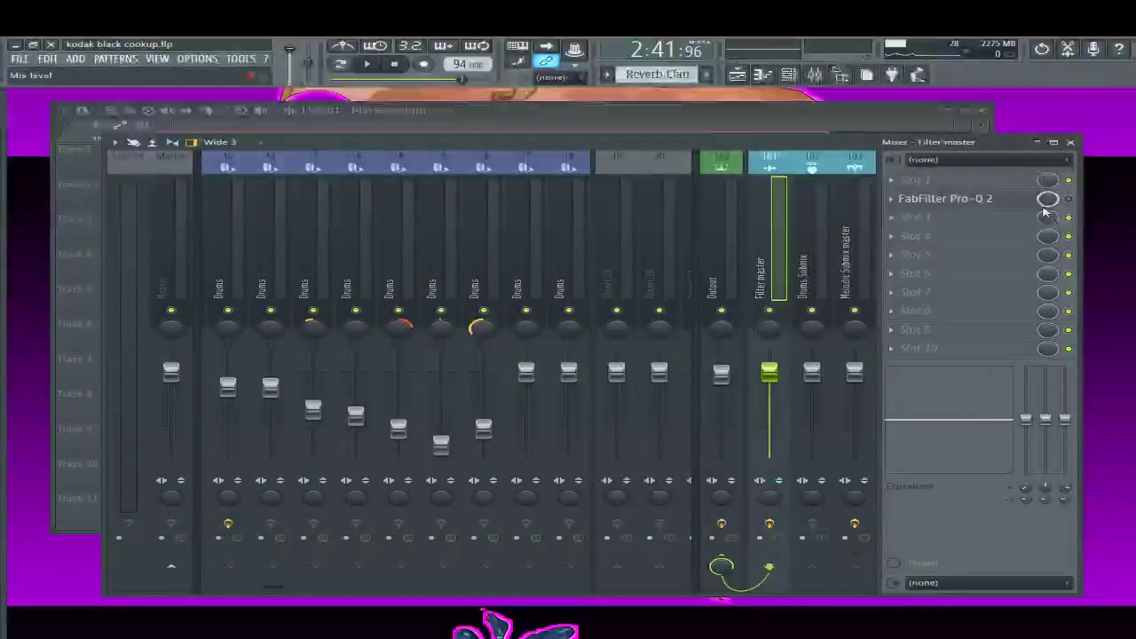
{"action": "left_click_drag", "start_coordinate": [426, 142], "coordinate": [412, 178]}
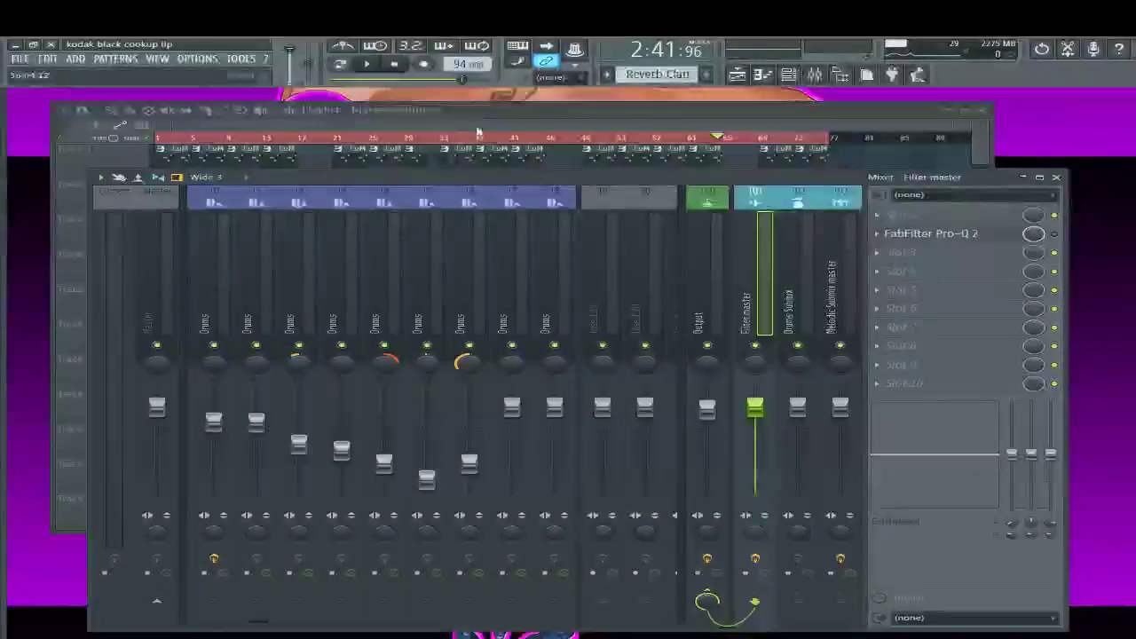
{"action": "left_click", "coordinate": [411, 128]}
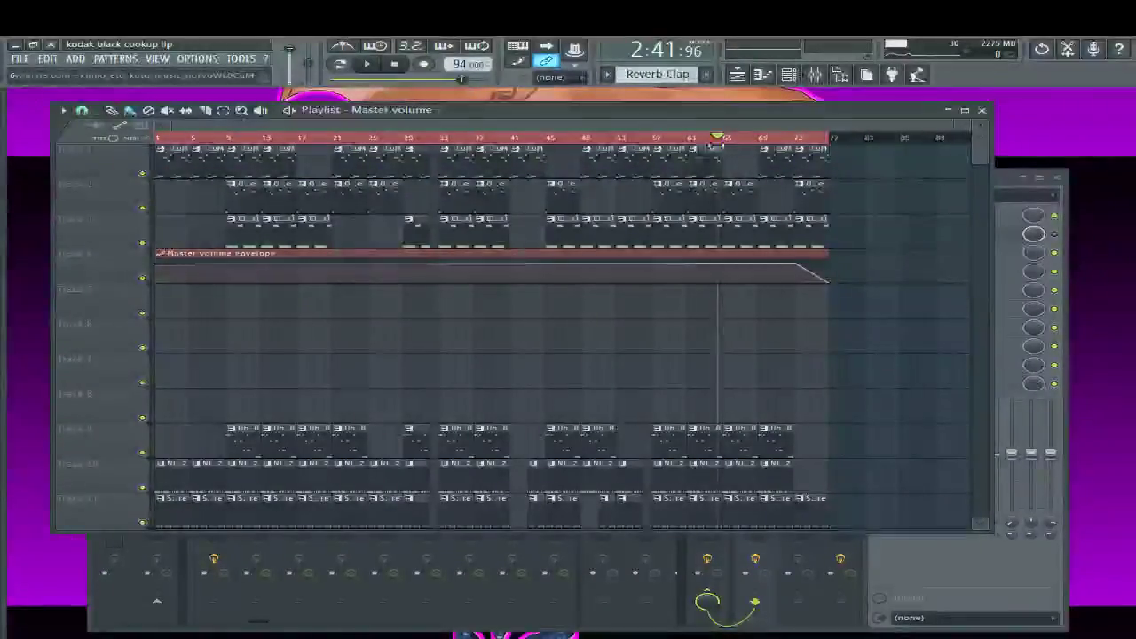
{"action": "key", "text": "space"}
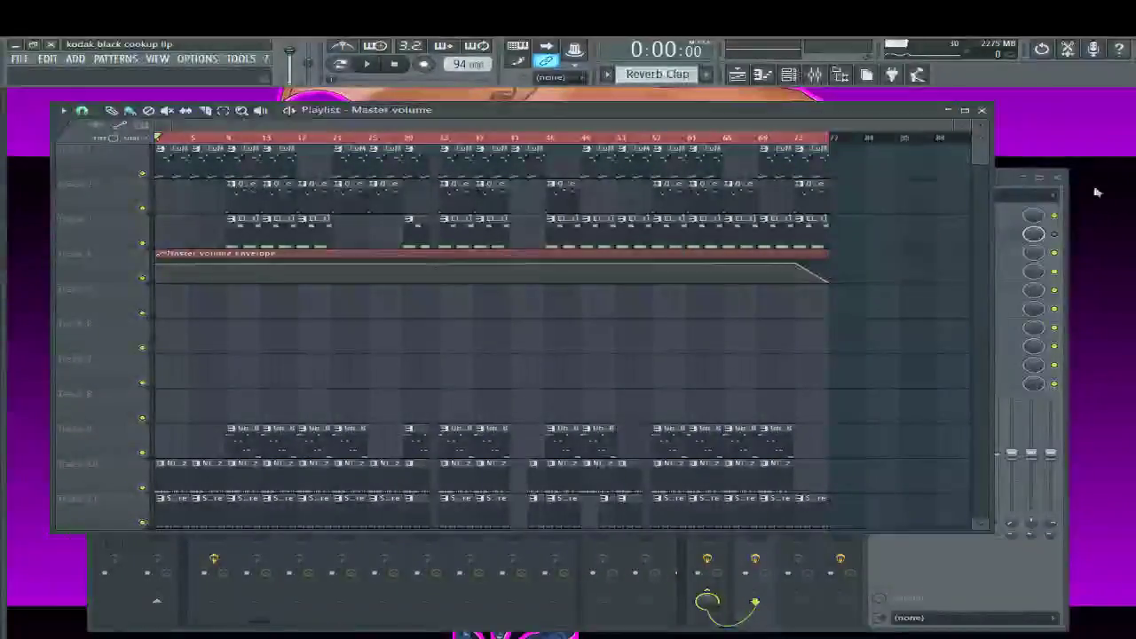
Look at the Melodic mix track's effects, then select the Filter master track and enable its FabFilter Pro-Q 2
{"action": "key", "text": "F9"}
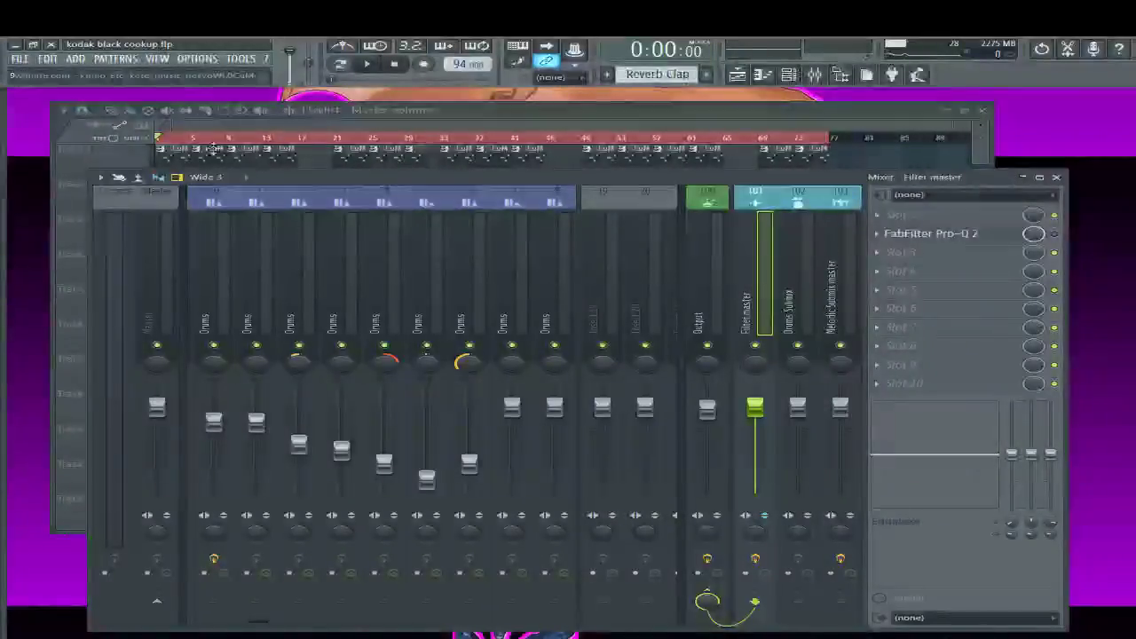
{"action": "left_click", "coordinate": [214, 297]}
{"action": "scroll", "coordinate": [214, 297], "scroll_direction": "up", "scroll_amount": 8}
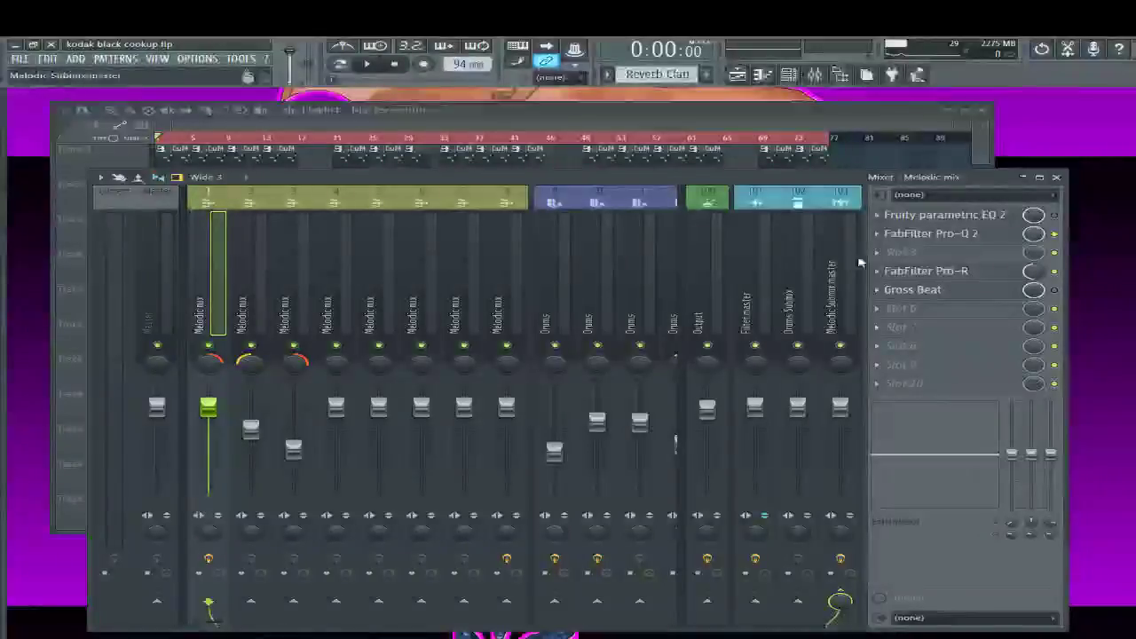
{"action": "left_click", "coordinate": [710, 284]}
{"action": "left_click", "coordinate": [742, 294]}
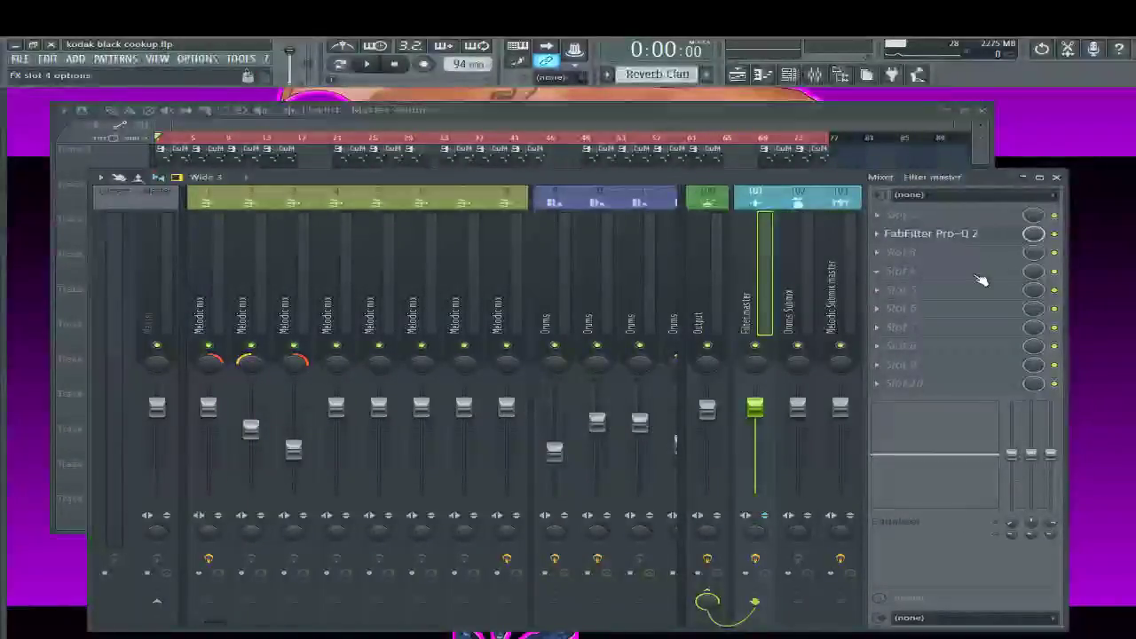
Play the song and set the Band 1 Q of the Filter master track's FabFilter Pro-Q 2 to 0.770
{"action": "key", "text": "space"}
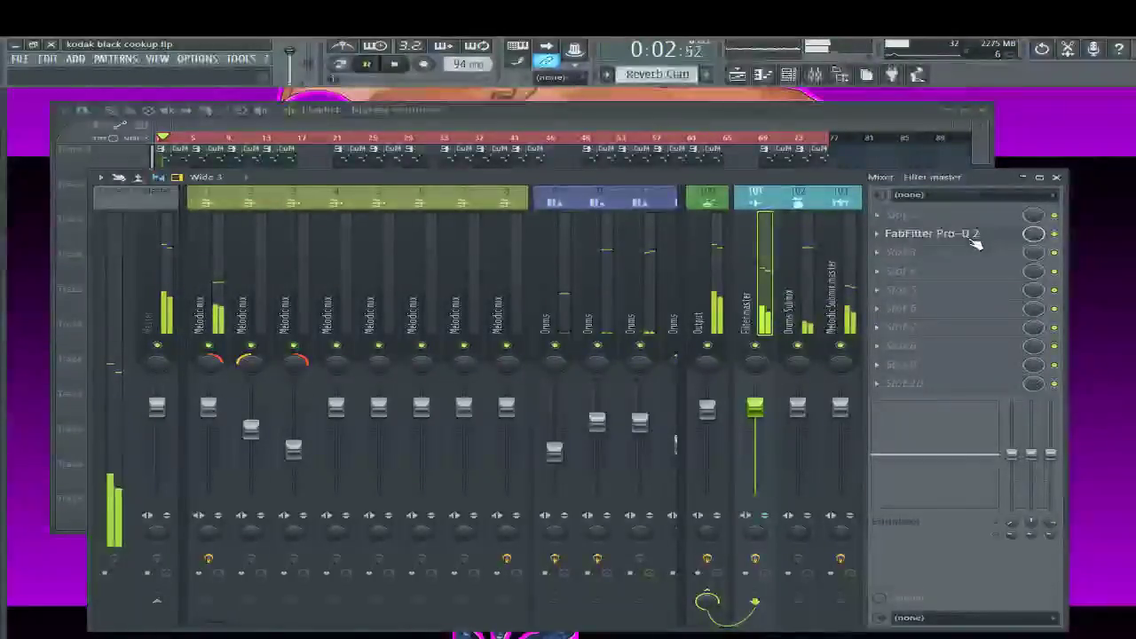
{"action": "left_click", "coordinate": [973, 238]}
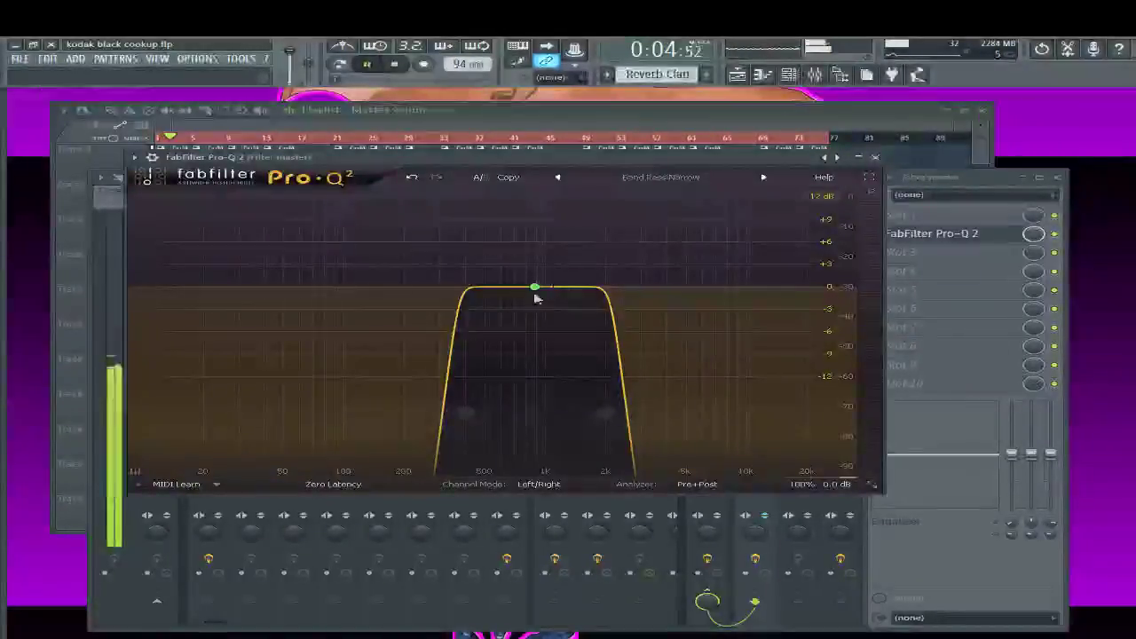
{"action": "scroll", "coordinate": [534, 304], "scroll_direction": "down", "scroll_amount": 4}
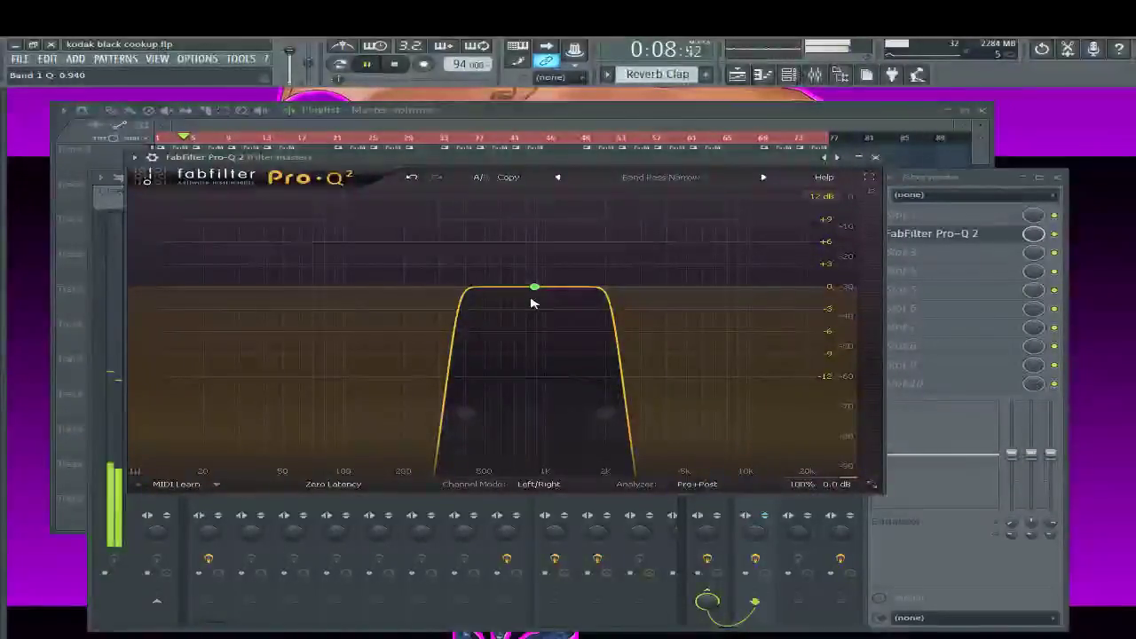
{"action": "scroll", "coordinate": [559, 293], "scroll_direction": "up", "scroll_amount": 2}
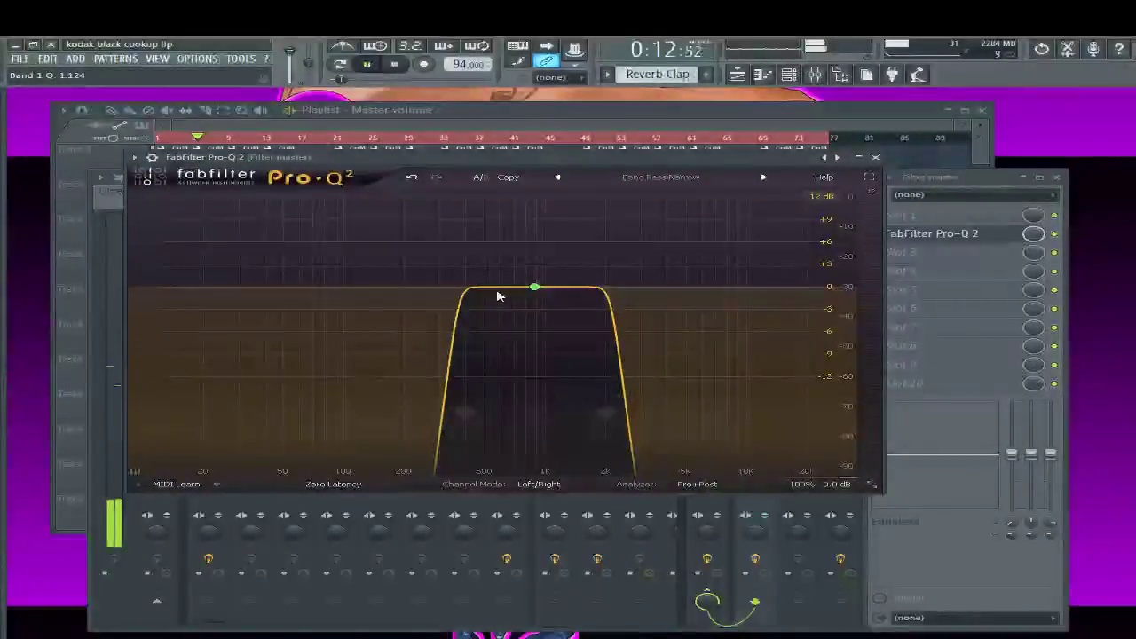
{"action": "scroll", "coordinate": [502, 295], "scroll_direction": "up", "scroll_amount": 1}
{"action": "scroll", "coordinate": [520, 299], "scroll_direction": "up", "scroll_amount": 1}
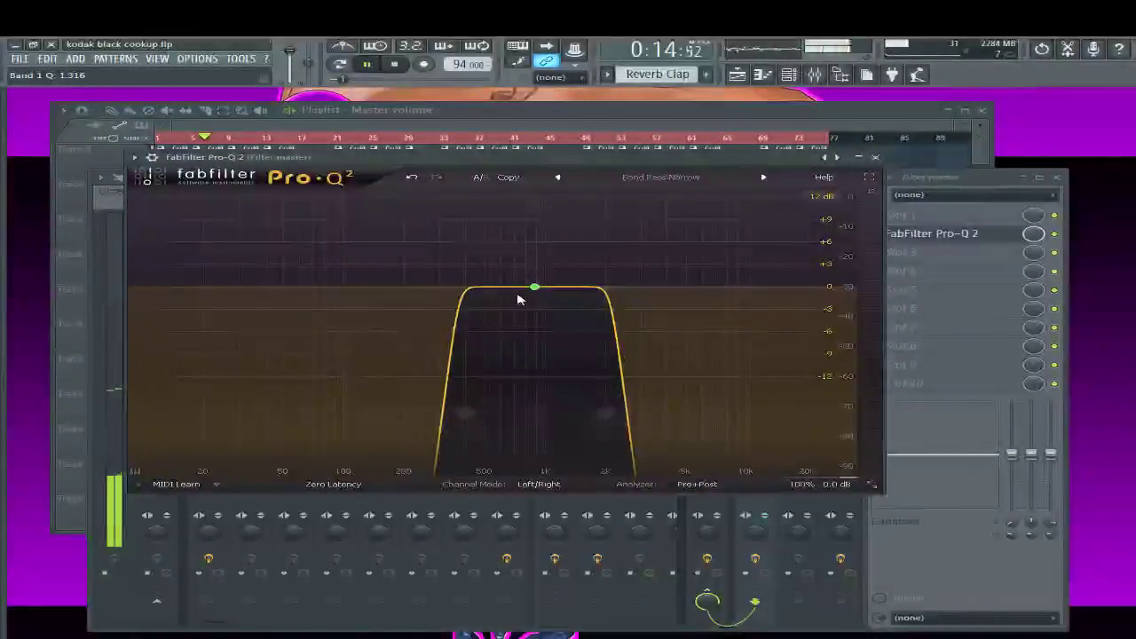
{"action": "scroll", "coordinate": [519, 299], "scroll_direction": "up", "scroll_amount": 2}
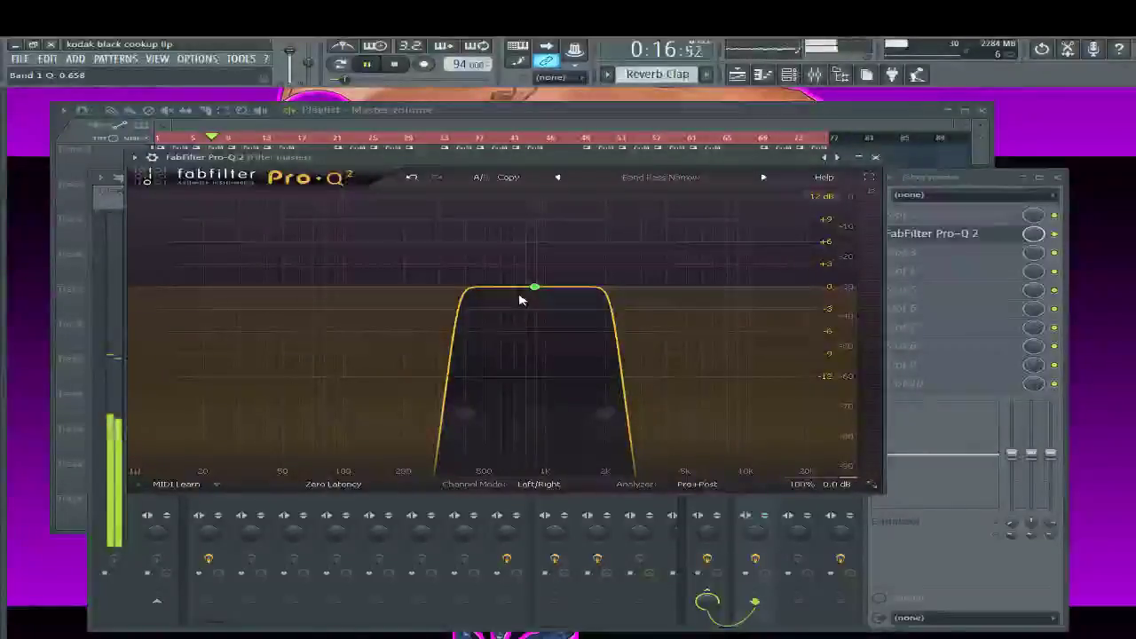
{"action": "scroll", "coordinate": [519, 299], "scroll_direction": "up", "scroll_amount": 1}
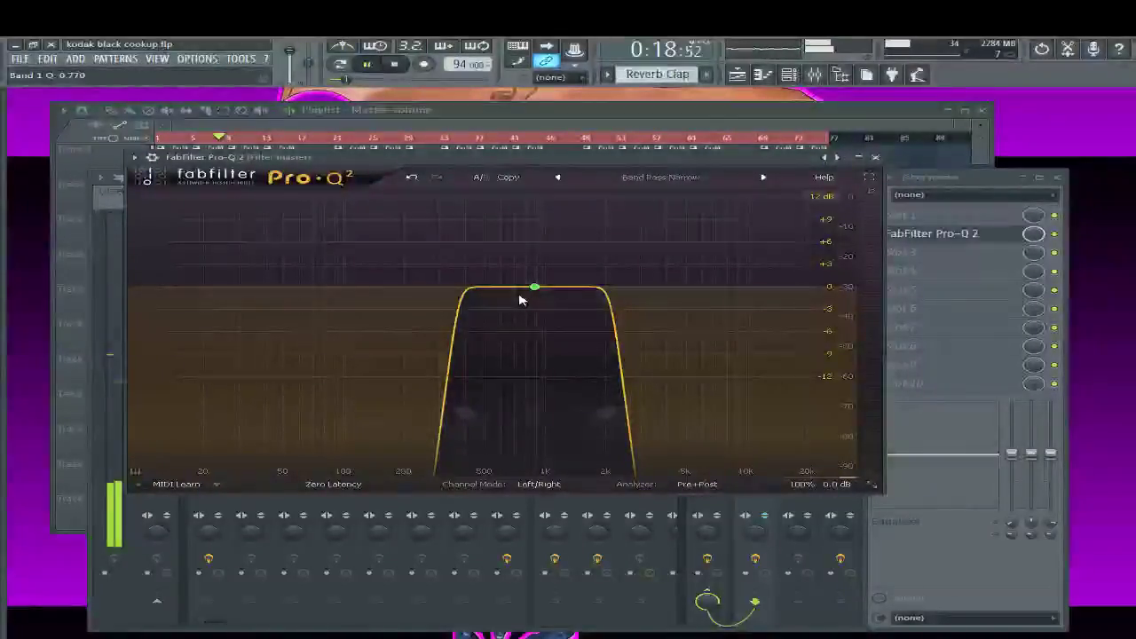
Stop playback, switch off the Filter master's FabFilter Pro-Q 2 and create a Playlist automation clip for its mix level
{"action": "left_click", "coordinate": [1060, 242]}
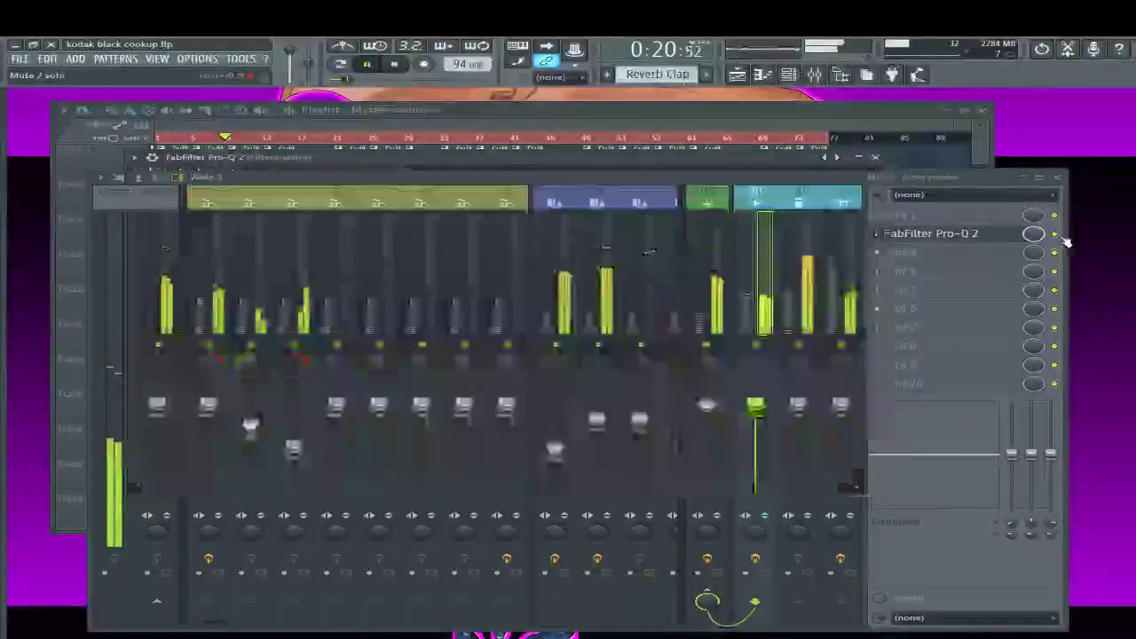
{"action": "key", "text": "space"}
{"action": "left_click", "coordinate": [1054, 234]}
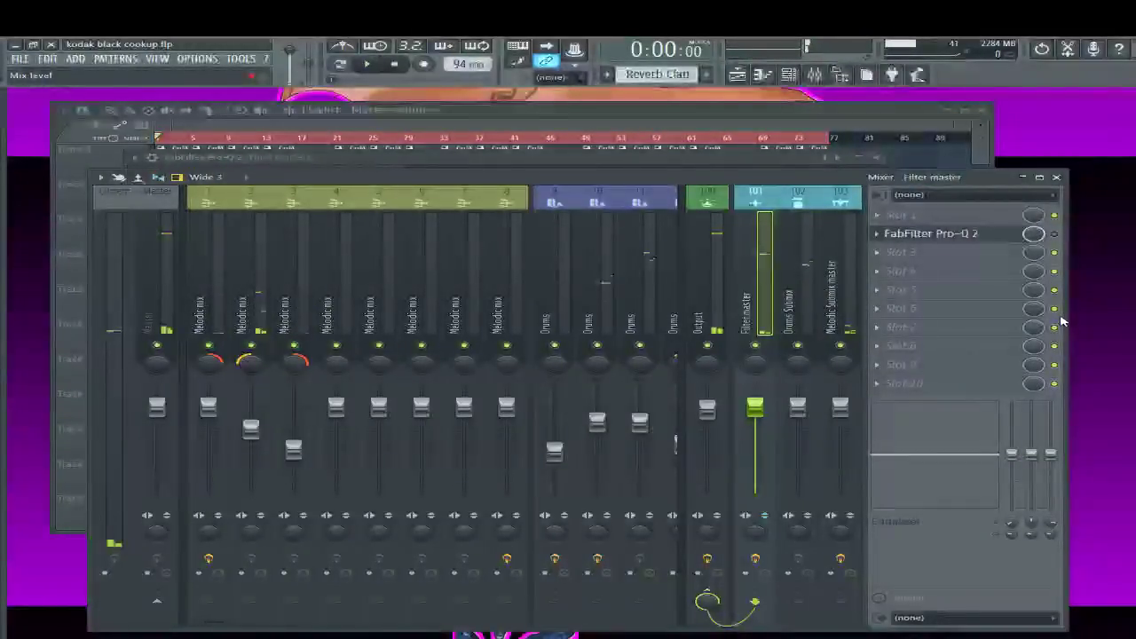
{"action": "left_click", "coordinate": [514, 133]}
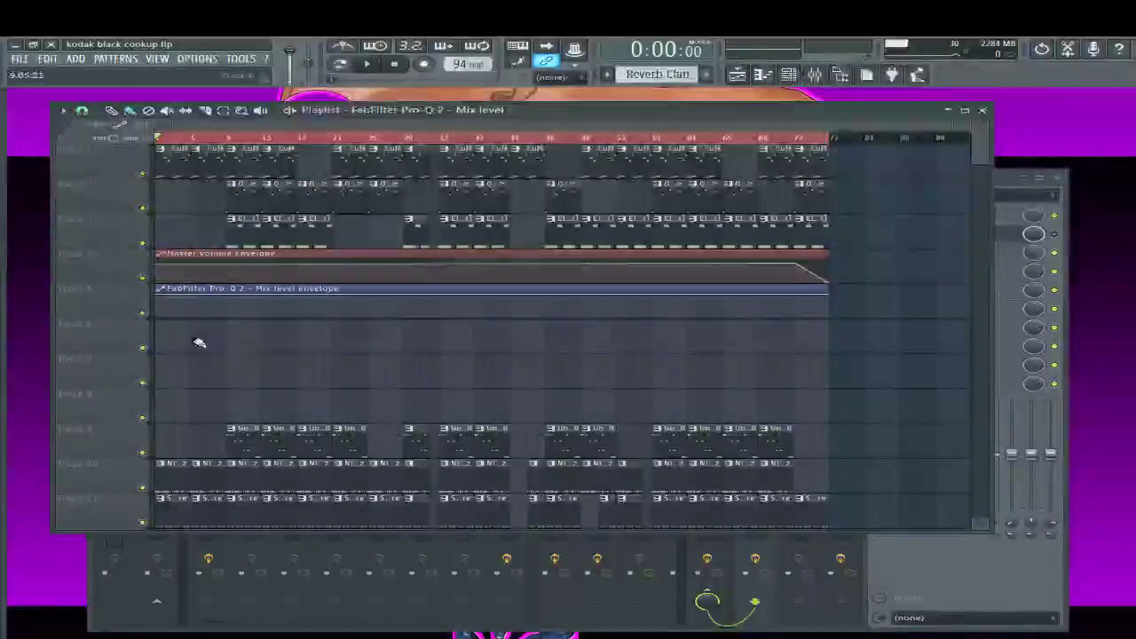
Shape the Pro-Q 2 mix level envelope to ramp down to zero at bar 9 and stay flat at zero to its end
{"action": "left_click_drag", "start_coordinate": [254, 294], "coordinate": [230, 350]}
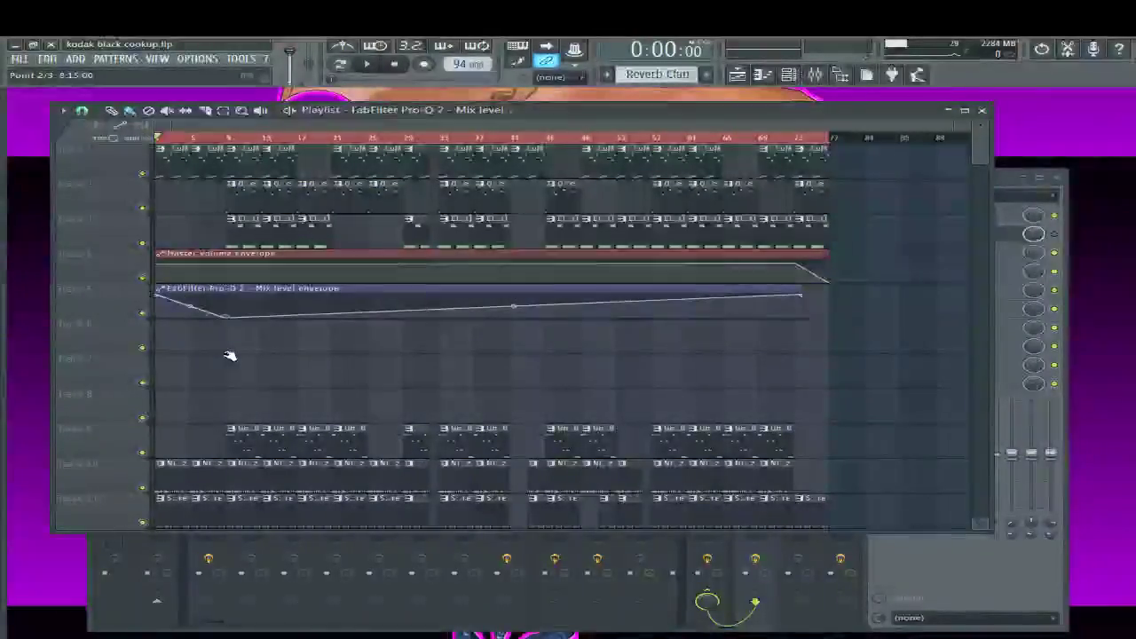
{"action": "right_click", "coordinate": [803, 299]}
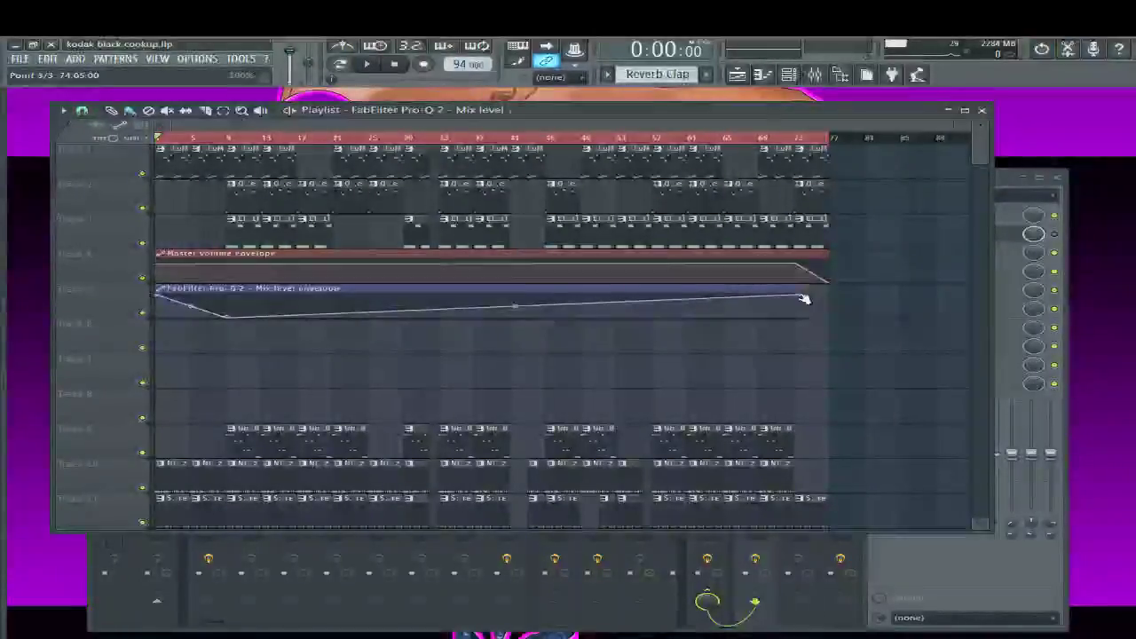
{"action": "right_click", "coordinate": [803, 299]}
{"action": "key", "text": "ctrl+z"}
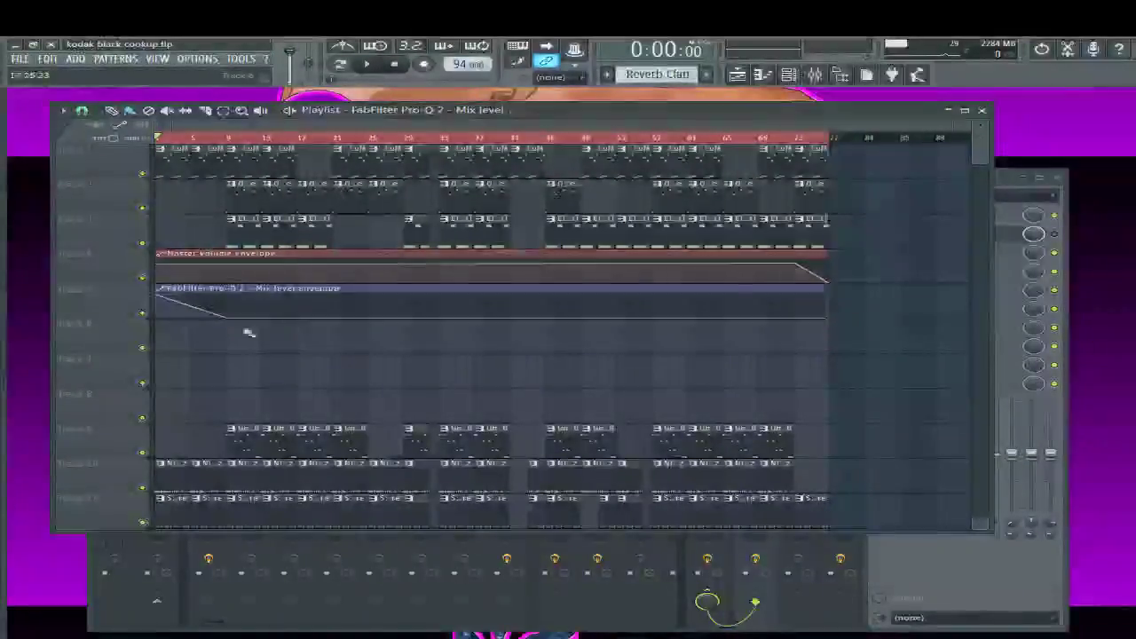
Re-enable the Filter master's FabFilter Pro-Q 2 and make its mix level envelope hold full until an abrupt drop to zero at bar 9
{"action": "scroll", "coordinate": [249, 332], "scroll_direction": "up", "scroll_amount": 3}
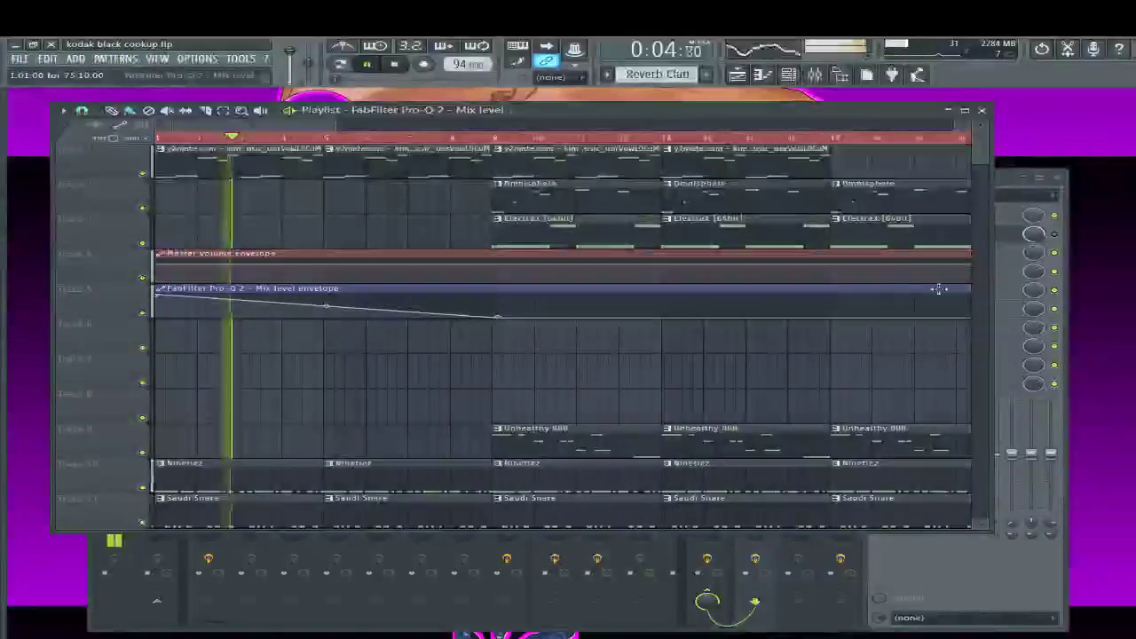
{"action": "left_click", "coordinate": [1058, 251]}
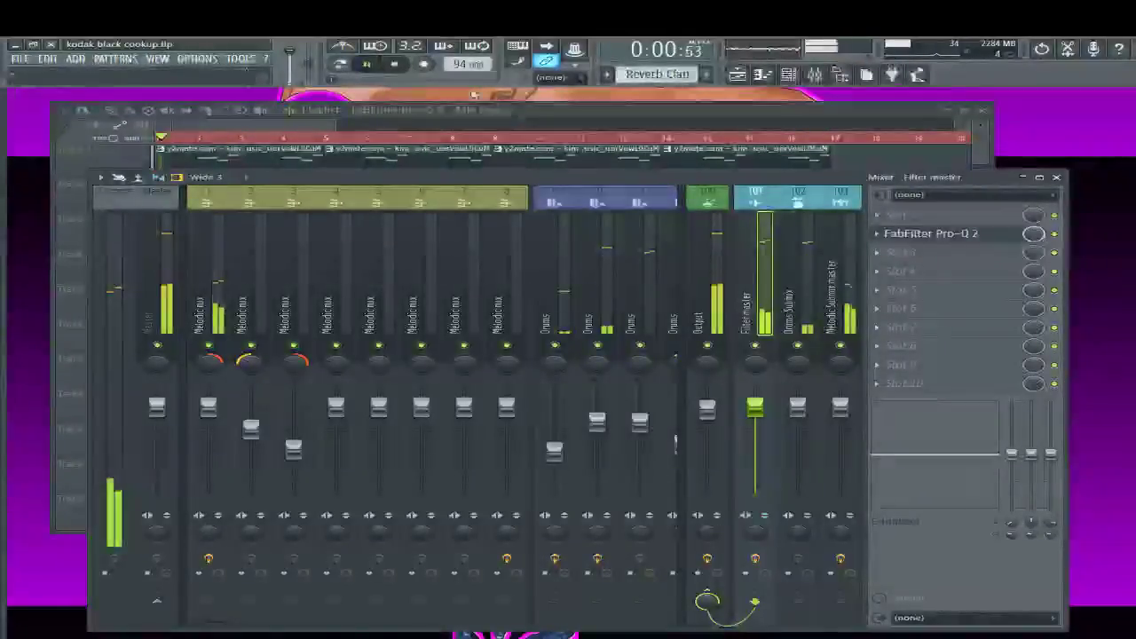
{"action": "left_click", "coordinate": [325, 132]}
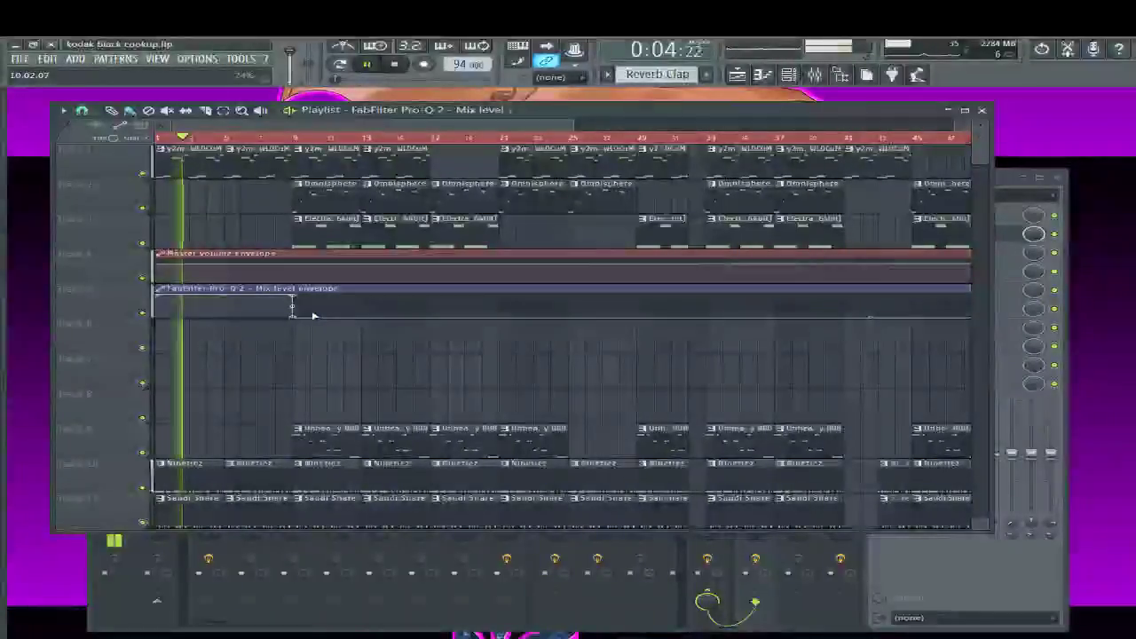
{"action": "scroll", "coordinate": [314, 316], "scroll_direction": "down", "scroll_amount": 2}
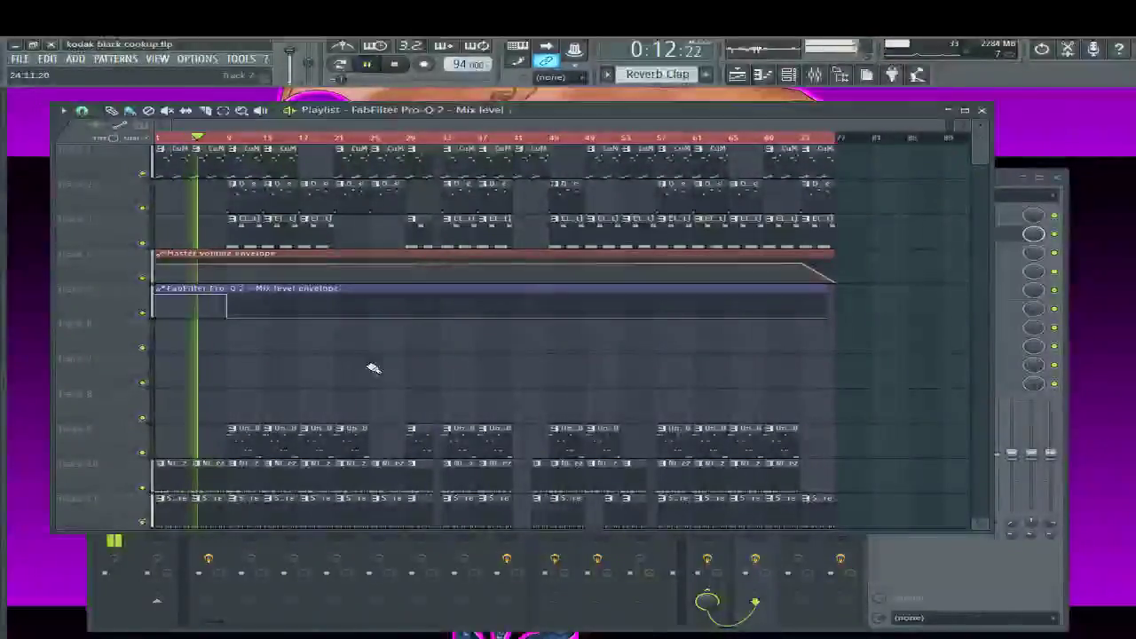
Stop playback and reshape the Pro-Q 2 mix level envelope to stay at 100% until bar 5 and slope to zero at bar 9
{"action": "key", "text": "space"}
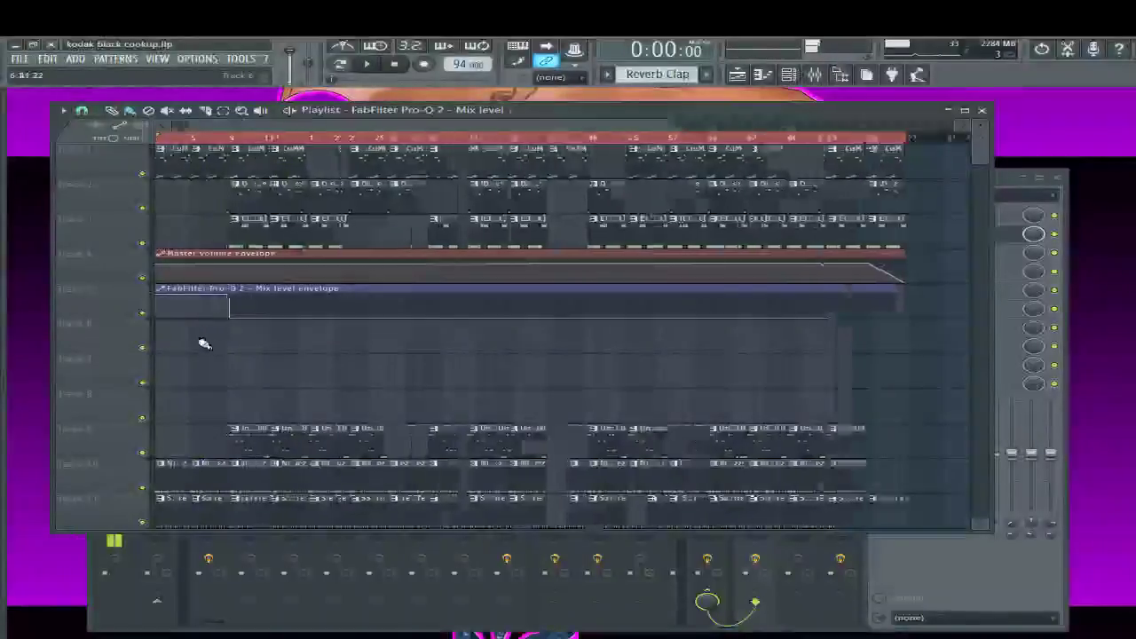
{"action": "scroll", "coordinate": [207, 337], "scroll_direction": "up", "scroll_amount": 3}
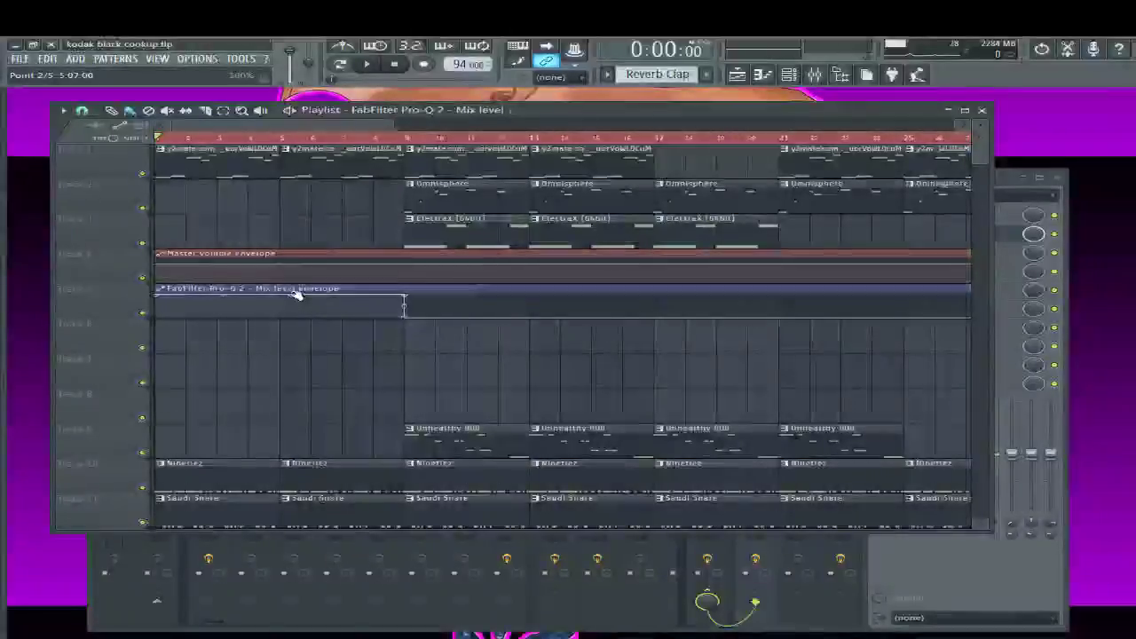
{"action": "left_click_drag", "start_coordinate": [395, 298], "coordinate": [409, 354]}
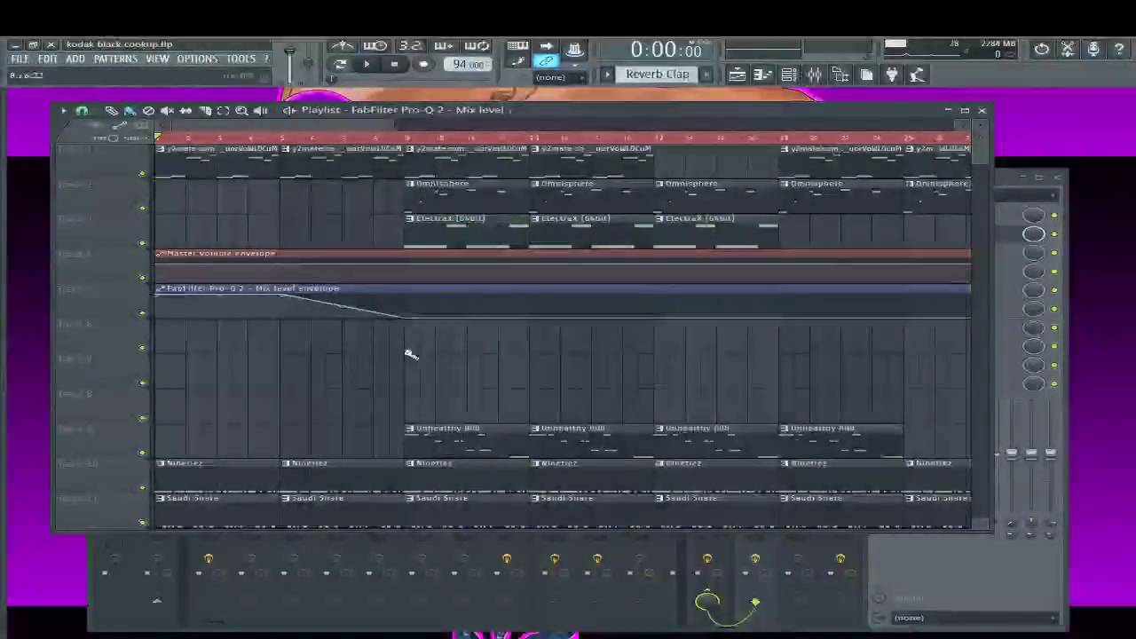
Select the drum clips starting at bar 5 and shorten them to end at bar 8, leaving a one-bar gap before the drop
{"action": "scroll", "coordinate": [395, 355], "scroll_direction": "down", "scroll_amount": 2}
{"action": "left_click_drag", "start_coordinate": [284, 393], "coordinate": [373, 268]}
{"action": "scroll", "coordinate": [365, 296], "scroll_direction": "up", "scroll_amount": 3}
{"action": "scroll", "coordinate": [364, 295], "scroll_direction": "up", "scroll_amount": 4}
Play the song from the start, checking the filtered intro and the track levels in the mixer, and stop playback
{"action": "key", "text": "space"}
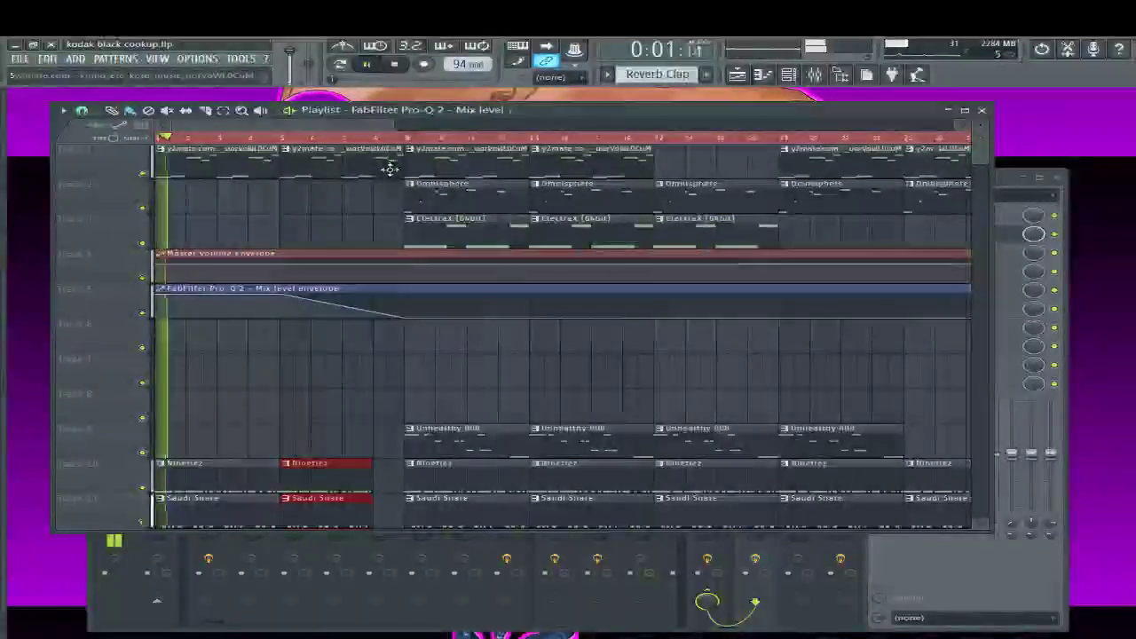
{"action": "scroll", "coordinate": [266, 329], "scroll_direction": "up", "scroll_amount": 3}
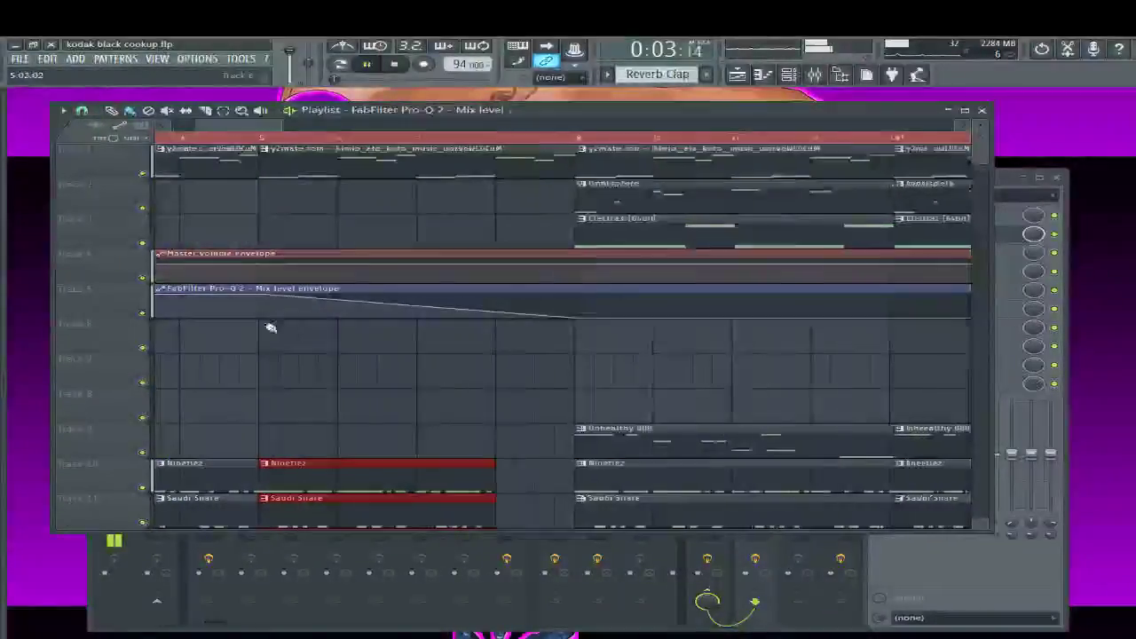
{"action": "scroll", "coordinate": [258, 330], "scroll_direction": "down", "scroll_amount": 4}
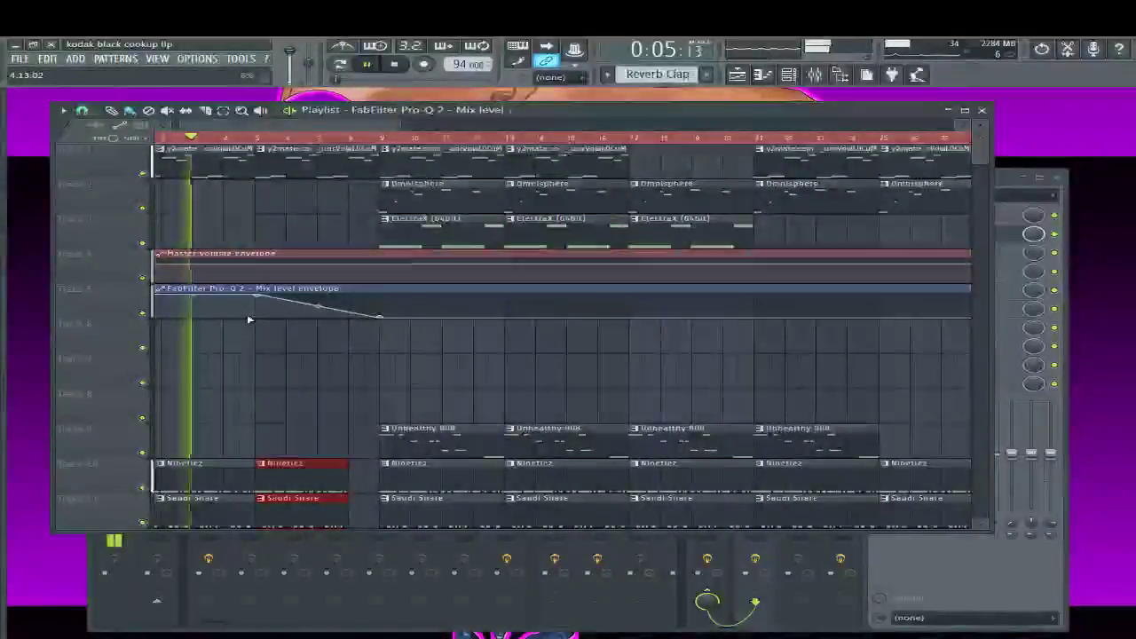
{"action": "scroll", "coordinate": [248, 318], "scroll_direction": "down", "scroll_amount": 3}
{"action": "scroll", "coordinate": [249, 318], "scroll_direction": "down", "scroll_amount": 2}
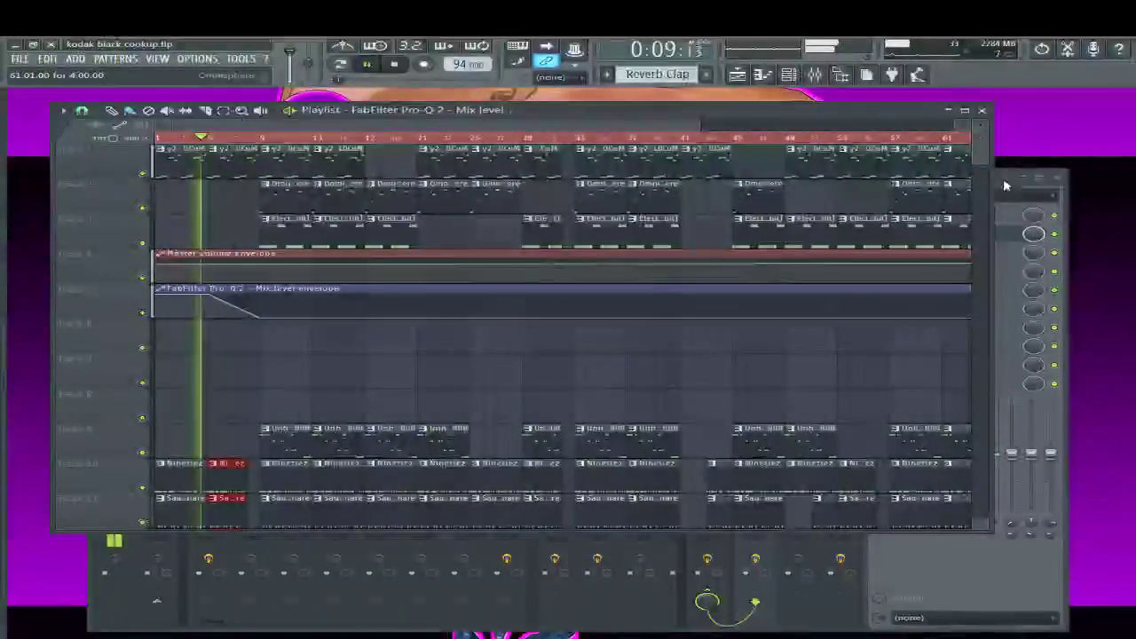
{"action": "left_click", "coordinate": [1040, 184]}
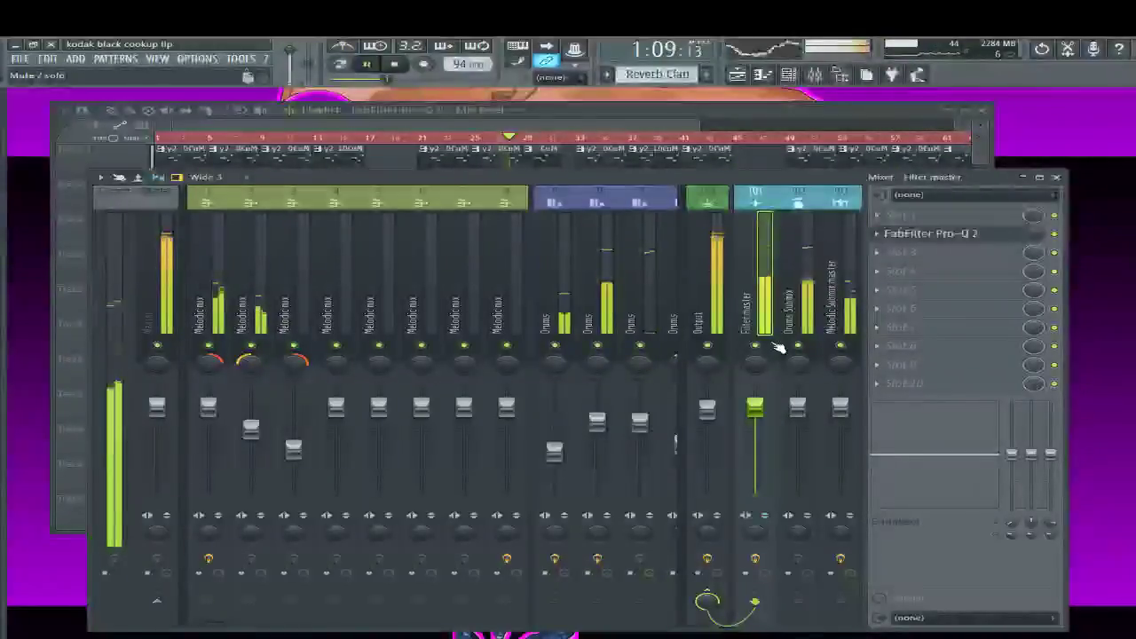
{"action": "left_click", "coordinate": [623, 151]}
{"action": "key", "text": "space"}
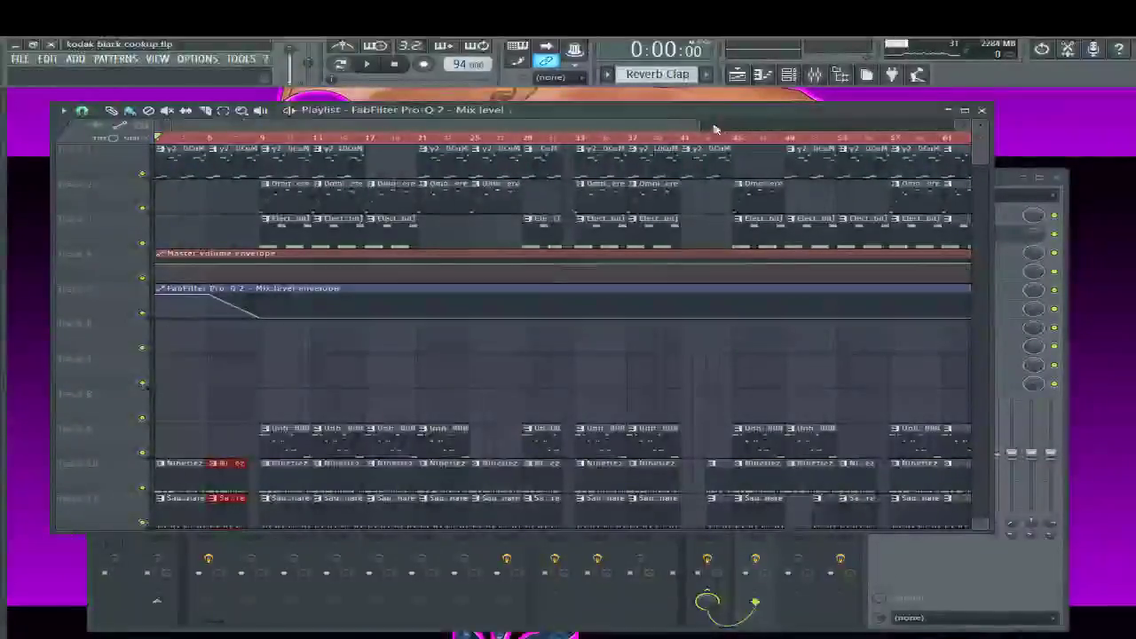
Select the first Melodic mix track in the mixer and create a Playlist automation clip for its Gross Beat mix level
{"action": "scroll", "coordinate": [704, 128], "scroll_direction": "up", "scroll_amount": 6}
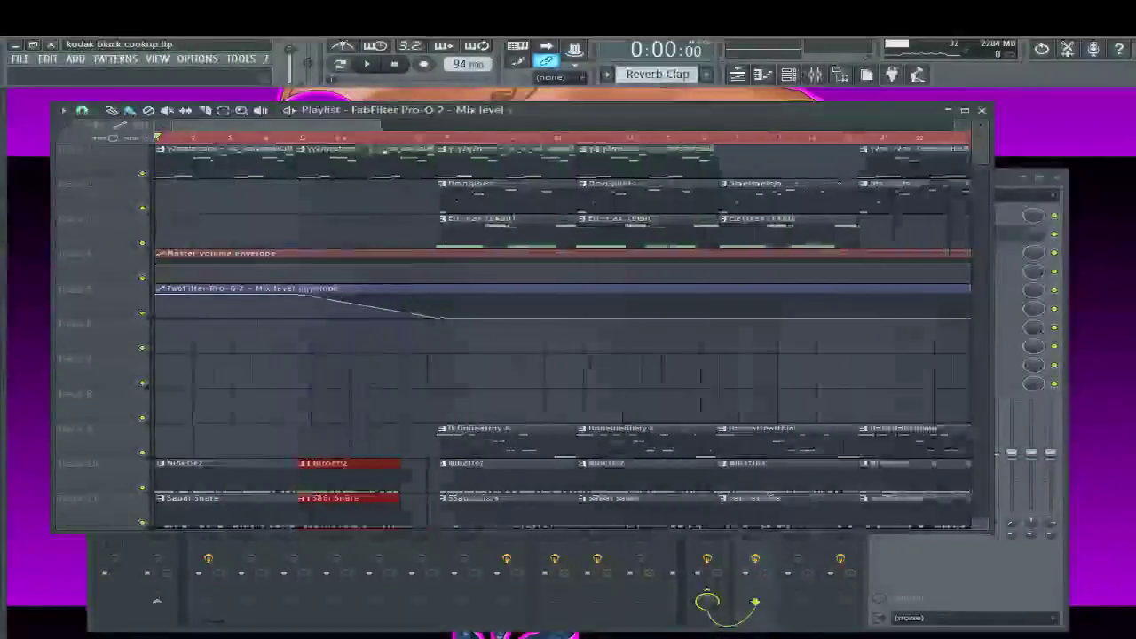
{"action": "scroll", "coordinate": [417, 321], "scroll_direction": "down", "scroll_amount": 3}
{"action": "scroll", "coordinate": [405, 325], "scroll_direction": "down", "scroll_amount": 2}
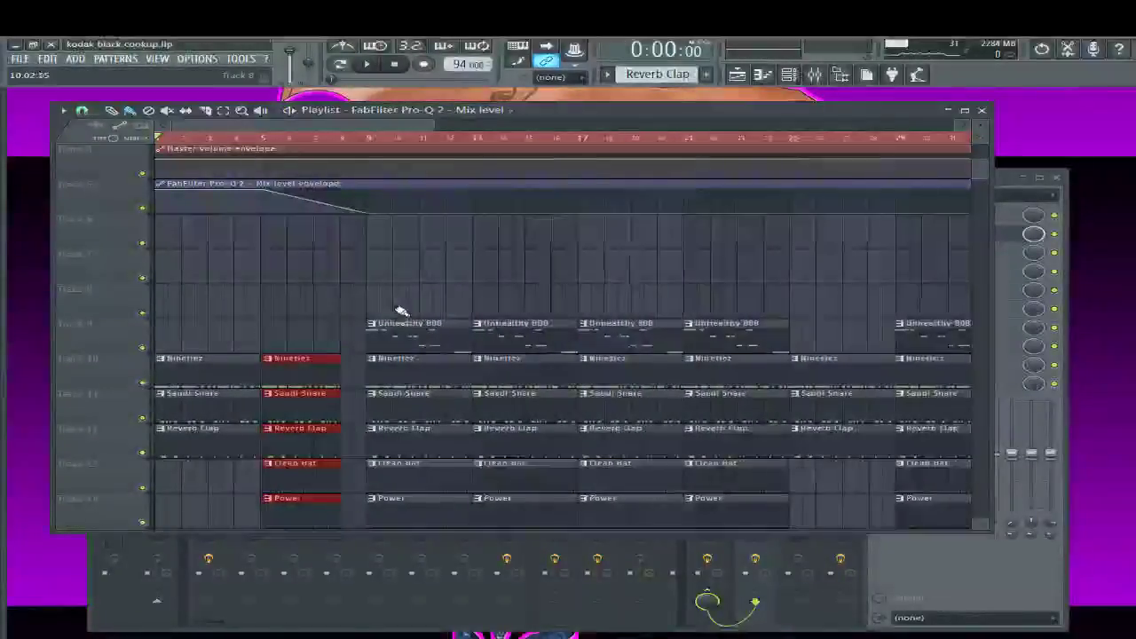
{"action": "left_click", "coordinate": [1005, 181]}
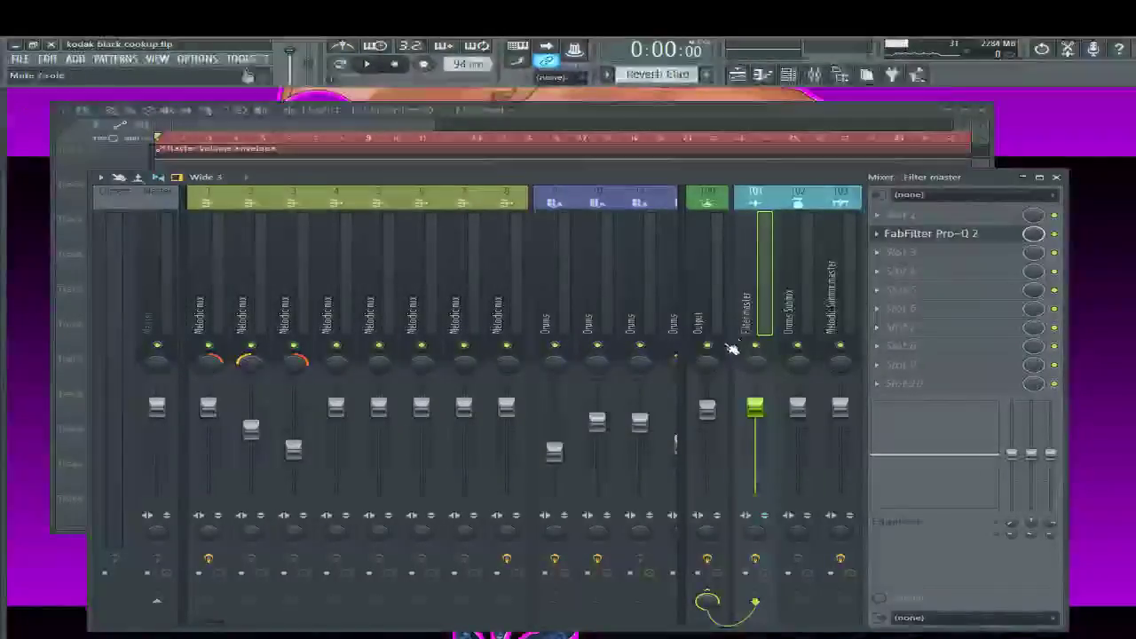
{"action": "left_click", "coordinate": [705, 315]}
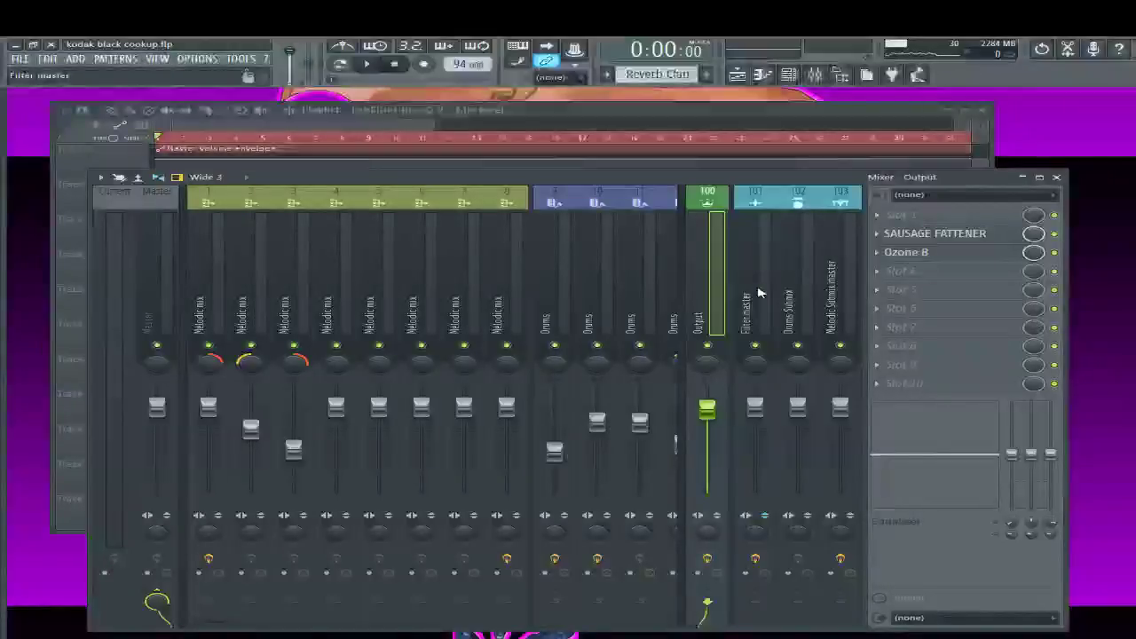
{"action": "left_click", "coordinate": [213, 282]}
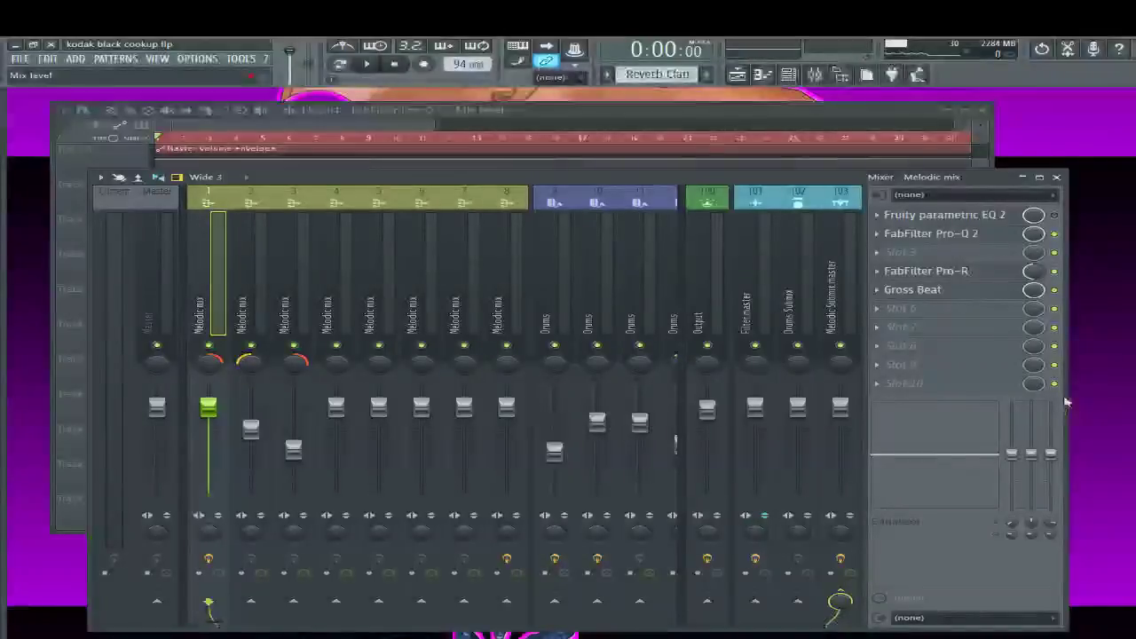
{"action": "left_click", "coordinate": [355, 133]}
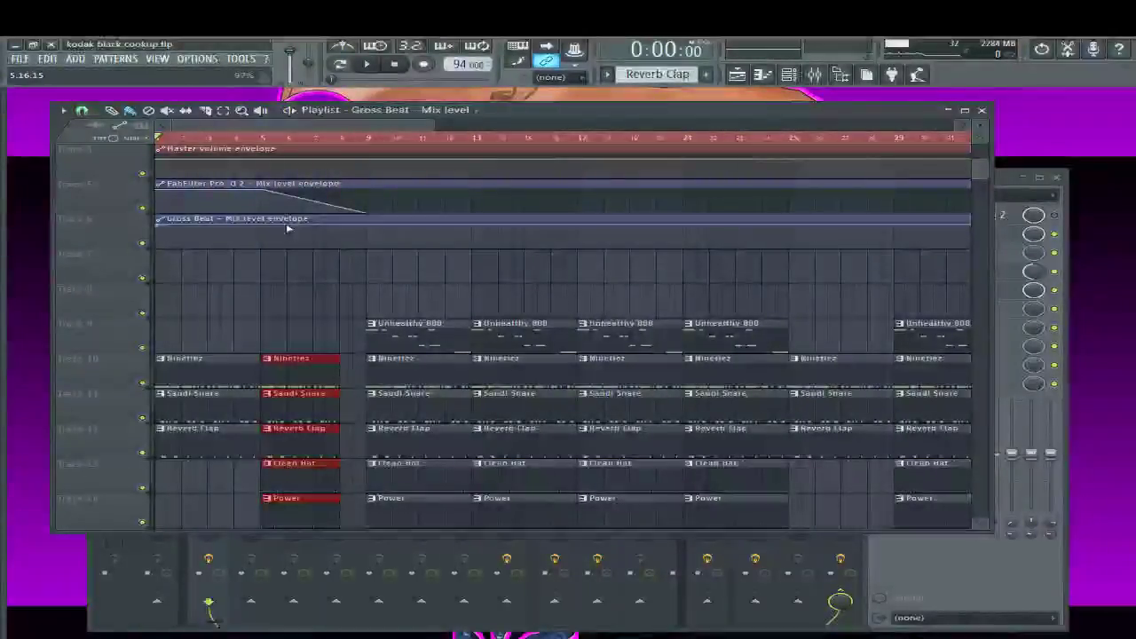
Play the intro up to bar 5, stop playback and examine the drum clips around that bar
{"action": "key", "text": "space"}
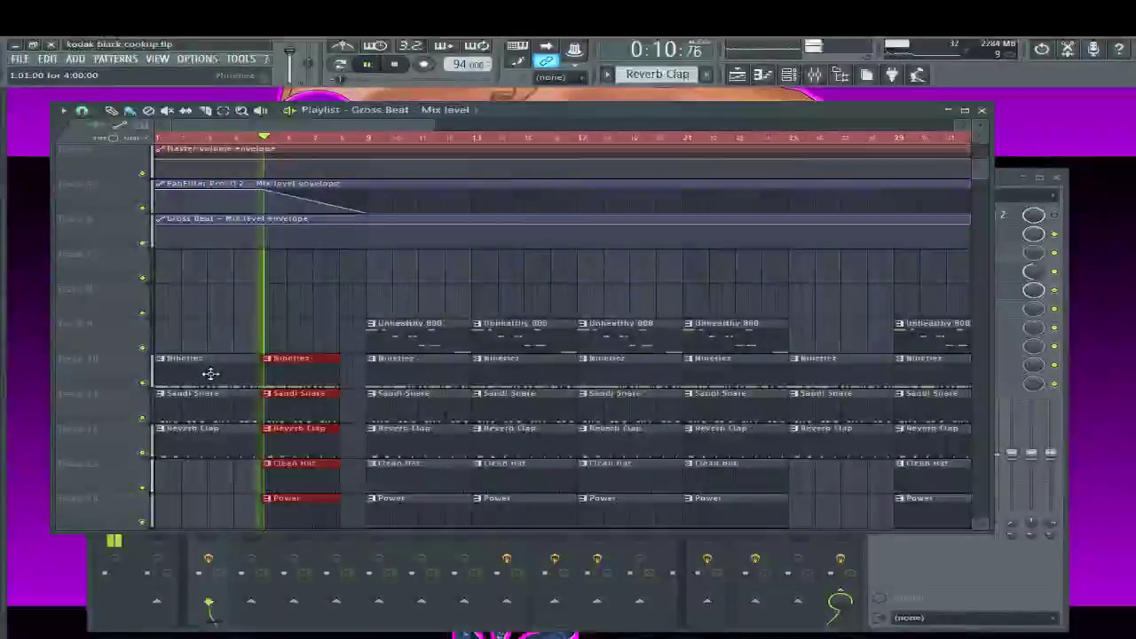
{"action": "key", "text": "space"}
{"action": "scroll", "coordinate": [230, 380], "scroll_direction": "up", "scroll_amount": 5}
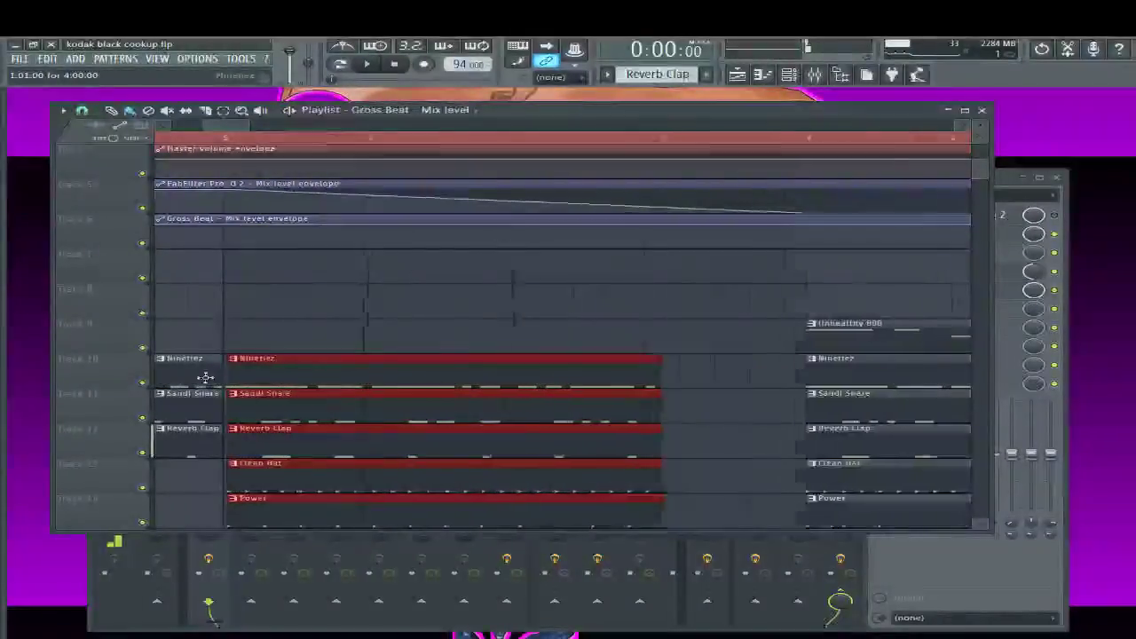
{"action": "scroll", "coordinate": [312, 514], "scroll_direction": "down", "scroll_amount": 6}
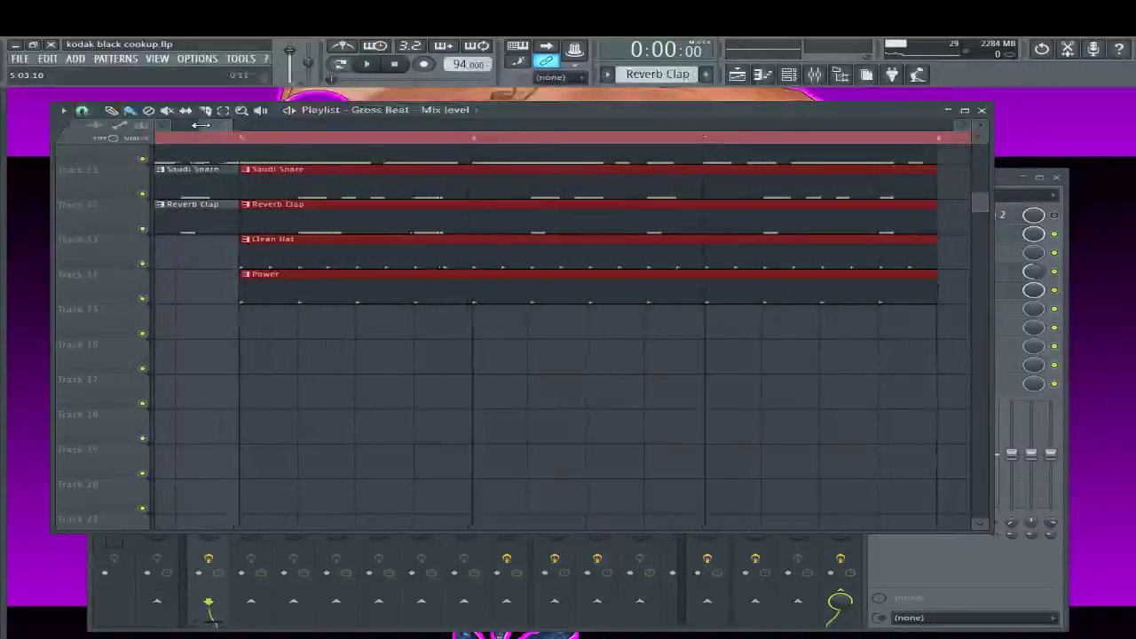
Play the song from the start through the filtered intro and first drop, examining the playlist arrangement, and stop playback
{"action": "scroll", "coordinate": [256, 296], "scroll_direction": "down", "scroll_amount": 2}
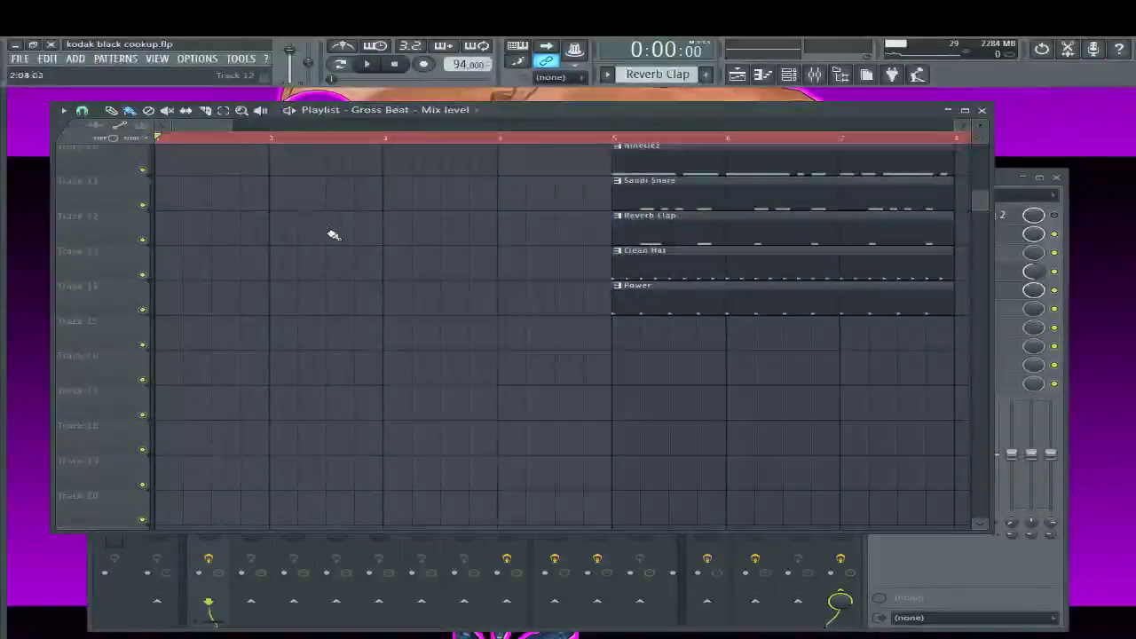
{"action": "scroll", "coordinate": [347, 223], "scroll_direction": "up", "scroll_amount": 4}
{"action": "key", "text": "space"}
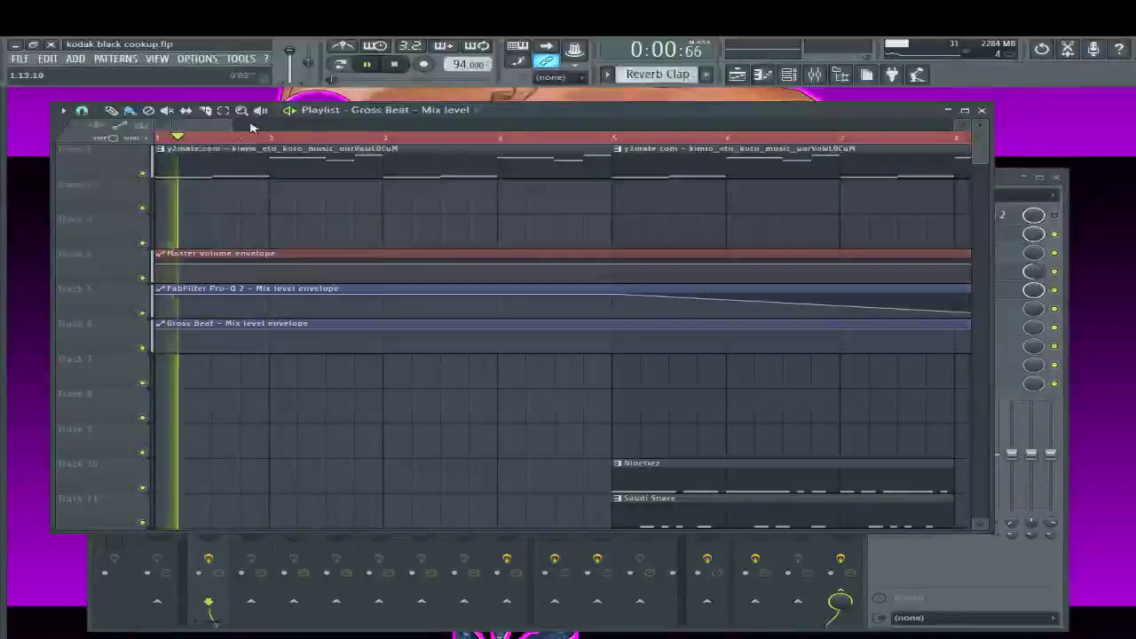
{"action": "scroll", "coordinate": [324, 149], "scroll_direction": "down", "scroll_amount": 3}
{"action": "scroll", "coordinate": [324, 150], "scroll_direction": "down", "scroll_amount": 2}
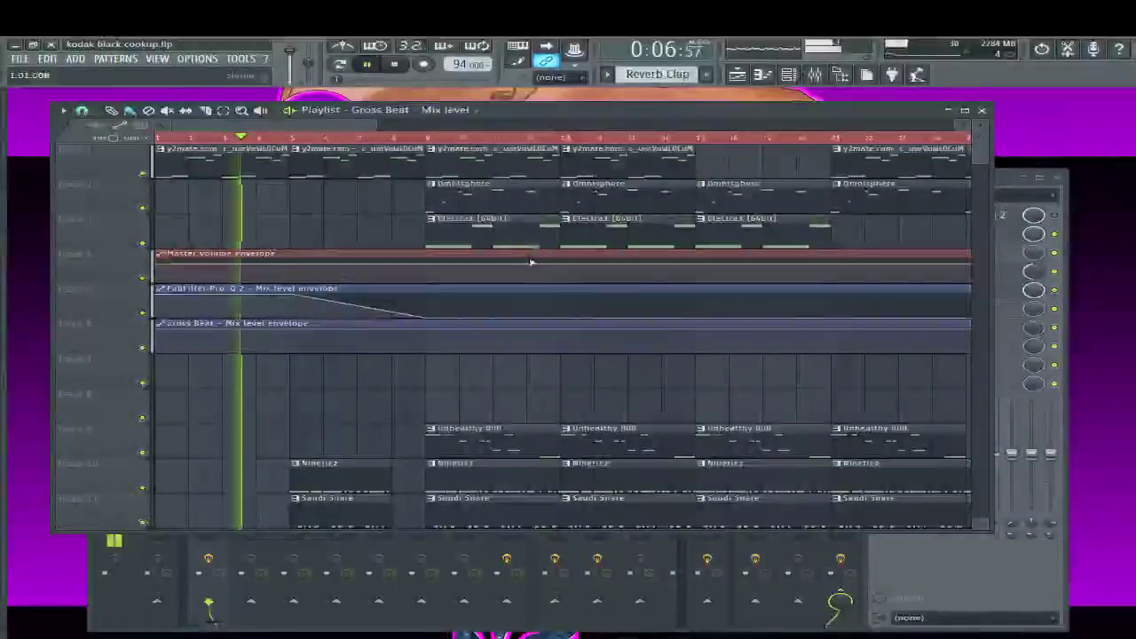
{"action": "left_click_drag", "start_coordinate": [319, 131], "coordinate": [349, 141]}
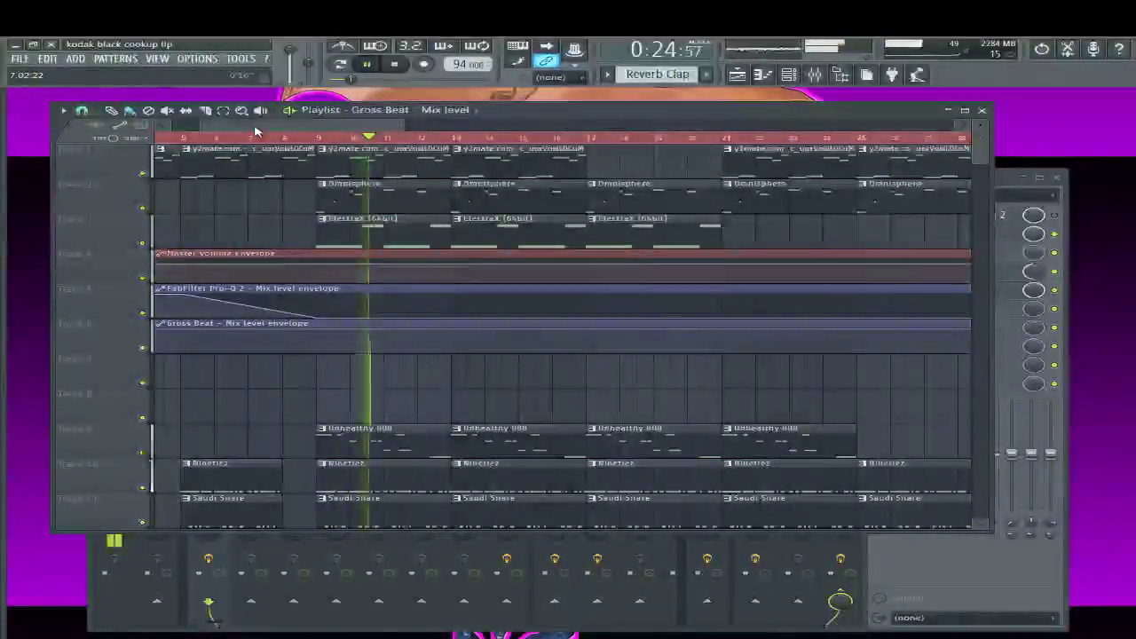
{"action": "key", "text": "alt+F8"}
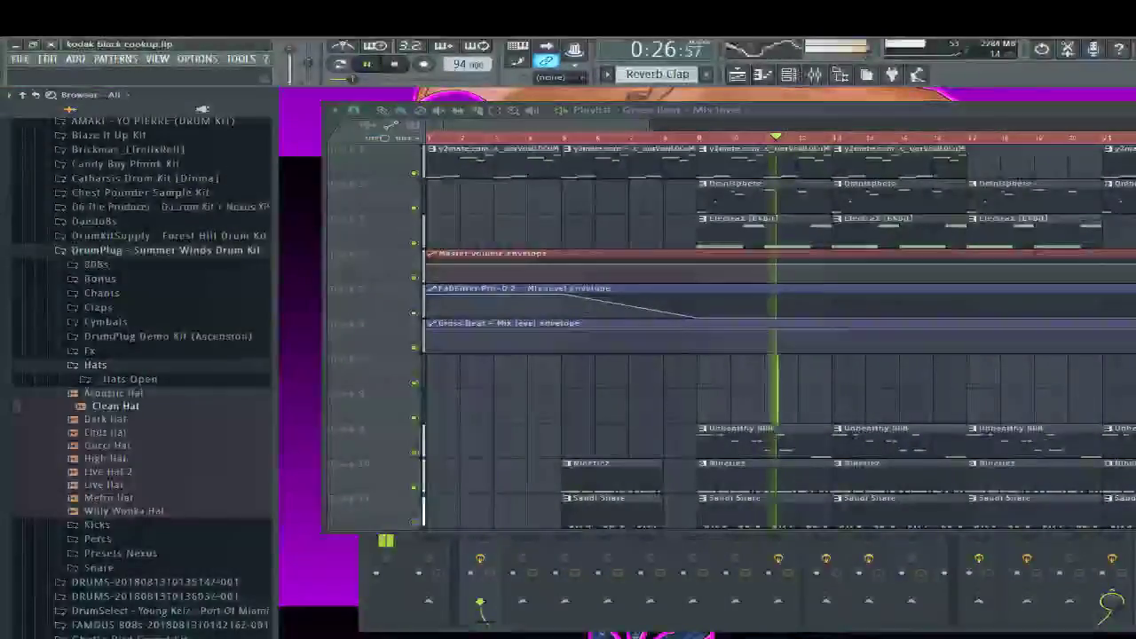
{"action": "key", "text": "alt+F8"}
{"action": "key", "text": "space"}
Select all playlist clips and move them four bars later so the song starts at bar 5, and clear the selection
{"action": "key", "text": "ctrl+a"}
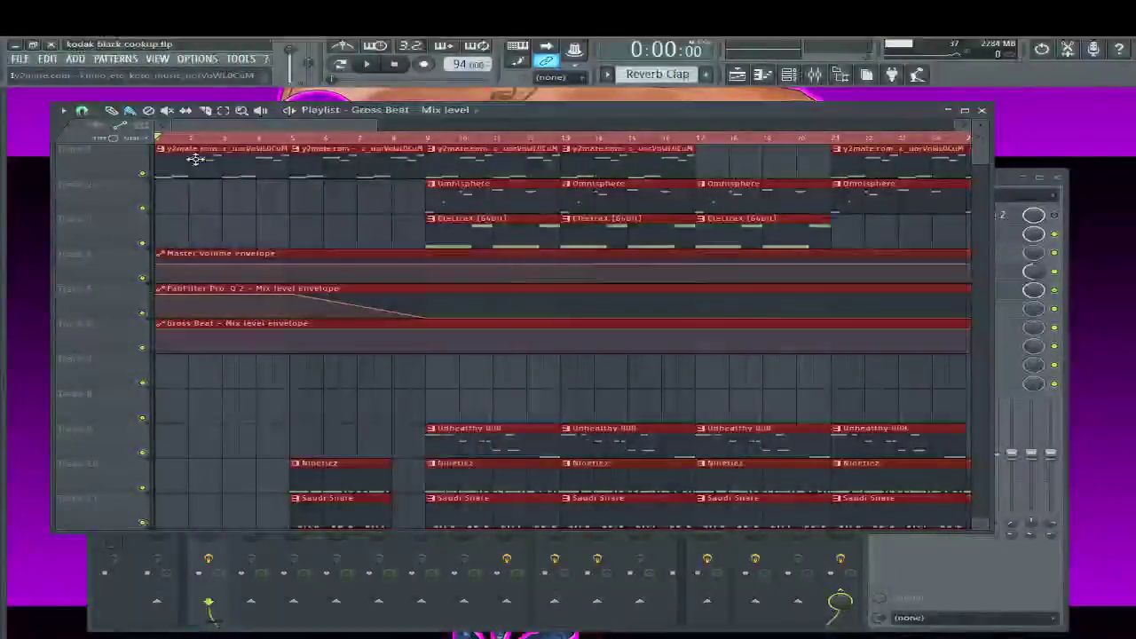
{"action": "left_click_drag", "start_coordinate": [187, 158], "coordinate": [322, 156]}
{"action": "left_click", "coordinate": [298, 174]}
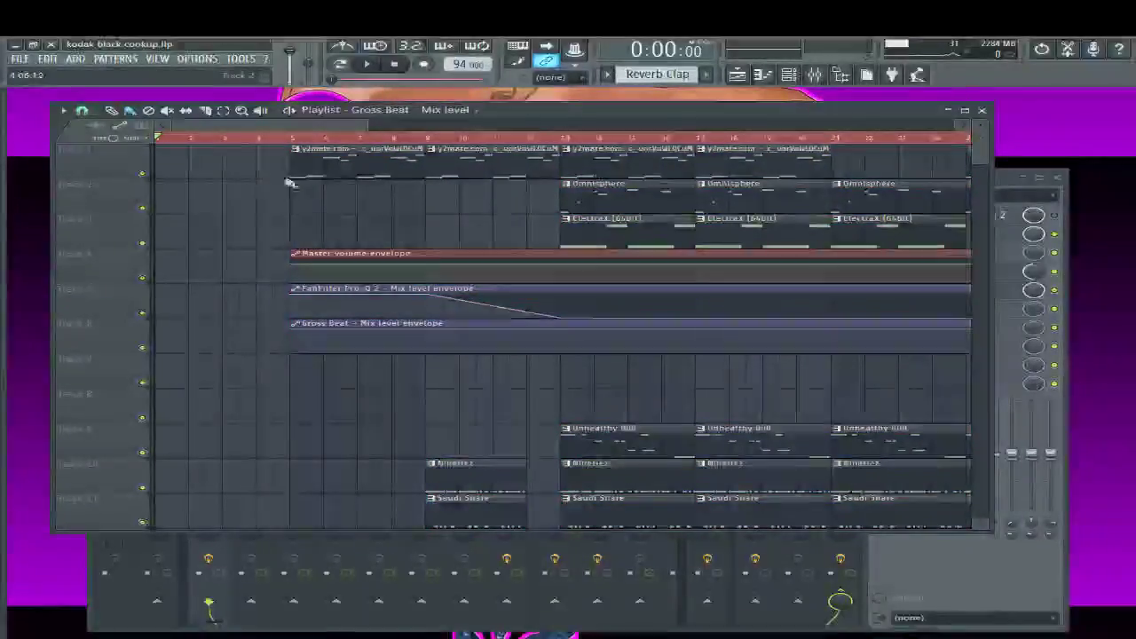
Add a one-bar melody clip at bar 4 as a lead-in, select all clips and start the playback selection at bar 4
{"action": "left_click_drag", "start_coordinate": [284, 208], "coordinate": [158, 153]}
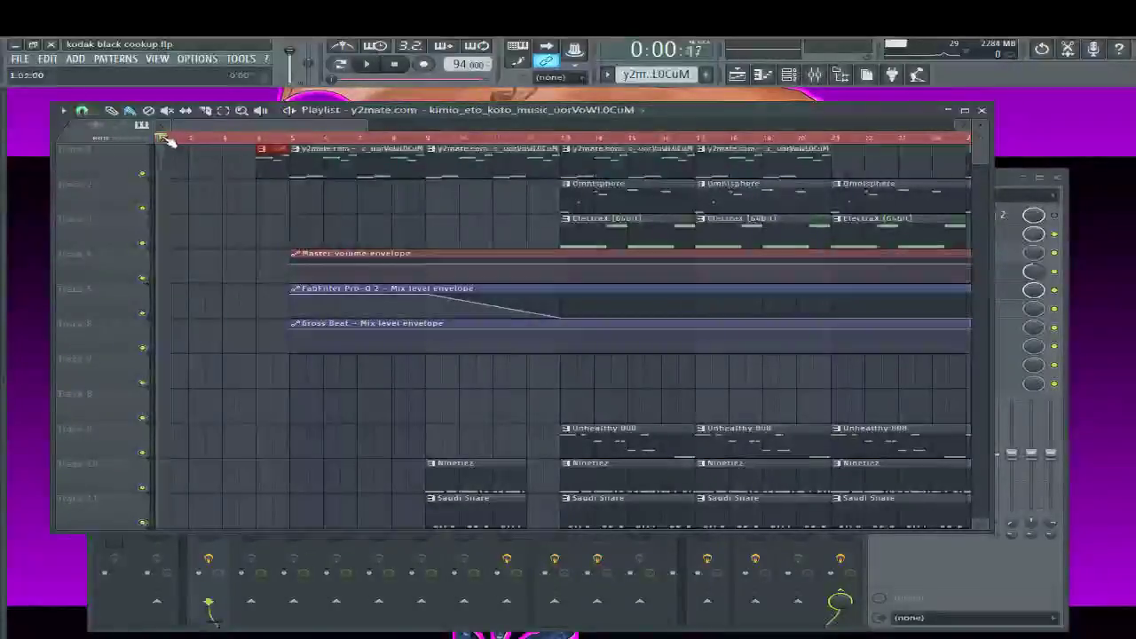
{"action": "key", "text": "ctrl+a"}
{"action": "left_click_drag", "start_coordinate": [186, 142], "coordinate": [262, 161]}
Play the song from bar 4, examining the whole arrangement across the melody, automation and drum tracks, and stop playback
{"action": "key", "text": "space"}
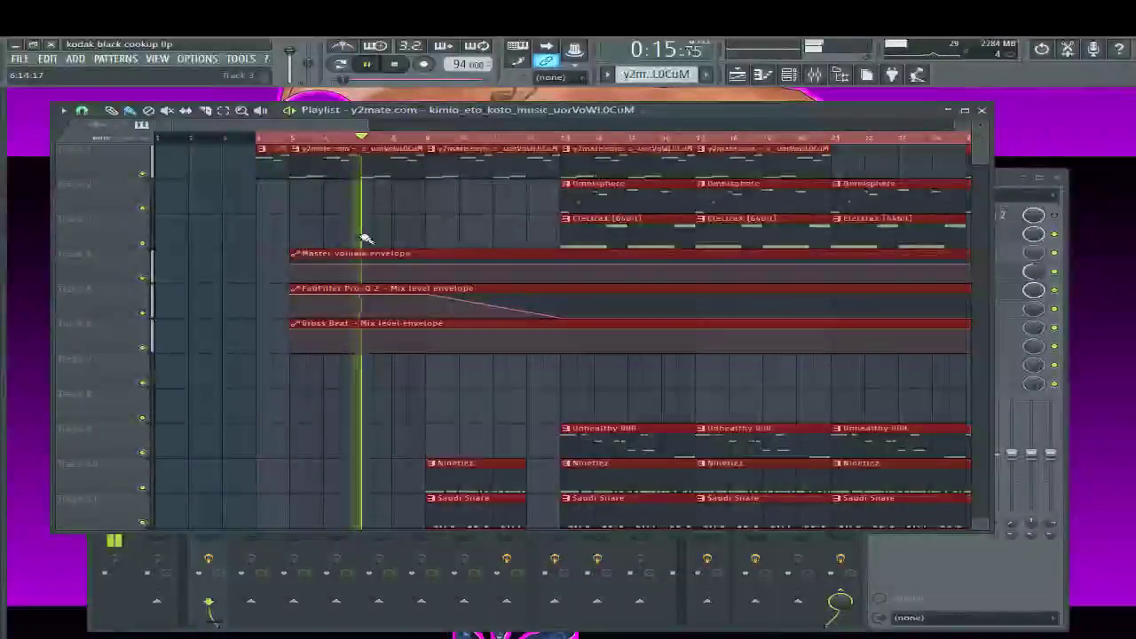
{"action": "scroll", "coordinate": [426, 293], "scroll_direction": "down", "scroll_amount": 5}
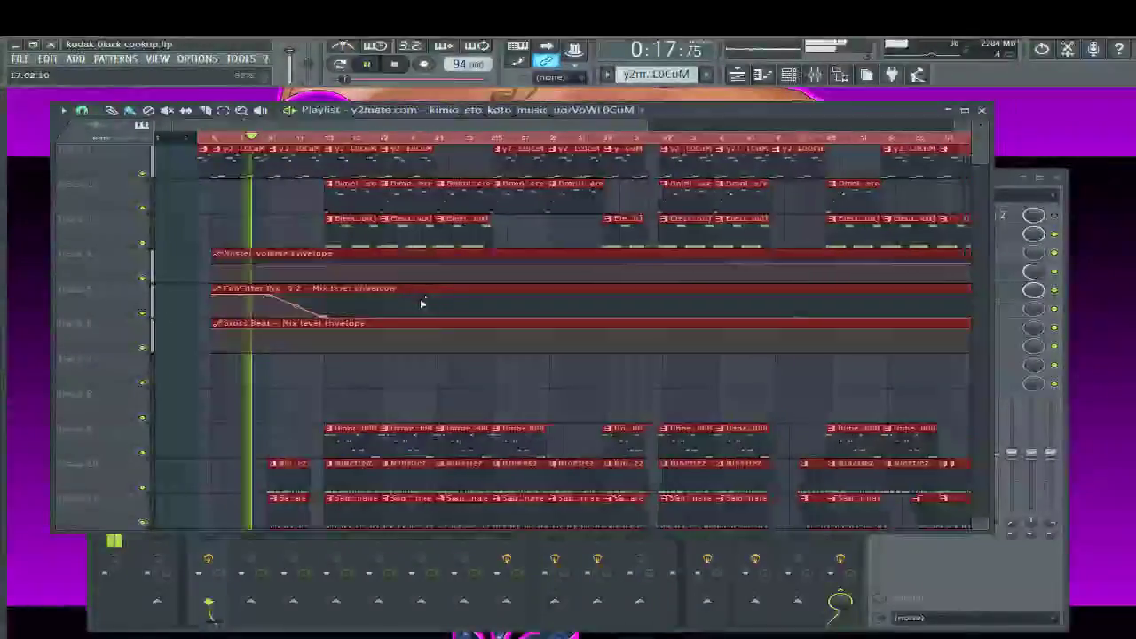
{"action": "scroll", "coordinate": [371, 297], "scroll_direction": "down", "scroll_amount": 3}
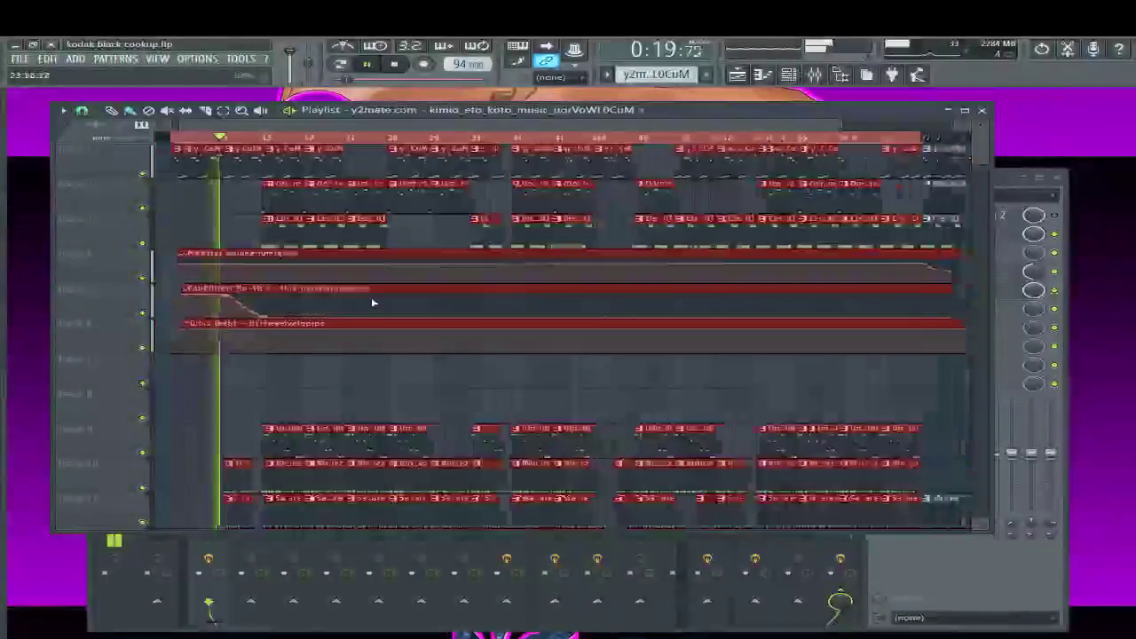
{"action": "scroll", "coordinate": [248, 317], "scroll_direction": "down", "scroll_amount": 7}
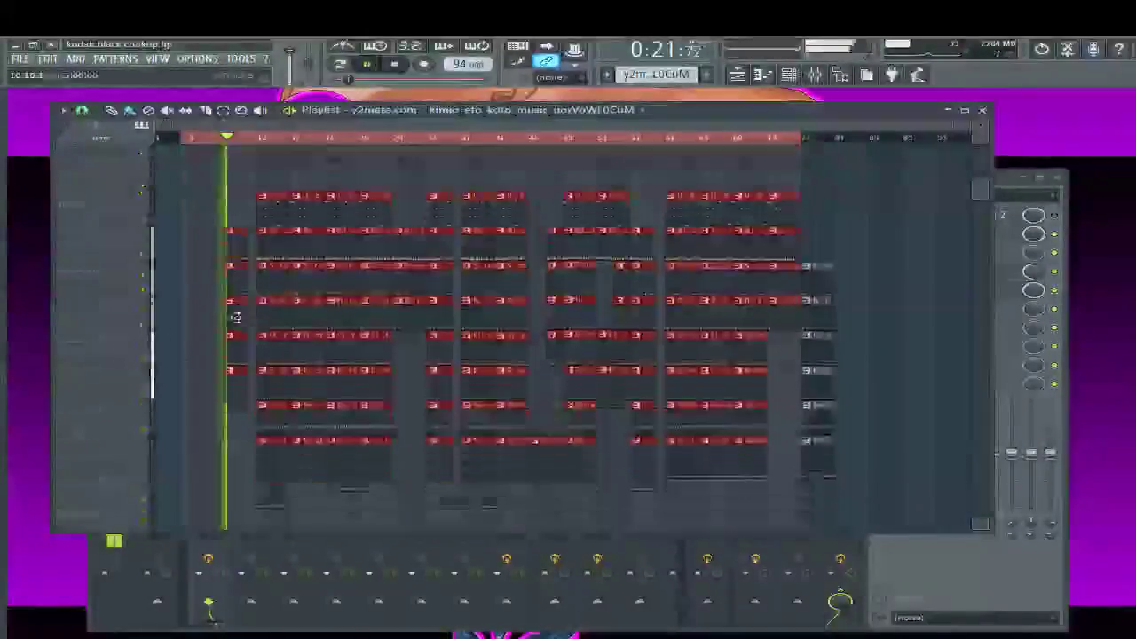
{"action": "key", "text": "space"}
Try a copy of the Clean Hat clip in the intro, running from bar 5 to bar 9
{"action": "scroll", "coordinate": [256, 339], "scroll_direction": "up", "scroll_amount": 8}
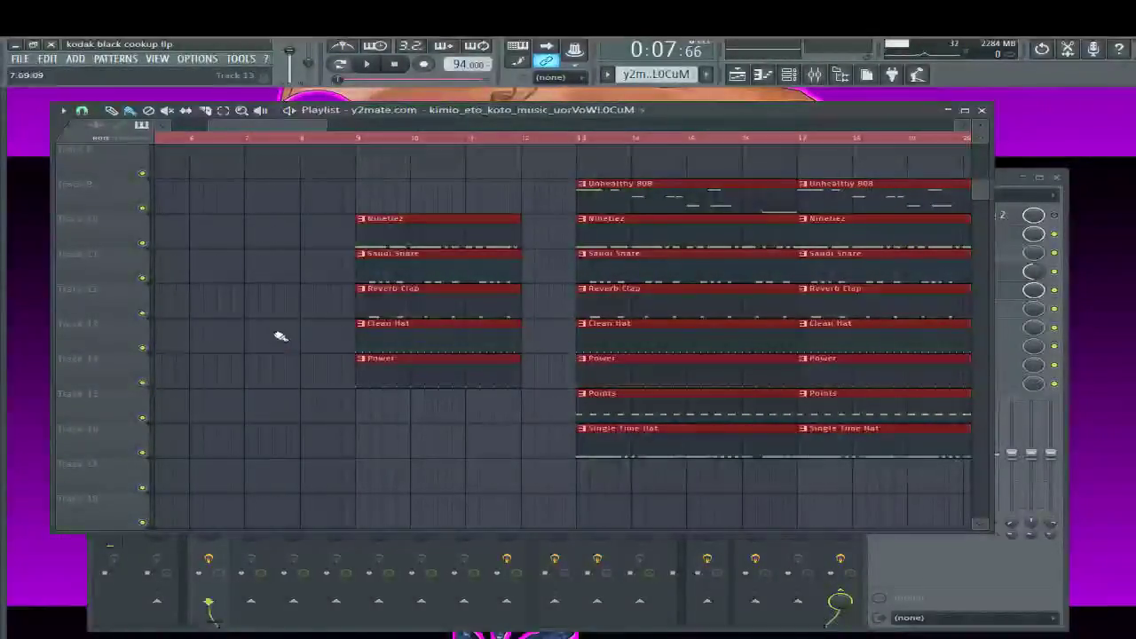
{"action": "left_click", "coordinate": [372, 336]}
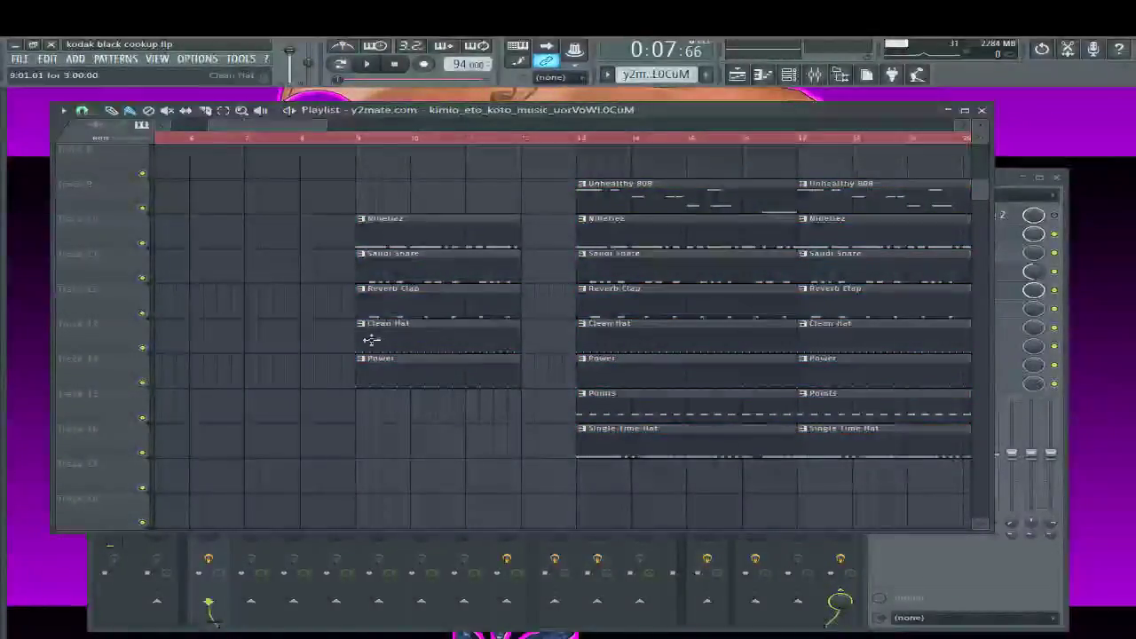
{"action": "left_click", "coordinate": [174, 331]}
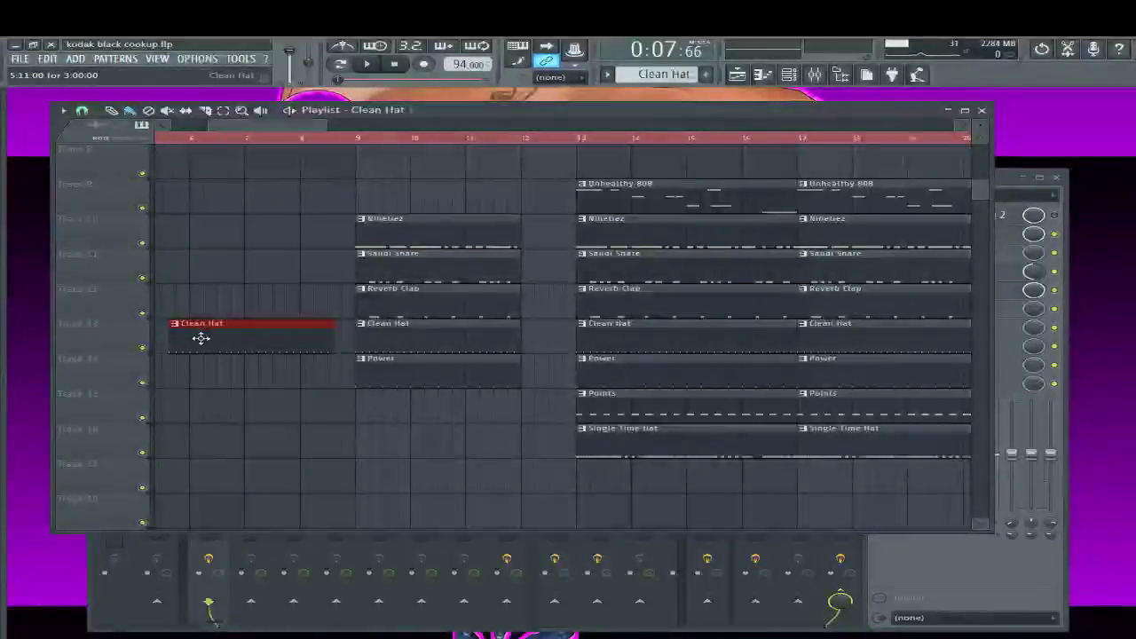
{"action": "left_click_drag", "start_coordinate": [217, 328], "coordinate": [428, 316]}
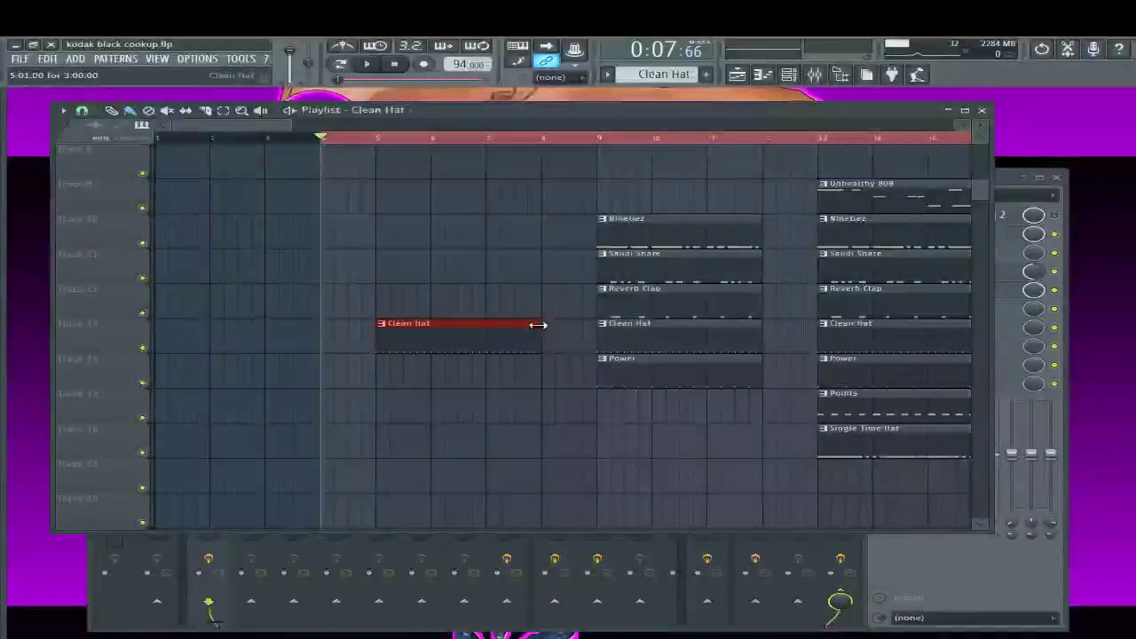
{"action": "left_click_drag", "start_coordinate": [538, 325], "coordinate": [576, 341]}
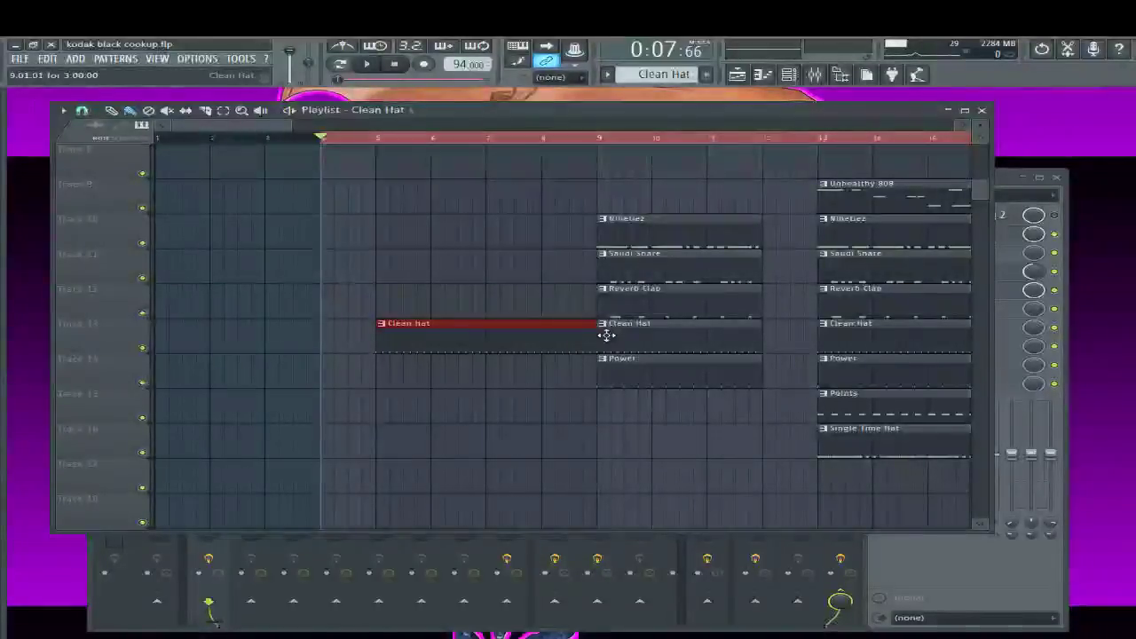
Play from bar 4 to hear the intro with the Clean Hat, check the mixer meters and stop playback
{"action": "key", "text": "space"}
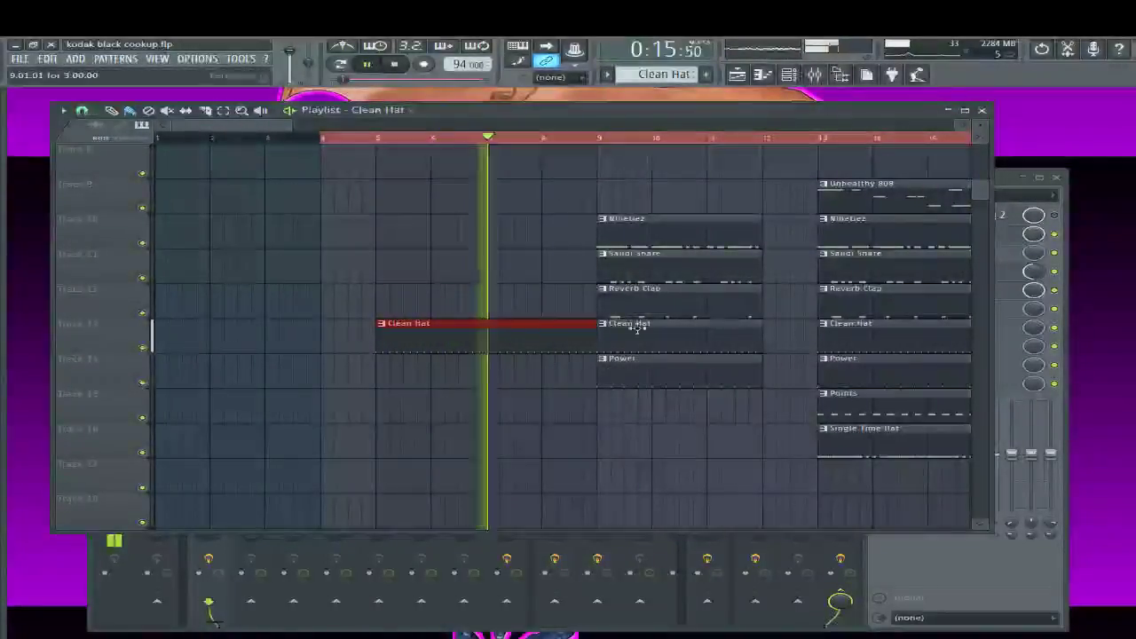
{"action": "scroll", "coordinate": [635, 328], "scroll_direction": "down", "scroll_amount": 4}
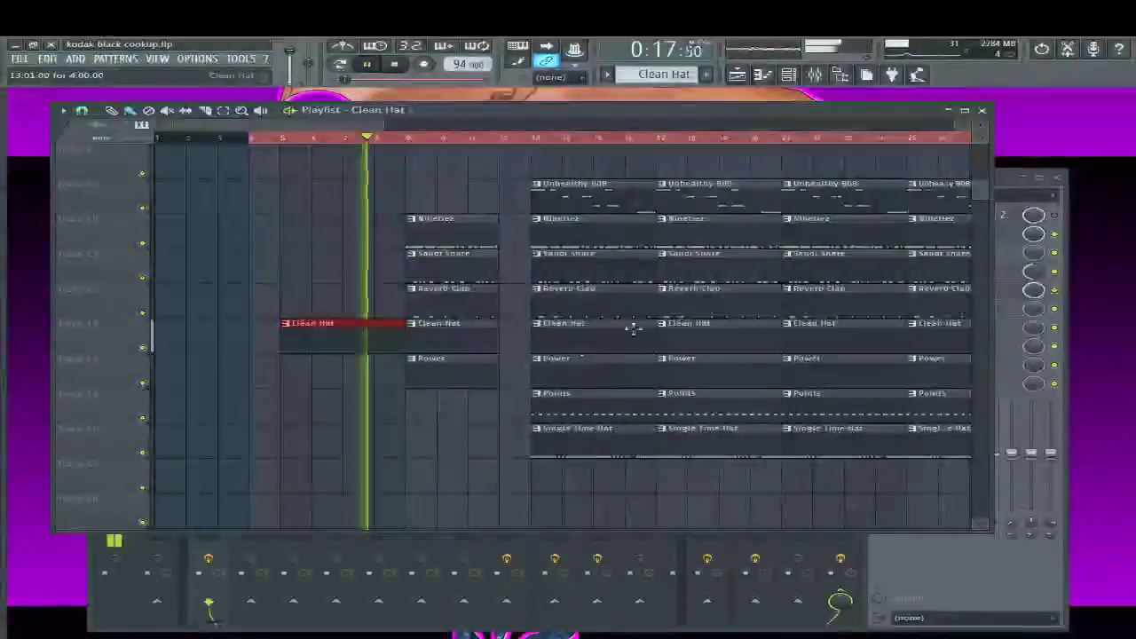
{"action": "key", "text": "F9"}
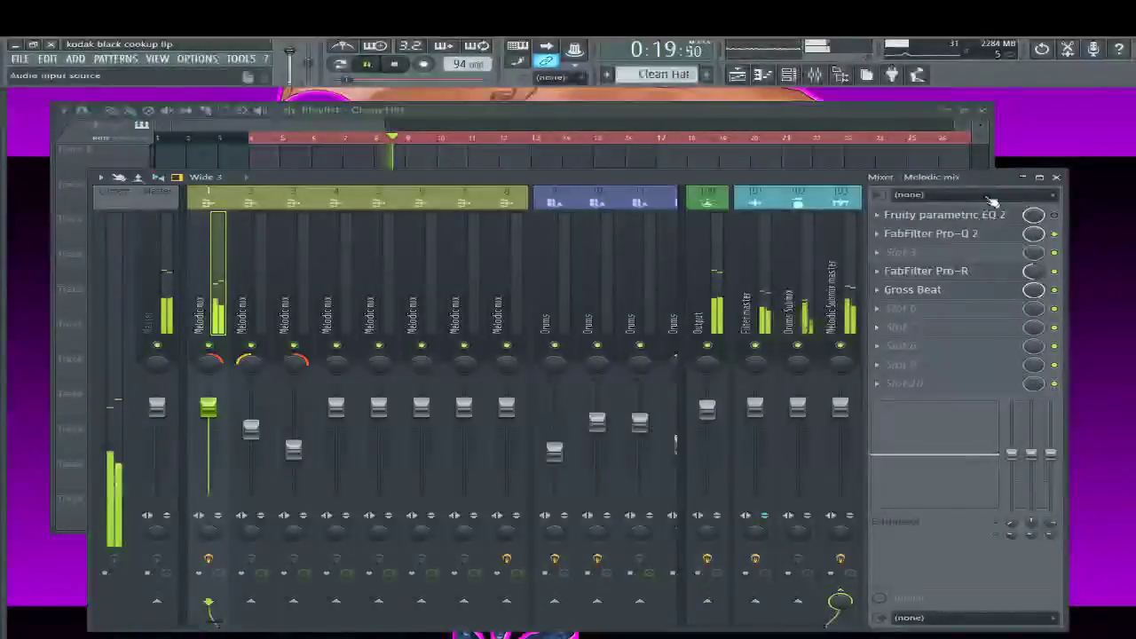
{"action": "key", "text": "space"}
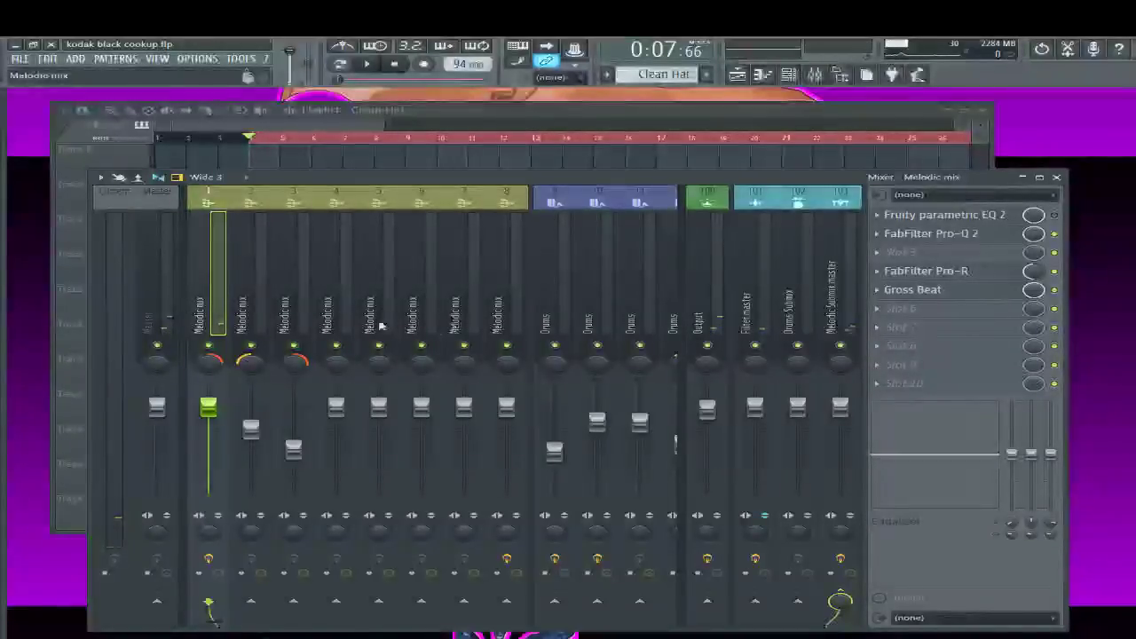
Select drum tracks in the mixer and replay the intro from bar 4, checking which drum tracks sound and their levels
{"action": "scroll", "coordinate": [562, 305], "scroll_direction": "down", "scroll_amount": 3}
{"action": "left_click", "coordinate": [675, 315]}
{"action": "left_click", "coordinate": [434, 324]}
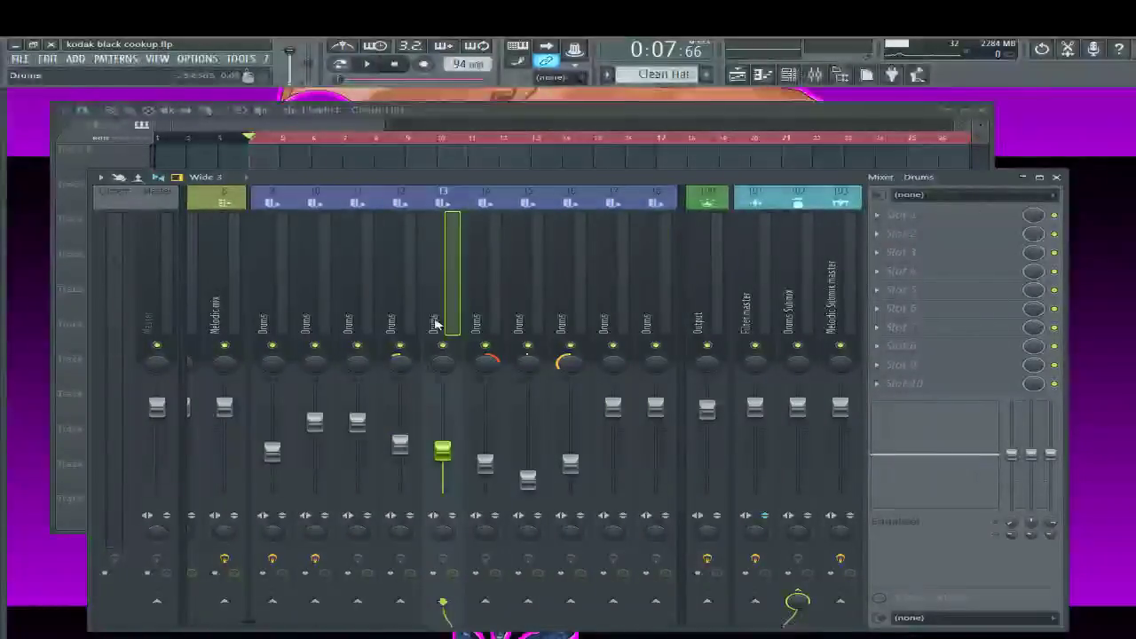
{"action": "key", "text": "F5"}
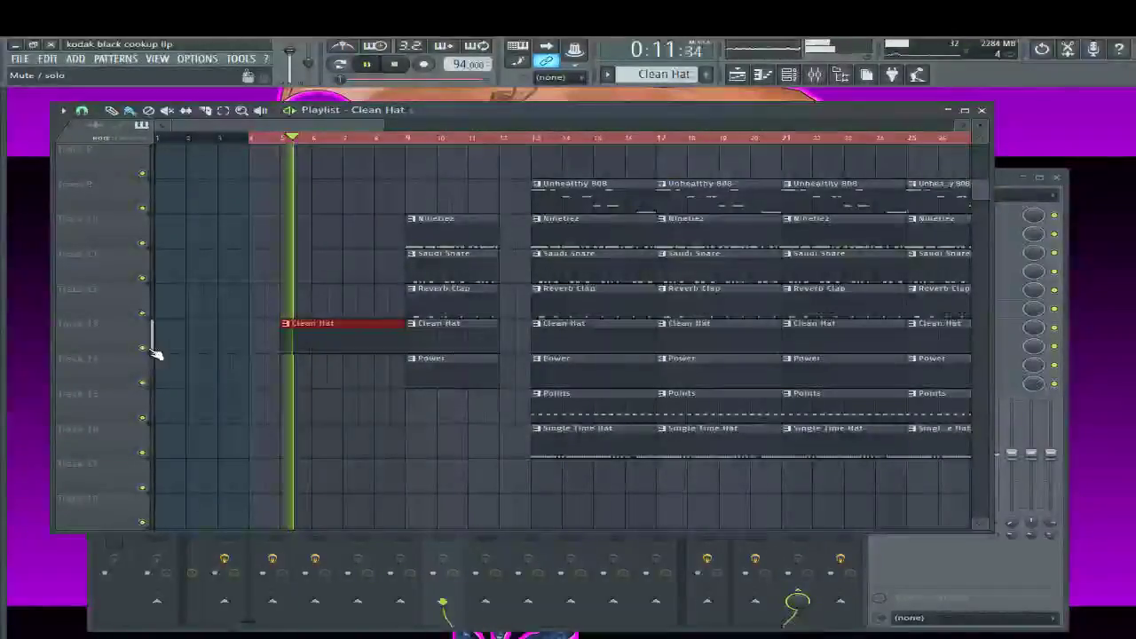
{"action": "left_click", "coordinate": [112, 609]}
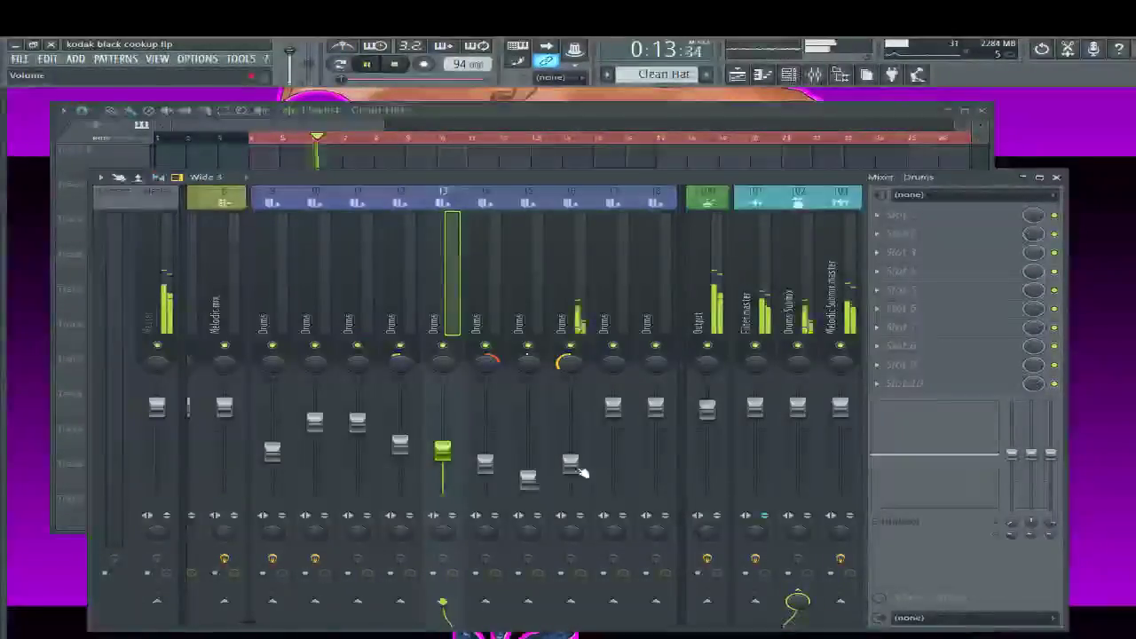
{"action": "scroll", "coordinate": [507, 317], "scroll_direction": "down", "scroll_amount": 4}
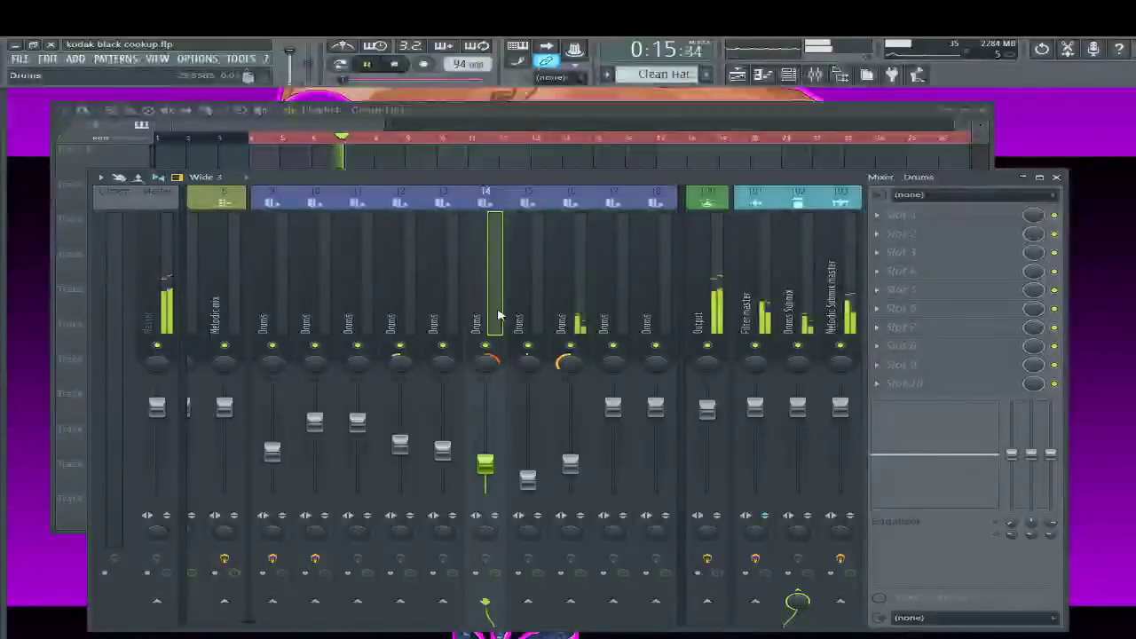
{"action": "scroll", "coordinate": [488, 322], "scroll_direction": "up", "scroll_amount": 6}
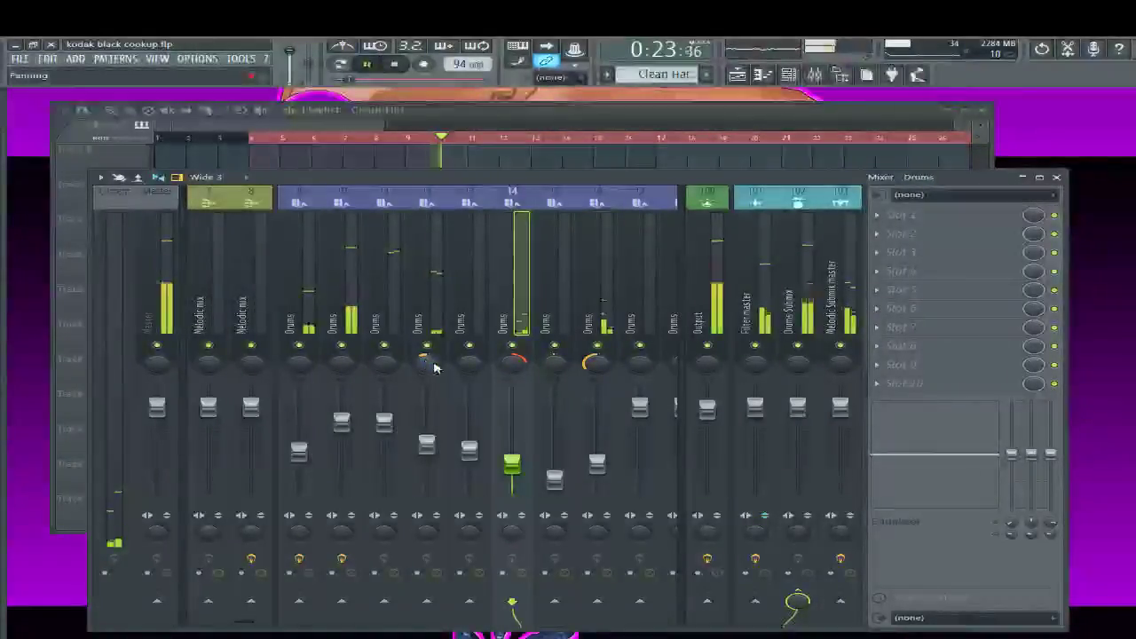
{"action": "key", "text": "space"}
{"action": "key", "text": "space"}
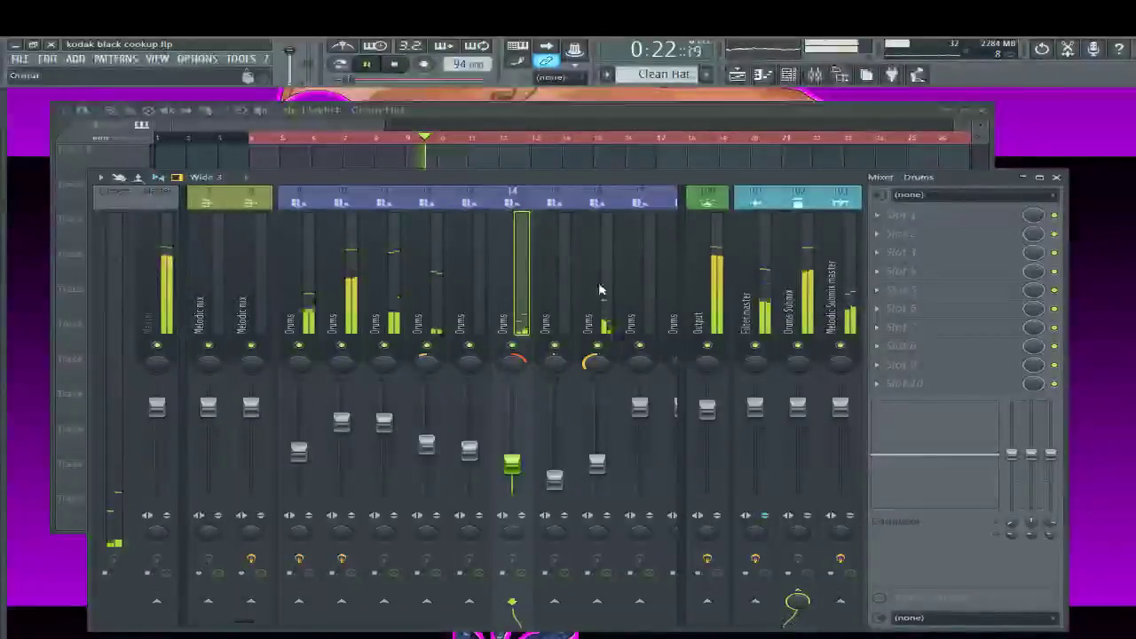
Stop playback and delete the added Clean Hat clip between bars 5 and 9
{"action": "left_click", "coordinate": [333, 130]}
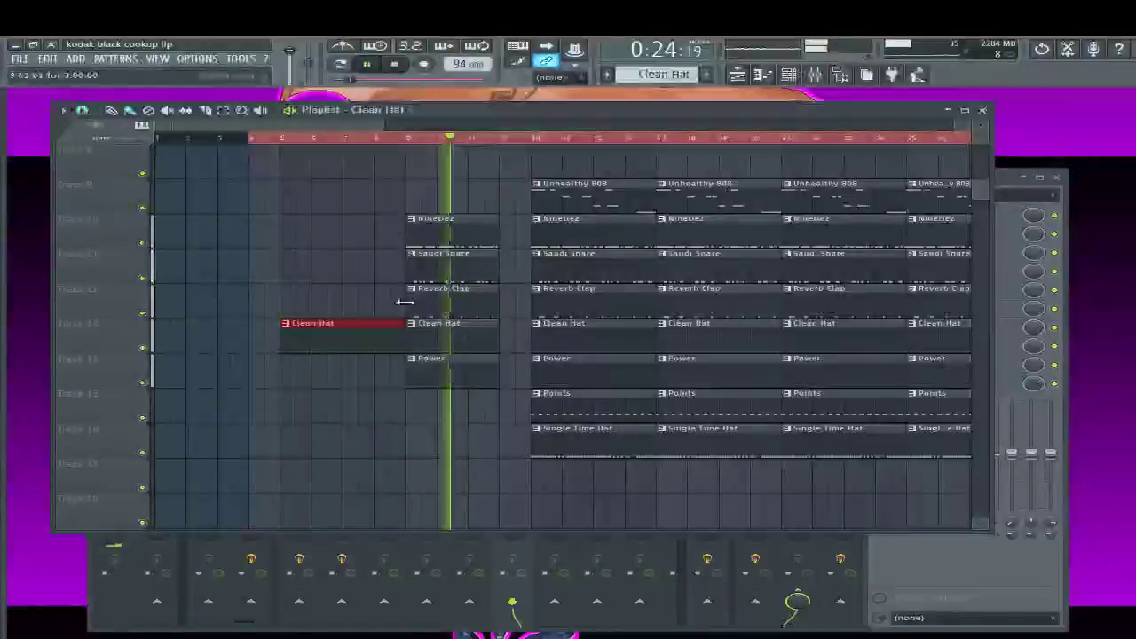
{"action": "key", "text": "space"}
{"action": "right_click", "coordinate": [390, 325]}
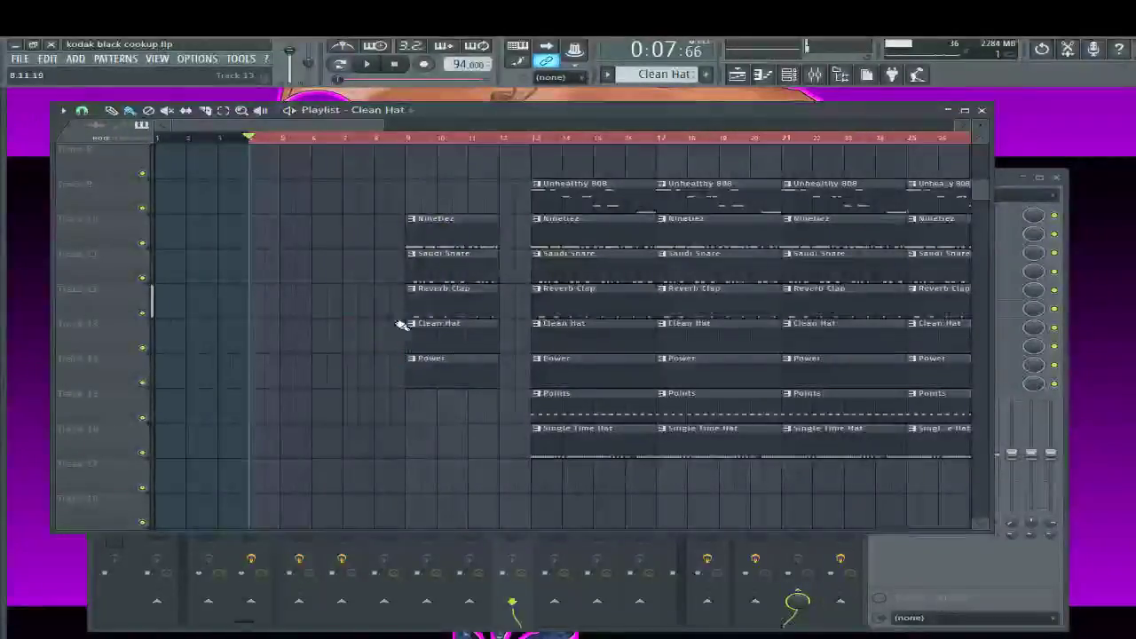
Try a copy of the Saudi Snare clip near bar 5 of the intro and delete it
{"action": "left_click", "coordinate": [441, 256]}
{"action": "left_click", "coordinate": [283, 266]}
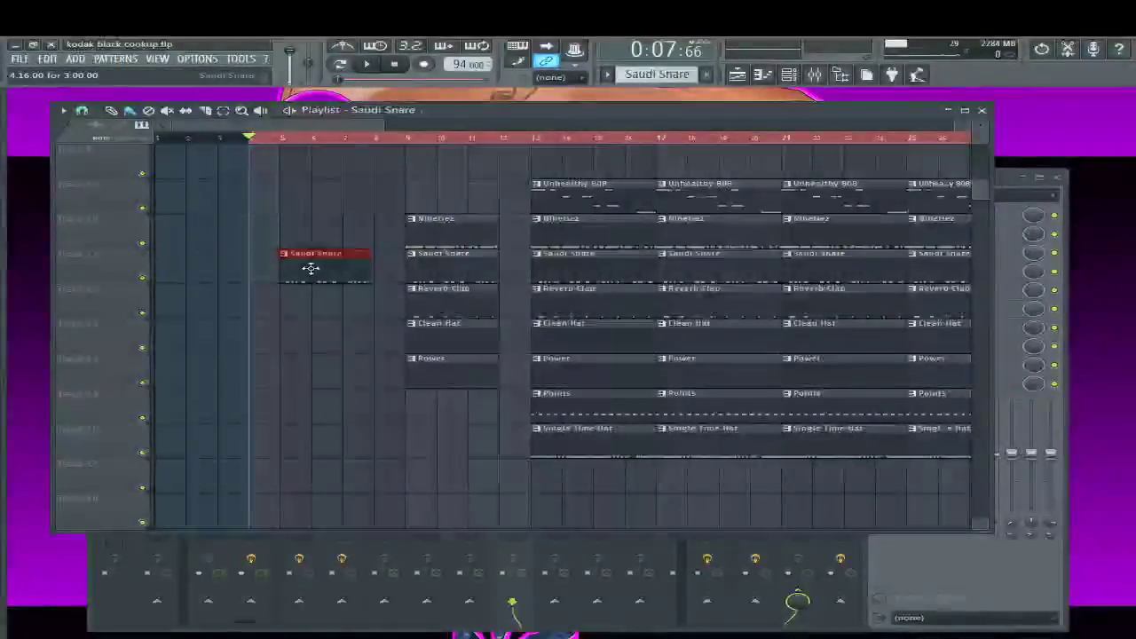
{"action": "scroll", "coordinate": [310, 266], "scroll_direction": "up", "scroll_amount": 5}
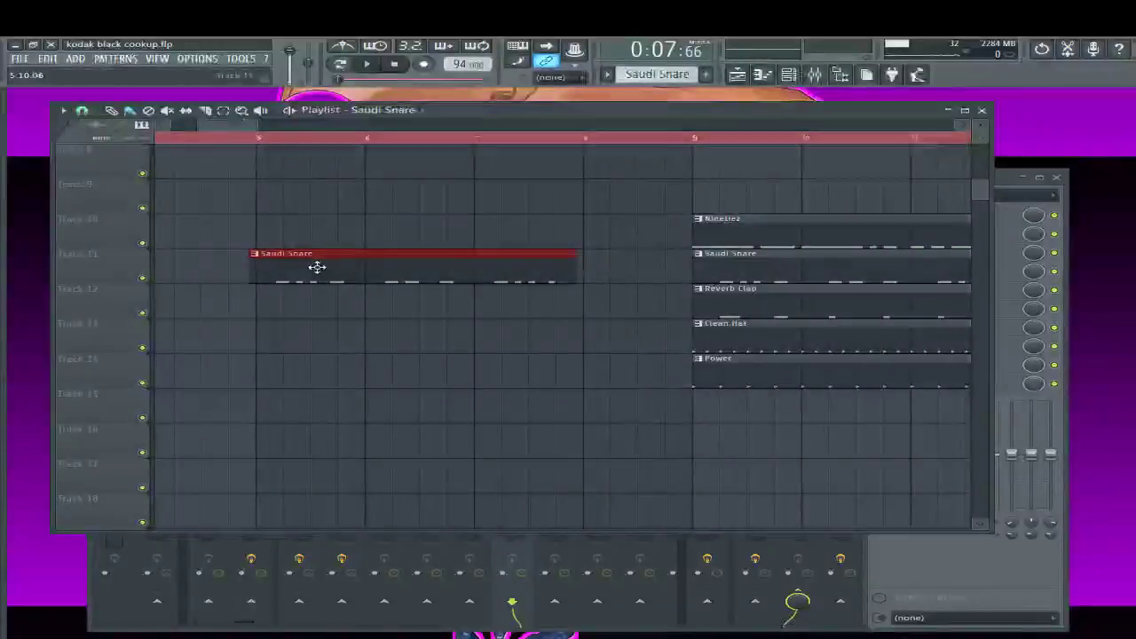
{"action": "right_click", "coordinate": [317, 268]}
Place a copy of the Ninetiez clip from bar 5 to bar 9 and play from bar 4 to check the intro
{"action": "left_click", "coordinate": [748, 229]}
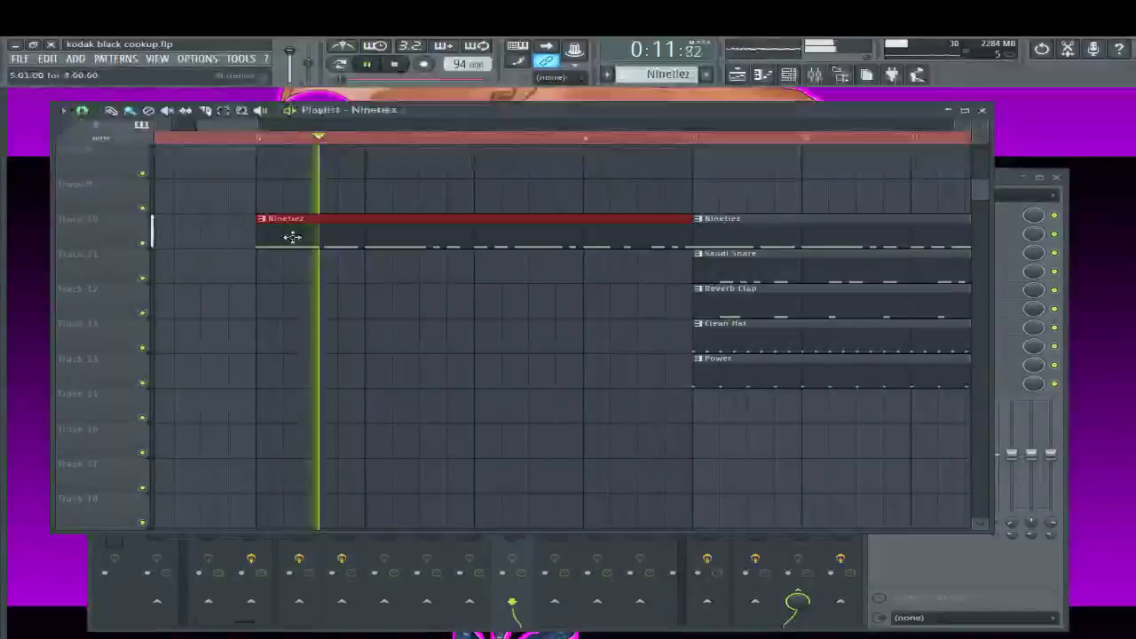
{"action": "scroll", "coordinate": [364, 253], "scroll_direction": "down", "scroll_amount": 3}
{"action": "scroll", "coordinate": [373, 288], "scroll_direction": "down", "scroll_amount": 2}
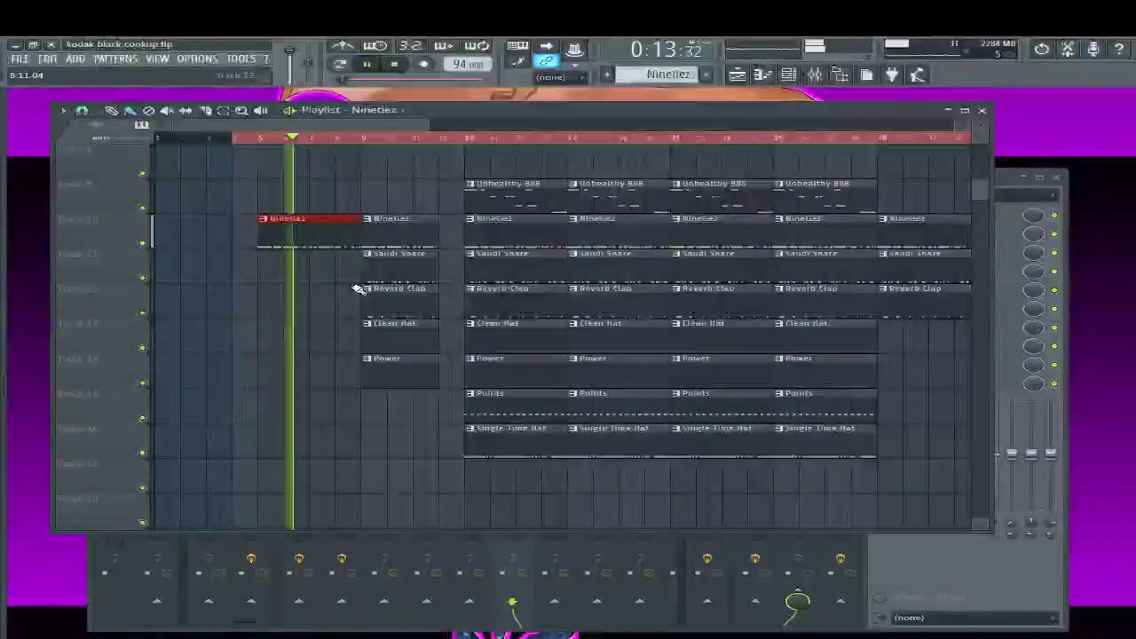
{"action": "scroll", "coordinate": [366, 282], "scroll_direction": "up", "scroll_amount": 3}
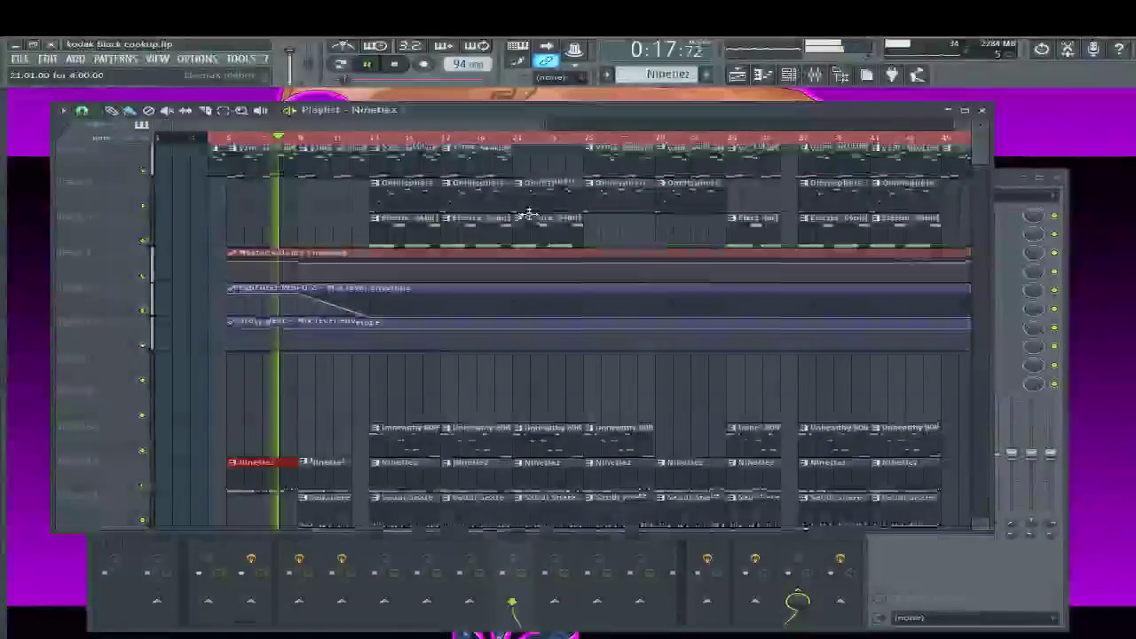
{"action": "left_click_drag", "start_coordinate": [456, 132], "coordinate": [500, 139]}
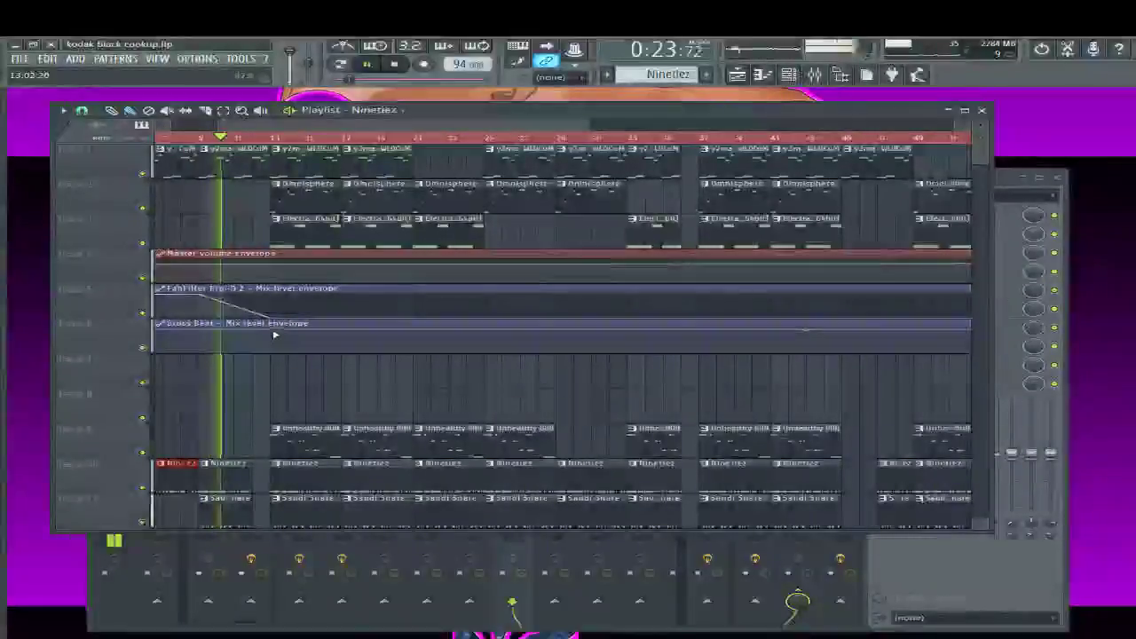
Drop the Gross Beat mix level envelope to its minimum from bar 13 to bar 21, with sharp steps at both ends
{"action": "left_click_drag", "start_coordinate": [288, 335], "coordinate": [262, 364]}
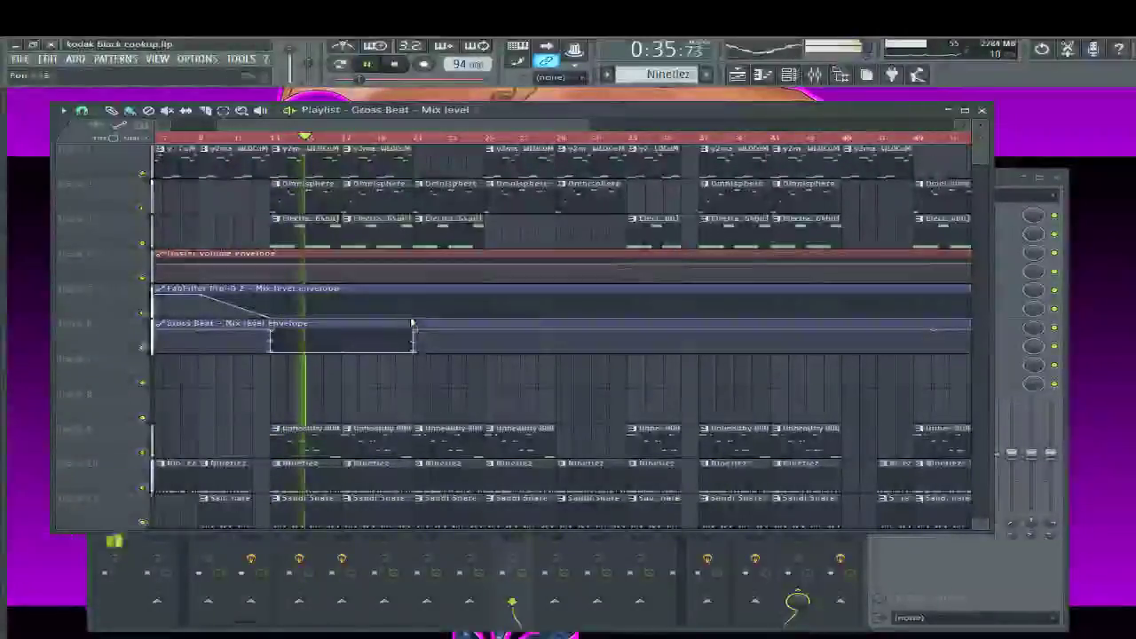
{"action": "scroll", "coordinate": [417, 334], "scroll_direction": "up", "scroll_amount": 2}
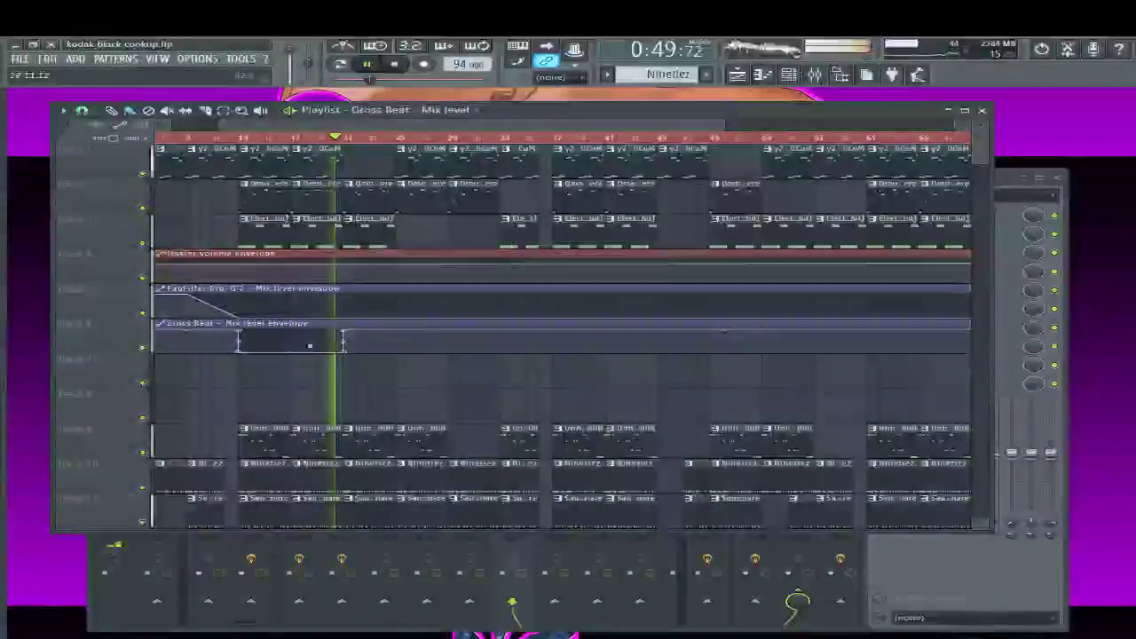
{"action": "key", "text": "F6"}
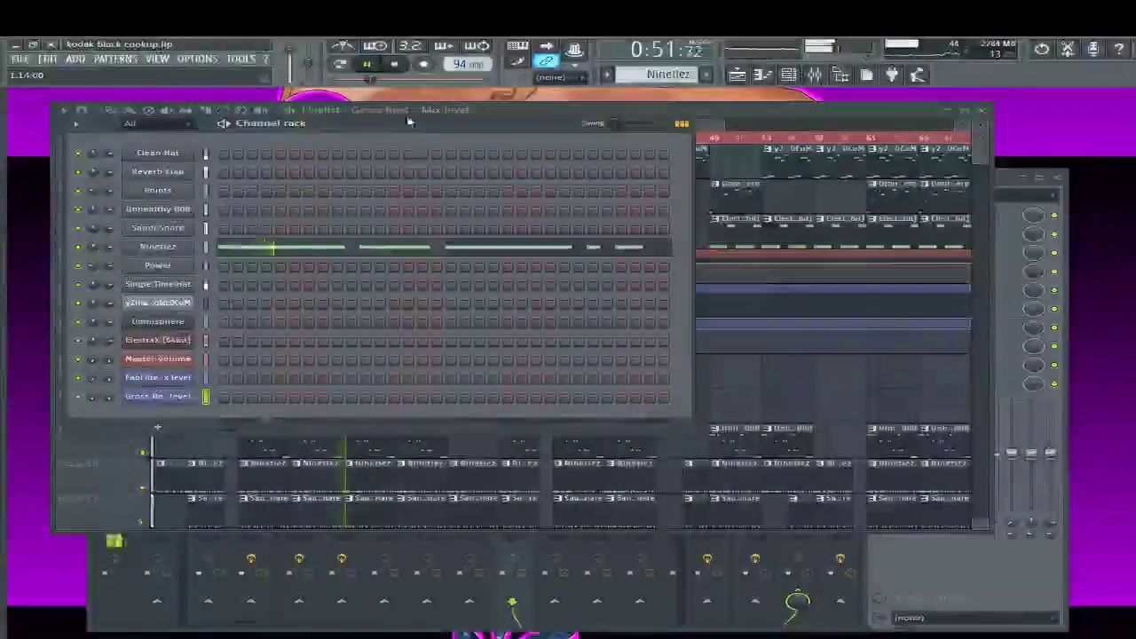
{"action": "key", "text": "F6"}
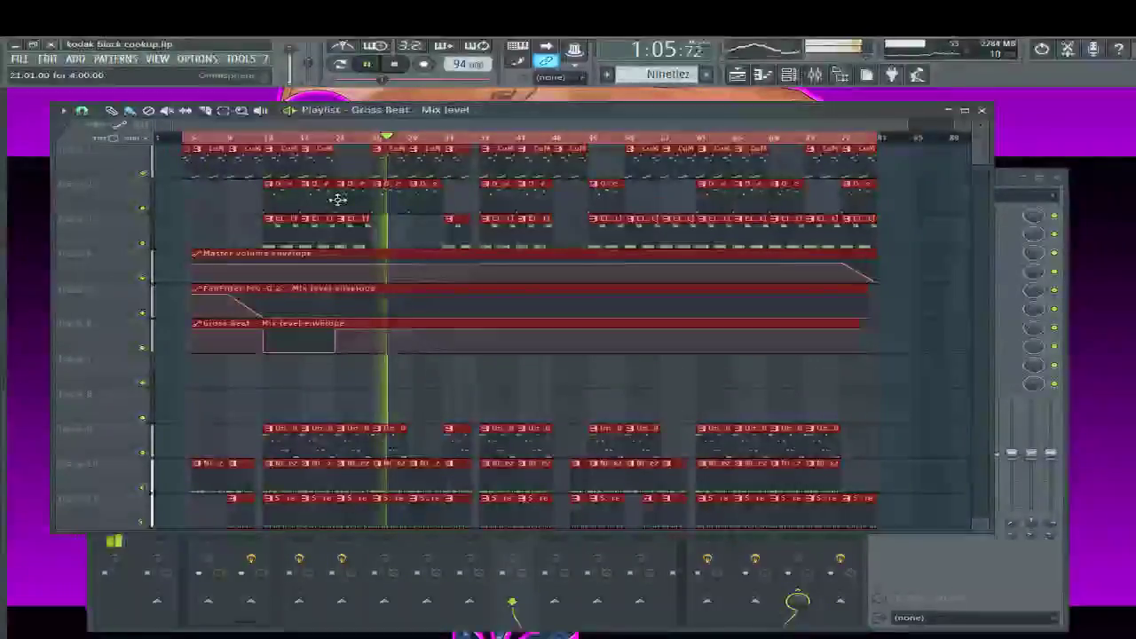
Trim the koto melody clip at bar 21 to a short pickup just before bar 25 and play the section back
{"action": "scroll", "coordinate": [355, 233], "scroll_direction": "up", "scroll_amount": 6}
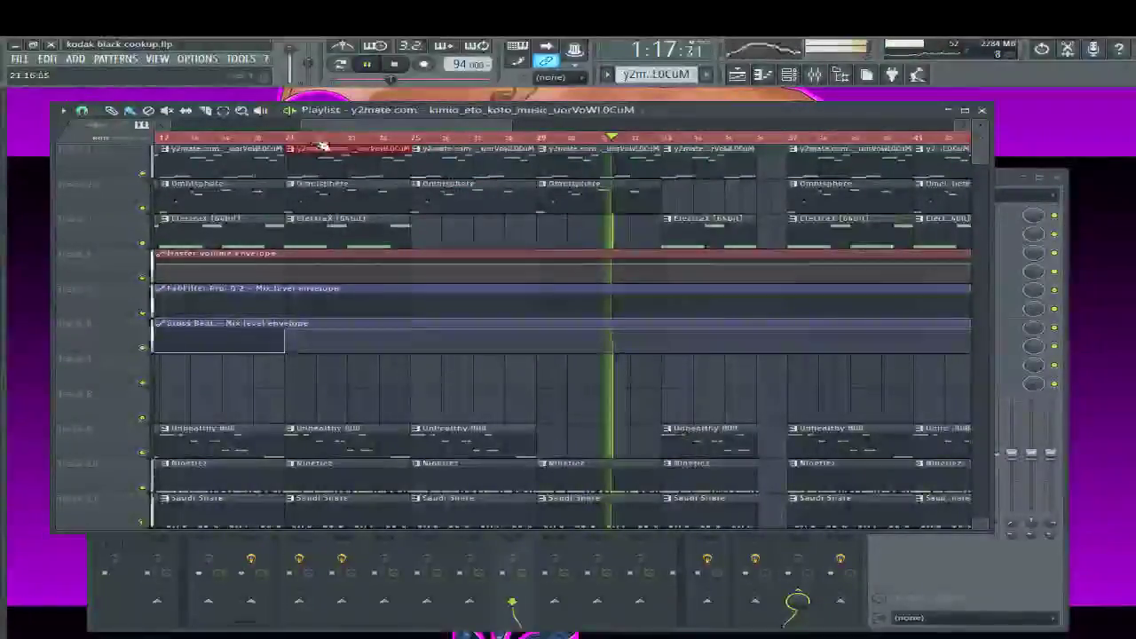
{"action": "scroll", "coordinate": [307, 158], "scroll_direction": "up", "scroll_amount": 4}
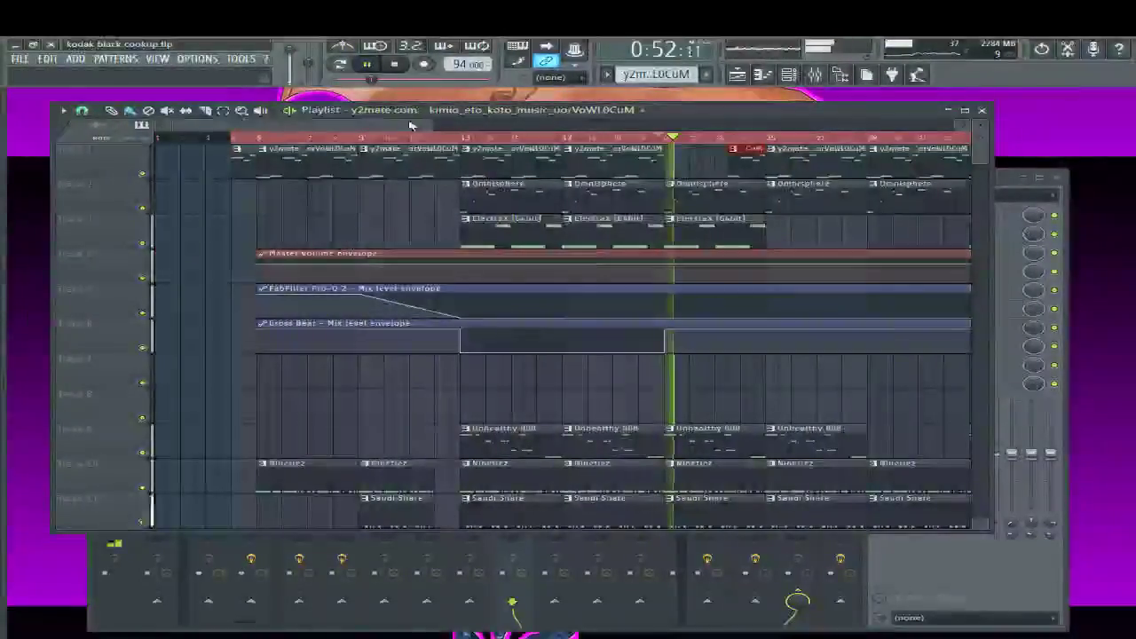
{"action": "left_click_drag", "start_coordinate": [410, 125], "coordinate": [506, 155]}
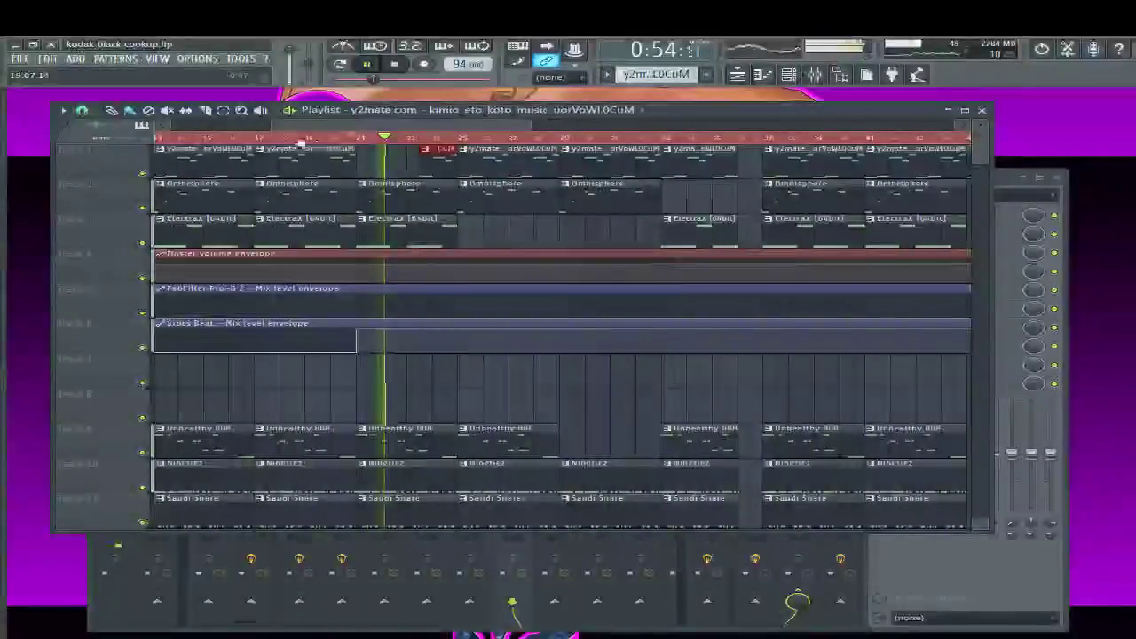
{"action": "left_click", "coordinate": [246, 138]}
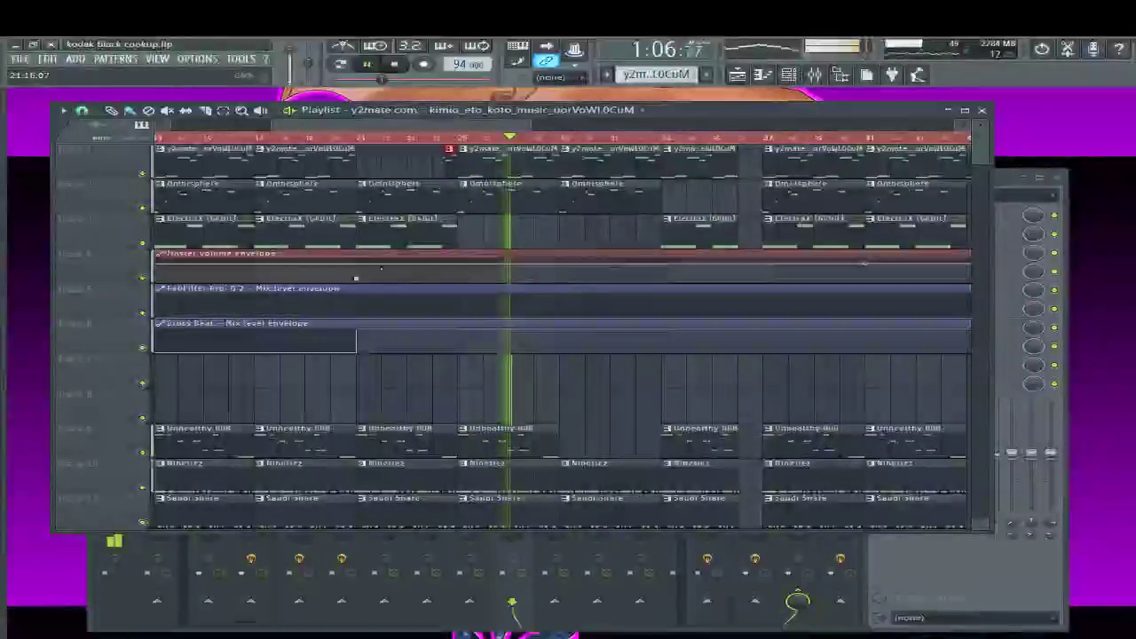
{"action": "scroll", "coordinate": [506, 138], "scroll_direction": "right", "scroll_amount": 2}
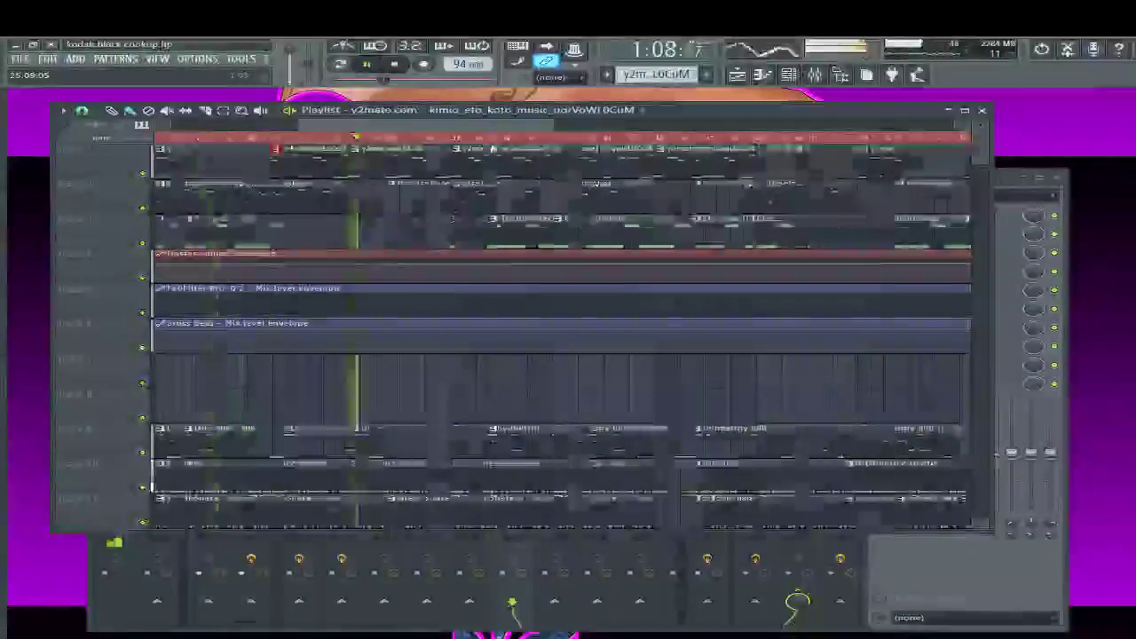
{"action": "scroll", "coordinate": [493, 148], "scroll_direction": "left", "scroll_amount": 2}
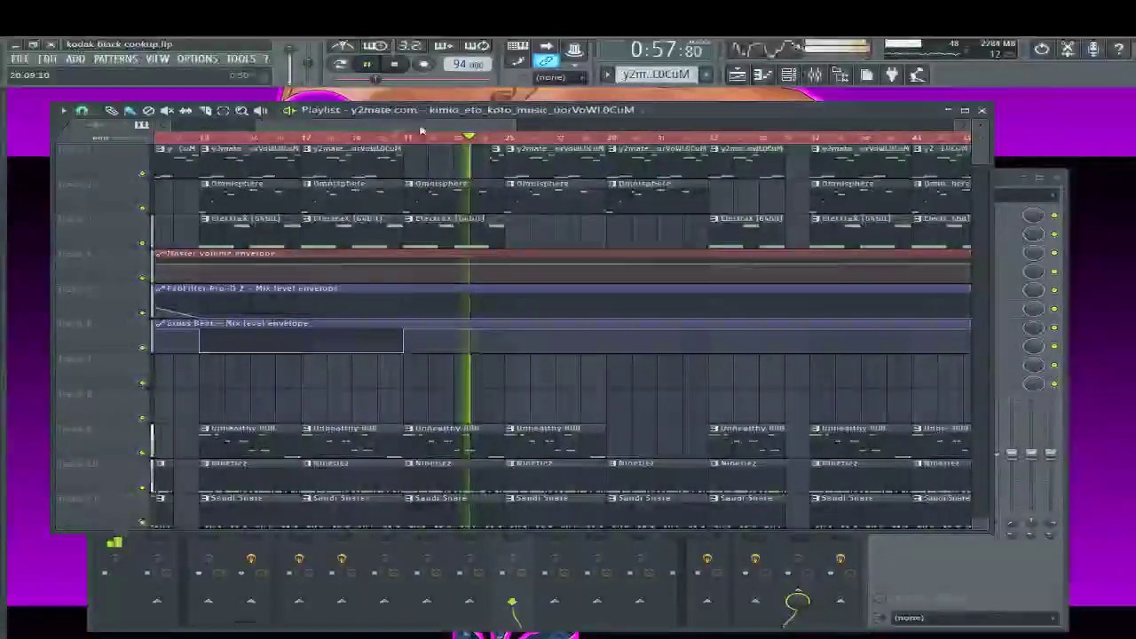
{"action": "left_click_drag", "start_coordinate": [425, 130], "coordinate": [494, 144]}
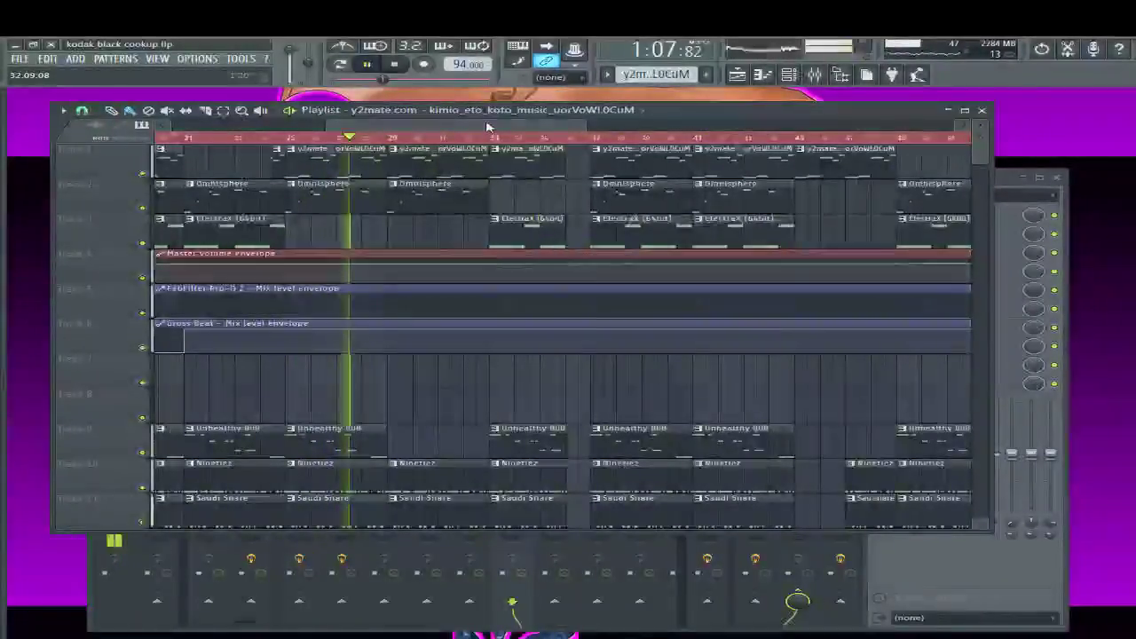
{"action": "left_click_drag", "start_coordinate": [485, 126], "coordinate": [530, 135]}
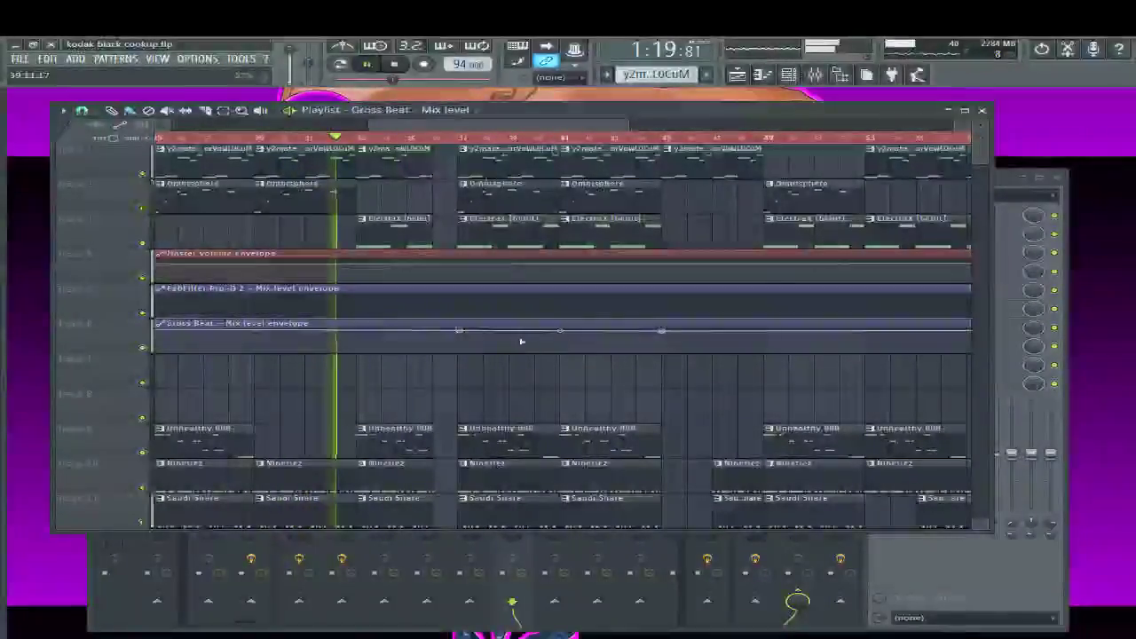
Drop the Gross Beat mix level envelope to 0% at bar 37 and return it sharply to full at bar 45
{"action": "left_click_drag", "start_coordinate": [502, 334], "coordinate": [458, 342]}
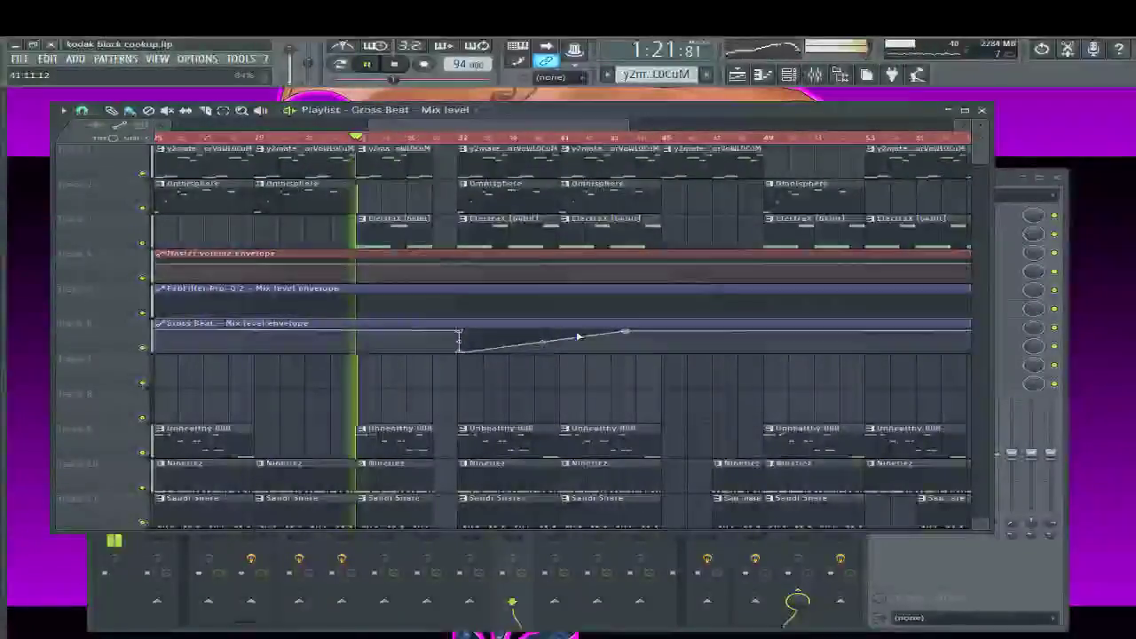
{"action": "left_click_drag", "start_coordinate": [586, 344], "coordinate": [666, 393]}
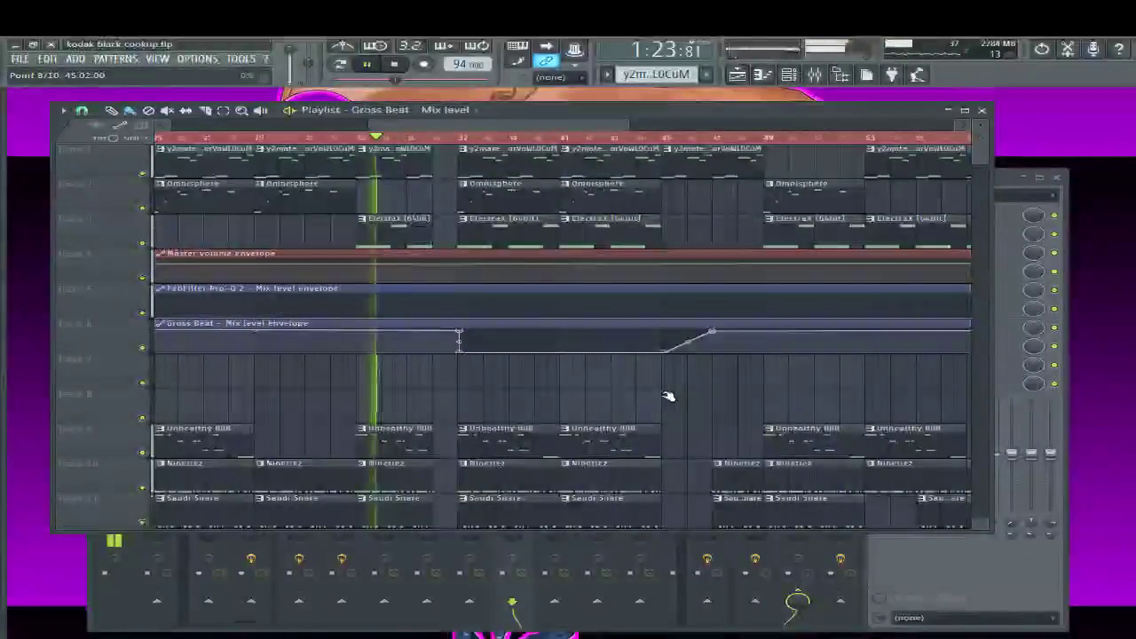
{"action": "left_click_drag", "start_coordinate": [716, 331], "coordinate": [663, 323]}
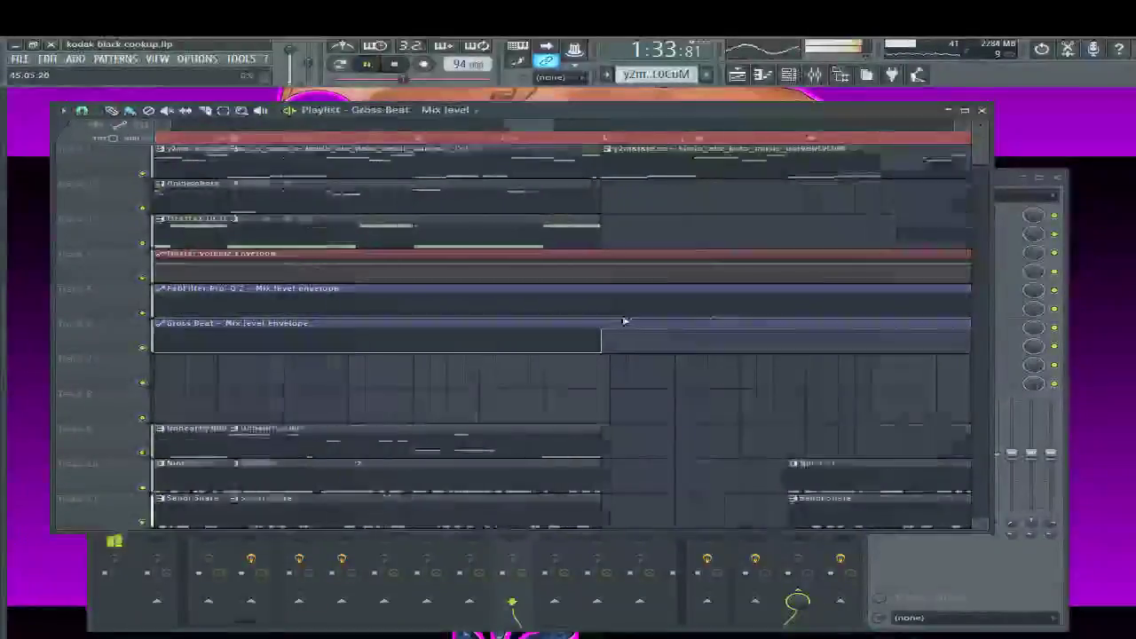
{"action": "scroll", "coordinate": [567, 324], "scroll_direction": "down", "scroll_amount": 5}
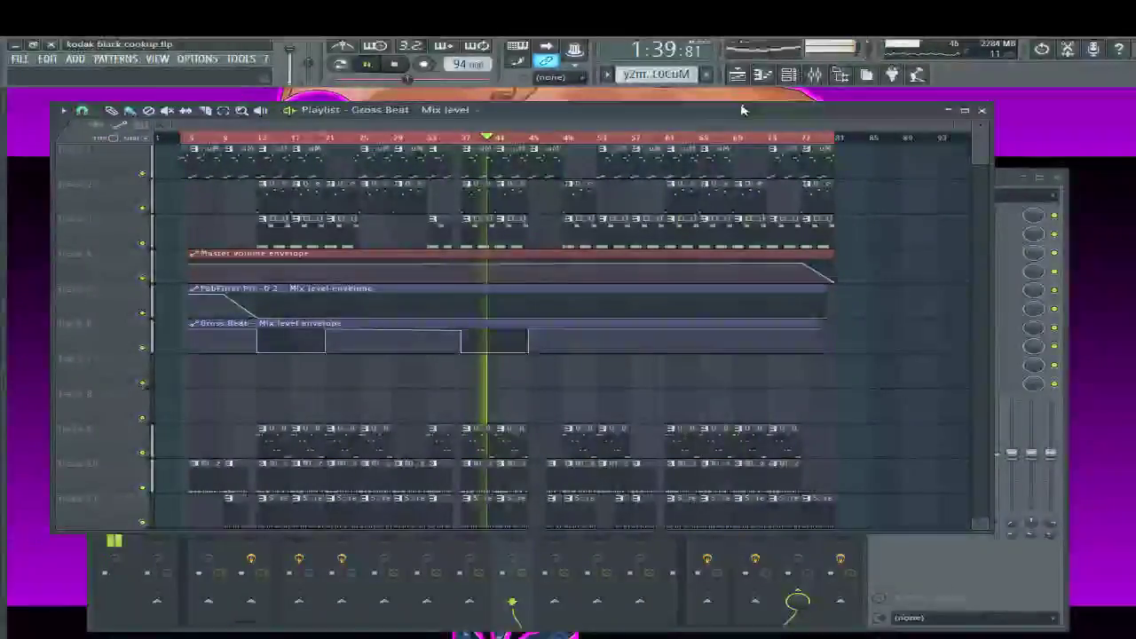
Replay the section leading up to bar 37 and mute the drums submix track to check the melody without drums
{"action": "key", "text": "space"}
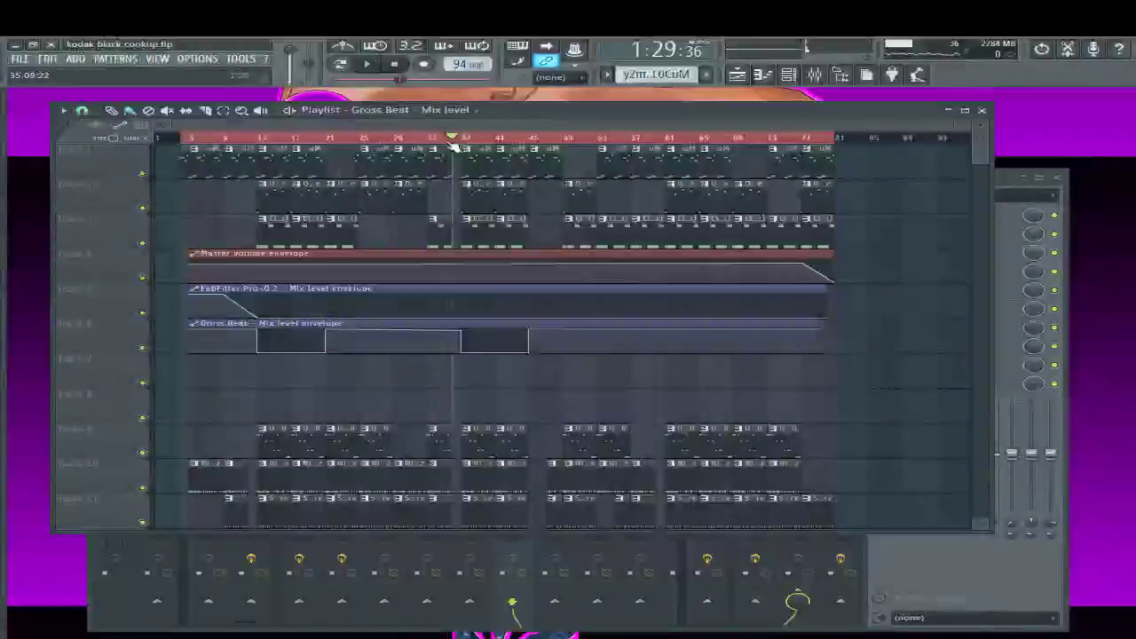
{"action": "key", "text": "space"}
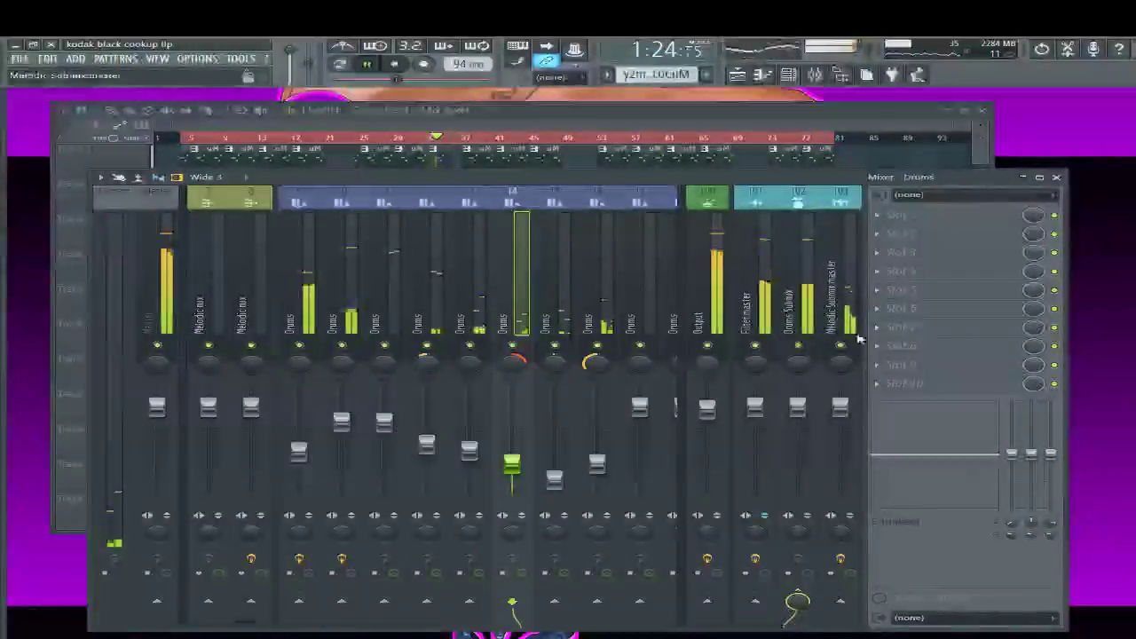
{"action": "left_click", "coordinate": [799, 349]}
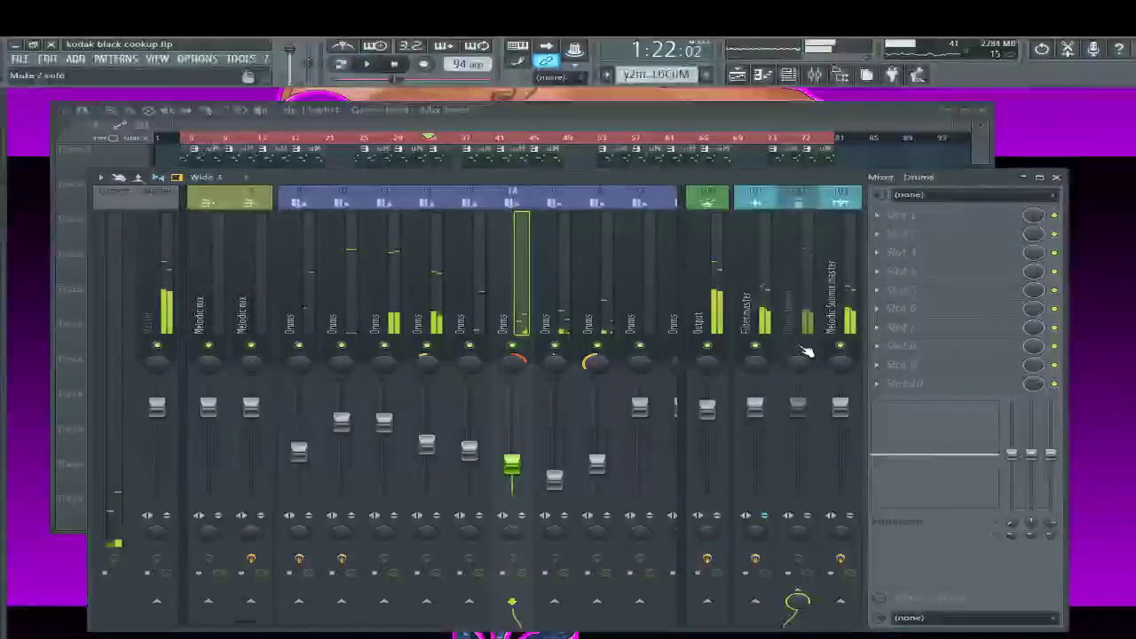
{"action": "left_click", "coordinate": [462, 123]}
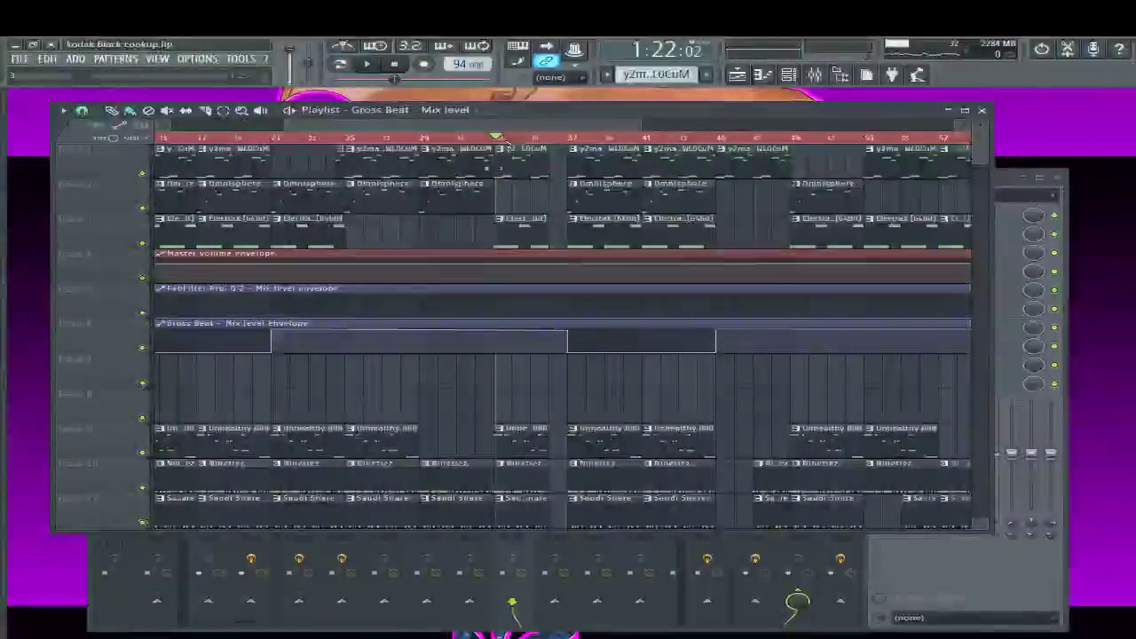
Play from about bar 43 and extend the Gross Beat mix level envelope to the end of the song at bar 81
{"action": "scroll", "coordinate": [666, 156], "scroll_direction": "right", "scroll_amount": 5}
{"action": "scroll", "coordinate": [745, 170], "scroll_direction": "up", "scroll_amount": 1}
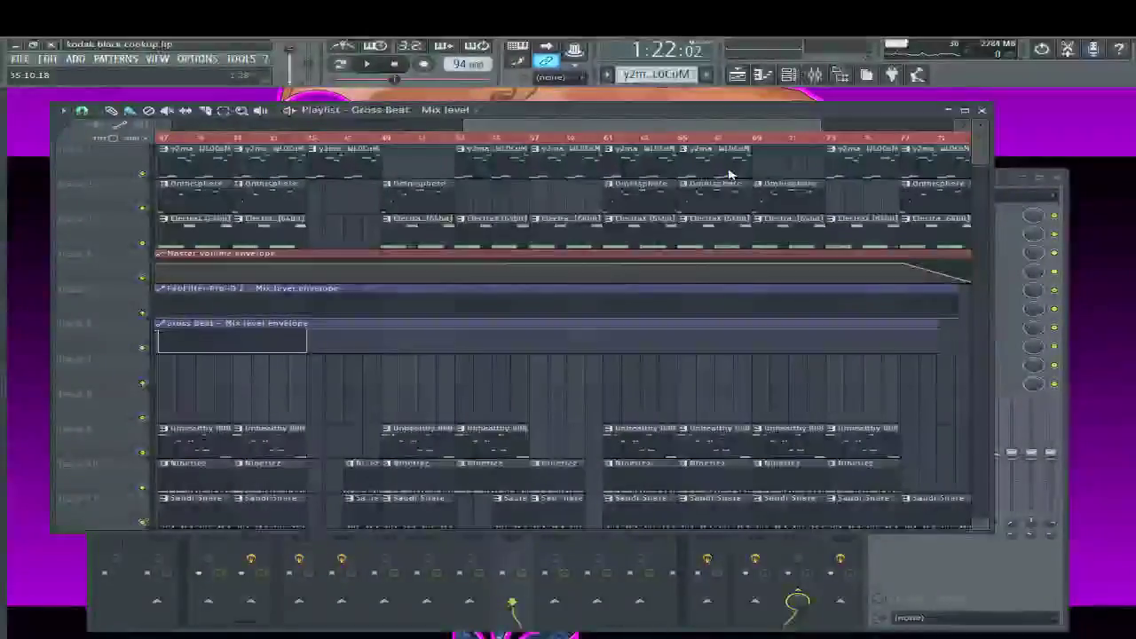
{"action": "left_click", "coordinate": [279, 137]}
{"action": "key", "text": "space"}
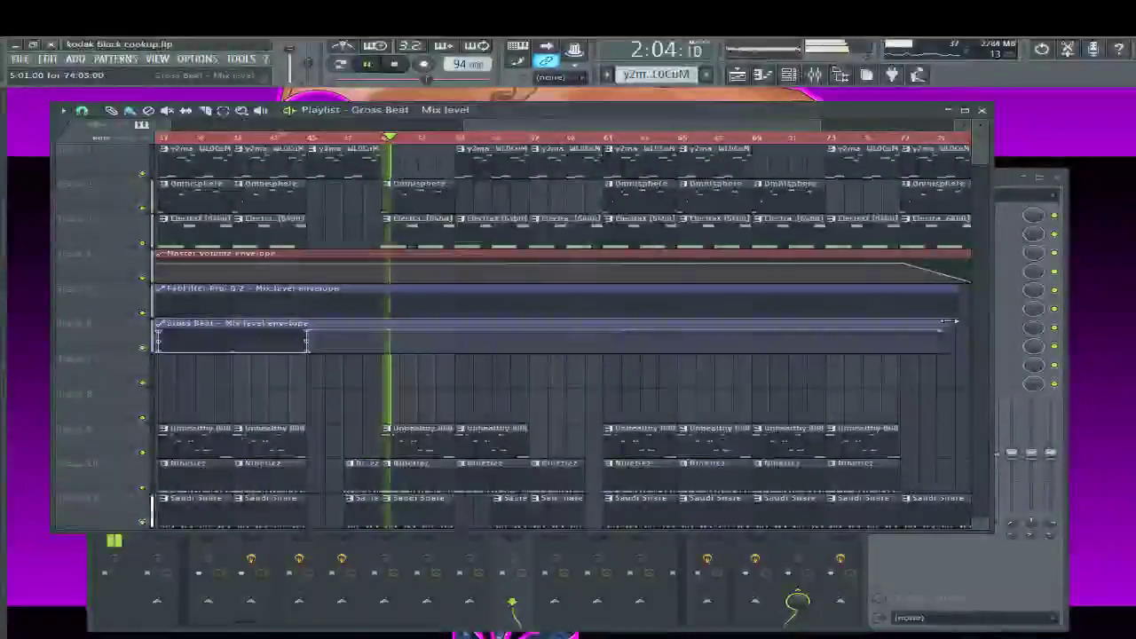
{"action": "left_click_drag", "start_coordinate": [971, 320], "coordinate": [822, 322]}
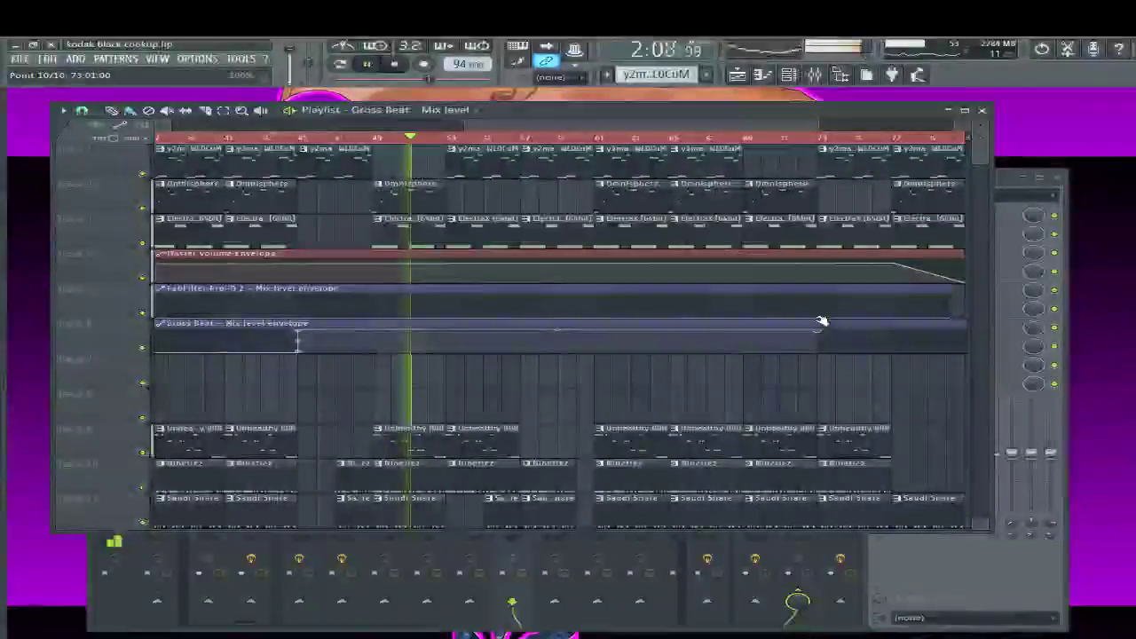
{"action": "scroll", "coordinate": [296, 340], "scroll_direction": "right", "scroll_amount": 3}
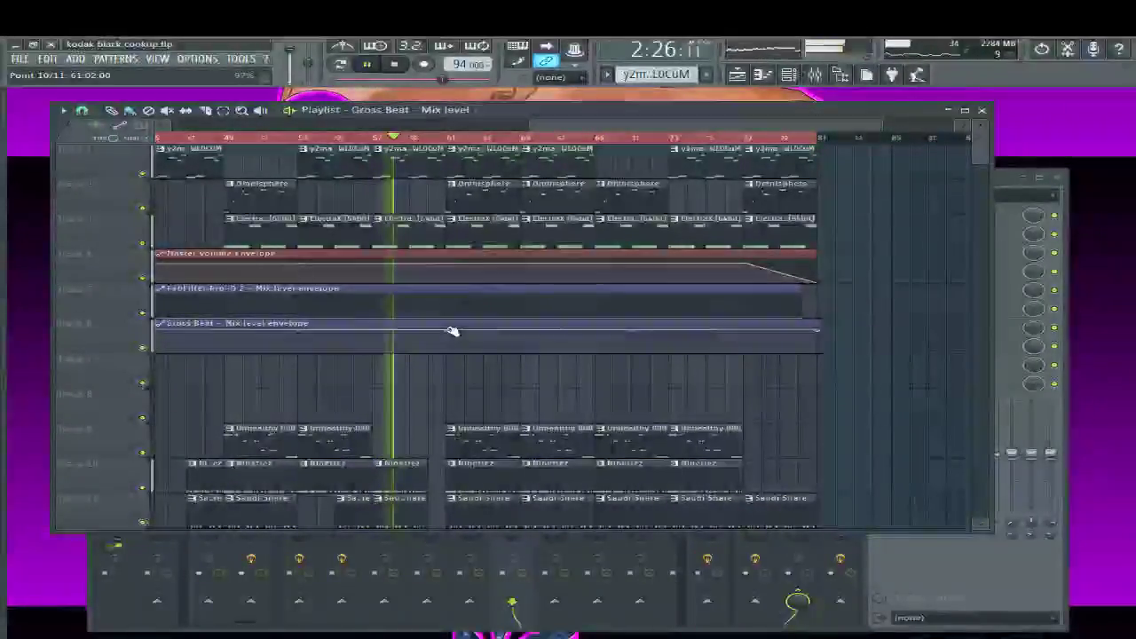
Drop the Gross Beat mix level envelope to its minimum at bar 61 and ramp it back up to 100% at bar 69
{"action": "left_click_drag", "start_coordinate": [451, 331], "coordinate": [448, 360]}
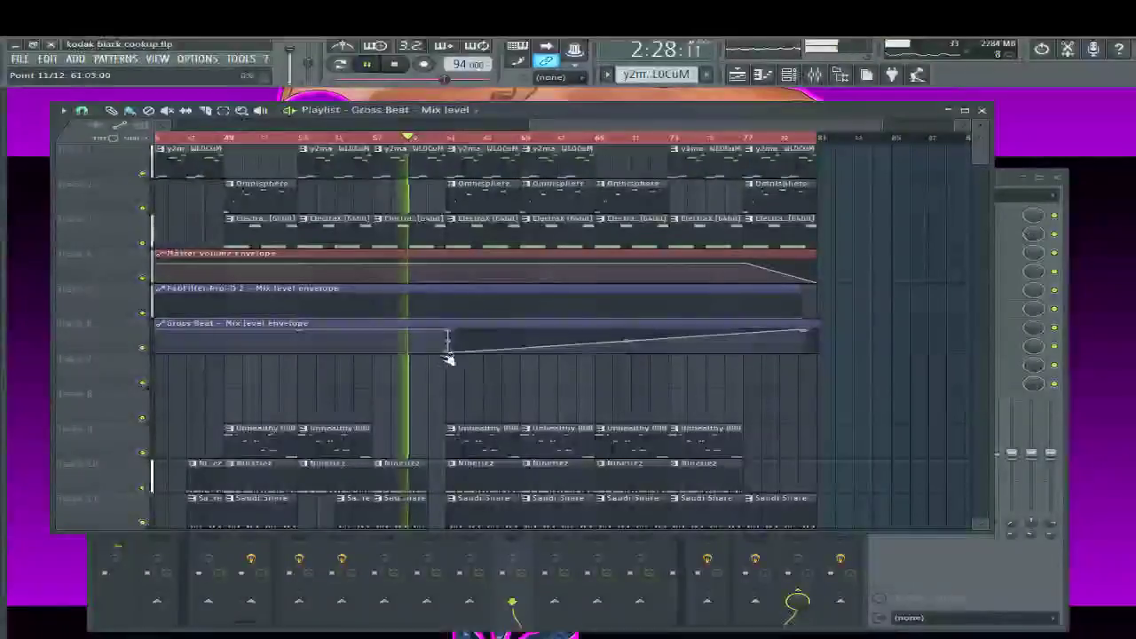
{"action": "scroll", "coordinate": [452, 337], "scroll_direction": "up", "scroll_amount": 3, "text": "ctrl"}
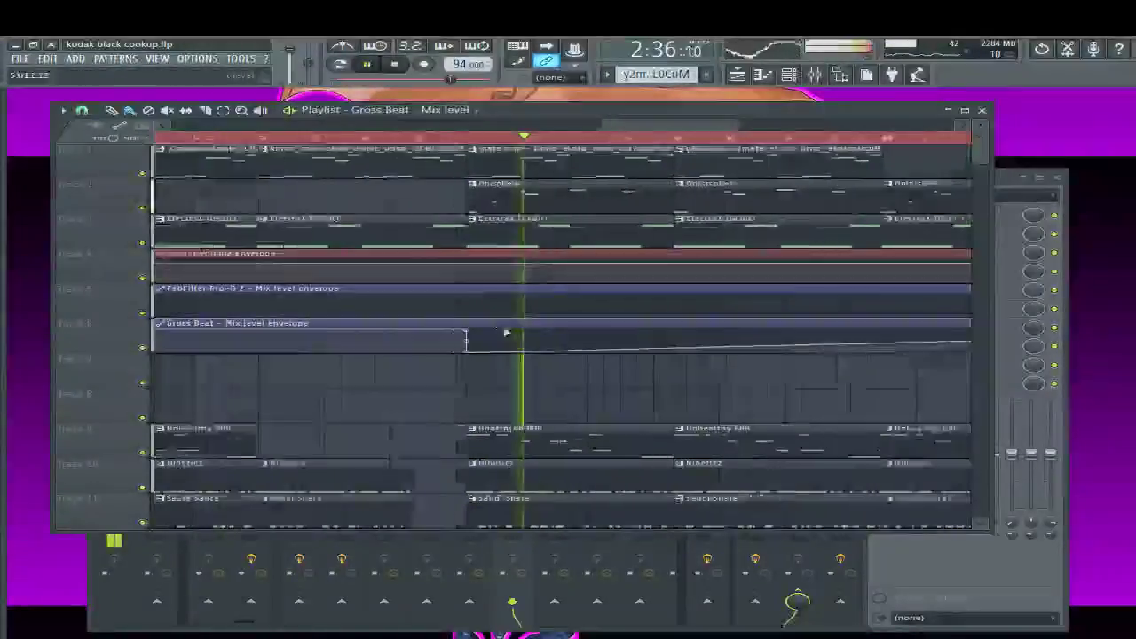
{"action": "scroll", "coordinate": [186, 348], "scroll_direction": "down", "scroll_amount": 4}
{"action": "scroll", "coordinate": [200, 341], "scroll_direction": "up", "scroll_amount": 5}
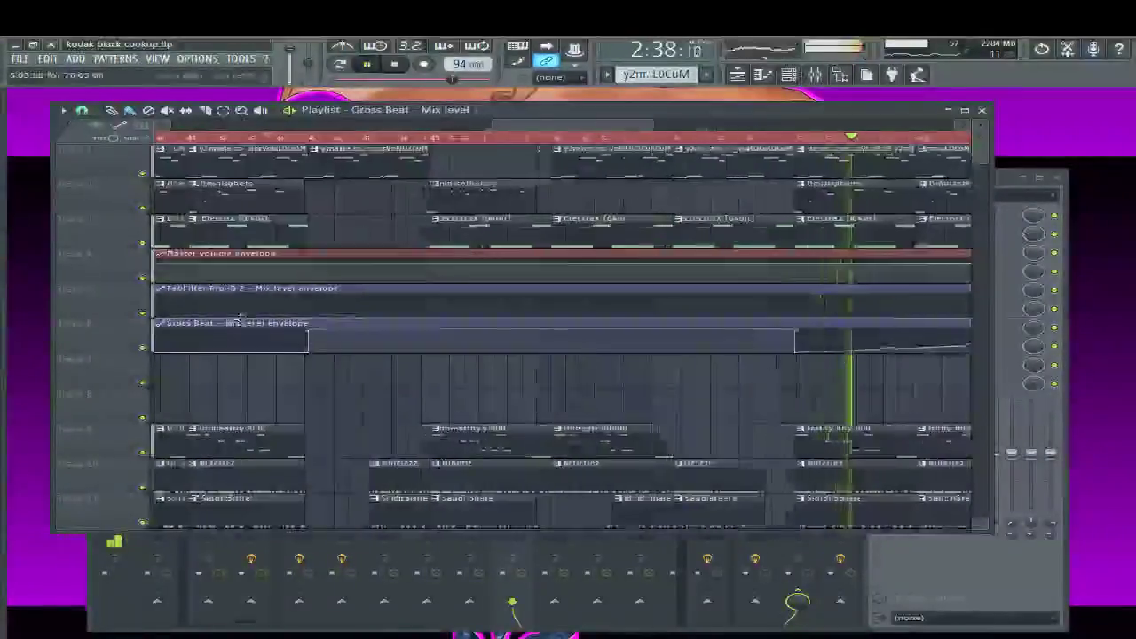
{"action": "scroll", "coordinate": [575, 290], "scroll_direction": "down", "scroll_amount": 4}
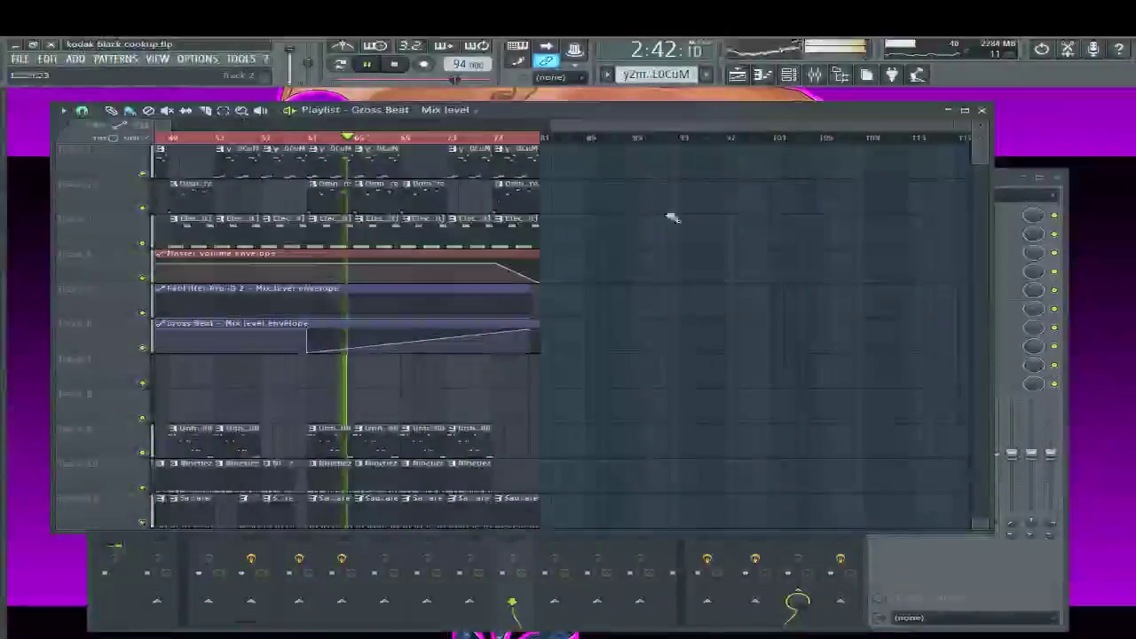
{"action": "scroll", "coordinate": [561, 288], "scroll_direction": "down", "scroll_amount": 1}
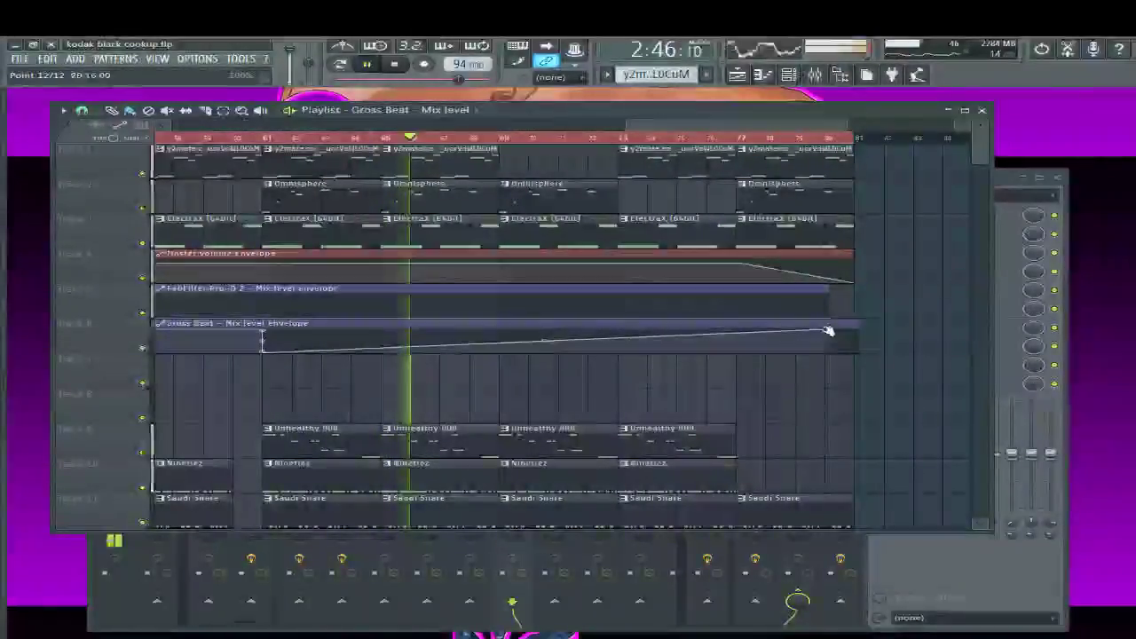
{"action": "left_click_drag", "start_coordinate": [572, 316], "coordinate": [506, 316]}
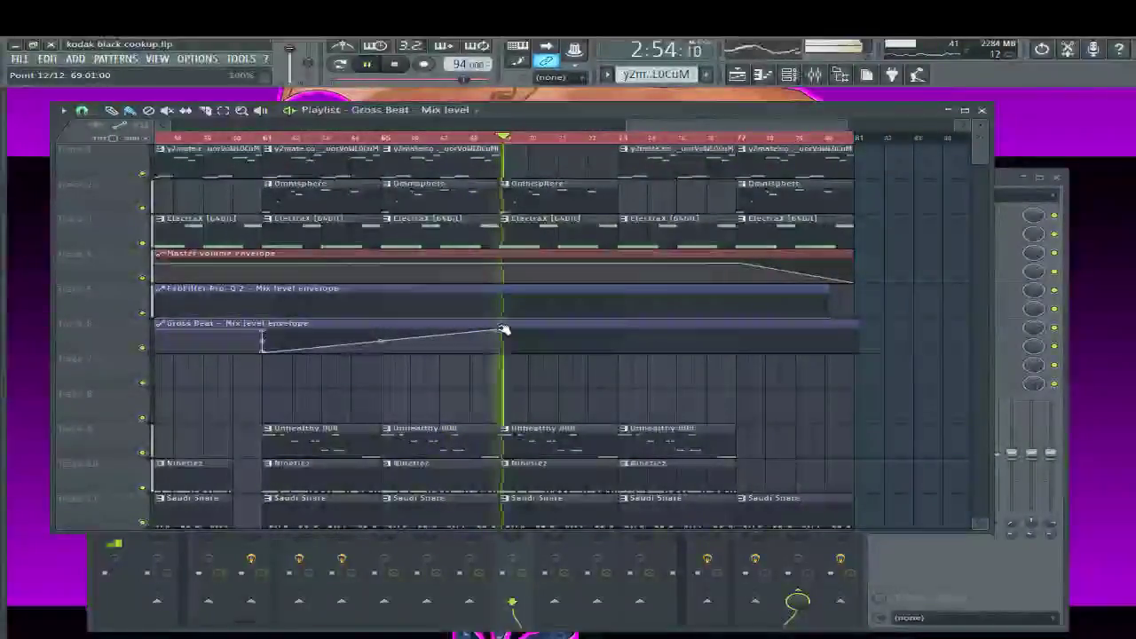
Replay the transition into bar 69 and delete the Unhealthy 808 clip between bars 73 and 77
{"action": "scroll", "coordinate": [532, 333], "scroll_direction": "down", "scroll_amount": 5}
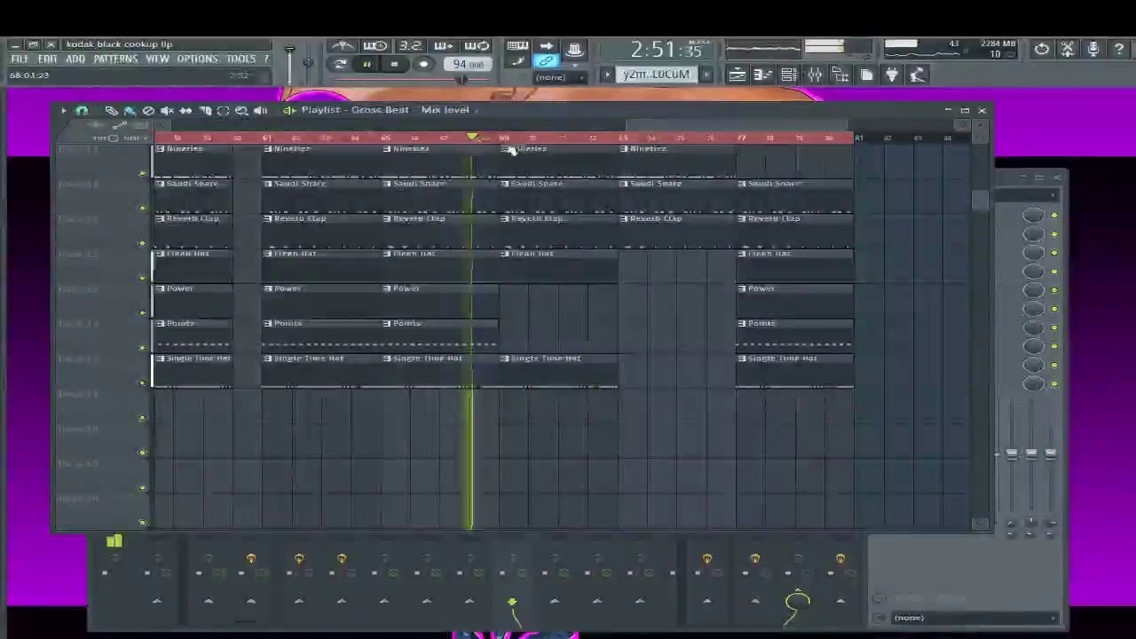
{"action": "scroll", "coordinate": [576, 317], "scroll_direction": "up", "scroll_amount": 3}
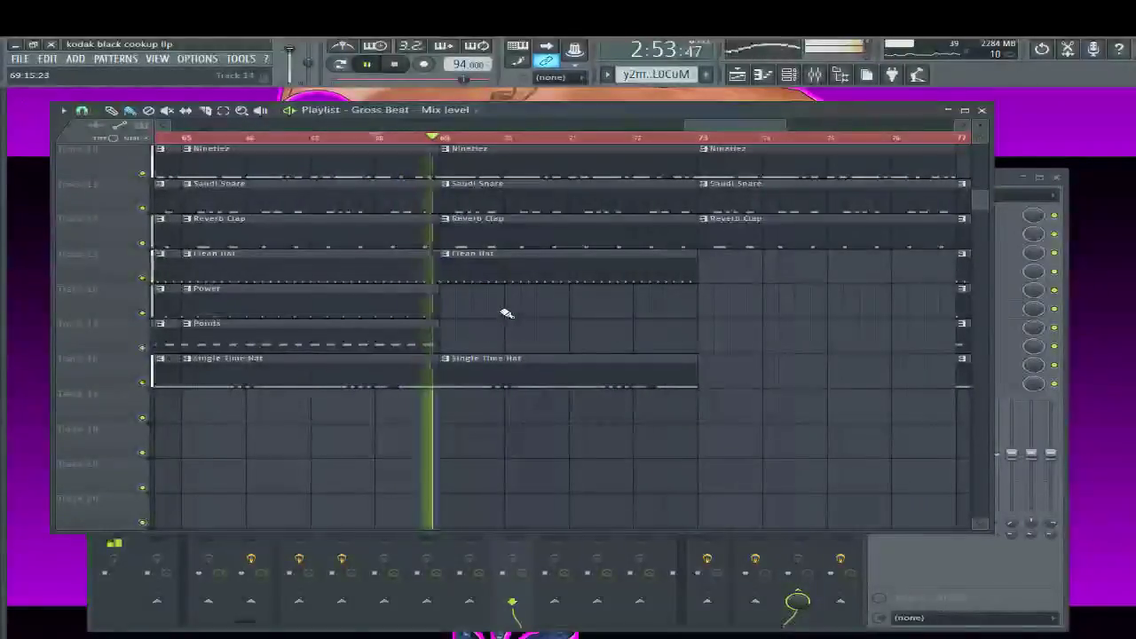
{"action": "scroll", "coordinate": [532, 315], "scroll_direction": "down", "scroll_amount": 4}
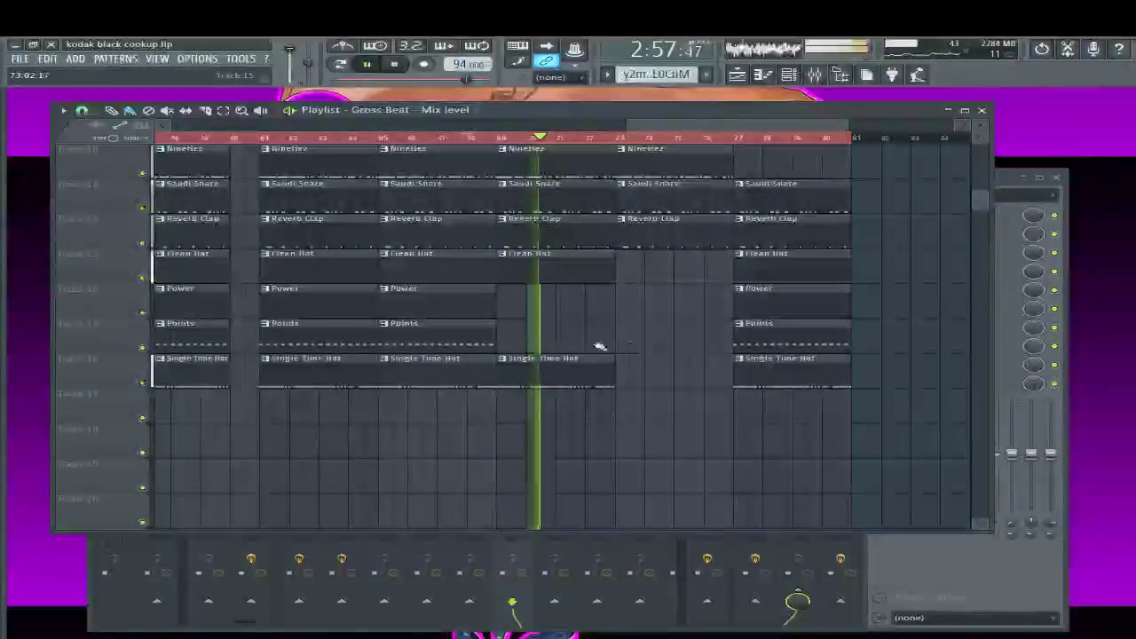
{"action": "scroll", "coordinate": [618, 338], "scroll_direction": "up", "scroll_amount": 5}
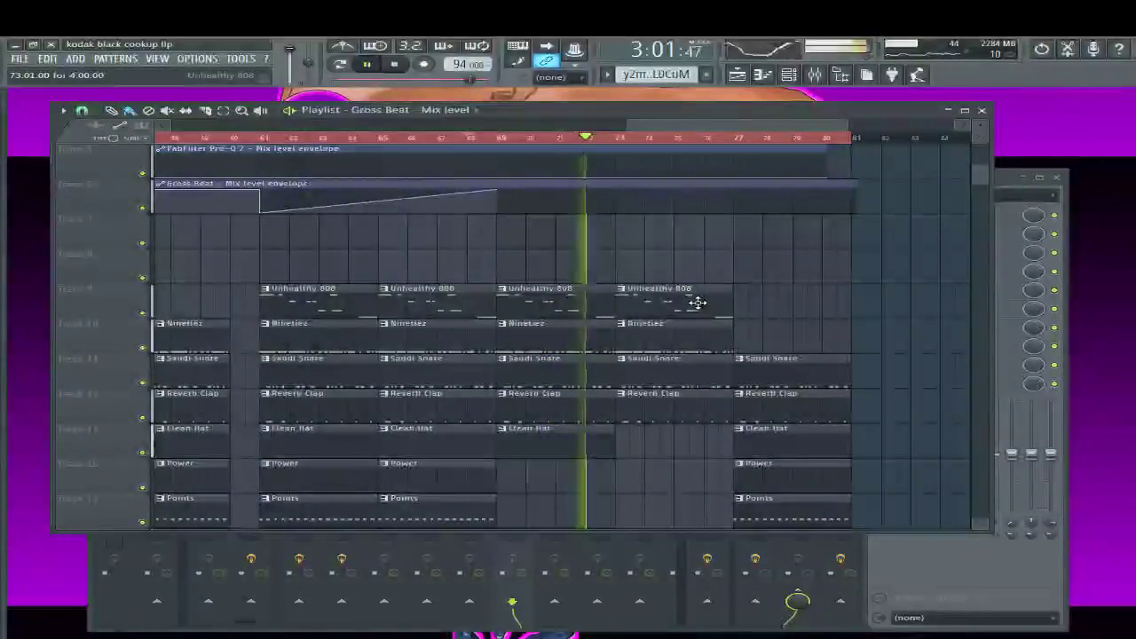
{"action": "scroll", "coordinate": [701, 301], "scroll_direction": "down", "scroll_amount": 2}
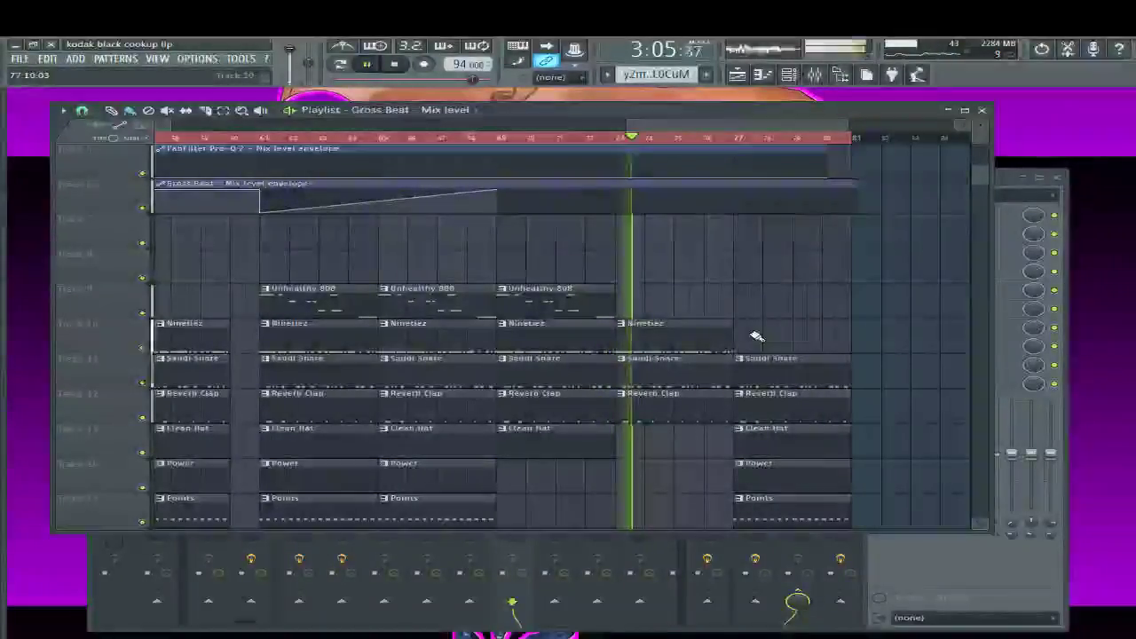
Play the outro through to the end of the song at bar 81 and stop playback
{"action": "scroll", "coordinate": [733, 321], "scroll_direction": "up", "scroll_amount": 4}
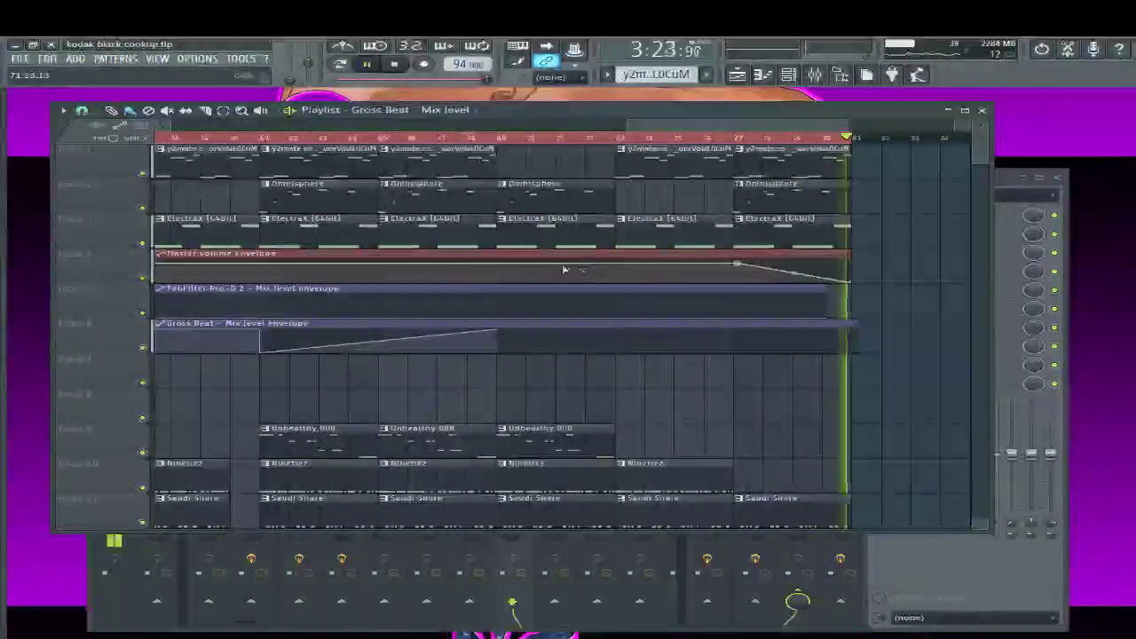
{"action": "key", "text": "space"}
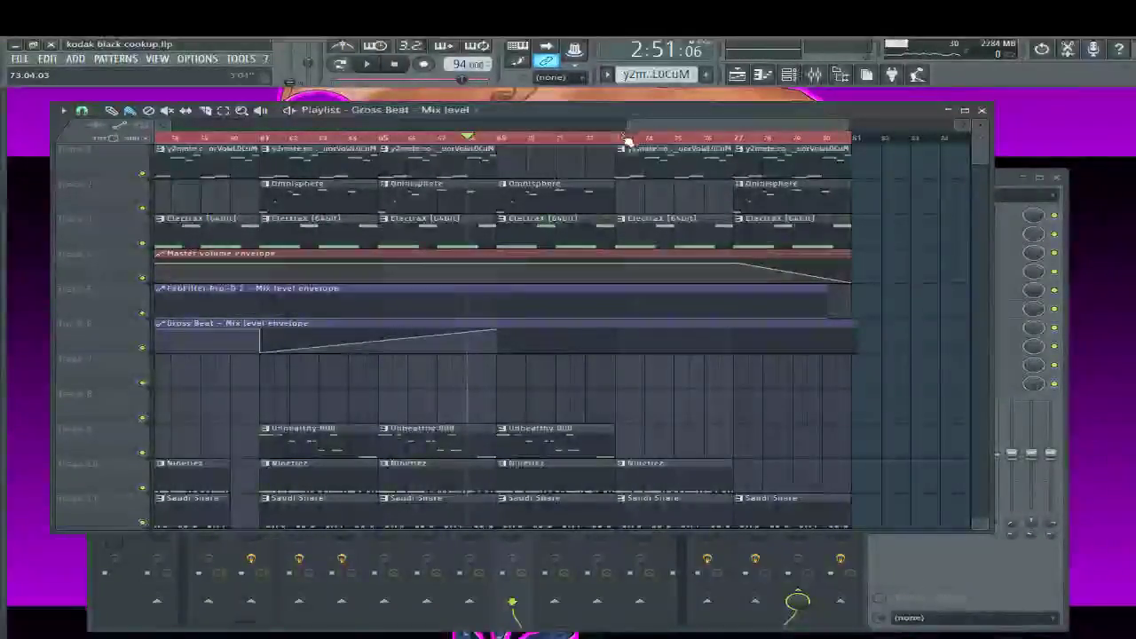
{"action": "key", "text": "F6"}
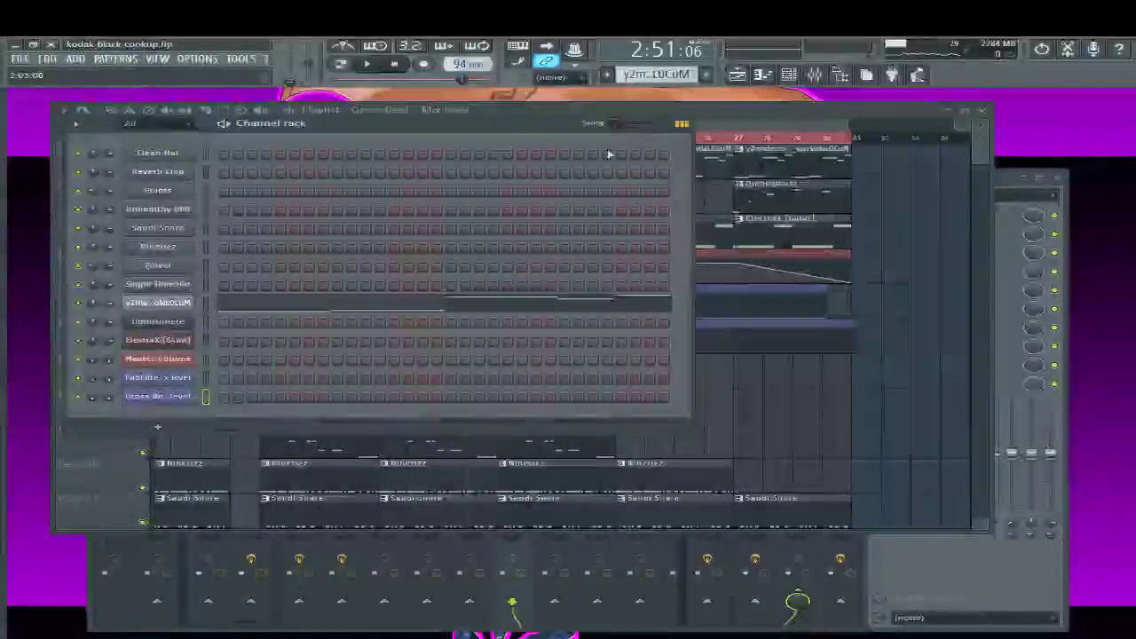
{"action": "key", "text": "F6"}
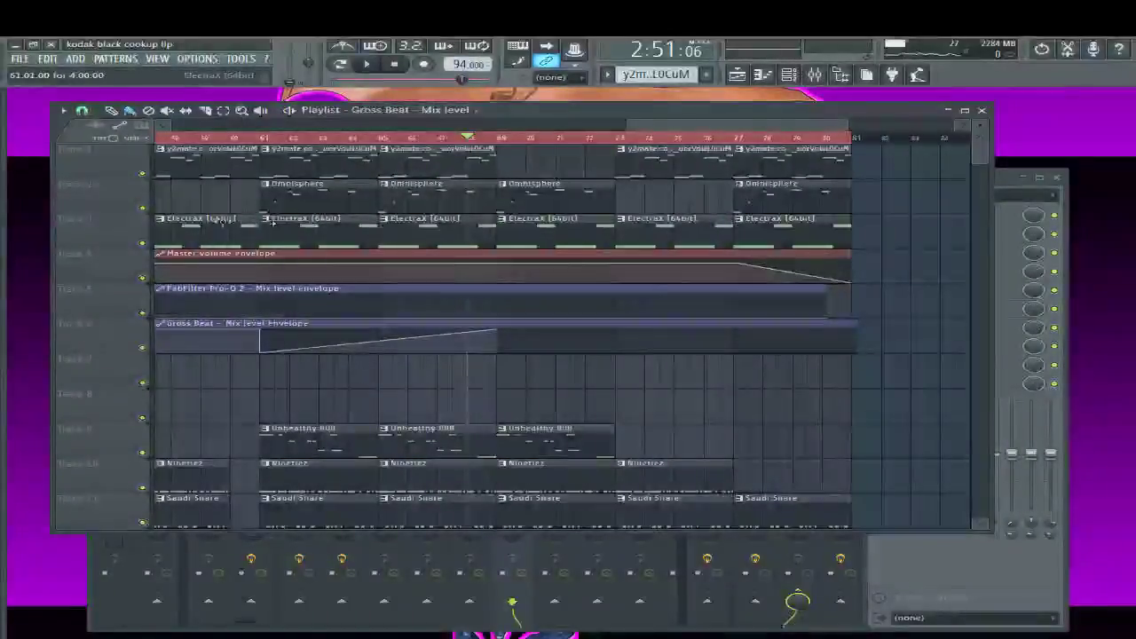
Raise the FabFilter Pro-Q 2 mix level envelope to its maximum between bars 45 and 49, with vertical jumps at both ends
{"action": "scroll", "coordinate": [222, 219], "scroll_direction": "down", "scroll_amount": 2}
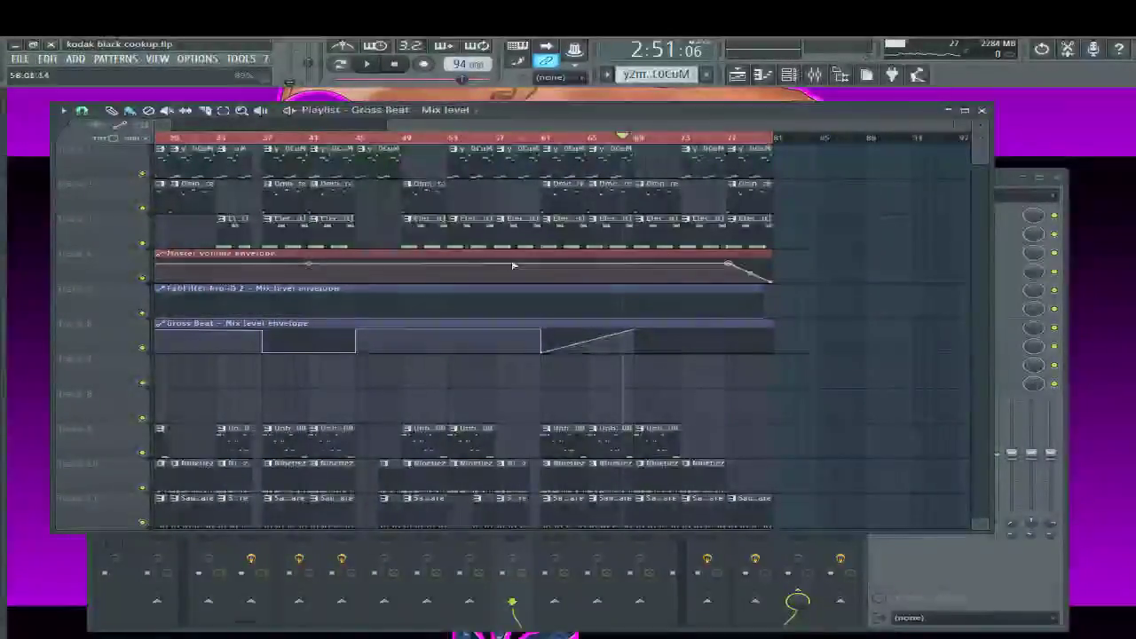
{"action": "scroll", "coordinate": [514, 262], "scroll_direction": "up", "scroll_amount": 2}
{"action": "scroll", "coordinate": [501, 263], "scroll_direction": "down", "scroll_amount": 2}
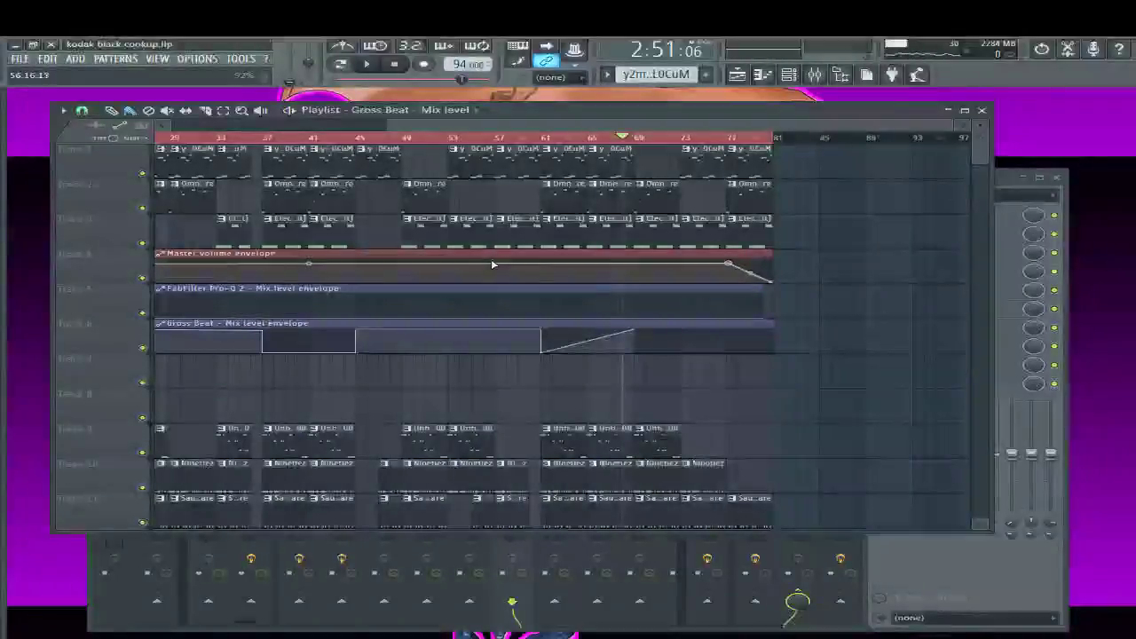
{"action": "scroll", "coordinate": [376, 299], "scroll_direction": "down", "scroll_amount": 2}
{"action": "scroll", "coordinate": [393, 304], "scroll_direction": "up", "scroll_amount": 2}
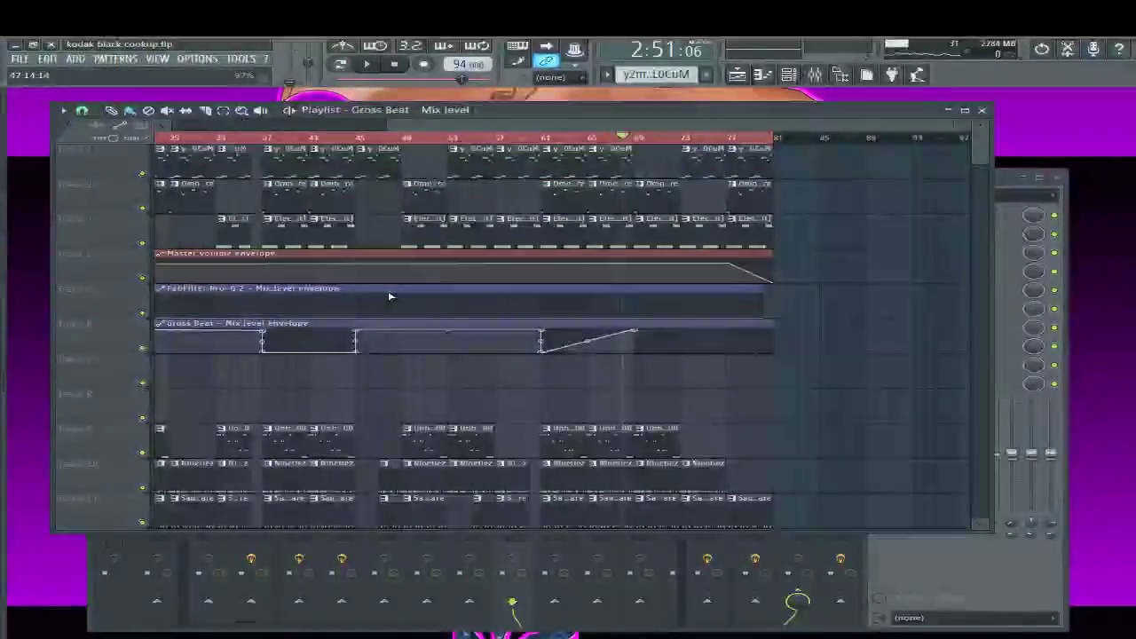
{"action": "scroll", "coordinate": [367, 310], "scroll_direction": "up", "scroll_amount": 5}
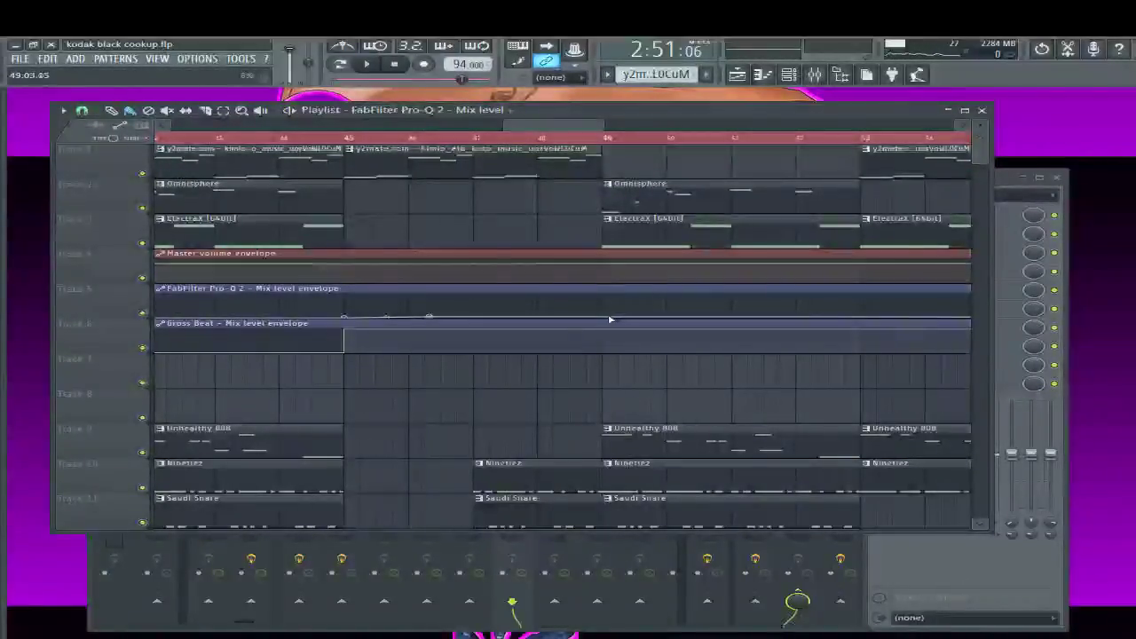
{"action": "mouse_move", "coordinate": [609, 317]}
{"action": "left_mouse_down"}
{"action": "mouse_move", "coordinate": [588, 314]}
{"action": "mouse_move", "coordinate": [609, 298]}
{"action": "mouse_move", "coordinate": [618, 319]}
{"action": "mouse_move", "coordinate": [630, 318]}
{"action": "mouse_move", "coordinate": [604, 317]}
{"action": "left_mouse_up"}
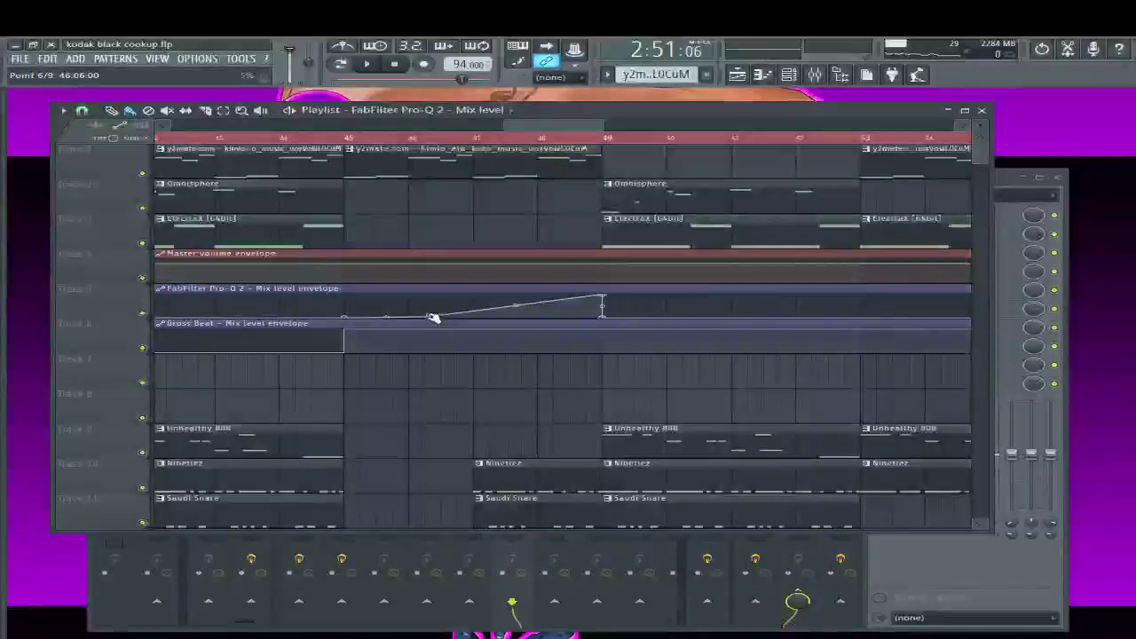
{"action": "left_click_drag", "start_coordinate": [433, 318], "coordinate": [346, 286]}
{"action": "mouse_move", "coordinate": [604, 295]}
{"action": "left_mouse_down"}
{"action": "mouse_move", "coordinate": [593, 296]}
{"action": "mouse_move", "coordinate": [608, 284]}
{"action": "left_mouse_up"}
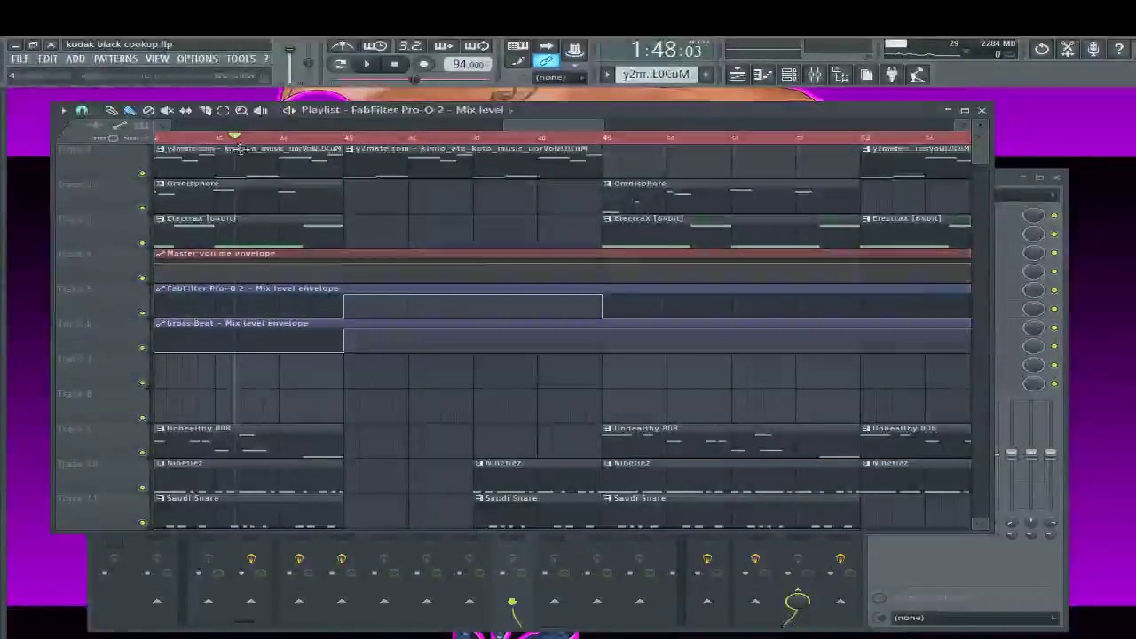
Play the song from about bar 43 to check the filtered breakdown between bars 45 and 49
{"action": "scroll", "coordinate": [562, 304], "scroll_direction": "down", "scroll_amount": 2}
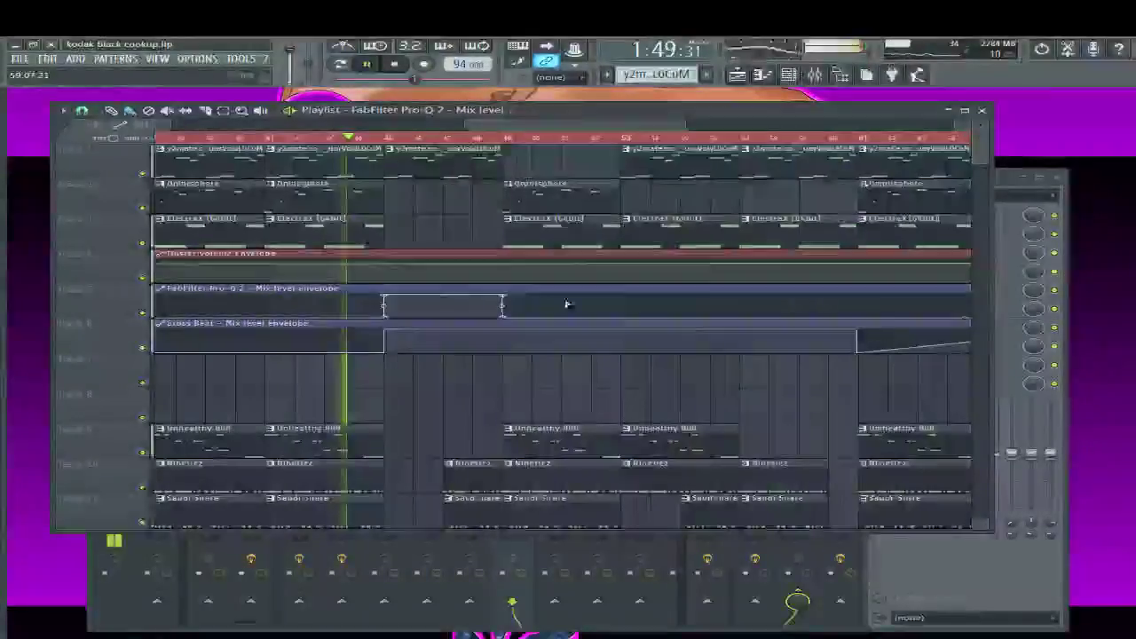
{"action": "scroll", "coordinate": [525, 316], "scroll_direction": "up", "scroll_amount": 2}
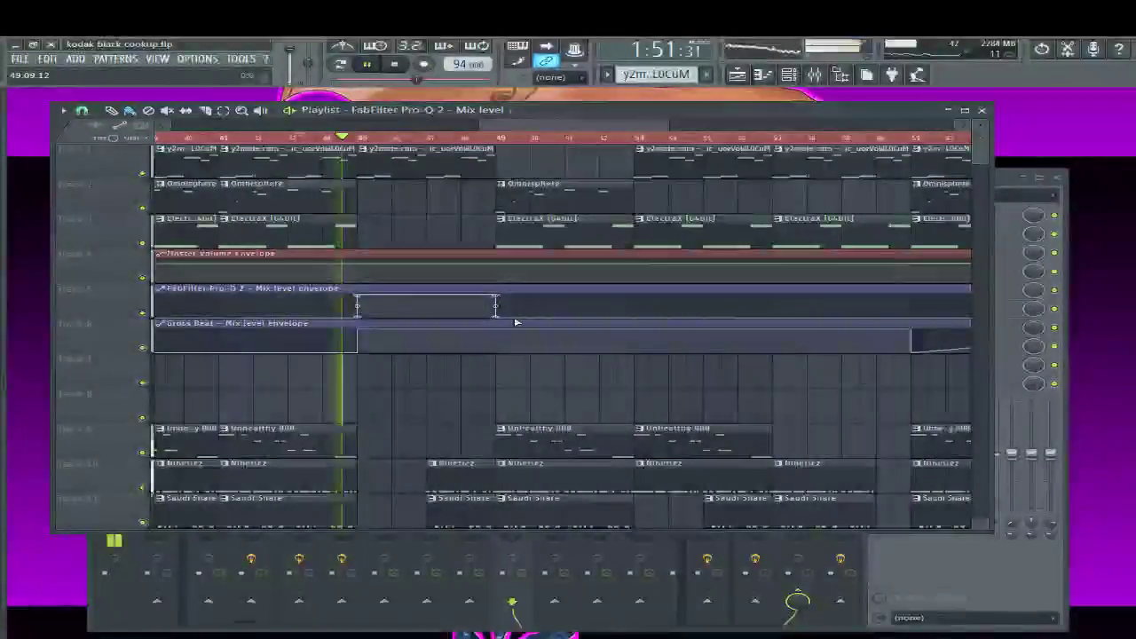
{"action": "left_click_drag", "start_coordinate": [488, 321], "coordinate": [489, 304]}
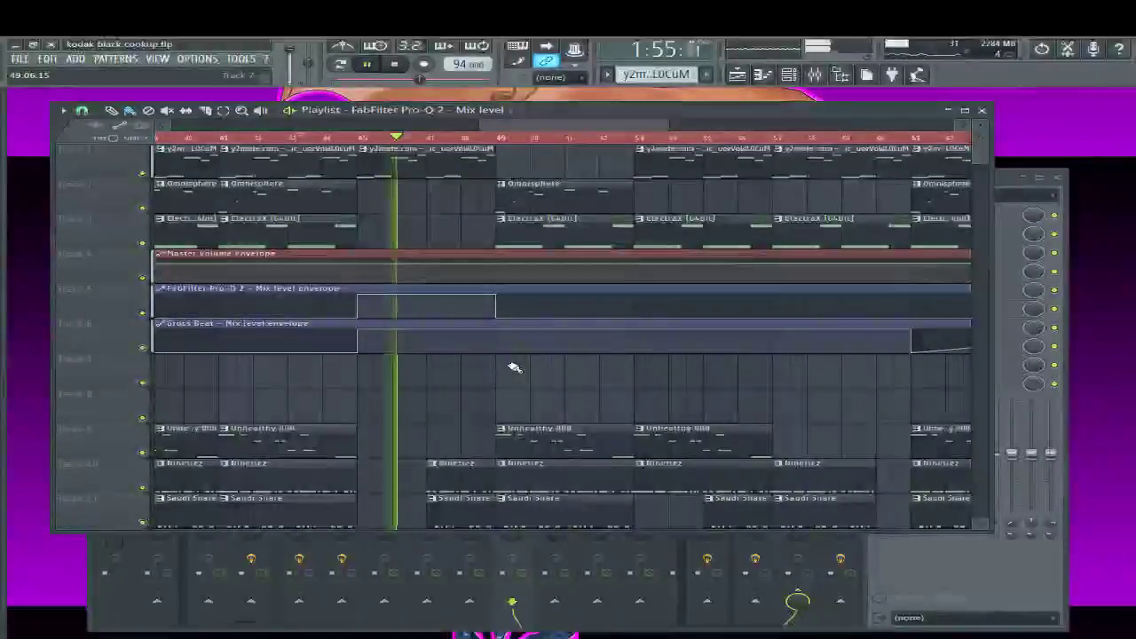
{"action": "scroll", "coordinate": [501, 360], "scroll_direction": "down", "scroll_amount": 2}
{"action": "scroll", "coordinate": [499, 359], "scroll_direction": "down", "scroll_amount": 2}
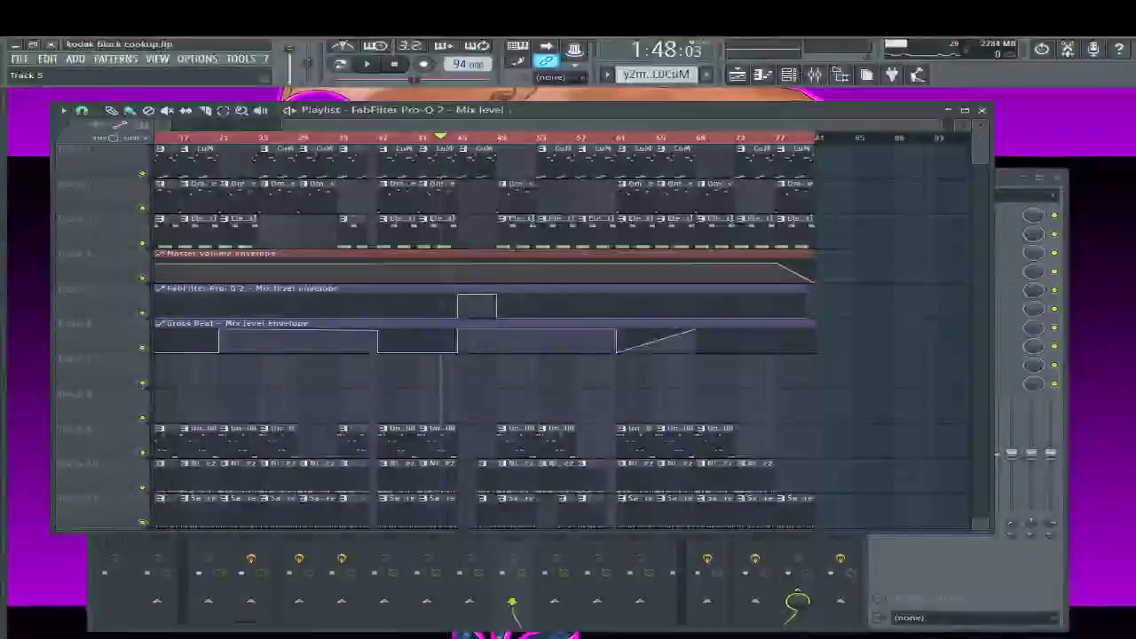
Reposition the playlist window and clear the workspace so that only the channel rack stays open
{"action": "mouse_move", "coordinate": [3, 301]}
{"action": "left_click_drag", "start_coordinate": [559, 112], "coordinate": [622, 110]}
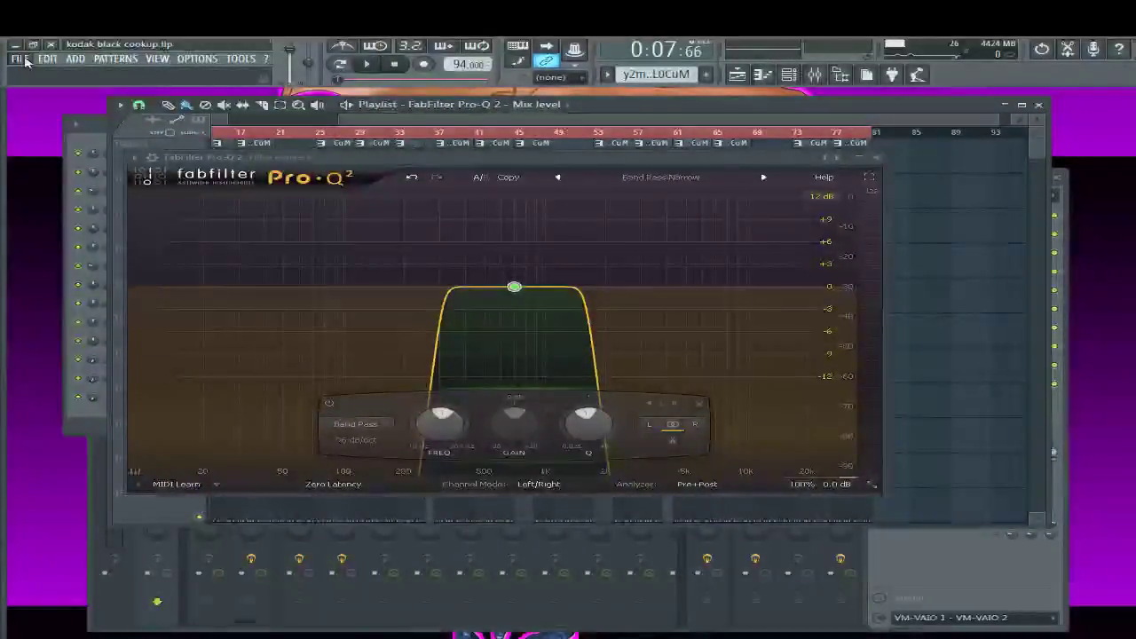
{"action": "key", "text": "F6"}
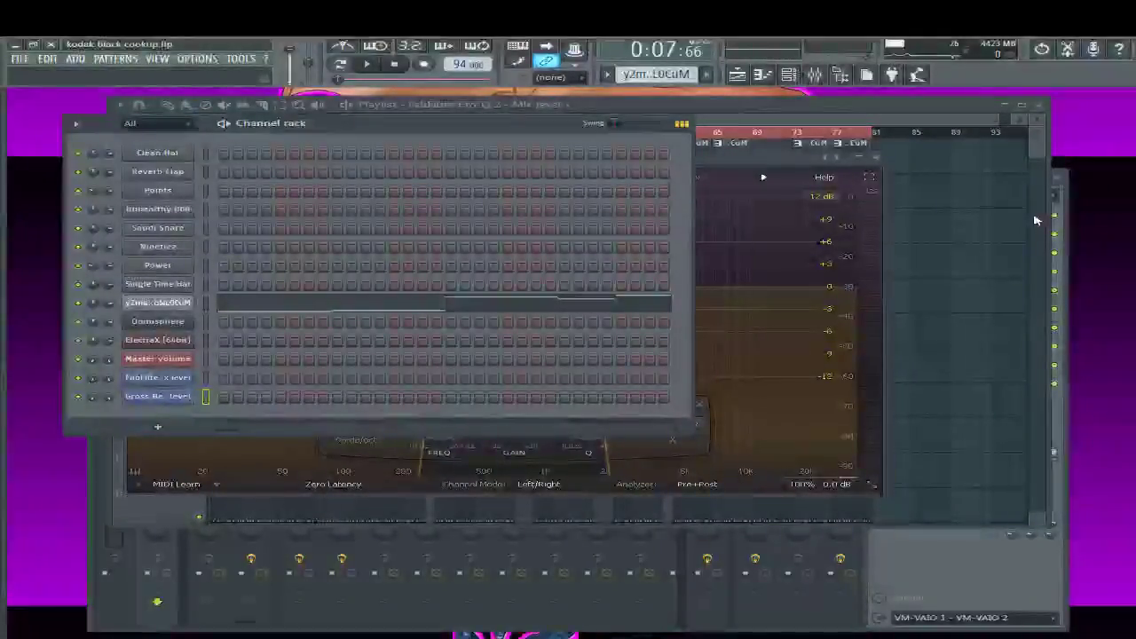
{"action": "key", "text": "F12"}
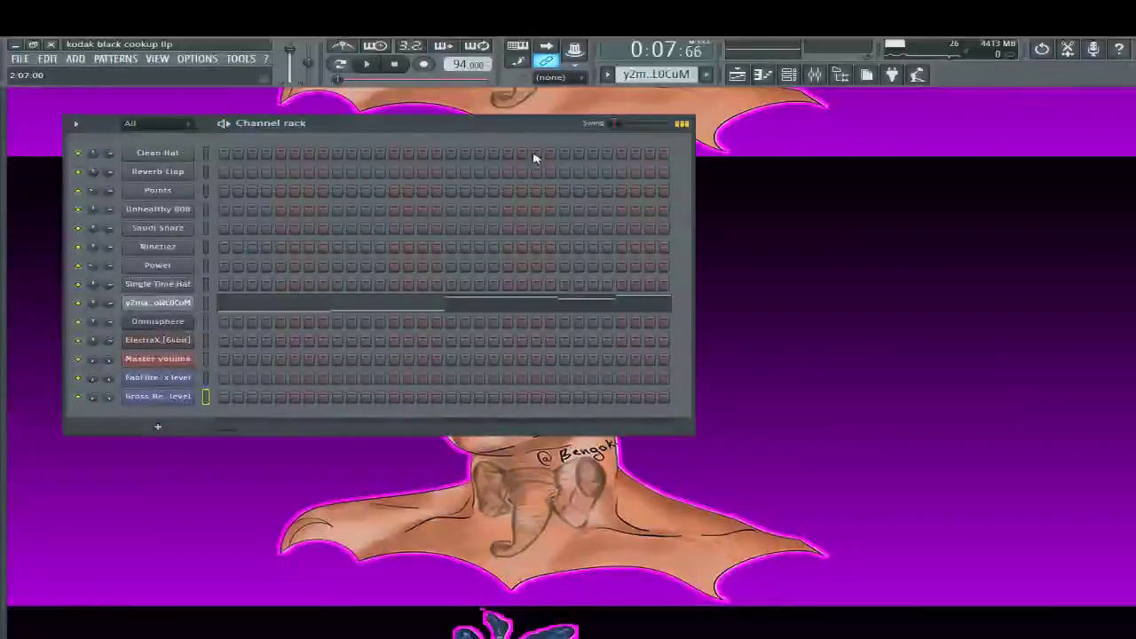
Reposition the channel rack in the workspace, play the song's opening section and stop playback
{"action": "left_click_drag", "start_coordinate": [511, 132], "coordinate": [636, 130]}
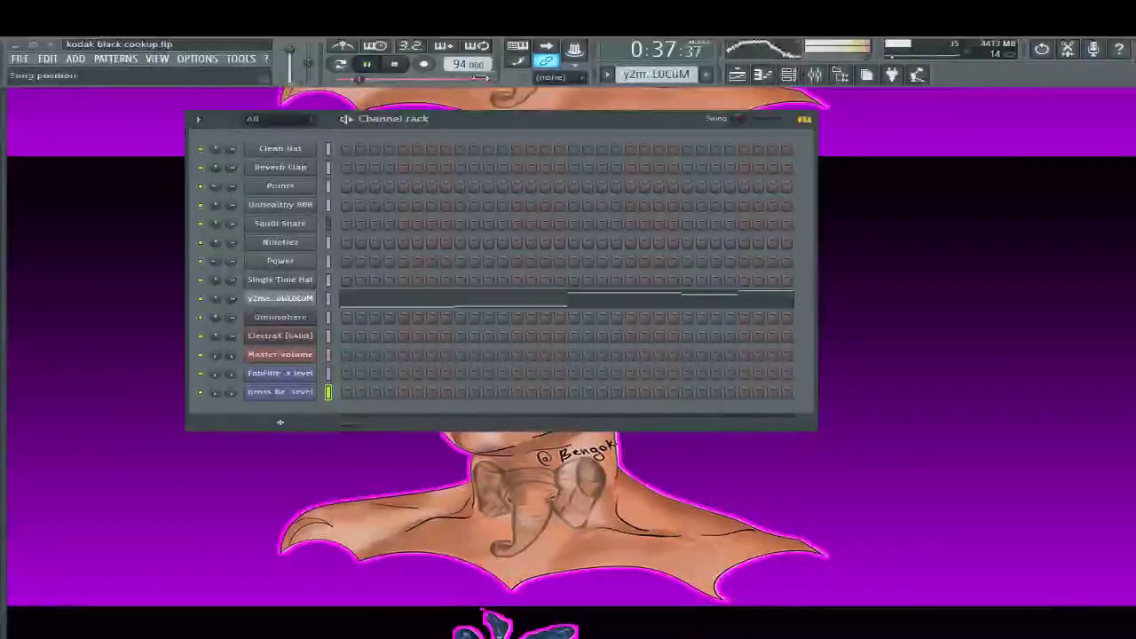
{"action": "left_click_drag", "start_coordinate": [506, 119], "coordinate": [481, 124]}
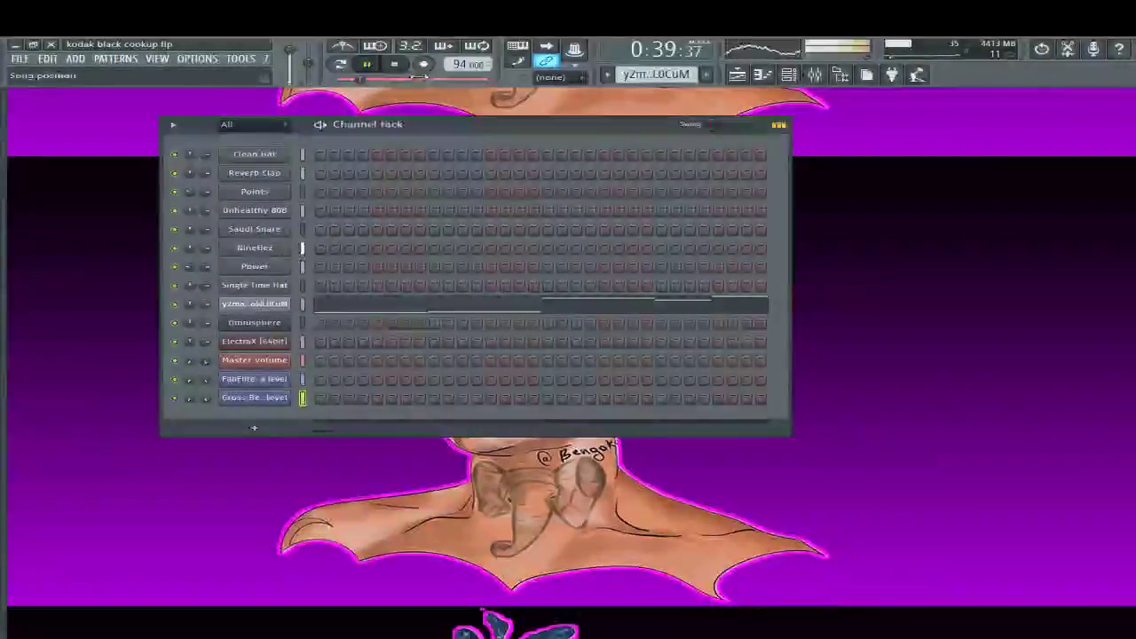
{"action": "left_click", "coordinate": [395, 65]}
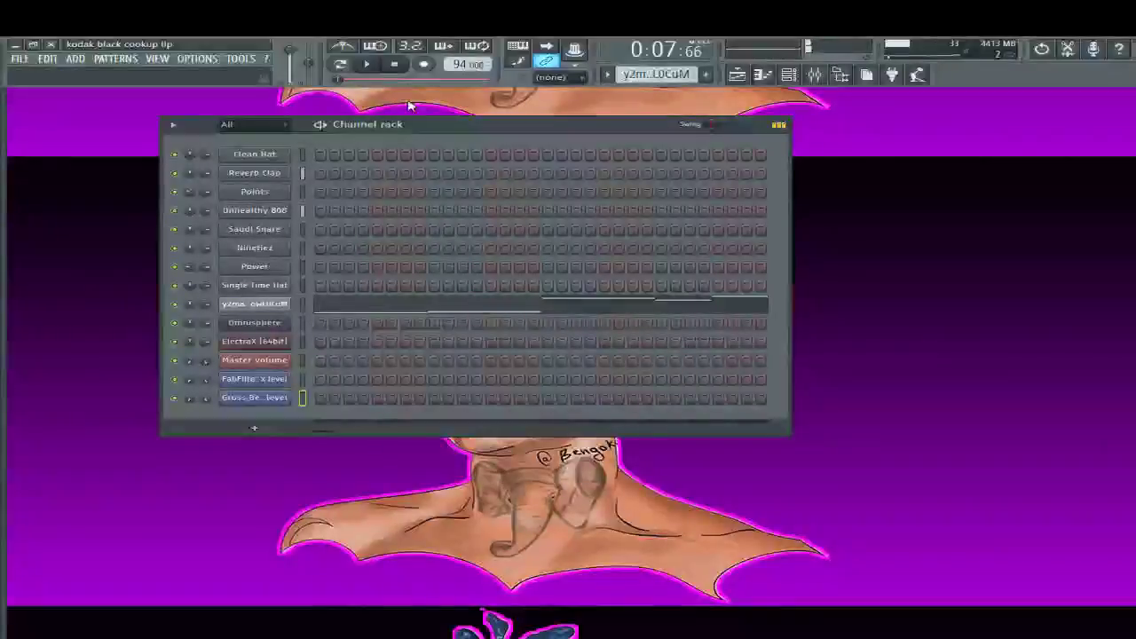